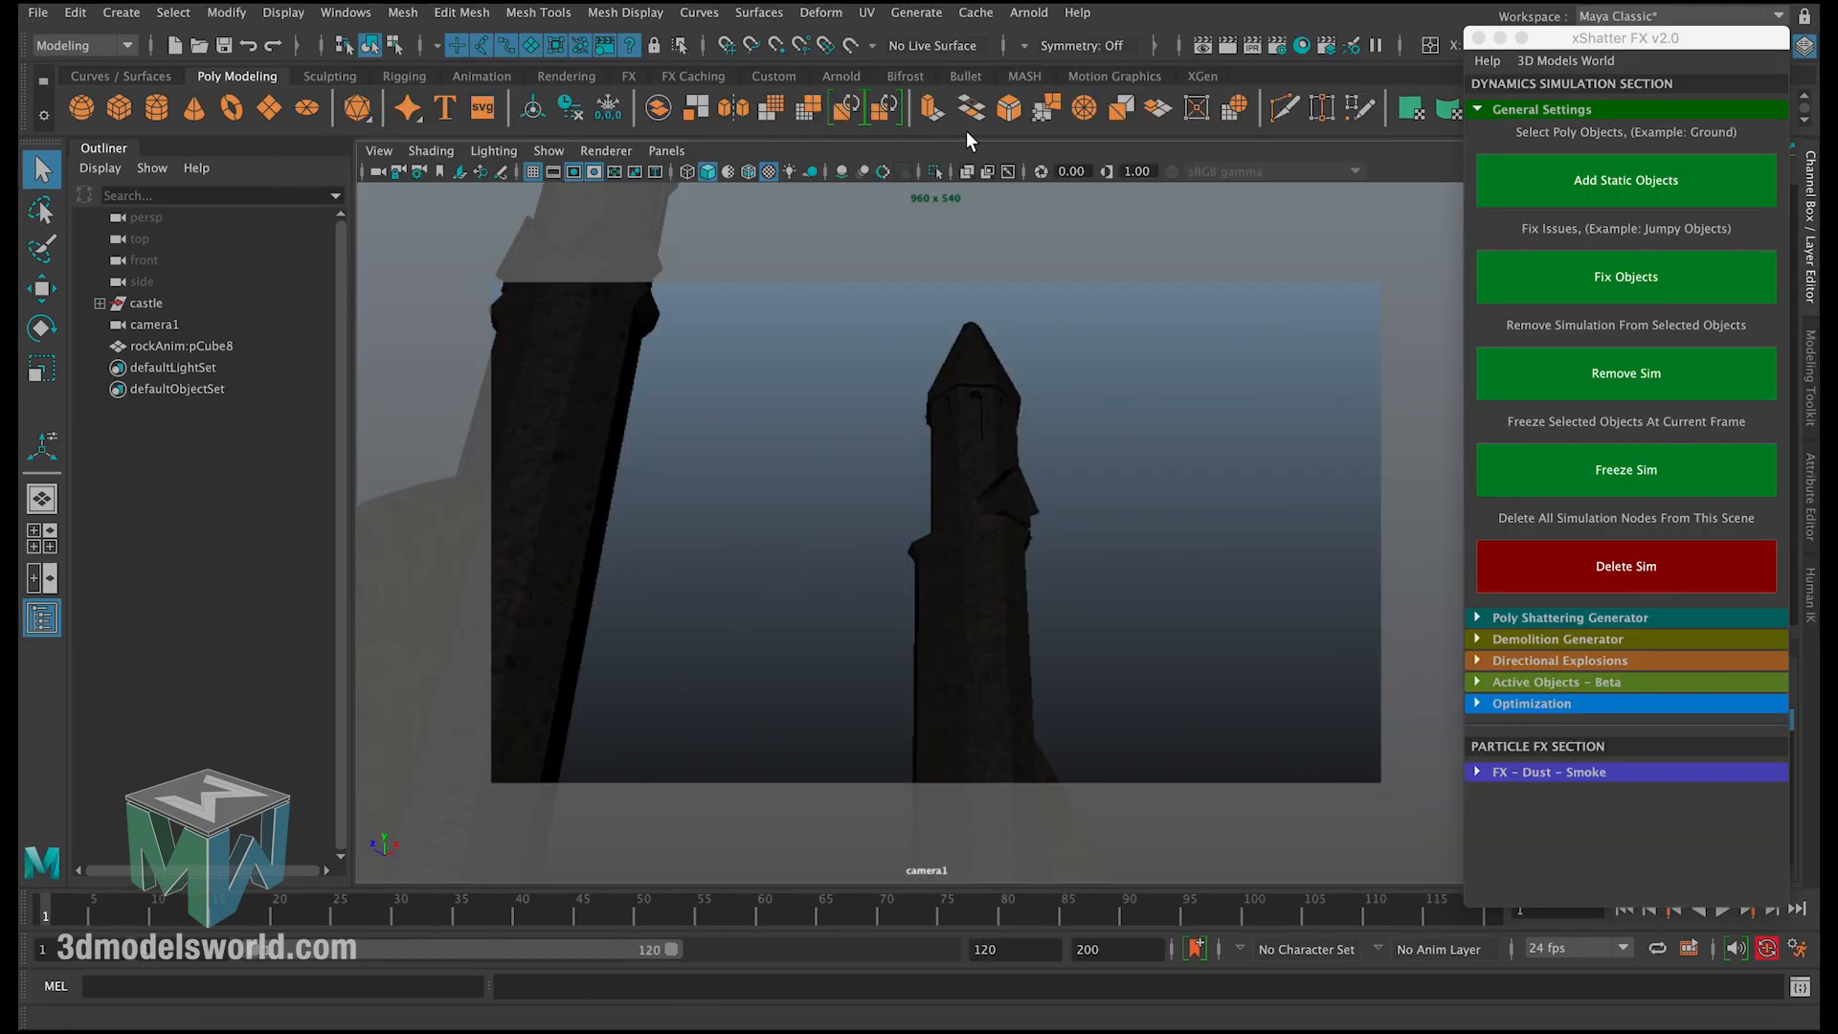
# Step: Examine the castle towers and the rock from several angles in the perspective view and return to the camera1 view
pyautogui.press('space')
pyautogui.scroll(3, 733, 462)
pyautogui.press('space')
pyautogui.keyDown('alt'); pyautogui.moveTo(733, 462); pyautogui.dragTo(814, 383); pyautogui.keyUp('alt')
pyautogui.keyDown('alt'); pyautogui.moveTo(813, 383); pyautogui.dragTo(670, 260, button='right'); pyautogui.keyUp('alt')
pyautogui.keyDown('alt'); pyautogui.moveTo(975, 453); pyautogui.dragTo(902, 442); pyautogui.keyUp('alt')
pyautogui.click(1014, 438)
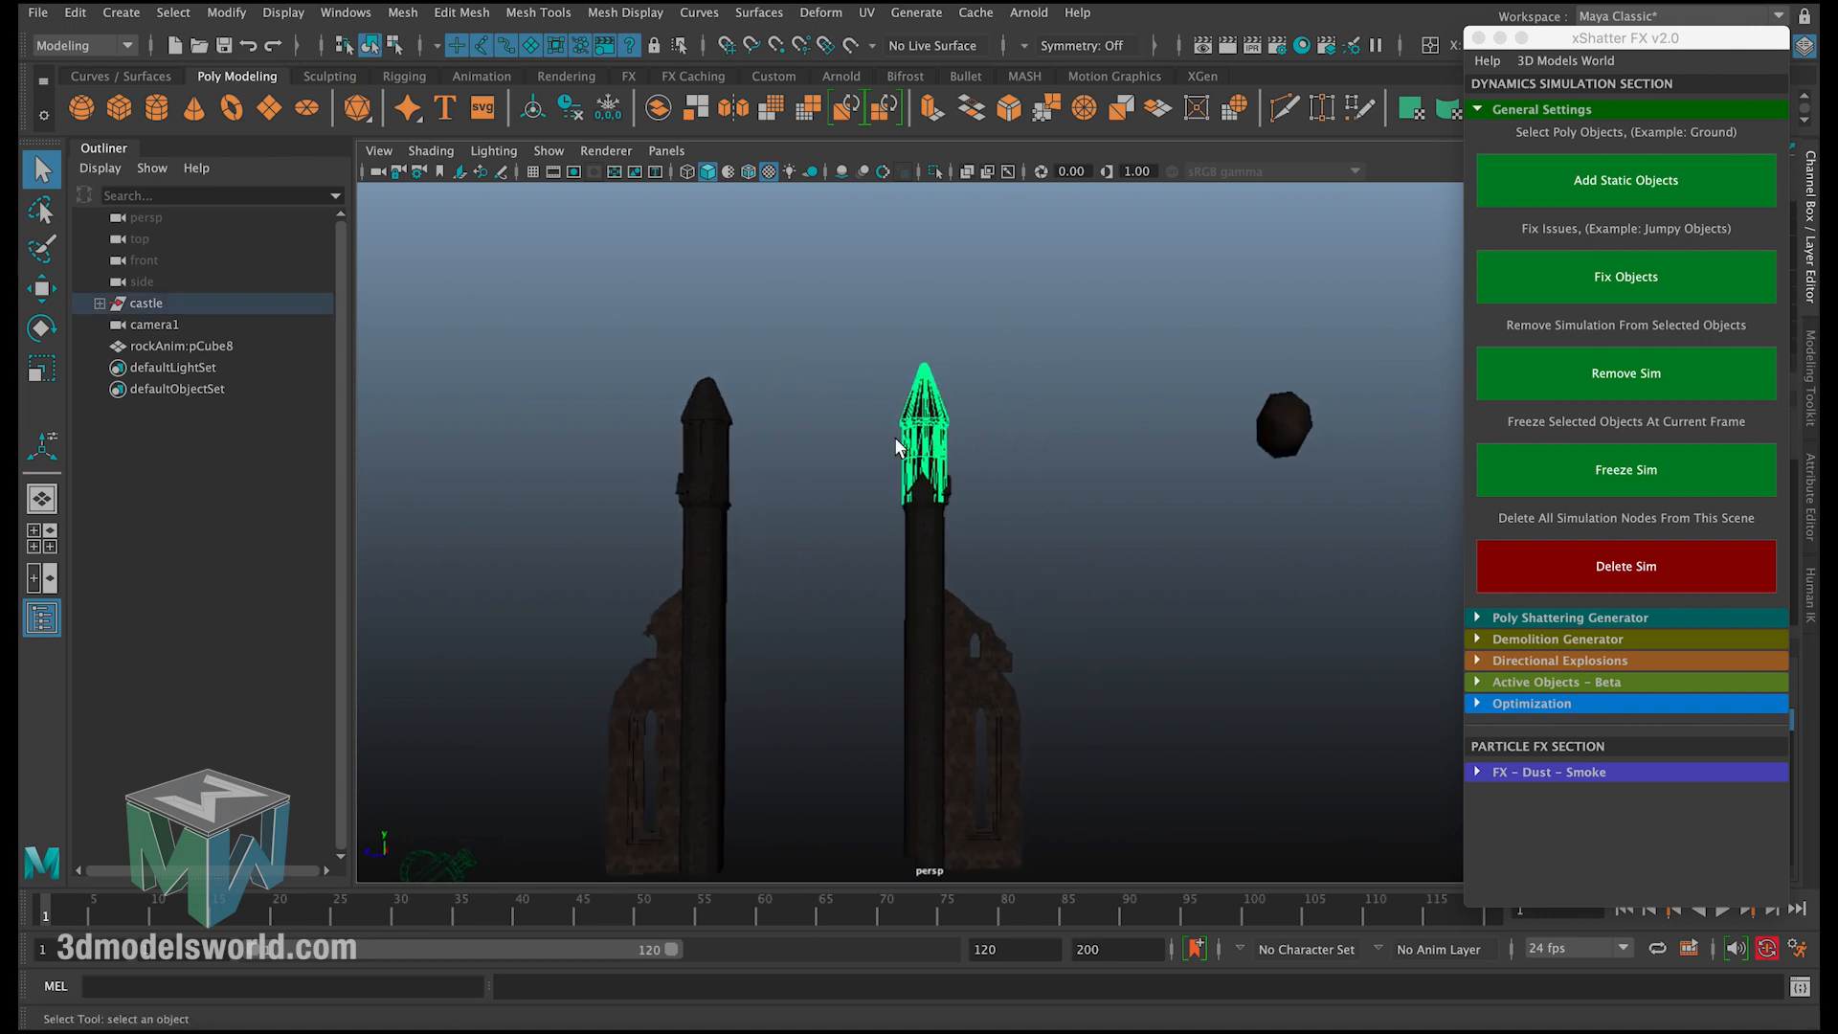
pyautogui.keyDown('alt'); pyautogui.moveTo(902, 442); pyautogui.dragTo(982, 525, button='right'); pyautogui.keyUp('alt')
pyautogui.keyDown('alt'); pyautogui.moveTo(983, 524); pyautogui.dragTo(936, 481); pyautogui.keyUp('alt')
pyautogui.click(1088, 521)
pyautogui.keyDown('alt'); pyautogui.moveTo(936, 481); pyautogui.dragTo(900, 418, button='right'); pyautogui.keyUp('alt')
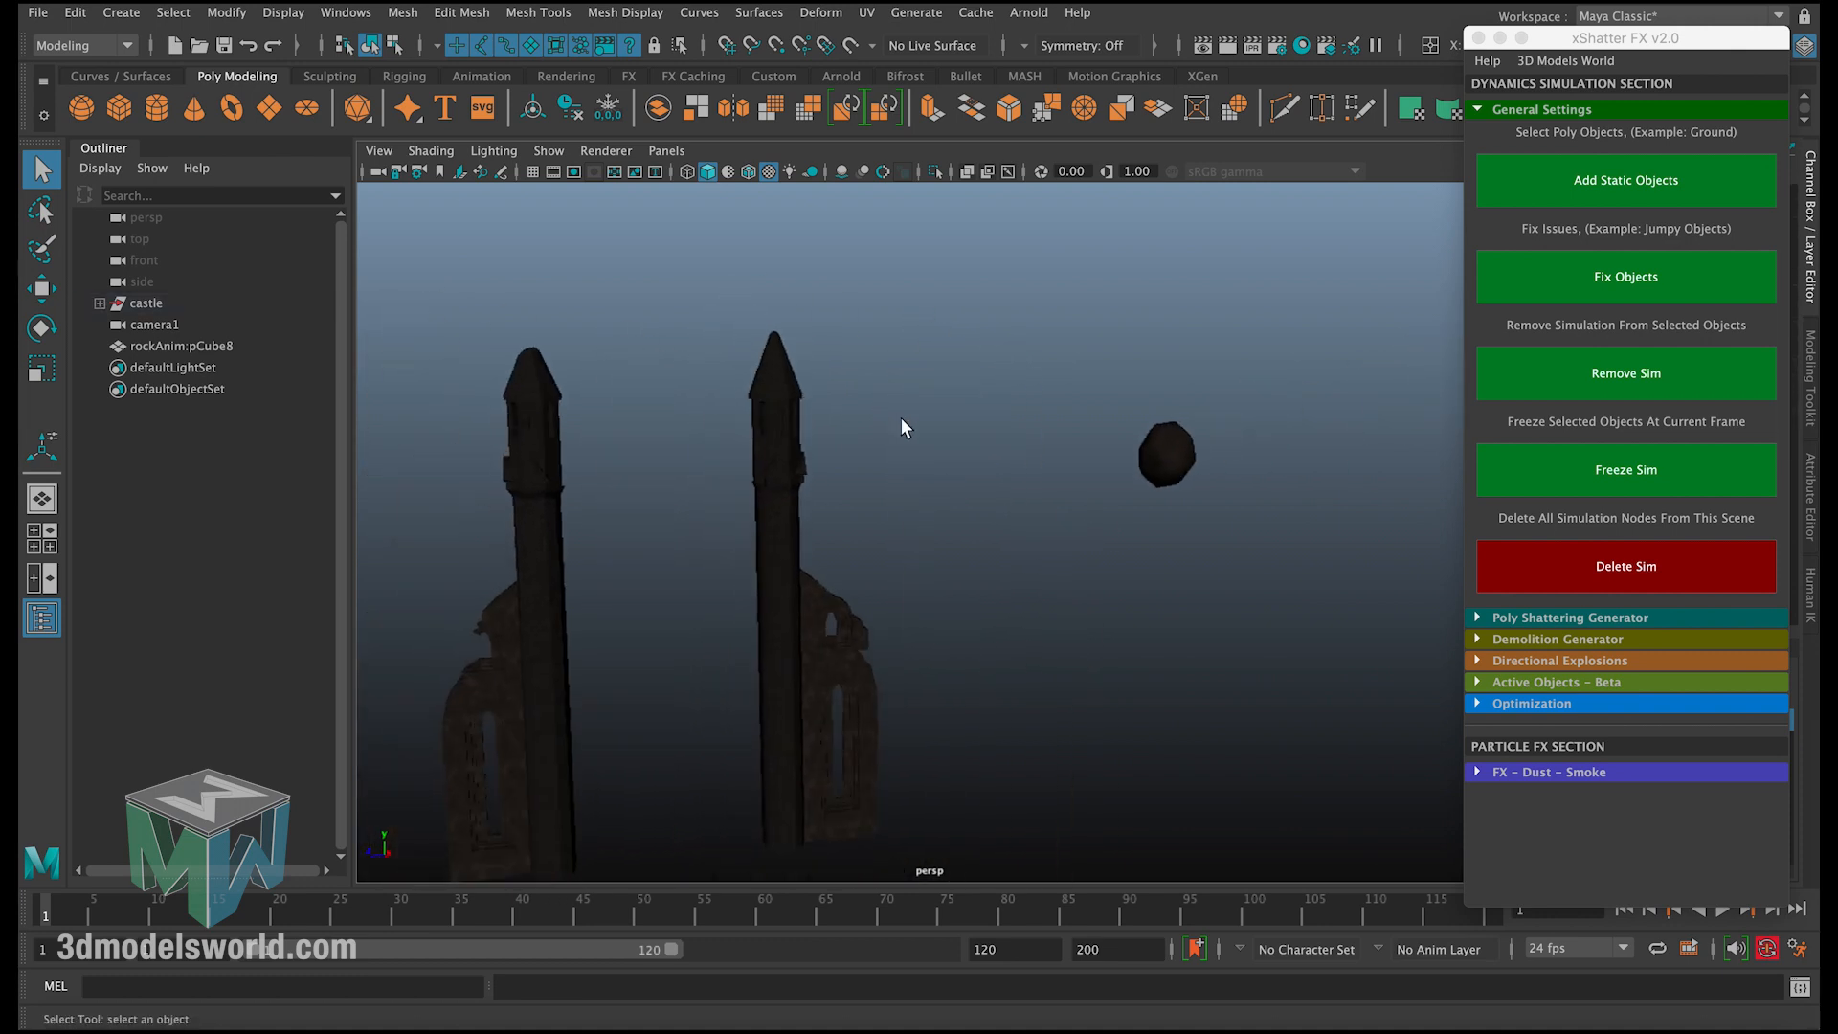
pyautogui.click(1163, 448)
pyautogui.click(1039, 468)
pyautogui.press('space')
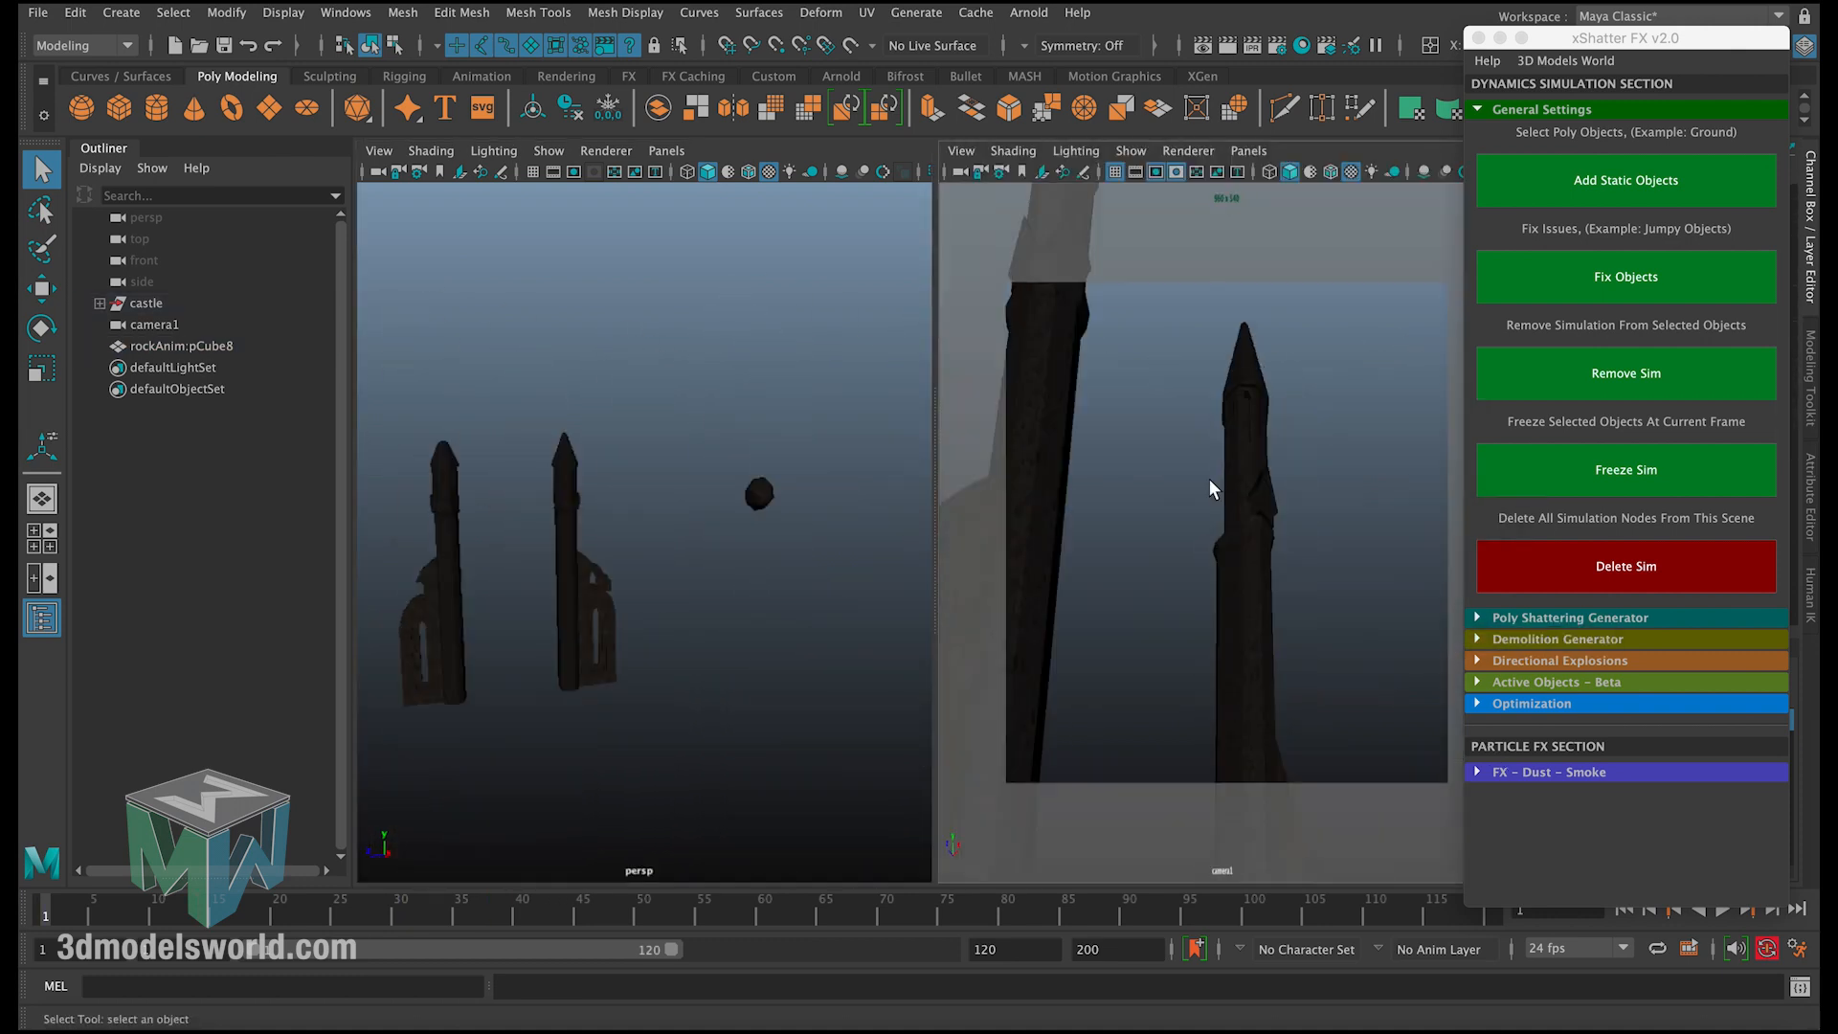
pyautogui.press('space')
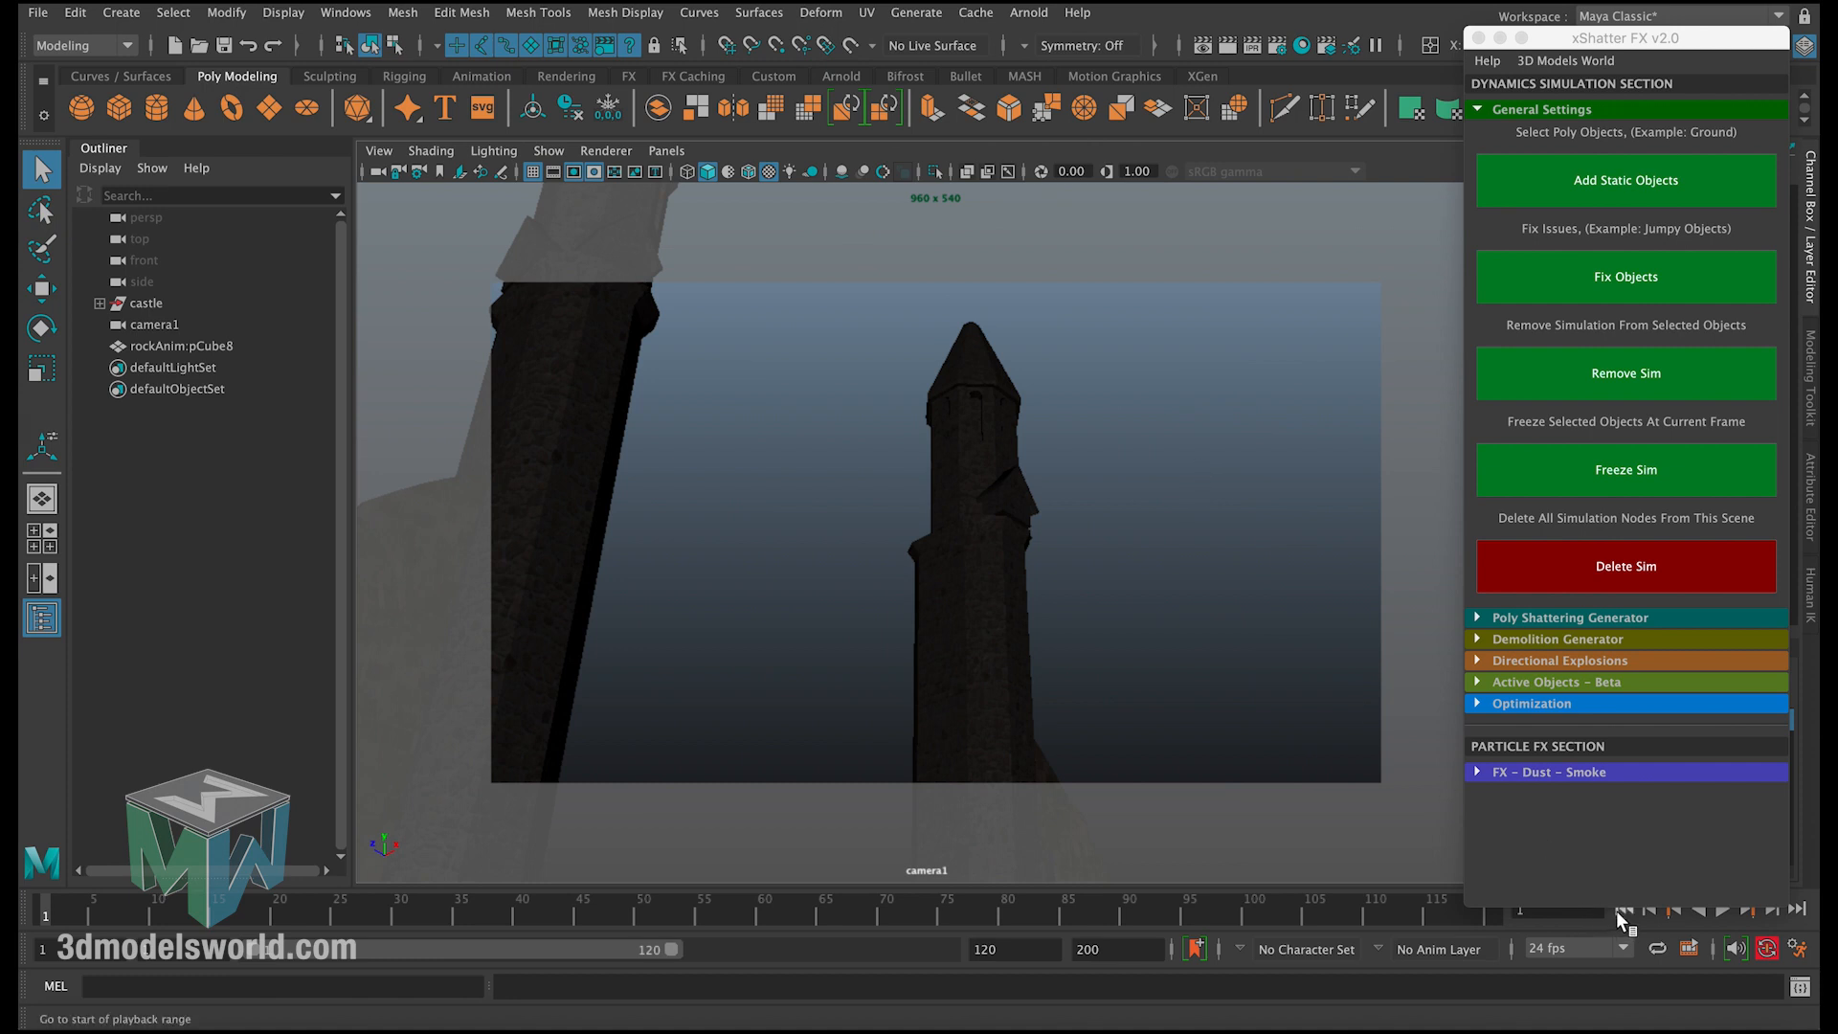
# Step: Play the animation through camera1 and scrub to frame 27, where the rock meets the tower
pyautogui.click(1723, 910)
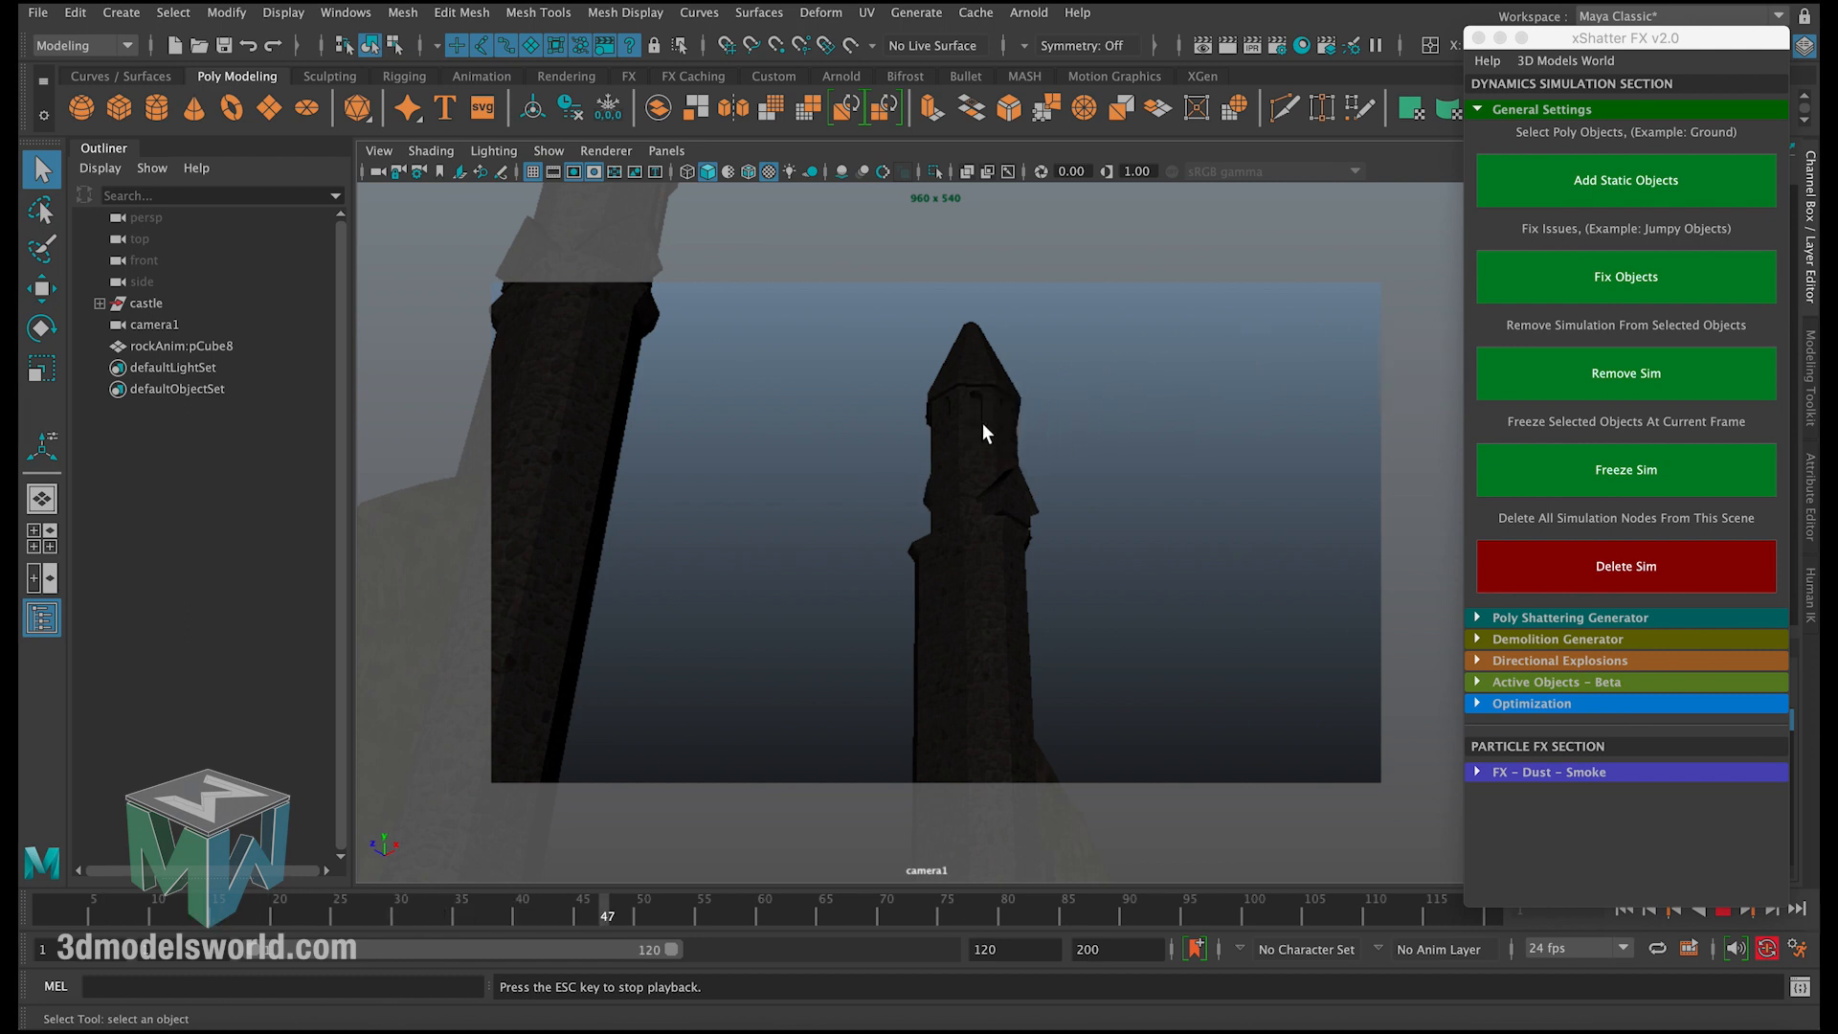
pyautogui.moveTo(96, 912)
pyautogui.mouseDown()
pyautogui.moveTo(465, 908)
pyautogui.moveTo(213, 909)
pyautogui.moveTo(426, 914)
pyautogui.moveTo(346, 914)
pyautogui.moveTo(394, 909)
pyautogui.mouseUp()
pyautogui.click(1722, 911)
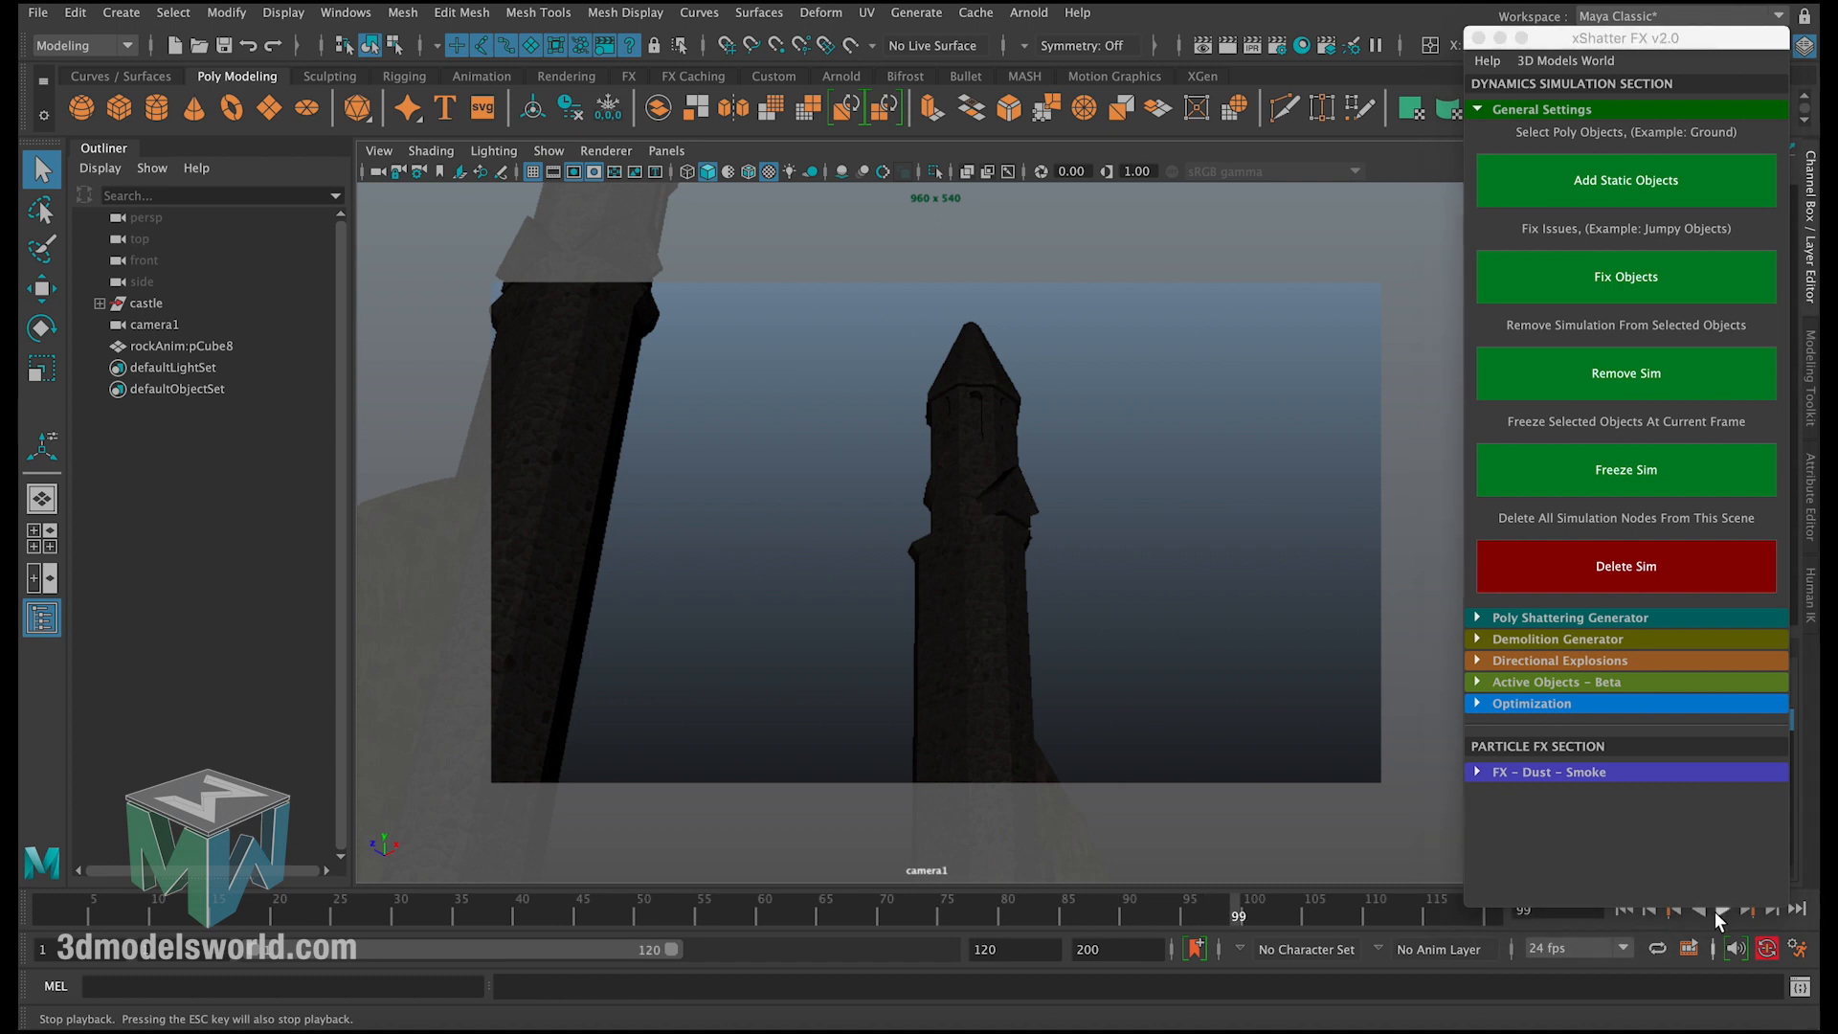
pyautogui.click(86, 920)
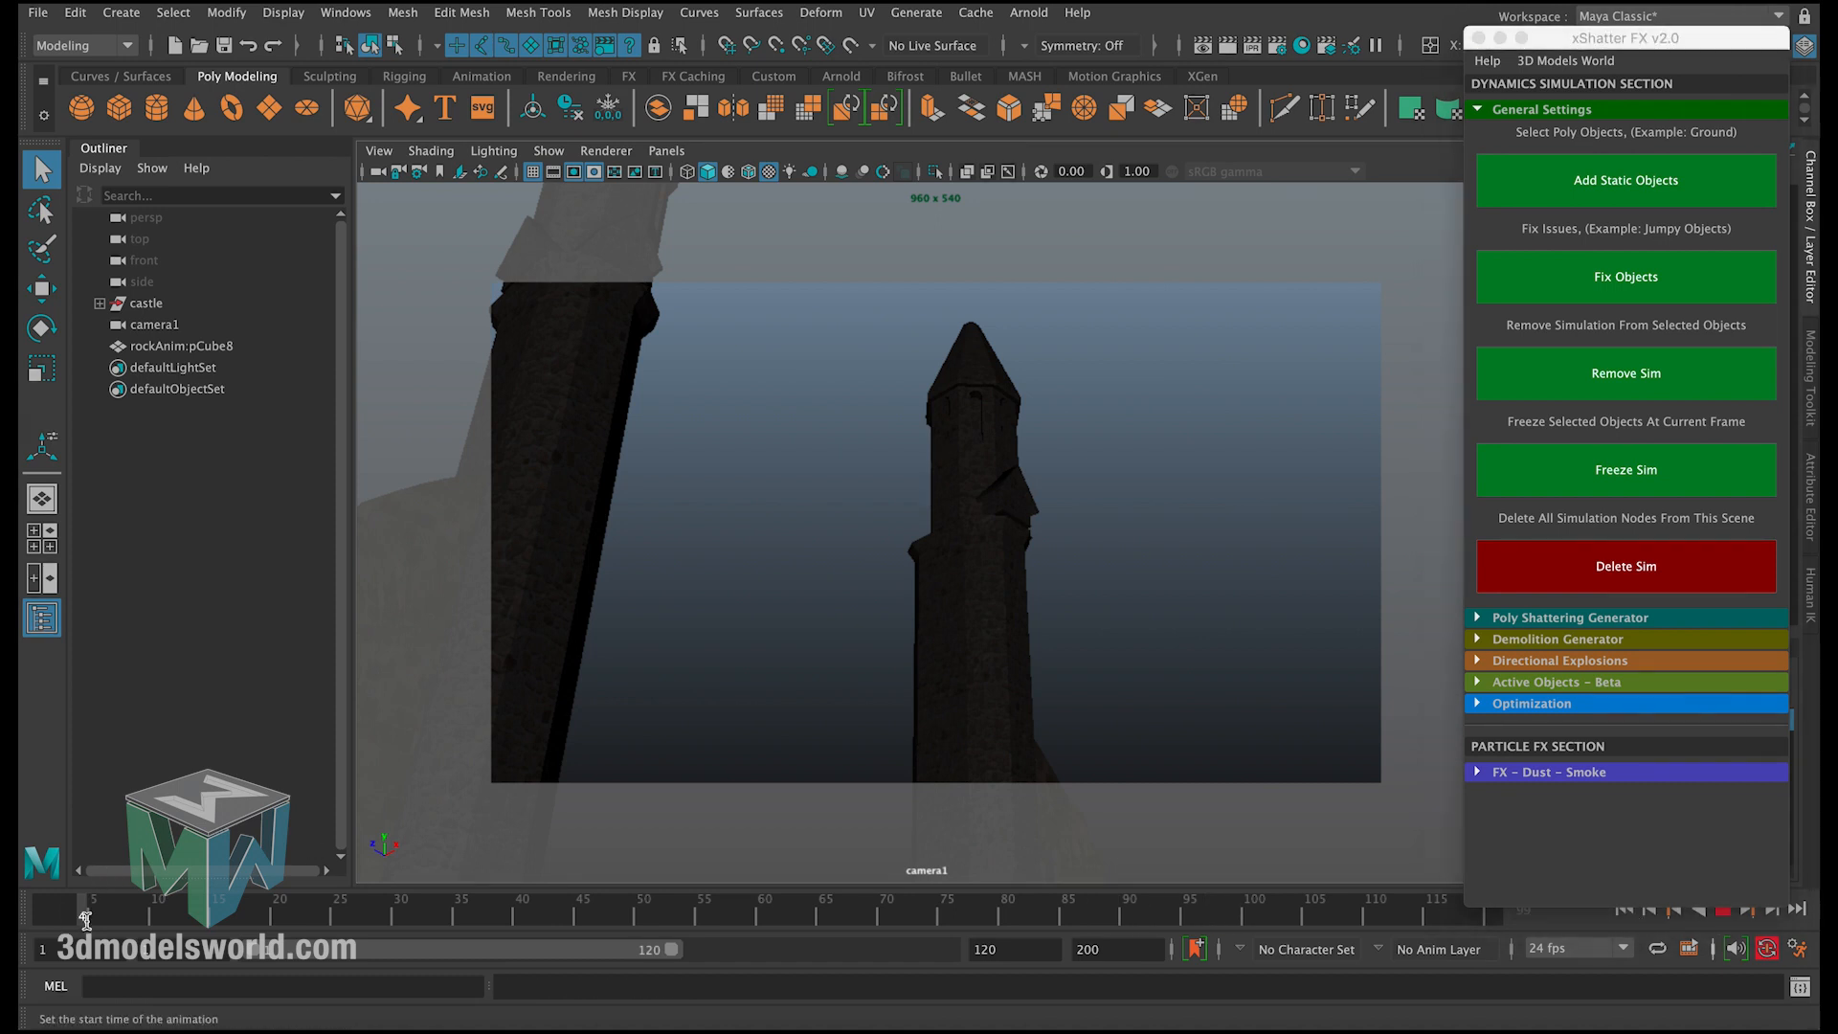
pyautogui.moveTo(186, 919); pyautogui.dragTo(358, 918)
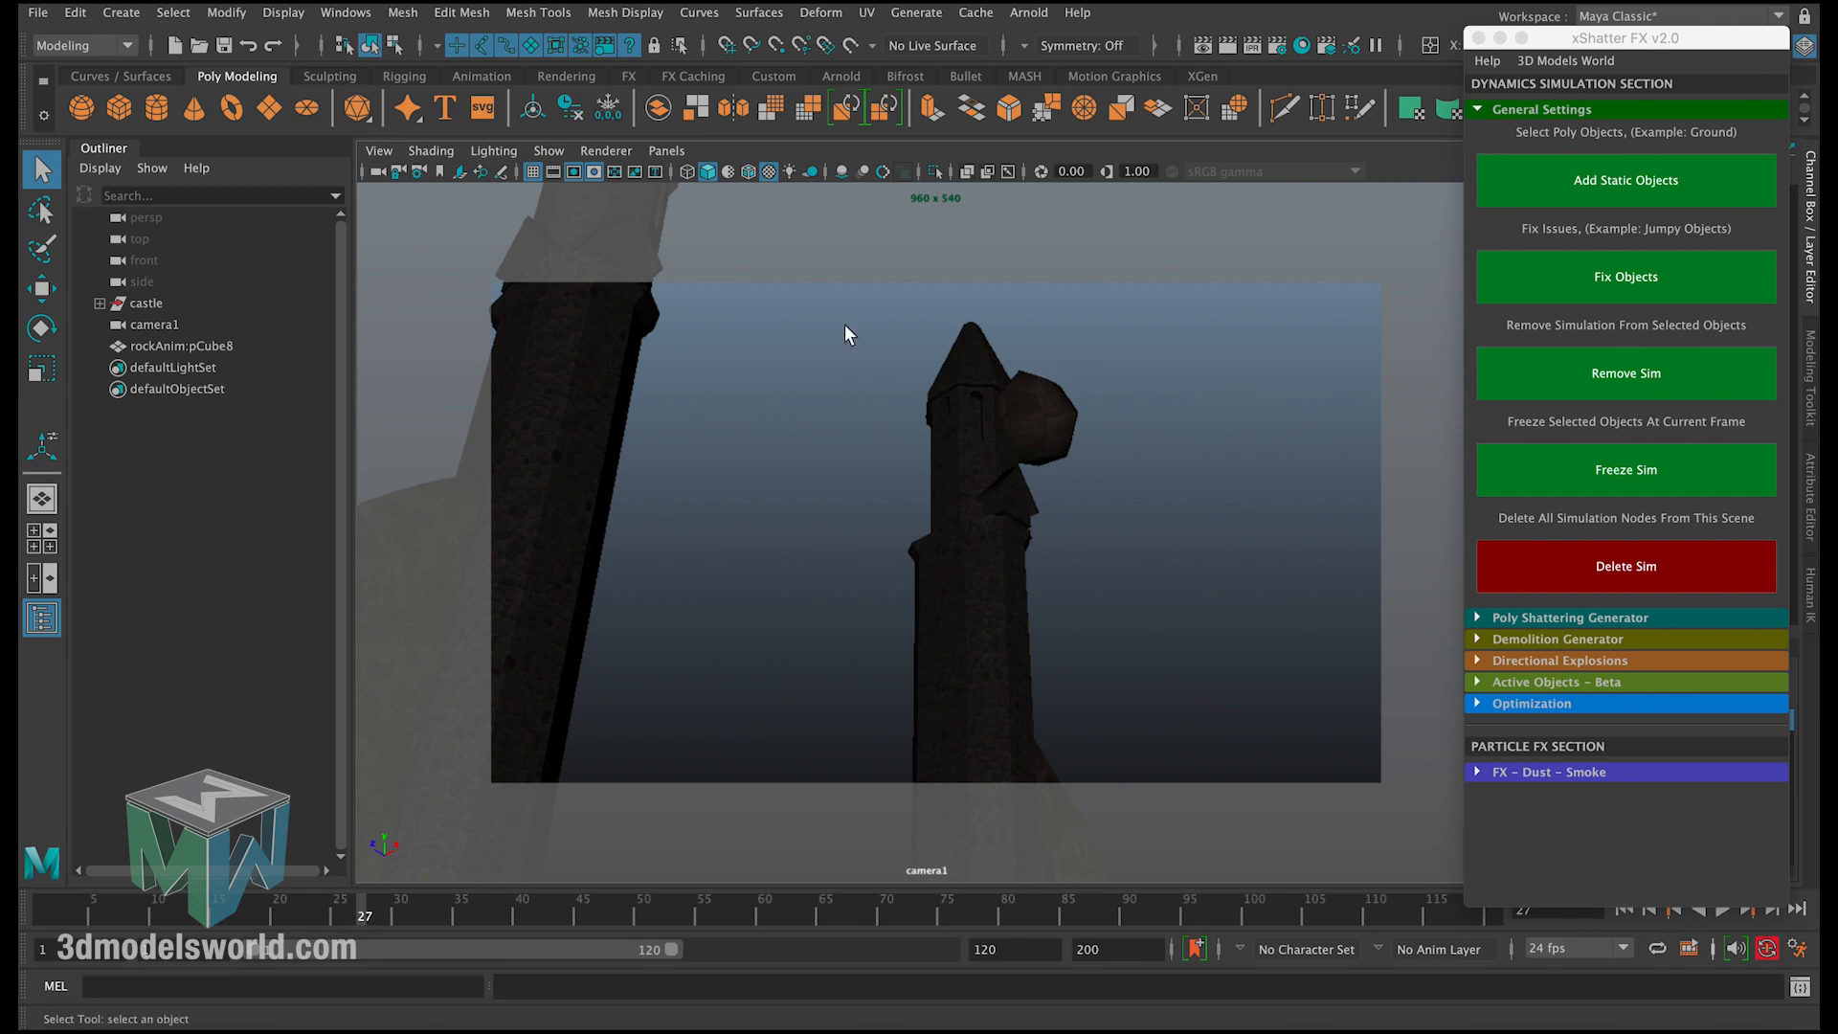
# Step: Select the tower's top section in the perspective view and examine where the rock strikes it
pyautogui.press('space')
pyautogui.press('space')
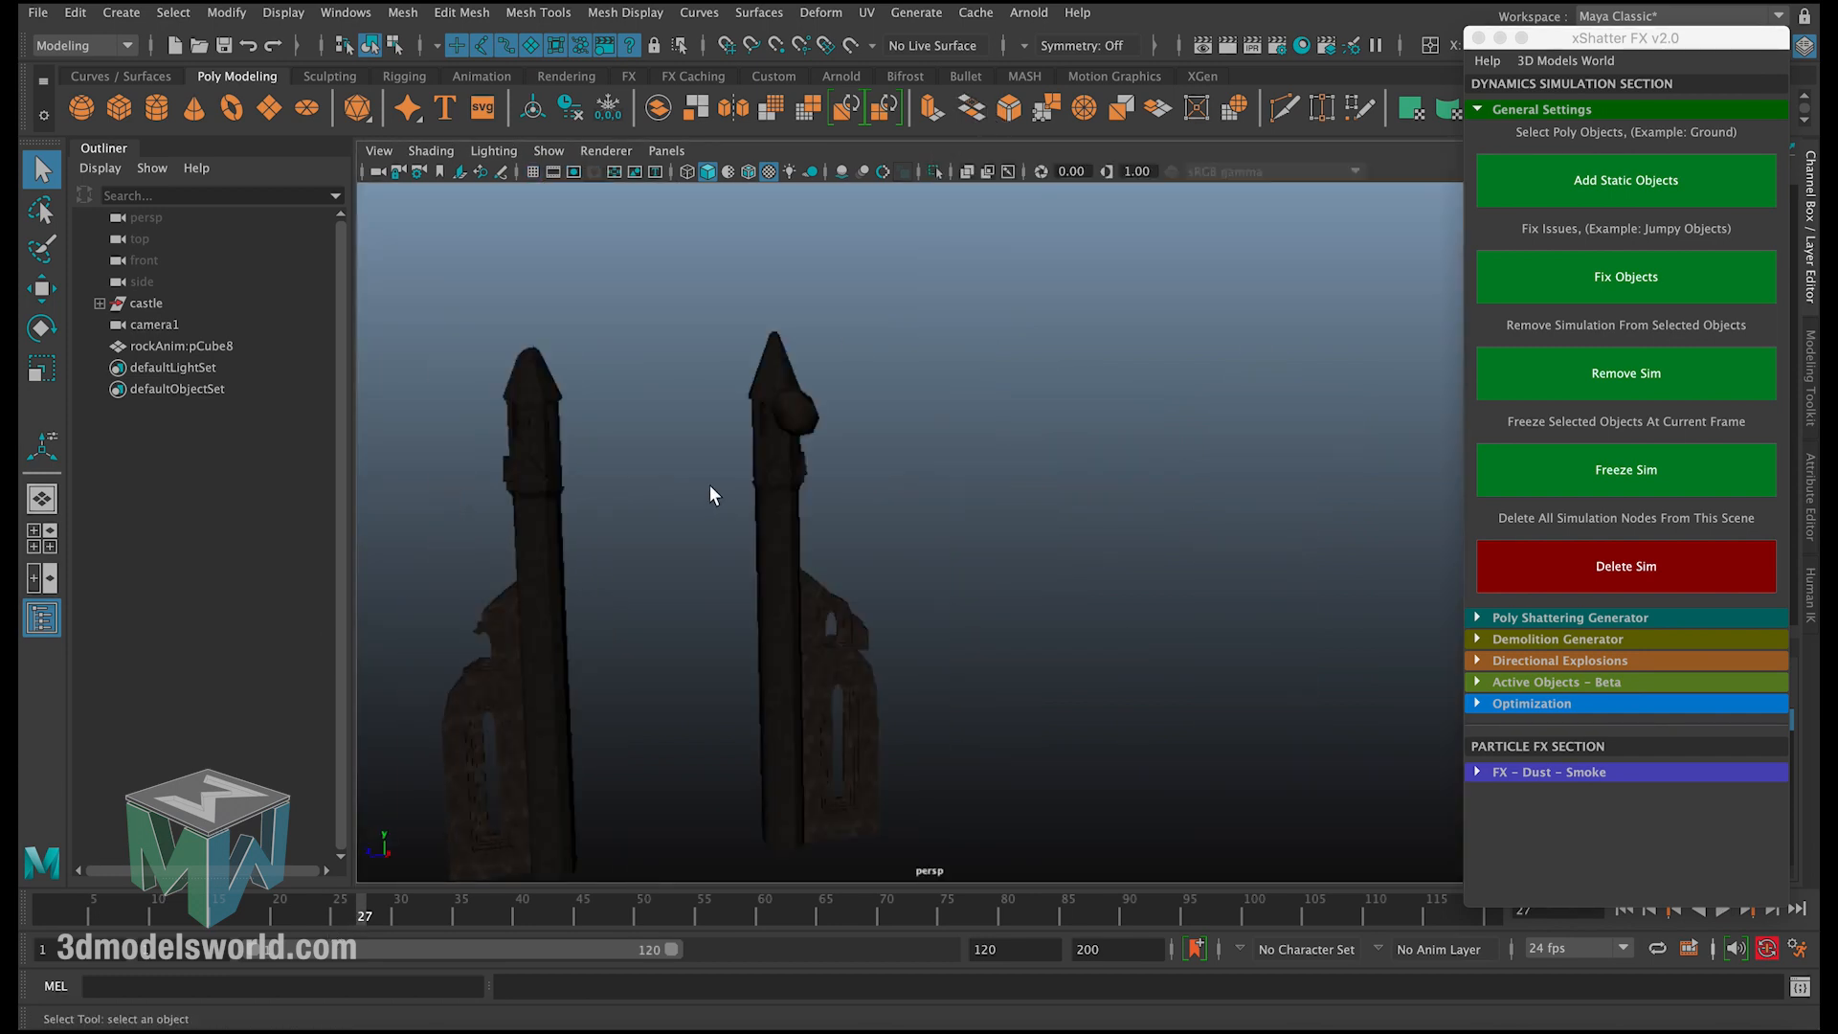
pyautogui.keyDown('alt'); pyautogui.moveTo(710, 485); pyautogui.dragTo(866, 594, button='right'); pyautogui.keyUp('alt')
pyautogui.keyDown('alt'); pyautogui.moveTo(630, 270); pyautogui.dragTo(873, 612, button='middle'); pyautogui.keyUp('alt')
pyautogui.keyDown('alt'); pyautogui.moveTo(709, 431); pyautogui.dragTo(891, 586, button='right'); pyautogui.keyUp('alt')
pyautogui.click(814, 450)
pyautogui.keyDown('alt'); pyautogui.moveTo(816, 453); pyautogui.dragTo(863, 509); pyautogui.keyUp('alt')
pyautogui.keyDown('alt'); pyautogui.moveTo(864, 509); pyautogui.dragTo(933, 498, button='right'); pyautogui.keyUp('alt')
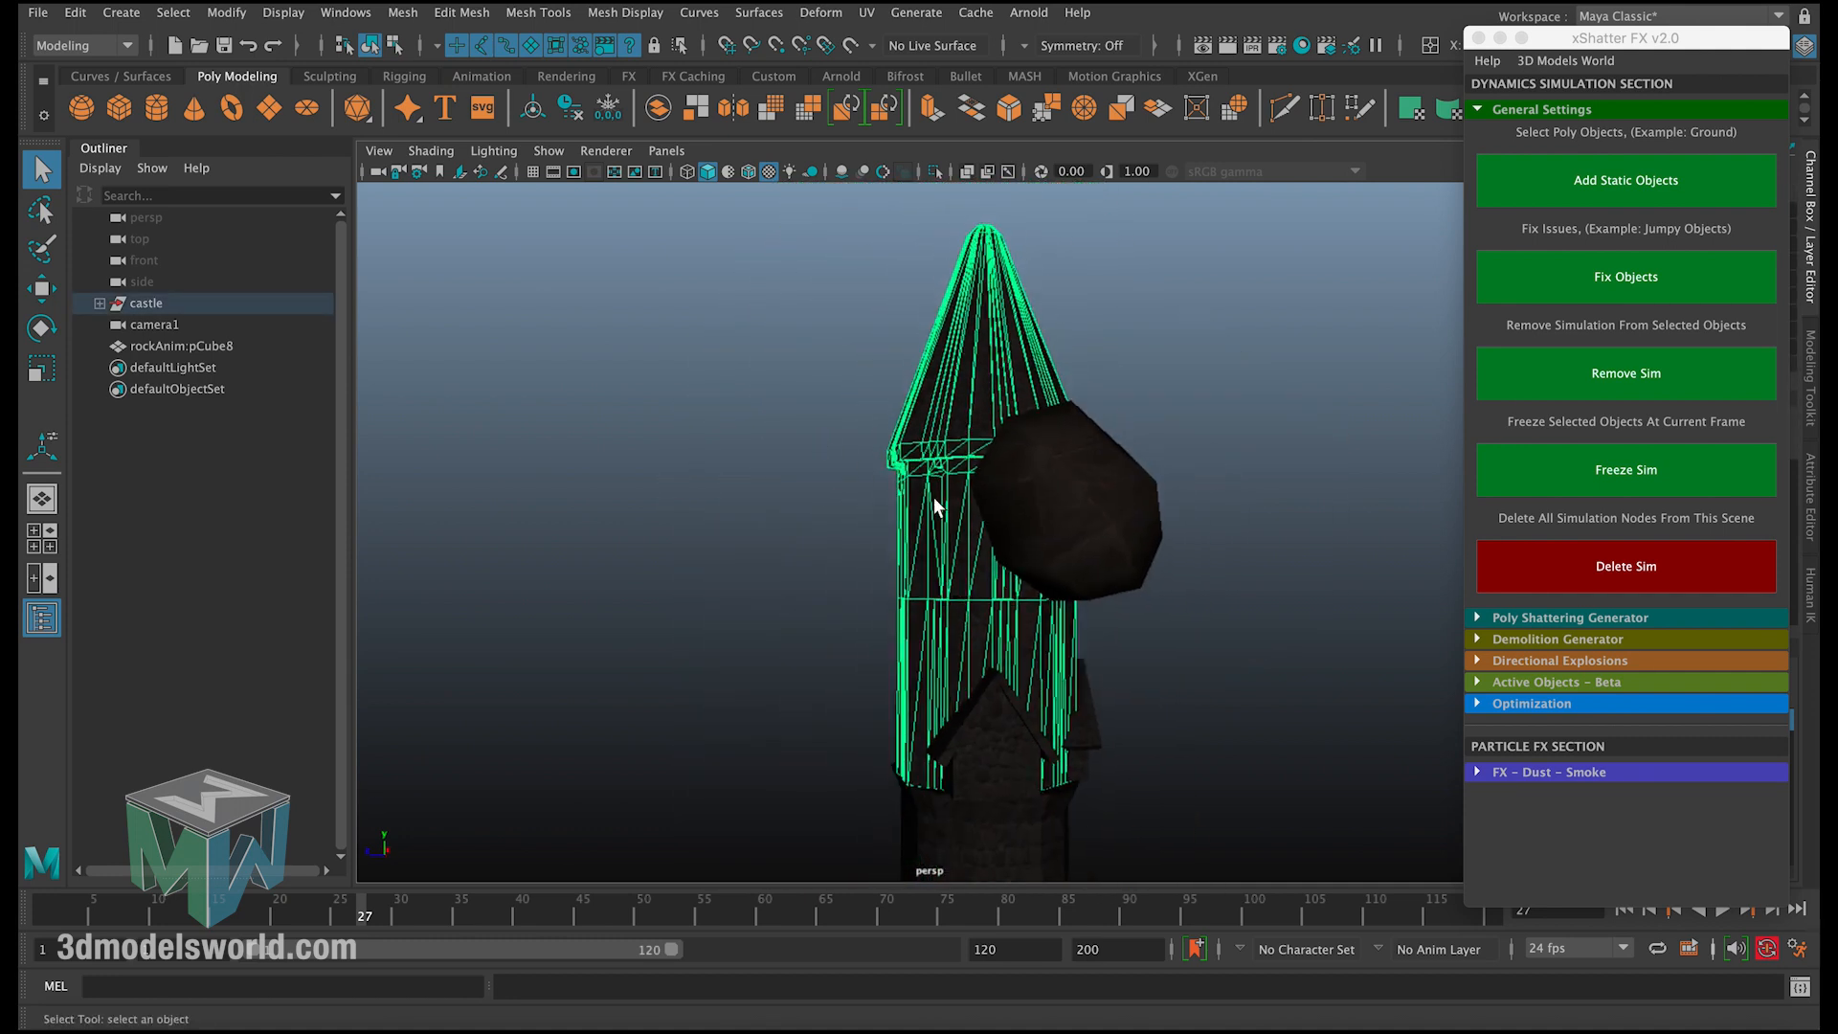
pyautogui.keyDown('alt'); pyautogui.moveTo(946, 545); pyautogui.dragTo(831, 522, button='middle'); pyautogui.keyUp('alt')
pyautogui.keyDown('alt'); pyautogui.moveTo(831, 522); pyautogui.dragTo(840, 507); pyautogui.keyUp('alt')
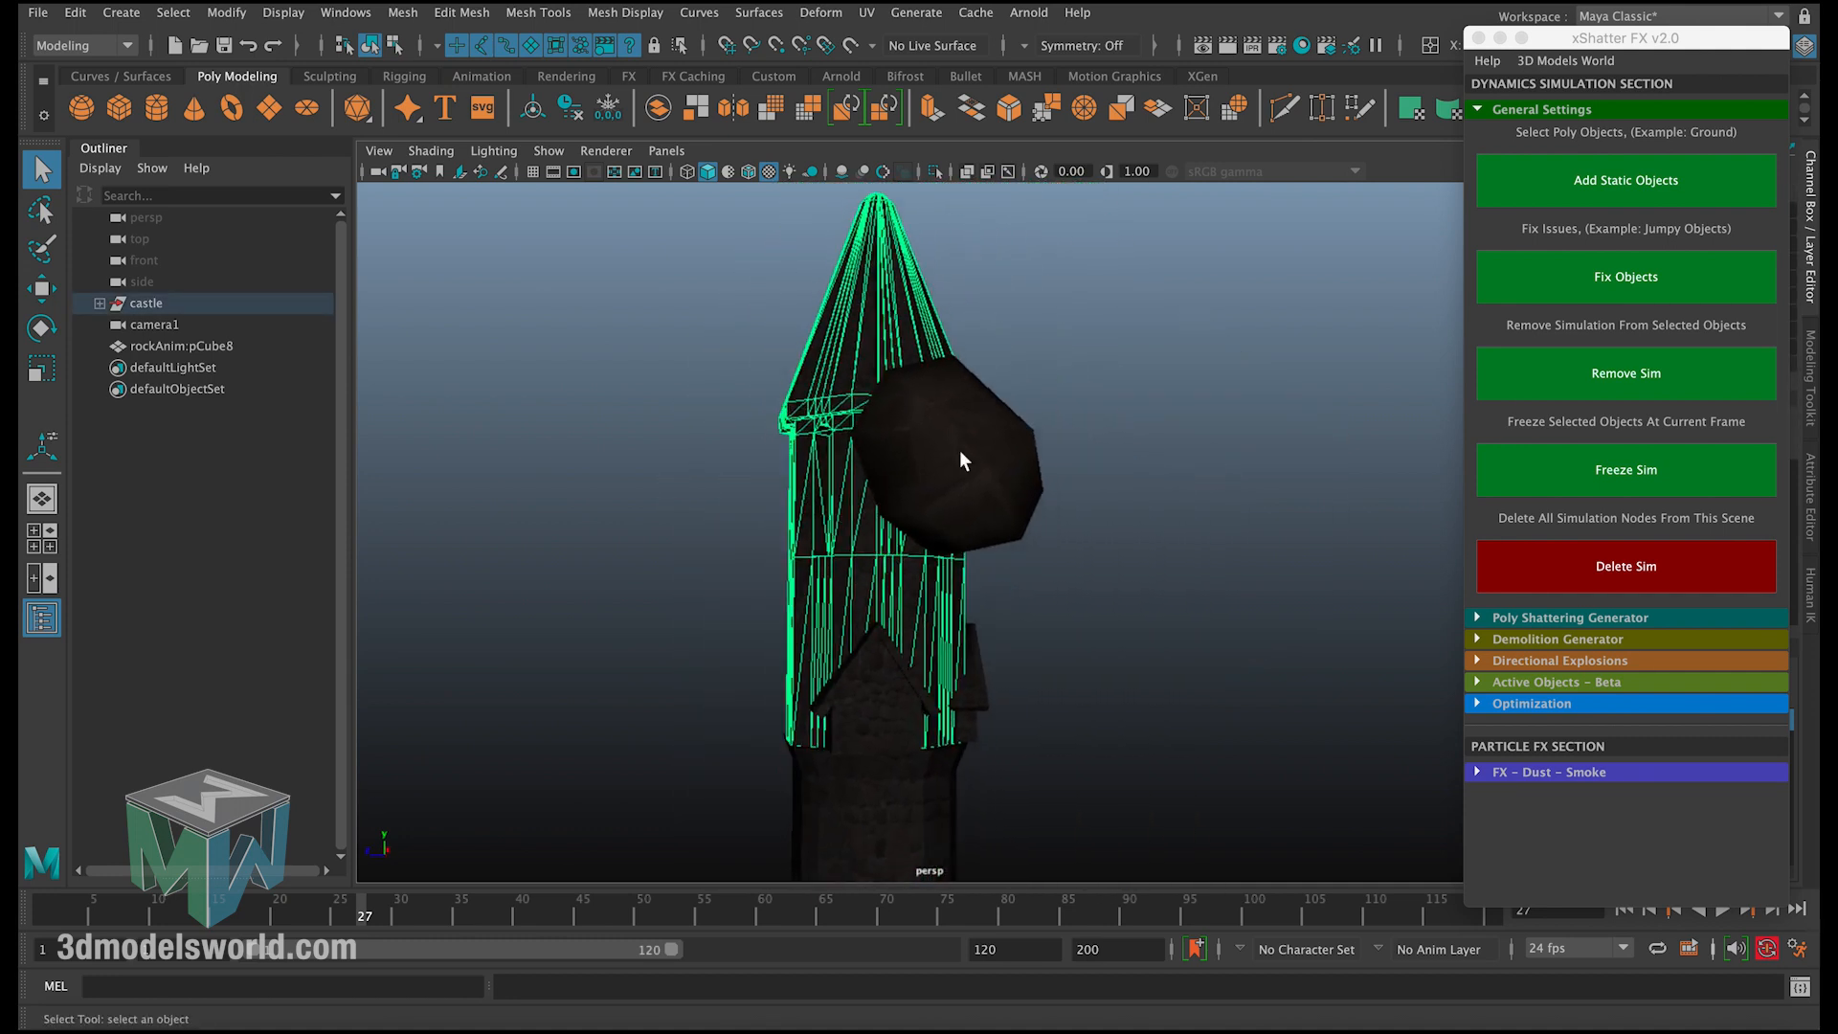
# Step: Check the Tower layer's visibility, hide Layer004 and set the rockAnim:Rock layer to template display
pyautogui.click(1500, 40)
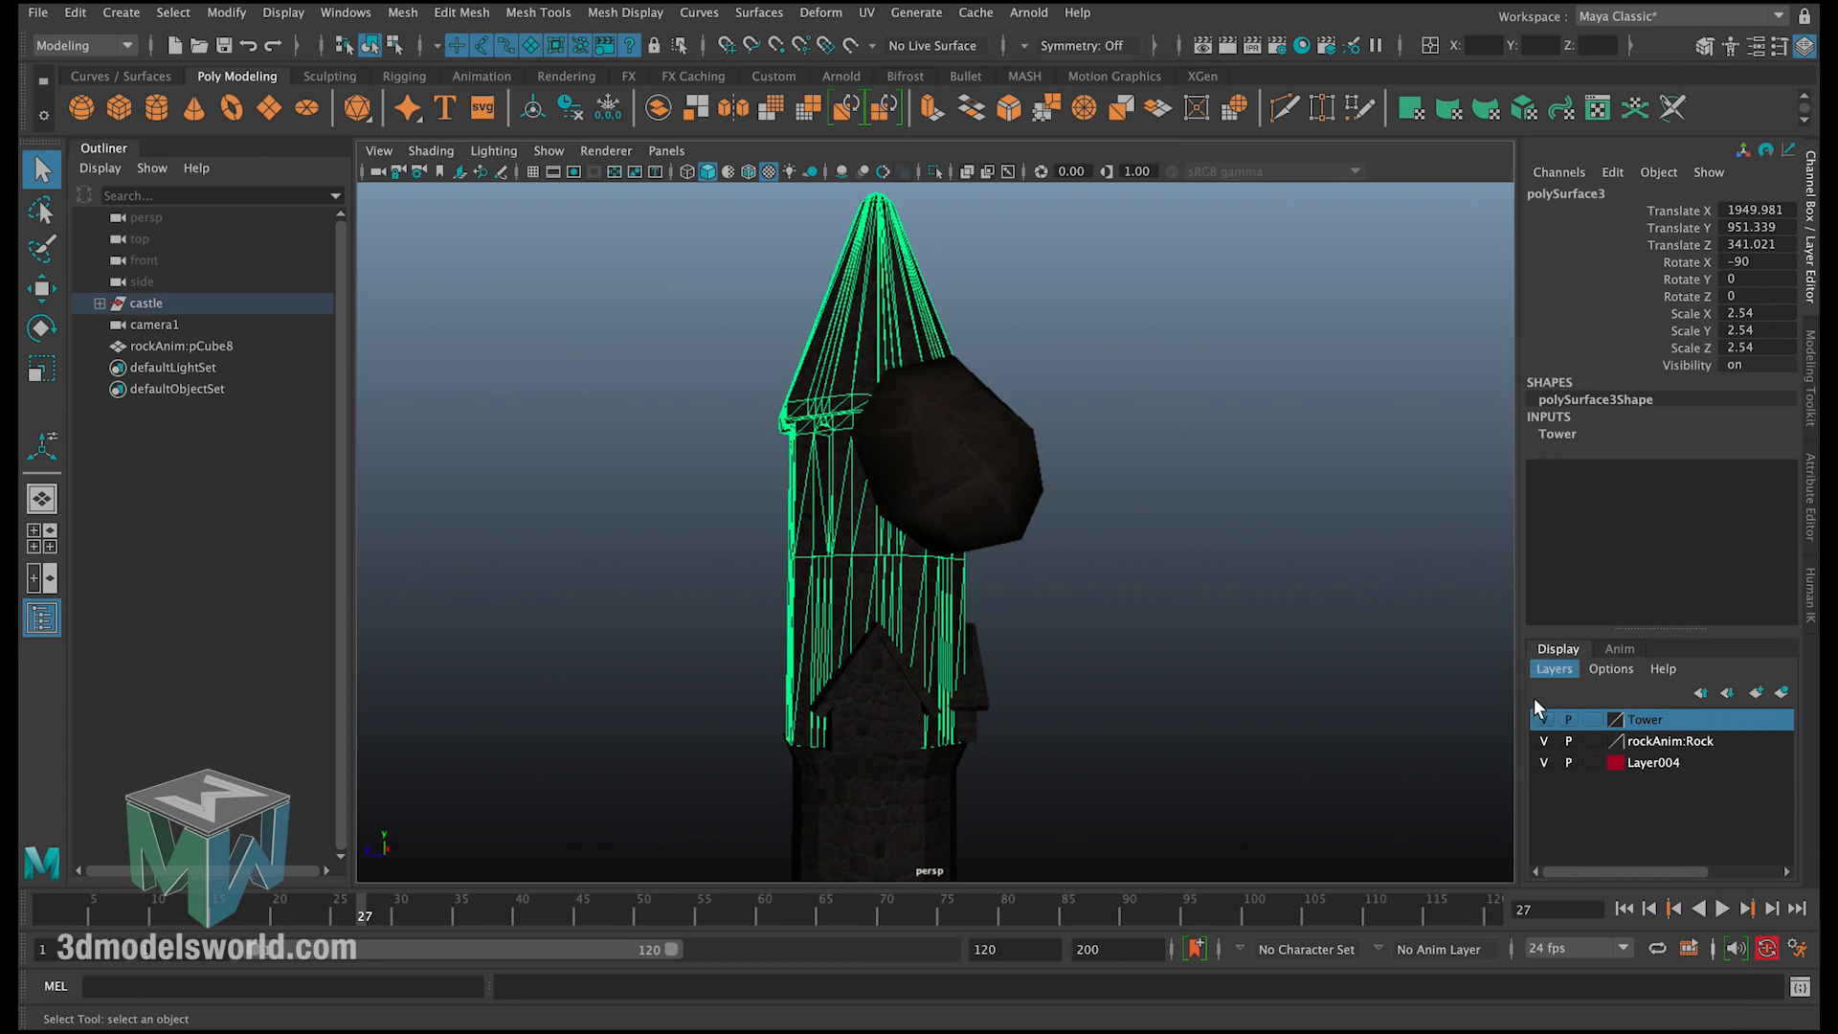
pyautogui.click(1543, 720)
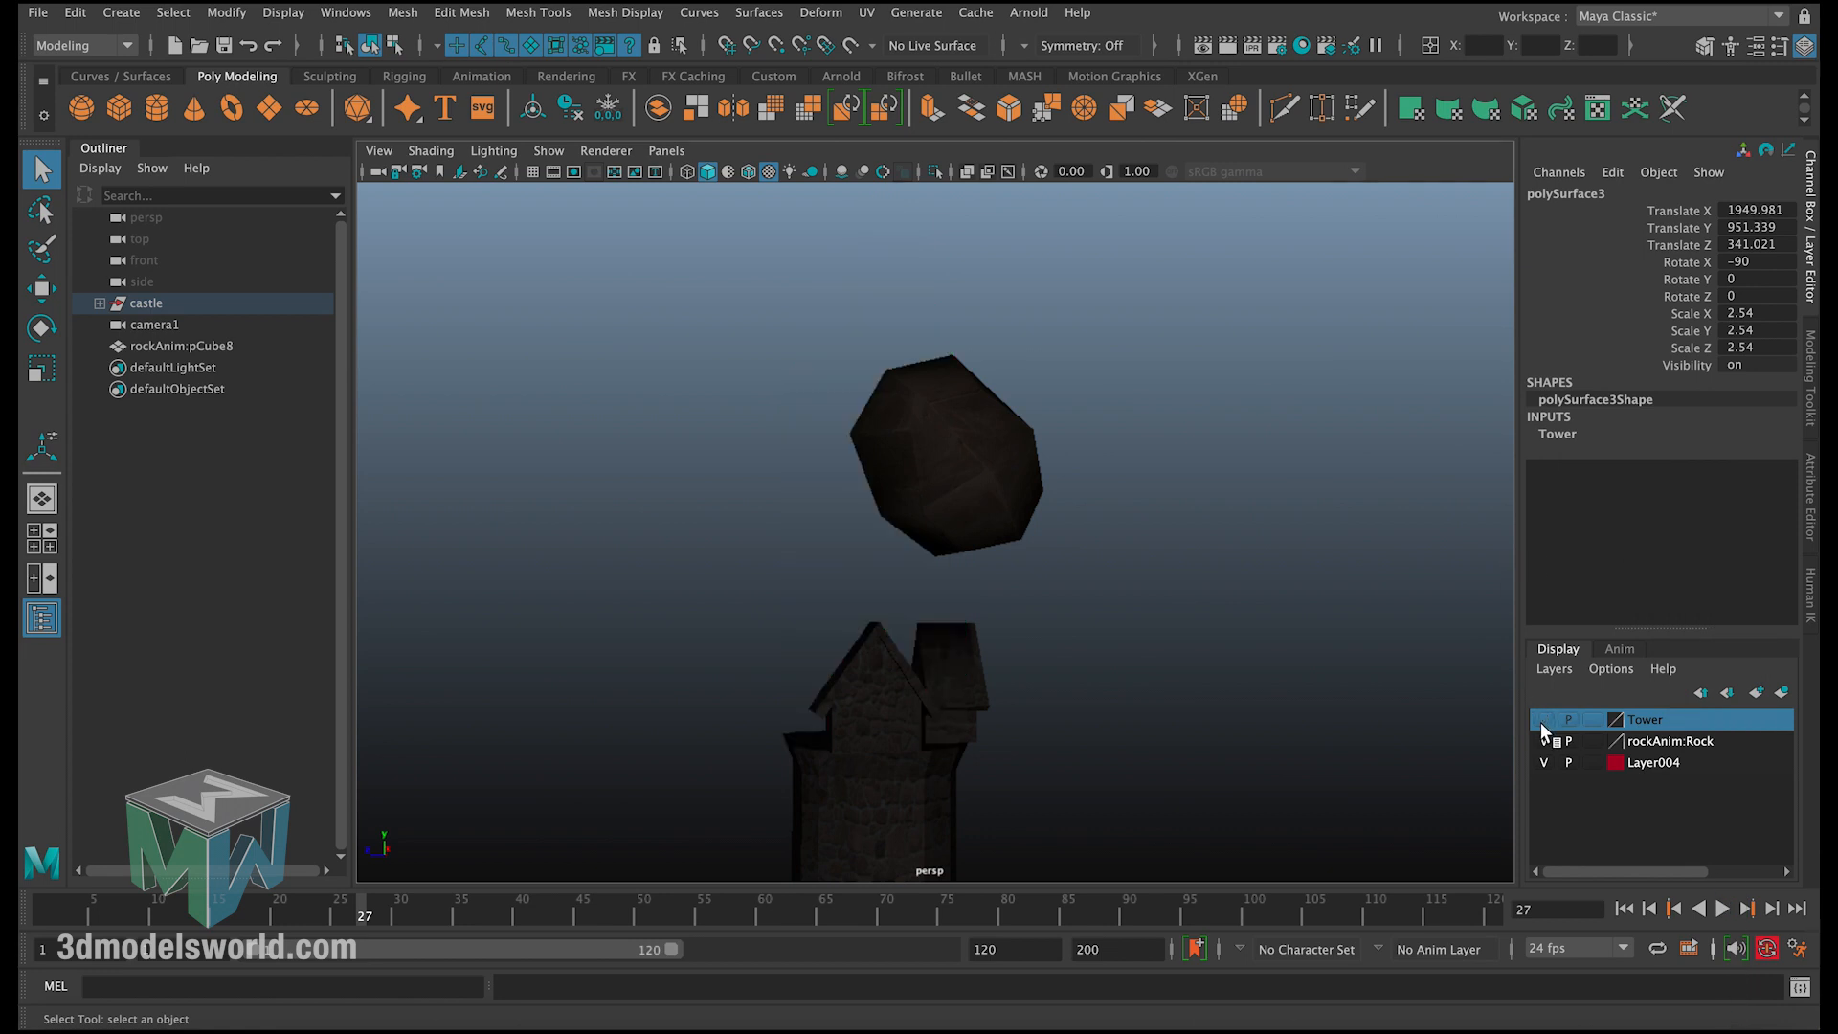
pyautogui.click(1544, 720)
pyautogui.click(1544, 763)
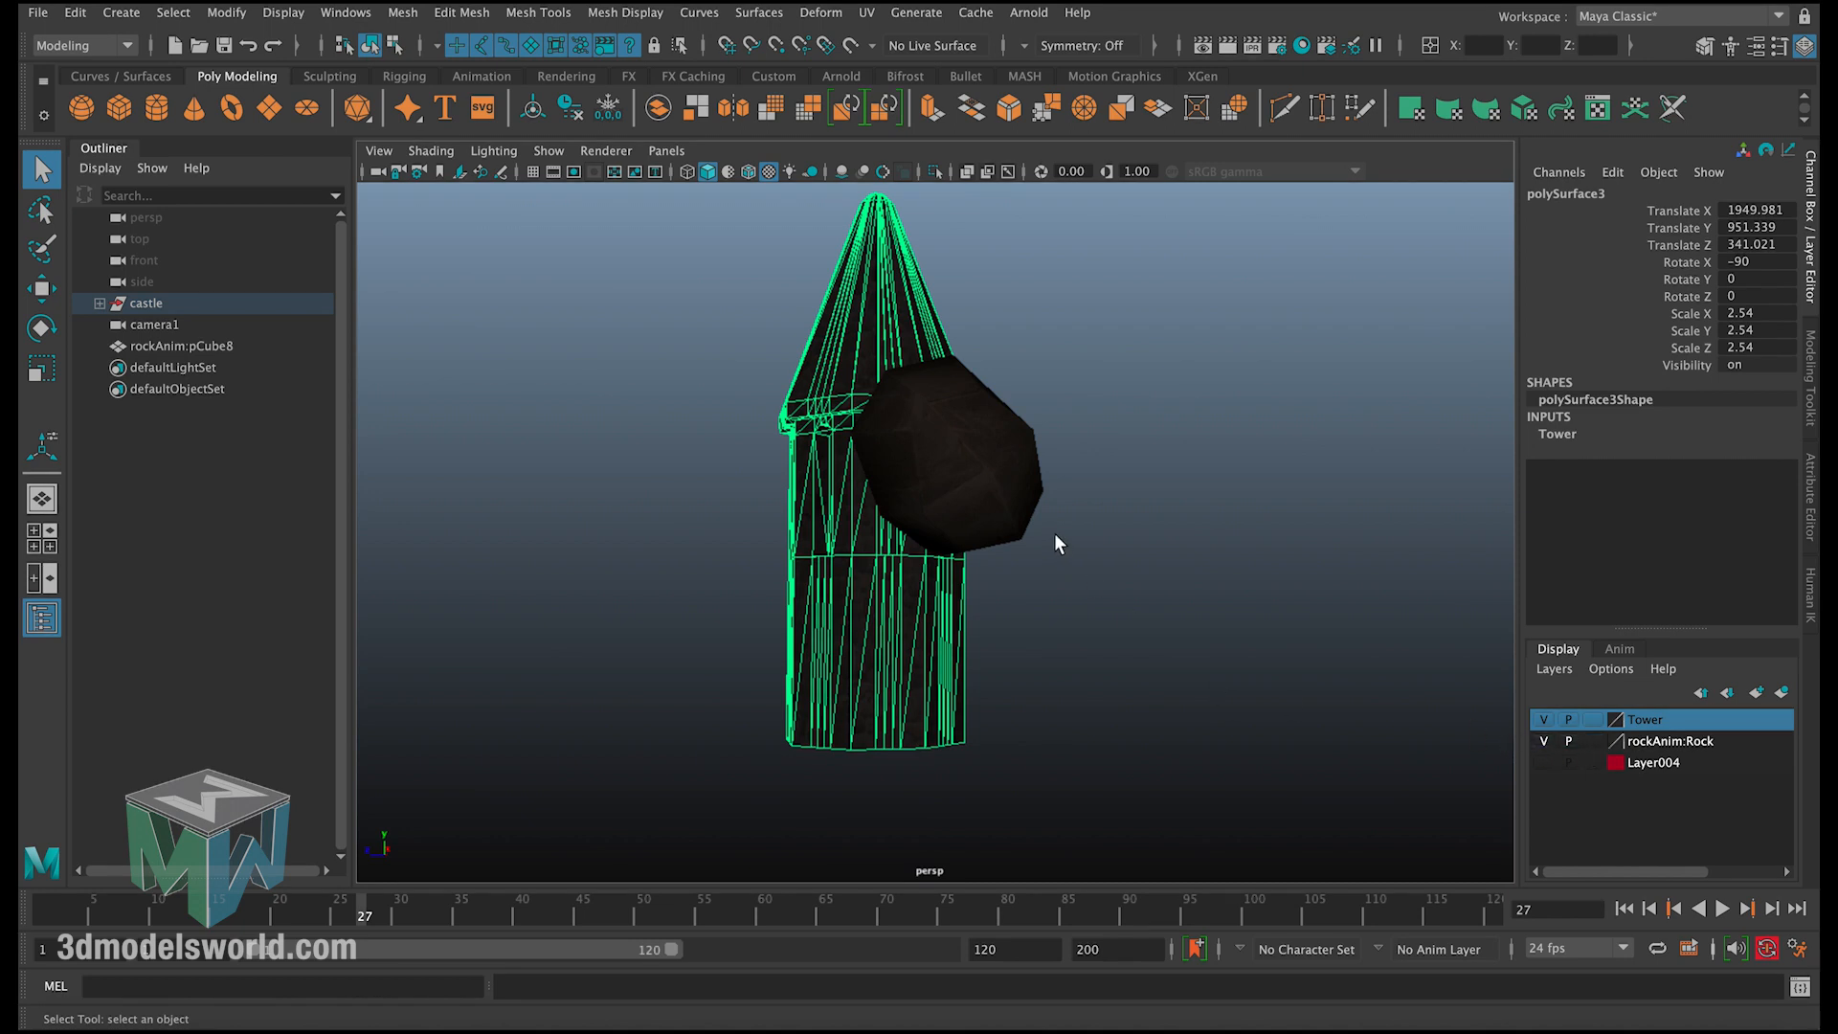
pyautogui.click(1006, 494)
pyautogui.click(1591, 742)
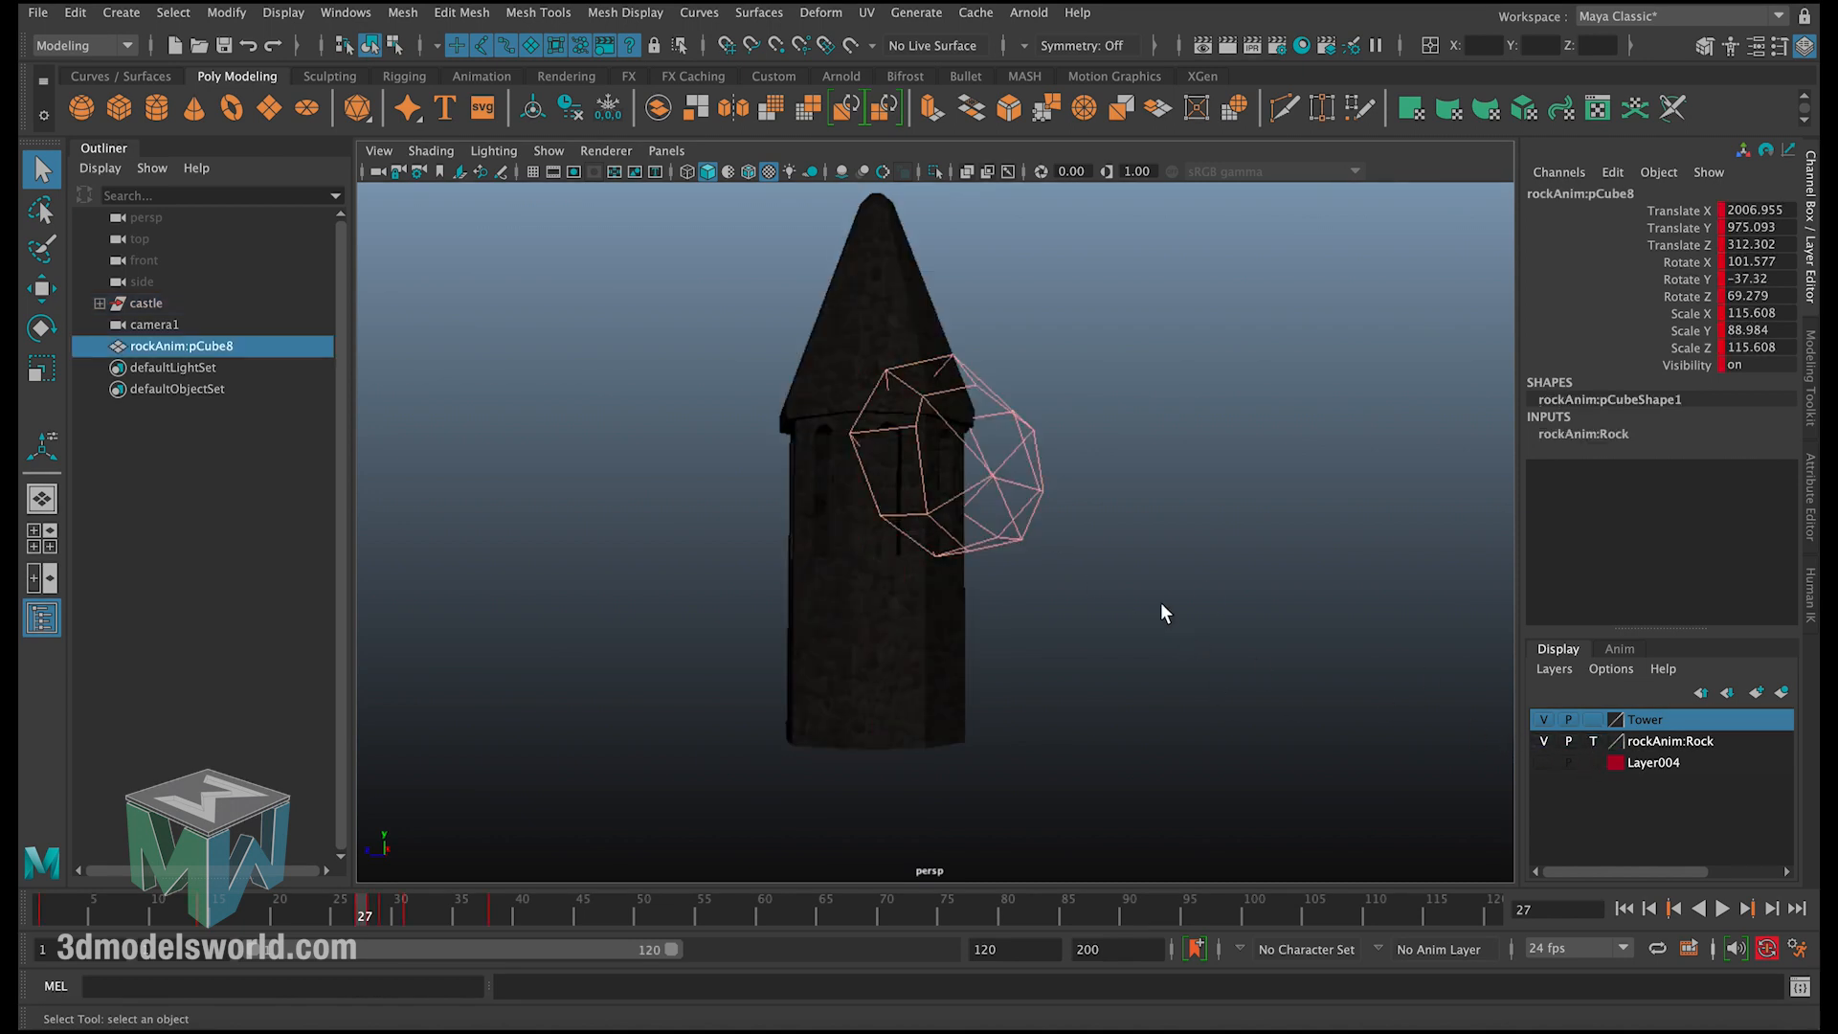
# Step: Select the tower's top mesh behind the templated rock
pyautogui.keyDown('alt'); pyautogui.moveTo(1161, 601); pyautogui.dragTo(1041, 582); pyautogui.keyUp('alt')
pyautogui.keyDown('alt'); pyautogui.moveTo(776, 525); pyautogui.dragTo(1015, 473, button='middle'); pyautogui.keyUp('alt')
pyautogui.keyDown('alt'); pyautogui.moveTo(1015, 473); pyautogui.dragTo(1050, 576, button='right'); pyautogui.keyUp('alt')
pyautogui.keyDown('alt'); pyautogui.moveTo(1051, 576); pyautogui.dragTo(887, 504); pyautogui.keyUp('alt')
pyautogui.click(904, 424)
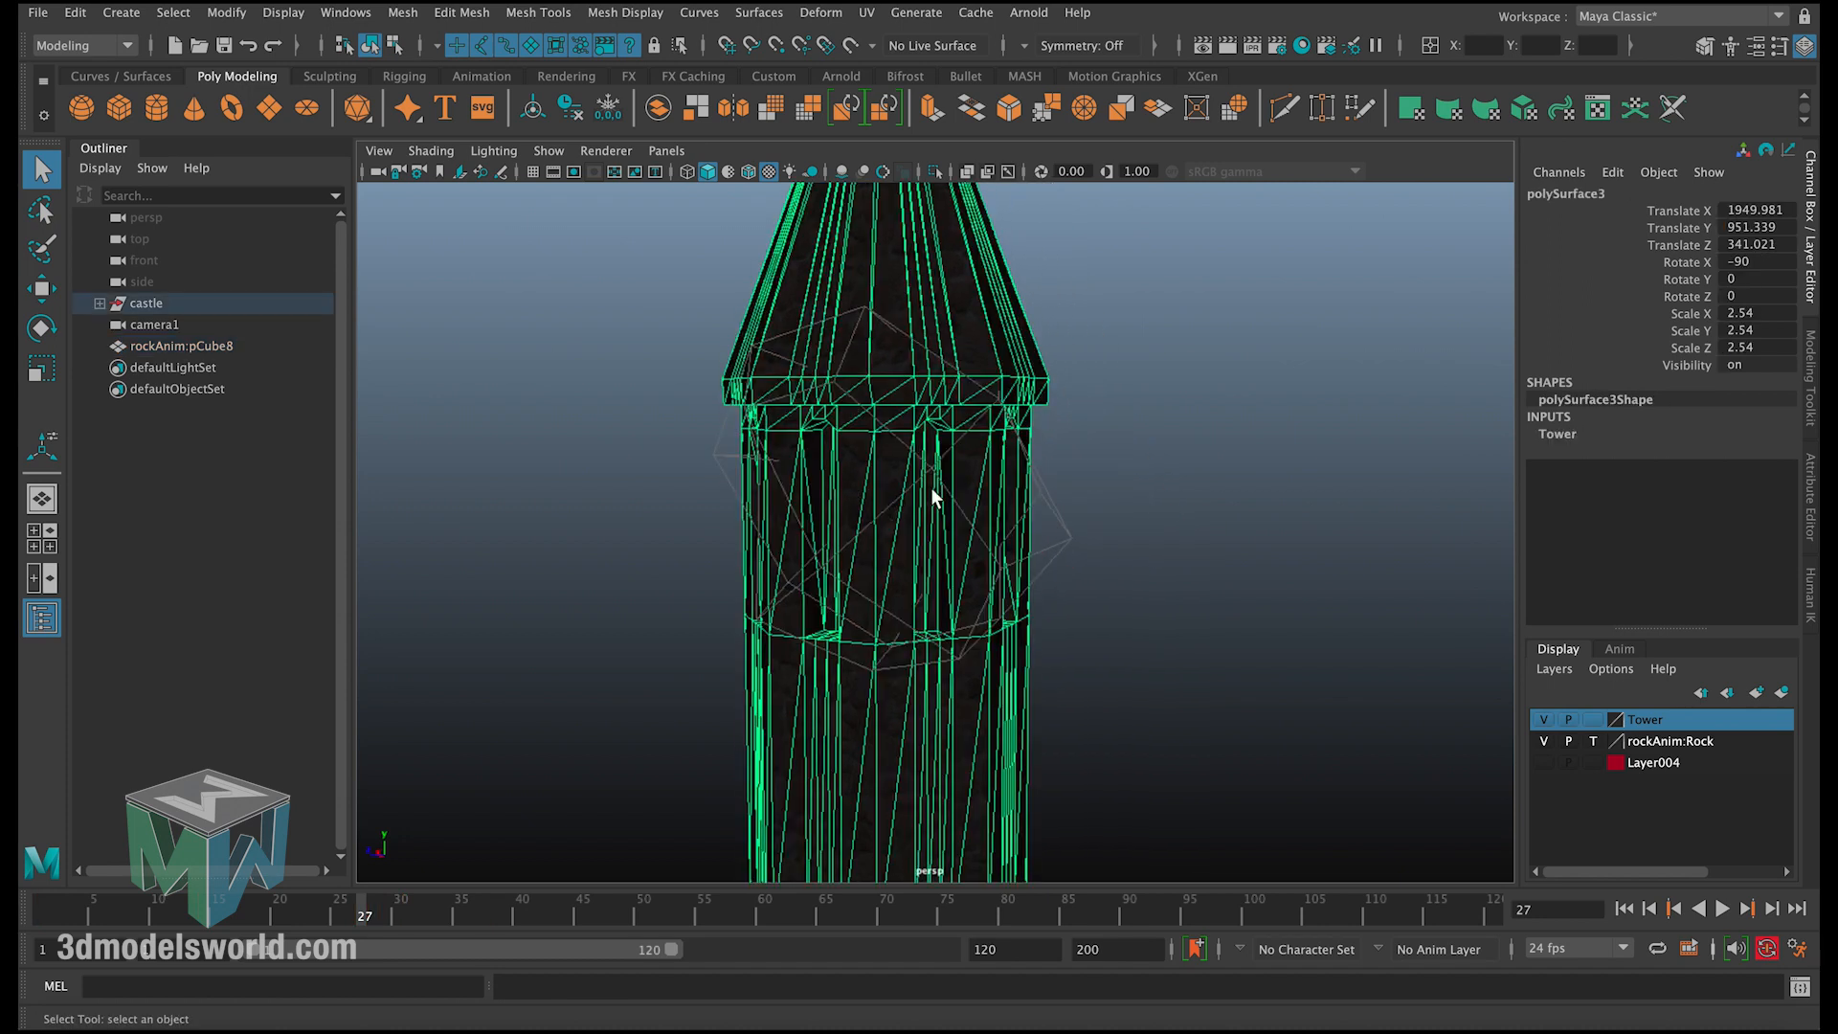
pyautogui.keyDown('alt'); pyautogui.moveTo(831, 552); pyautogui.dragTo(907, 488, button='middle'); pyautogui.keyUp('alt')
pyautogui.keyDown('alt'); pyautogui.moveTo(907, 488); pyautogui.dragTo(957, 459); pyautogui.keyUp('alt')
pyautogui.keyDown('alt'); pyautogui.moveTo(996, 460); pyautogui.dragTo(942, 448, button='right'); pyautogui.keyUp('alt')
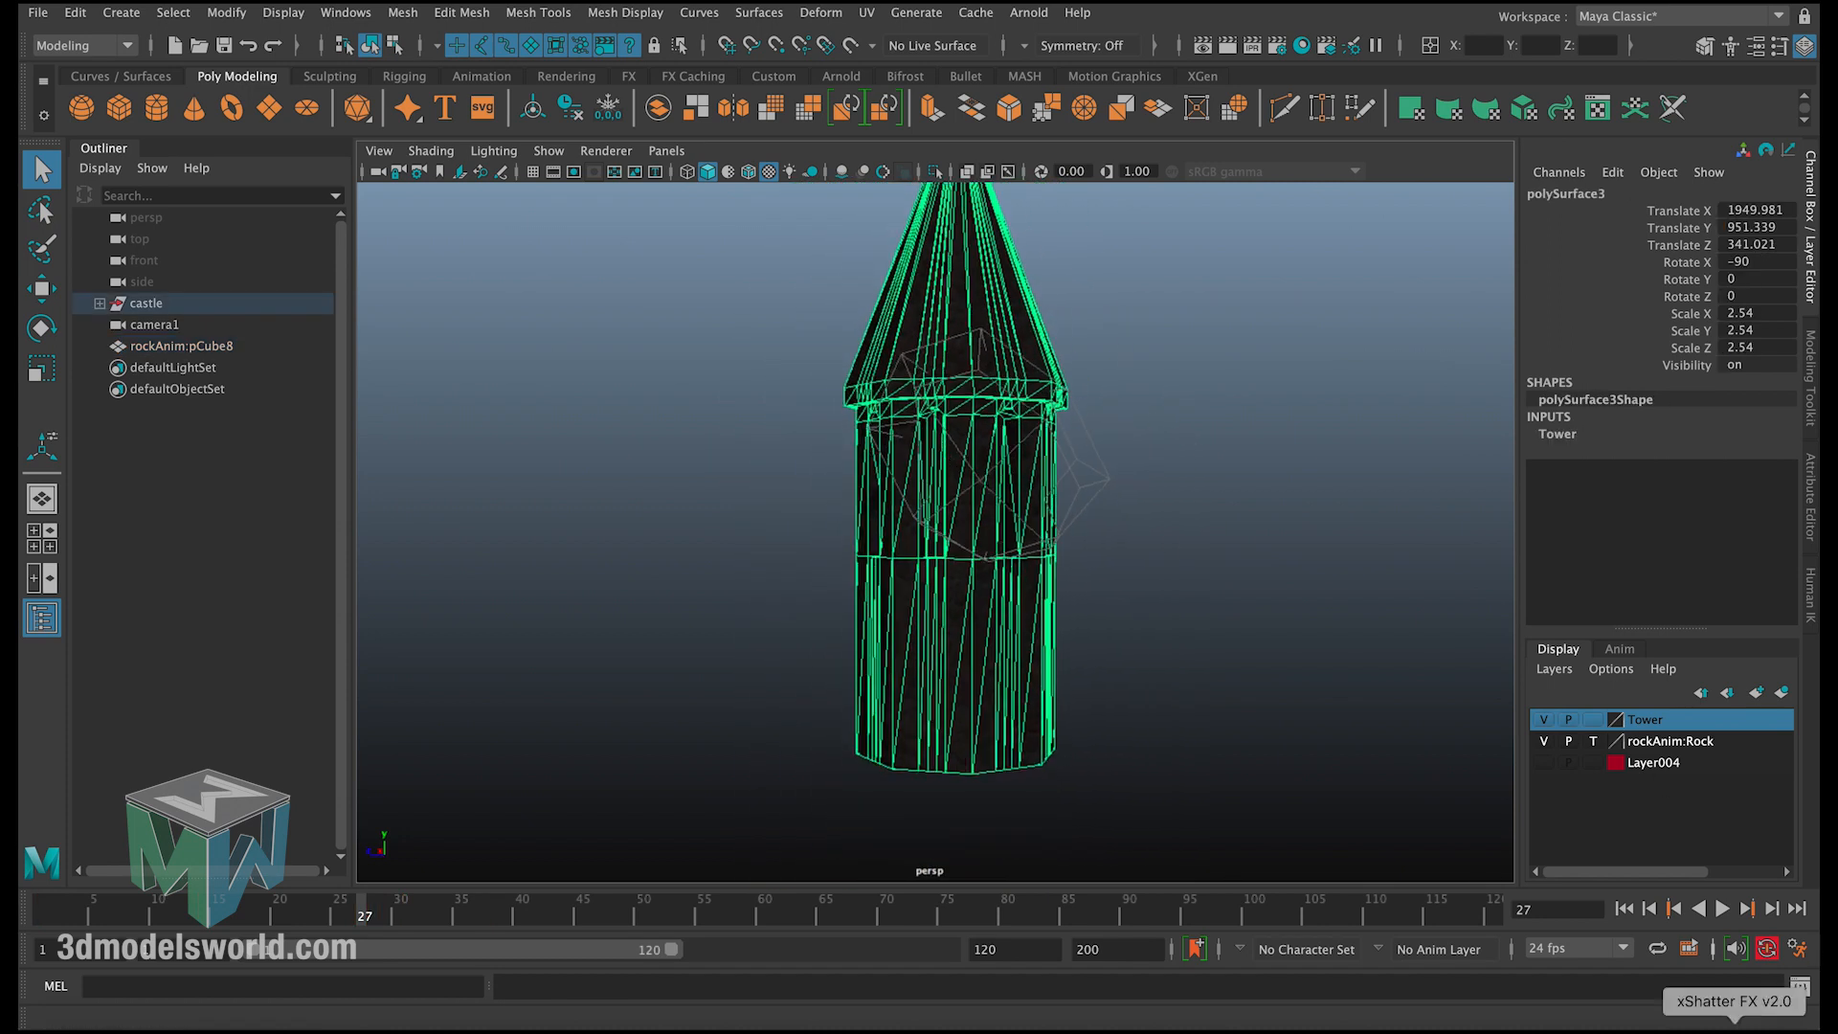
# Step: Generate fragments from the selected tower top with the Poly Shattering Generator of xShatter FX
pyautogui.click(1734, 1021)
pyautogui.click(1485, 108)
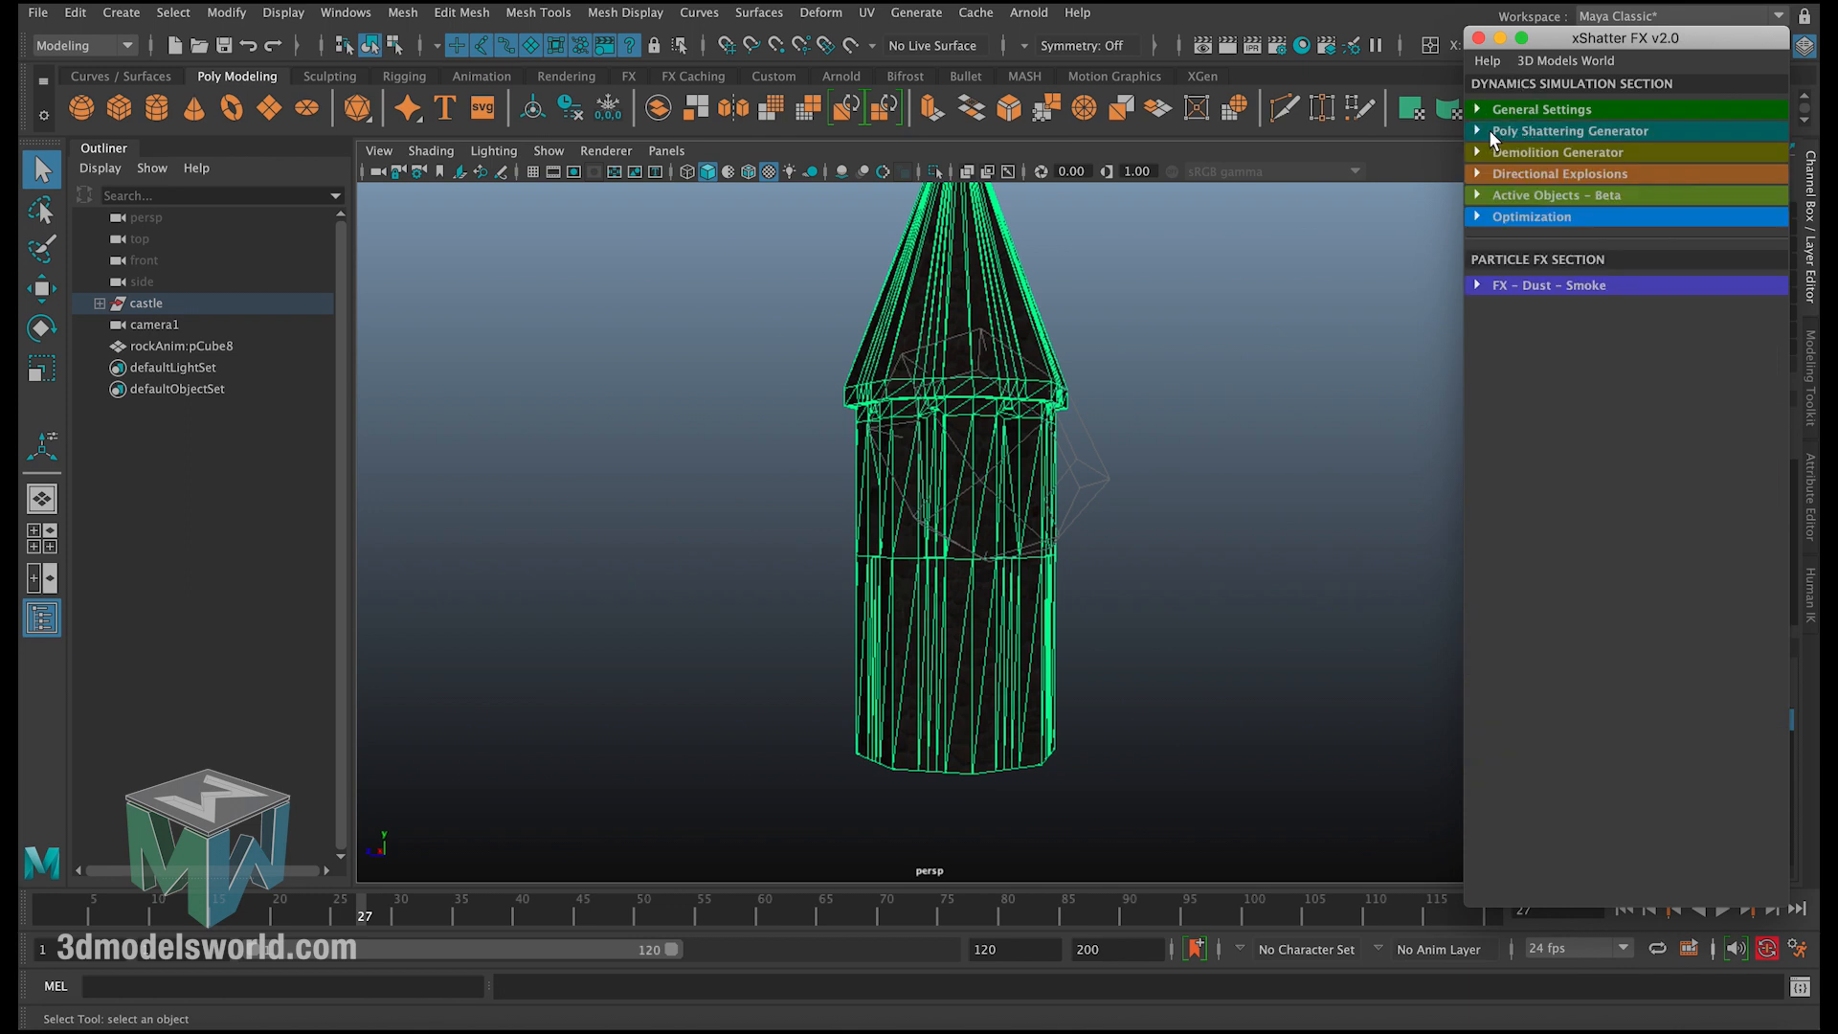
pyautogui.click(1490, 129)
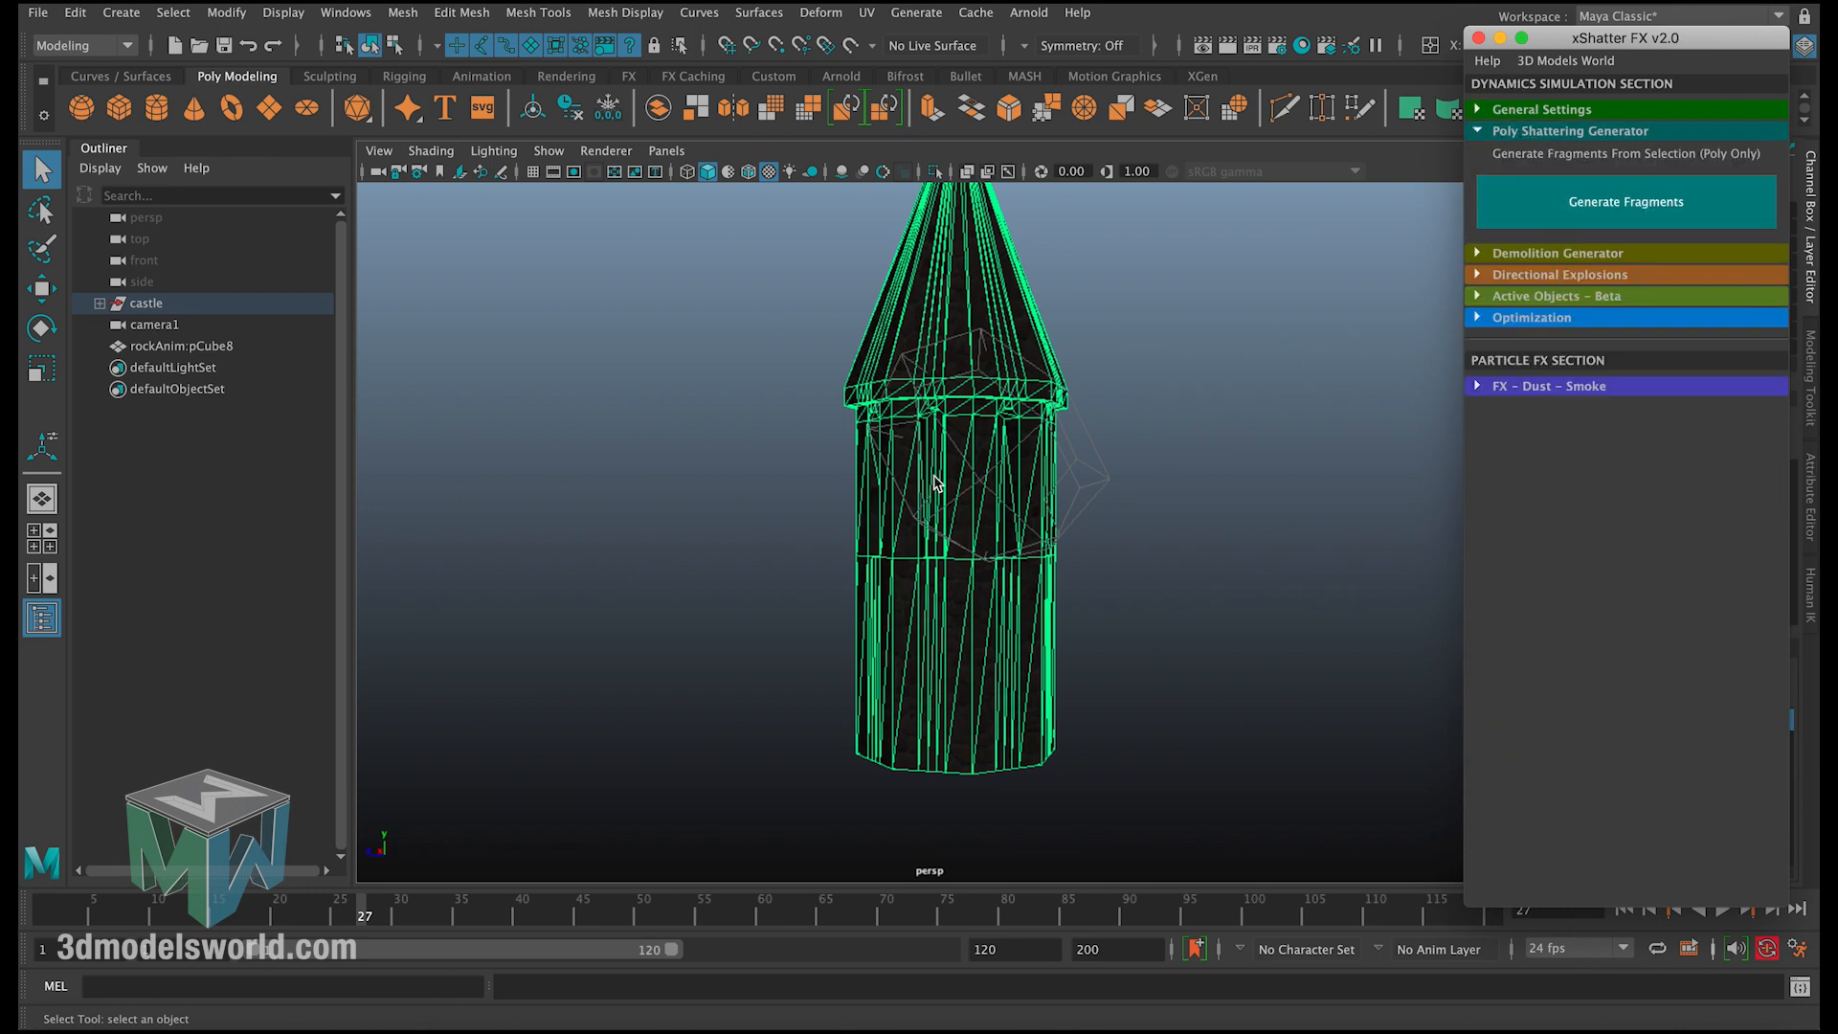
pyautogui.keyDown('alt'); pyautogui.moveTo(936, 476); pyautogui.dragTo(964, 422); pyautogui.keyUp('alt')
pyautogui.keyDown('alt'); pyautogui.moveTo(964, 422); pyautogui.dragTo(1034, 456, button='right'); pyautogui.keyUp('alt')
pyautogui.keyDown('alt'); pyautogui.moveTo(1034, 456); pyautogui.dragTo(995, 464); pyautogui.keyUp('alt')
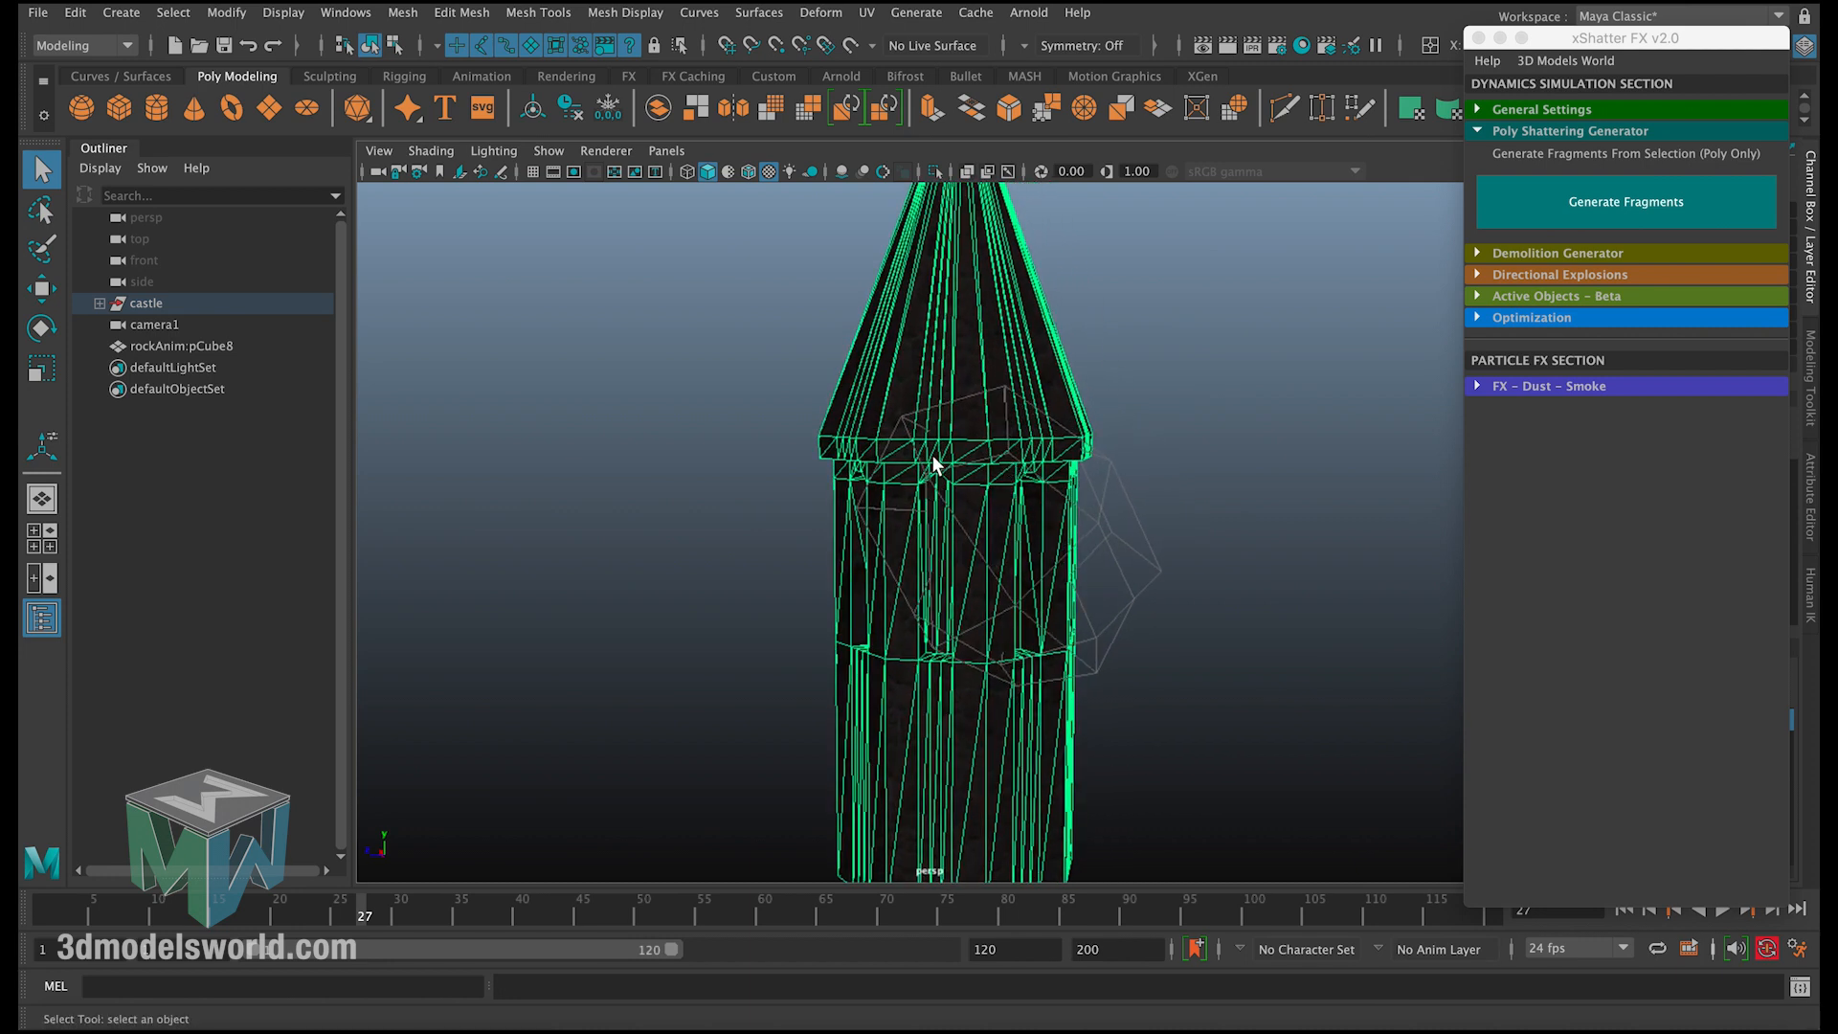
pyautogui.keyDown('alt'); pyautogui.moveTo(933, 455); pyautogui.dragTo(844, 454); pyautogui.keyUp('alt')
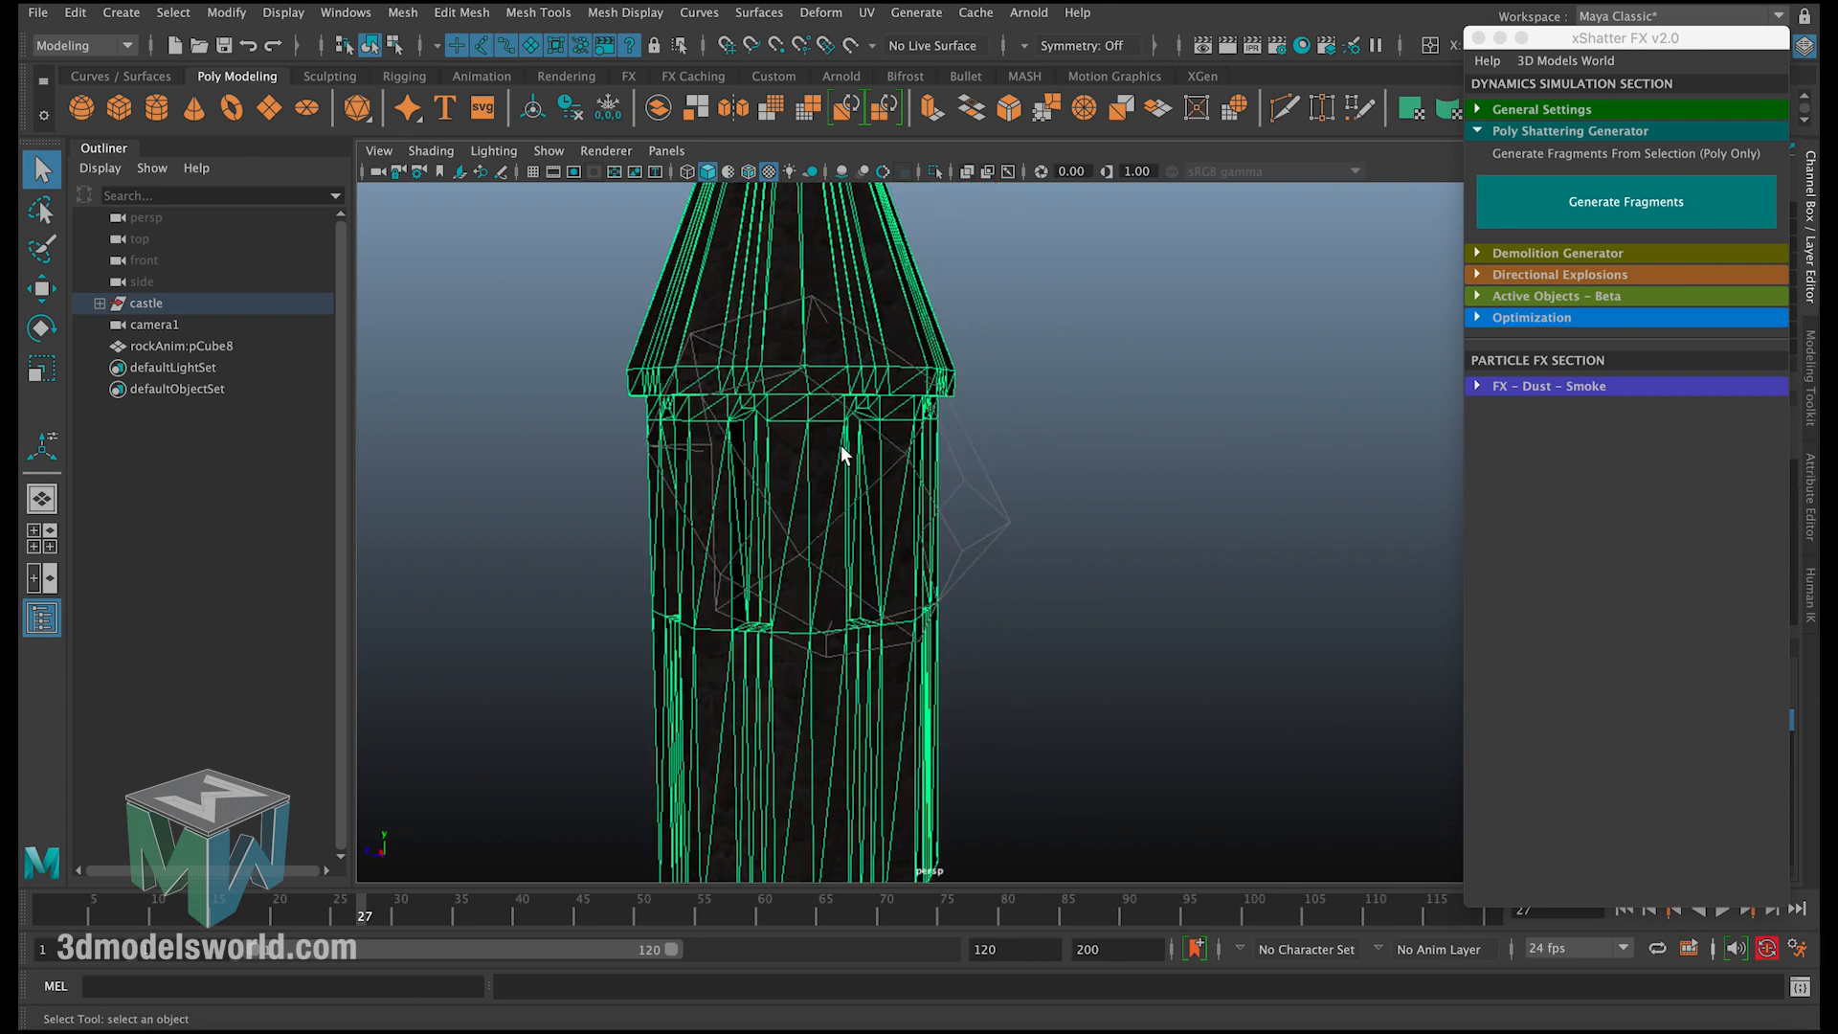
pyautogui.click(1551, 209)
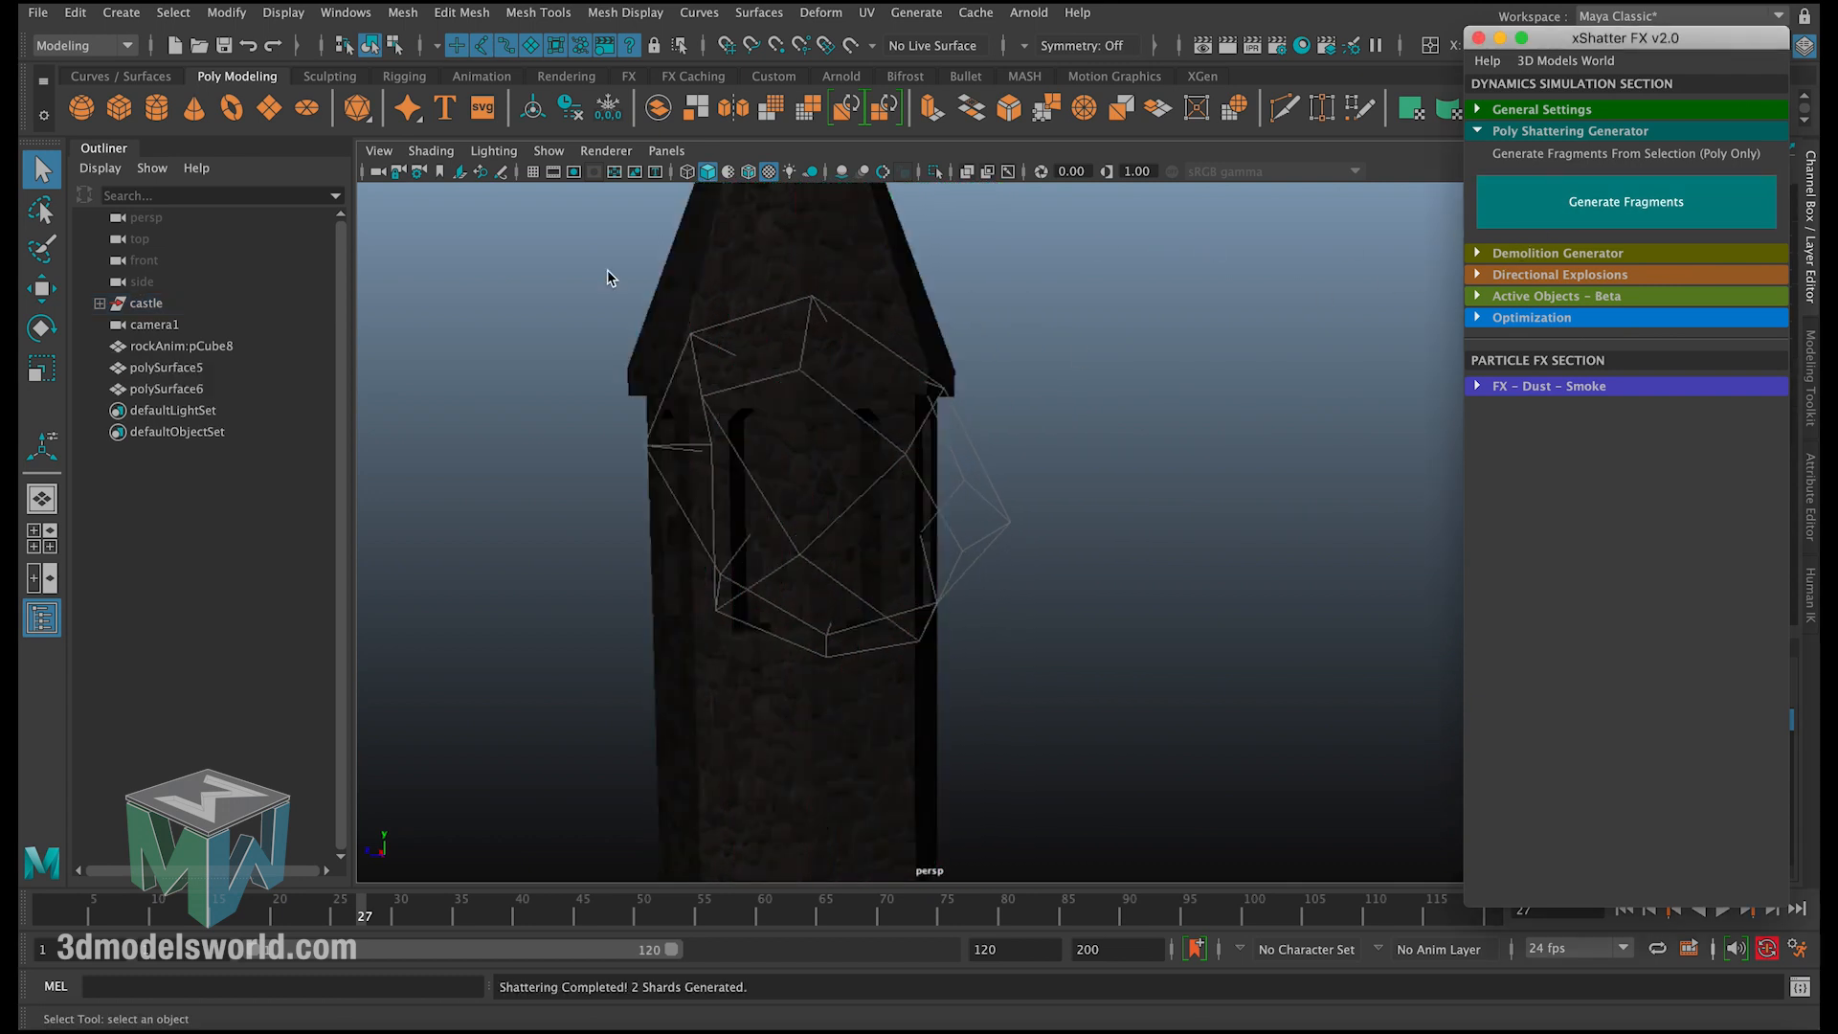
# Step: Turn on Wireframe on Shaded in the perspective view to reveal the fragment edges
pyautogui.click(429, 150)
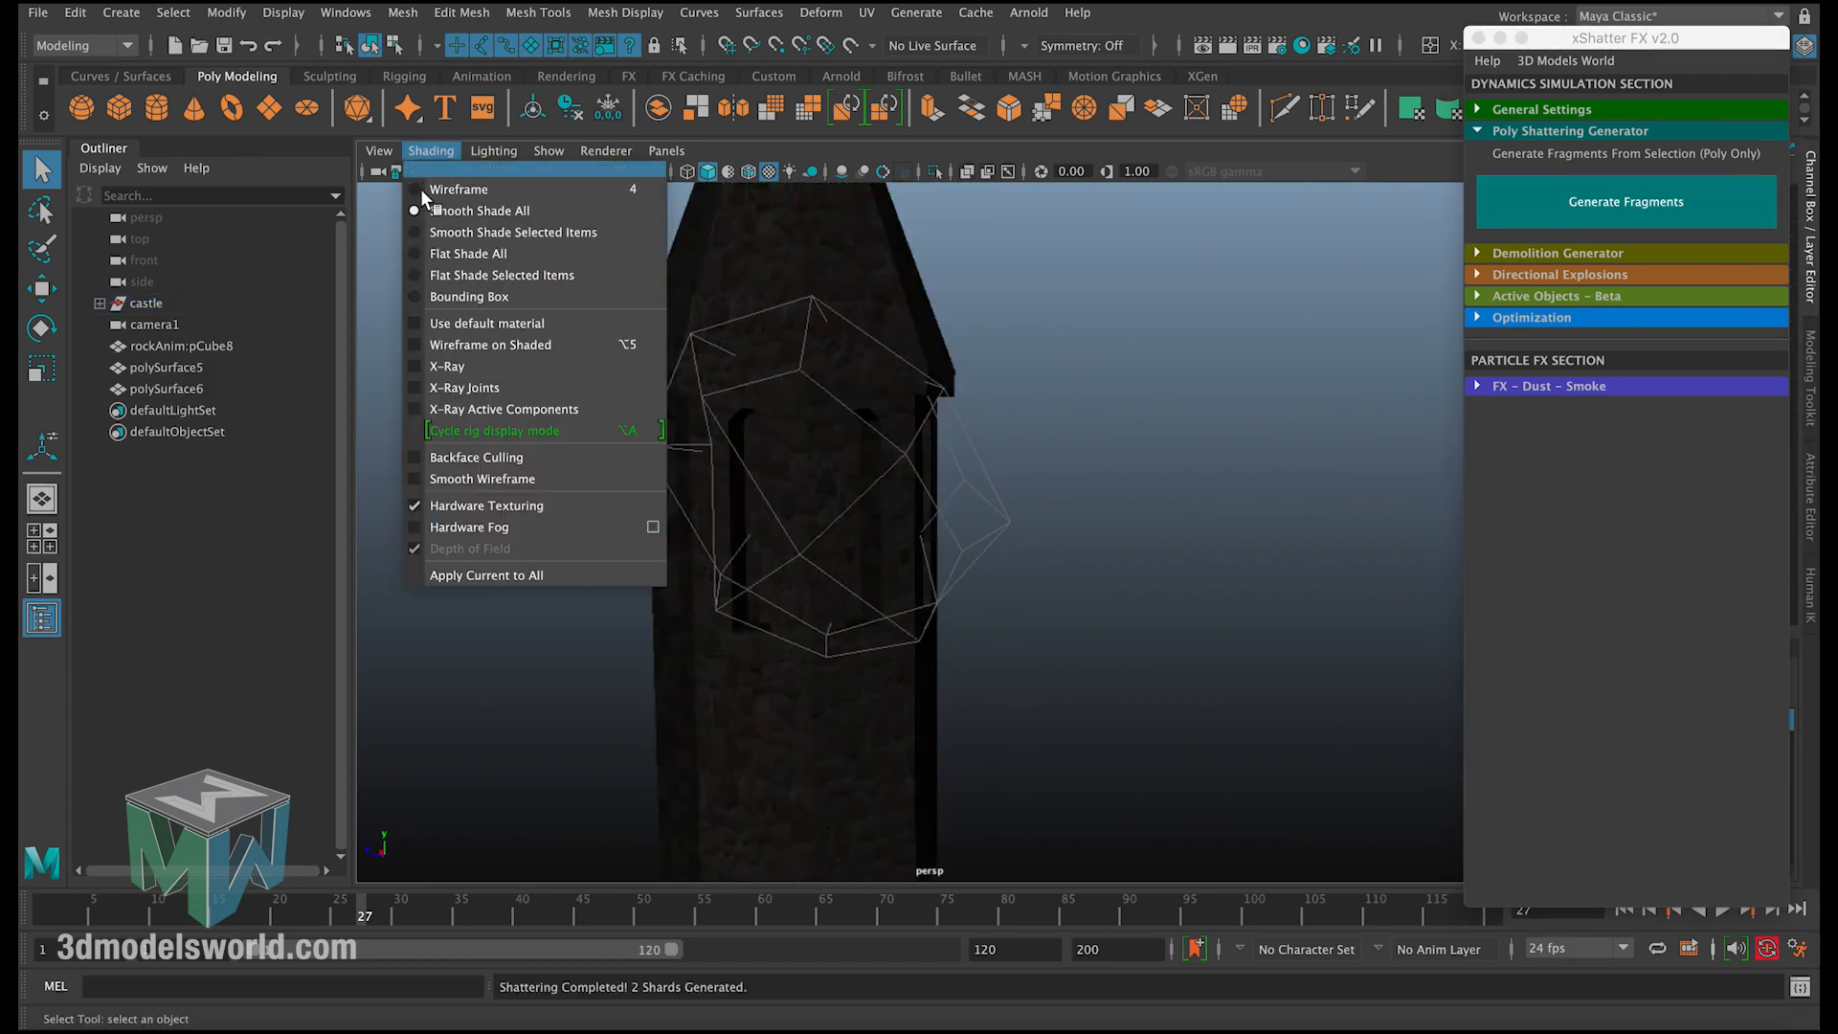
pyautogui.click(468, 341)
pyautogui.scroll(-5, 868, 478)
pyautogui.keyDown('alt'); pyautogui.moveTo(768, 423); pyautogui.dragTo(843, 459); pyautogui.keyUp('alt')
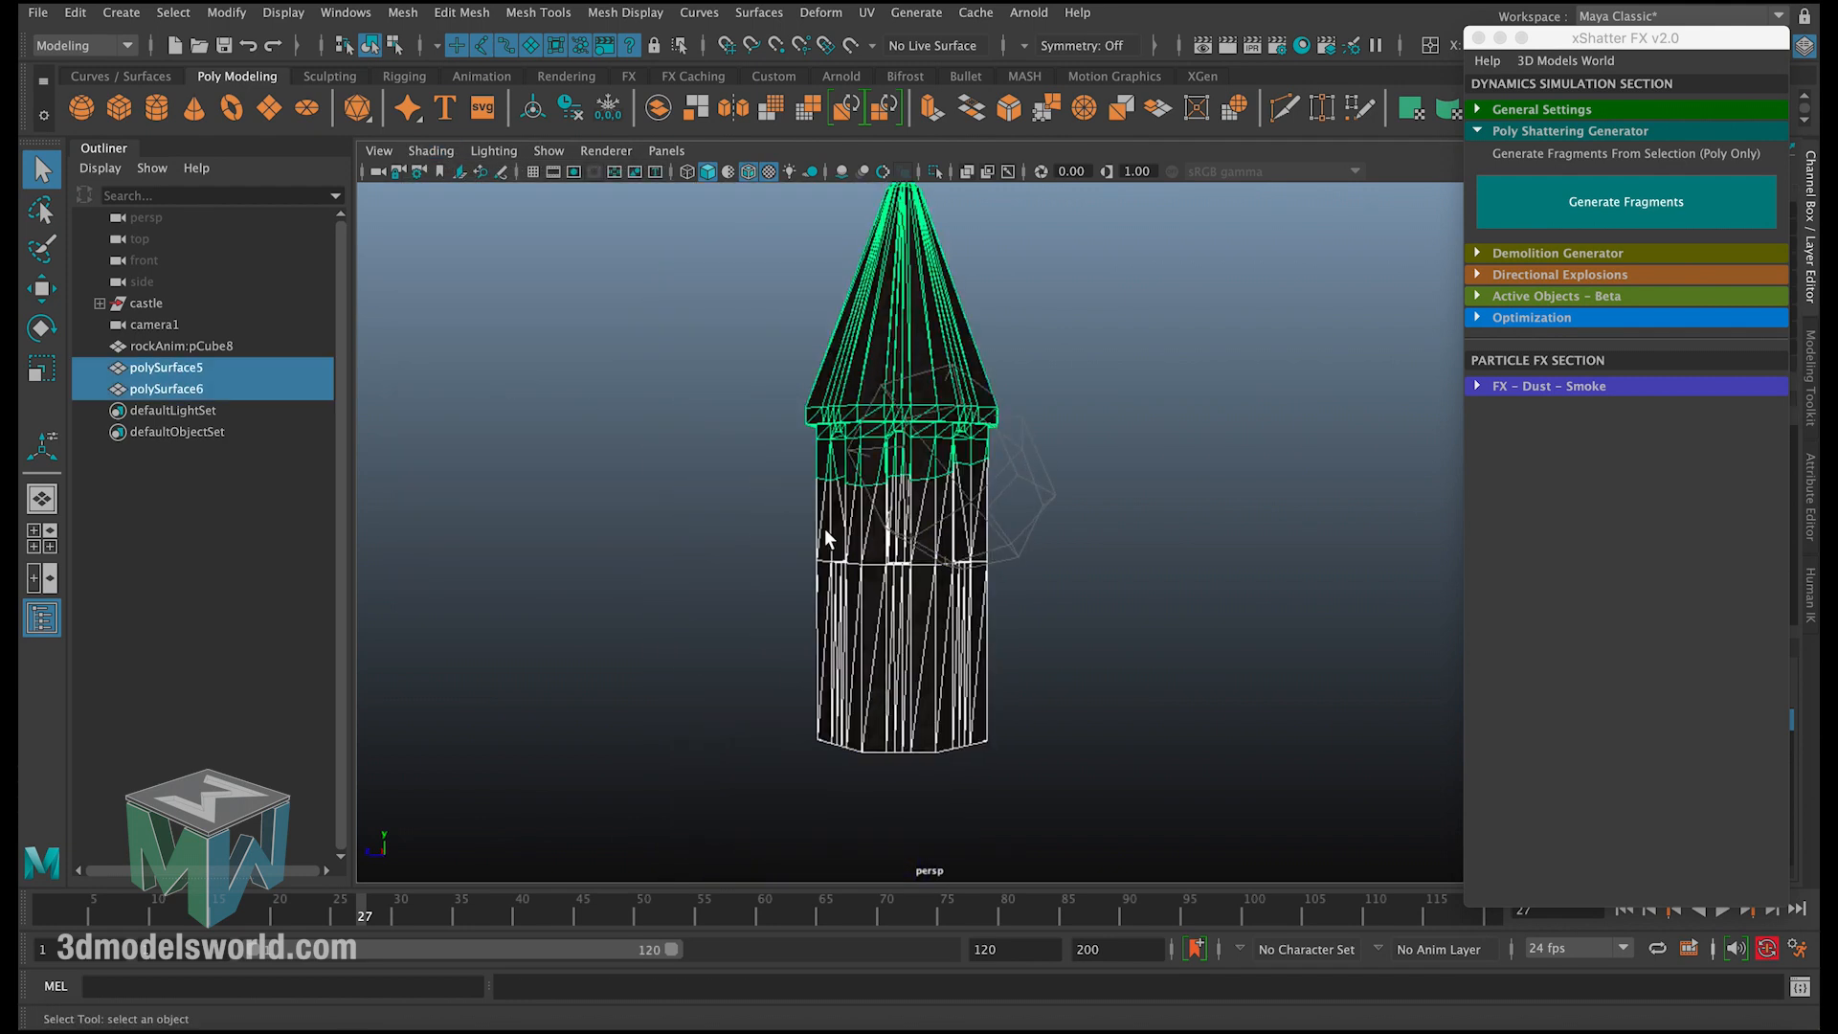
# Step: Select the upper tower fragment and examine its break line against the lower piece and the rock
pyautogui.keyDown('alt'); pyautogui.moveTo(826, 536); pyautogui.dragTo(987, 431); pyautogui.keyUp('alt')
pyautogui.click(1013, 567)
pyautogui.click(1011, 534)
pyautogui.keyDown('alt'); pyautogui.moveTo(1011, 534); pyautogui.dragTo(885, 522); pyautogui.keyUp('alt')
pyautogui.keyDown('alt'); pyautogui.moveTo(791, 463); pyautogui.dragTo(859, 538, button='right'); pyautogui.keyUp('alt')
pyautogui.keyDown('alt'); pyautogui.moveTo(785, 452); pyautogui.dragTo(859, 452, button='middle'); pyautogui.keyUp('alt')
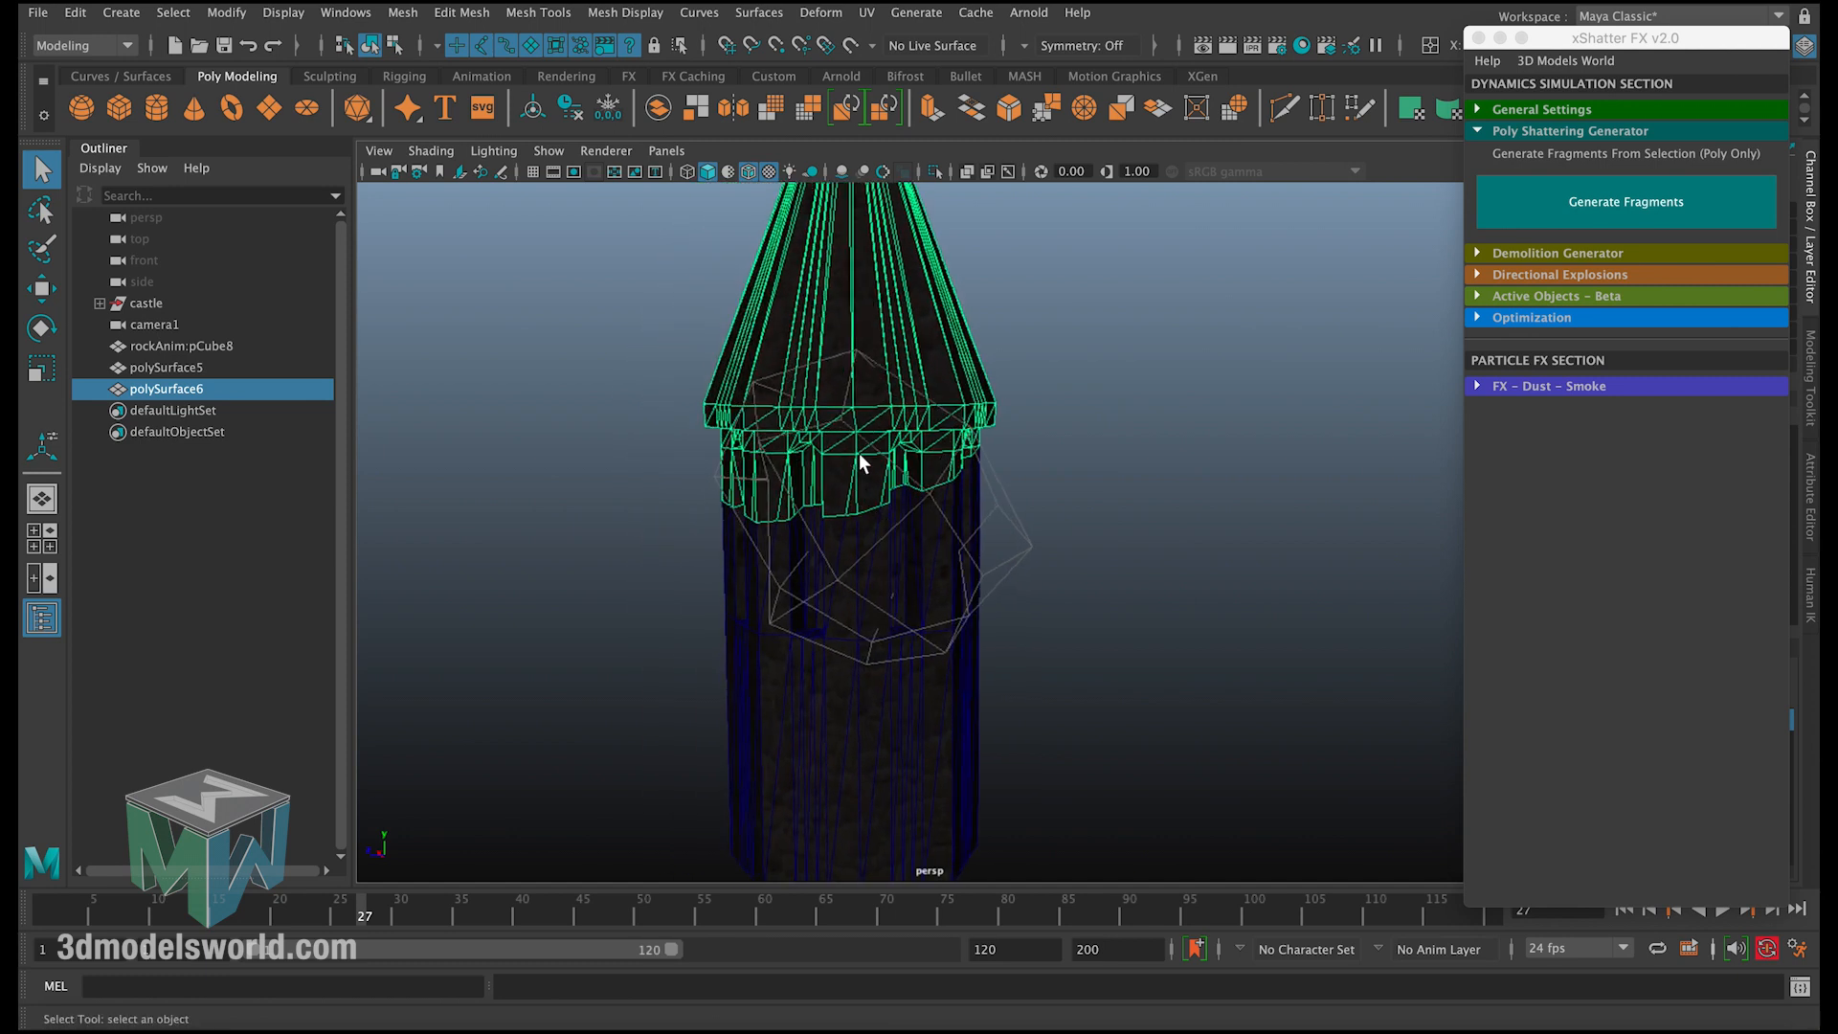
pyautogui.keyDown('alt'); pyautogui.moveTo(859, 452); pyautogui.dragTo(751, 440, button='right'); pyautogui.keyUp('alt')
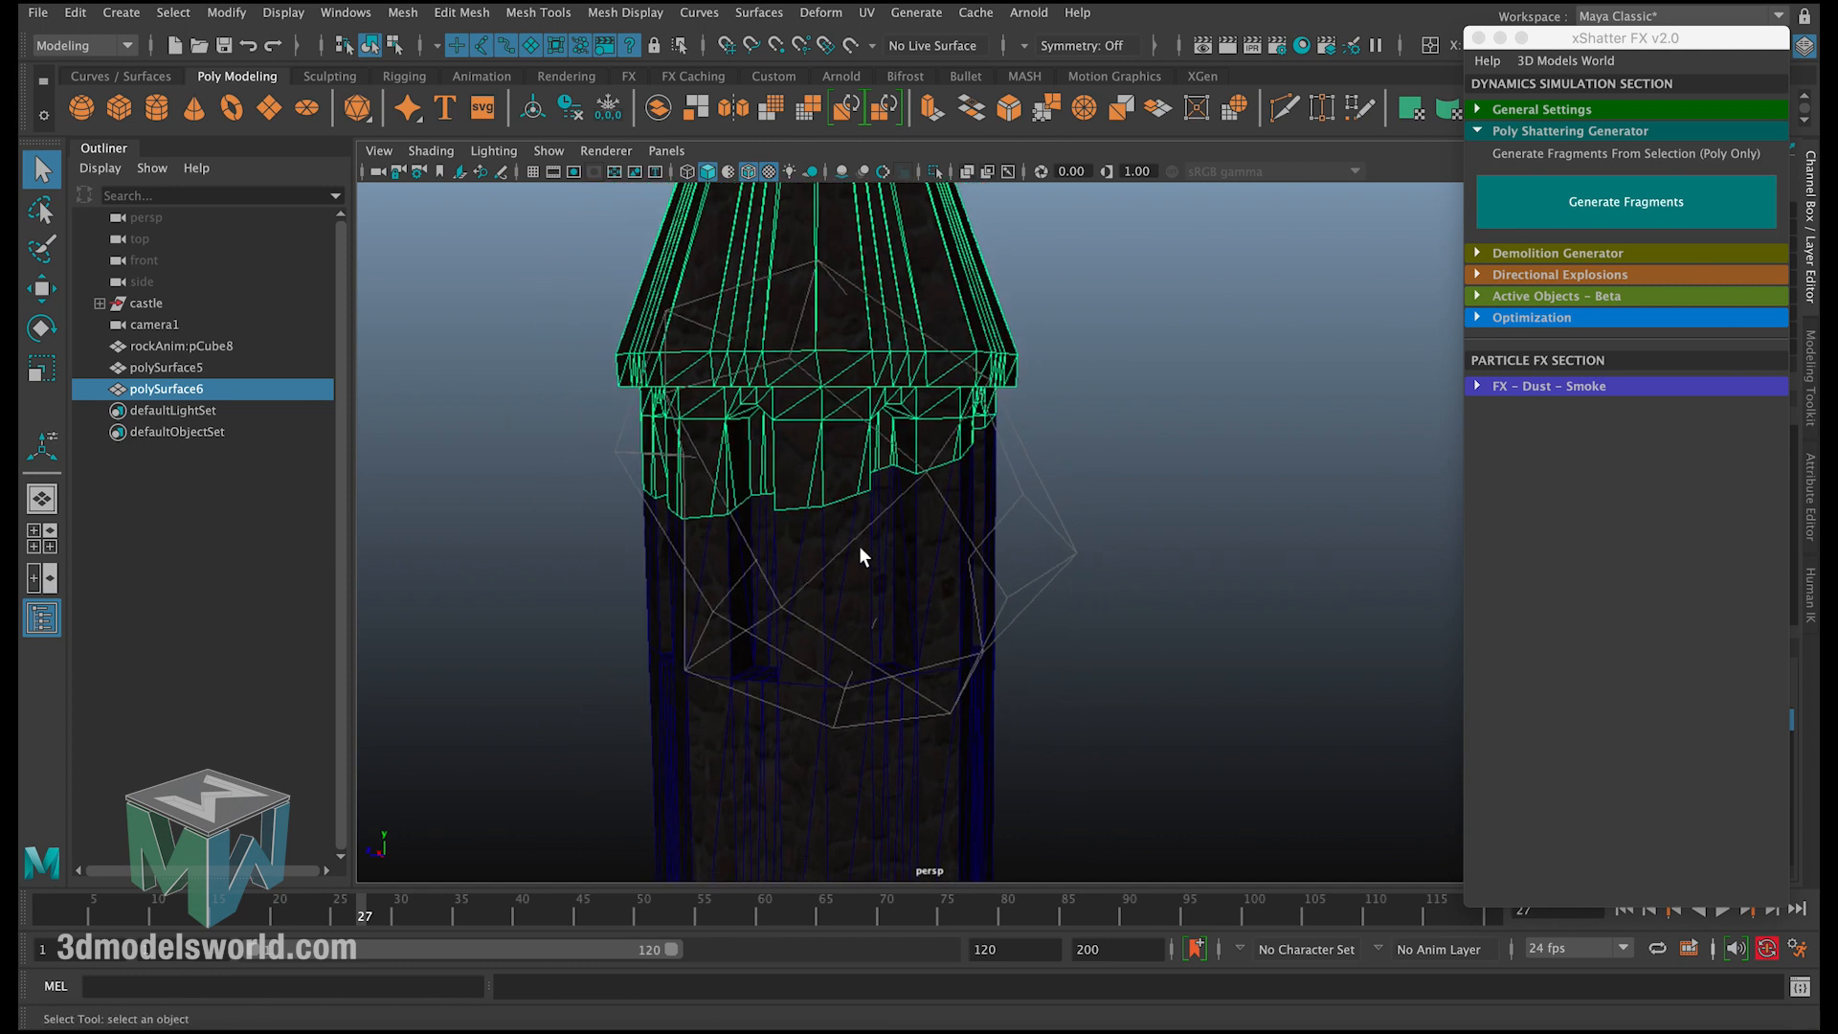
pyautogui.keyDown('alt'); pyautogui.moveTo(859, 545); pyautogui.dragTo(759, 478, button='right'); pyautogui.keyUp('alt')
pyautogui.keyDown('alt'); pyautogui.moveTo(759, 478); pyautogui.dragTo(875, 454); pyautogui.keyUp('alt')
pyautogui.keyDown('alt'); pyautogui.moveTo(1032, 419); pyautogui.dragTo(1041, 433); pyautogui.keyUp('alt')
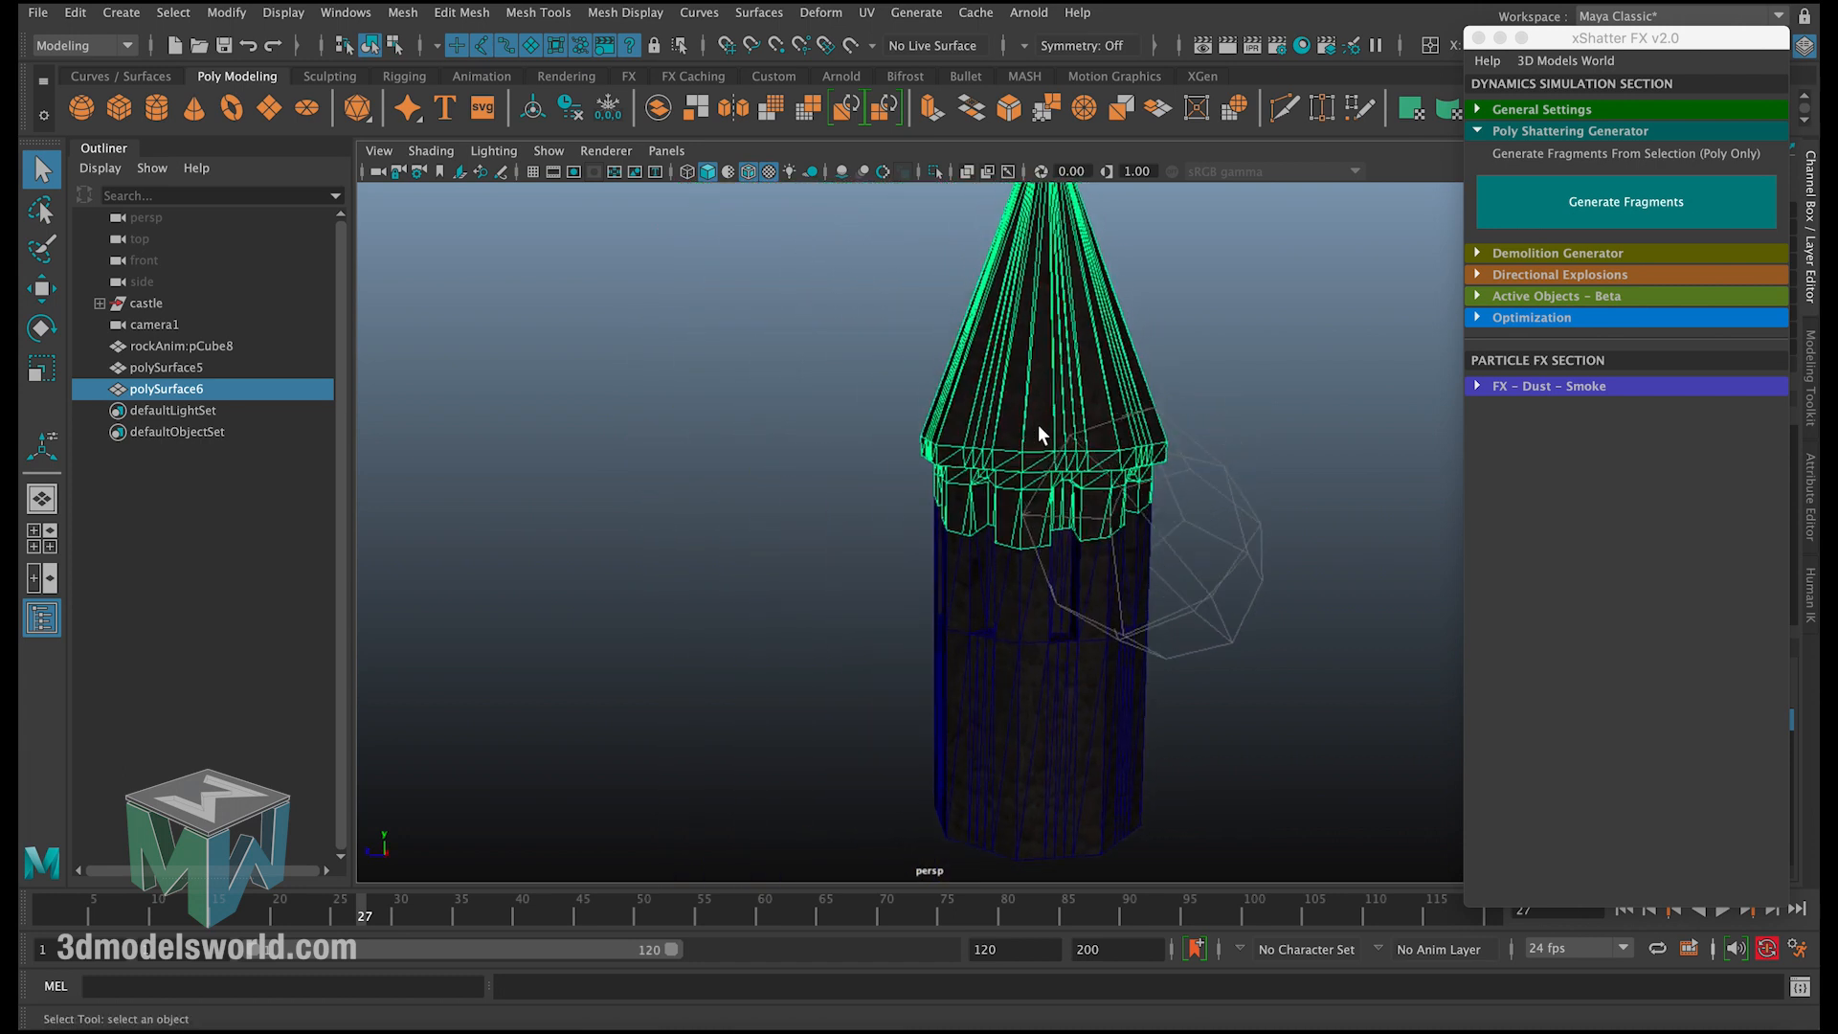
pyautogui.keyDown('alt'); pyautogui.moveTo(1058, 335); pyautogui.dragTo(1008, 370); pyautogui.keyUp('alt')
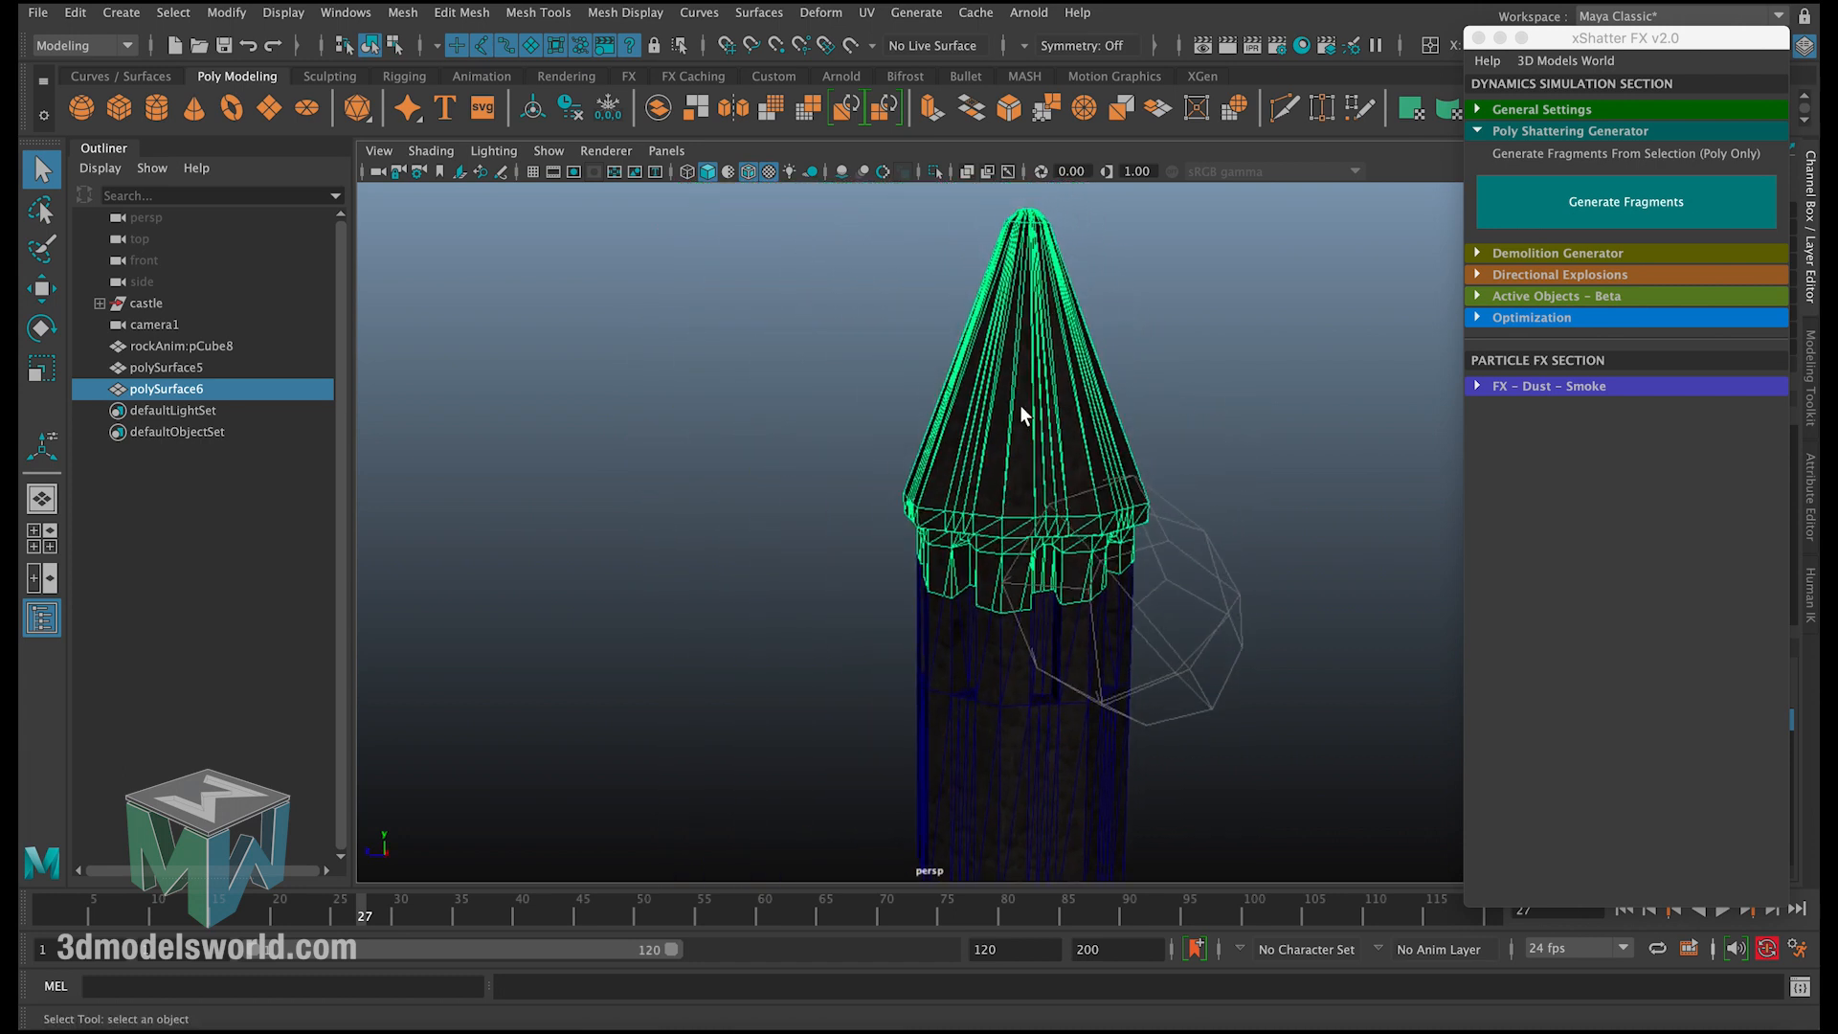
# Step: Shatter the upper and lower tower fragments together, and generate fragments again from the pieces around the impact area
pyautogui.keyDown('alt'); pyautogui.moveTo(1064, 479); pyautogui.dragTo(932, 610); pyautogui.keyUp('alt')
pyautogui.keyDown('shift'); pyautogui.click(996, 606); pyautogui.keyUp('shift')
pyautogui.click(1609, 226)
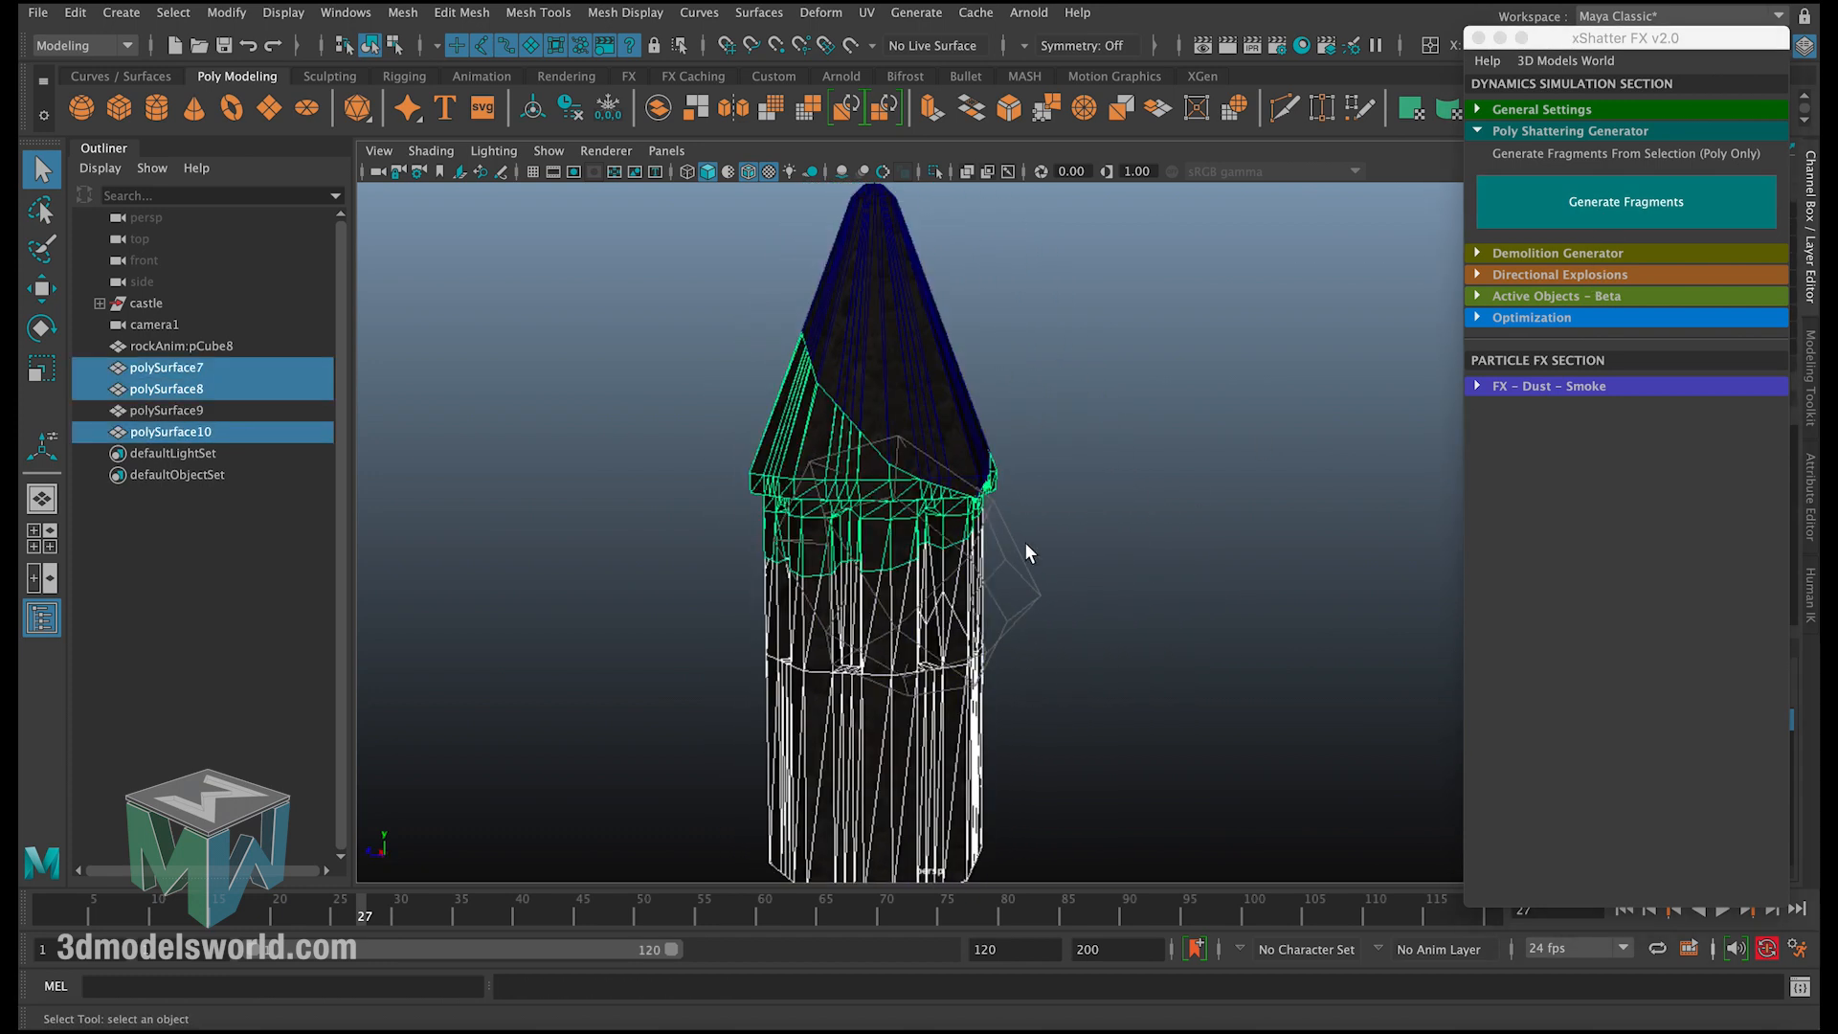
pyautogui.click(1609, 224)
# Step: Select the pieces around the tower's impact area and shatter them into smaller fragments in repeated passes
pyautogui.moveTo(881, 541); pyautogui.dragTo(916, 591)
pyautogui.click(1523, 222)
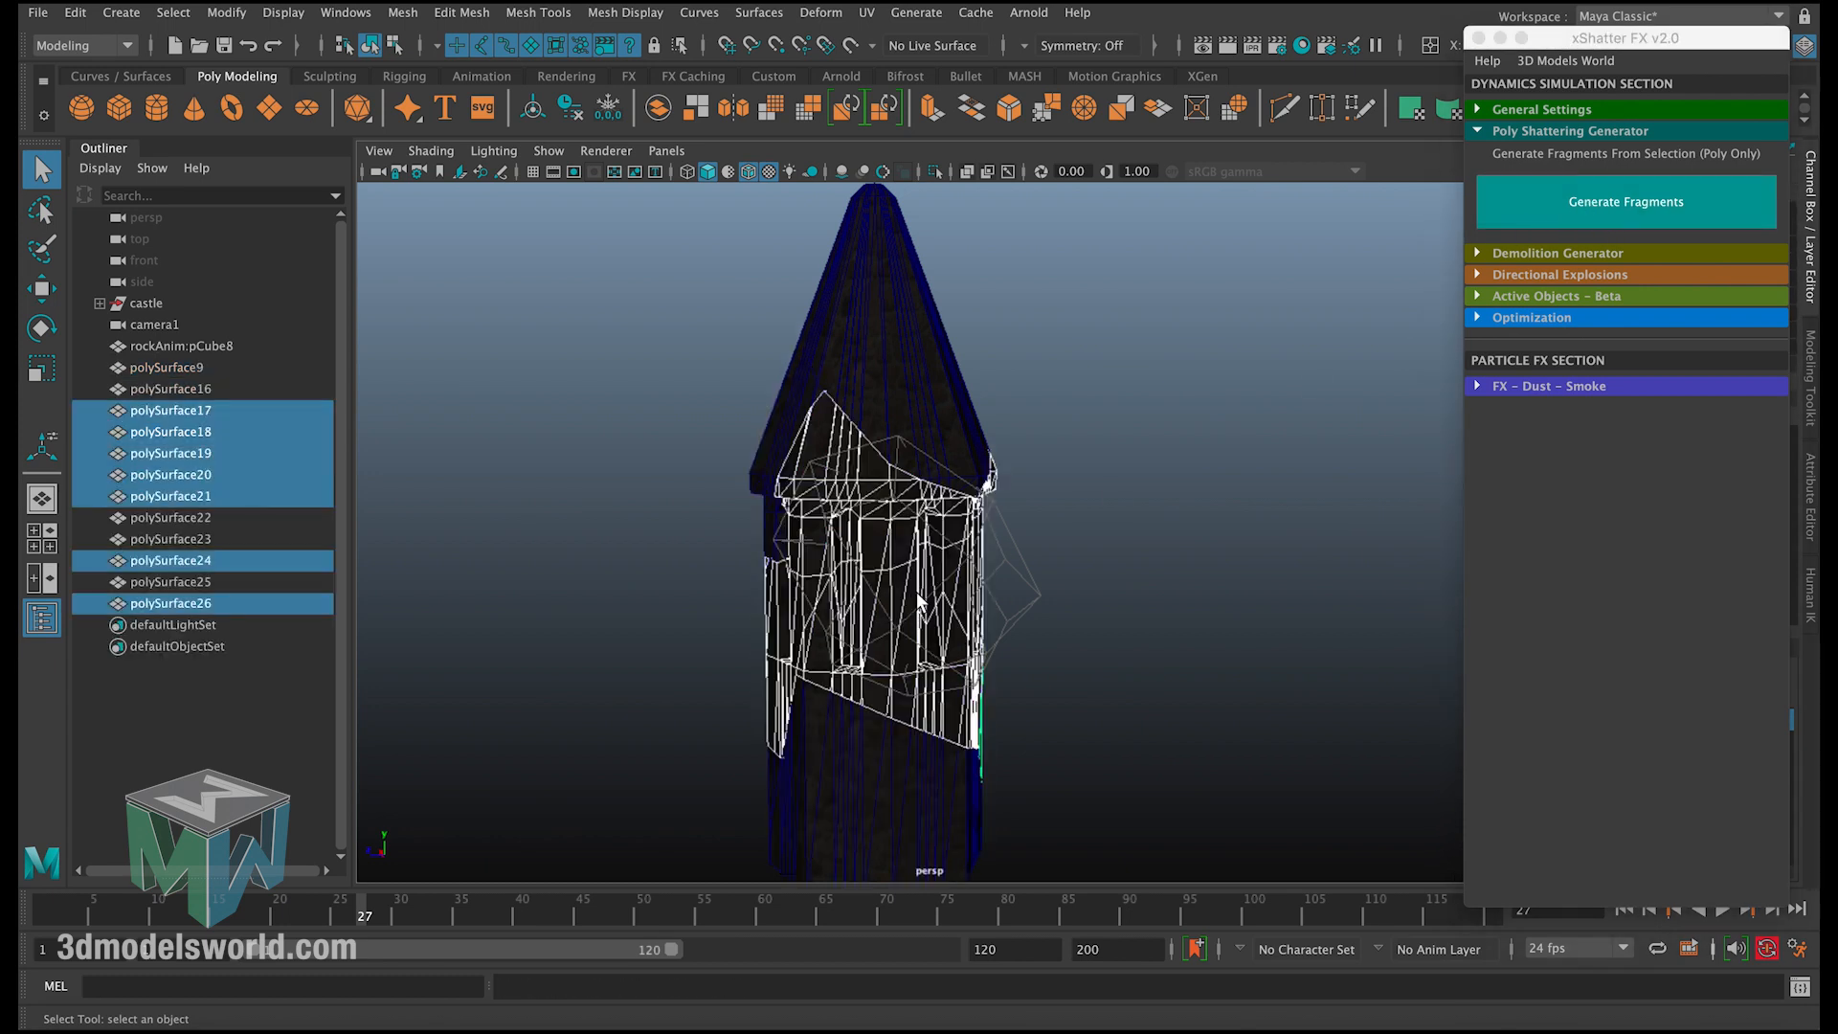
pyautogui.click(1576, 184)
pyautogui.moveTo(812, 526); pyautogui.dragTo(928, 588)
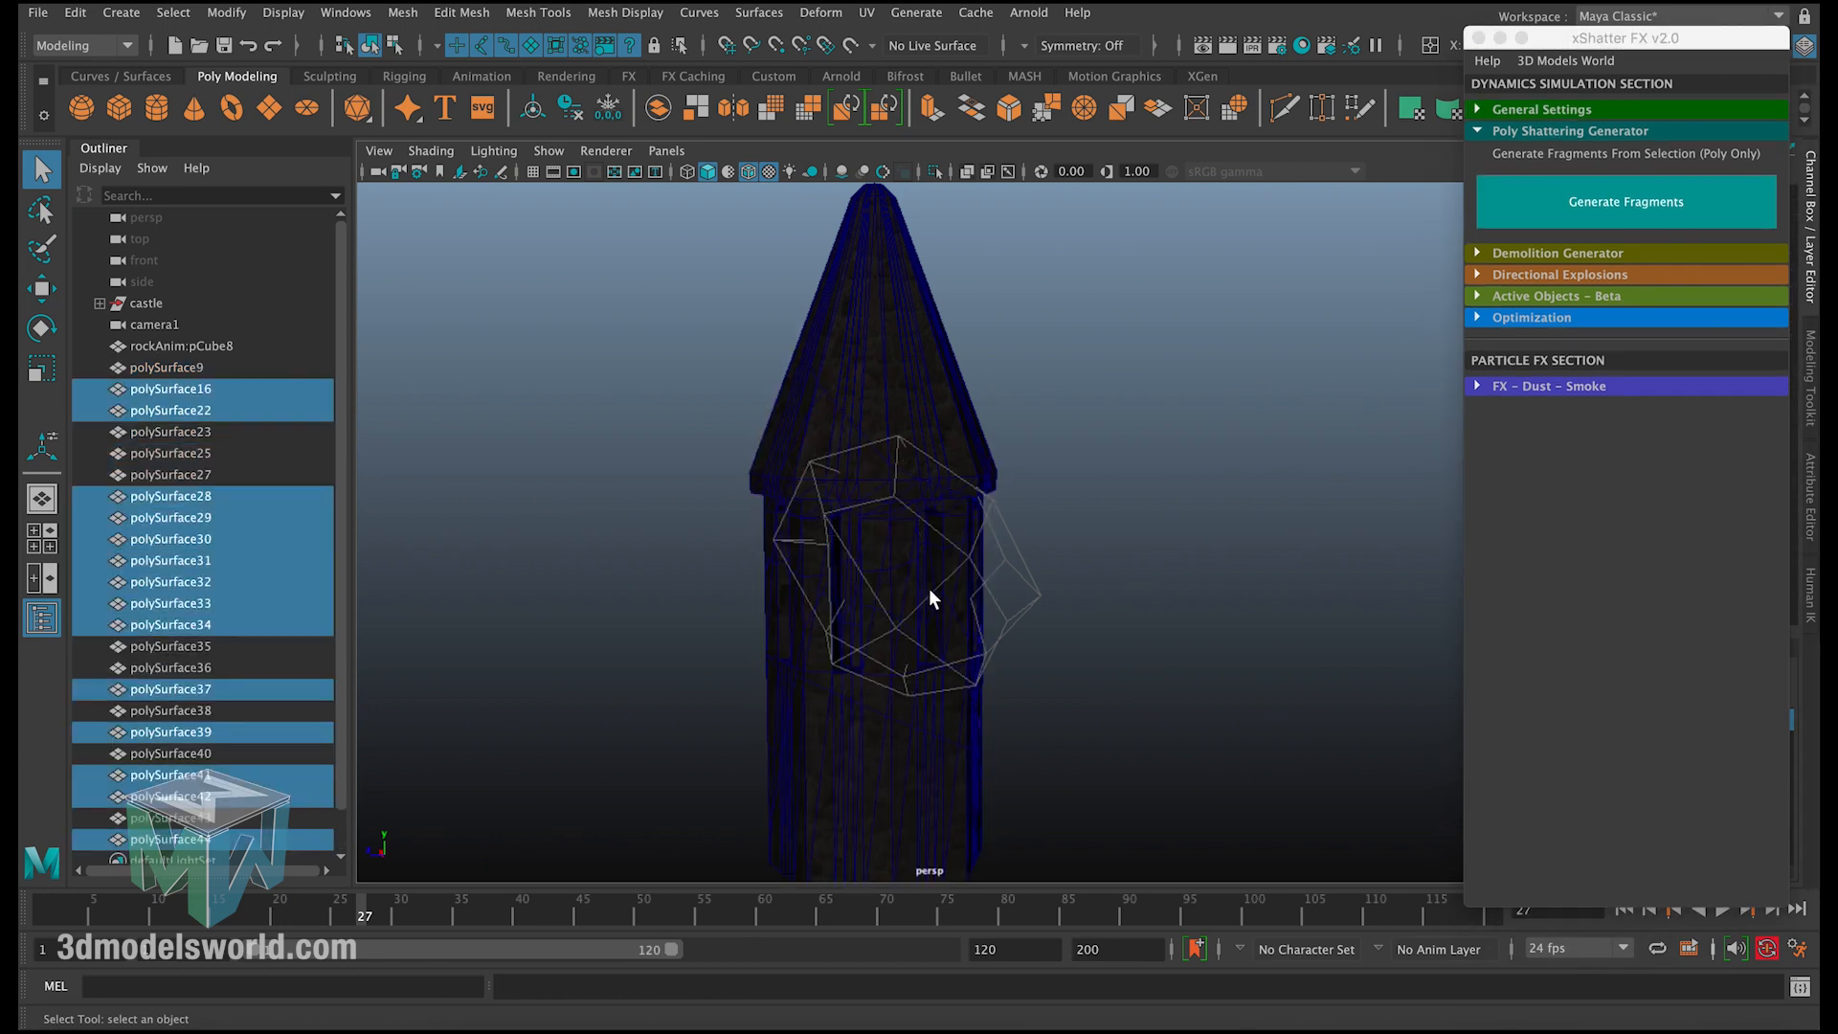
pyautogui.click(1587, 219)
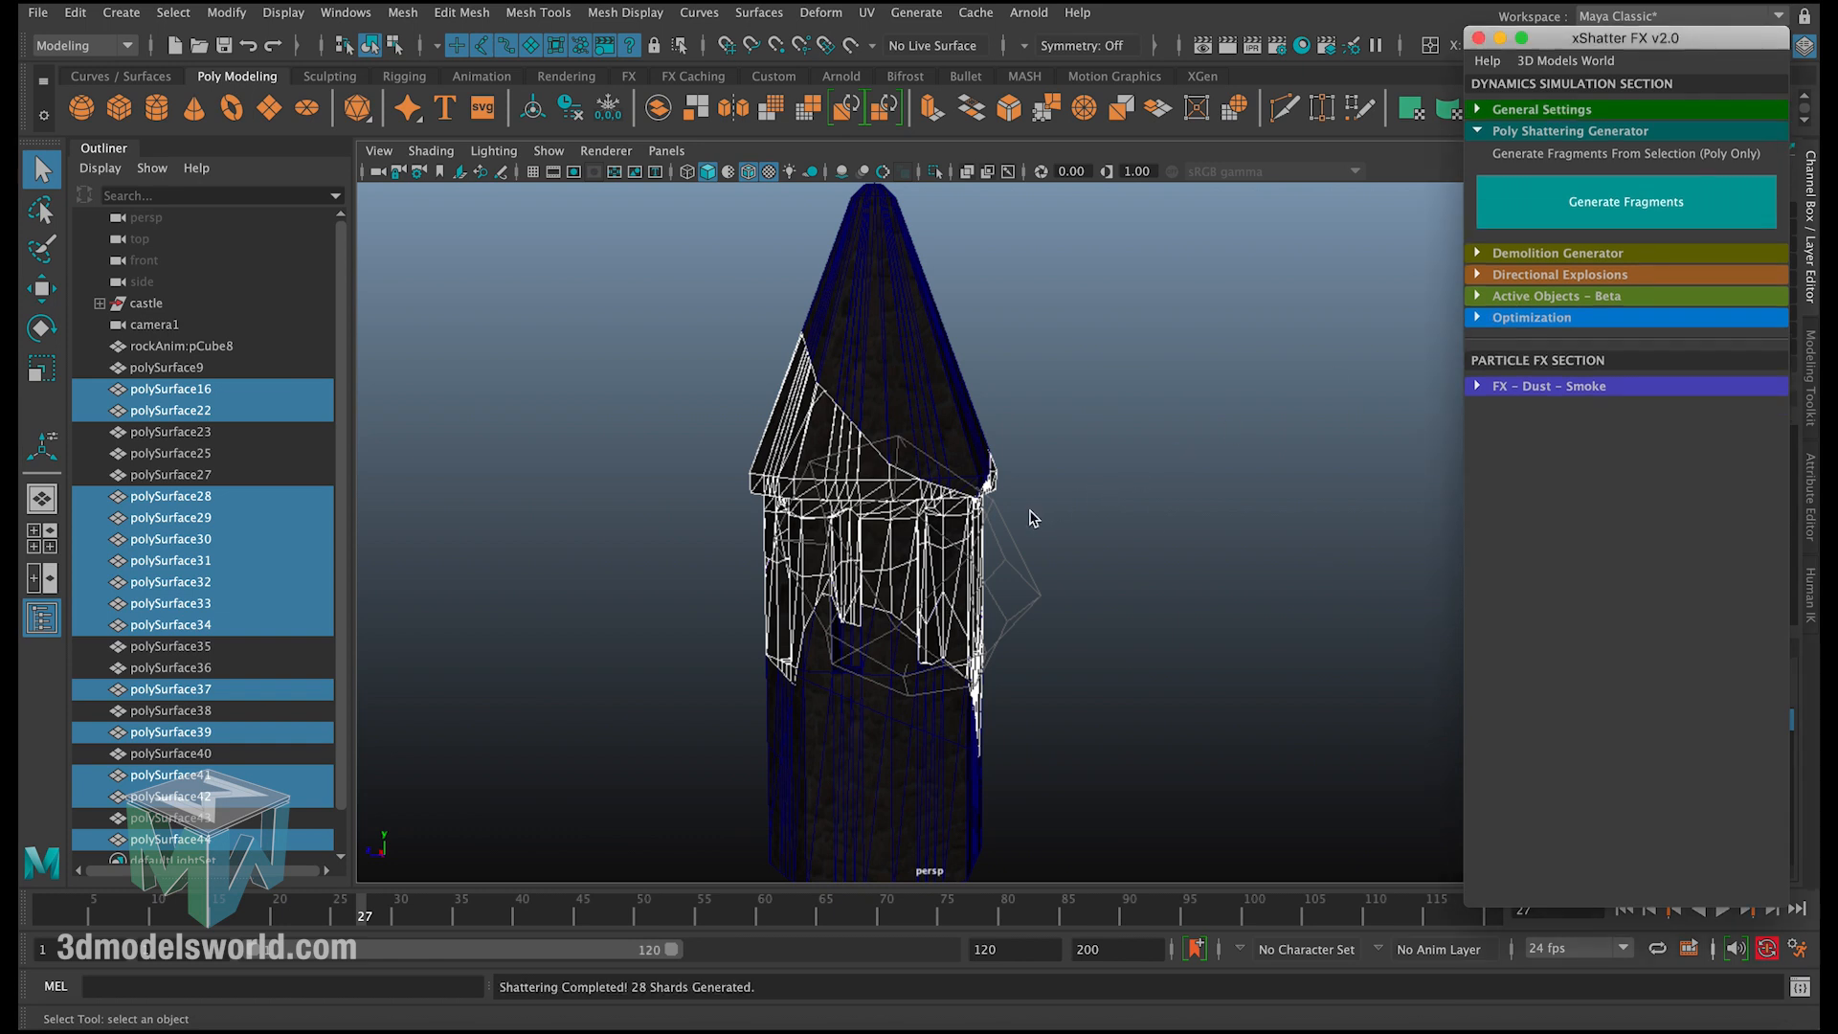
# Step: Select the fragments on the tower side touching the rock and generate finer fragments from them in further passes
pyautogui.keyDown('alt'); pyautogui.moveTo(1007, 512); pyautogui.dragTo(1164, 509); pyautogui.keyUp('alt')
pyautogui.keyDown('alt'); pyautogui.moveTo(1164, 512); pyautogui.dragTo(1154, 446); pyautogui.keyUp('alt')
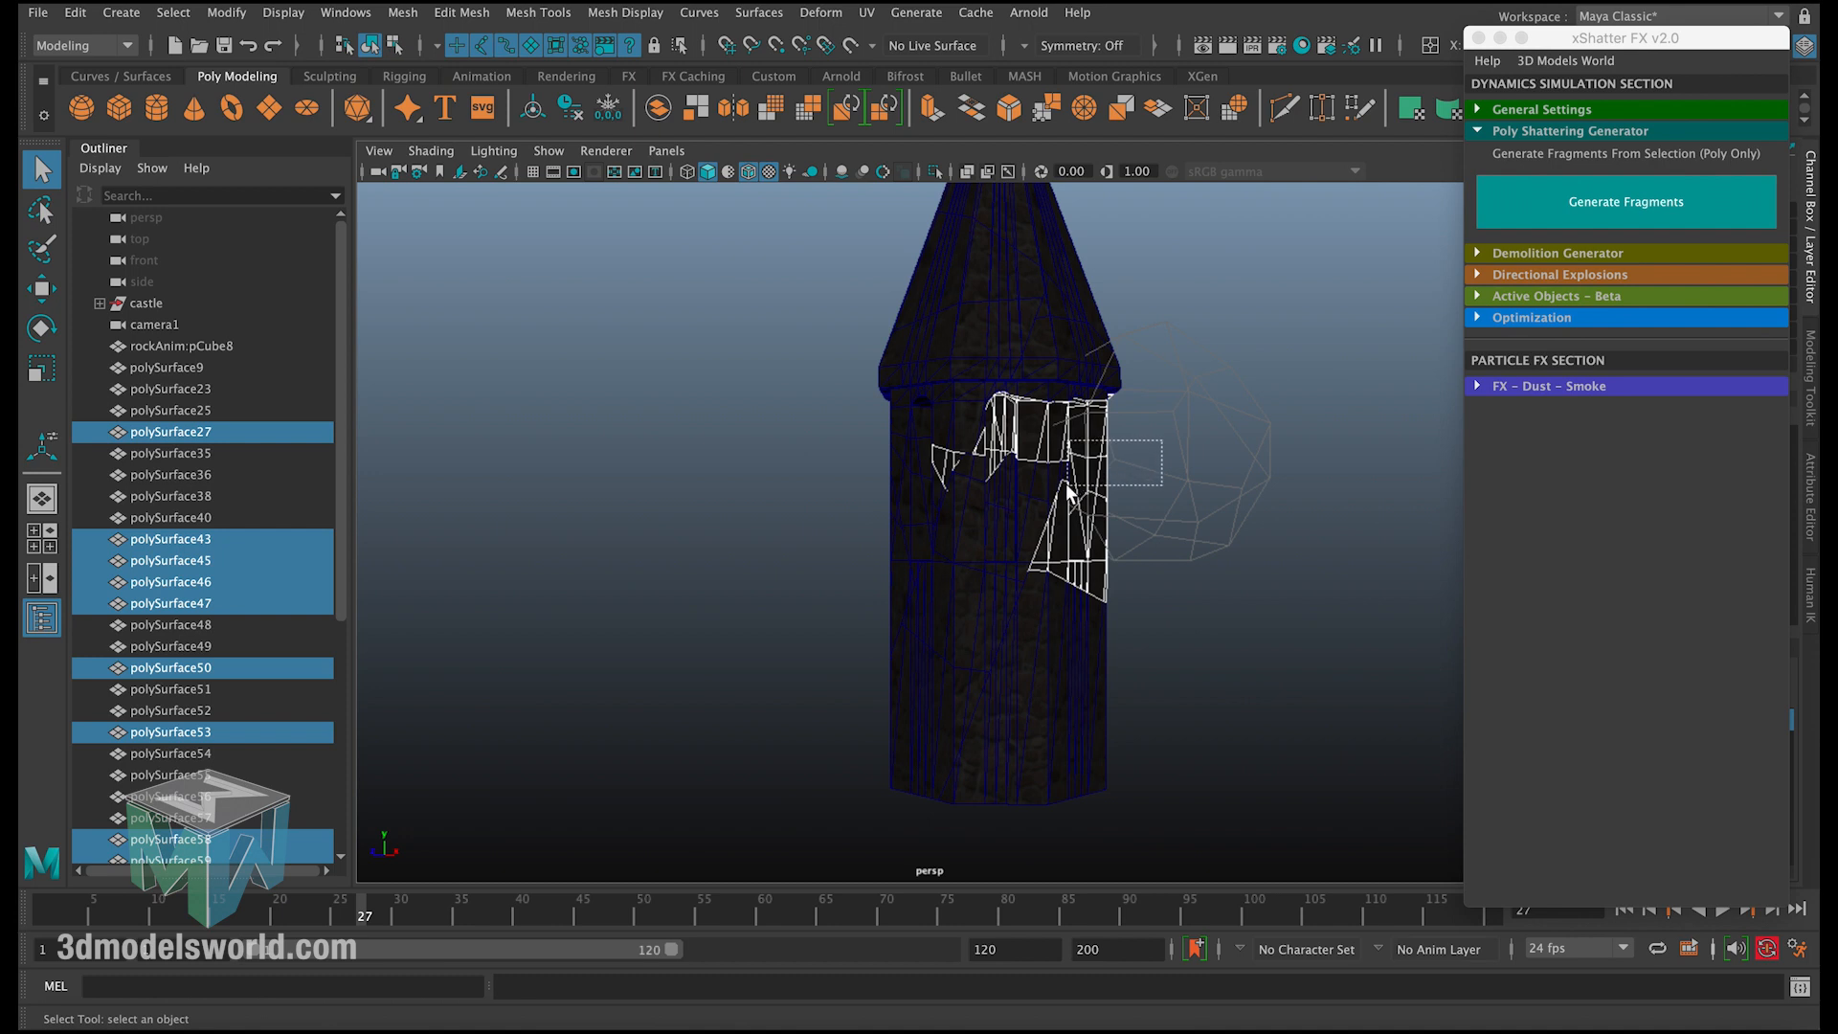
pyautogui.click(1658, 205)
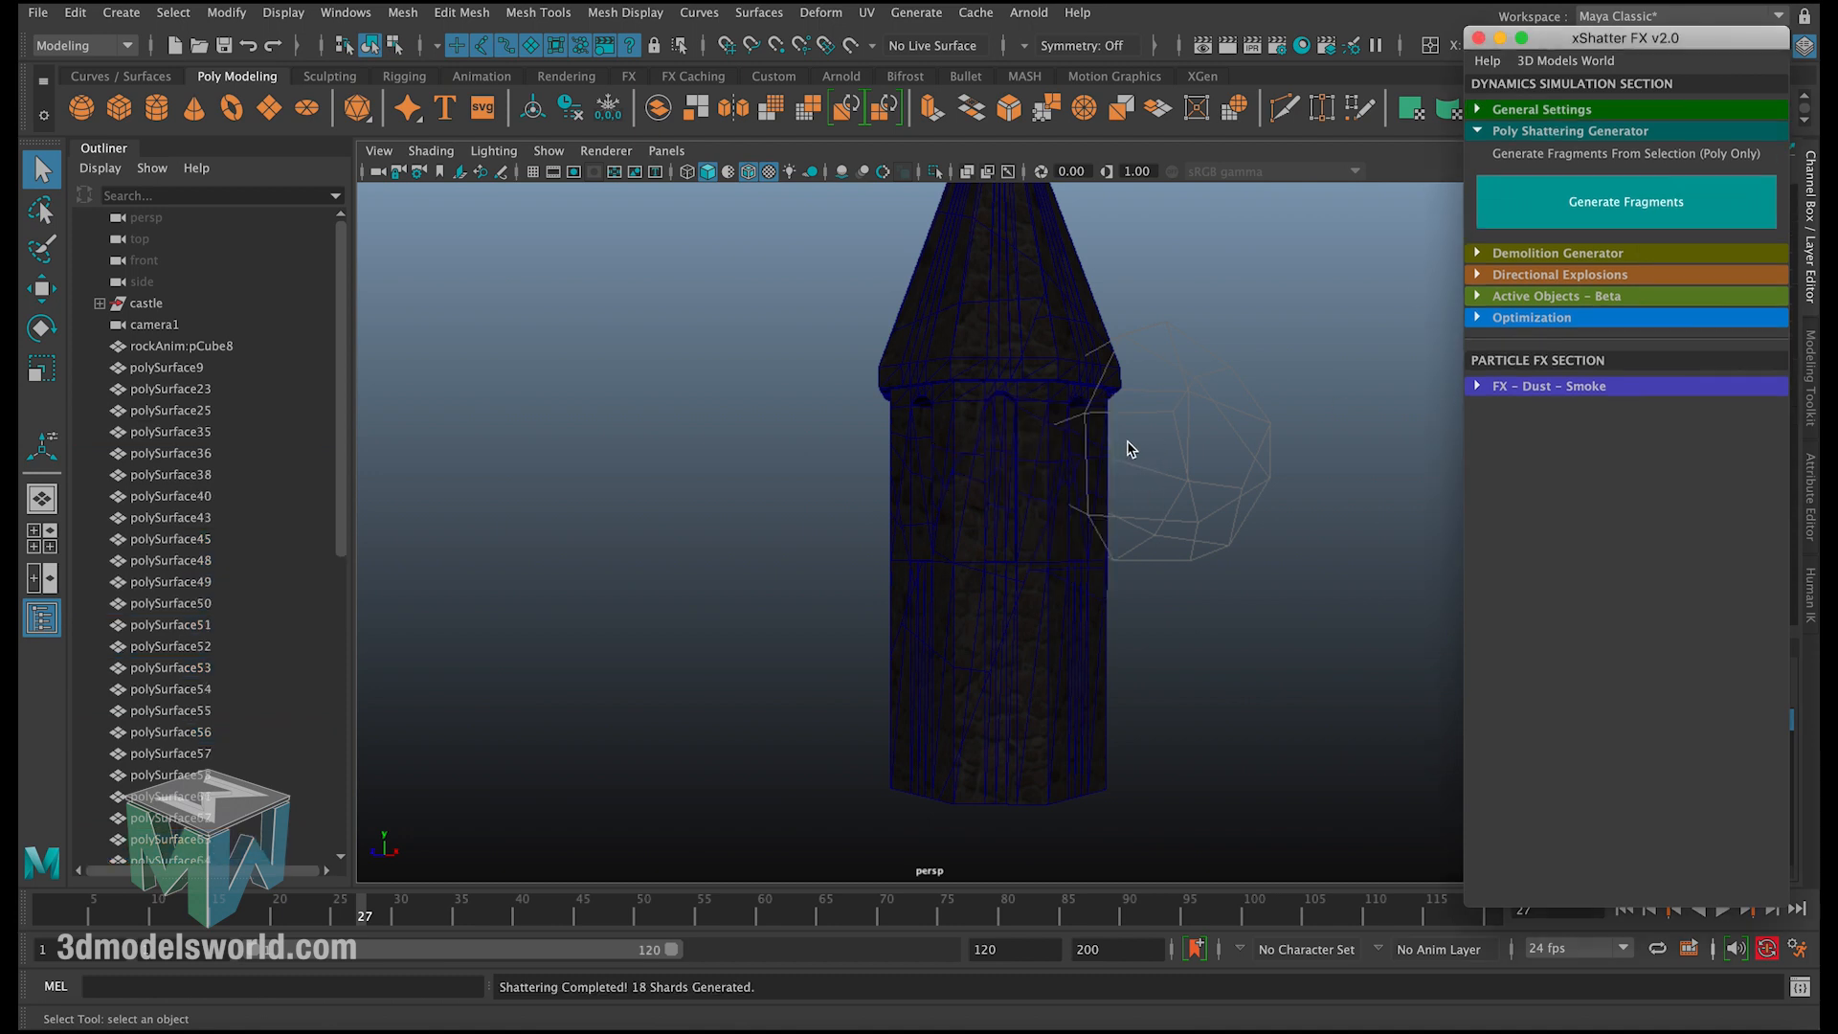
pyautogui.moveTo(1130, 448); pyautogui.dragTo(1028, 507)
pyautogui.click(1614, 218)
pyautogui.click(1616, 223)
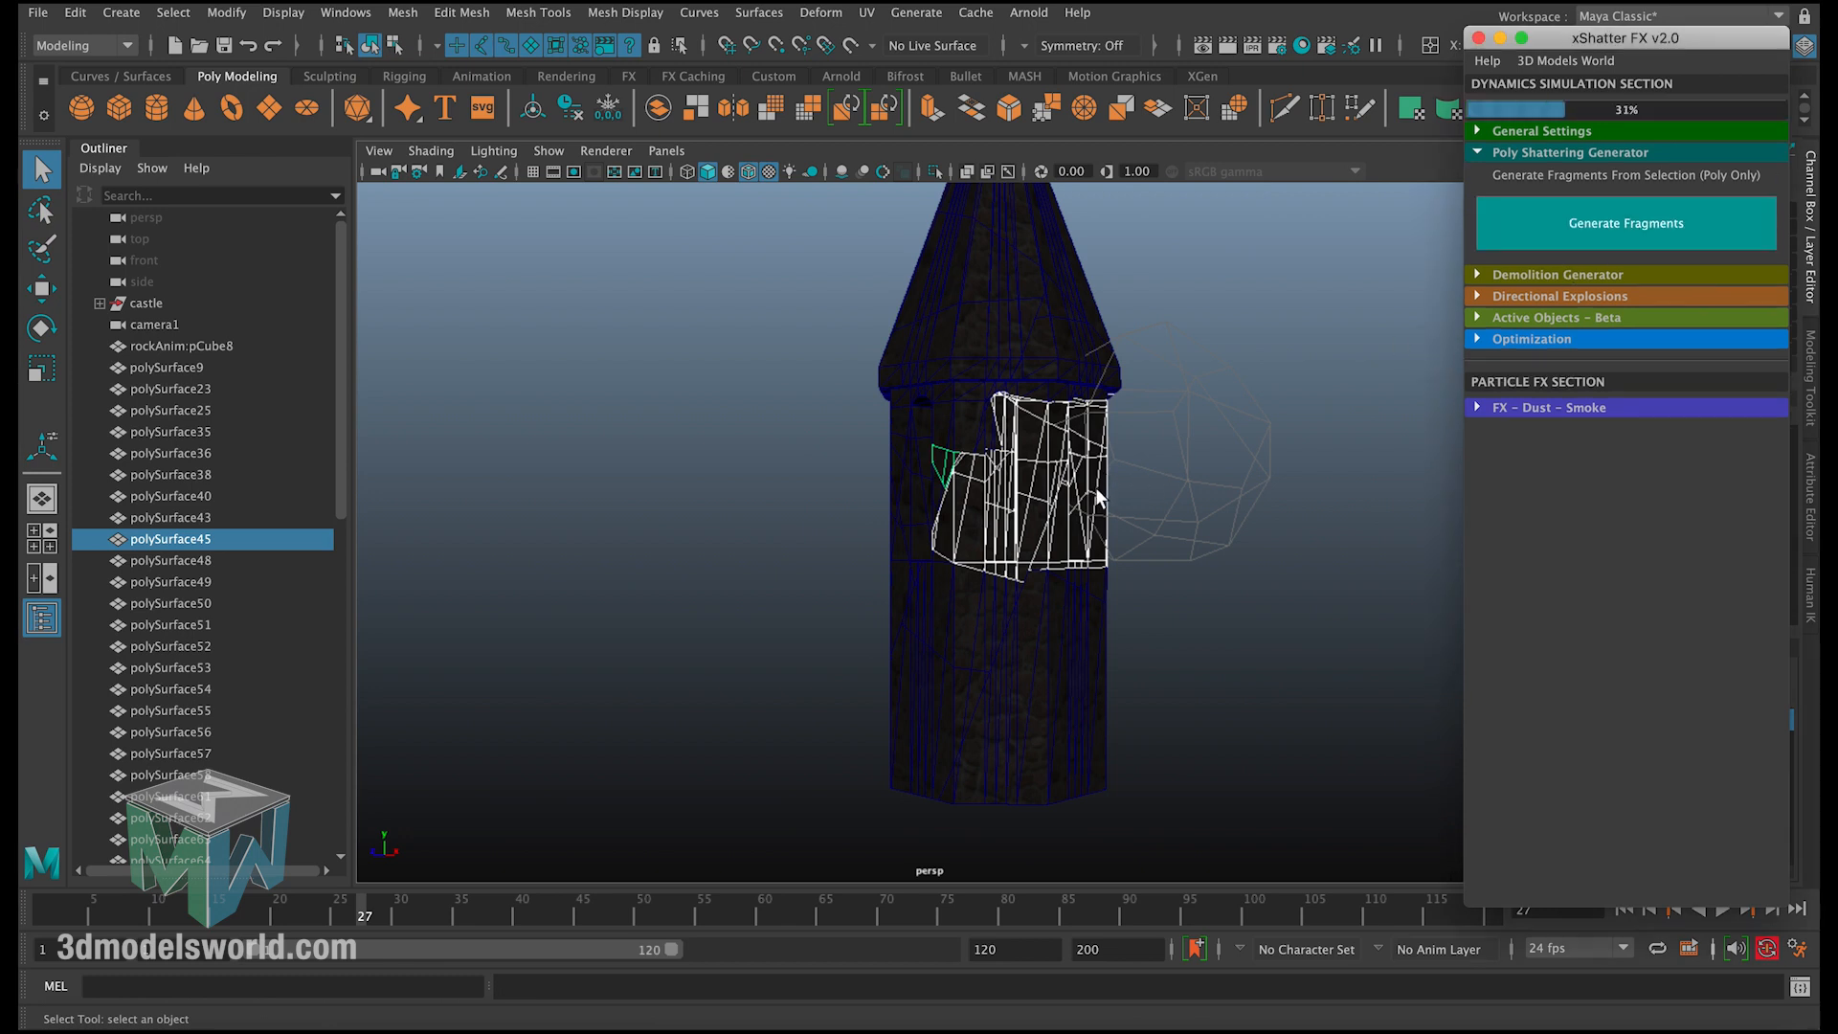
# Step: Select the fragments on the tower side away from the rock and around the upper wall, and shatter them in two passes
pyautogui.keyDown('alt'); pyautogui.moveTo(1130, 423); pyautogui.dragTo(718, 507); pyautogui.keyUp('alt')
pyautogui.click(806, 477)
pyautogui.moveTo(696, 488); pyautogui.dragTo(764, 497)
pyautogui.keyDown('shift'); pyautogui.click(835, 492); pyautogui.keyUp('shift')
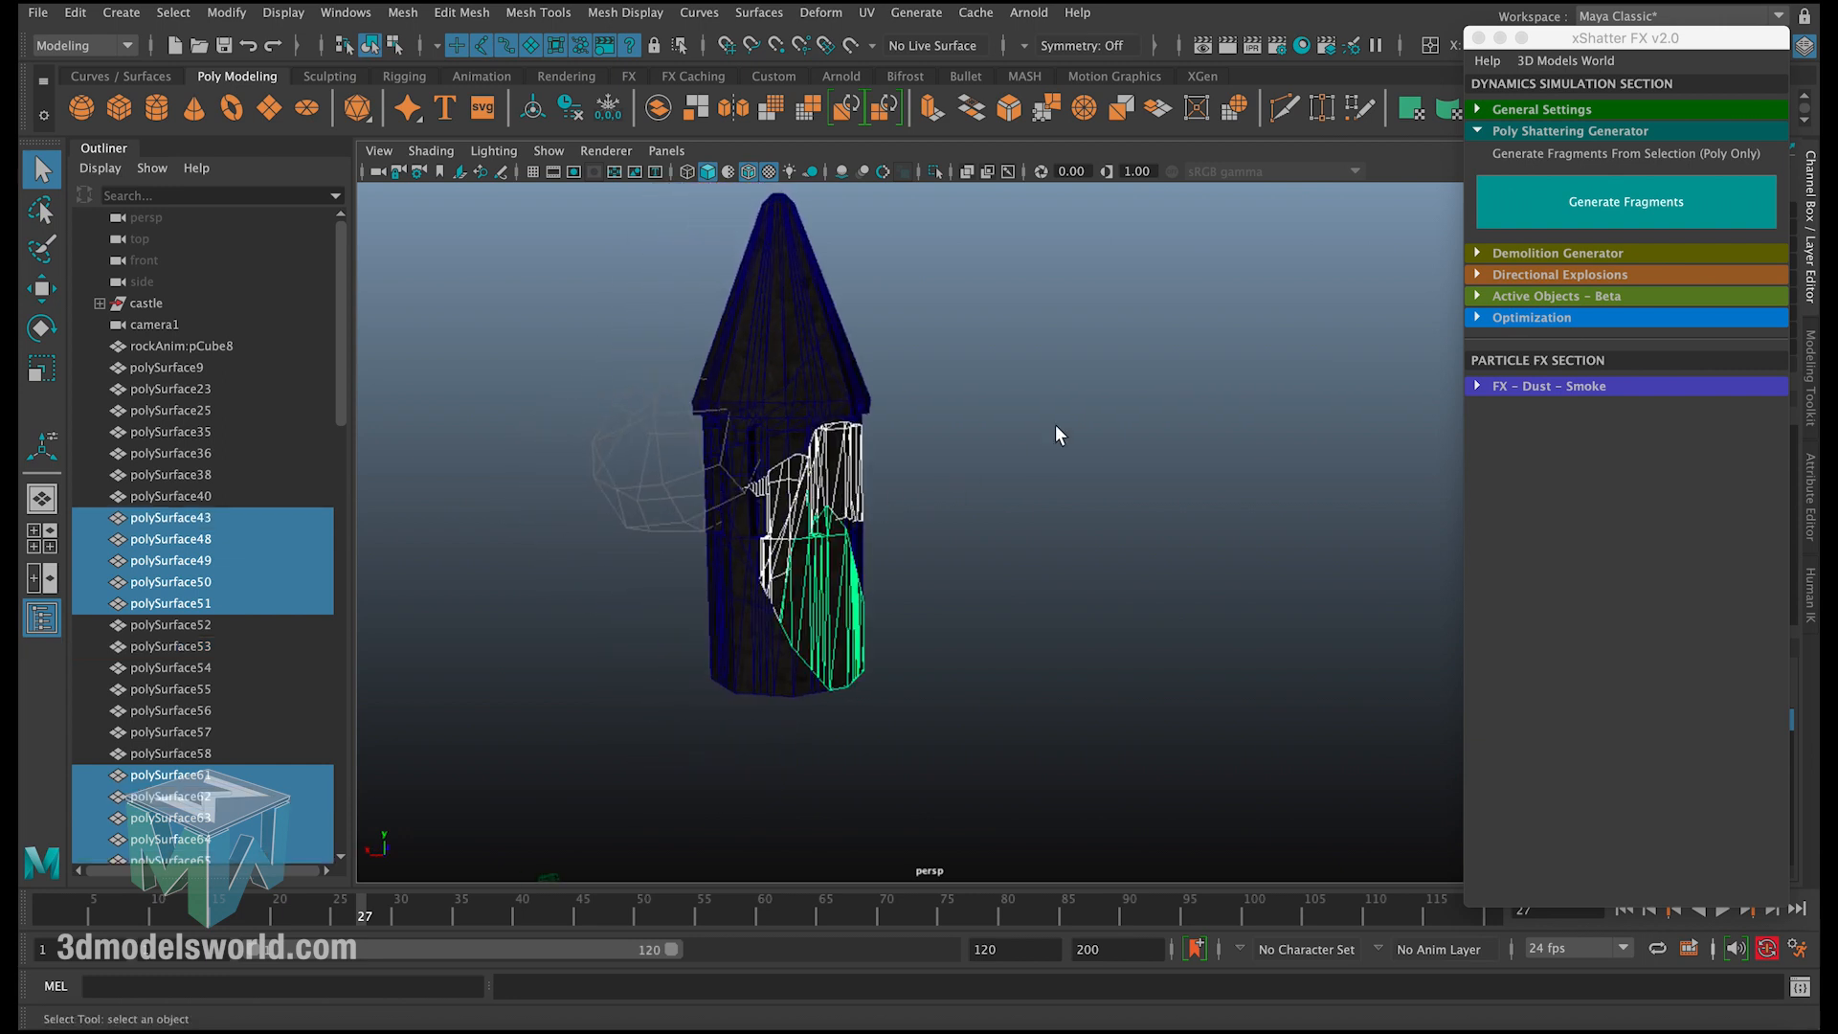
pyautogui.click(1595, 201)
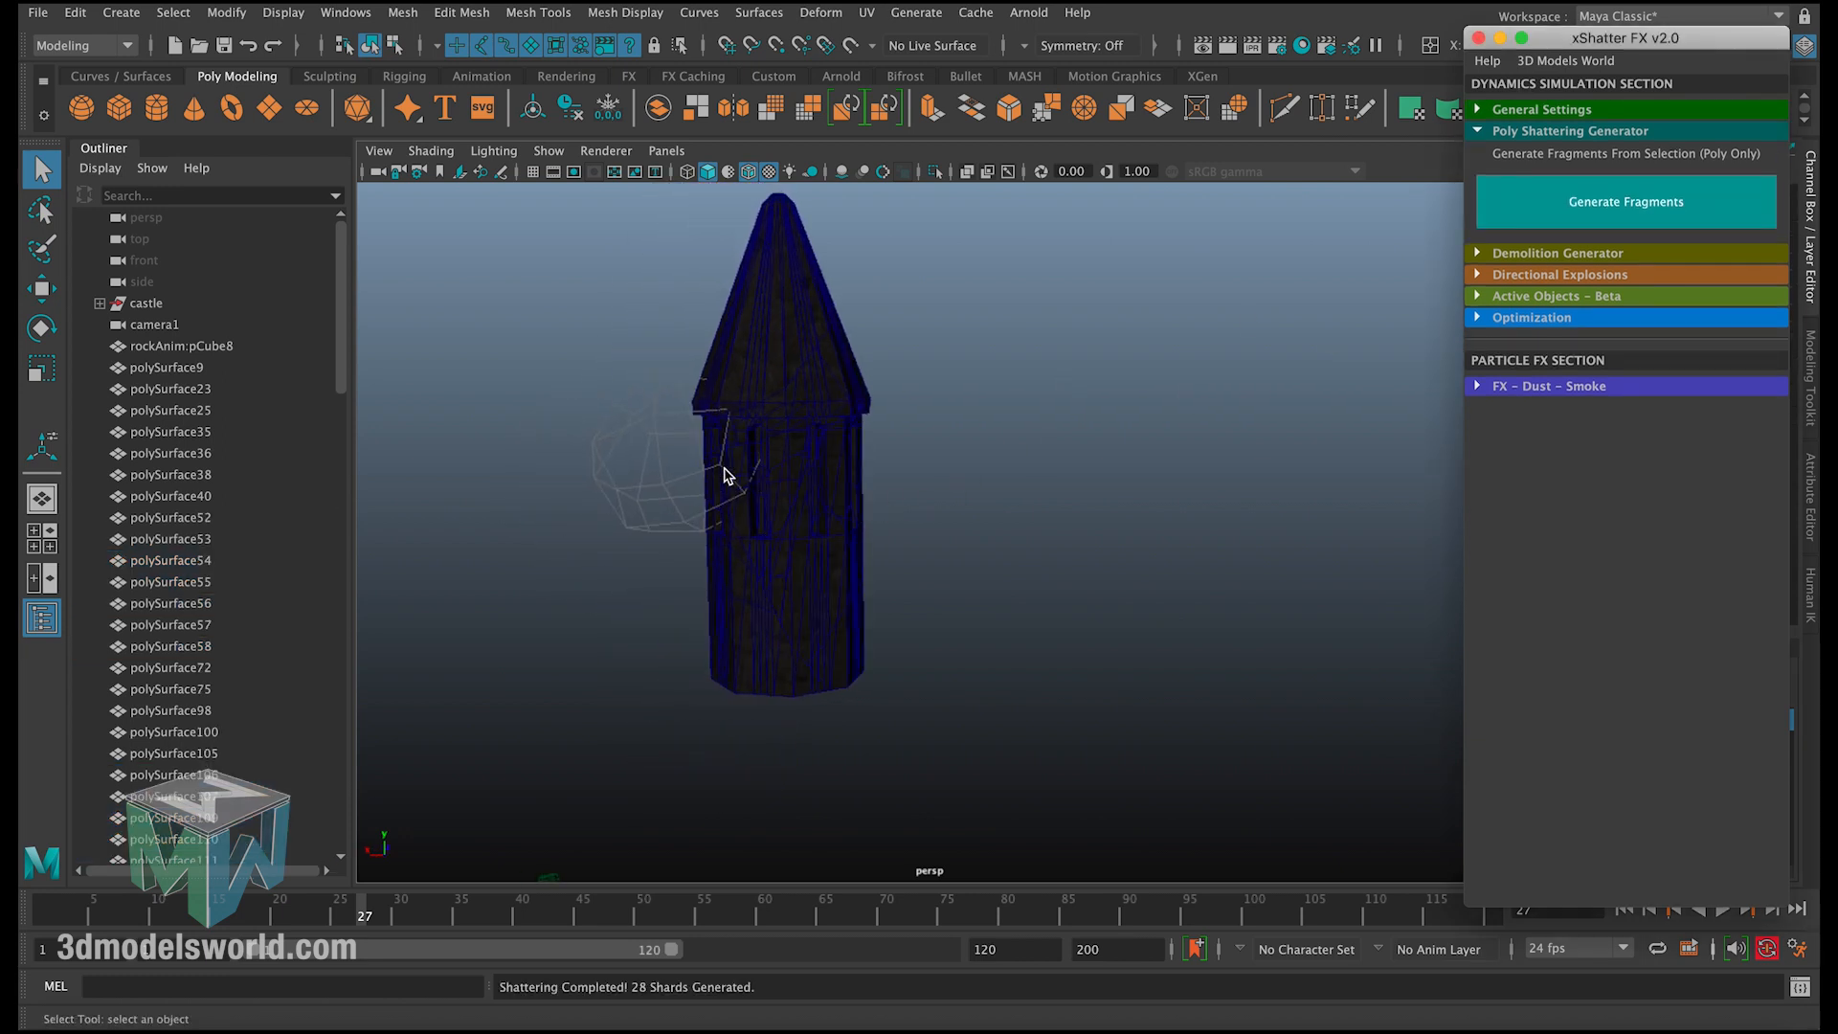
pyautogui.keyDown('alt'); pyautogui.moveTo(864, 498); pyautogui.dragTo(967, 450); pyautogui.keyUp('alt')
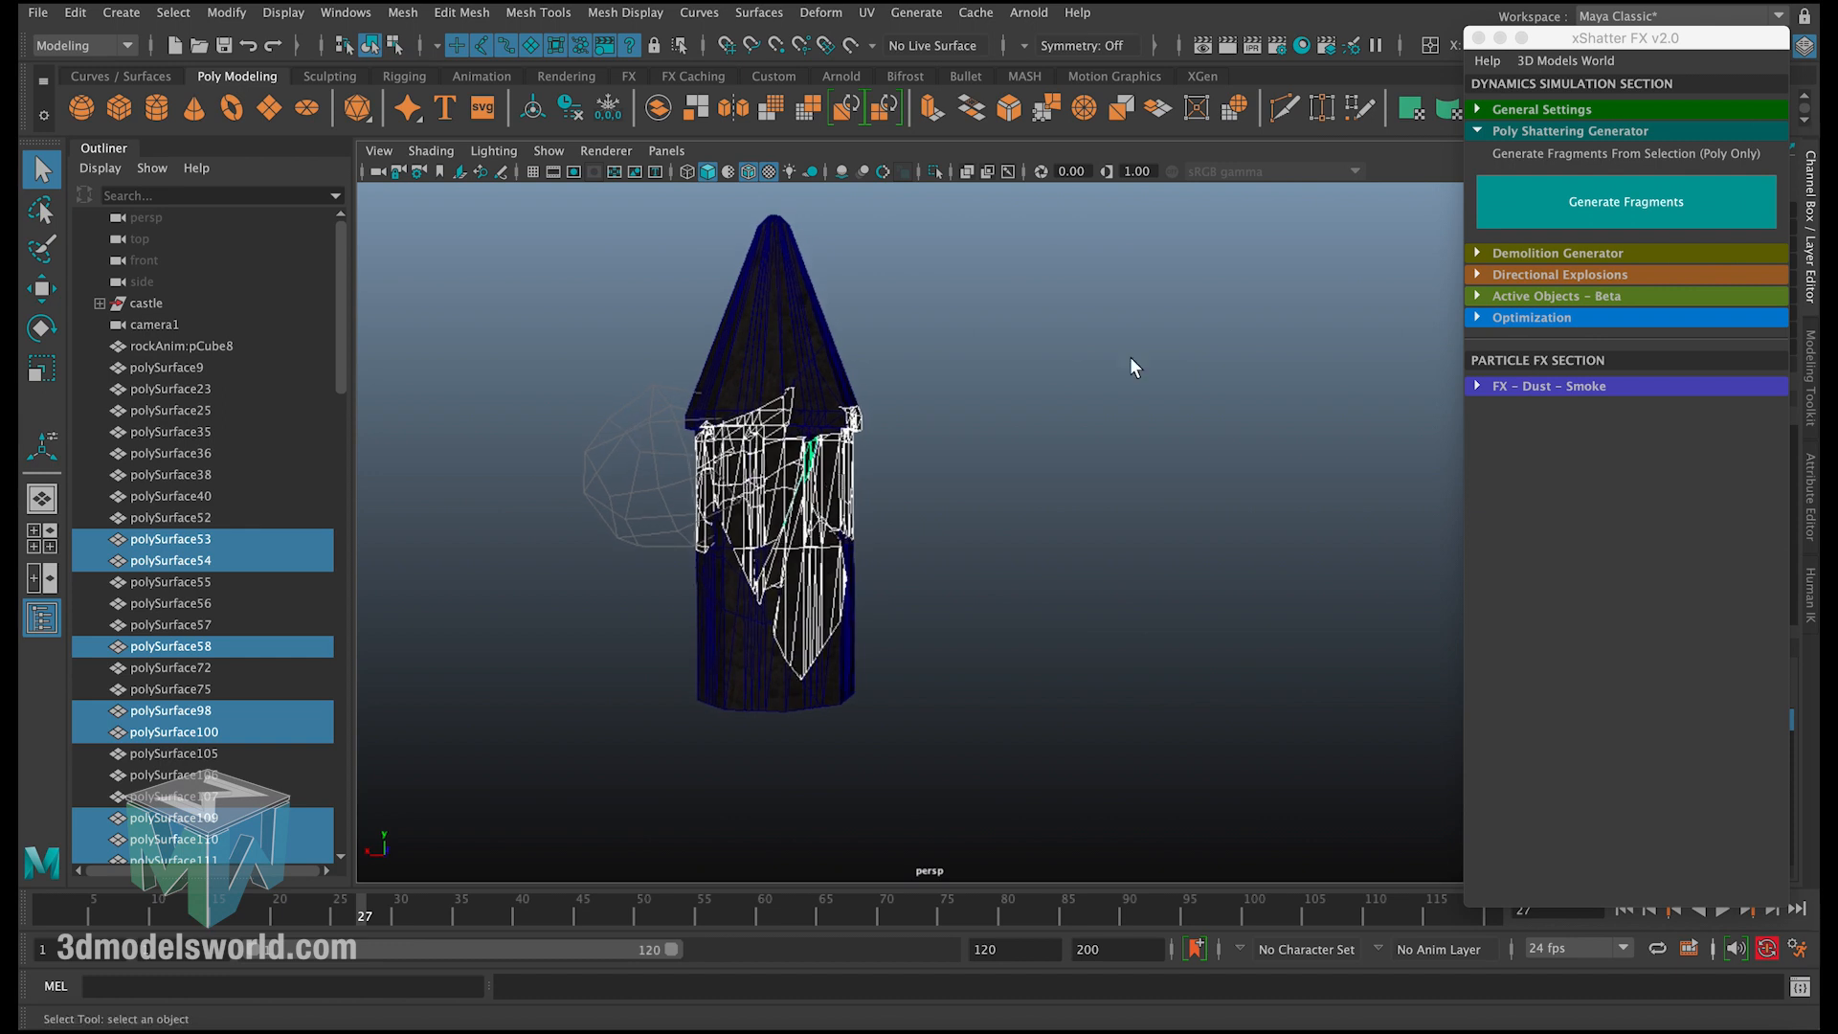
pyautogui.click(1593, 203)
# Step: Select fragments across the upper wall on both the rock side and far side, and generate smaller fragments in further passes
pyautogui.moveTo(706, 473); pyautogui.dragTo(1024, 512)
pyautogui.keyDown('alt'); pyautogui.moveTo(893, 533); pyautogui.dragTo(654, 486); pyautogui.keyUp('alt')
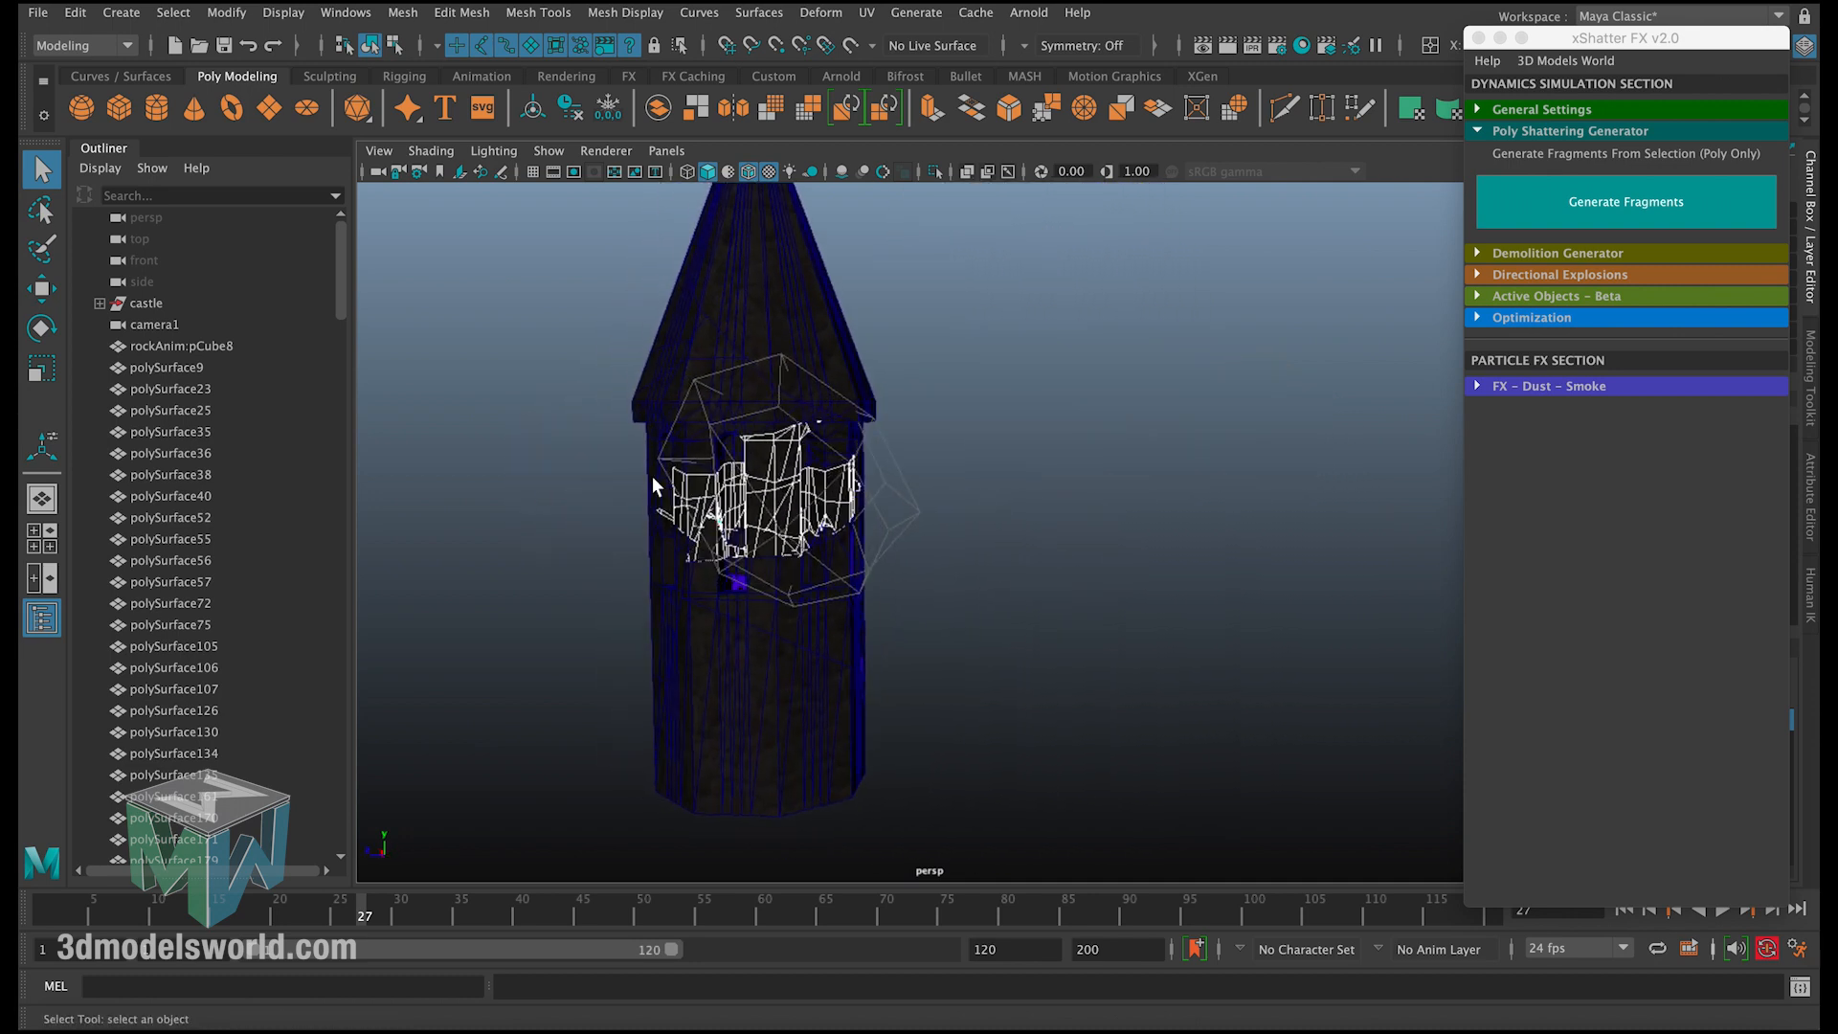
pyautogui.keyDown('alt'); pyautogui.moveTo(855, 520); pyautogui.dragTo(812, 542); pyautogui.keyUp('alt')
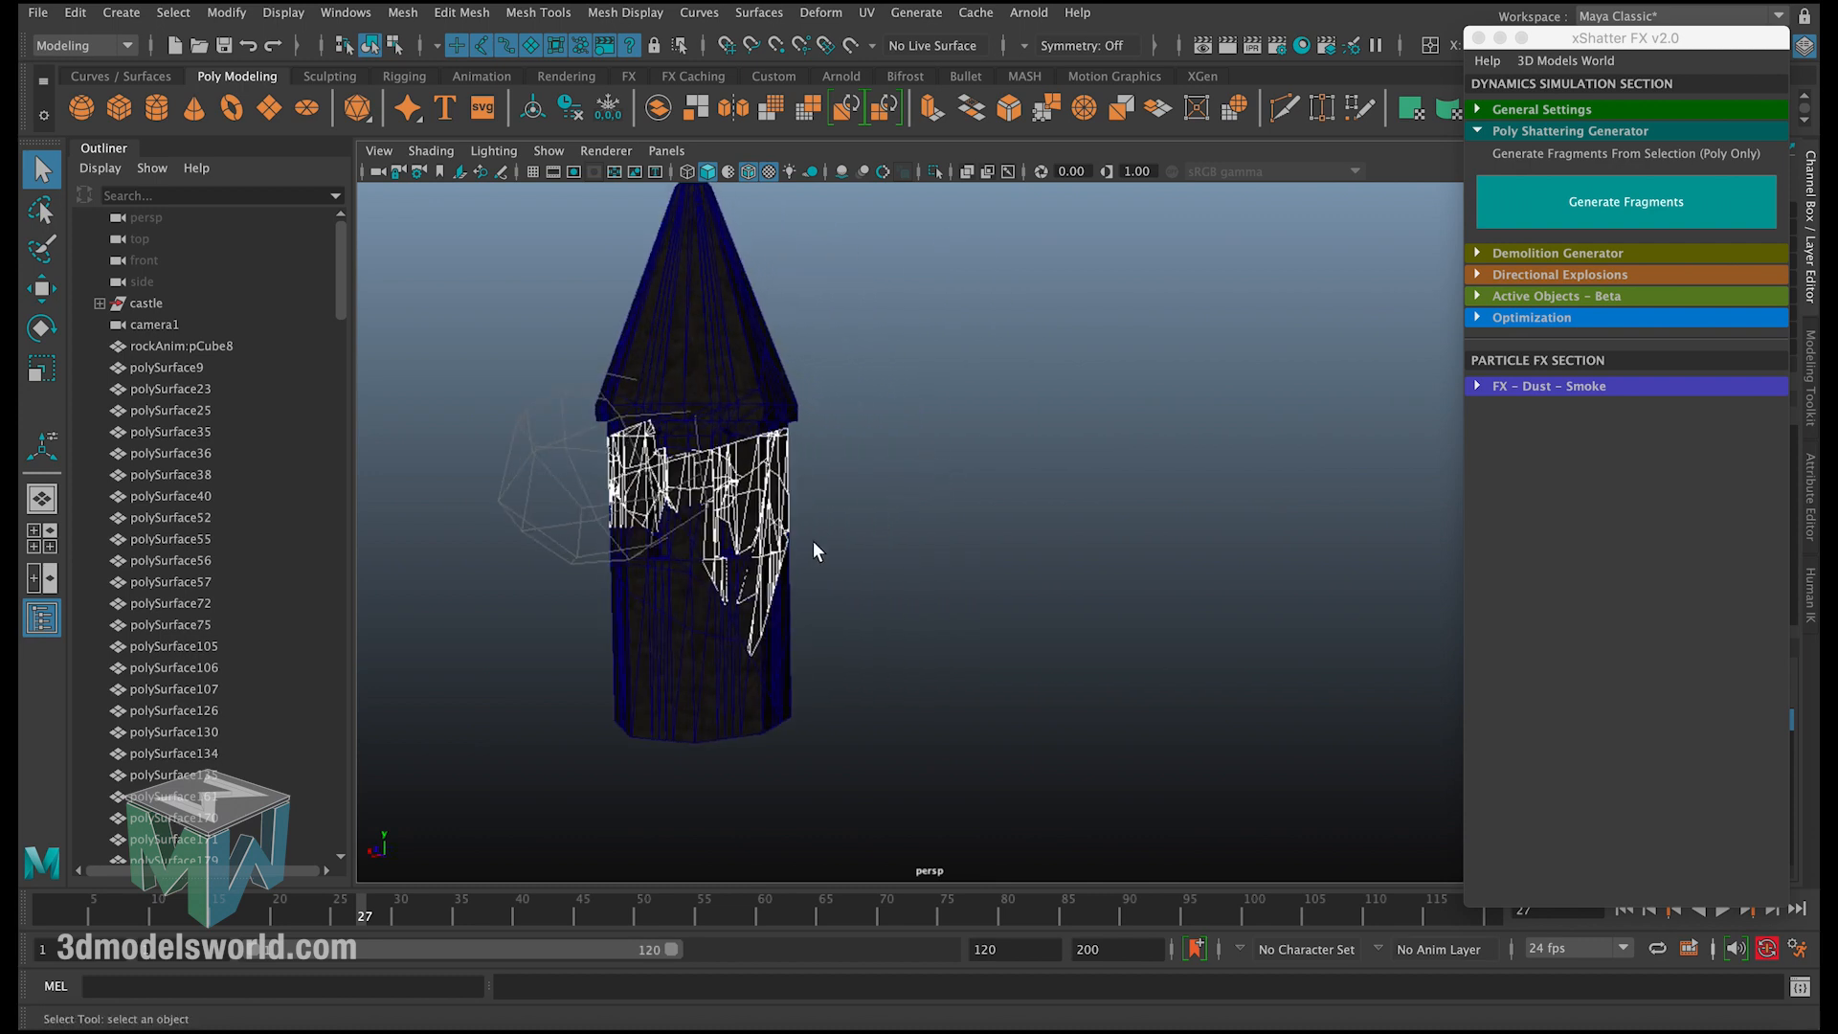
pyautogui.click(774, 577)
pyautogui.click(1637, 206)
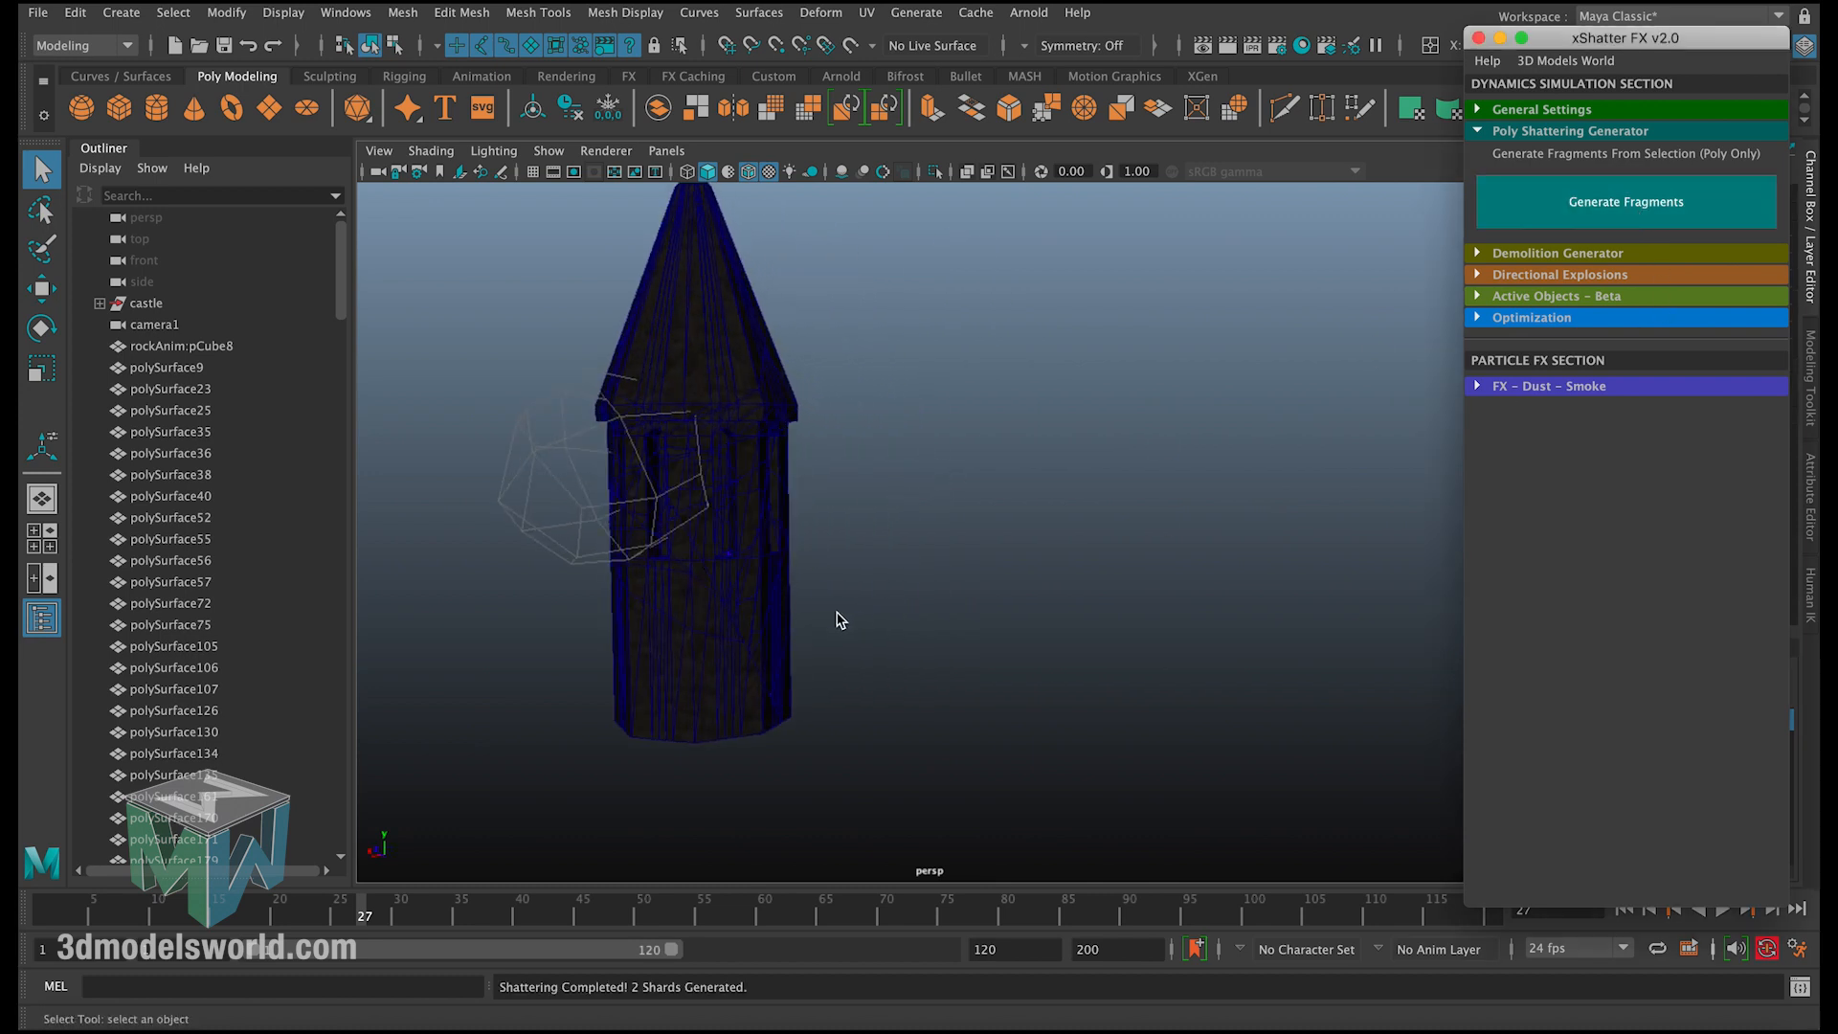
pyautogui.keyDown('alt'); pyautogui.moveTo(722, 533); pyautogui.dragTo(1100, 497); pyautogui.keyUp('alt')
pyautogui.click(1709, 212)
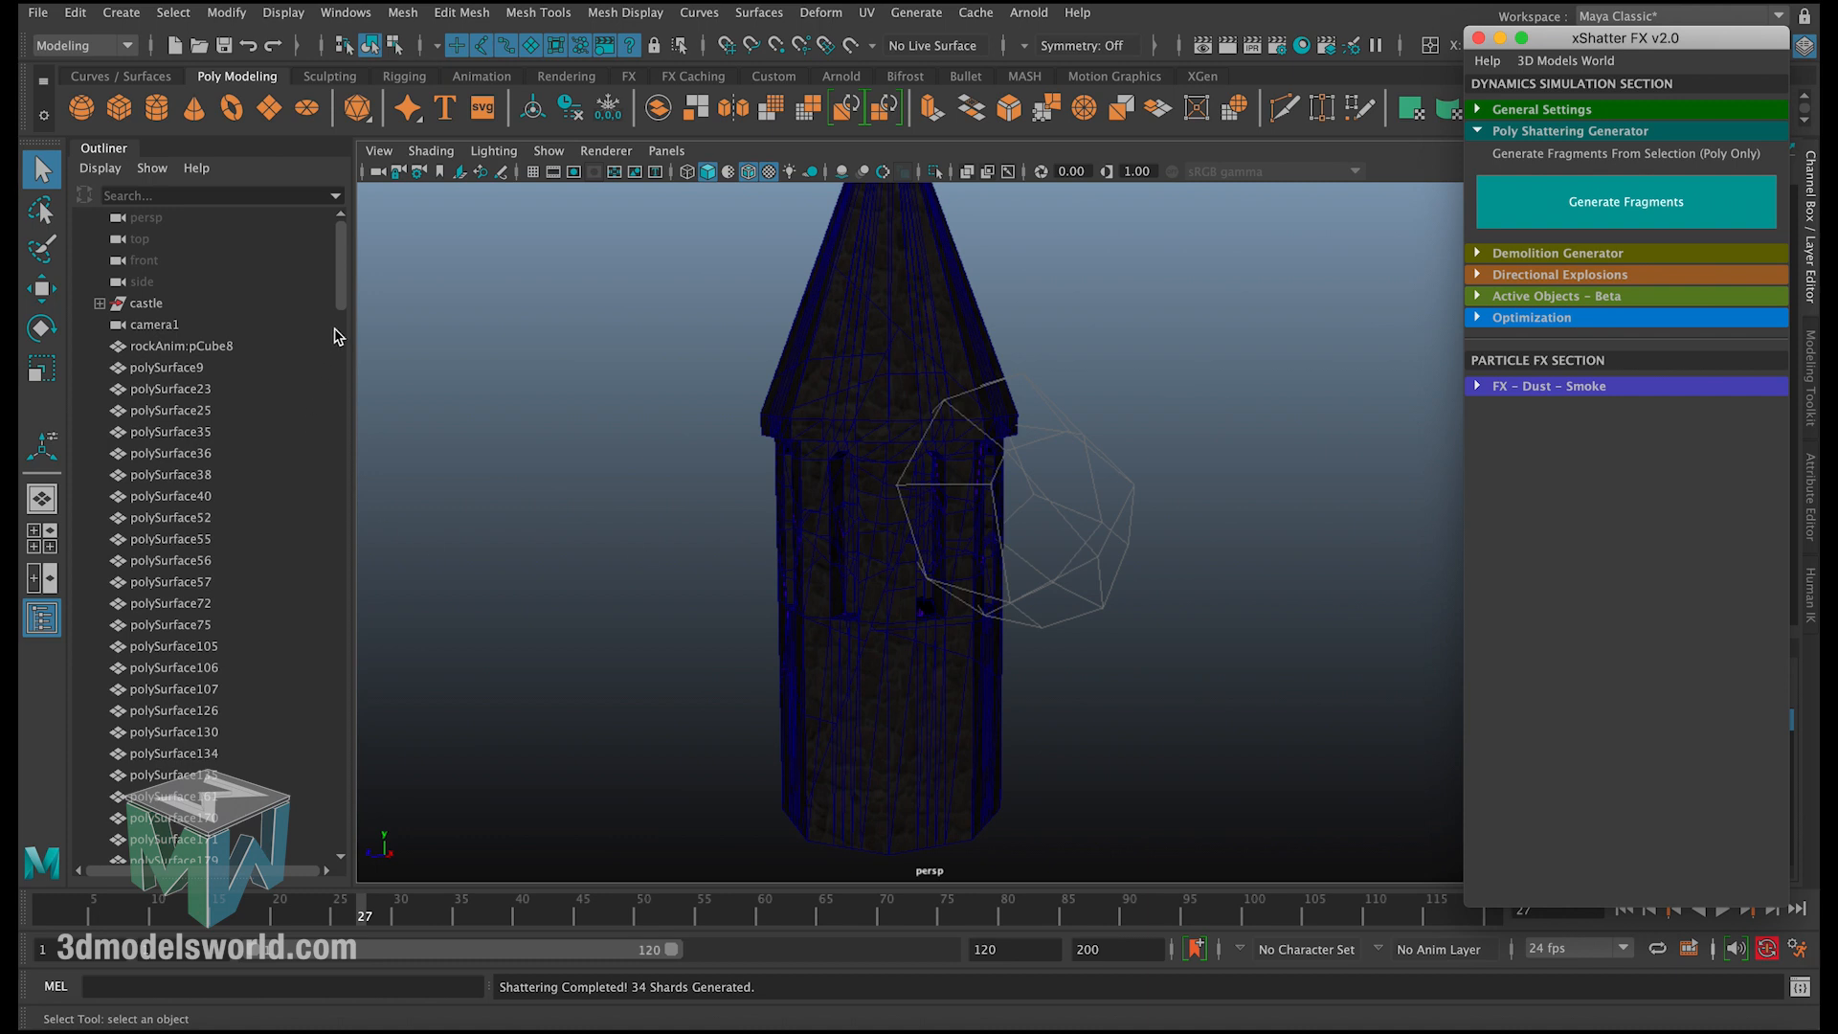
# Step: Examine the end of the Outliner's fragment list and the individual pieces making up the tower's conical roof
pyautogui.moveTo(343, 311); pyautogui.dragTo(325, 836)
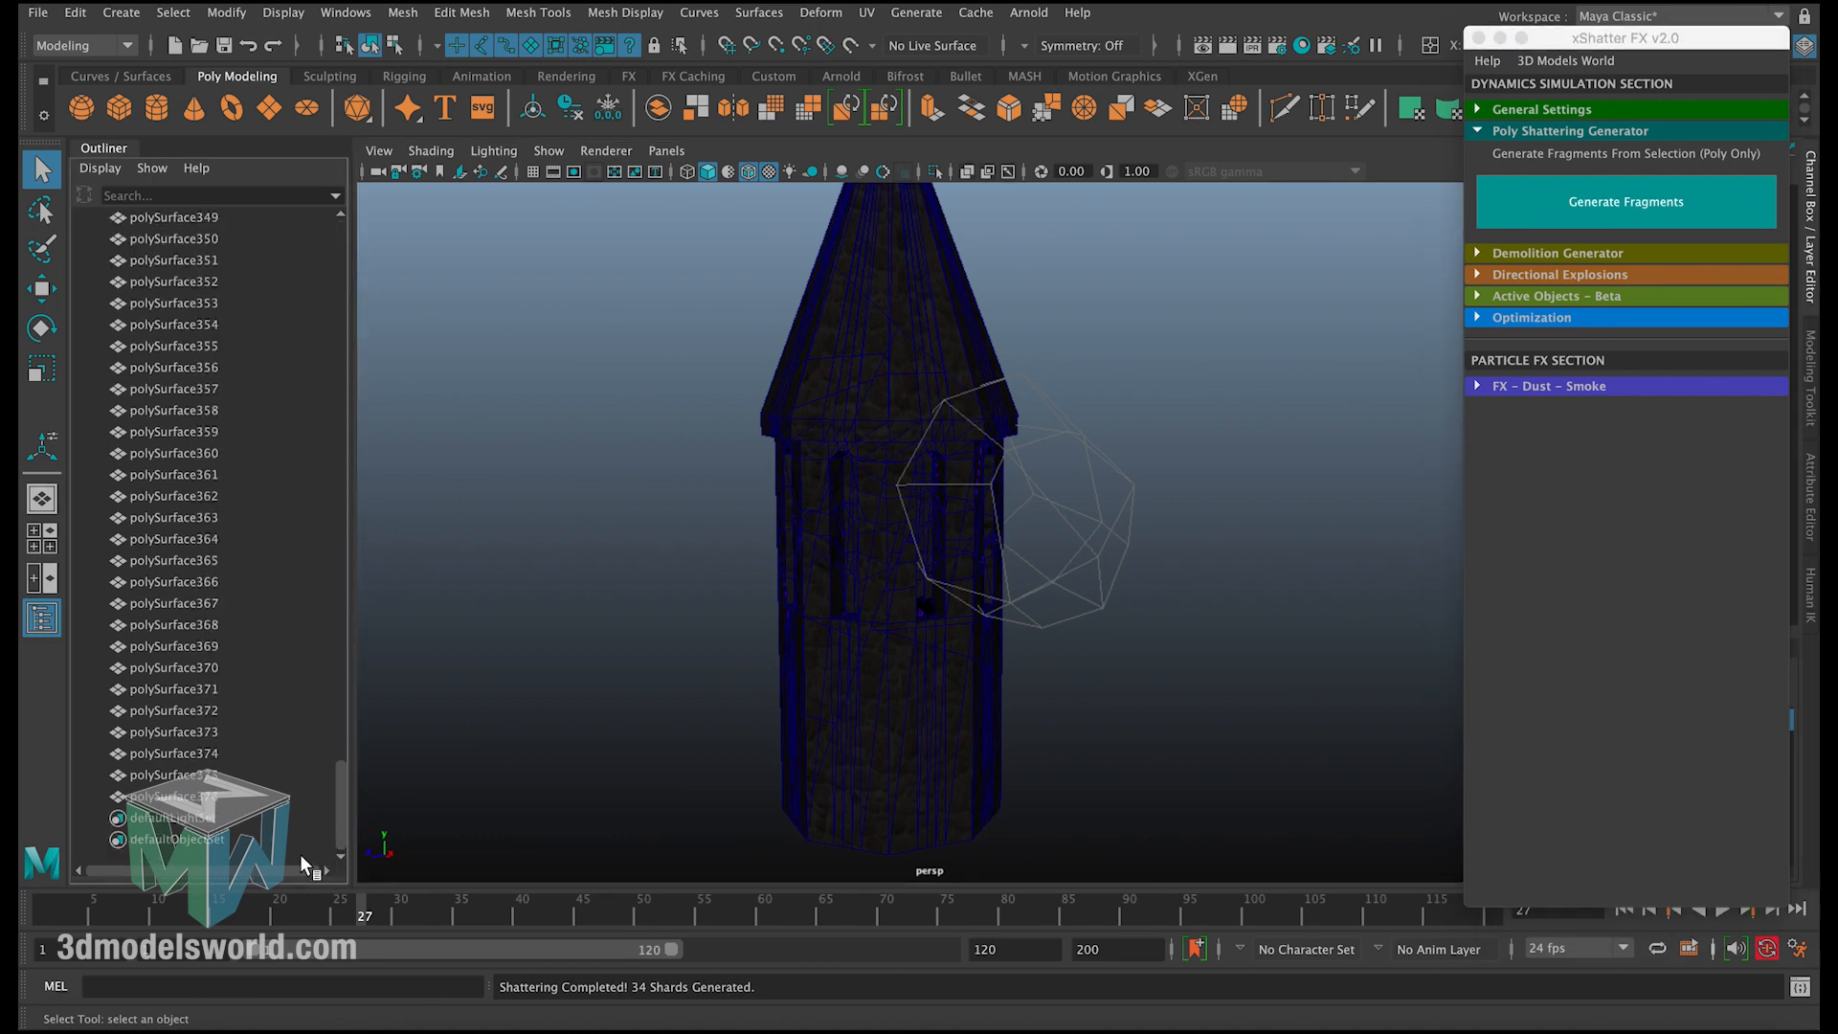
pyautogui.click(220, 797)
pyautogui.click(599, 612)
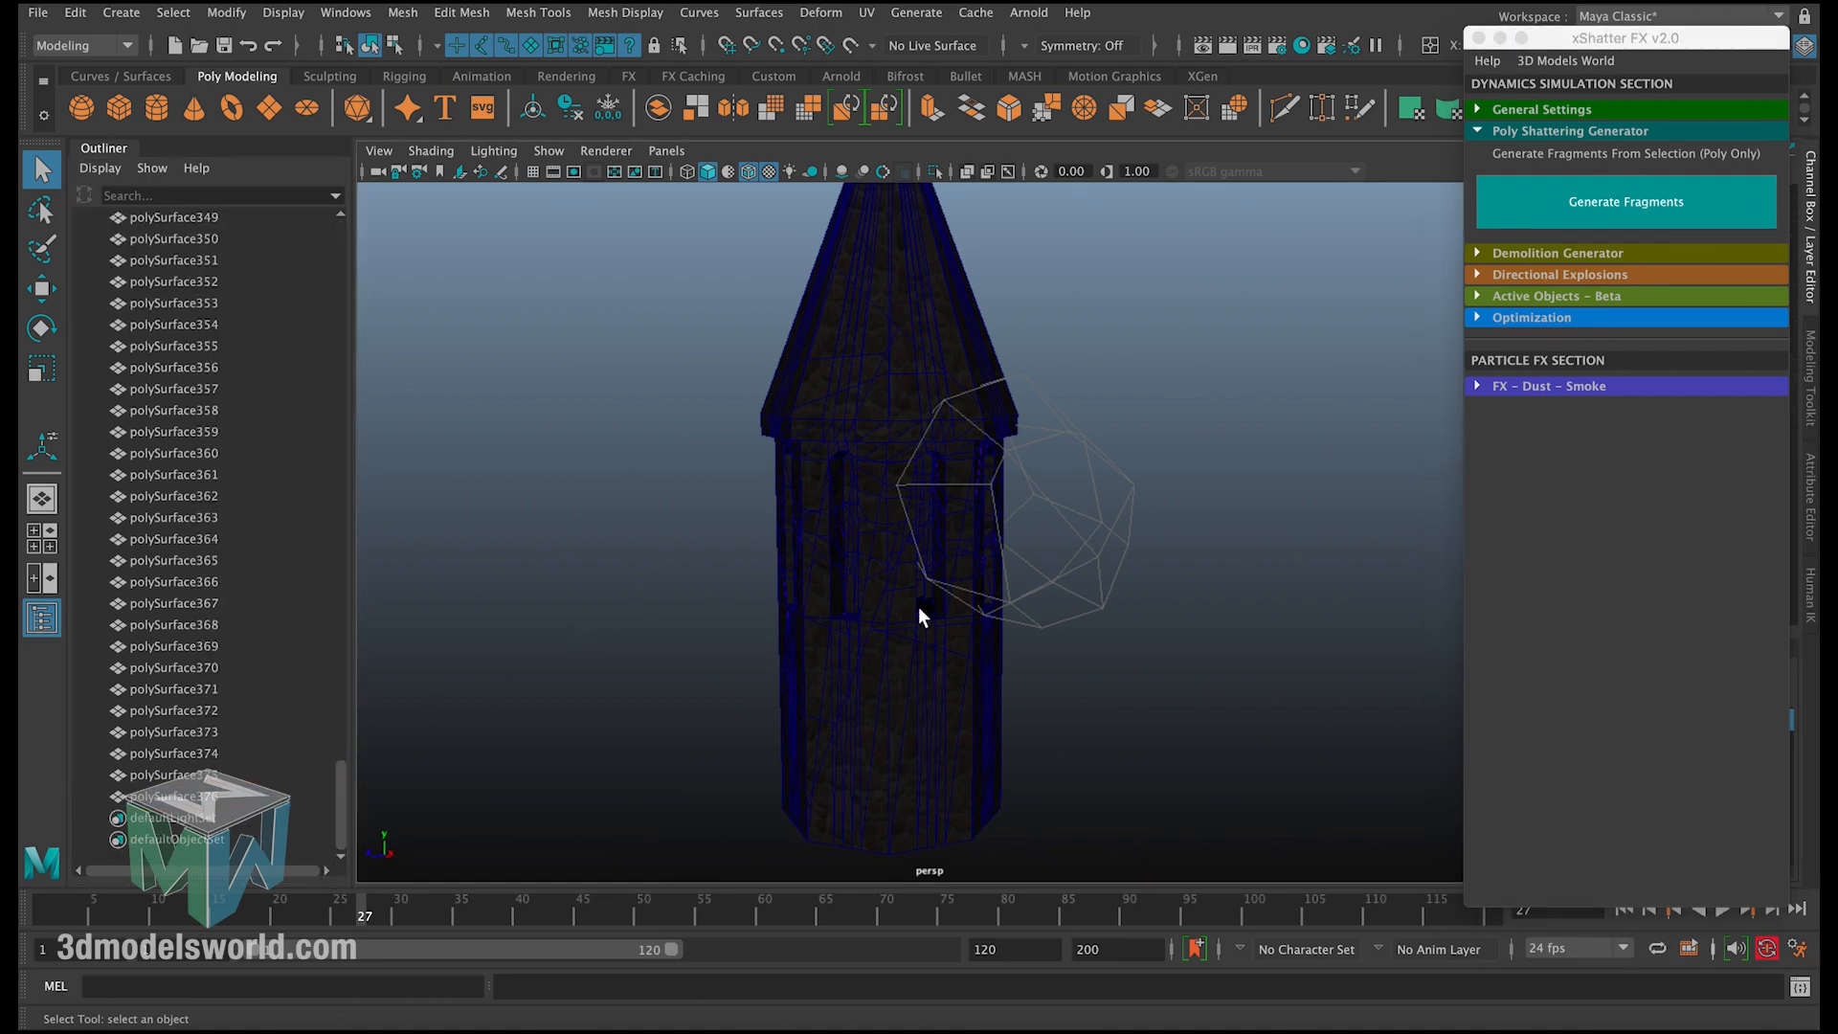
pyautogui.keyDown('alt'); pyautogui.moveTo(917, 606); pyautogui.dragTo(1001, 457); pyautogui.keyUp('alt')
pyautogui.click(789, 479)
pyautogui.click(1061, 509)
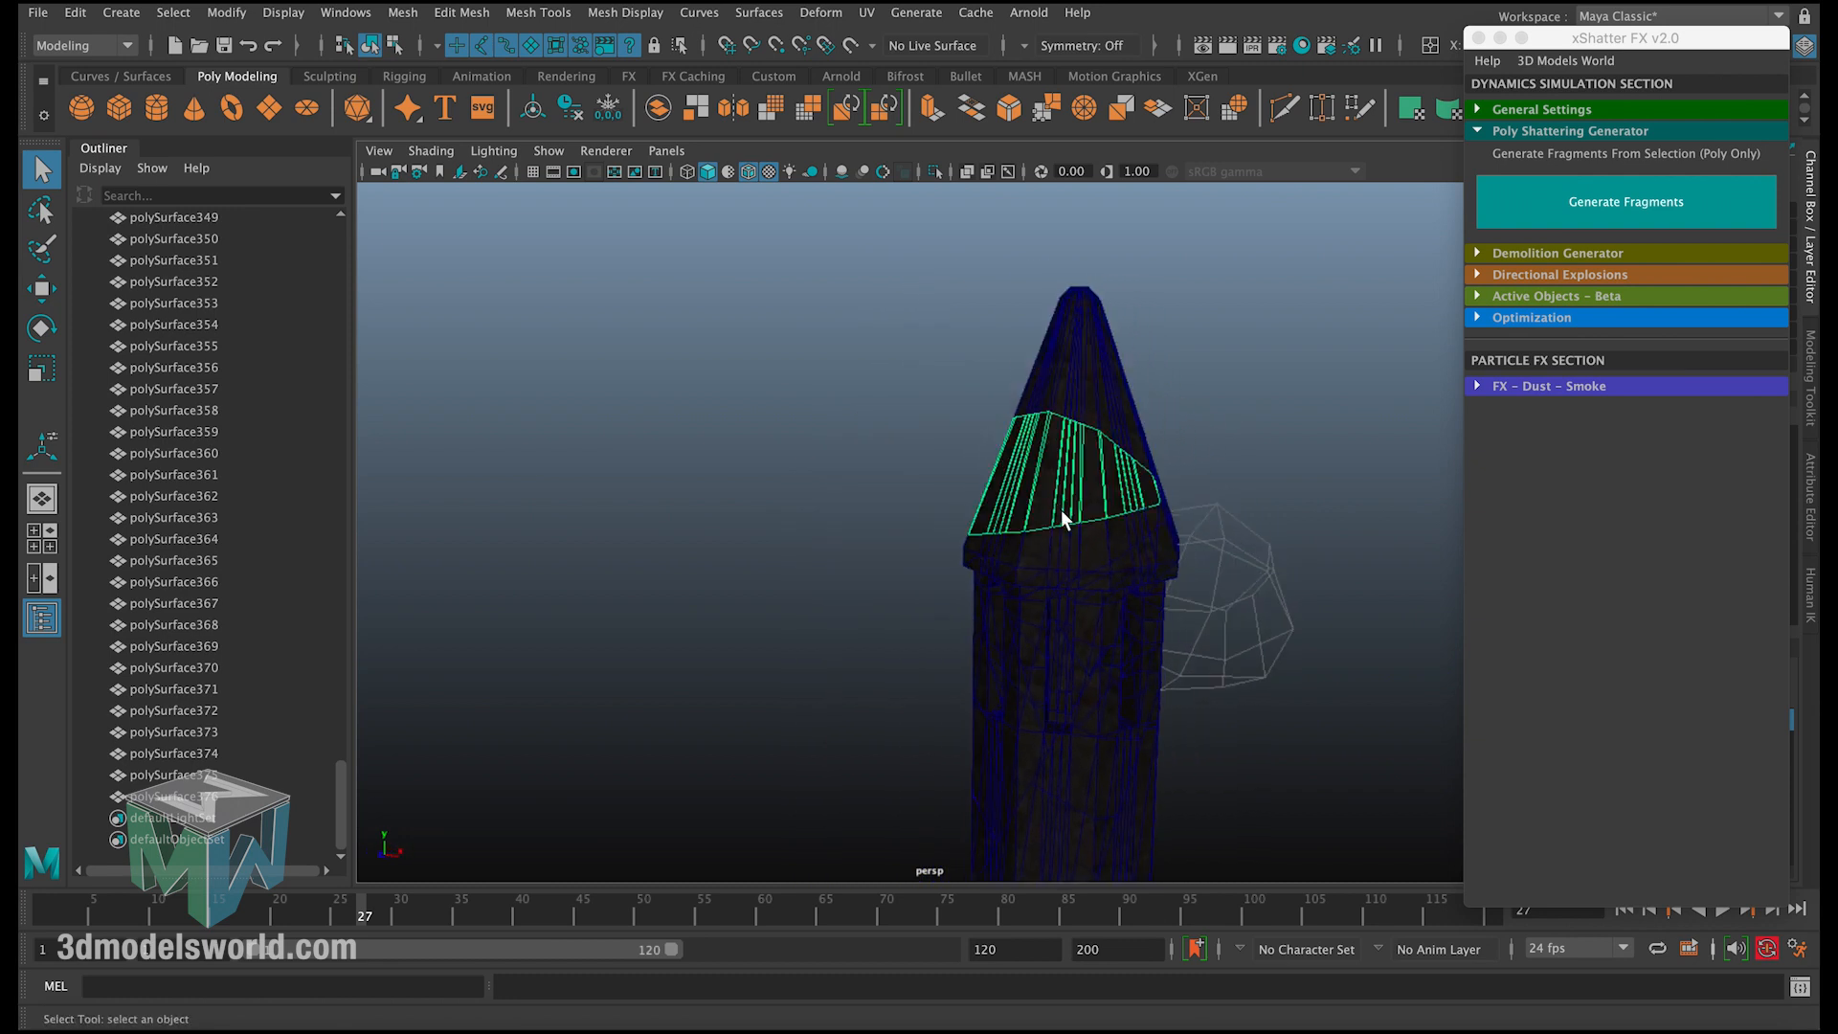
pyautogui.keyDown('alt'); pyautogui.moveTo(1060, 510); pyautogui.dragTo(779, 543); pyautogui.keyUp('alt')
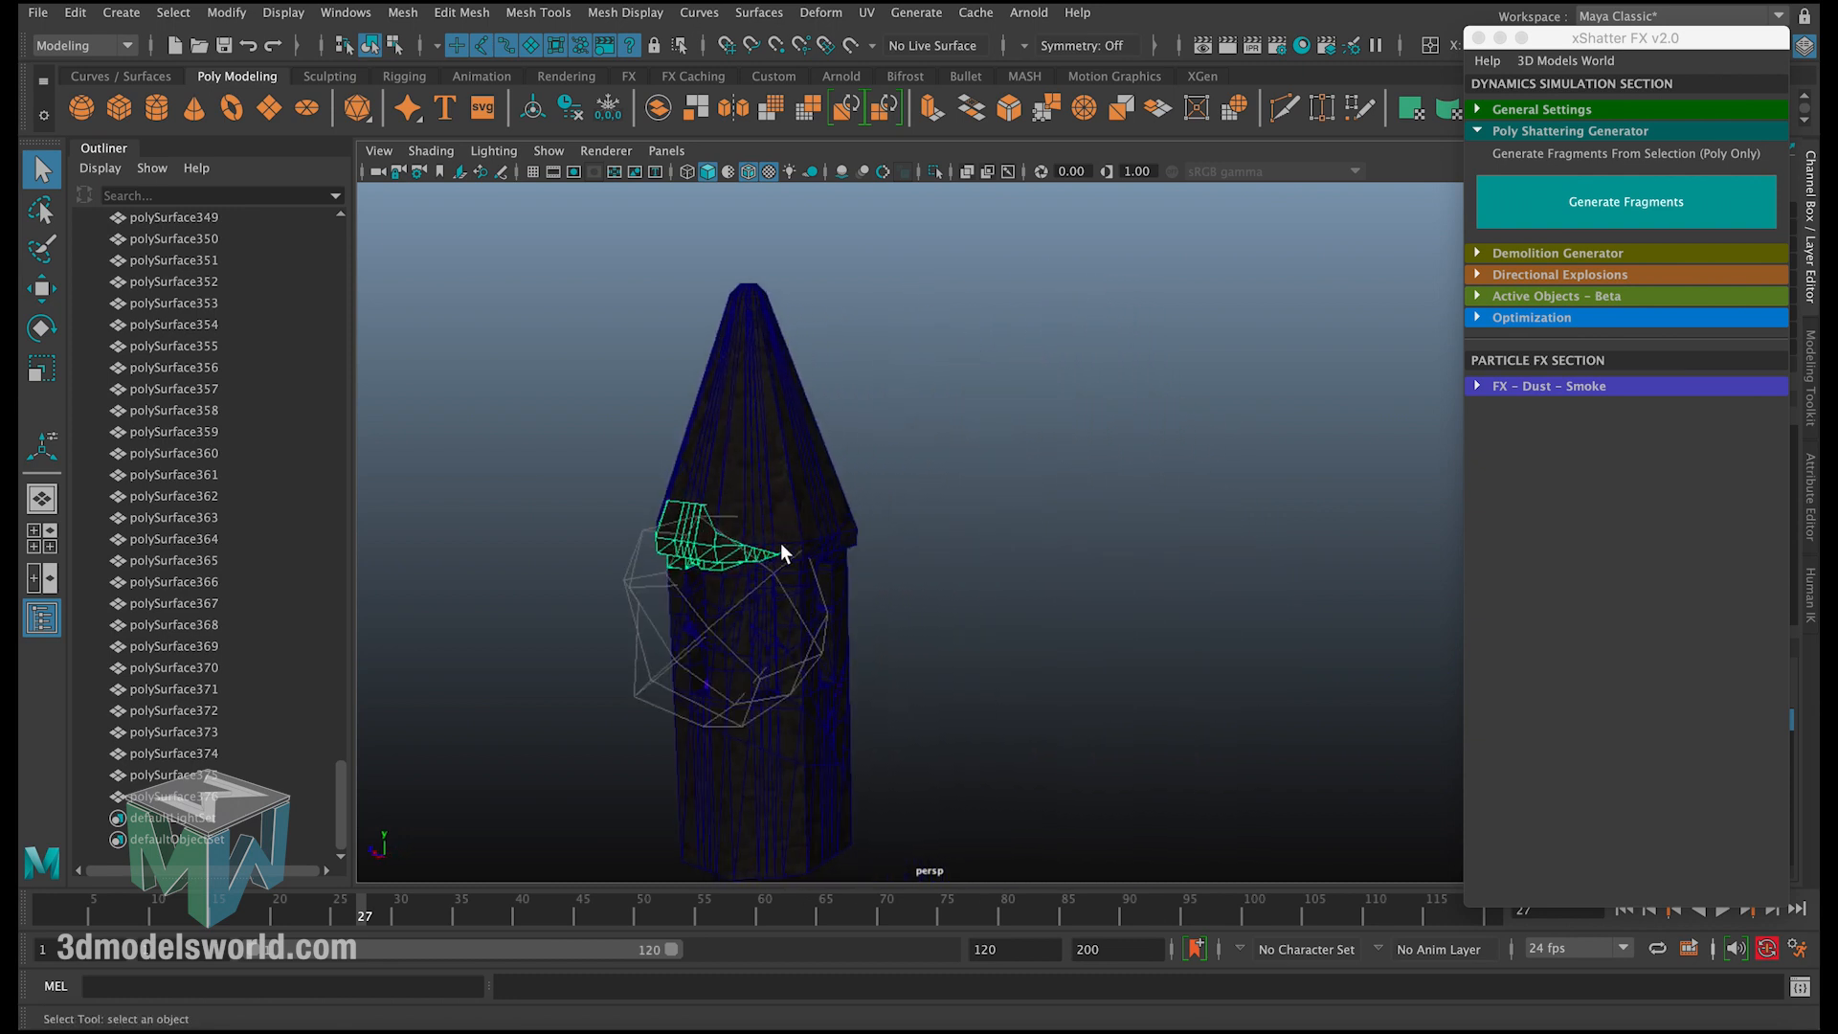
pyautogui.click(763, 479)
# Step: Select the large pieces of the tower's lower section and shatter them into smaller fragments in two passes
pyautogui.keyDown('alt'); pyautogui.moveTo(697, 478); pyautogui.dragTo(715, 281, button='middle'); pyautogui.keyUp('alt')
pyautogui.click(780, 658)
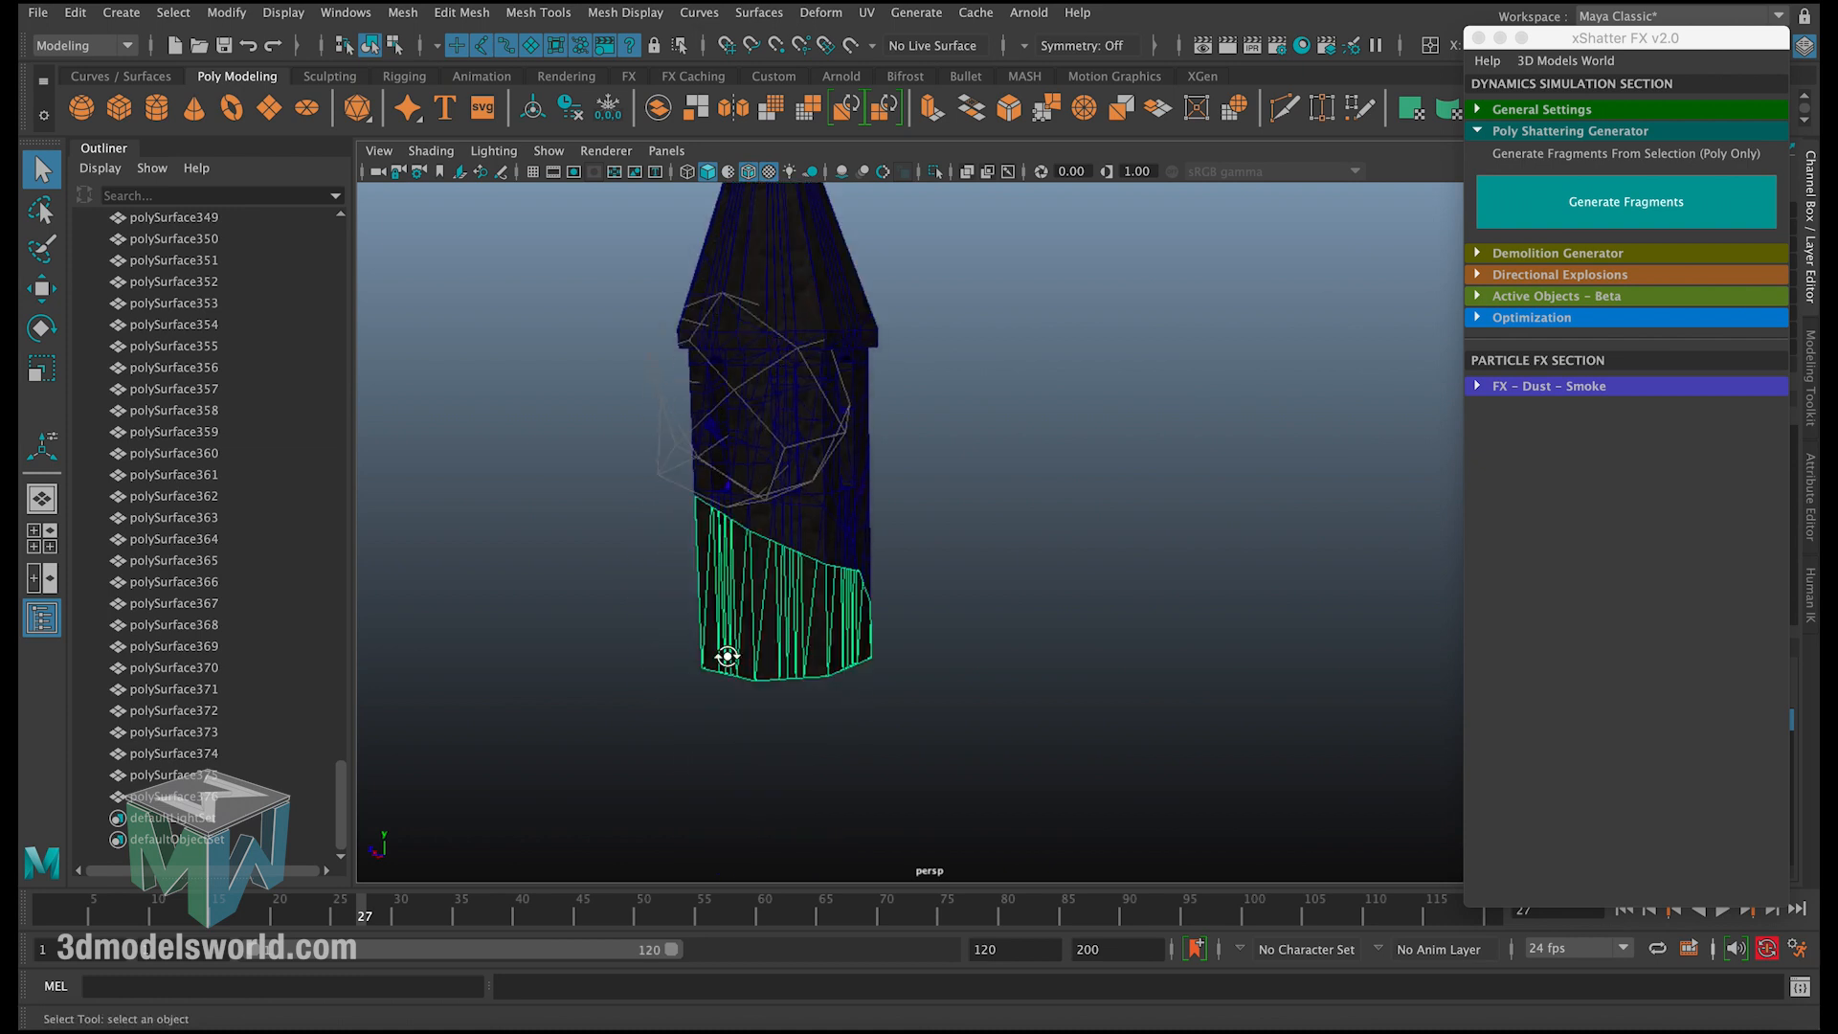
pyautogui.keyDown('alt'); pyautogui.moveTo(726, 656); pyautogui.dragTo(1261, 487); pyautogui.keyUp('alt')
pyautogui.click(1580, 219)
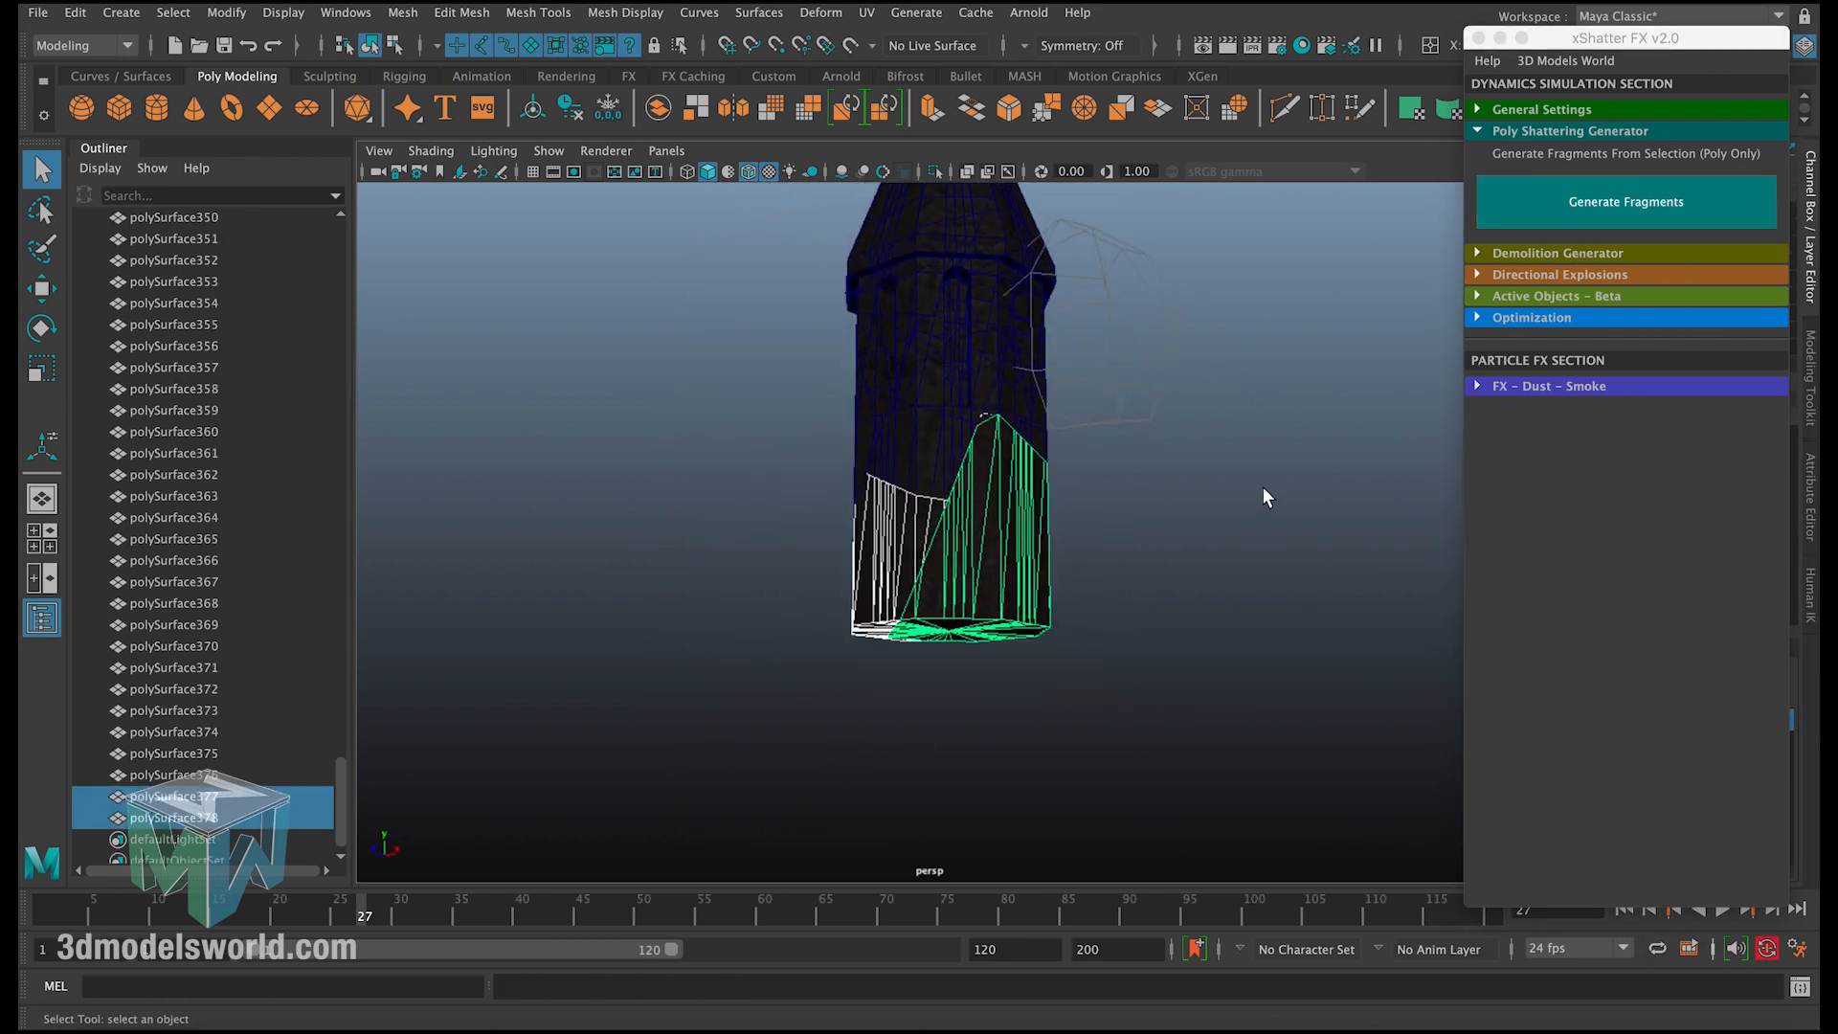
pyautogui.moveTo(888, 468); pyautogui.dragTo(1005, 486)
pyautogui.click(1639, 218)
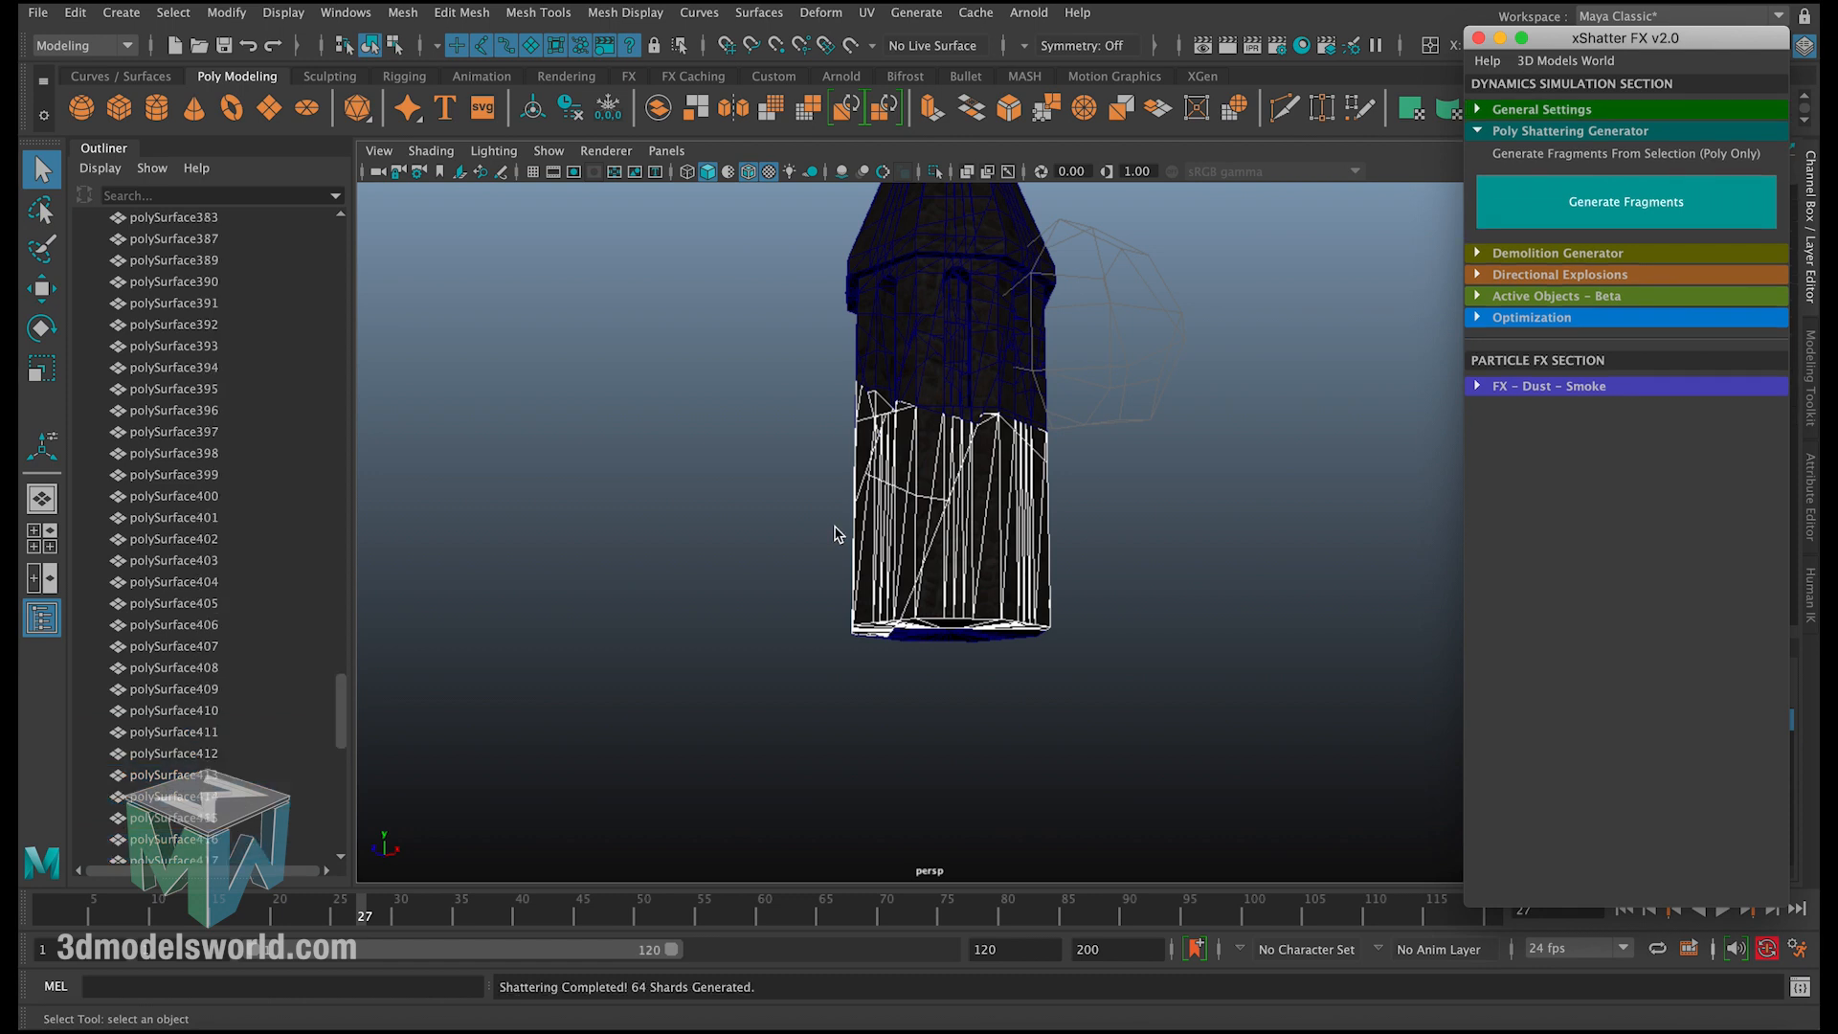
# Step: Examine the shape and size of individual fragments in the tower's lower section and impact area from several sides
pyautogui.click(985, 530)
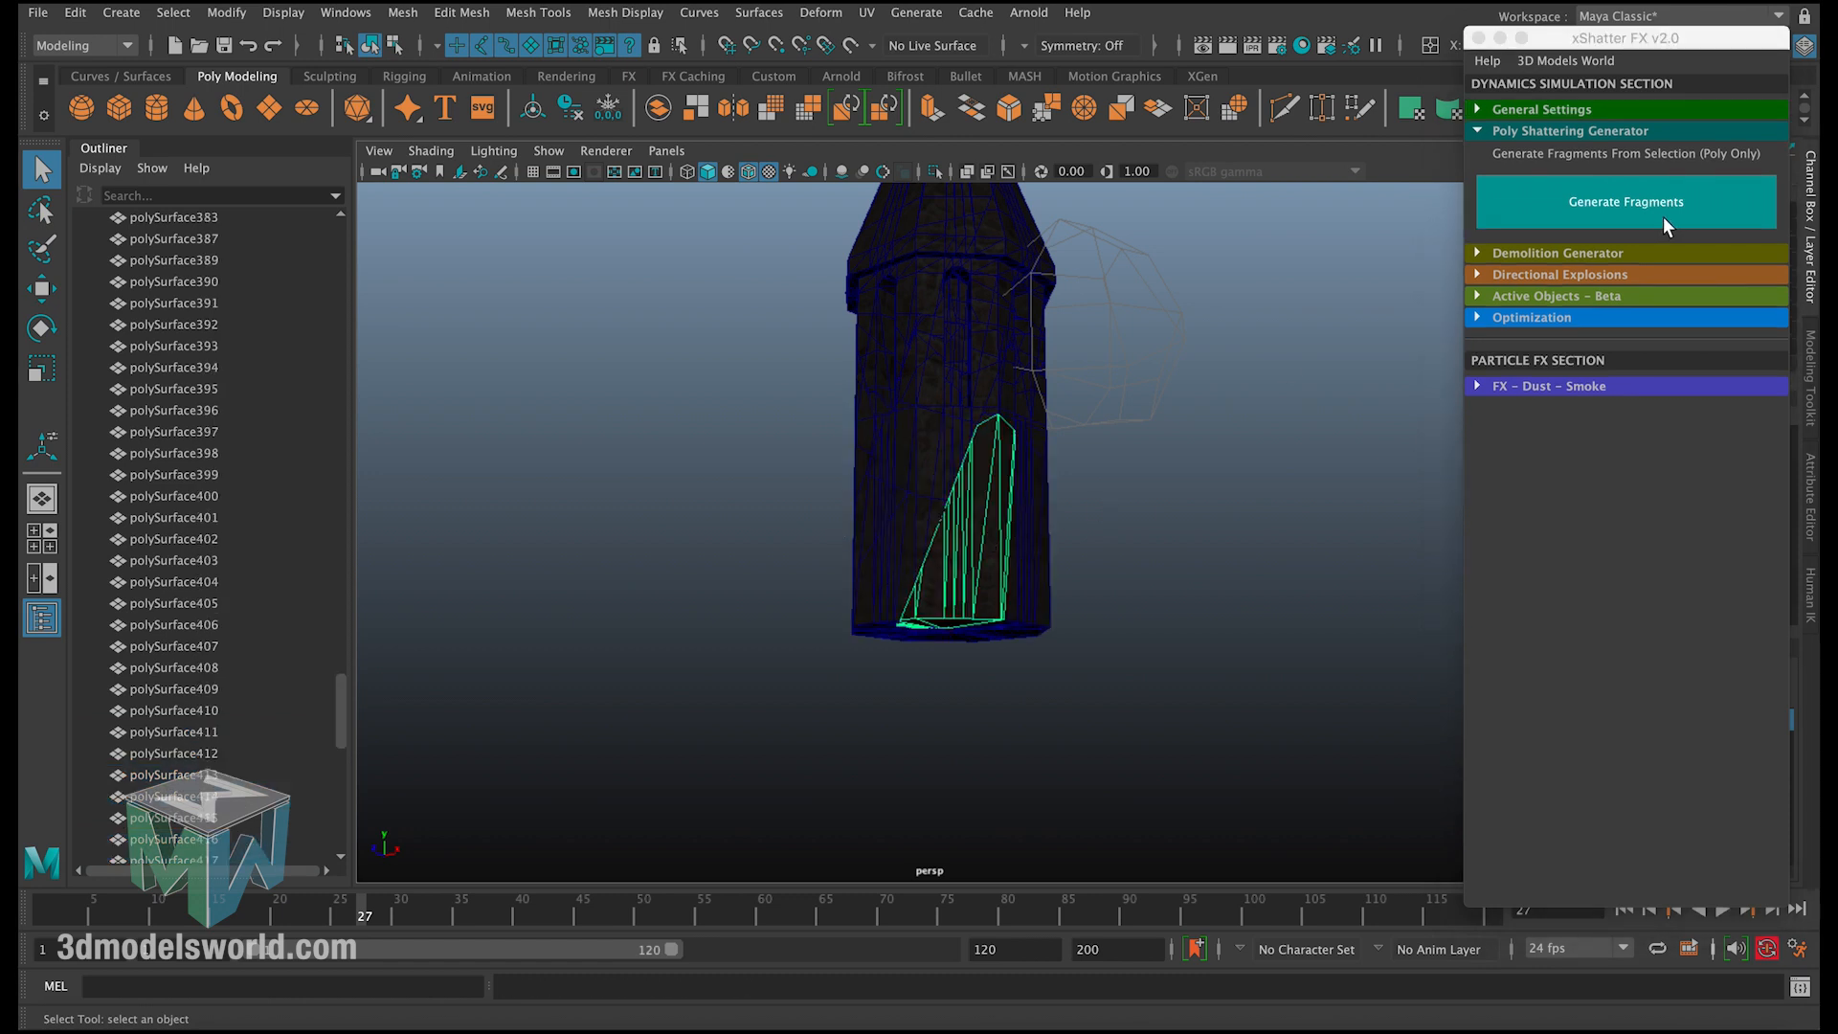
pyautogui.click(1178, 450)
pyautogui.click(976, 521)
pyautogui.click(972, 644)
pyautogui.click(978, 540)
pyautogui.keyDown('alt'); pyautogui.moveTo(1062, 537); pyautogui.dragTo(893, 569); pyautogui.keyUp('alt')
pyautogui.click(869, 571)
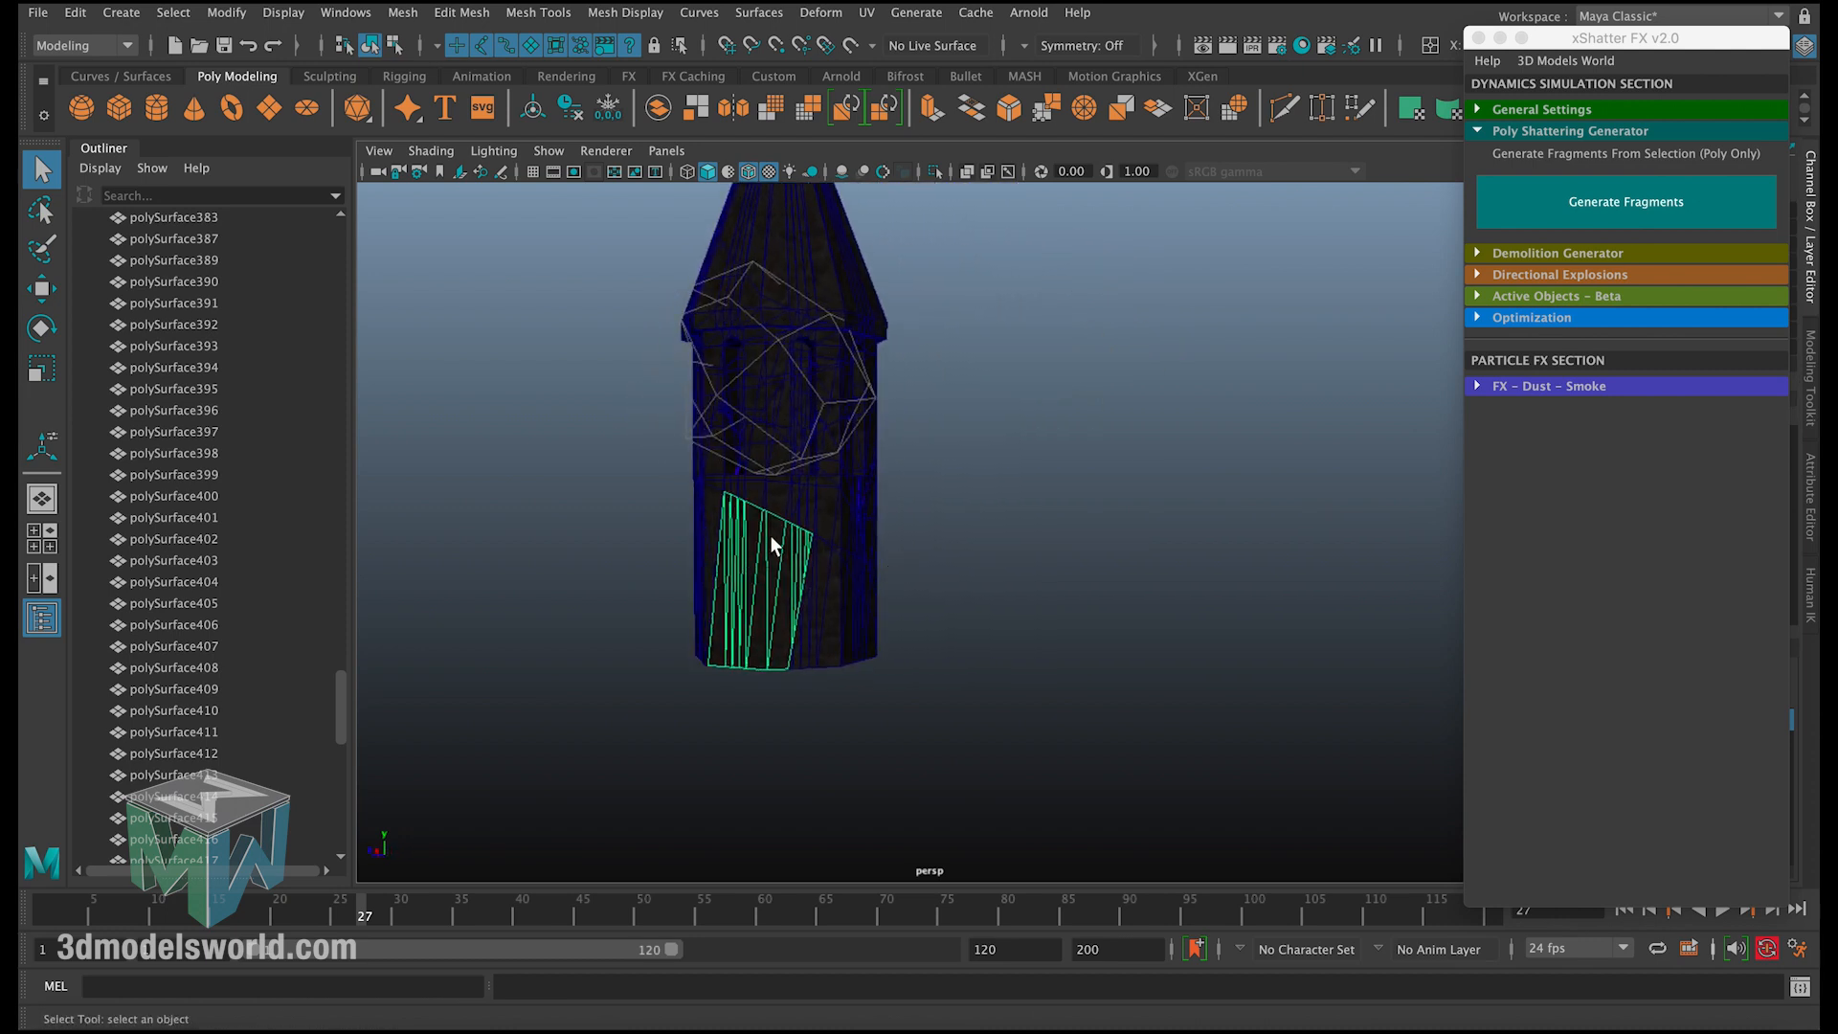
pyautogui.click(858, 595)
pyautogui.keyDown('alt'); pyautogui.moveTo(857, 595); pyautogui.dragTo(814, 526); pyautogui.keyUp('alt')
pyautogui.keyDown('alt'); pyautogui.moveTo(869, 431); pyautogui.dragTo(884, 503, button='right'); pyautogui.keyUp('alt')
pyautogui.click(890, 575)
pyautogui.keyDown('alt'); pyautogui.moveTo(904, 591); pyautogui.dragTo(847, 582); pyautogui.keyUp('alt')
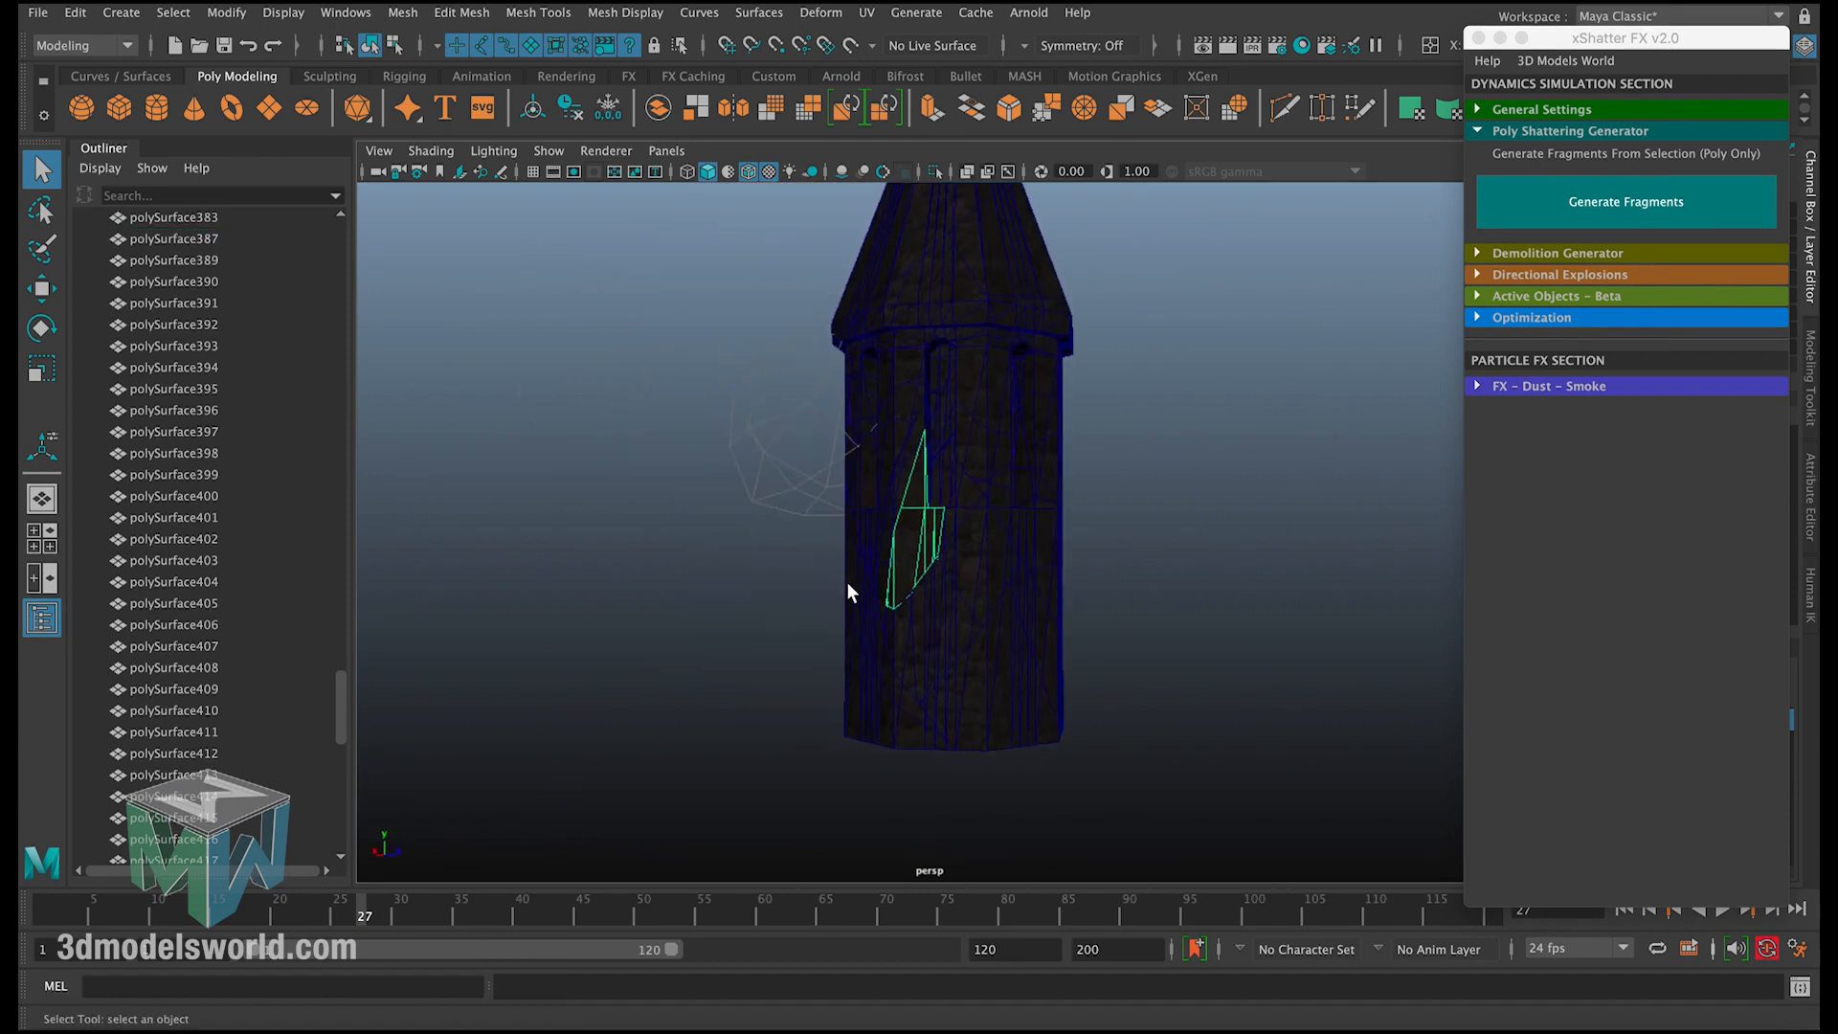
pyautogui.keyDown('alt'); pyautogui.moveTo(962, 457); pyautogui.dragTo(1051, 452); pyautogui.keyUp('alt')
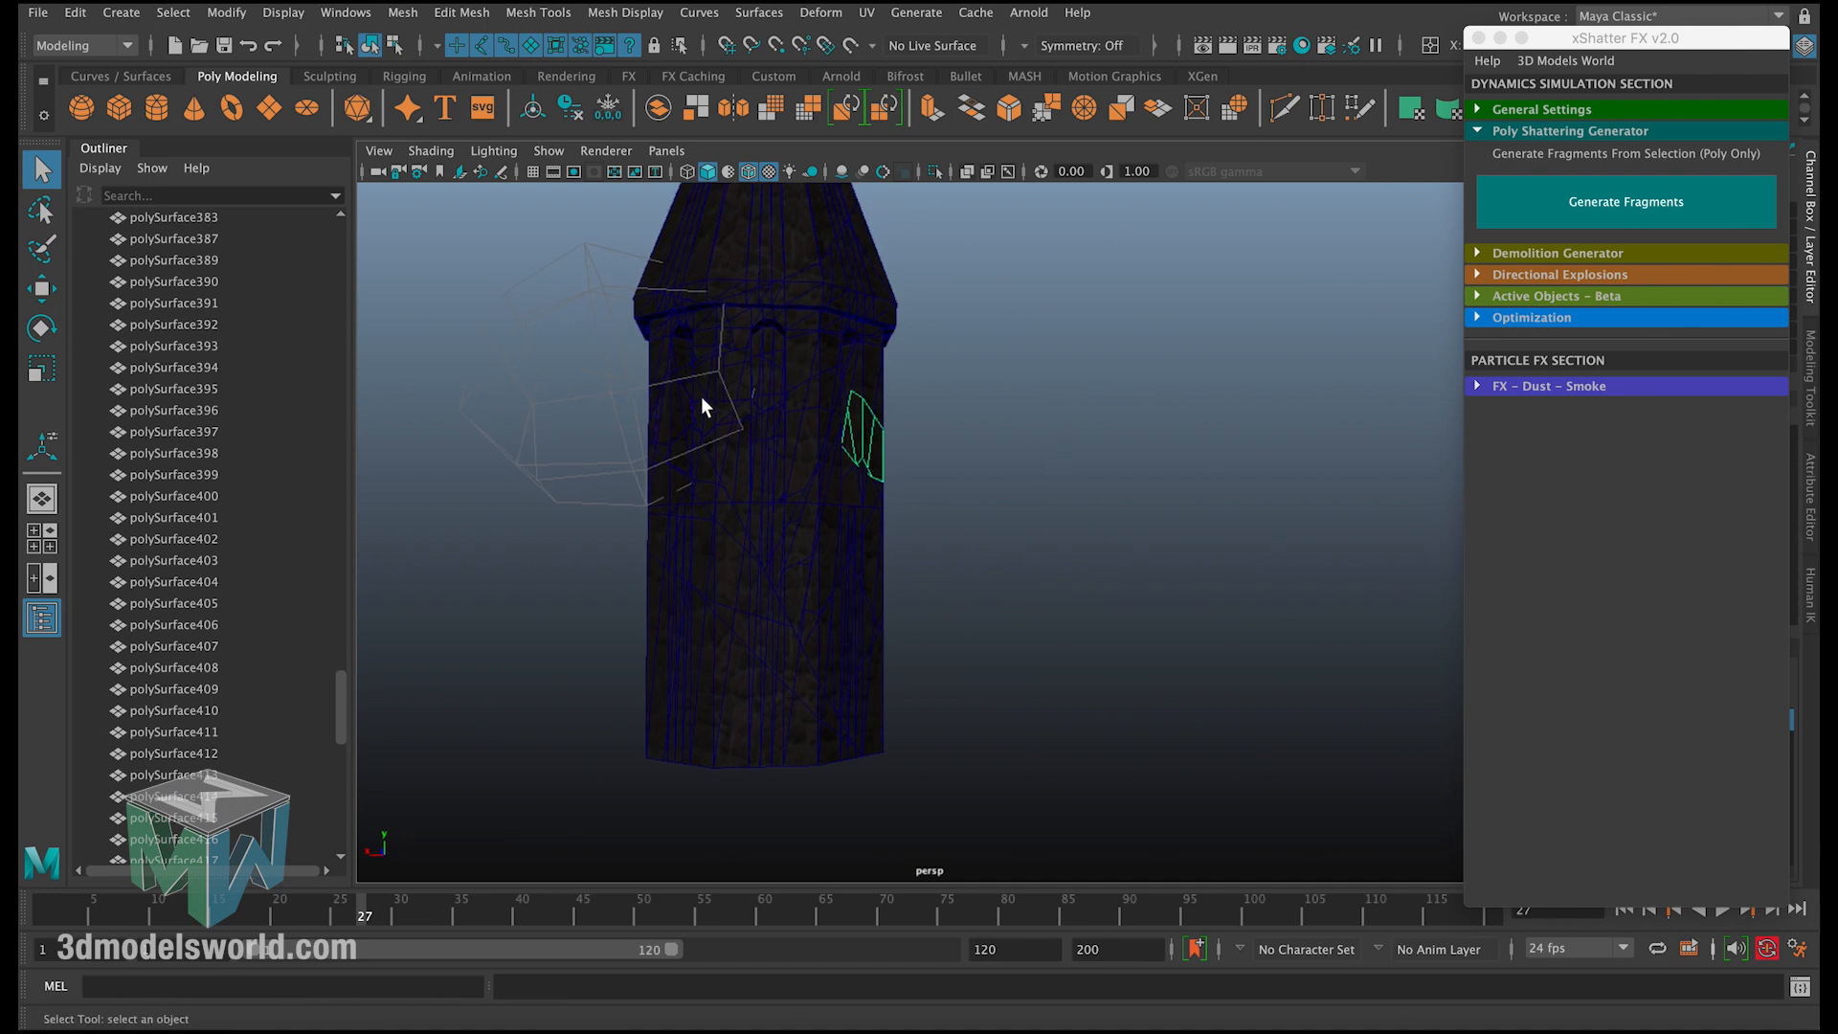
pyautogui.moveTo(701, 396); pyautogui.dragTo(845, 452)
pyautogui.moveTo(624, 353); pyautogui.dragTo(754, 399)
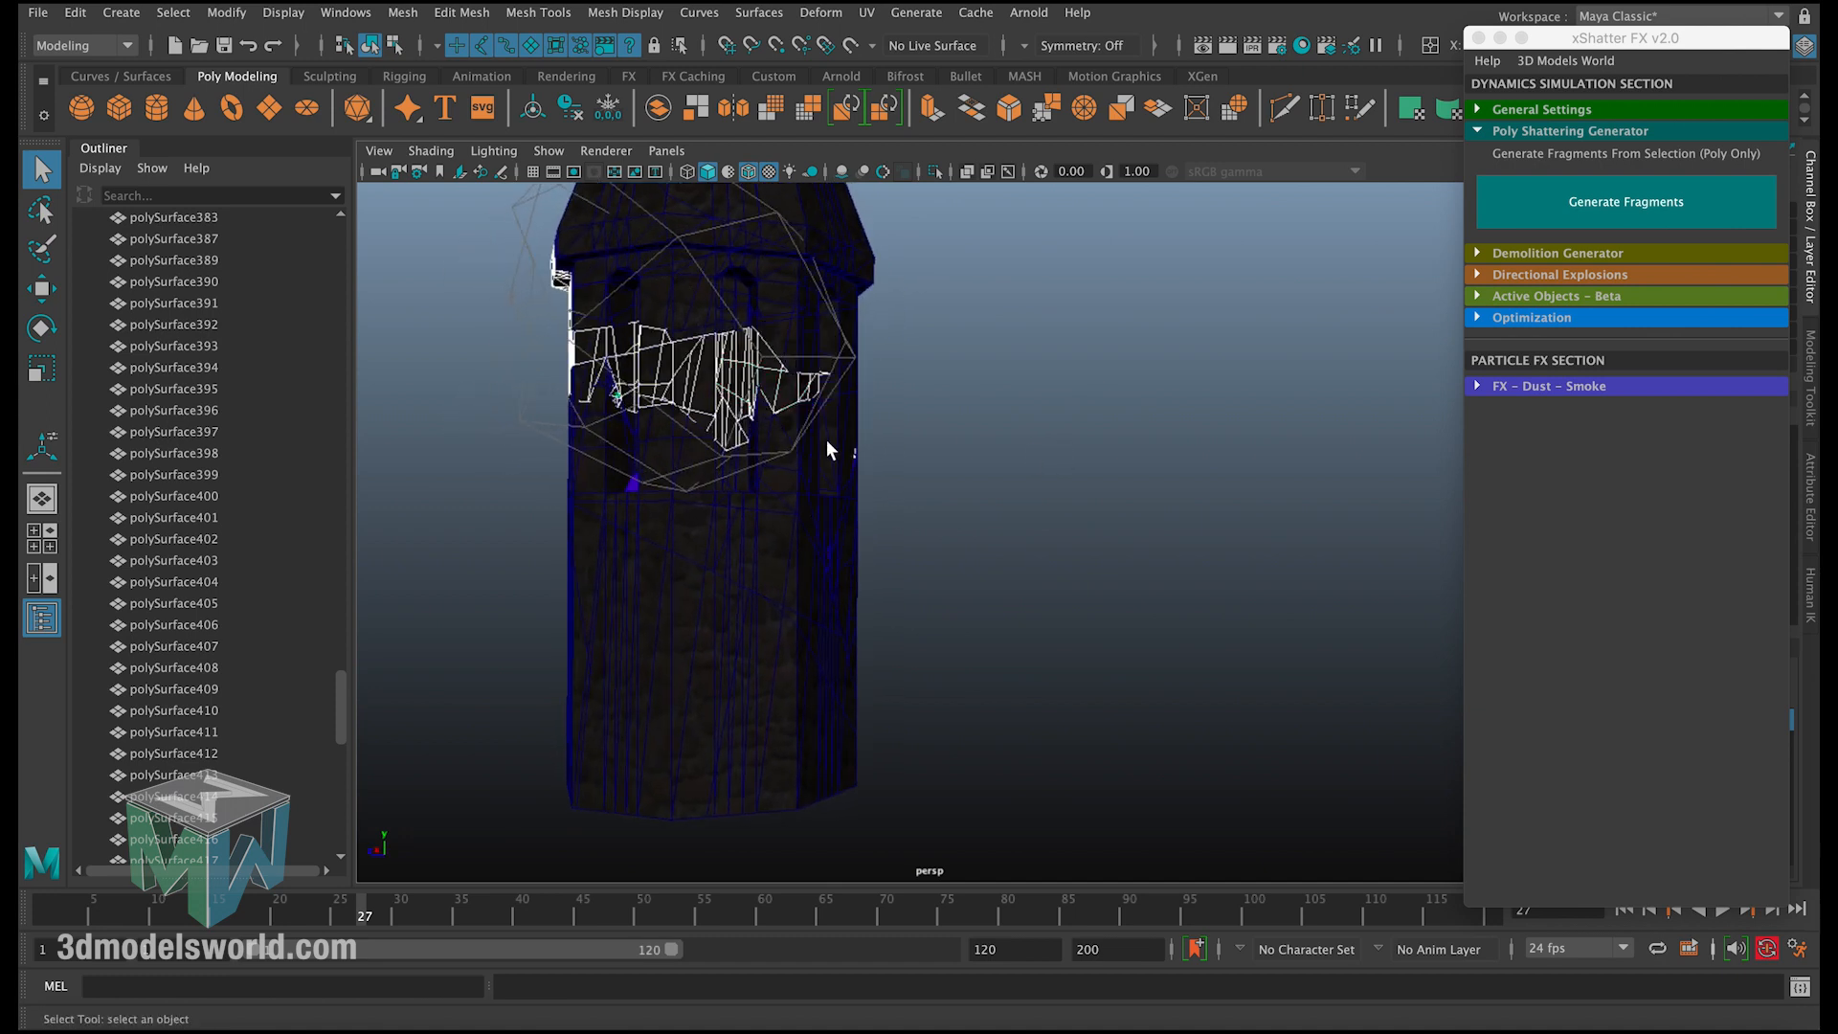
pyautogui.keyDown('alt'); pyautogui.moveTo(825, 439); pyautogui.dragTo(742, 411, button='right'); pyautogui.keyUp('alt')
pyautogui.keyDown('alt'); pyautogui.moveTo(742, 412); pyautogui.dragTo(762, 524); pyautogui.keyUp('alt')
pyautogui.keyDown('alt'); pyautogui.moveTo(667, 502); pyautogui.dragTo(948, 494); pyautogui.keyUp('alt')
pyautogui.click(1054, 482)
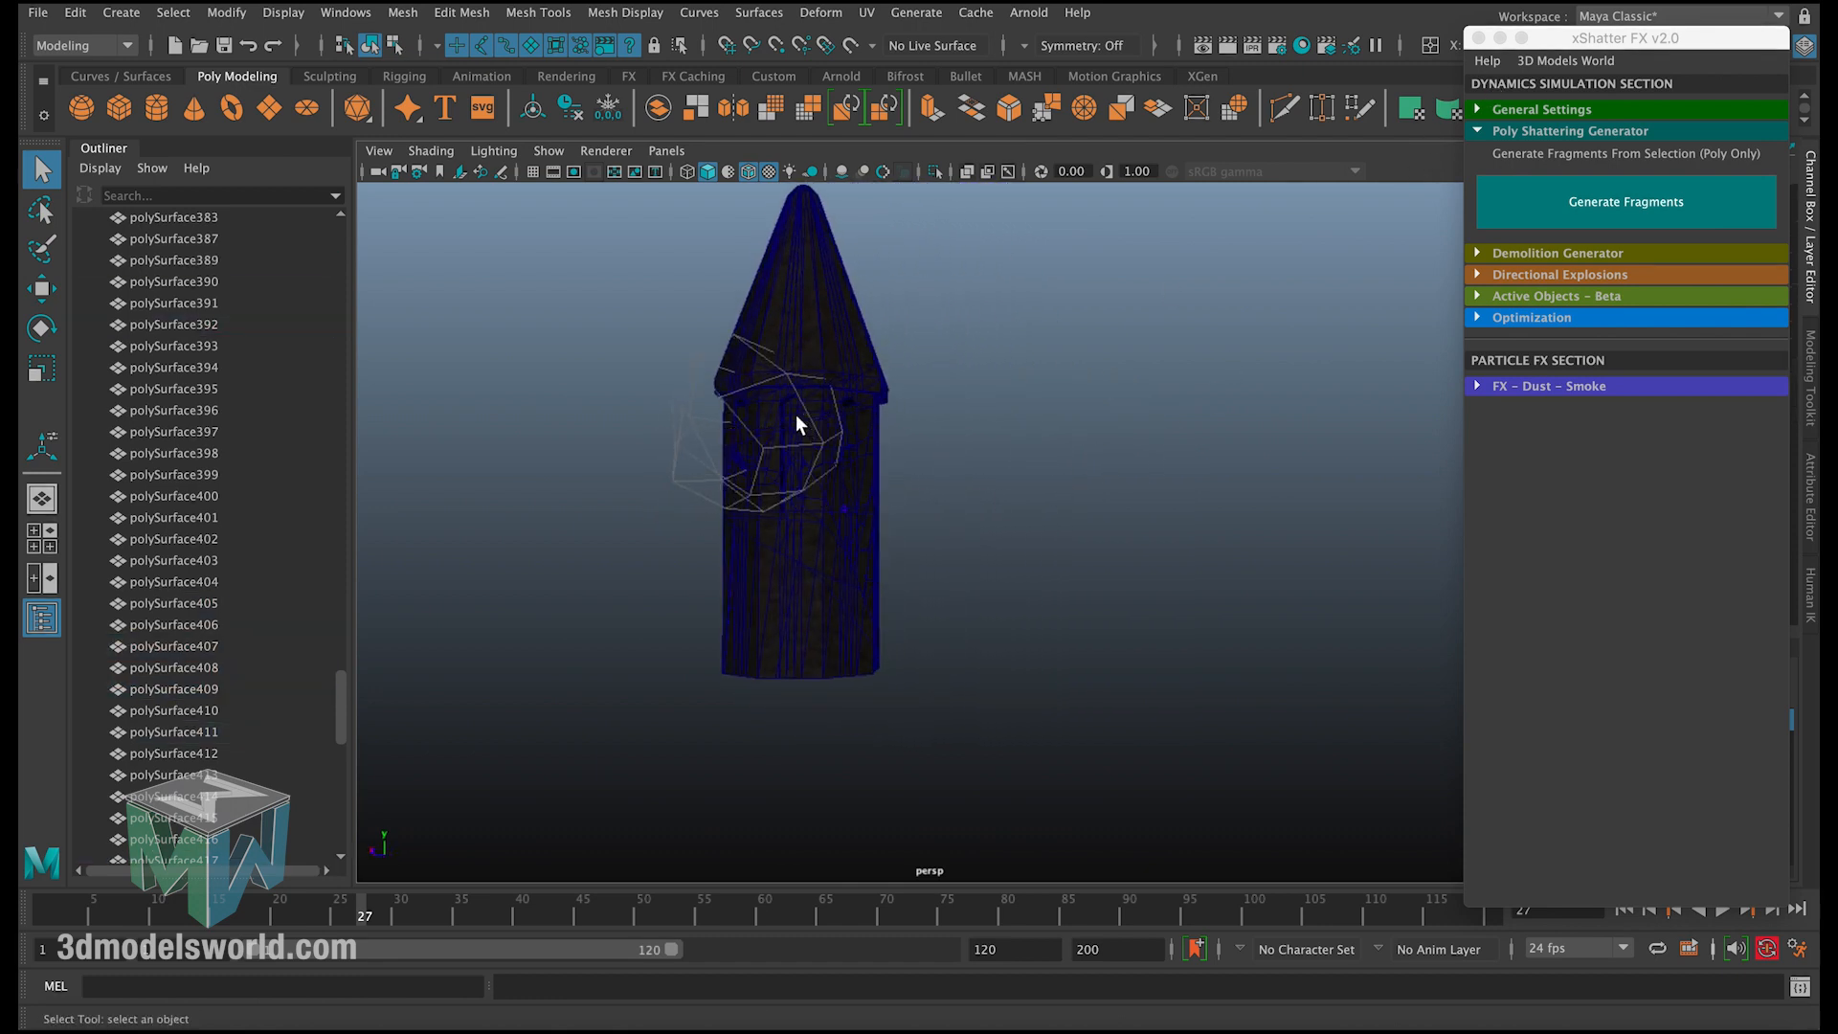
pyautogui.keyDown('alt'); pyautogui.moveTo(796, 414); pyautogui.dragTo(1044, 370); pyautogui.keyUp('alt')
pyautogui.keyDown('alt'); pyautogui.moveTo(872, 350); pyautogui.dragTo(870, 402, button='middle'); pyautogui.keyUp('alt')
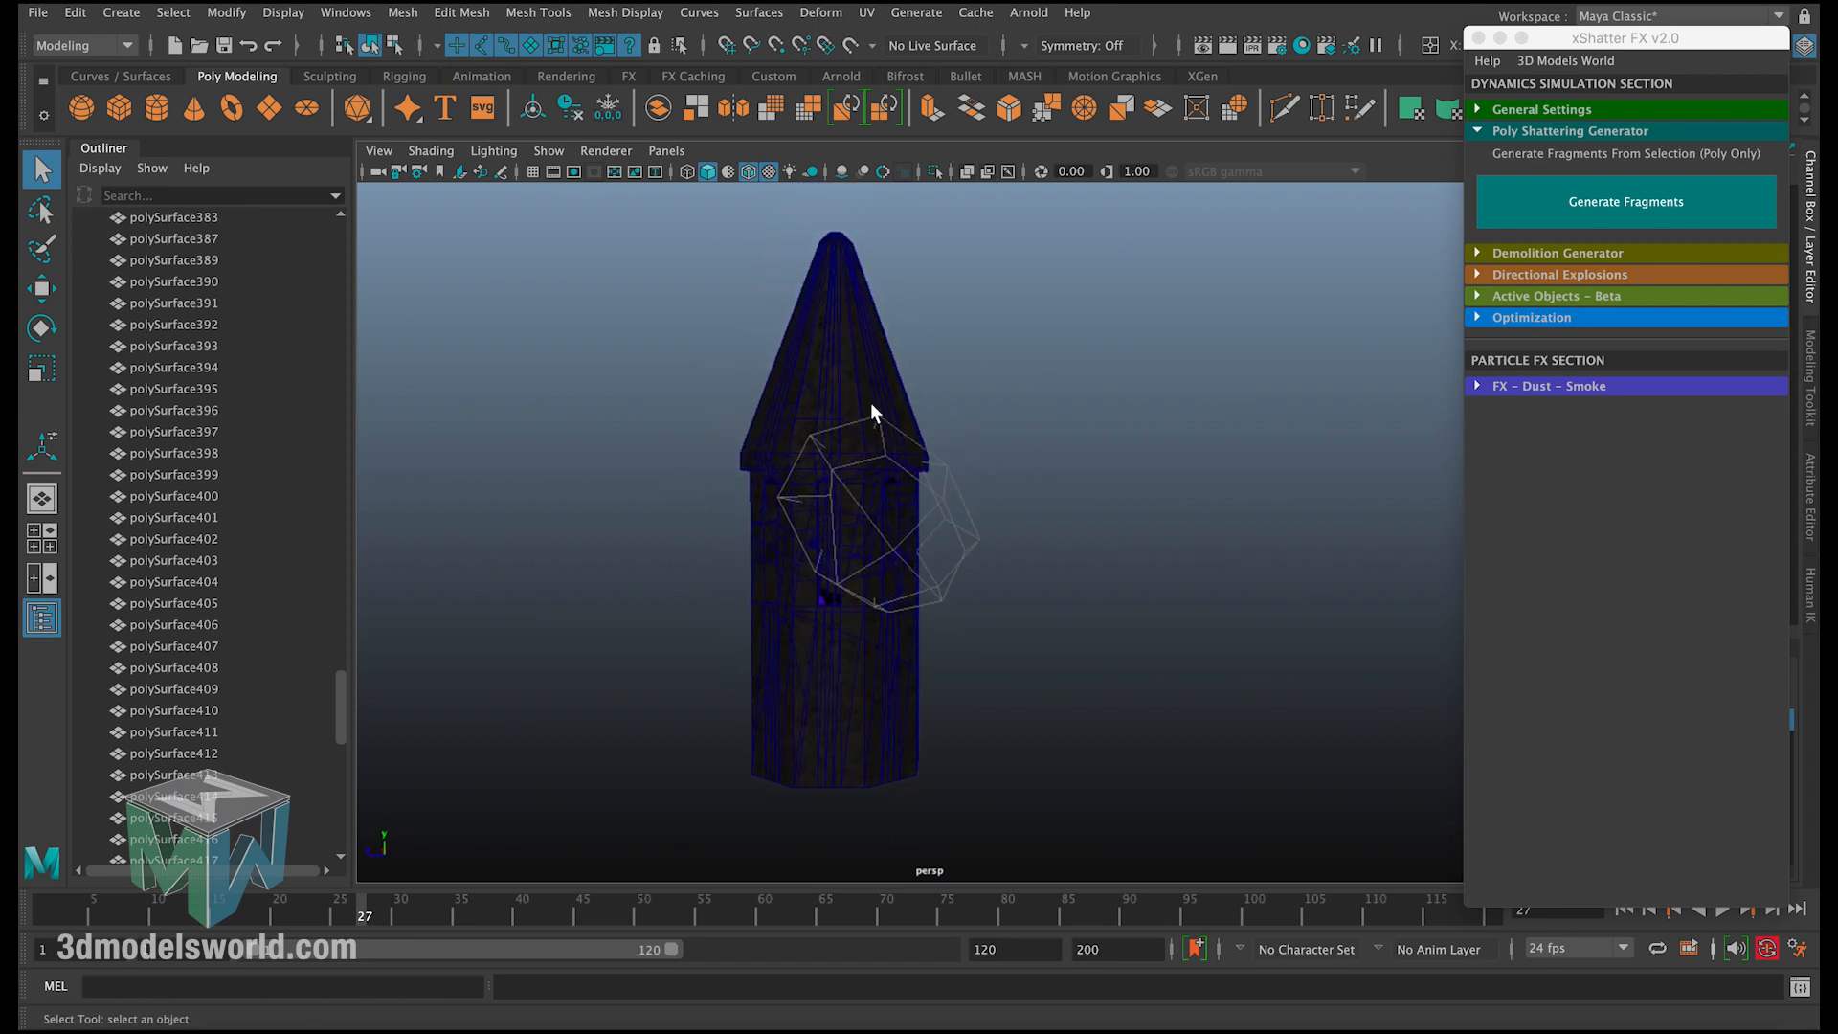
pyautogui.click(862, 411)
pyautogui.click(782, 460)
pyautogui.keyDown('alt'); pyautogui.moveTo(790, 472); pyautogui.dragTo(879, 508); pyautogui.keyUp('alt')
pyautogui.moveTo(959, 532)
pyautogui.mouseDown()
pyautogui.moveTo(1019, 566)
pyautogui.moveTo(1024, 552)
pyautogui.moveTo(986, 546)
pyautogui.mouseUp()
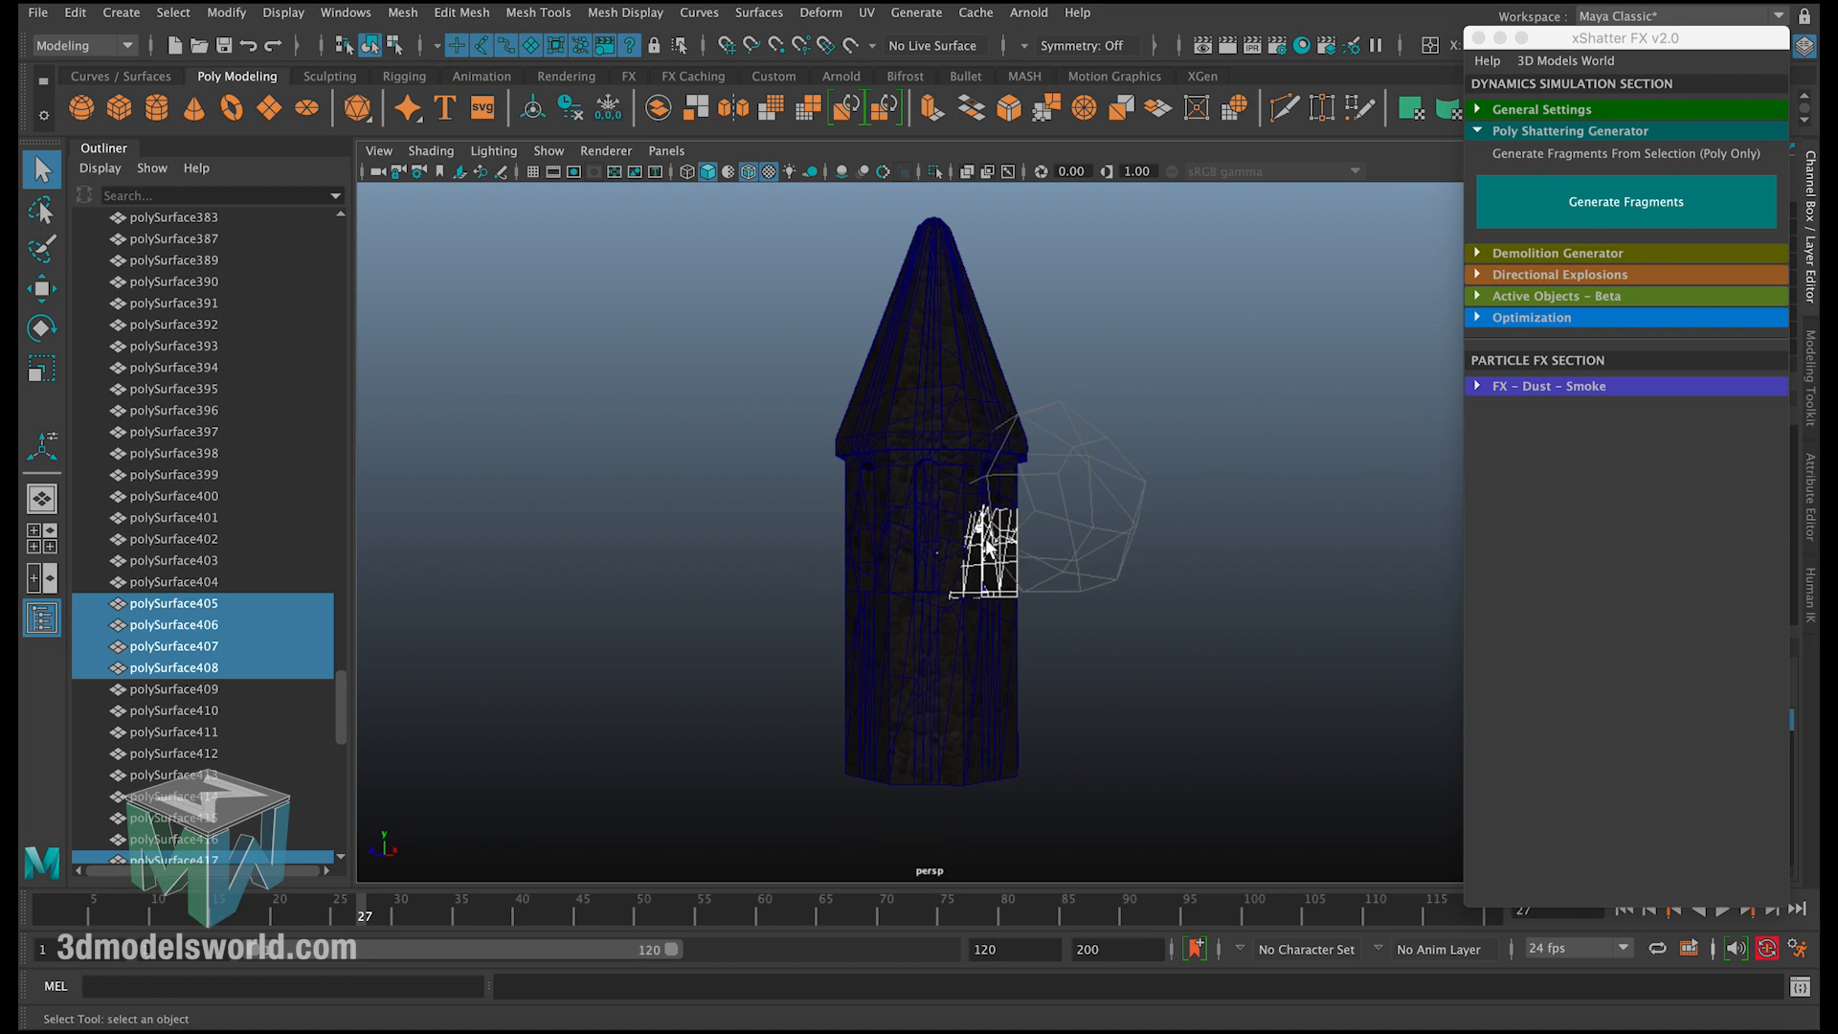
pyautogui.keyDown('alt'); pyautogui.moveTo(859, 529); pyautogui.dragTo(1151, 601); pyautogui.keyUp('alt')
pyautogui.click(1156, 567)
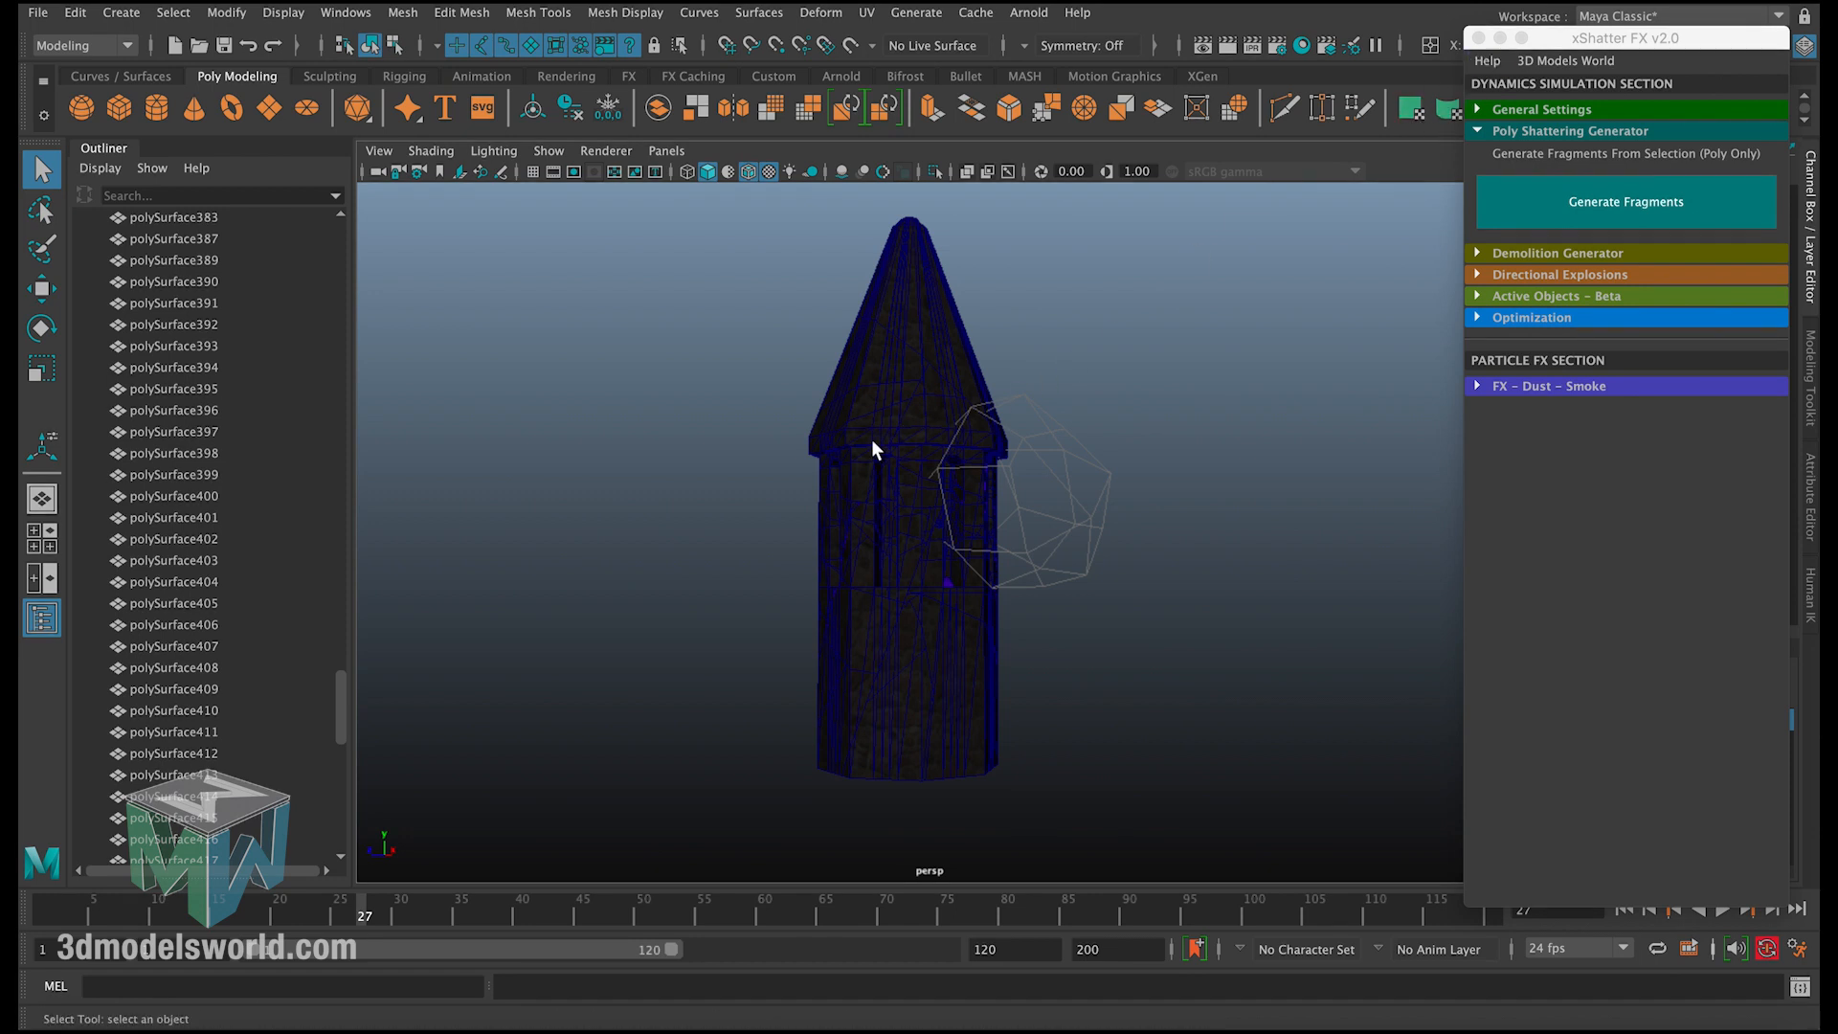
# Step: Select the band of fragments around the upper wall where the rock hits, including those on the far side
pyautogui.scroll(3, 891, 474)
pyautogui.moveTo(917, 509); pyautogui.dragTo(846, 551)
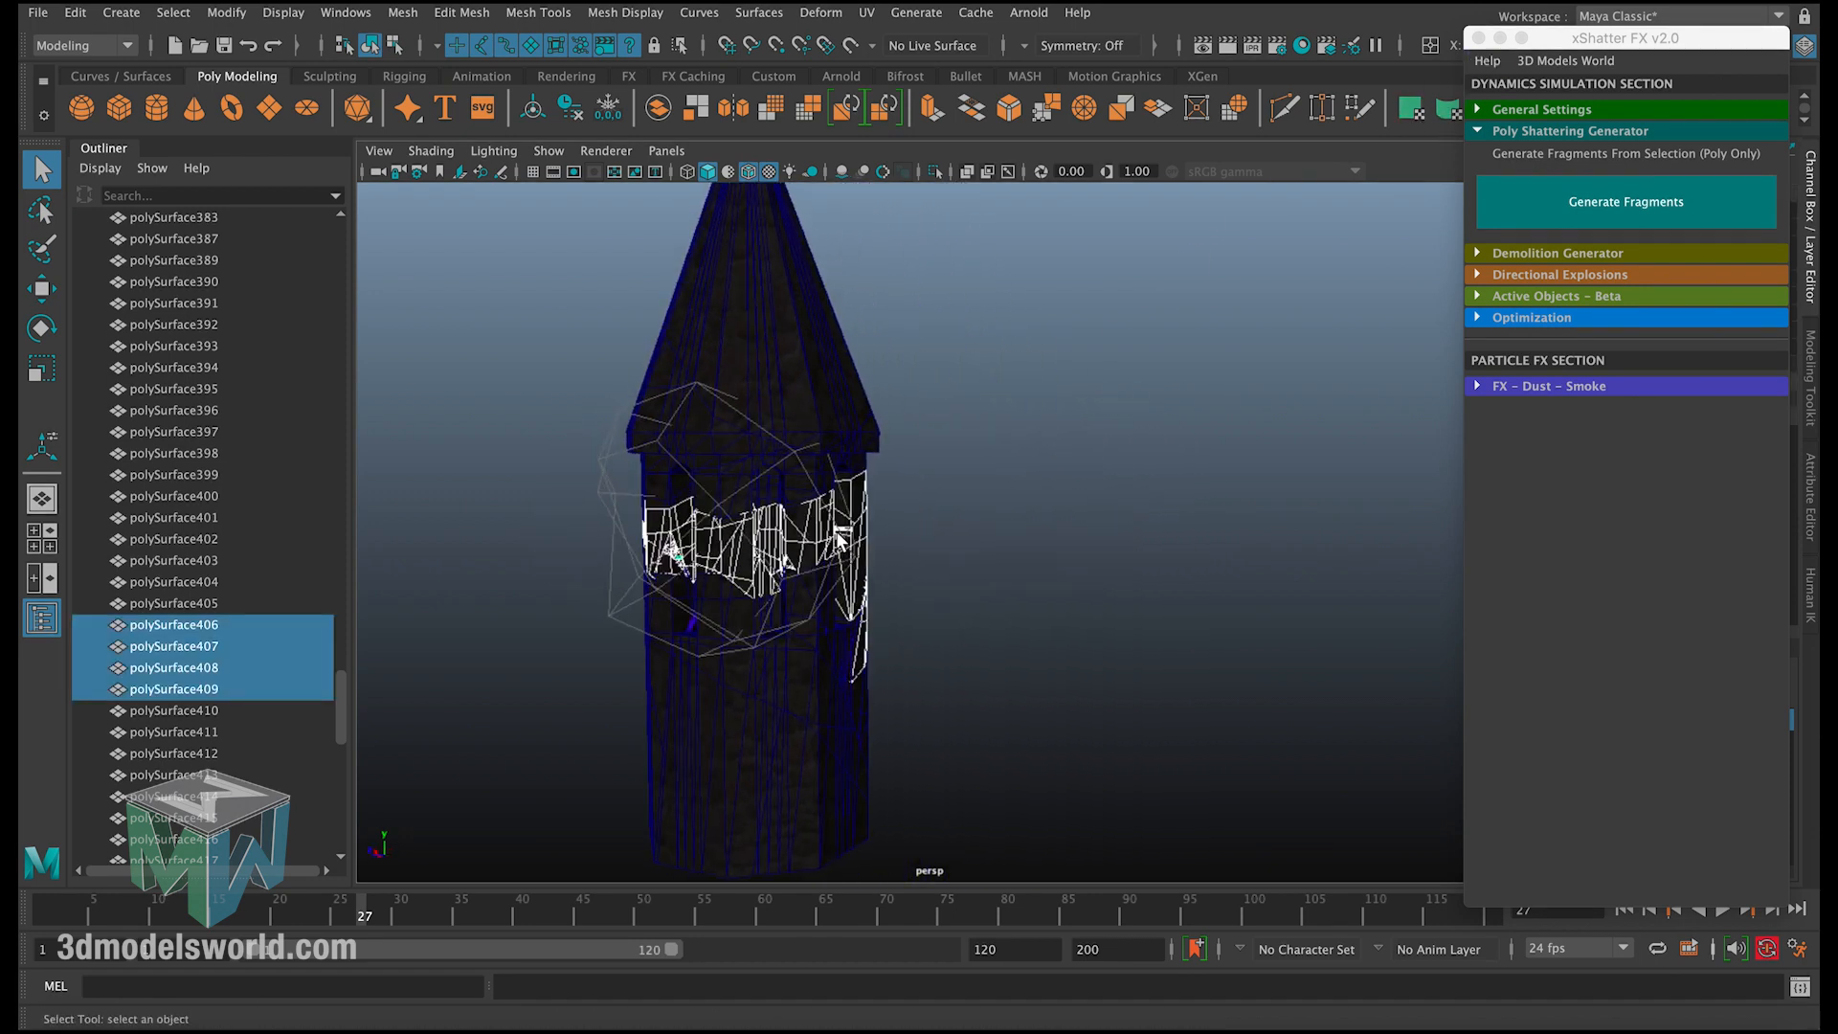
pyautogui.scroll(-4, 697, 490)
pyautogui.keyDown('alt'); pyautogui.moveTo(697, 490); pyautogui.dragTo(936, 529); pyautogui.keyUp('alt')
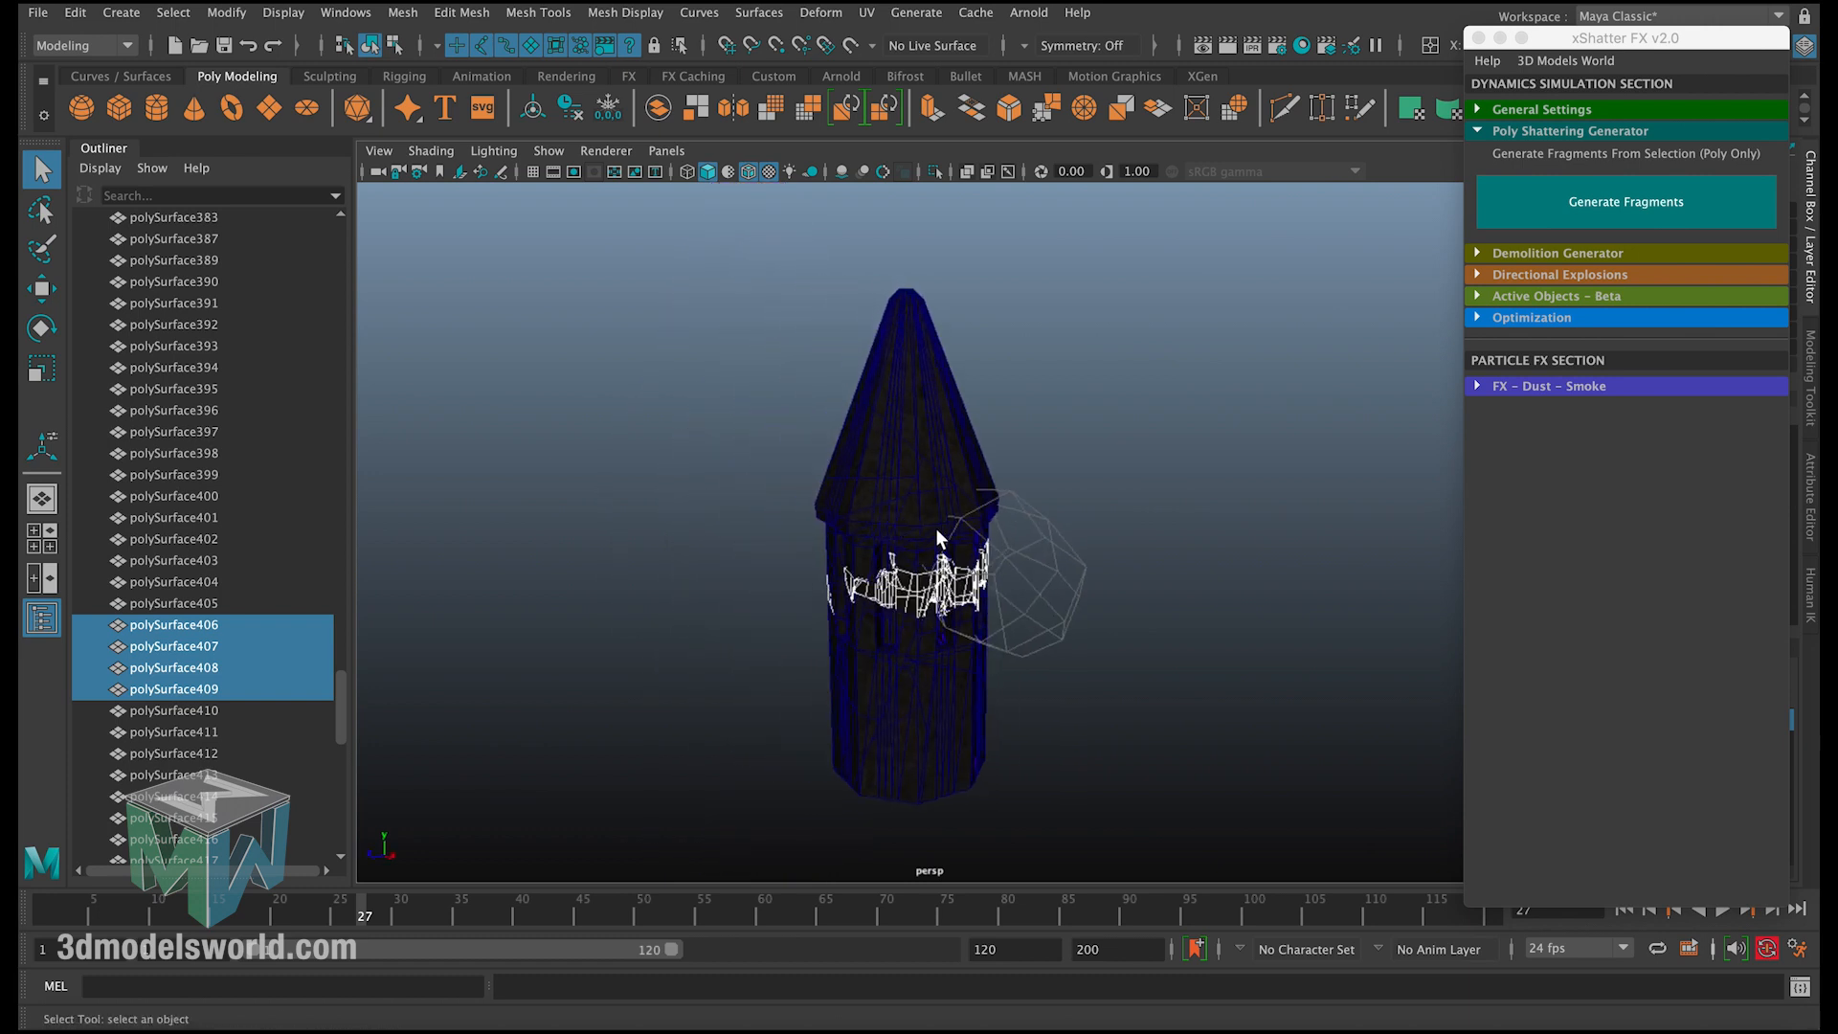
pyautogui.keyDown('alt'); pyautogui.moveTo(978, 467); pyautogui.dragTo(923, 348, button='middle'); pyautogui.keyUp('alt')
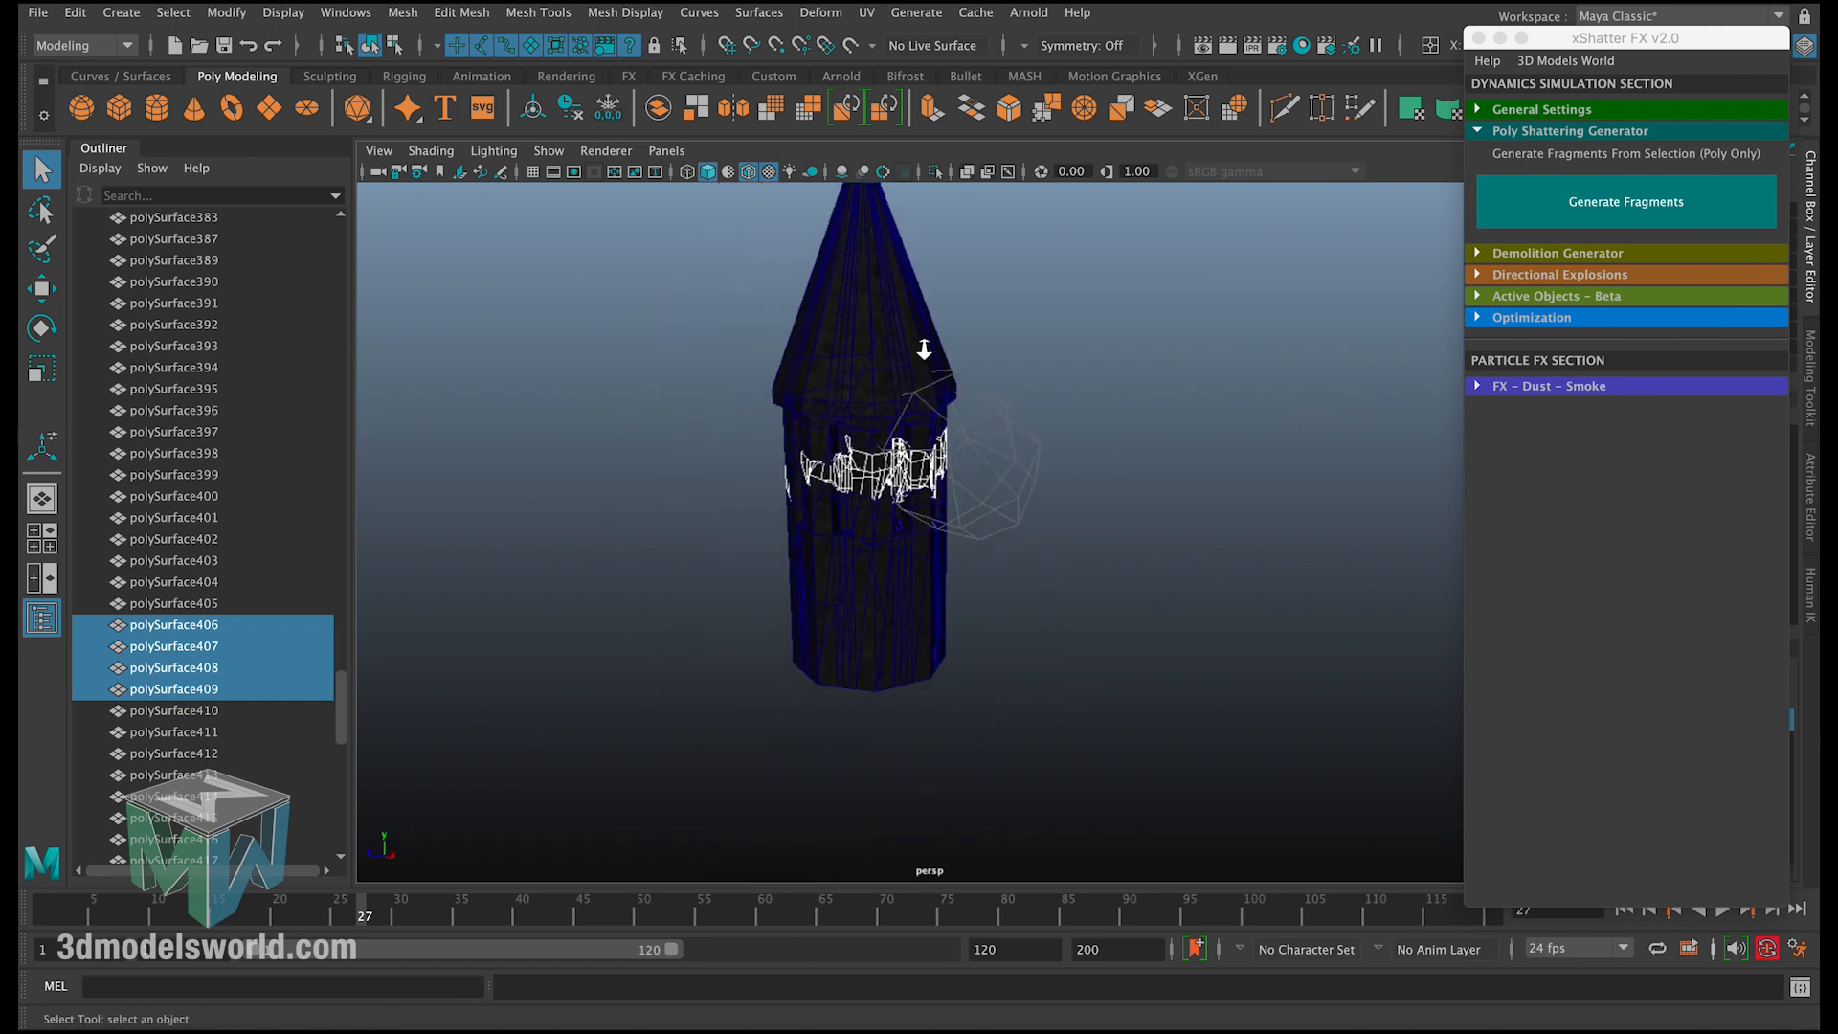
pyautogui.keyDown('alt'); pyautogui.moveTo(923, 349); pyautogui.dragTo(1047, 505, button='right'); pyautogui.keyUp('alt')
pyautogui.keyDown('alt'); pyautogui.moveTo(1047, 506); pyautogui.dragTo(969, 421); pyautogui.keyUp('alt')
pyautogui.keyDown('shift'); pyautogui.moveTo(848, 376); pyautogui.dragTo(891, 533); pyautogui.keyUp('shift')
# Step: Refine the selection of impact-band fragments, removing unwanted pieces and adding missed ones with the tower in wireframe display
pyautogui.keyDown('alt'); pyautogui.moveTo(1099, 613); pyautogui.dragTo(982, 565); pyautogui.keyUp('alt')
pyautogui.keyDown('alt'); pyautogui.moveTo(1095, 484); pyautogui.dragTo(809, 512, button='middle'); pyautogui.keyUp('alt')
pyautogui.keyDown('alt'); pyautogui.moveTo(838, 455); pyautogui.dragTo(939, 406); pyautogui.keyUp('alt')
pyautogui.moveTo(819, 476); pyautogui.dragTo(782, 574)
pyautogui.keyDown('ctrl'); pyautogui.moveTo(869, 623); pyautogui.dragTo(734, 450); pyautogui.keyUp('ctrl')
pyautogui.press('4')
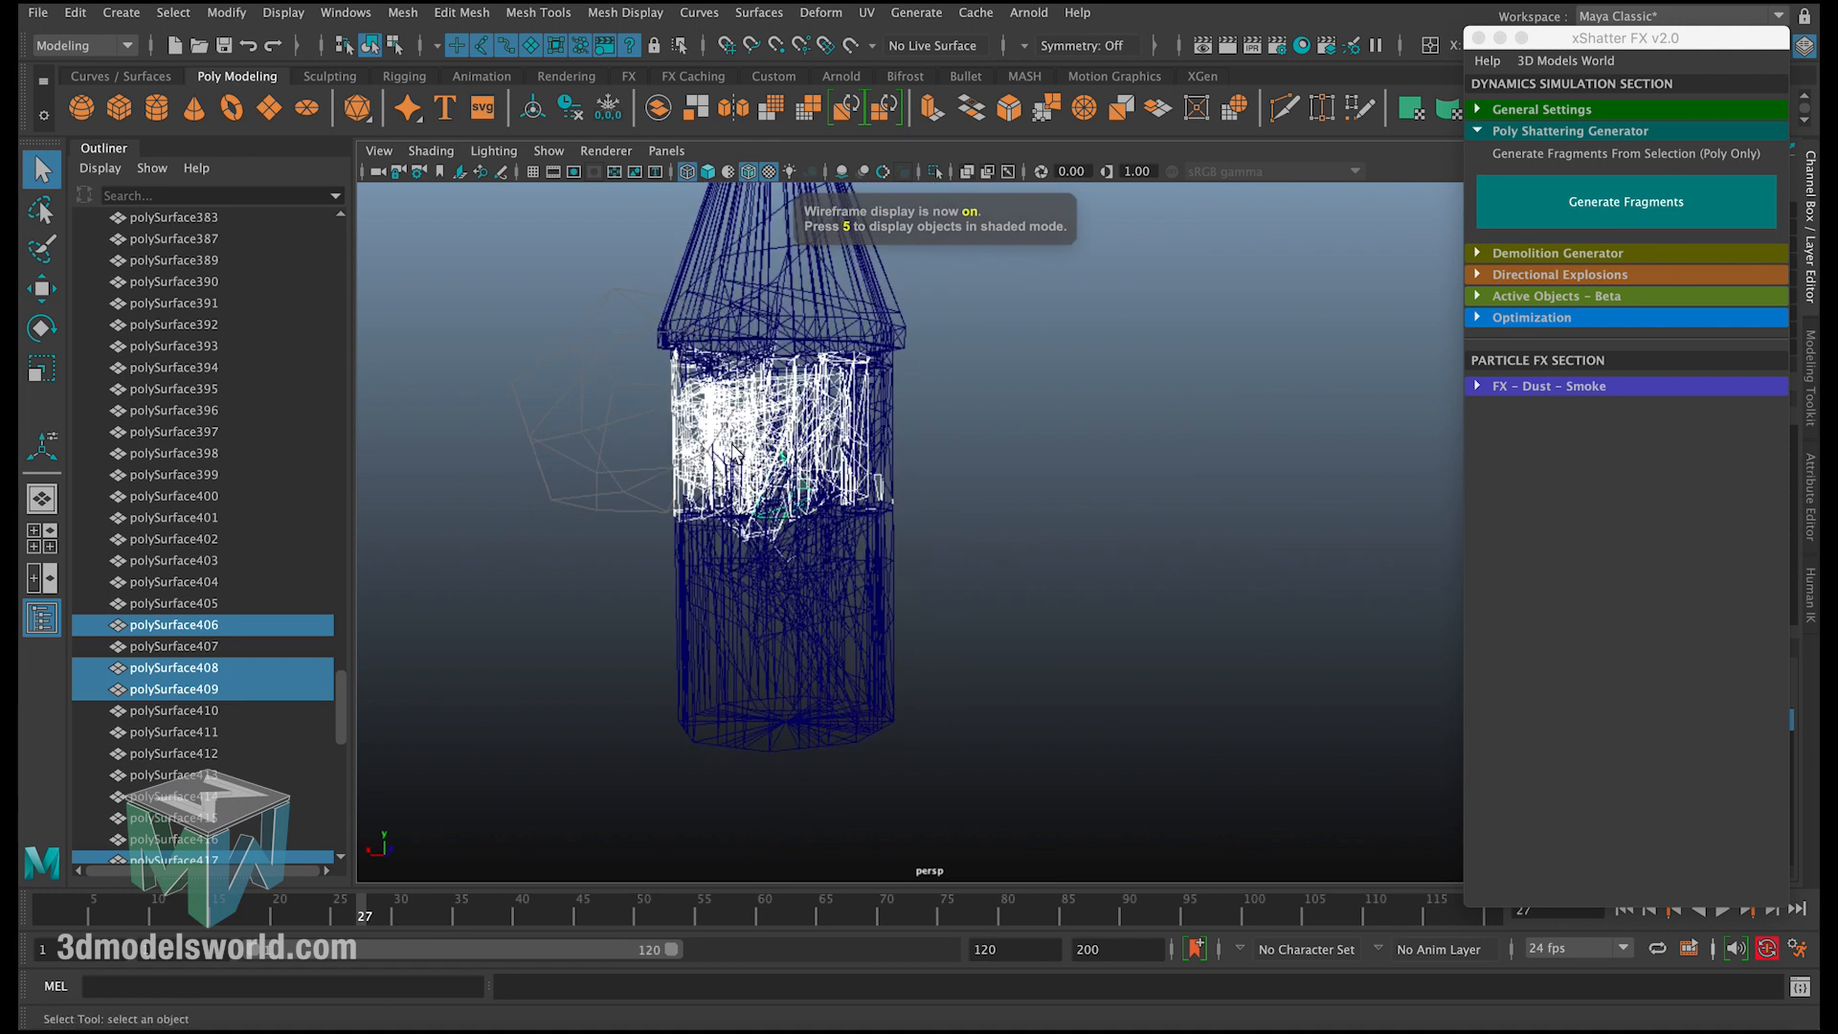
pyautogui.keyDown('shift'); pyautogui.click(821, 469); pyautogui.keyUp('shift')
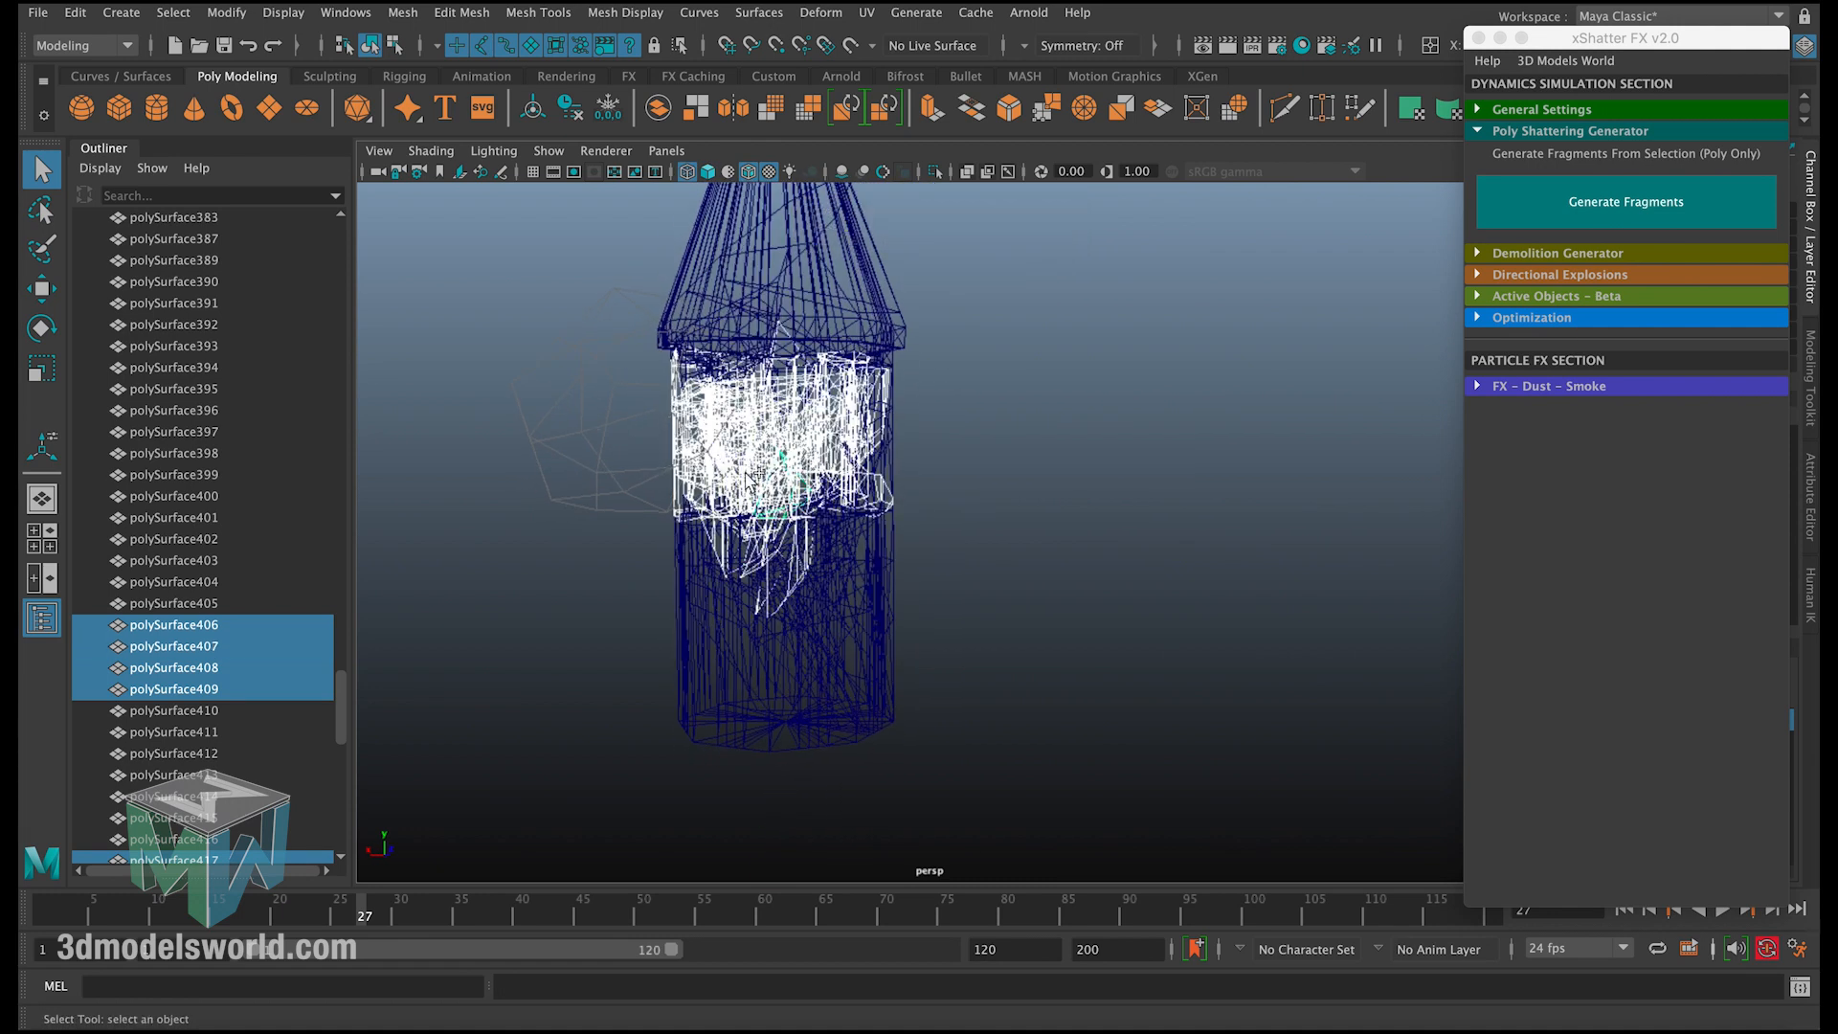
# Step: Return the viewport to shaded display and examine the selected impact-band fragments from all sides of the tower
pyautogui.moveTo(738, 657)
pyautogui.keyDown('alt'); pyautogui.mouseDown()
pyautogui.moveTo(1200, 619)
pyautogui.moveTo(1086, 615)
pyautogui.moveTo(1103, 612)
pyautogui.mouseUp(); pyautogui.keyUp('alt')
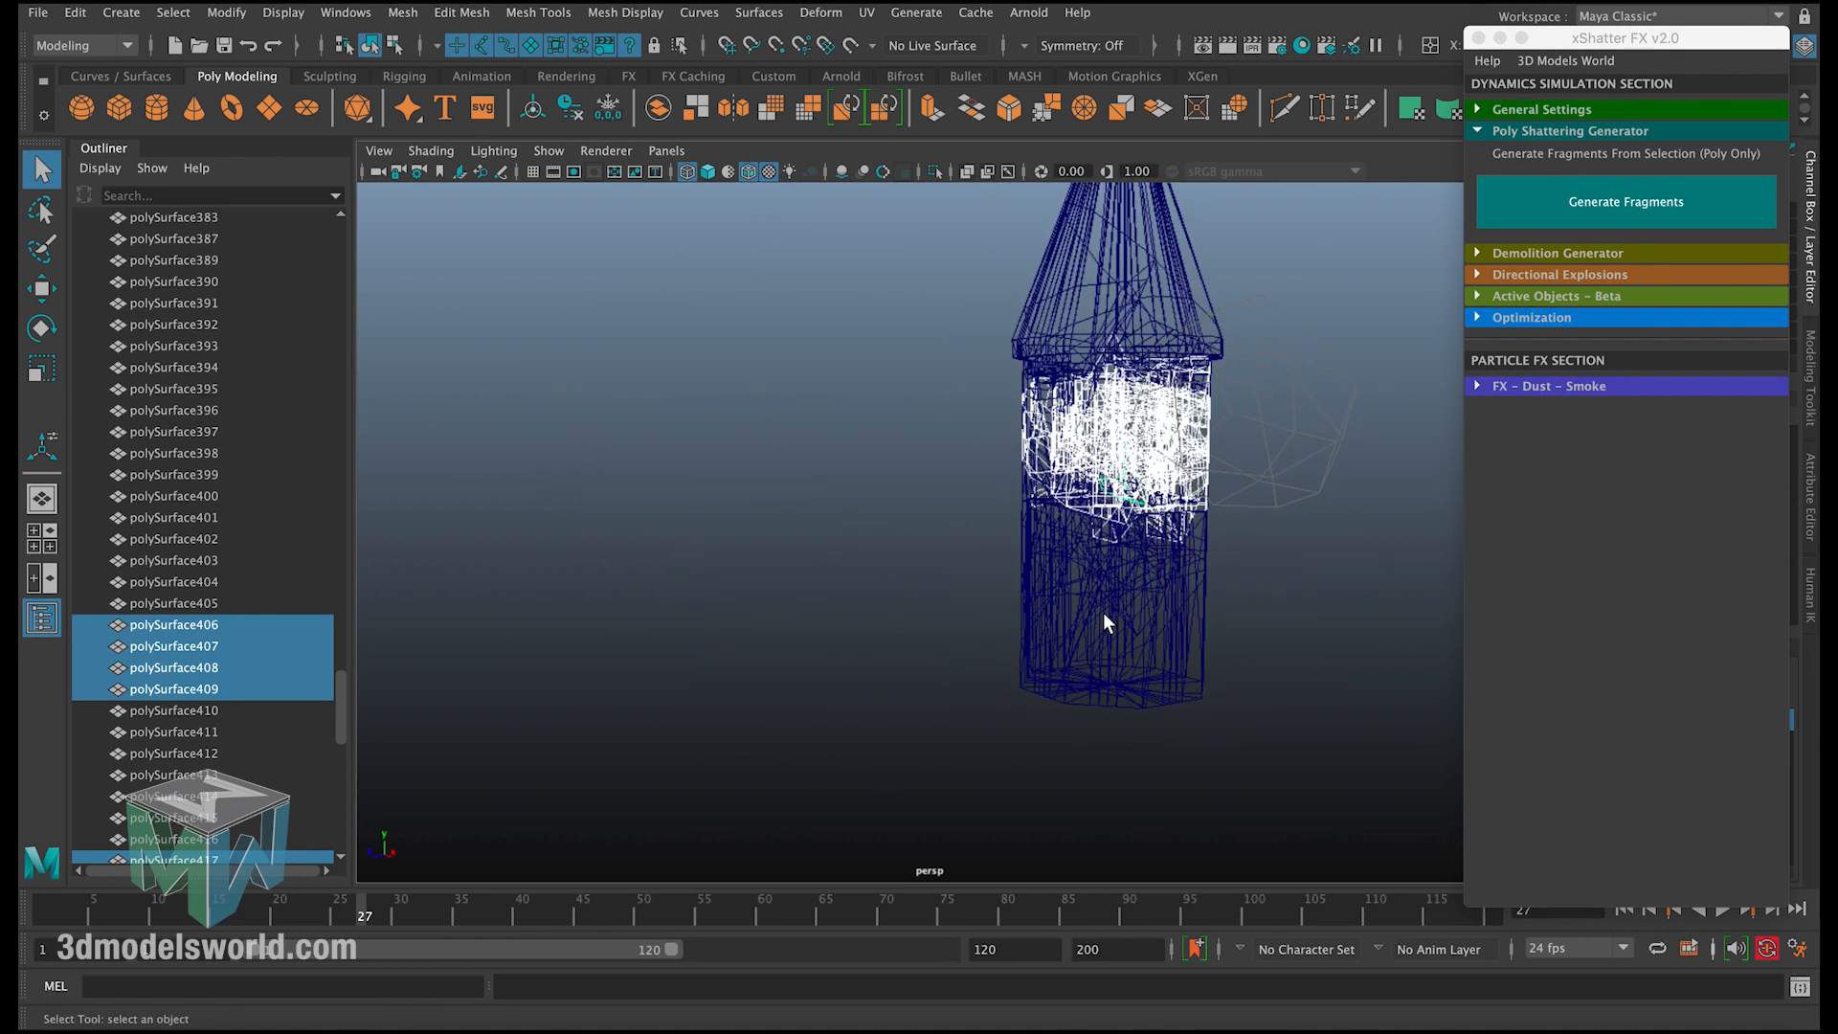
pyautogui.press('5')
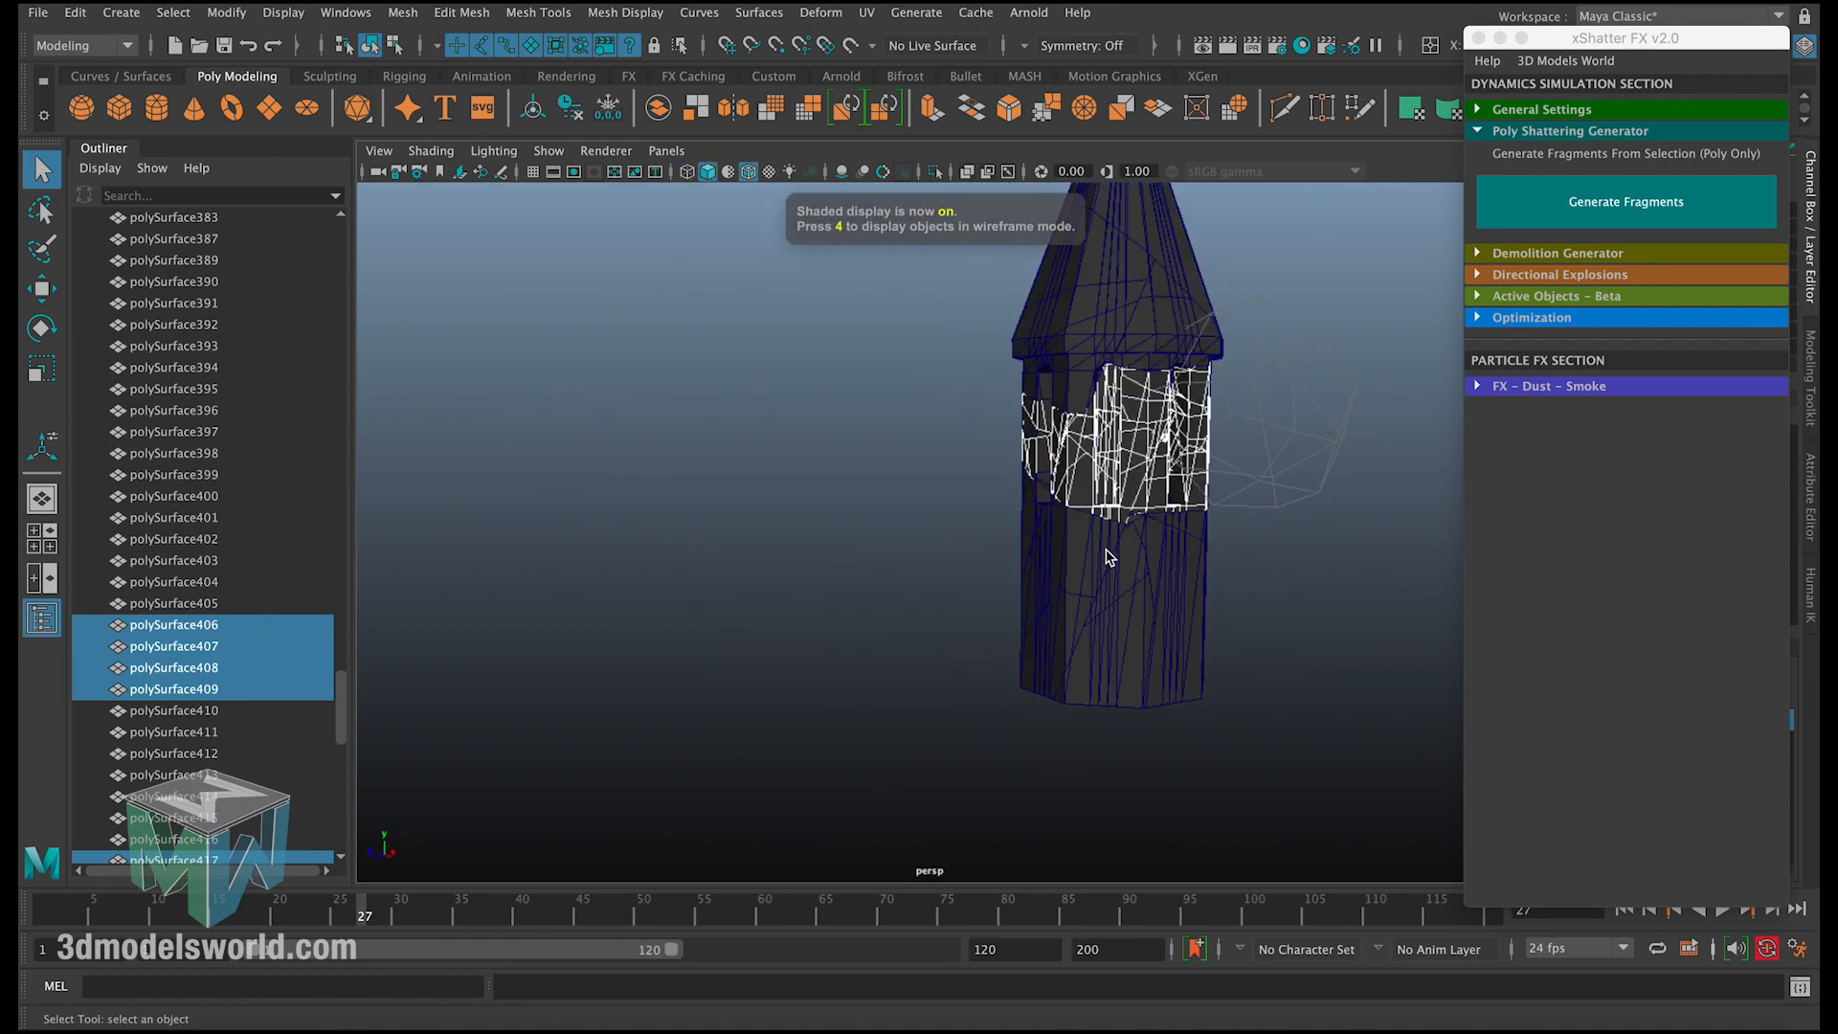
pyautogui.moveTo(1097, 503)
pyautogui.keyDown('alt'); pyautogui.mouseDown()
pyautogui.moveTo(743, 550)
pyautogui.moveTo(924, 552)
pyautogui.moveTo(730, 538)
pyautogui.mouseUp(); pyautogui.keyUp('alt')
pyautogui.scroll(3, 852, 536)
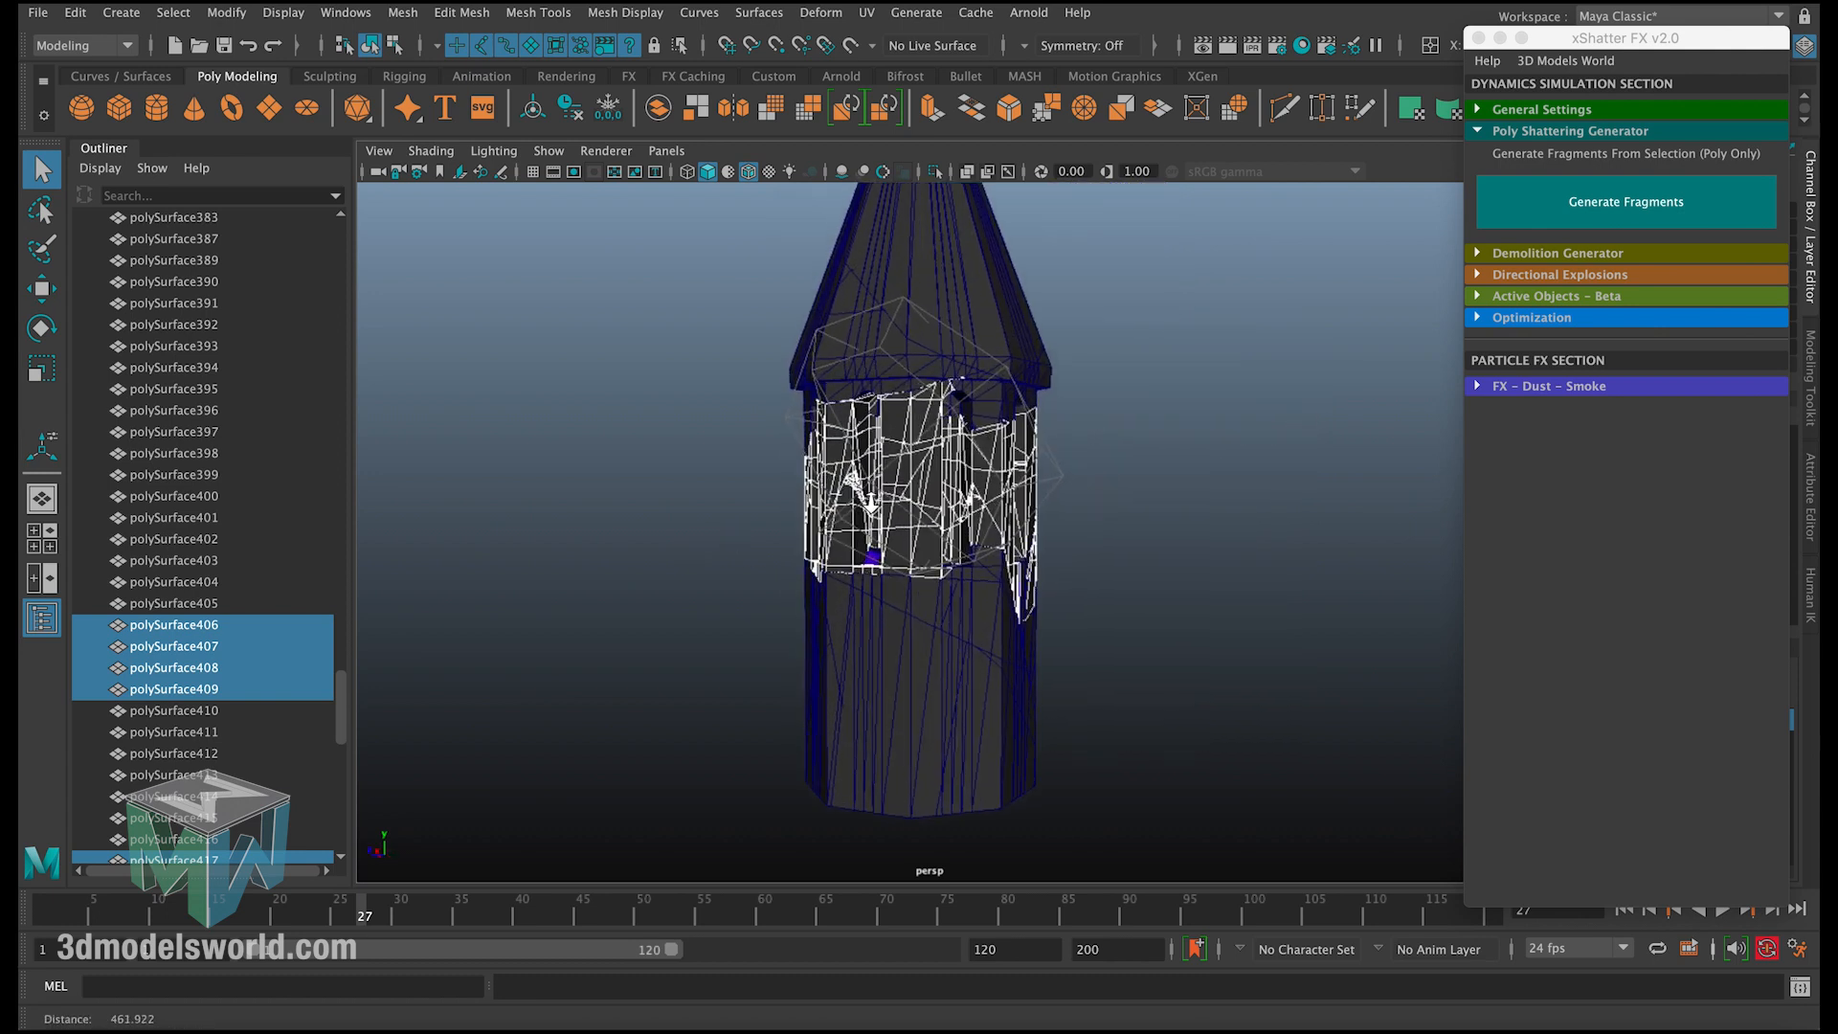
pyautogui.keyDown('alt'); pyautogui.moveTo(862, 536); pyautogui.dragTo(939, 531); pyautogui.keyUp('alt')
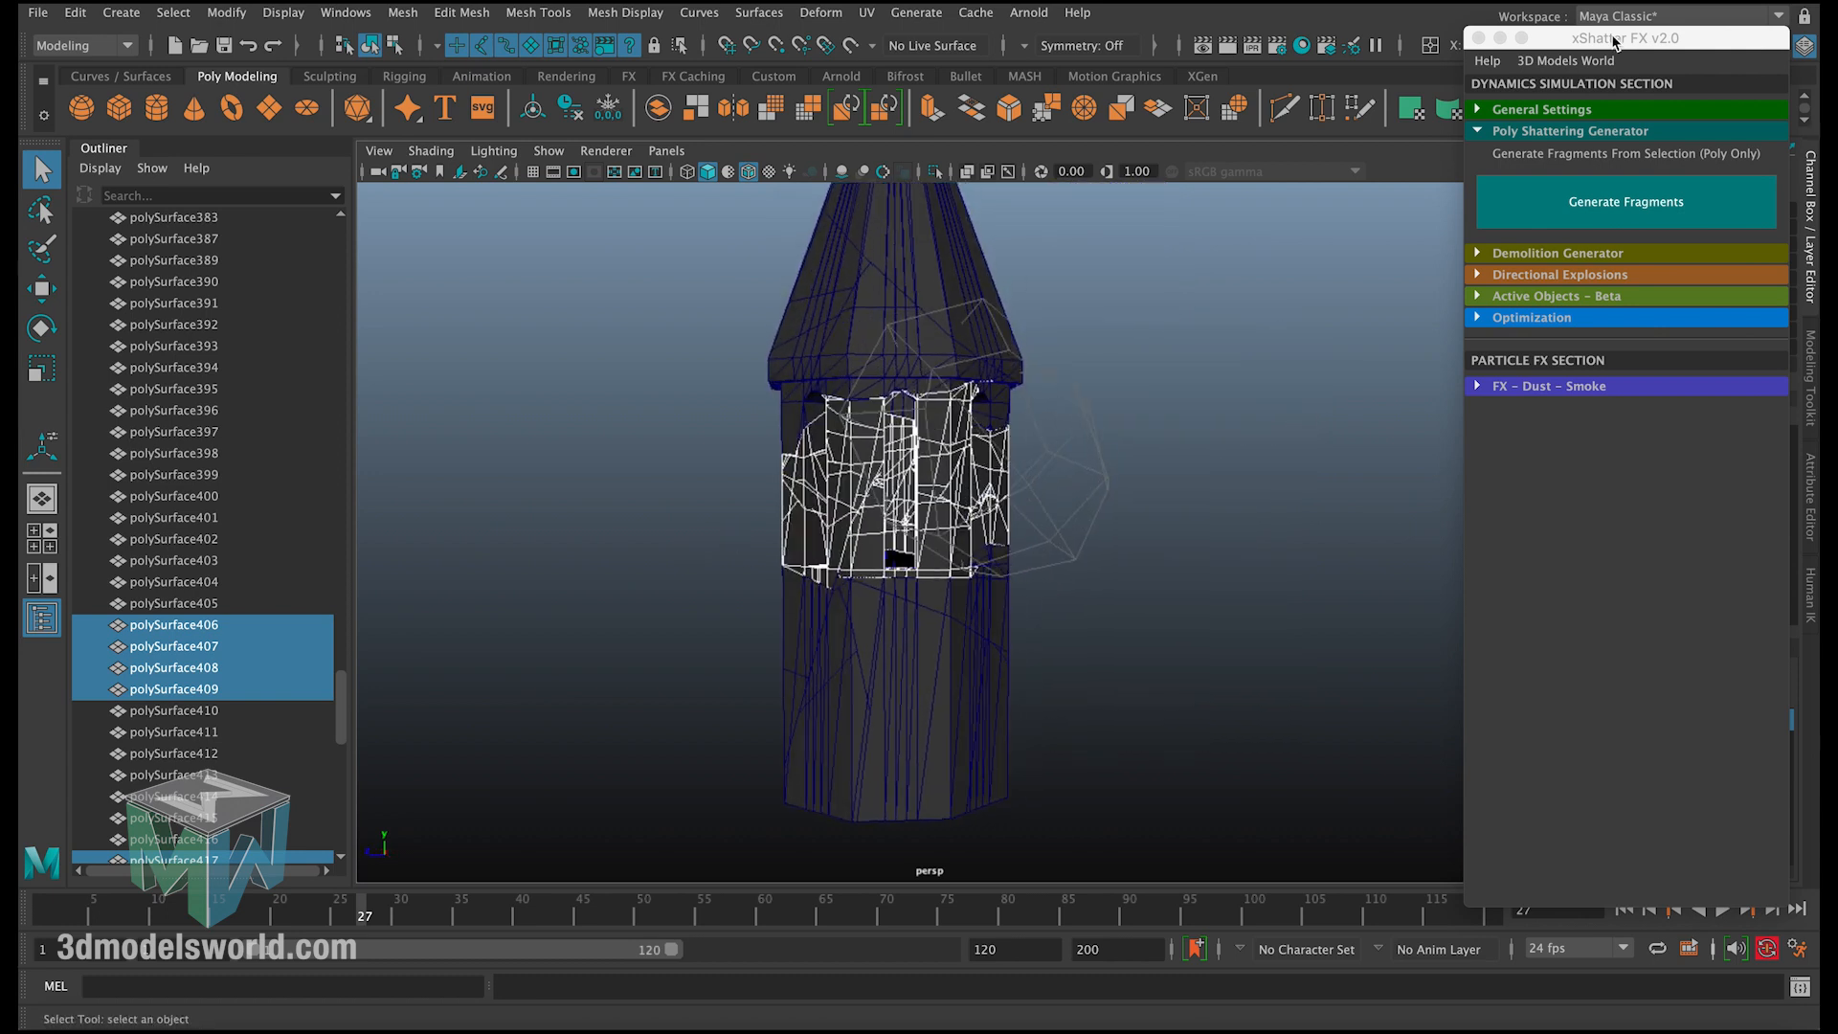
# Step: Convert the selected impact-band fragments to dynamics for a Directional Explosion in xShatter FX
pyautogui.click(1514, 128)
pyautogui.click(1514, 175)
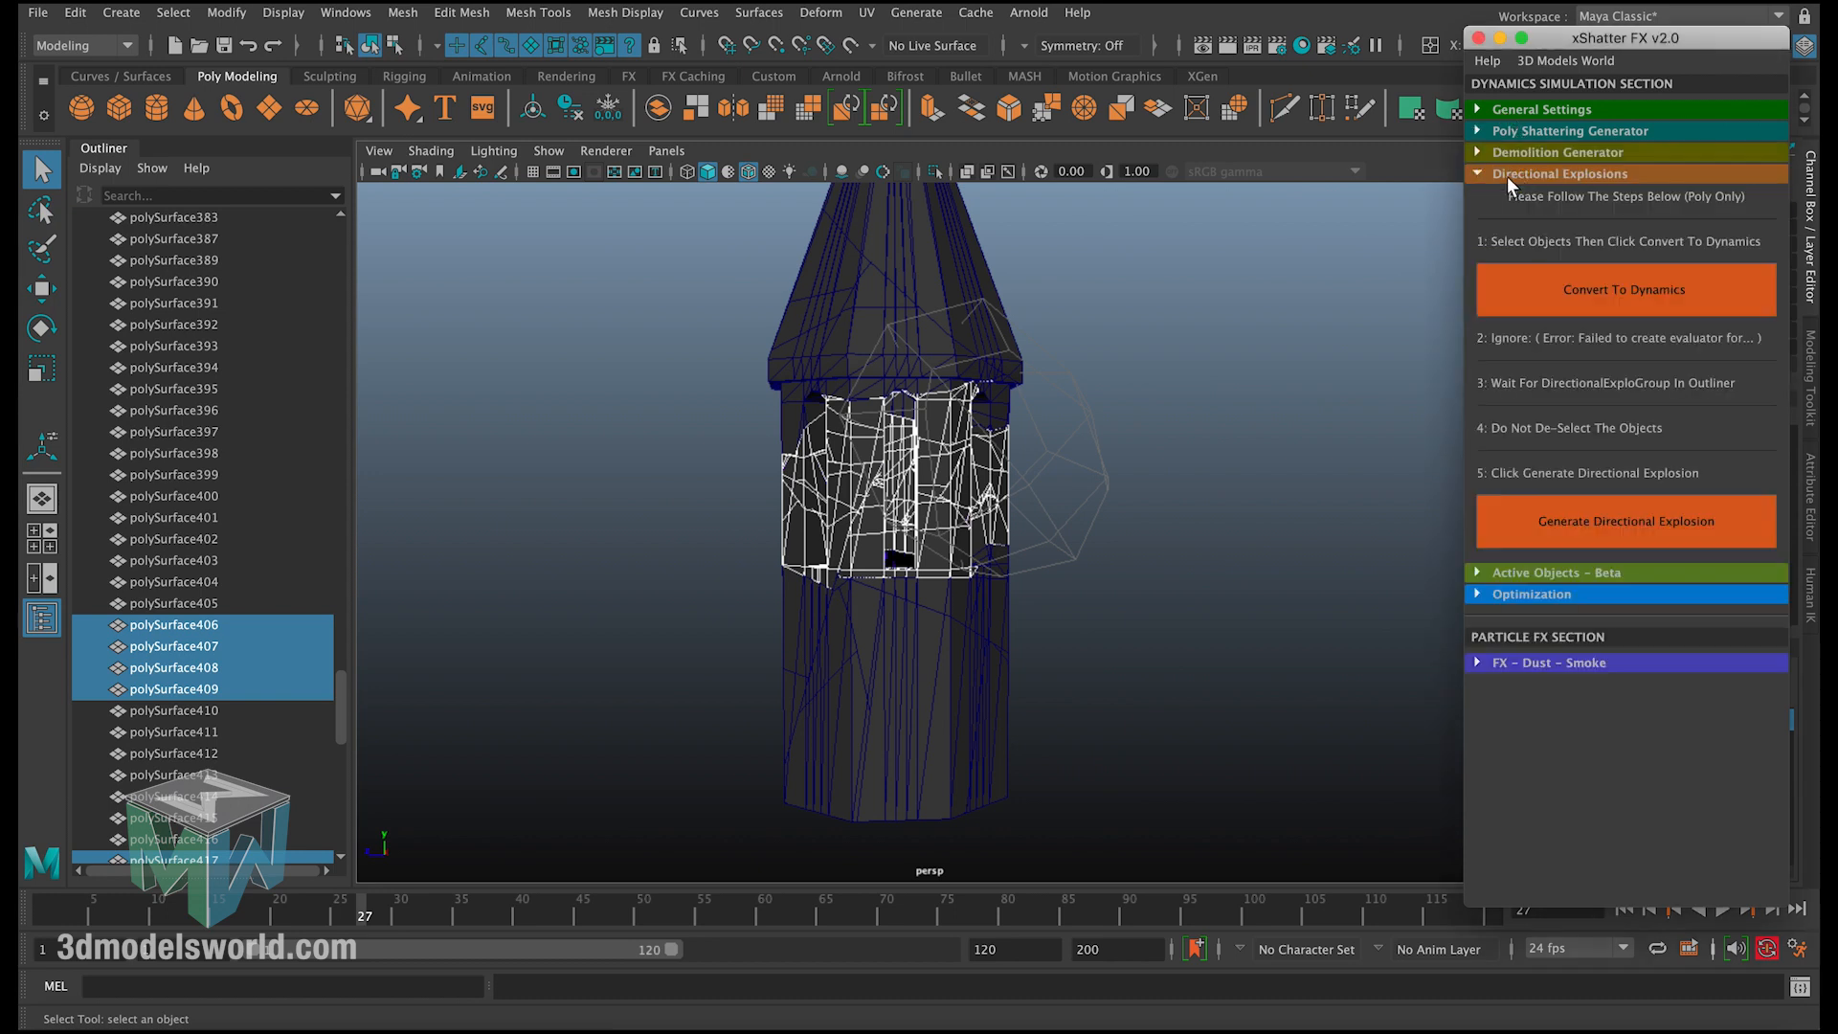
pyautogui.keyDown('alt'); pyautogui.moveTo(1245, 395); pyautogui.dragTo(1085, 445); pyautogui.keyUp('alt')
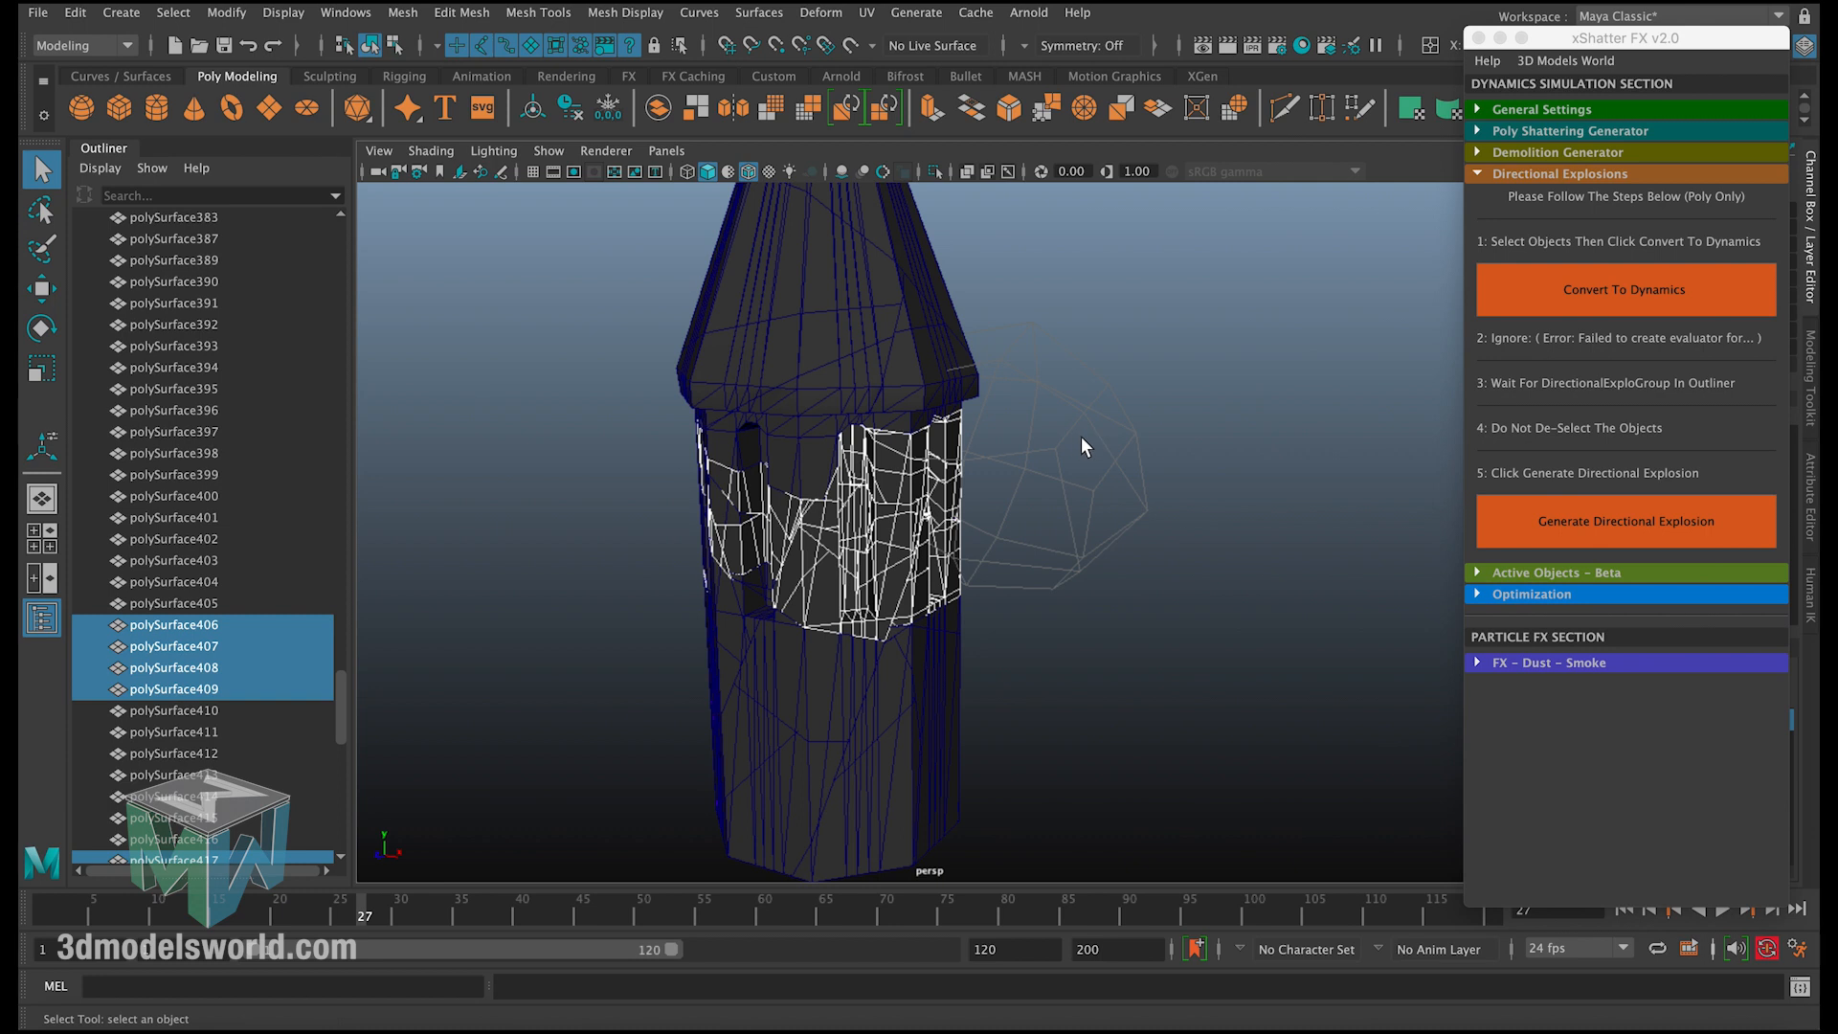
pyautogui.click(1604, 310)
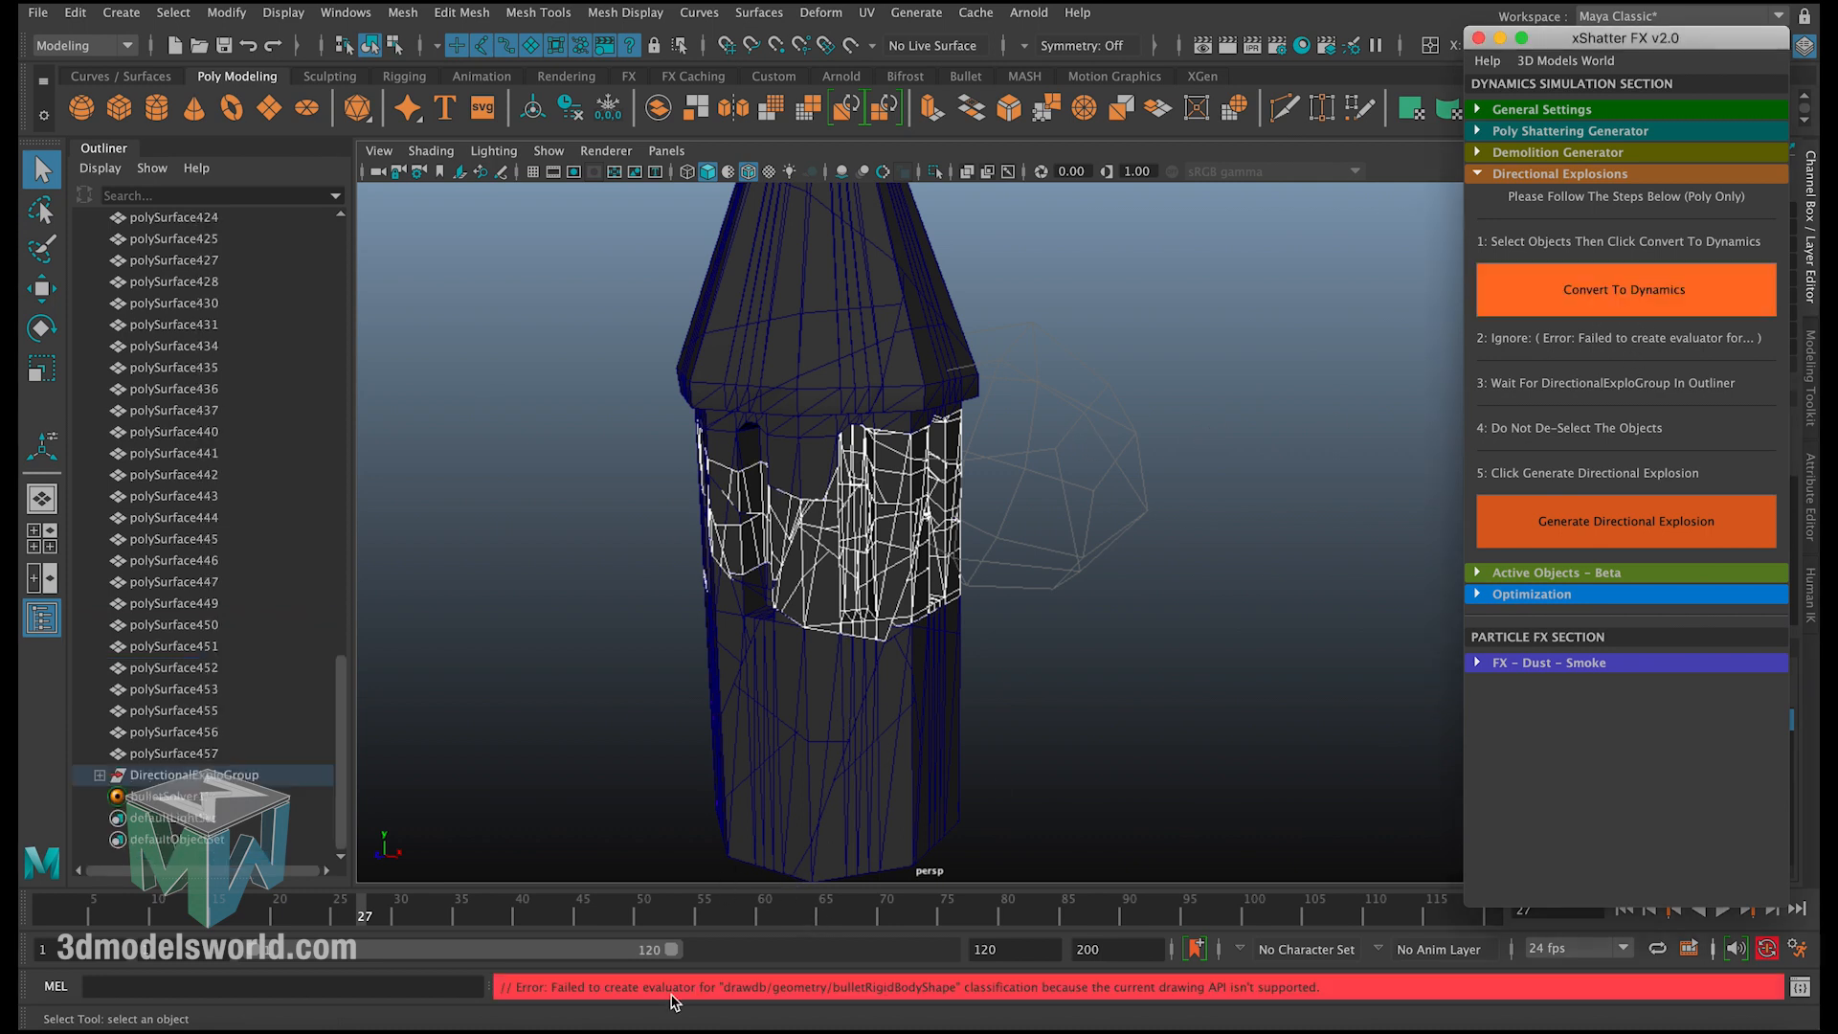
# Step: Generate the directional explosion and group the remaining tower pieces from polySurface9 through polySurface457
pyautogui.click(1577, 519)
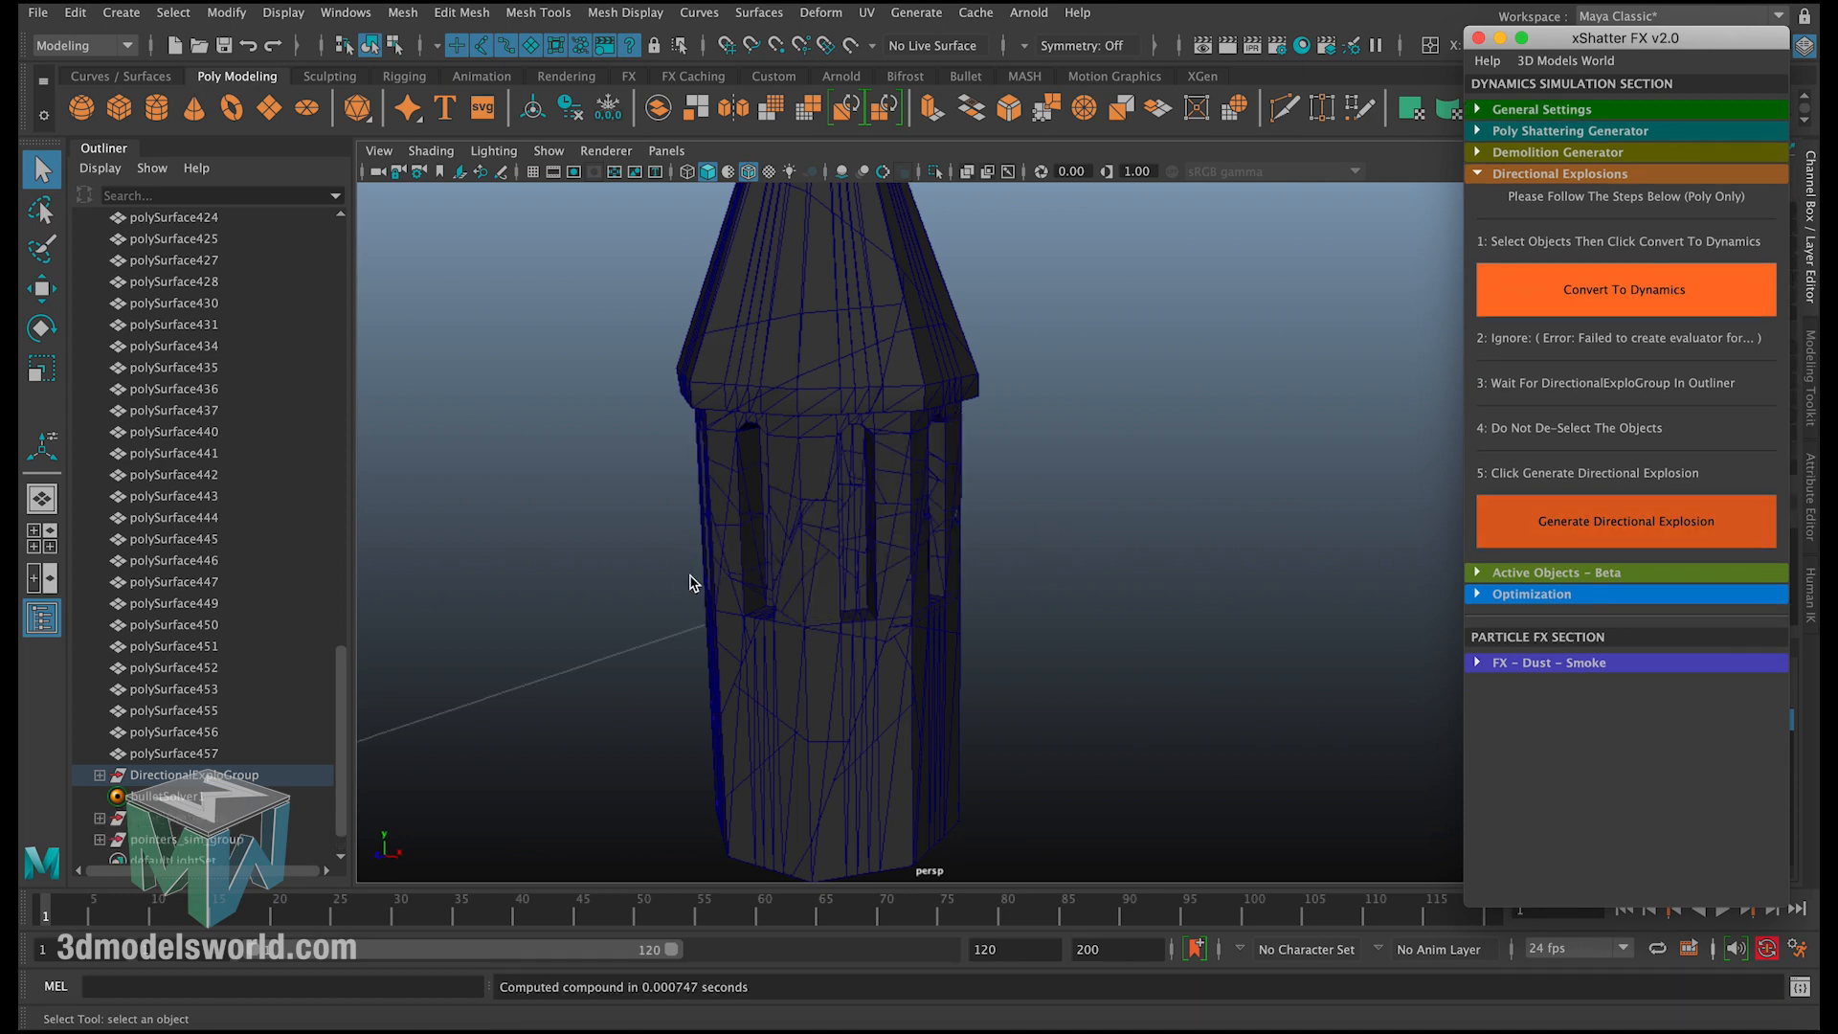
pyautogui.scroll(15, 263, 637)
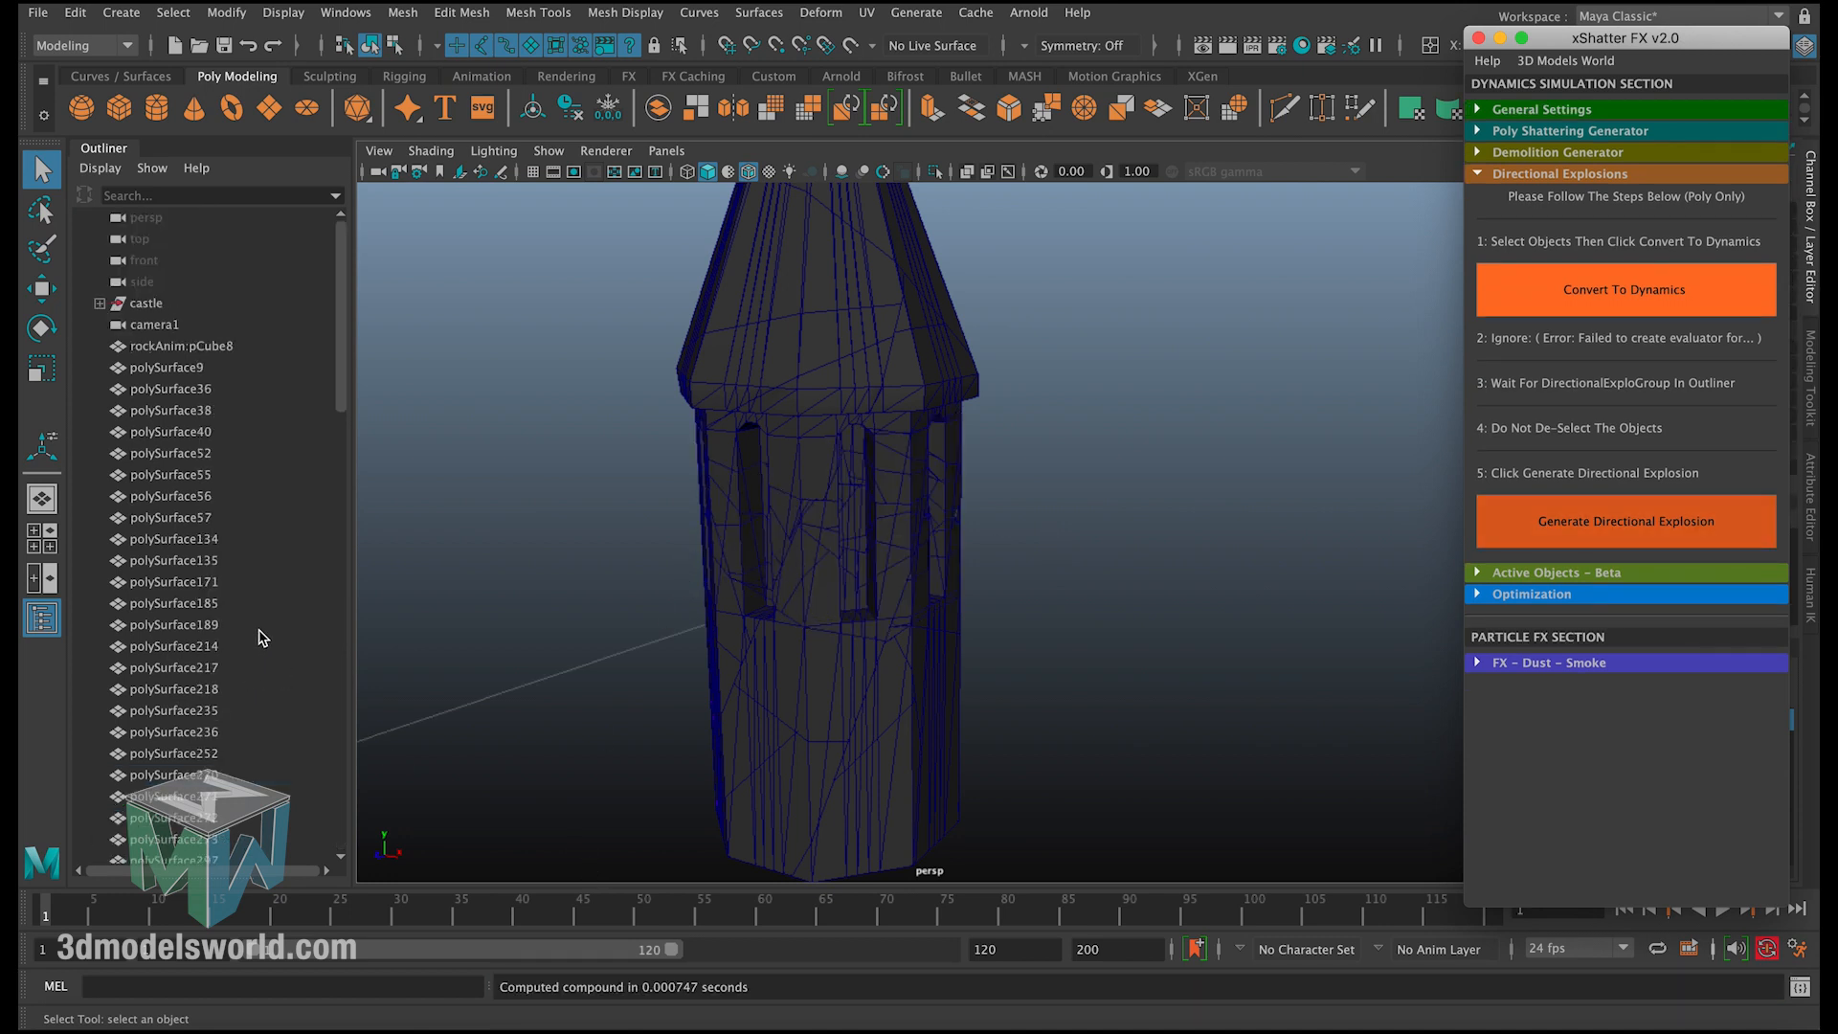
pyautogui.click(190, 369)
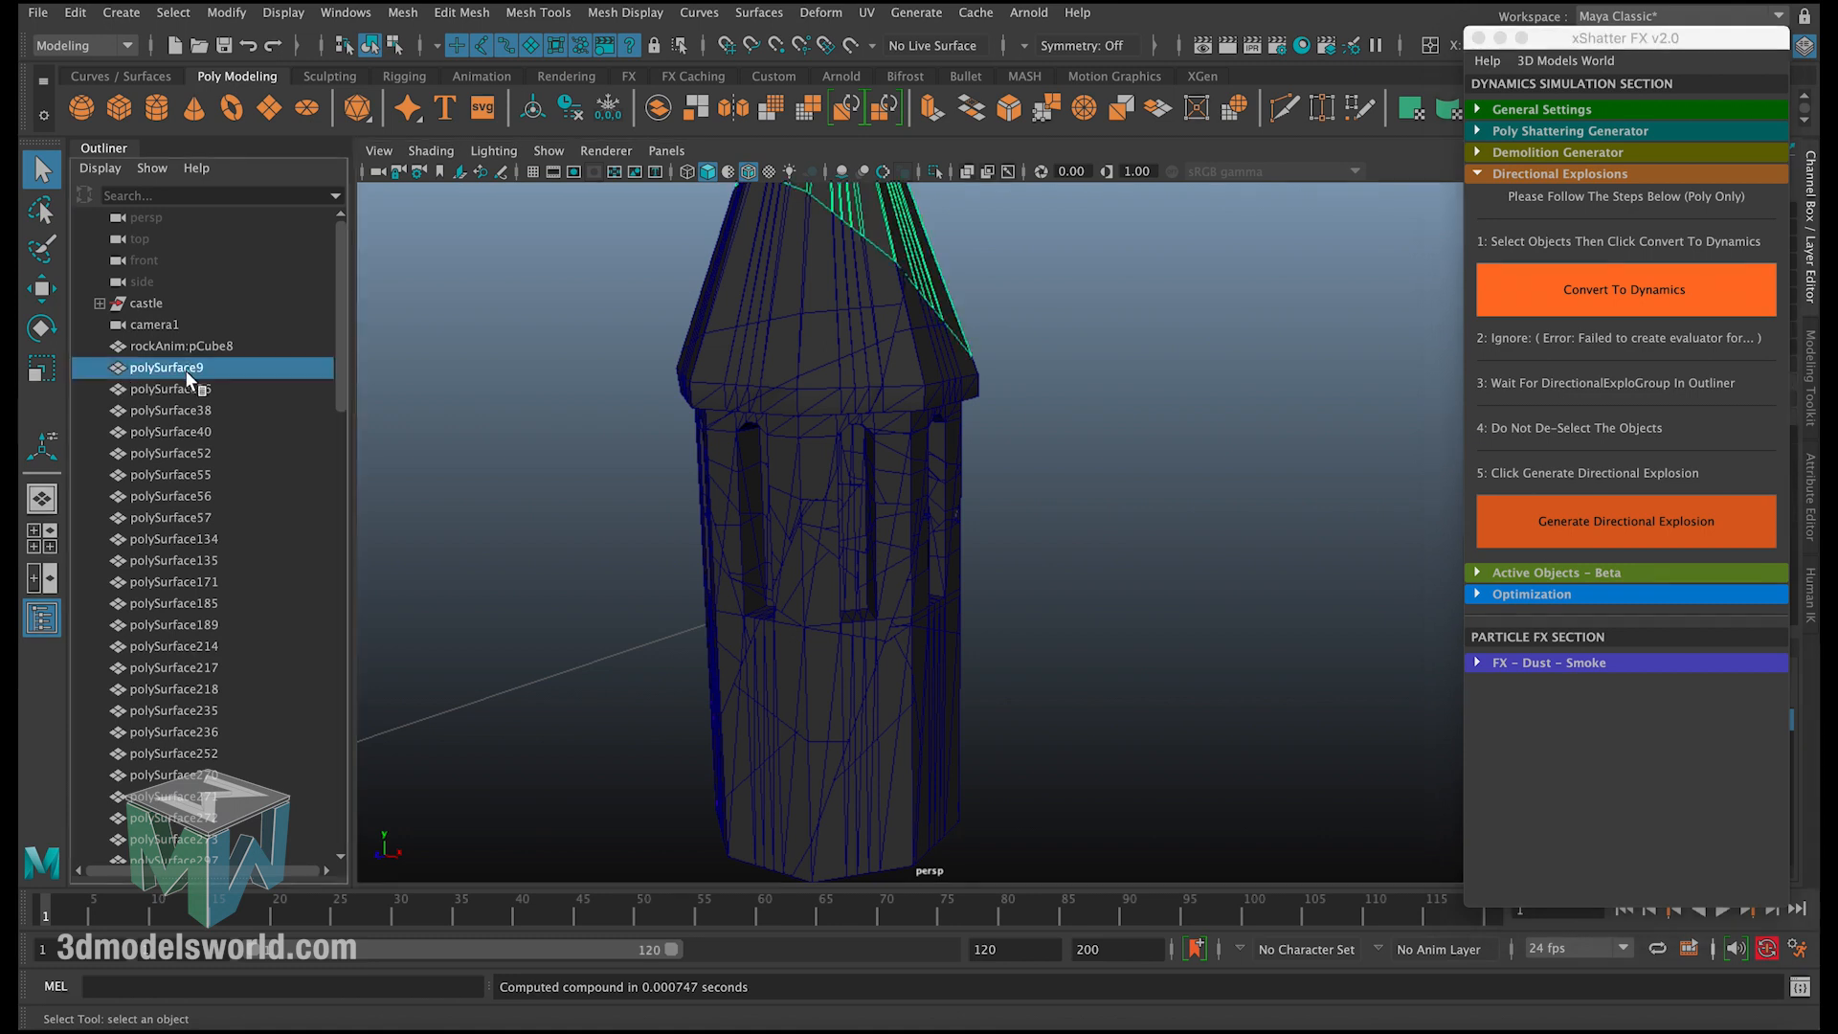
pyautogui.scroll(-15, 207, 454)
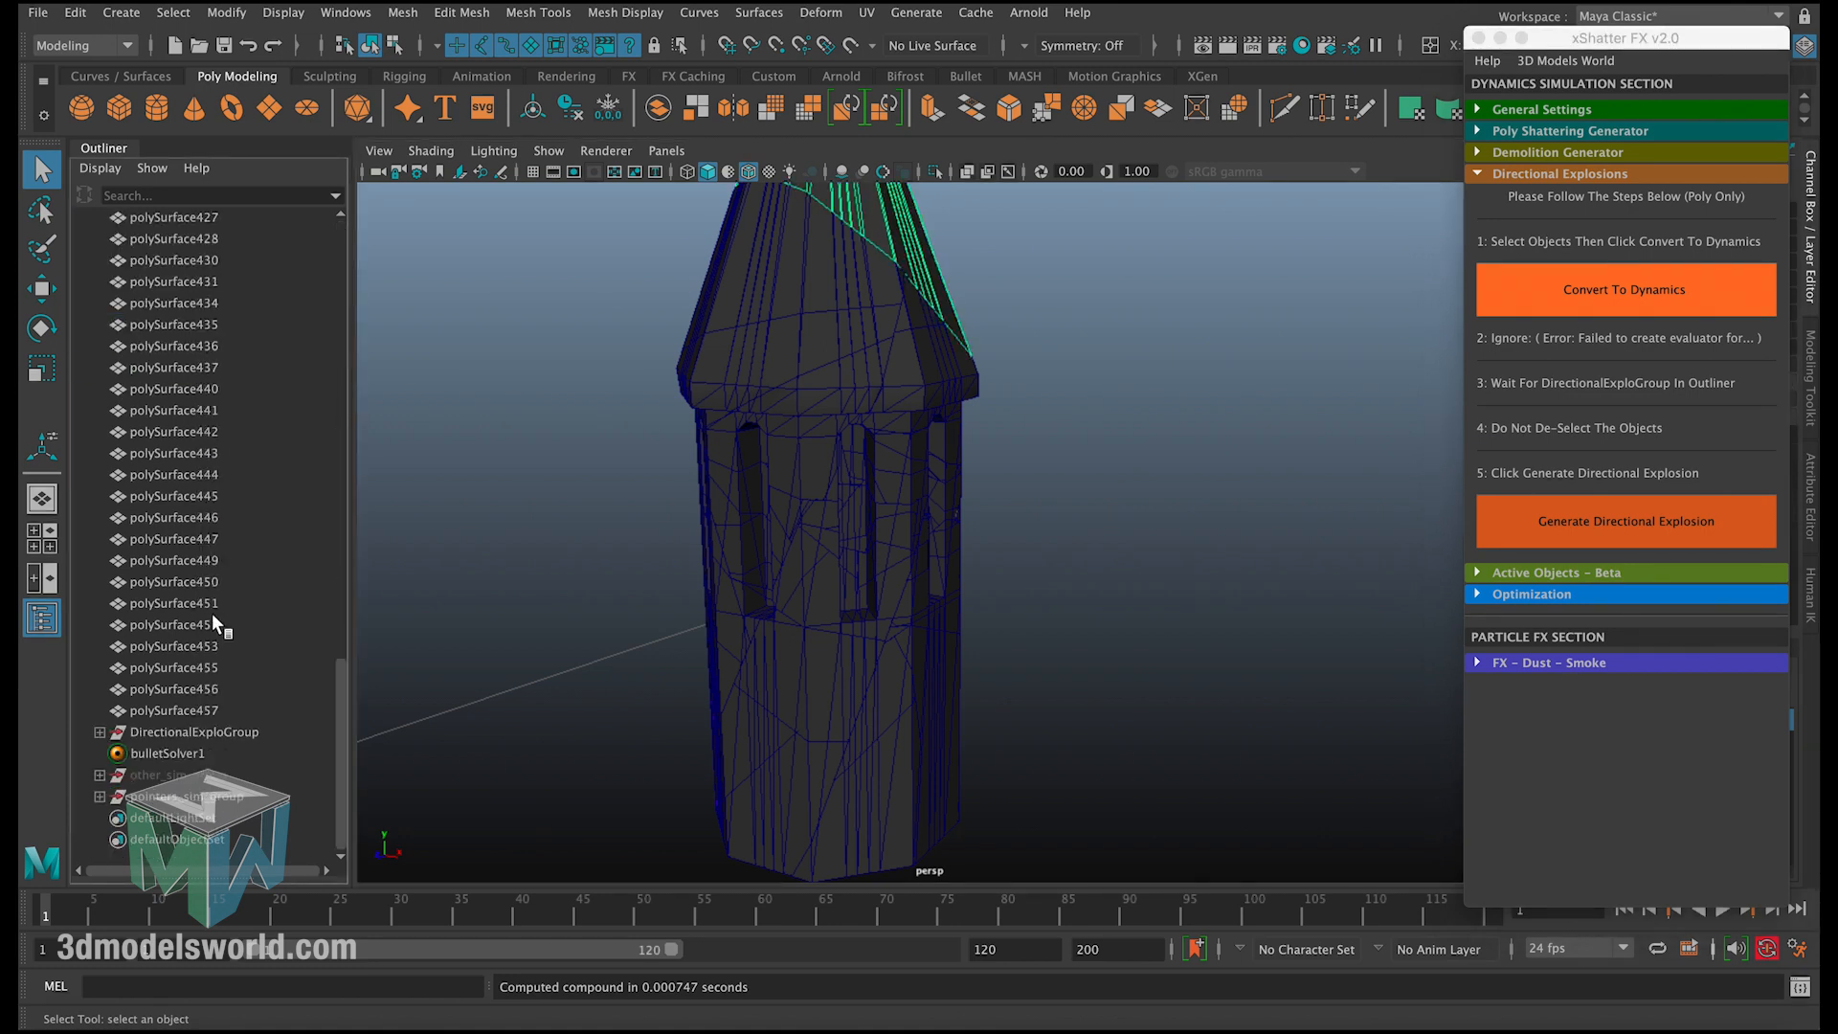
pyautogui.keyDown('shift'); pyautogui.click(217, 712); pyautogui.keyUp('shift')
pyautogui.scroll(15, 192, 483)
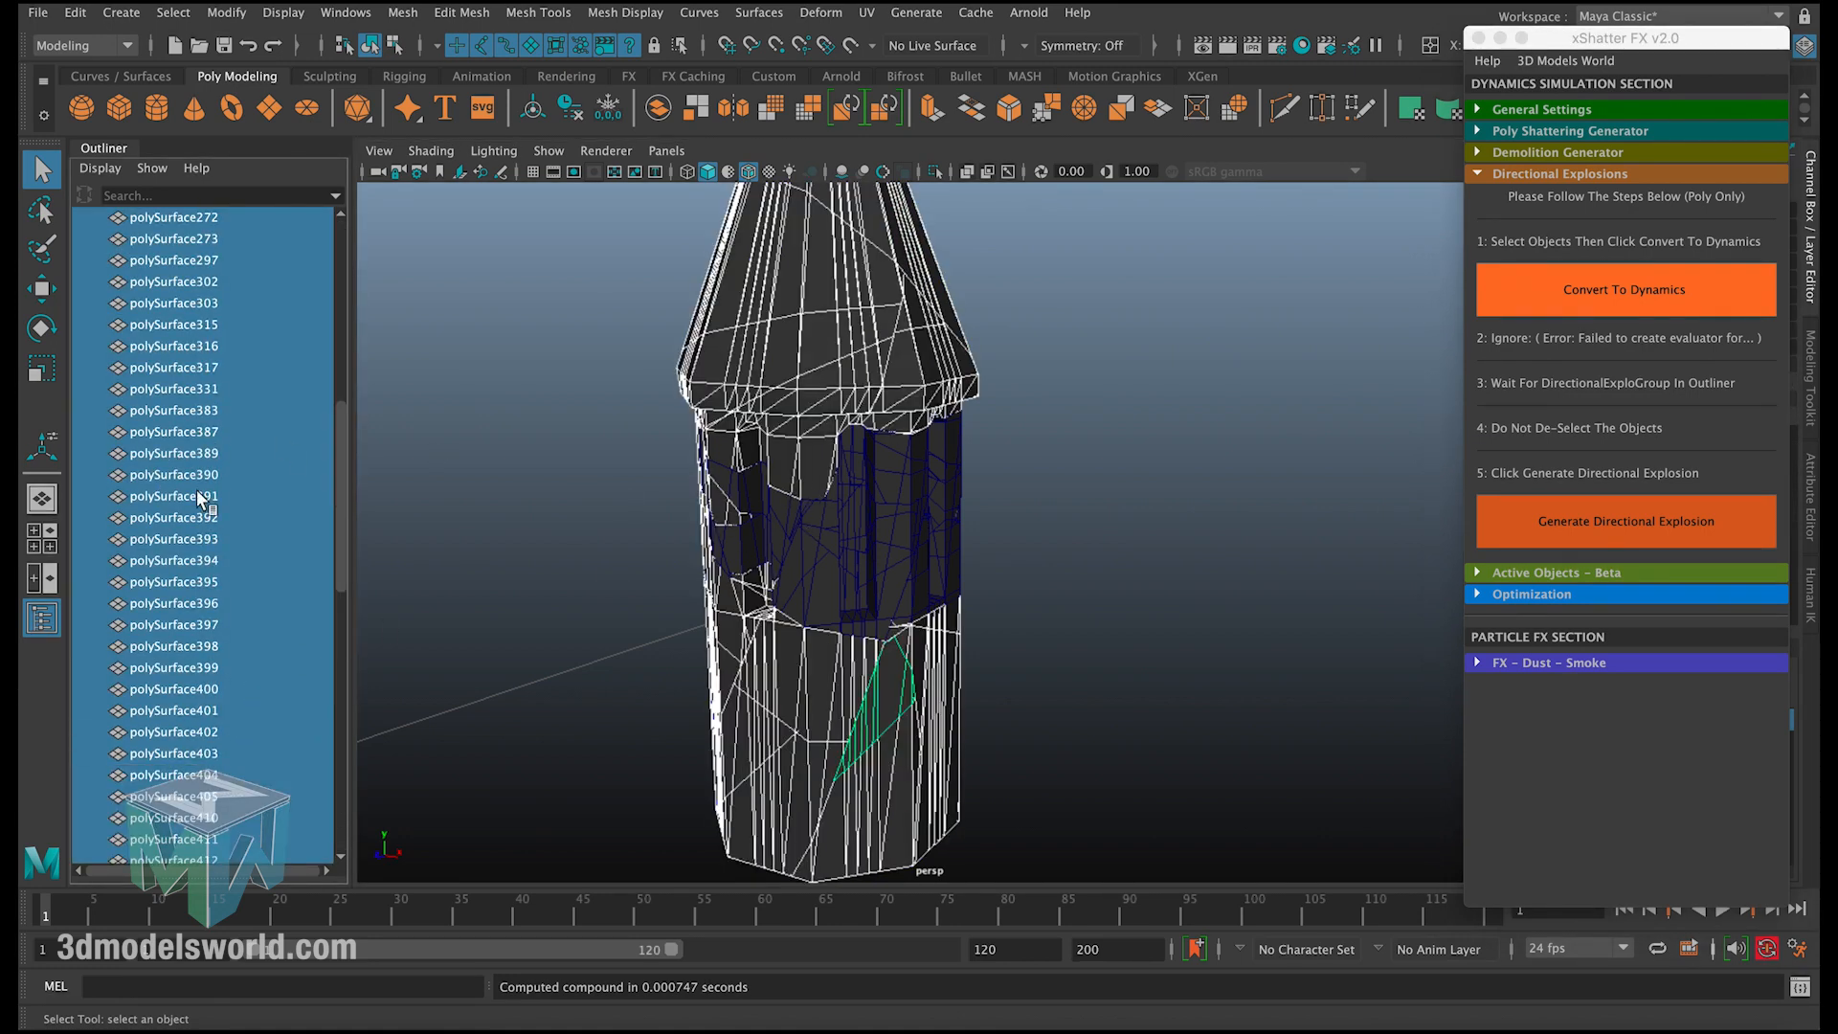
pyautogui.hotkey('ctrl', 'g')
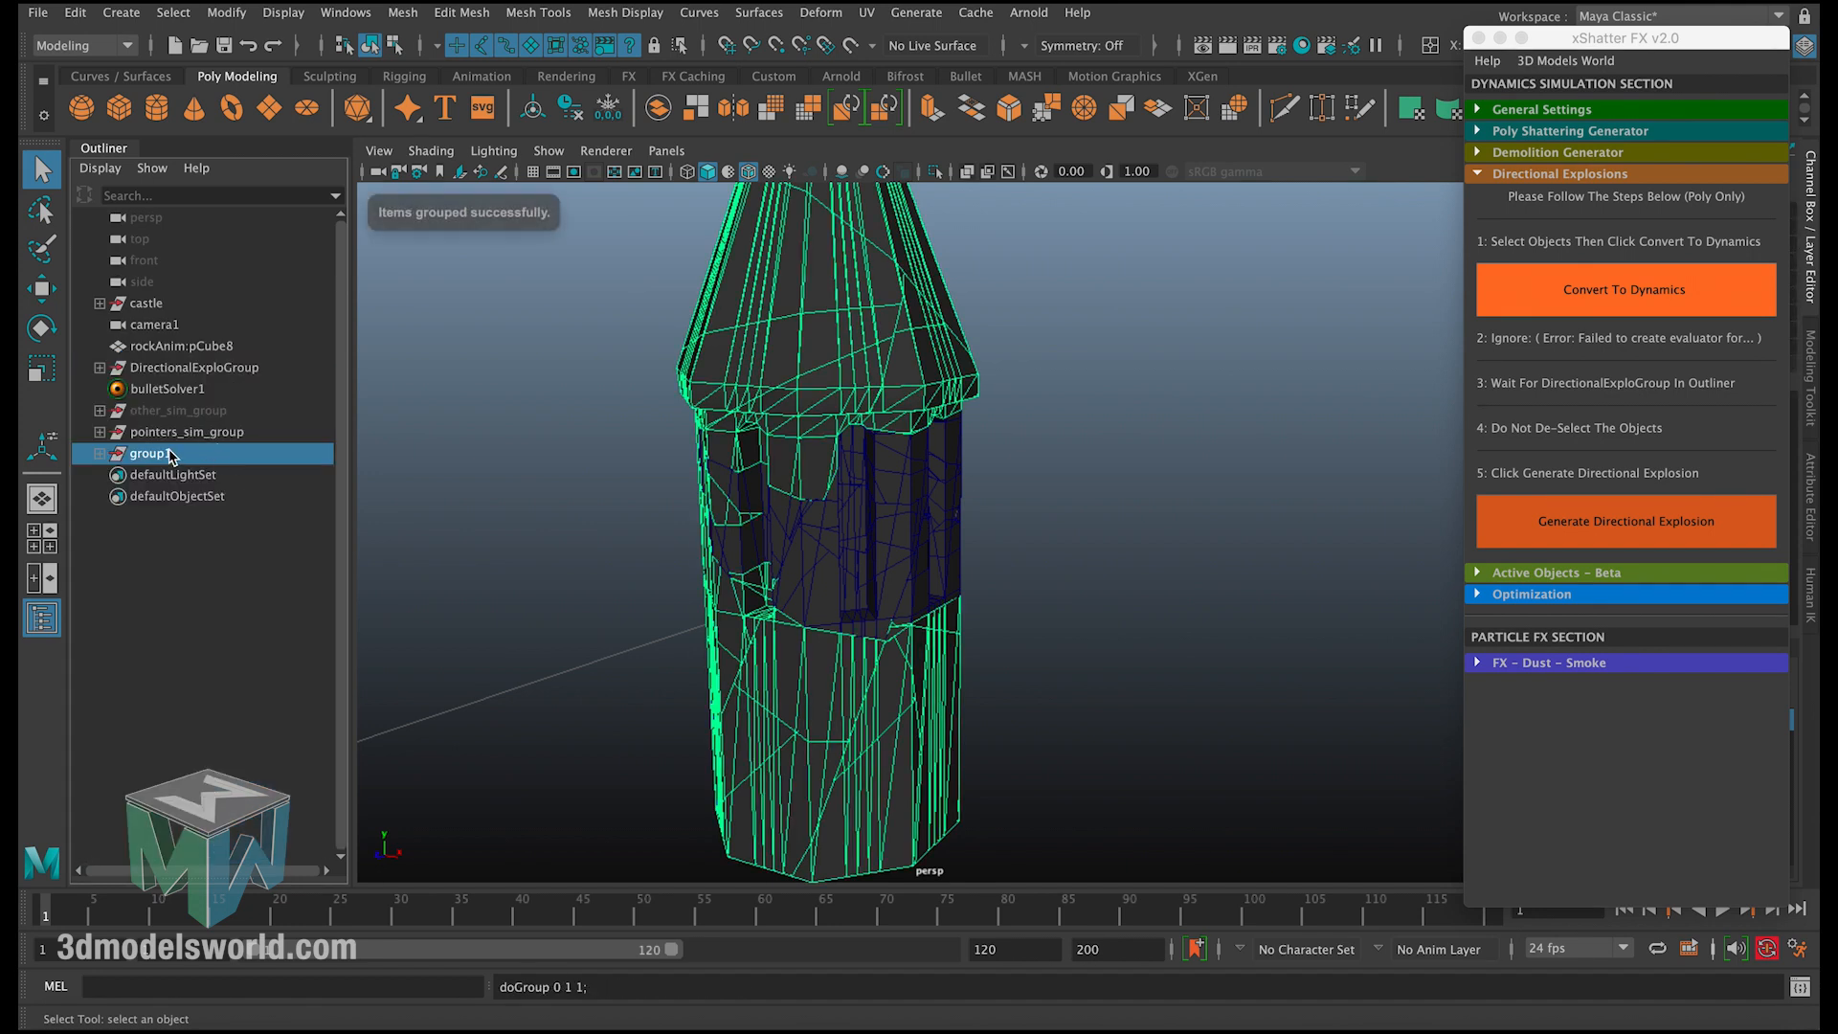
# Step: Rename the new group of tower pieces as Mesh and minimize the xShatter FX window
pyautogui.doubleClick(164, 453)
pyautogui.write('Me')
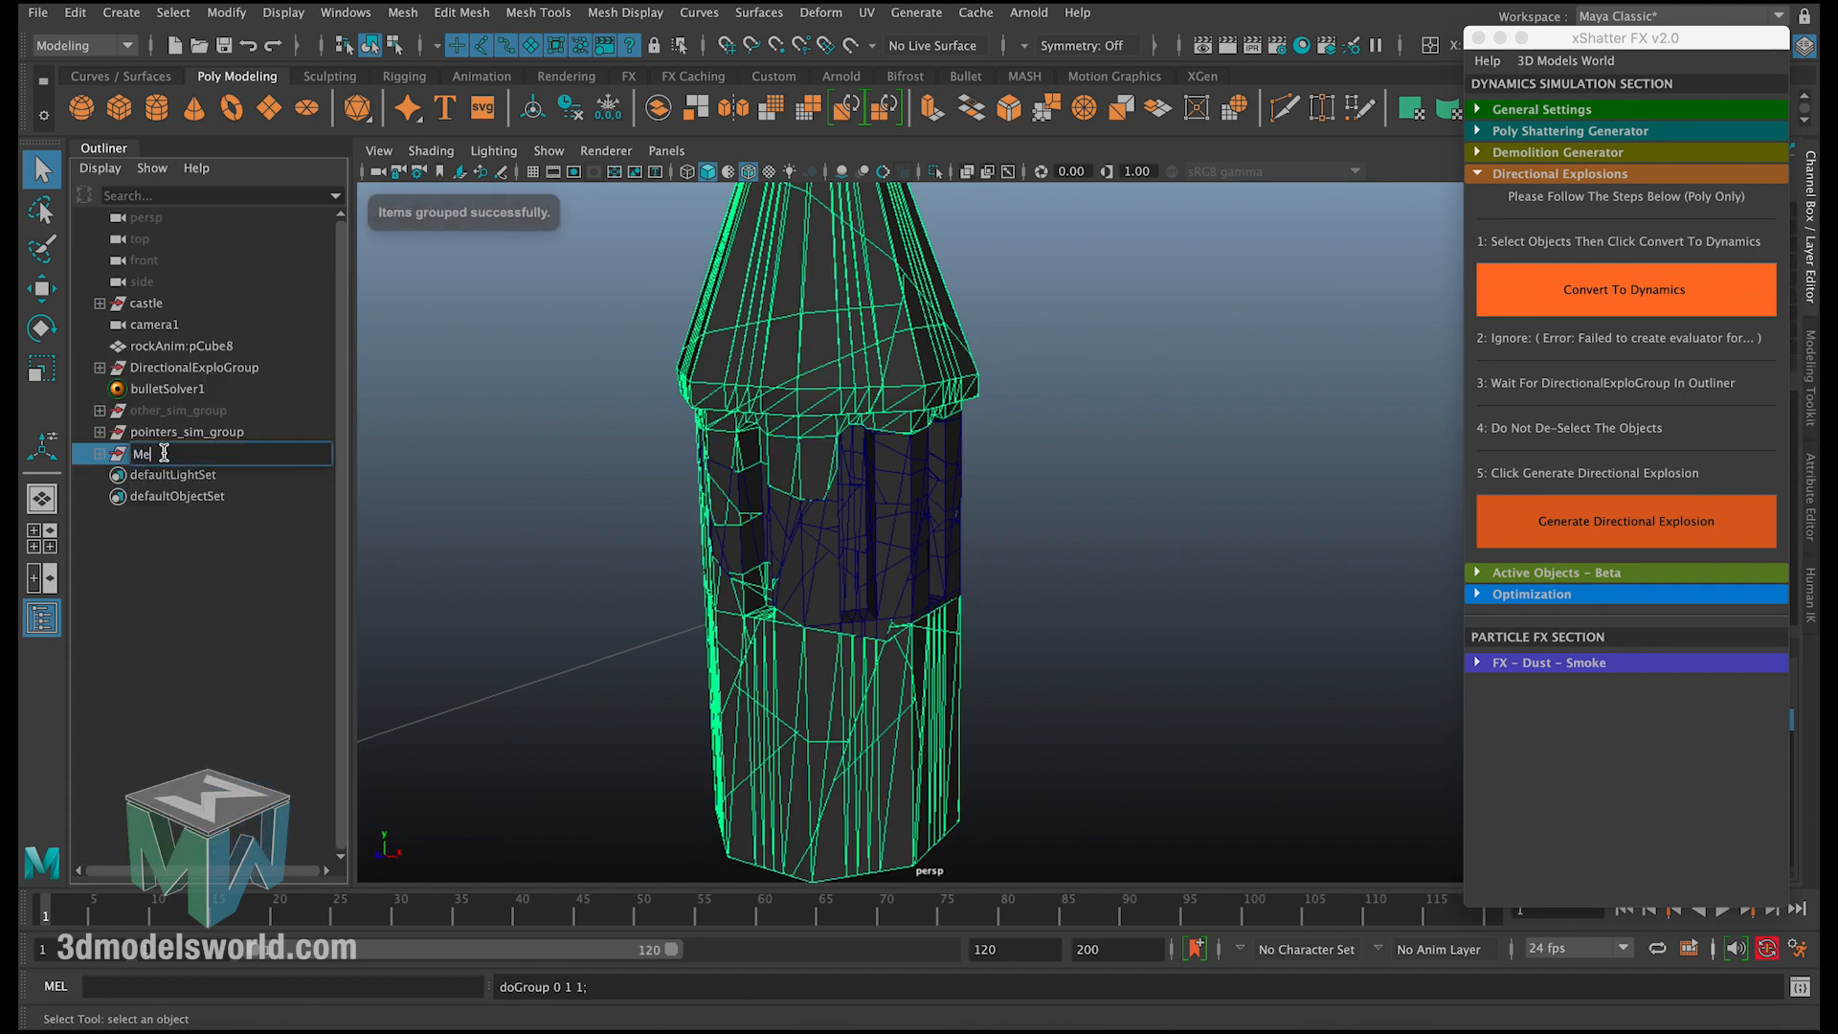
pyautogui.write('sh')
pyautogui.press('Return')
pyautogui.press('f')
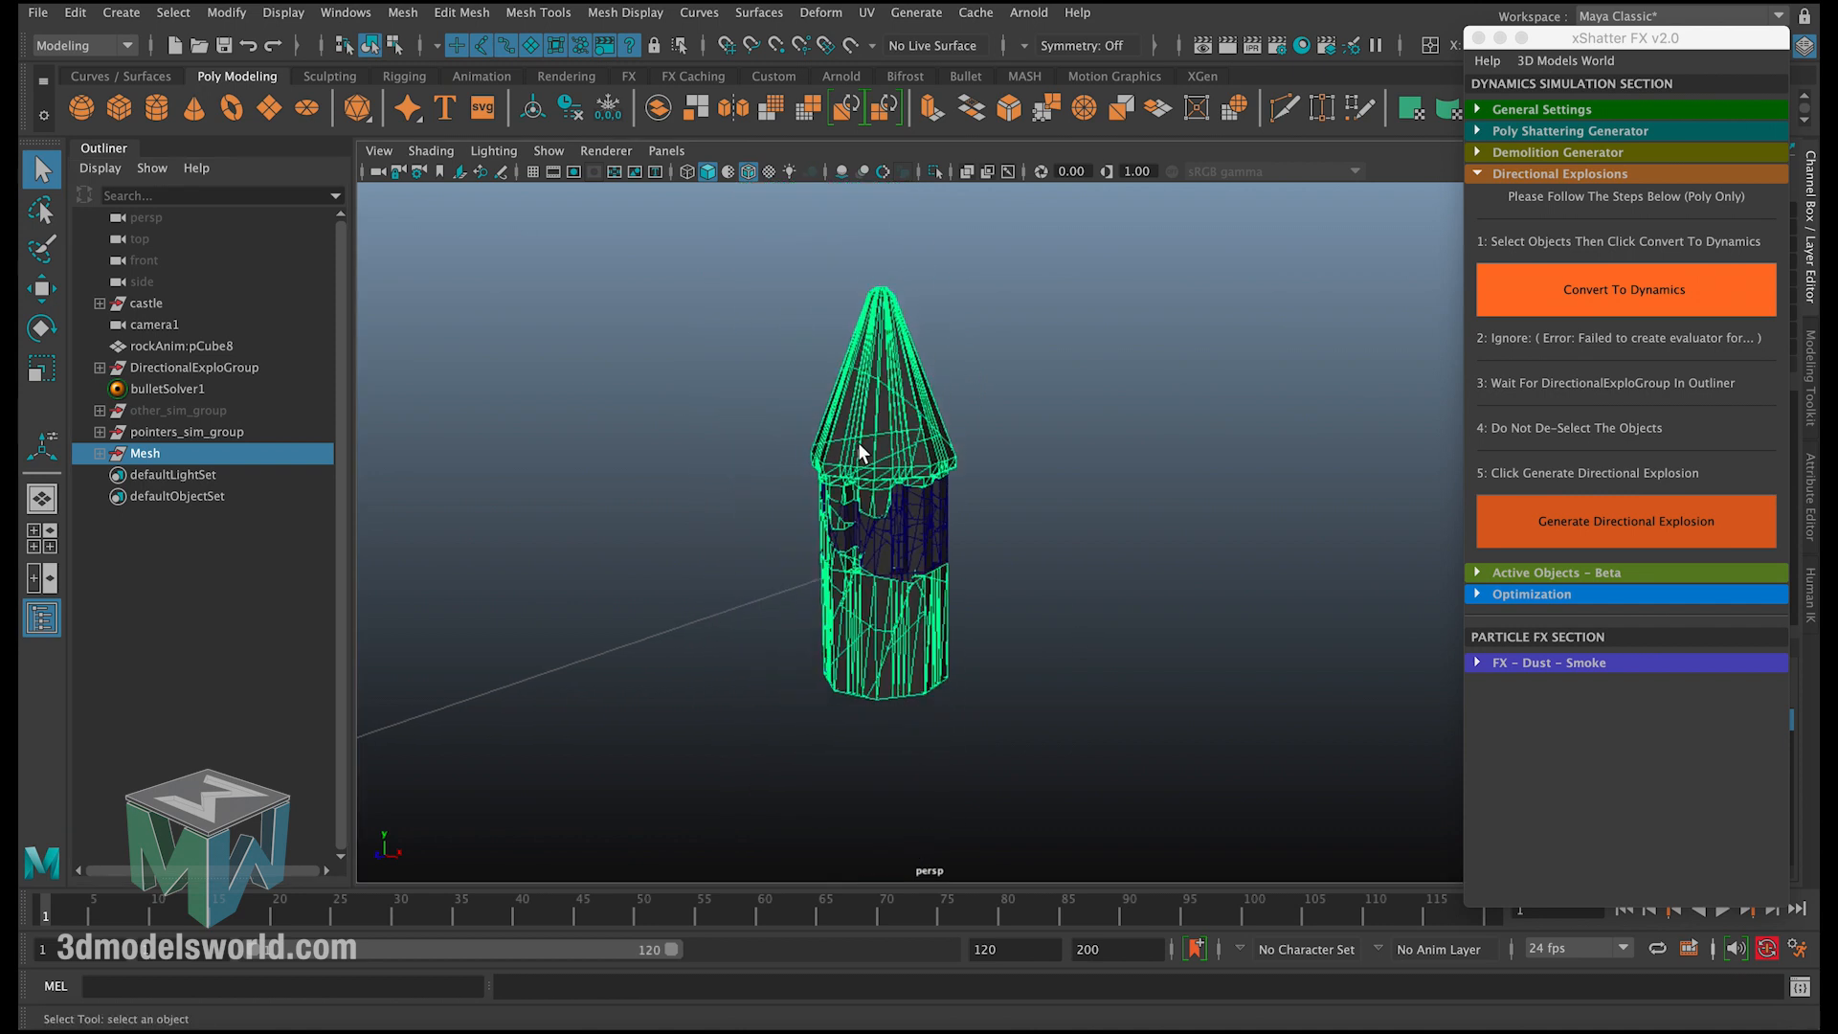
pyautogui.click(1515, 40)
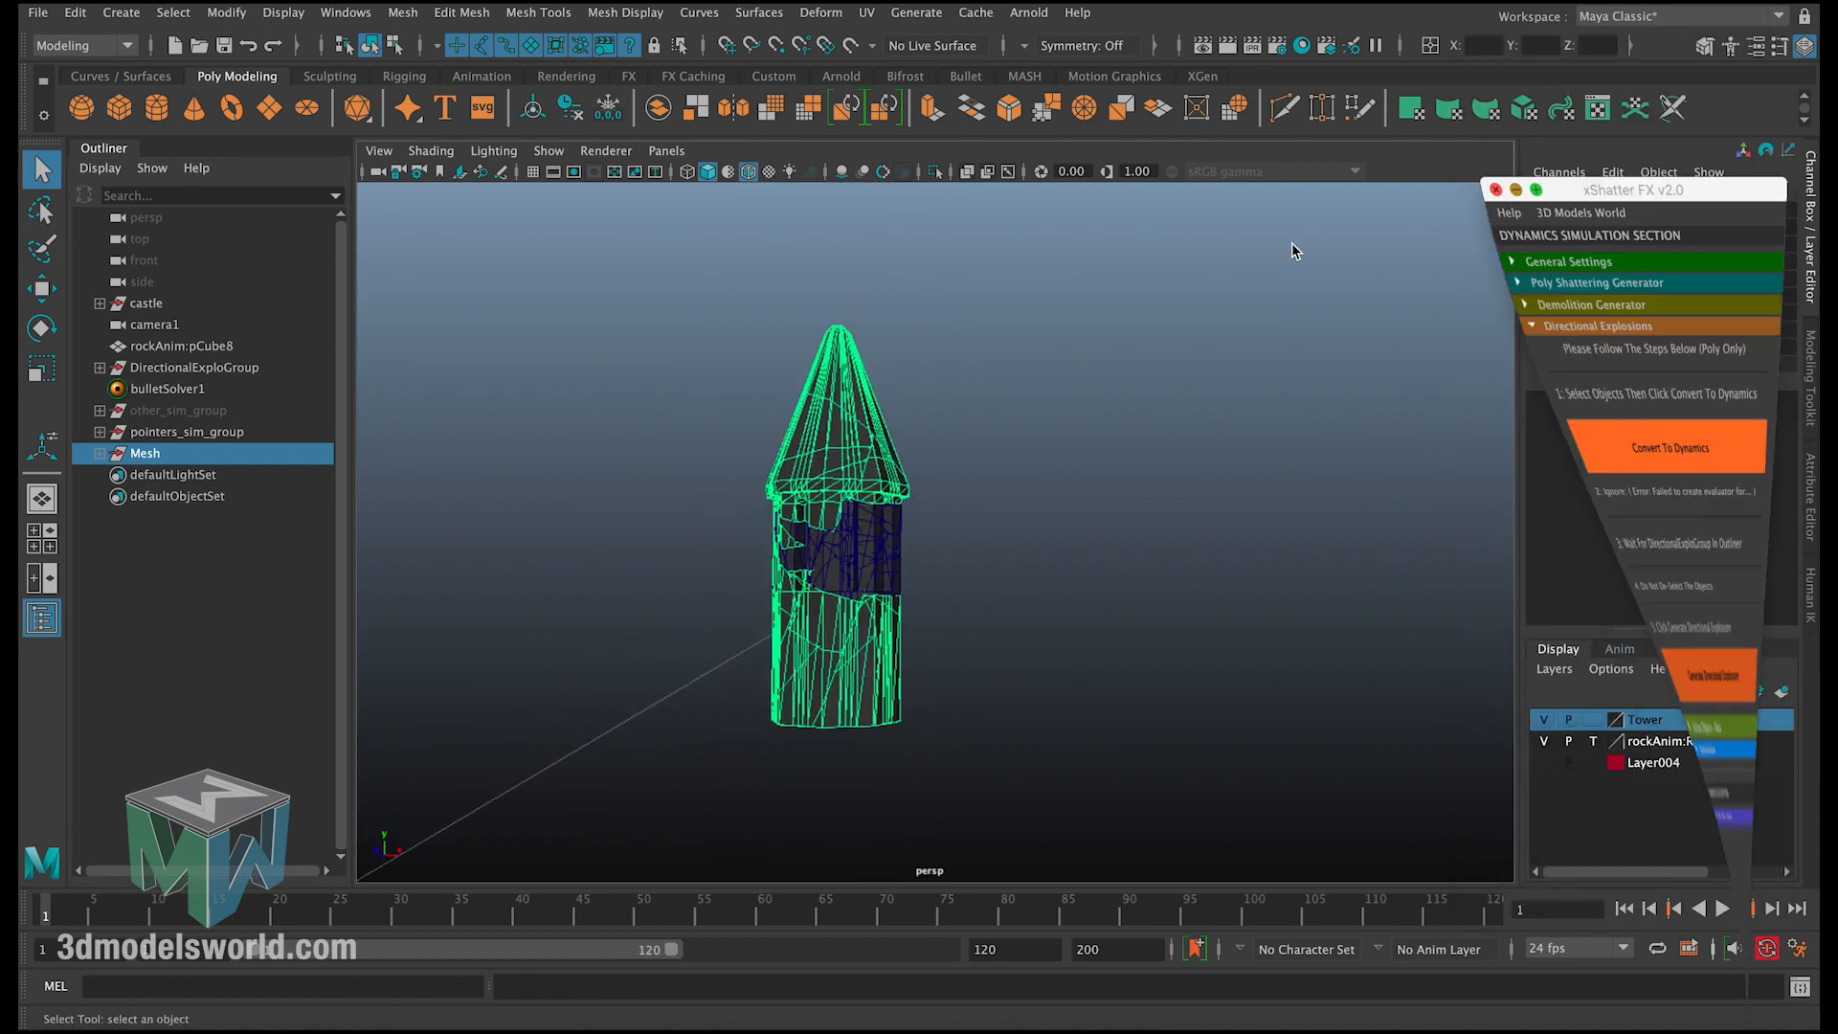
pyautogui.scroll(-3, 586, 464)
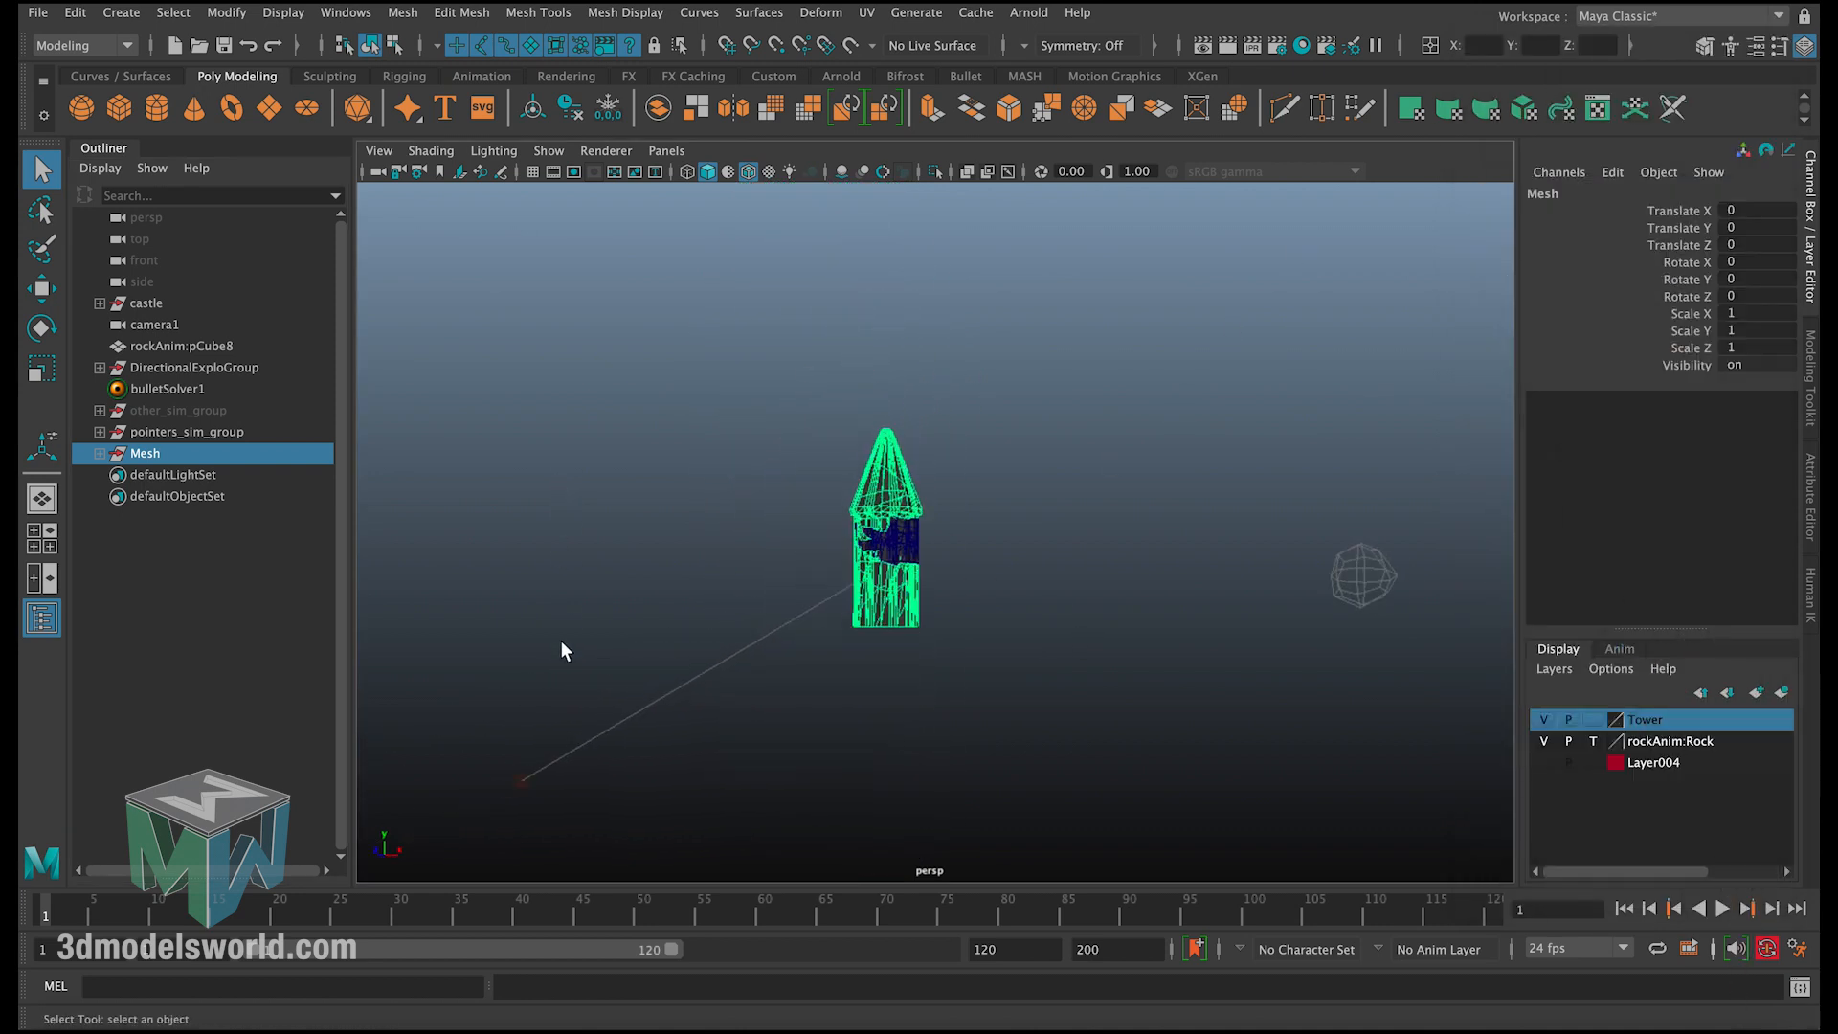
pyautogui.keyDown('alt'); pyautogui.moveTo(676, 619); pyautogui.dragTo(735, 605); pyautogui.keyUp('alt')
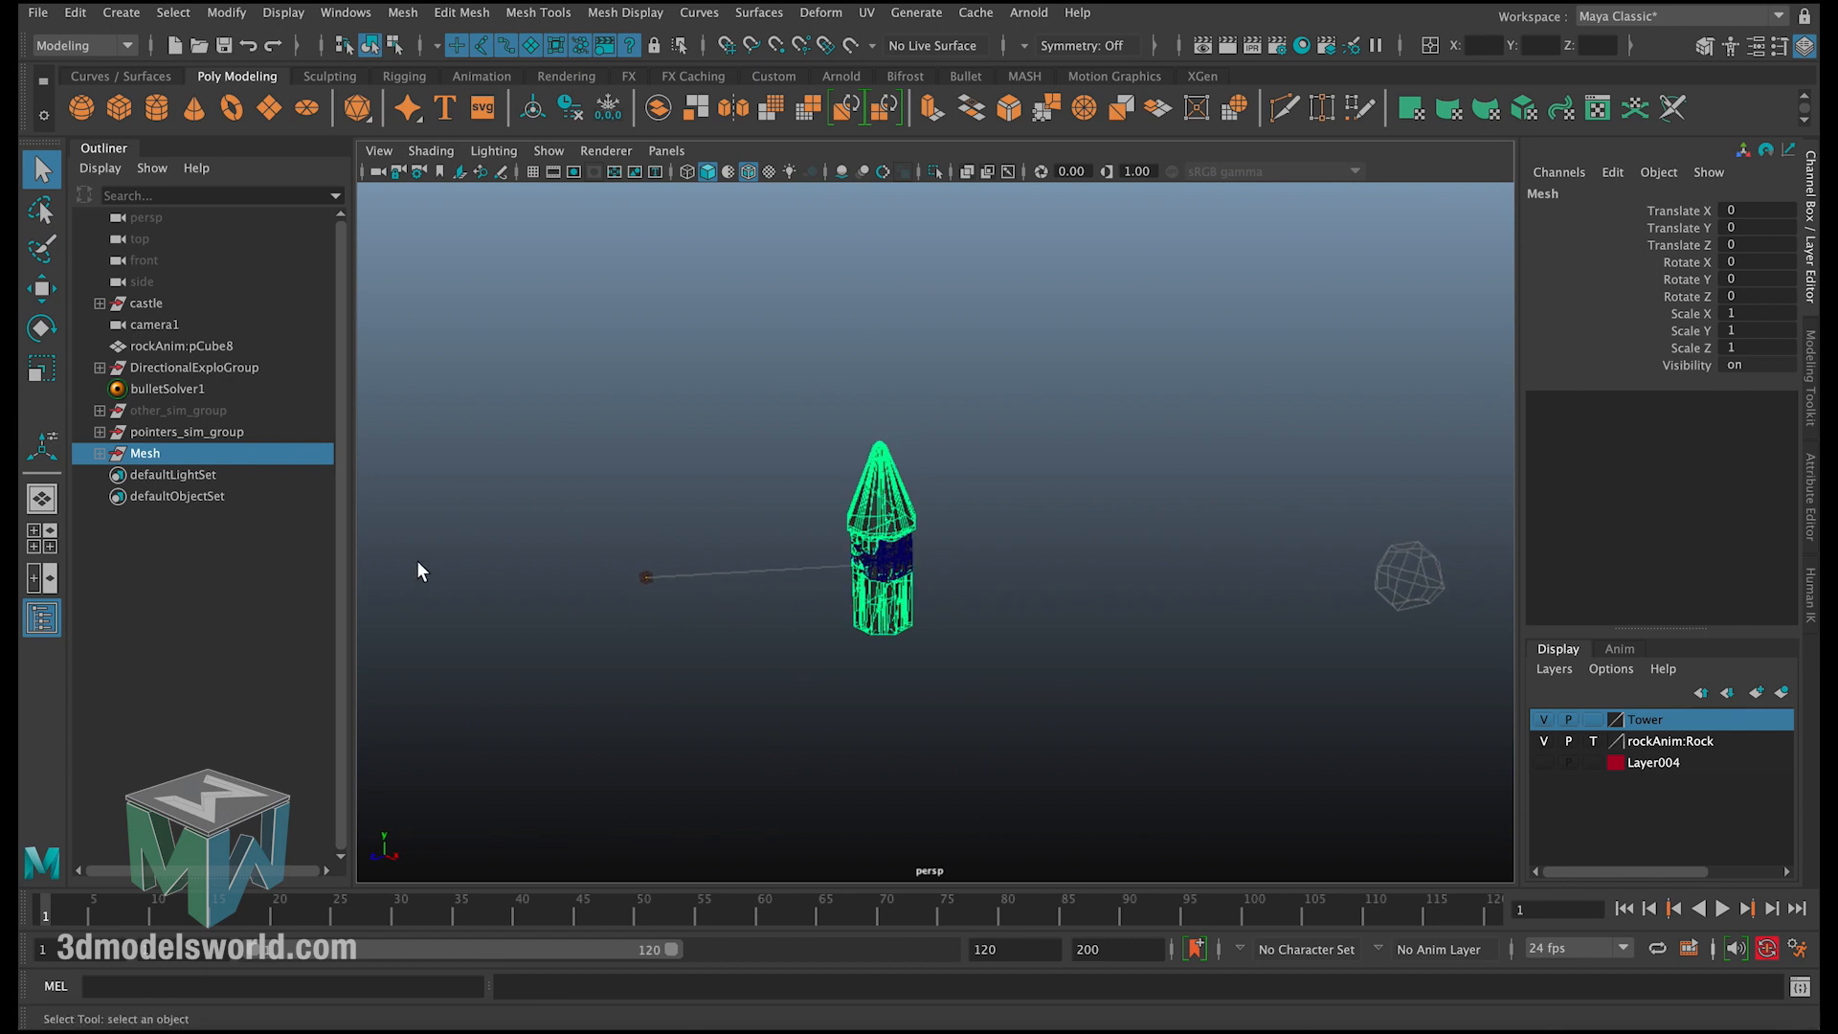
# Step: Place ExploSimControl from DirectionalExploGroup beside the tower at about X 2170, Y 959, Z 326 and scale it uniformly to about 33.7
pyautogui.click(161, 367)
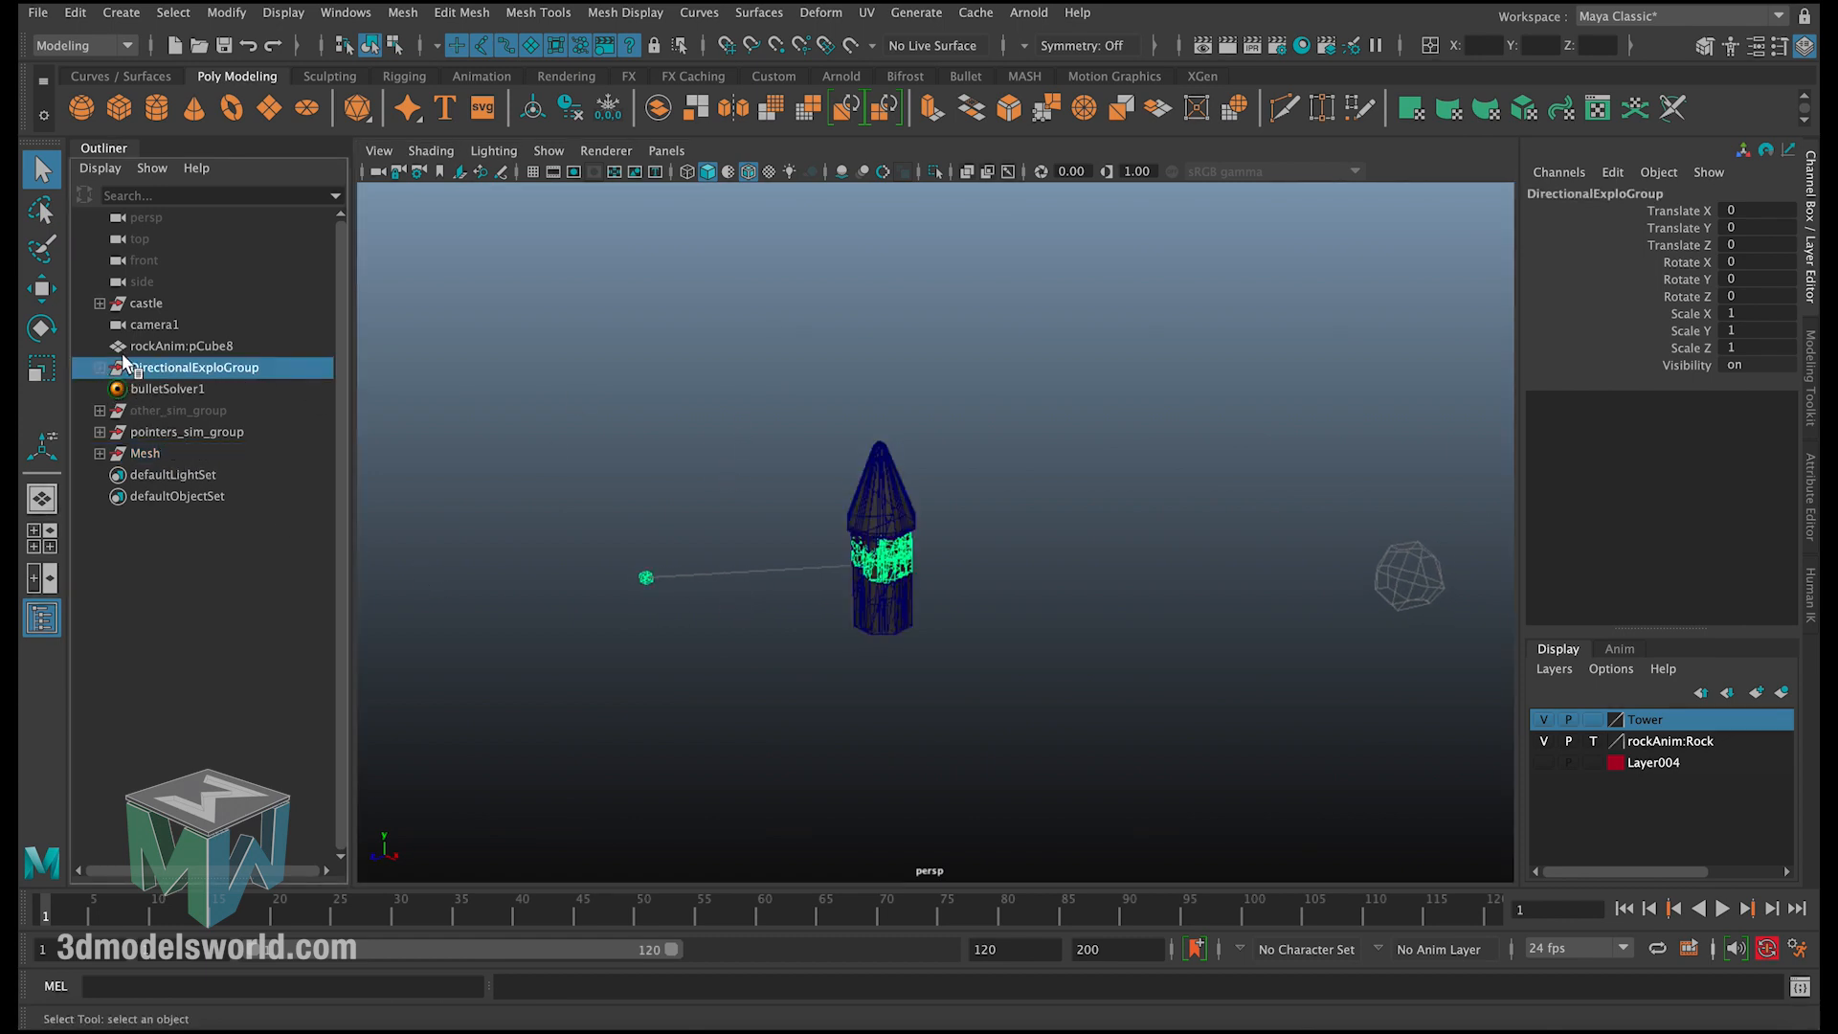
pyautogui.click(100, 367)
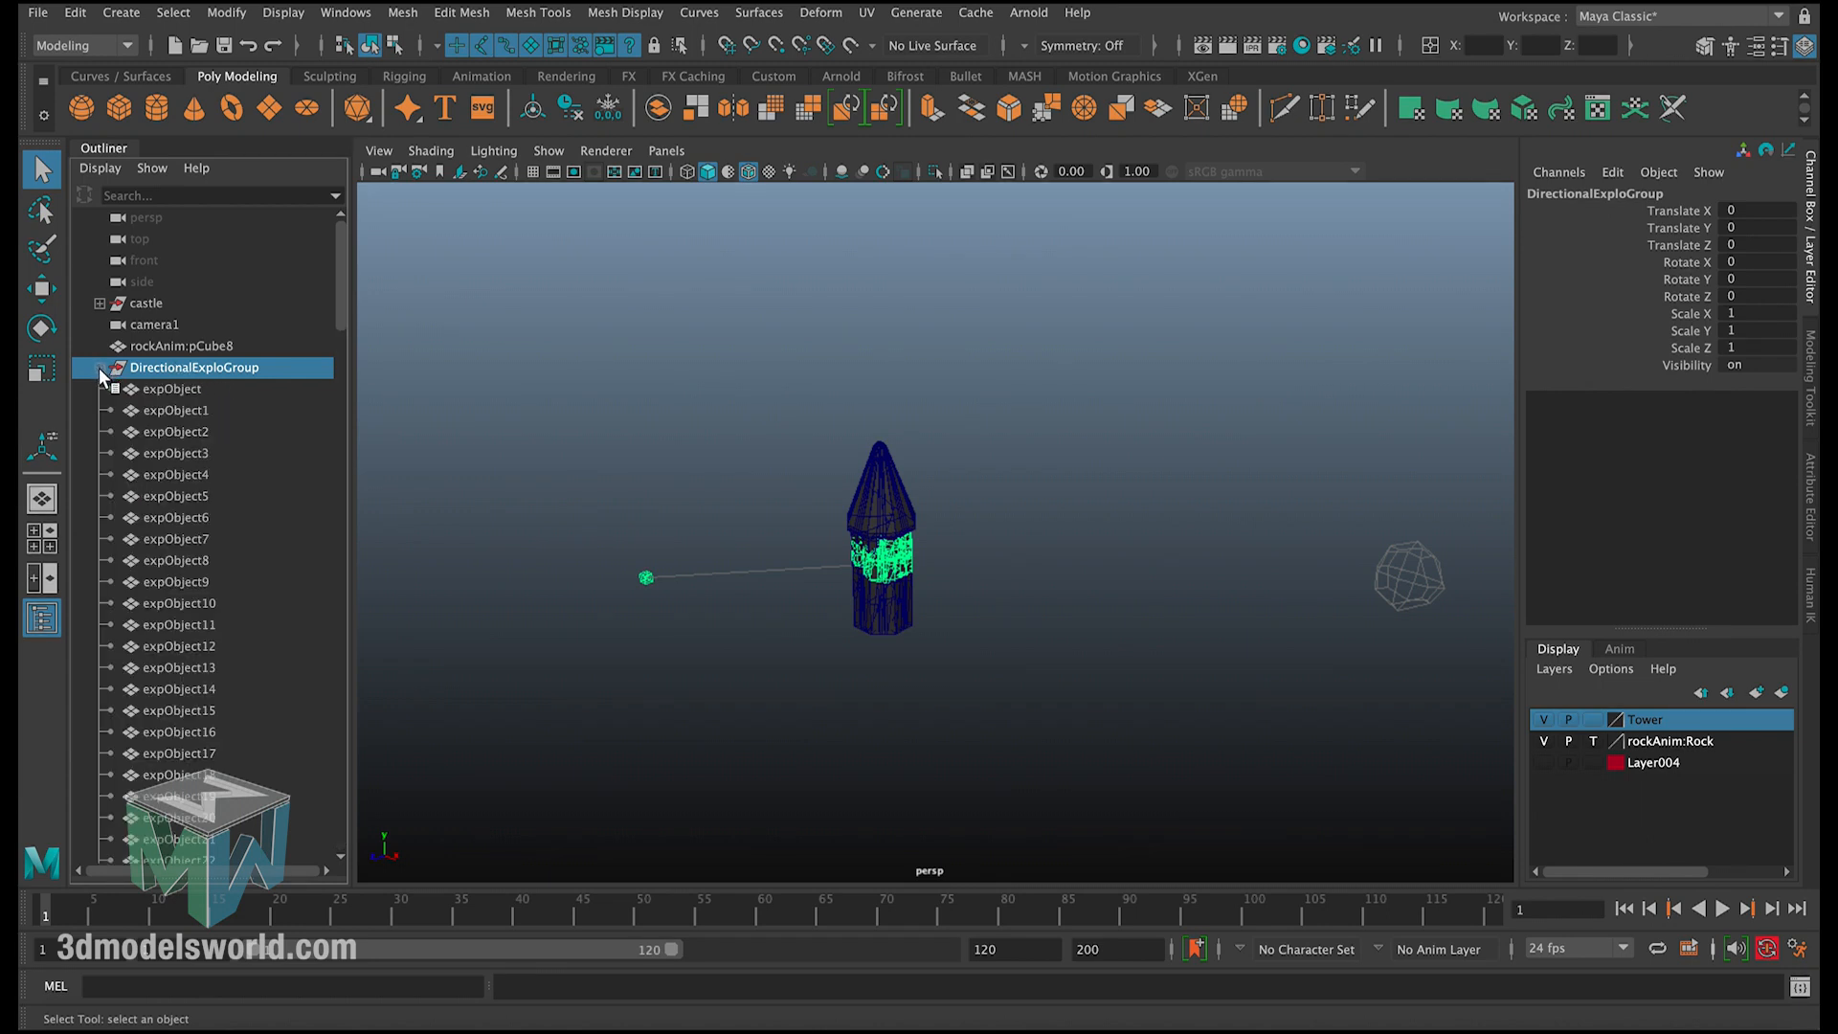
pyautogui.scroll(-20, 220, 536)
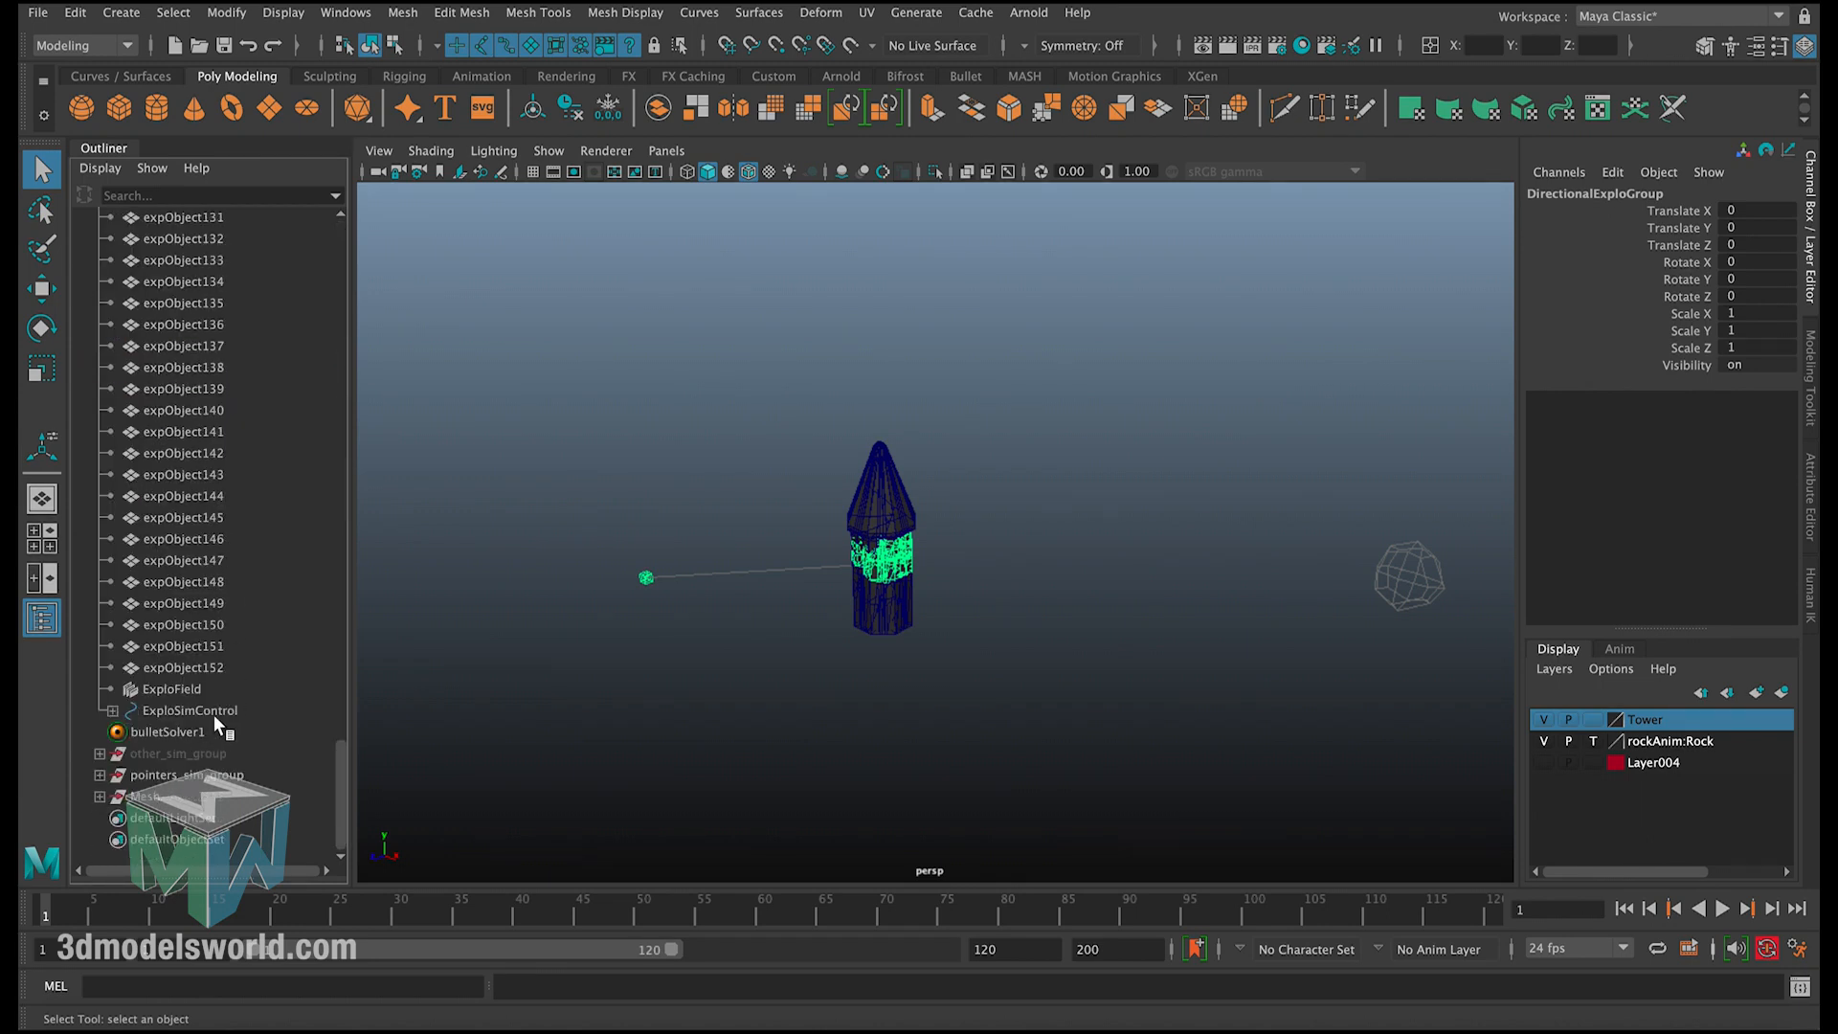
pyautogui.click(215, 712)
pyautogui.press('w')
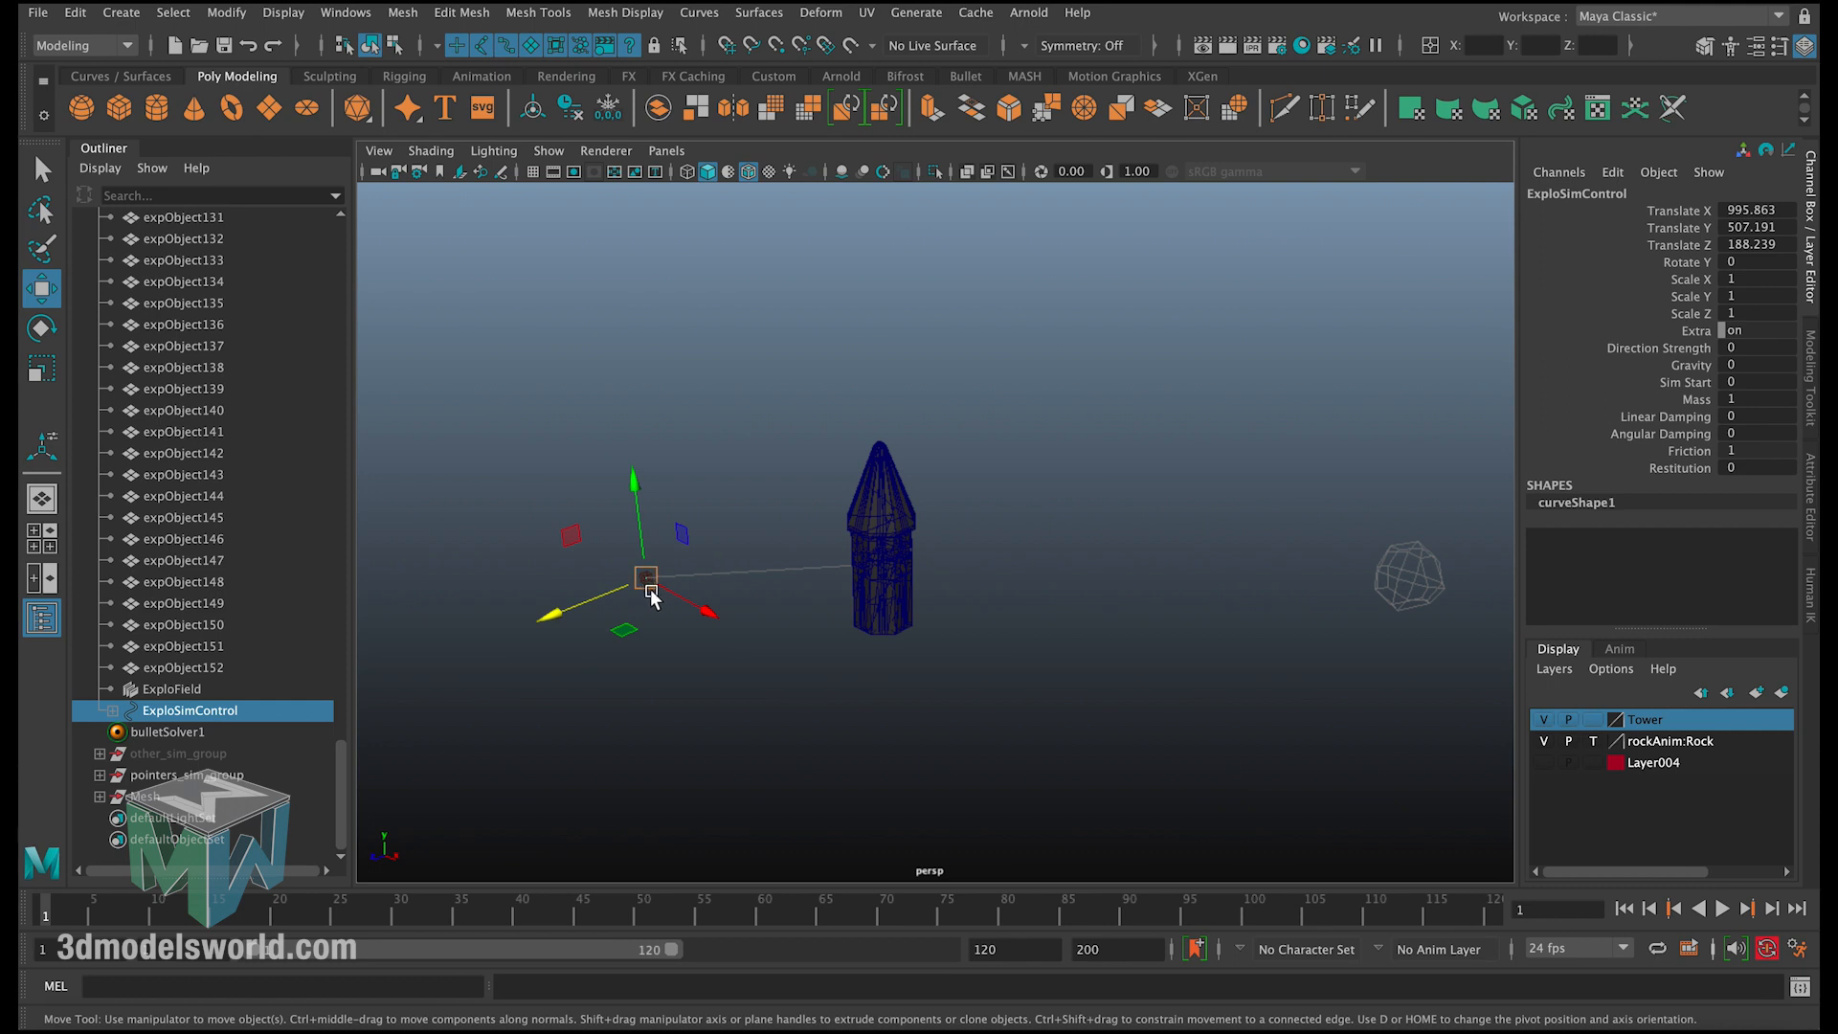
pyautogui.moveTo(651, 595); pyautogui.dragTo(991, 741)
pyautogui.moveTo(906, 698); pyautogui.dragTo(754, 592)
pyautogui.press('r')
pyautogui.press('w')
pyautogui.keyDown('alt'); pyautogui.moveTo(754, 592); pyautogui.dragTo(1147, 599); pyautogui.keyUp('alt')
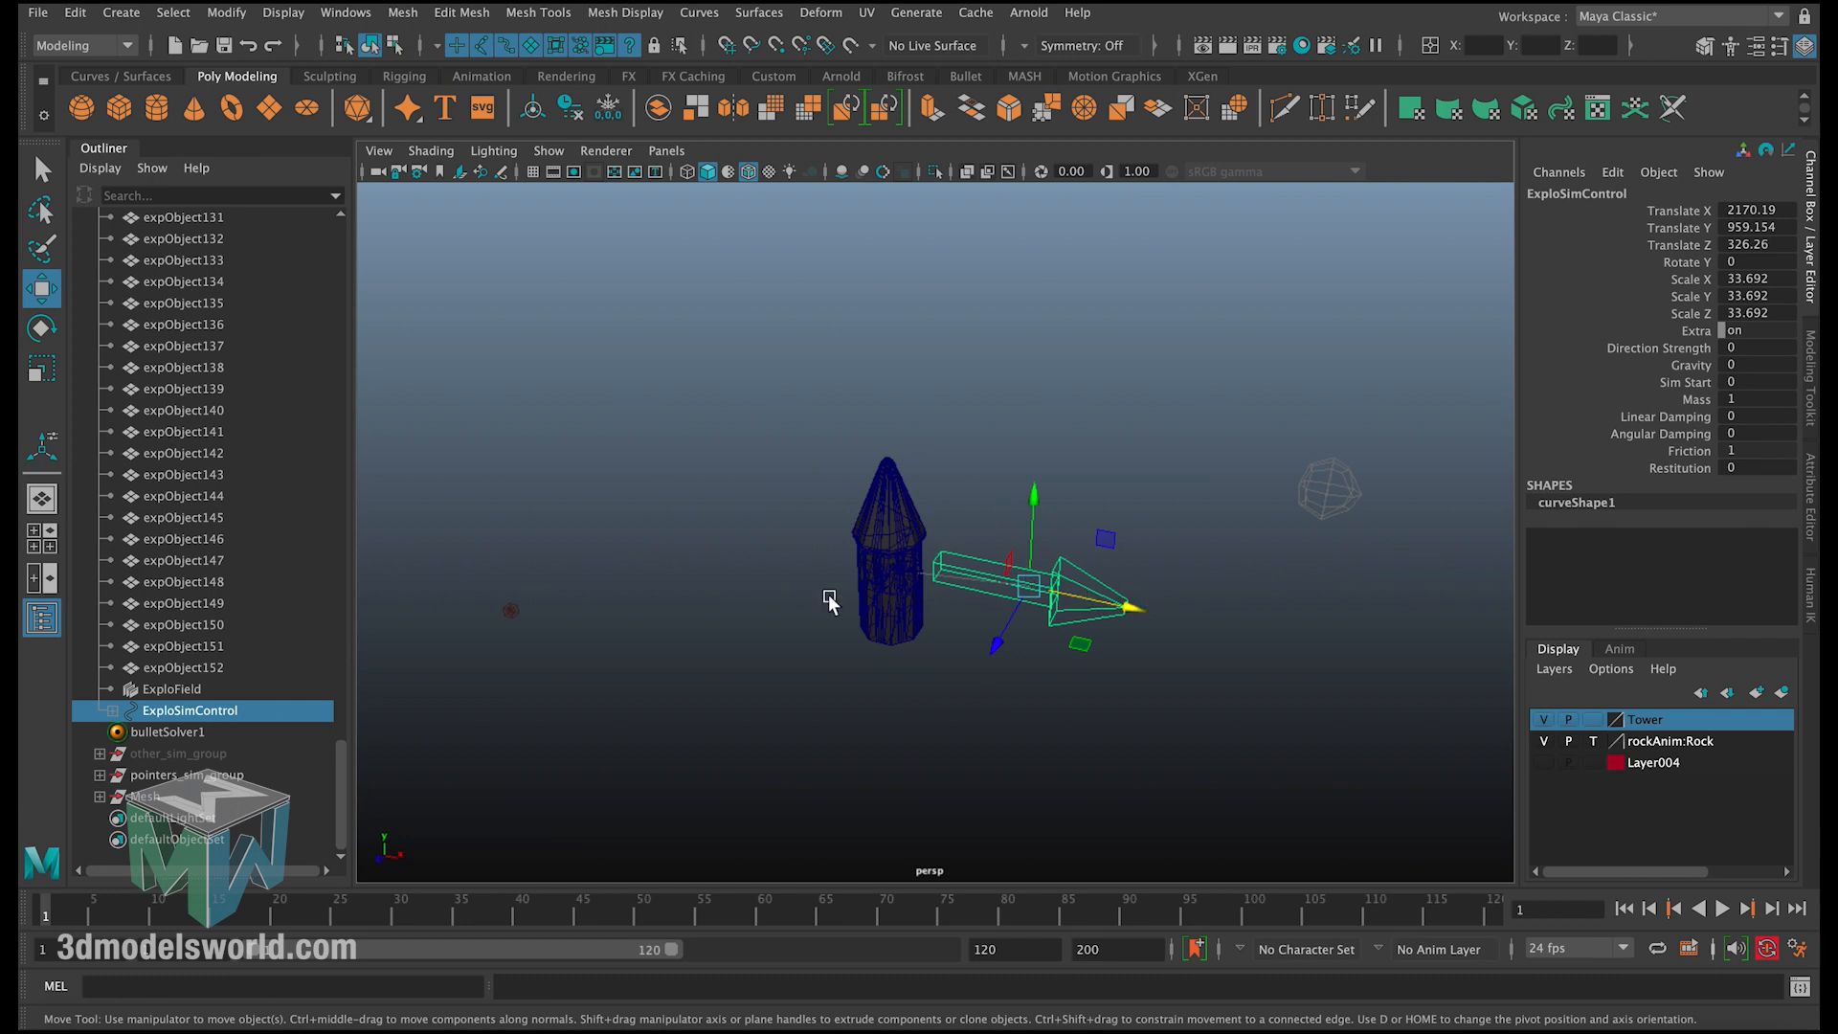
# Step: Move ExploField into the tower at about X 1964, Y 886, Z 349, scaling it slightly to about 10.6
pyautogui.keyDown('alt'); pyautogui.moveTo(829, 602); pyautogui.dragTo(874, 572); pyautogui.keyUp('alt')
pyautogui.click(585, 610)
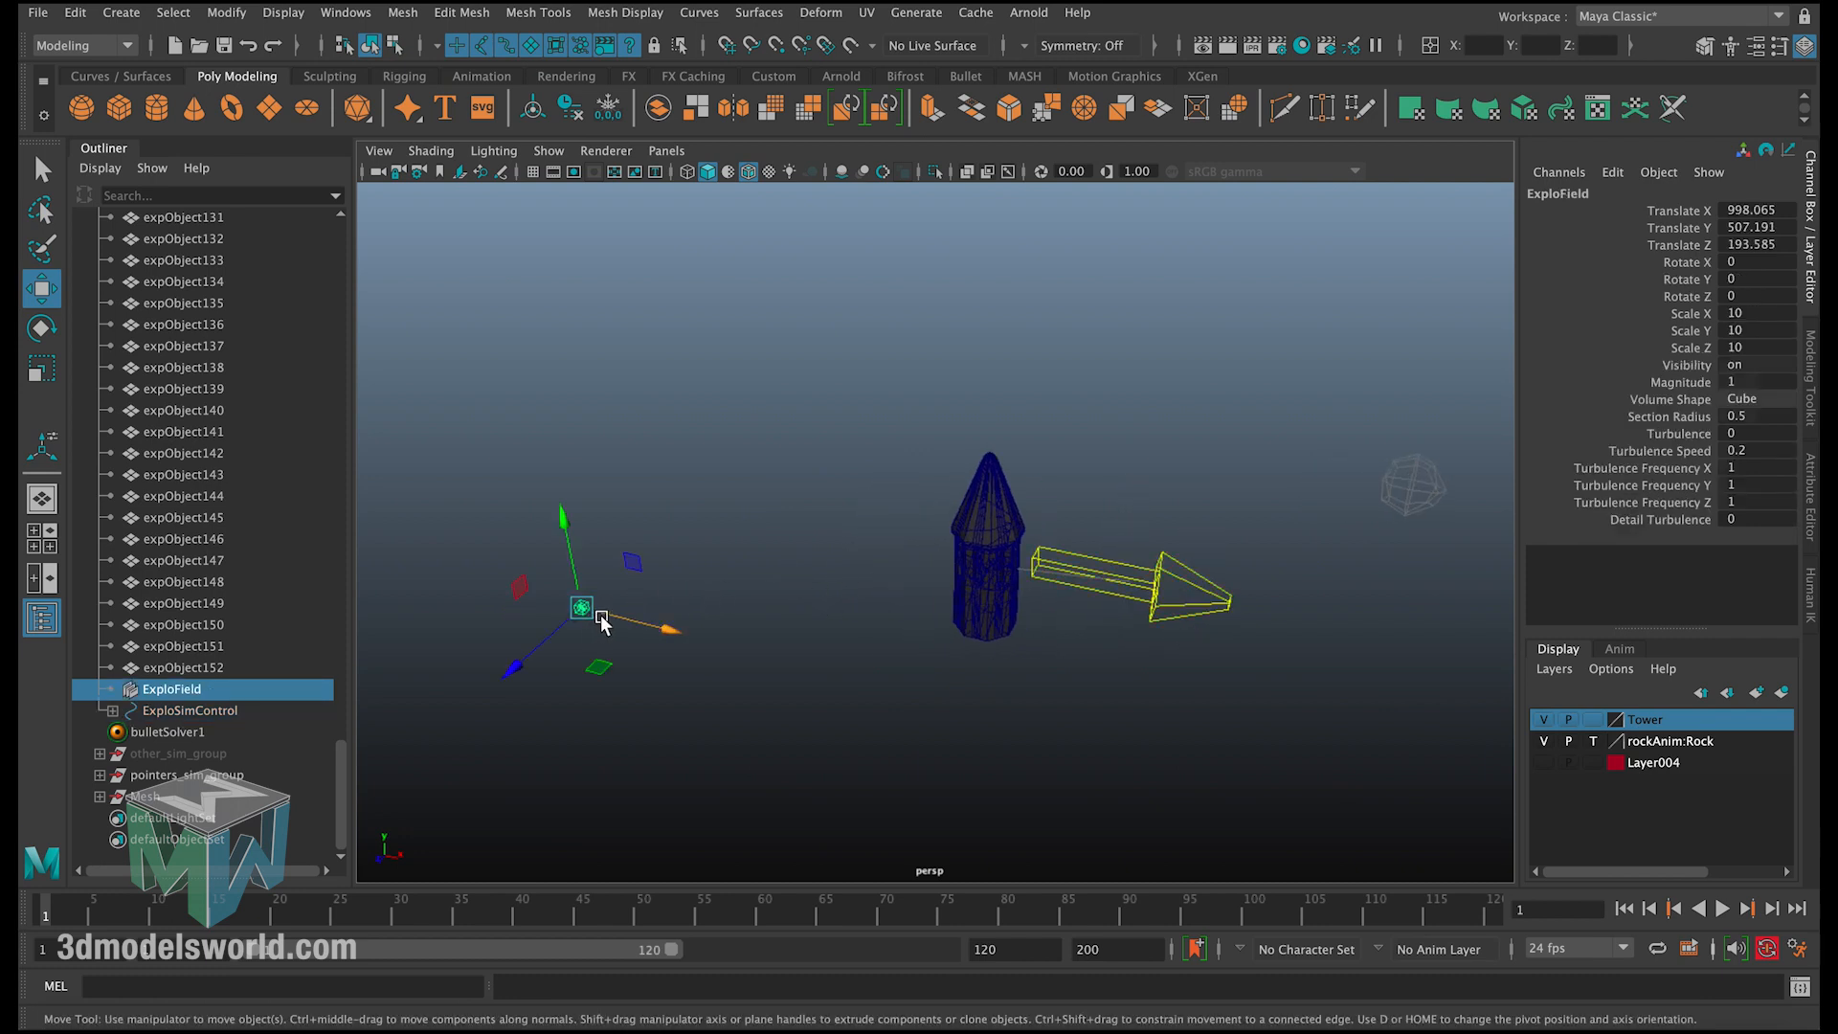
pyautogui.moveTo(609, 605); pyautogui.dragTo(981, 447)
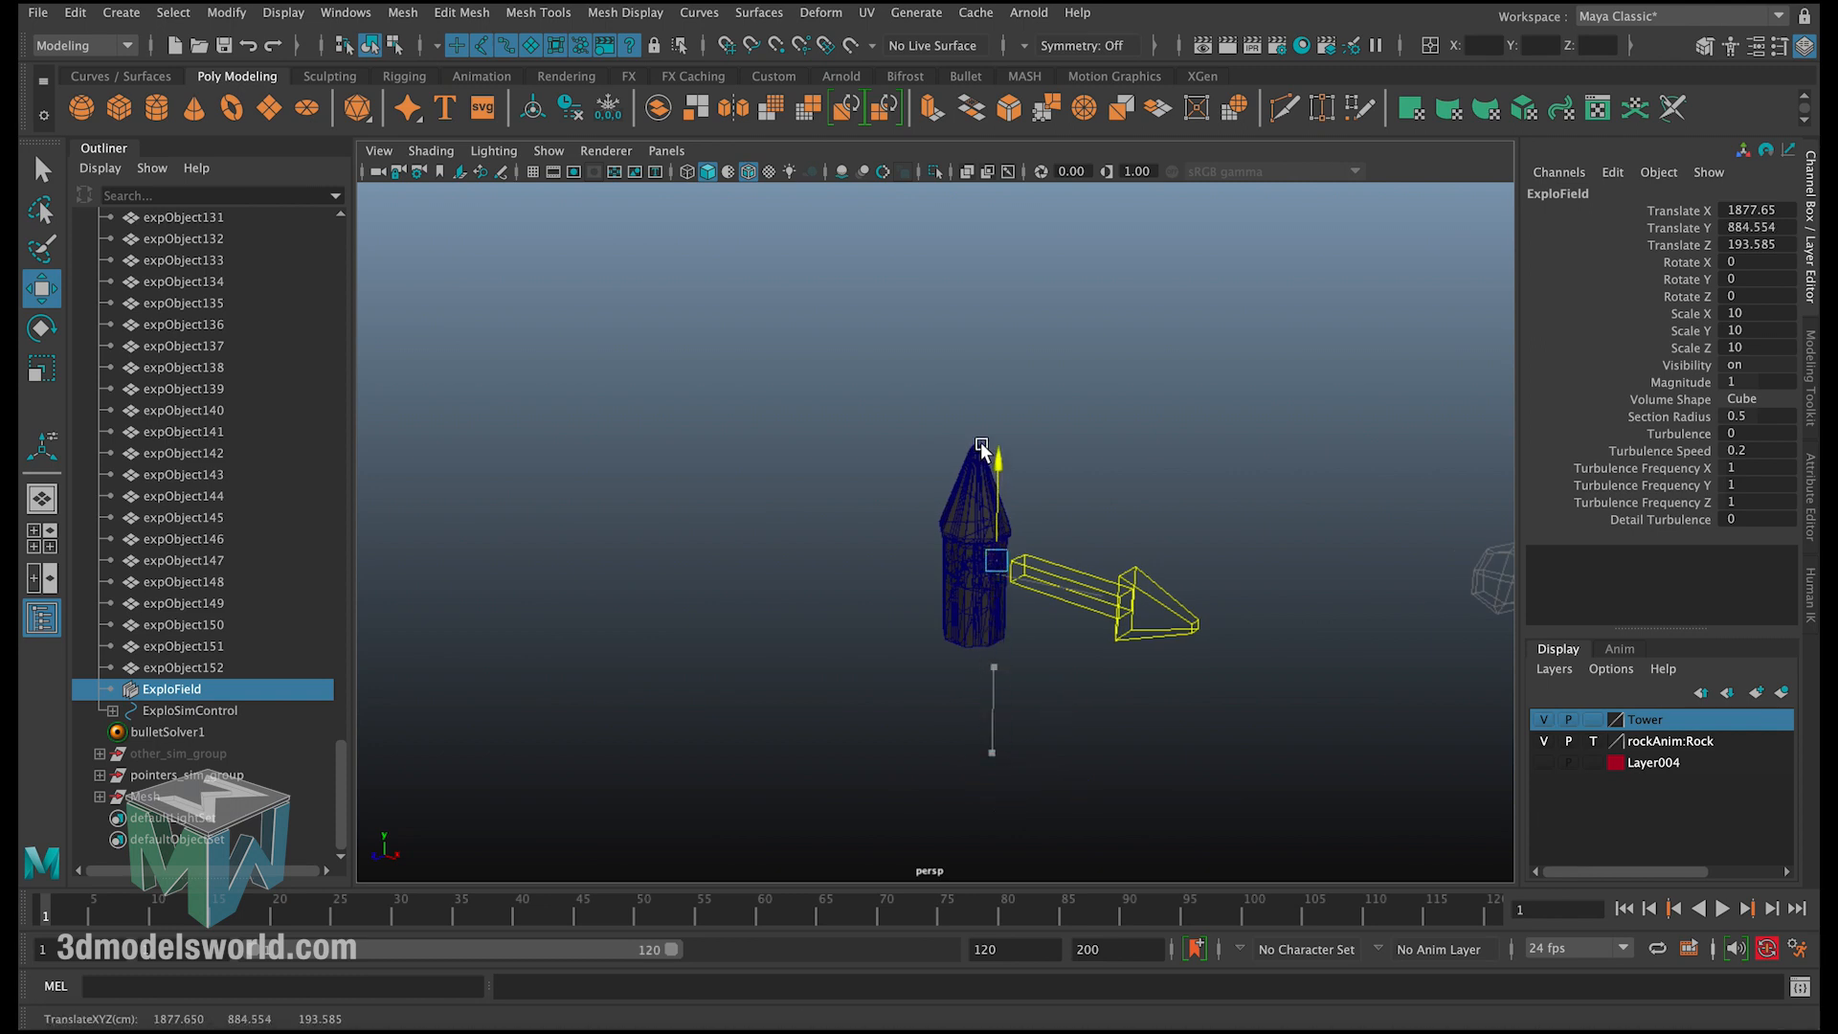
pyautogui.press('r')
pyautogui.moveTo(1018, 562); pyautogui.dragTo(1060, 615)
pyautogui.press('w')
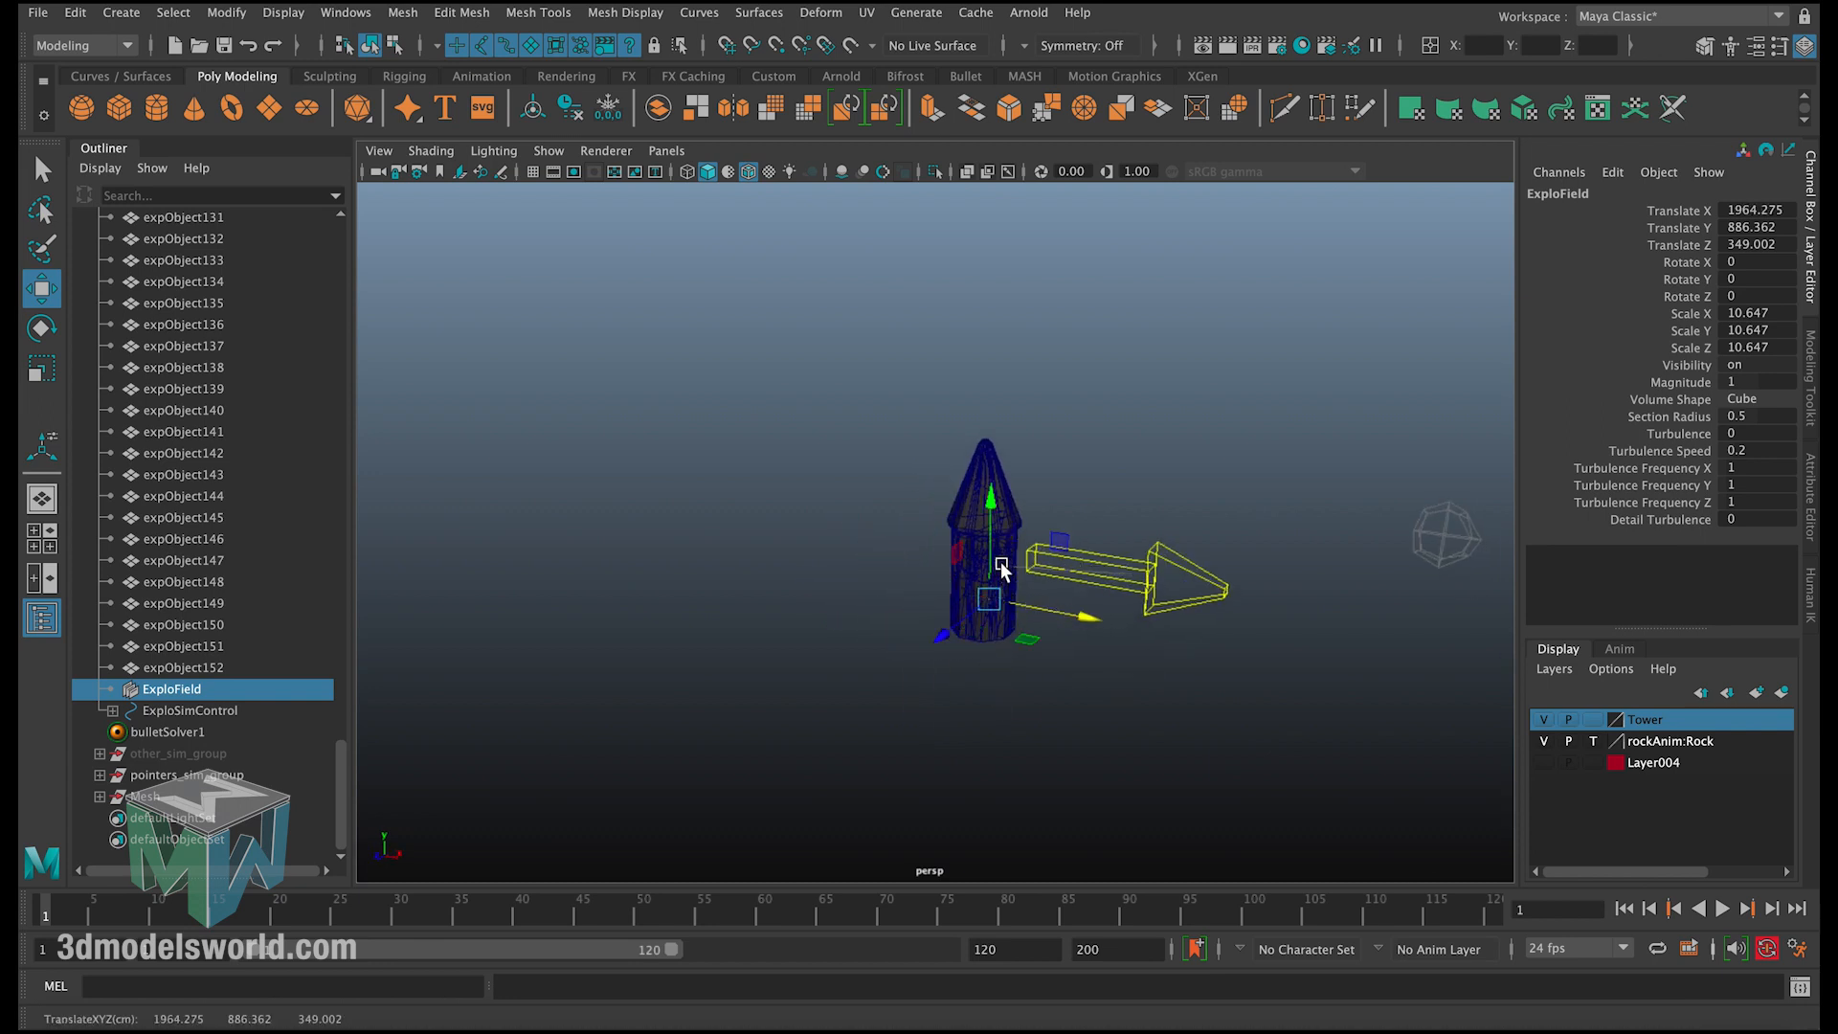
# Step: Scale ExploField uniformly to about 36 and center it on the impact band at about X 1953, Y 964, Z 343
pyautogui.press('r')
pyautogui.moveTo(990, 556); pyautogui.dragTo(1057, 565)
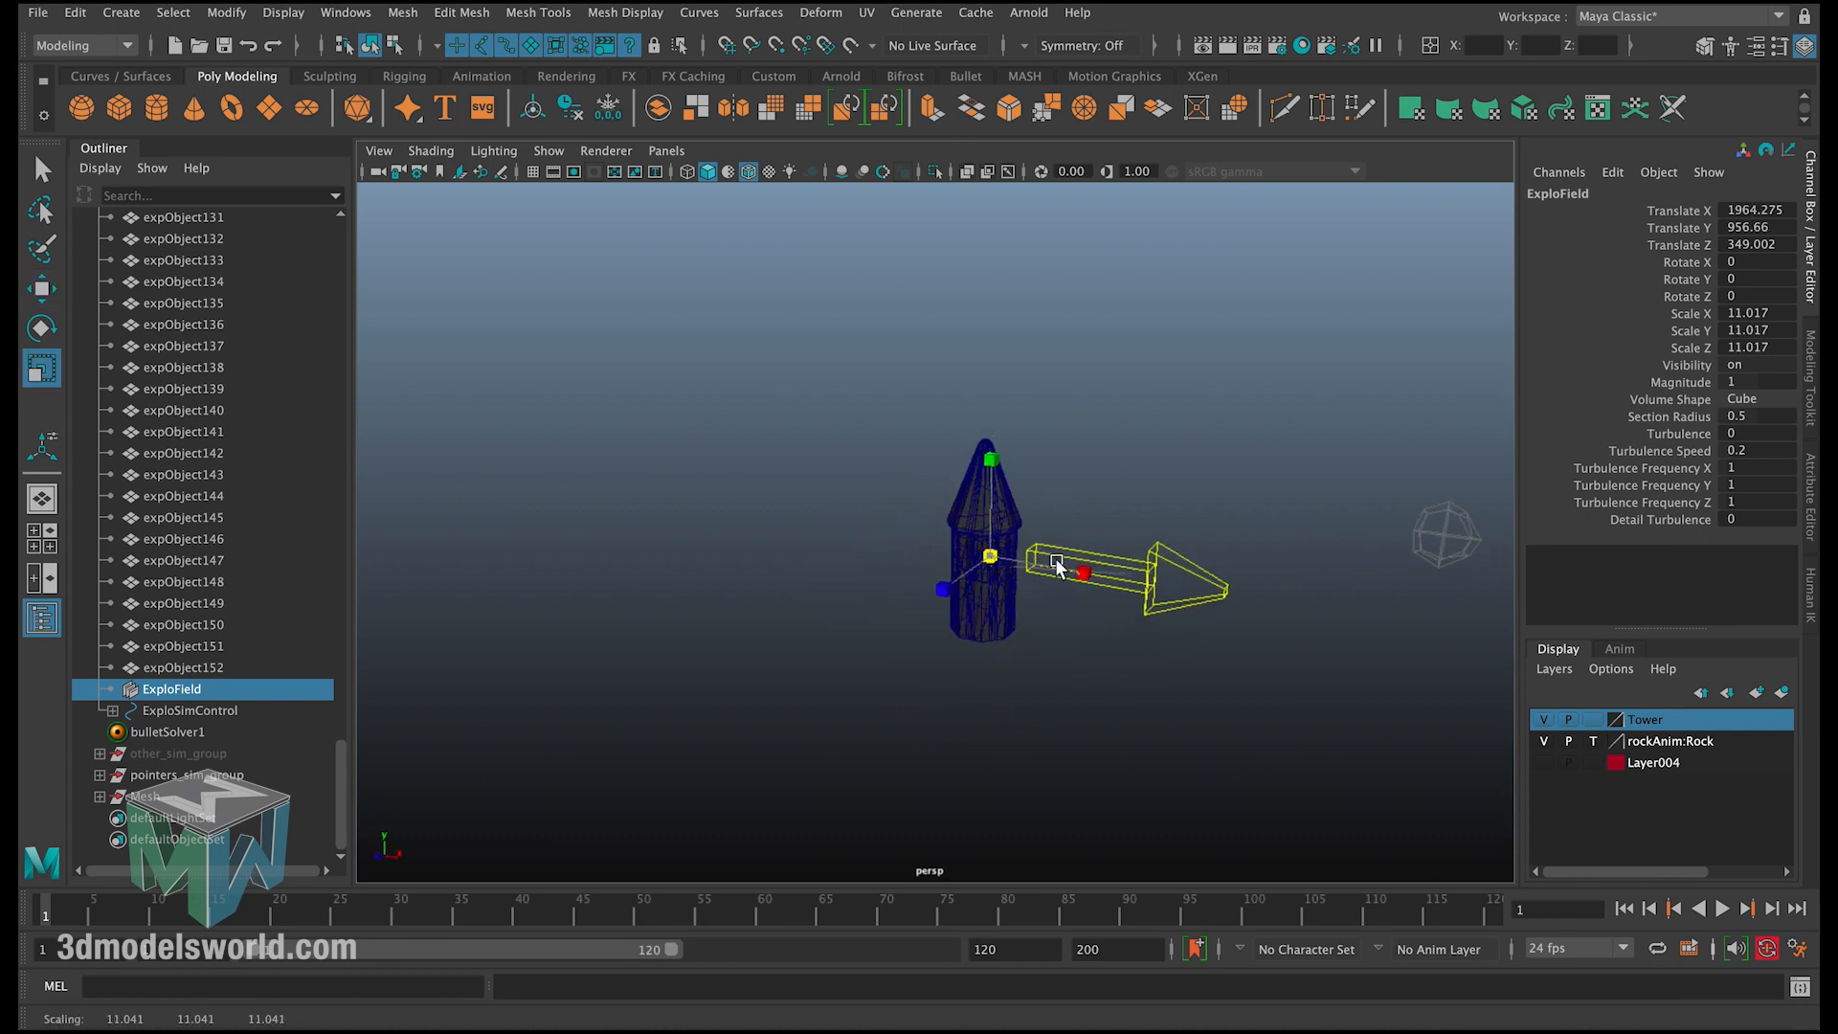
pyautogui.moveTo(1359, 512); pyautogui.dragTo(1541, 485)
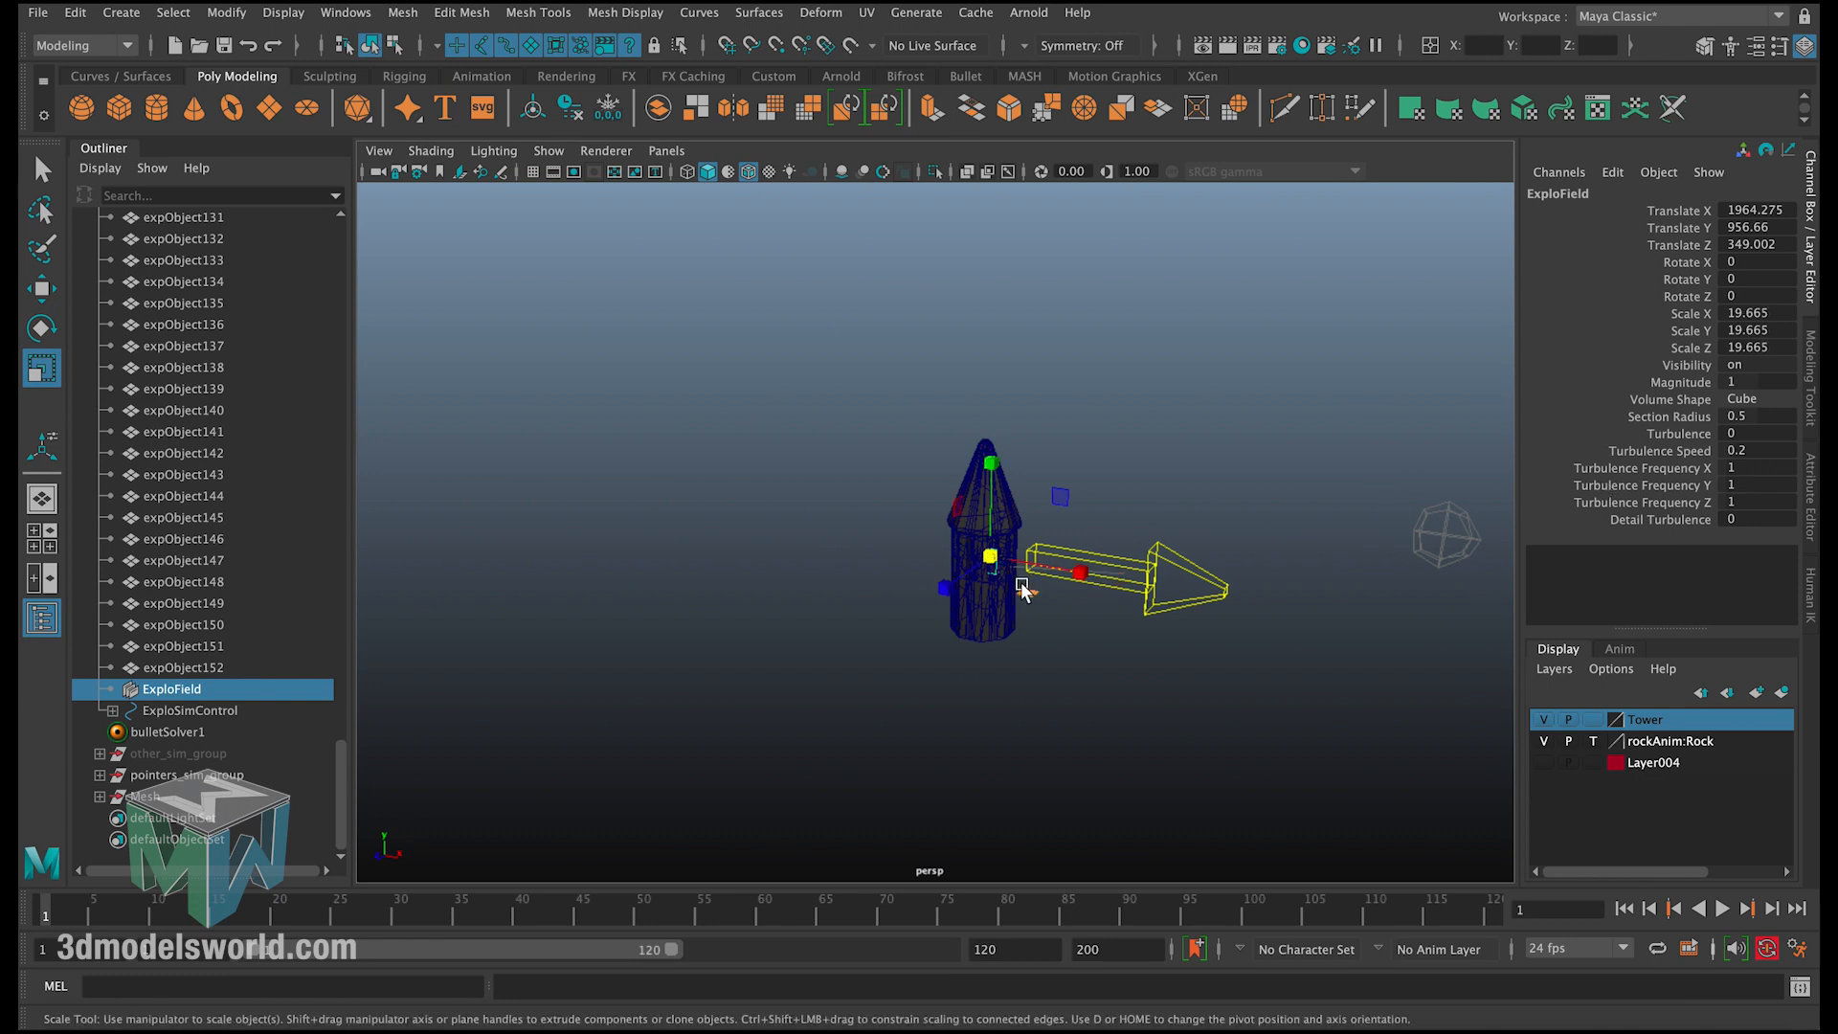
pyautogui.moveTo(991, 557); pyautogui.dragTo(1512, 507)
pyautogui.moveTo(994, 556); pyautogui.dragTo(966, 491)
pyautogui.press('w')
pyautogui.scroll(5, 929, 456)
pyautogui.moveTo(1005, 543)
pyautogui.keyDown('alt'); pyautogui.mouseDown()
pyautogui.moveTo(921, 597)
pyautogui.moveTo(1018, 607)
pyautogui.moveTo(875, 589)
pyautogui.moveTo(881, 603)
pyautogui.moveTo(780, 517)
pyautogui.moveTo(1081, 525)
pyautogui.moveTo(1026, 515)
pyautogui.mouseUp(); pyautogui.keyUp('alt')
pyautogui.press('r')
pyautogui.press('w')
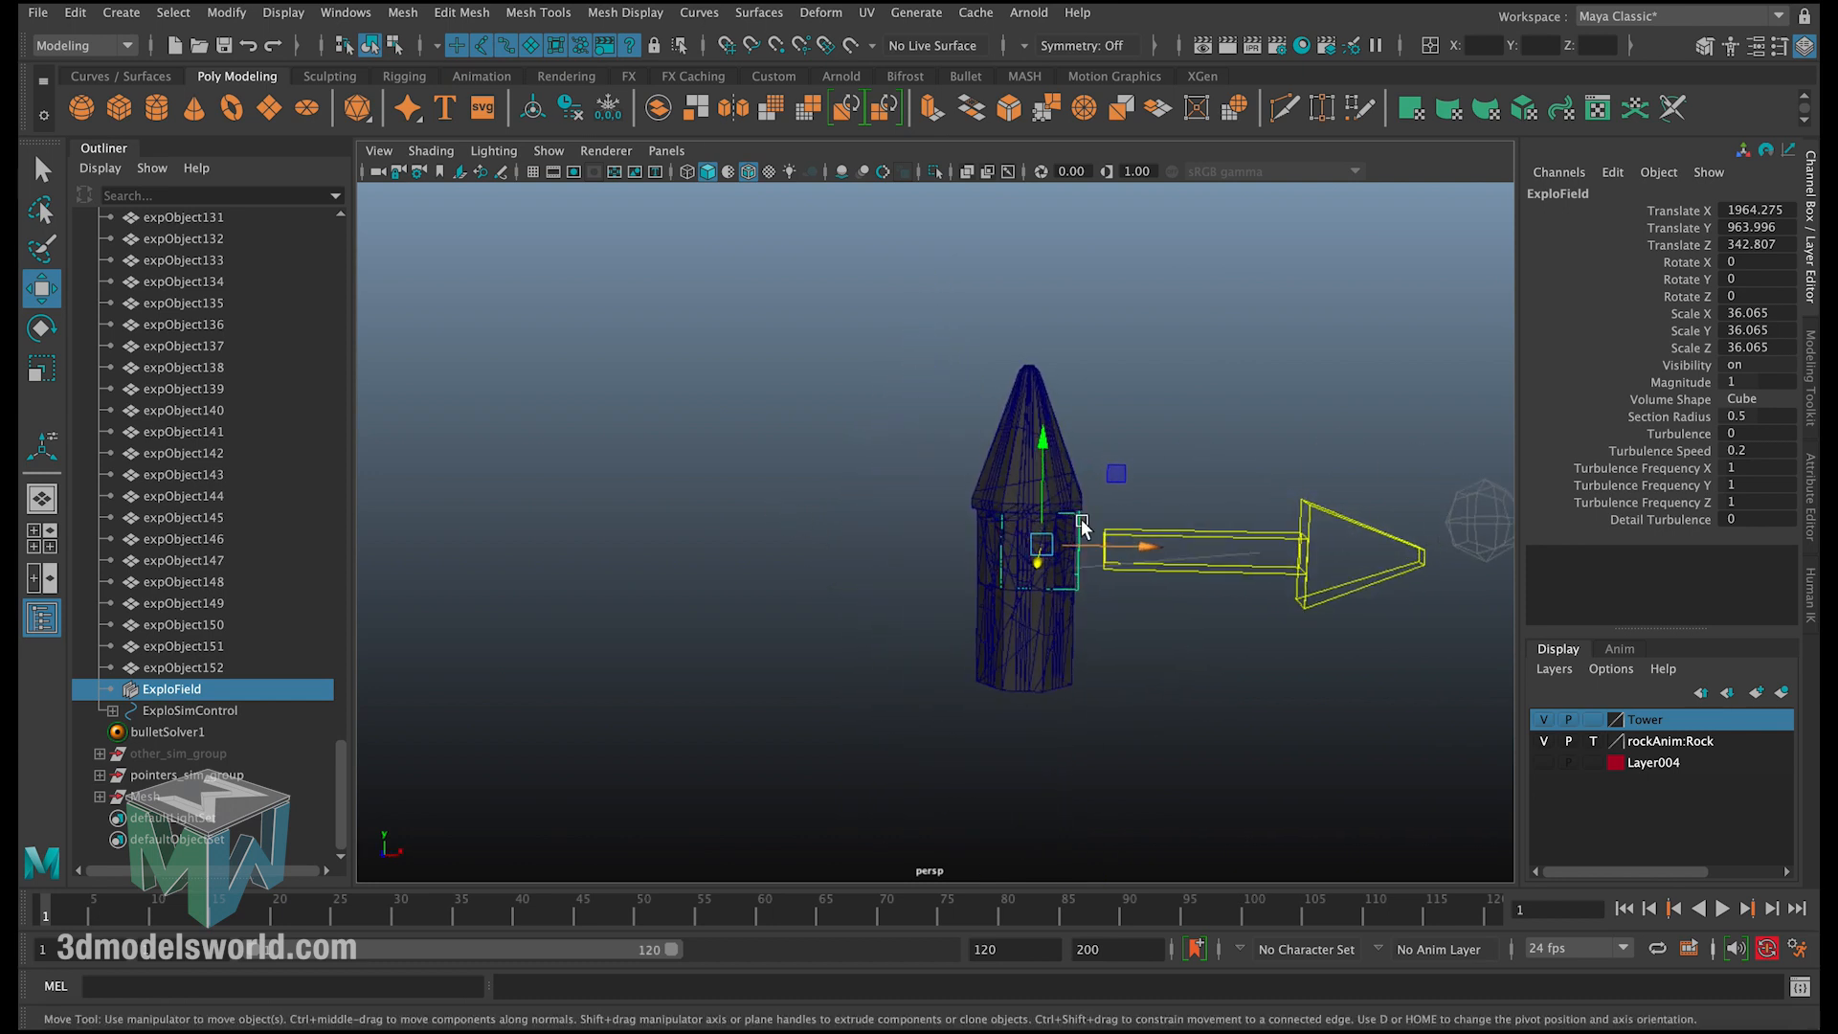
pyautogui.moveTo(1130, 545); pyautogui.dragTo(1114, 546)
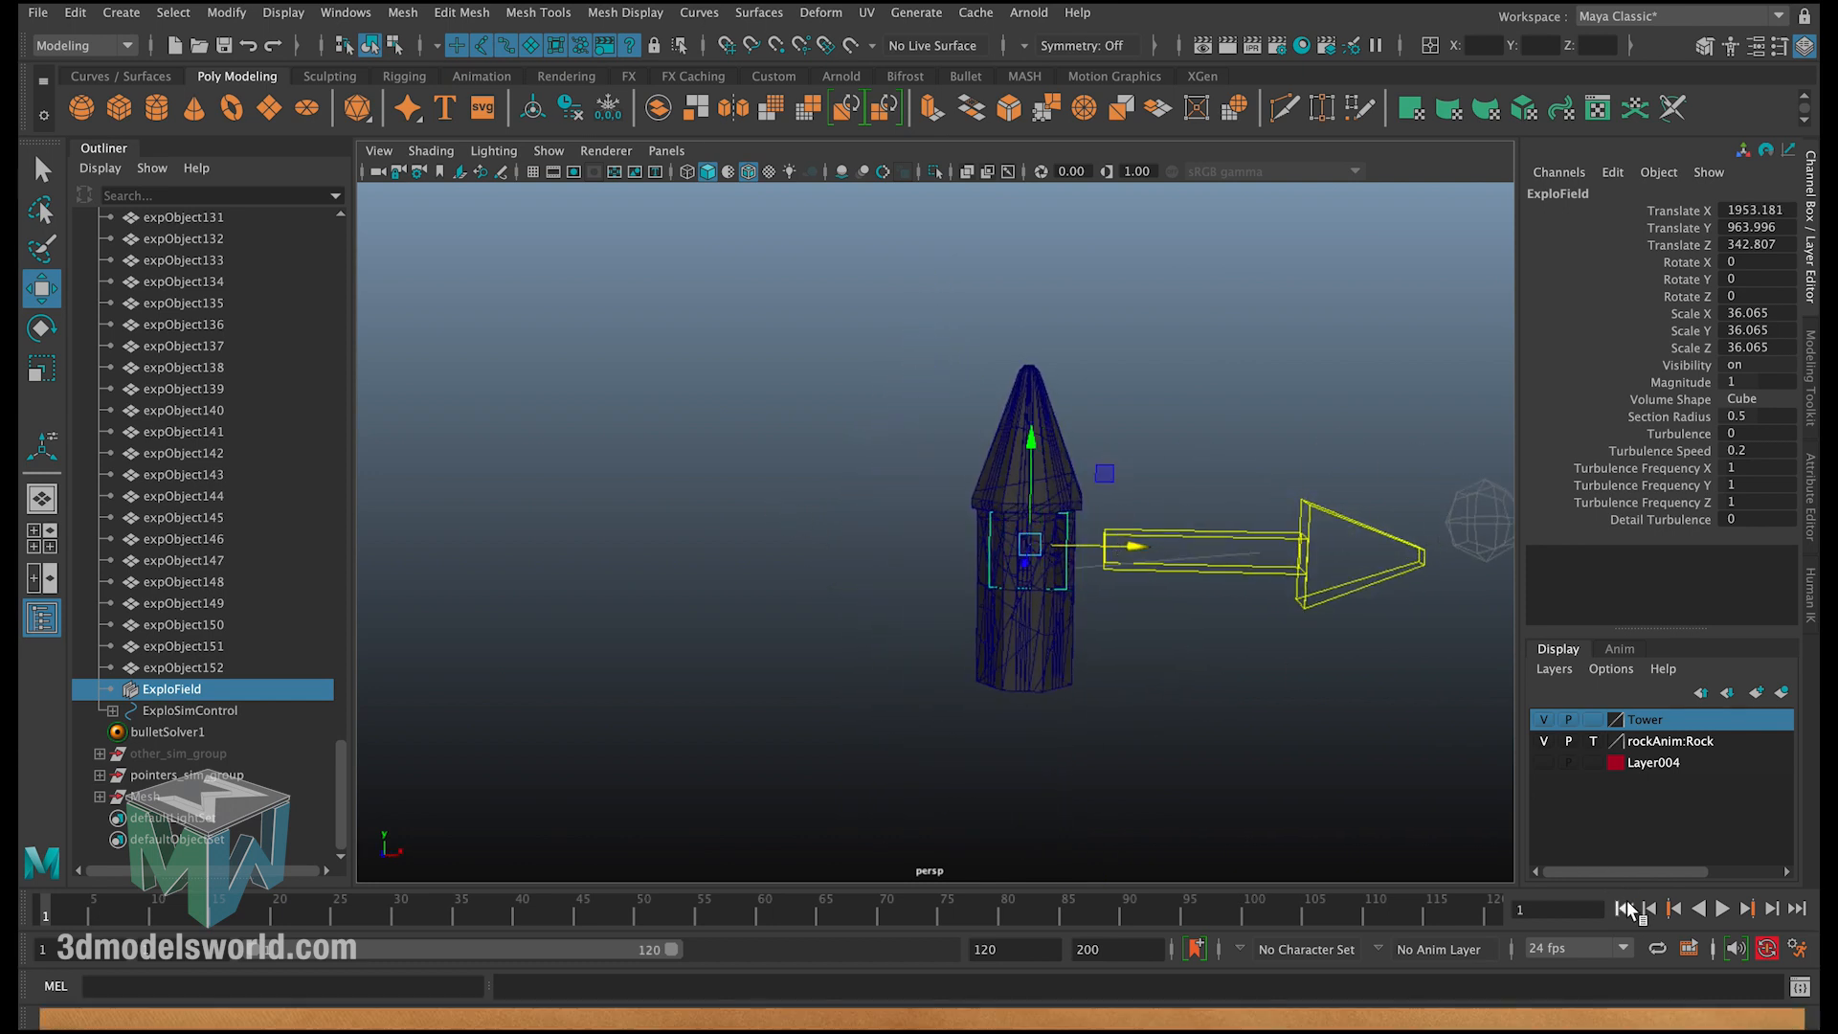
# Step: Play the rock animation against the tower, stop it and return to frame 1
pyautogui.click(1723, 908)
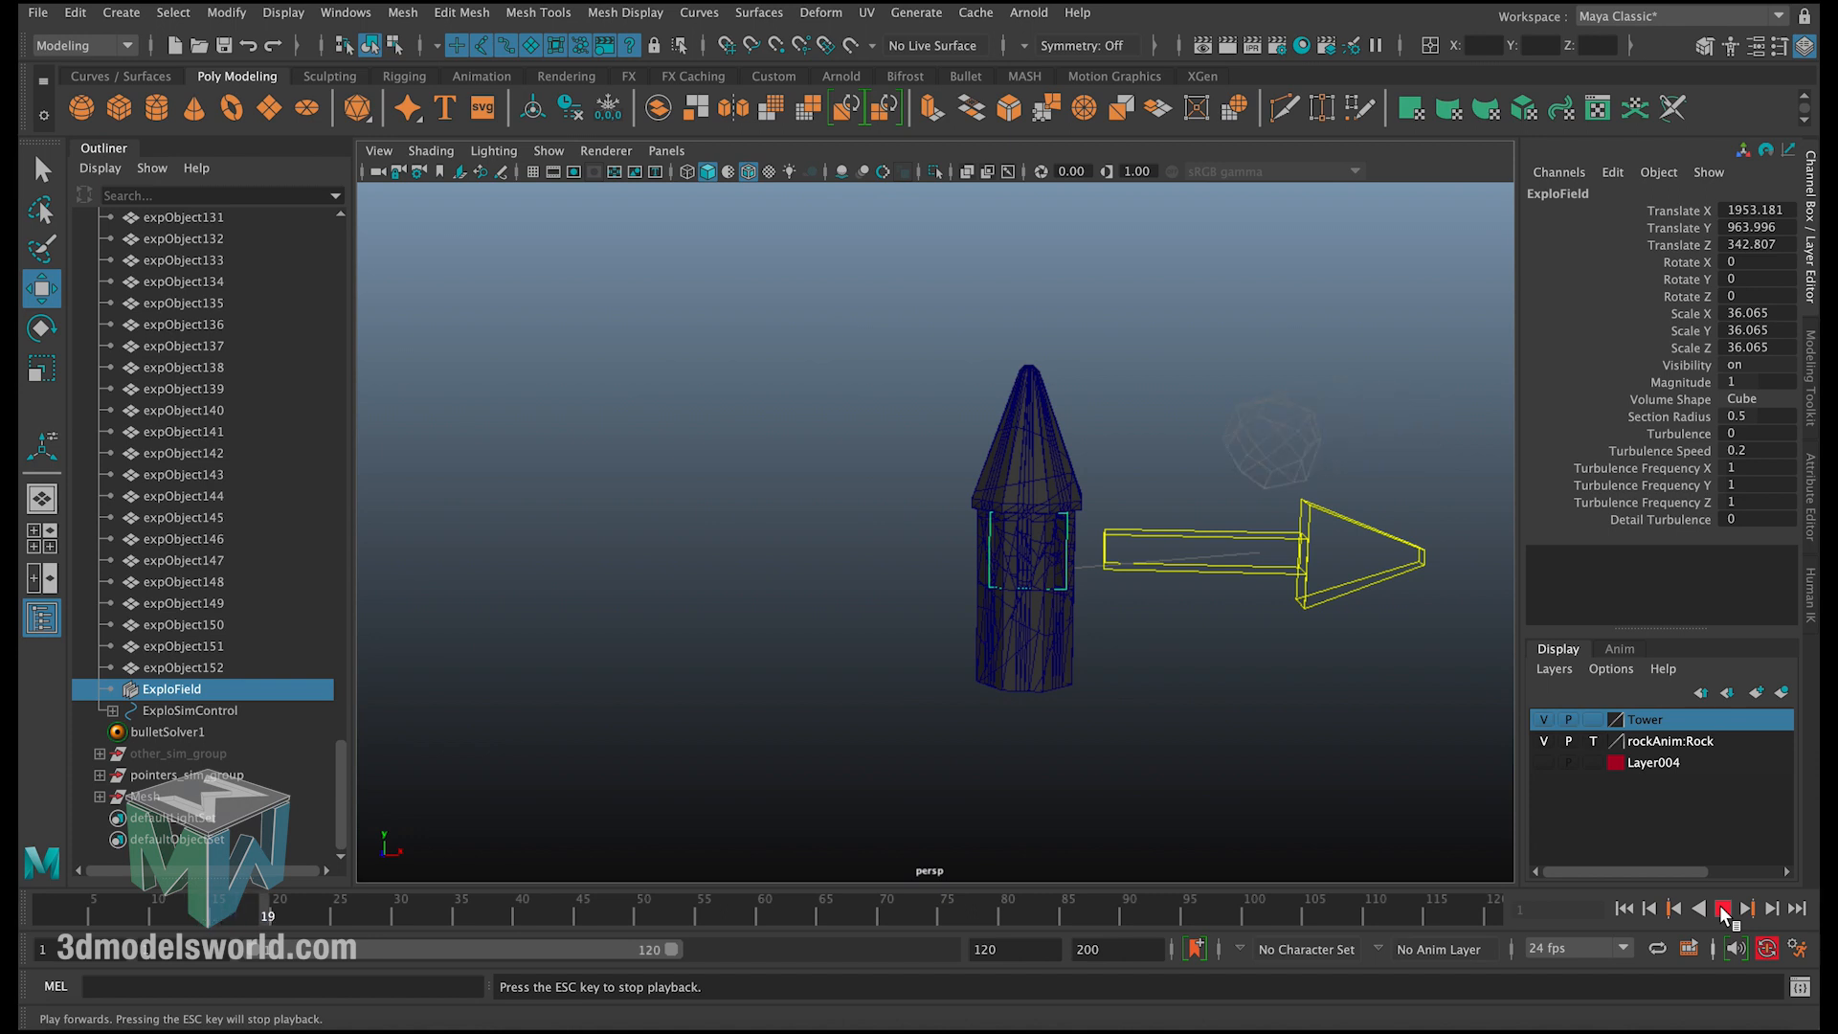
pyautogui.click(1722, 908)
pyautogui.keyDown('alt'); pyautogui.moveTo(1423, 792); pyautogui.dragTo(1100, 702); pyautogui.keyUp('alt')
pyautogui.click(1624, 909)
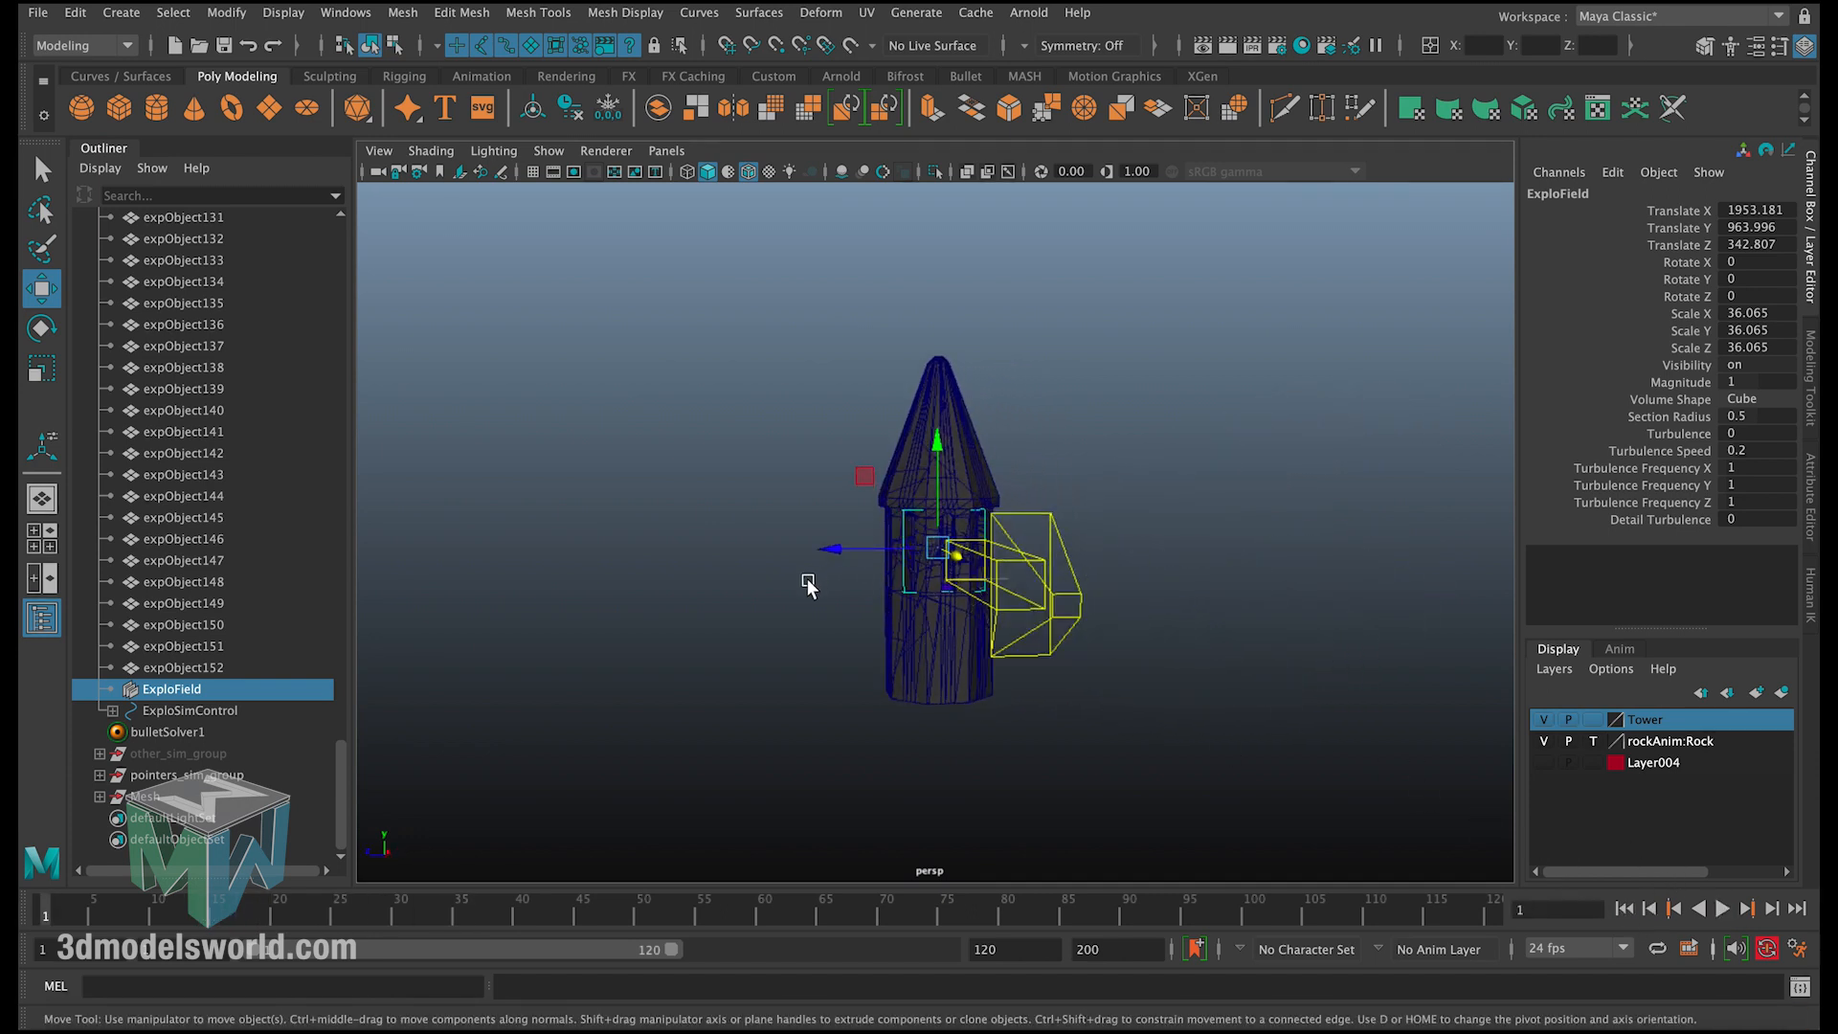
# Step: Clear the selection, show the castle layer Layer004 and turn off template display for the rockAnim:Rock layer
pyautogui.click(694, 600)
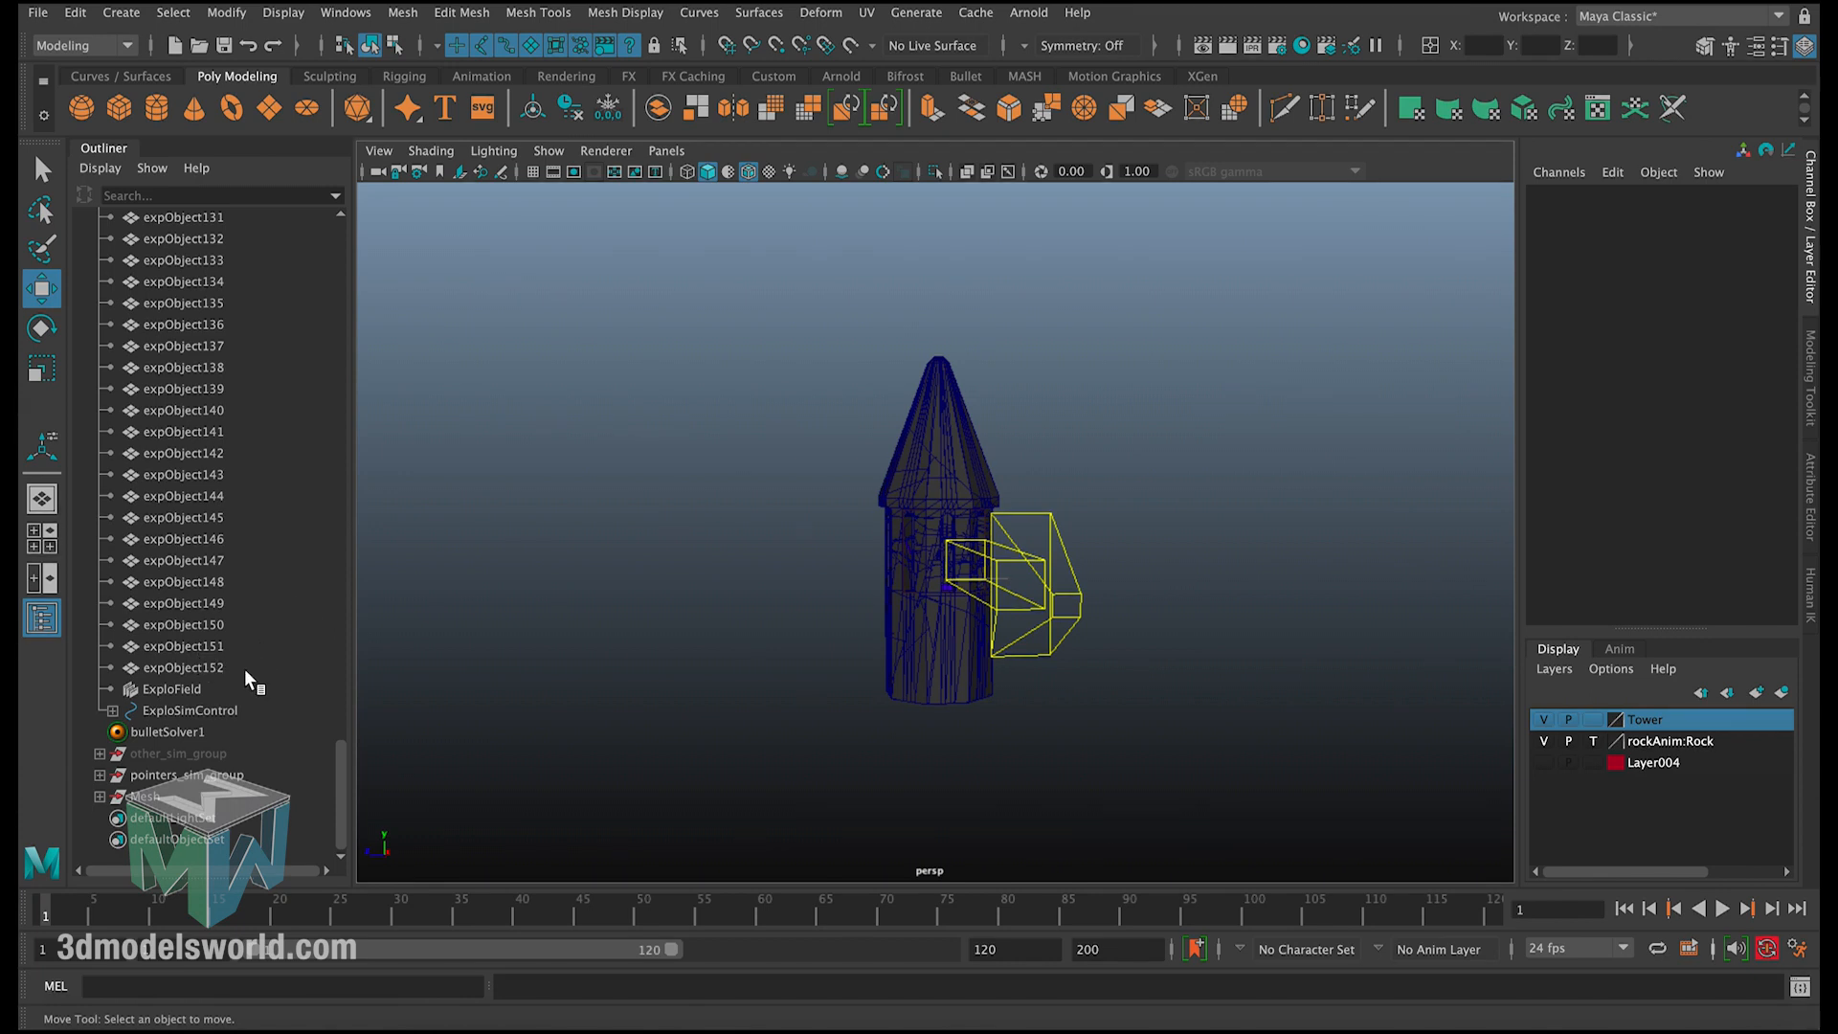
pyautogui.click(1543, 762)
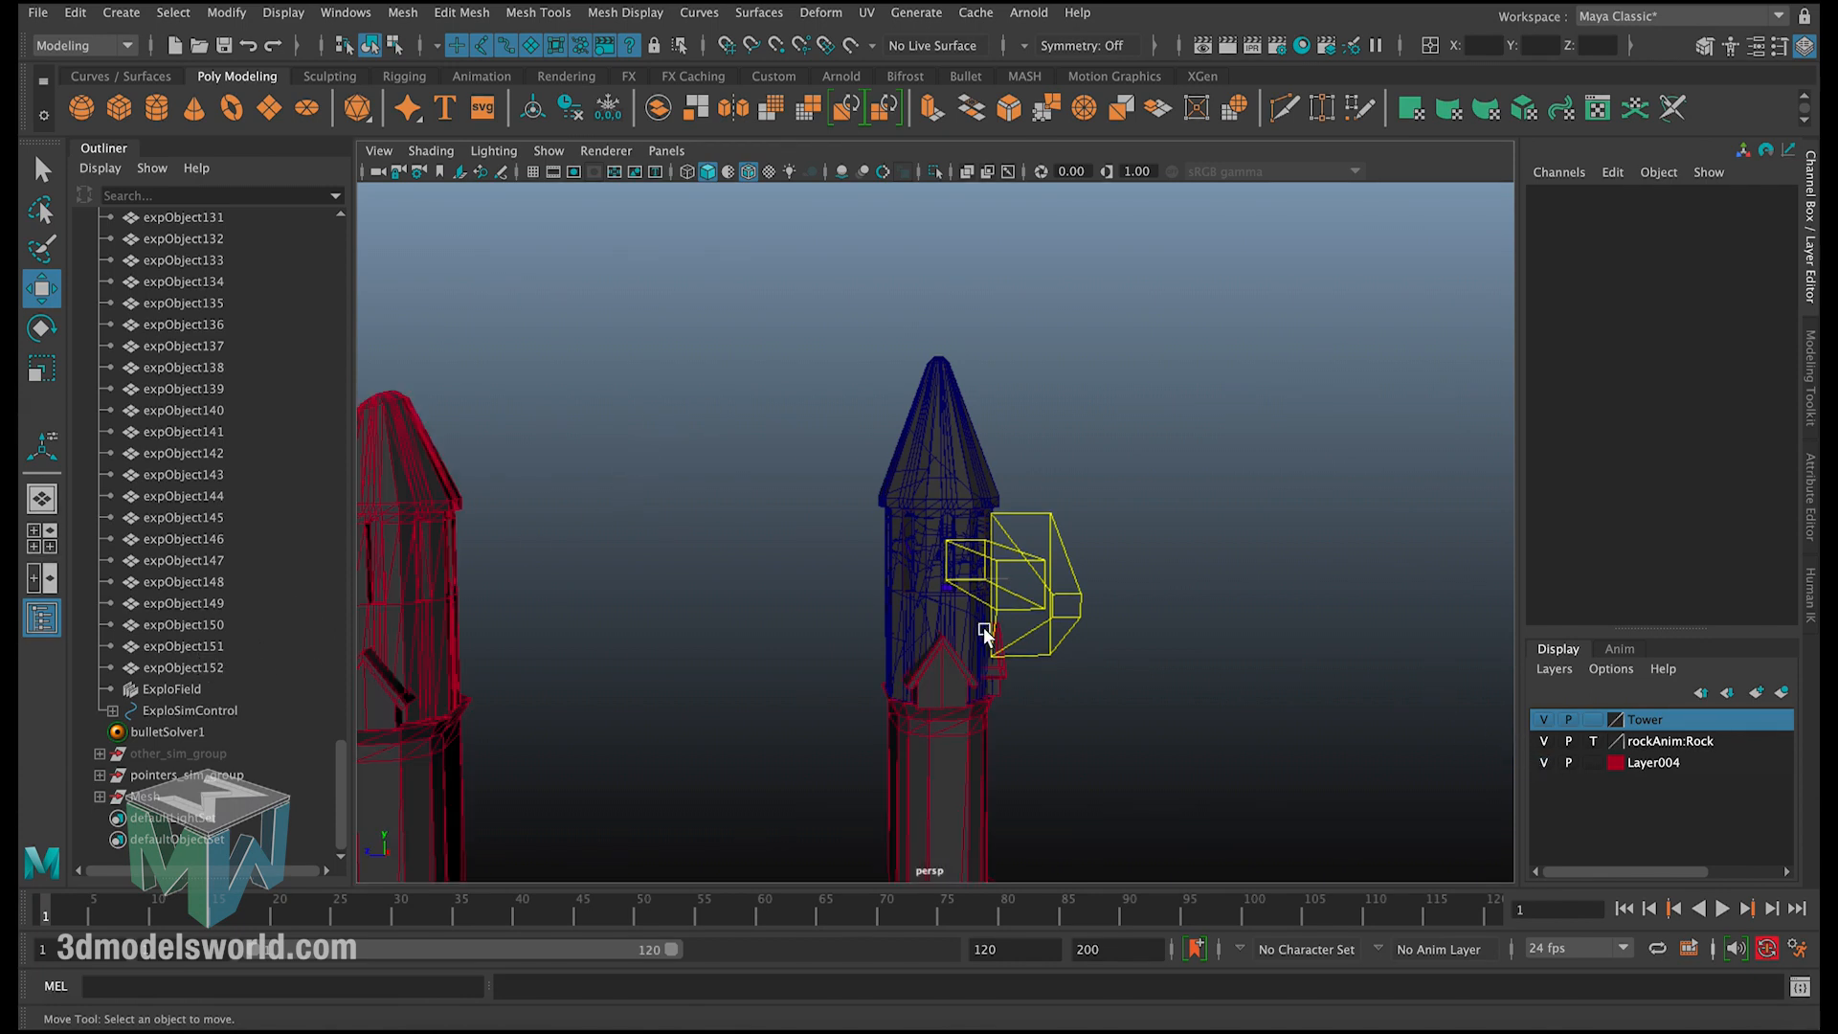
pyautogui.keyDown('alt'); pyautogui.moveTo(986, 631); pyautogui.dragTo(646, 456, button='right'); pyautogui.keyUp('alt')
pyautogui.keyDown('alt'); pyautogui.moveTo(693, 482); pyautogui.dragTo(672, 440, button='middle'); pyautogui.keyUp('alt')
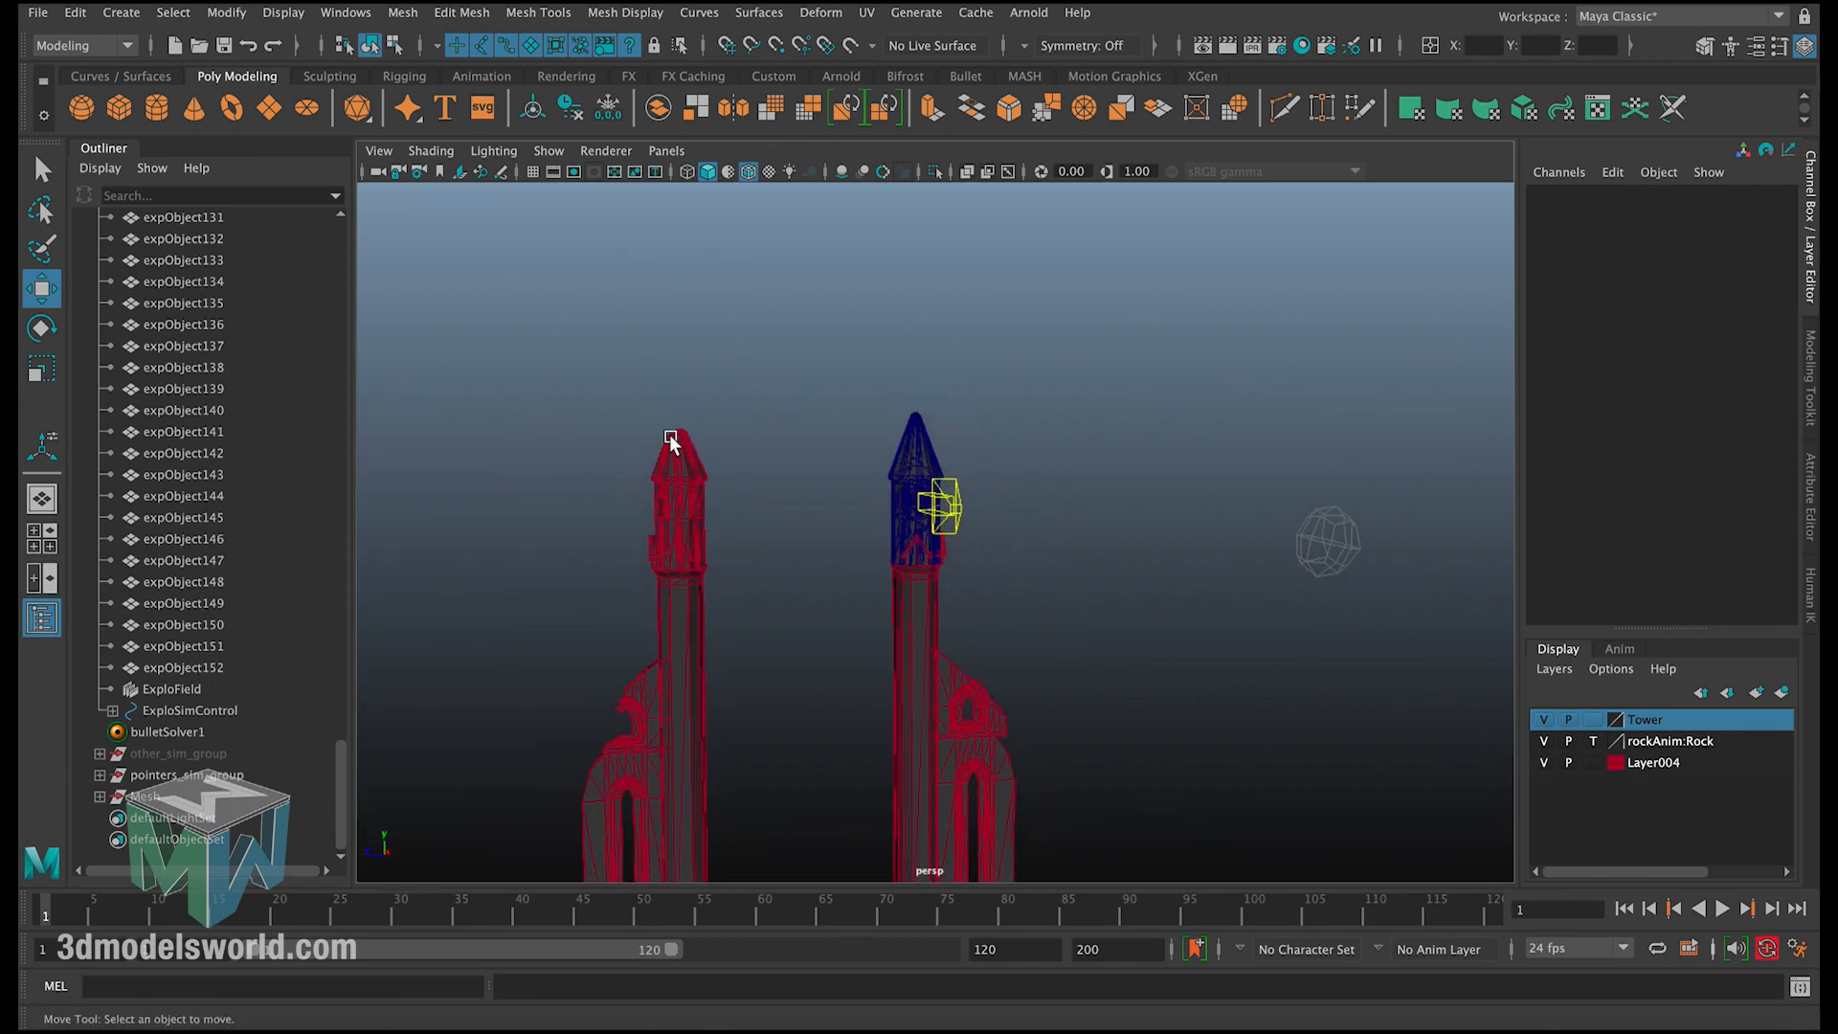
pyautogui.click(1592, 741)
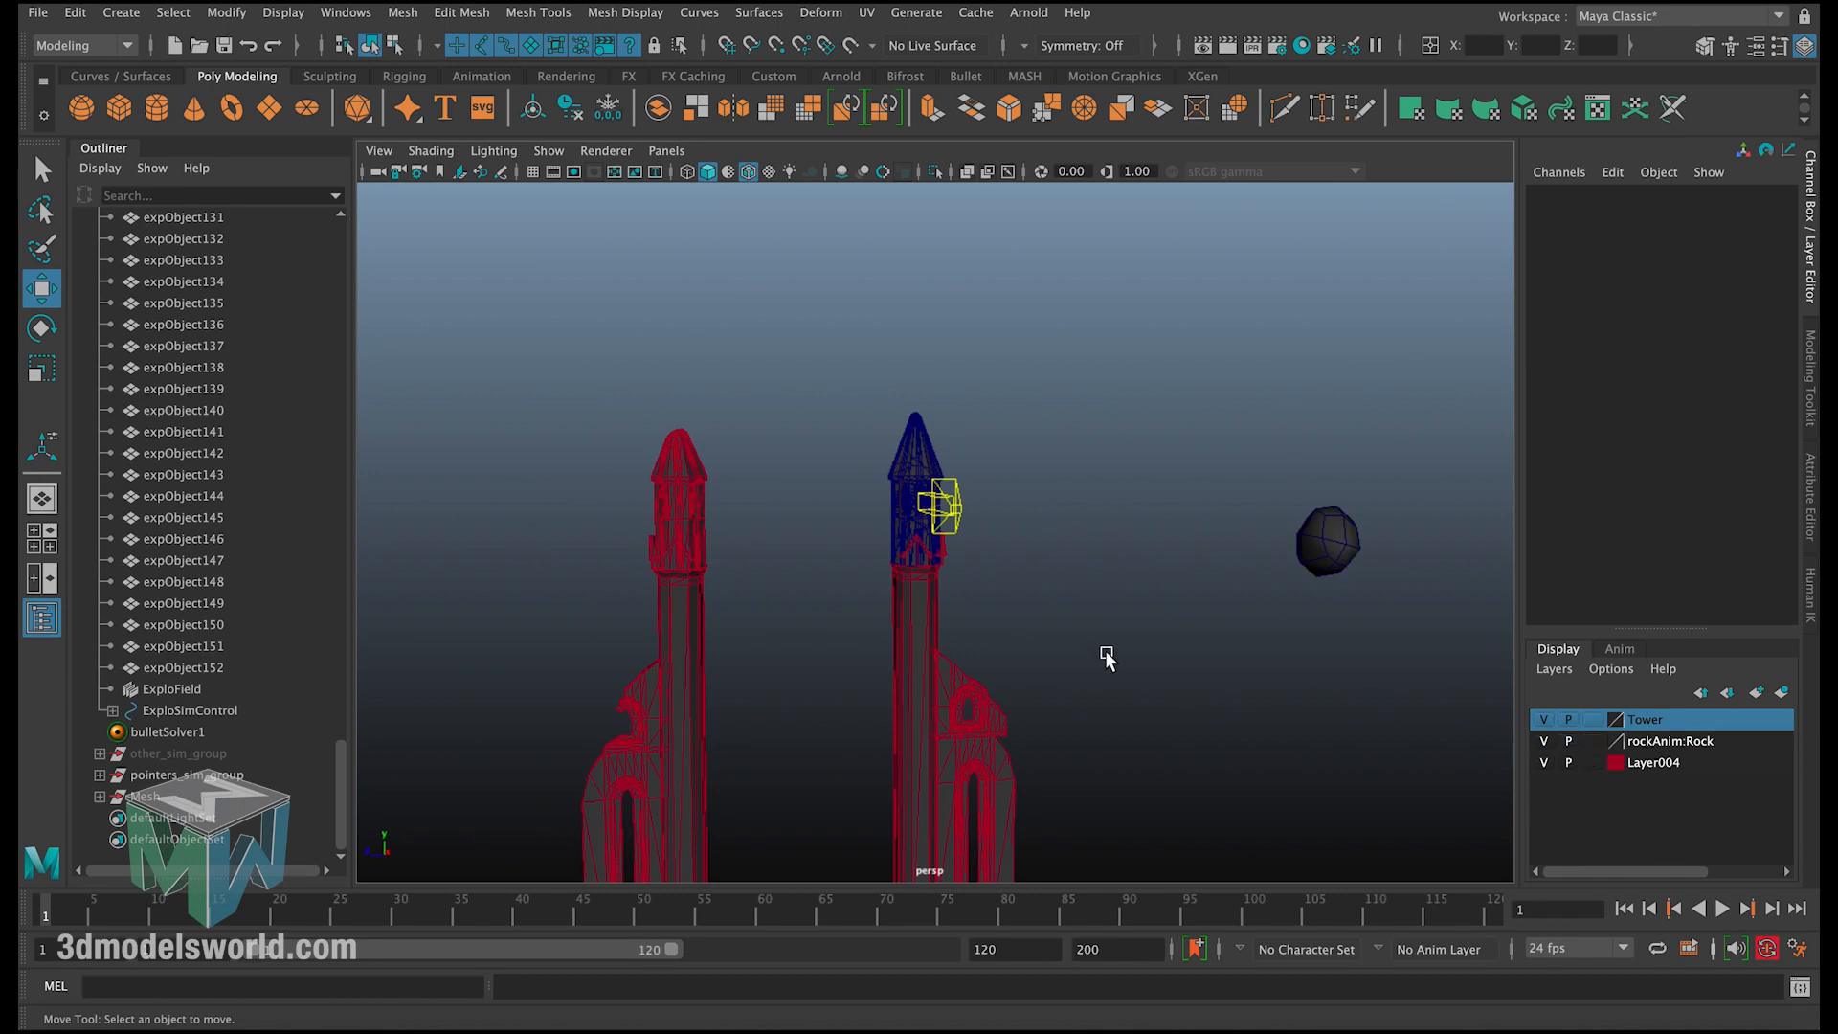
# Step: Examine the explosion arrow's direction relative to the tower in the perspective view and through camera1
pyautogui.keyDown('alt'); pyautogui.moveTo(964, 473); pyautogui.dragTo(1034, 459); pyautogui.keyUp('alt')
pyautogui.keyDown('alt'); pyautogui.moveTo(996, 622); pyautogui.dragTo(1211, 522, button='right'); pyautogui.keyUp('alt')
pyautogui.keyDown('alt'); pyautogui.moveTo(1105, 488); pyautogui.dragTo(990, 510, button='middle'); pyautogui.keyUp('alt')
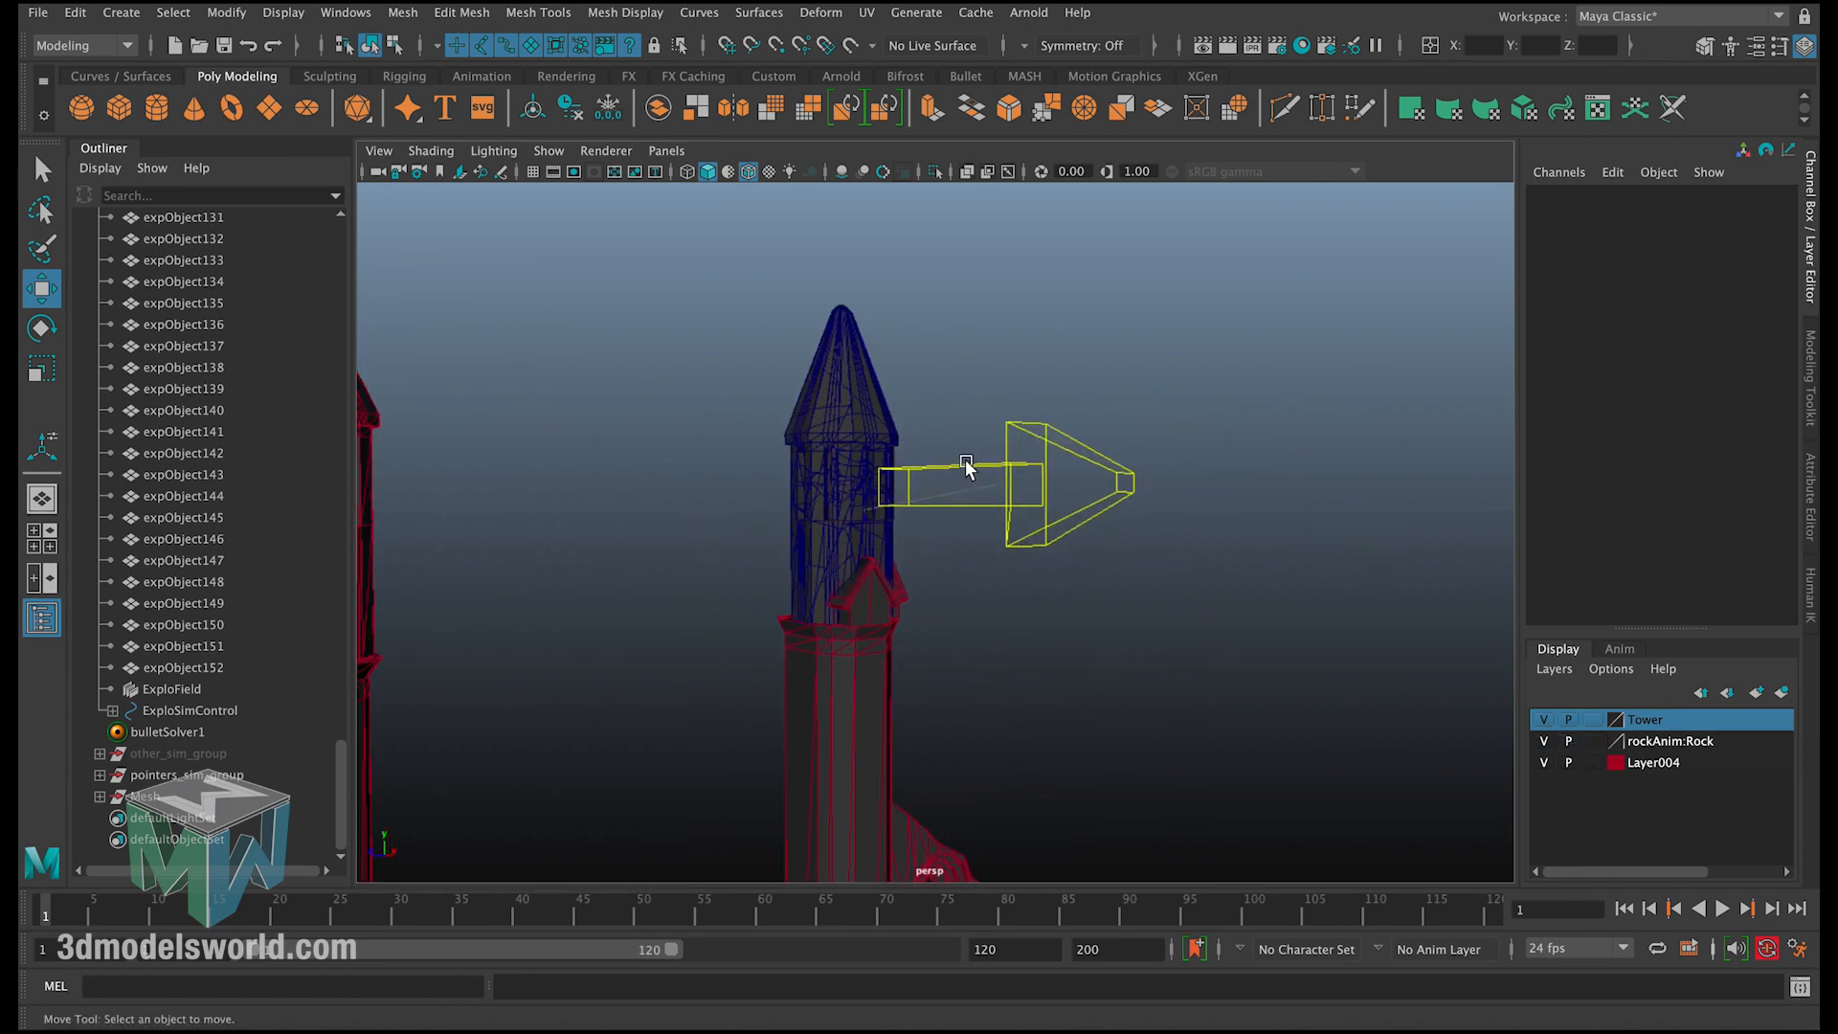
pyautogui.press('space')
pyautogui.press('space')
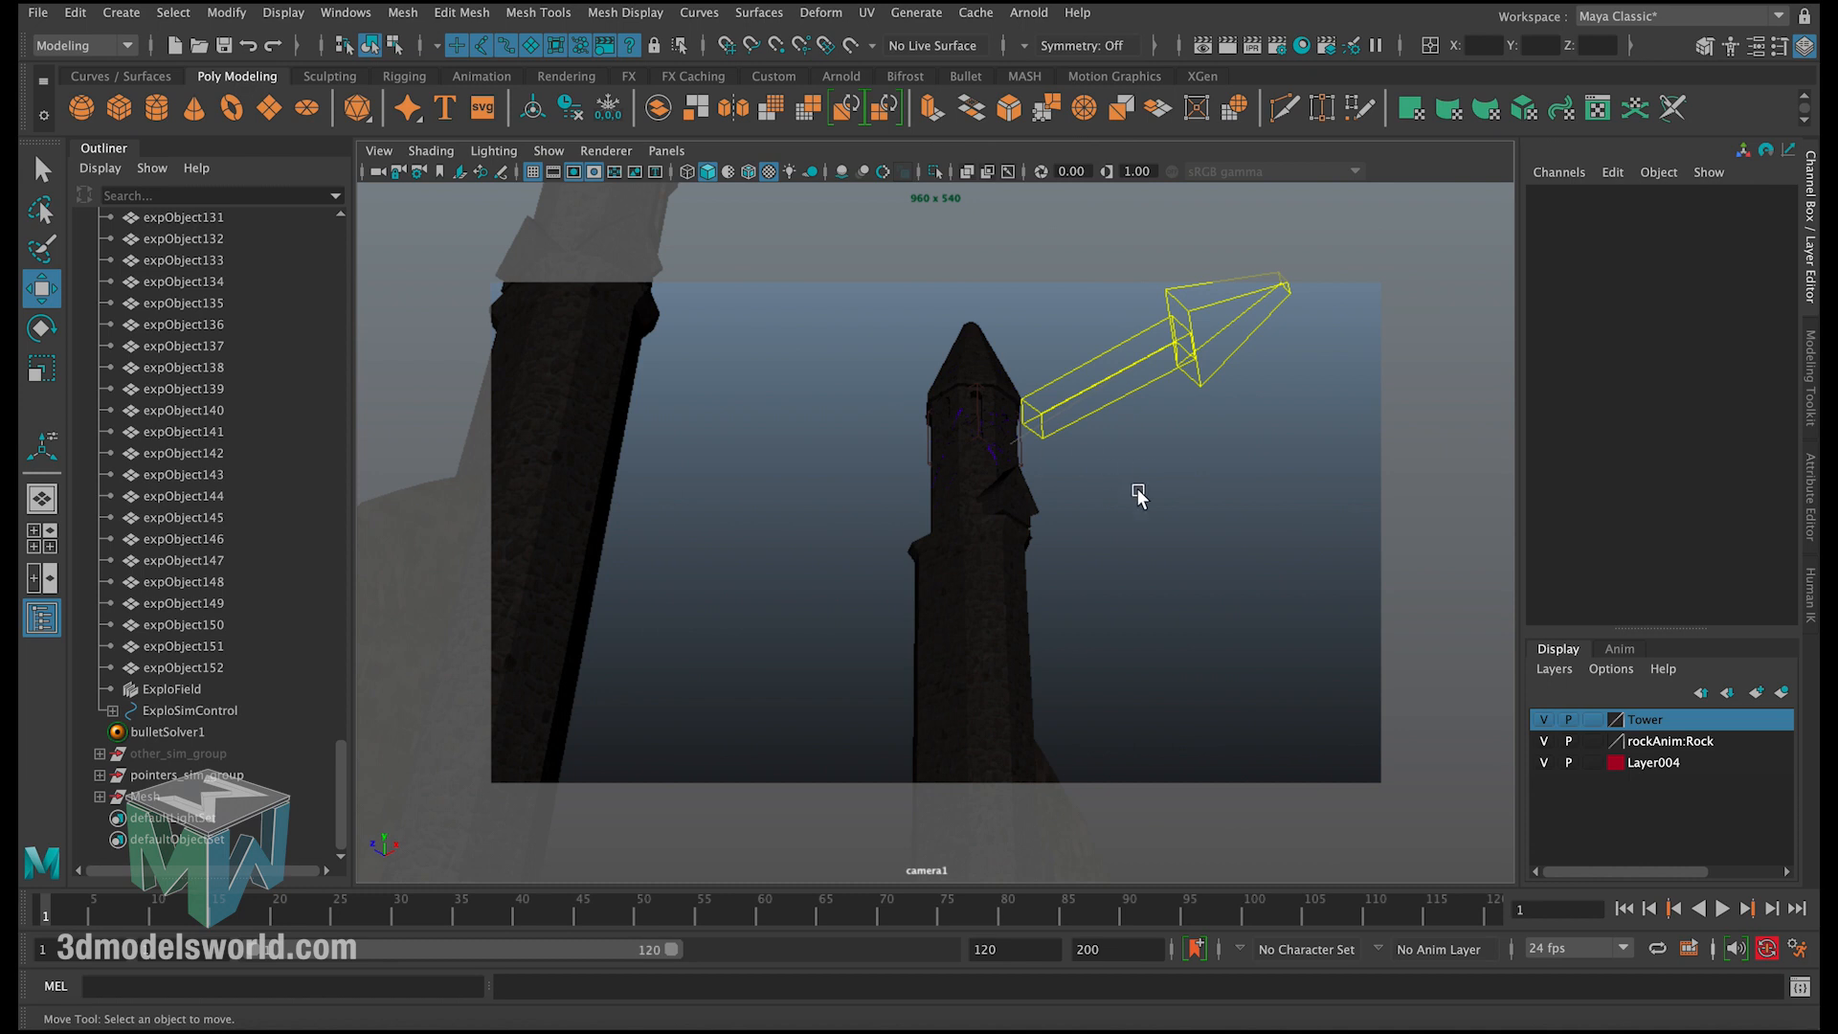
pyautogui.press('space')
pyautogui.press('space')
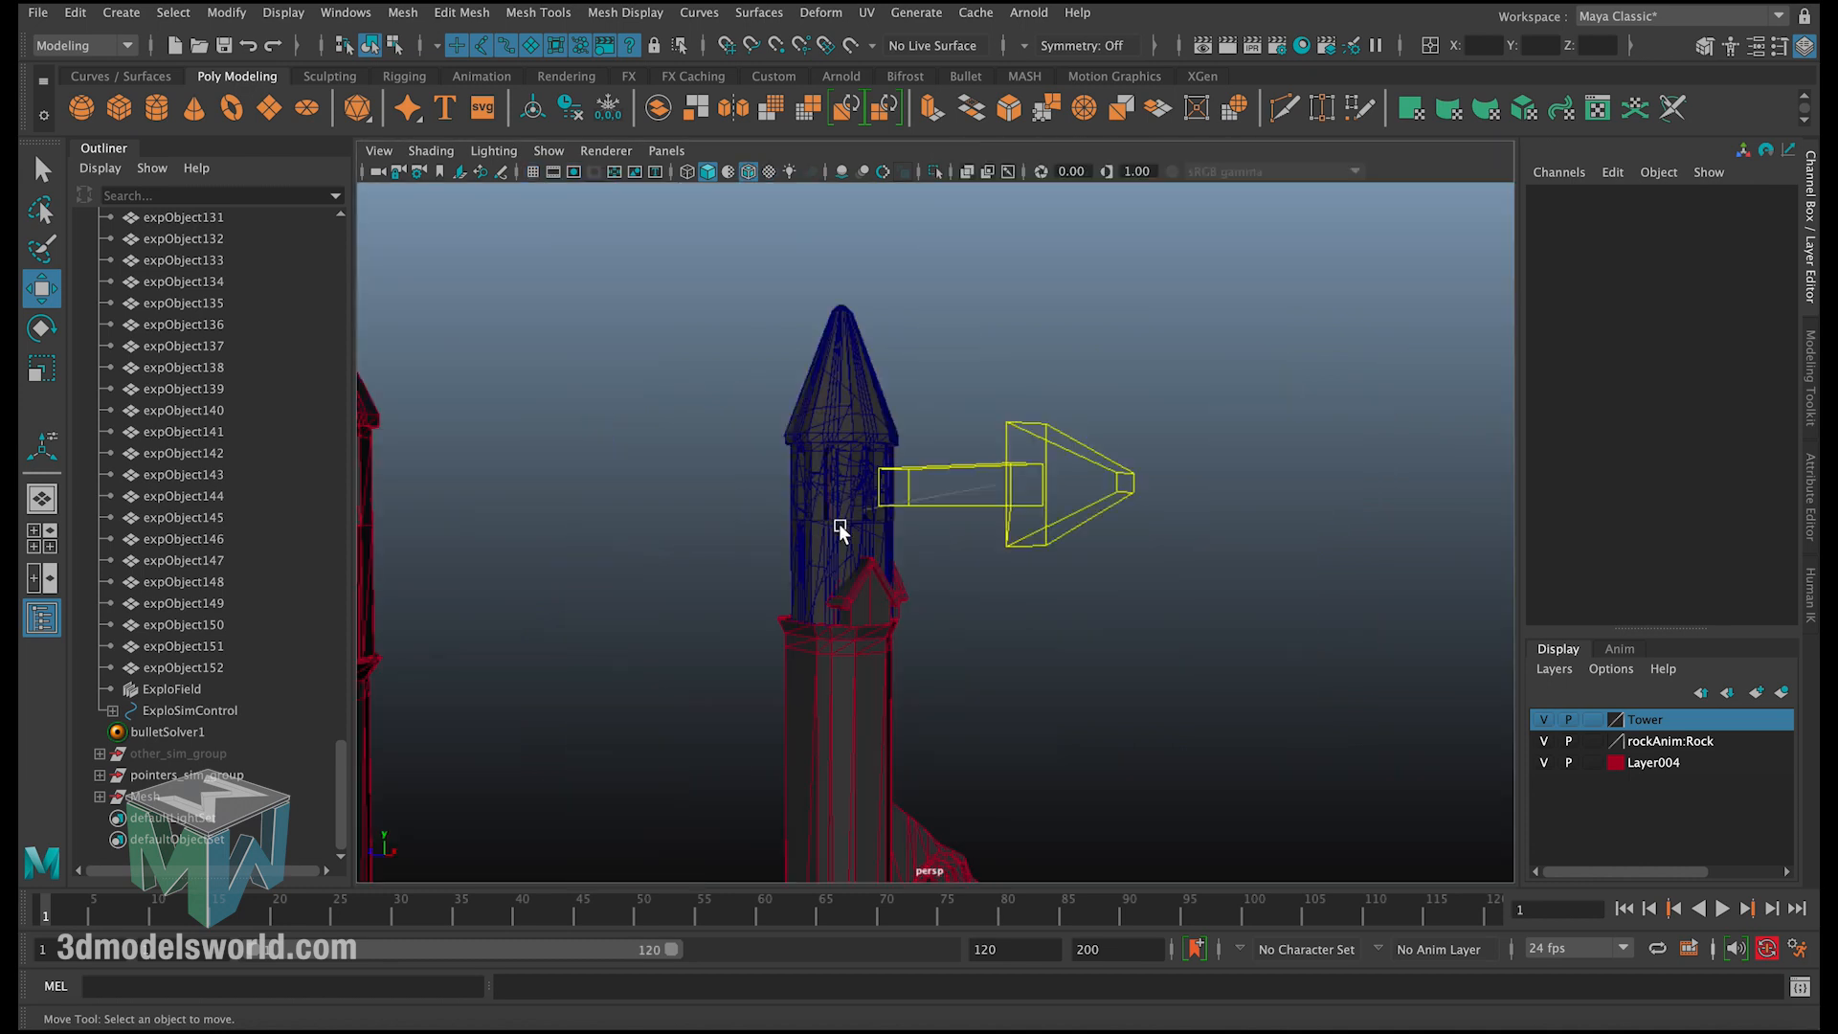
pyautogui.scroll(4, 973, 513)
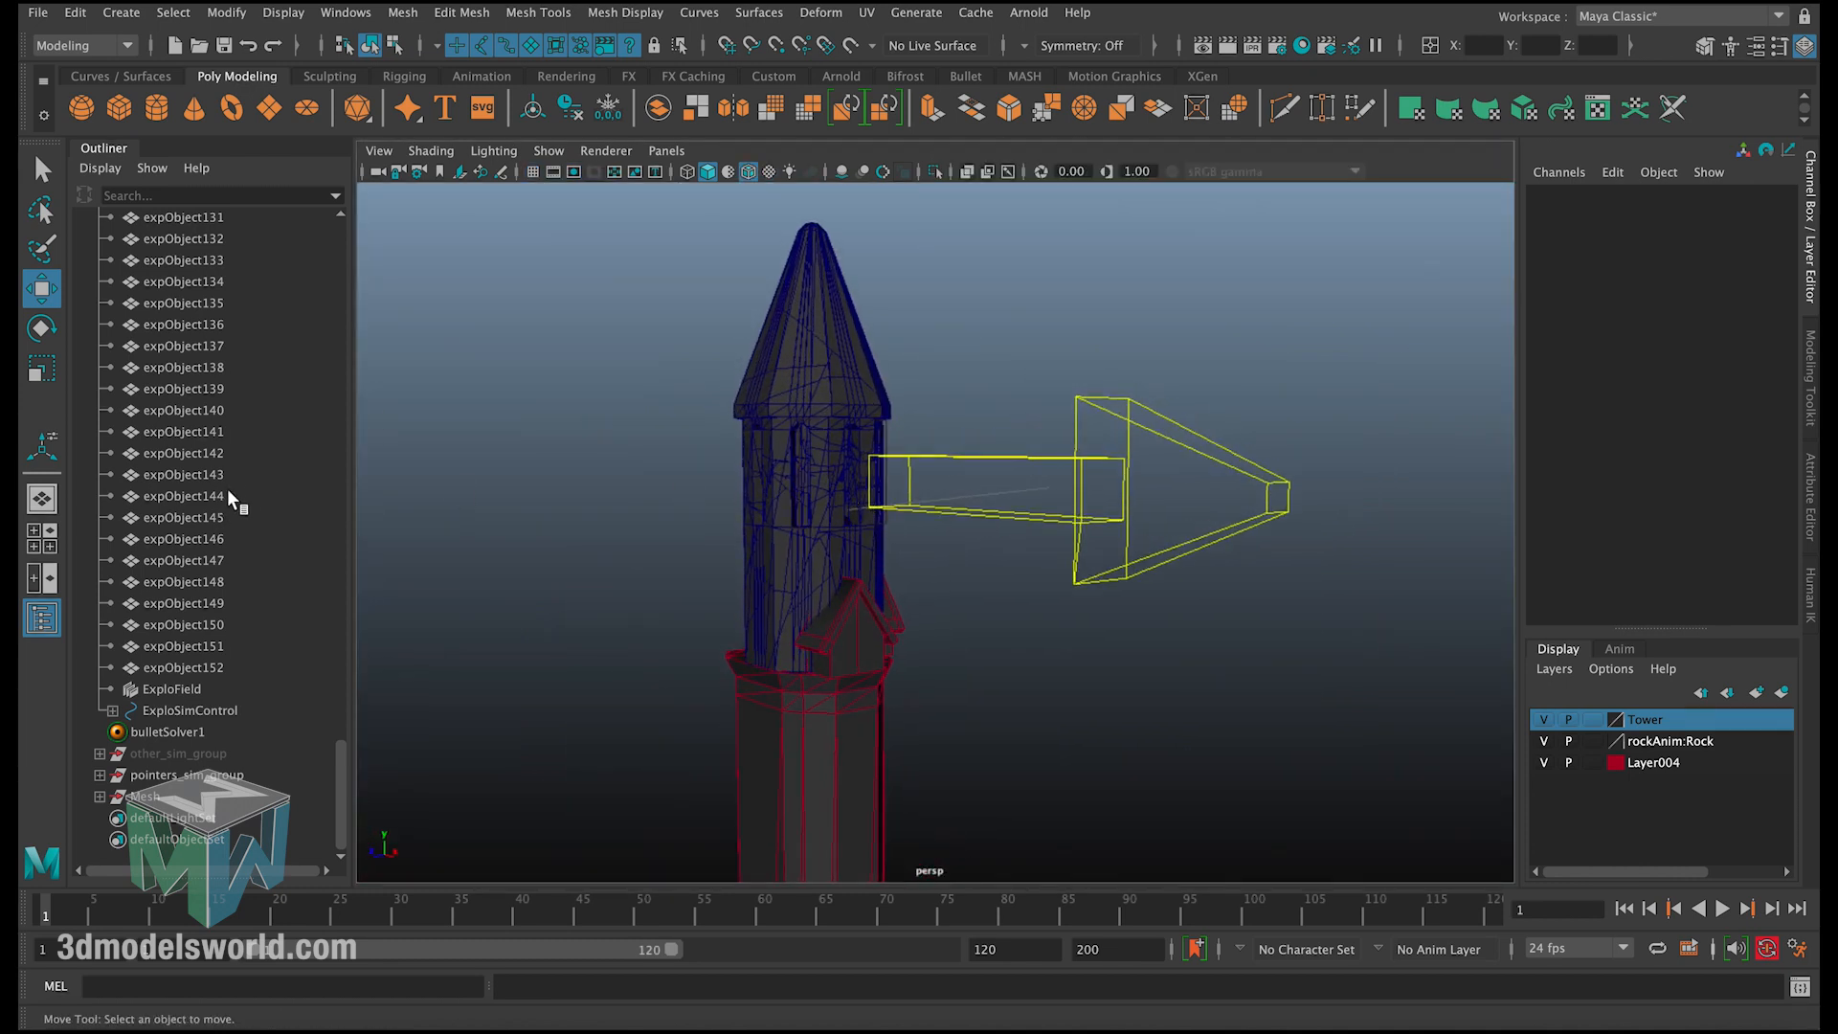
# Step: Collapse the DirectionalExploGroup hierarchy and select the whole group
pyautogui.scroll(20, 238, 501)
pyautogui.click(99, 368)
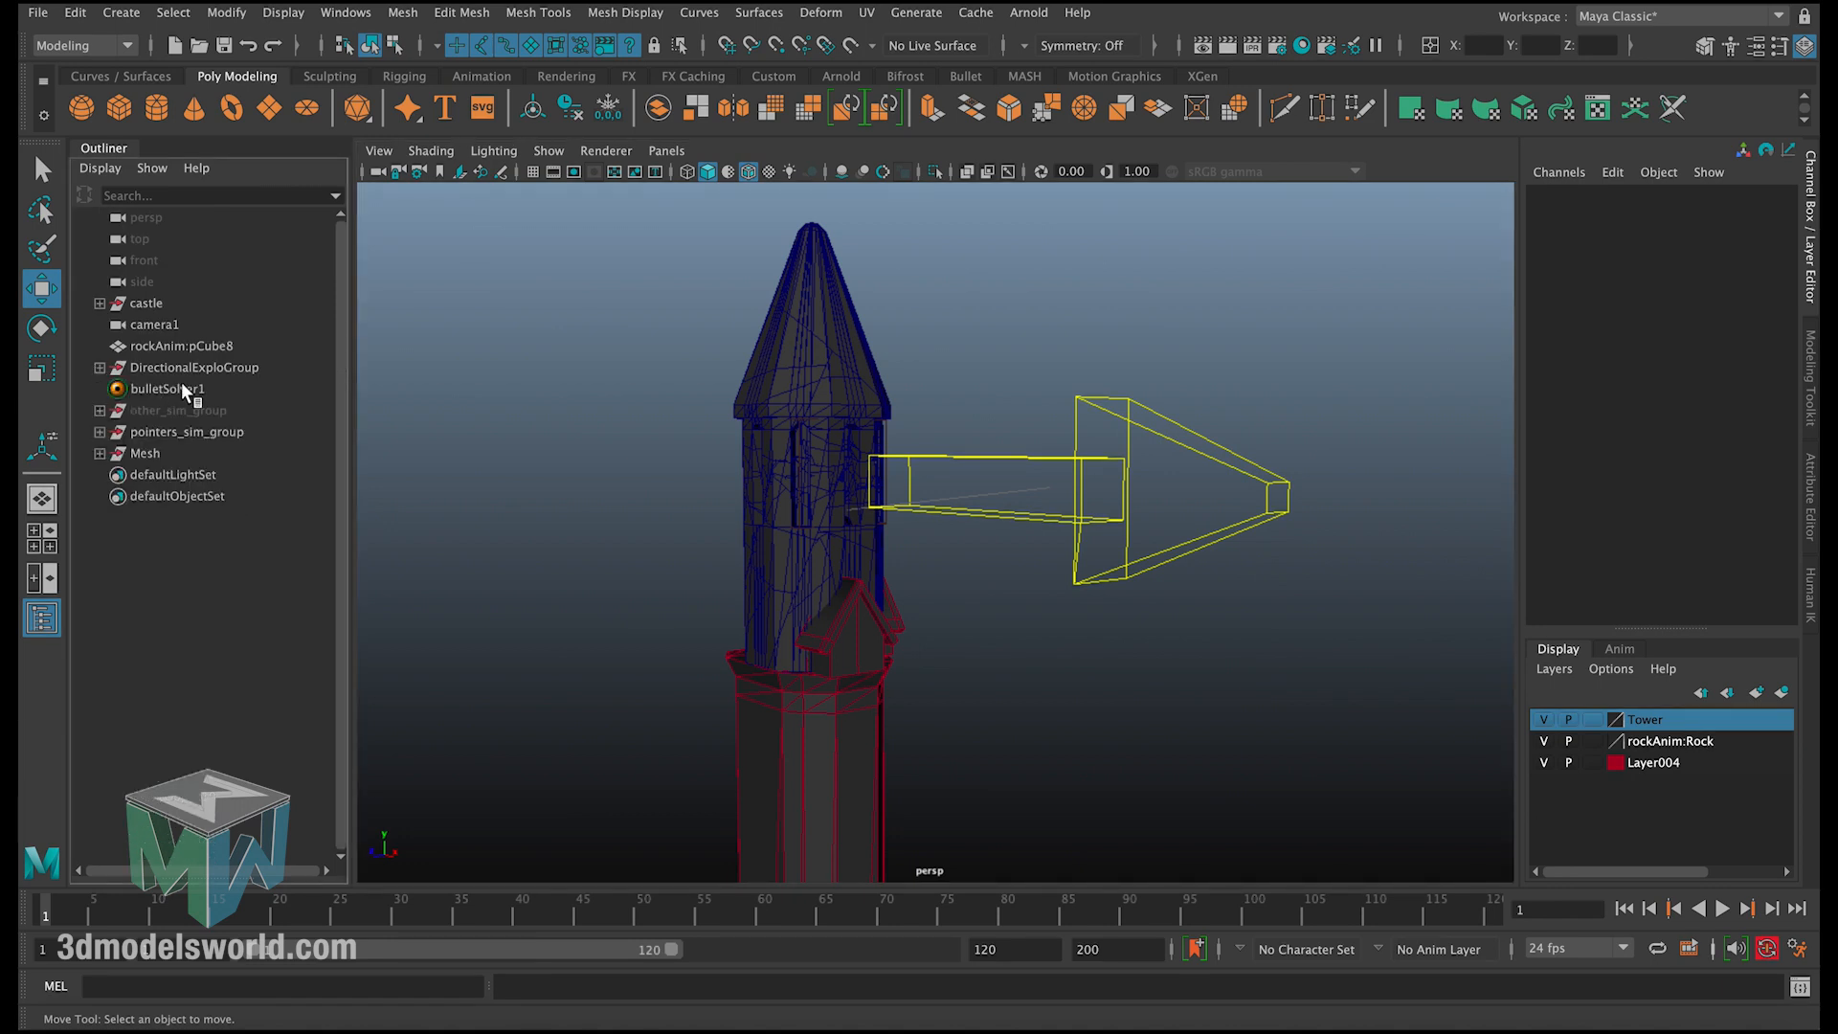
pyautogui.click(153, 367)
pyautogui.keyDown('alt'); pyautogui.moveTo(997, 406); pyautogui.dragTo(802, 481); pyautogui.keyUp('alt')
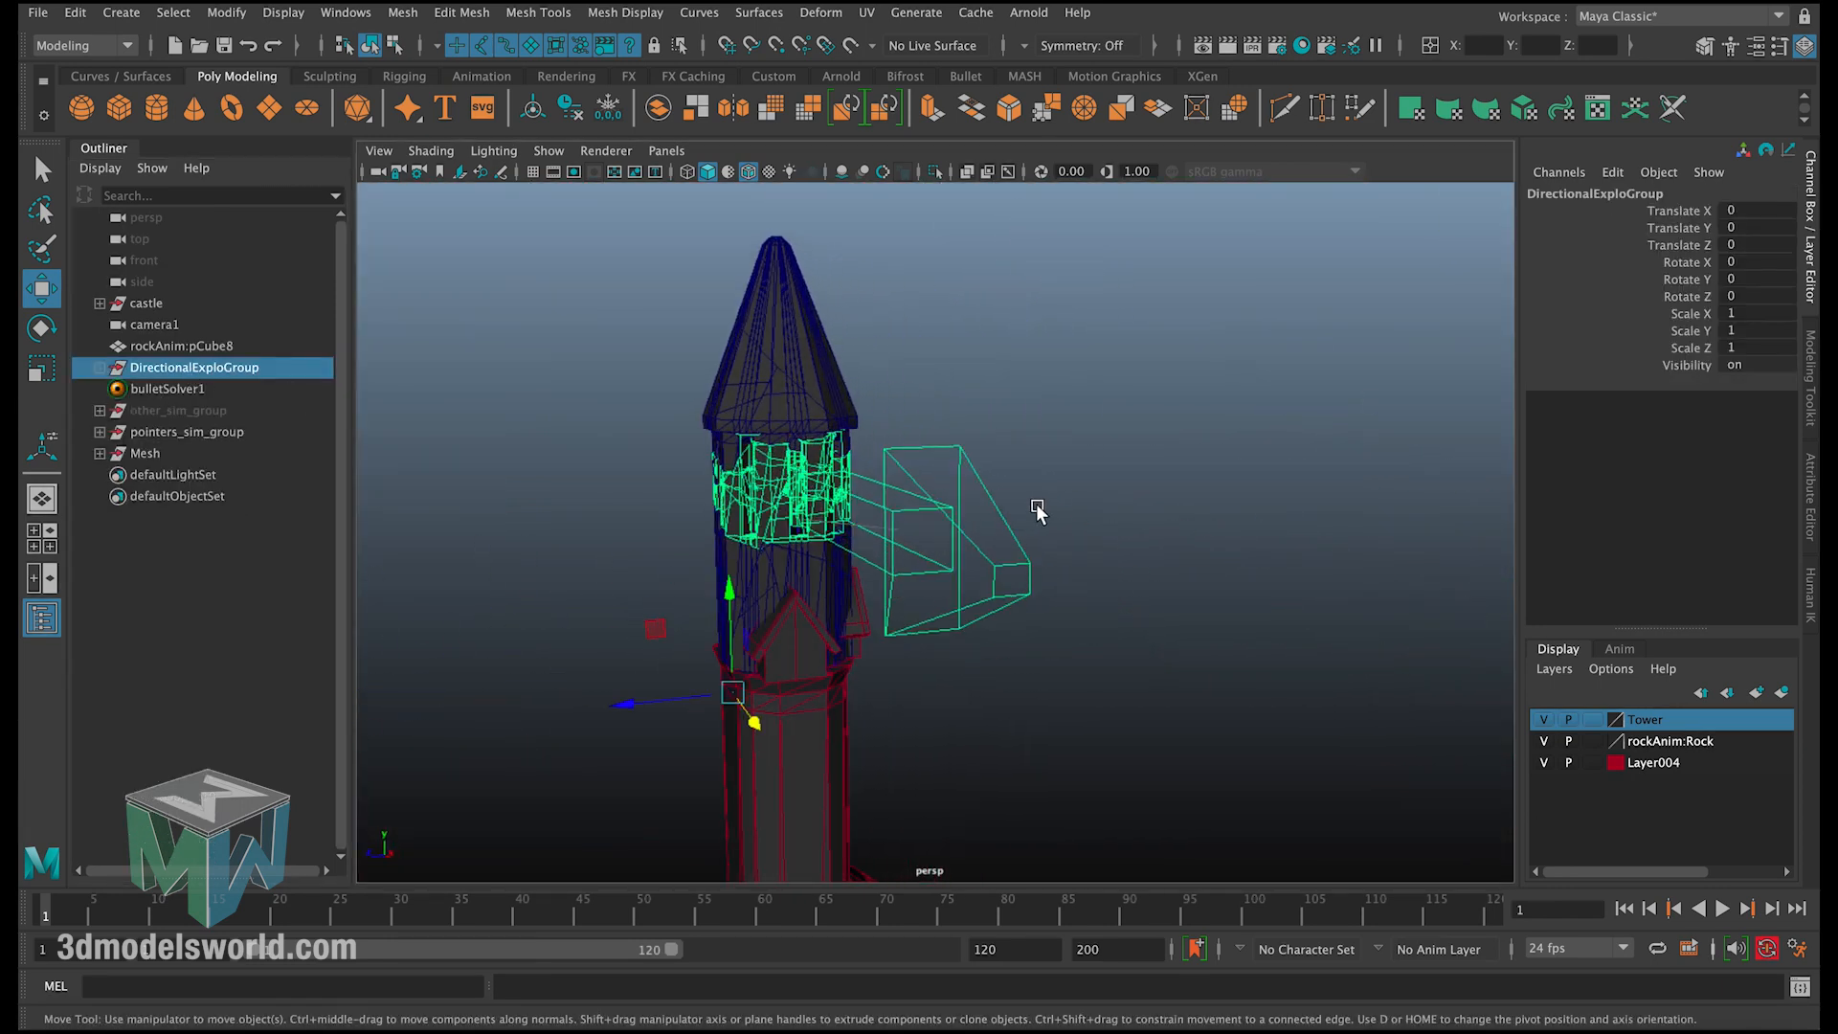
# Step: Hide DirectionalExploGroup by setting its Visibility to 0, and clear the selection
pyautogui.keyDown('alt'); pyautogui.moveTo(1039, 512); pyautogui.dragTo(919, 421); pyautogui.keyUp('alt')
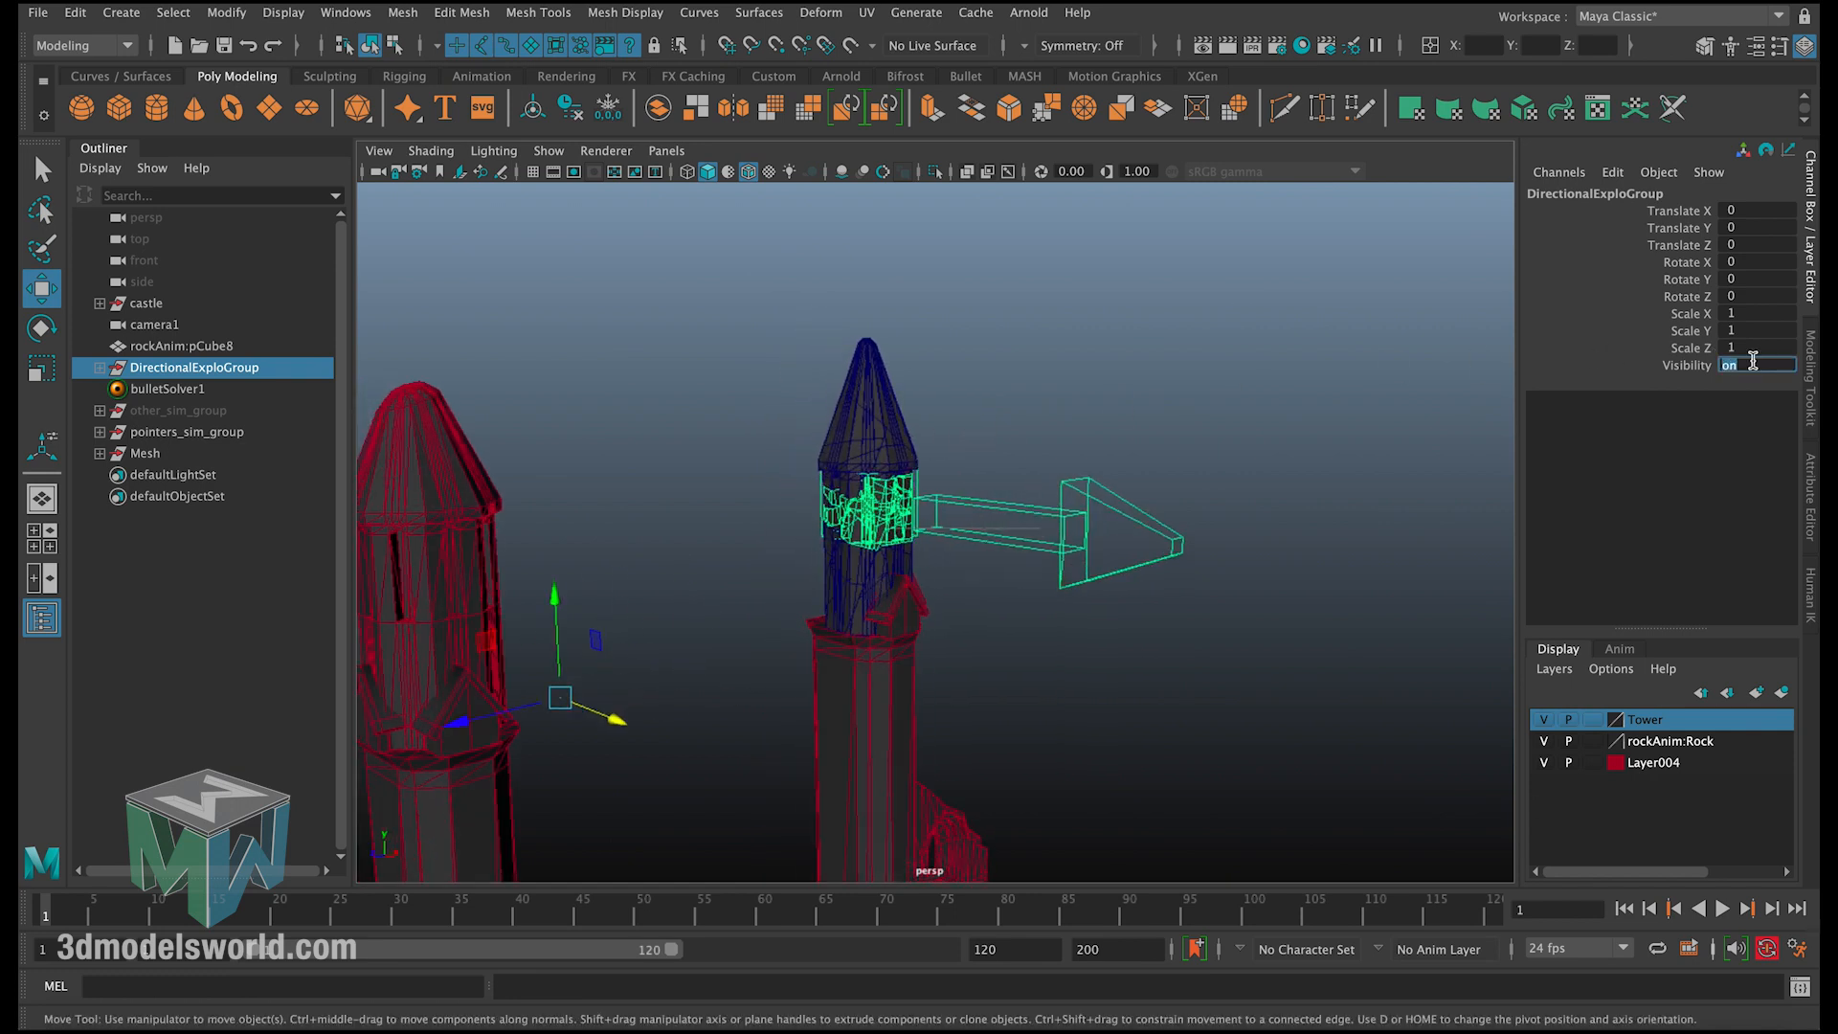
pyautogui.write('0')
pyautogui.press('Return')
pyautogui.click(1187, 422)
# Step: Inspect the gap in the tower from several sides and set castle layer Layer004 to reference display
pyautogui.keyDown('alt'); pyautogui.moveTo(1181, 423); pyautogui.dragTo(903, 472); pyautogui.keyUp('alt')
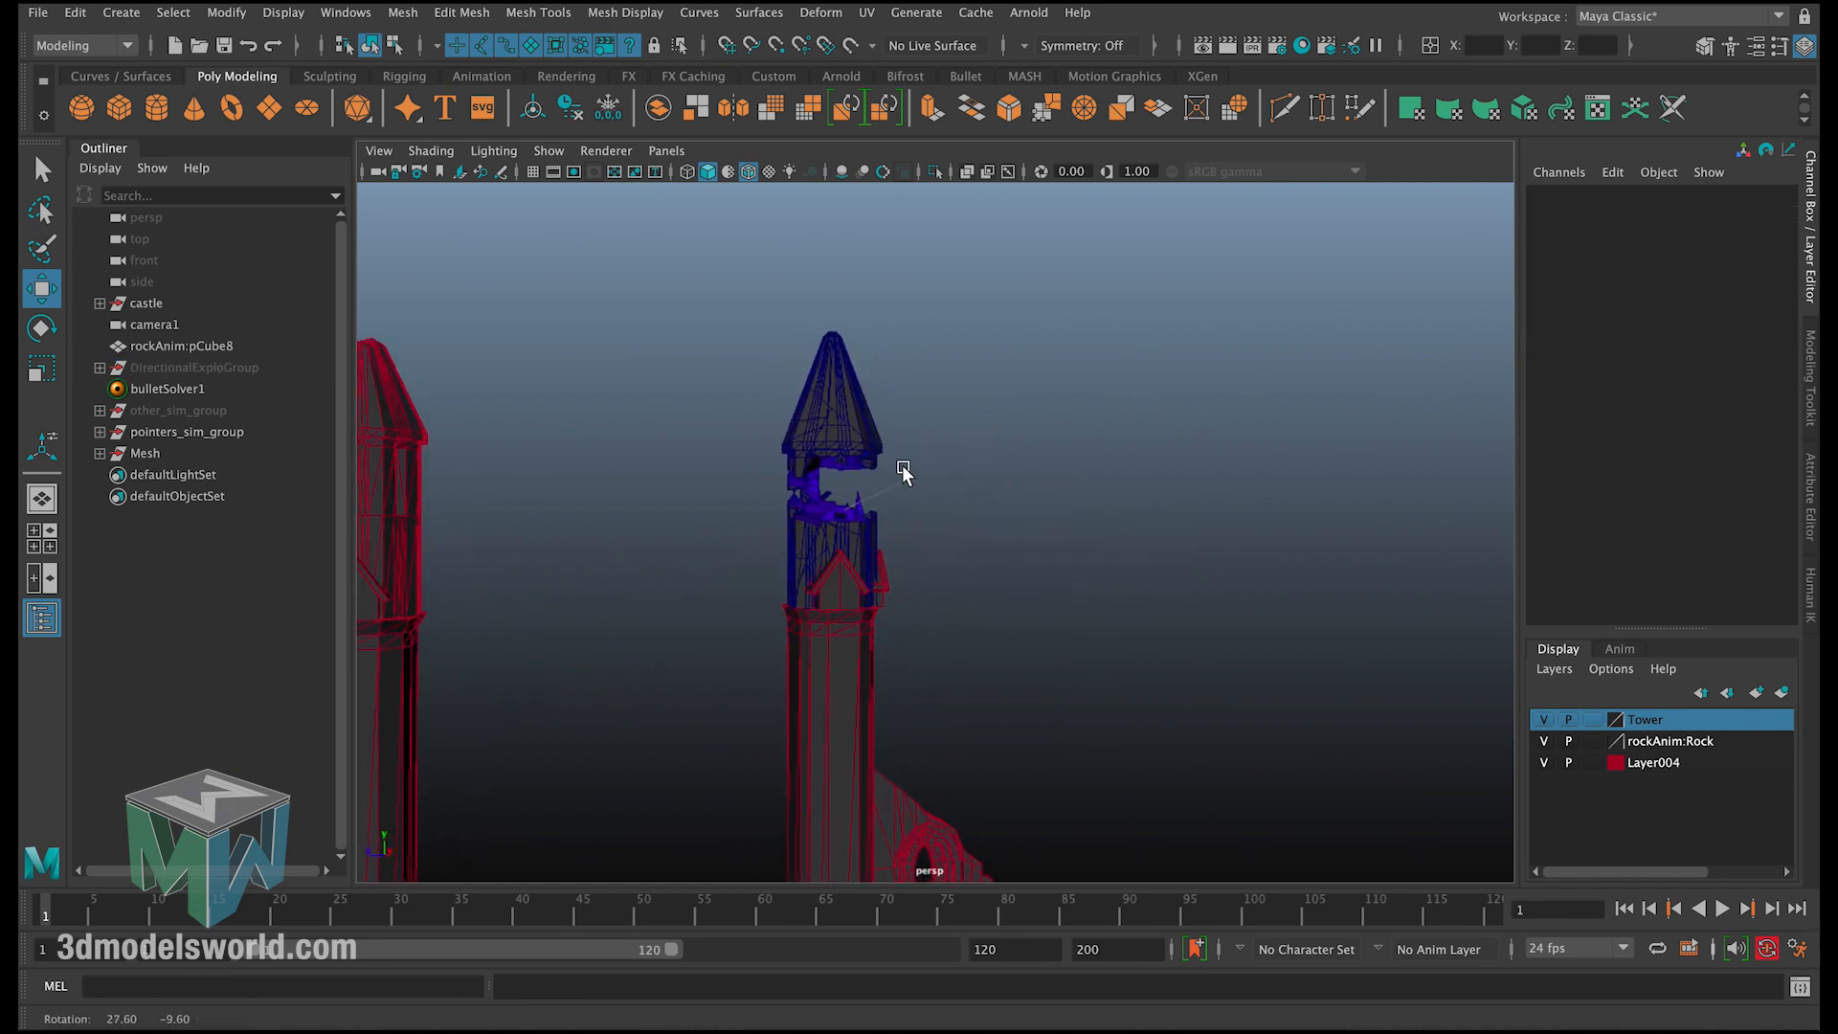
pyautogui.keyDown('alt'); pyautogui.moveTo(903, 472); pyautogui.dragTo(998, 590, button='right'); pyautogui.keyUp('alt')
pyautogui.keyDown('alt'); pyautogui.moveTo(722, 383); pyautogui.dragTo(899, 473, button='middle'); pyautogui.keyUp('alt')
pyautogui.keyDown('alt'); pyautogui.moveTo(857, 461); pyautogui.dragTo(878, 489, button='right'); pyautogui.keyUp('alt')
pyautogui.keyDown('alt'); pyautogui.moveTo(878, 489); pyautogui.dragTo(712, 496); pyautogui.keyUp('alt')
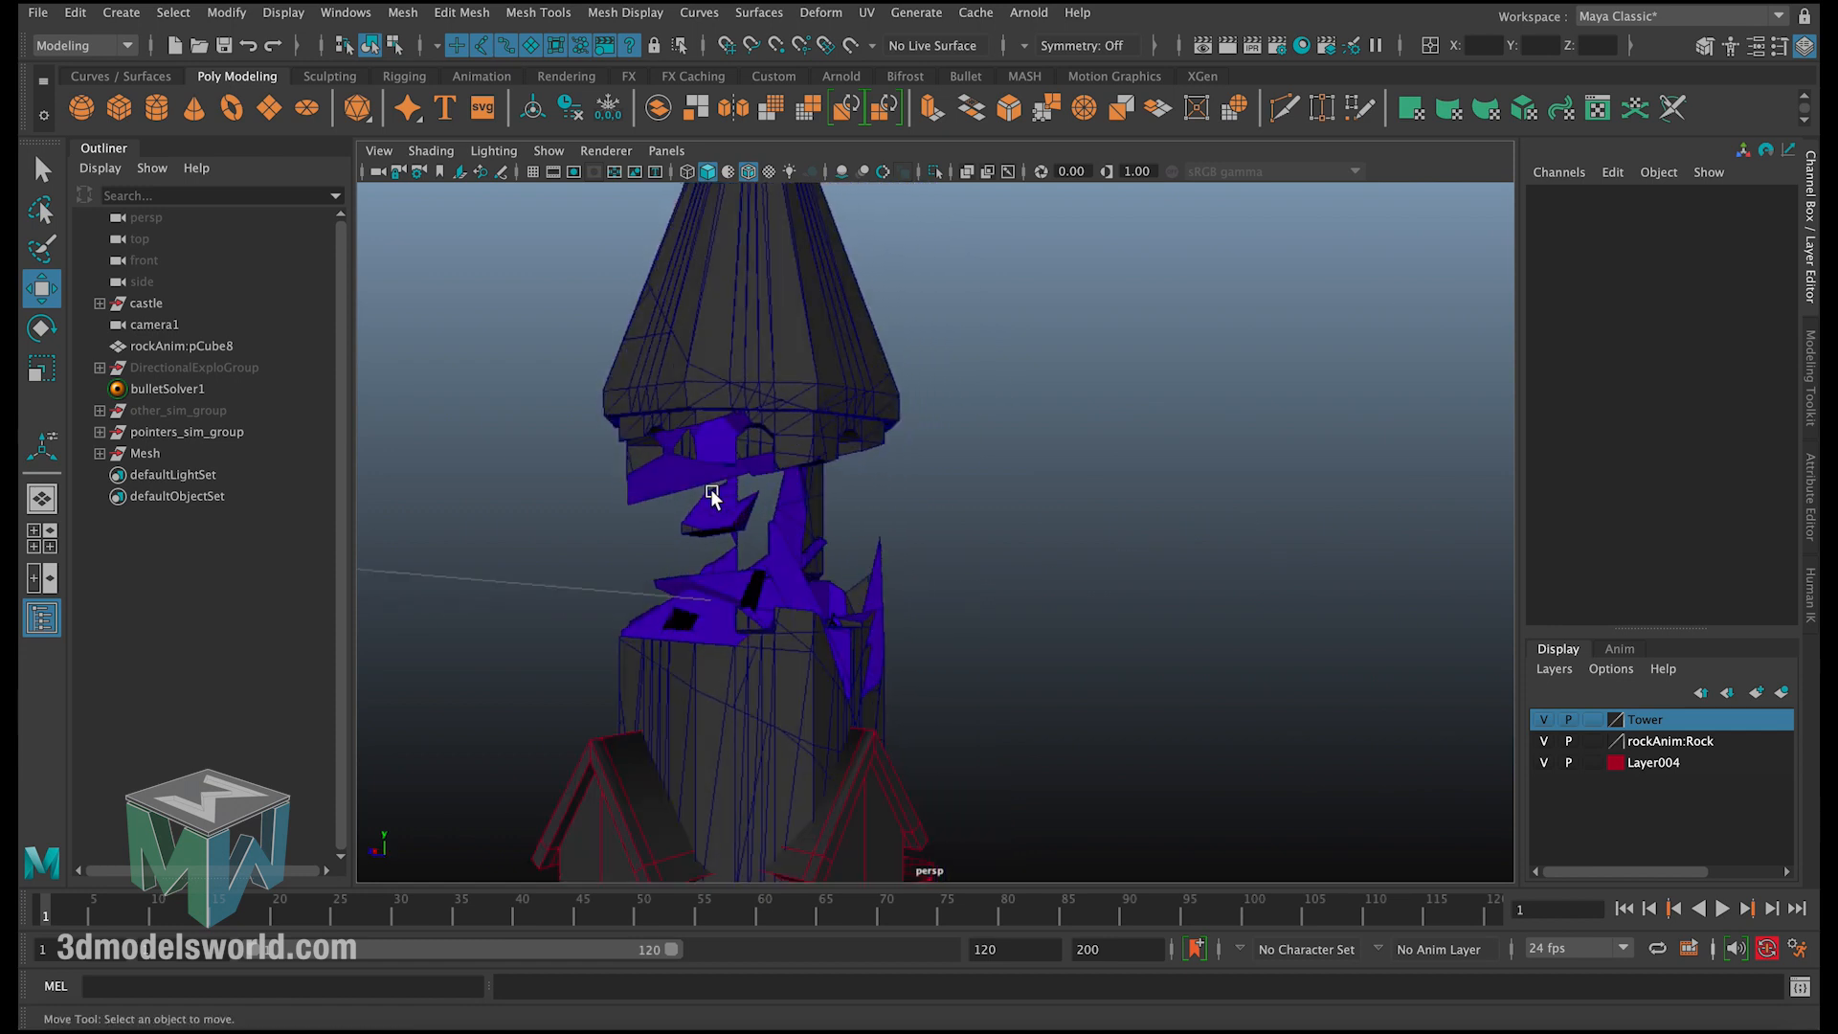
pyautogui.keyDown('alt'); pyautogui.moveTo(783, 614); pyautogui.dragTo(977, 401); pyautogui.keyUp('alt')
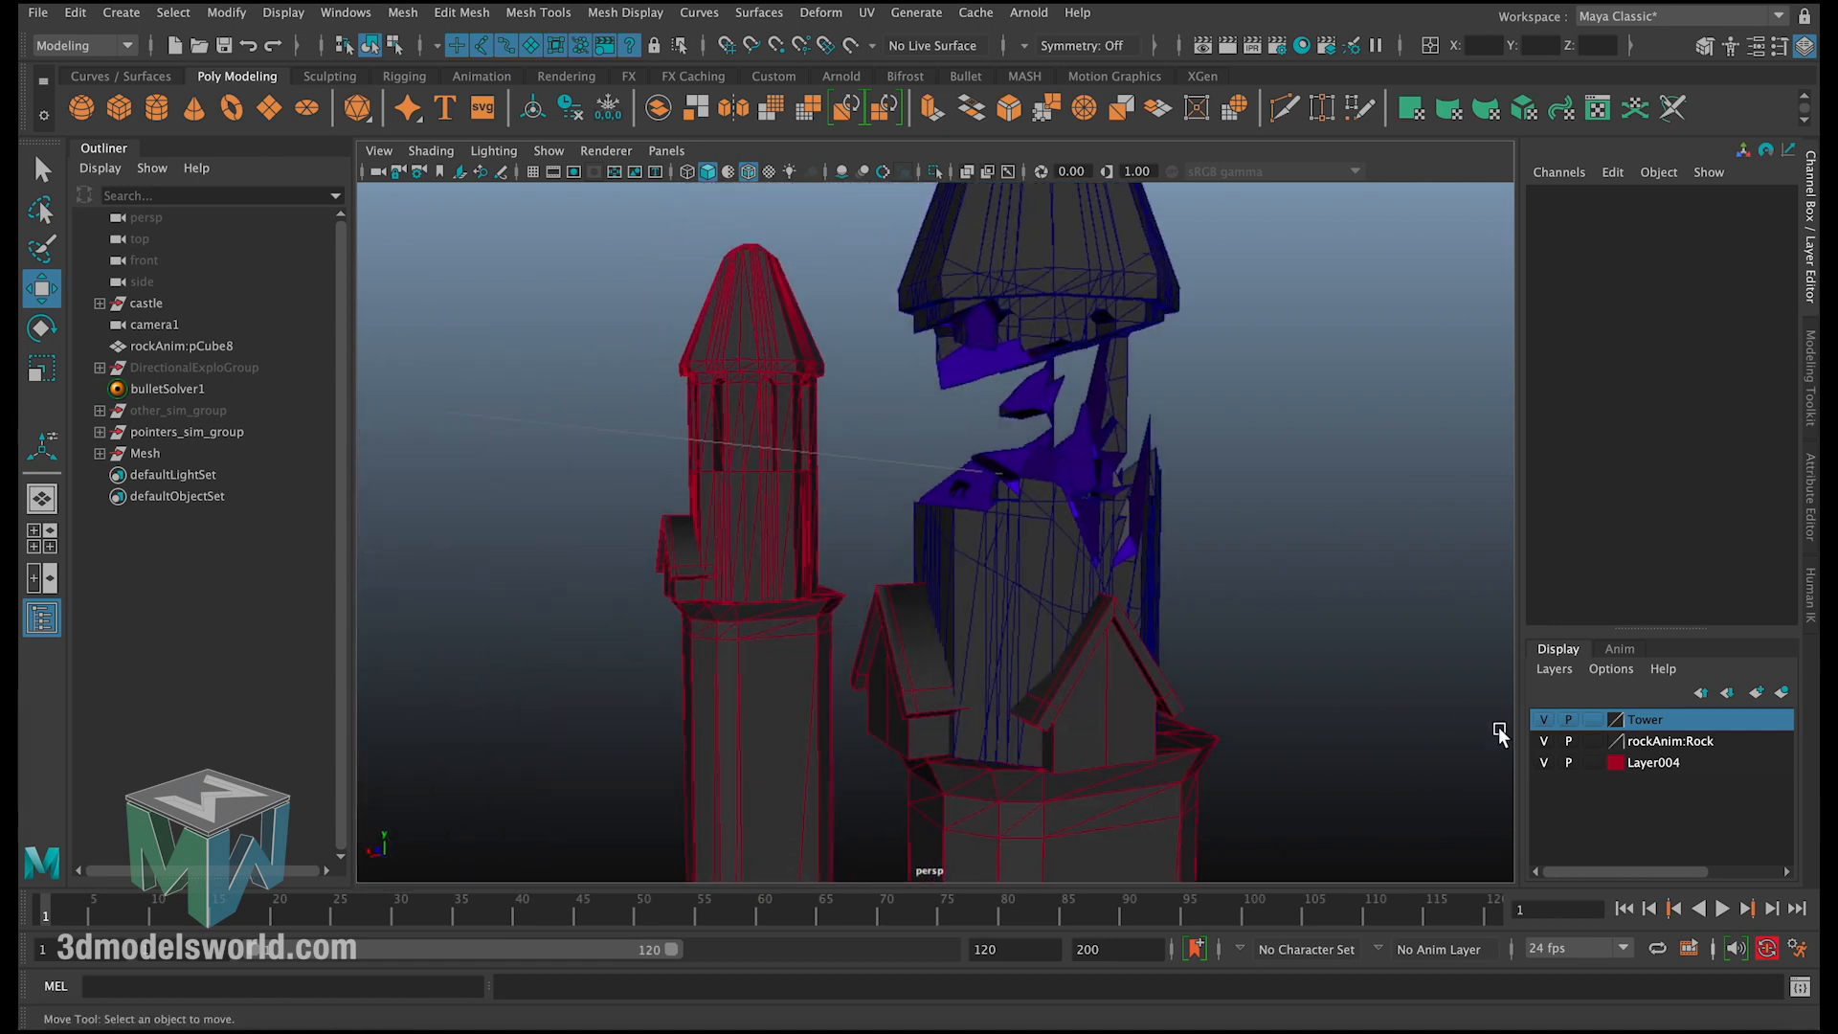
pyautogui.keyDown('alt'); pyautogui.moveTo(1068, 565); pyautogui.dragTo(1133, 568); pyautogui.keyUp('alt')
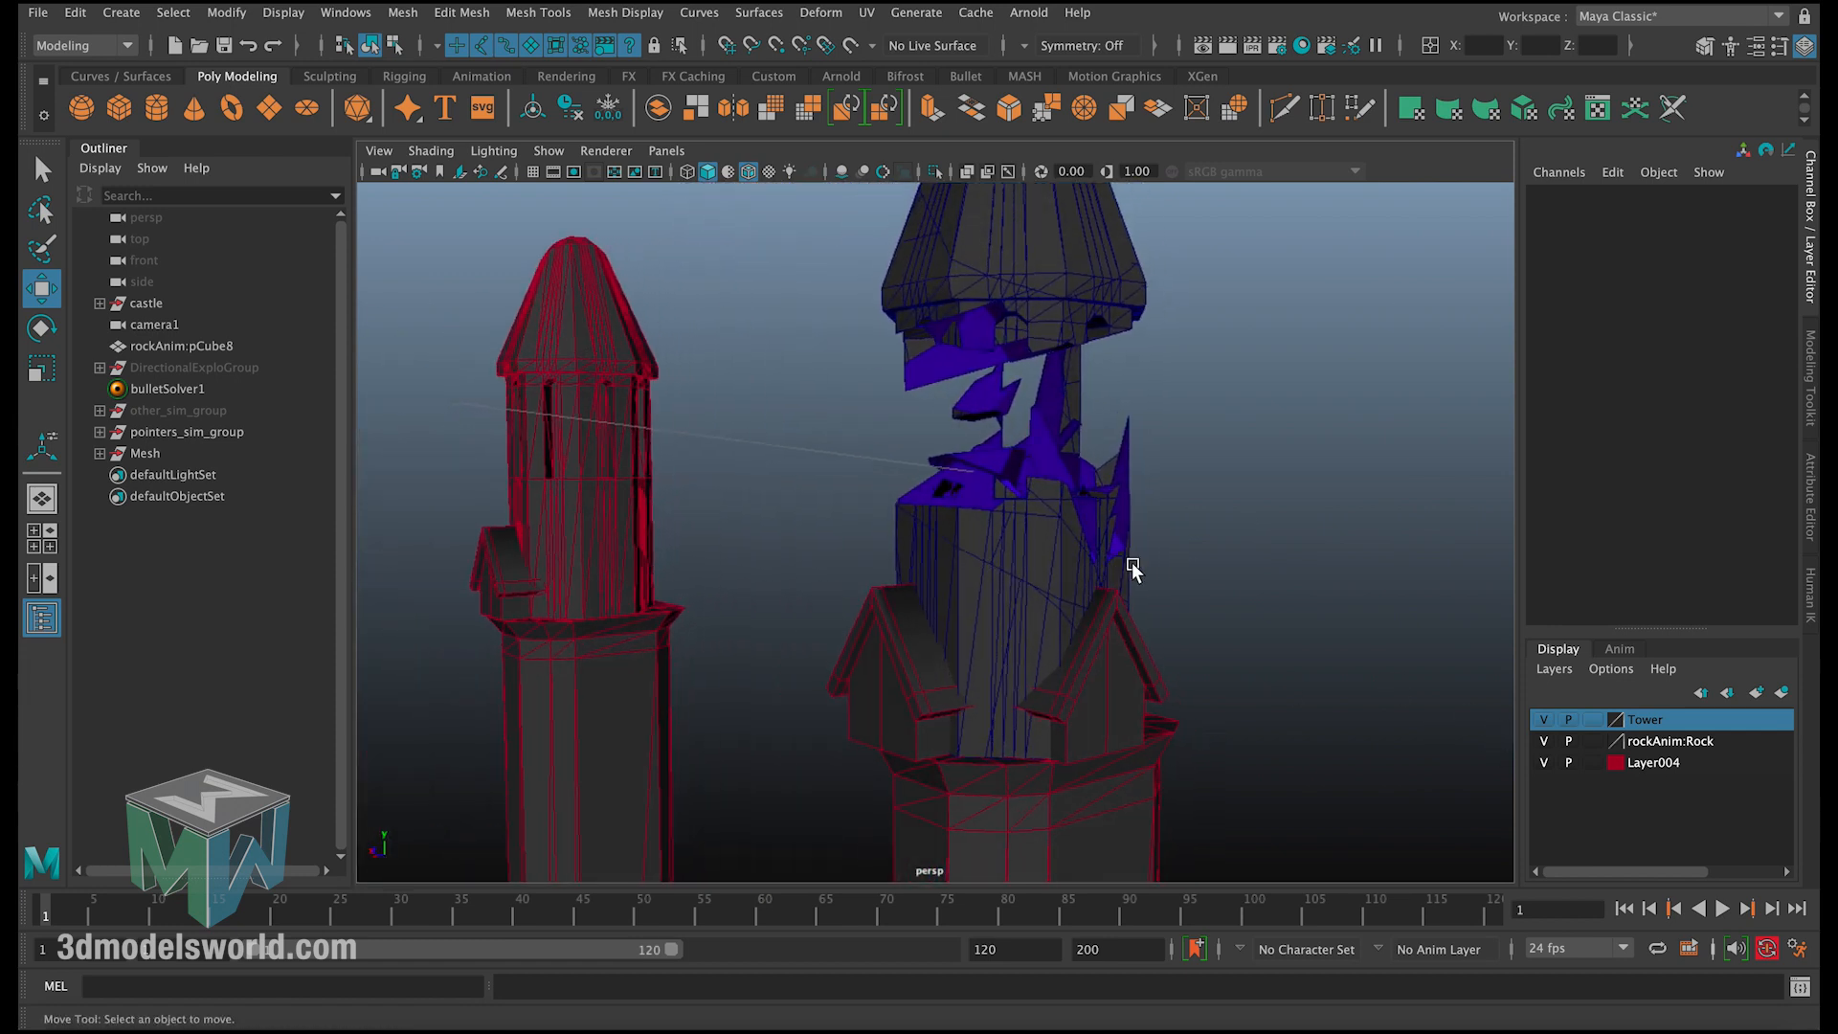
pyautogui.click(1588, 767)
pyautogui.click(1588, 767)
# Step: Select all the shattered roof and upper wall pieces above the gap in the tower
pyautogui.keyDown('alt'); pyautogui.moveTo(1174, 664); pyautogui.dragTo(943, 456); pyautogui.keyUp('alt')
pyautogui.click(901, 325)
pyautogui.keyDown('alt'); pyautogui.moveTo(859, 340); pyautogui.dragTo(848, 421, button='middle'); pyautogui.keyUp('alt')
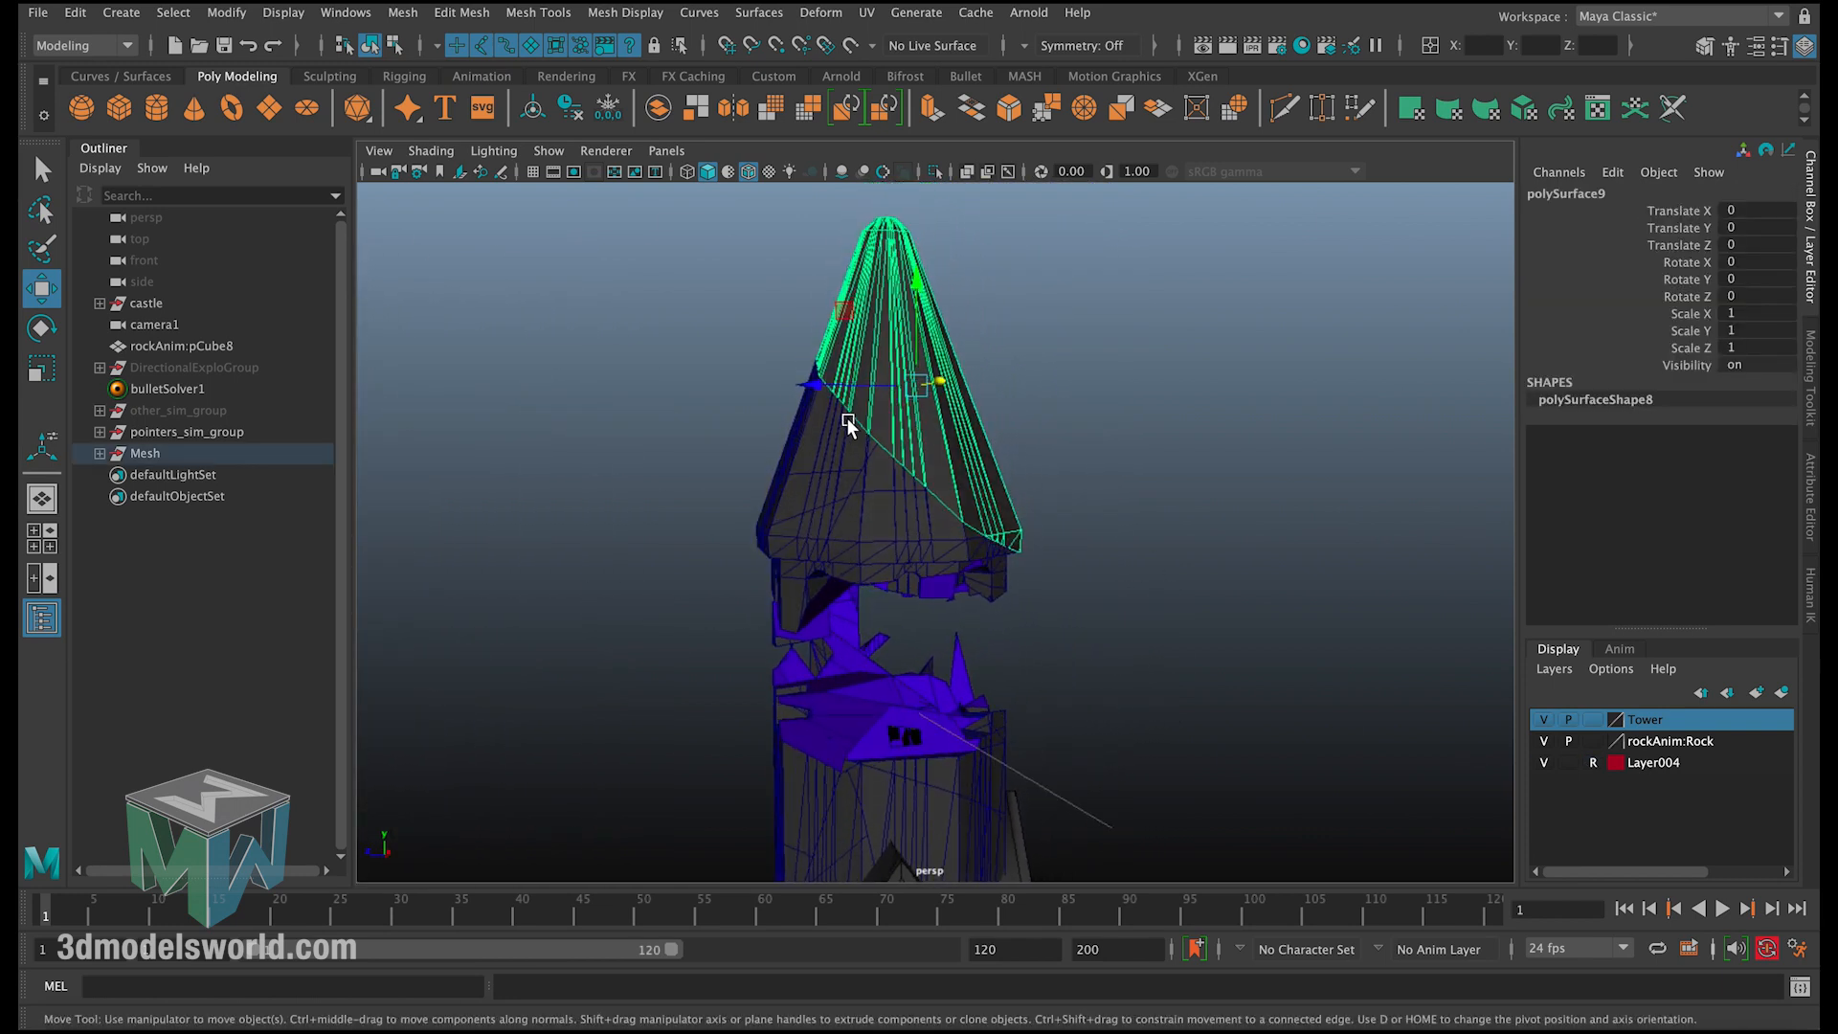
pyautogui.keyDown('alt'); pyautogui.moveTo(1045, 407); pyautogui.dragTo(802, 350); pyautogui.keyUp('alt')
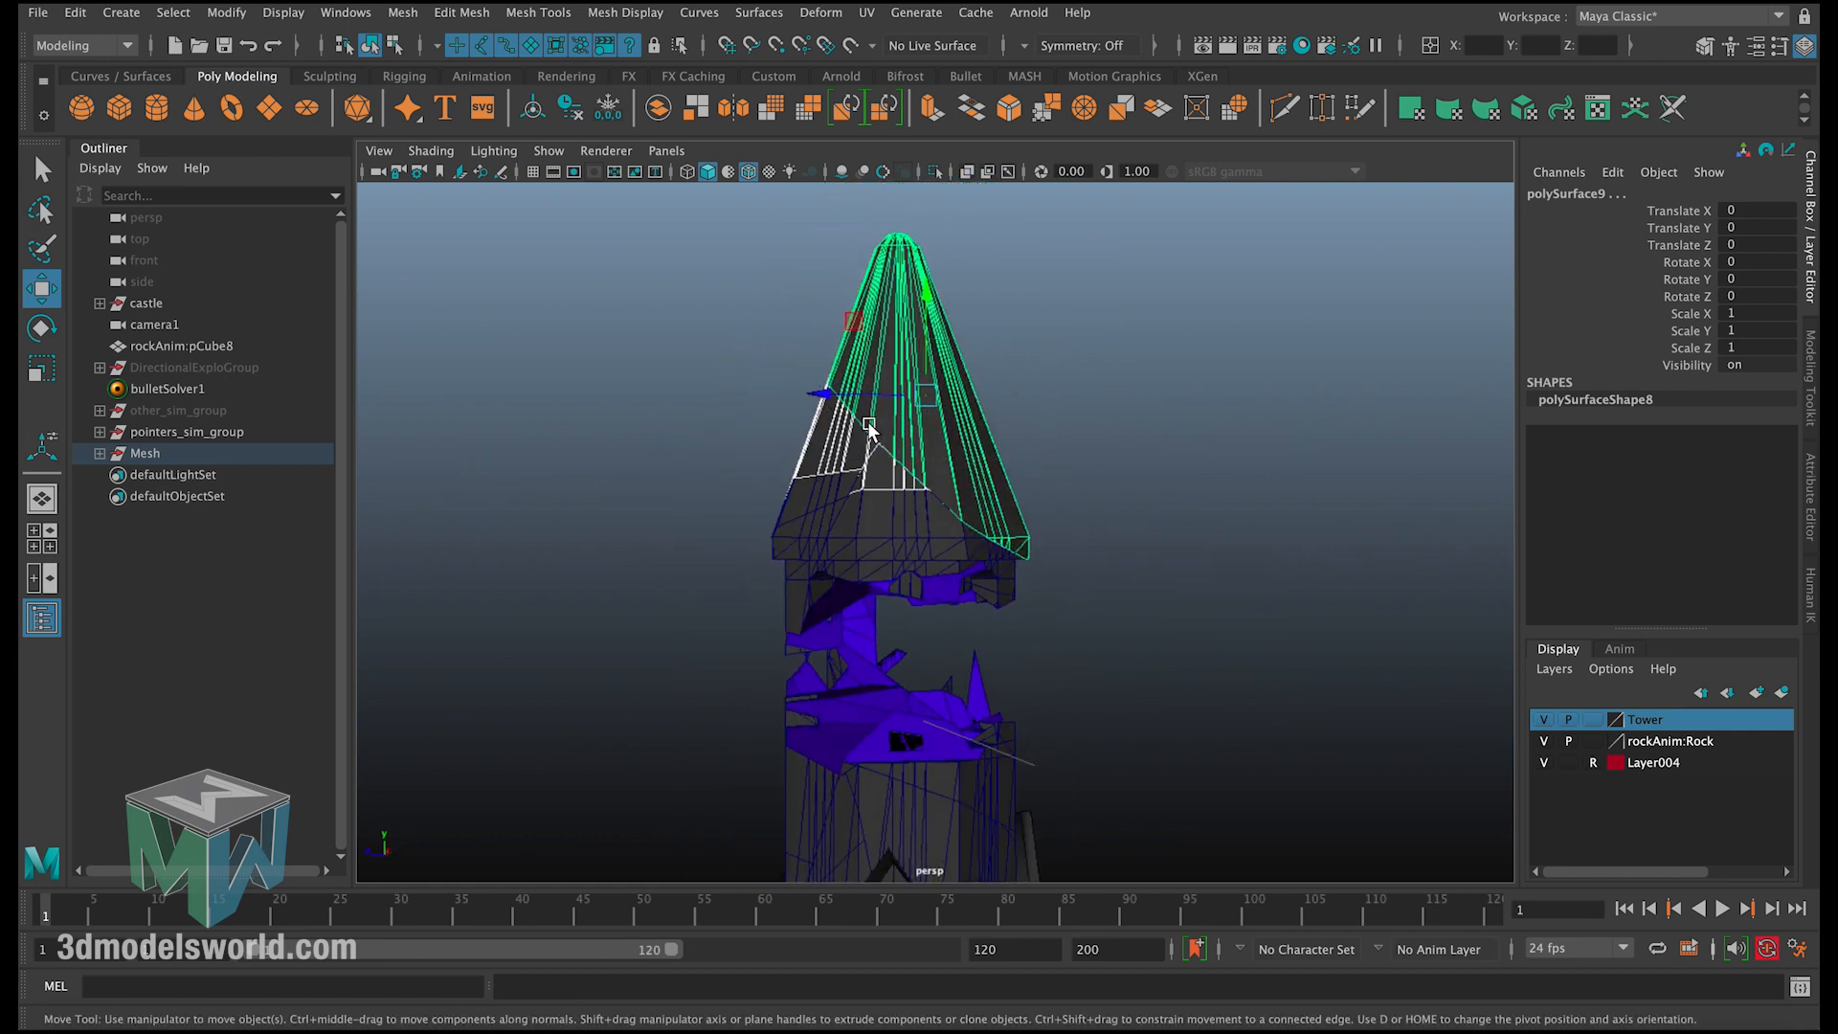
pyautogui.keyDown('alt'); pyautogui.moveTo(868, 428); pyautogui.dragTo(1161, 431); pyautogui.keyUp('alt')
pyautogui.keyDown('alt'); pyautogui.moveTo(1052, 426); pyautogui.dragTo(840, 423); pyautogui.keyUp('alt')
pyautogui.keyDown('alt'); pyautogui.moveTo(866, 688); pyautogui.dragTo(865, 509, button='middle'); pyautogui.keyUp('alt')
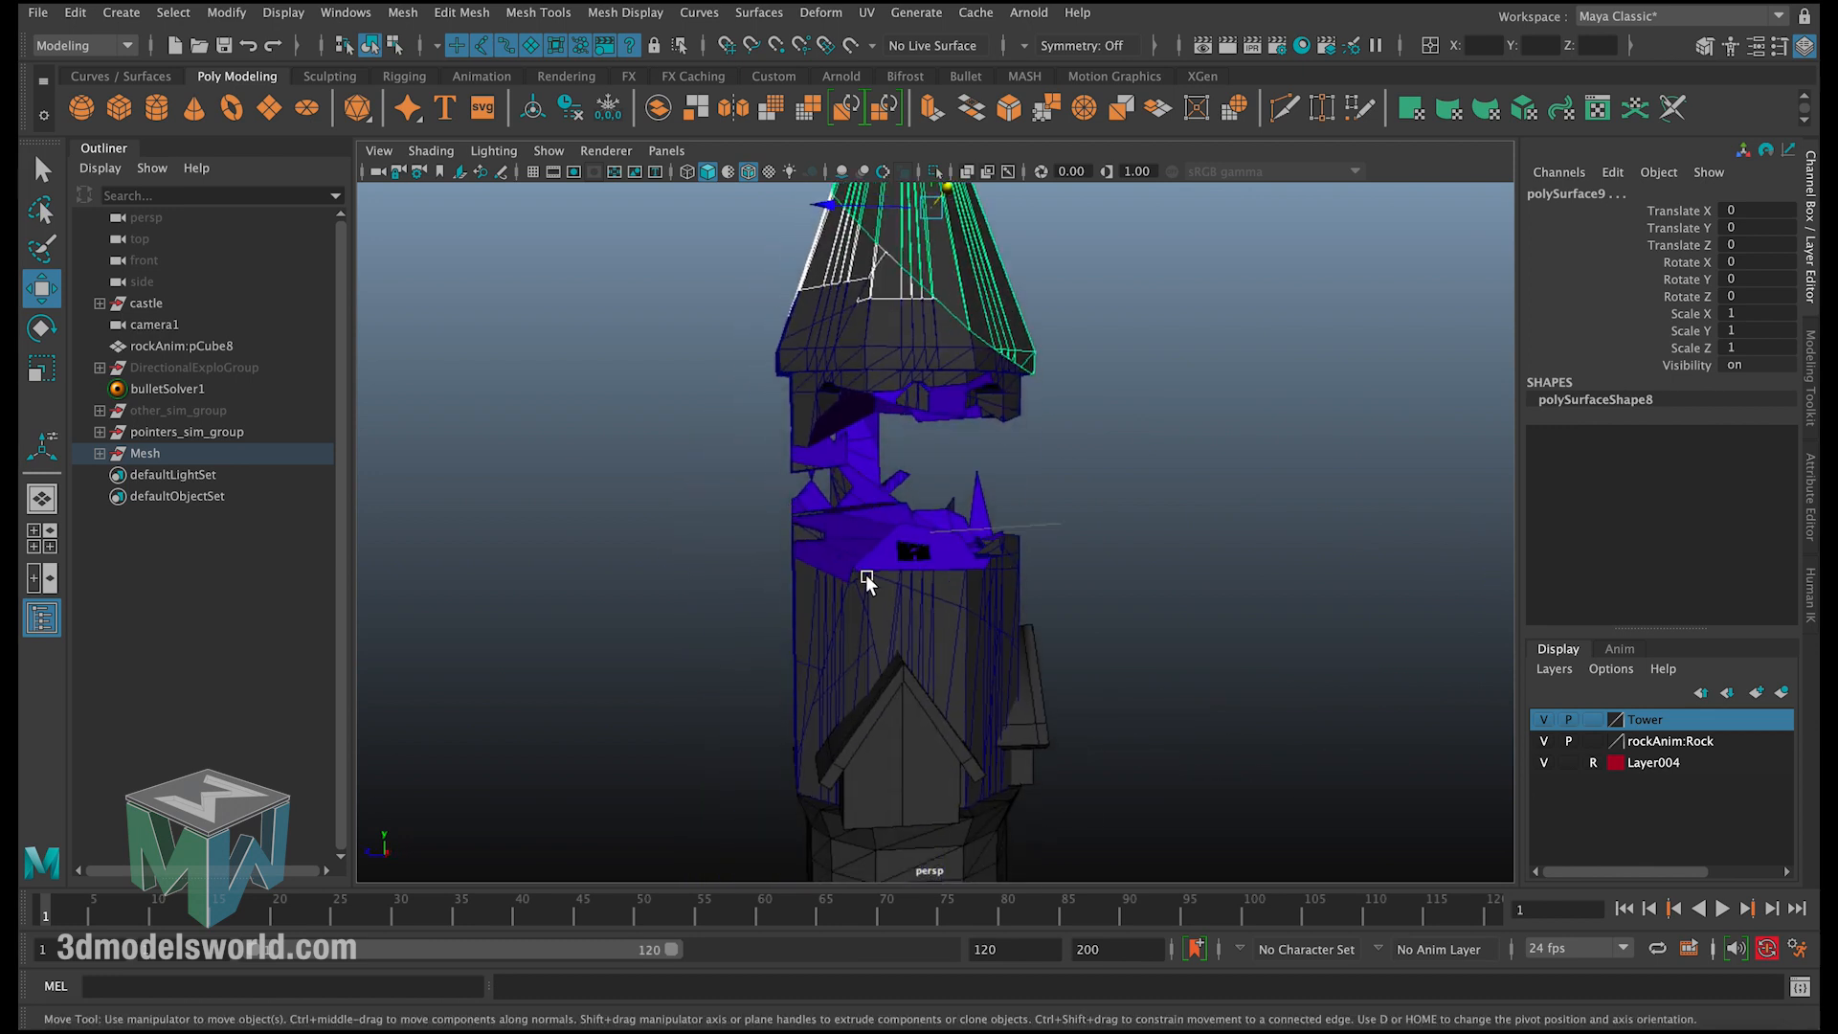
pyautogui.keyDown('alt'); pyautogui.moveTo(898, 525); pyautogui.dragTo(893, 418); pyautogui.keyUp('alt')
pyautogui.moveTo(781, 301); pyautogui.dragTo(854, 405)
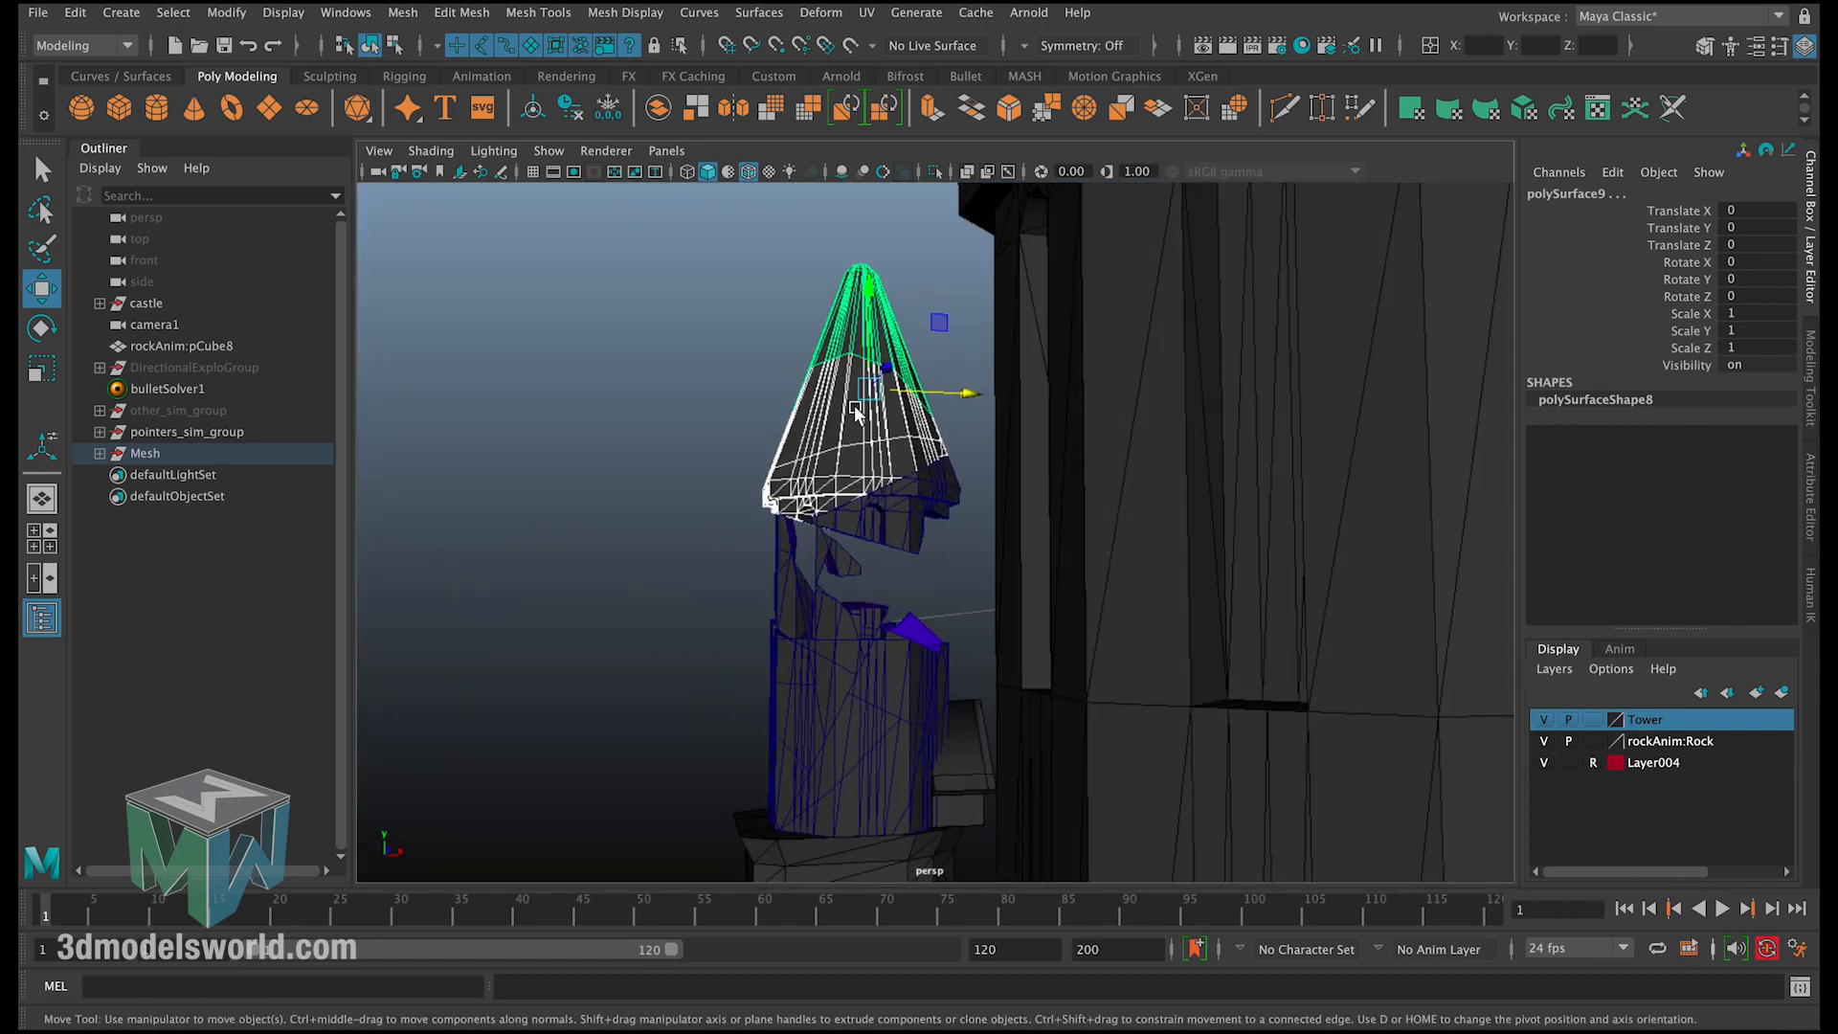
pyautogui.keyDown('alt'); pyautogui.moveTo(766, 336); pyautogui.dragTo(742, 537); pyautogui.keyUp('alt')
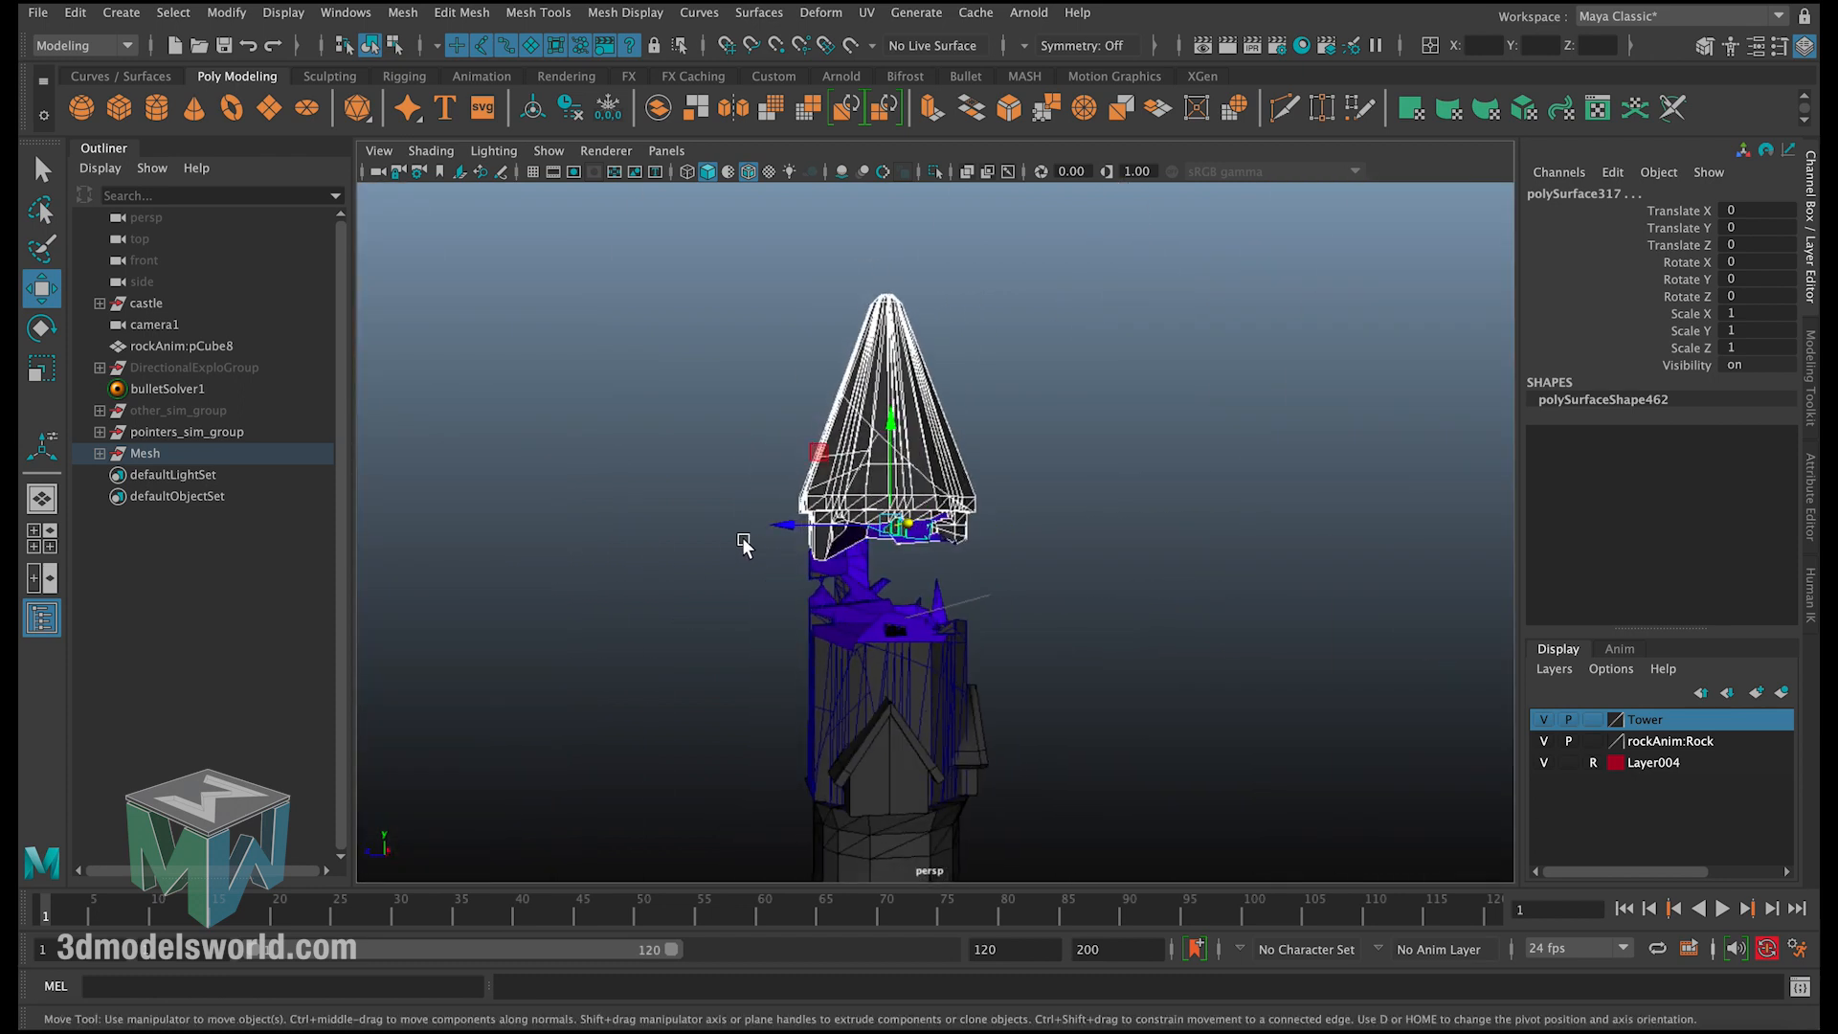
# Step: Convert the selected roof pieces to dynamics with xShatter FX's Demolition Generator and generate their demolition
pyautogui.click(1704, 1013)
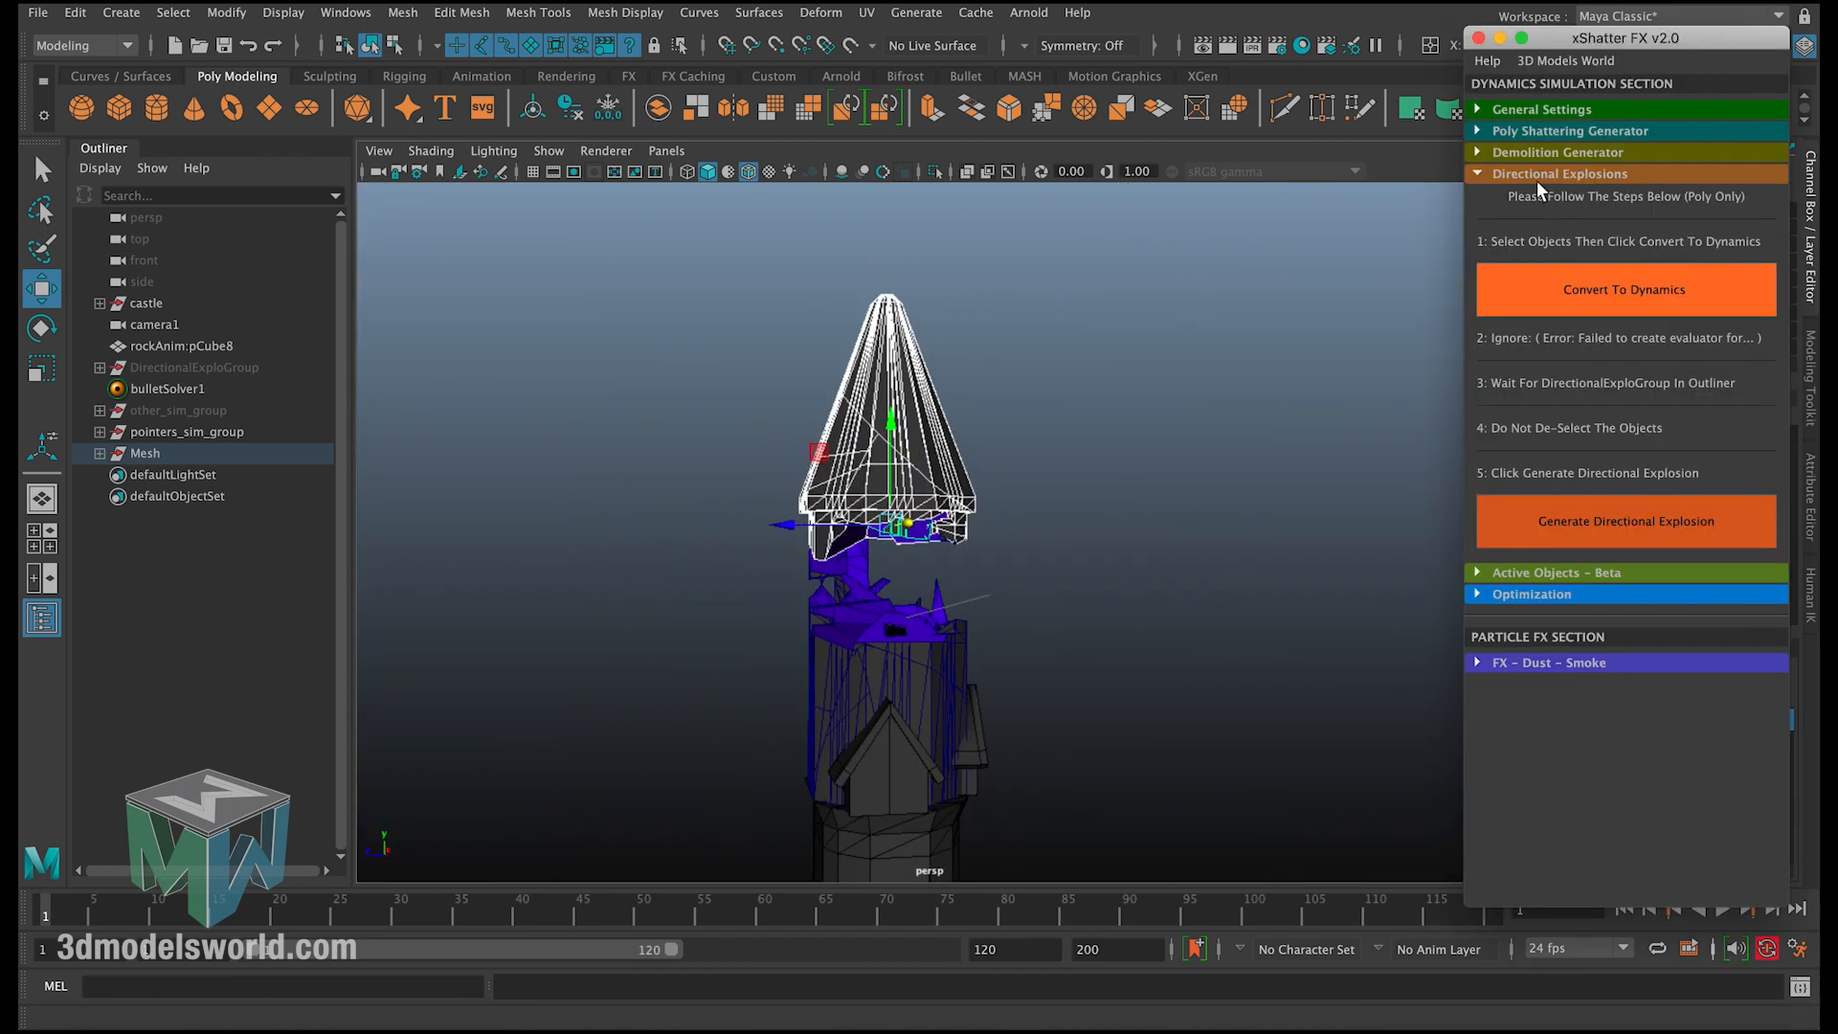
pyautogui.click(1513, 153)
pyautogui.click(1524, 156)
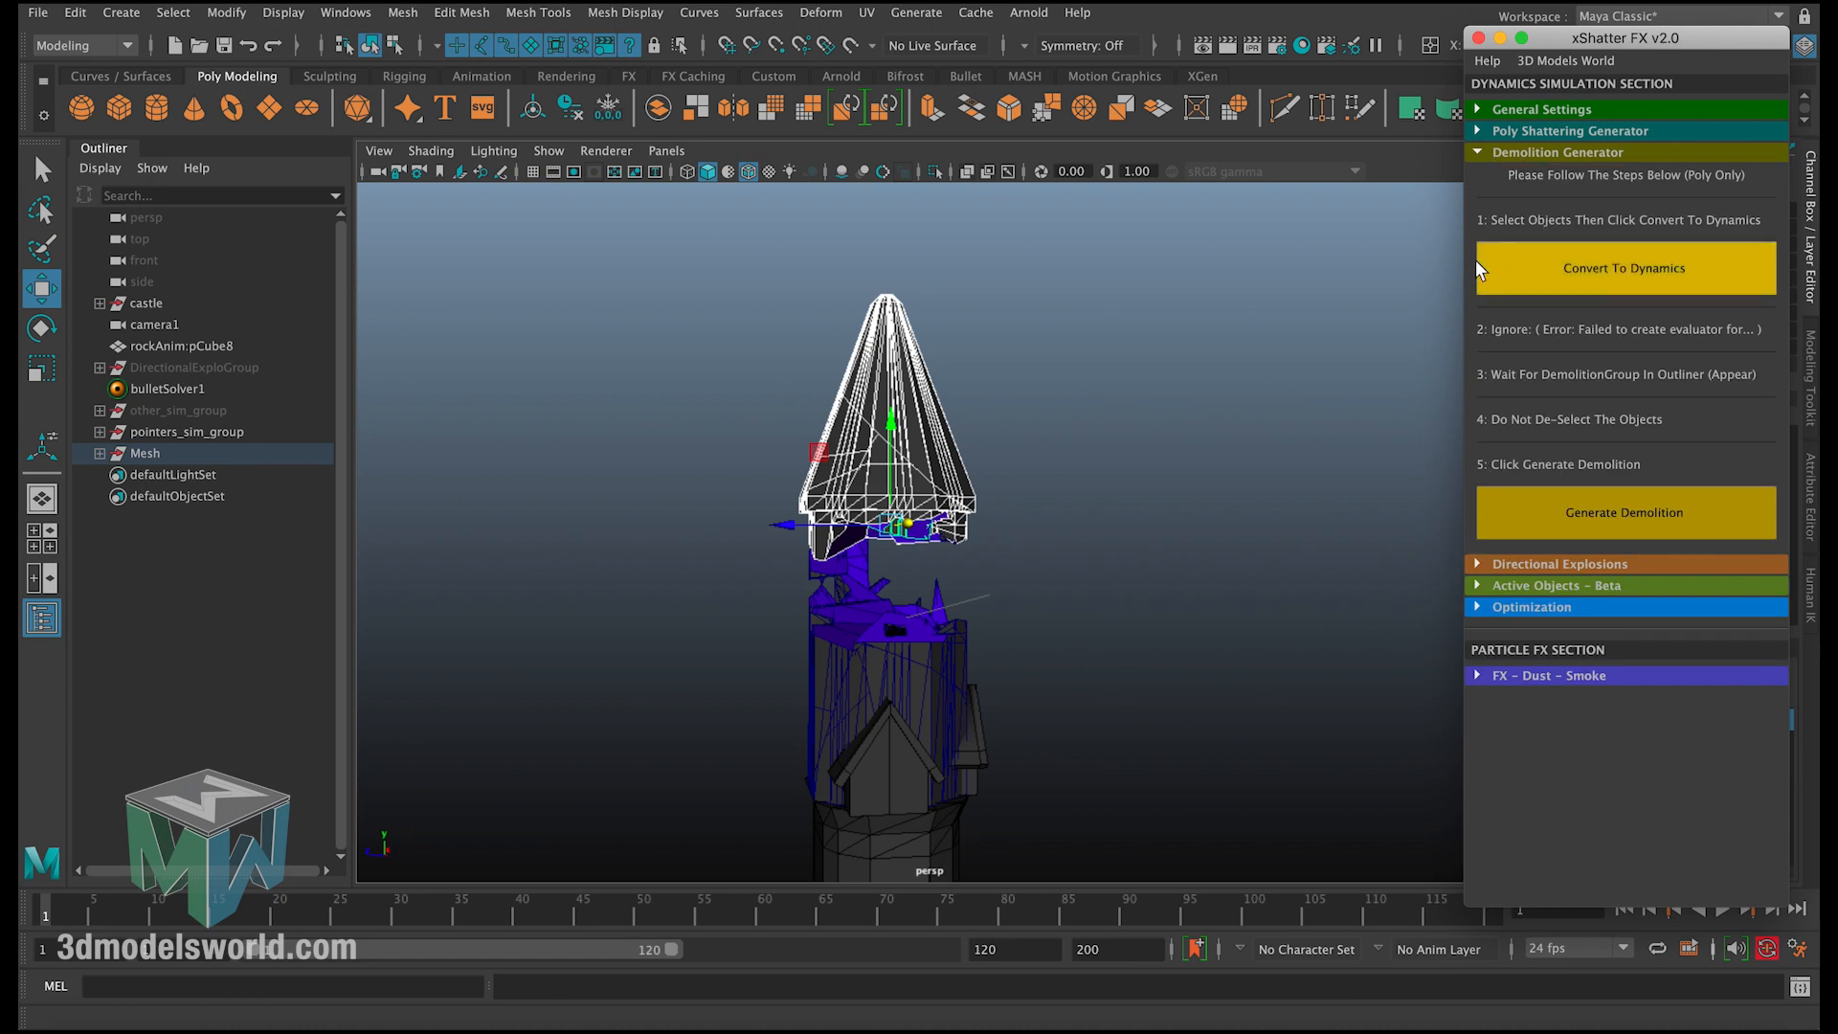
pyautogui.click(1541, 275)
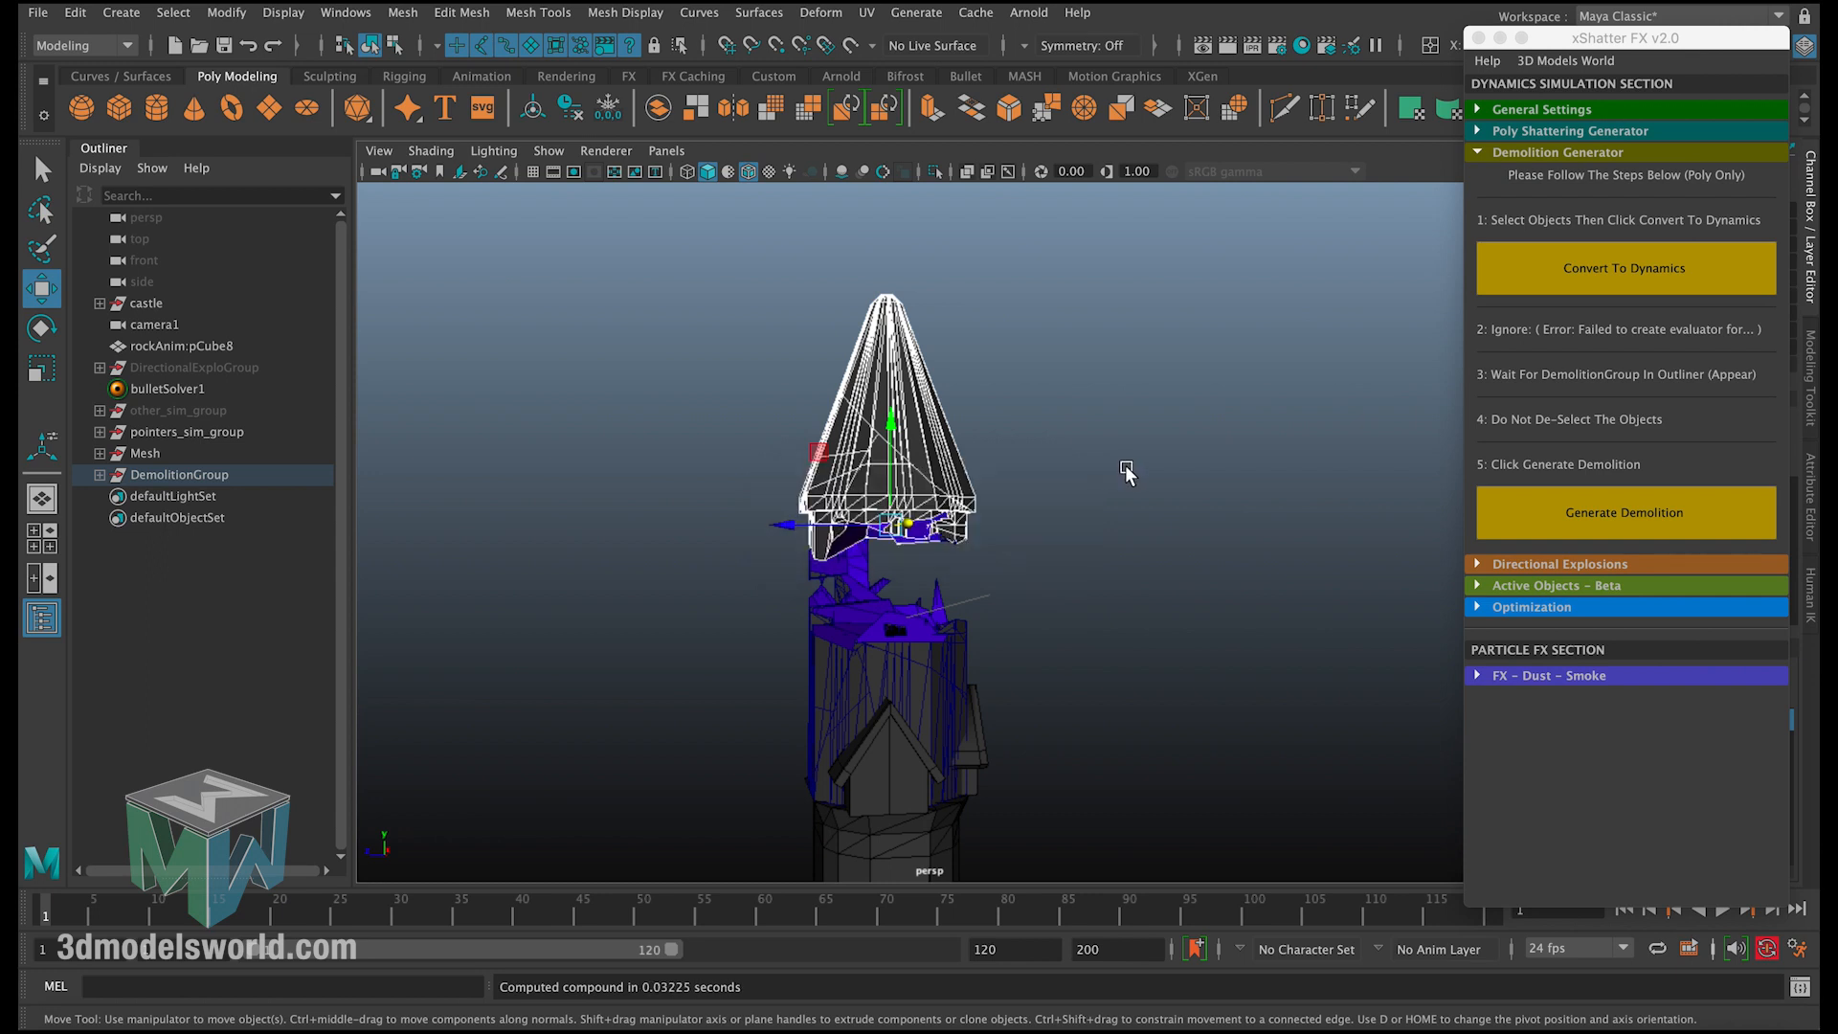
pyautogui.click(1576, 524)
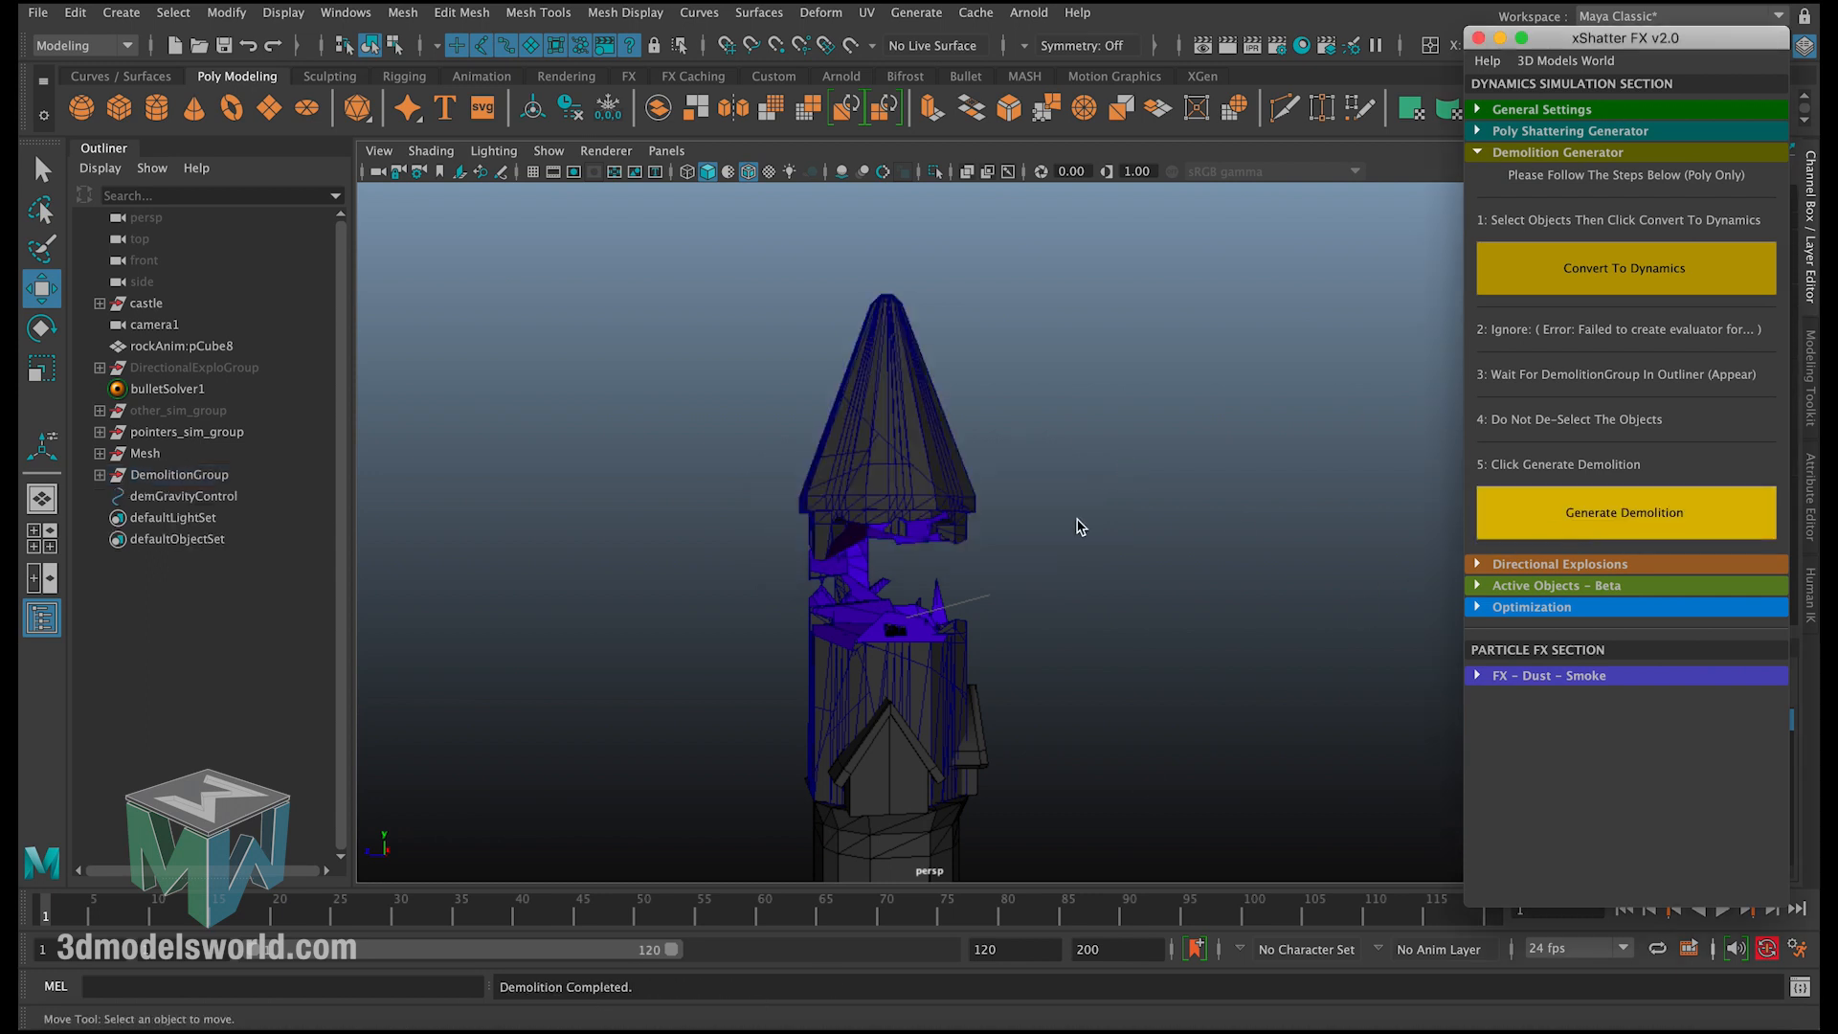
# Step: Hide DemolitionGroup by setting its Visibility to 0, and clear the selection
pyautogui.click(182, 475)
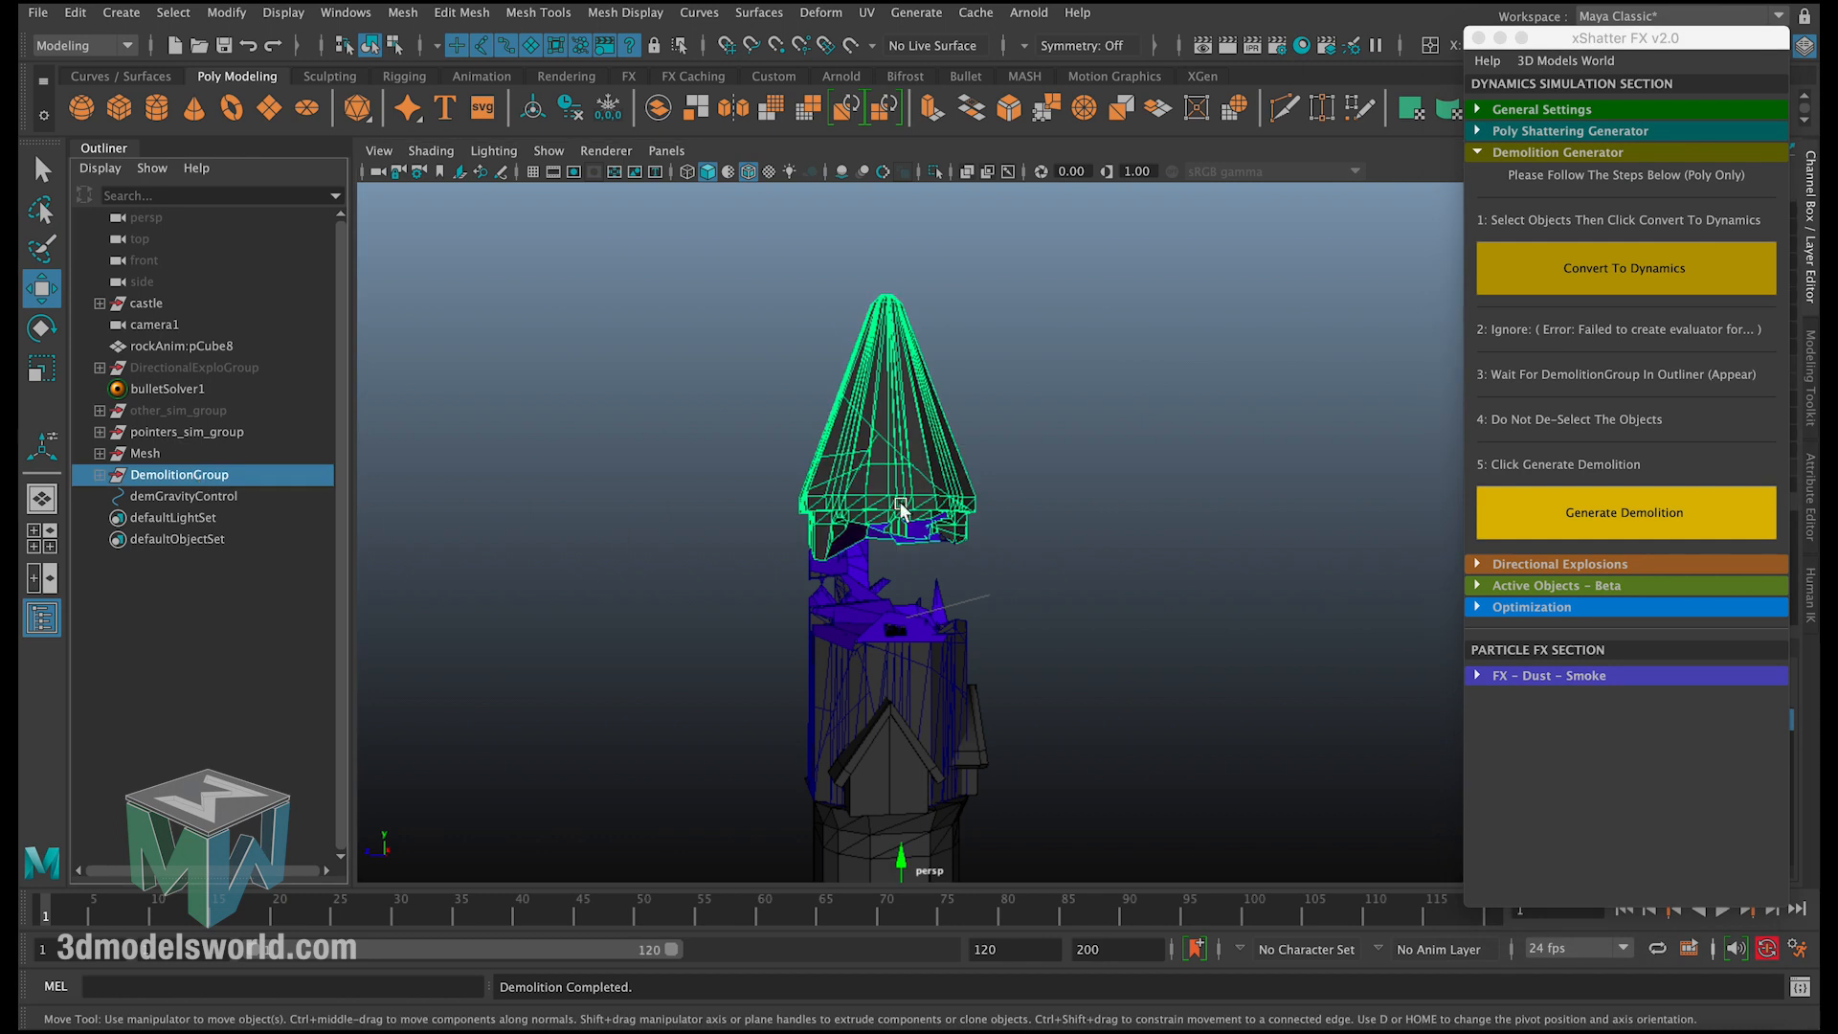
pyautogui.click(1479, 38)
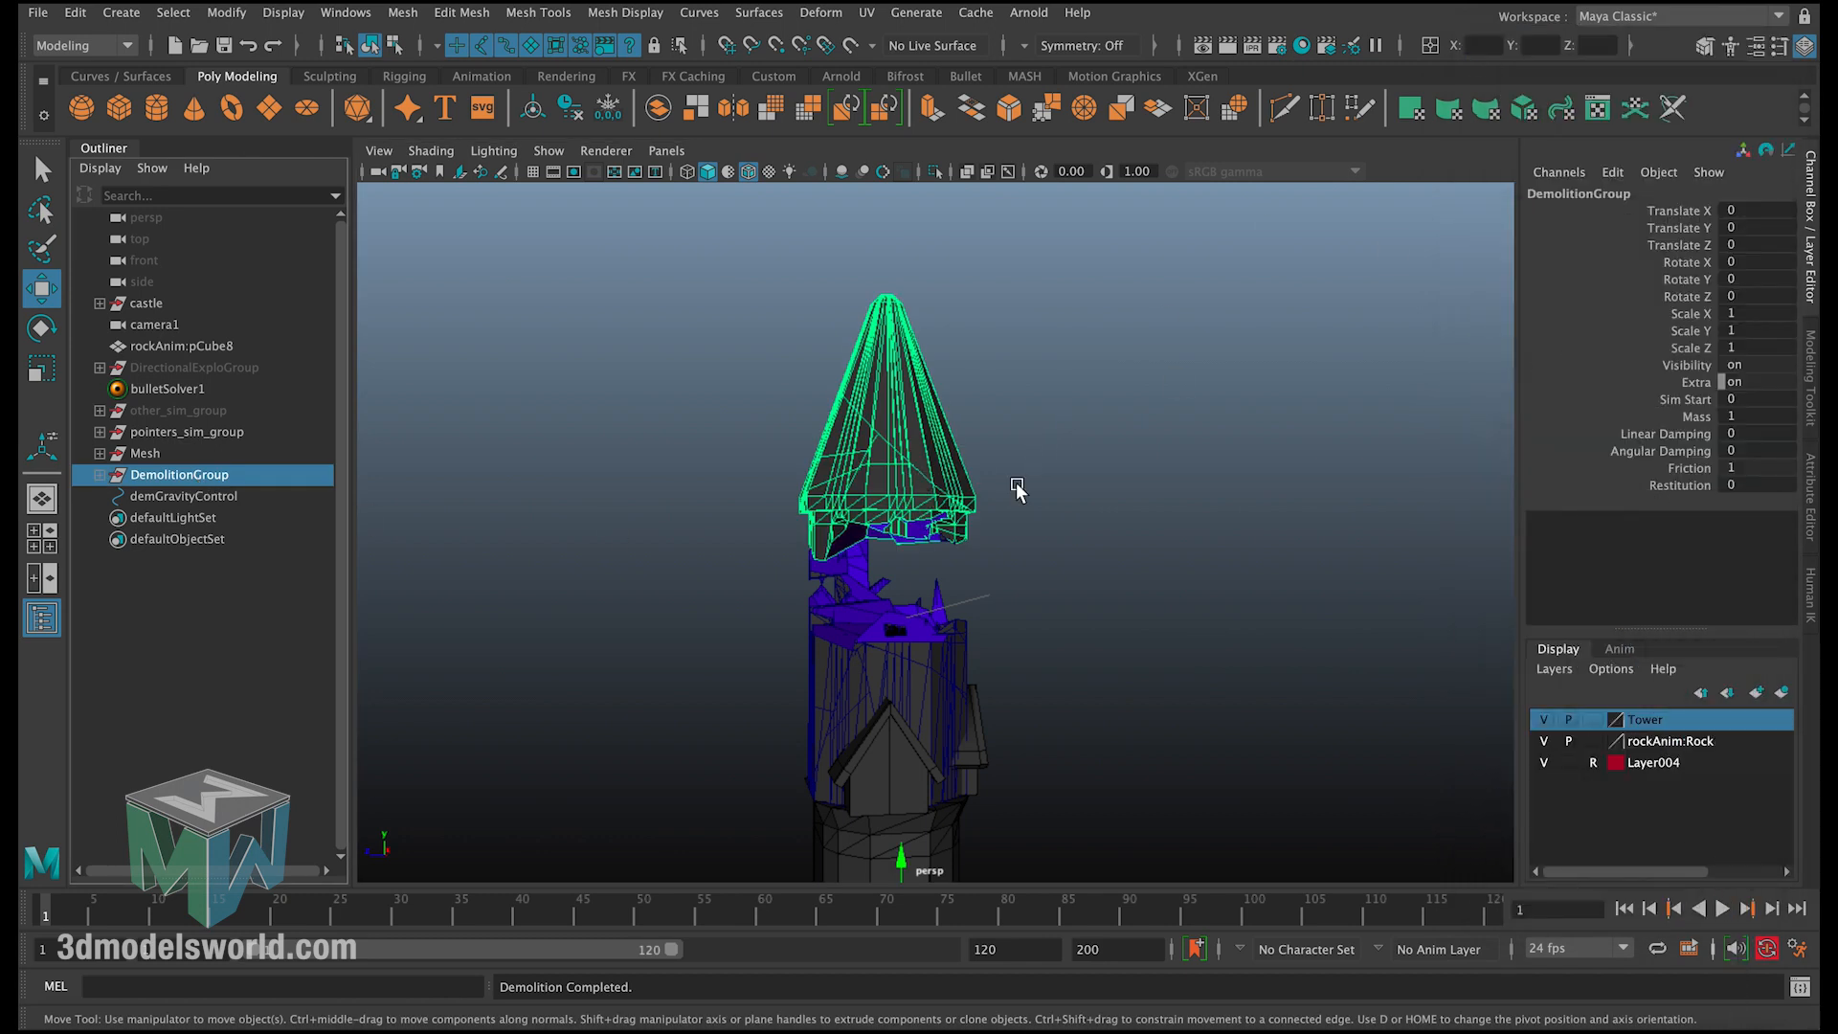
pyautogui.doubleClick(1751, 364)
pyautogui.write('0')
pyautogui.press('Return')
pyautogui.click(1208, 492)
# Step: Select the jagged shards along the tower's broken upper edge, including the small floating fragments
pyautogui.scroll(4, 861, 411)
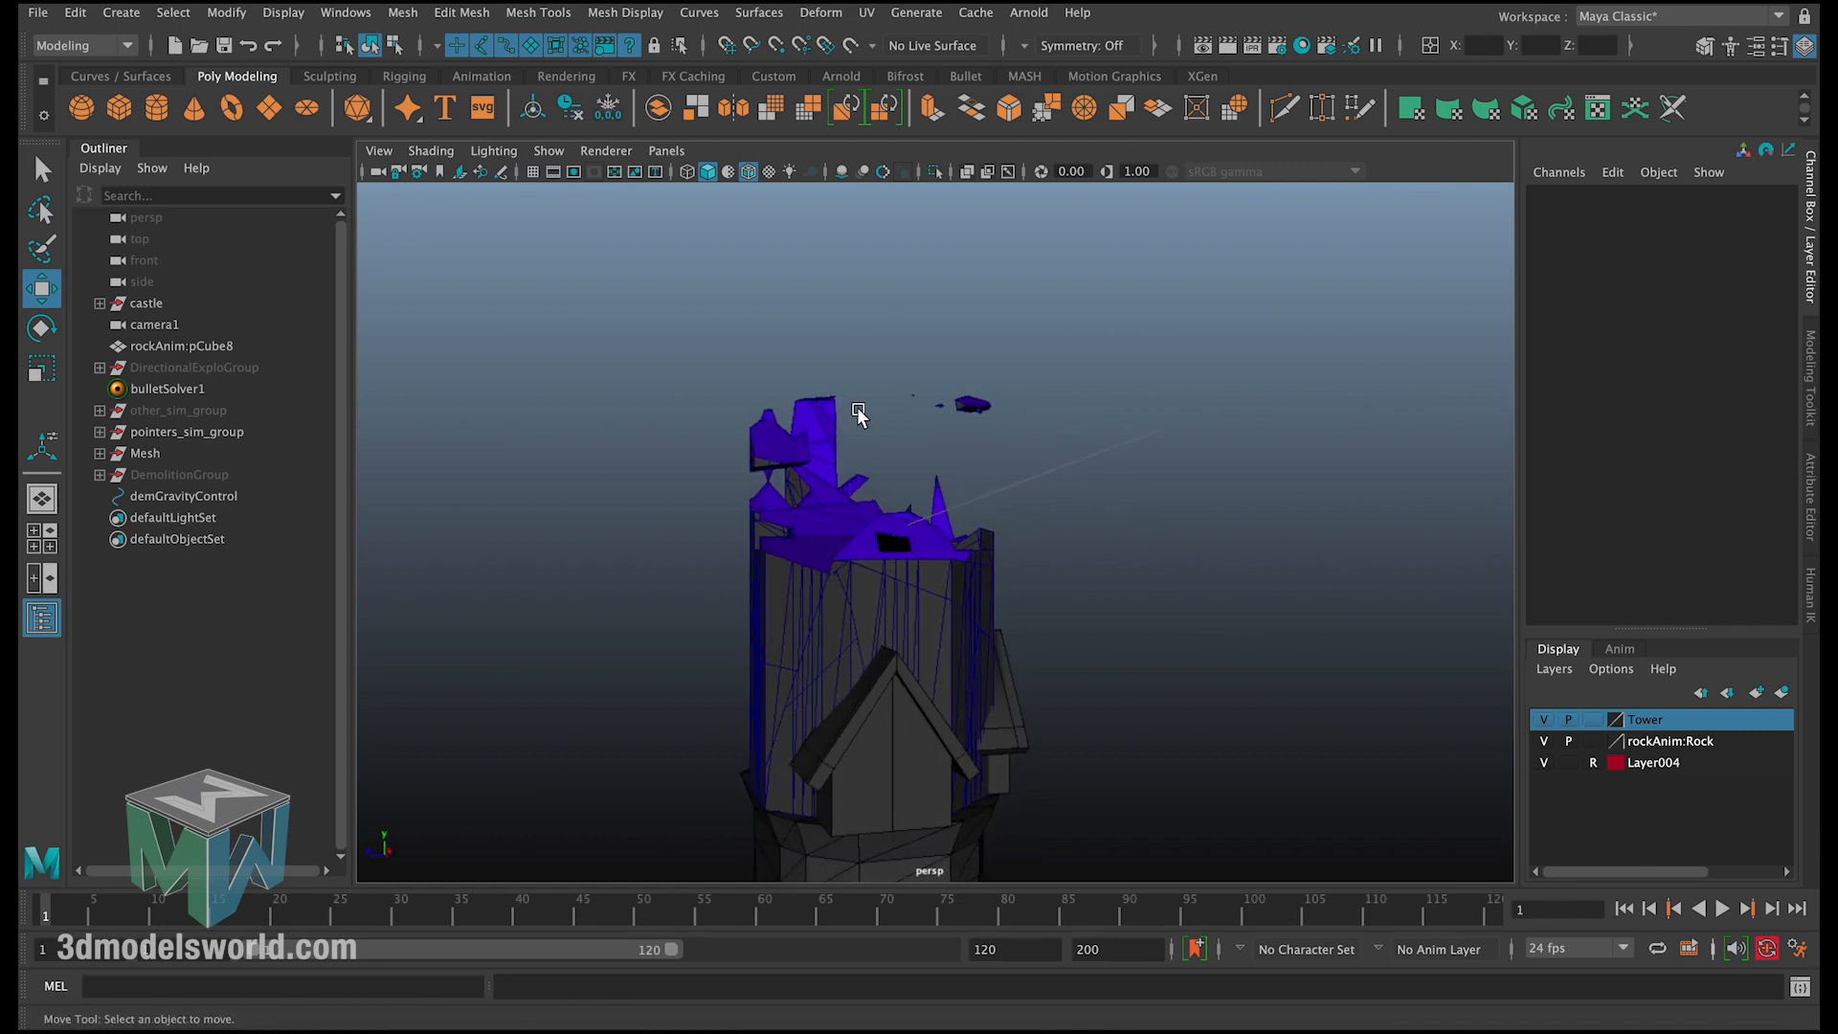
pyautogui.moveTo(716, 376); pyautogui.dragTo(1091, 500)
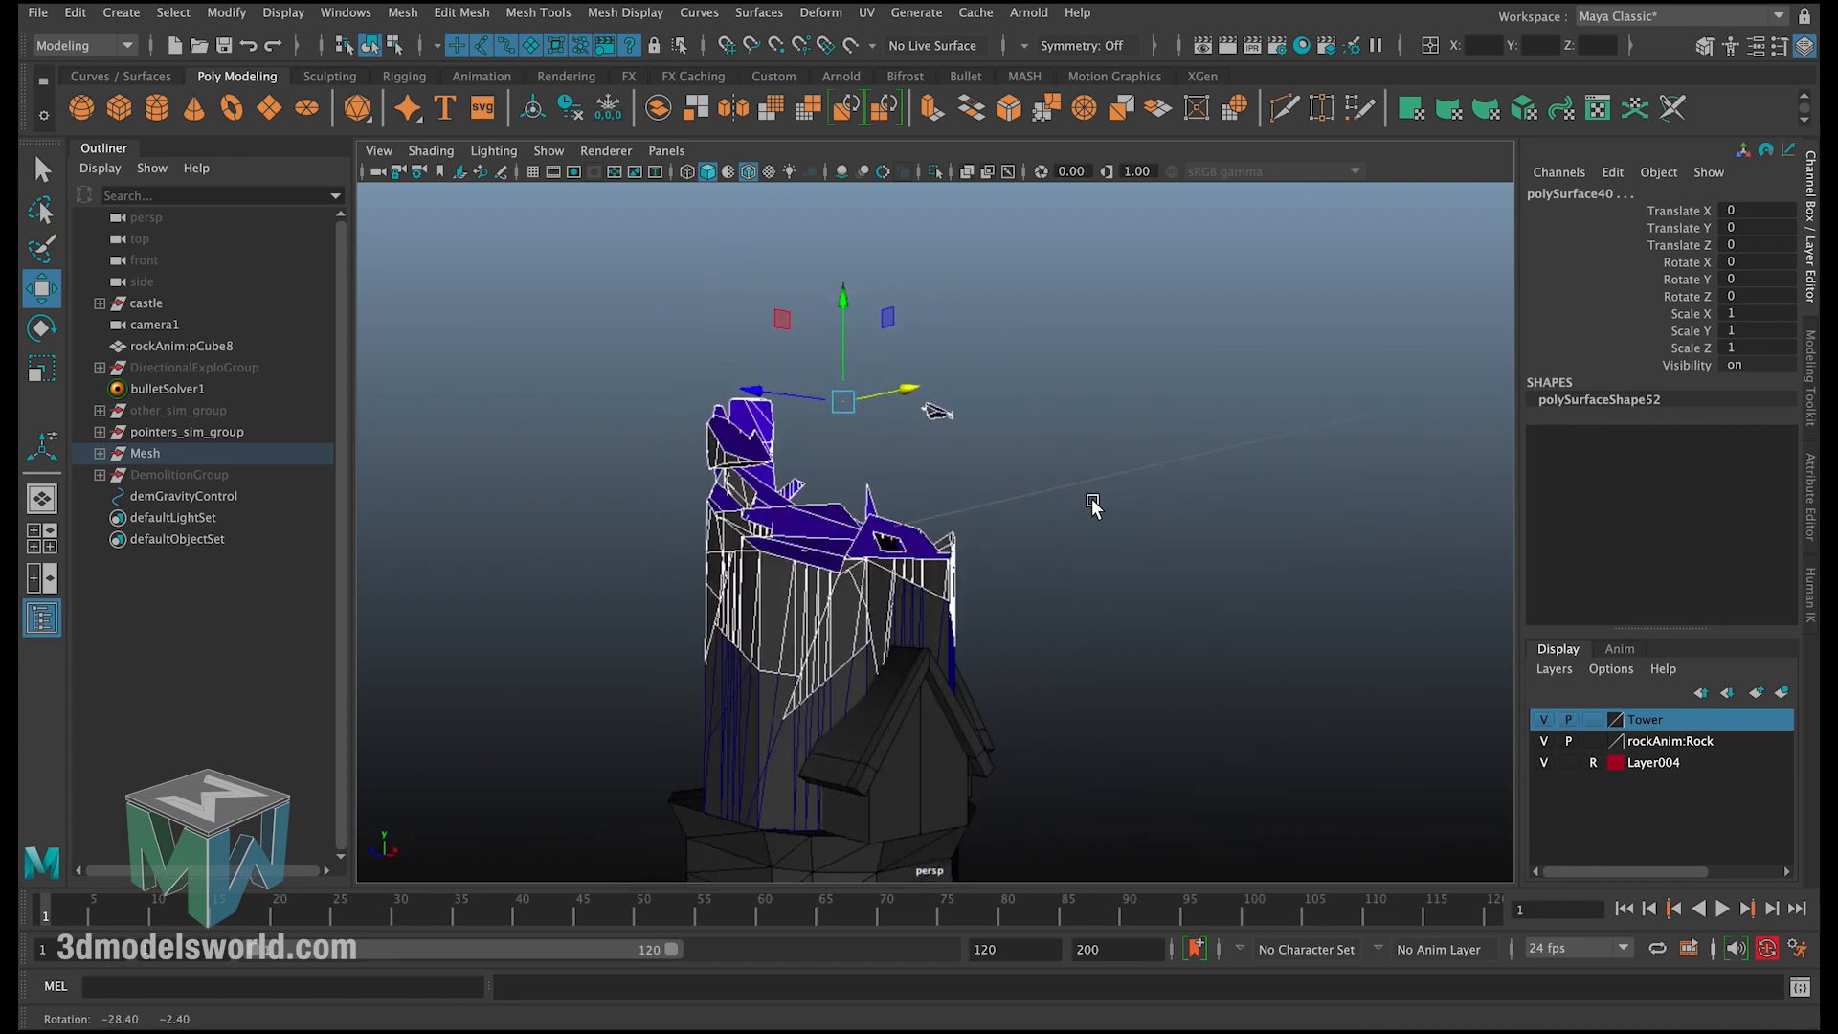
pyautogui.keyDown('alt'); pyautogui.moveTo(1092, 501); pyautogui.dragTo(791, 430, button='right'); pyautogui.keyUp('alt')
pyautogui.keyDown('alt'); pyautogui.moveTo(791, 430); pyautogui.dragTo(1168, 493); pyautogui.keyUp('alt')
pyautogui.keyDown('alt'); pyautogui.moveTo(1168, 492); pyautogui.dragTo(1012, 474, button='right'); pyautogui.keyUp('alt')
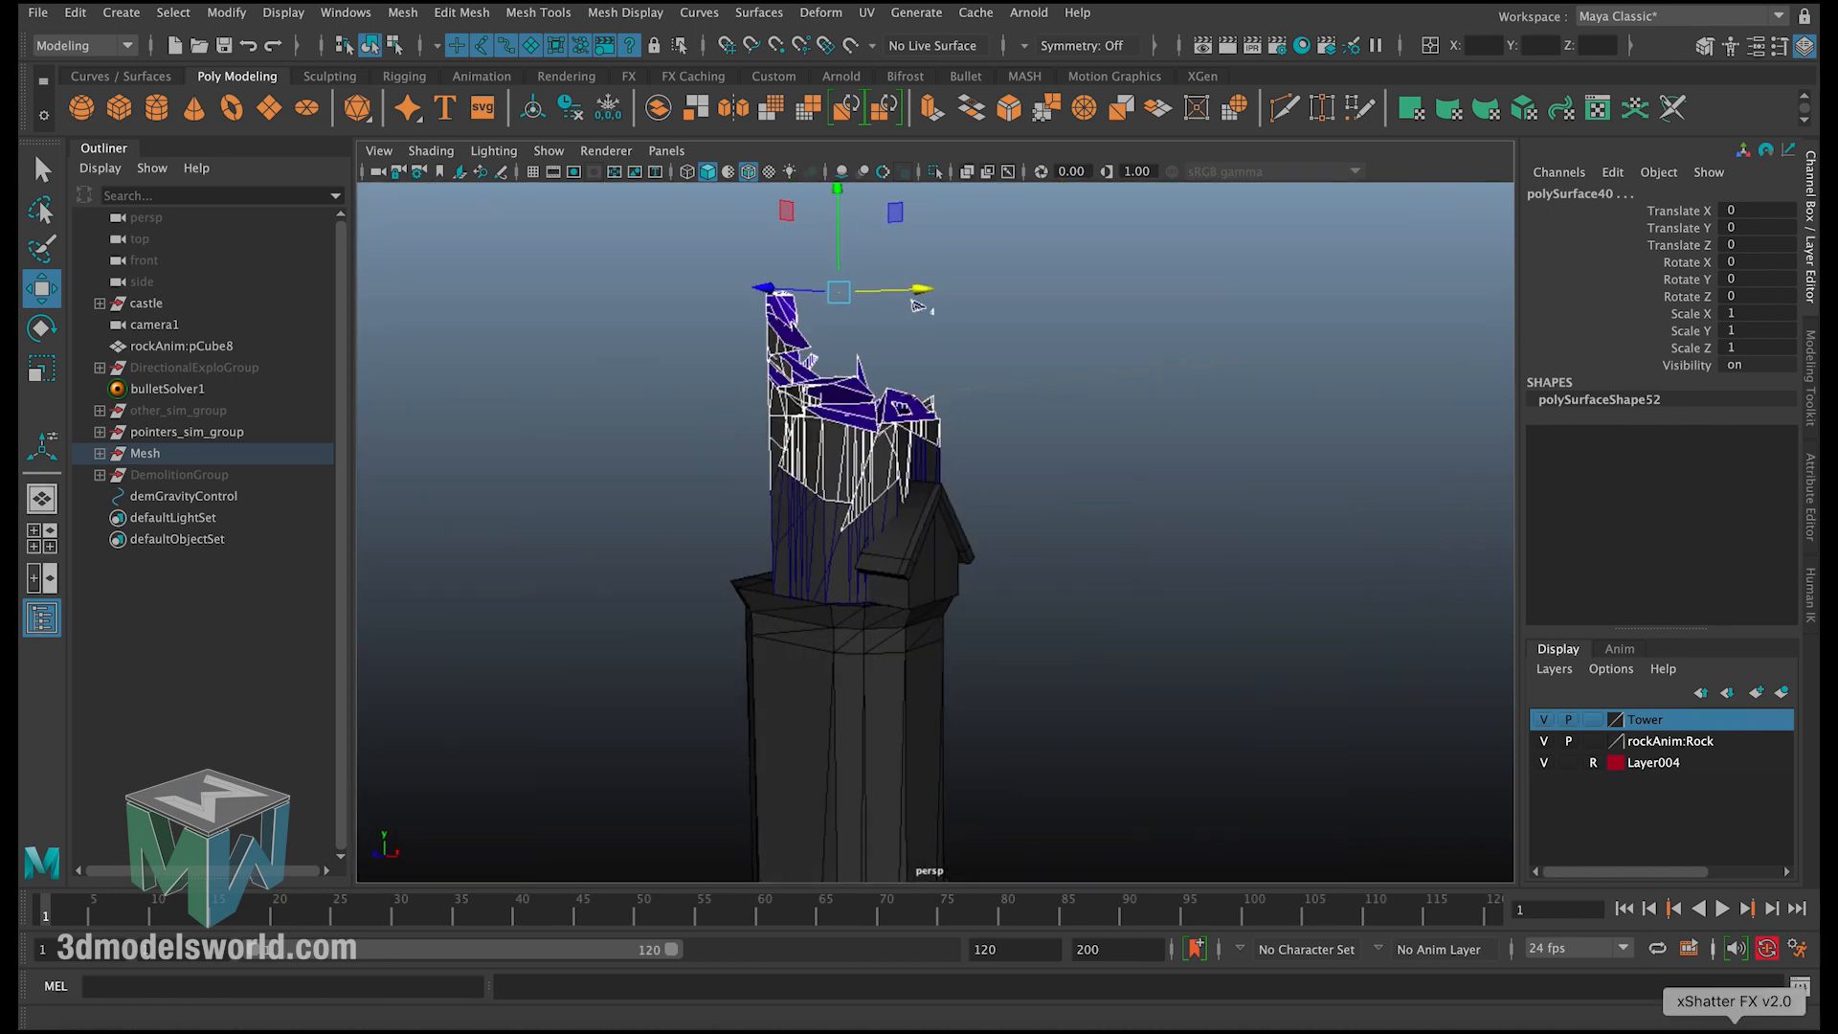
# Step: Convert the selected broken-edge shards to dynamics, generate their demolition and put the xShatter FX window away
pyautogui.click(1736, 1028)
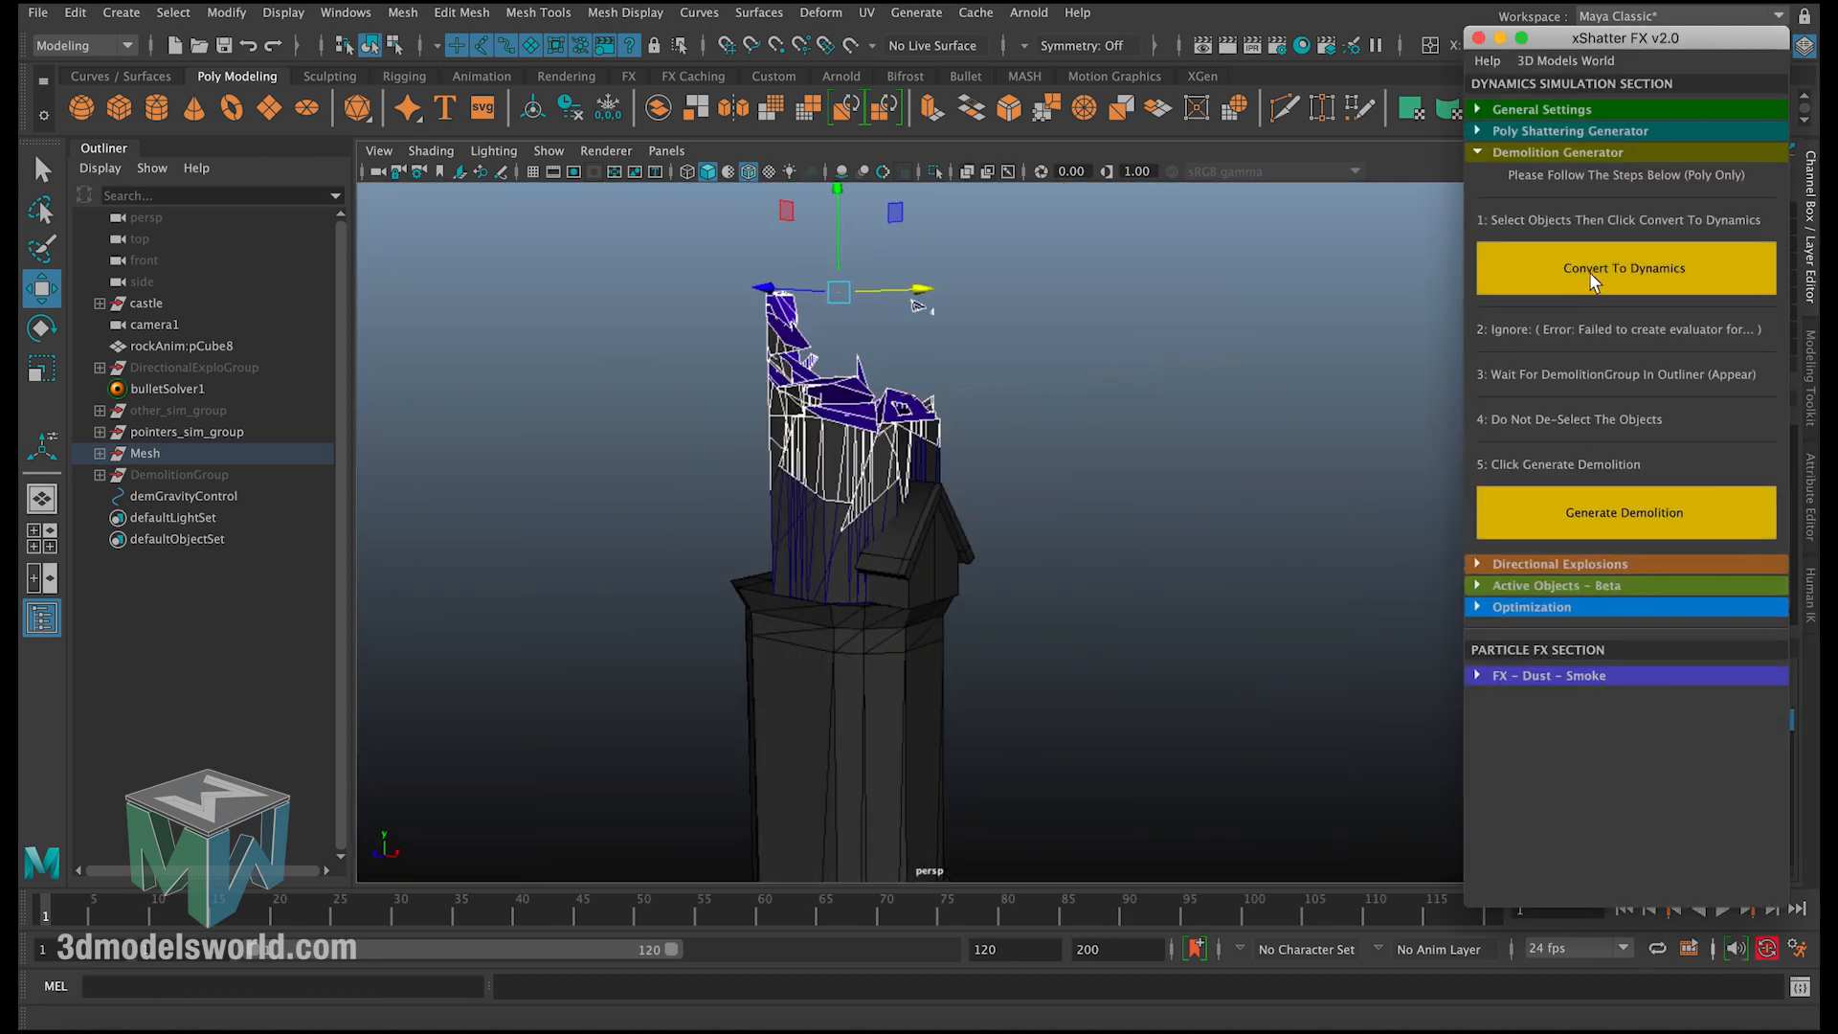
pyautogui.click(1589, 272)
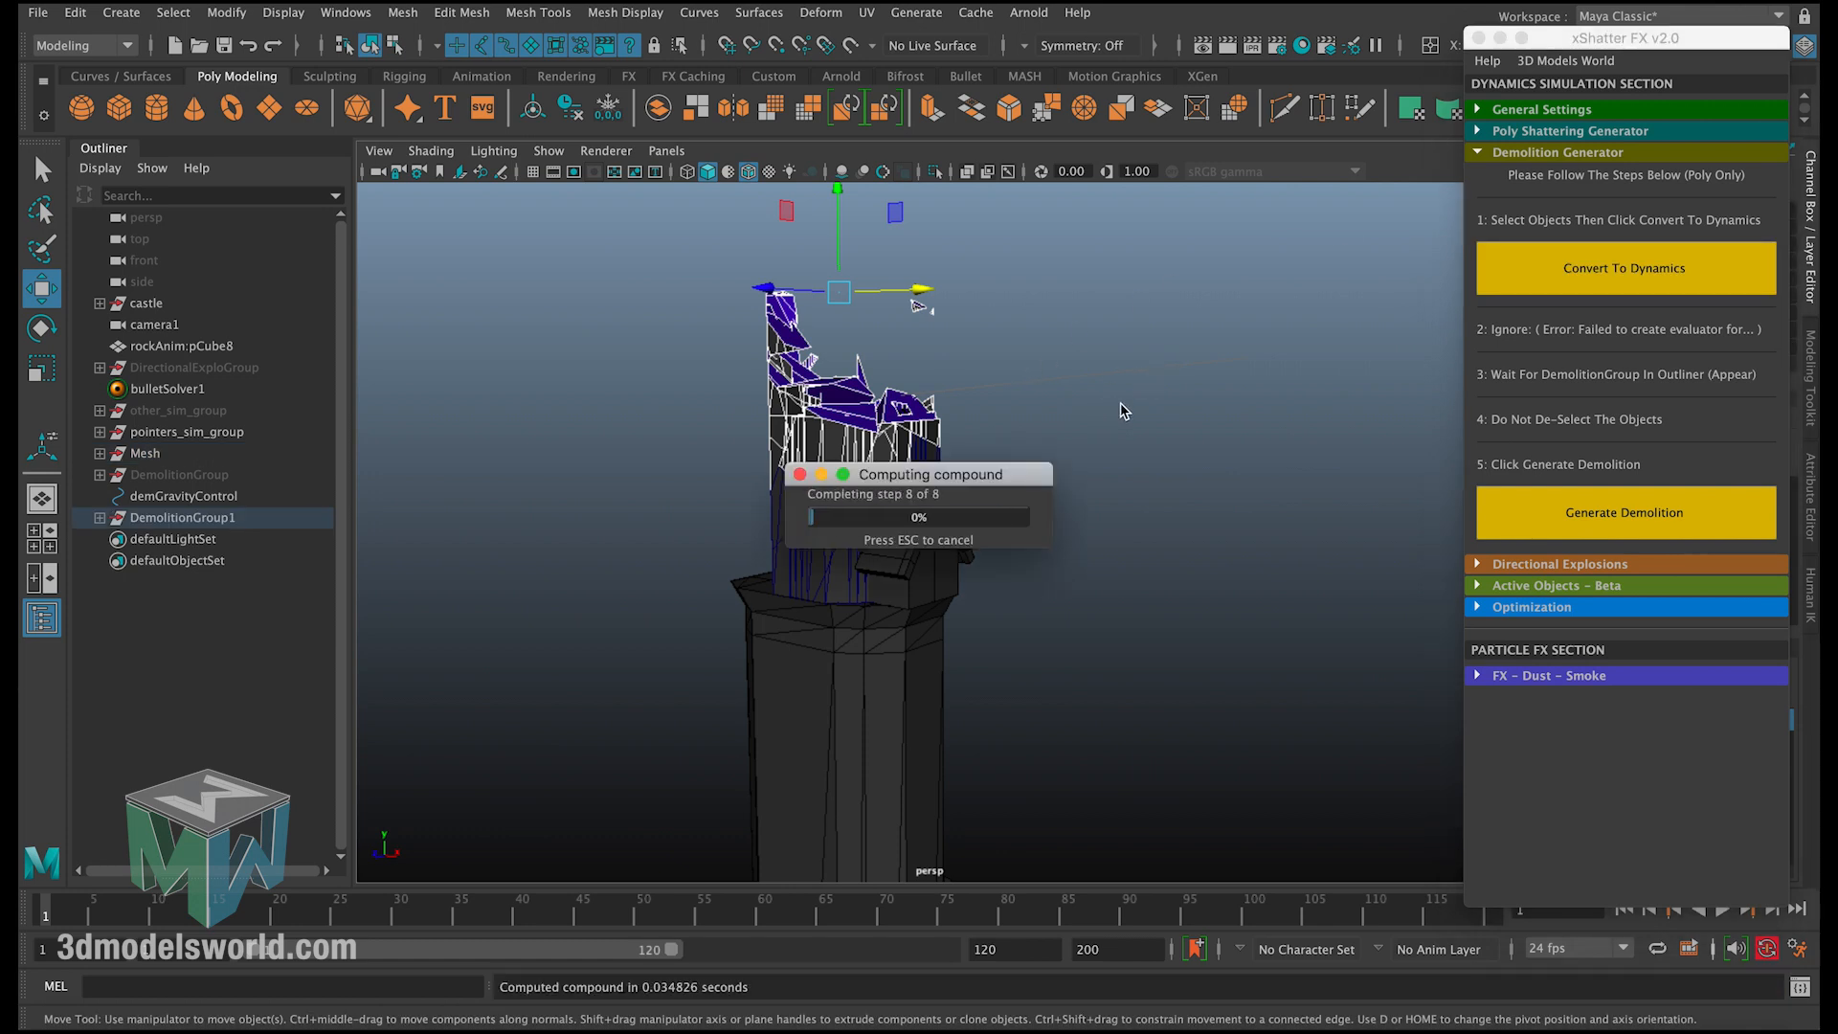
pyautogui.click(1482, 532)
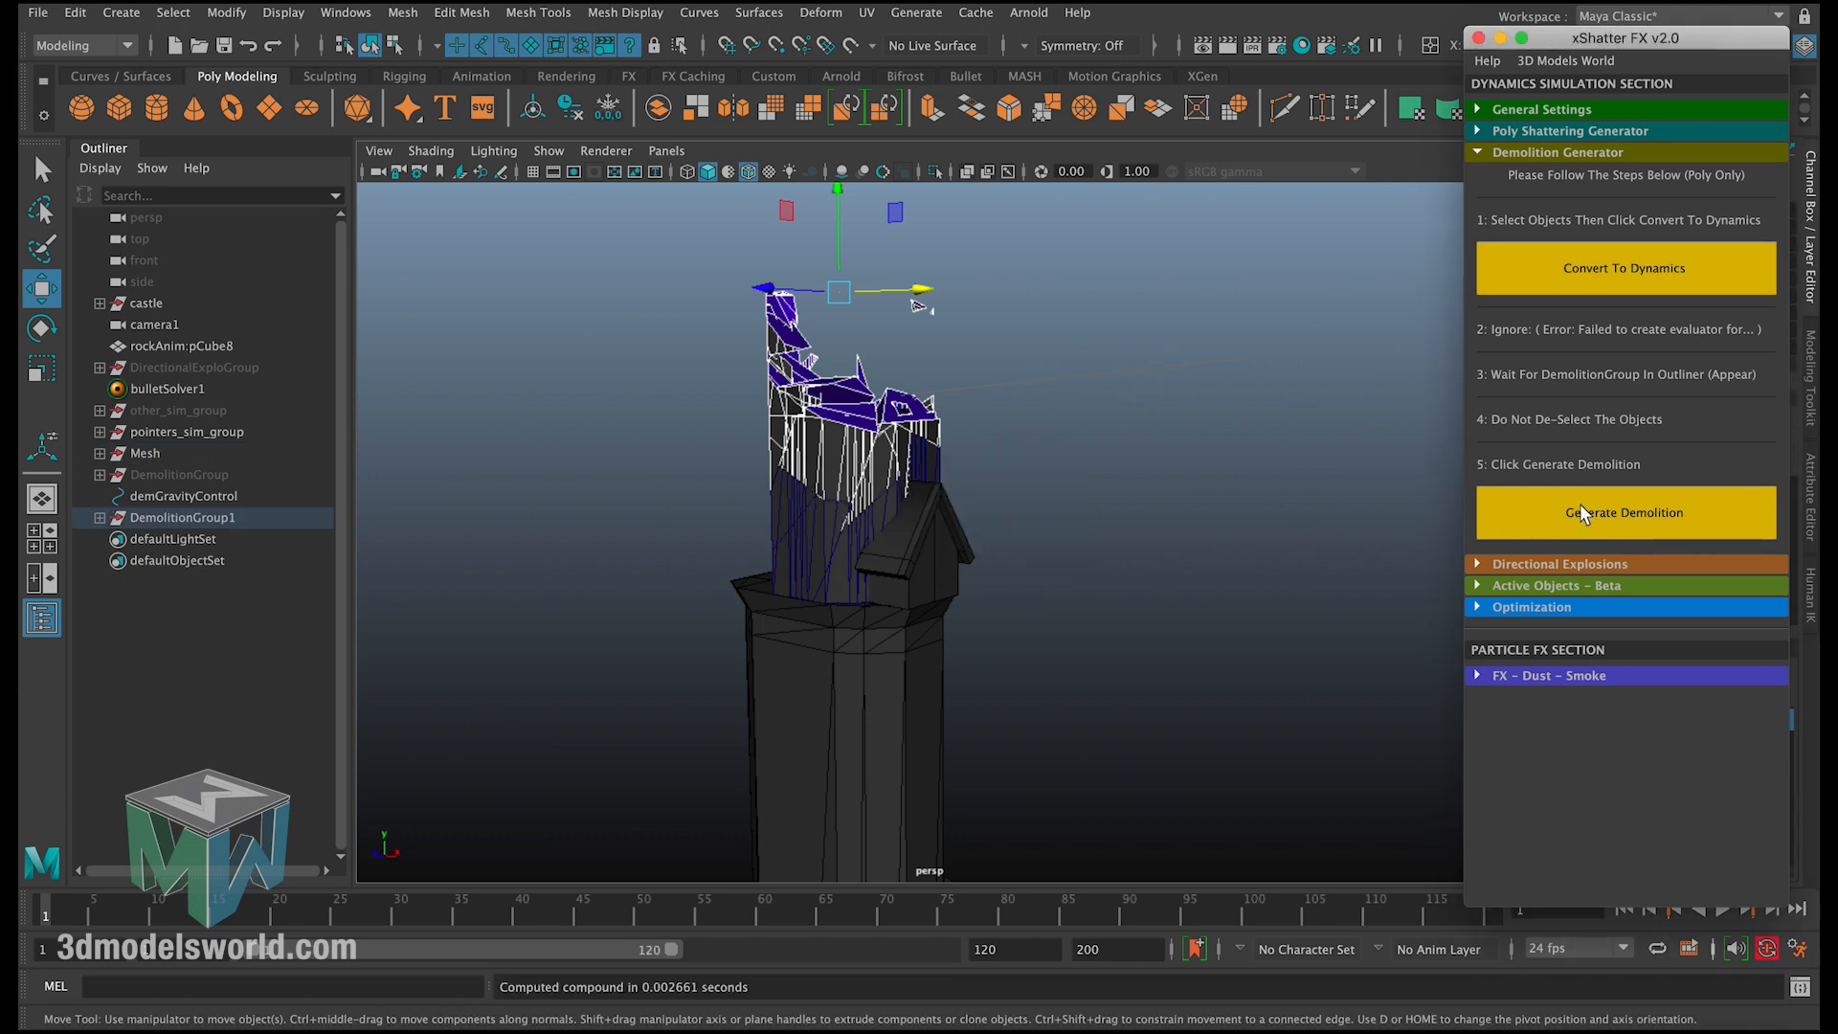
pyautogui.click(1478, 38)
# Step: Hide DemolitionGroup1 by setting its Visibility to 0, and clear the selection
pyautogui.click(180, 518)
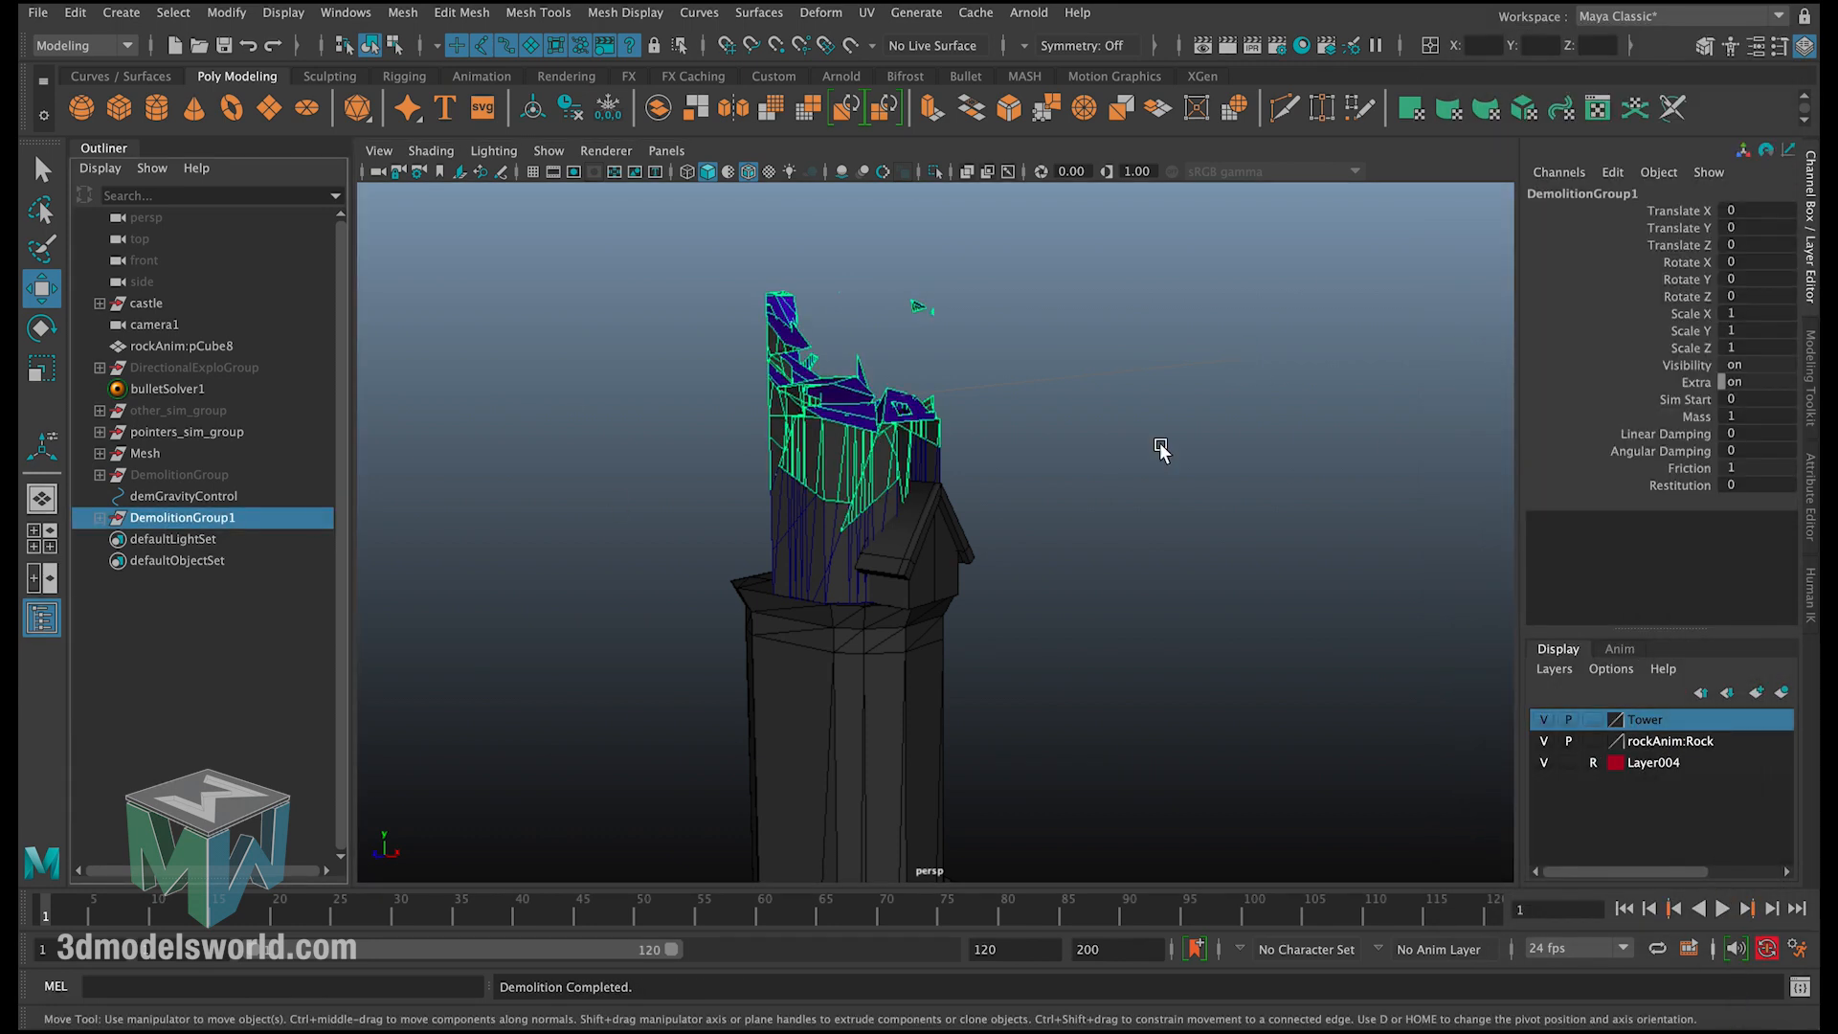
pyautogui.click(1759, 366)
pyautogui.write('0')
pyautogui.press('Return')
pyautogui.click(738, 451)
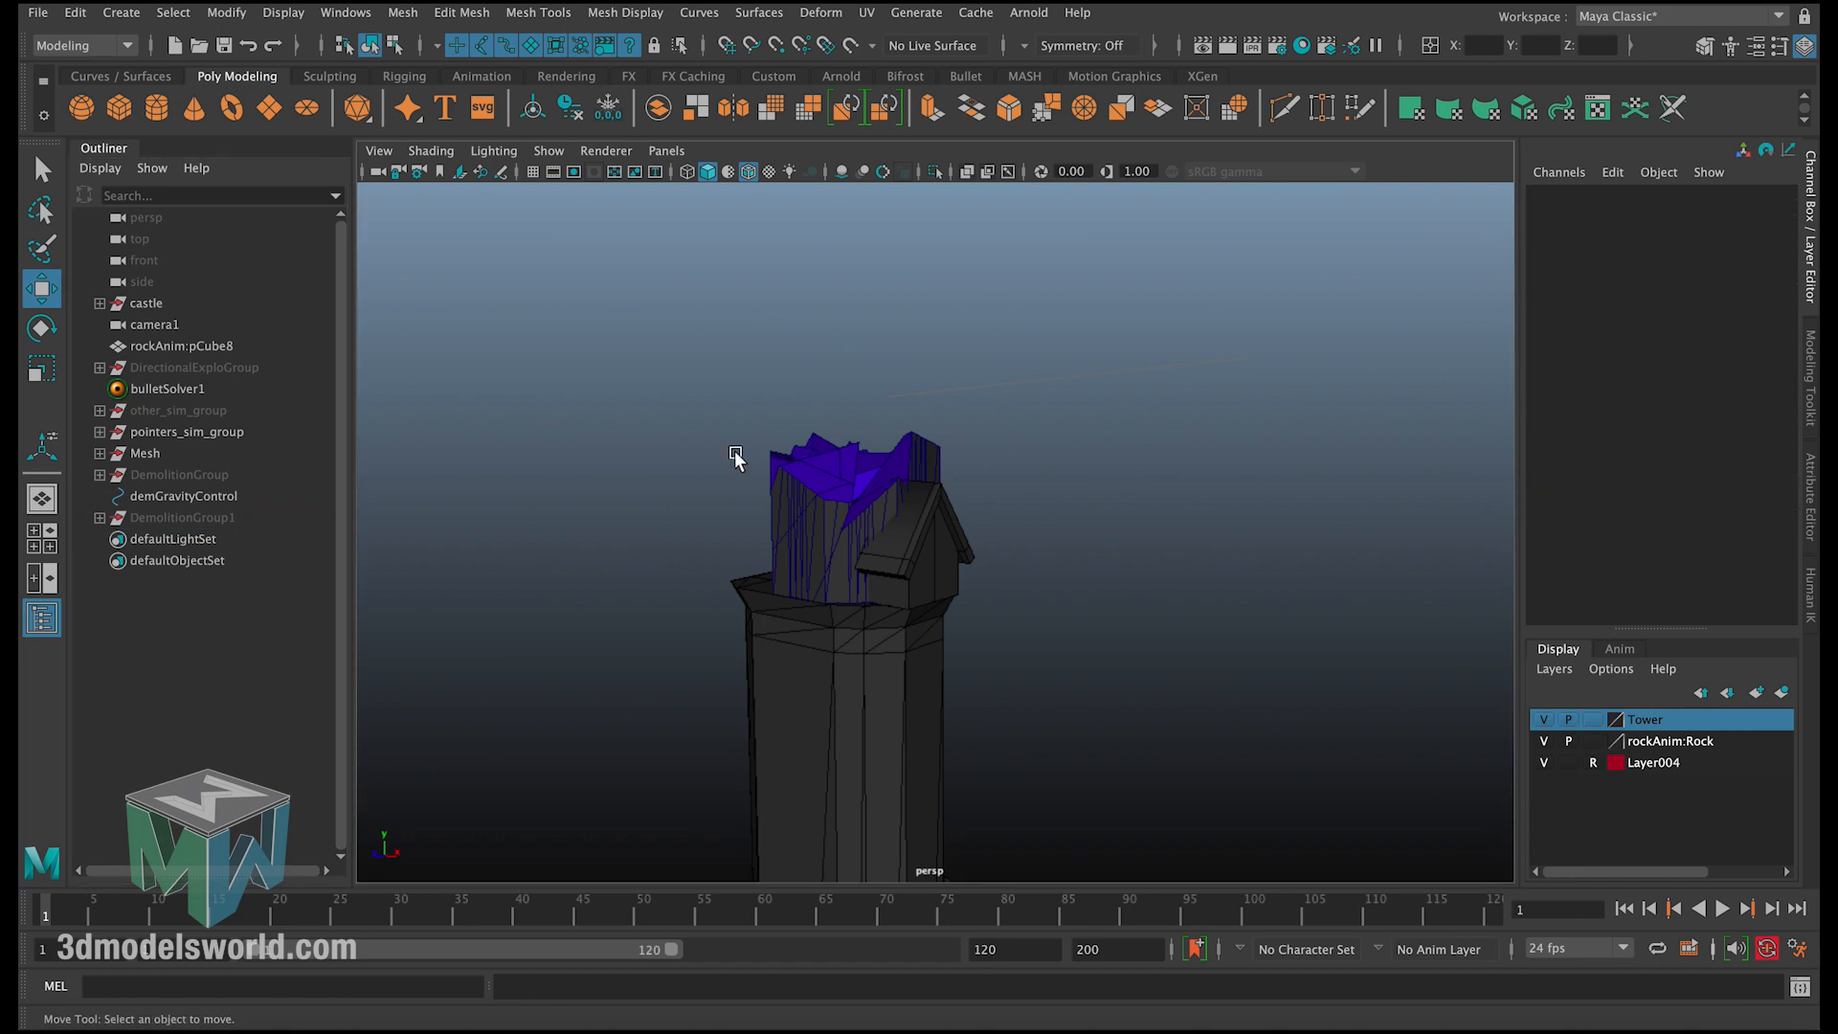
# Step: Select the shards on one side of the remaining tower stump, checking the choice in the perspective and camera1 views
pyautogui.moveTo(738, 428); pyautogui.dragTo(677, 483)
pyautogui.keyDown('ctrl'); pyautogui.moveTo(800, 555); pyautogui.dragTo(1076, 637); pyautogui.keyUp('ctrl')
pyautogui.keyDown('alt'); pyautogui.moveTo(848, 629); pyautogui.dragTo(792, 571); pyautogui.keyUp('alt')
pyautogui.press('space')
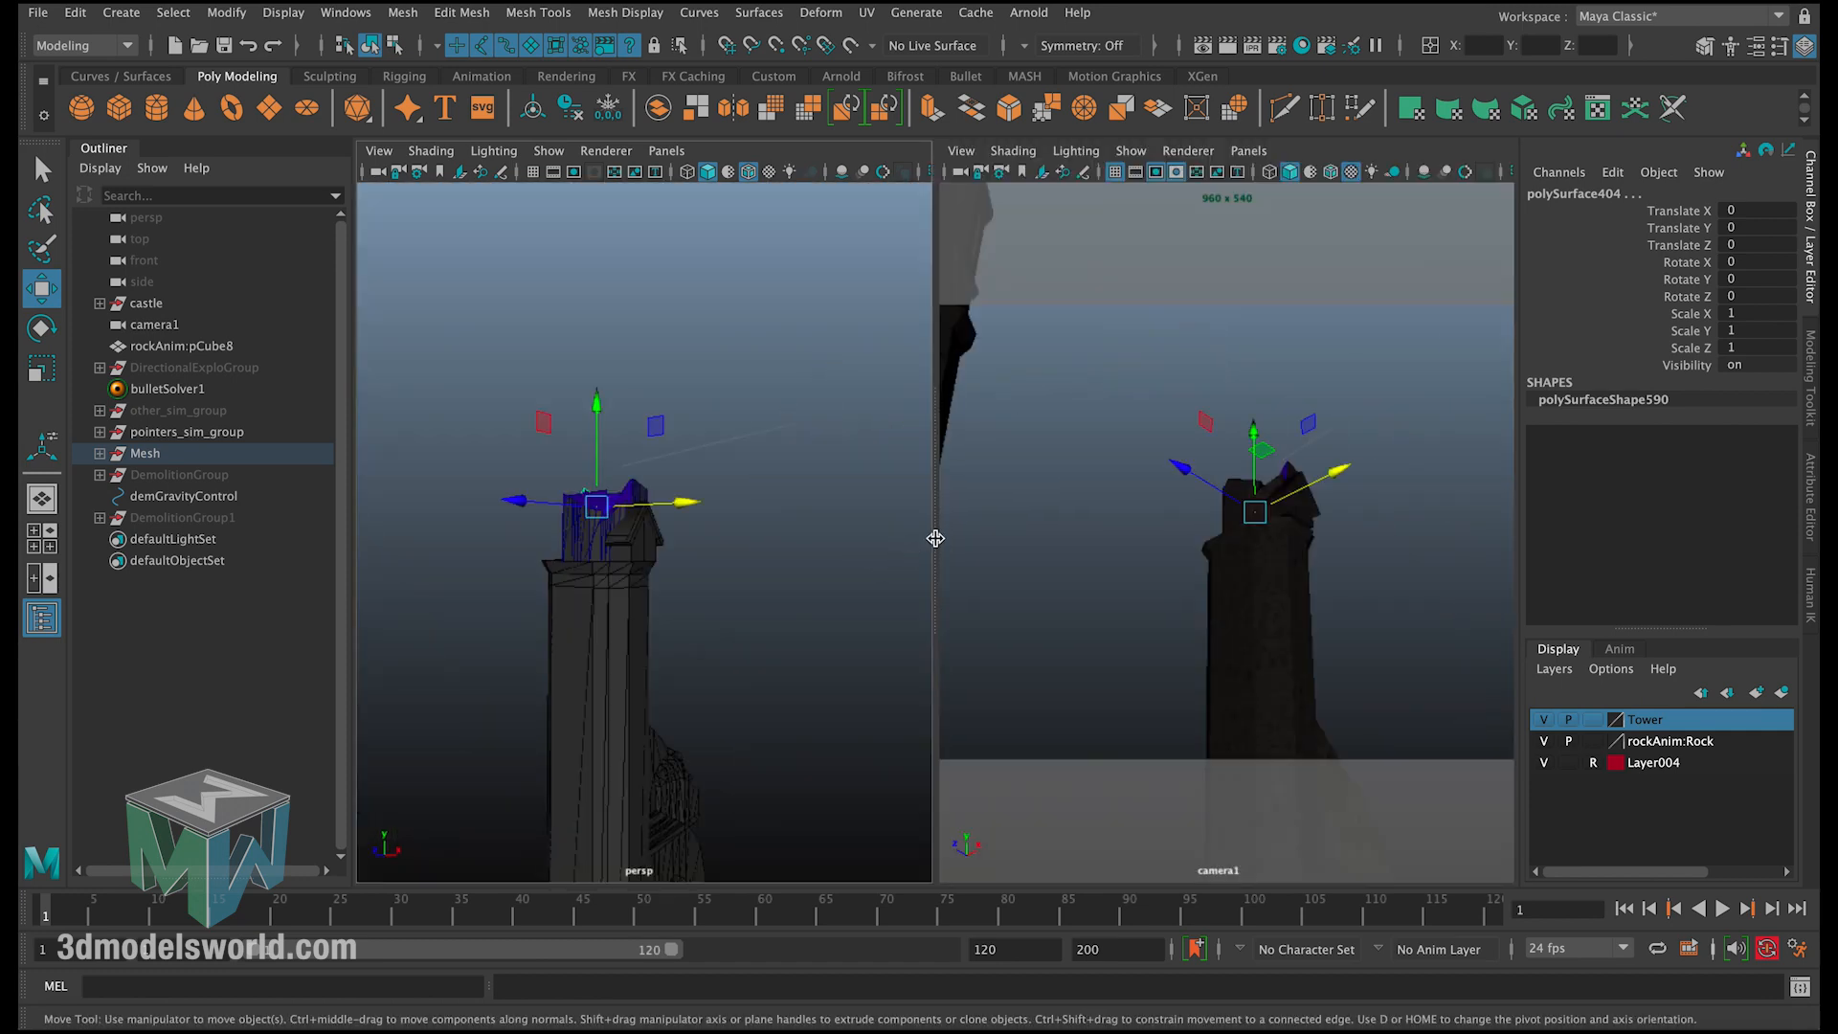
pyautogui.click(526, 433)
pyautogui.moveTo(542, 452); pyautogui.dragTo(563, 517)
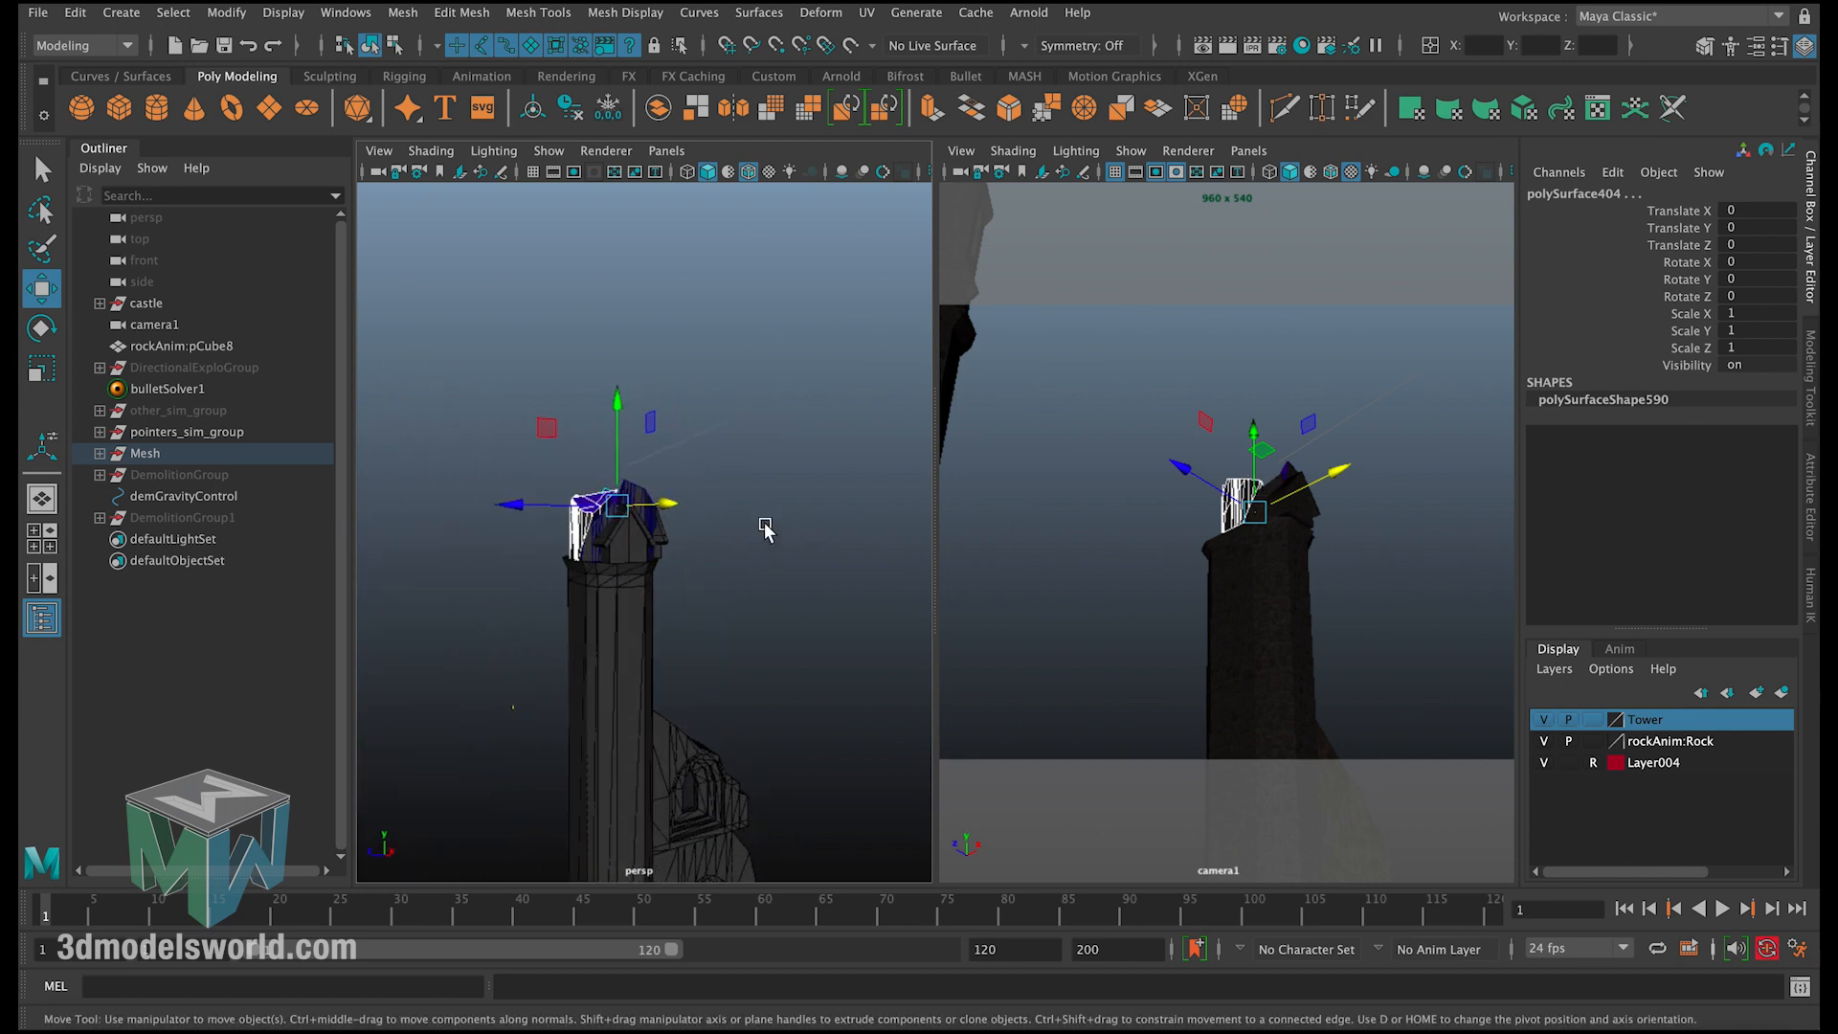
pyautogui.press('space')
pyautogui.press('space')
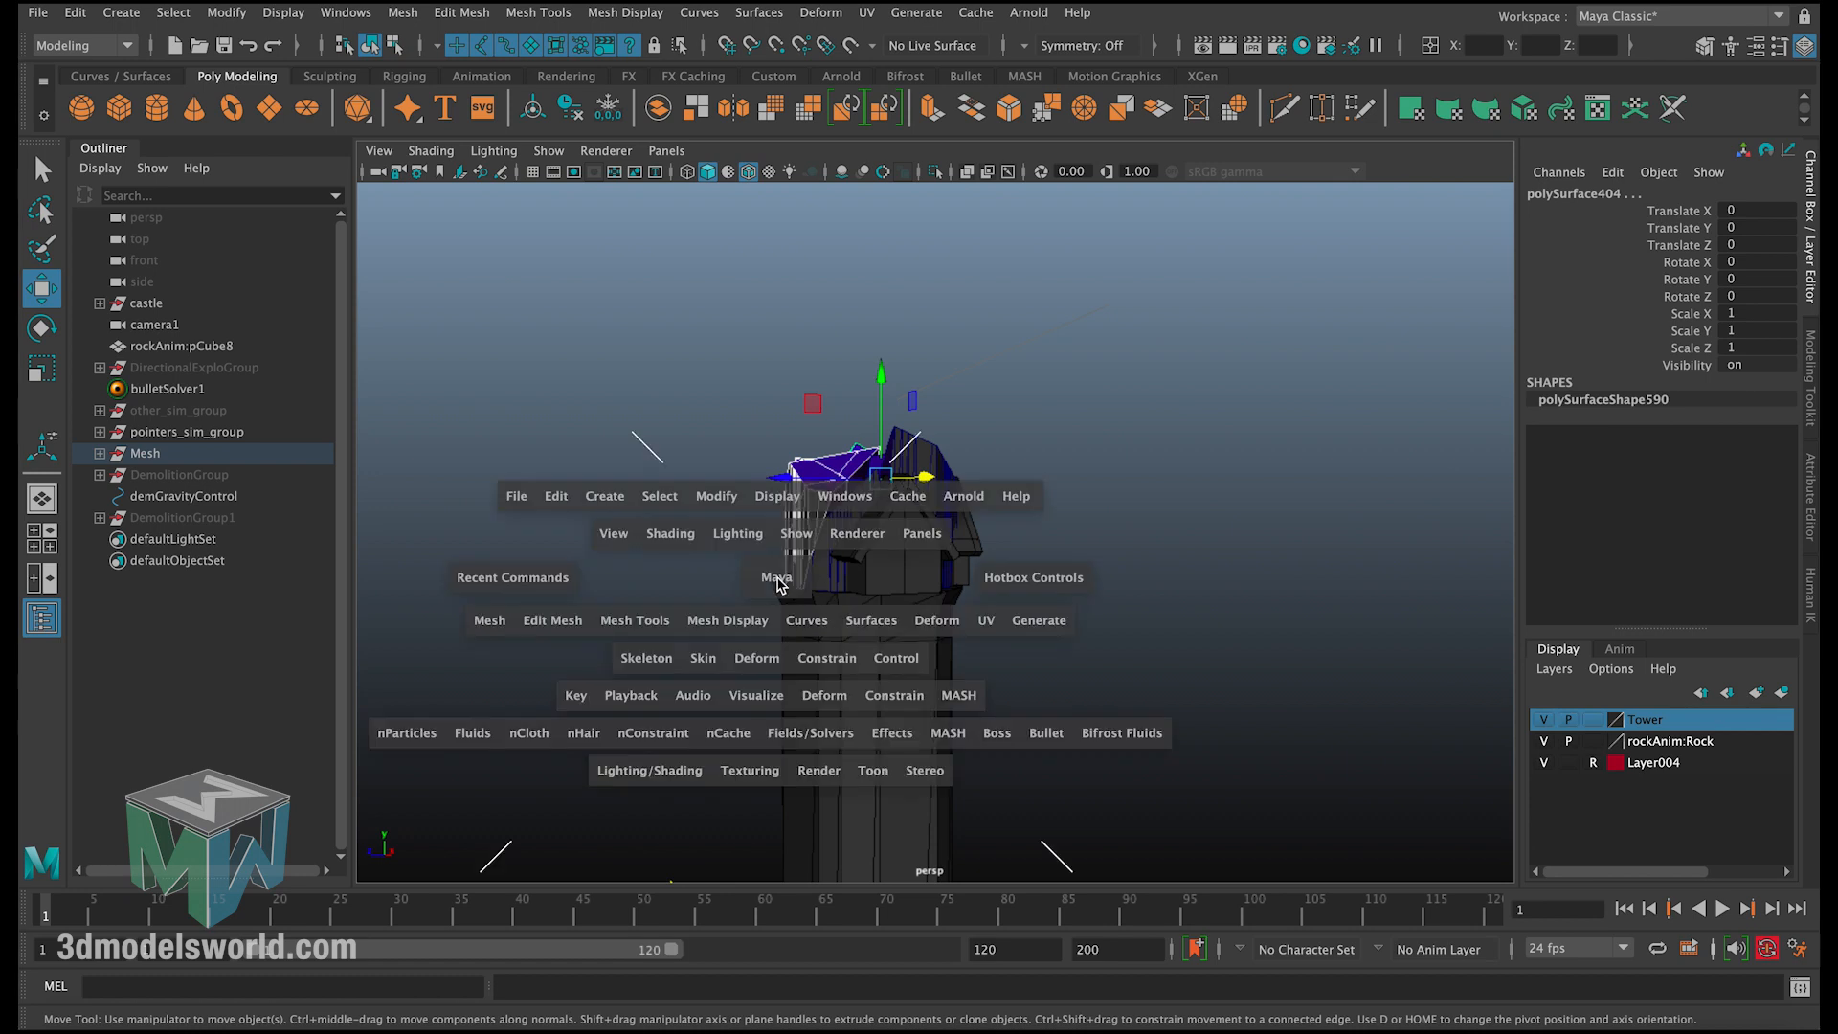
pyautogui.keyDown('alt'); pyautogui.moveTo(587, 680); pyautogui.dragTo(533, 699); pyautogui.keyUp('alt')
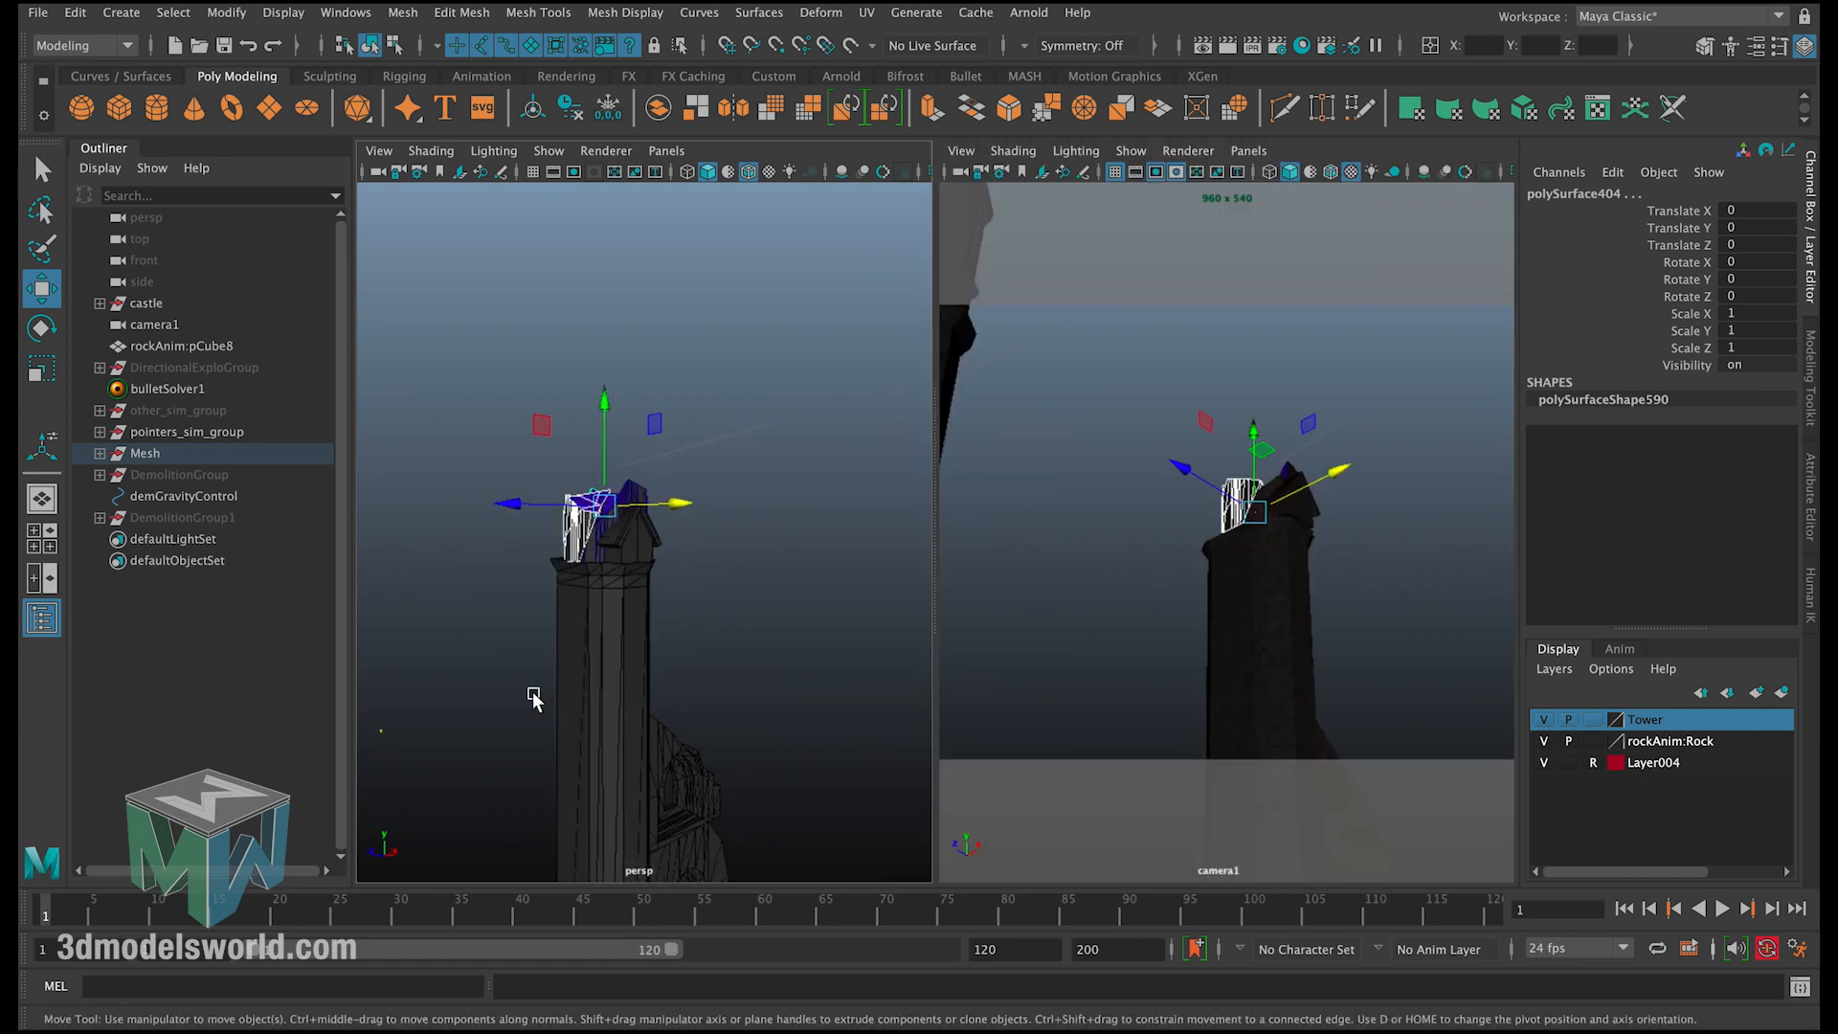
pyautogui.click(384, 730)
pyautogui.hotkey('ctrl', 'z')
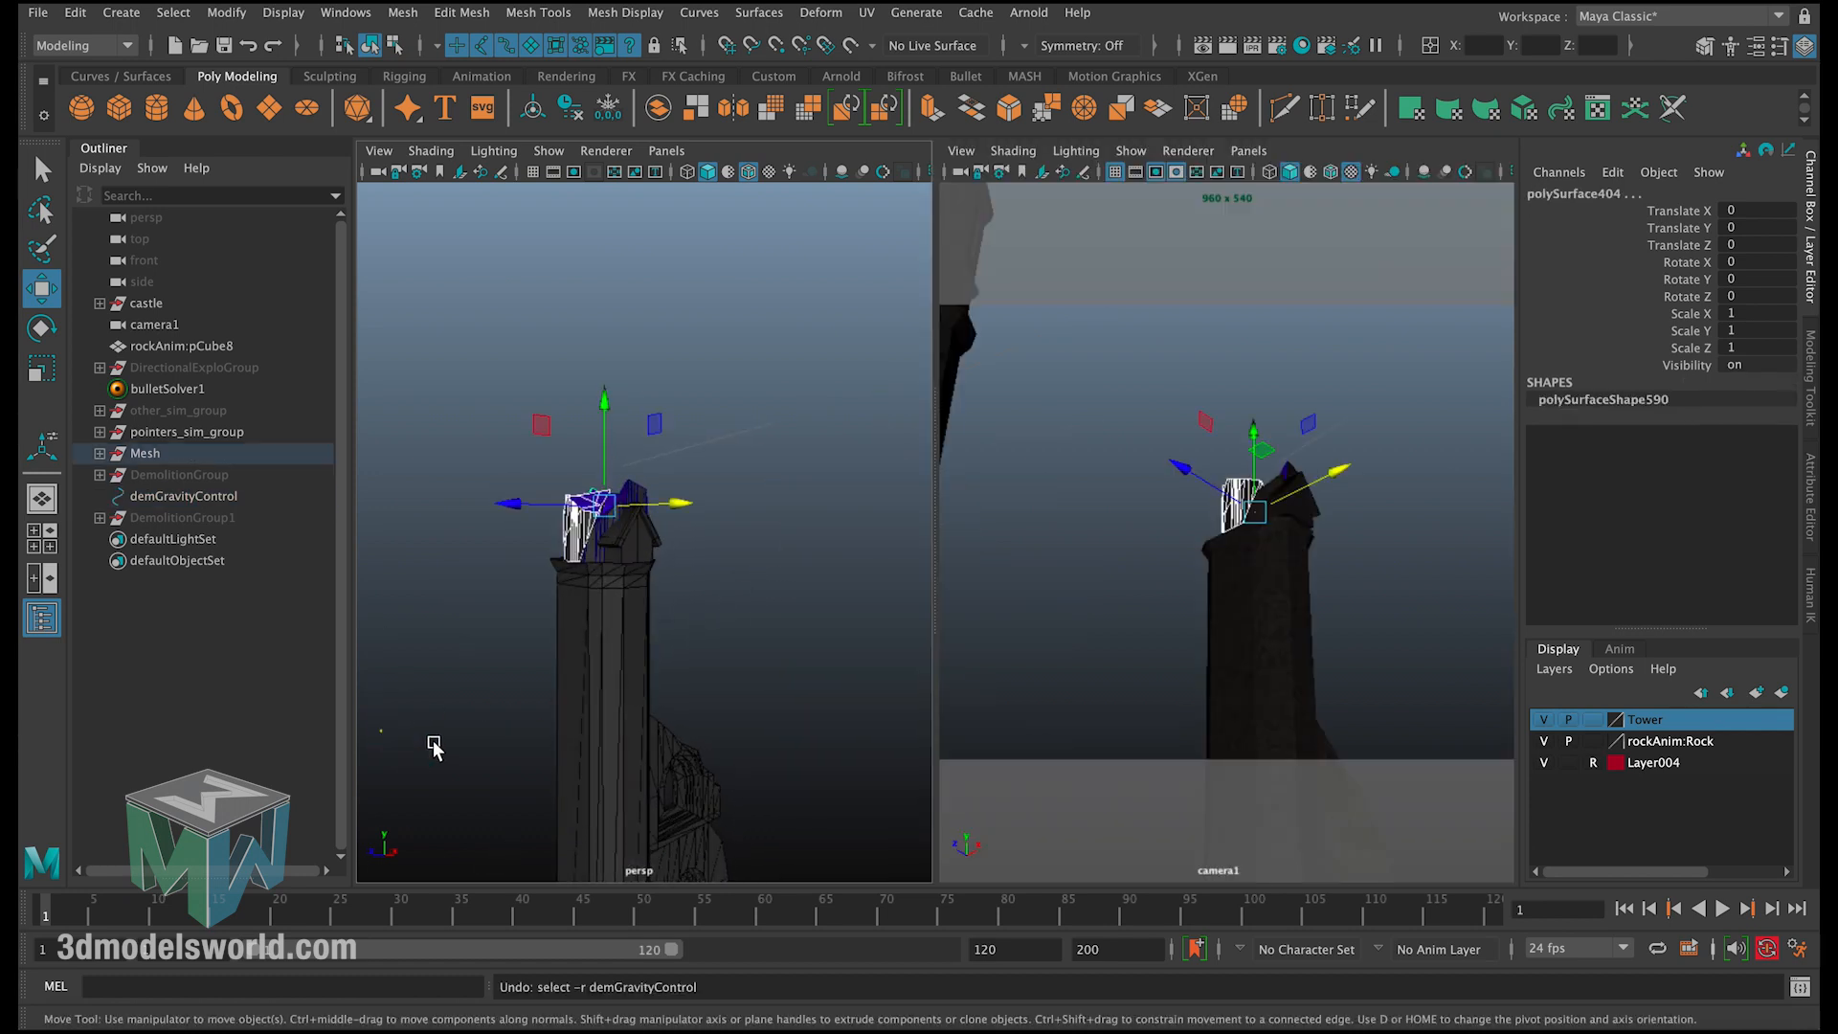
# Step: Convert the selected stump shards to dynamics, generate a third demolition and put the xShatter FX window away
pyautogui.click(1737, 1028)
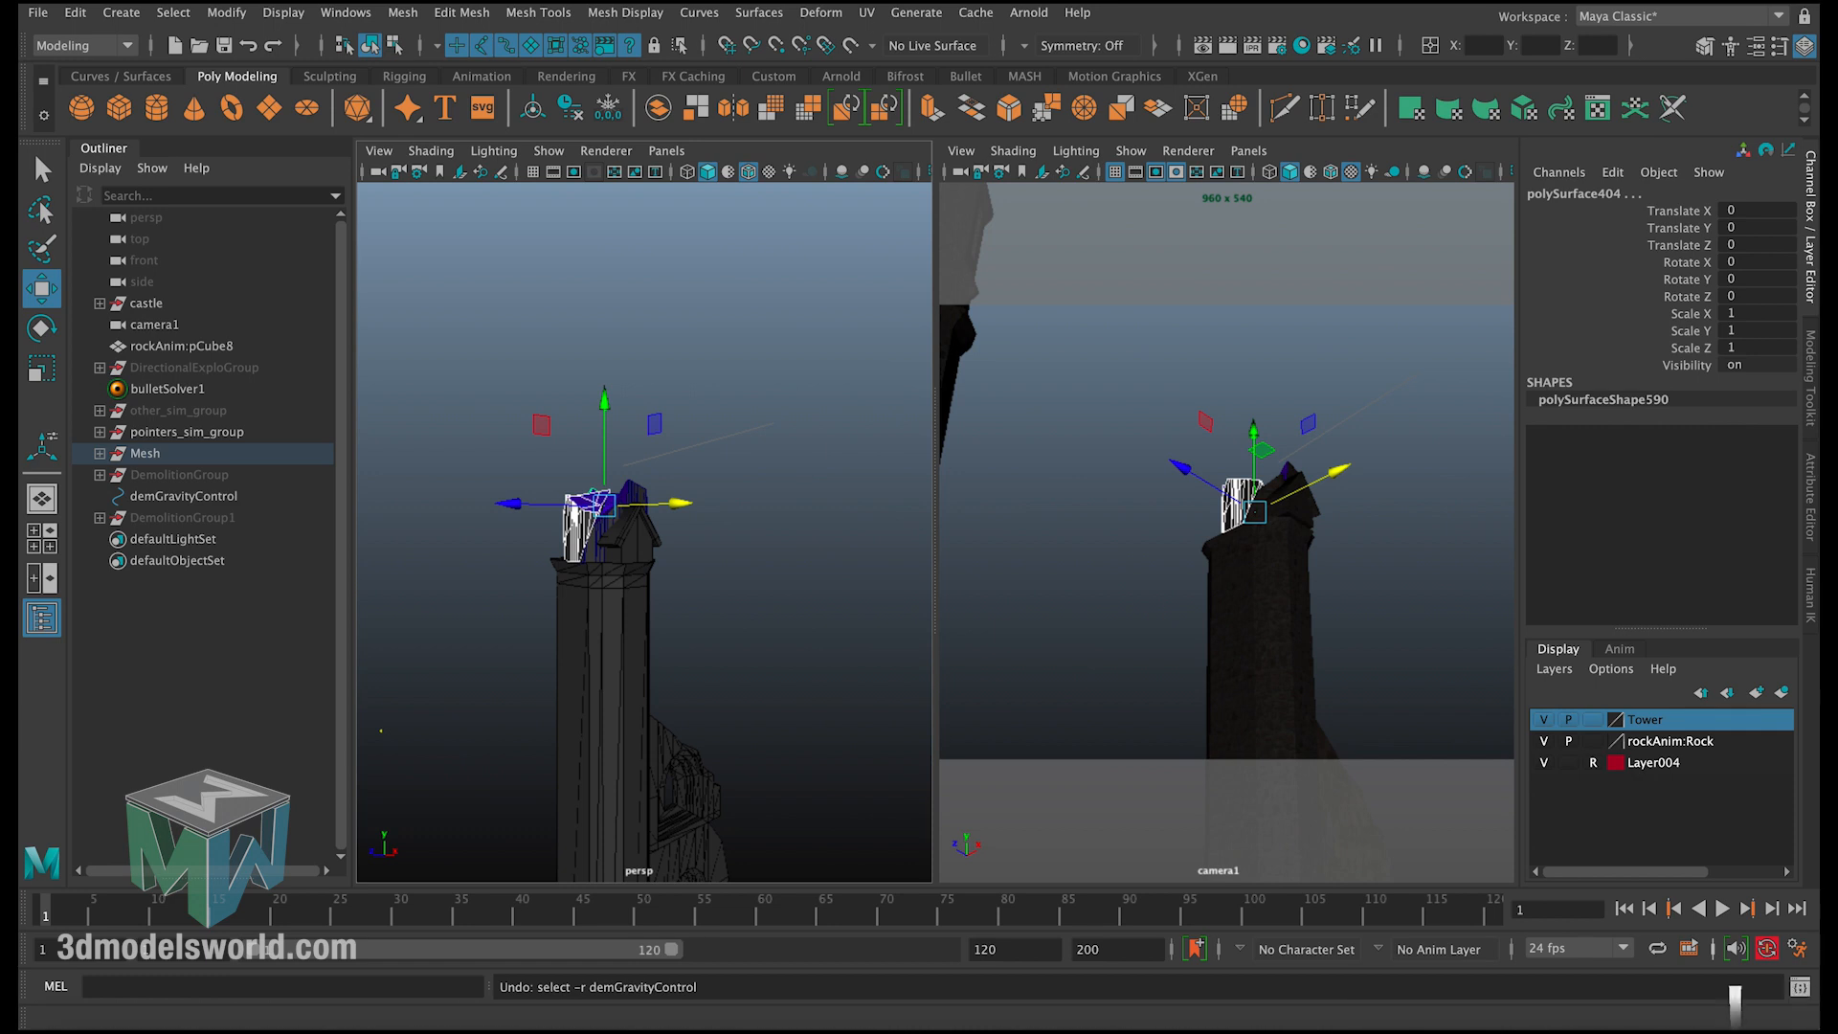
pyautogui.click(1594, 278)
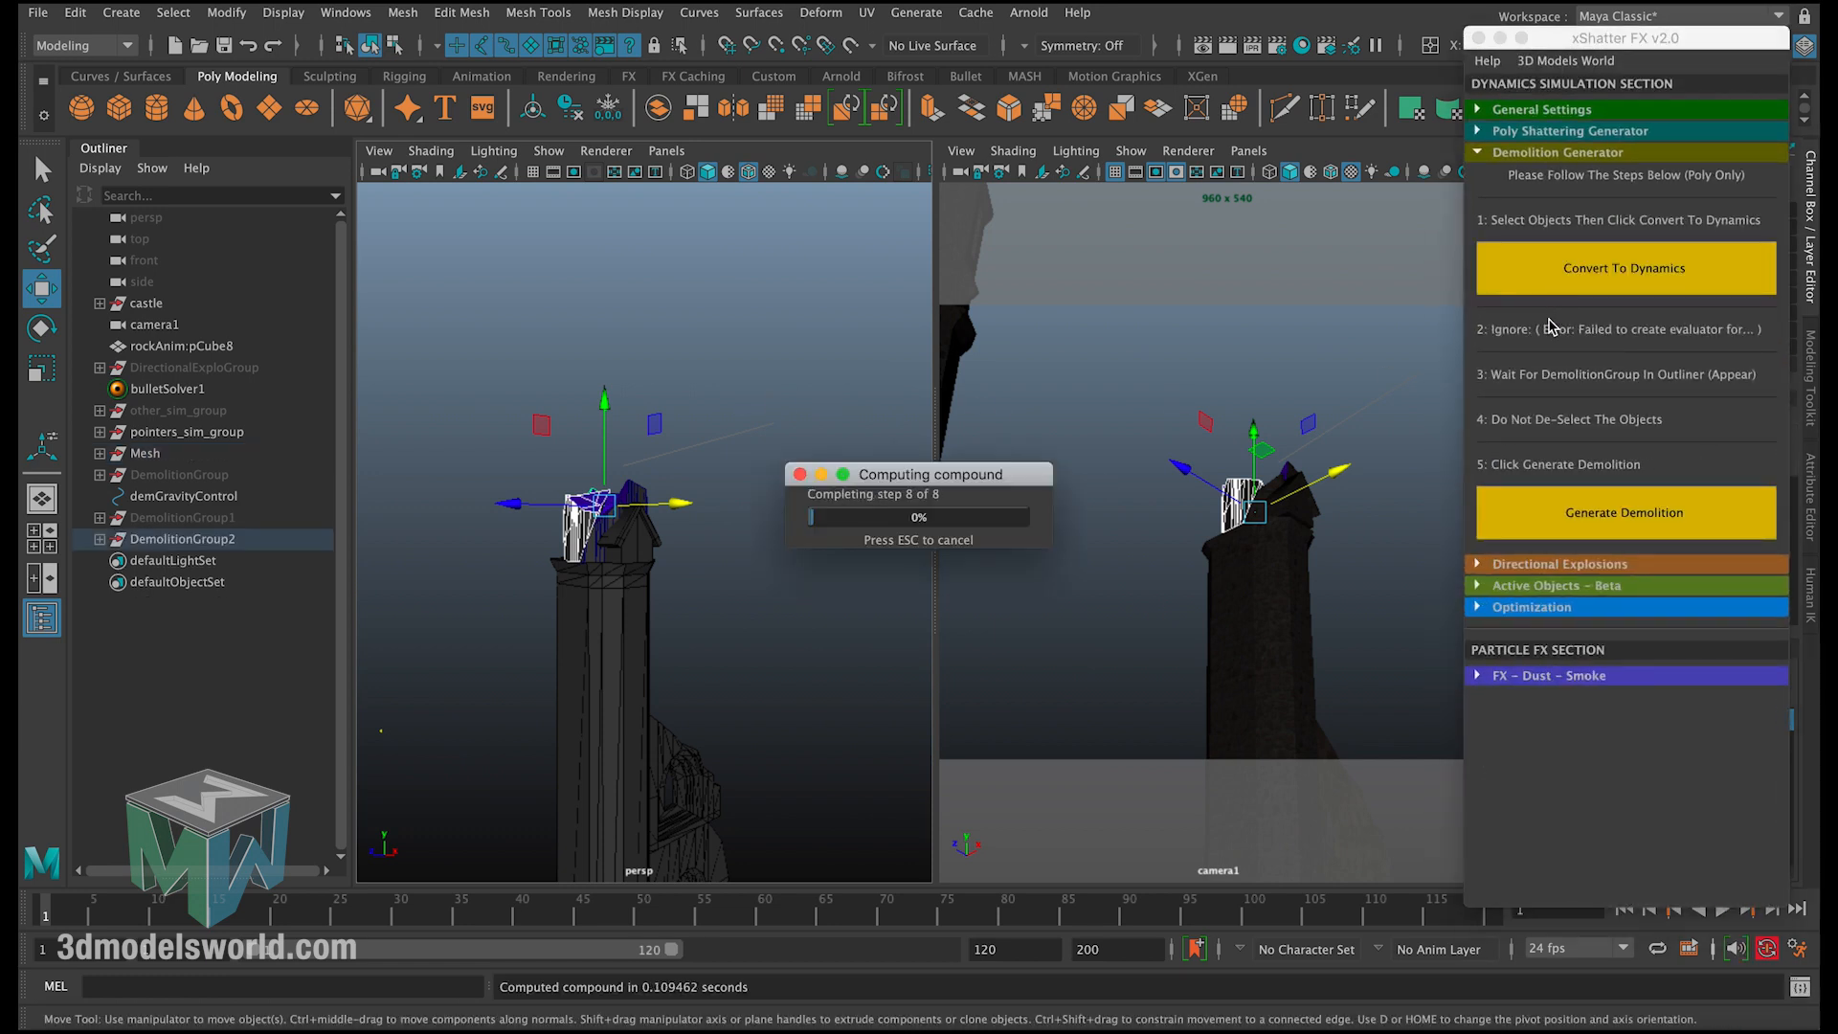
pyautogui.click(1618, 510)
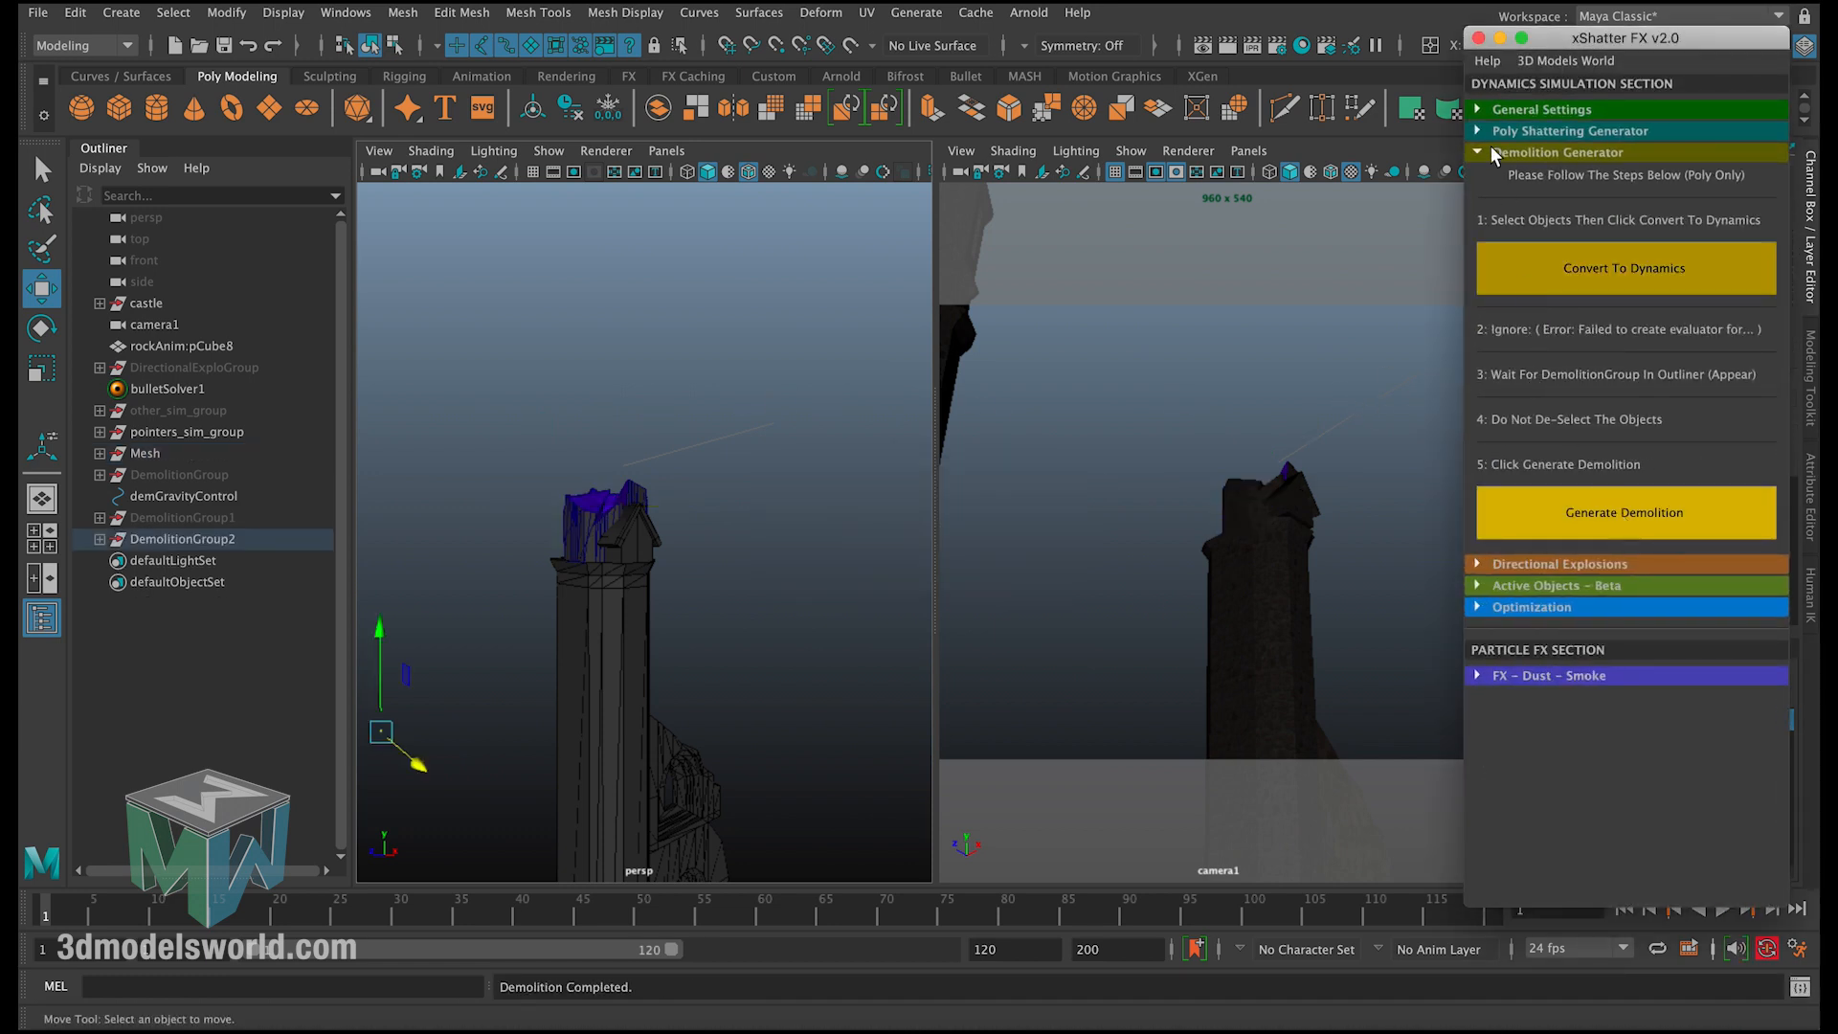
pyautogui.click(1500, 40)
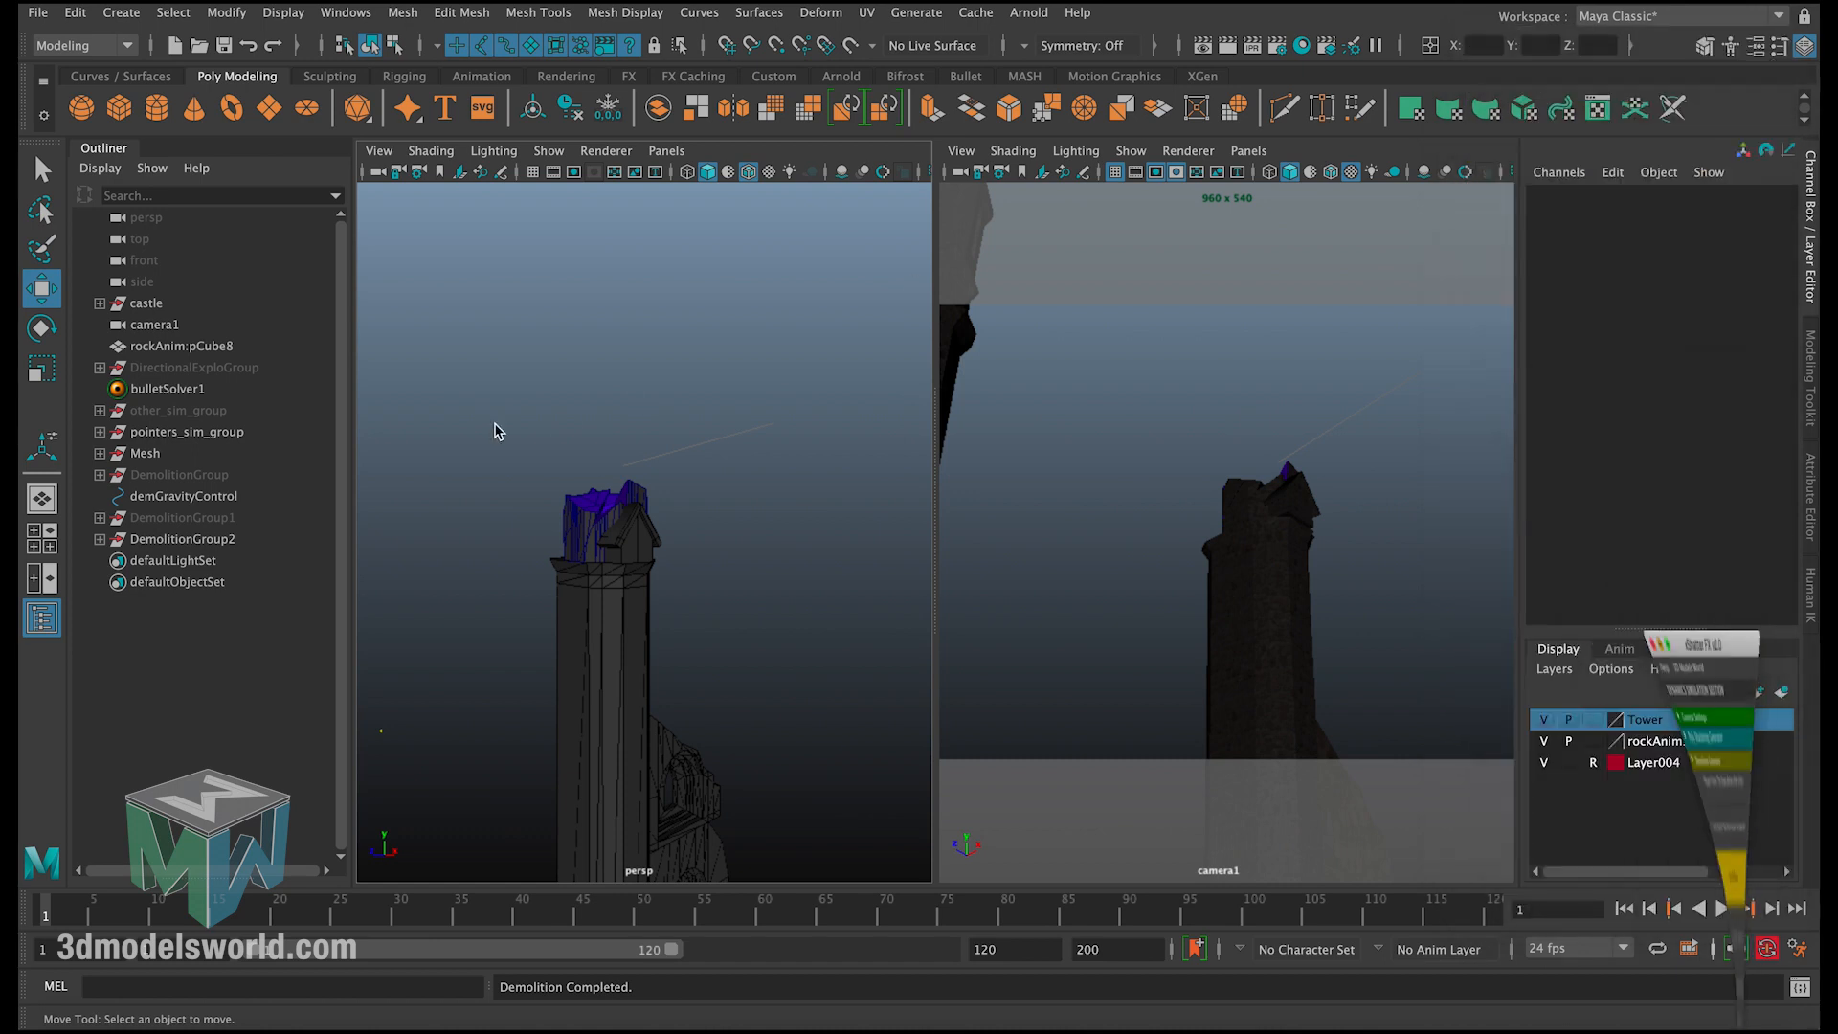
# Step: Show DemolitionGroup, DemolitionGroup1, DemolitionGroup2 and the directional explosion group together by setting their Visibility to 1, and clear the selection
pyautogui.click(226, 560)
pyautogui.click(229, 539)
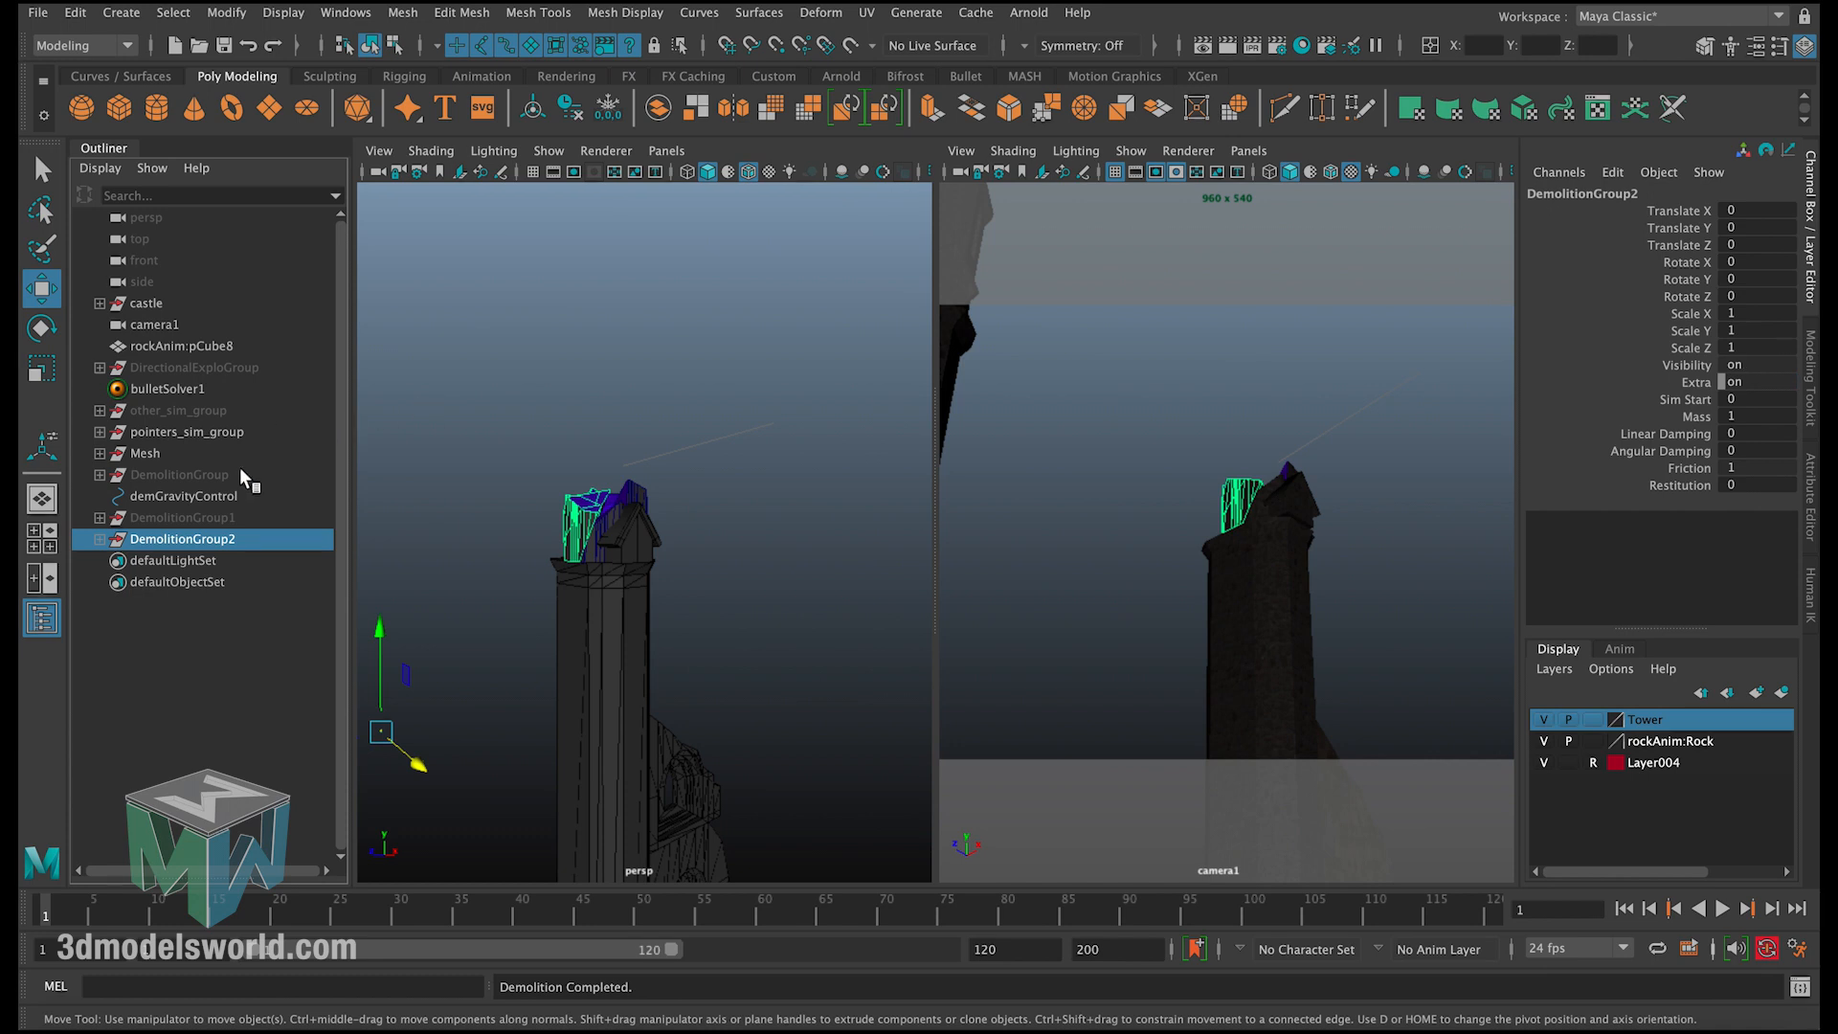
pyautogui.keyDown('ctrl'); pyautogui.click(205, 517); pyautogui.keyUp('ctrl')
pyautogui.keyDown('ctrl'); pyautogui.click(208, 475); pyautogui.keyUp('ctrl')
pyautogui.keyDown('ctrl'); pyautogui.click(249, 370); pyautogui.keyUp('ctrl')
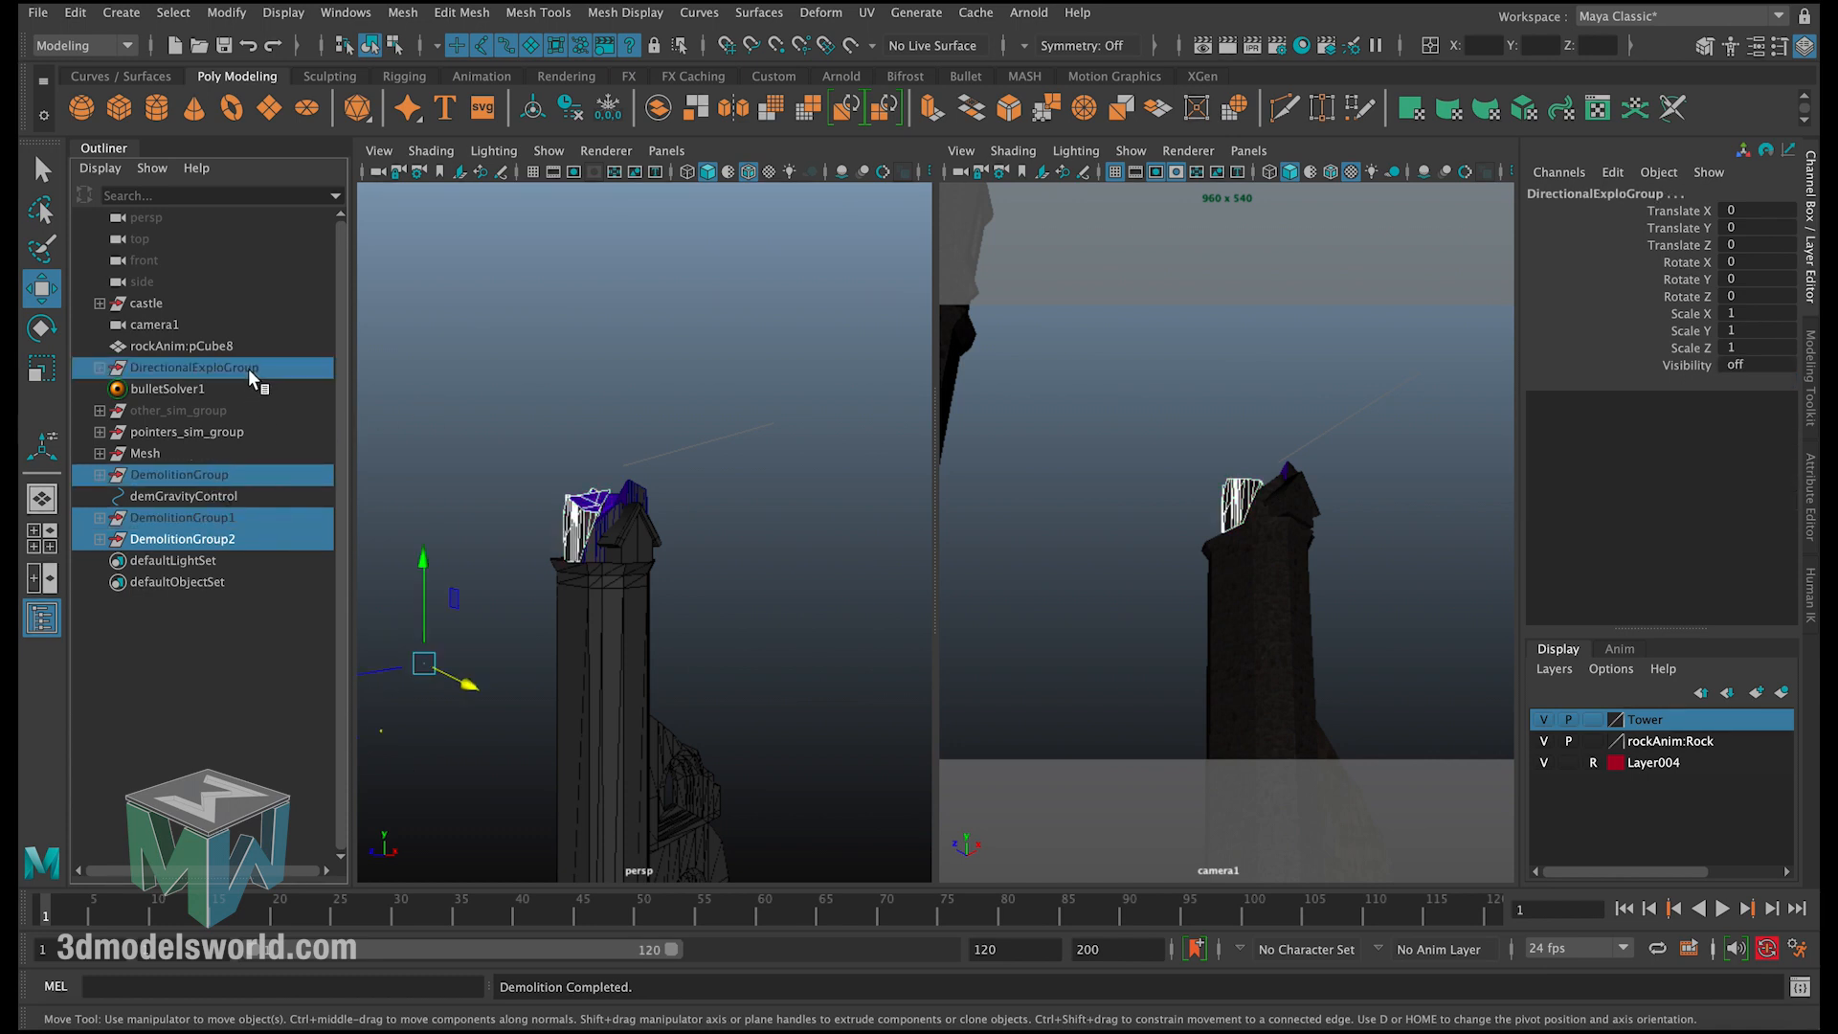
pyautogui.doubleClick(1773, 367)
pyautogui.write('1')
pyautogui.press('Return')
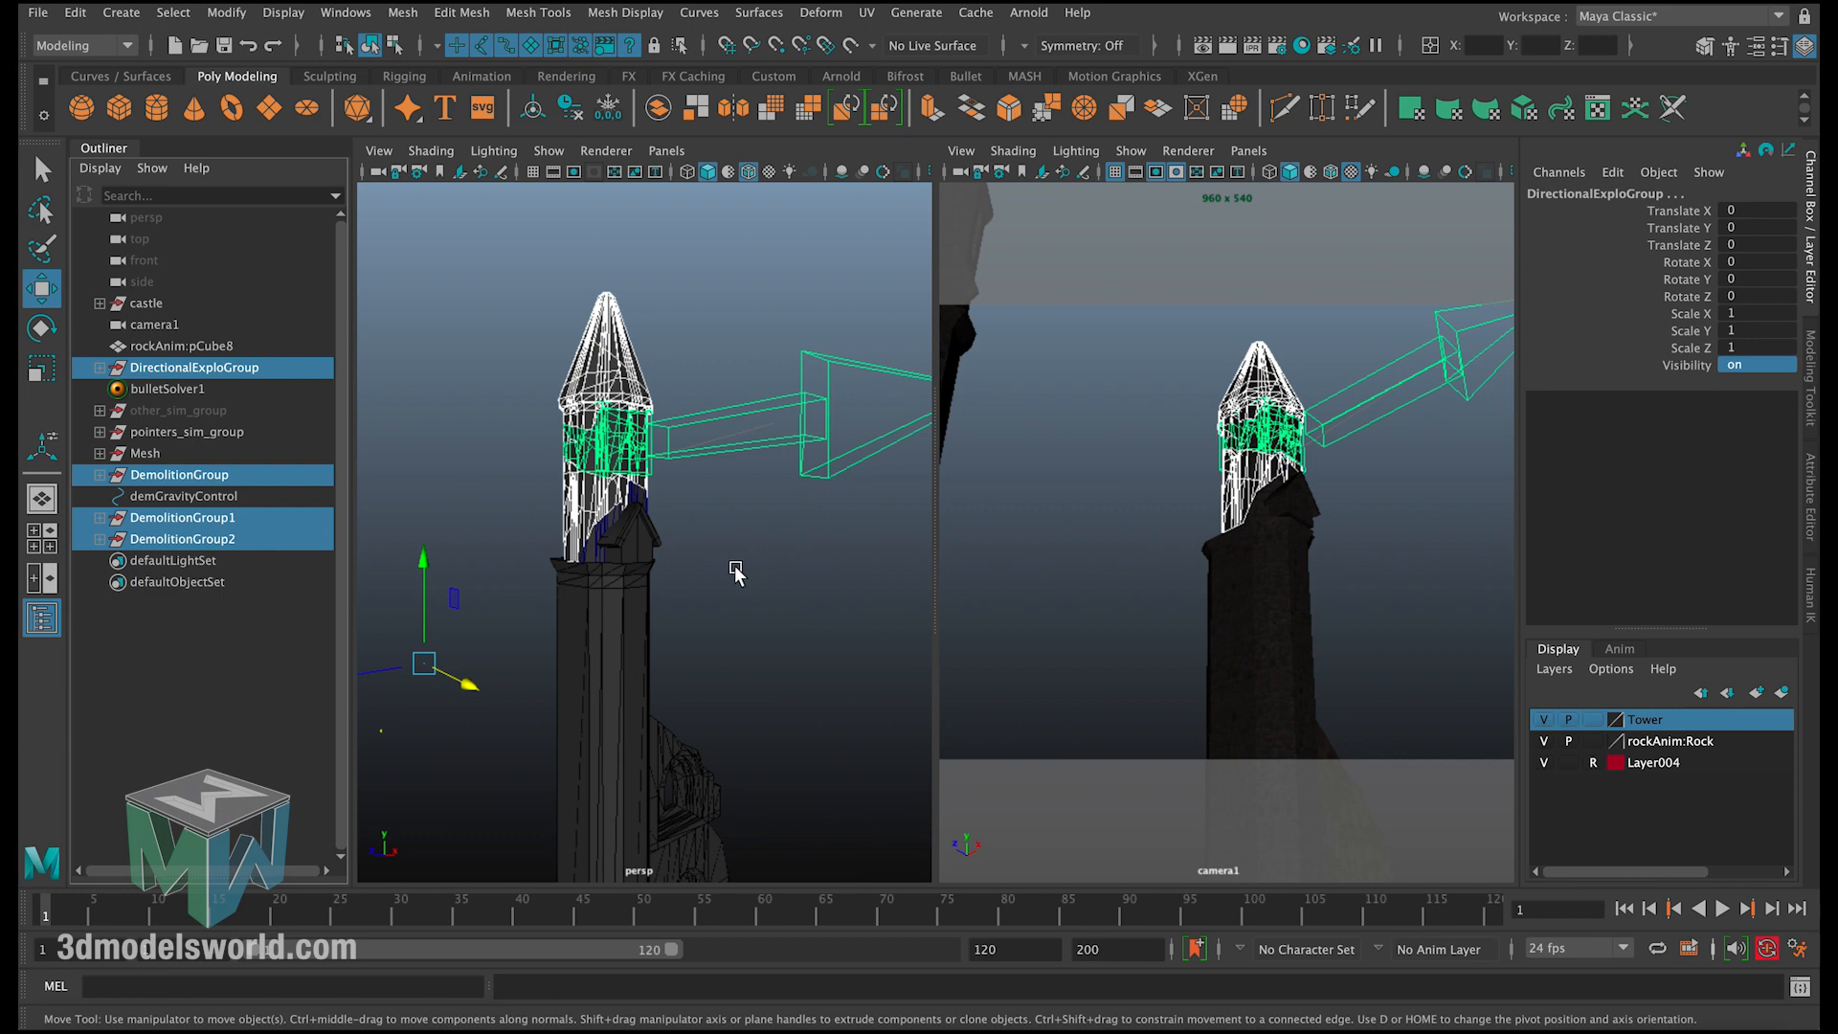
pyautogui.click(666, 553)
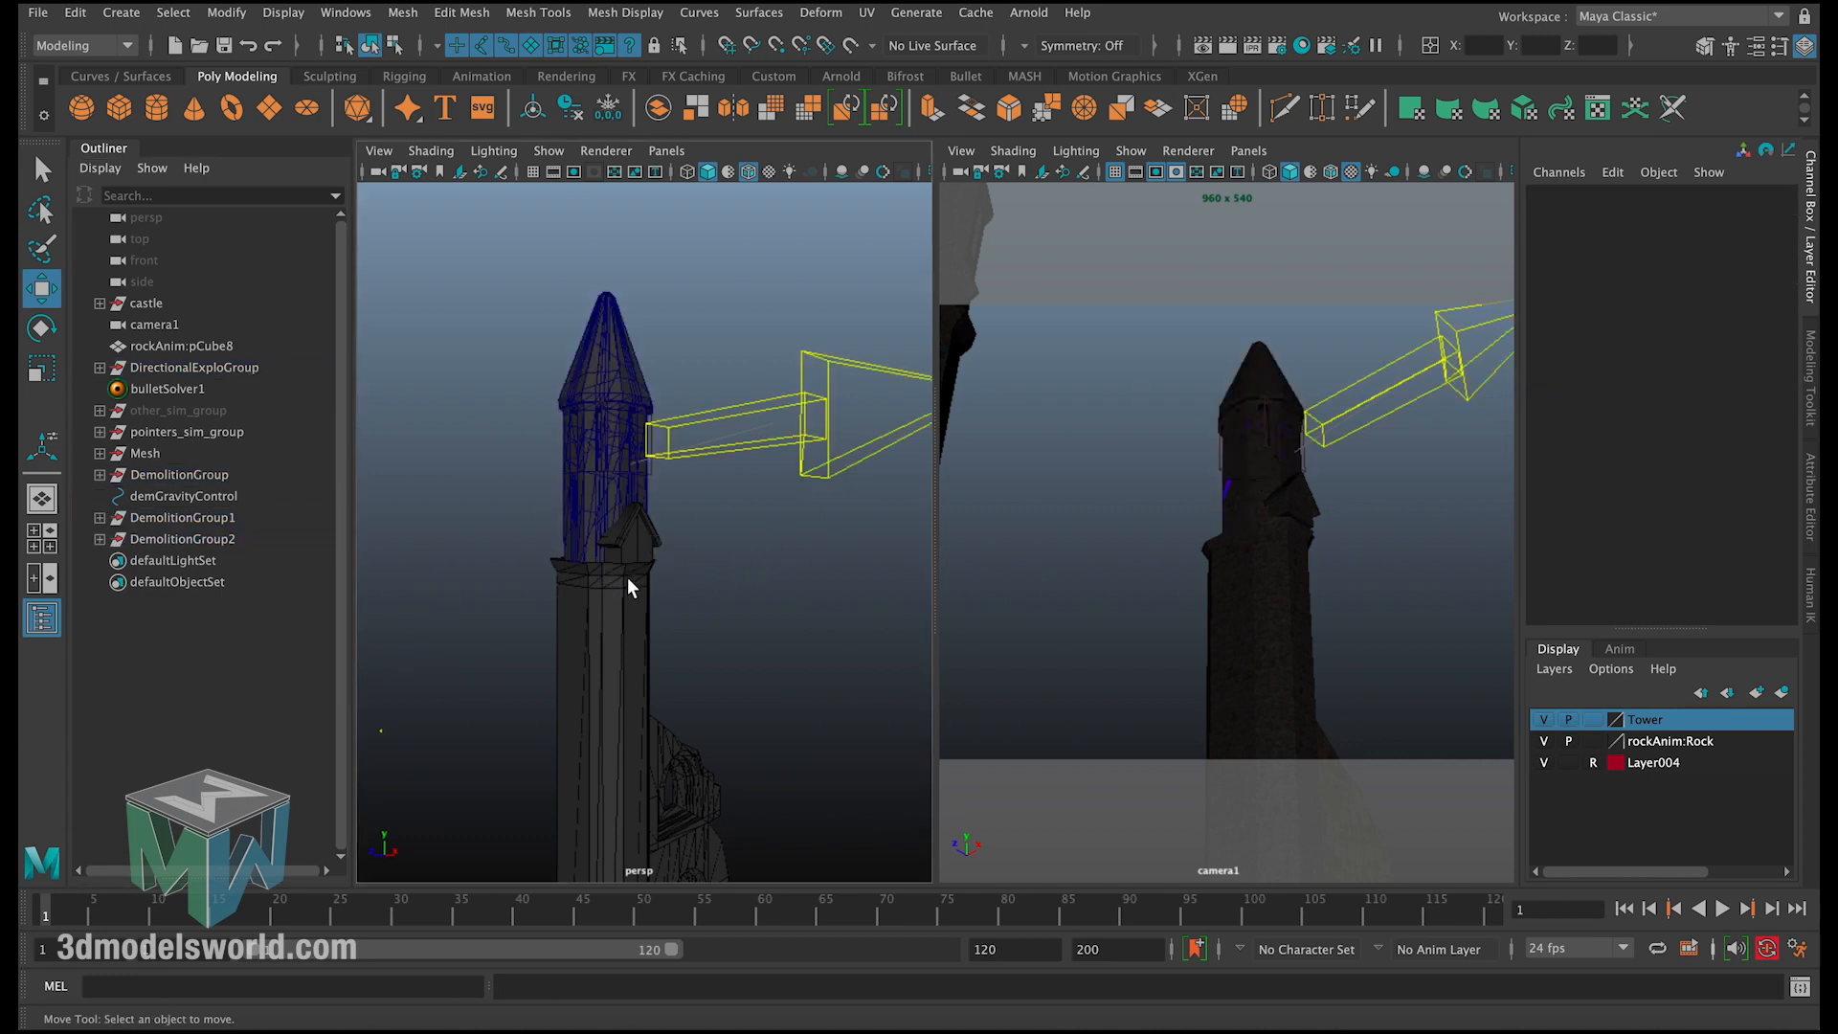
# Step: Put the xShatter FX window away and turn off the reference display of Layer004 so that its castle meshes are selectable
pyautogui.press('q')
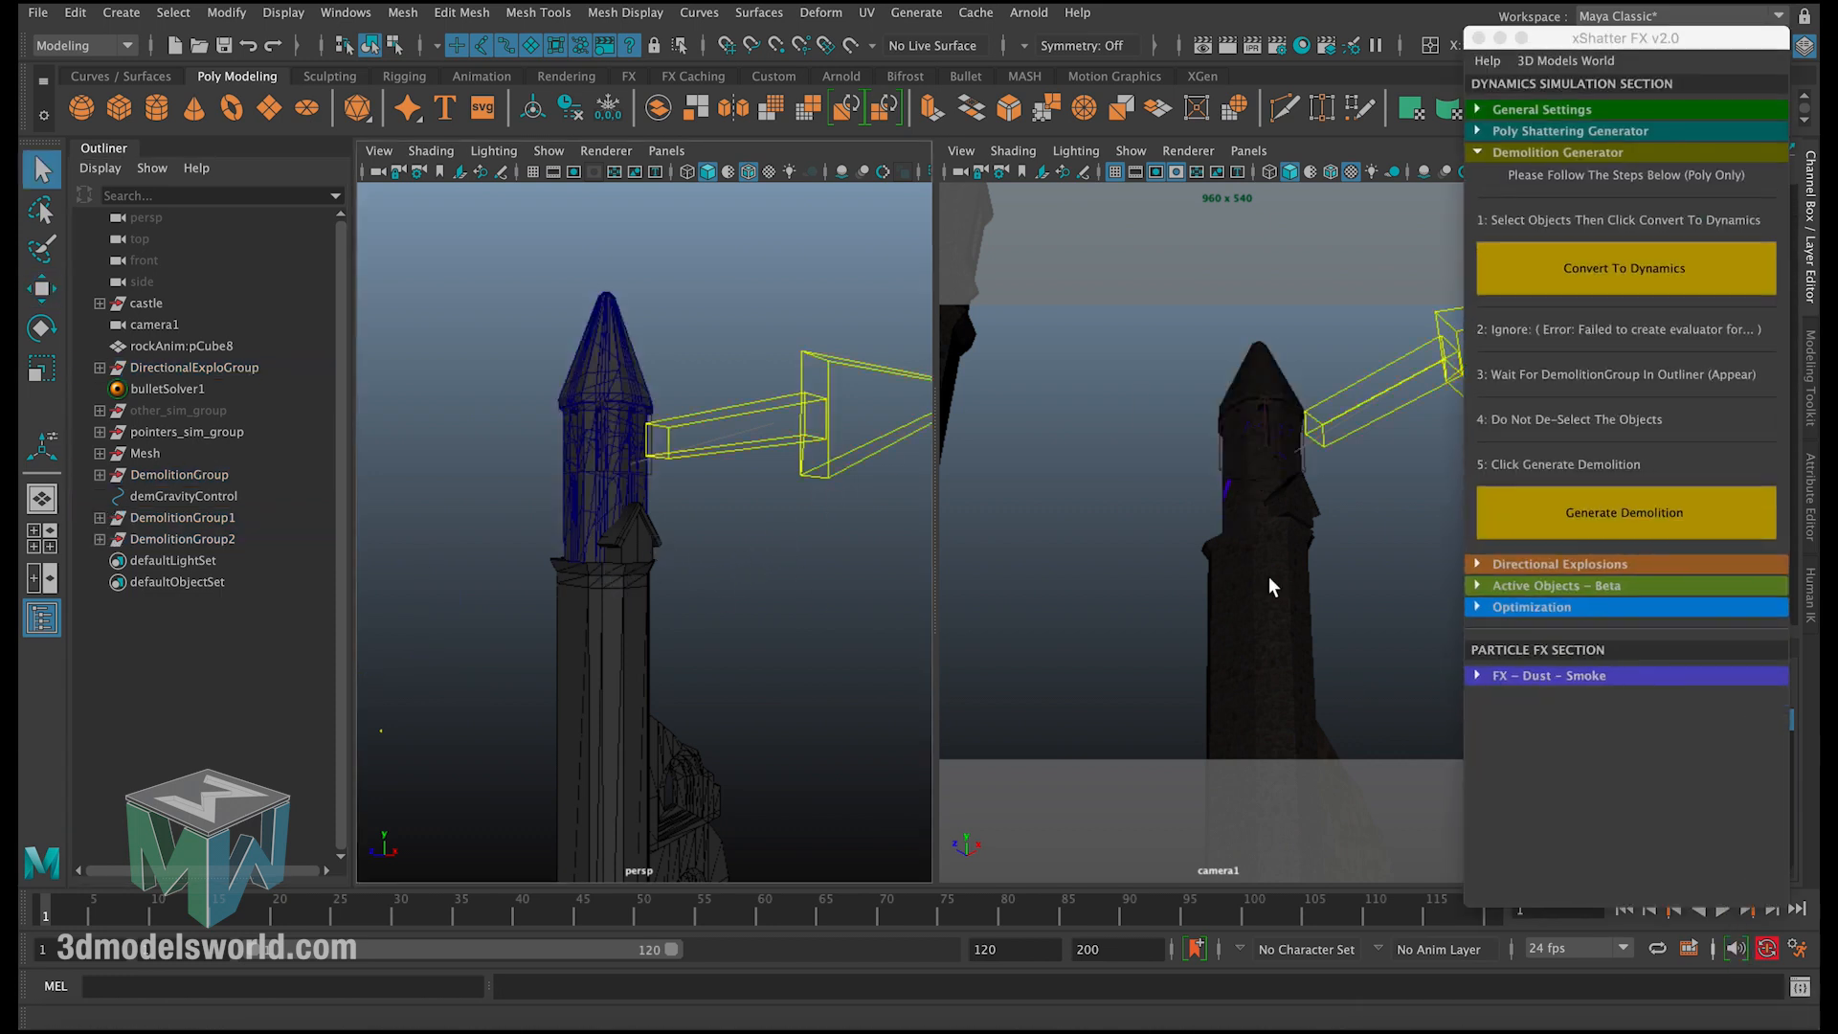
pyautogui.click(643, 572)
pyautogui.scroll(-3, 667, 587)
pyautogui.click(1500, 38)
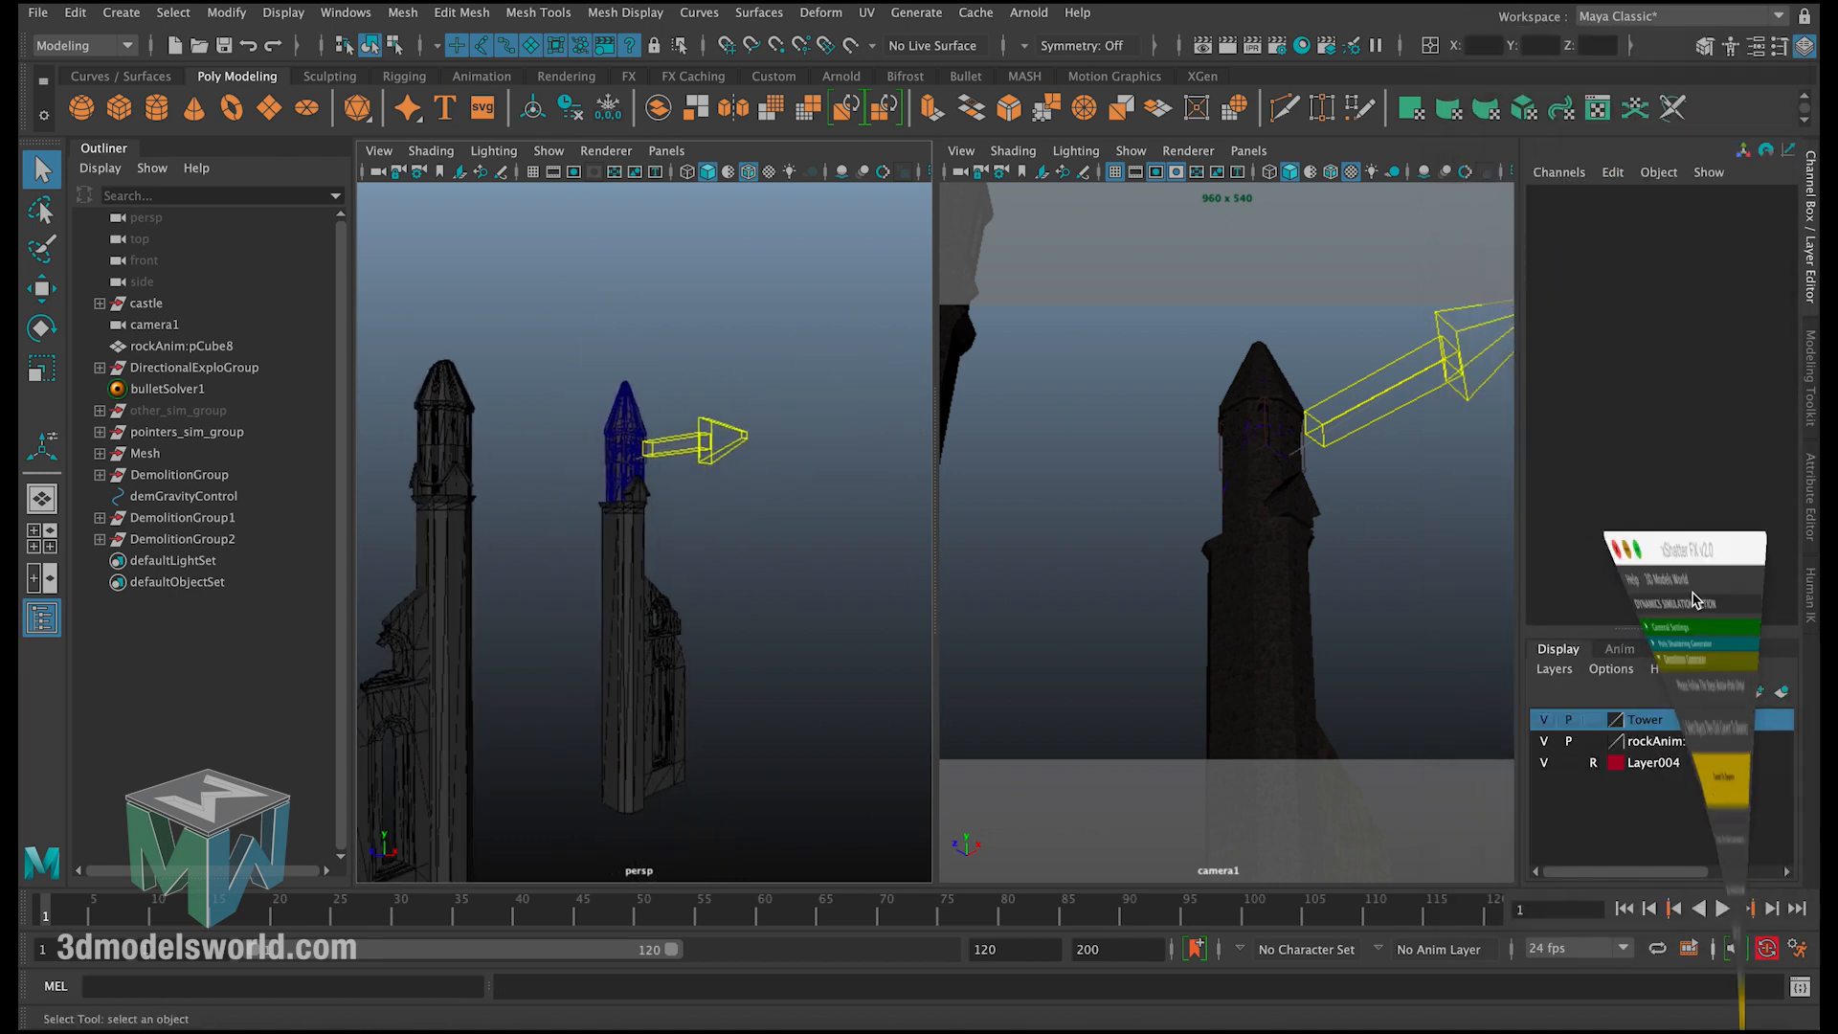
pyautogui.click(1593, 763)
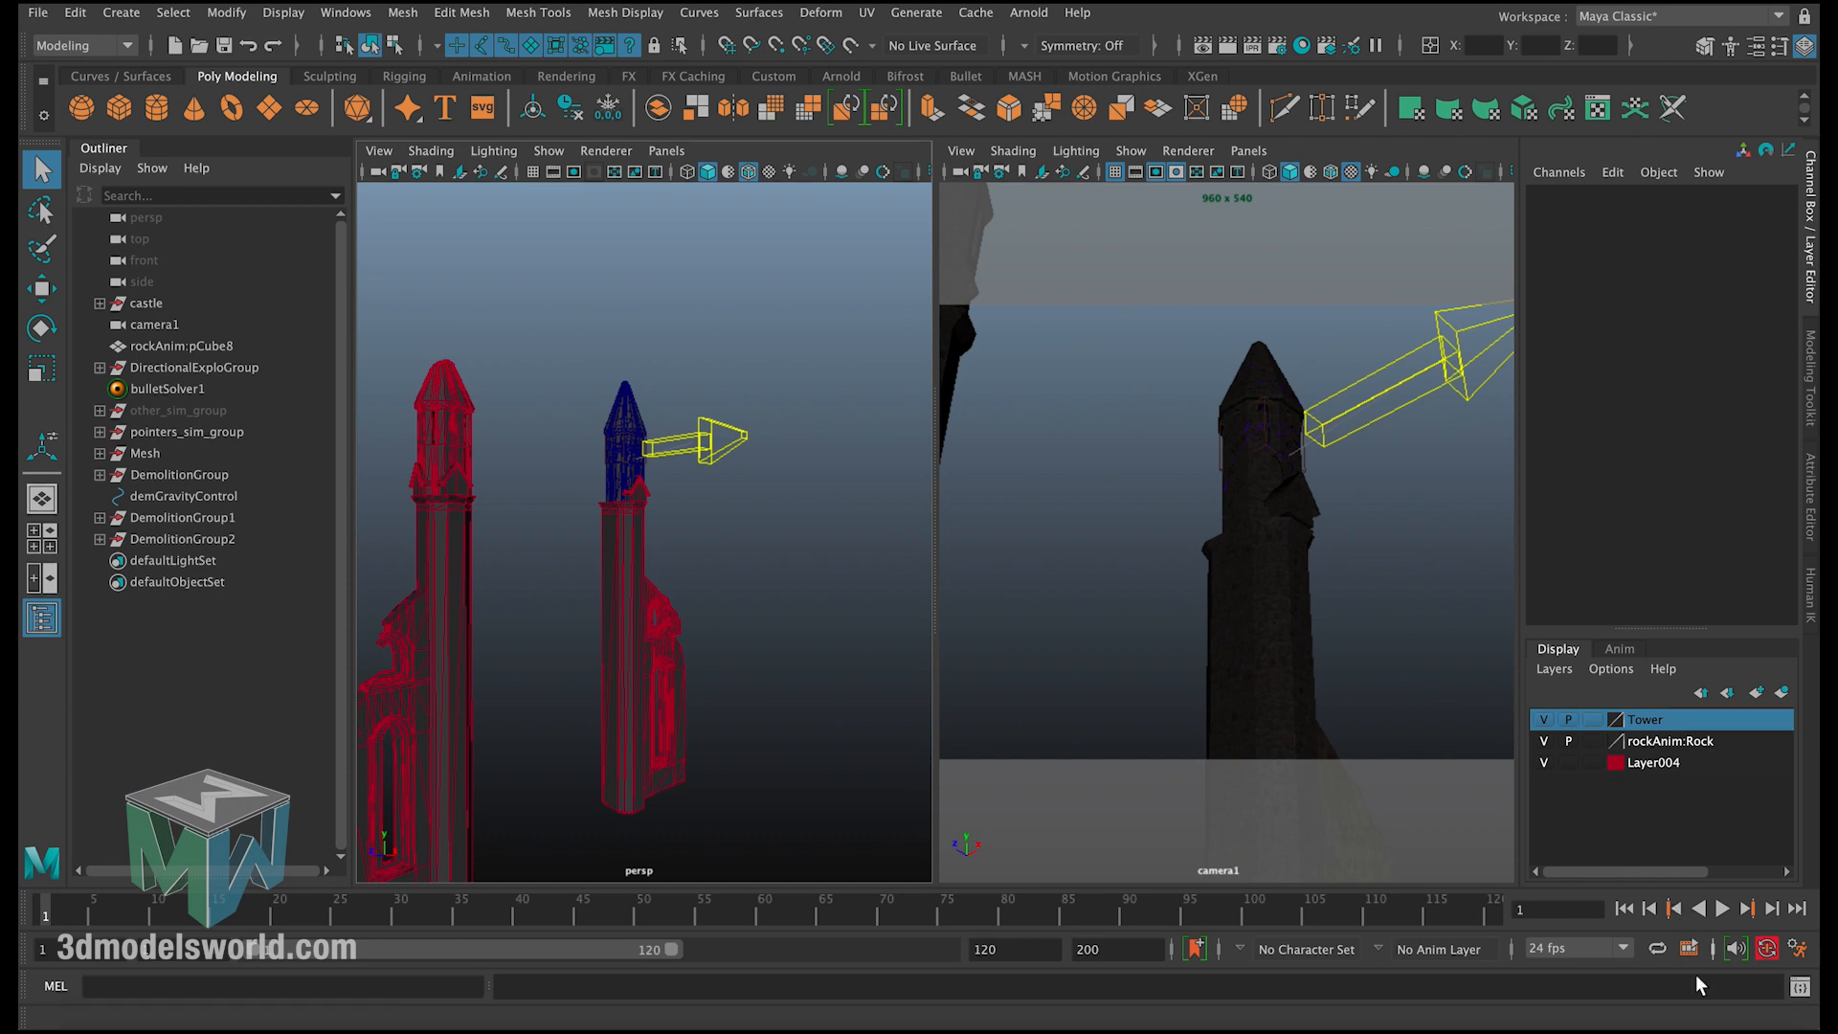
# Step: Select the intact castle parts of the damaged tower: the small gables, the shaft and the adjoining wall pieces
pyautogui.click(637, 517)
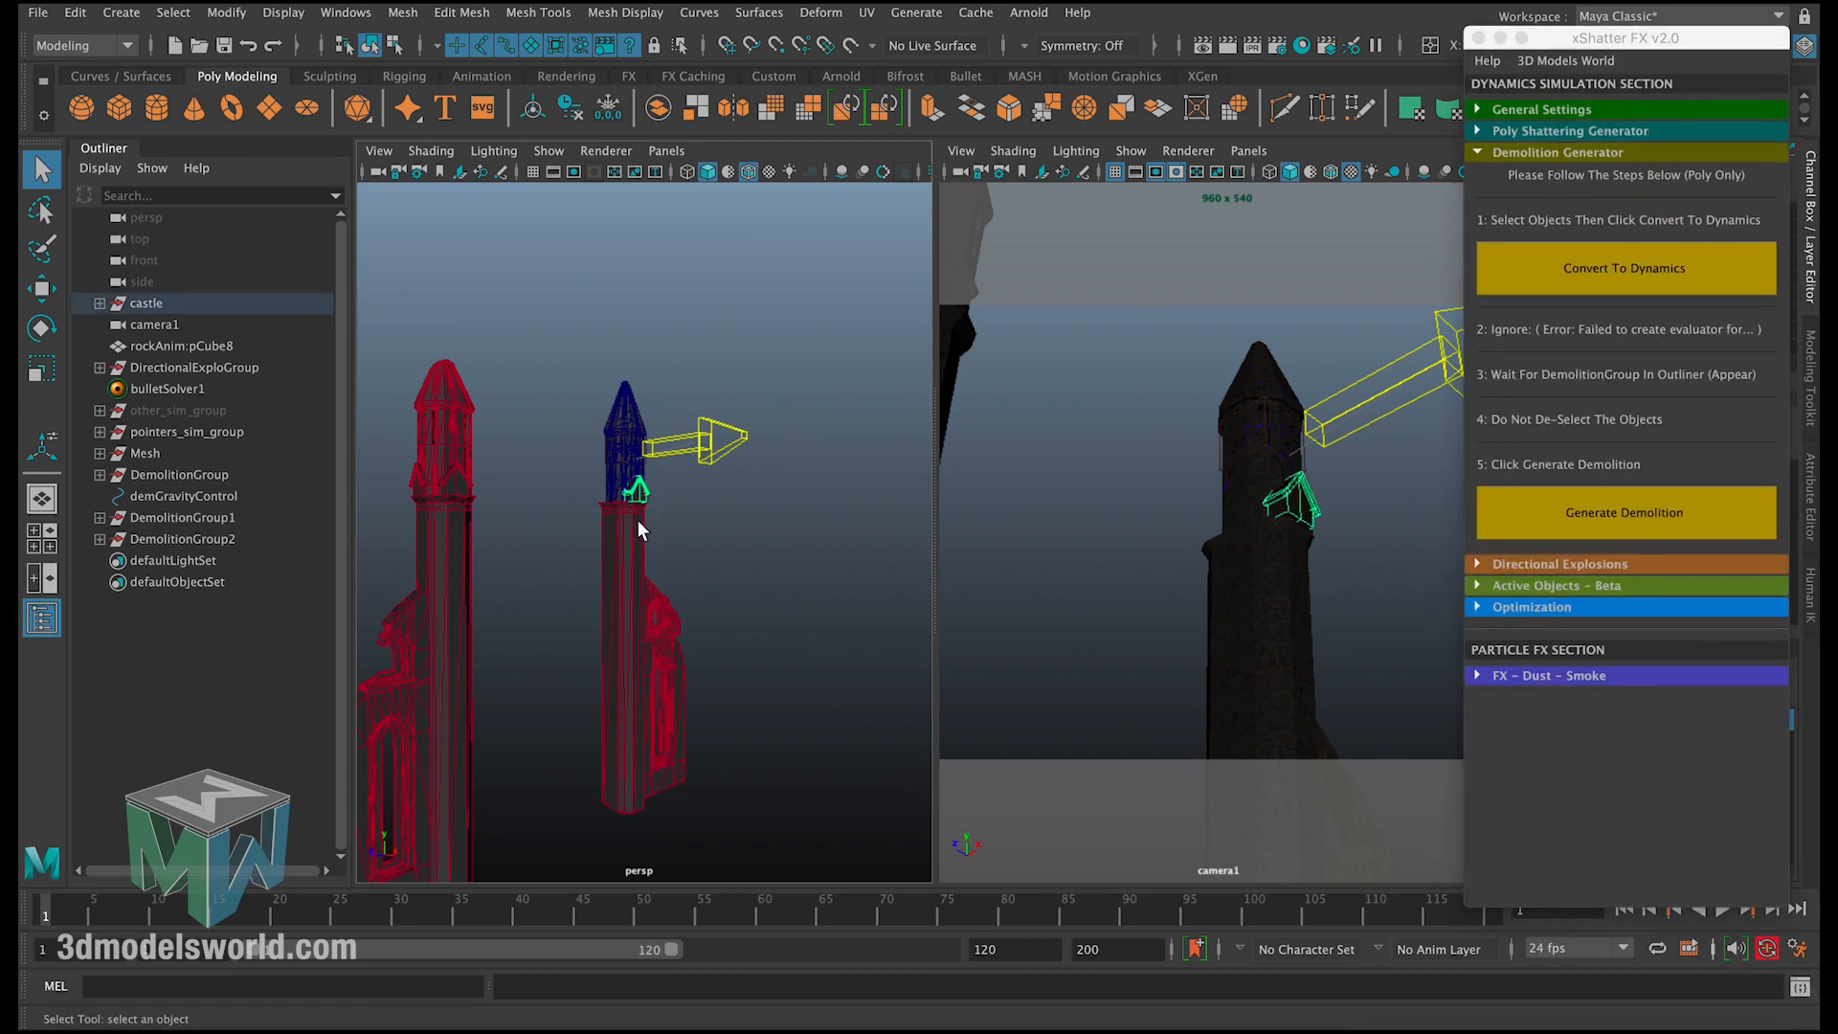
pyautogui.keyDown('alt'); pyautogui.moveTo(674, 566); pyautogui.dragTo(394, 603); pyautogui.keyUp('alt')
pyautogui.scroll(5, 680, 526)
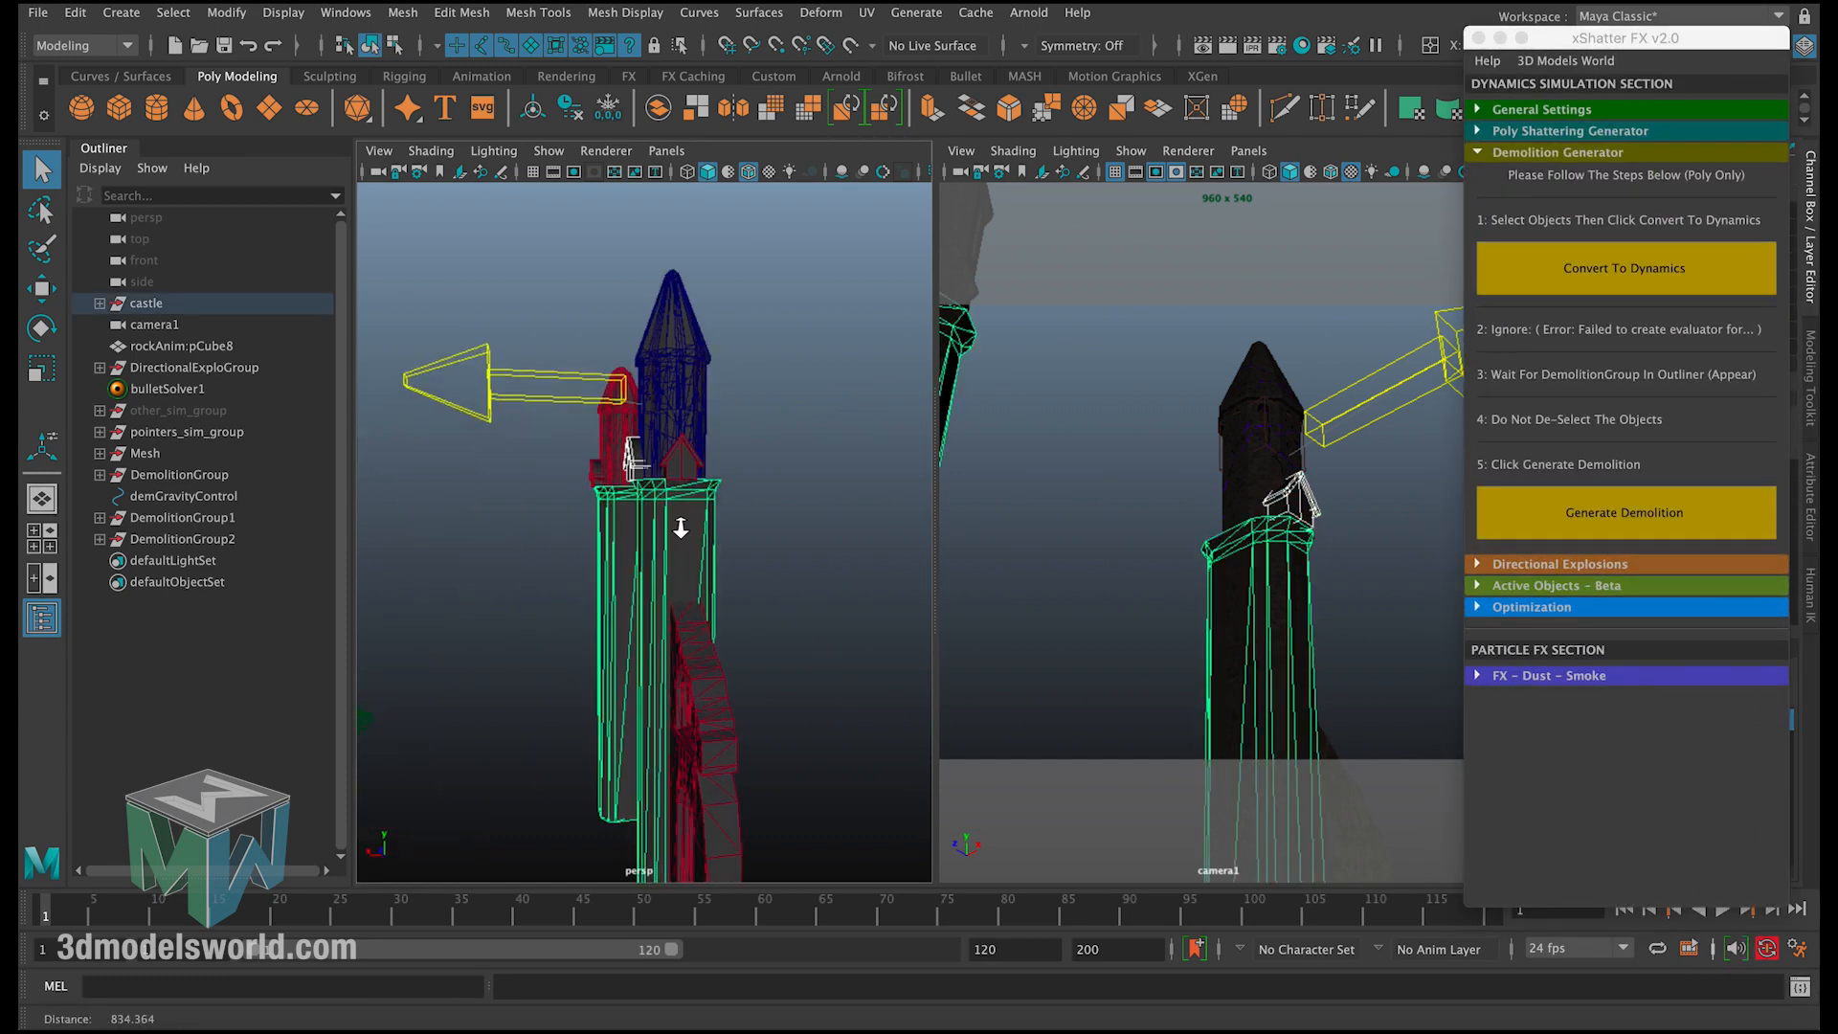
pyautogui.keyDown('shift'); pyautogui.click(680, 470); pyautogui.keyUp('shift')
pyautogui.keyDown('shift'); pyautogui.click(695, 663); pyautogui.keyUp('shift')
pyautogui.scroll(-5, 745, 635)
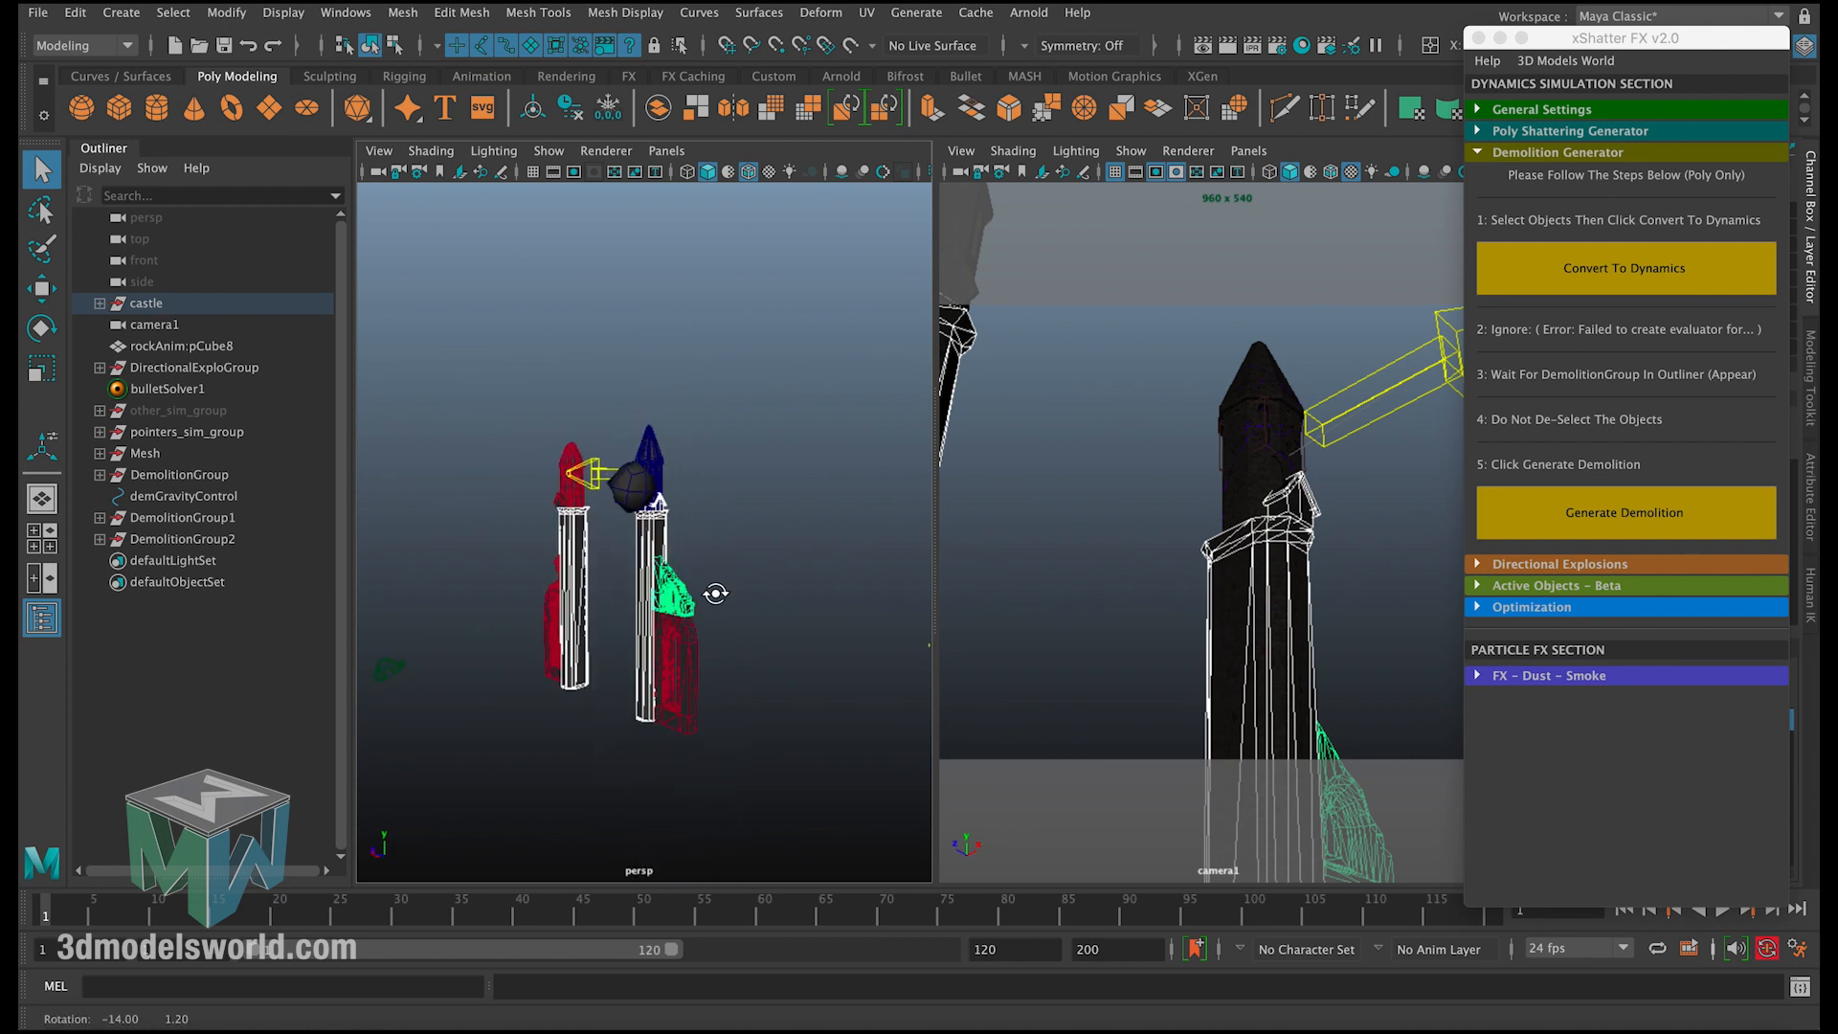
pyautogui.keyDown('shift'); pyautogui.click(687, 634); pyautogui.keyUp('shift')
# Step: Add the second tower's top, gables and adjoining wall pieces to the selection
pyautogui.keyDown('shift'); pyautogui.click(526, 473); pyautogui.keyUp('shift')
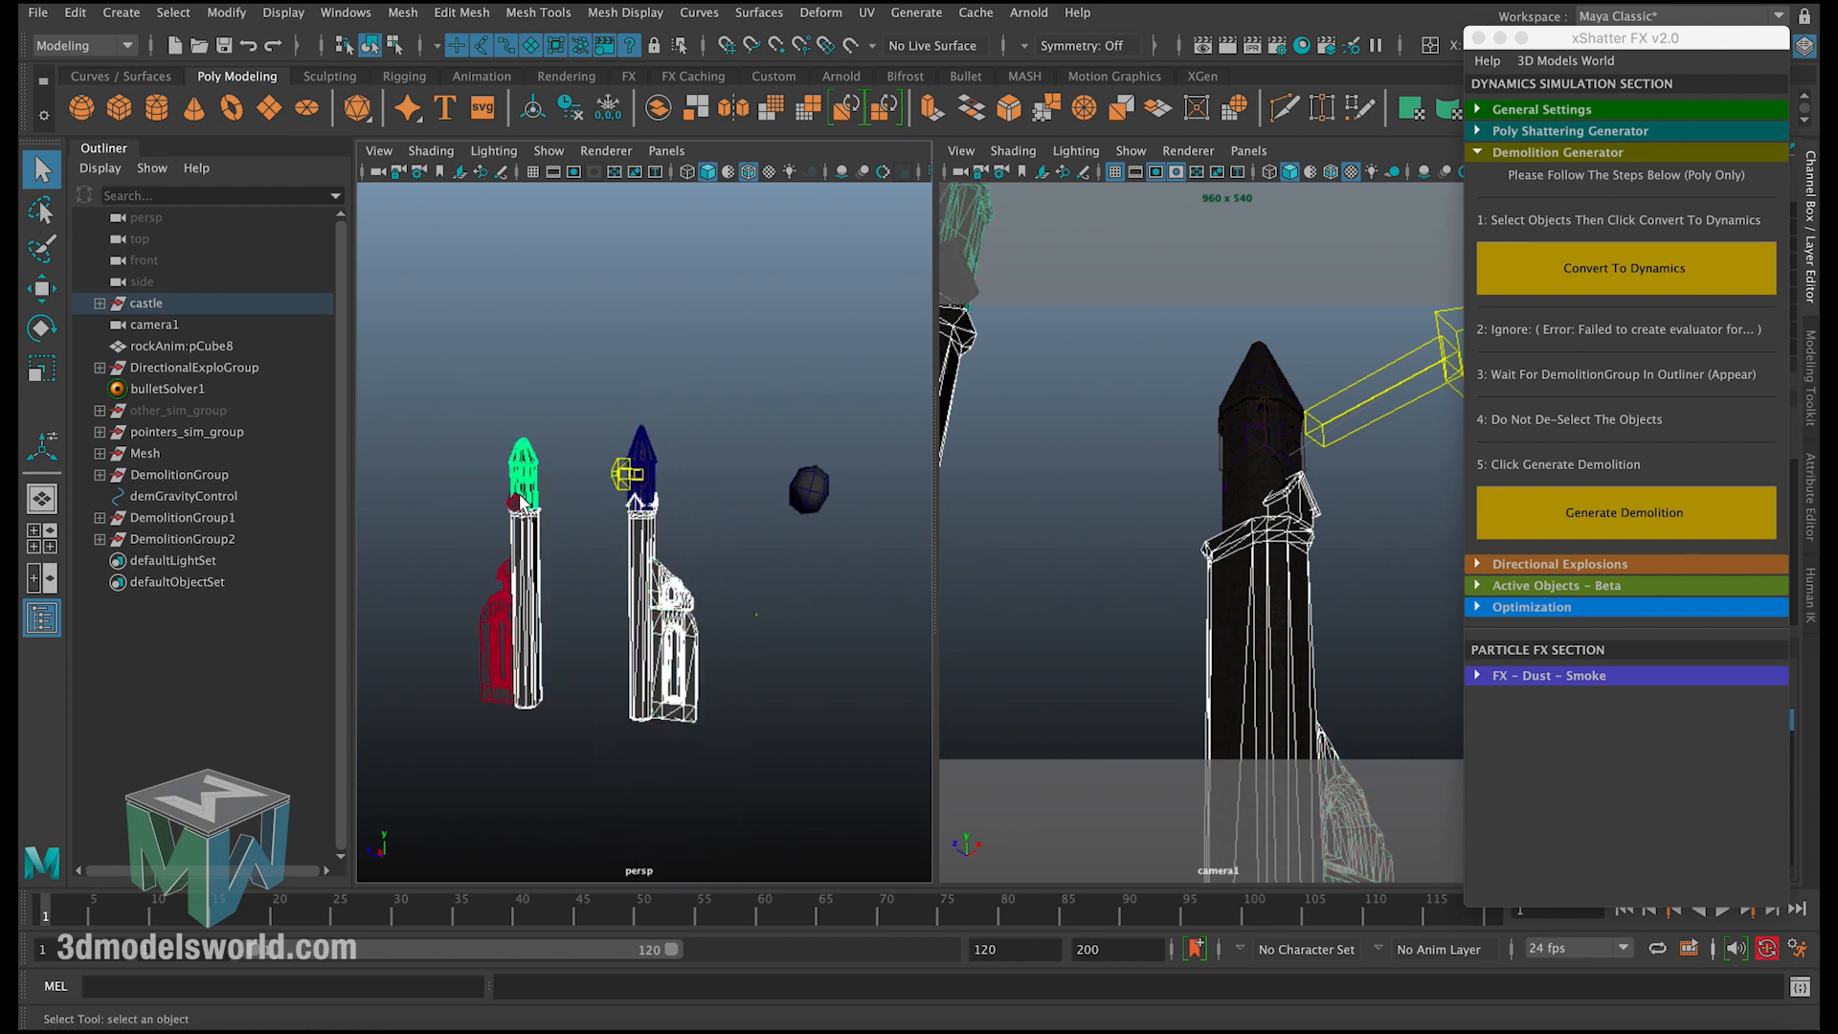
pyautogui.keyDown('shift'); pyautogui.click(519, 498); pyautogui.keyUp('shift')
pyautogui.keyDown('shift'); pyautogui.click(514, 581); pyautogui.keyUp('shift')
pyautogui.keyDown('shift'); pyautogui.click(508, 618); pyautogui.keyUp('shift')
pyautogui.keyDown('shift'); pyautogui.click(494, 622); pyautogui.keyUp('shift')
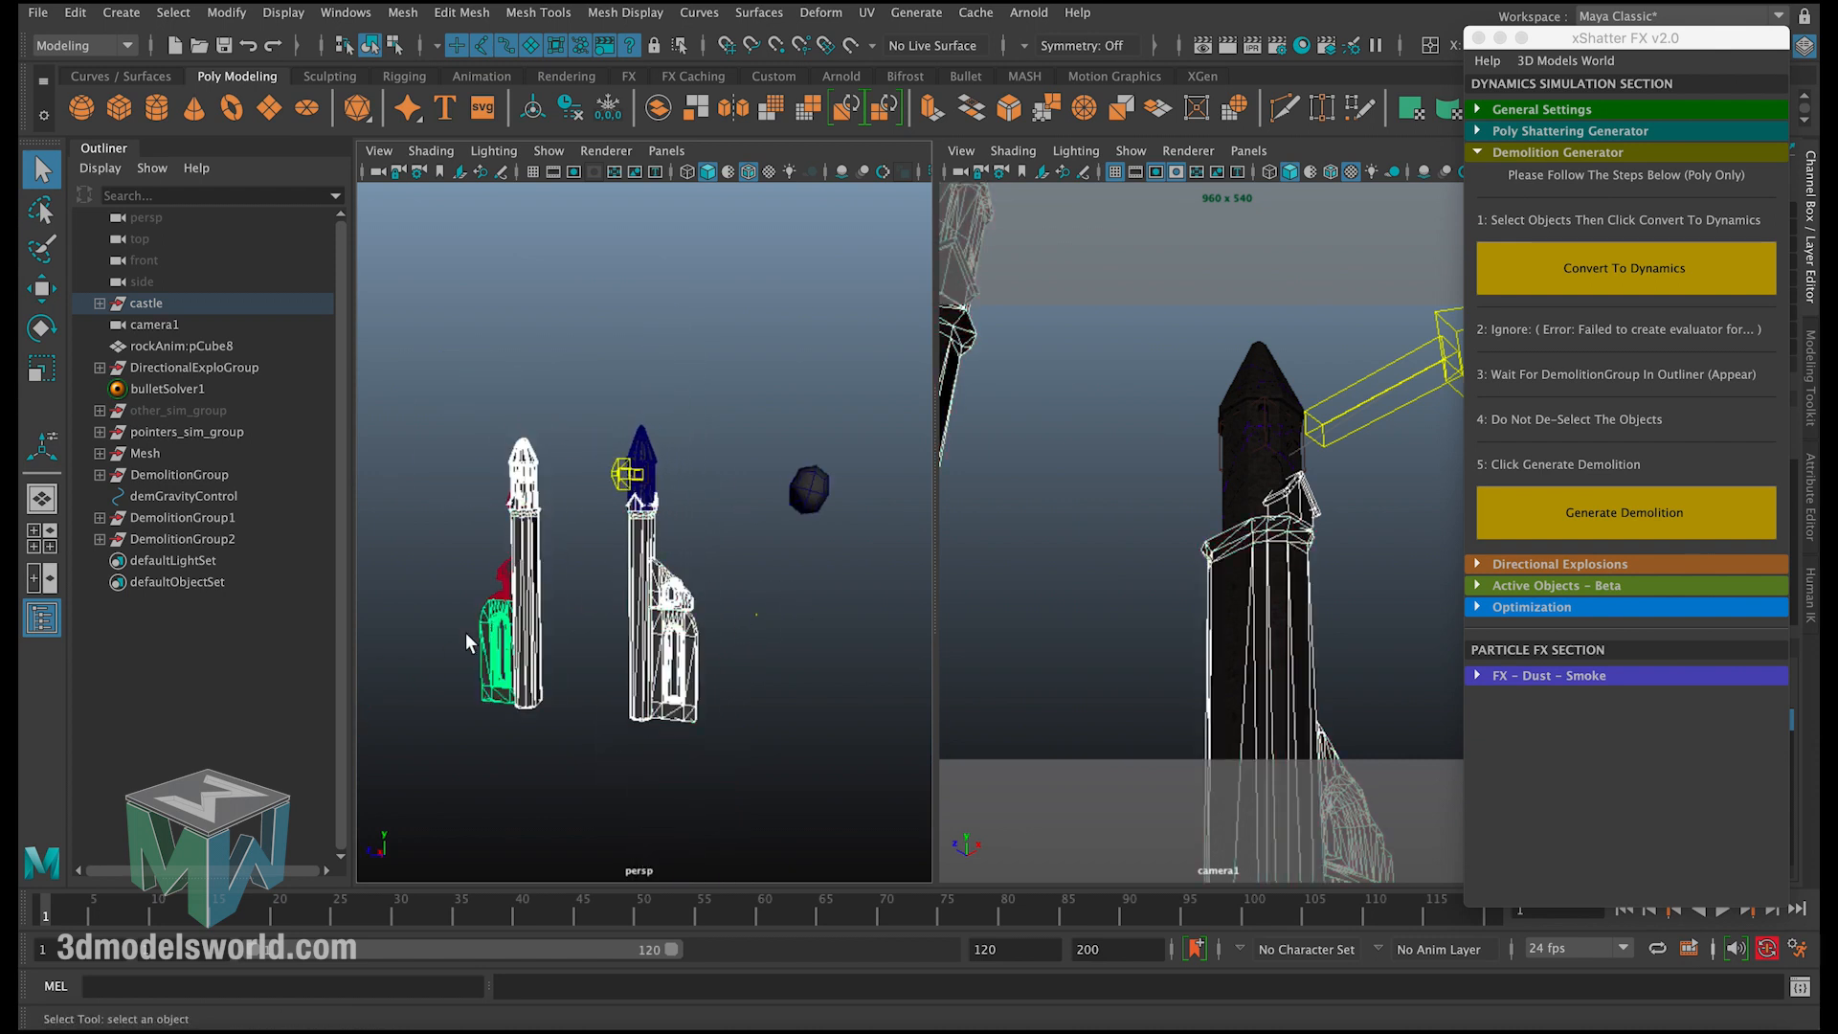
pyautogui.keyDown('shift'); pyautogui.click(494, 580); pyautogui.keyUp('shift')
pyautogui.keyDown('alt'); pyautogui.moveTo(452, 596); pyautogui.dragTo(804, 466); pyautogui.keyUp('alt')
pyautogui.keyDown('shift'); pyautogui.click(751, 522); pyautogui.keyUp('shift')
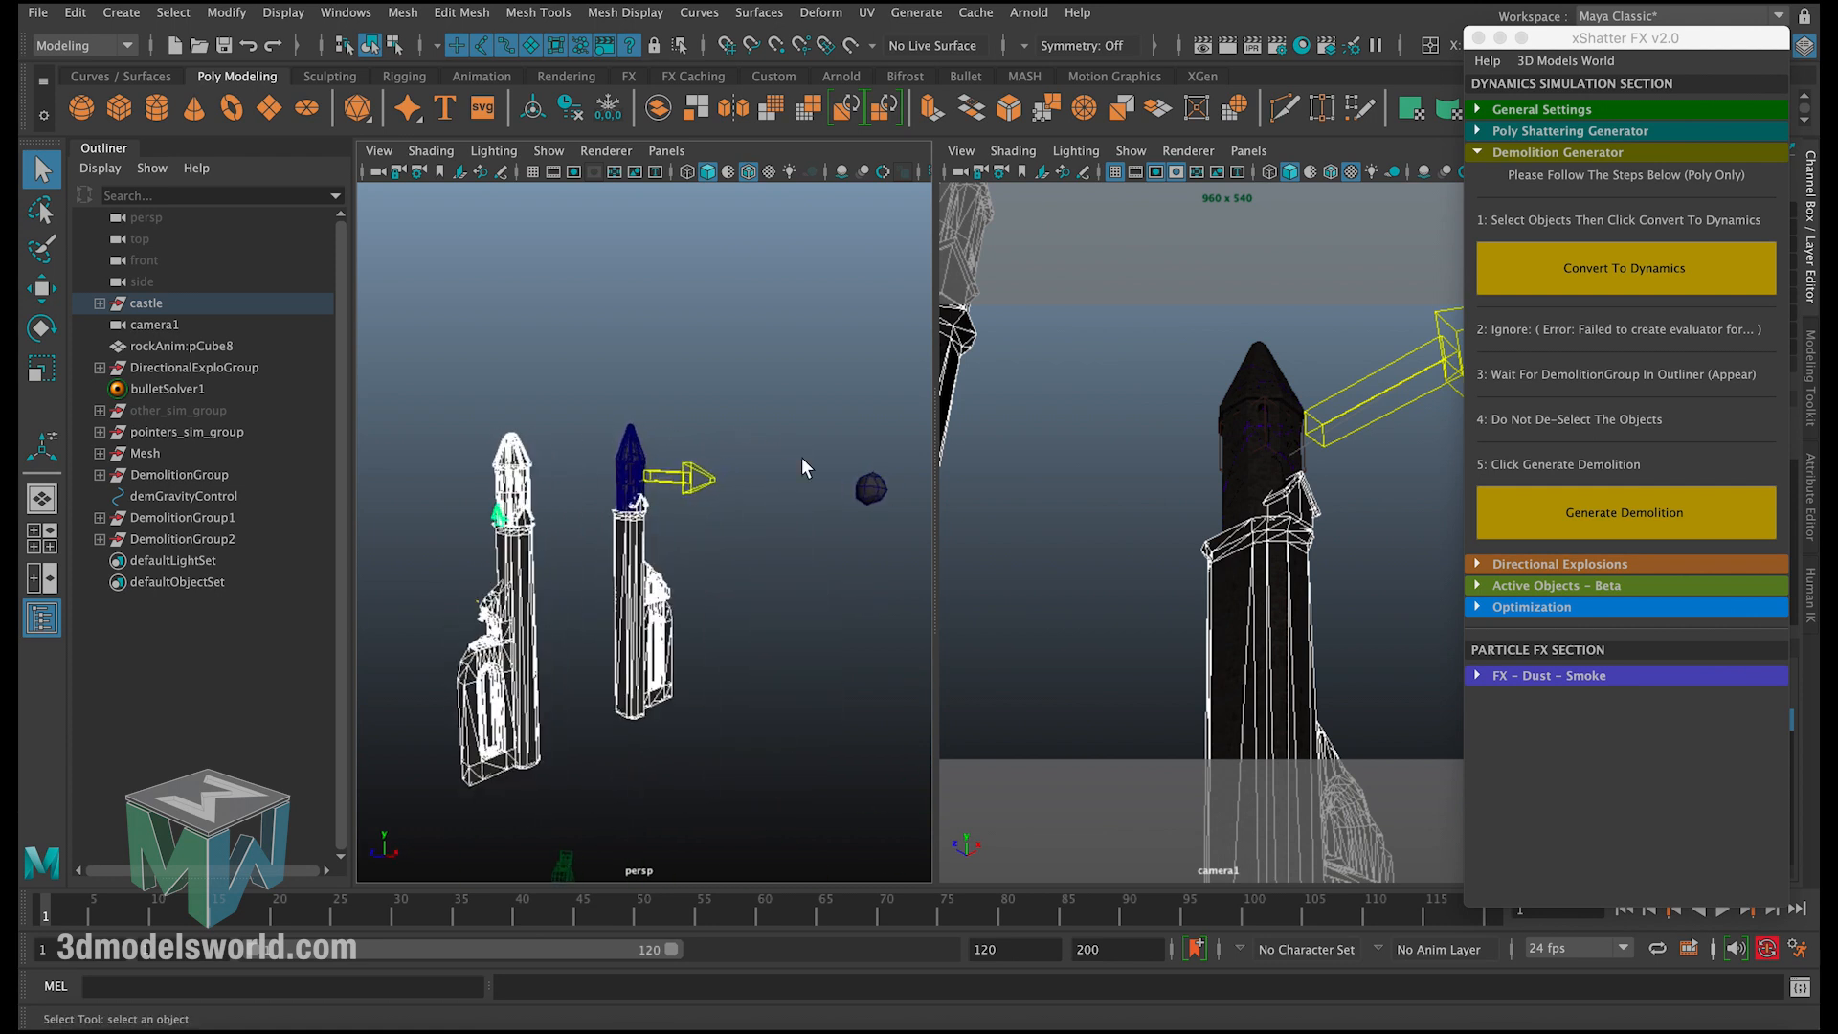
# Step: Add the selected castle parts to the simulation as static objects with xShatter FX, and put its window away
pyautogui.click(1532, 111)
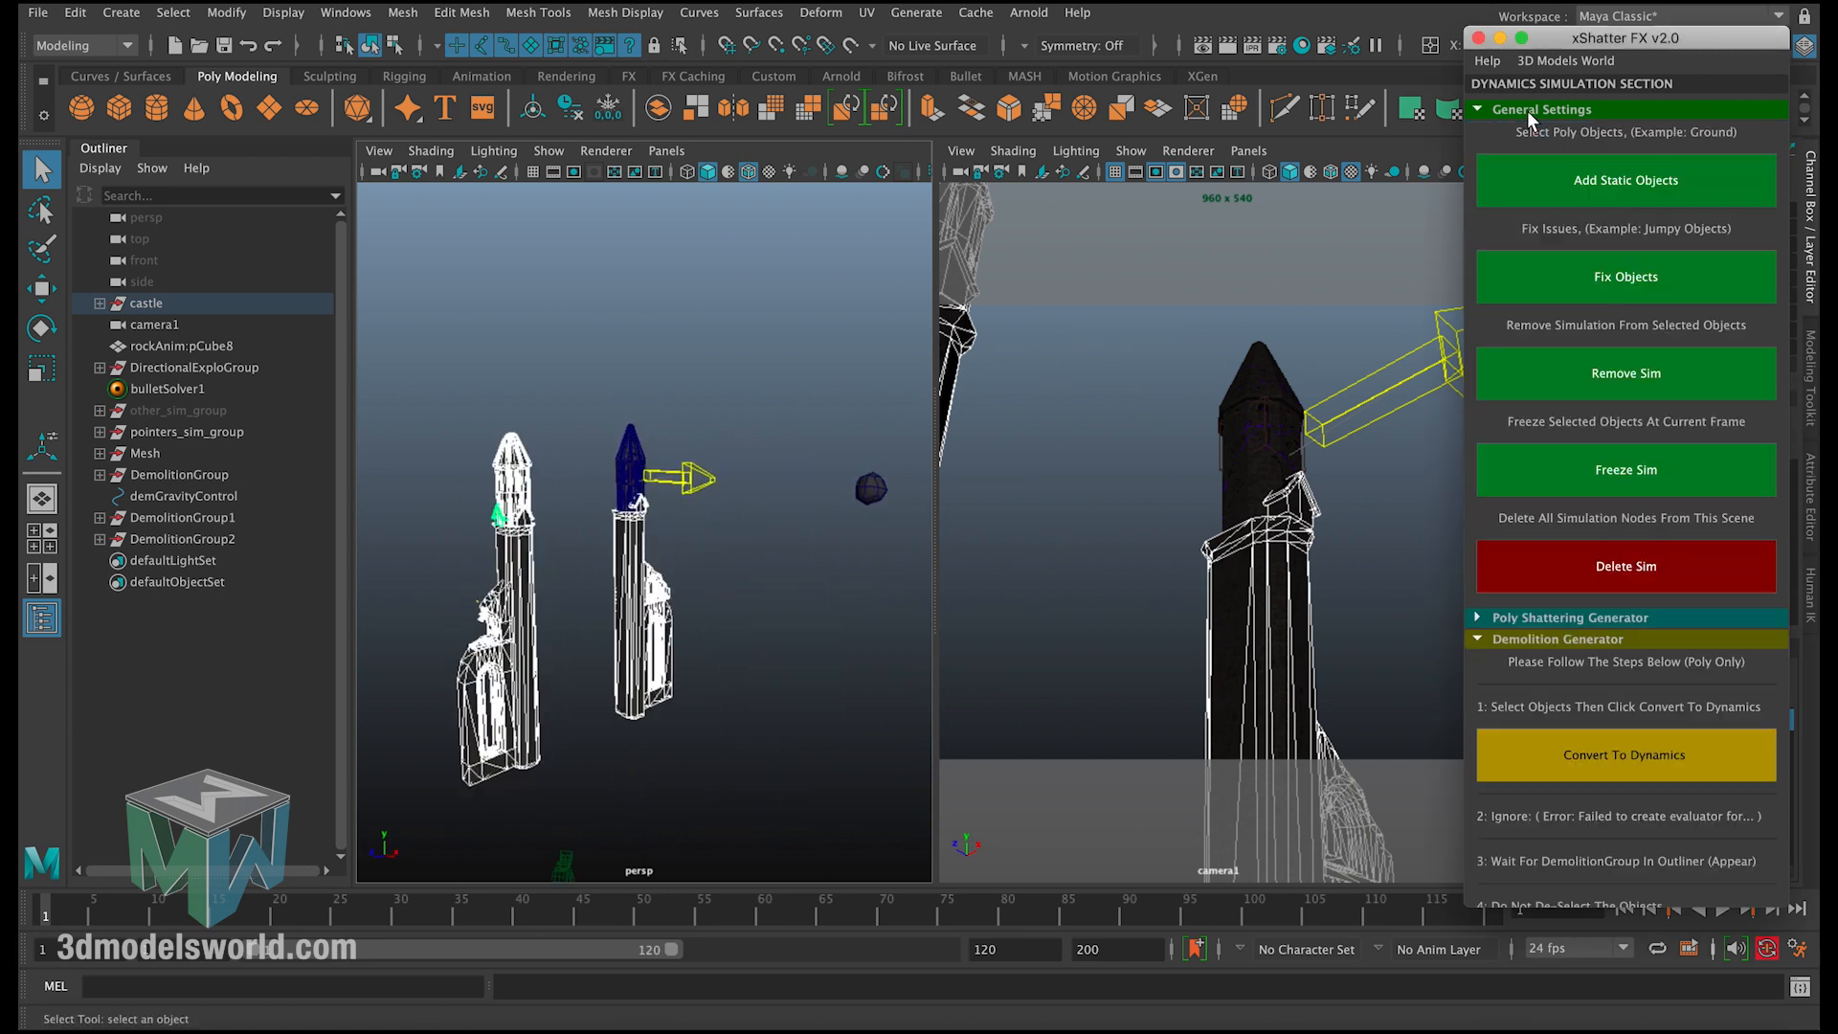
pyautogui.click(1594, 187)
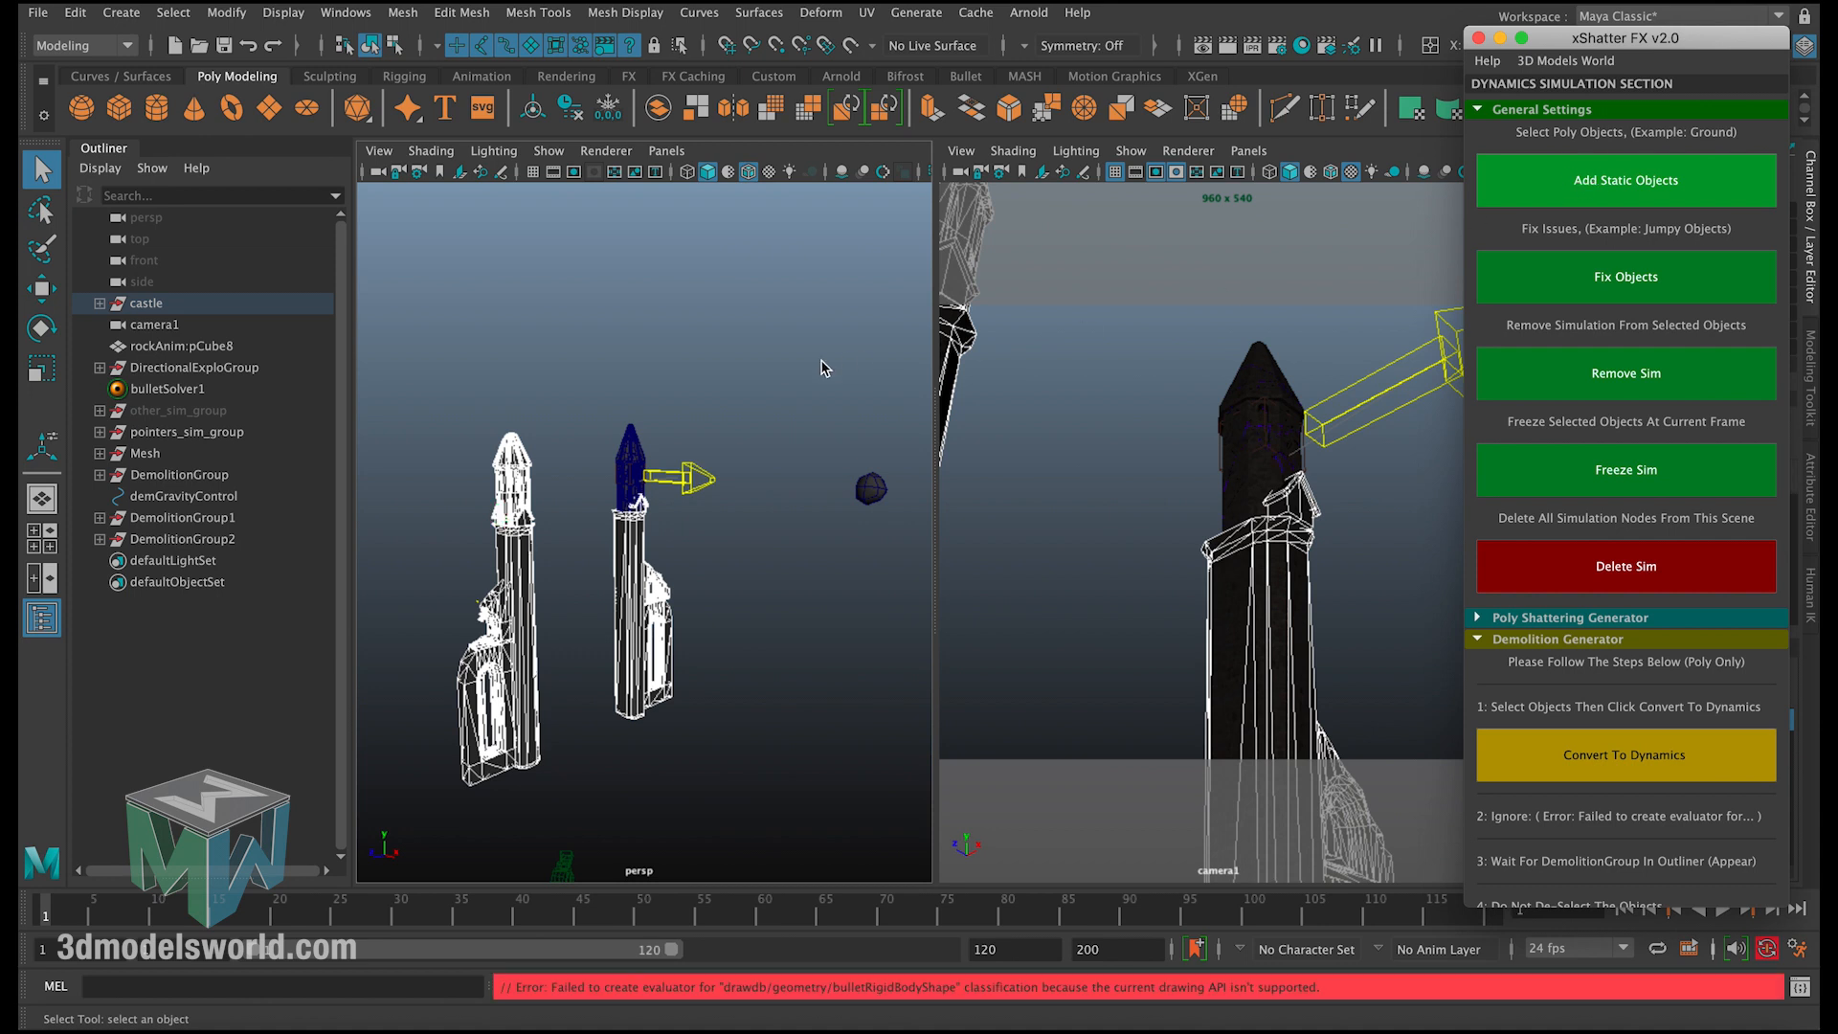
pyautogui.click(1479, 38)
# Step: Scrub the rock animation up to frame 27, examining from closer views at which frame it hits the tower
pyautogui.keyDown('alt'); pyautogui.moveTo(554, 501); pyautogui.dragTo(734, 577, button='right'); pyautogui.keyUp('alt')
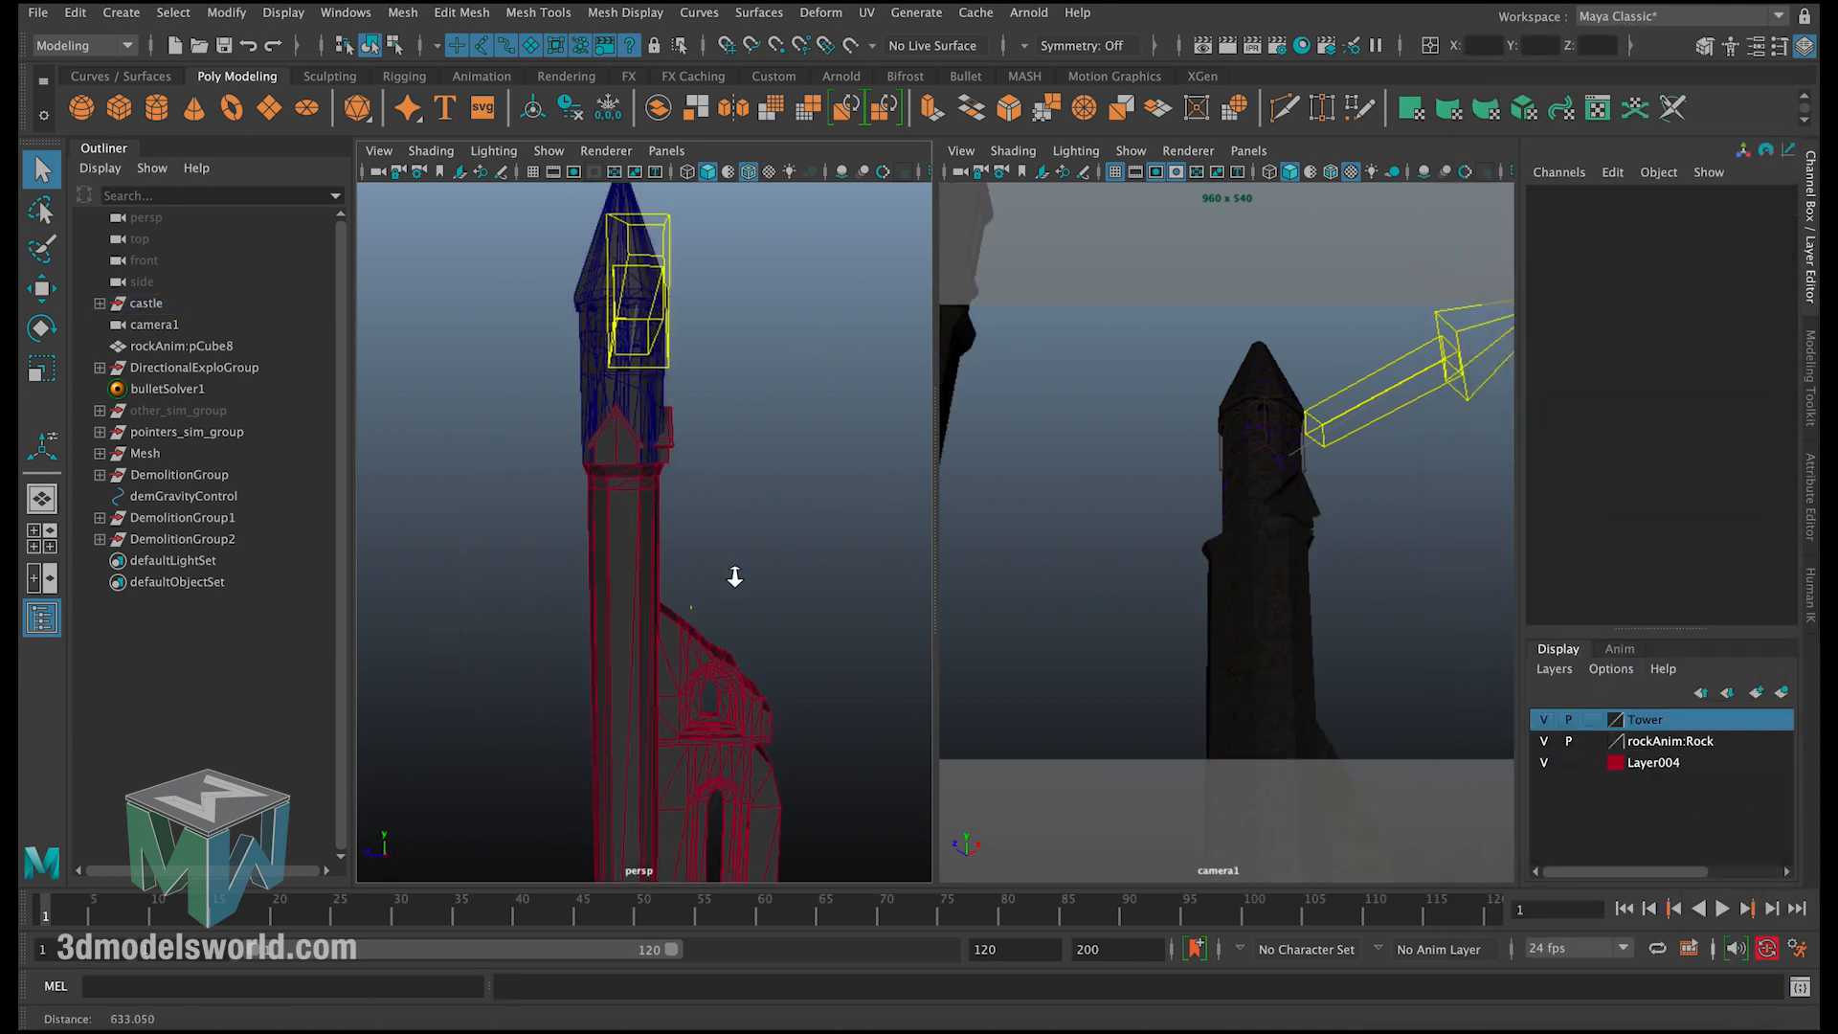
pyautogui.keyDown('alt'); pyautogui.moveTo(703, 402); pyautogui.dragTo(854, 388); pyautogui.keyUp('alt')
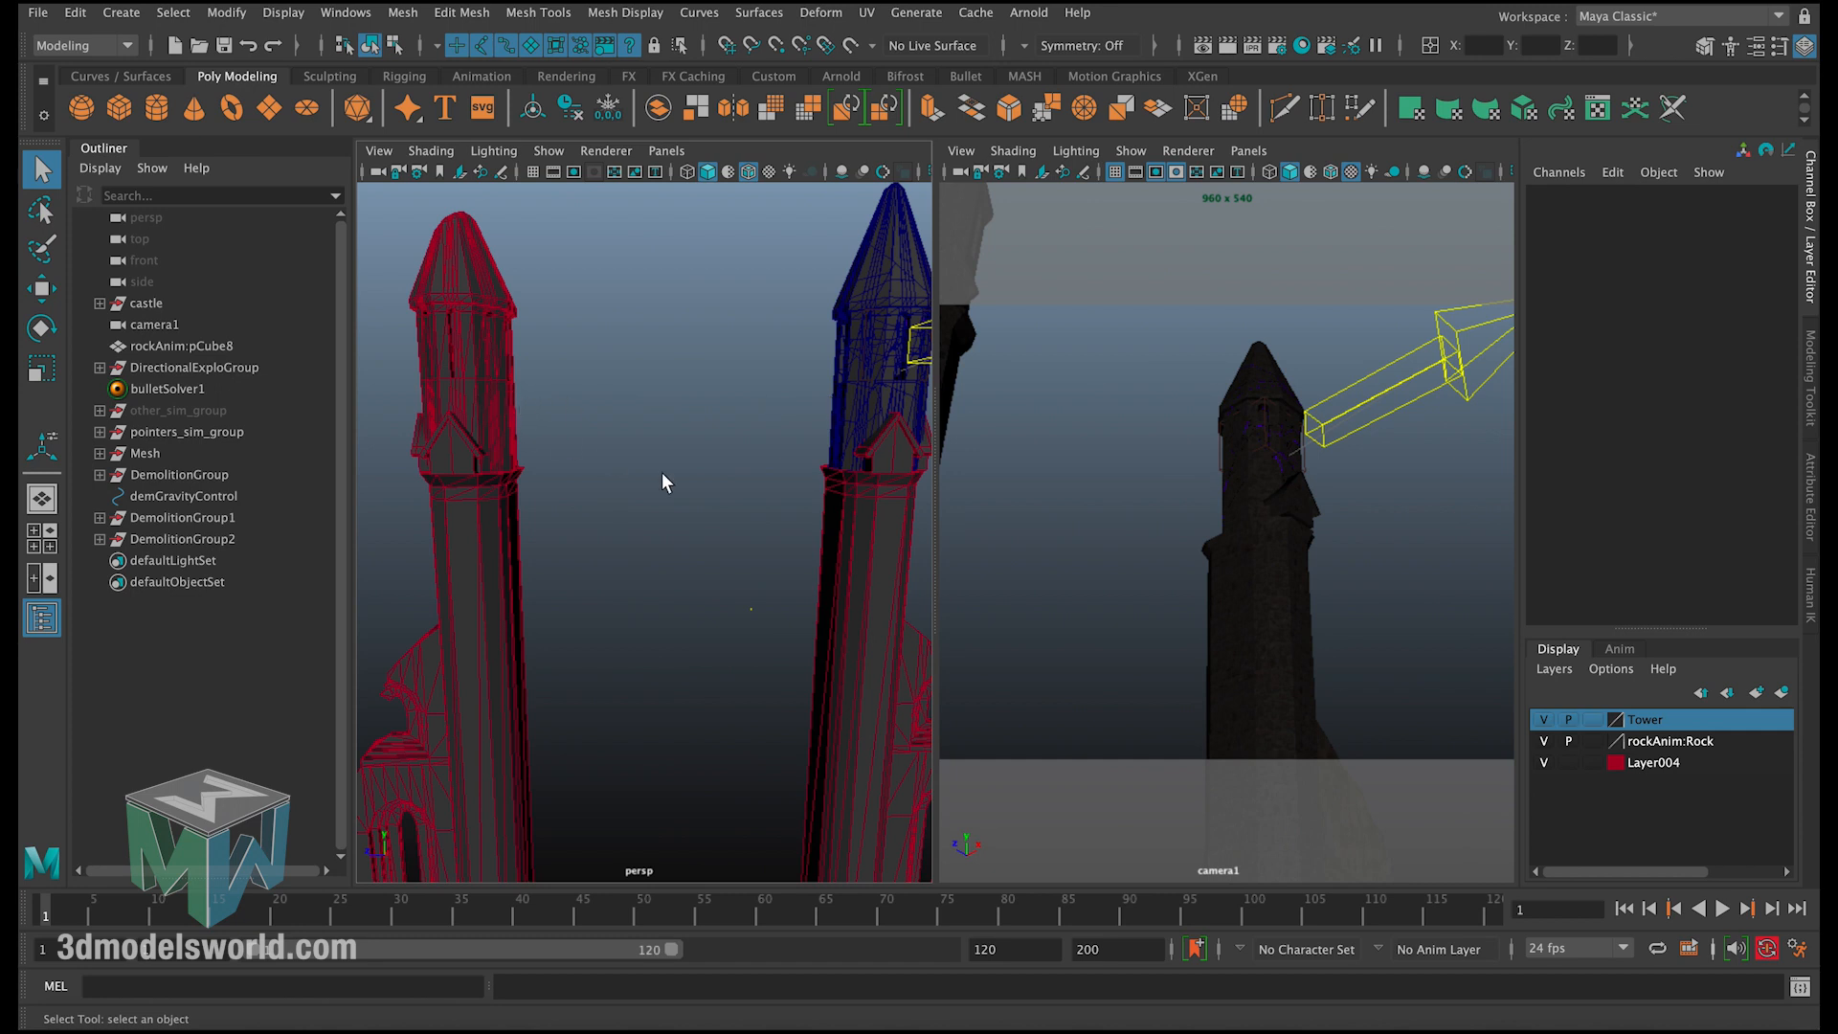
pyautogui.keyDown('alt'); pyautogui.moveTo(704, 551); pyautogui.dragTo(729, 474); pyautogui.keyUp('alt')
pyautogui.scroll(-5, 750, 431)
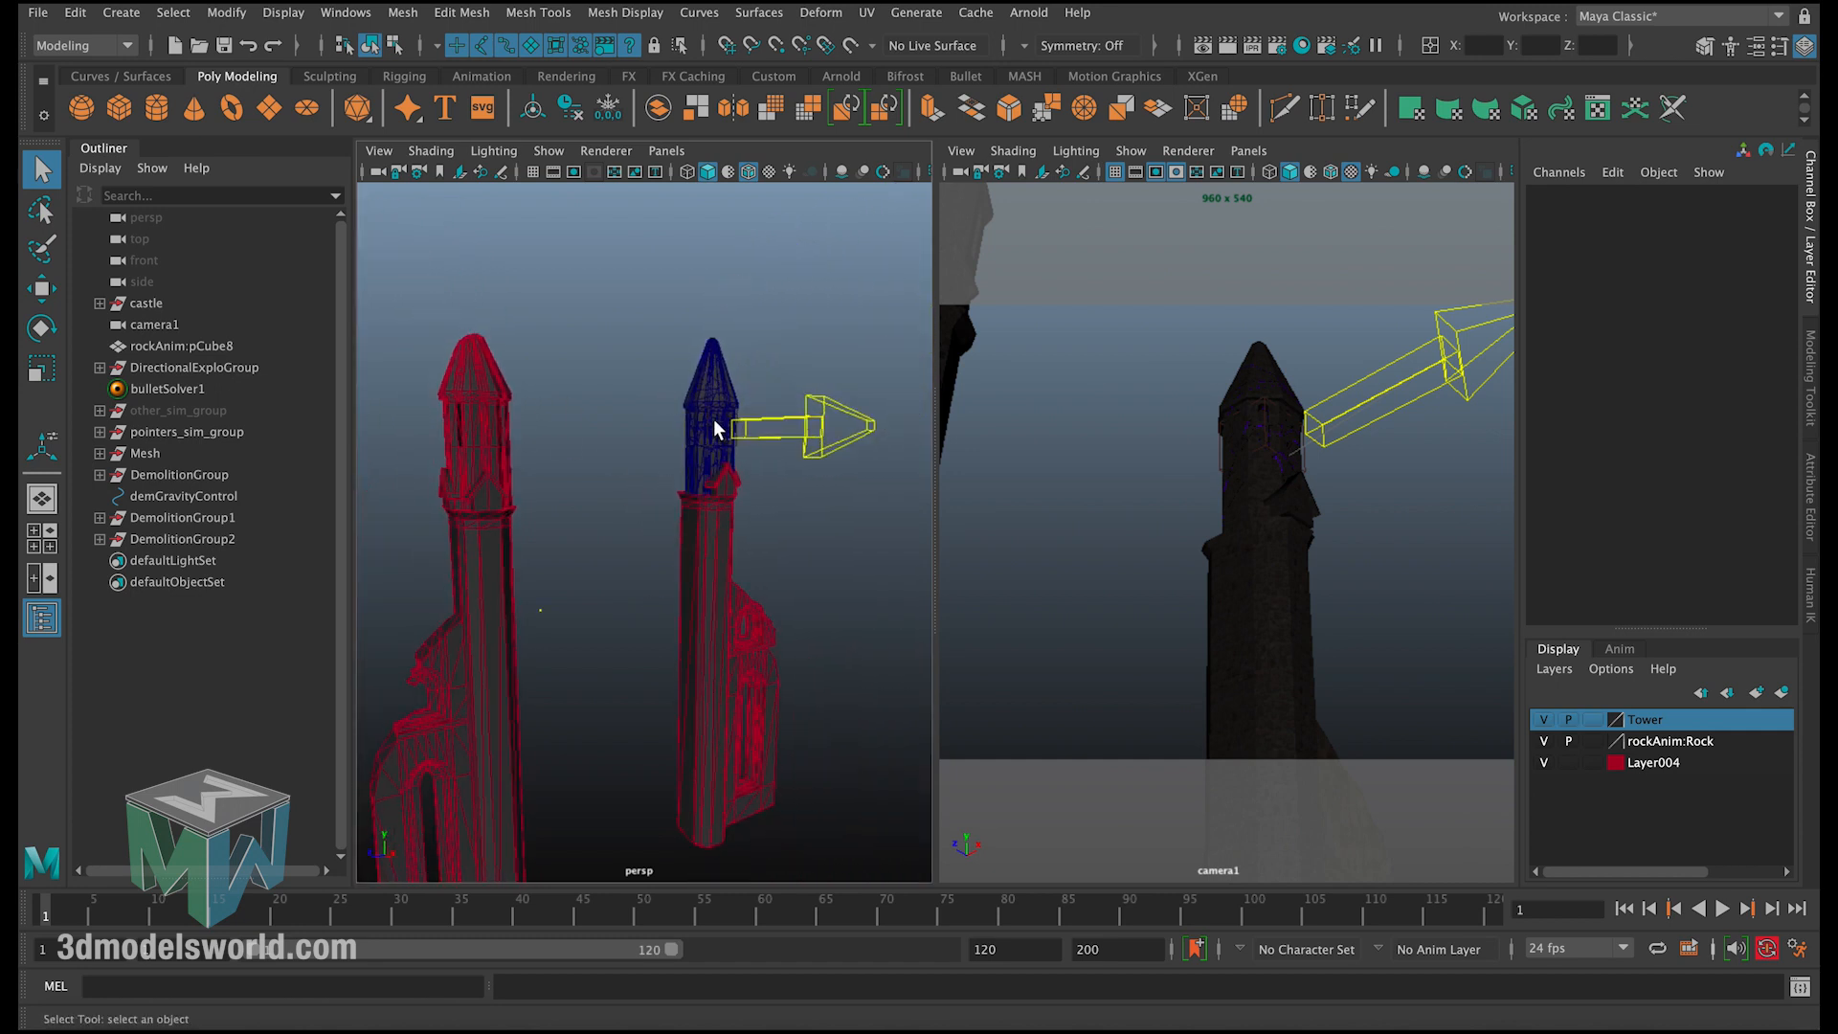
pyautogui.keyDown('alt'); pyautogui.moveTo(726, 422); pyautogui.dragTo(661, 446, button='middle'); pyautogui.keyUp('alt')
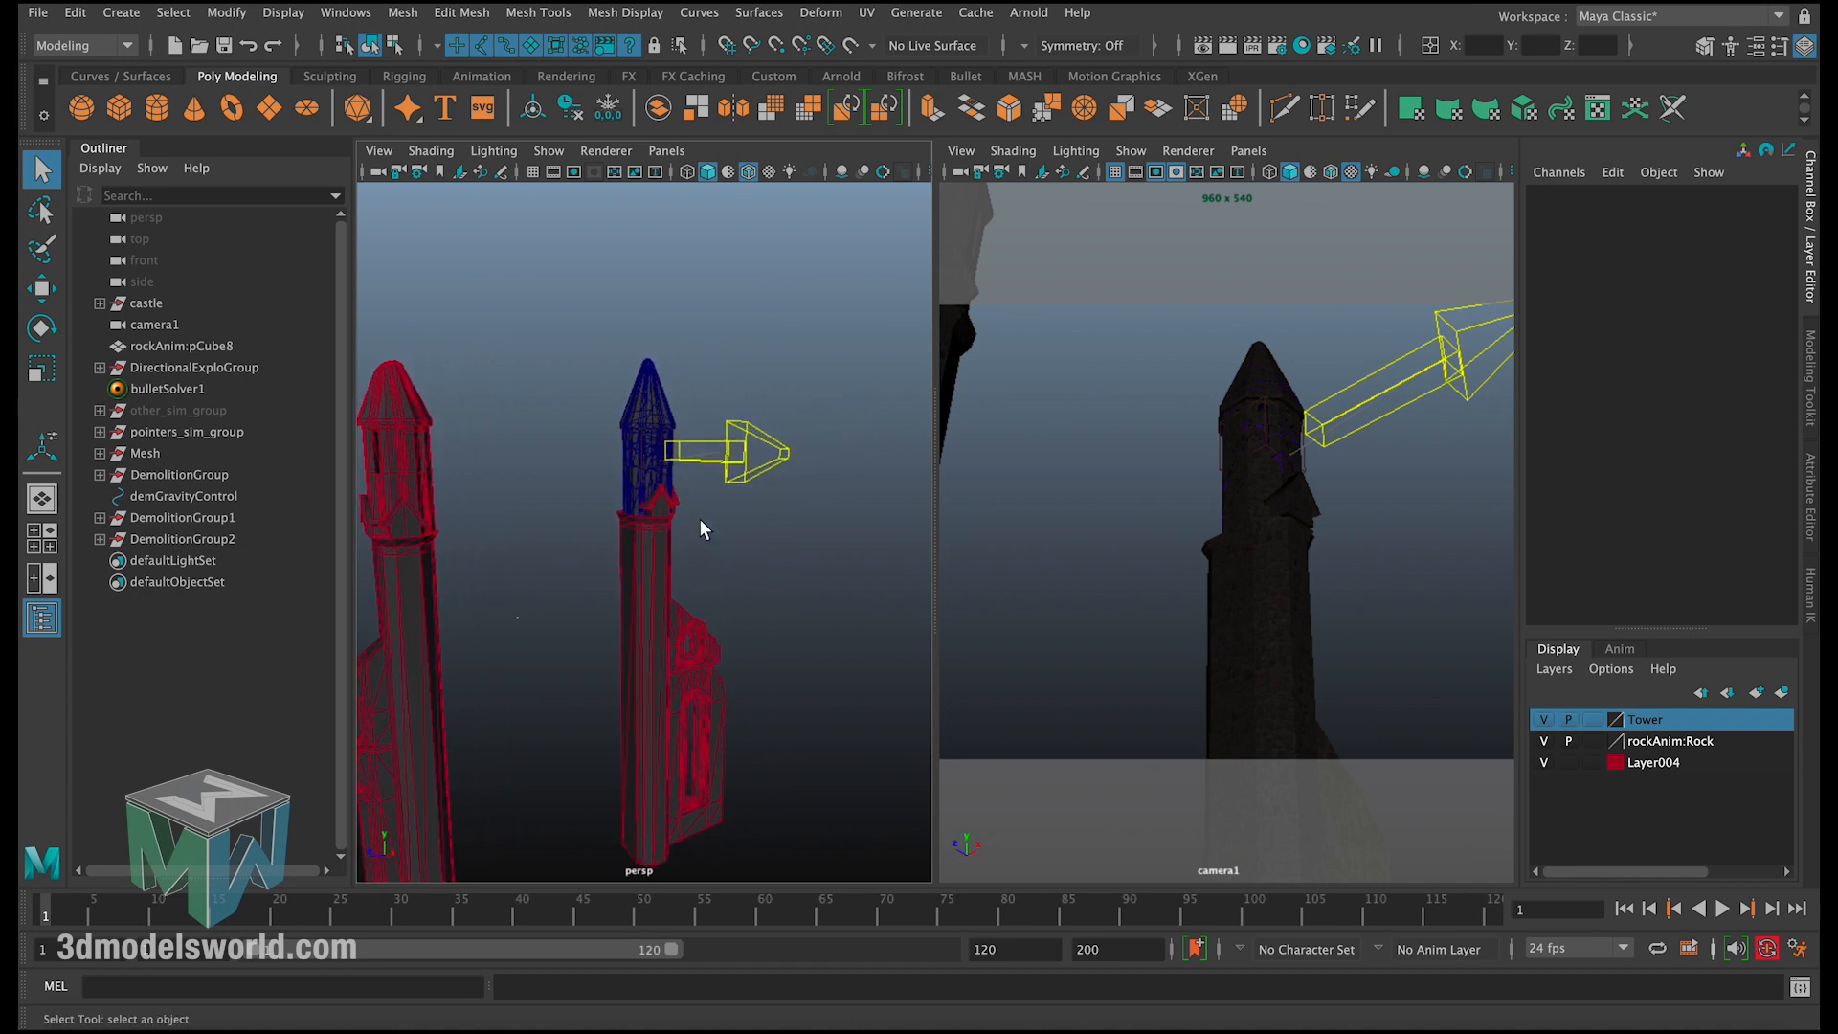
pyautogui.moveTo(72, 919); pyautogui.dragTo(300, 925)
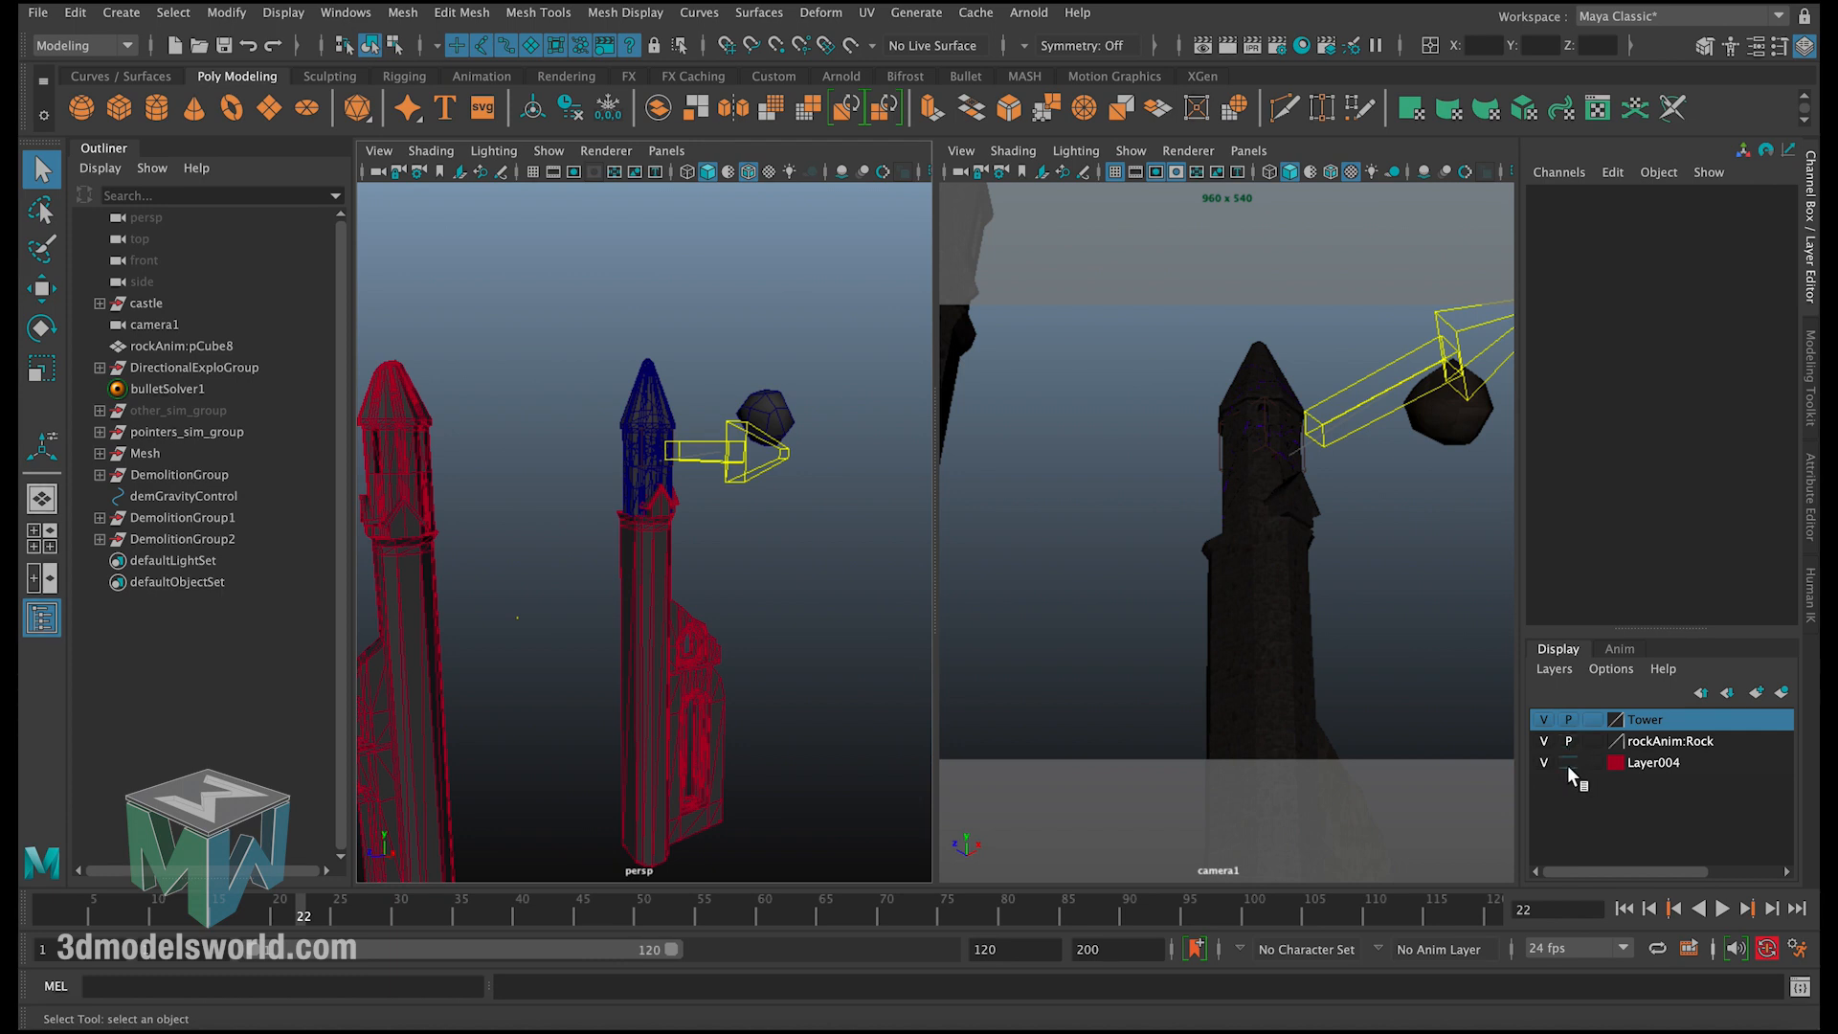
pyautogui.moveTo(311, 916)
pyautogui.mouseDown()
pyautogui.moveTo(277, 919)
pyautogui.moveTo(368, 919)
pyautogui.moveTo(327, 919)
pyautogui.mouseUp()
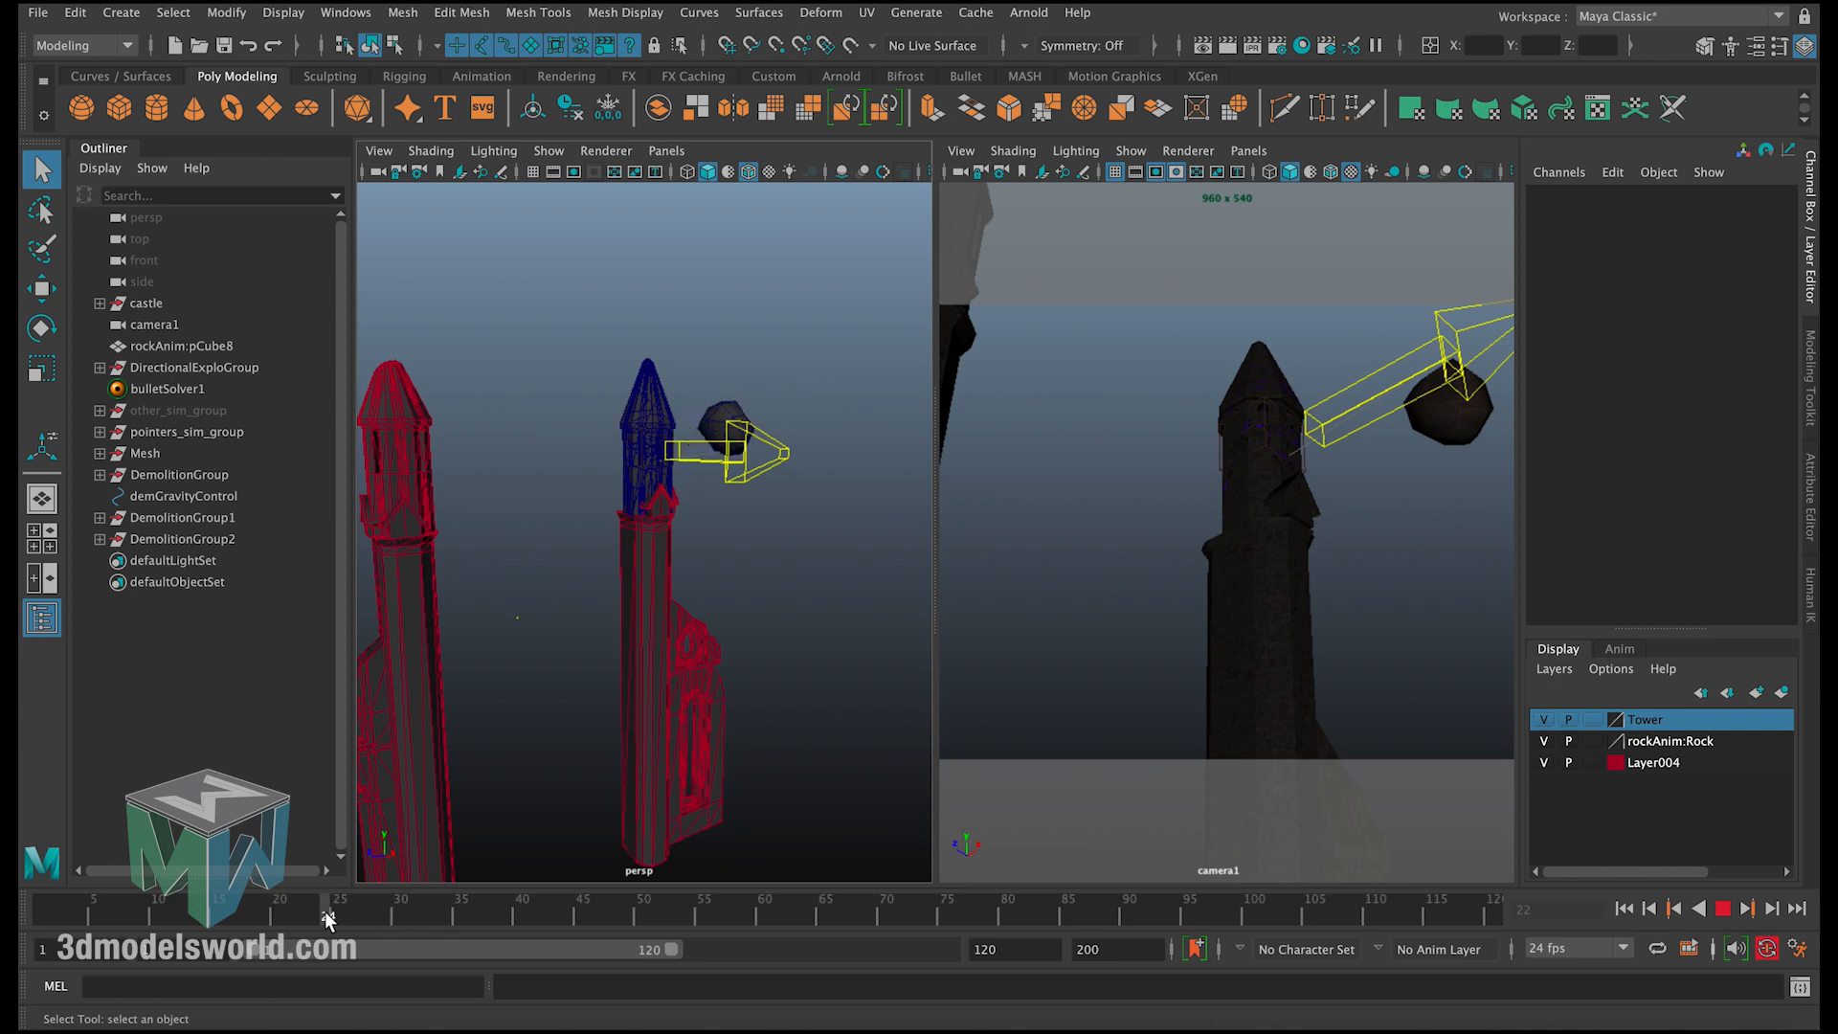
pyautogui.click(1624, 908)
pyautogui.scroll(8, 727, 498)
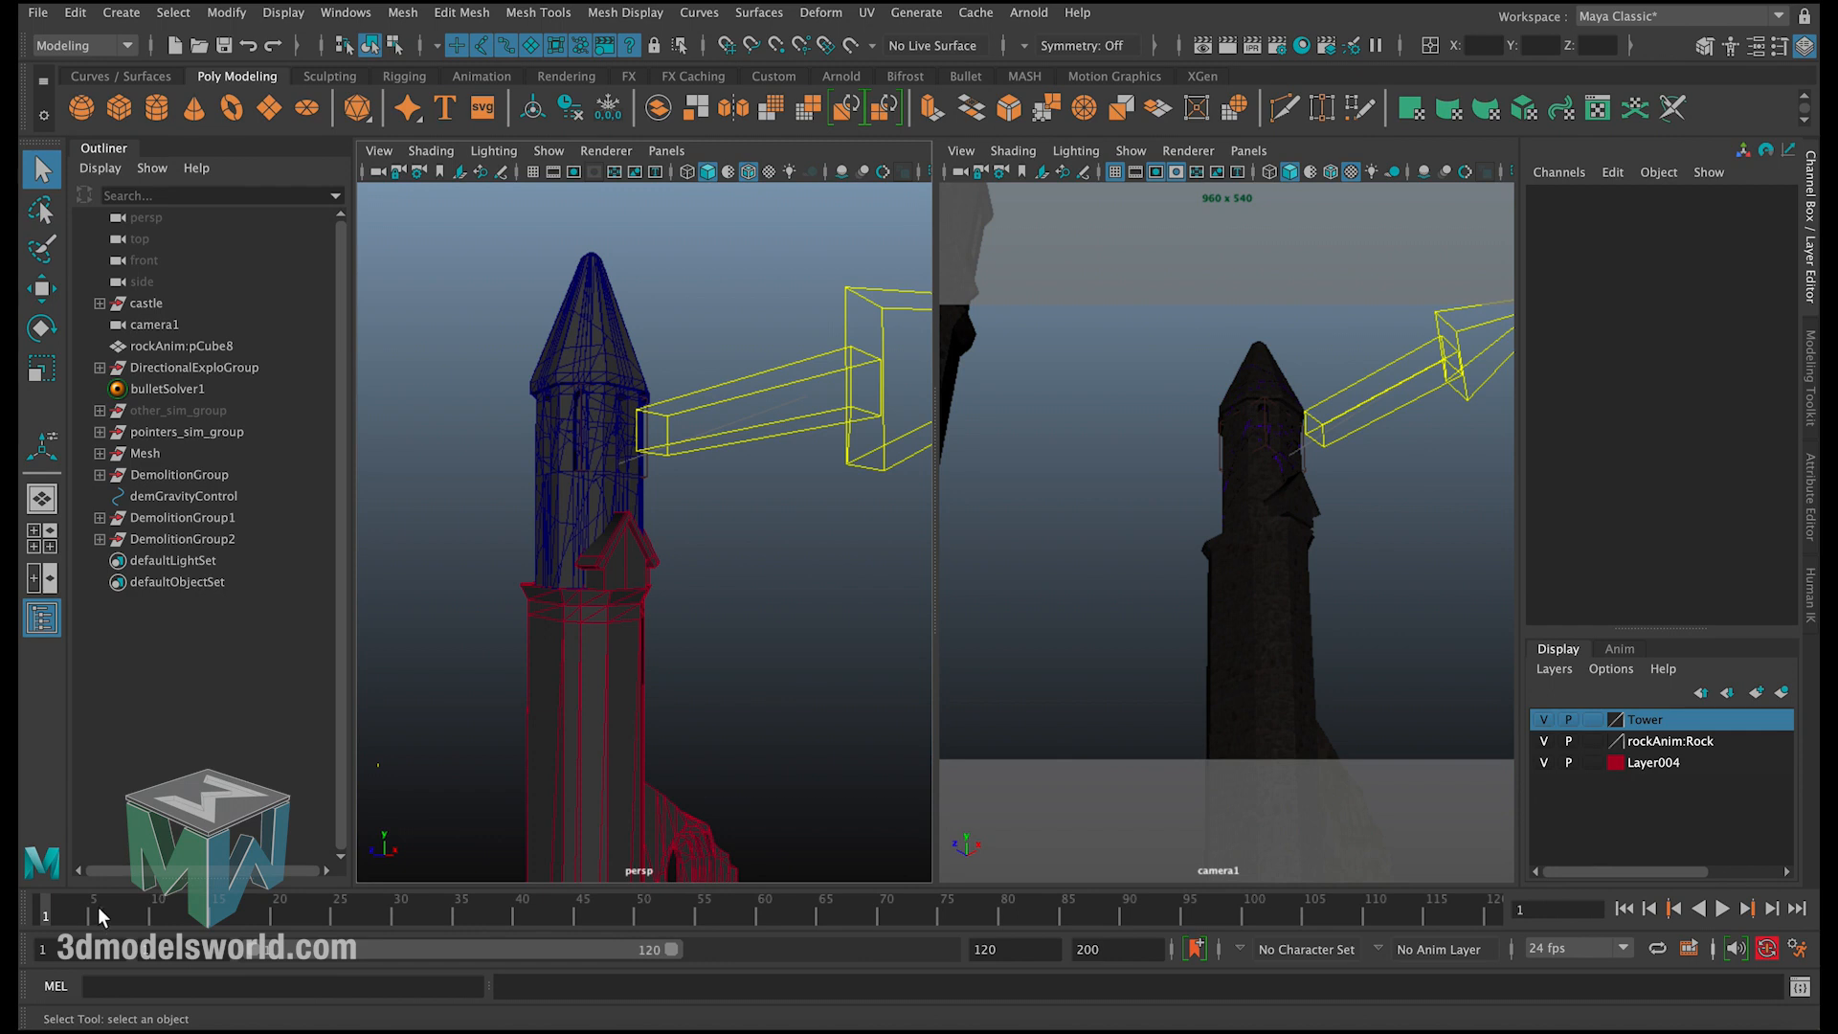
pyautogui.moveTo(100, 916); pyautogui.dragTo(352, 921)
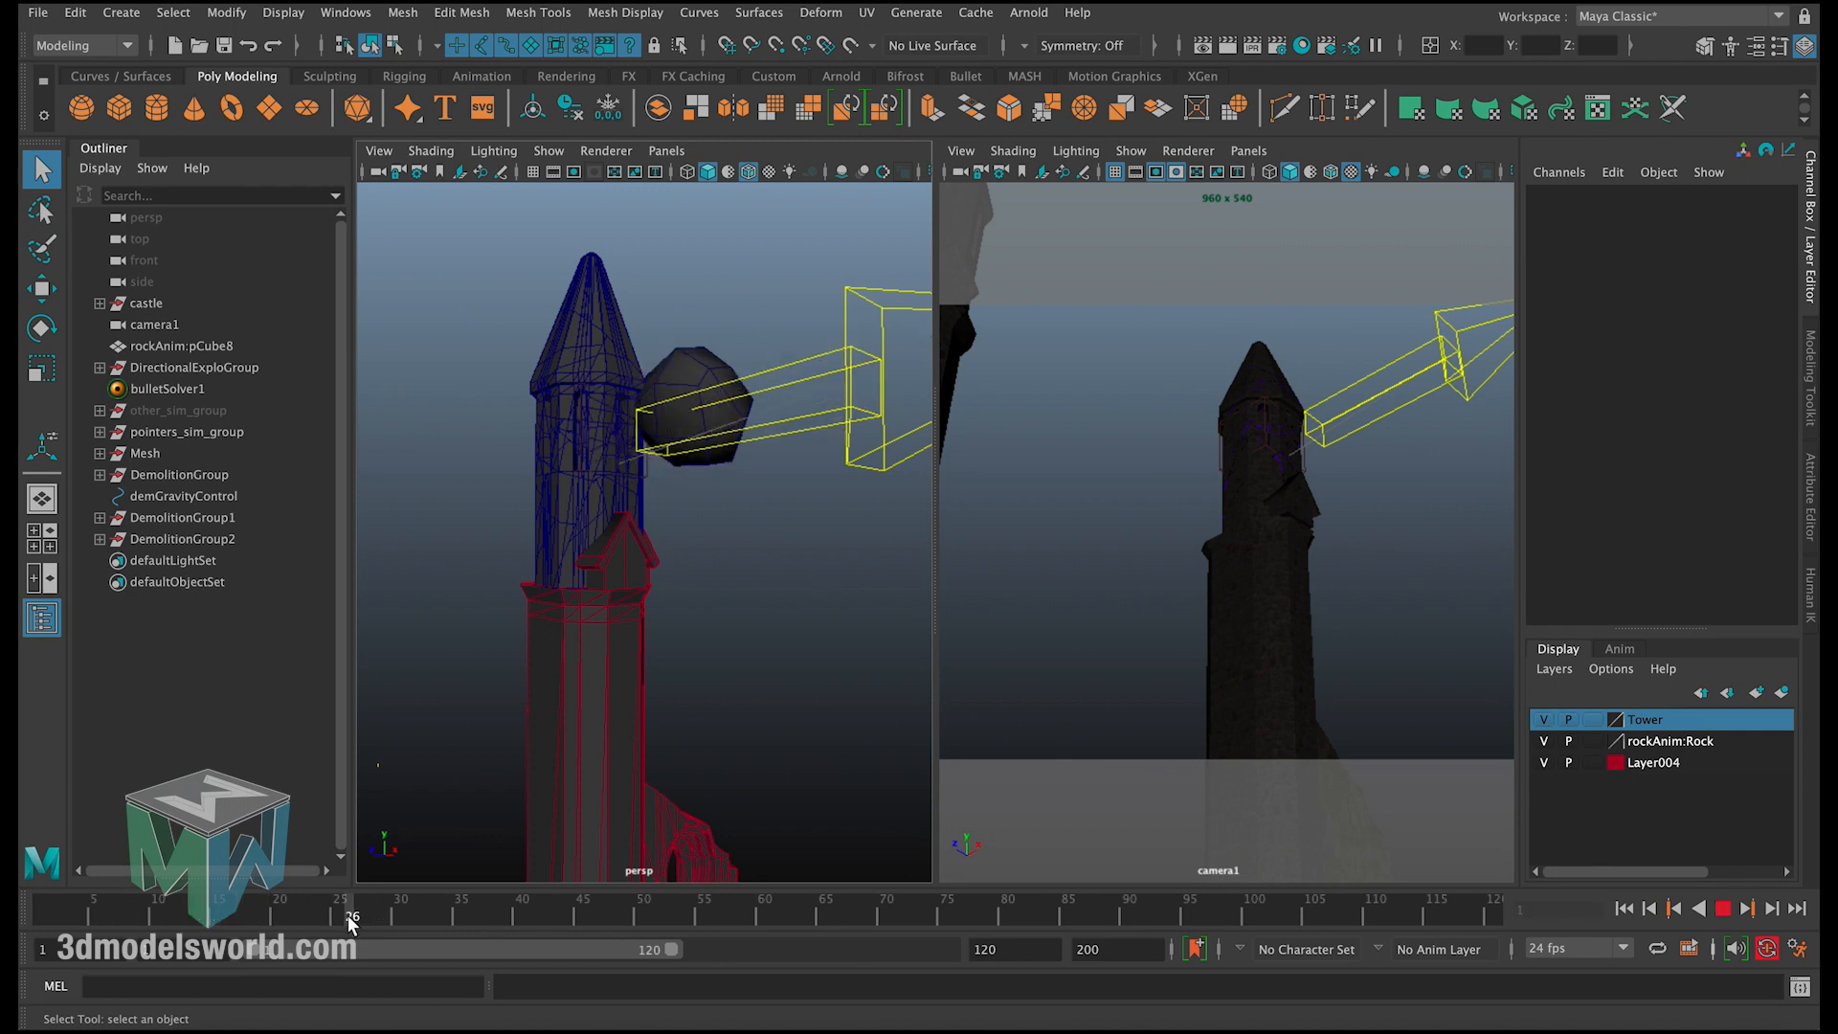
pyautogui.keyDown('alt'); pyautogui.moveTo(510, 628); pyautogui.dragTo(603, 555); pyautogui.keyUp('alt')
pyautogui.moveTo(341, 922); pyautogui.dragTo(365, 924)
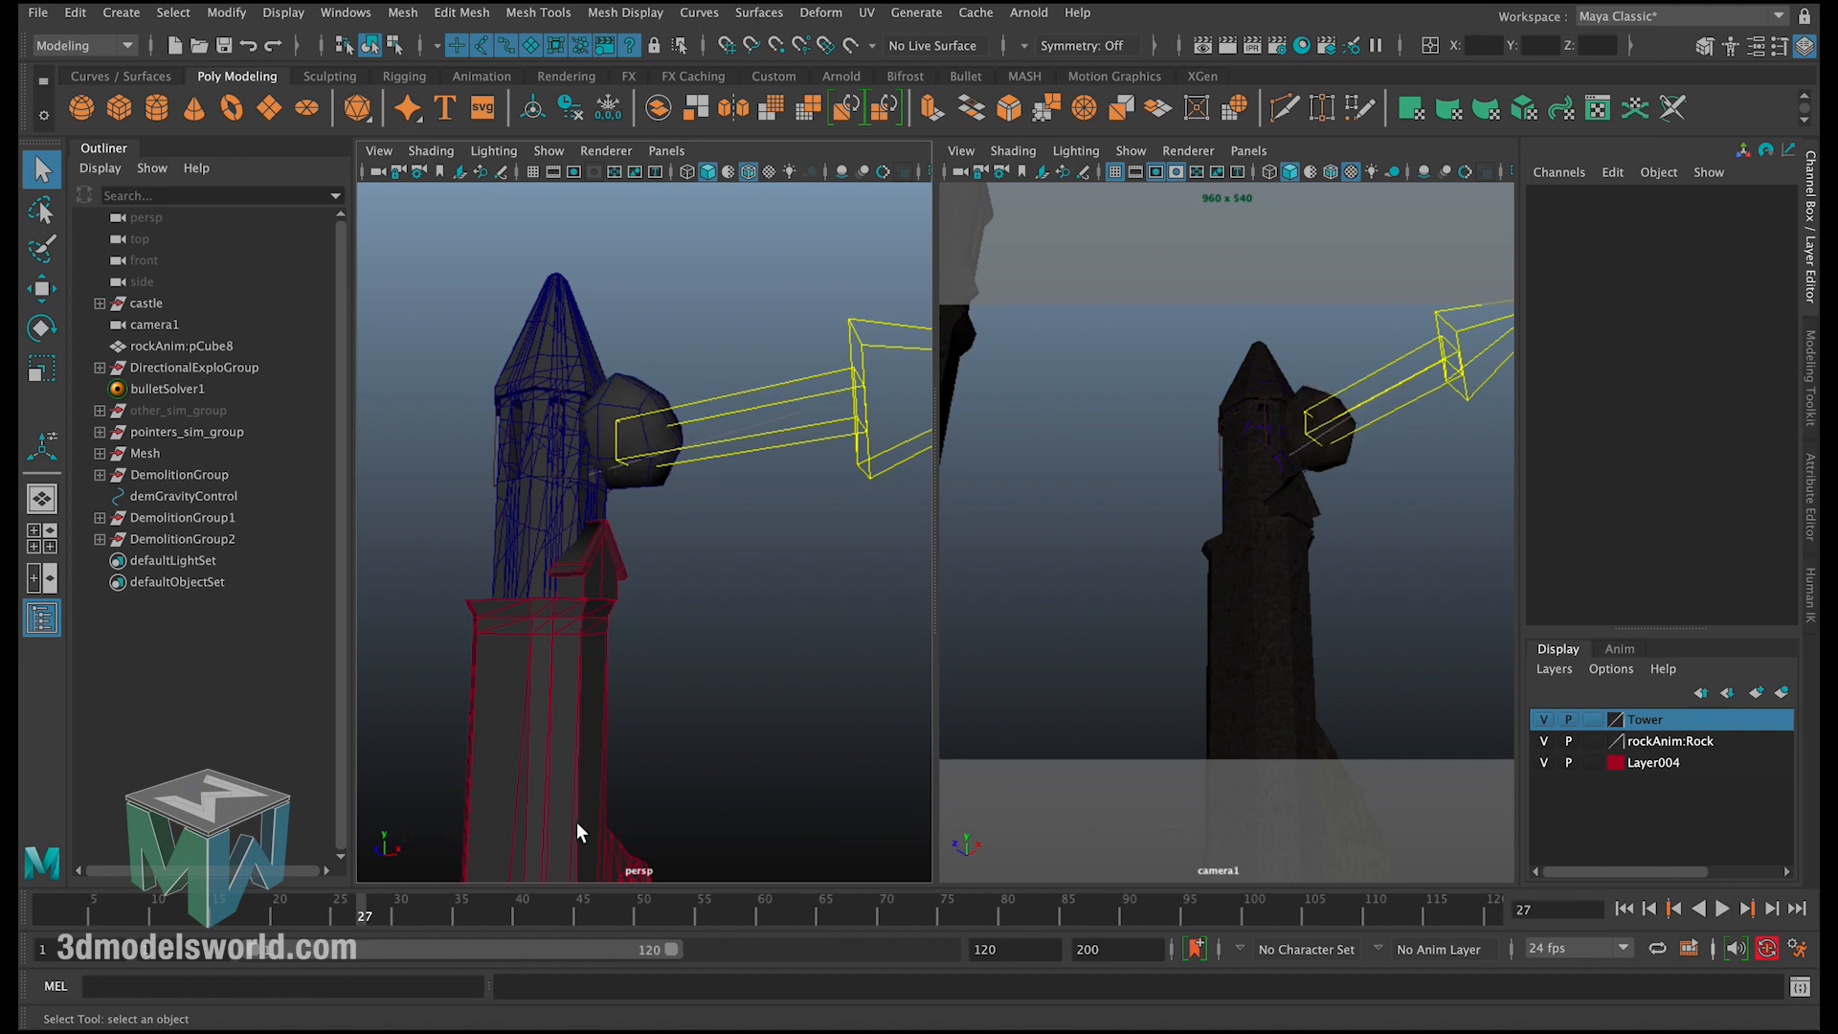
# Step: Select the directional explosion control and keyframe its Sim Start at 0 on frames 27 and 26
pyautogui.click(774, 445)
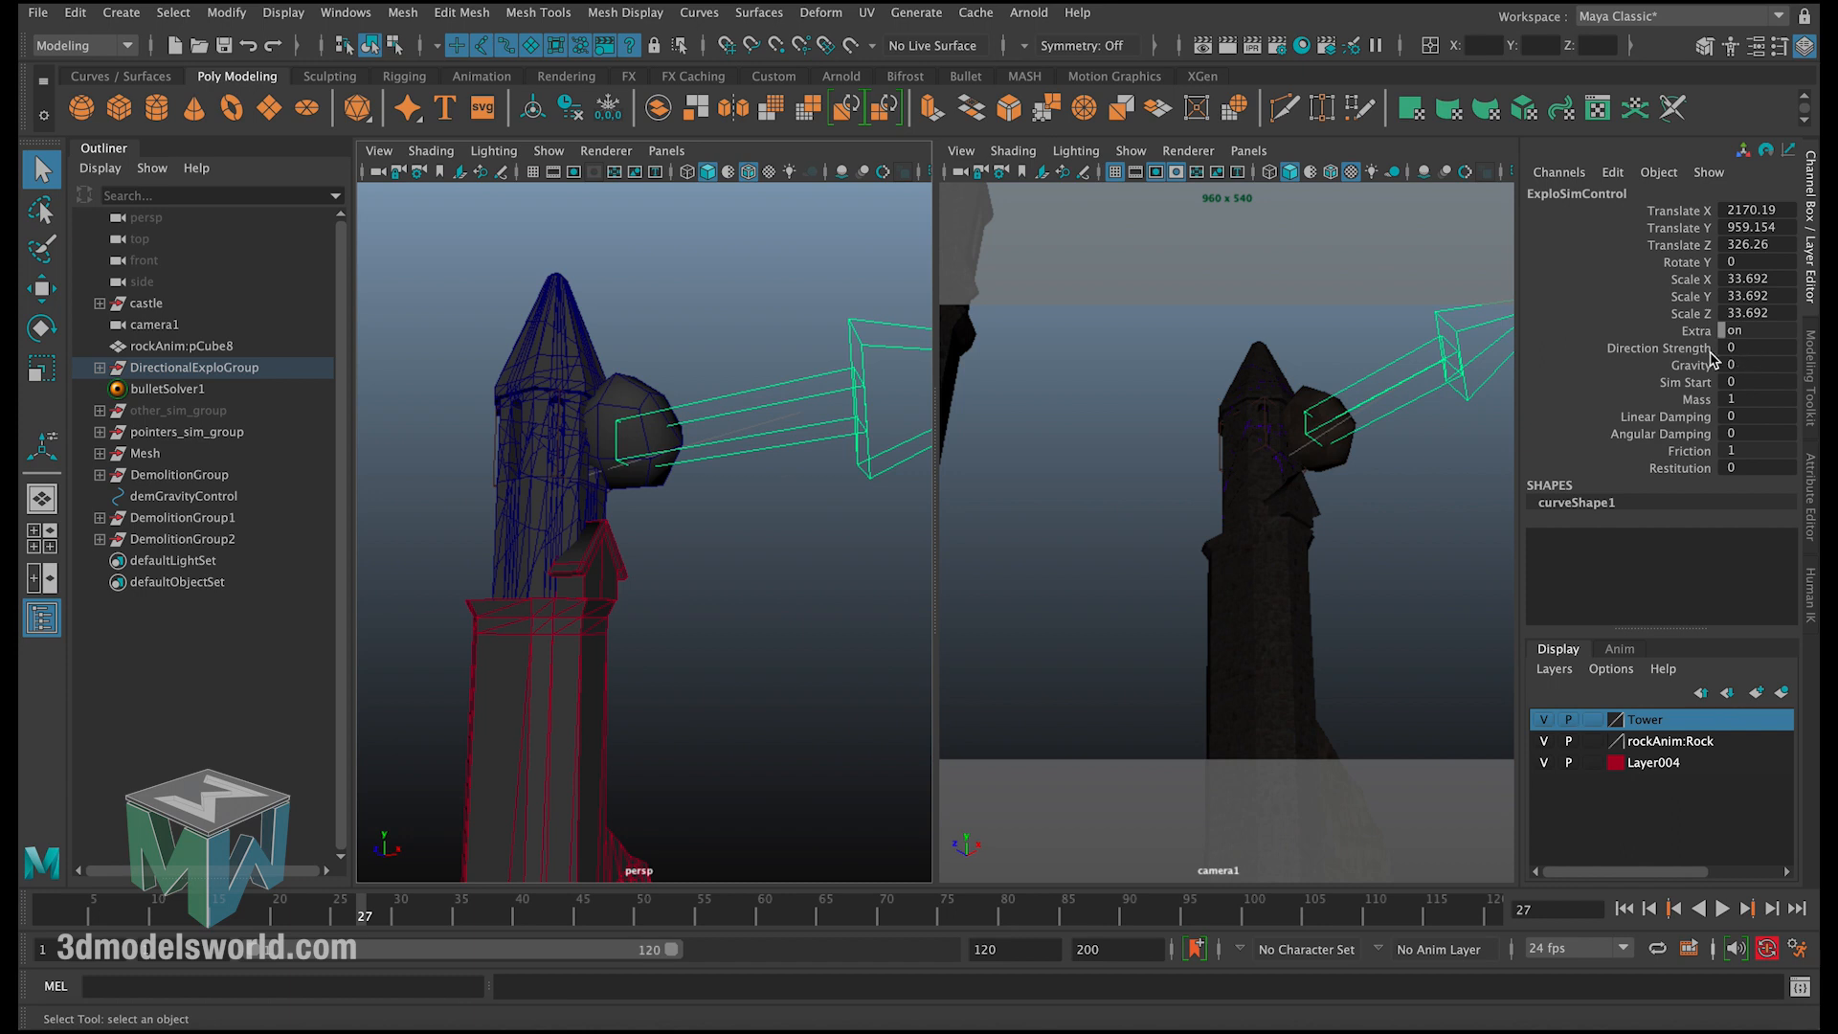
pyautogui.click(1695, 382)
pyautogui.rightClick(1694, 382)
pyautogui.click(1689, 426)
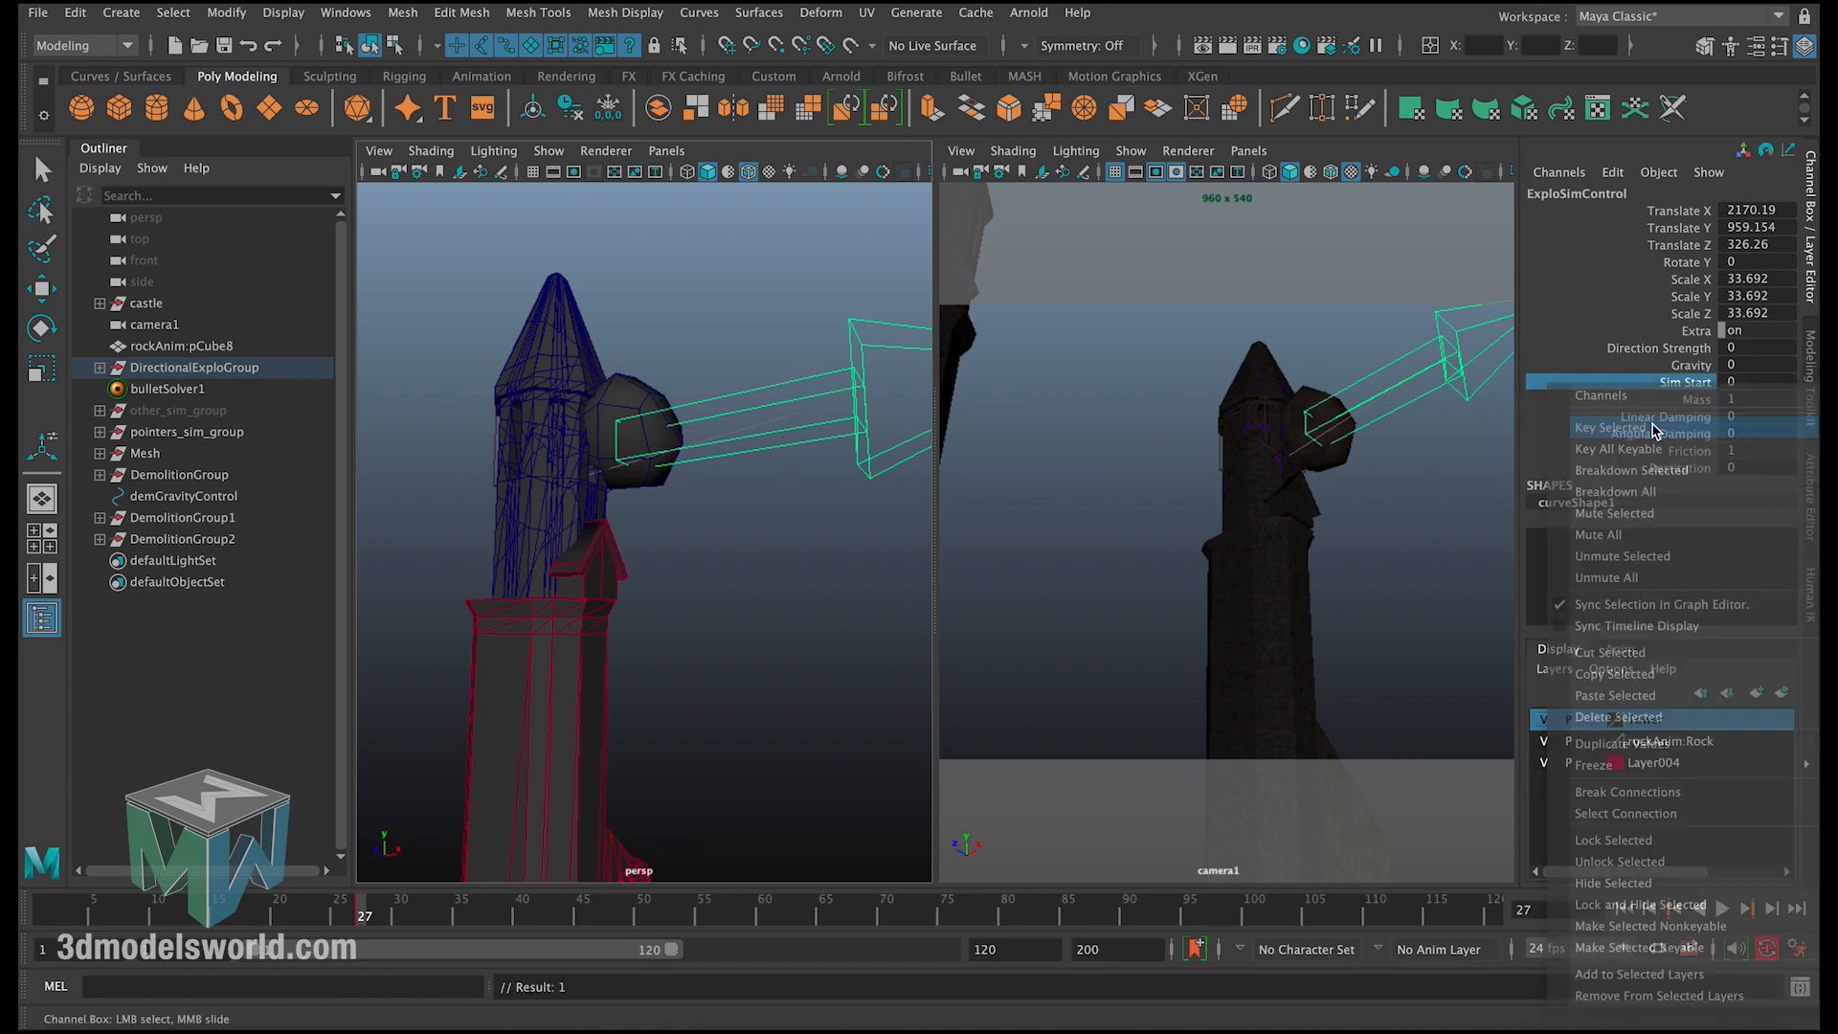
pyautogui.click(352, 921)
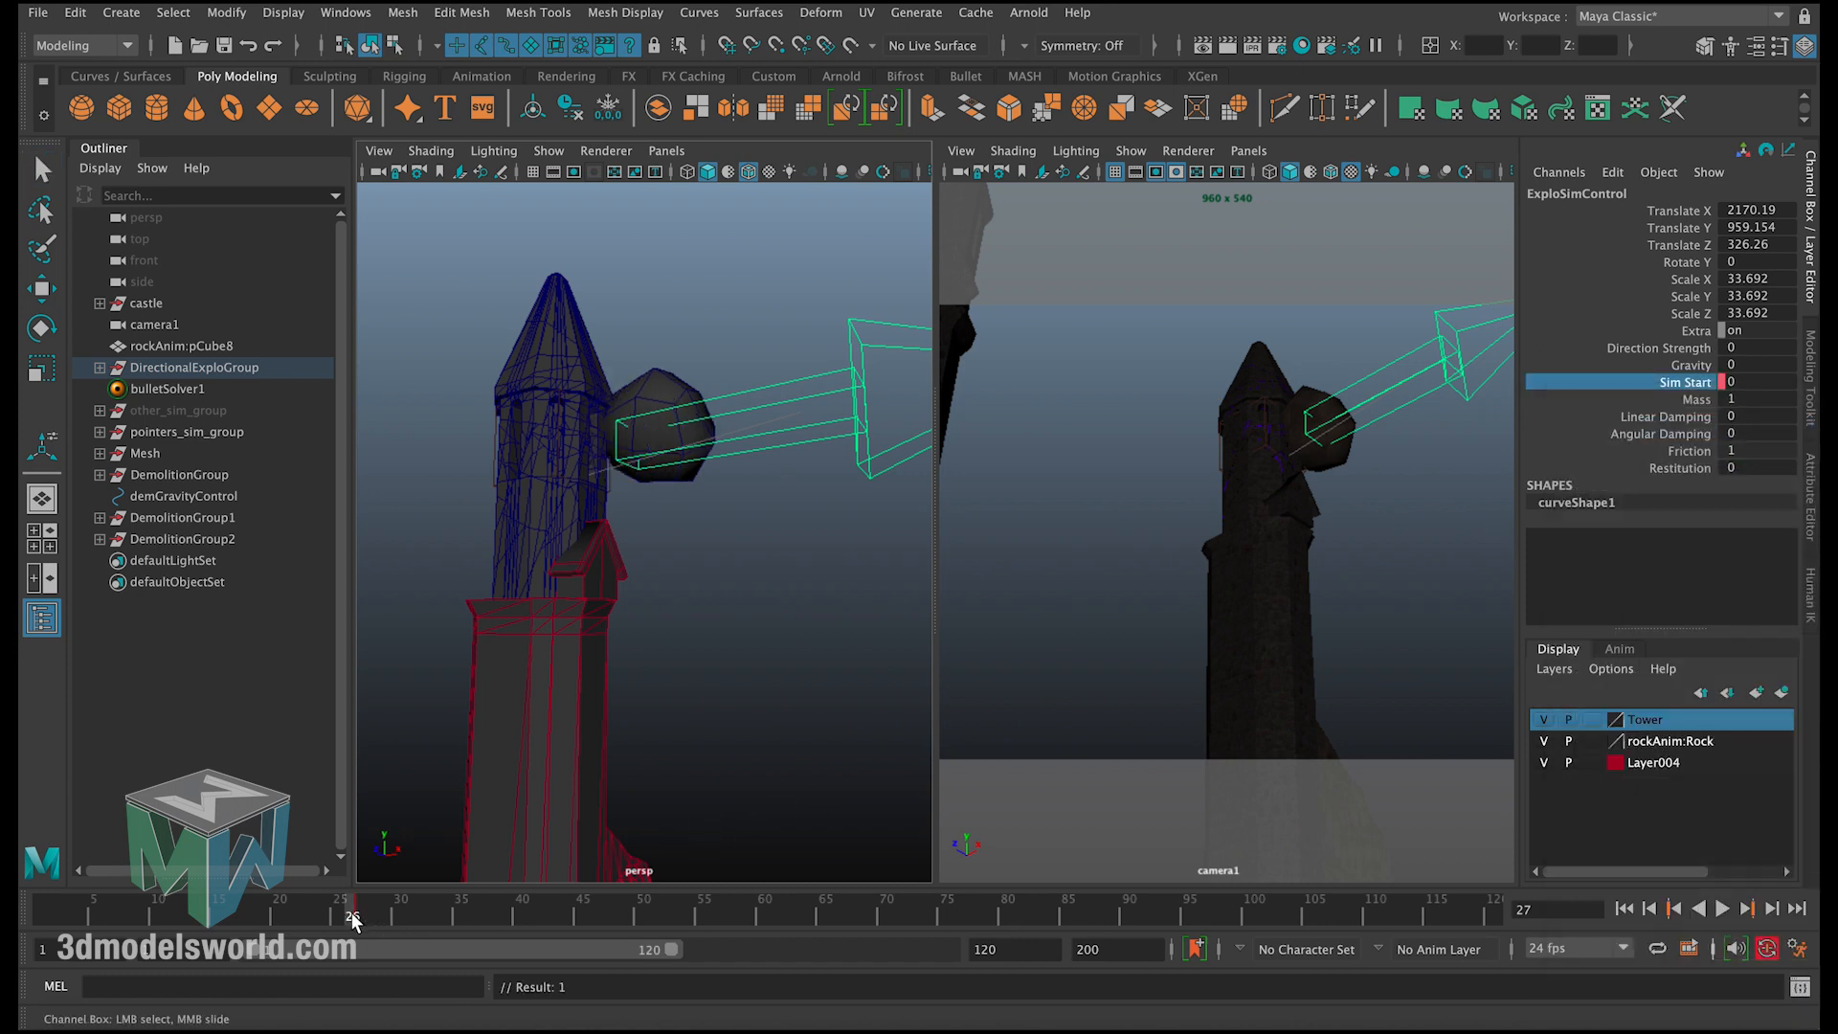
pyautogui.rightClick(1684, 386)
pyautogui.click(1679, 426)
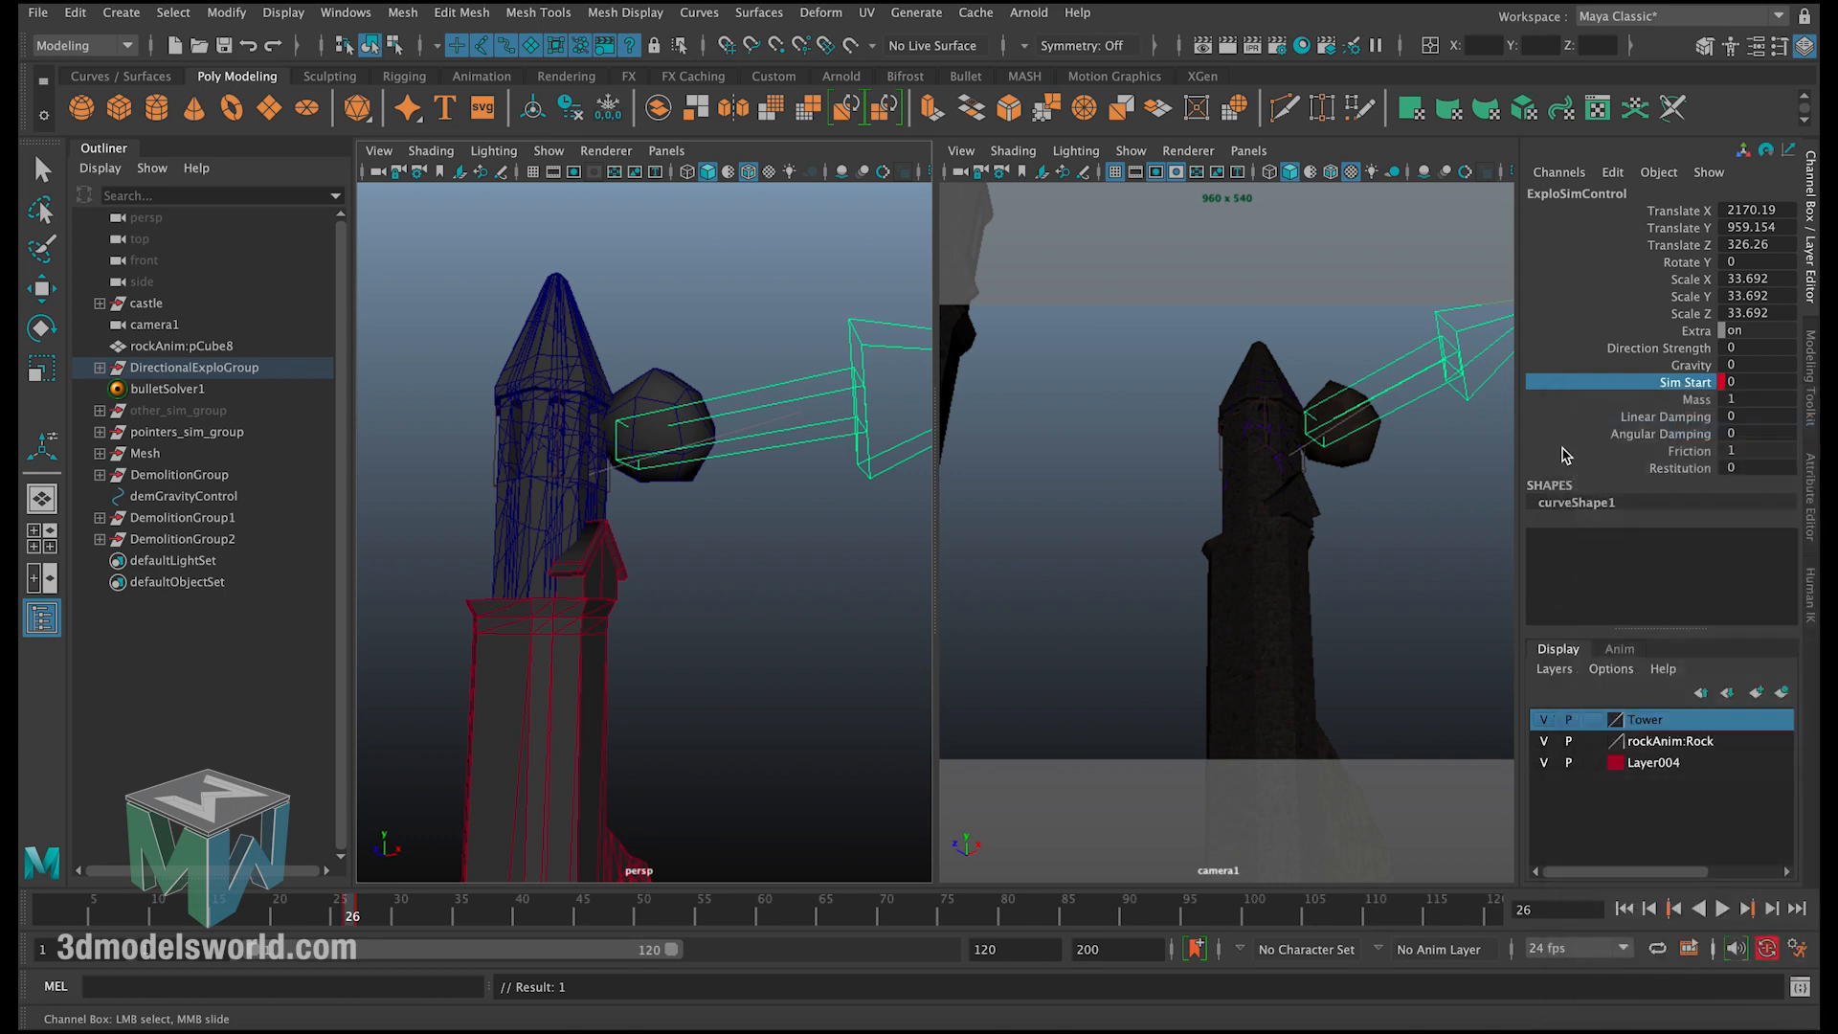
# Step: Set the explosion control's Sim Start to 1 at frame 27
pyautogui.click(363, 920)
pyautogui.click(1757, 383)
pyautogui.write('1')
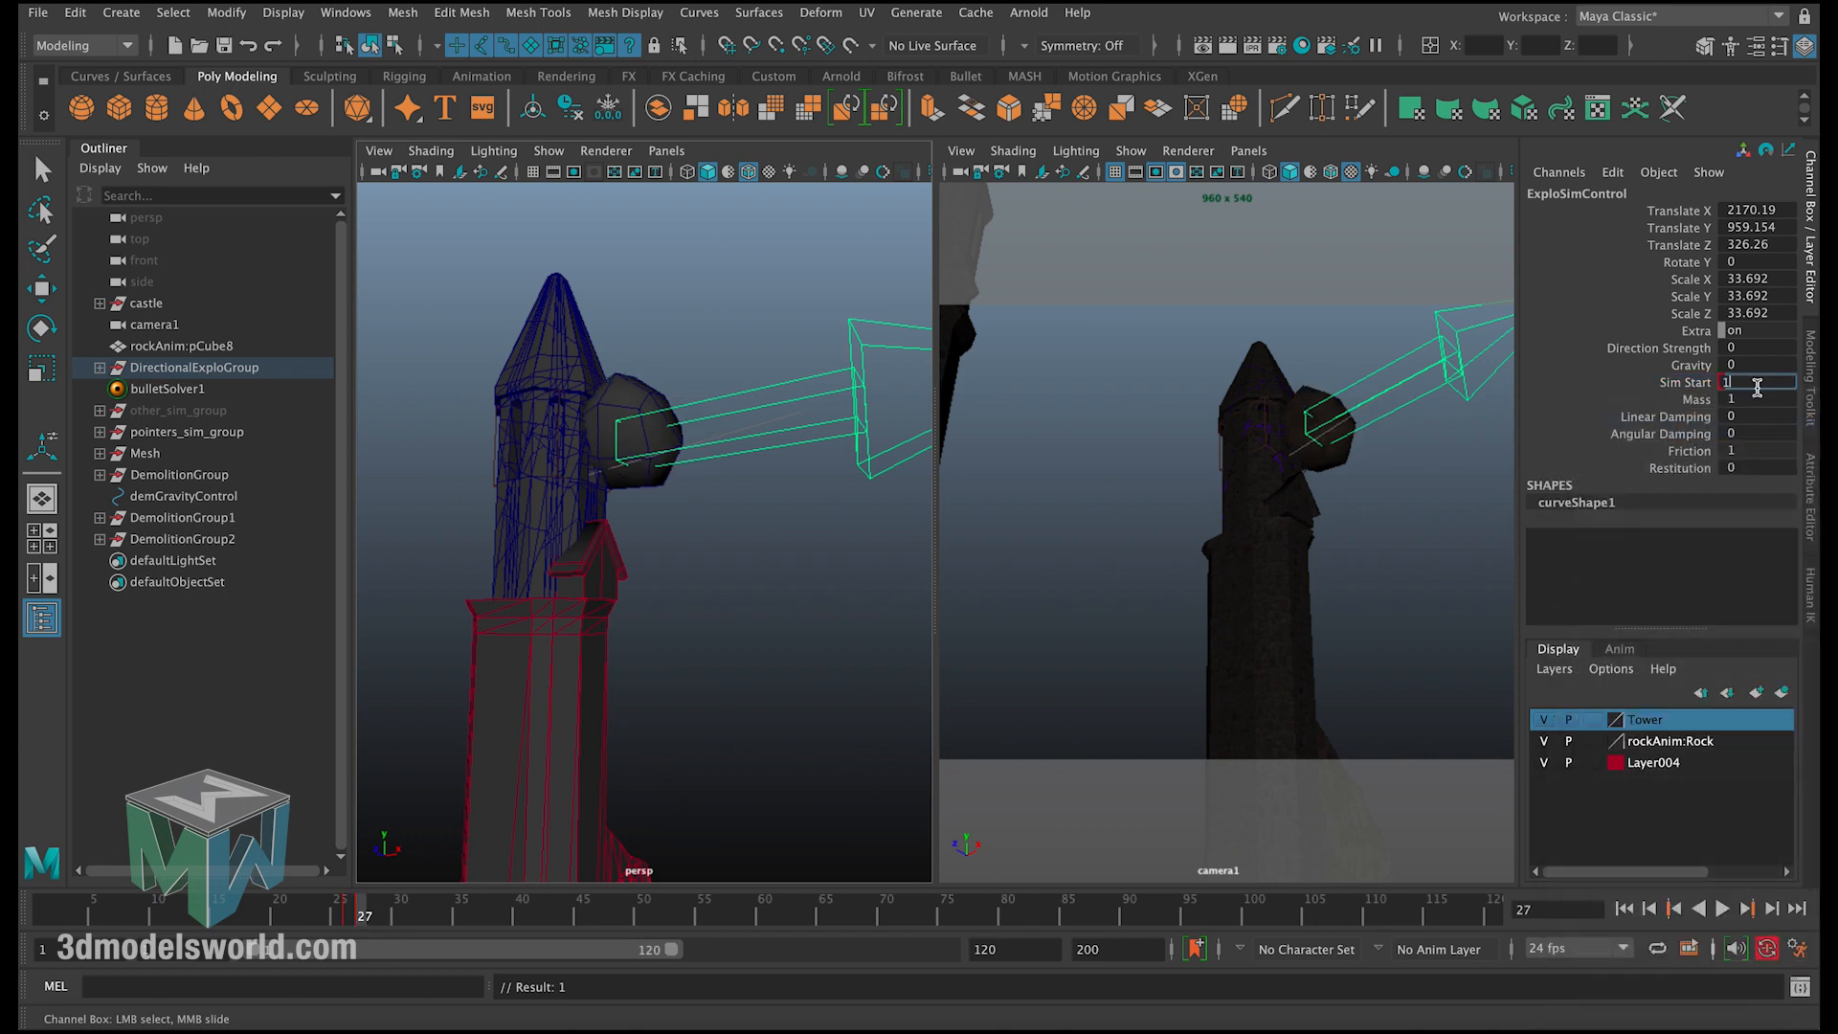
pyautogui.press('Return')
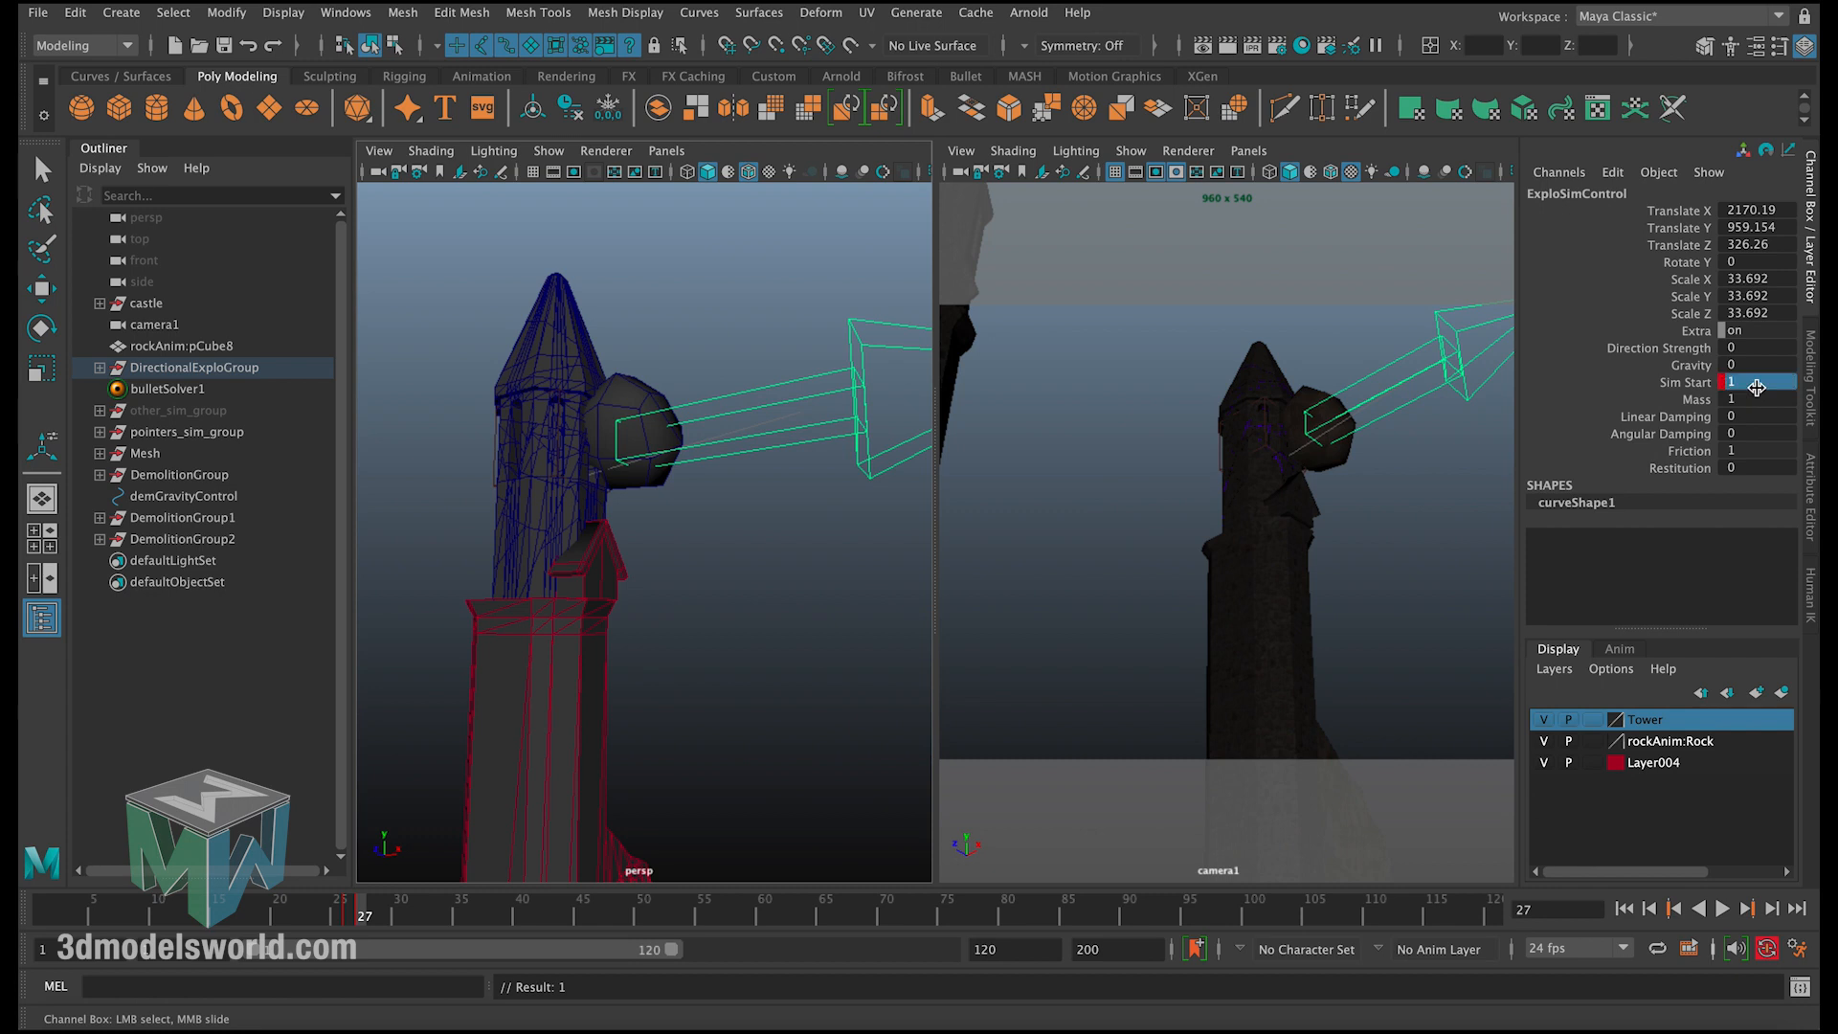
# Step: Play the simulation from frame 1 in a maximised camera1 view, stop at frame 53 and examine the tower shards in perspective
pyautogui.click(1624, 909)
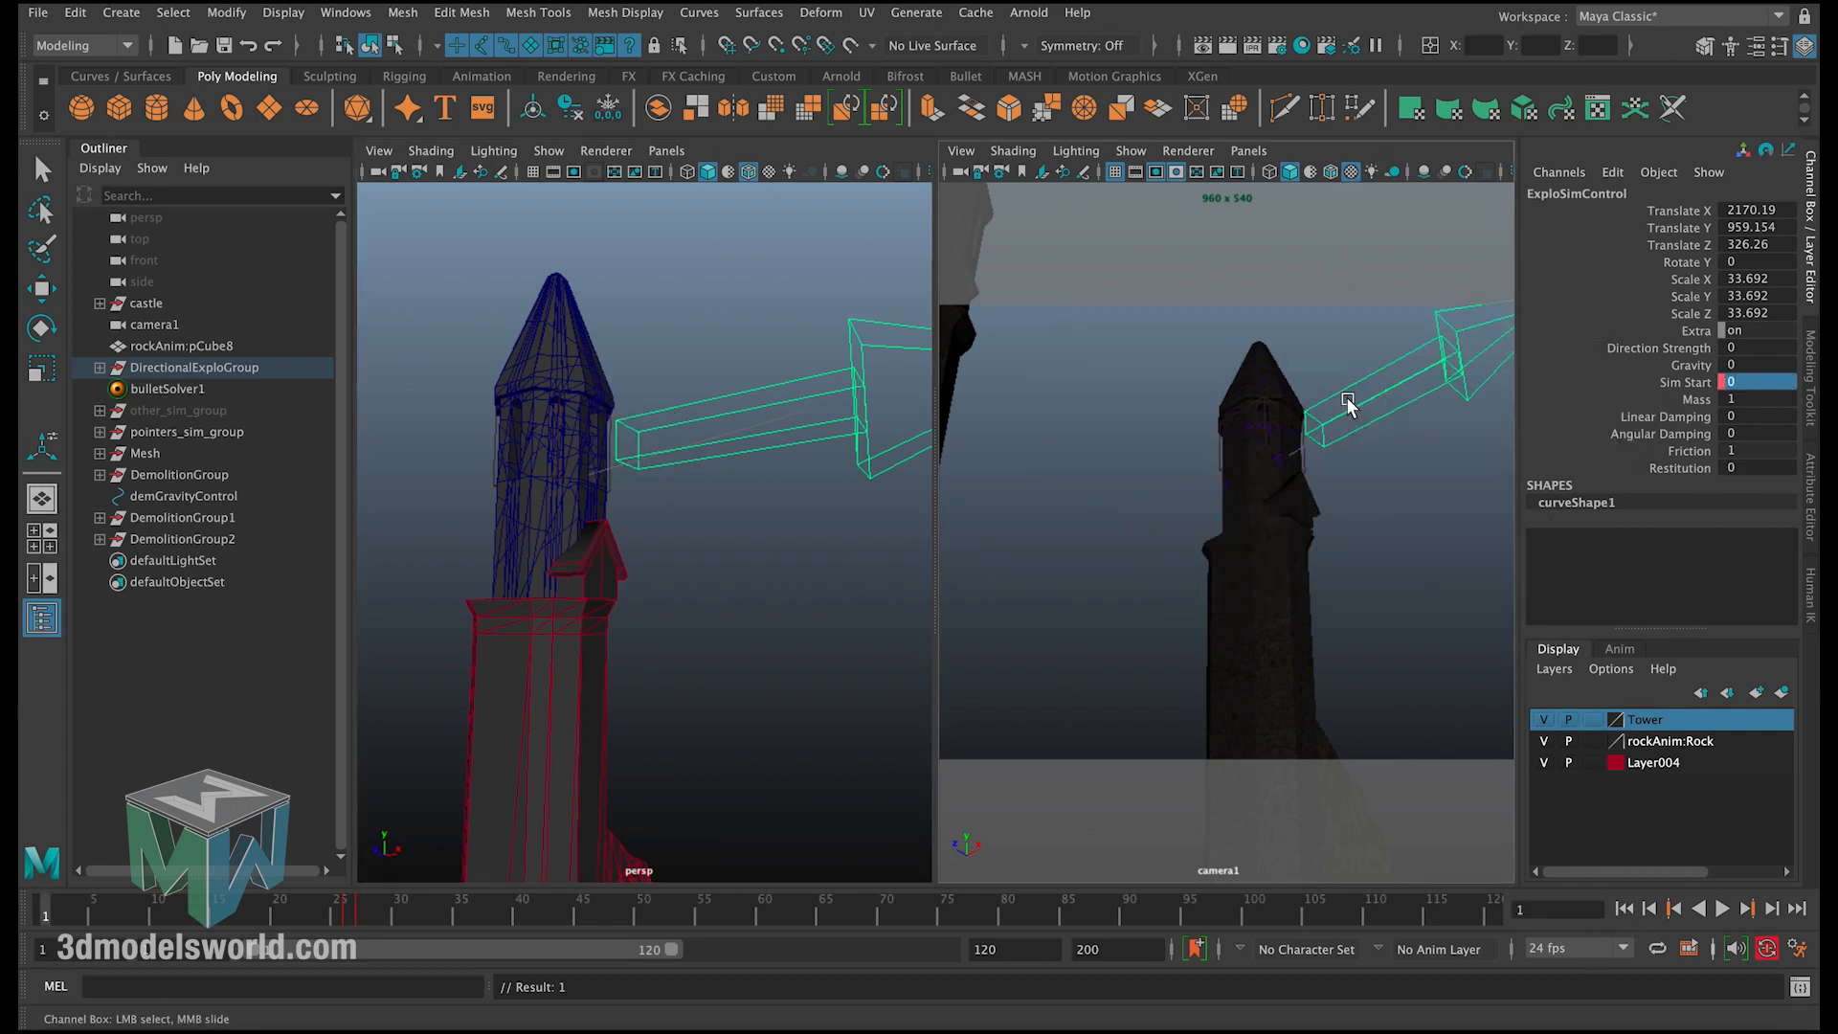
pyautogui.press('space')
pyautogui.click(1722, 908)
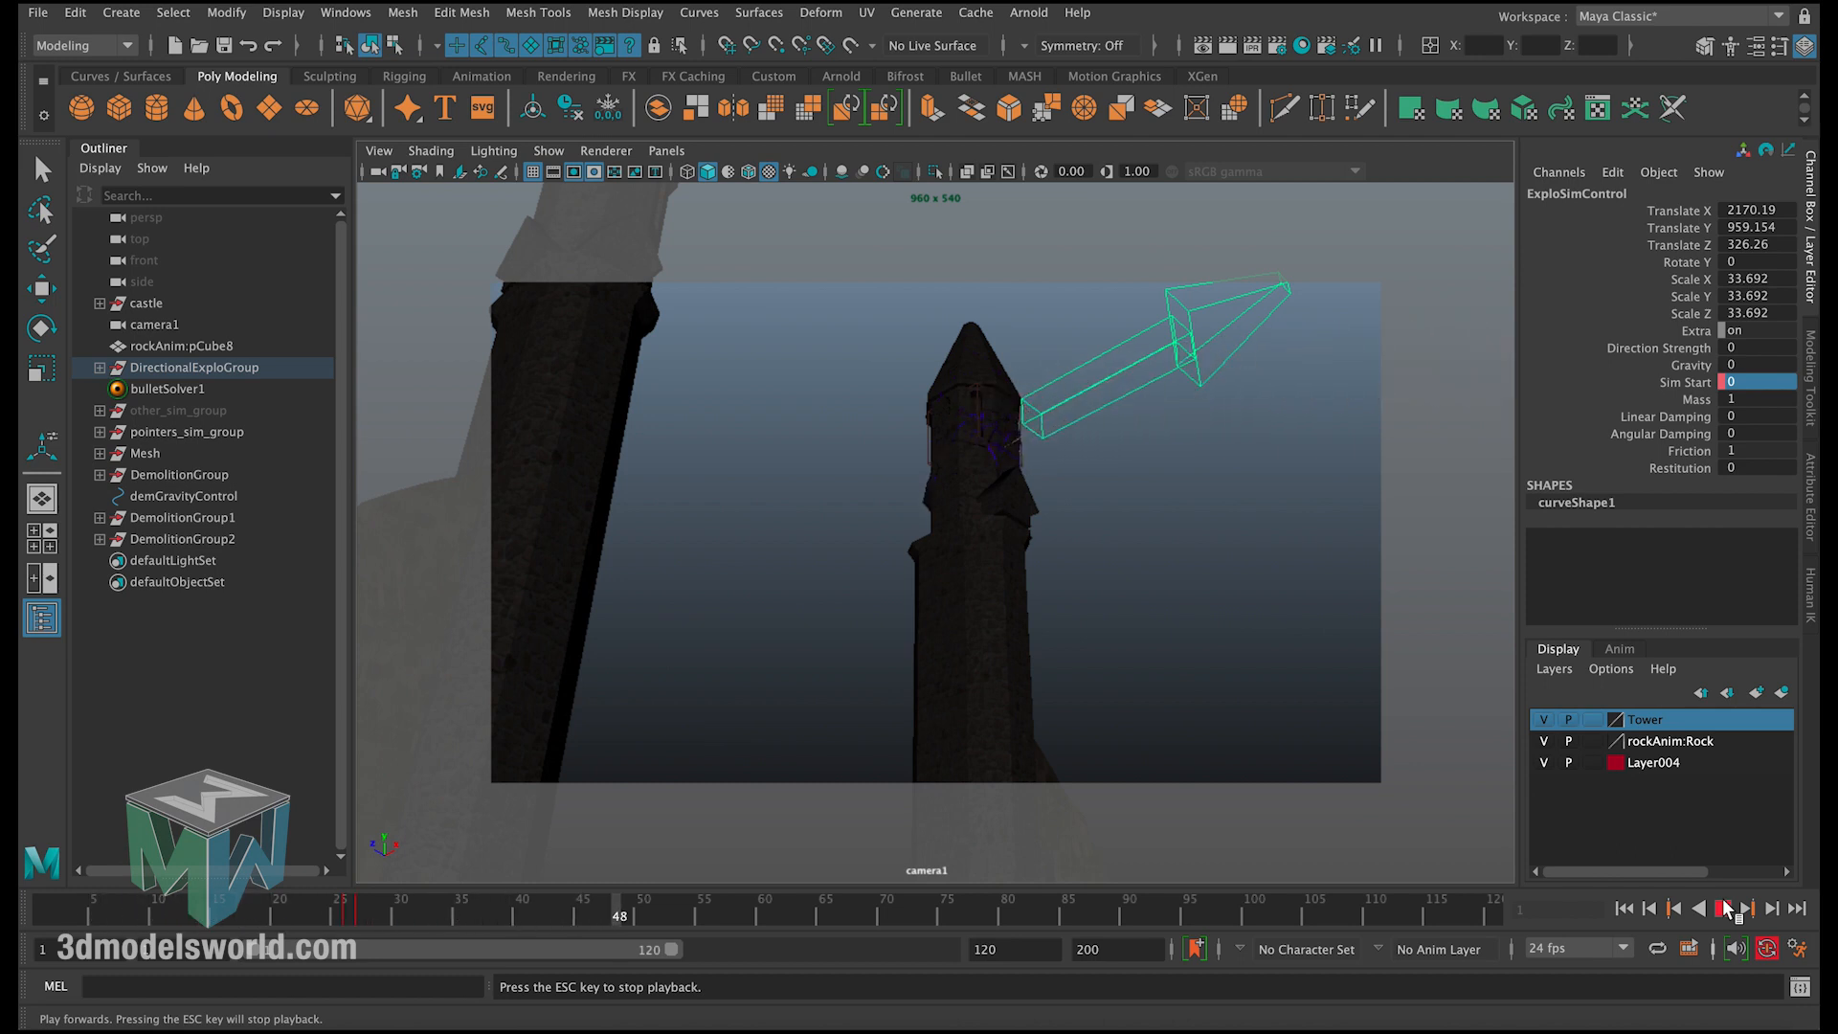
pyautogui.click(1724, 909)
pyautogui.press('space')
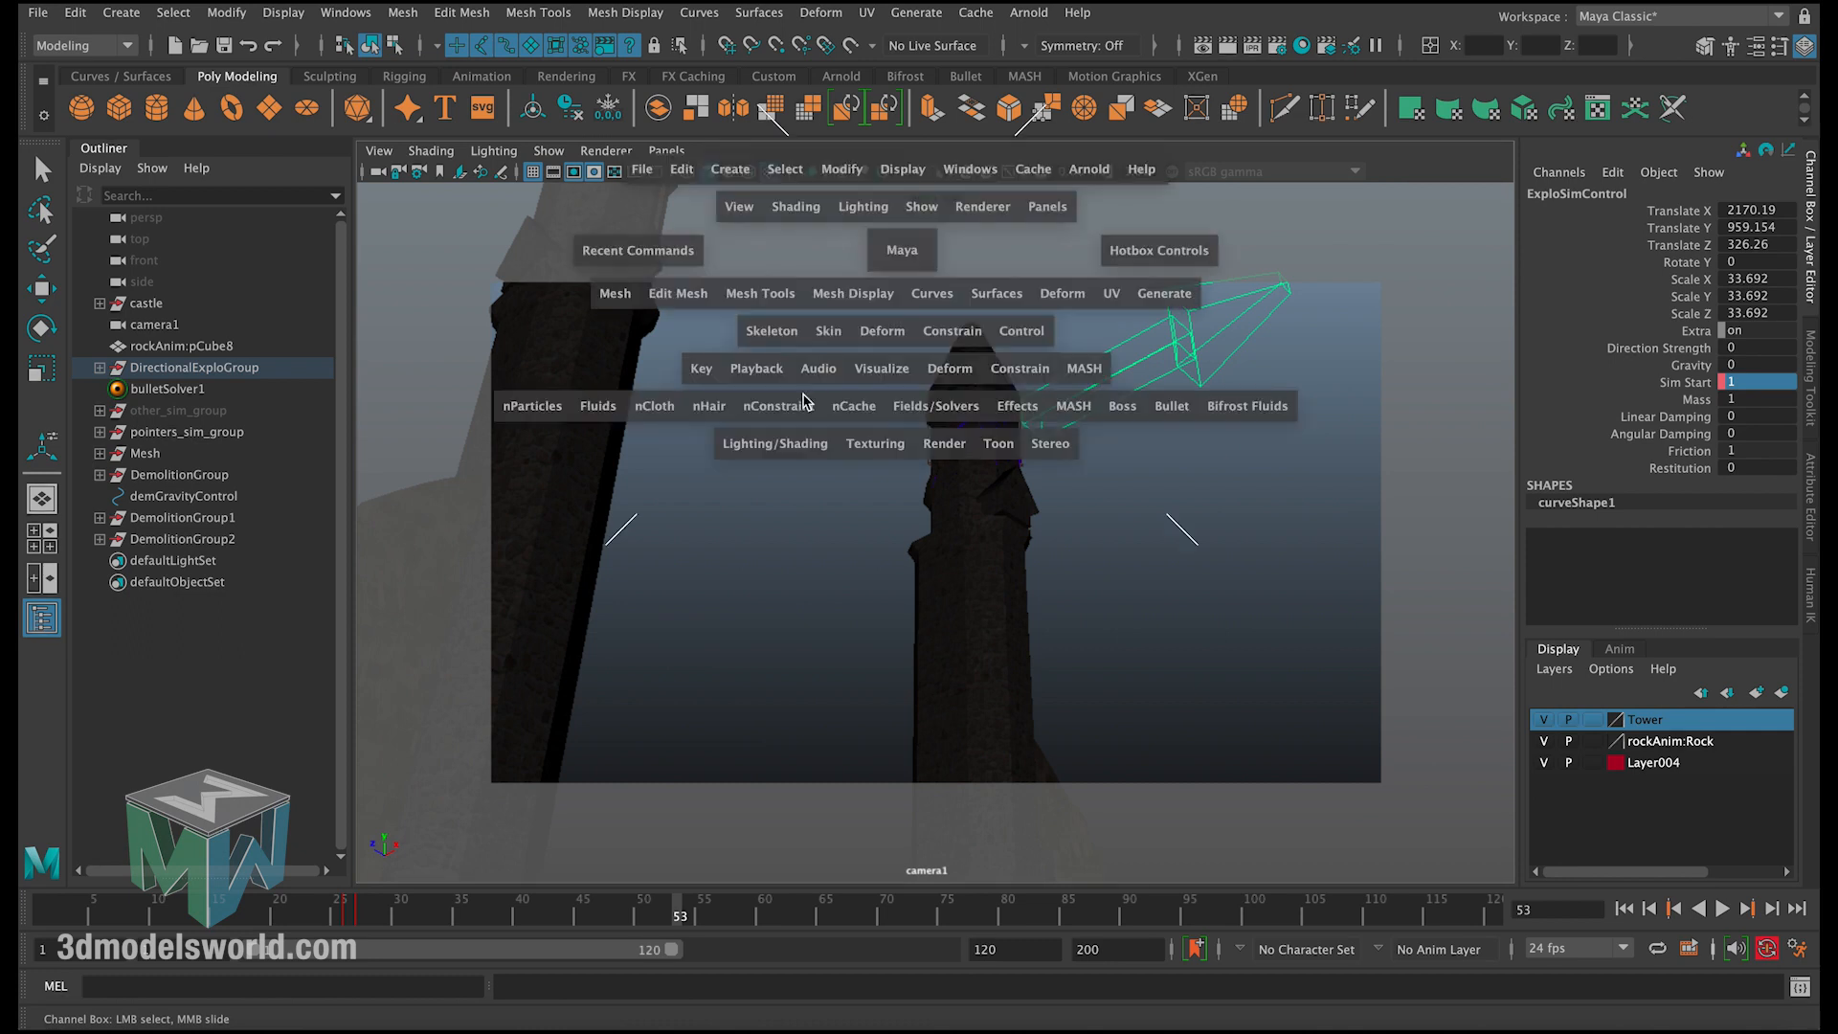
pyautogui.keyDown('alt'); pyautogui.moveTo(792, 534); pyautogui.dragTo(1254, 461); pyautogui.keyUp('alt')
pyautogui.keyDown('alt'); pyautogui.moveTo(1254, 462); pyautogui.dragTo(951, 504, button='middle'); pyautogui.keyUp('alt')
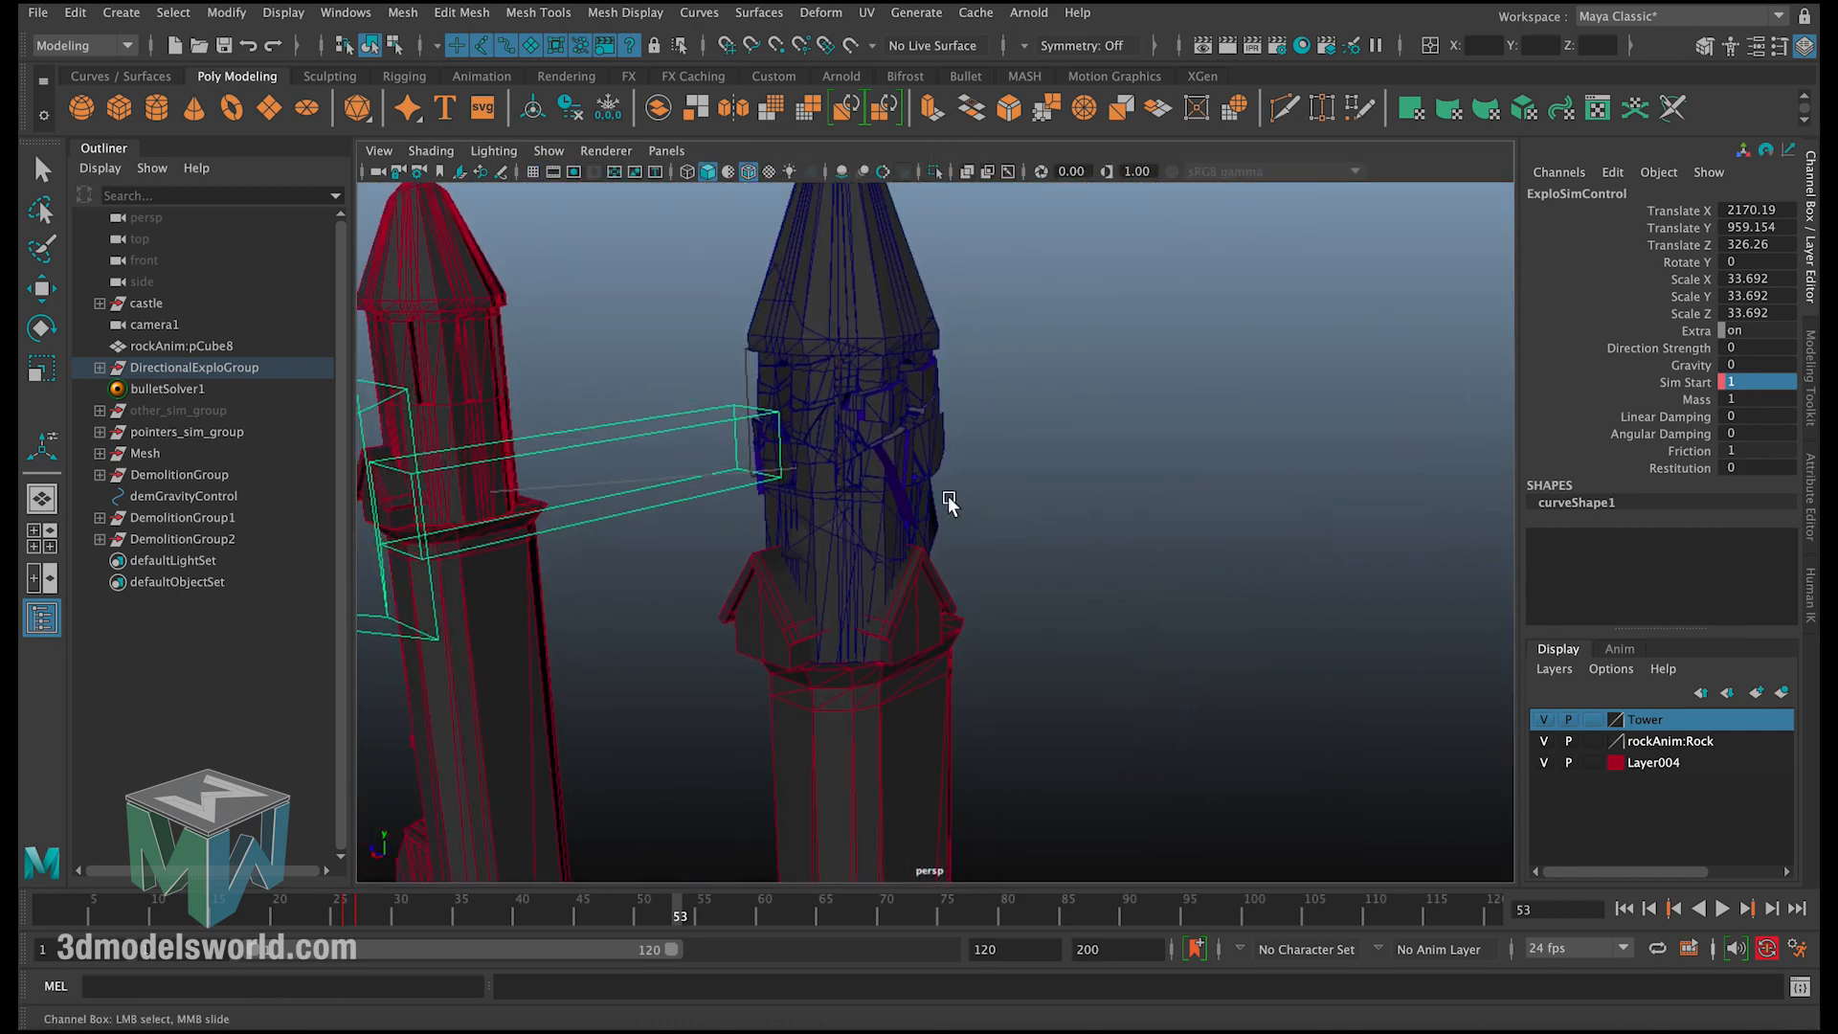
pyautogui.keyDown('alt'); pyautogui.moveTo(951, 505); pyautogui.dragTo(971, 432); pyautogui.keyUp('alt')
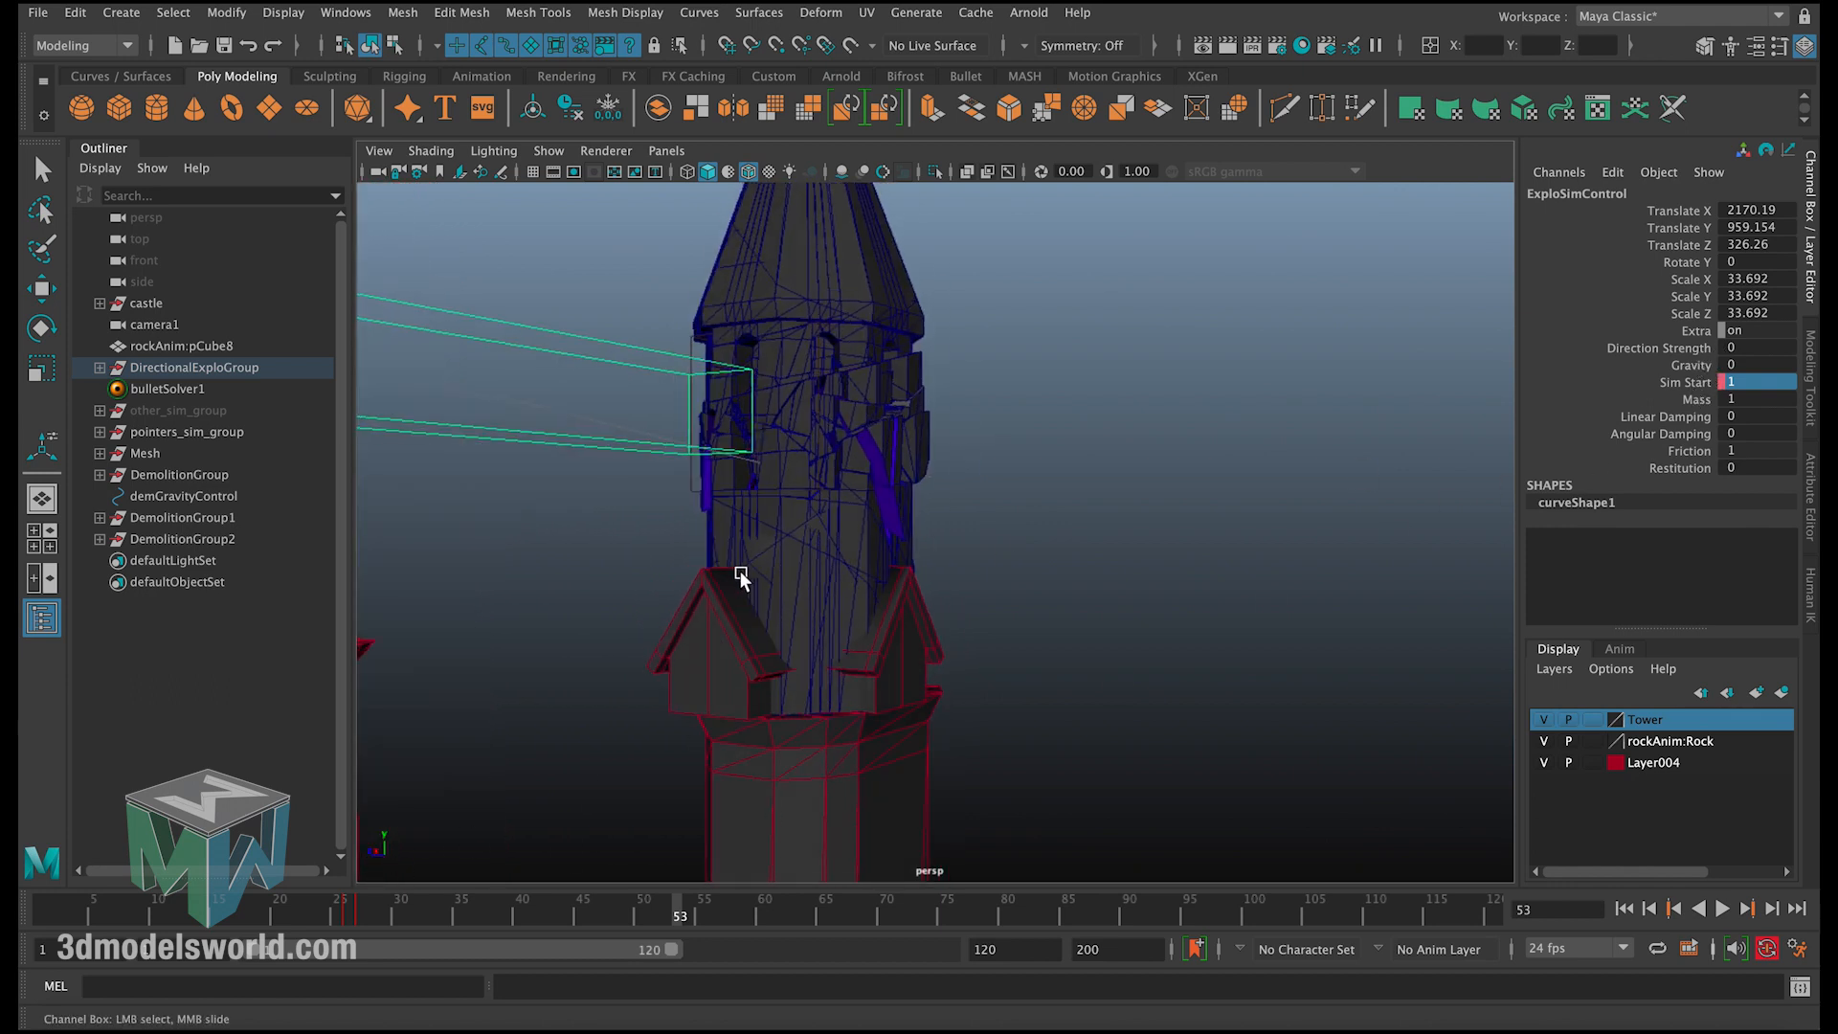
# Step: Go to frame 27, where the rock hits the tower, and set the explosion control's Gravity to 60
pyautogui.click(350, 917)
pyautogui.moveTo(352, 919); pyautogui.dragTo(363, 919)
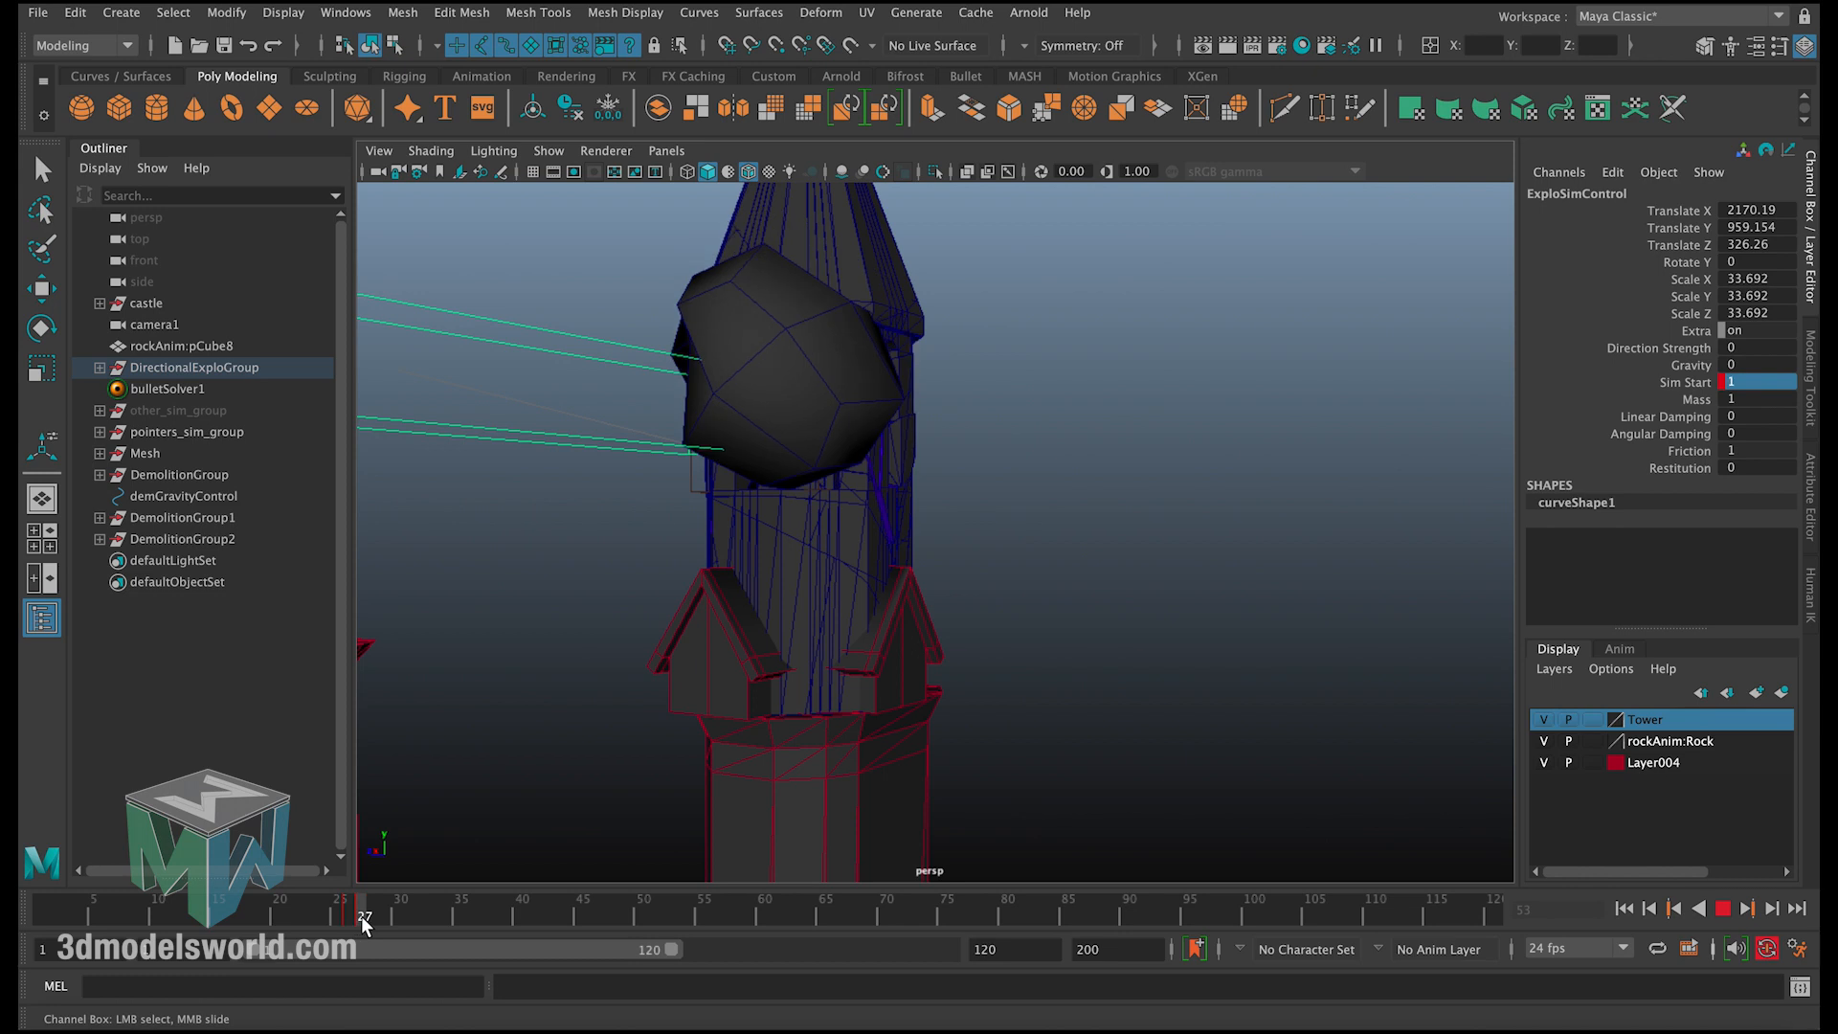
pyautogui.keyDown('alt'); pyautogui.moveTo(883, 592); pyautogui.dragTo(741, 564); pyautogui.keyUp('alt')
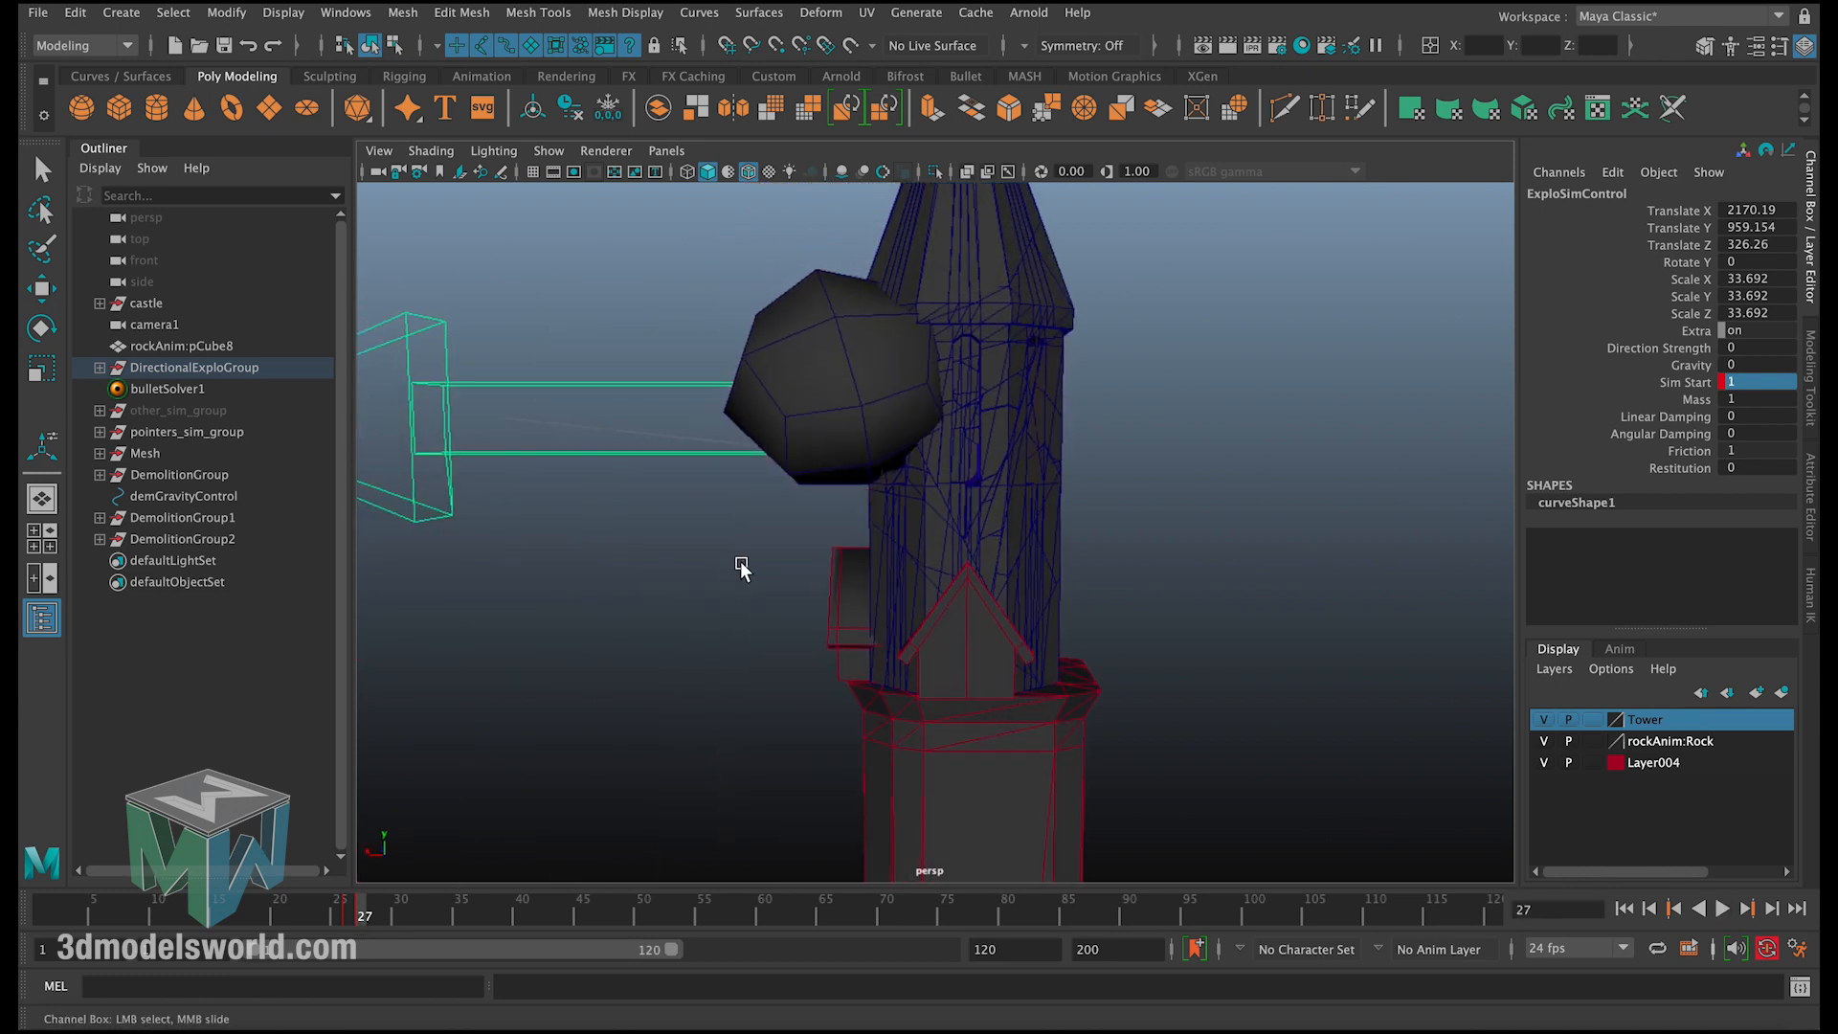
pyautogui.keyDown('alt'); pyautogui.moveTo(852, 463); pyautogui.dragTo(828, 517, button='middle'); pyautogui.keyUp('alt')
pyautogui.doubleClick(1735, 365)
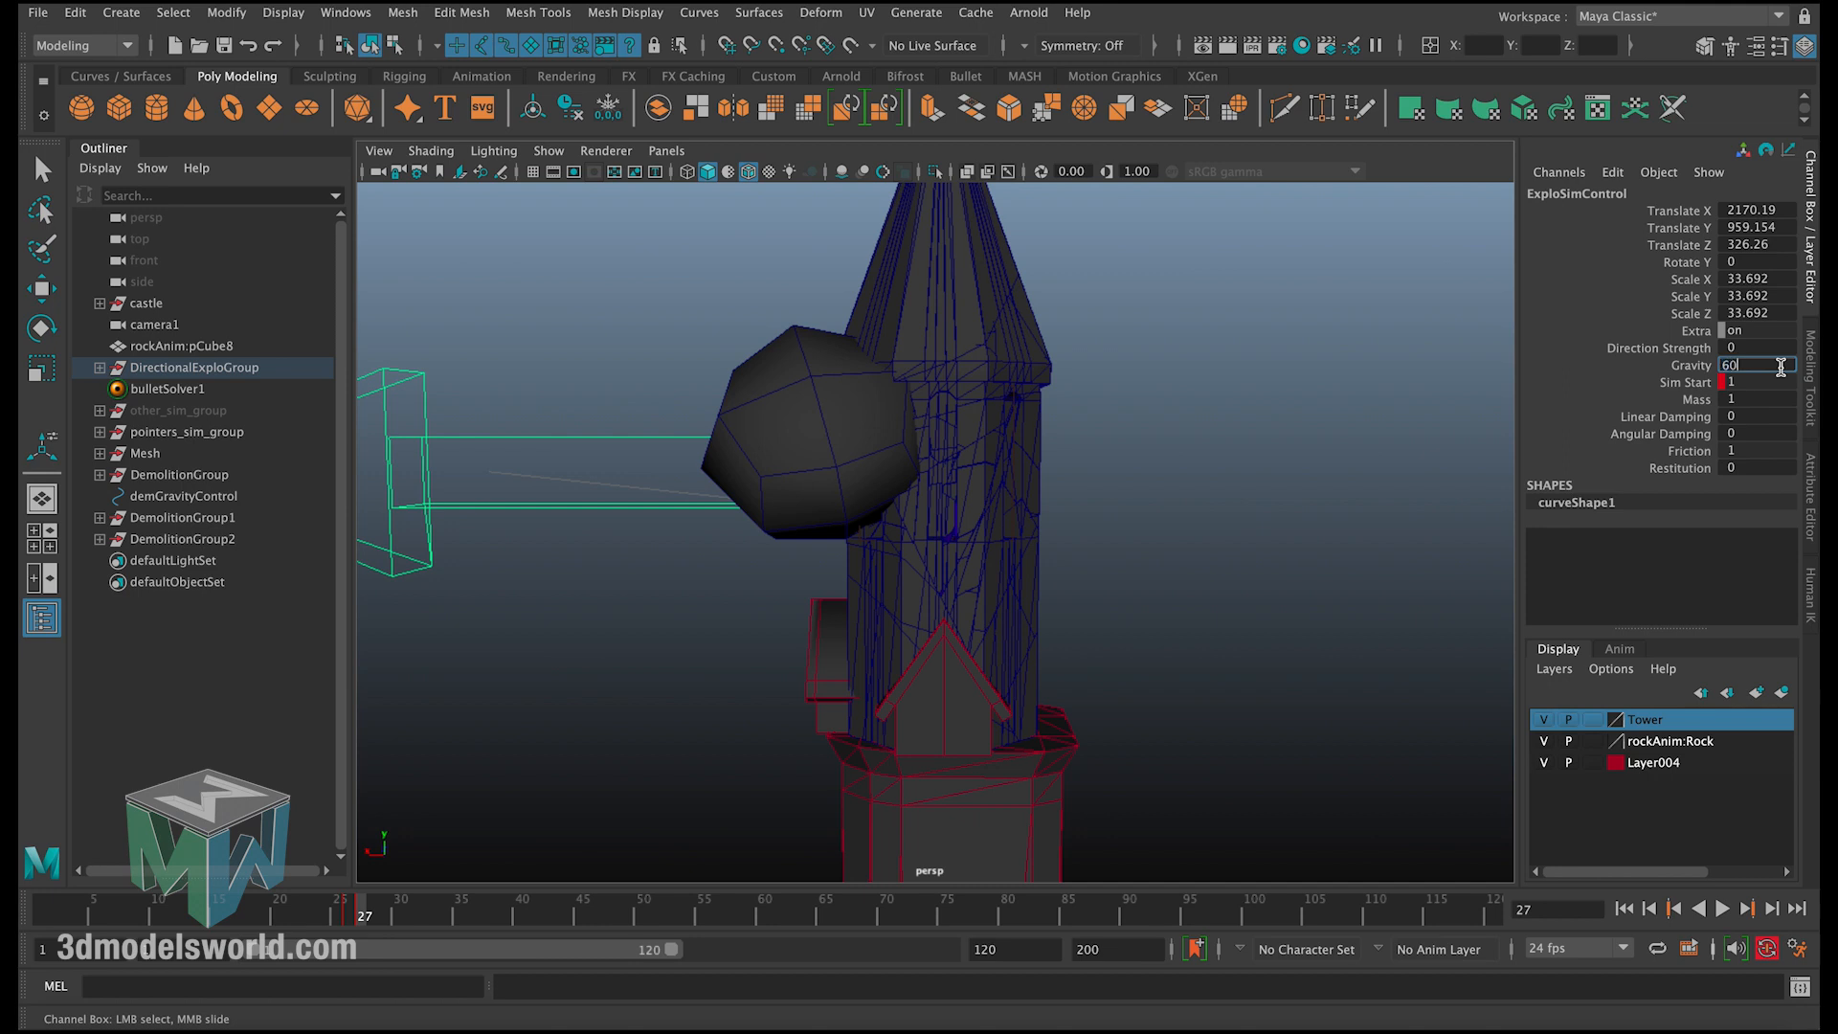
pyautogui.press('Return')
# Step: Set the directional explosion control's Direction Strength to 10
pyautogui.click(1647, 352)
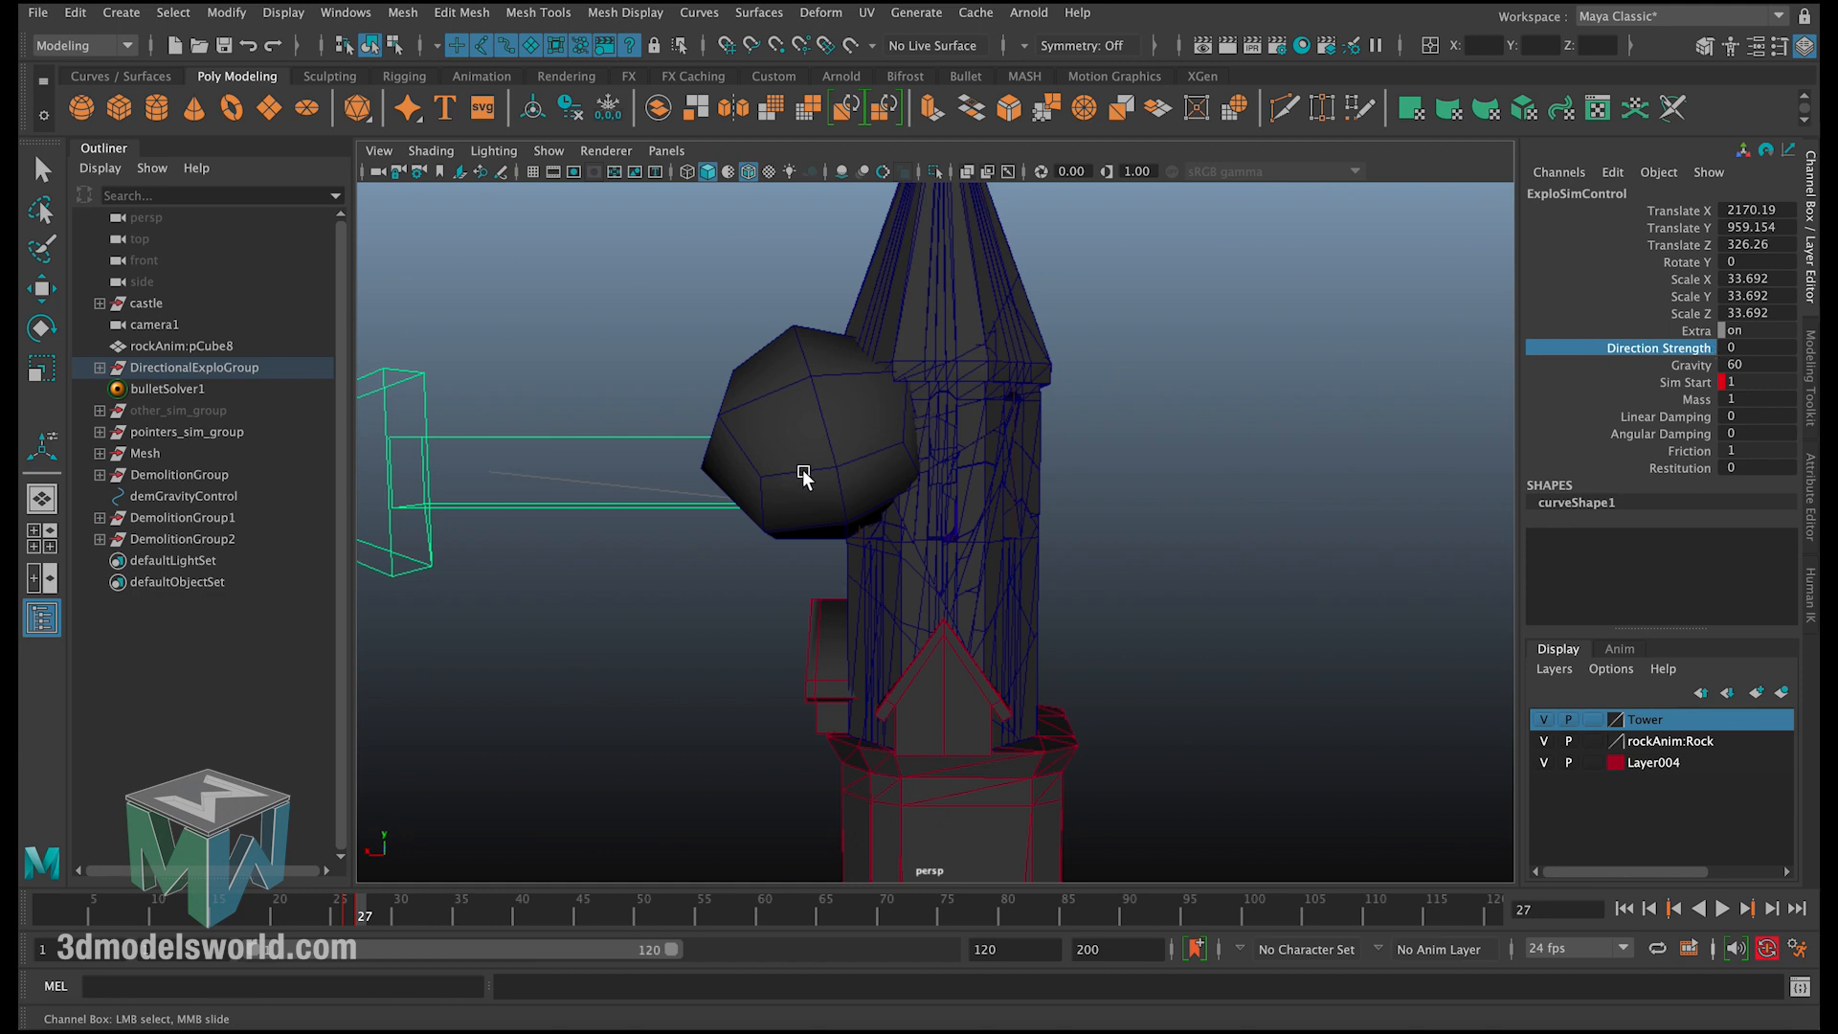
pyautogui.keyDown('alt'); pyautogui.moveTo(804, 475); pyautogui.dragTo(542, 434, button='right'); pyautogui.keyUp('alt')
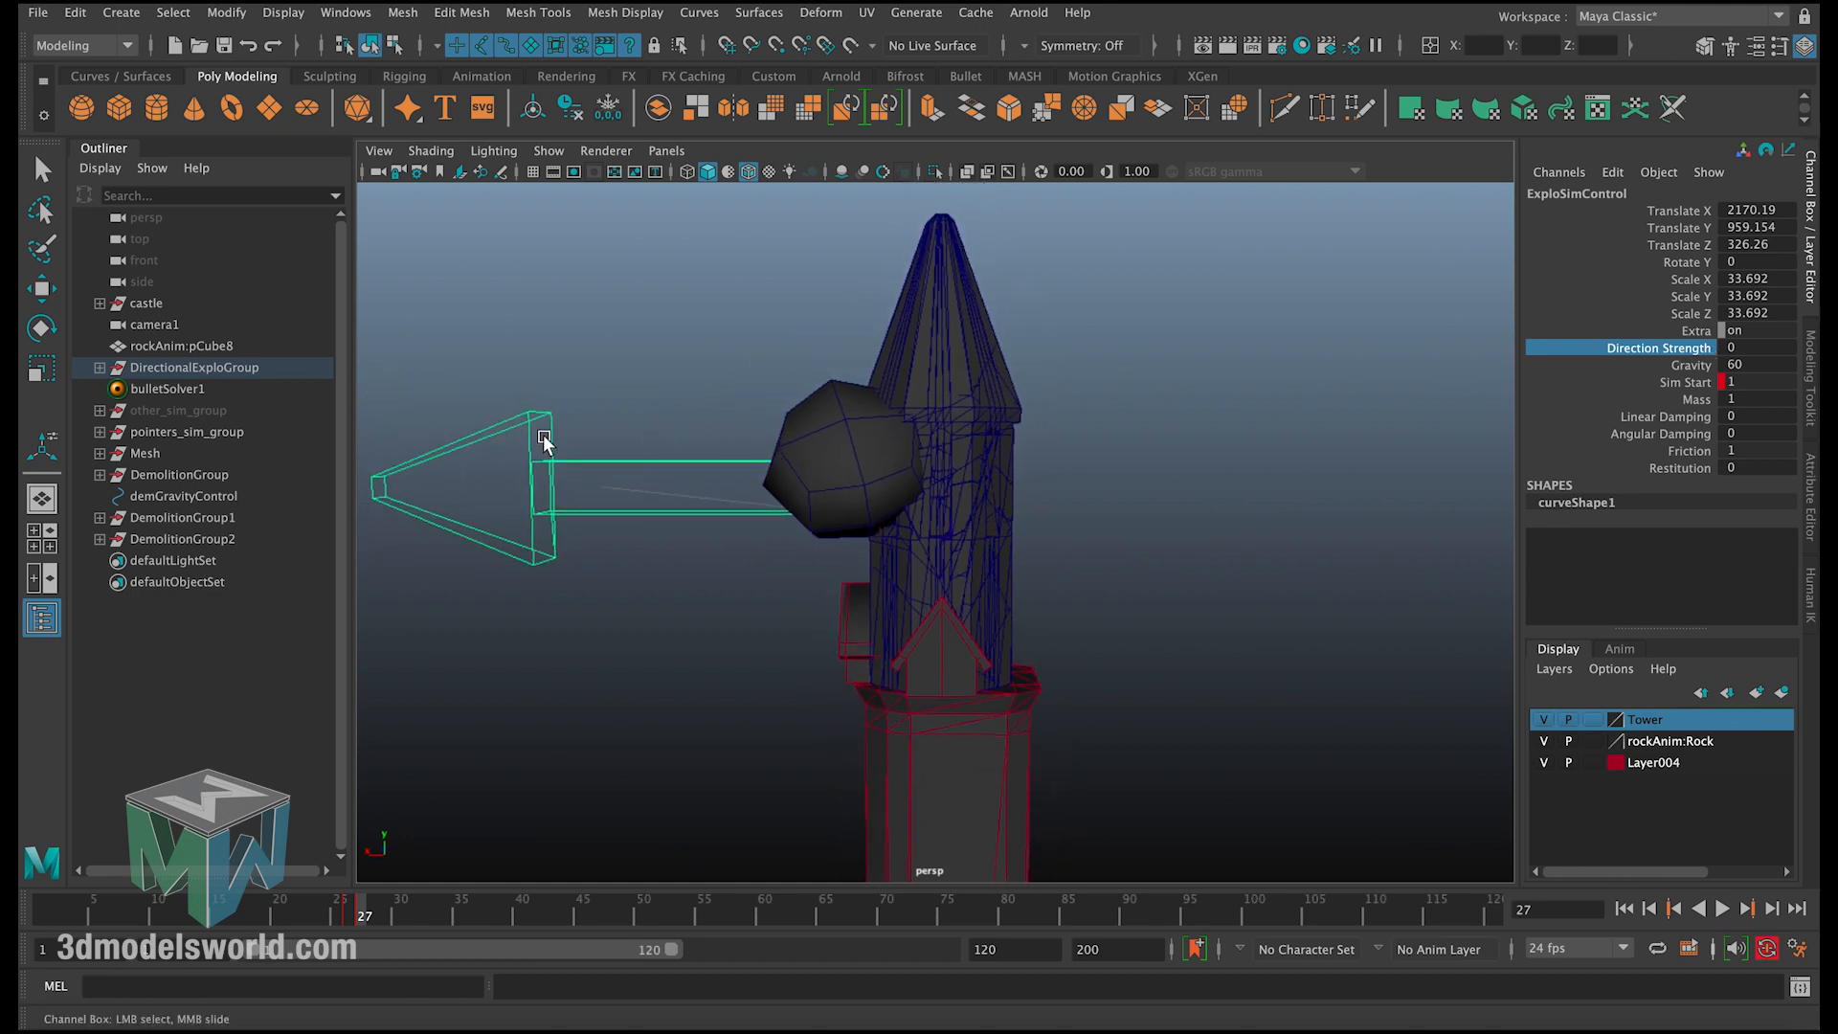
pyautogui.click(1736, 349)
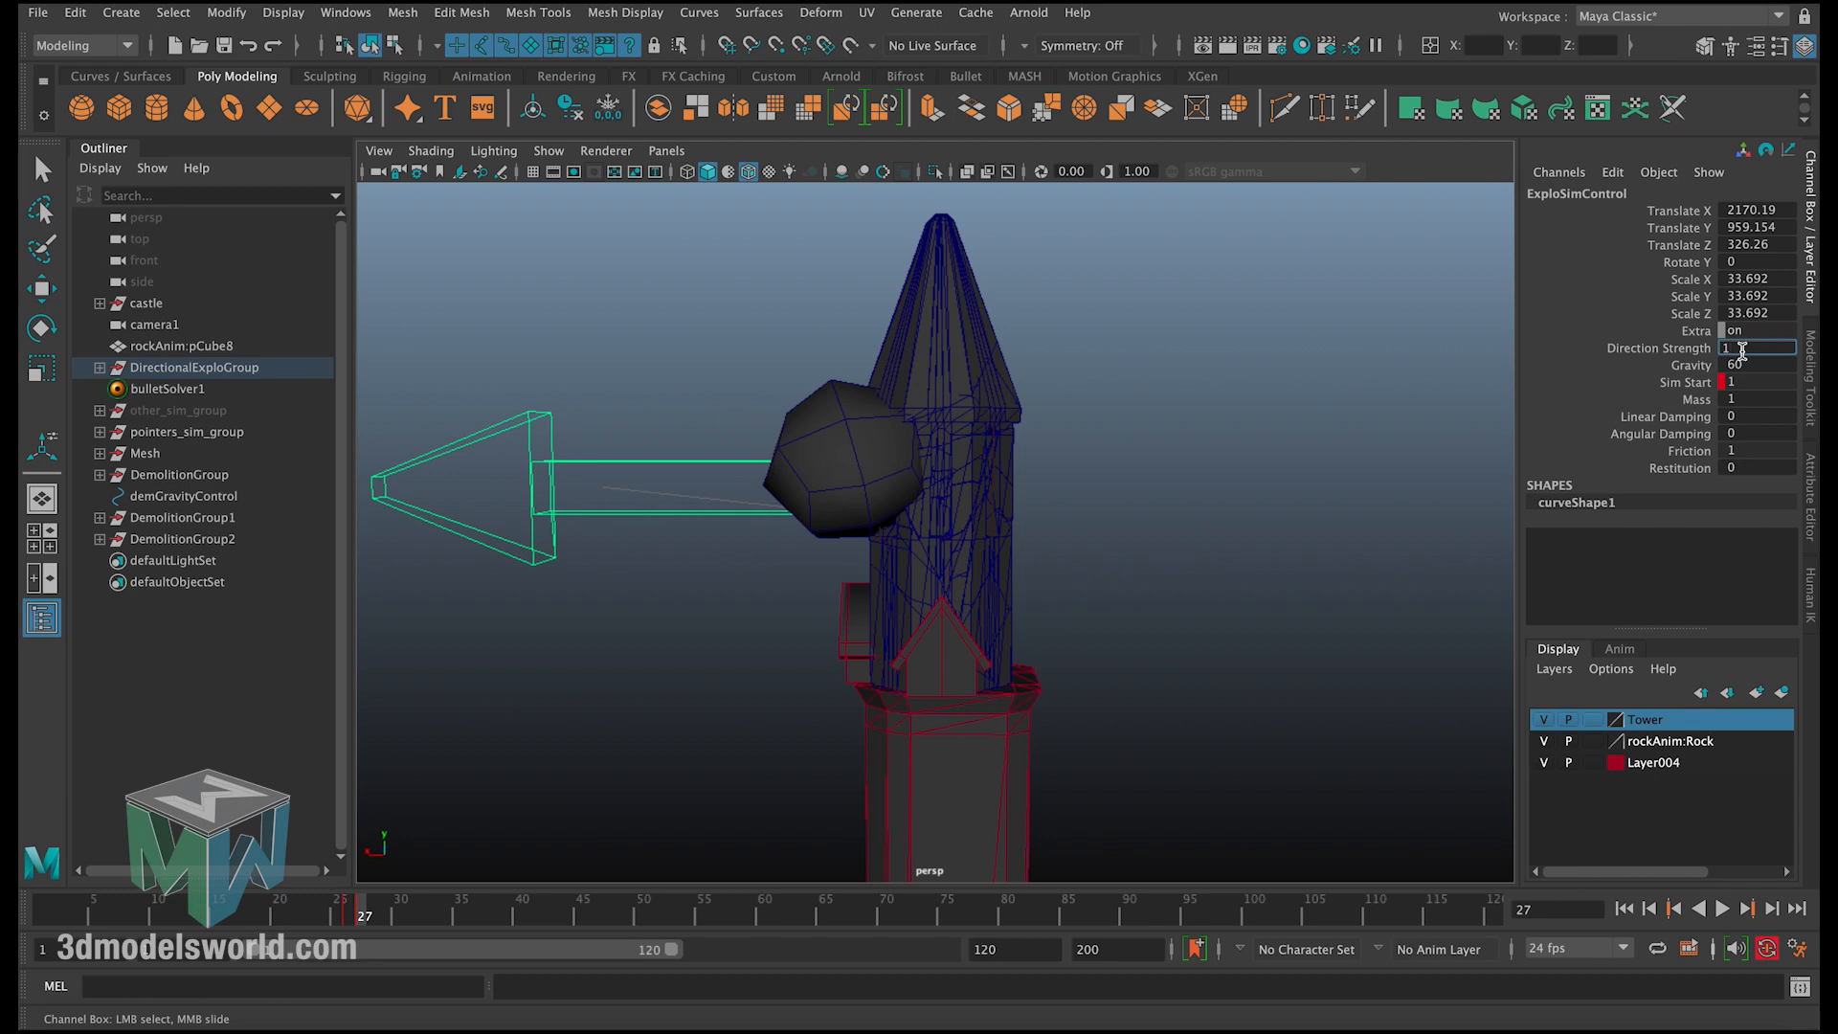
pyautogui.write('10')
pyautogui.press('Return')
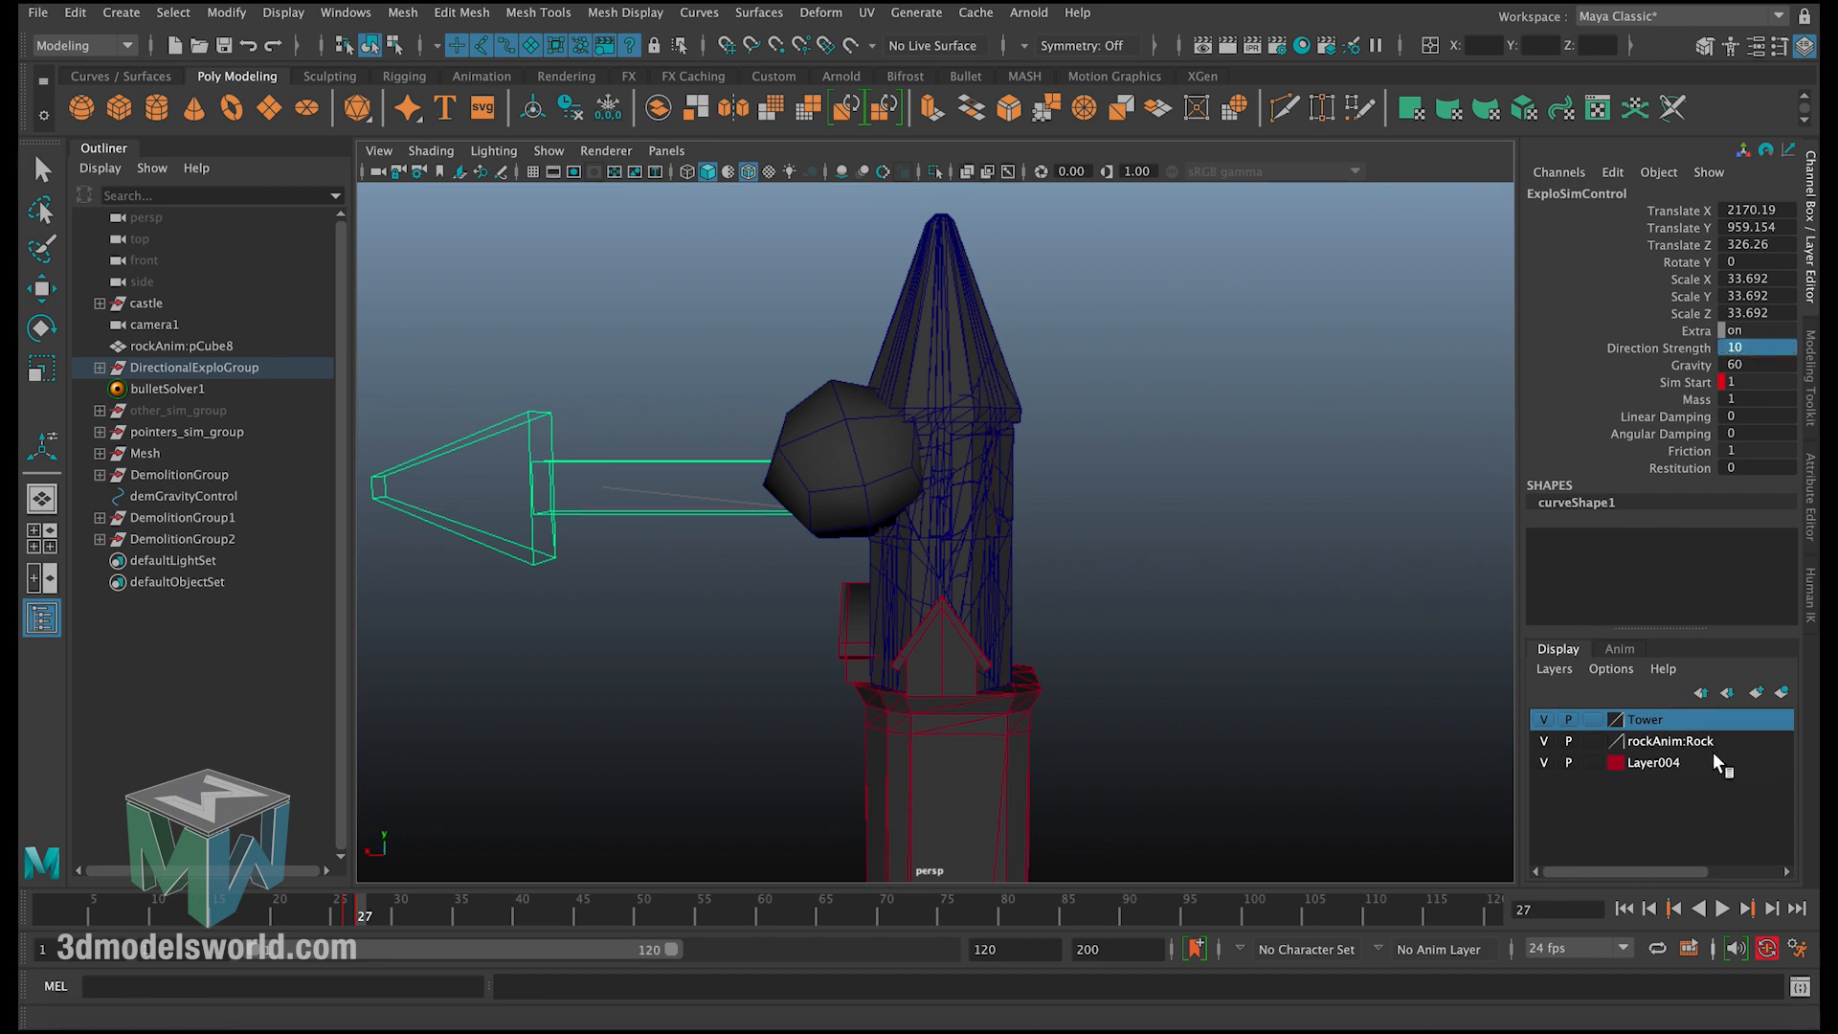
# Step: Return to frame 1, select the ExploField inside the tower and change its Volume Shape to Sphere
pyautogui.click(1624, 909)
pyautogui.keyDown('alt'); pyautogui.moveTo(965, 471); pyautogui.dragTo(1075, 450); pyautogui.keyUp('alt')
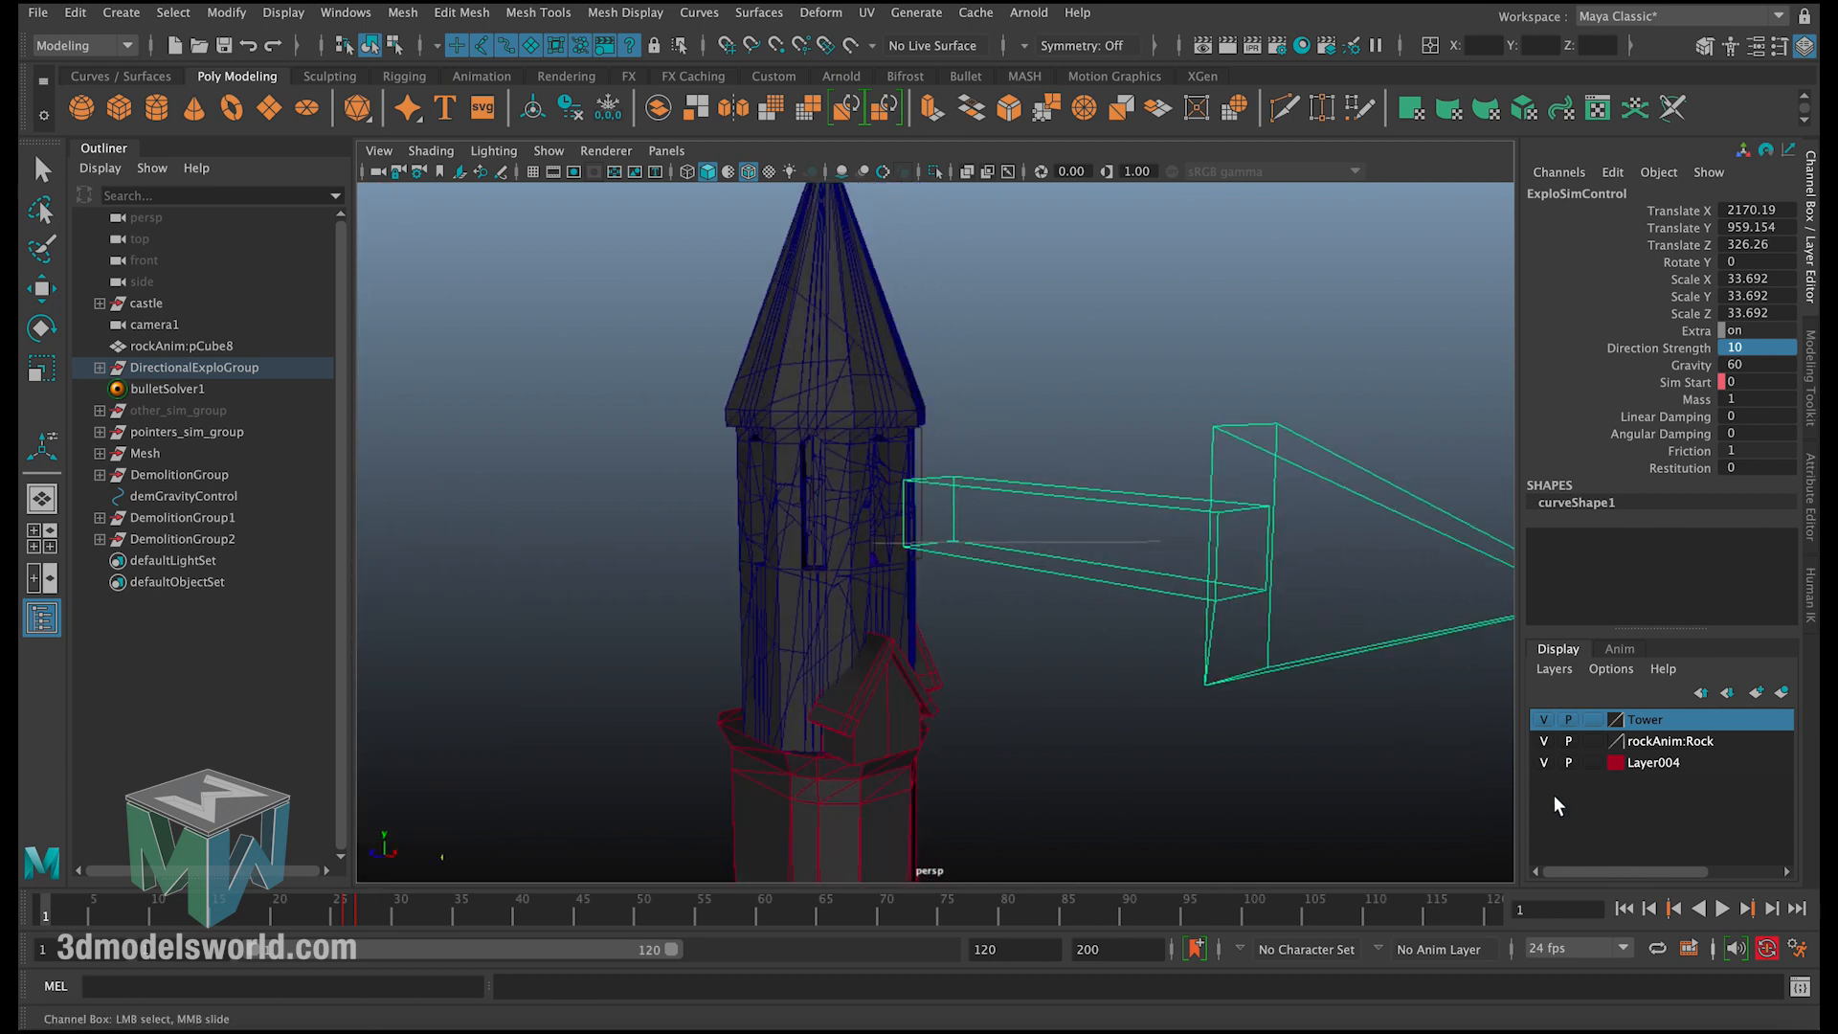
pyautogui.press('q')
pyautogui.click(921, 457)
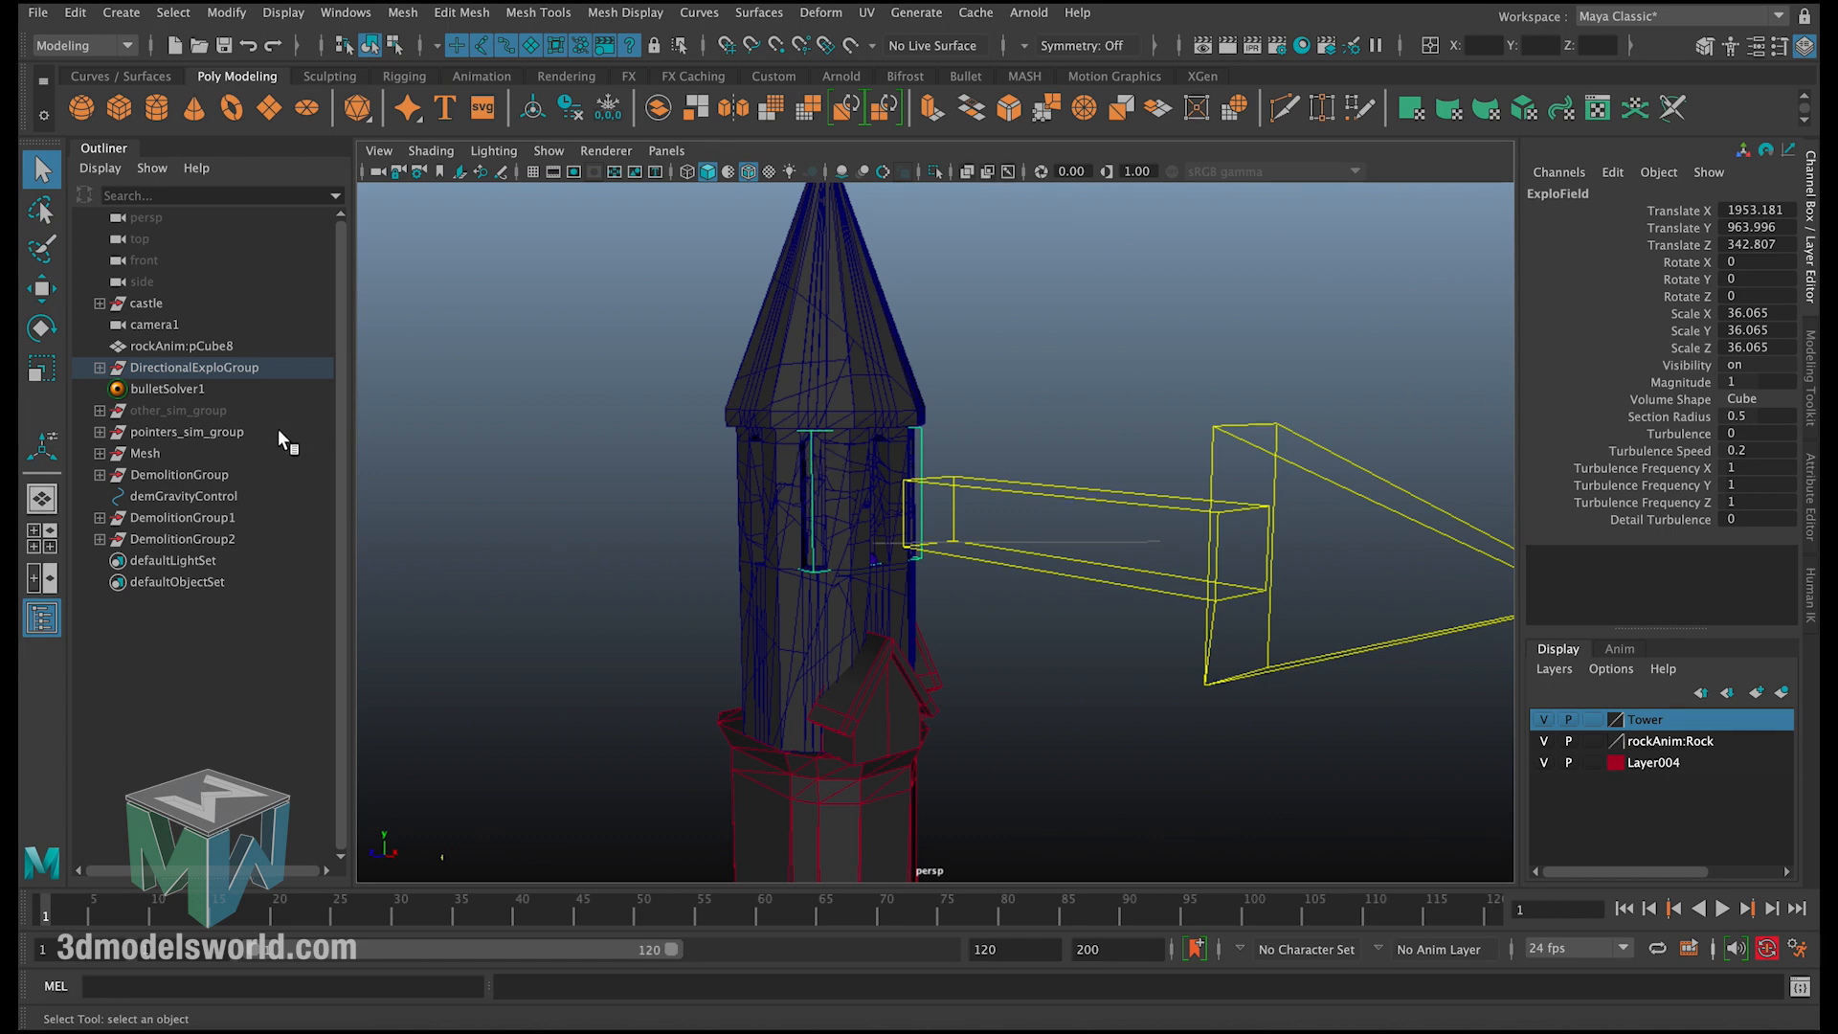
pyautogui.click(100, 368)
pyautogui.scroll(-15, 210, 647)
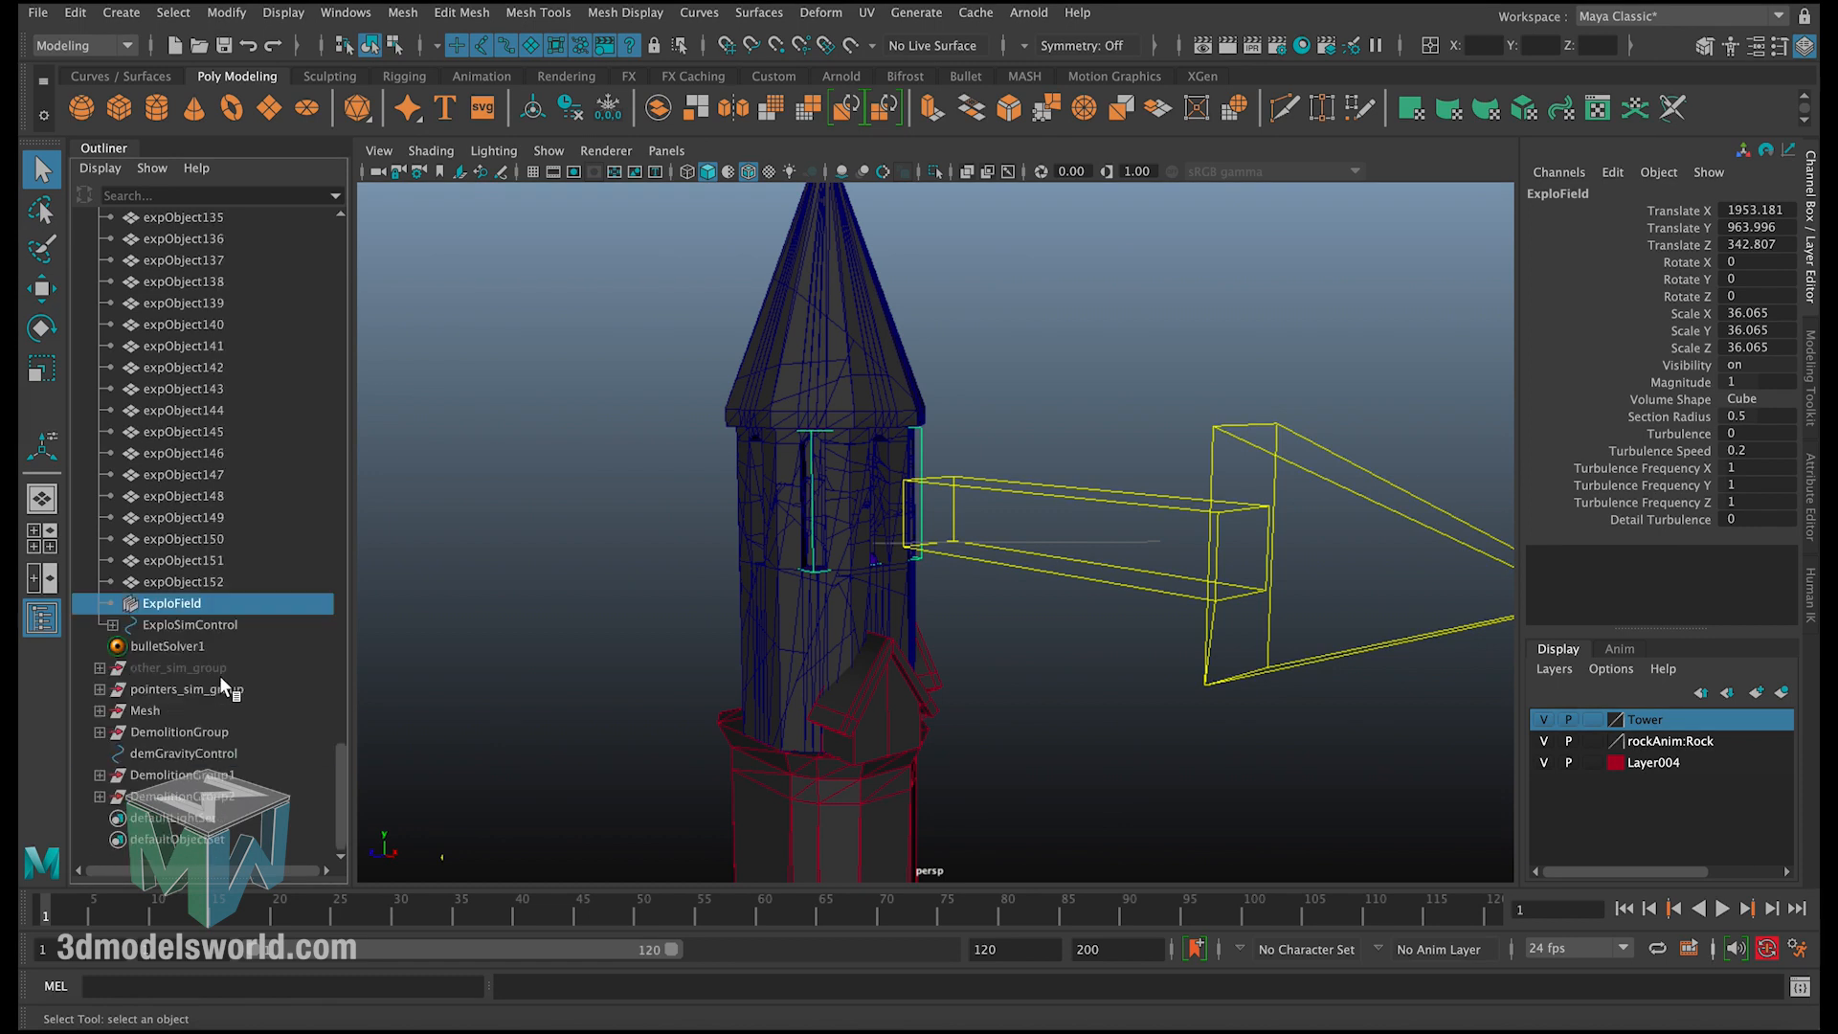
pyautogui.press('f')
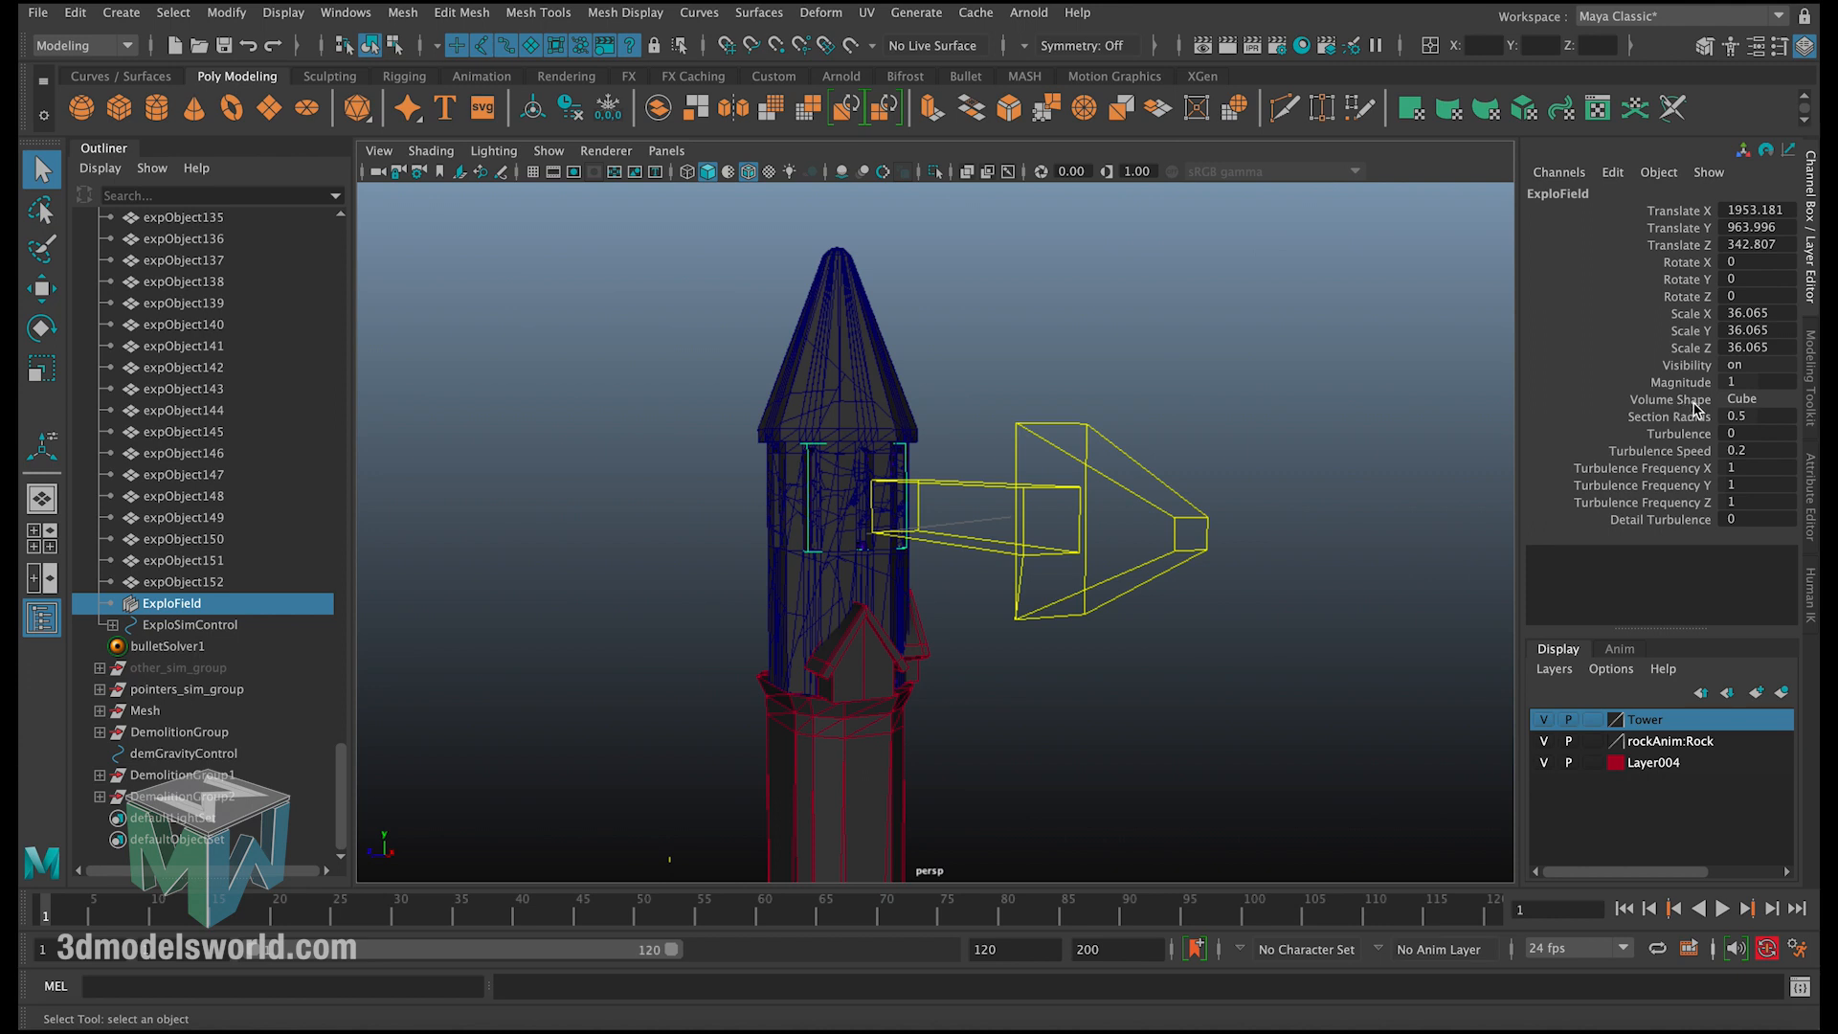
pyautogui.click(1742, 400)
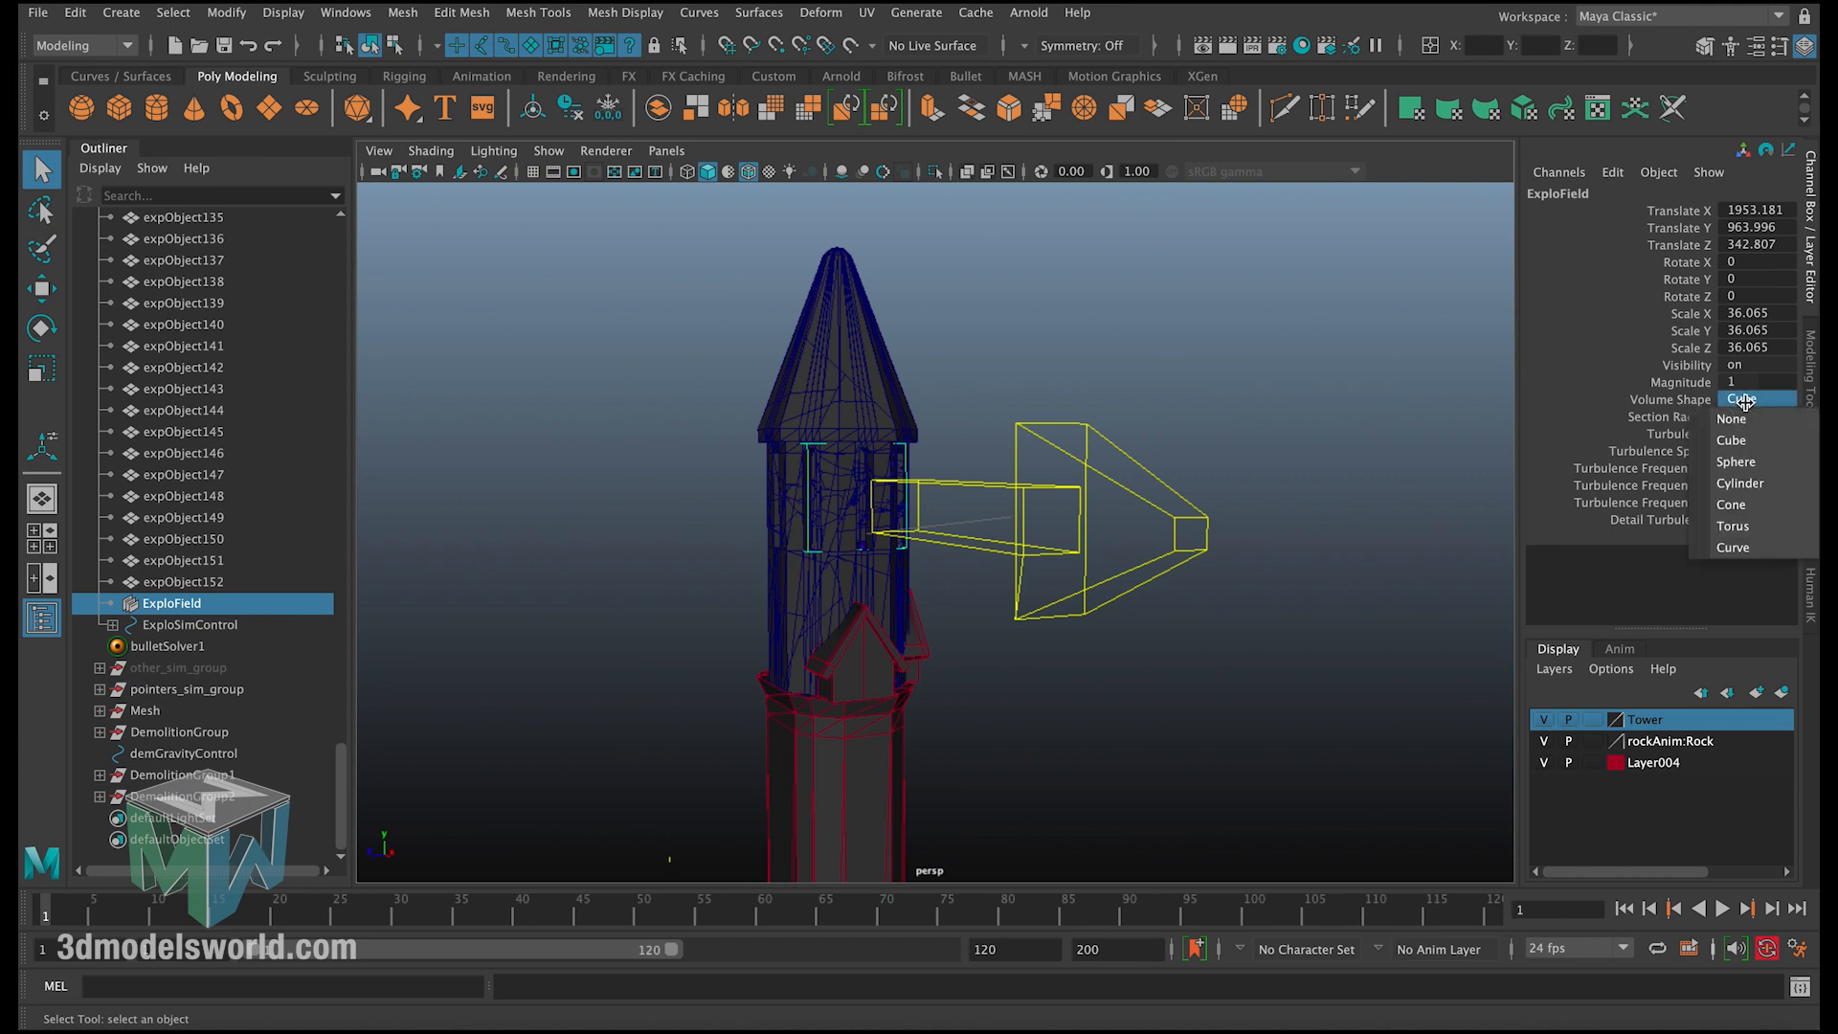
pyautogui.click(1738, 461)
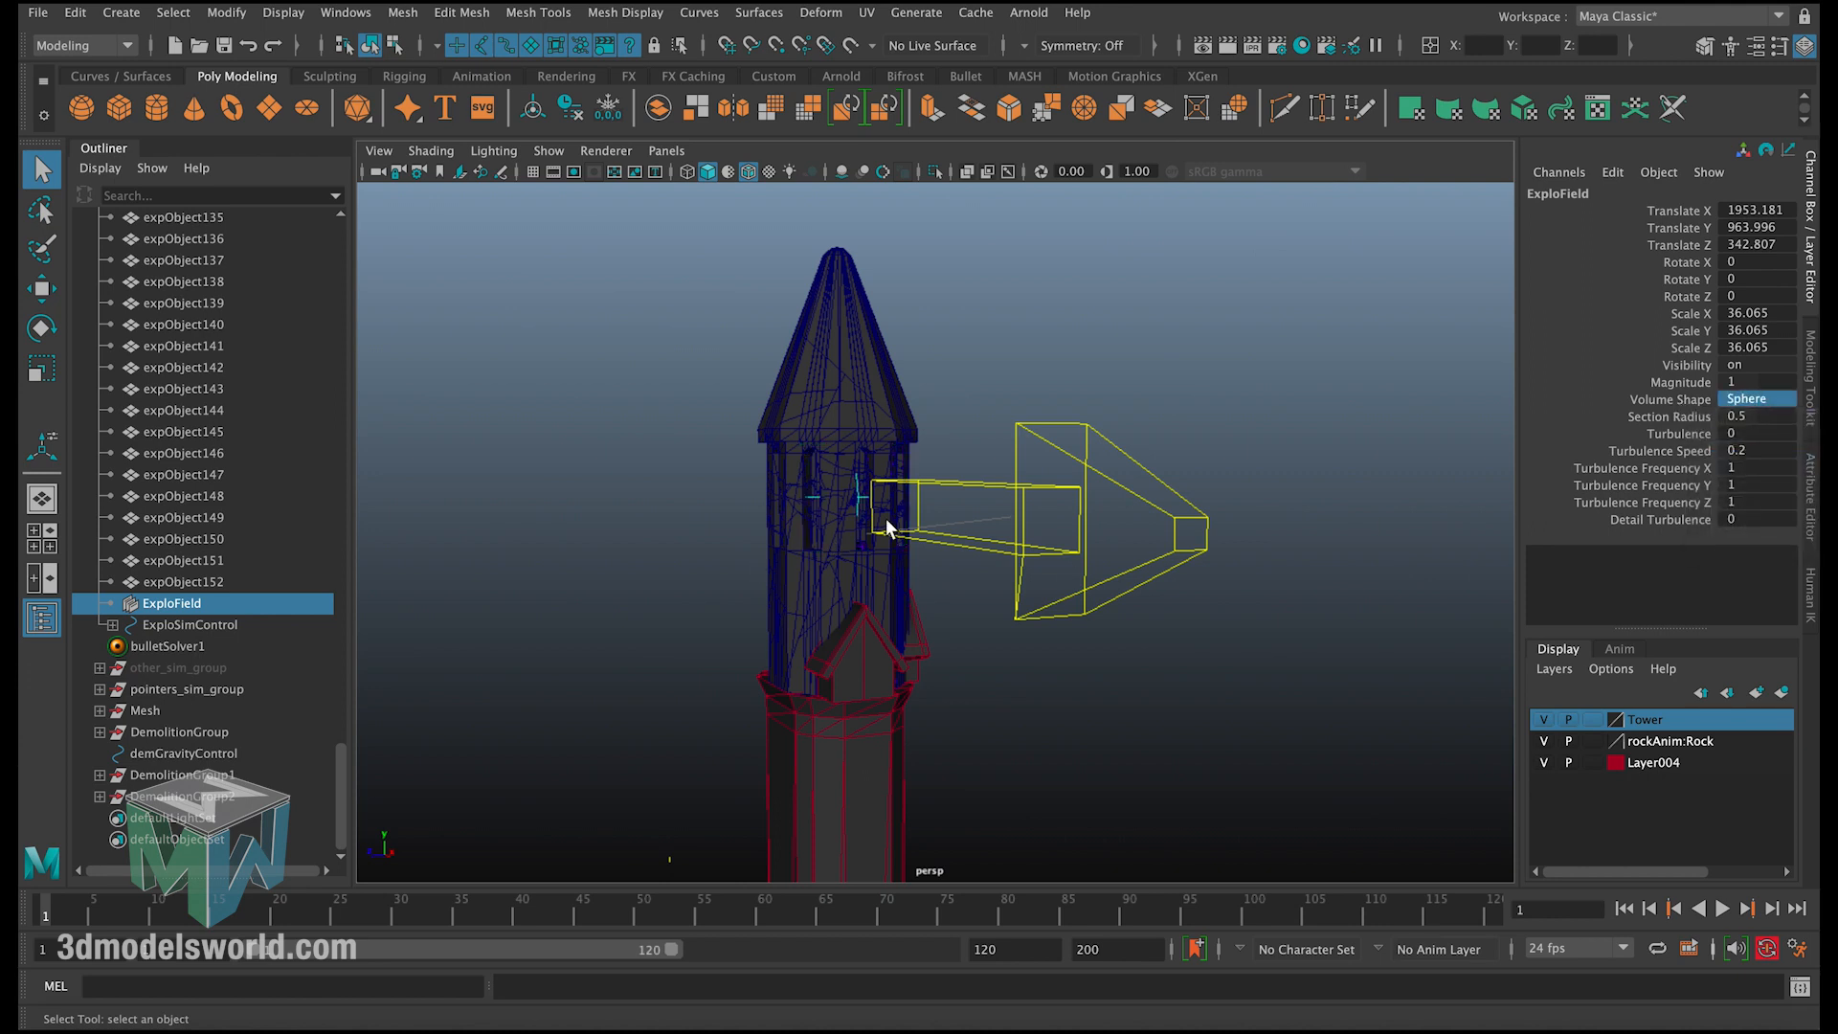
# Step: Scale the spherical ExploField up uniformly to about 64 so it spans the tower's width
pyautogui.press('r')
pyautogui.moveTo(838, 498); pyautogui.dragTo(1485, 451)
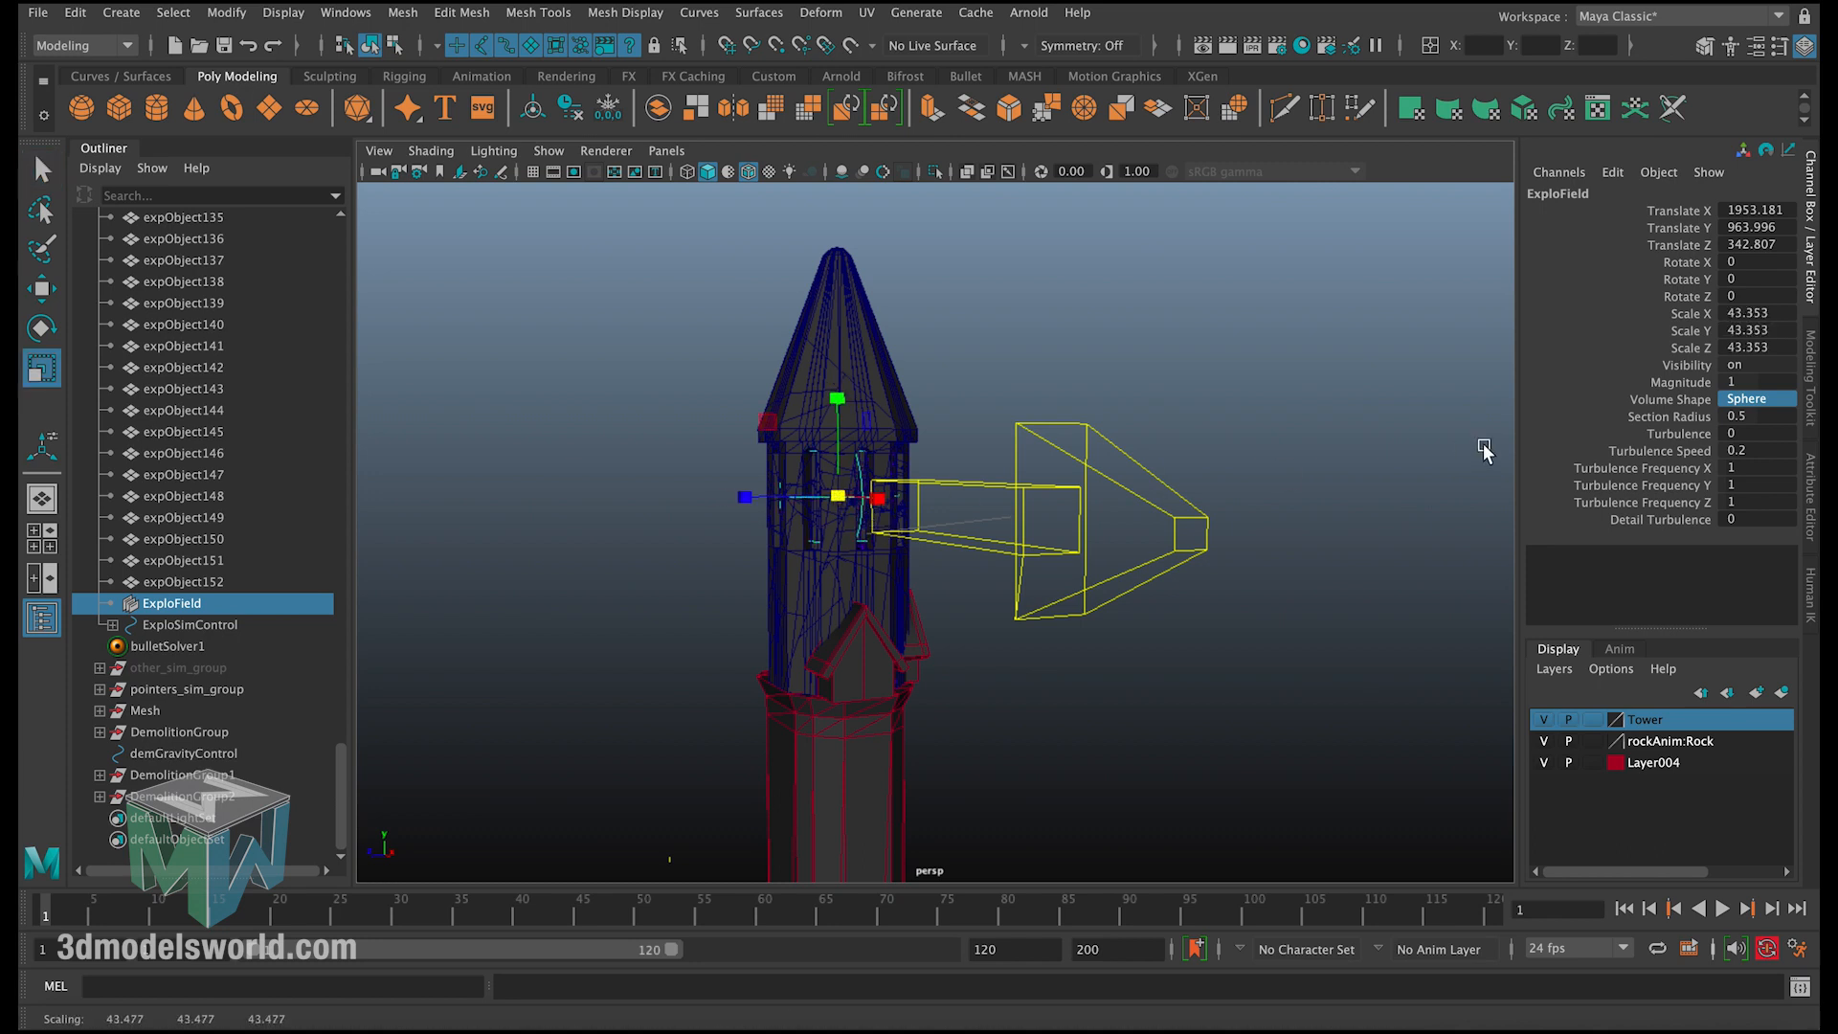
pyautogui.moveTo(835, 498); pyautogui.dragTo(1075, 460)
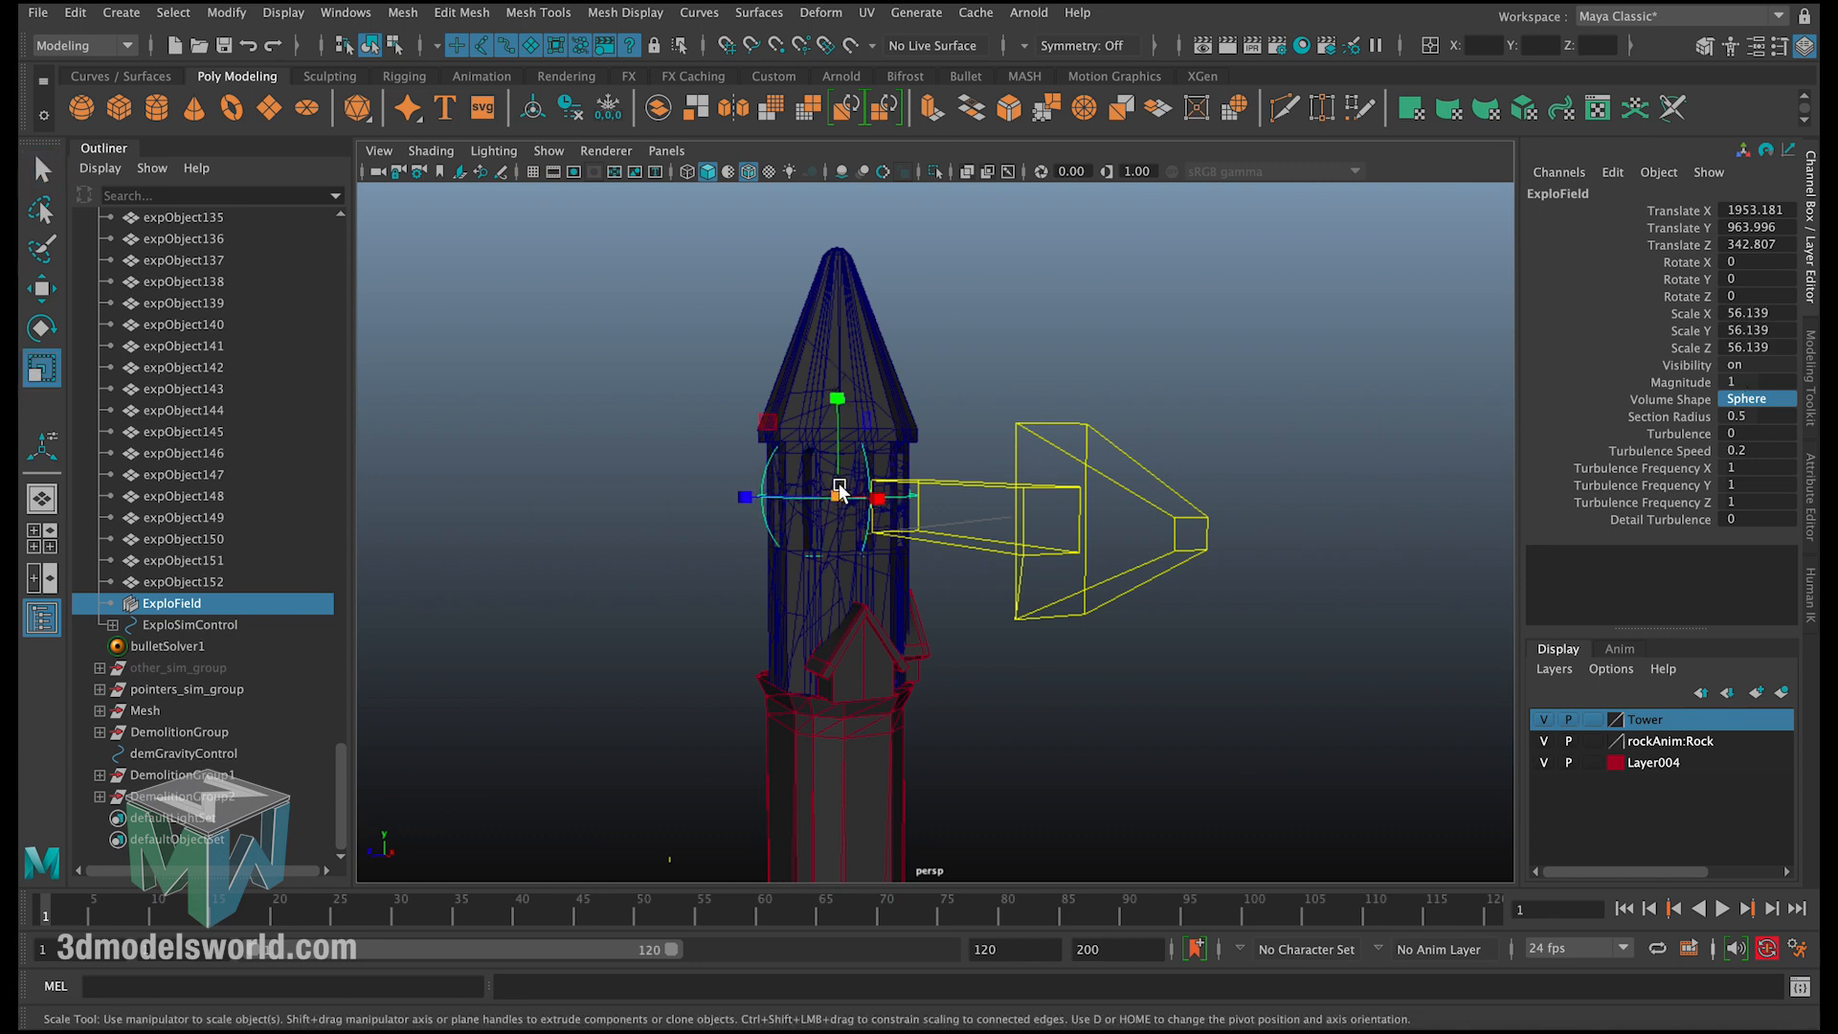
pyautogui.moveTo(839, 496); pyautogui.dragTo(1507, 376)
pyautogui.keyDown('alt'); pyautogui.moveTo(924, 470); pyautogui.dragTo(835, 490); pyautogui.keyUp('alt')
pyautogui.press('q')
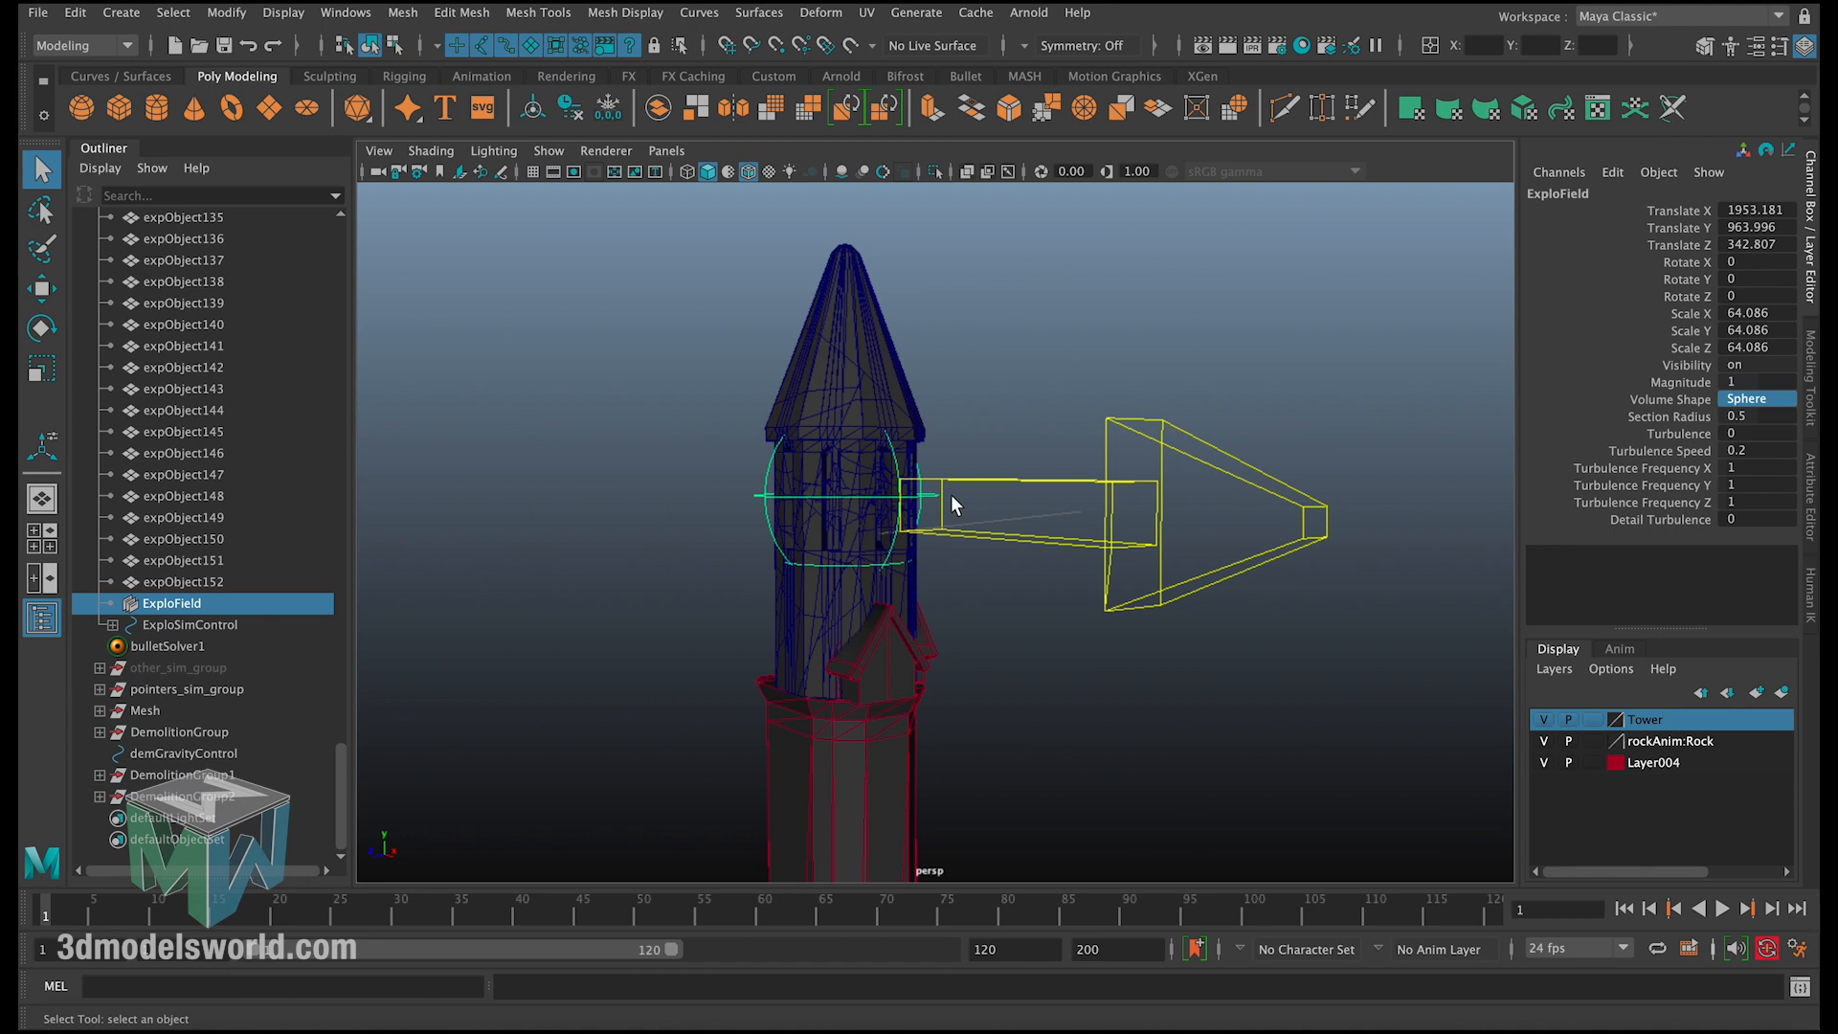
# Step: Set the ExploField's Magnitude to 5000
pyautogui.click(1714, 383)
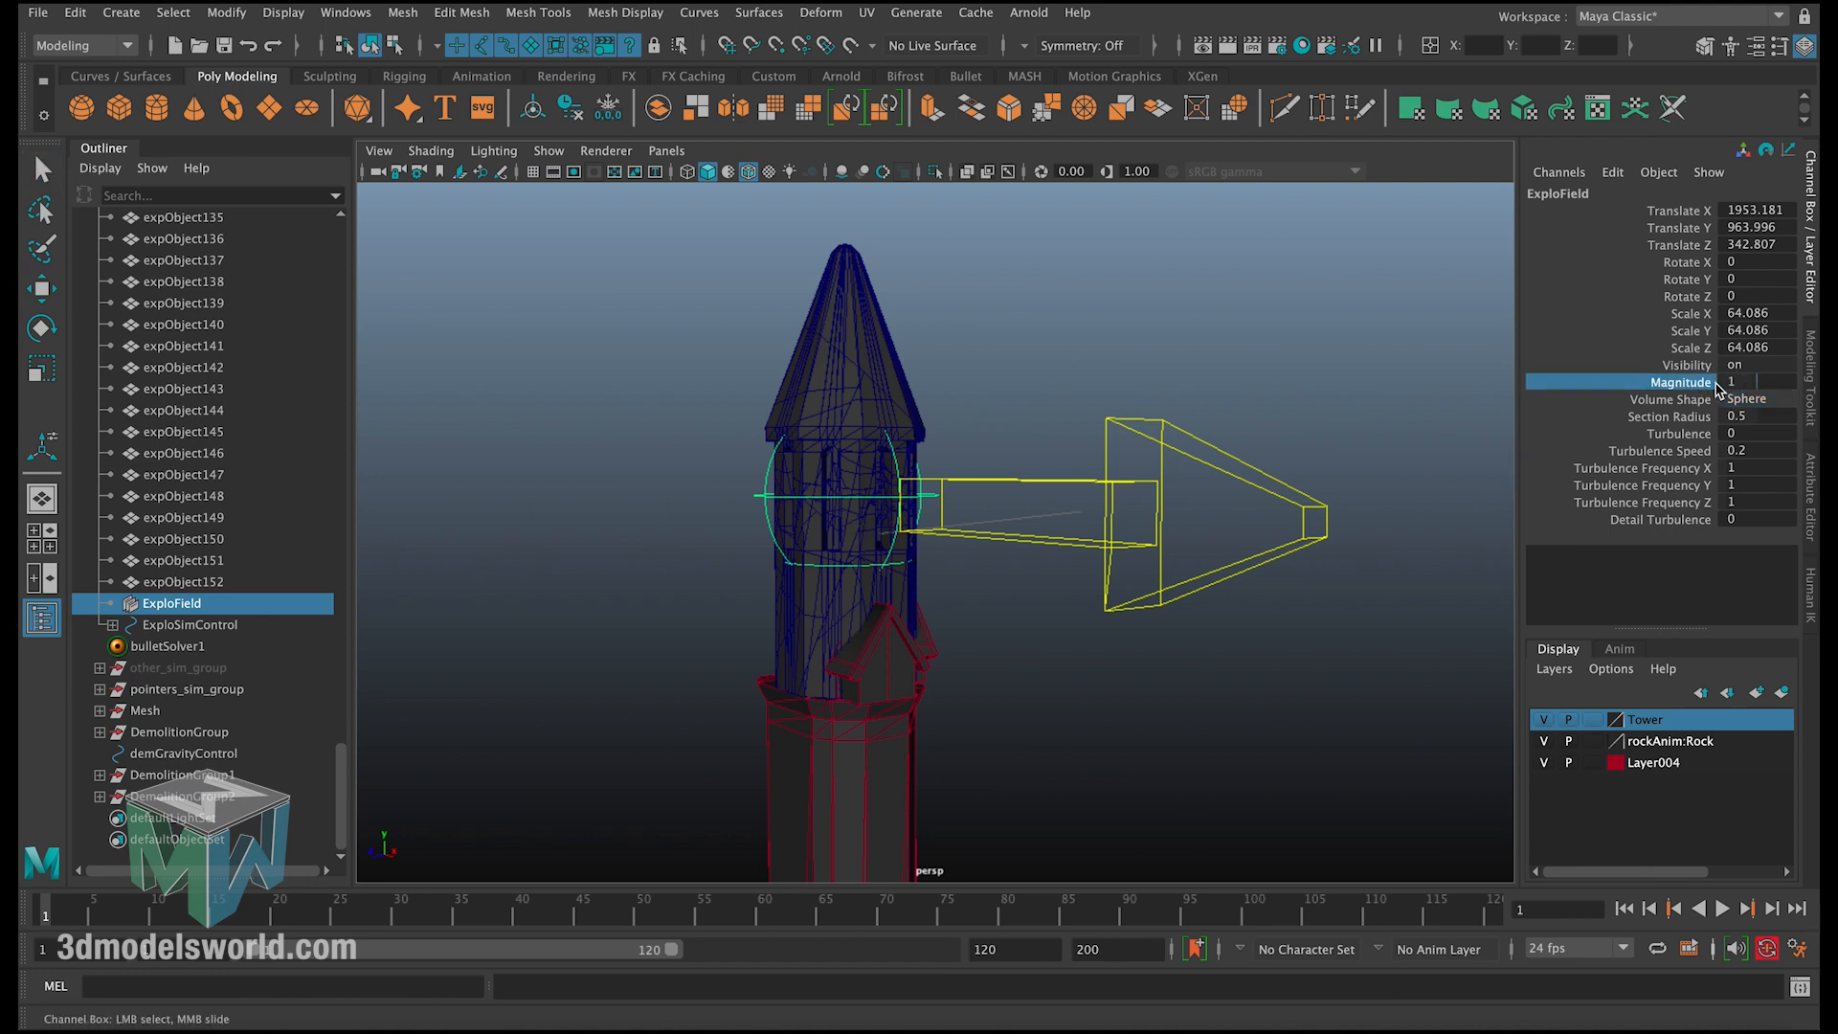
pyautogui.doubleClick(1753, 383)
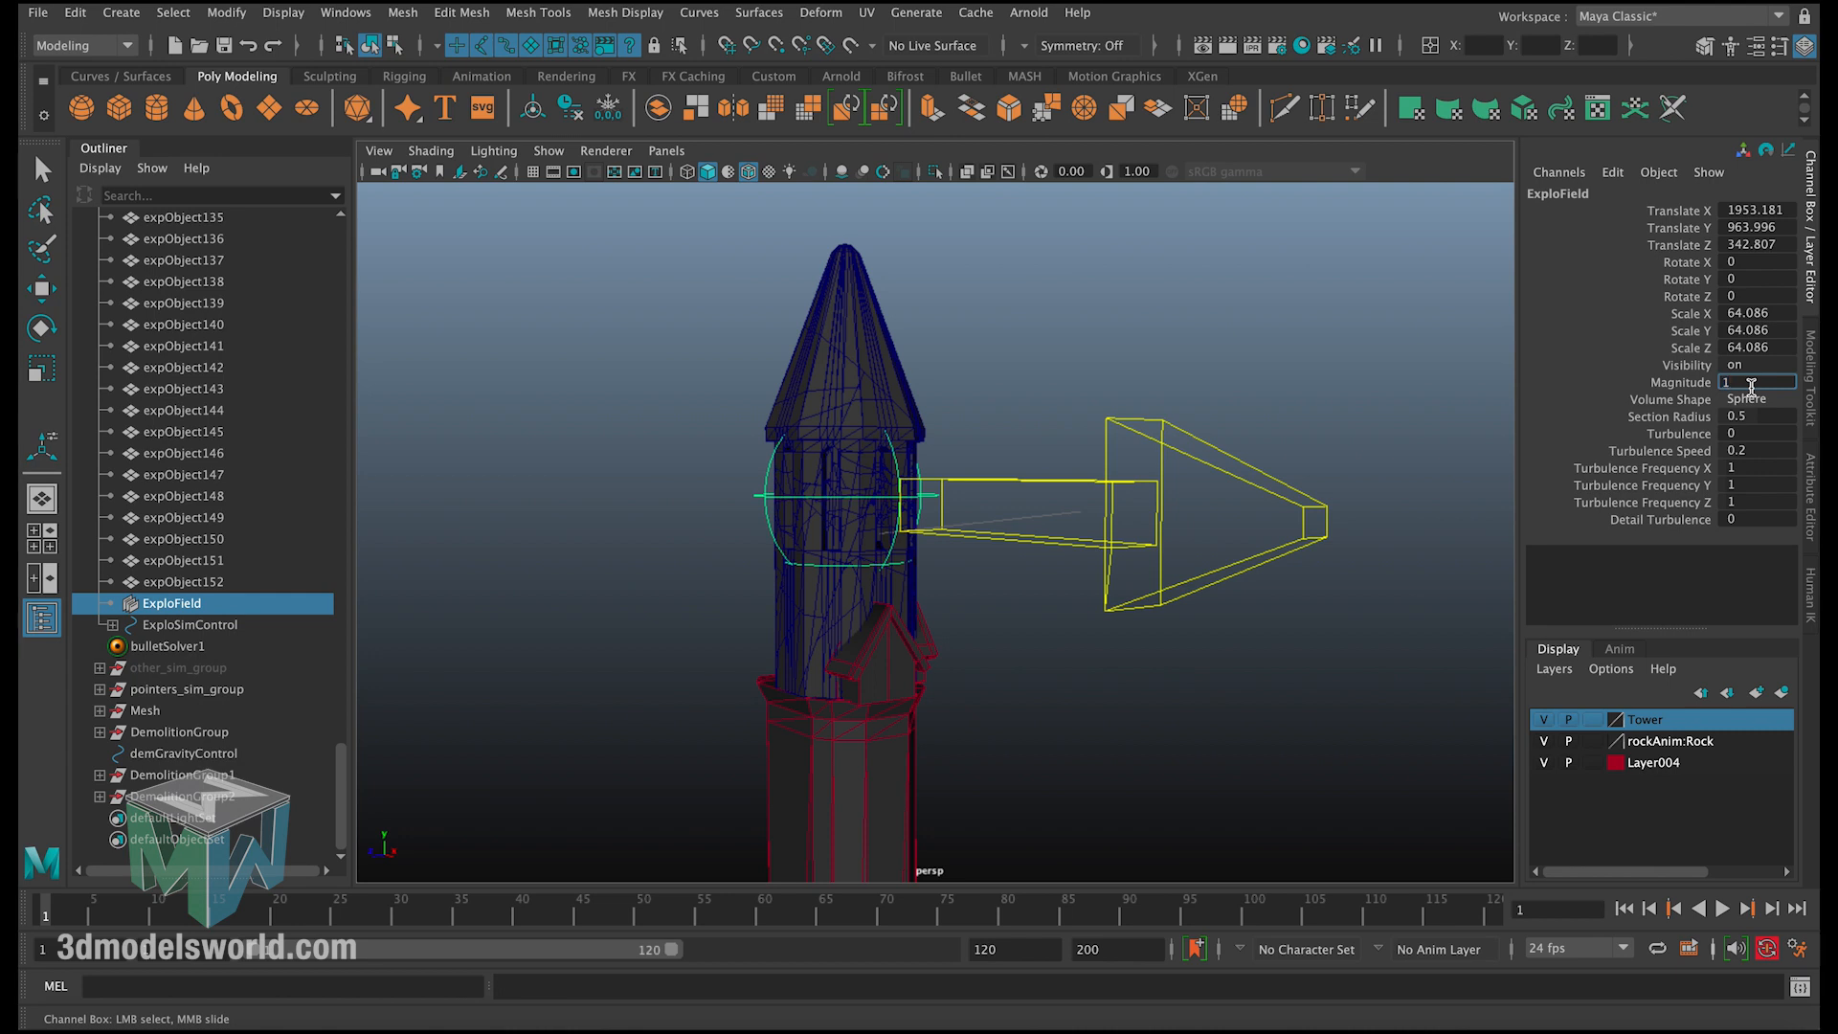
pyautogui.press('Return')
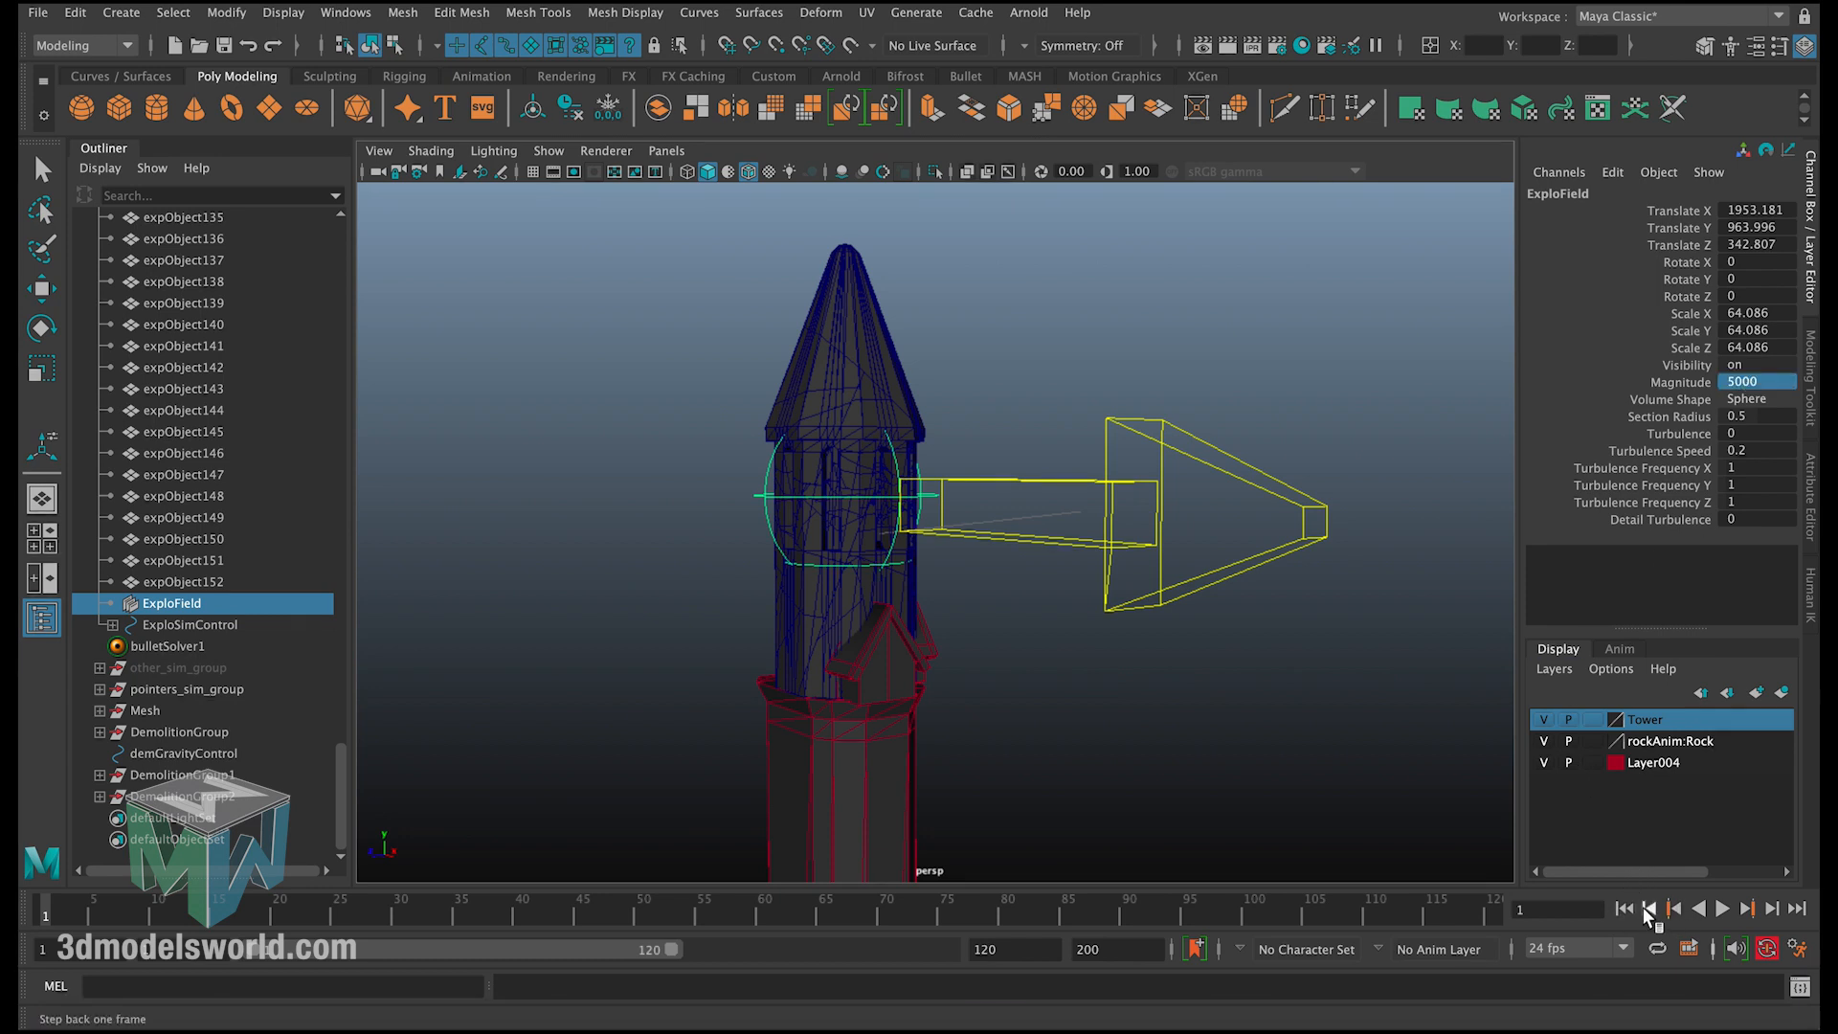
# Step: Play the simulation from frame 1, stop at frame 61 and examine how far the shards scatter around the tower
pyautogui.click(1722, 909)
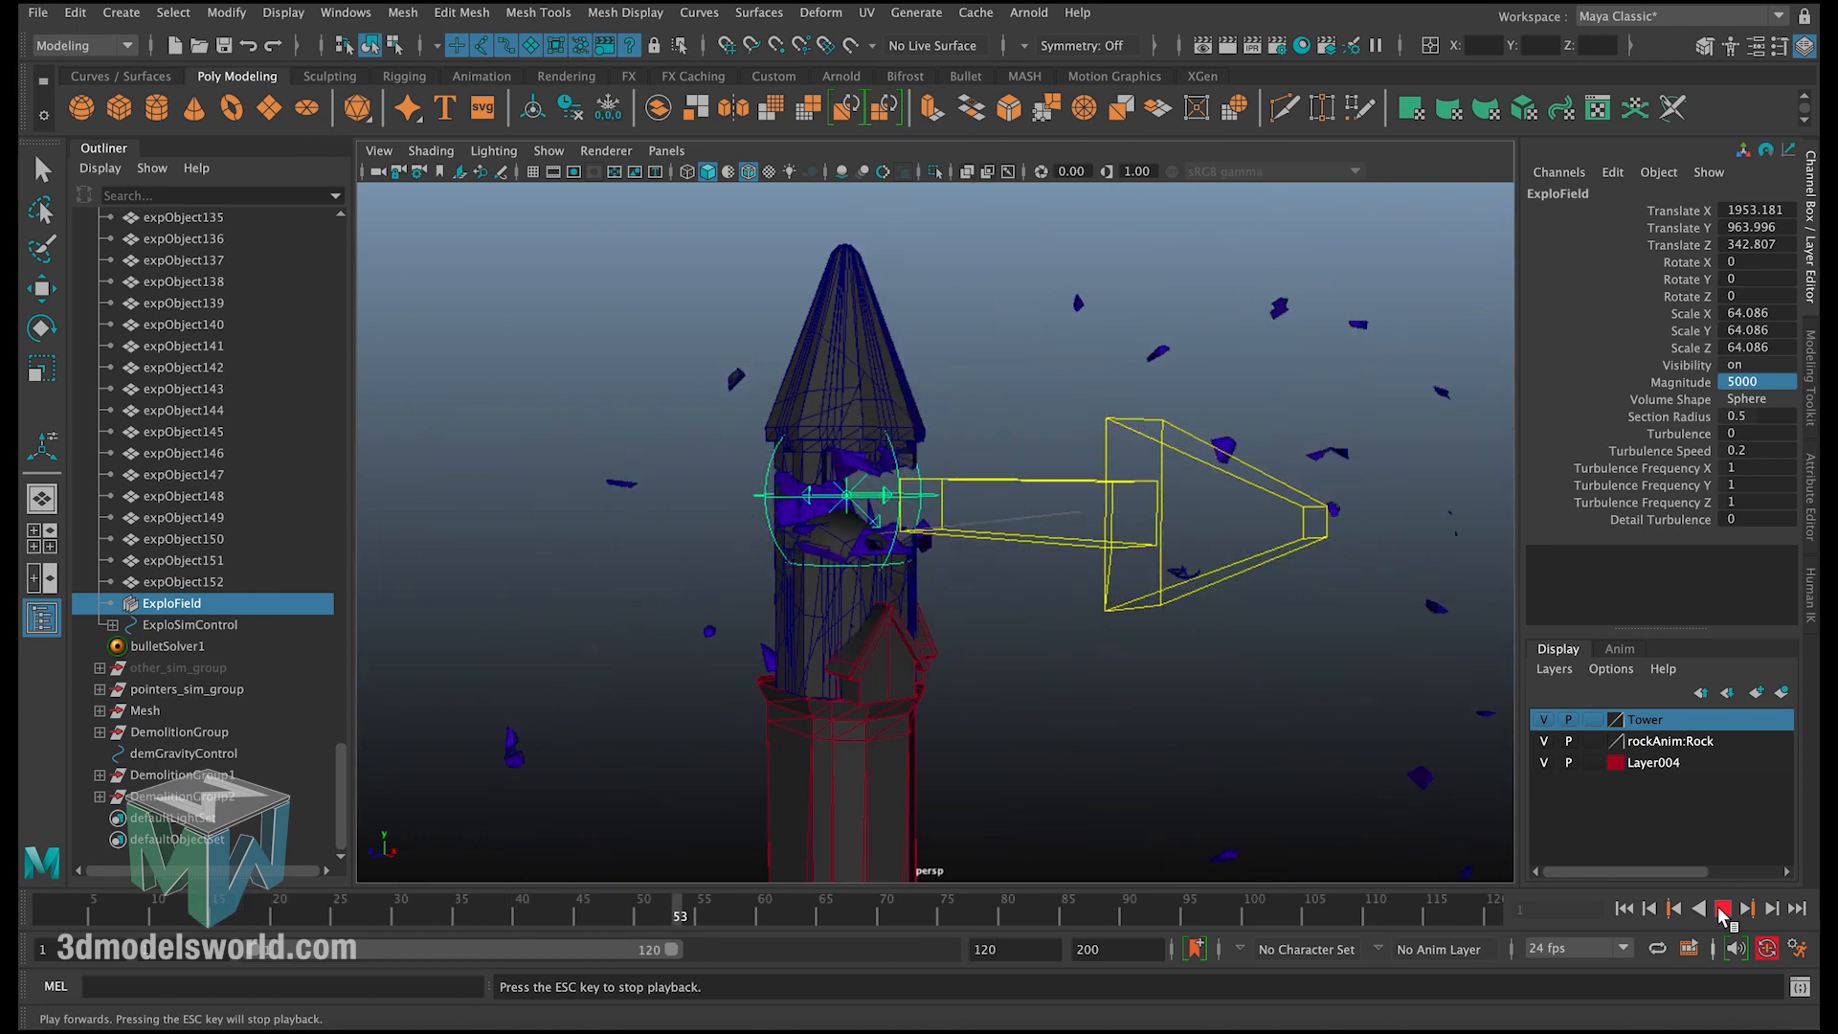
pyautogui.click(1722, 911)
pyautogui.keyDown('alt'); pyautogui.moveTo(1179, 632); pyautogui.dragTo(948, 479, button='right'); pyautogui.keyUp('alt')
pyautogui.keyDown('alt'); pyautogui.moveTo(948, 480); pyautogui.dragTo(986, 471); pyautogui.keyUp('alt')
pyautogui.keyDown('alt'); pyautogui.moveTo(986, 471); pyautogui.dragTo(803, 429, button='right'); pyautogui.keyUp('alt')
pyautogui.keyDown('alt'); pyautogui.moveTo(900, 488); pyautogui.dragTo(955, 512); pyautogui.keyUp('alt')
pyautogui.keyDown('alt'); pyautogui.moveTo(954, 512); pyautogui.dragTo(905, 483, button='right'); pyautogui.keyUp('alt')
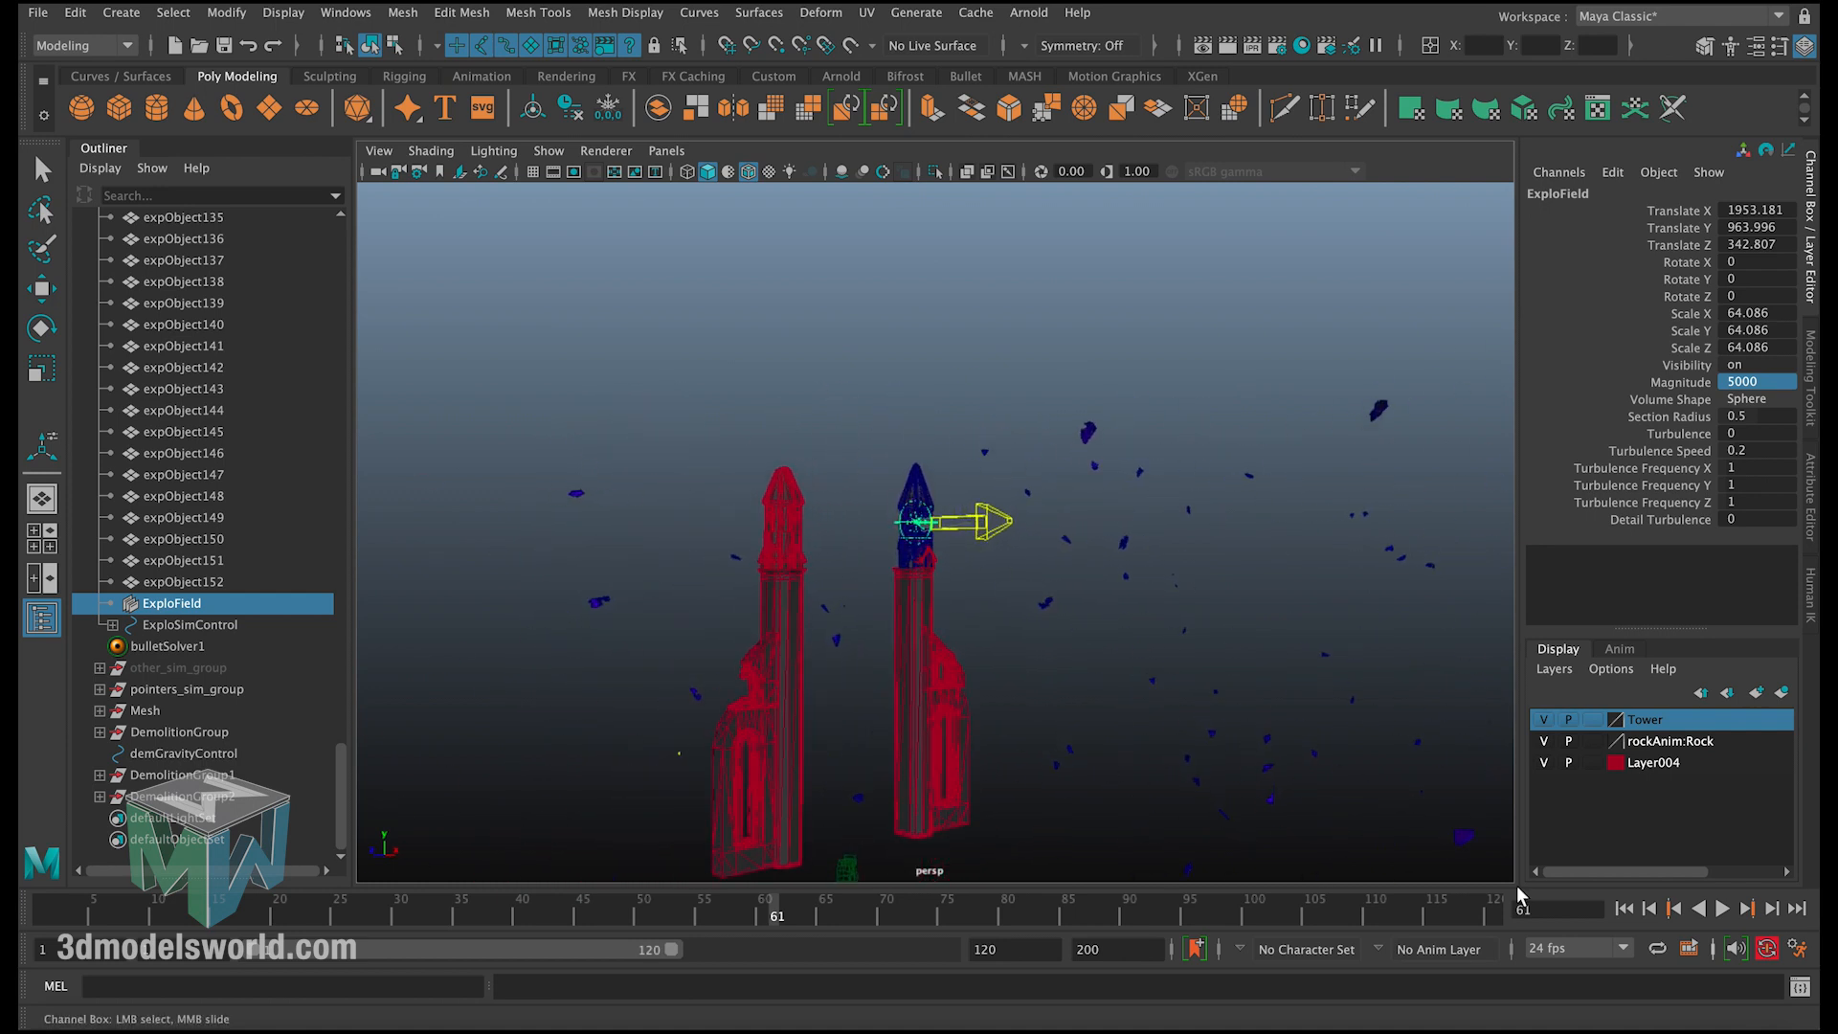
# Step: Return to frame 1, collapse DirectionalExploGroup in the Outliner and set the explosion control's Mass to 10
pyautogui.click(1624, 909)
pyautogui.keyDown('alt'); pyautogui.moveTo(788, 369); pyautogui.dragTo(1255, 731, button='right'); pyautogui.keyUp('alt')
pyautogui.keyDown('alt'); pyautogui.moveTo(920, 420); pyautogui.dragTo(937, 428); pyautogui.keyUp('alt')
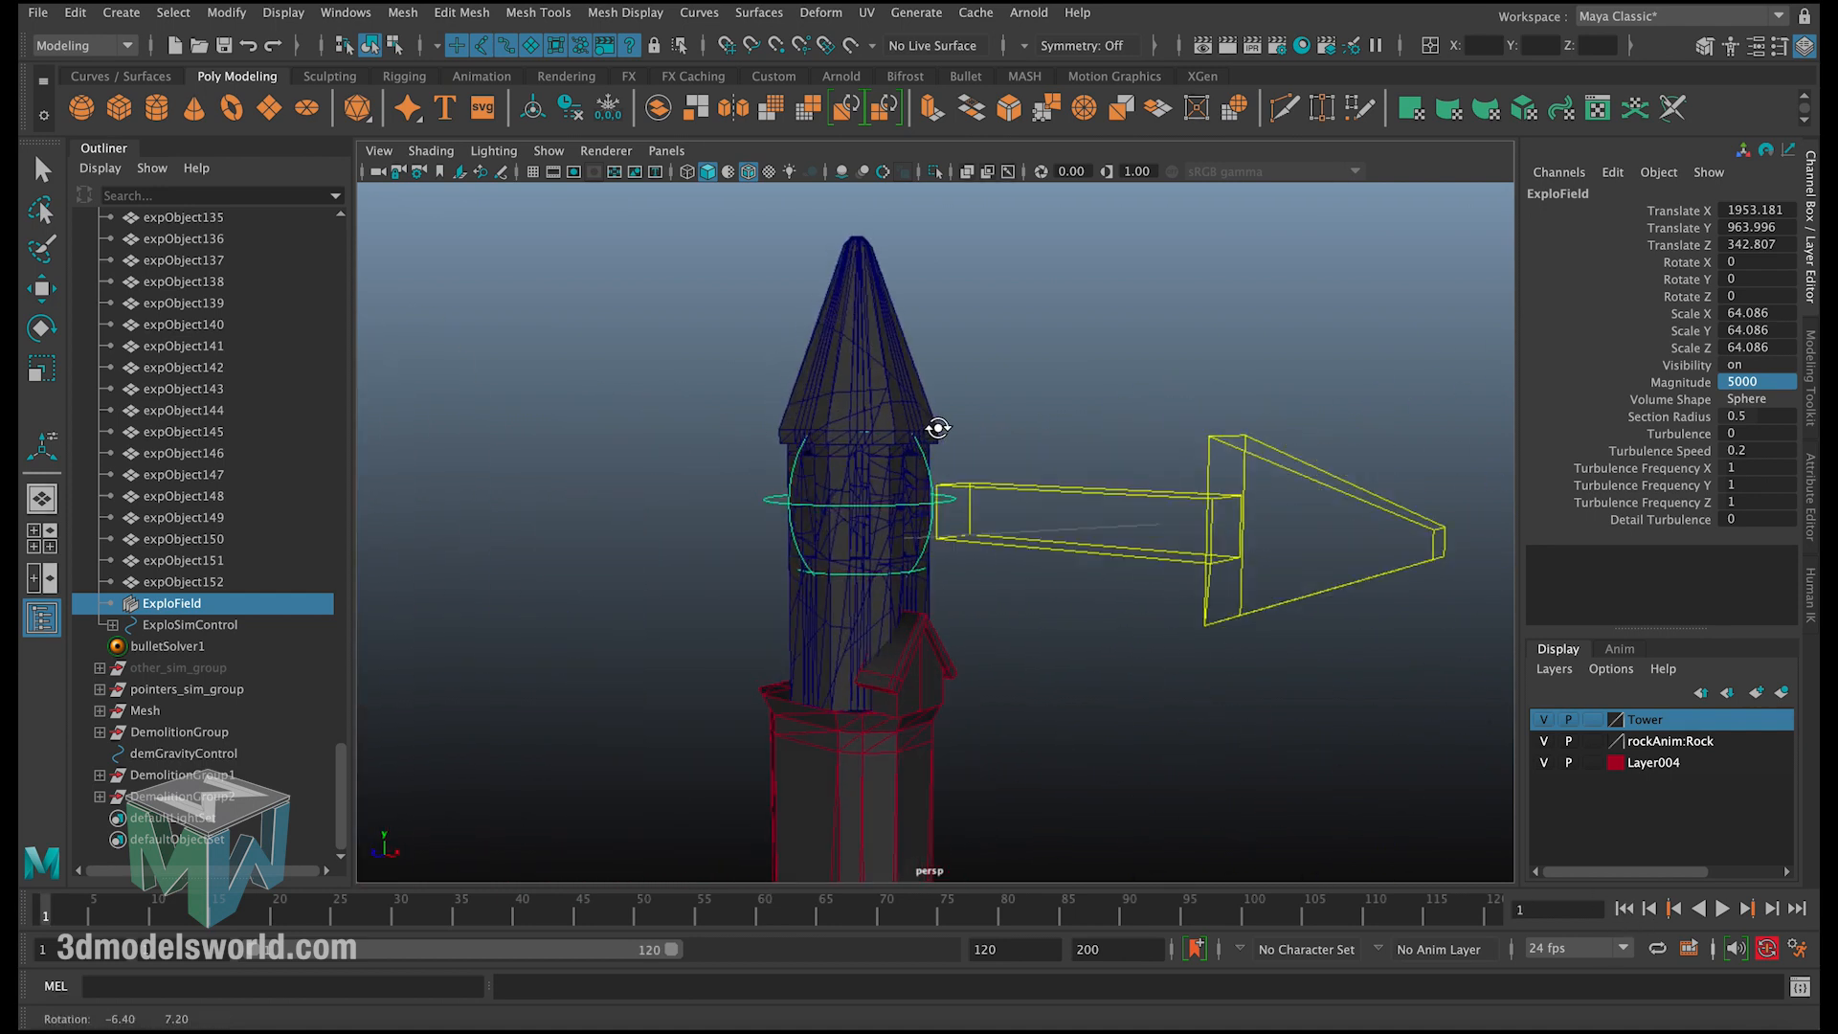
pyautogui.scroll(20, 279, 508)
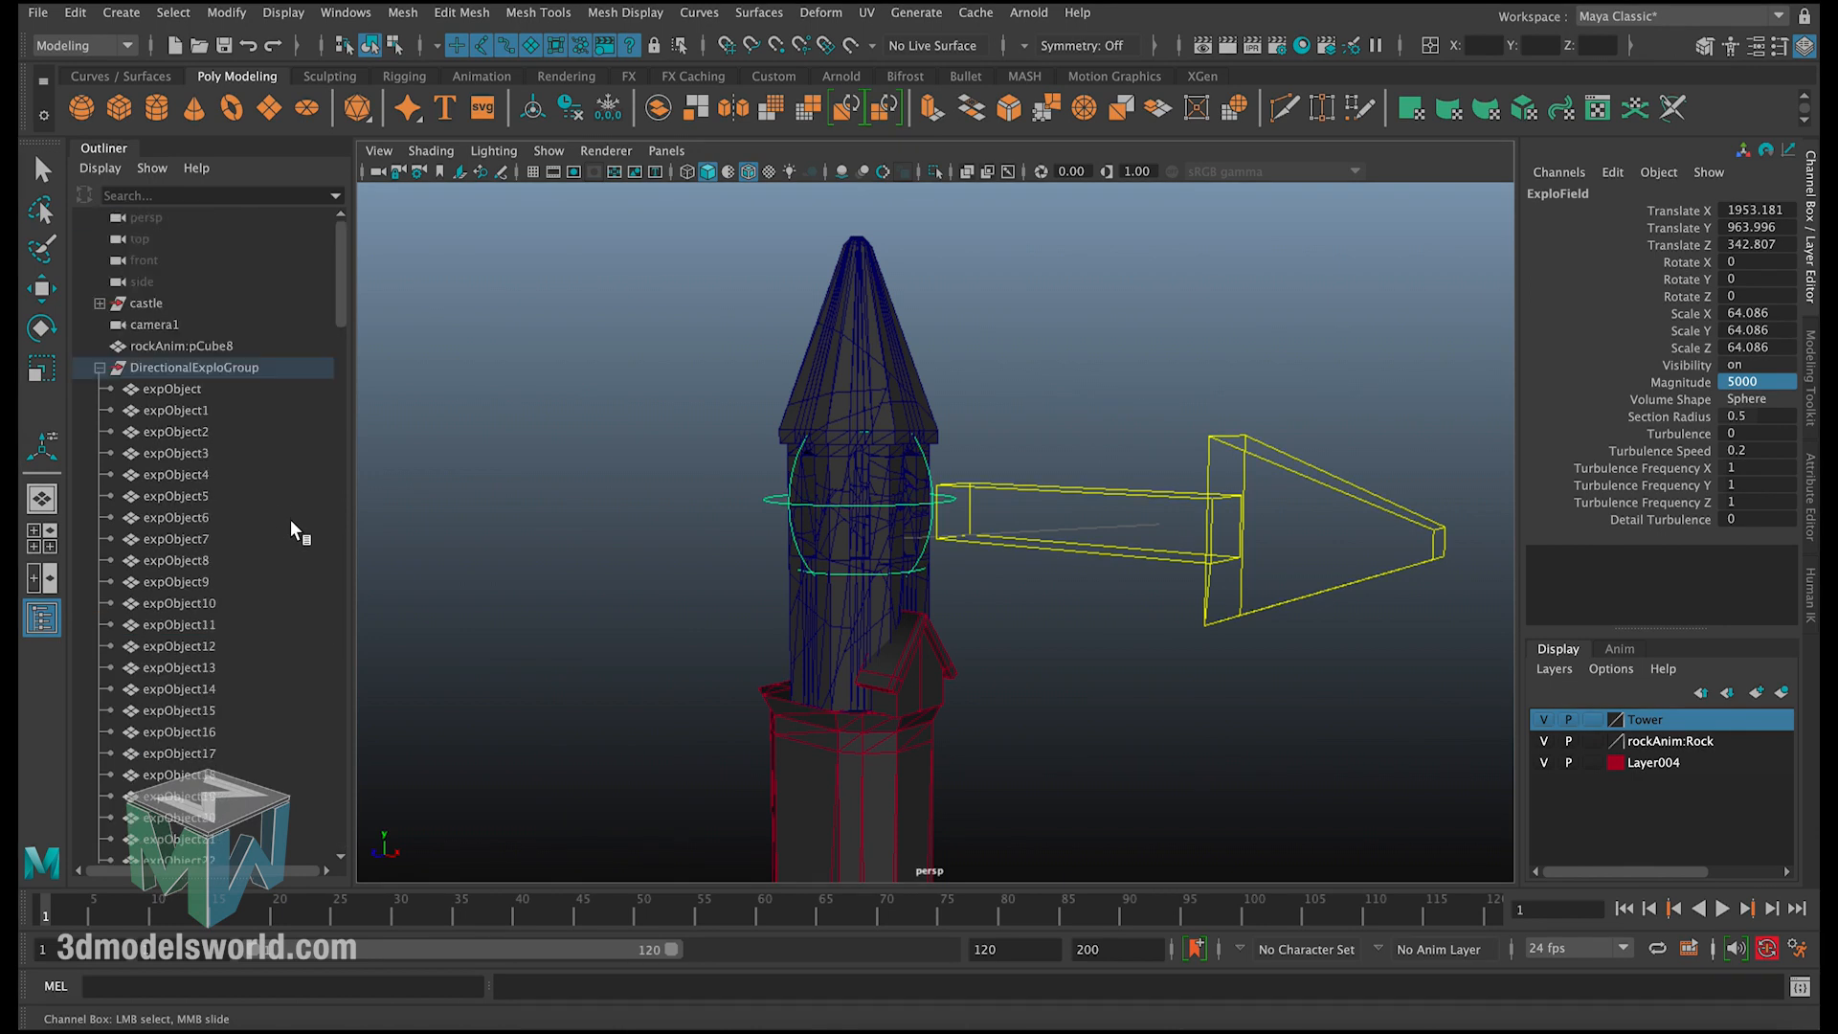
pyautogui.click(99, 368)
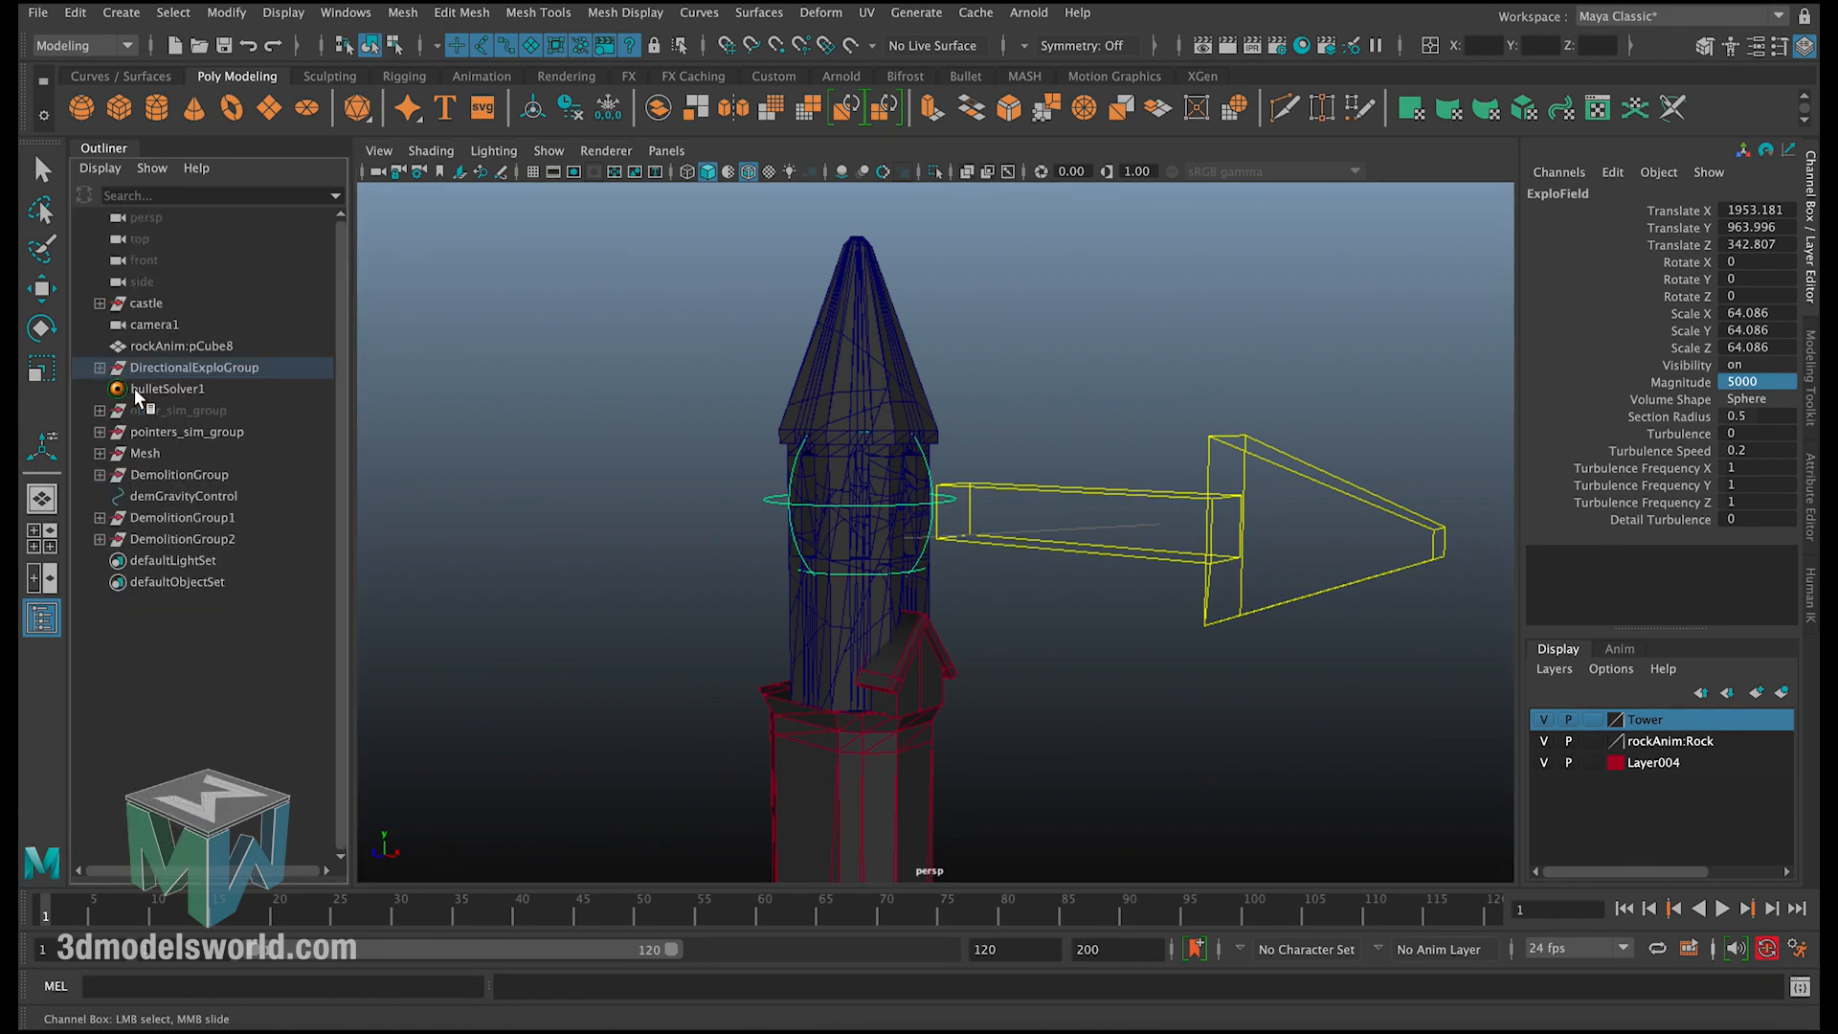
pyautogui.press('q')
pyautogui.click(1055, 553)
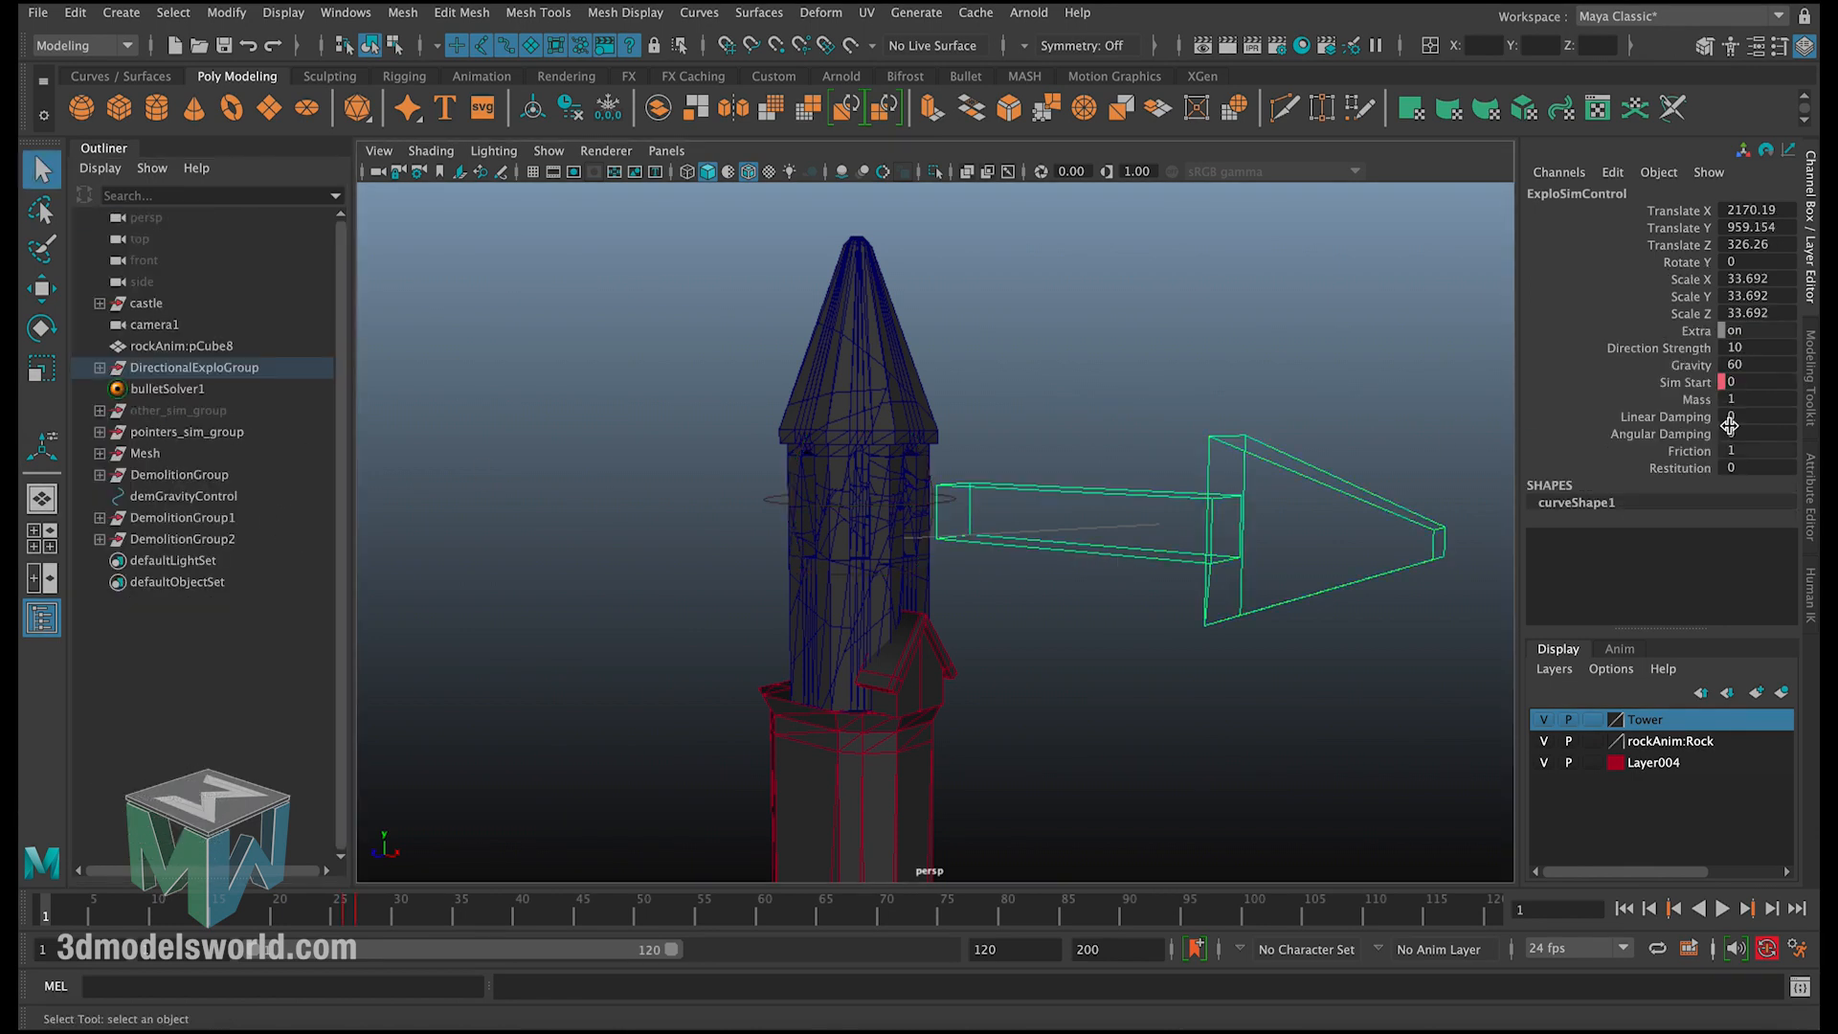
pyautogui.click(1721, 400)
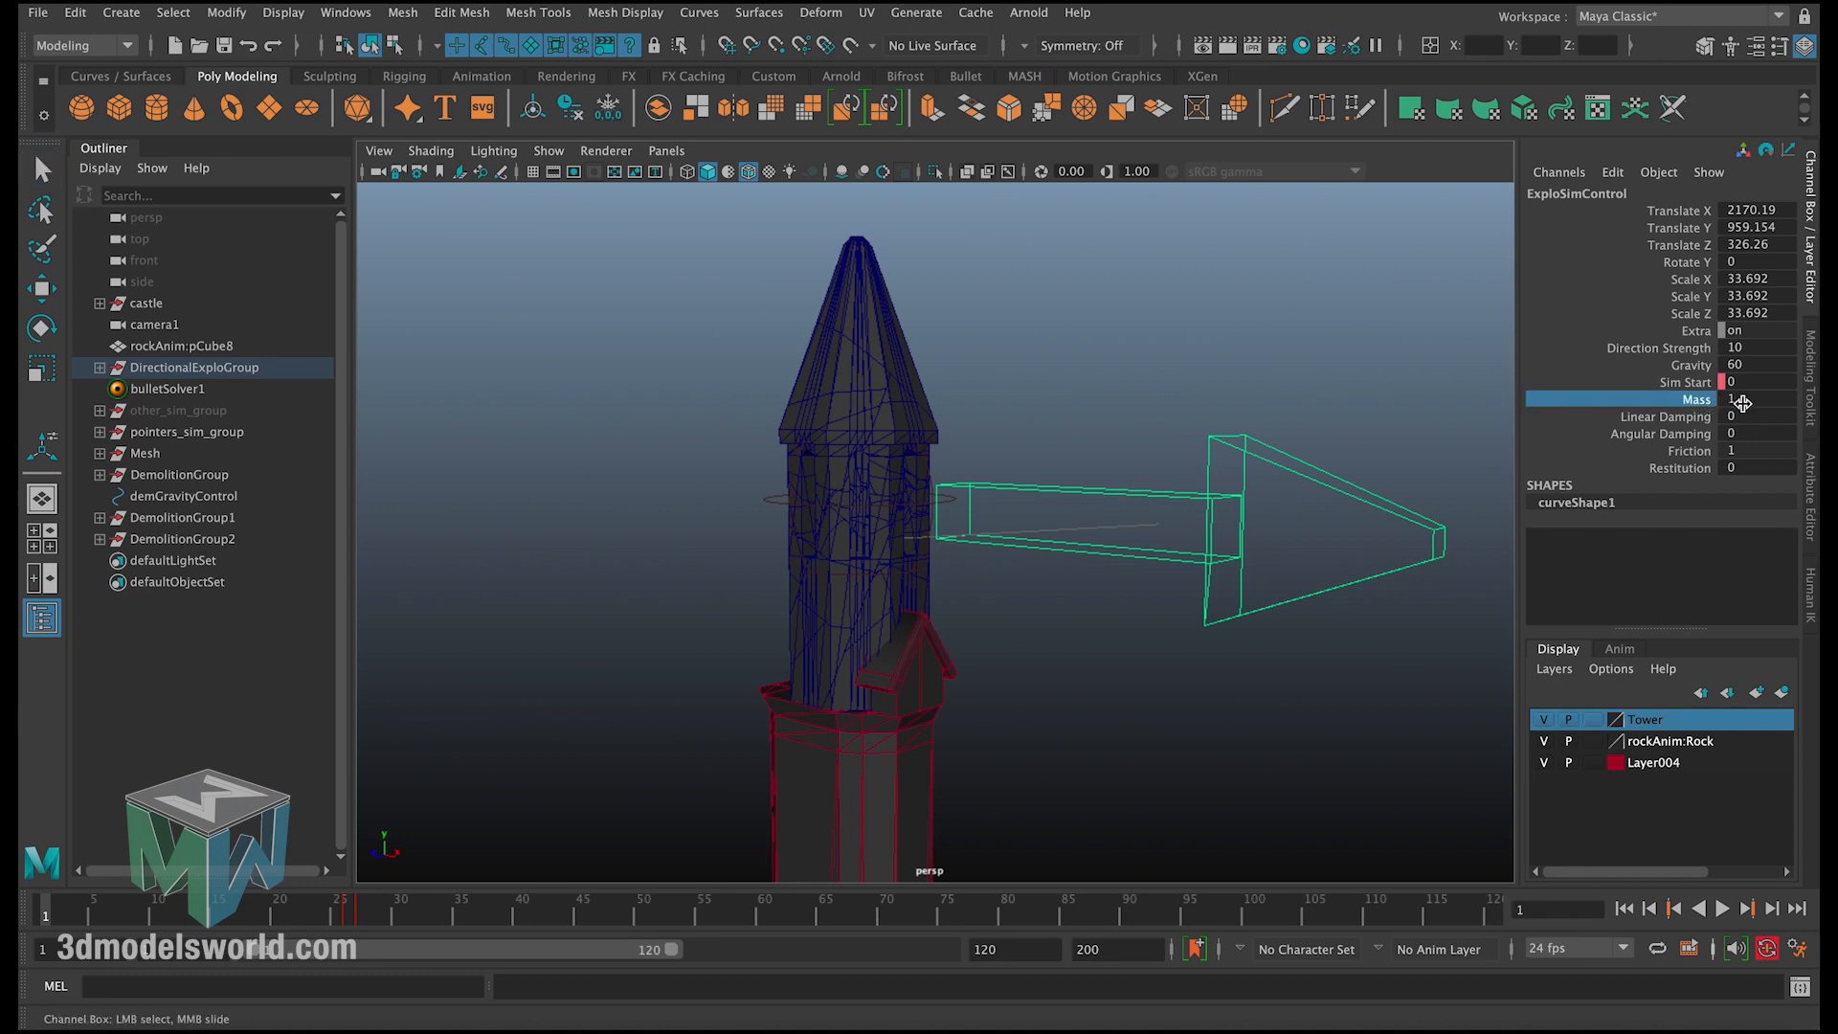
pyautogui.click(1745, 400)
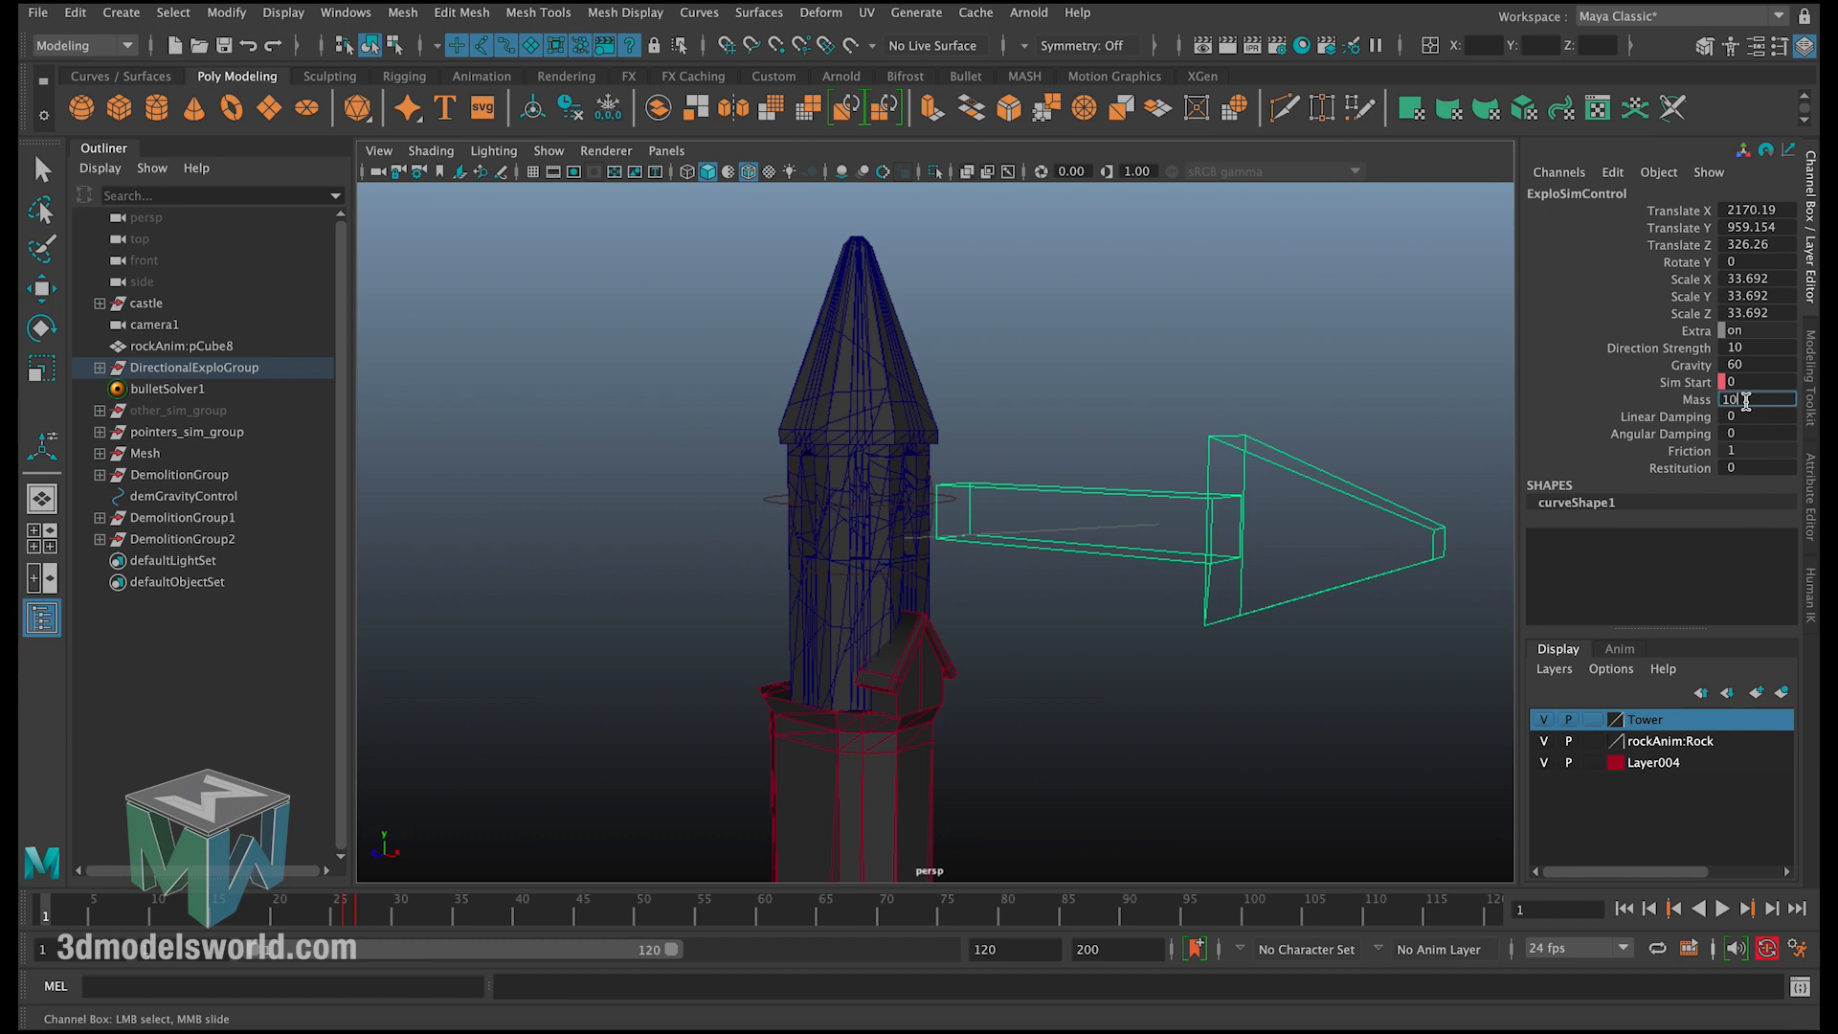
pyautogui.write('10')
pyautogui.press('Return')
# Step: Set the Mass of DemolitionGroup, DemolitionGroup1 and DemolitionGroup2 to 10 and check the value on each group
pyautogui.click(203, 475)
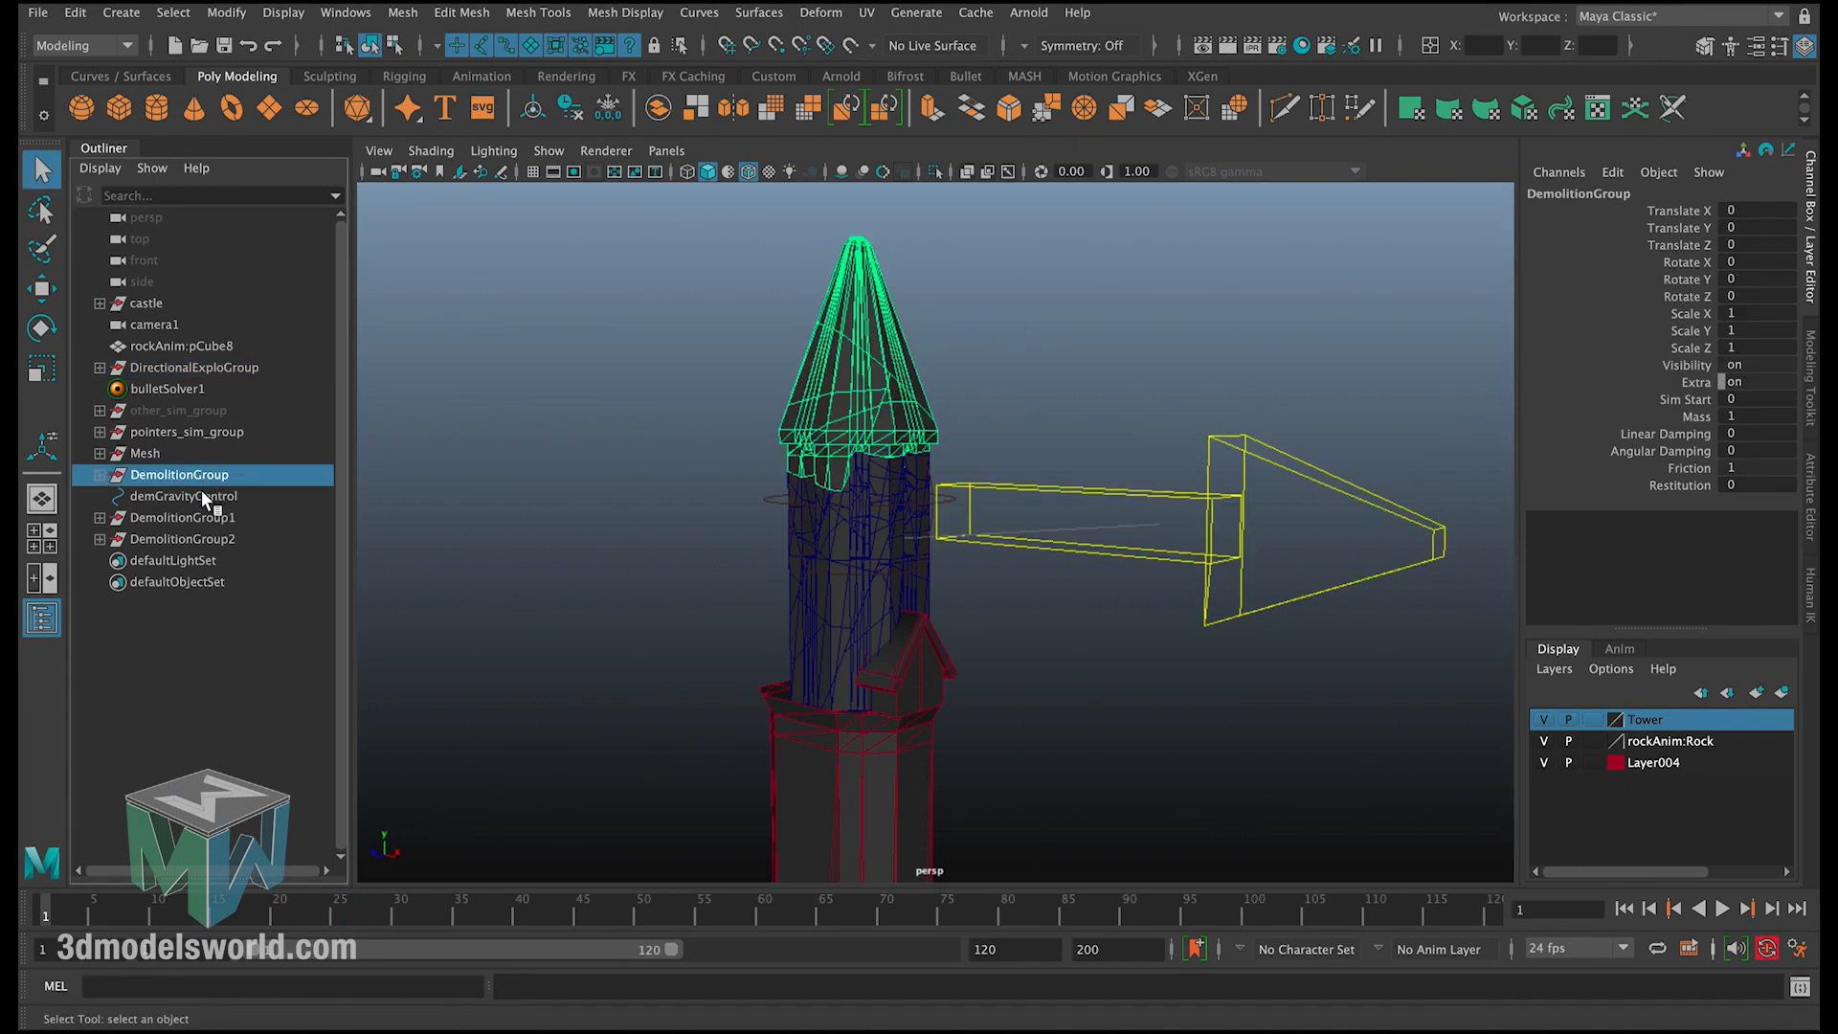
pyautogui.keyDown('ctrl'); pyautogui.click(203, 517); pyautogui.keyUp('ctrl')
pyautogui.keyDown('ctrl'); pyautogui.click(209, 539); pyautogui.keyUp('ctrl')
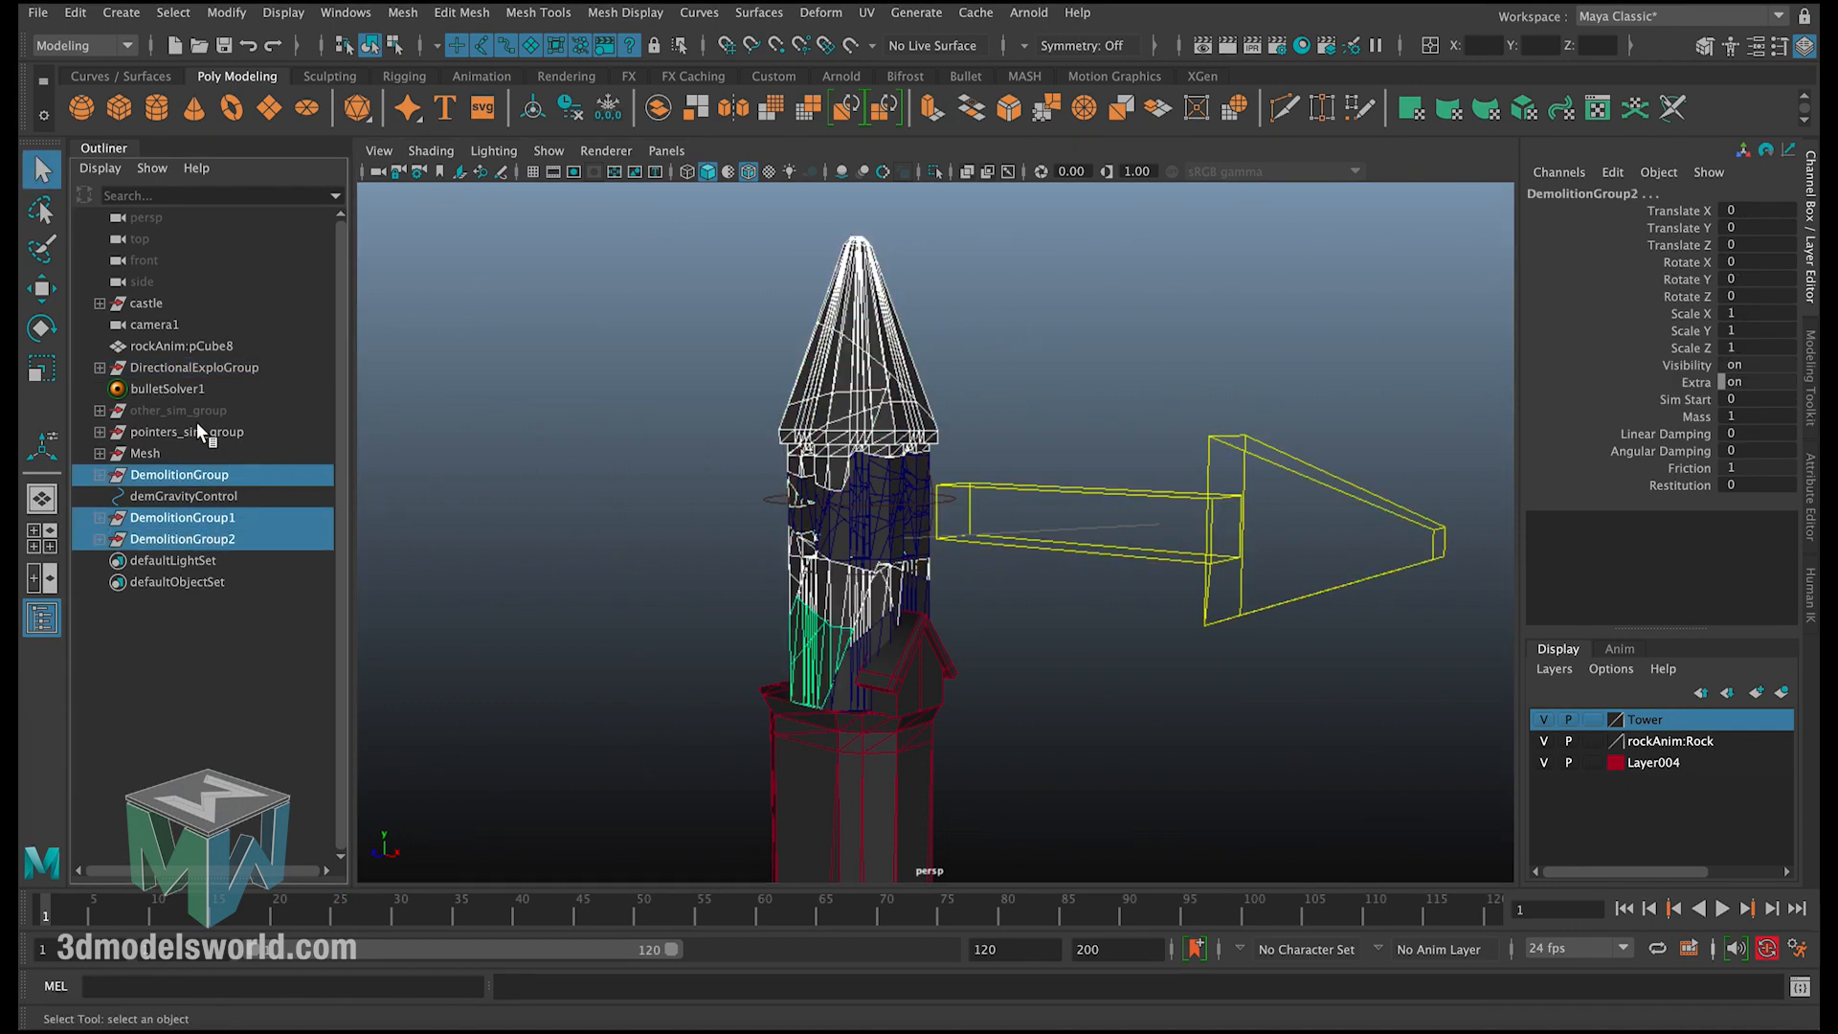
pyautogui.keyDown('ctrl'); pyautogui.click(201, 369); pyautogui.keyUp('ctrl')
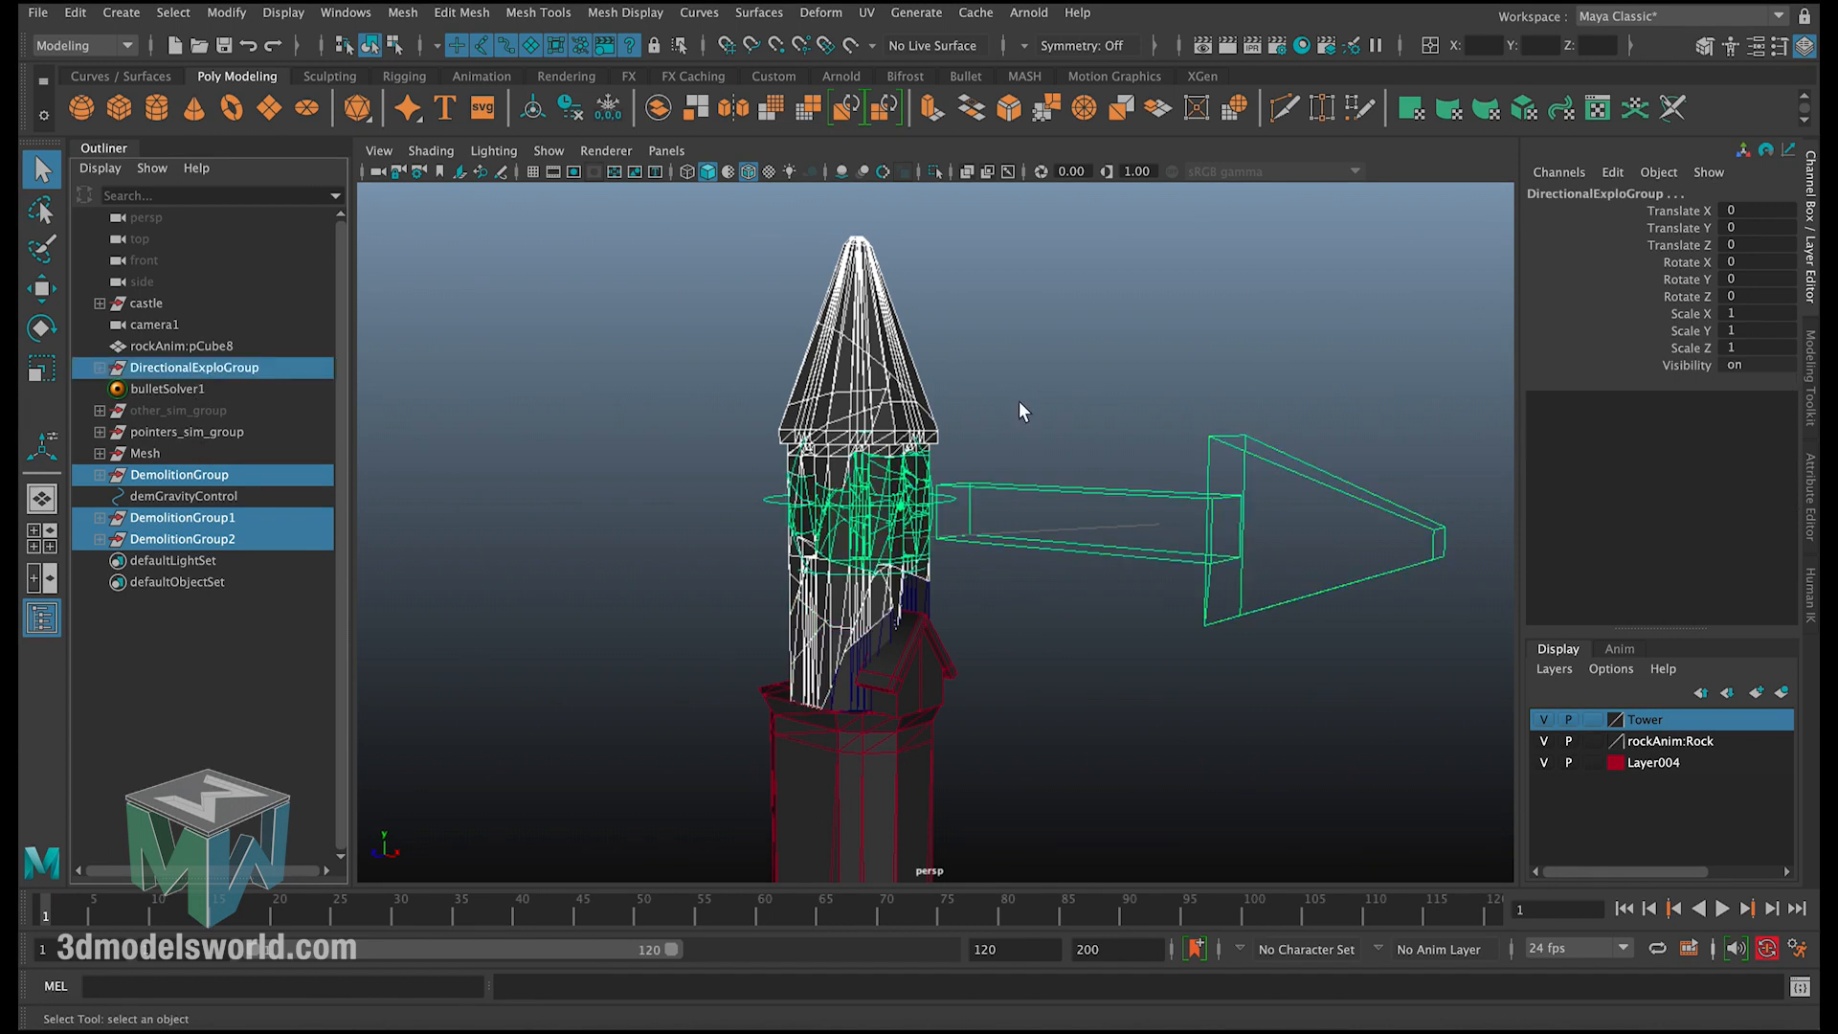
pyautogui.keyDown('ctrl'); pyautogui.click(240, 367); pyautogui.keyUp('ctrl')
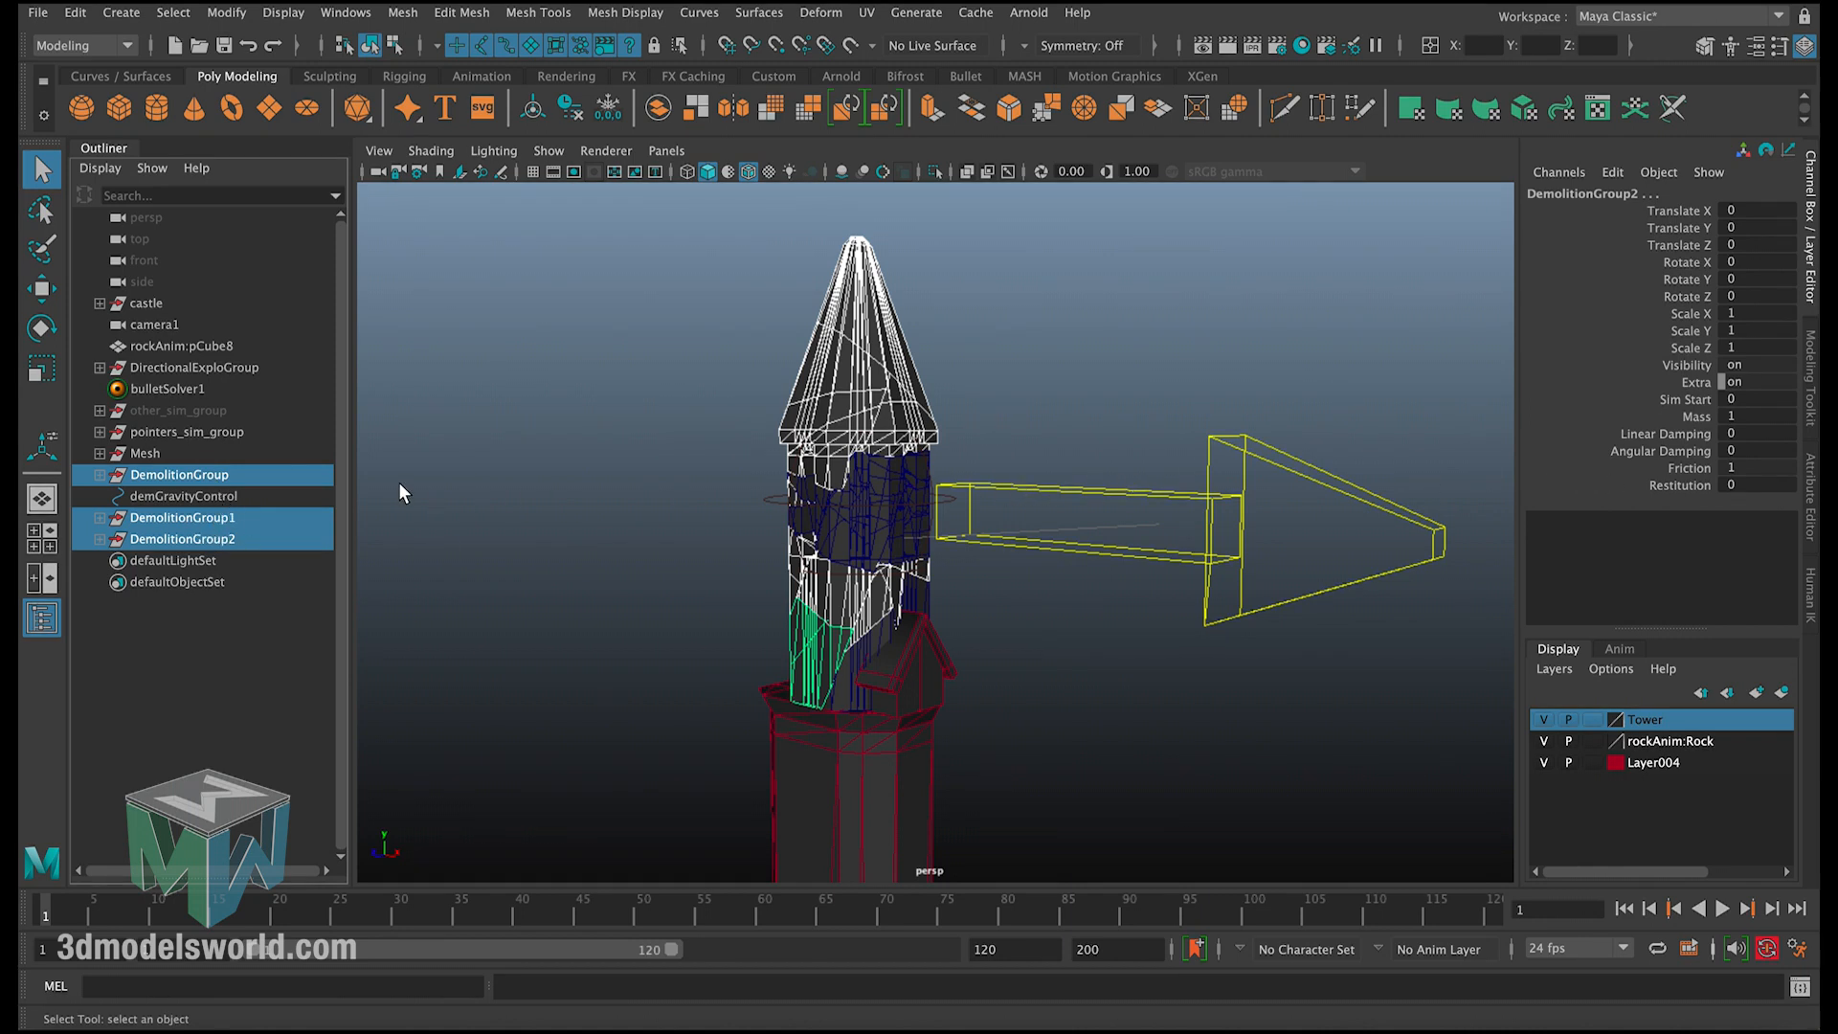
pyautogui.doubleClick(1748, 415)
pyautogui.write('0')
pyautogui.press('Return')
pyautogui.click(169, 473)
pyautogui.click(186, 517)
pyautogui.click(187, 539)
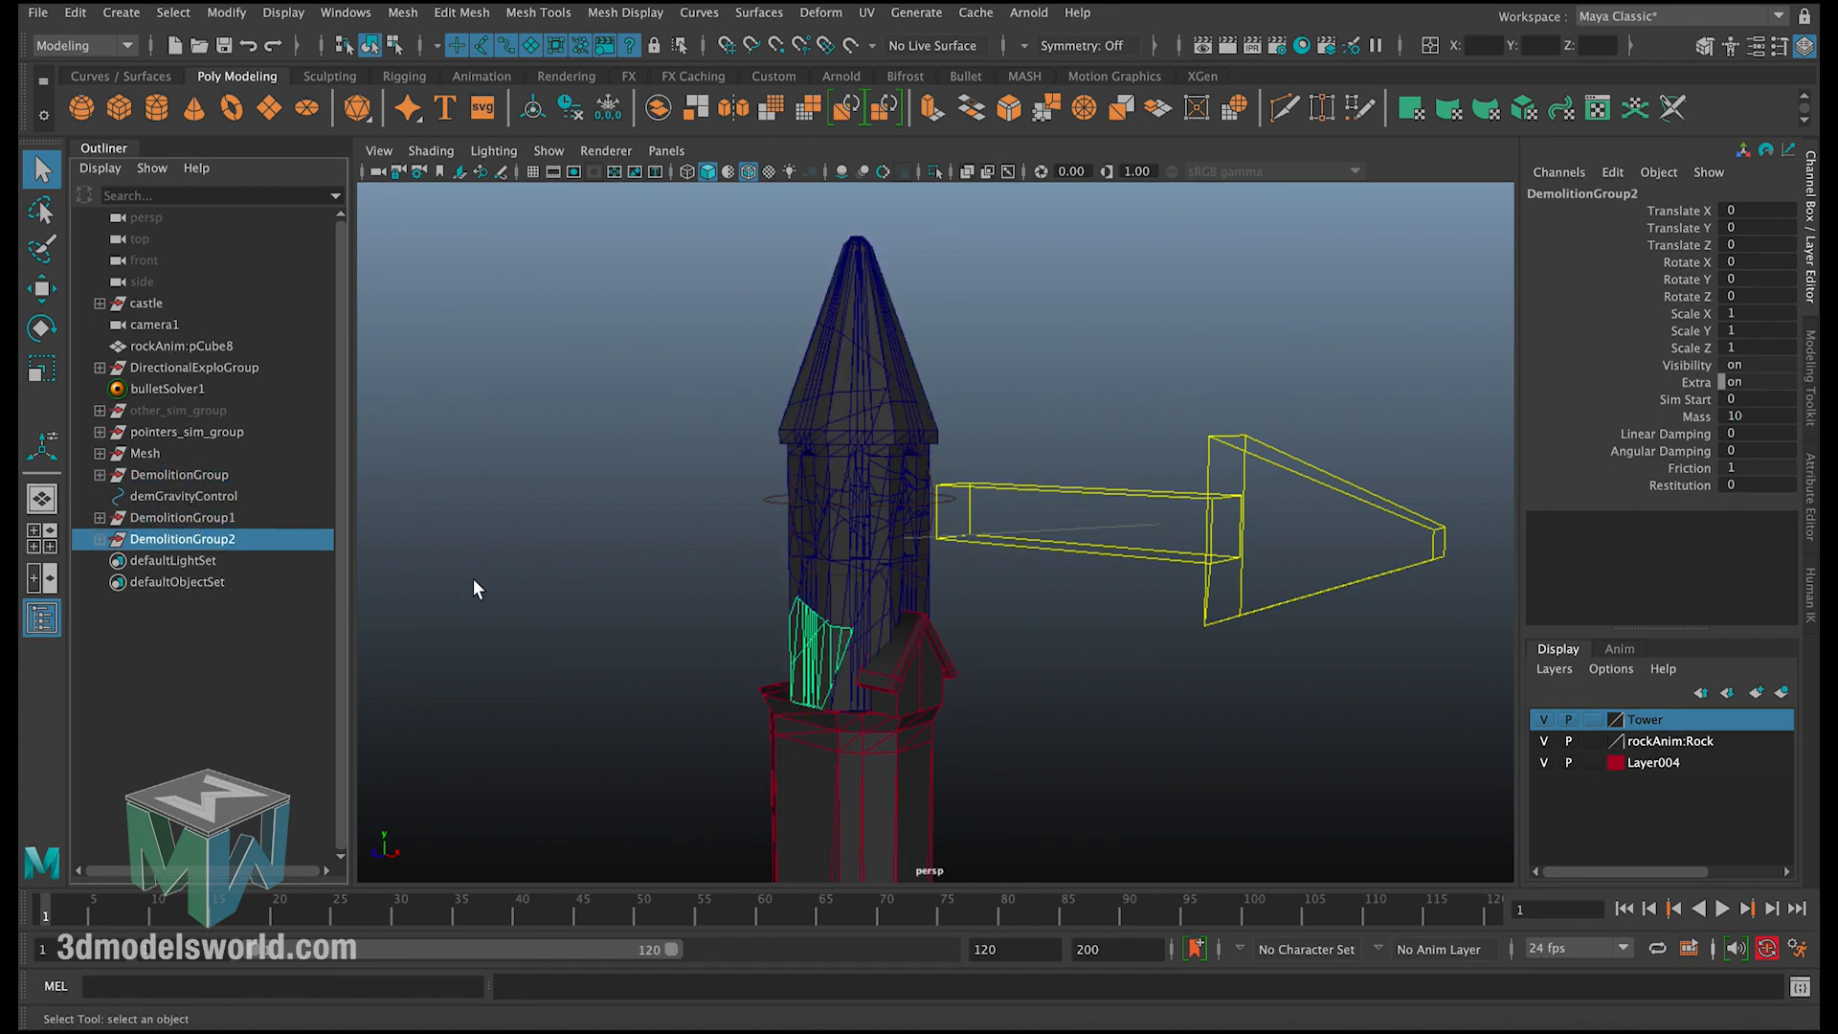
# Step: Clear the selection and play the simulation from frame 1, stopping at frame 70 to examine the shards
pyautogui.click(575, 581)
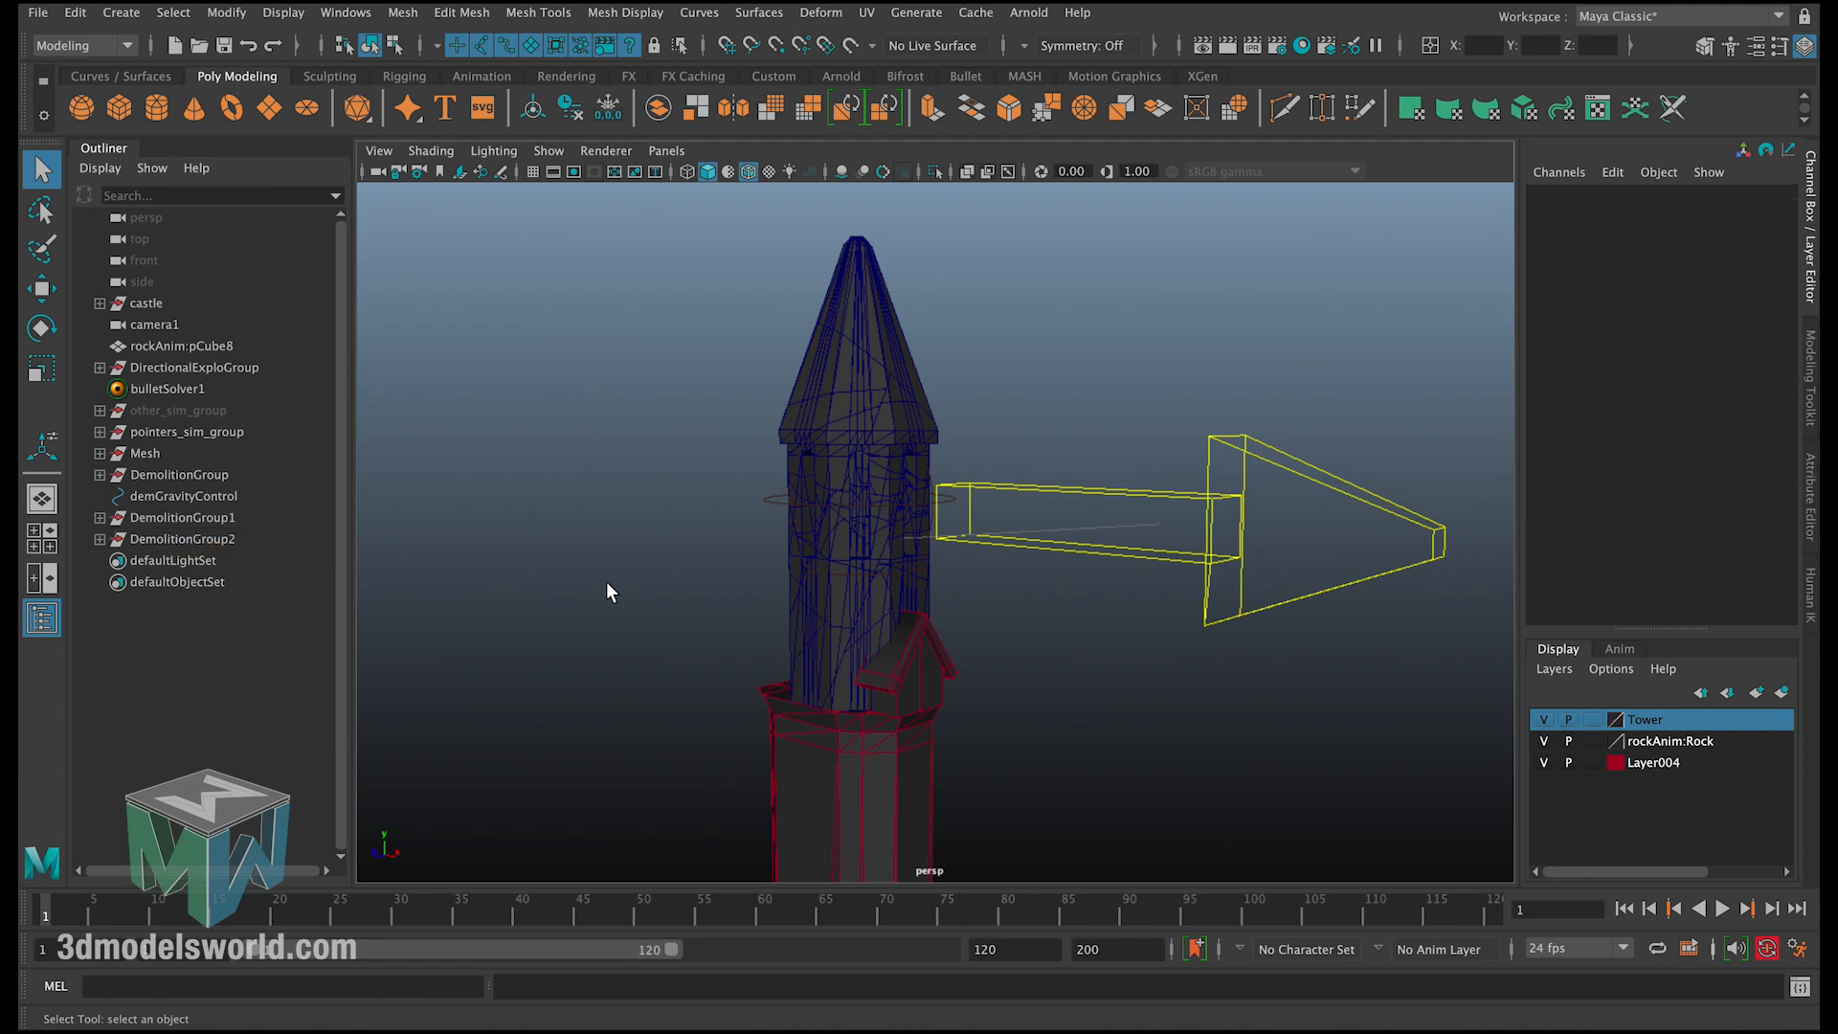
pyautogui.click(1722, 909)
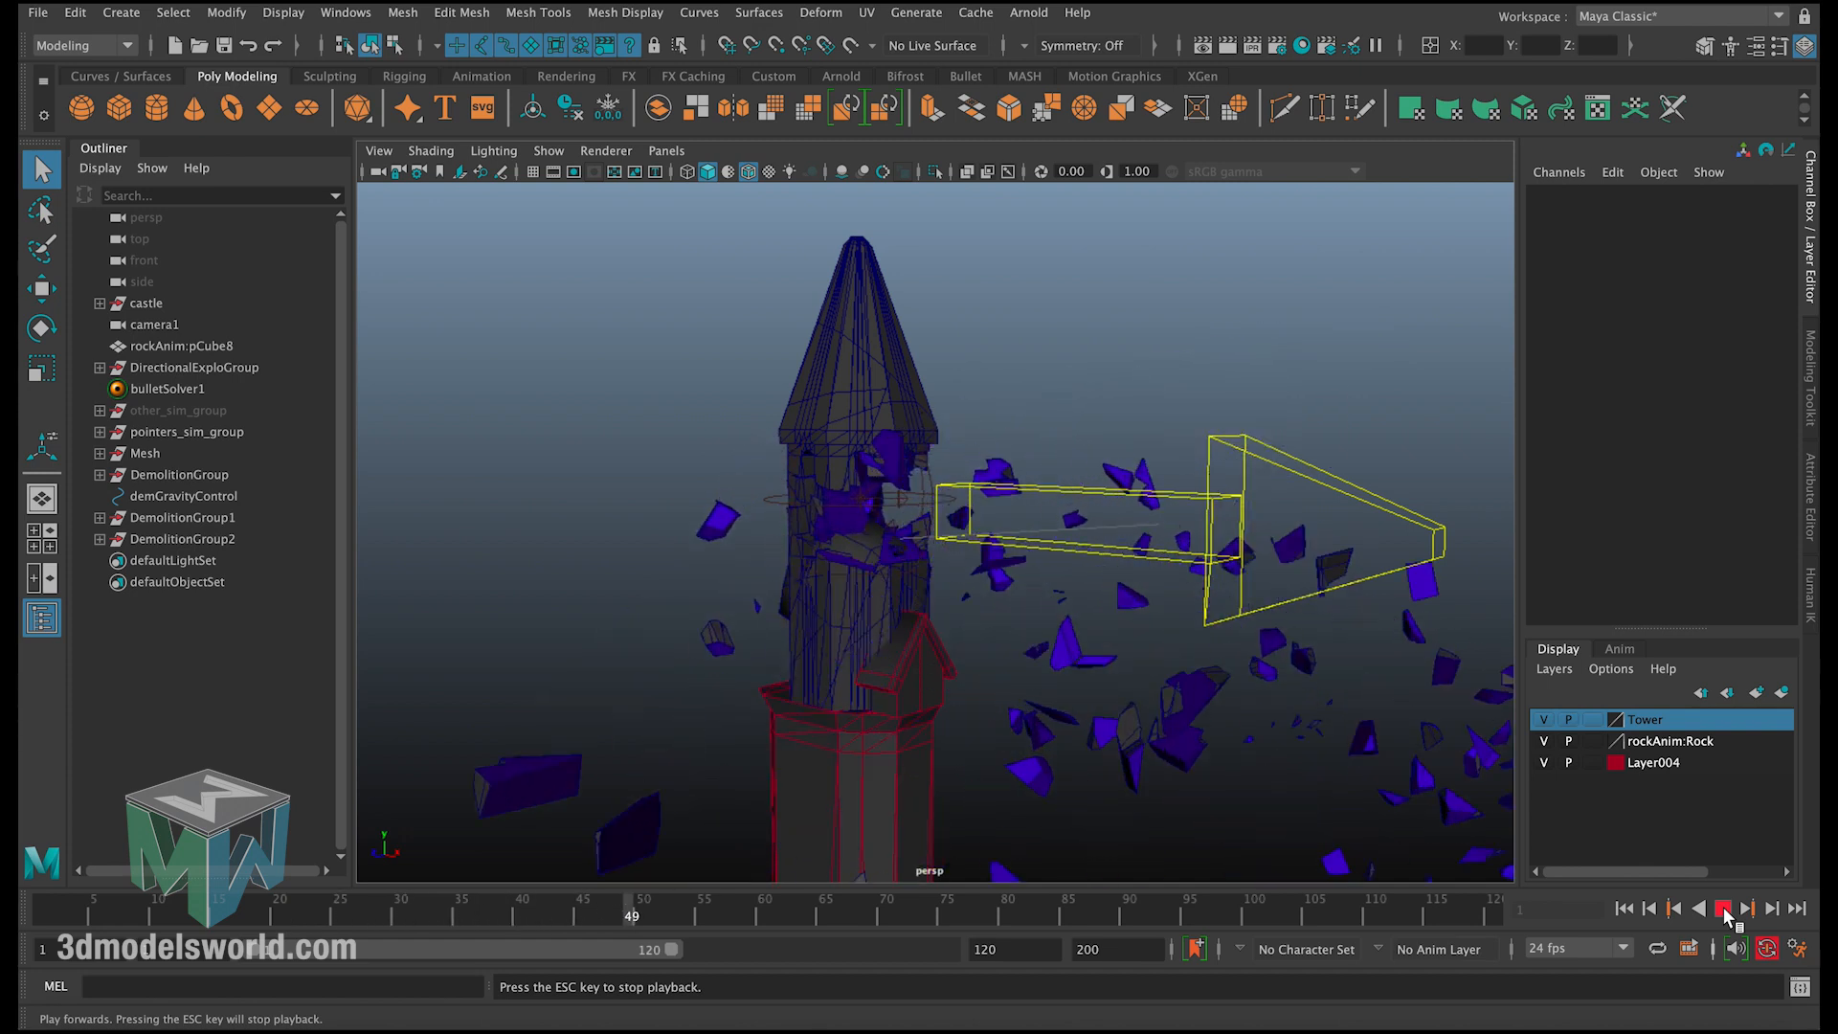
pyautogui.click(1723, 909)
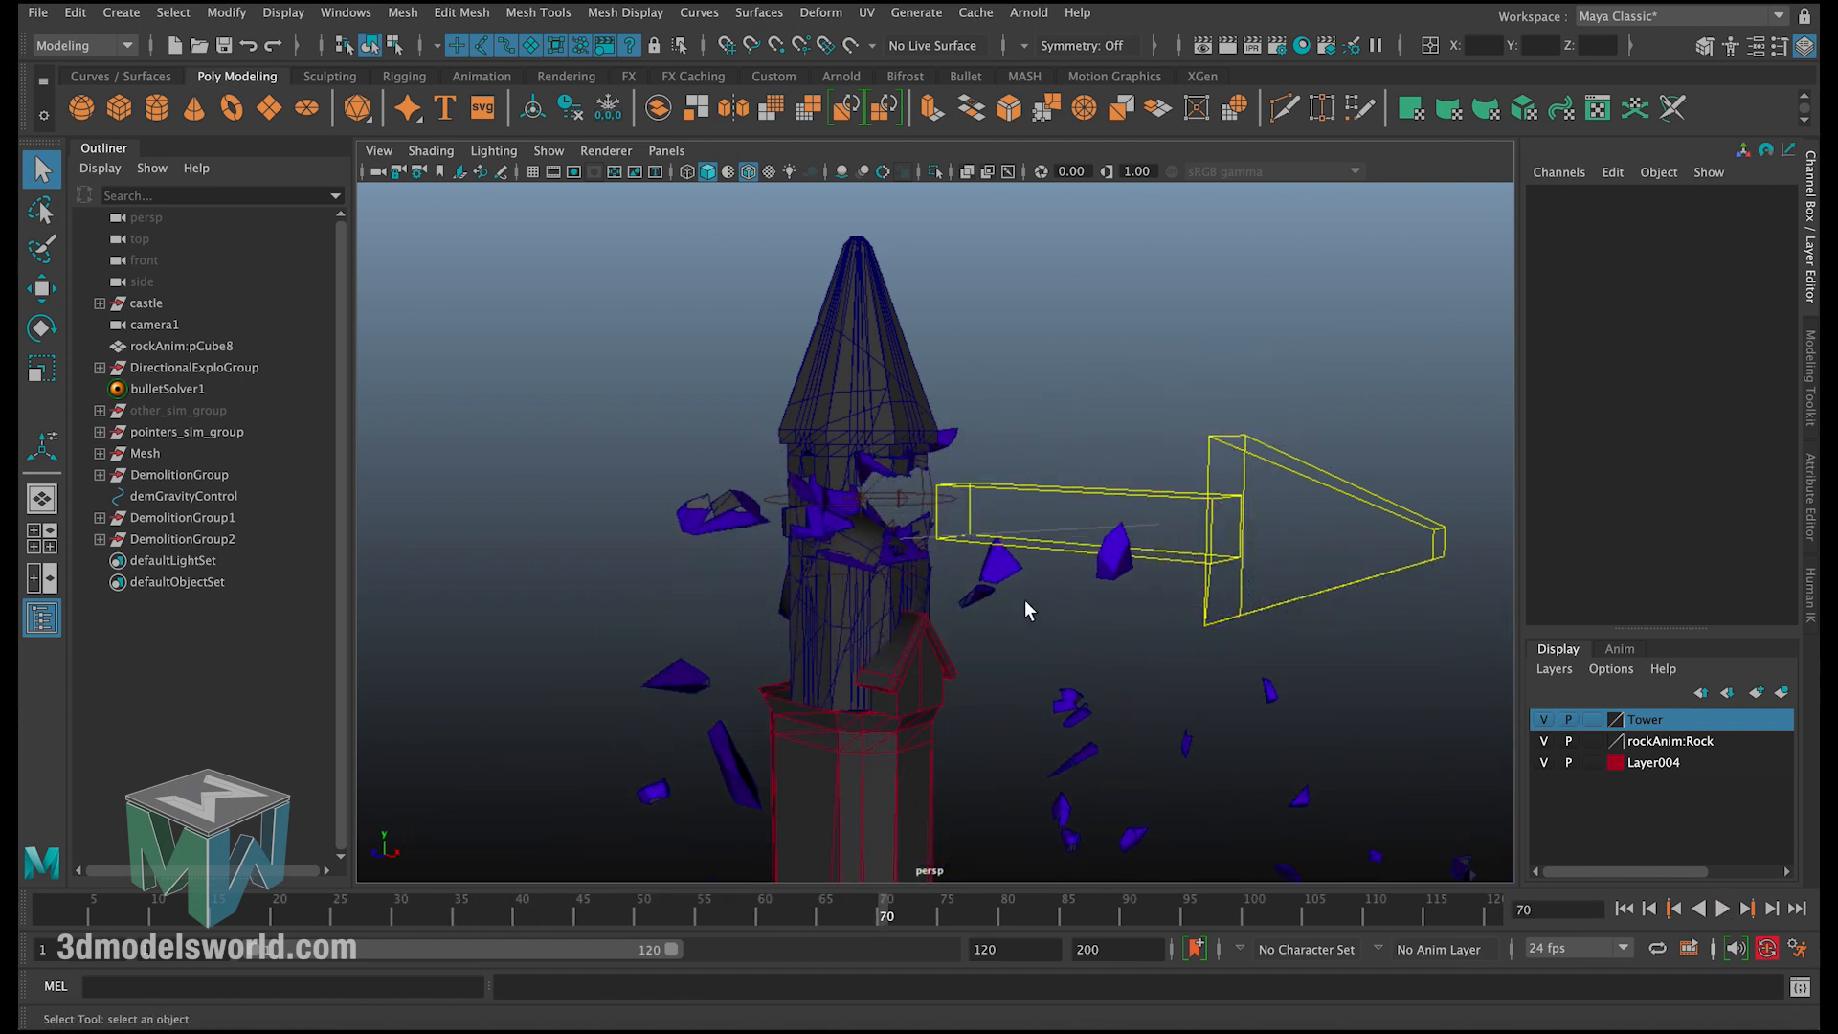
# Step: Play the simulation from frame 1 and stop at frame 32, just after the rock hits the tower
pyautogui.keyDown('alt'); pyautogui.moveTo(1025, 606); pyautogui.dragTo(1062, 577); pyautogui.keyUp('alt')
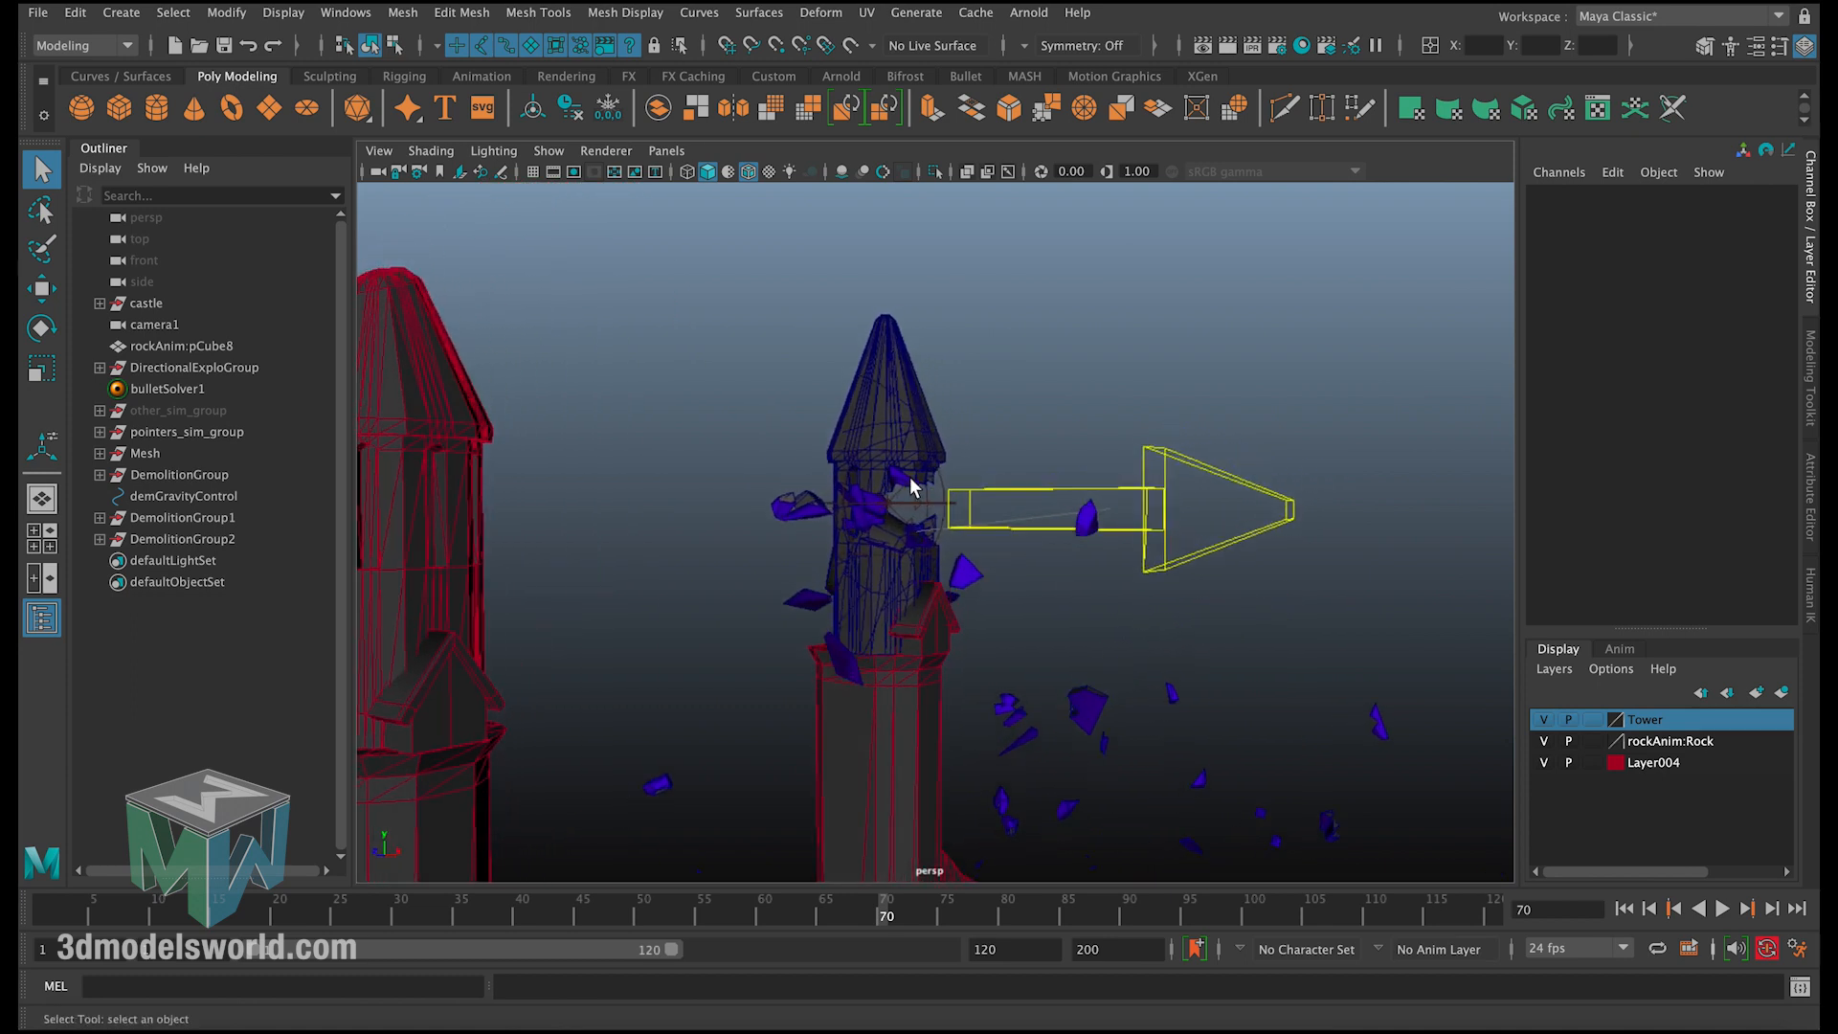
pyautogui.click(1624, 910)
pyautogui.hotkey('alt', 'v')
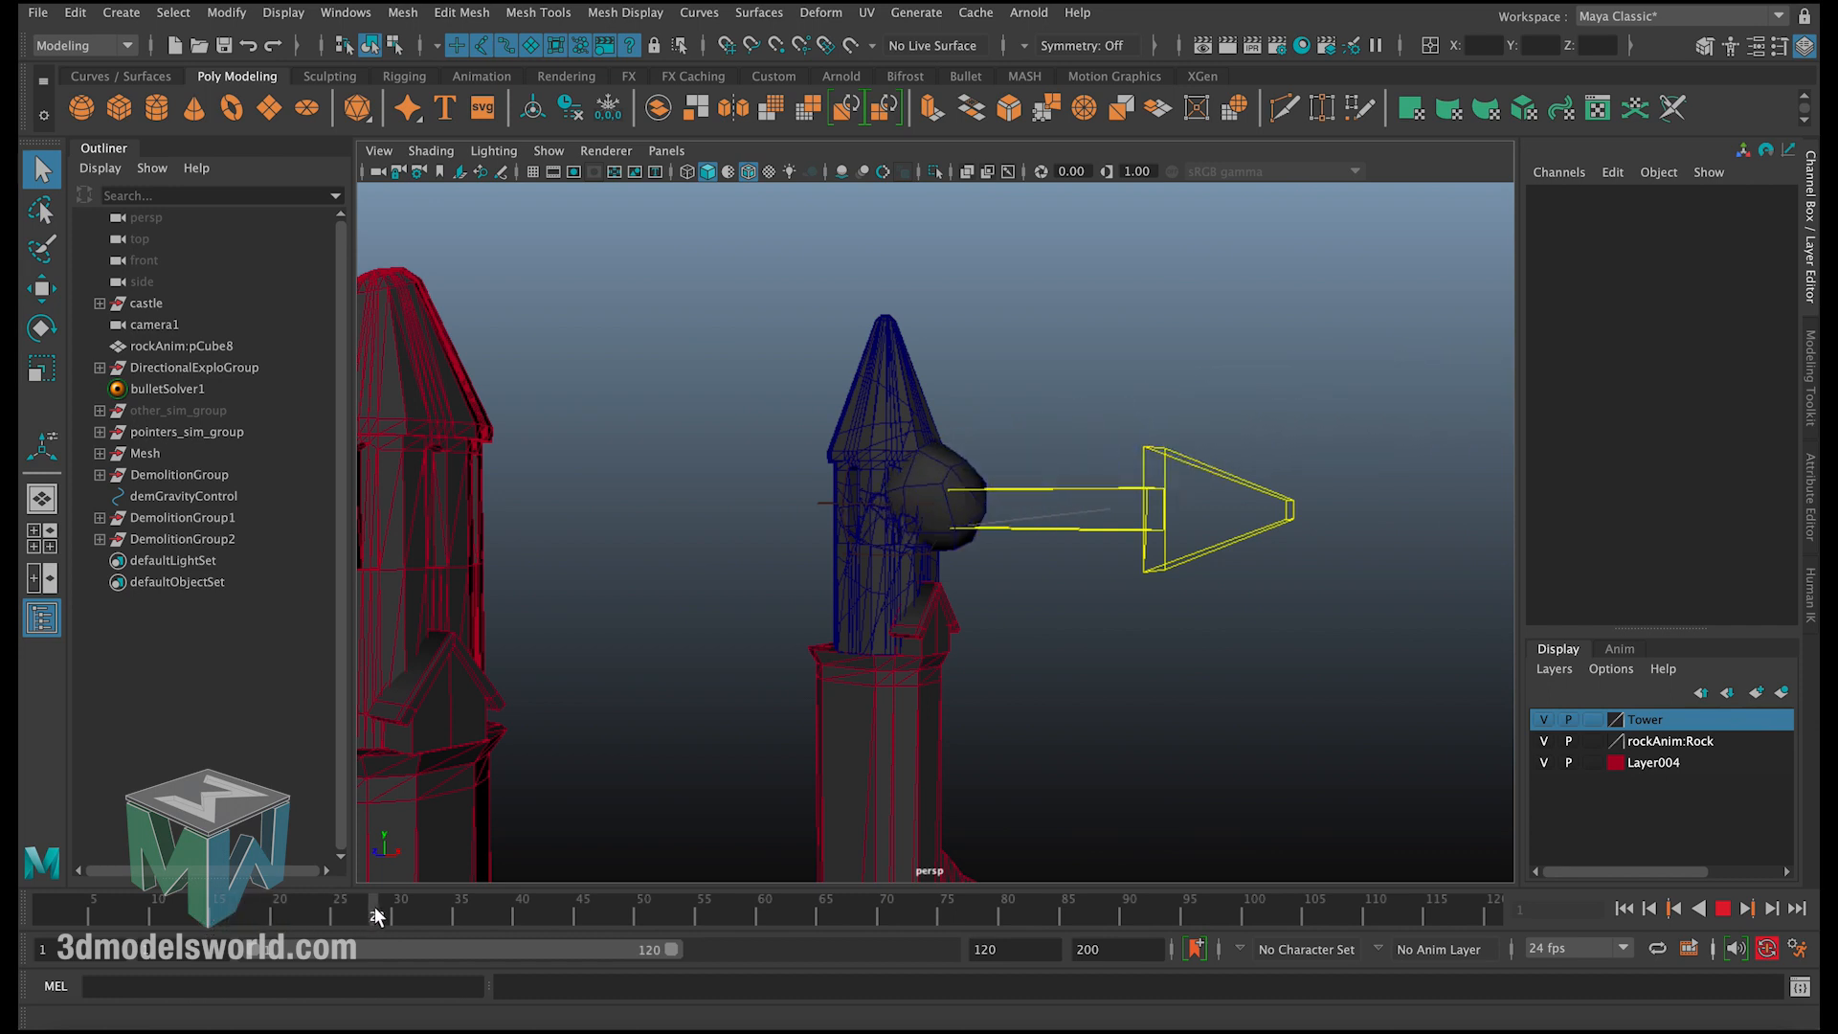
pyautogui.click(427, 906)
# Step: Key DemolitionGroup's Sim Start at 0 on frame 32 and at 1 on frame 33
pyautogui.click(866, 395)
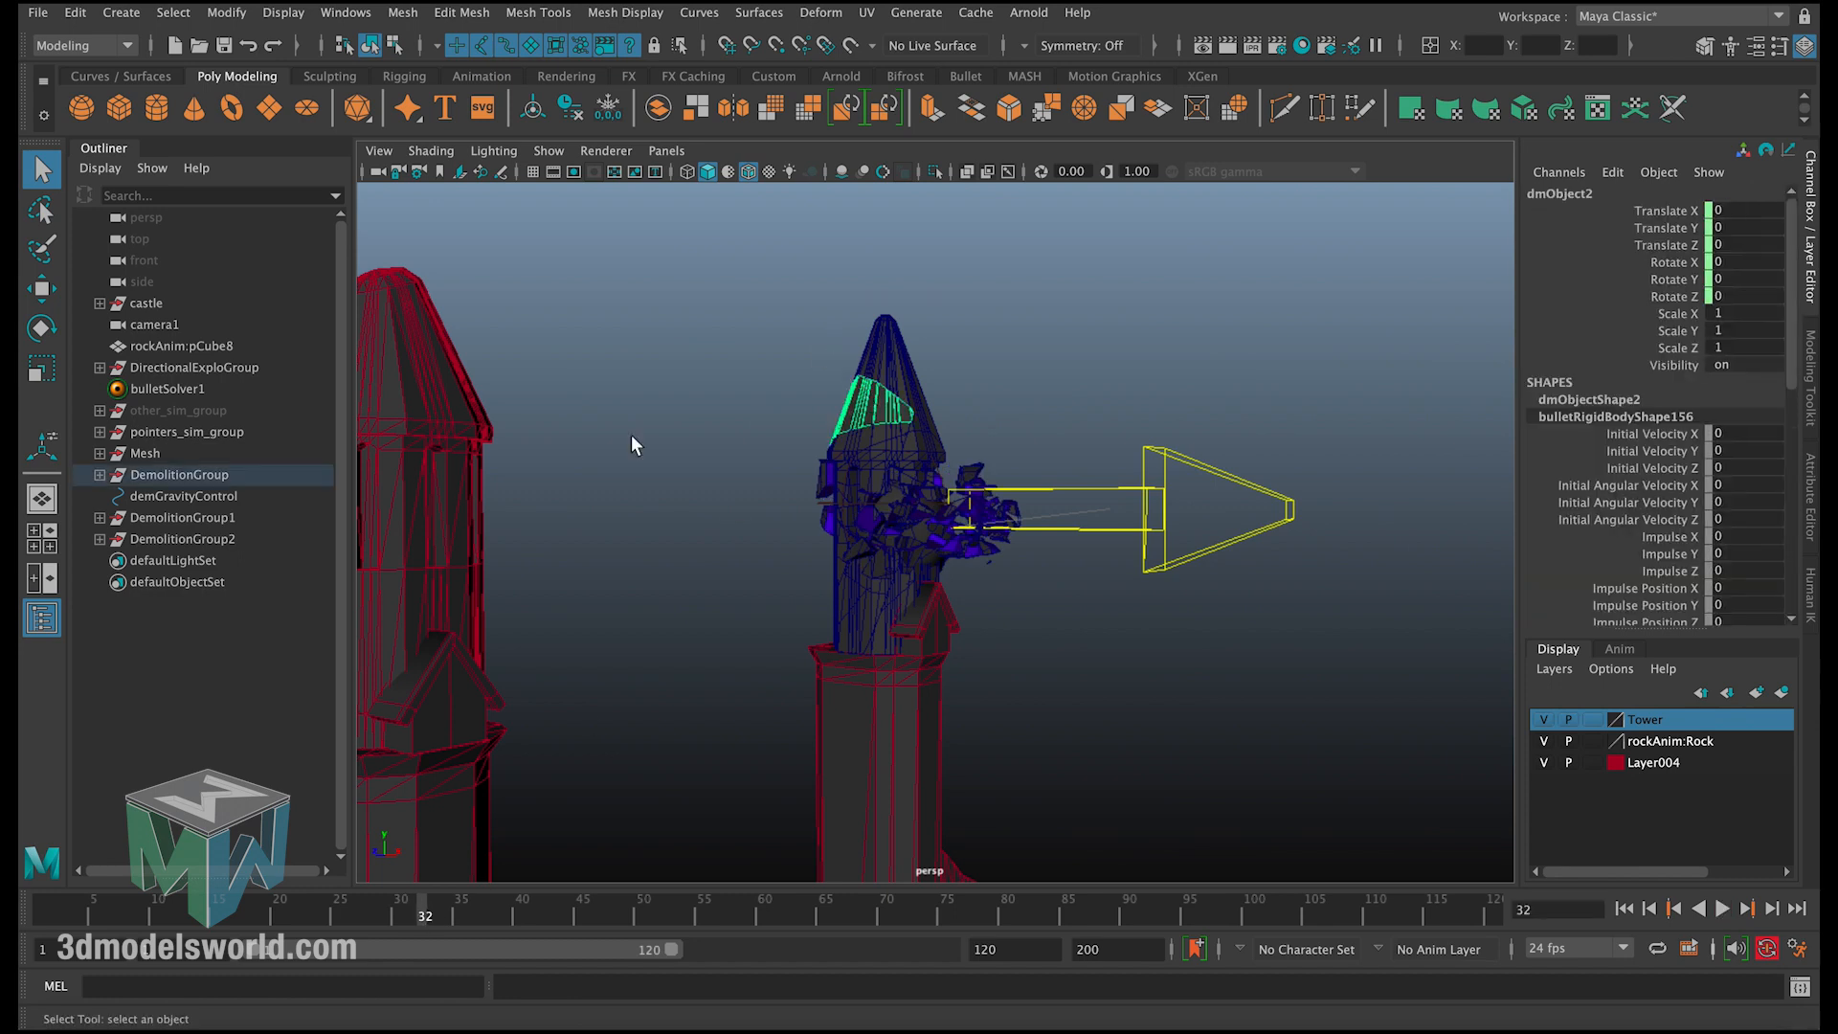
pyautogui.click(240, 475)
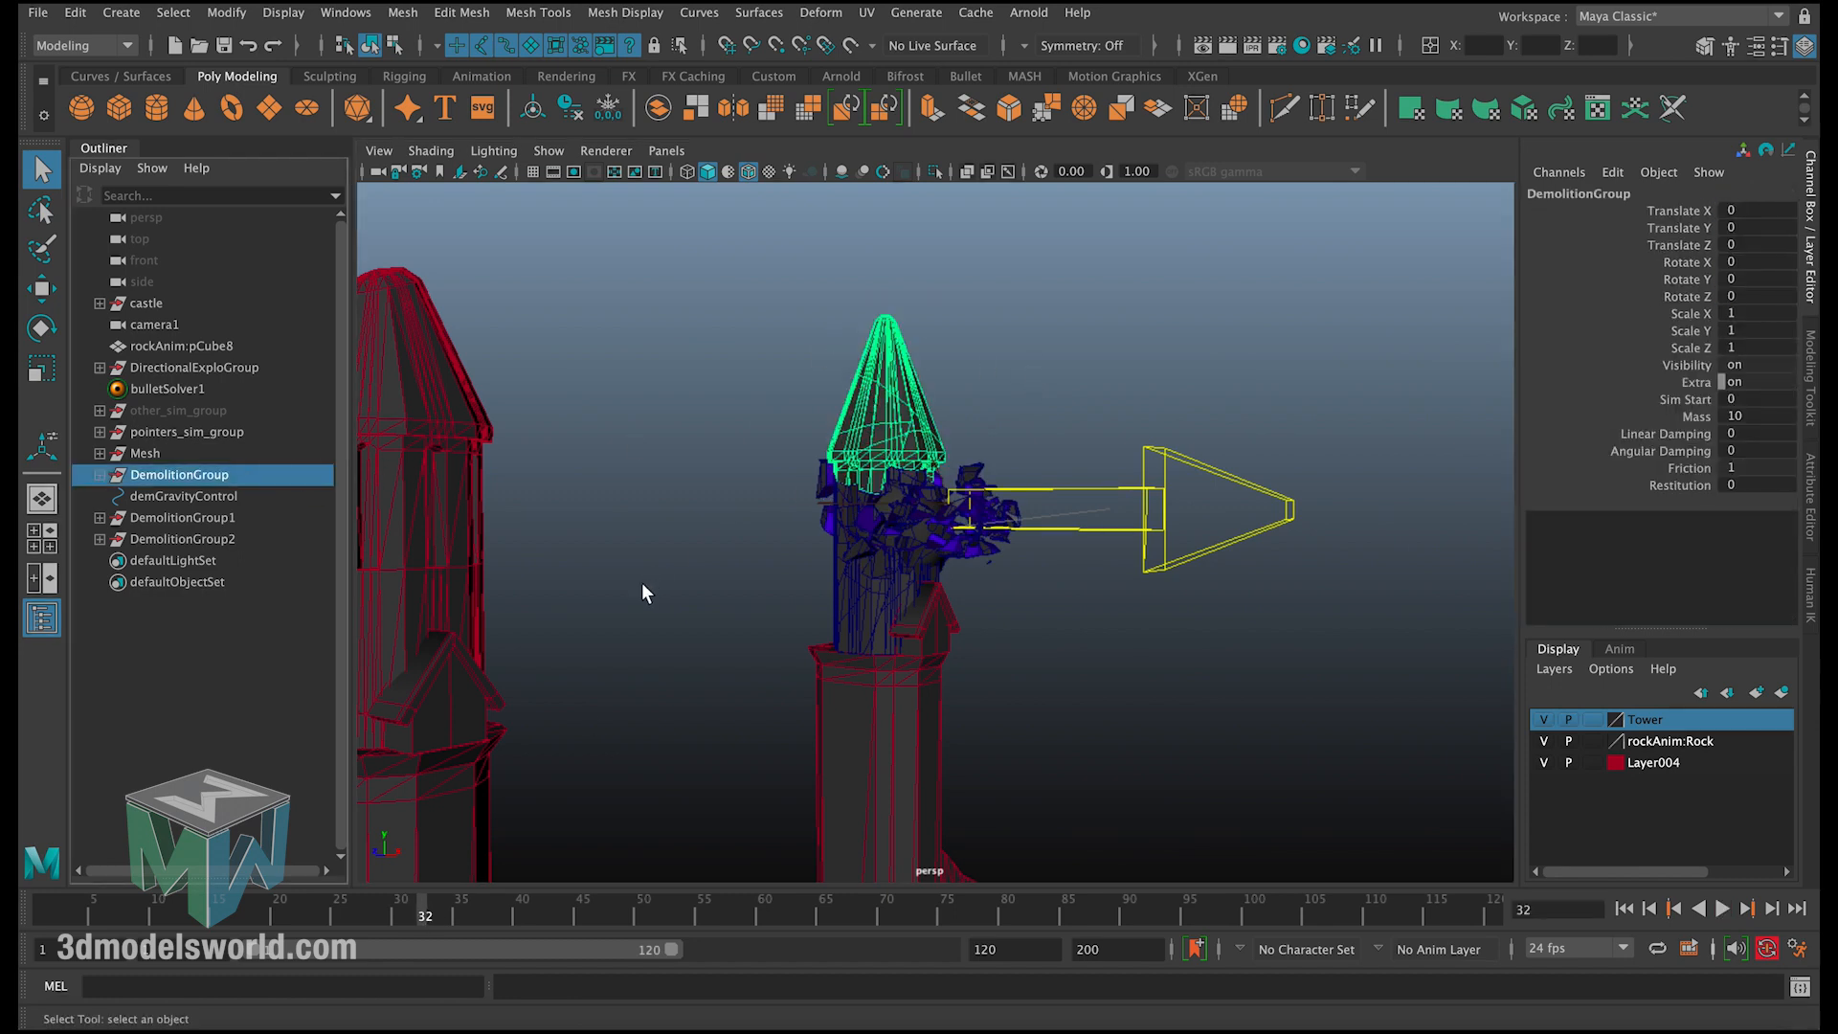
pyautogui.click(1695, 402)
pyautogui.rightClick(1677, 421)
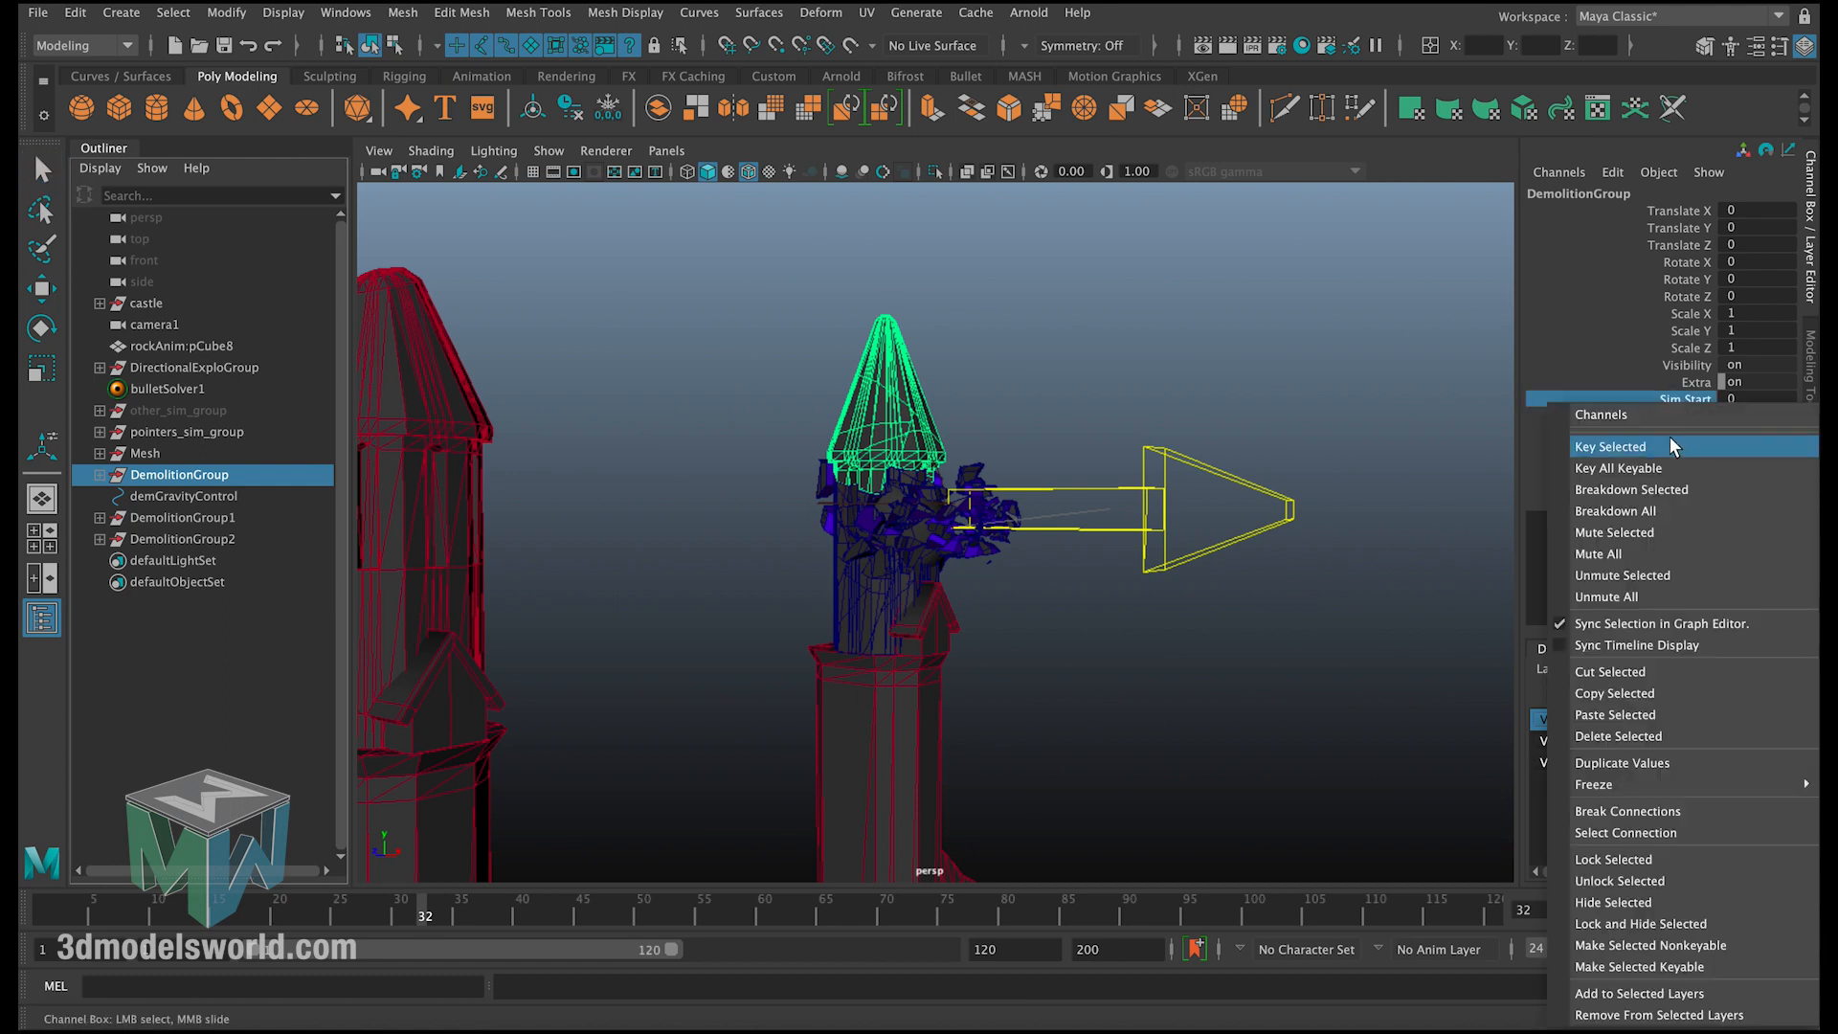
pyautogui.click(1670, 438)
pyautogui.hotkey('alt', '.')
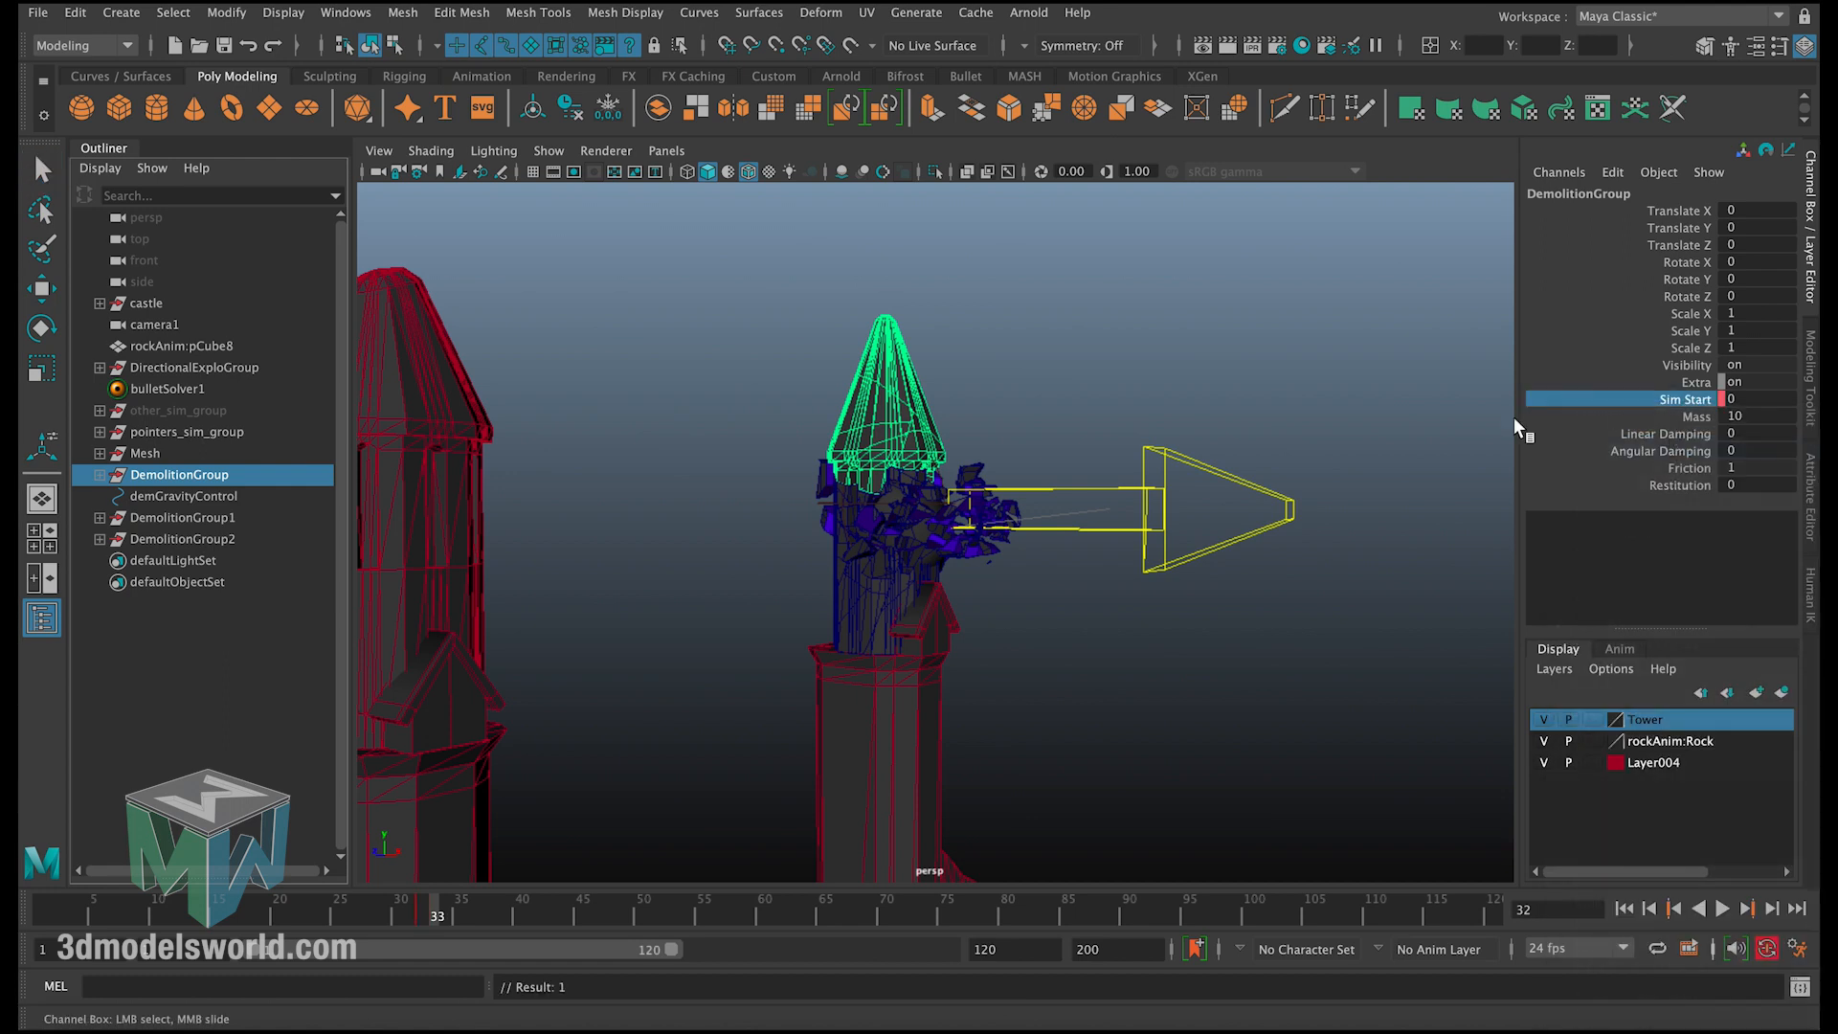
pyautogui.click(1738, 400)
pyautogui.write('1')
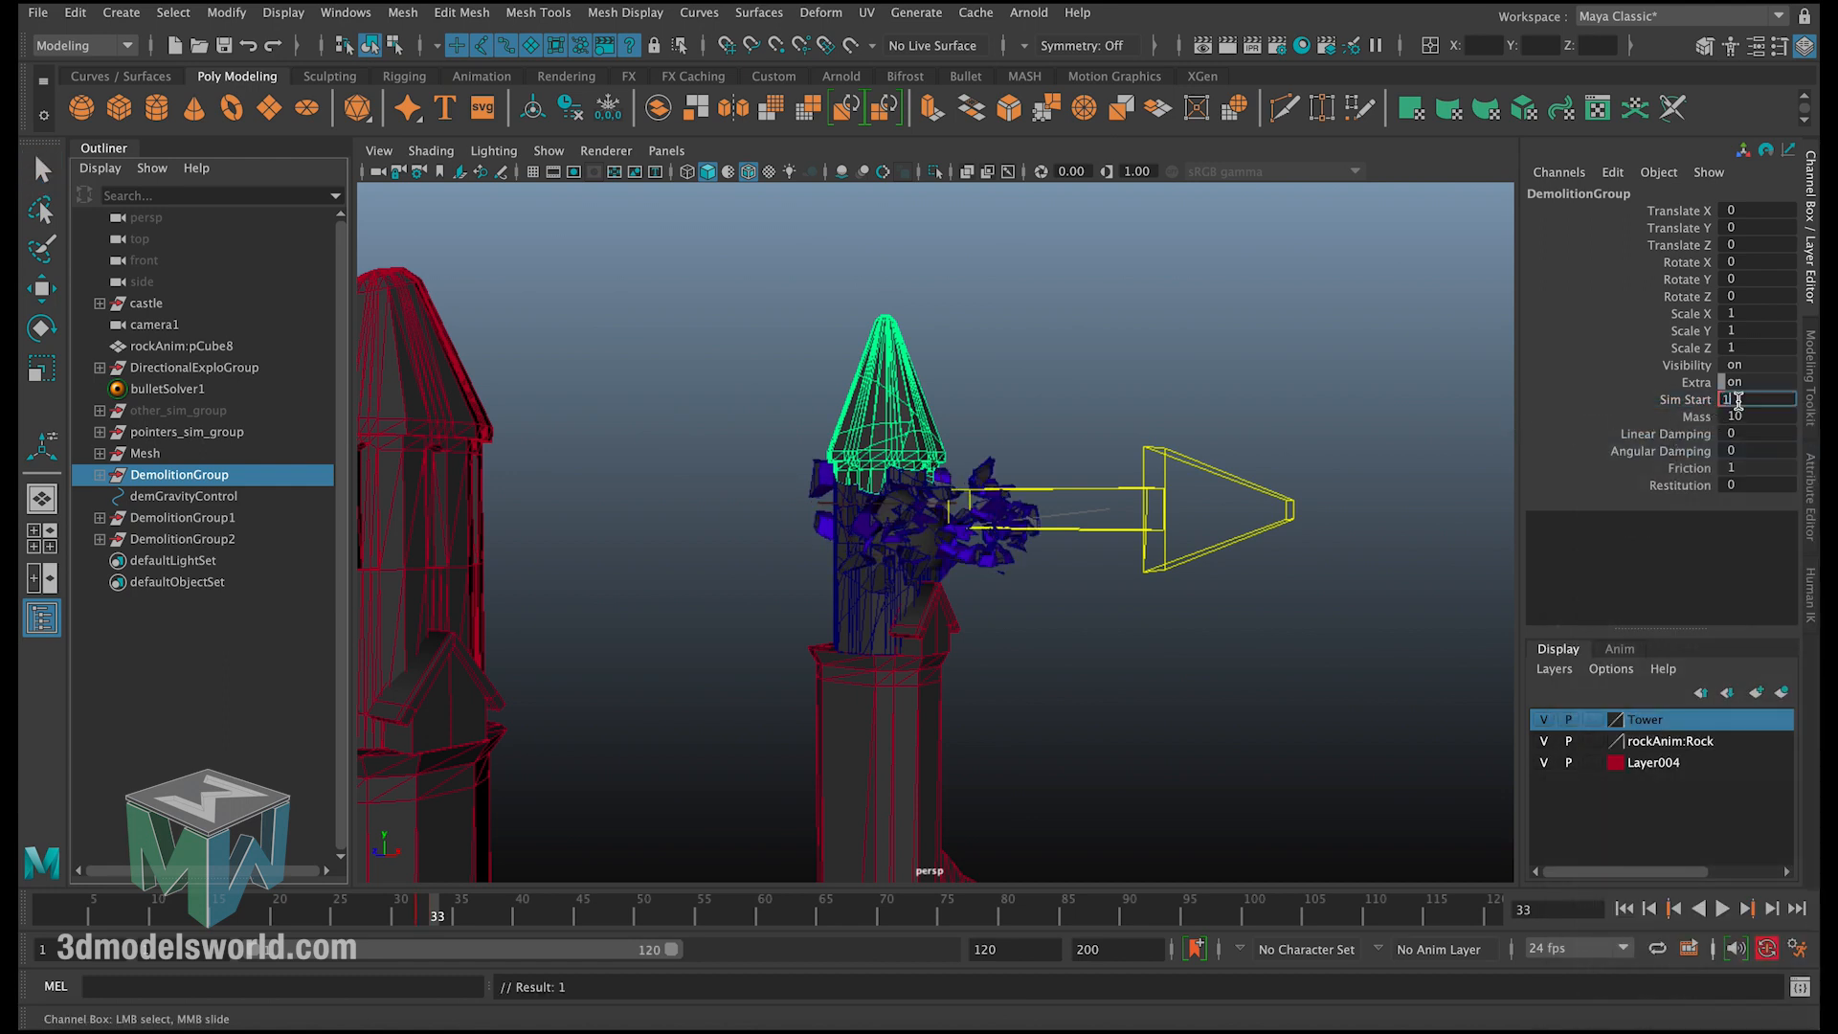
pyautogui.press('Return')
# Step: Play on to frame 42, then key DemolitionGroup1's Sim Start at 0 there and at 1 on frame 43
pyautogui.hotkey('alt', 'v')
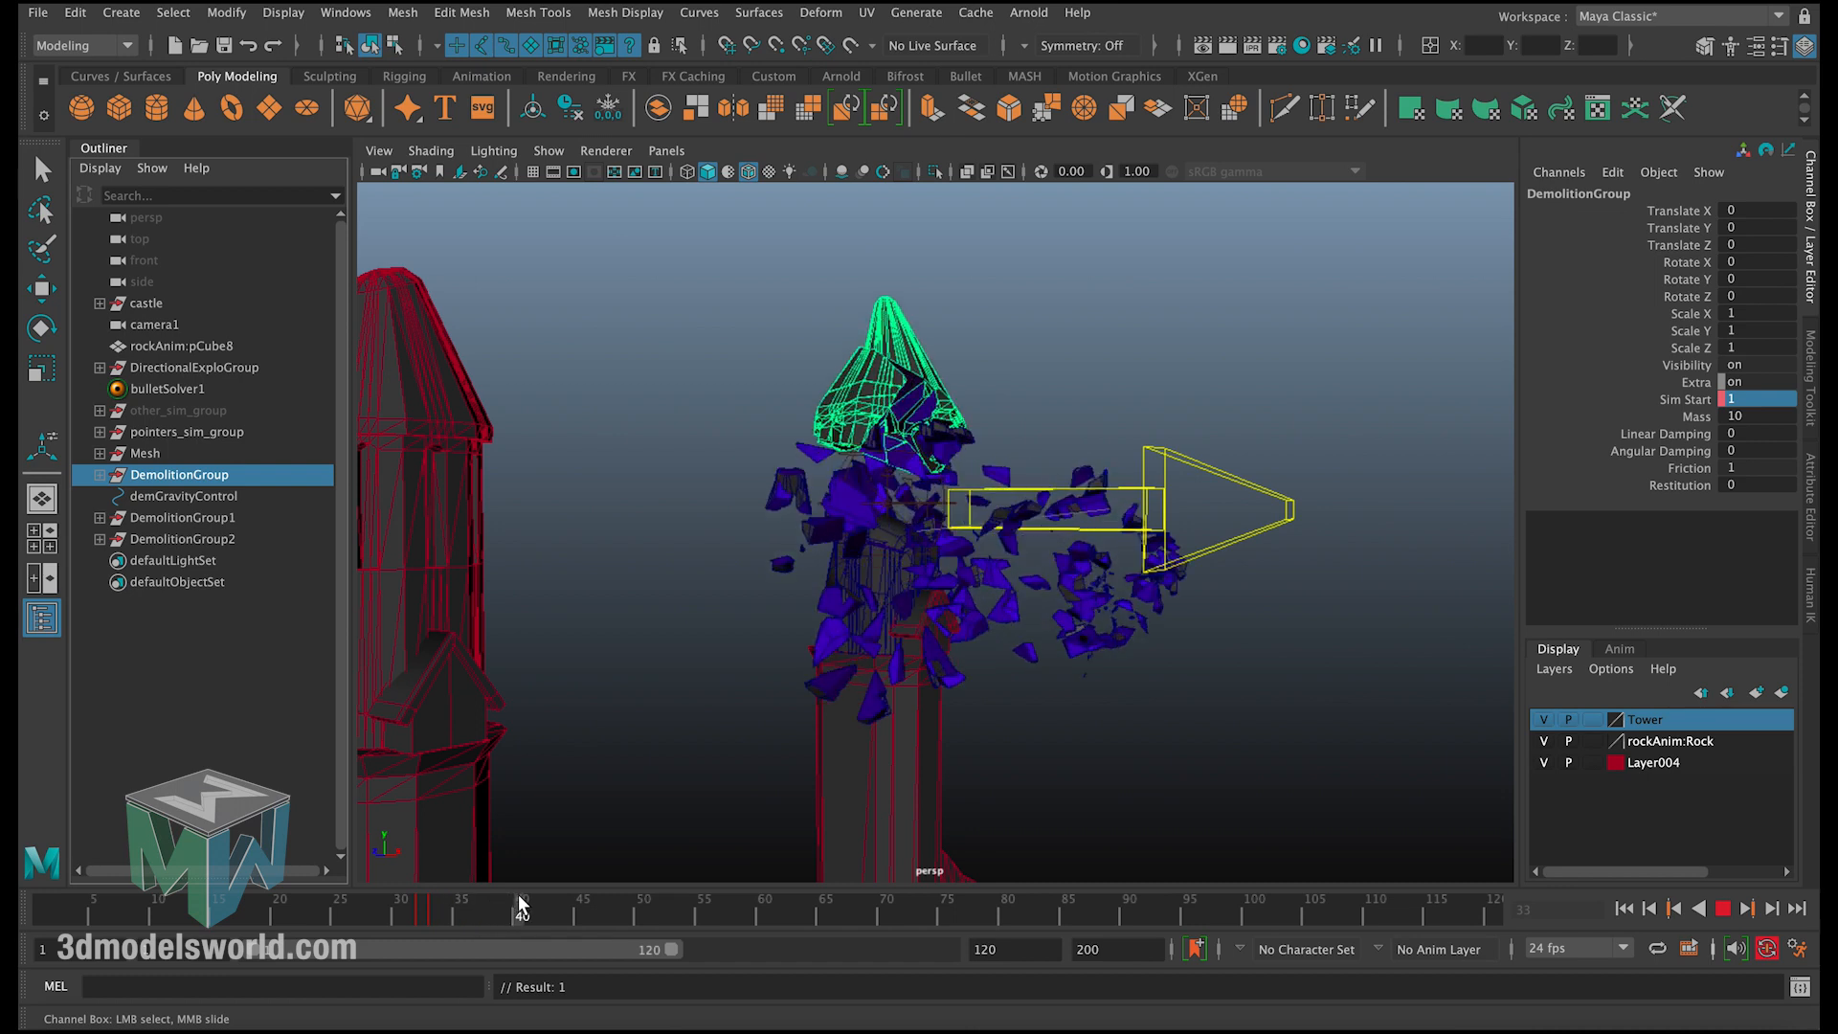
pyautogui.hotkey('alt', 'v')
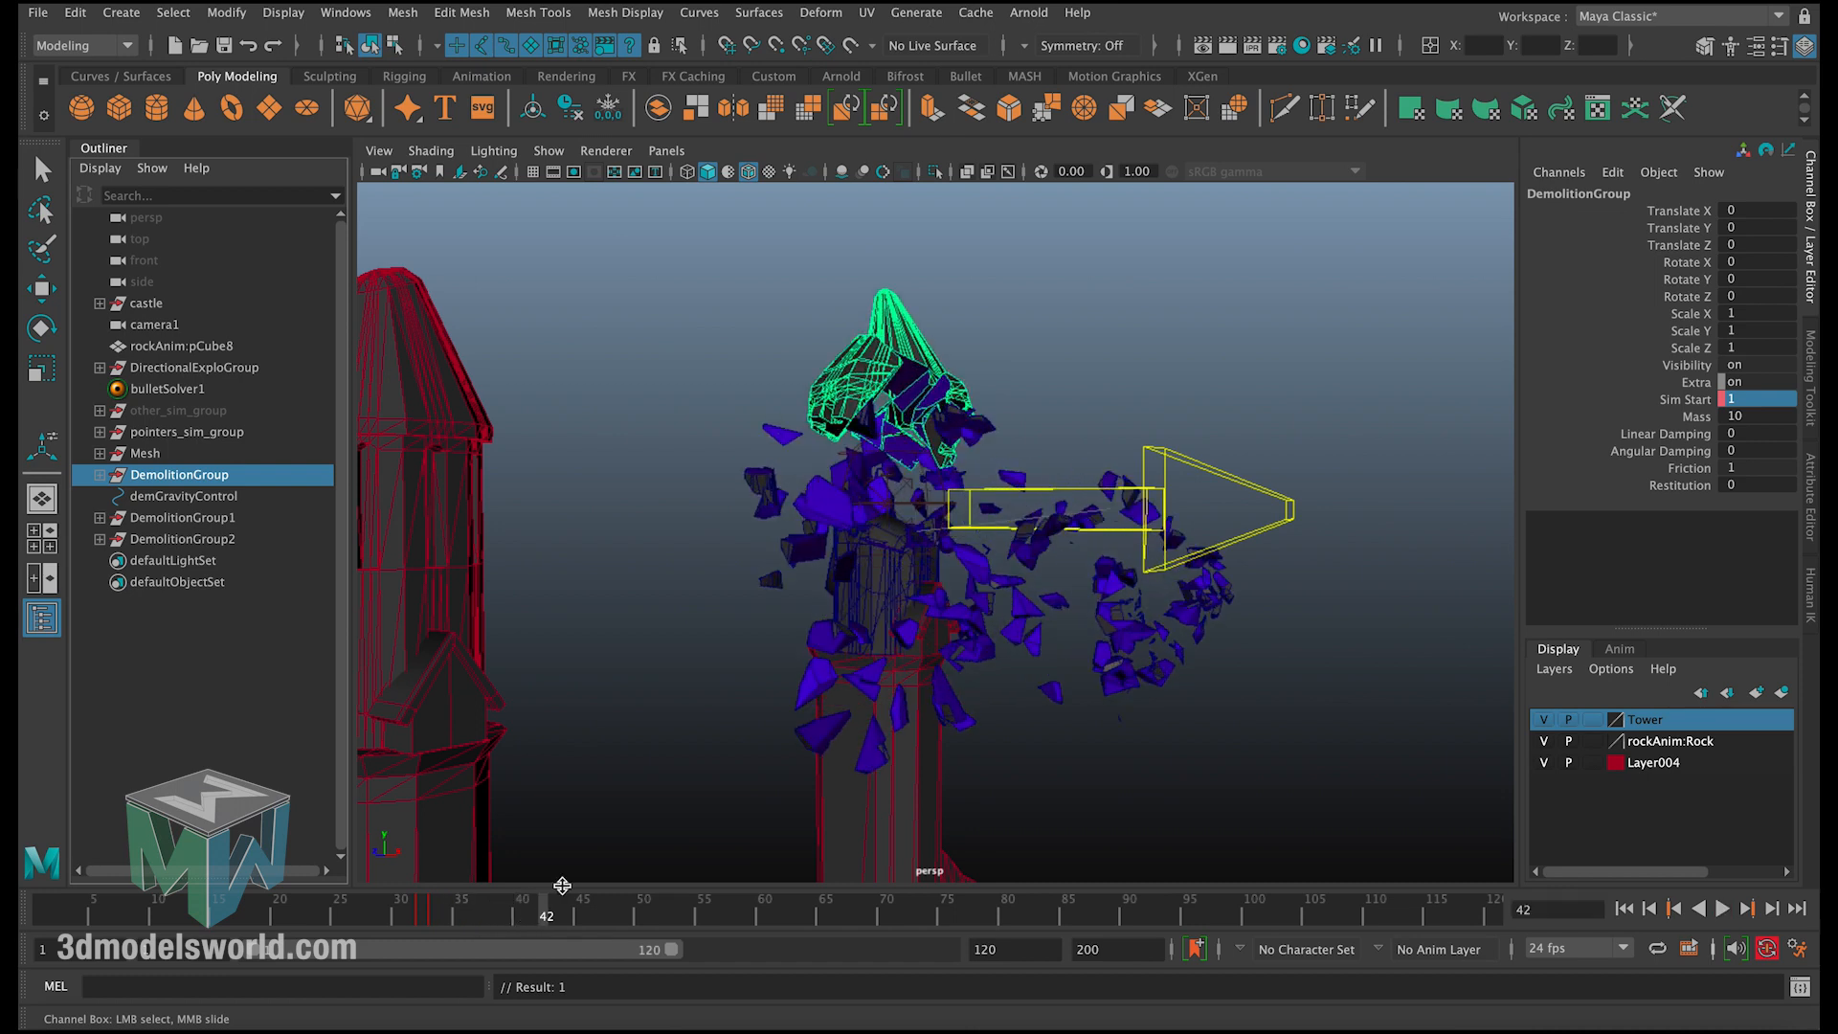
pyautogui.press('q')
pyautogui.click(230, 520)
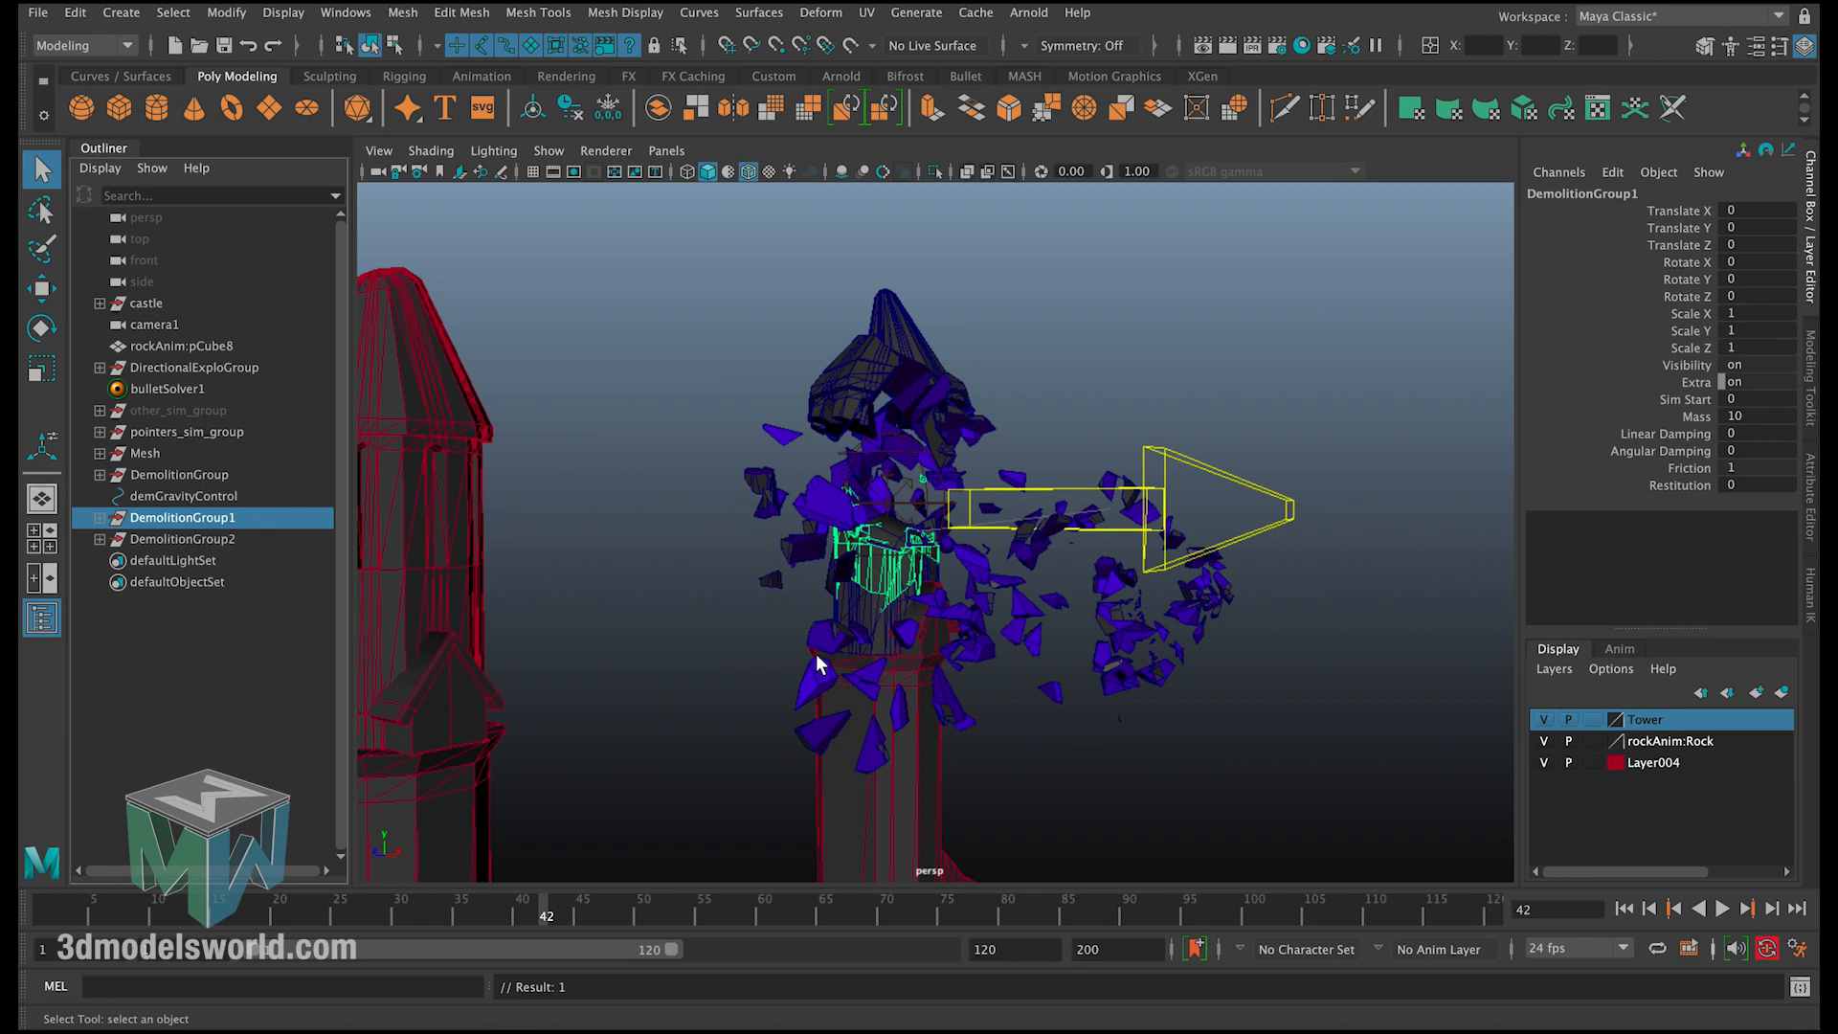
pyautogui.click(1685, 399)
pyautogui.rightClick(1685, 402)
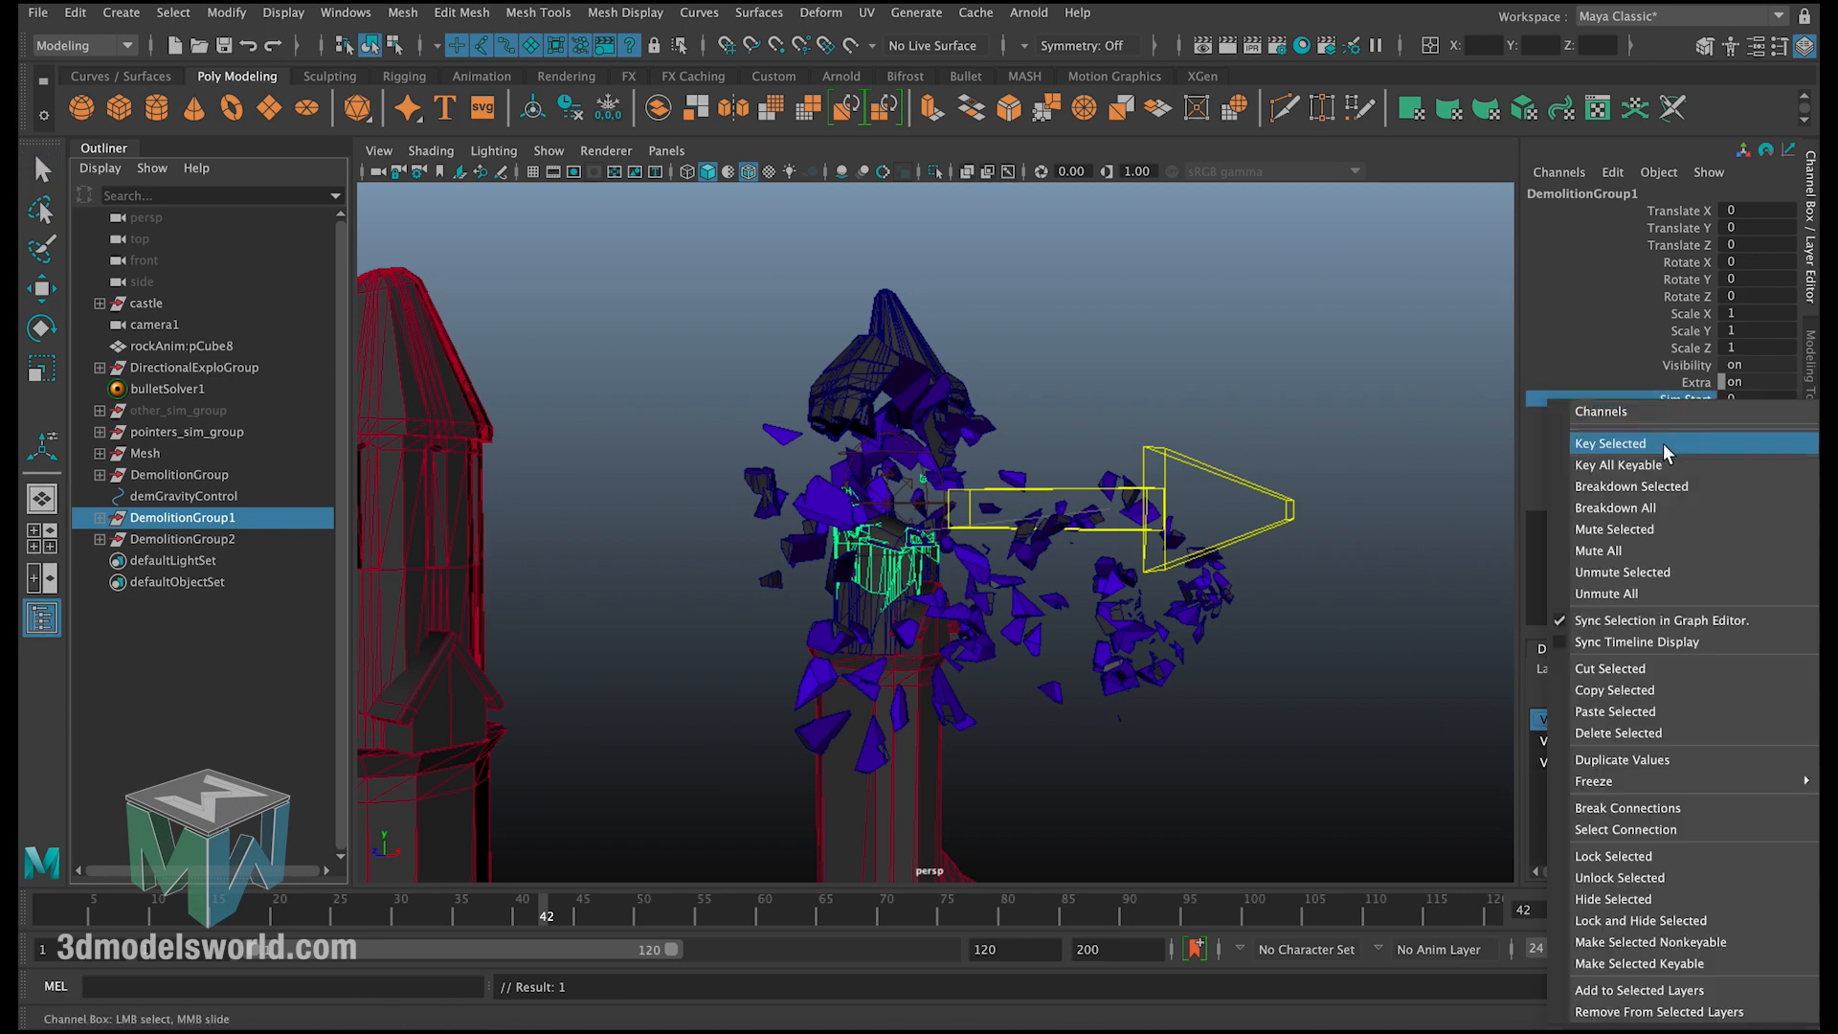
pyautogui.click(1667, 445)
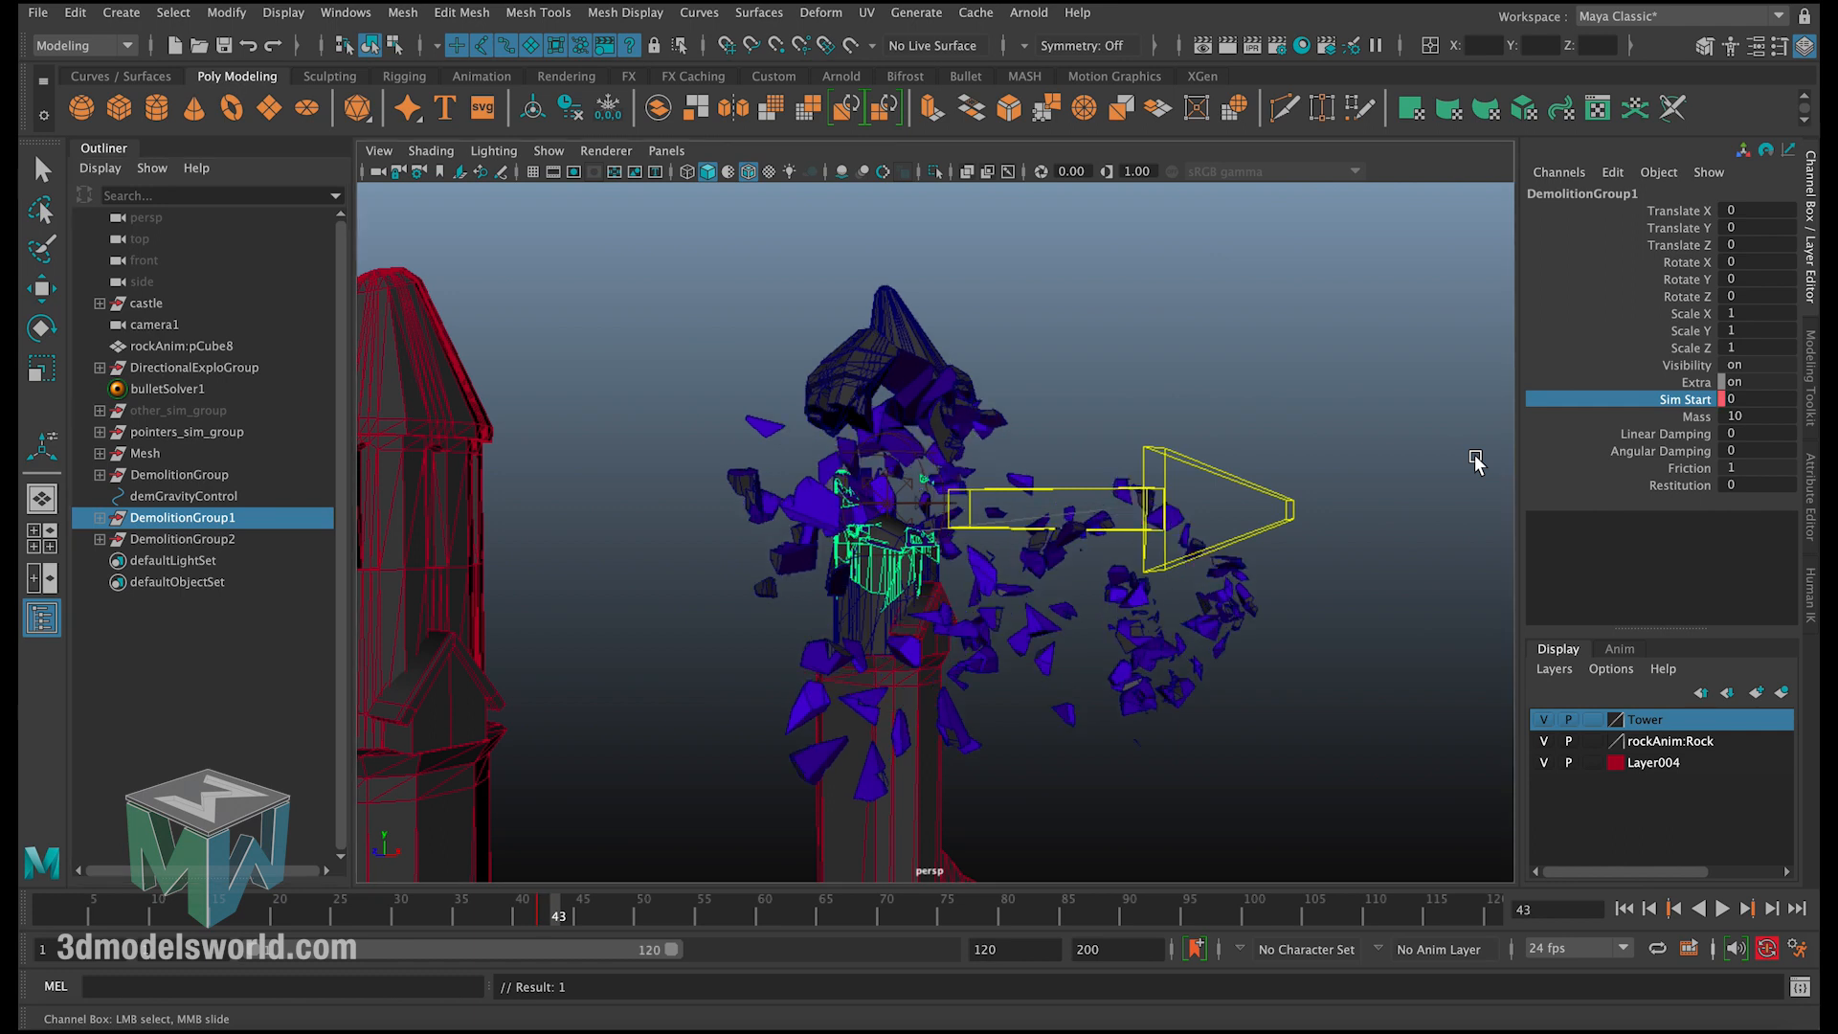
pyautogui.doubleClick(1735, 400)
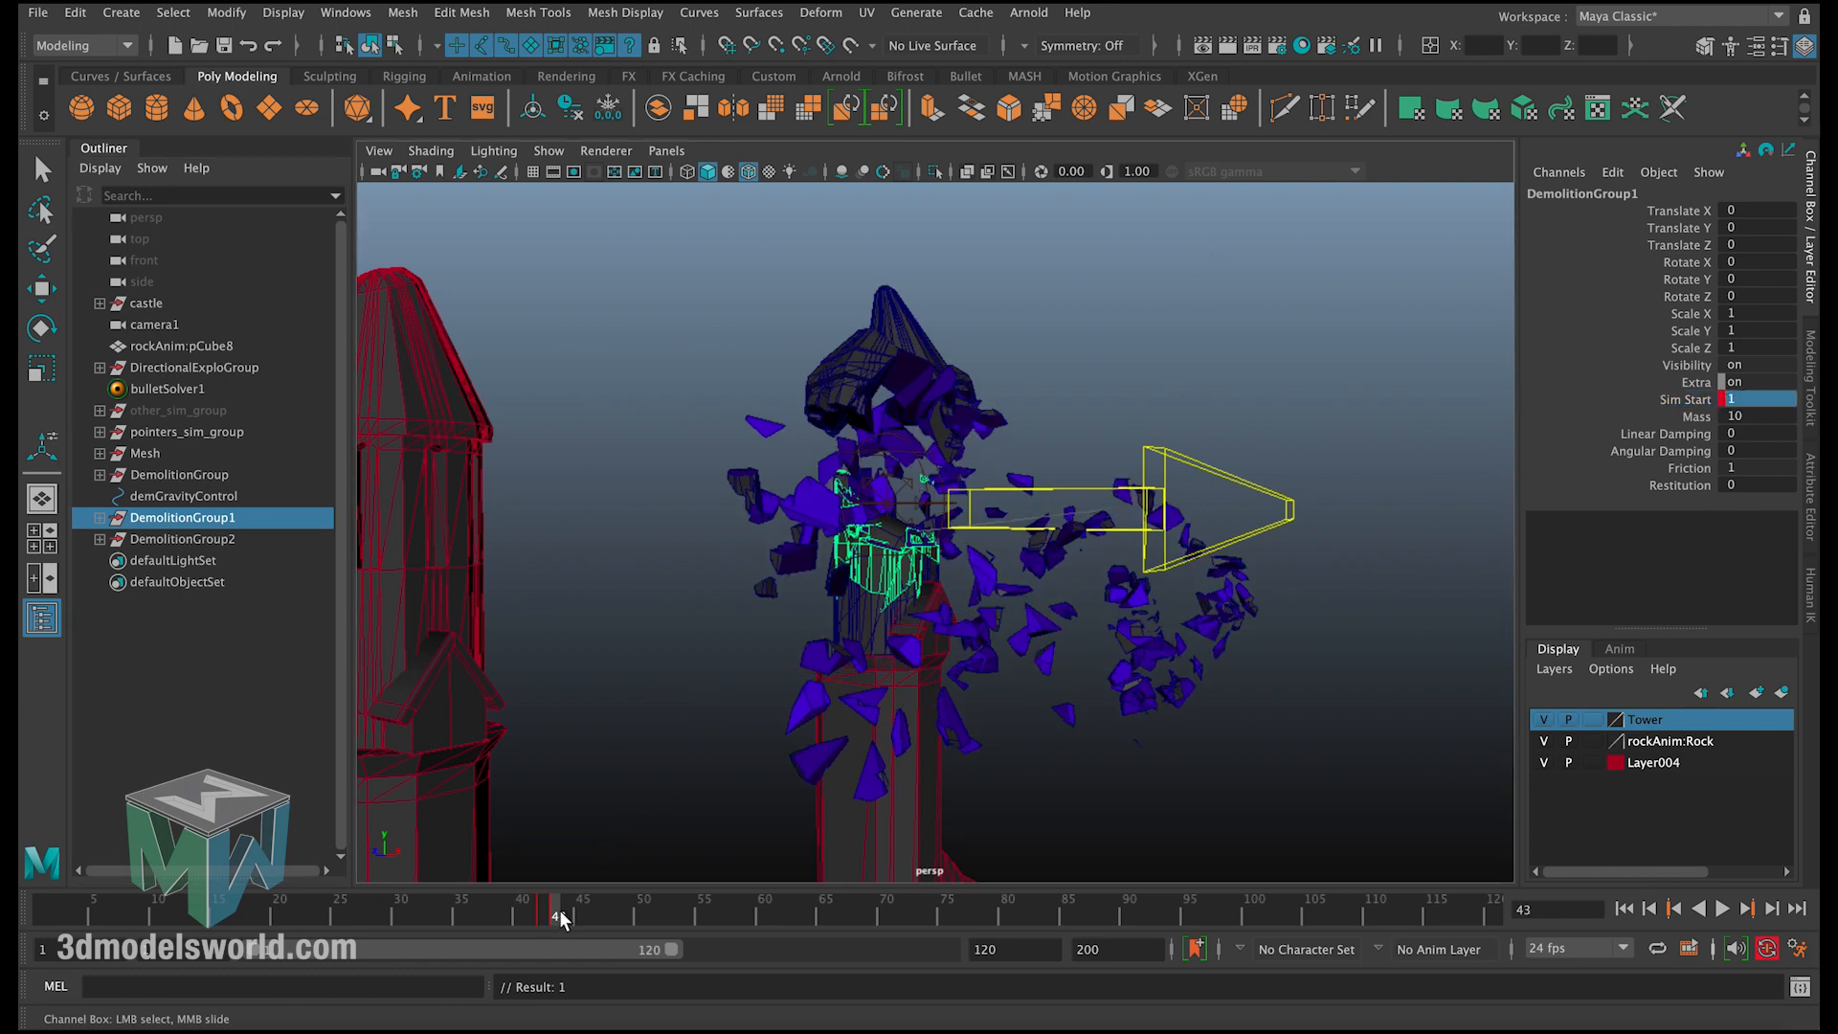
# Step: Advance to frame 53, then key DemolitionGroup2's Sim Start at 0 there and at 1 on frame 54
pyautogui.moveTo(560, 919); pyautogui.dragTo(680, 915)
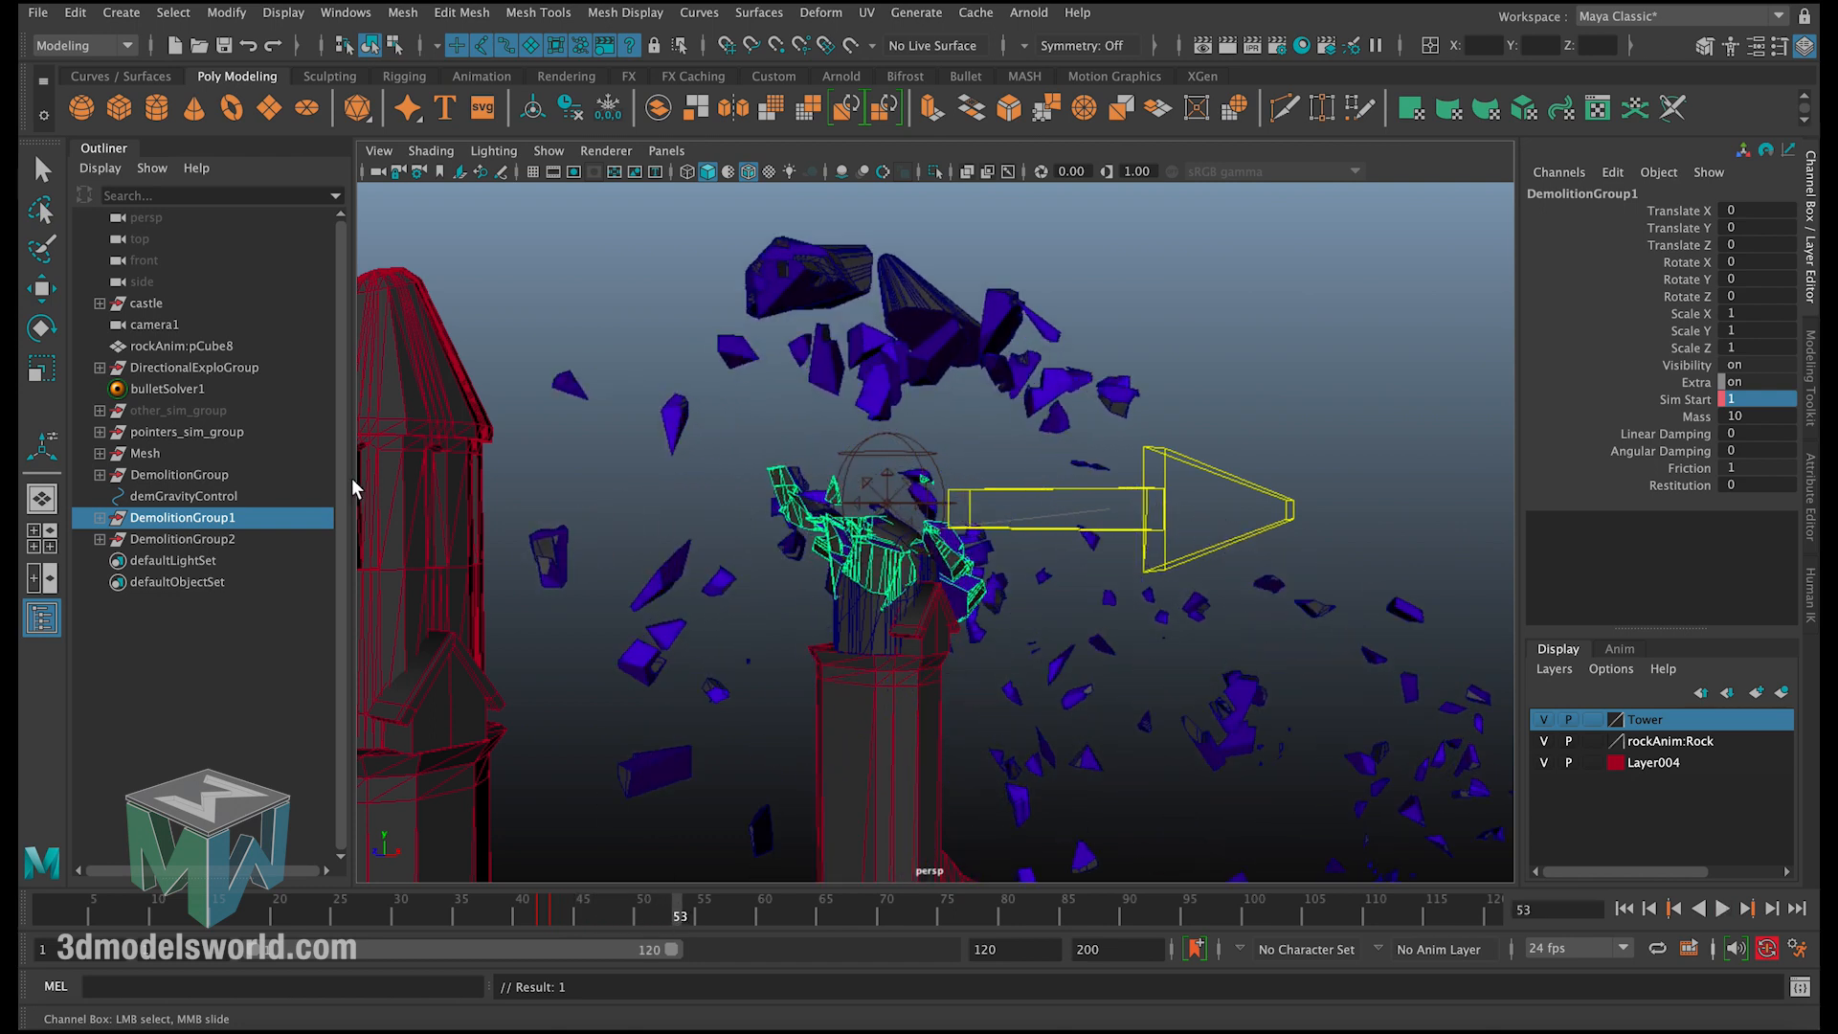
pyautogui.click(230, 539)
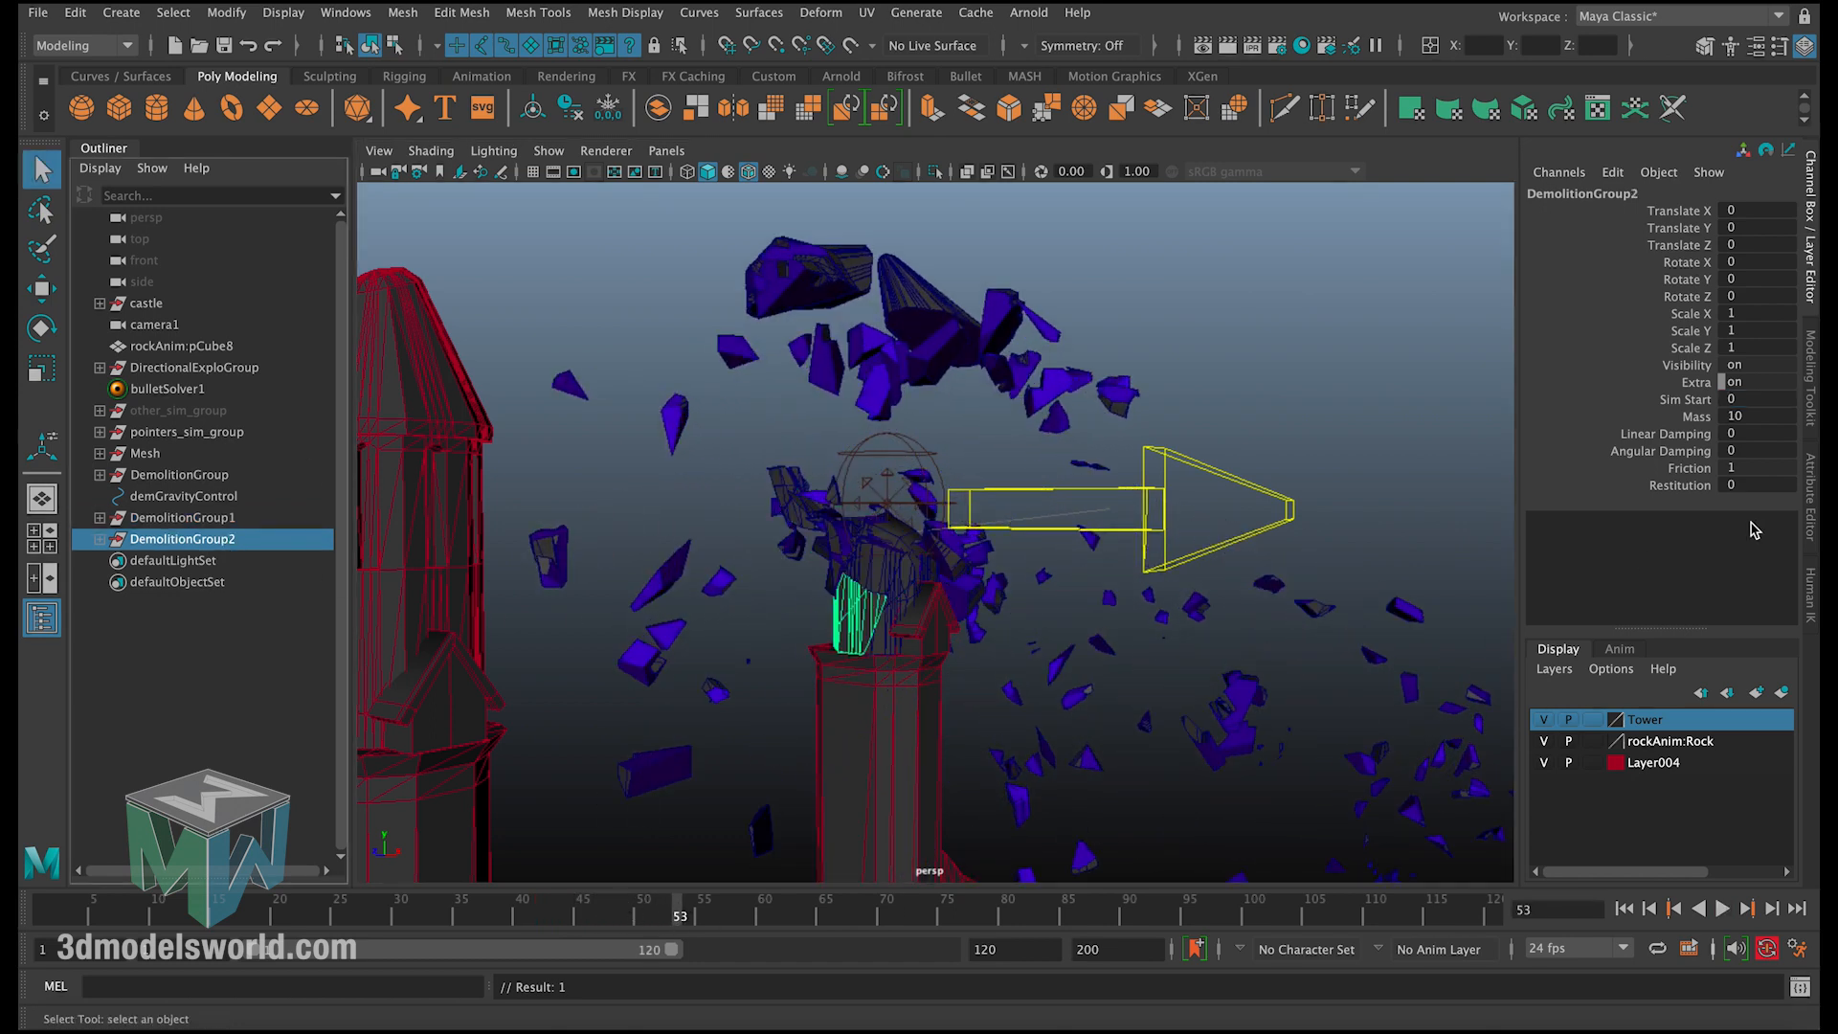
pyautogui.click(1685, 399)
pyautogui.rightClick(1677, 402)
pyautogui.click(1605, 446)
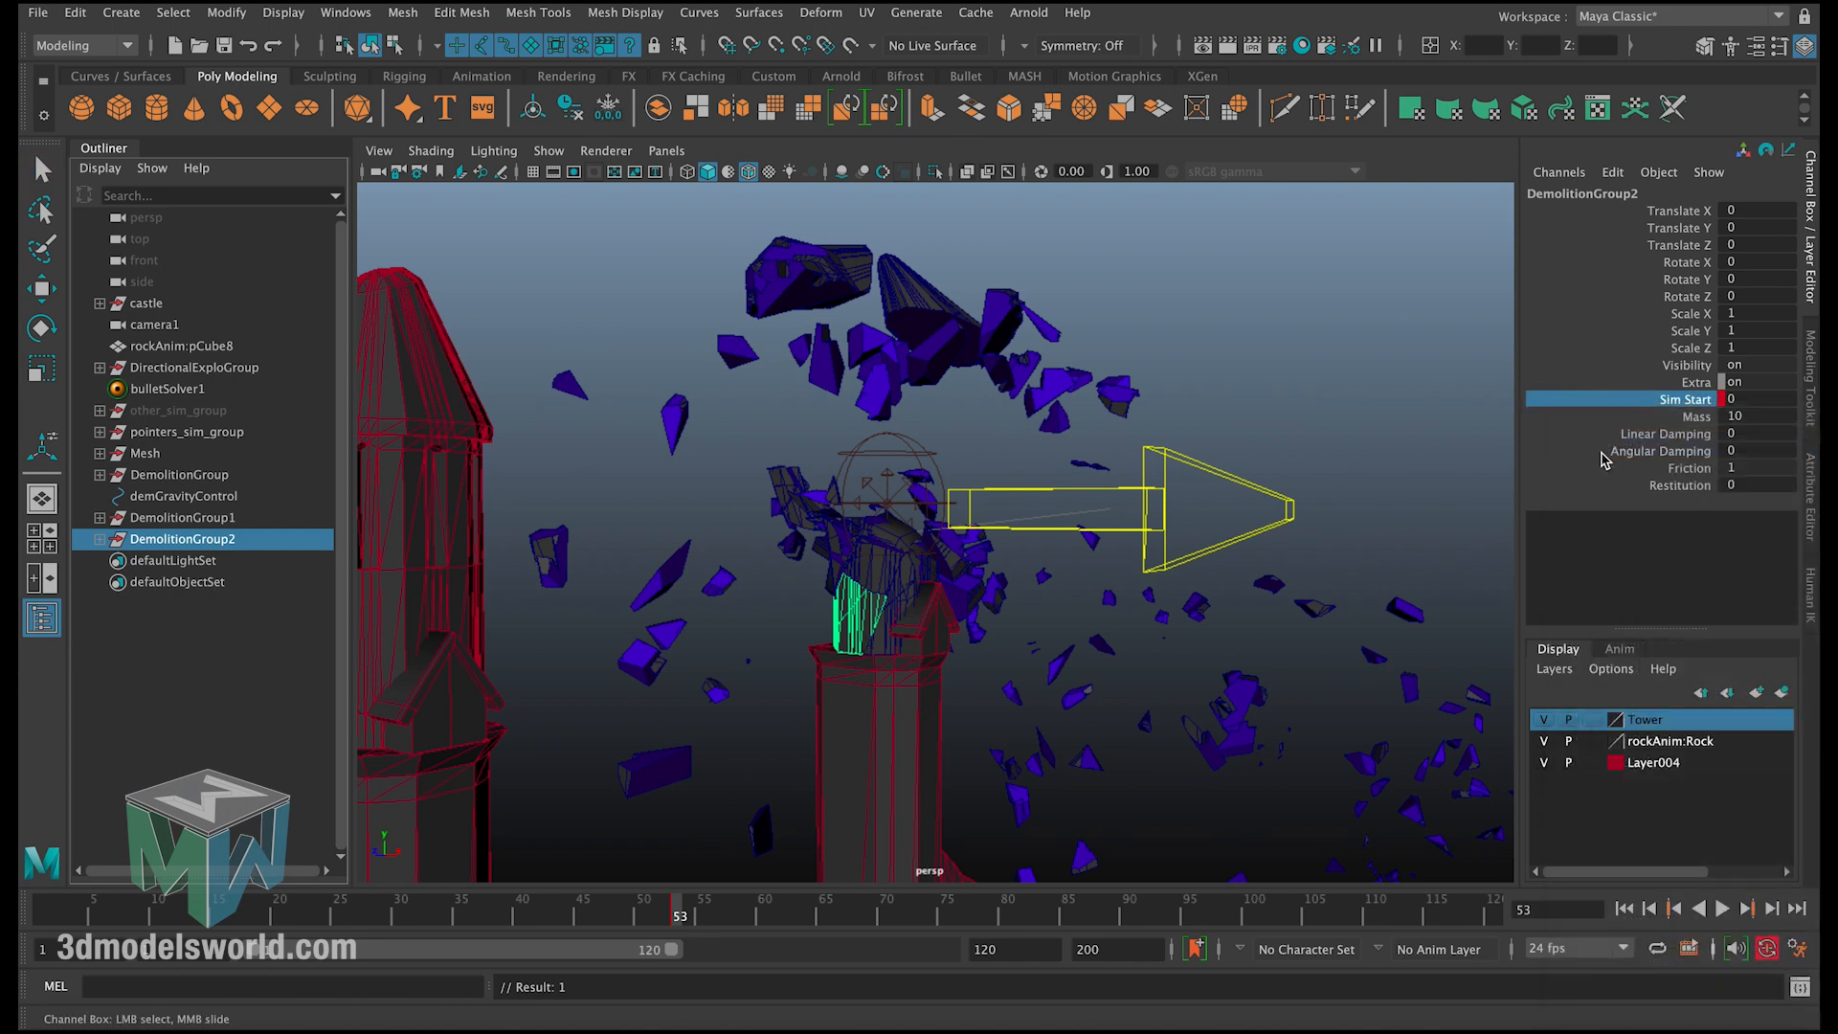
pyautogui.hotkey('alt', '.')
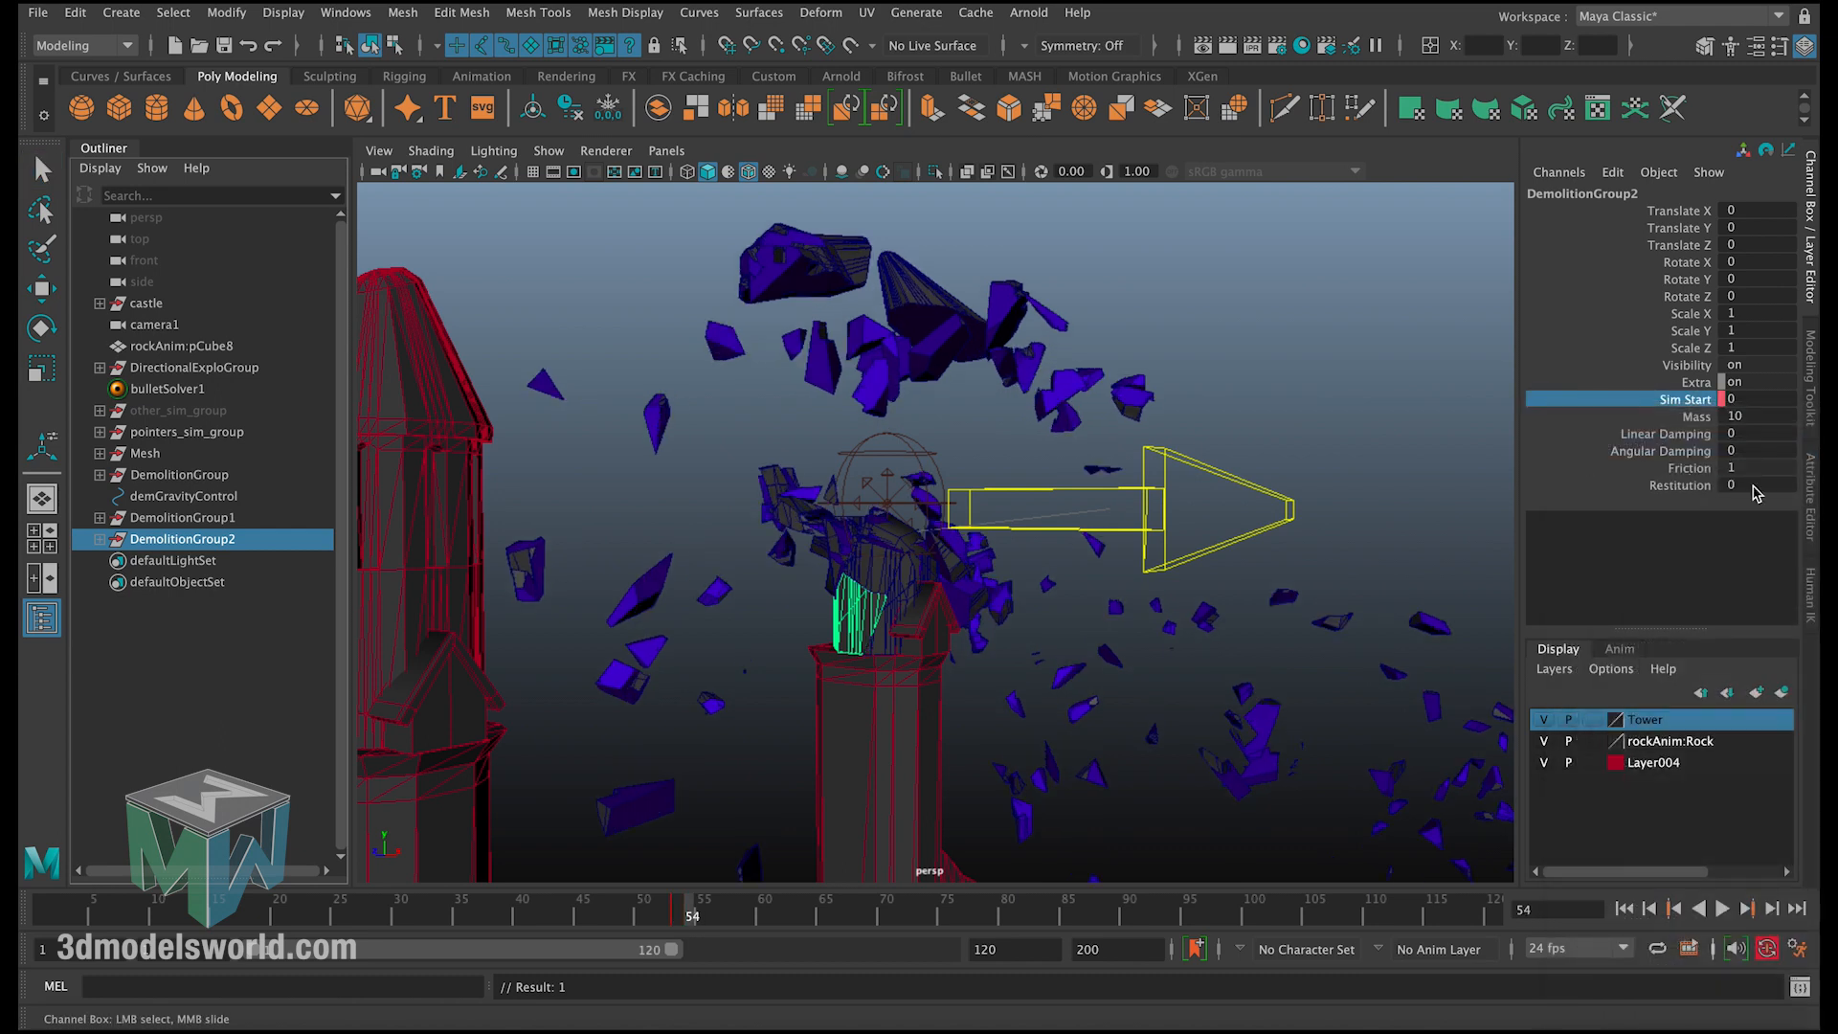
pyautogui.click(1752, 402)
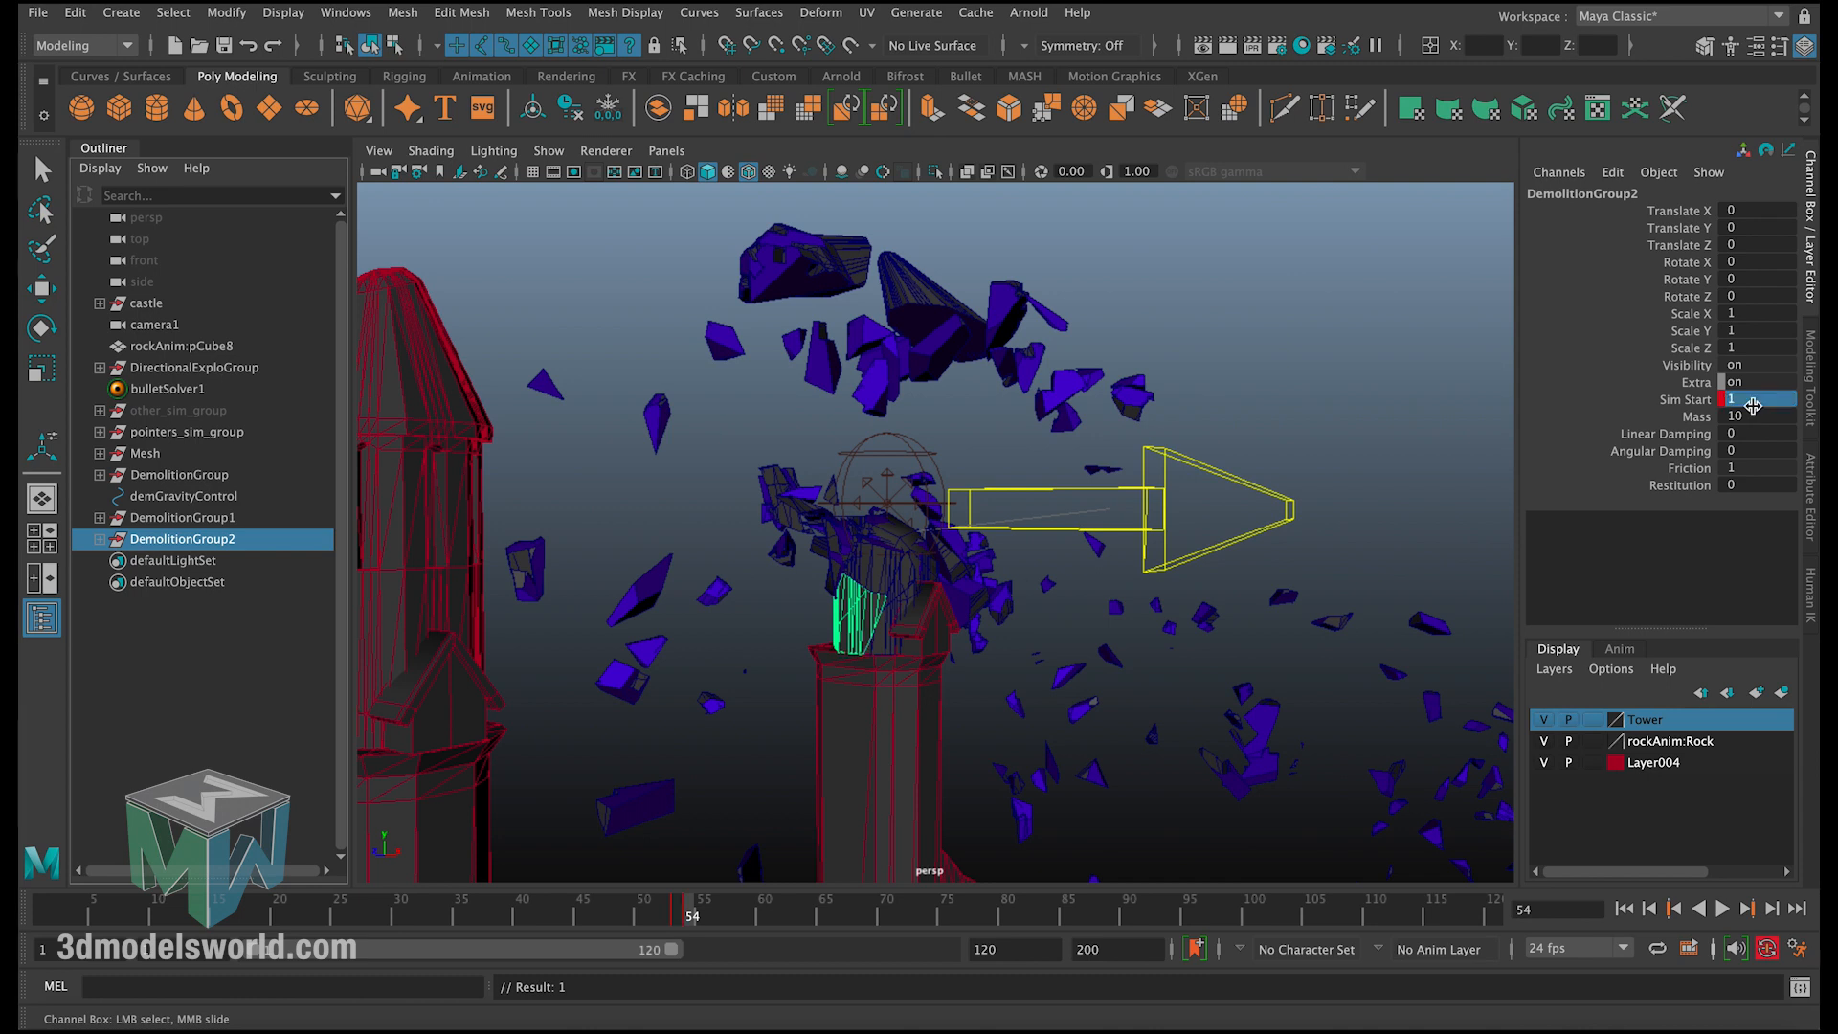
# Step: Clear the selection, play the simulation from frame 1 to examine the staggered collapse, and return to frame 1
pyautogui.click(1625, 910)
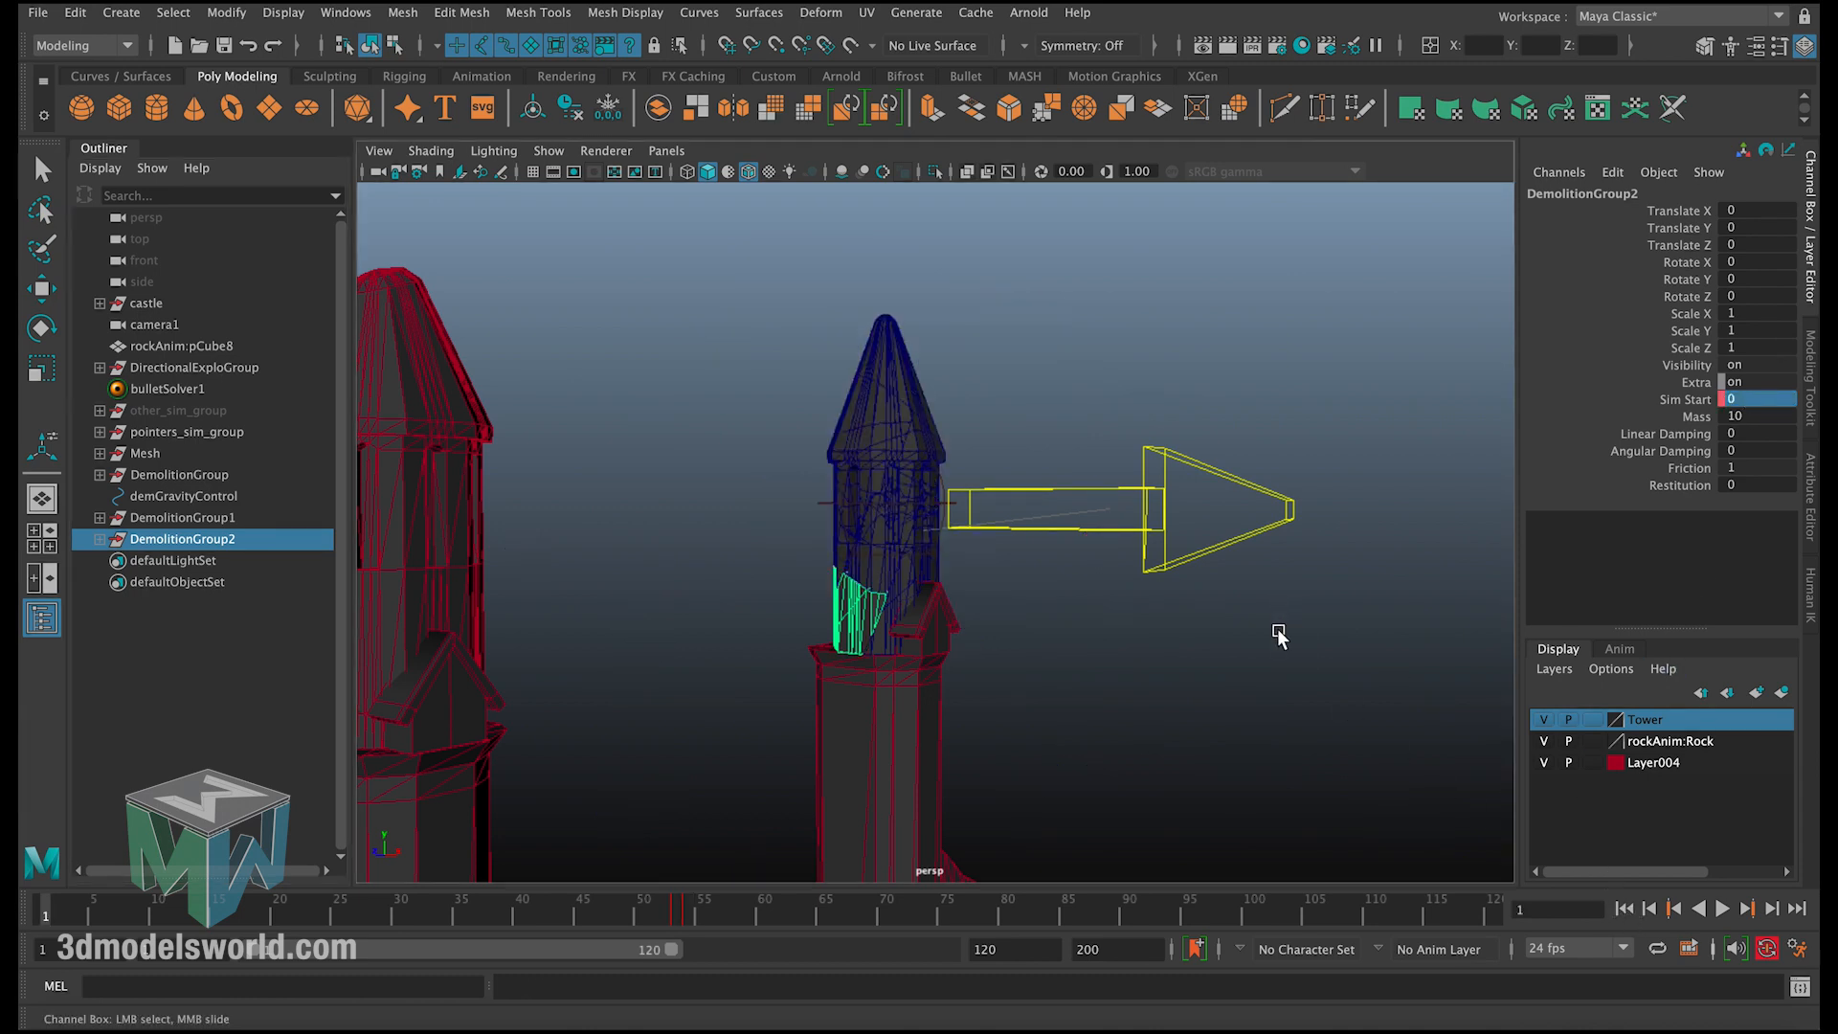
pyautogui.press('q')
pyautogui.click(1084, 583)
pyautogui.click(1723, 910)
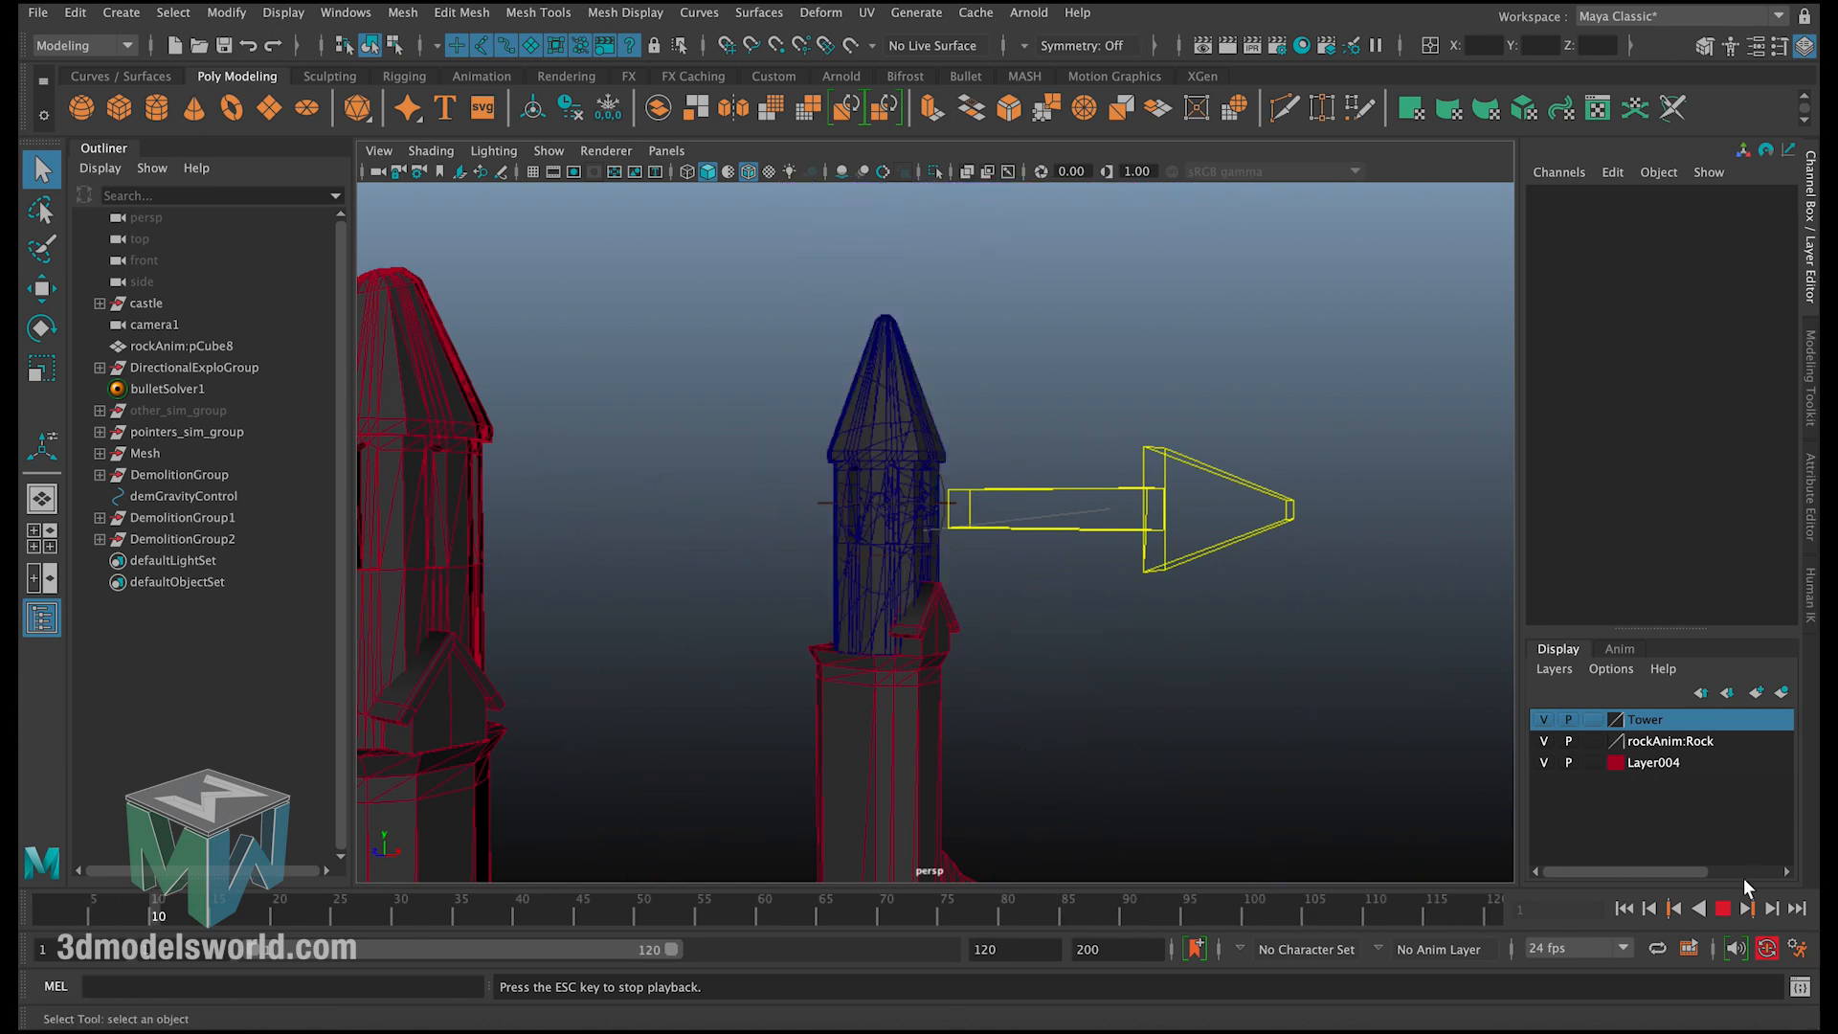
pyautogui.click(1723, 908)
pyautogui.click(1624, 908)
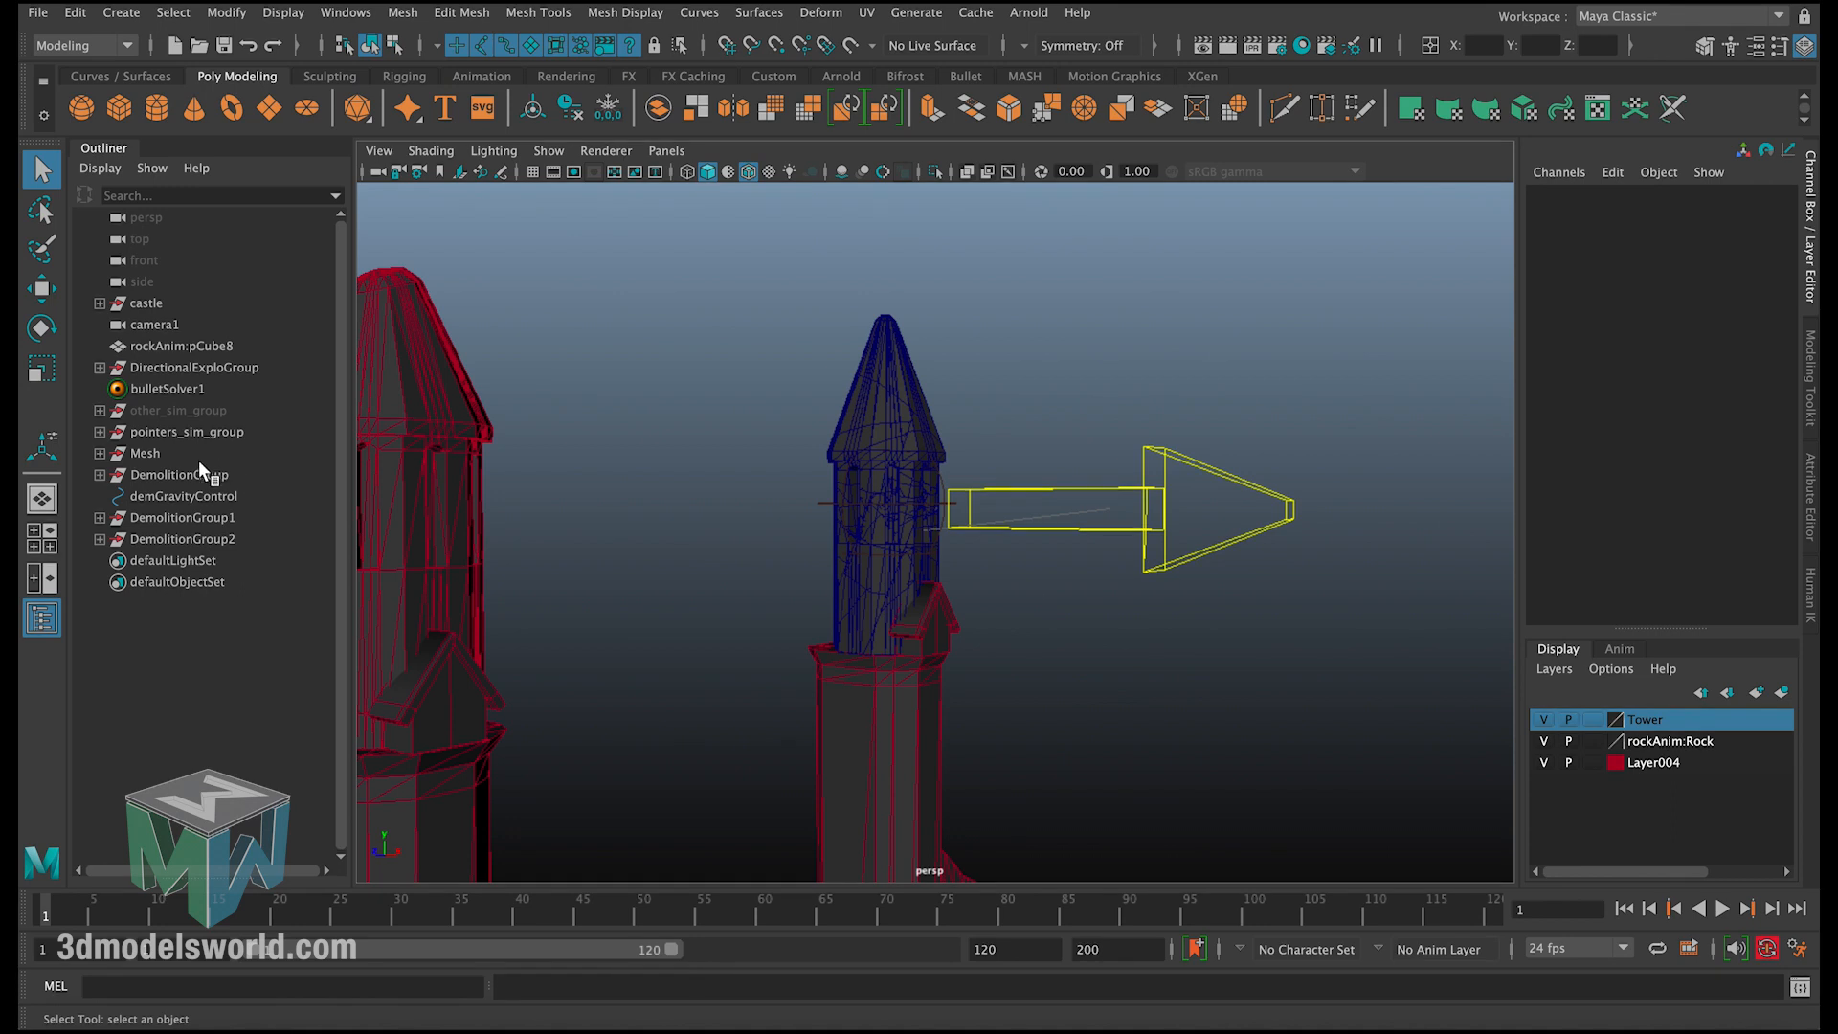
# Step: Check the explosion control's Gravity and set demGravityControl's Gravity to the same value, 60
pyautogui.click(192, 495)
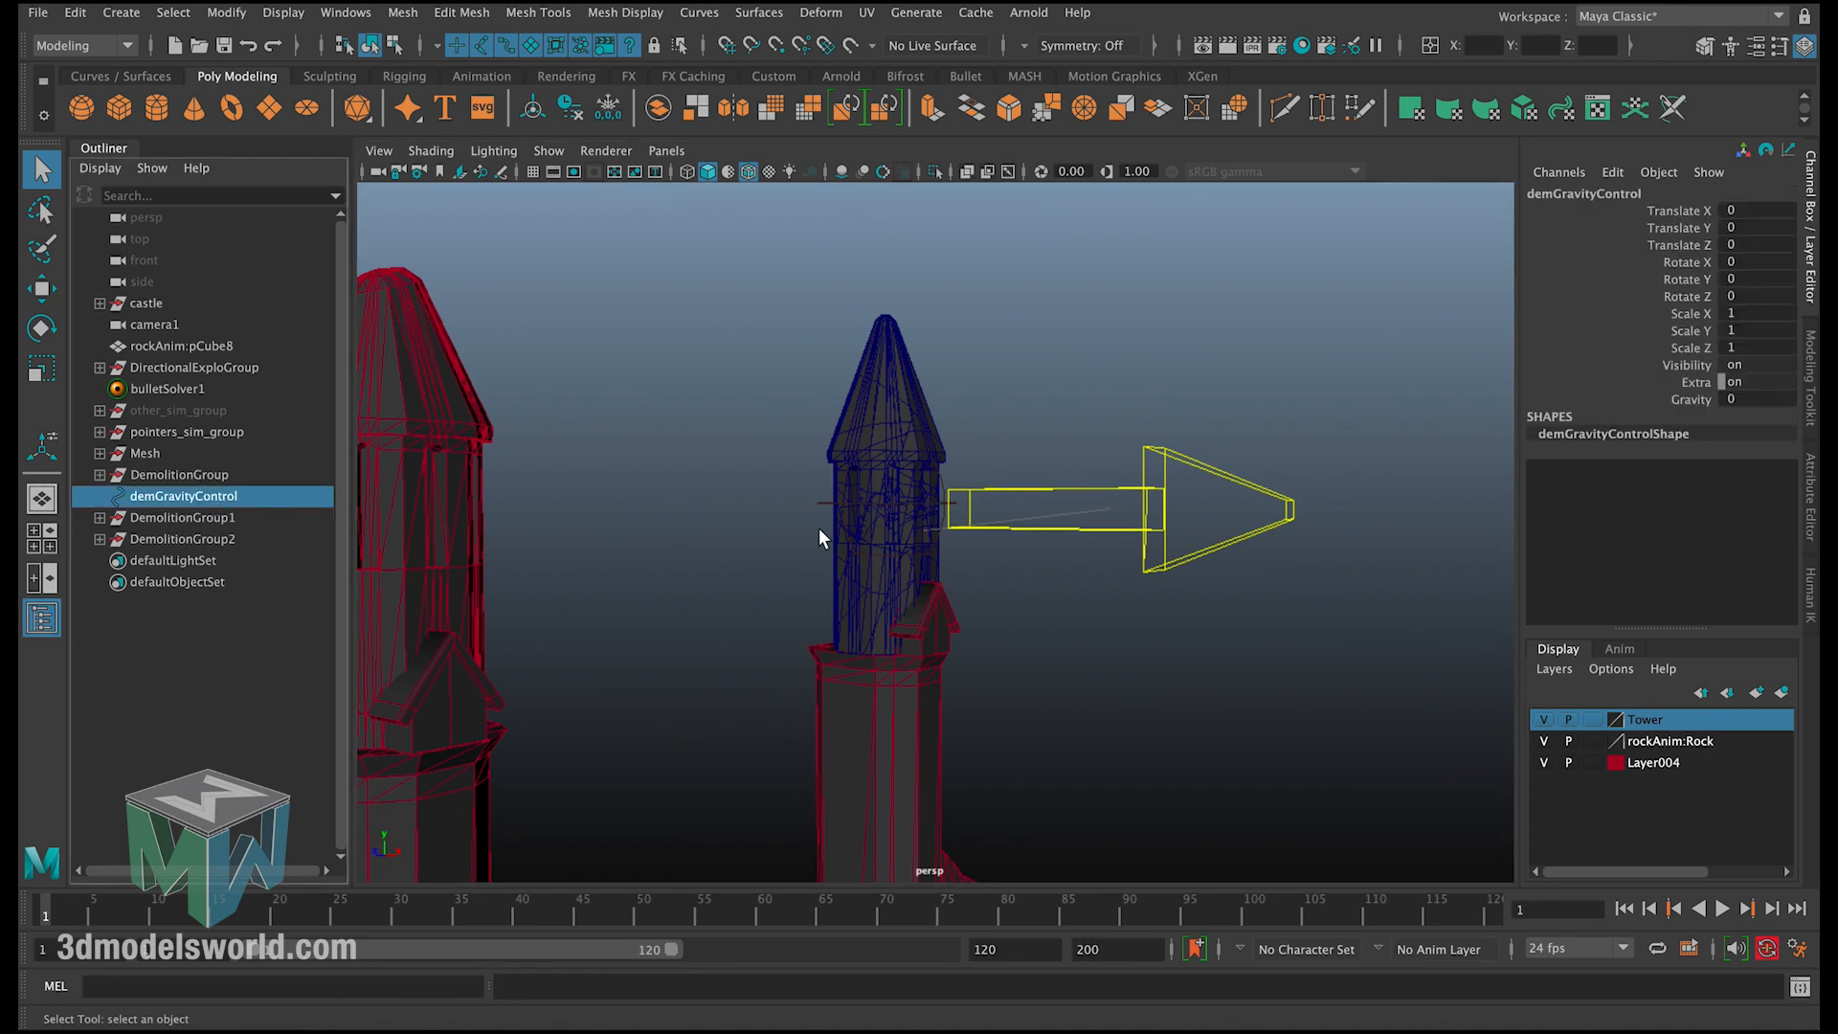
pyautogui.keyDown('alt'); pyautogui.moveTo(777, 522); pyautogui.dragTo(597, 445, button='right'); pyautogui.keyUp('alt')
pyautogui.keyDown('alt'); pyautogui.moveTo(737, 430); pyautogui.dragTo(704, 435, button='middle'); pyautogui.keyUp('alt')
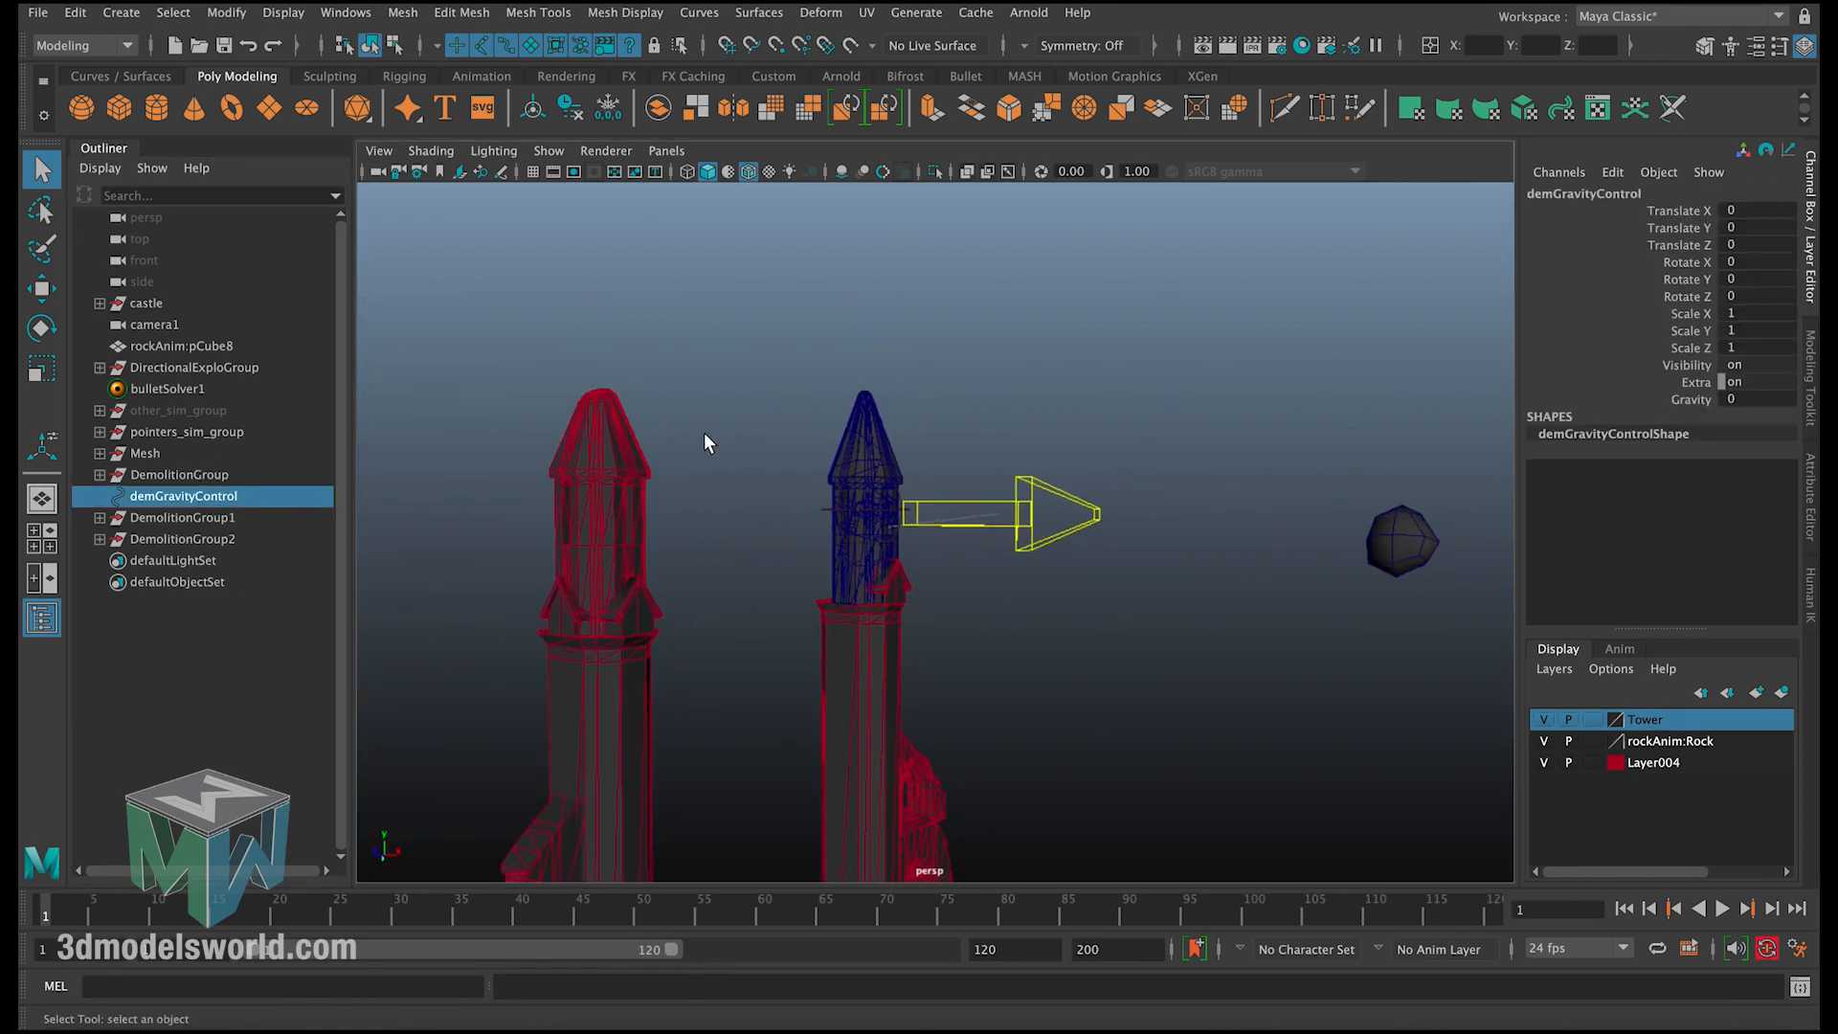
pyautogui.keyDown('alt'); pyautogui.moveTo(704, 436); pyautogui.dragTo(776, 446, button='right'); pyautogui.keyUp('alt')
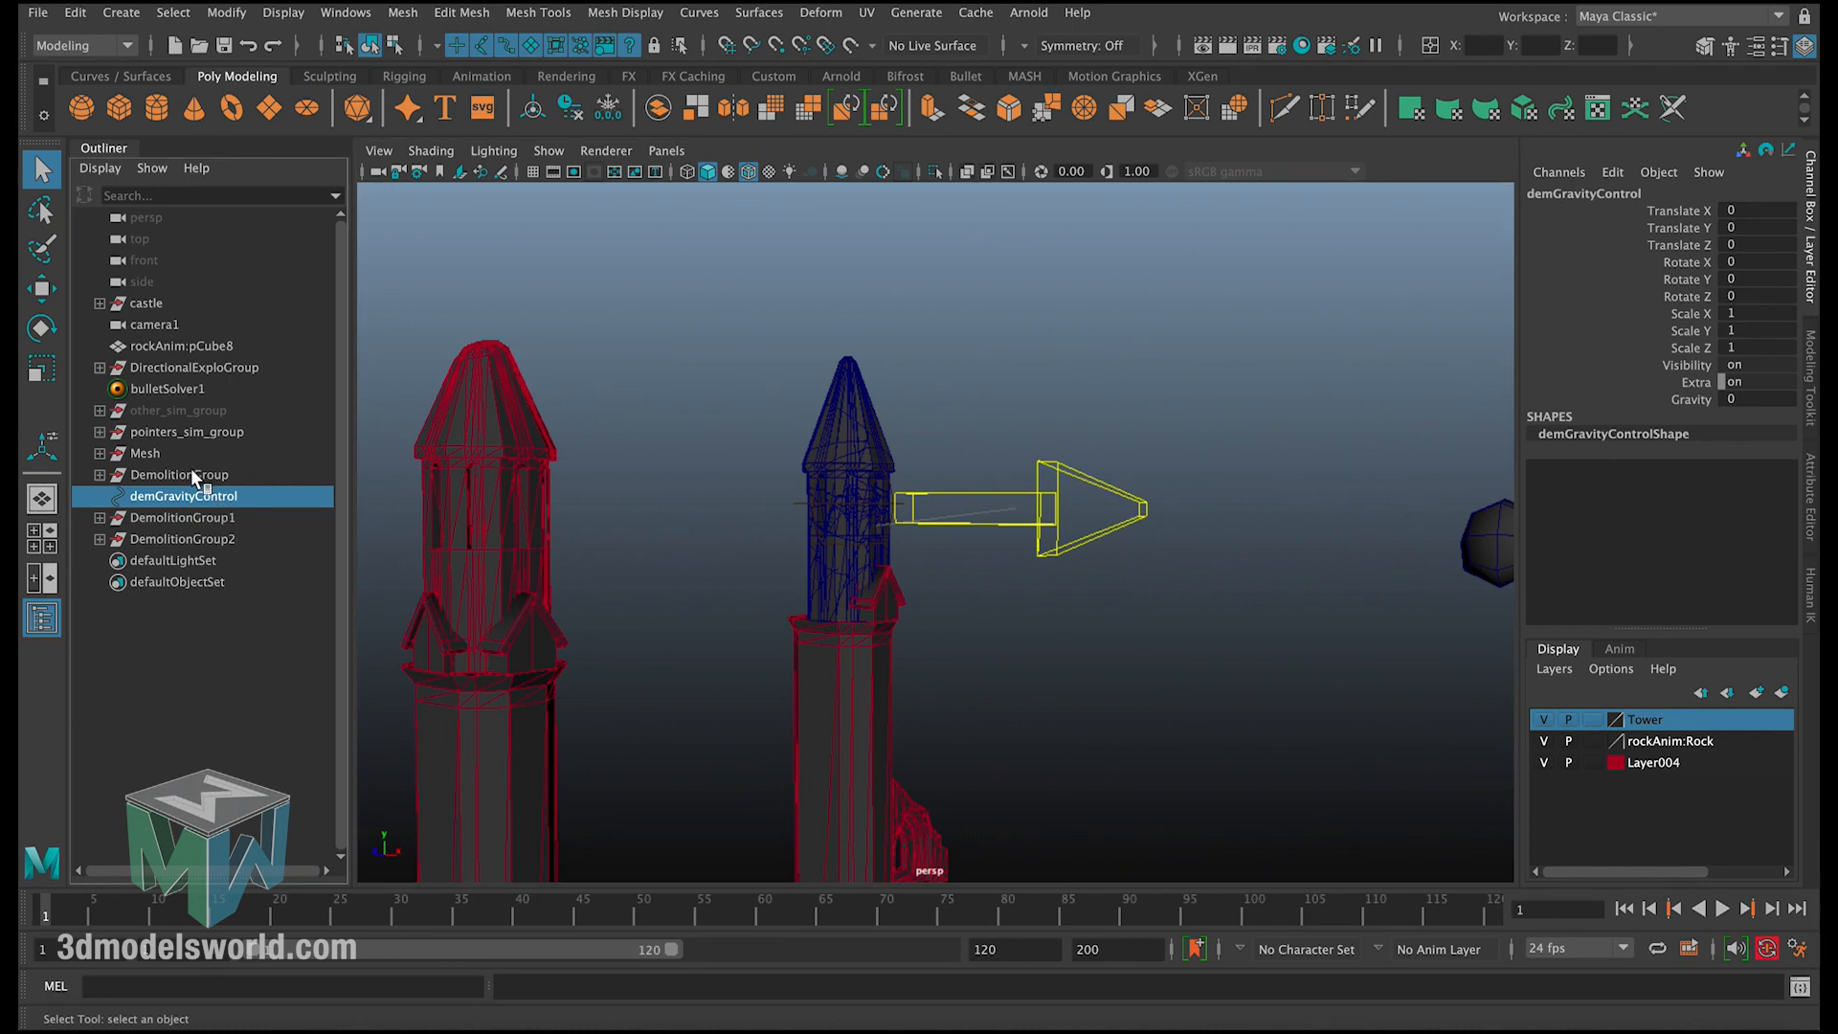
pyautogui.click(1076, 477)
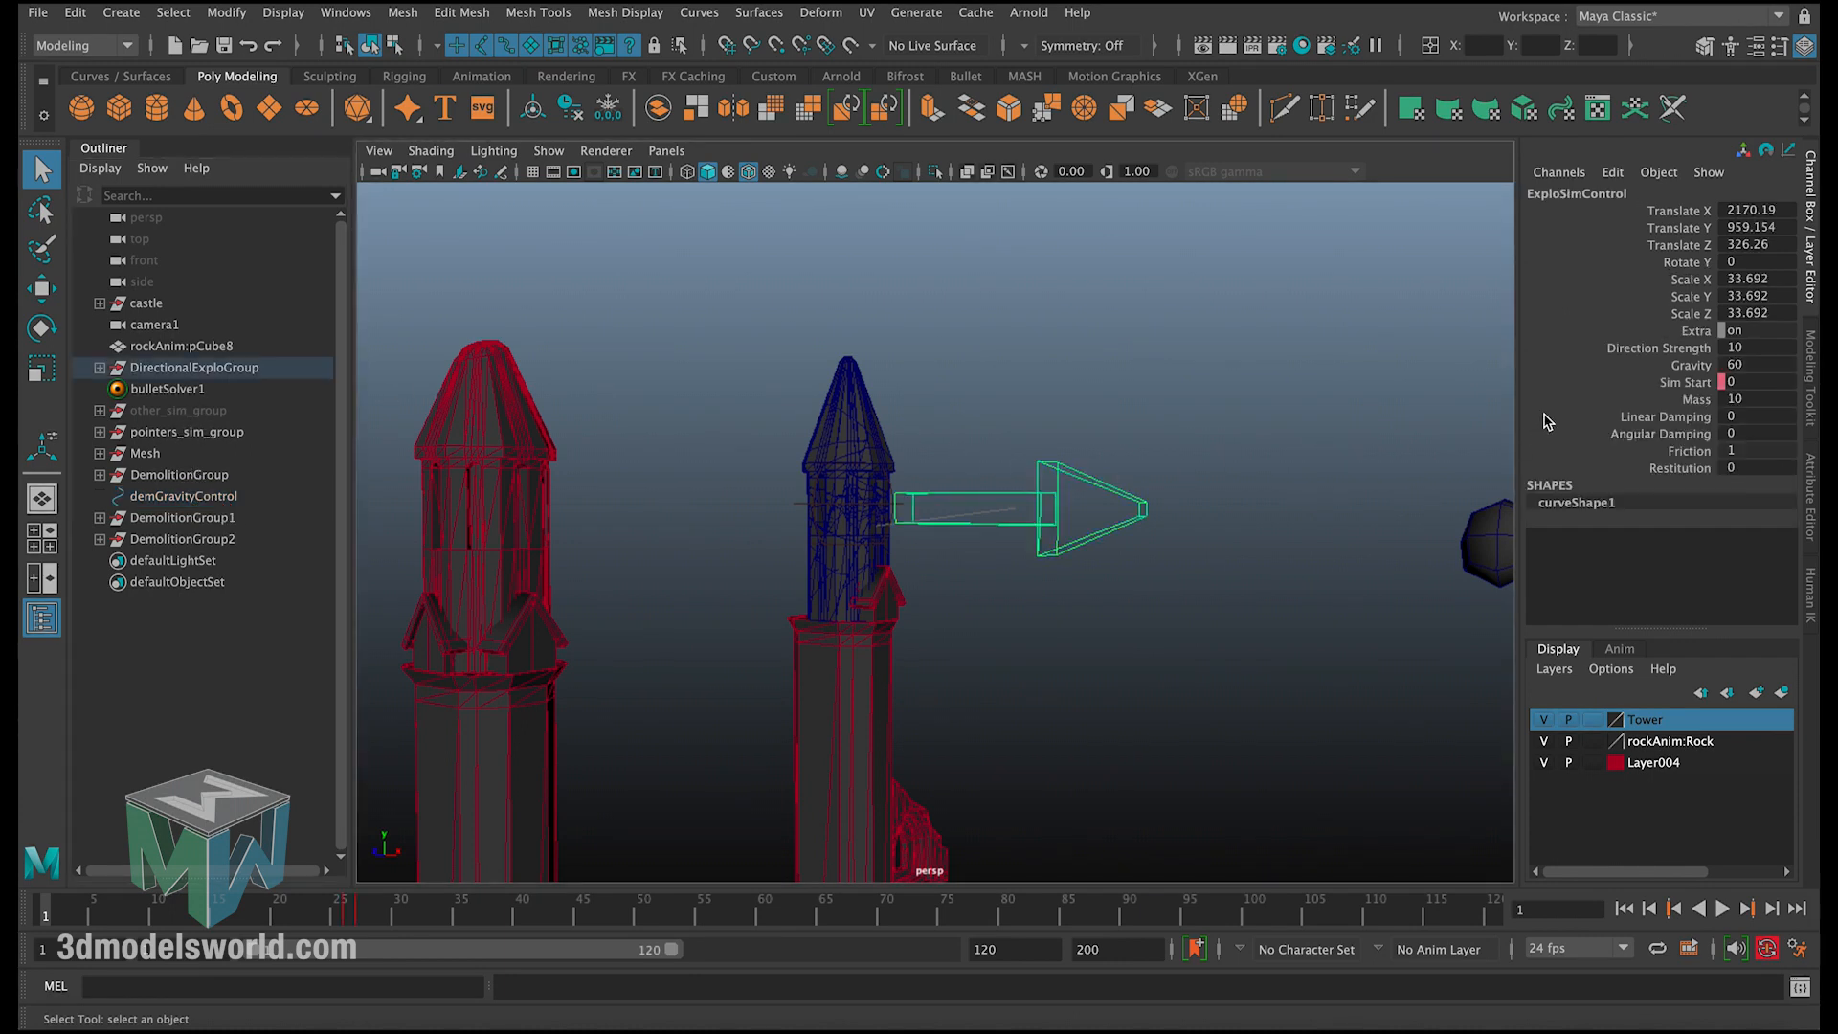
pyautogui.click(1709, 368)
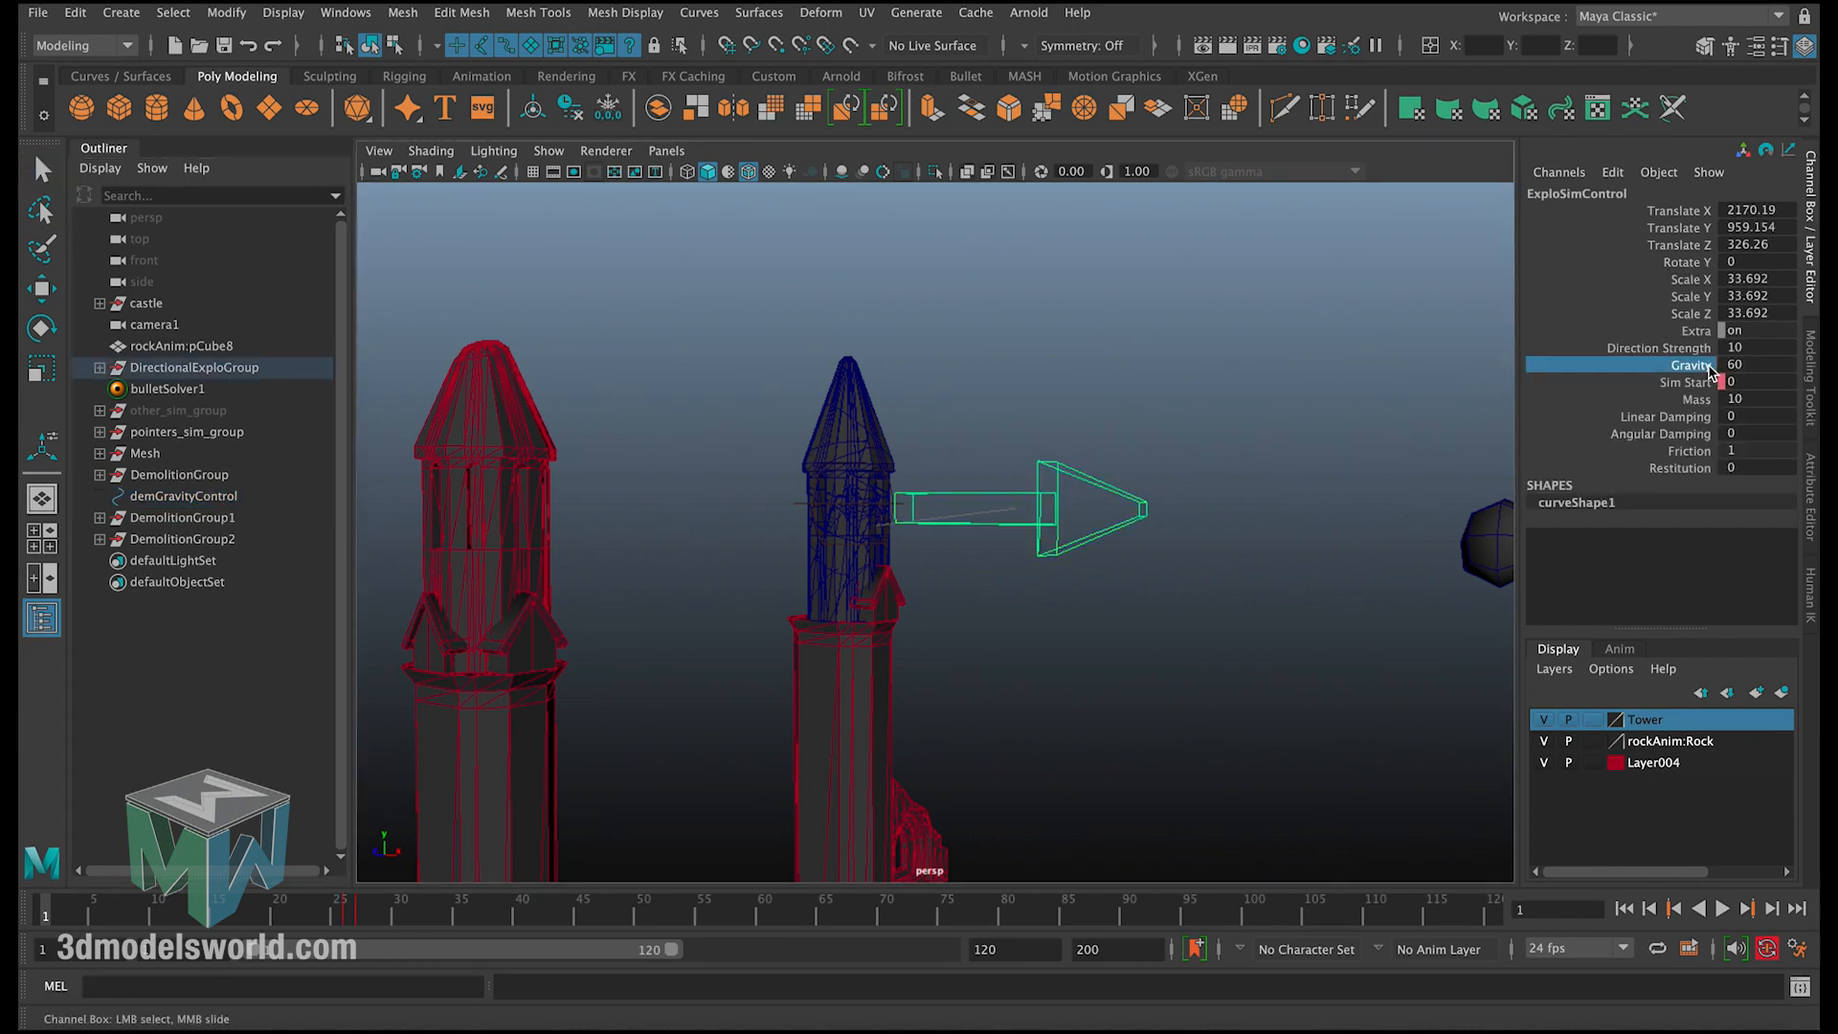
pyautogui.click(193, 494)
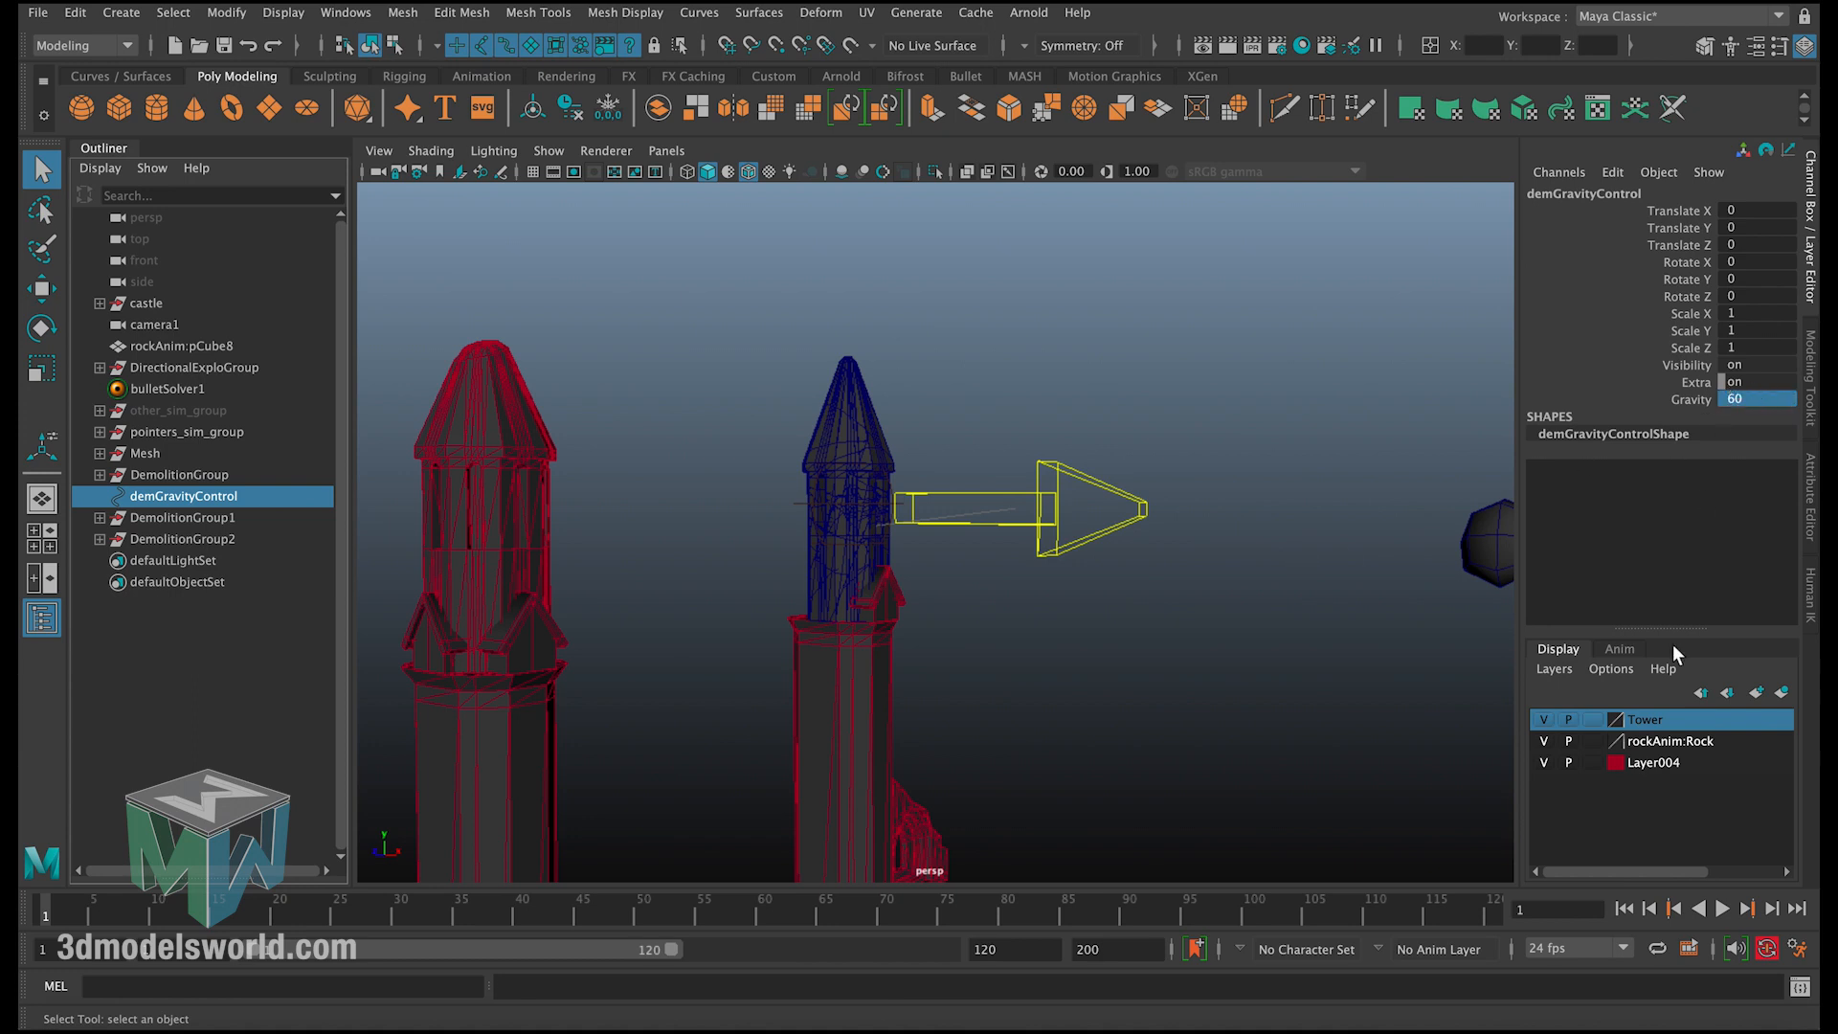
# Step: Play the simulation up to frame 98 to examine how the tower falls, and return to frame 1
pyautogui.click(1722, 910)
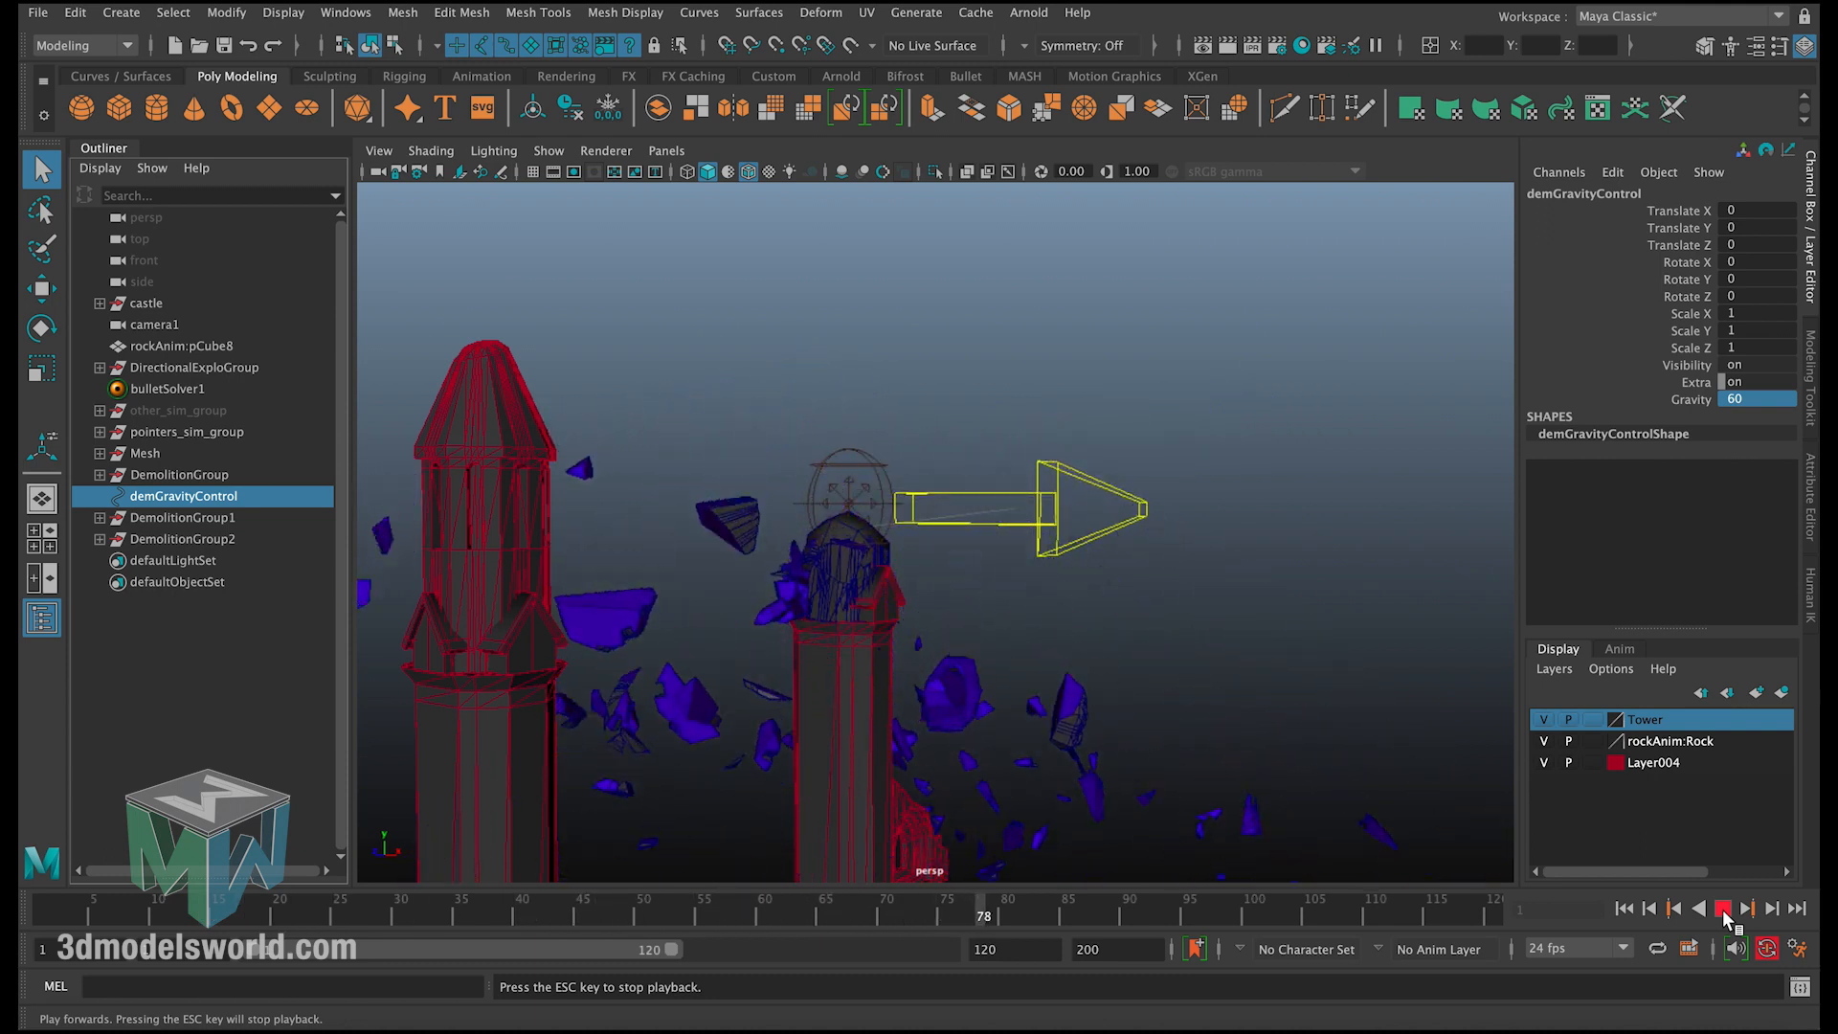
pyautogui.click(1722, 909)
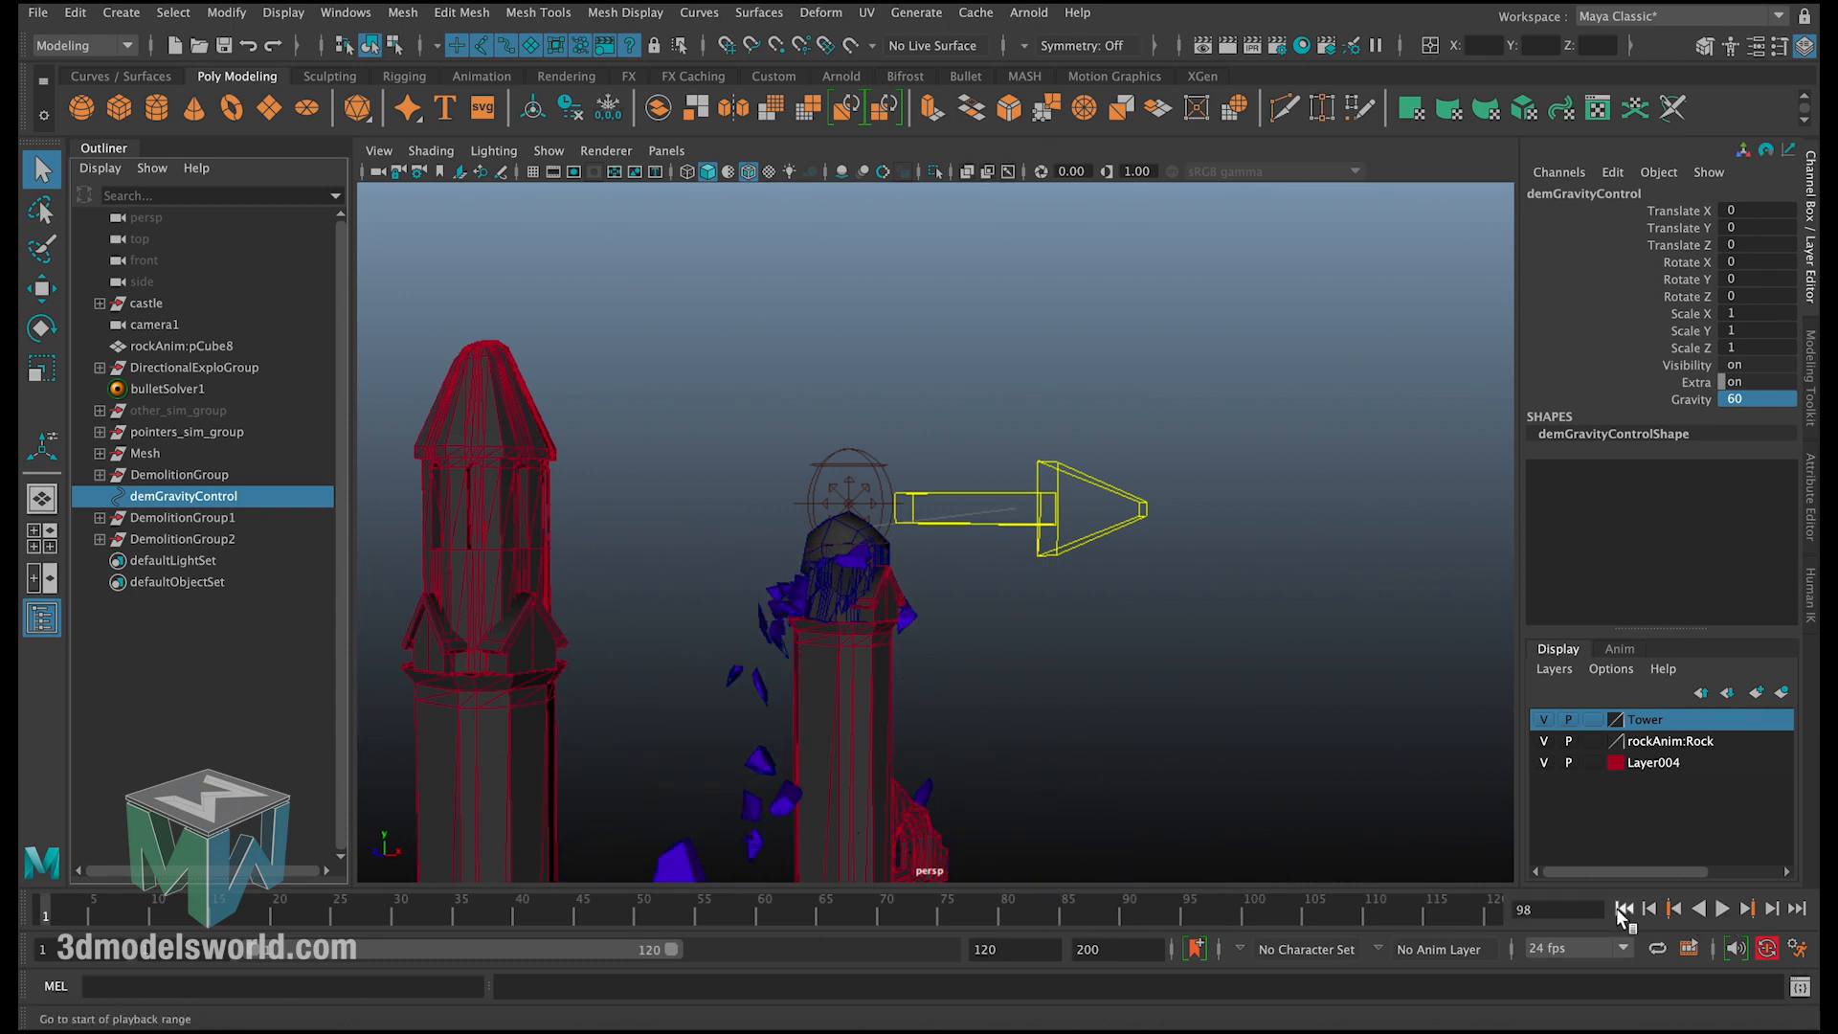
pyautogui.click(1625, 909)
# Step: Clear the selection, switch to the camera1 view and play the simulation up to frame 79 to examine the destruction
pyautogui.click(1179, 660)
pyautogui.press('space')
pyautogui.press('space')
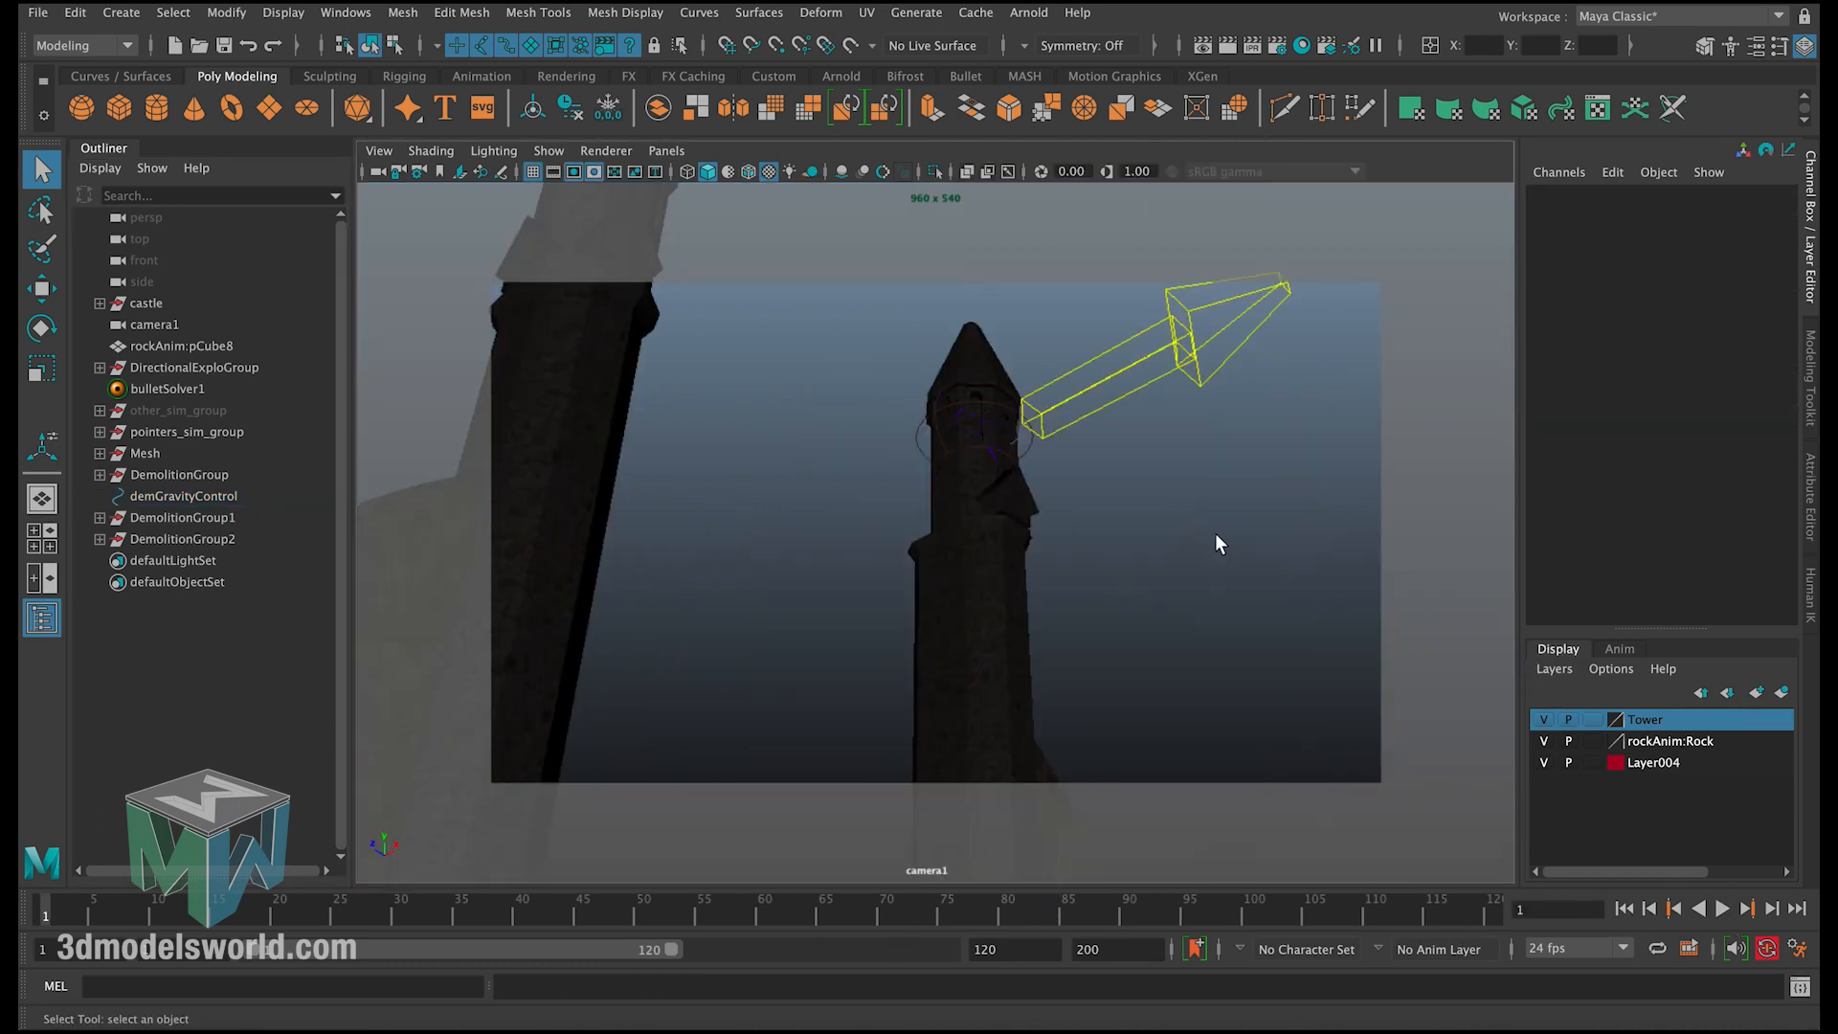
pyautogui.click(1722, 907)
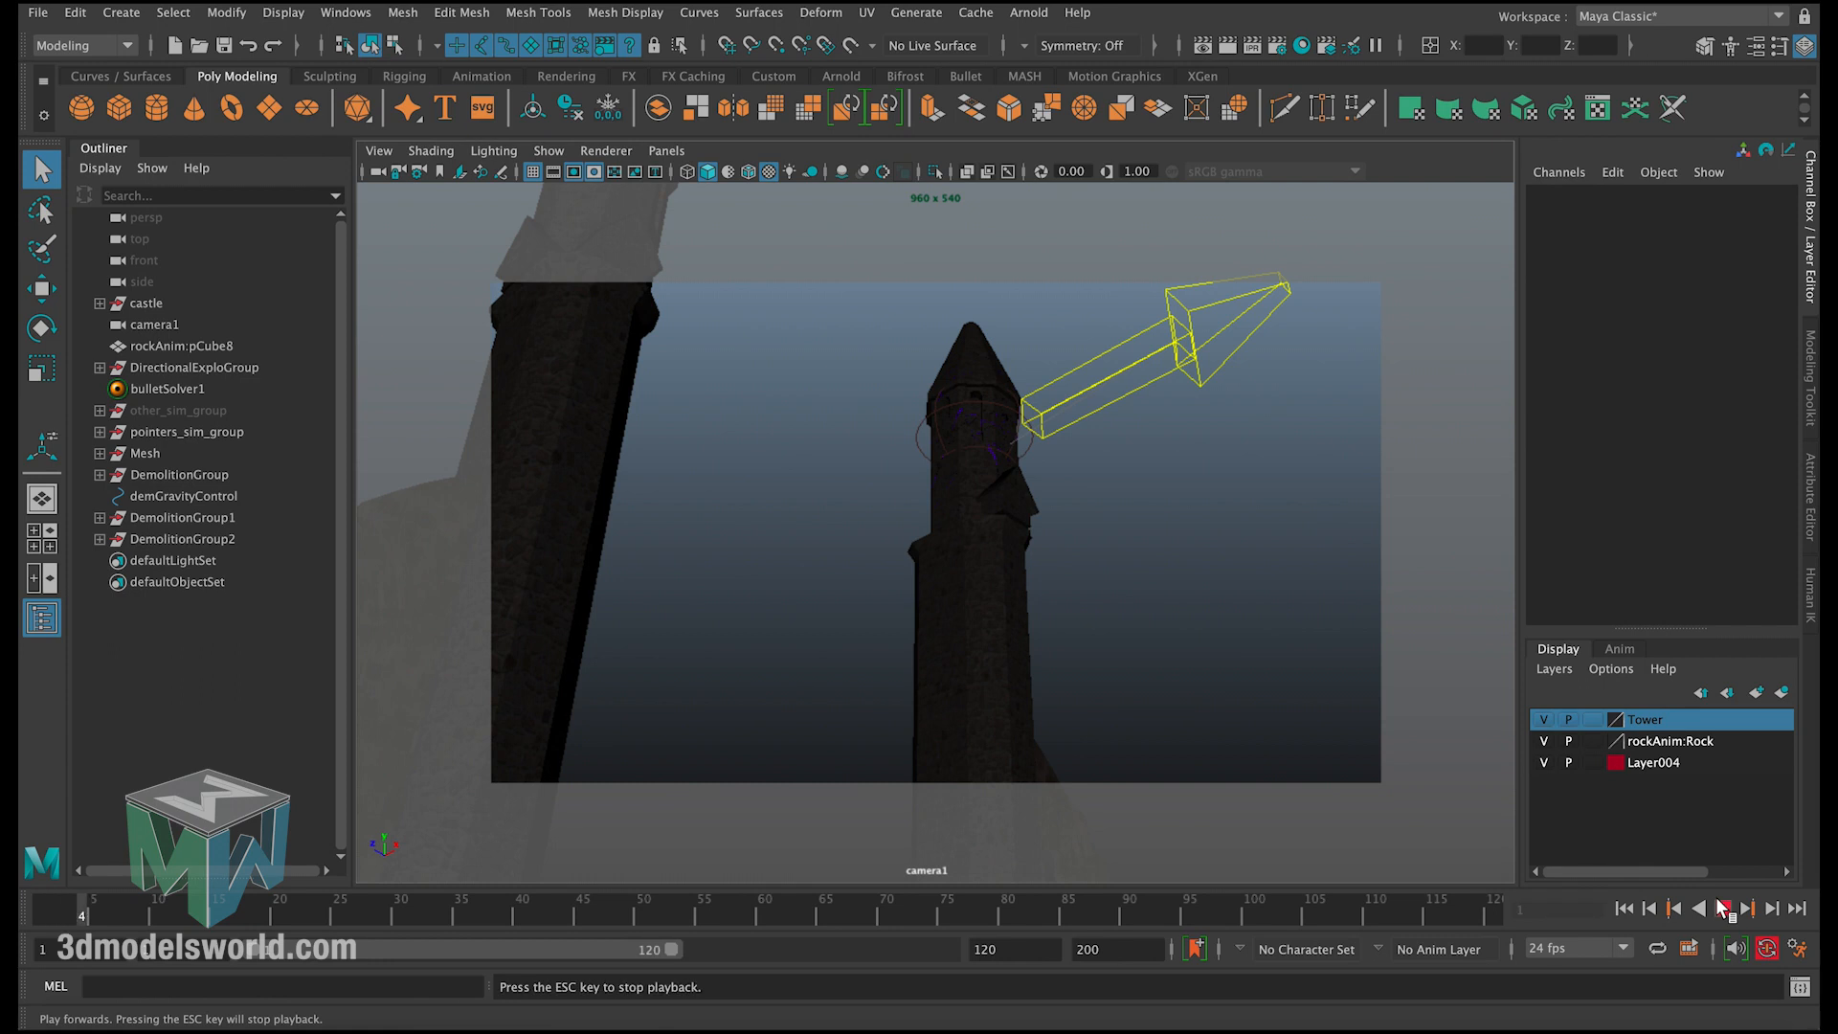
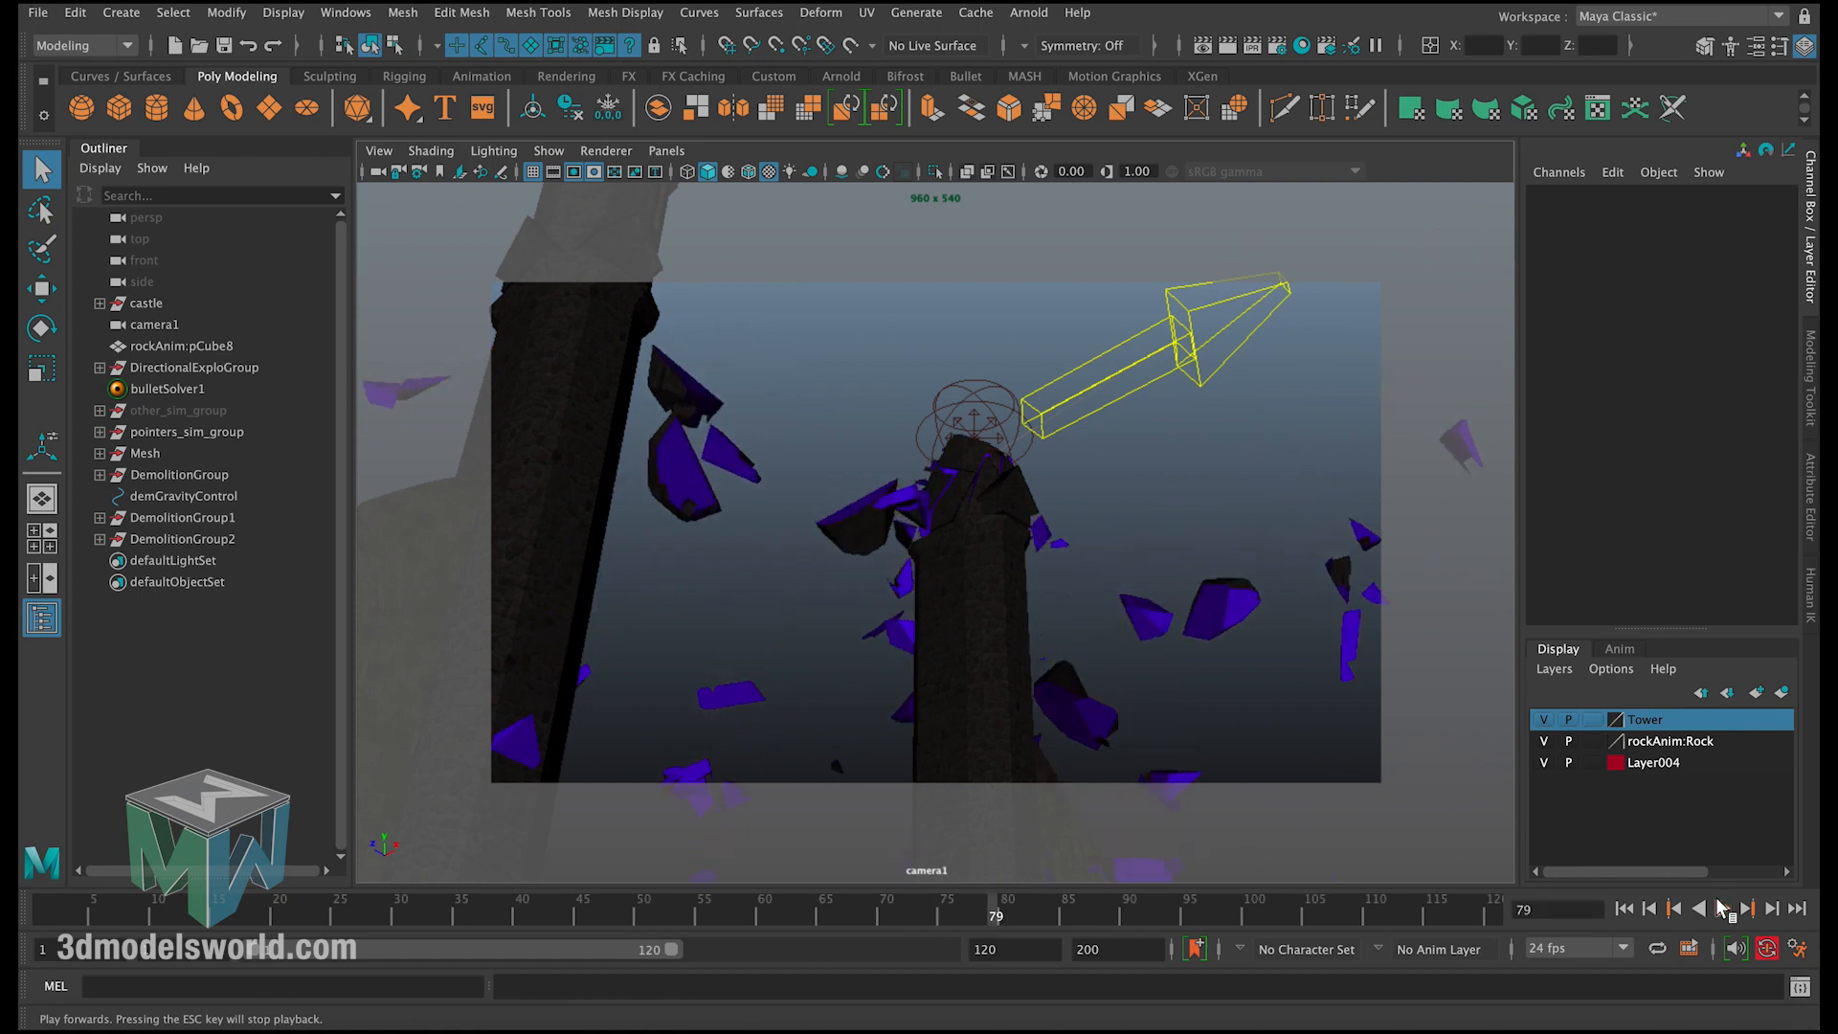
# Step: Return to frame 1 and set the Magnitude of ExploField around the tower top to 3000
pyautogui.click(1625, 909)
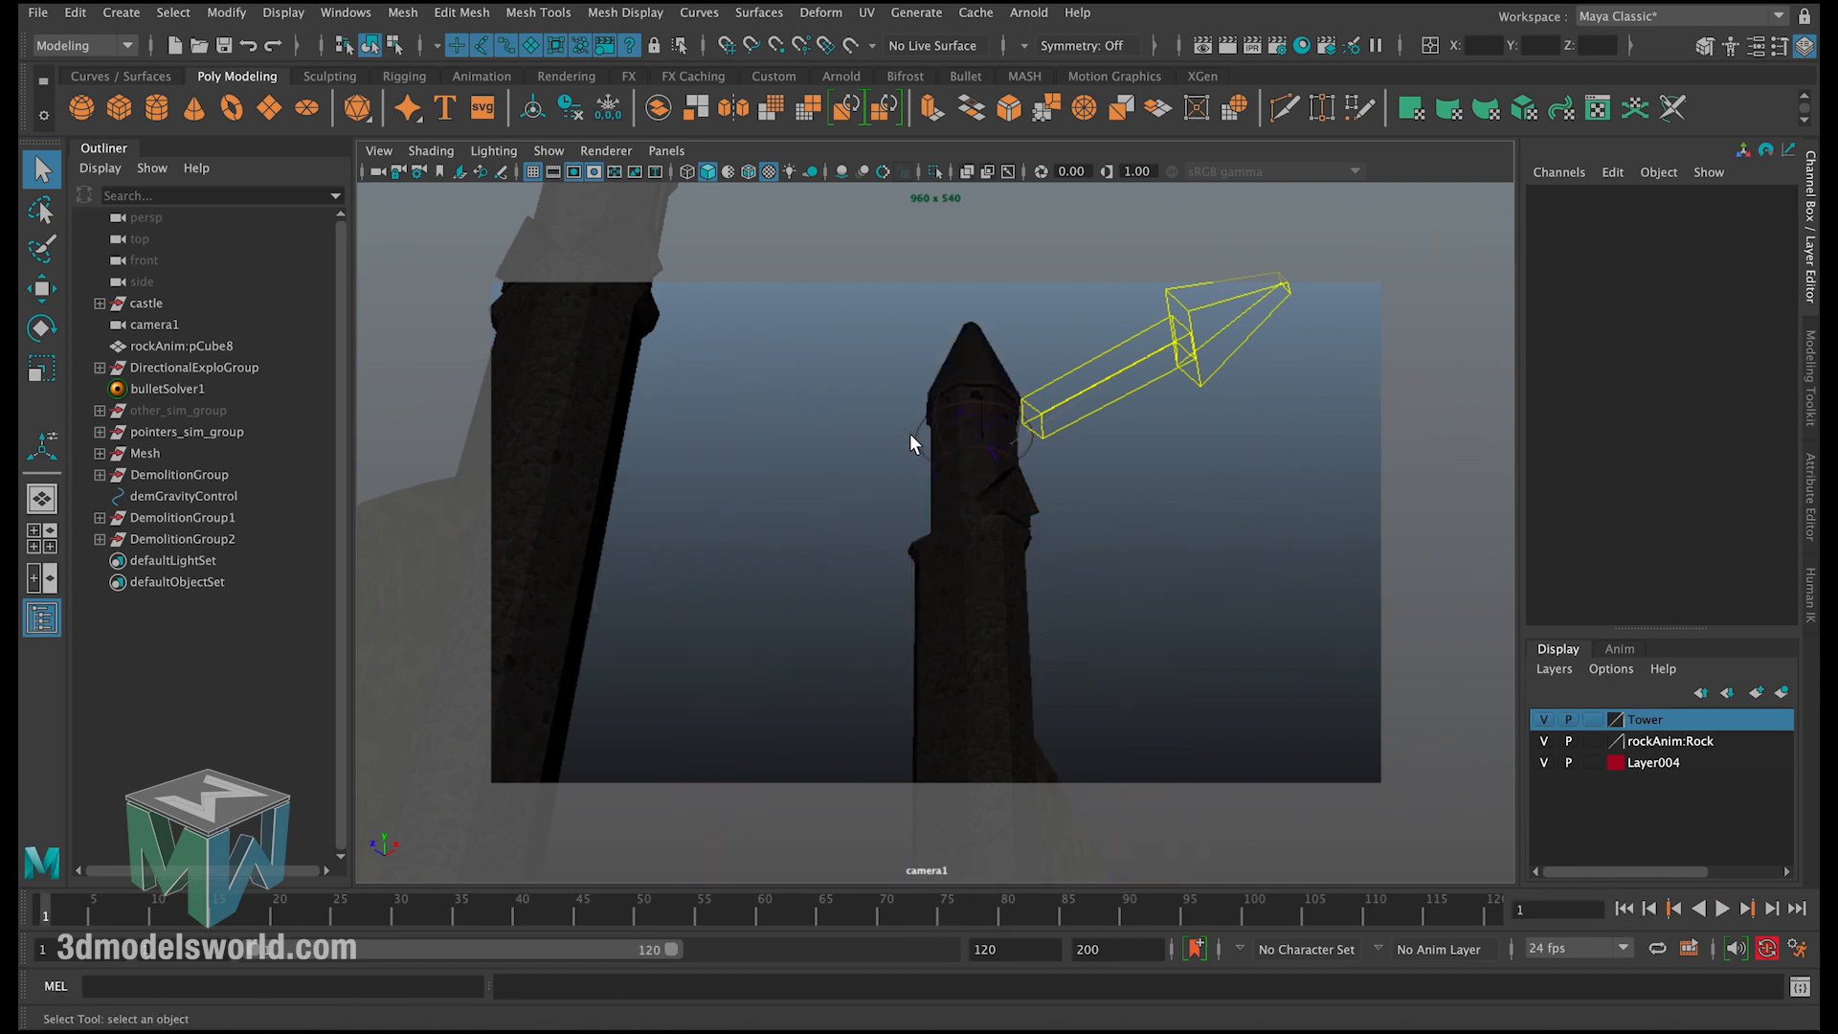
pyautogui.click(999, 448)
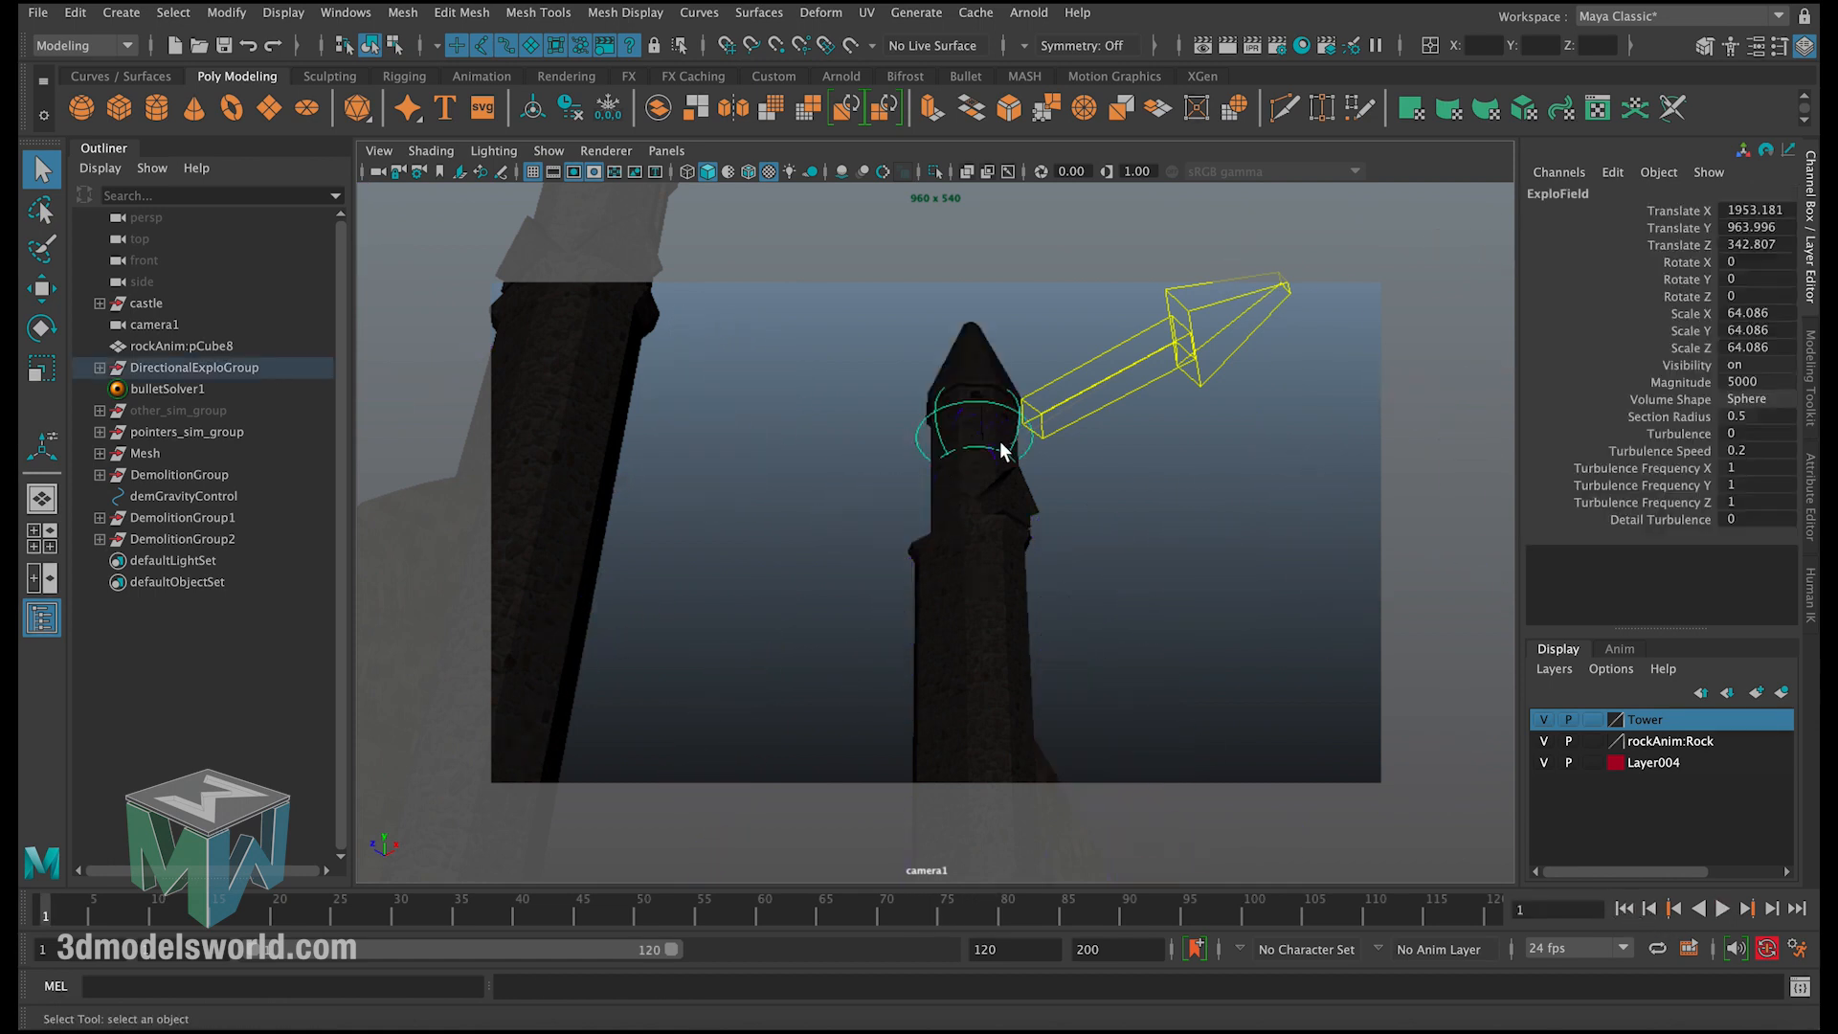
pyautogui.click(1677, 383)
pyautogui.doubleClick(1744, 383)
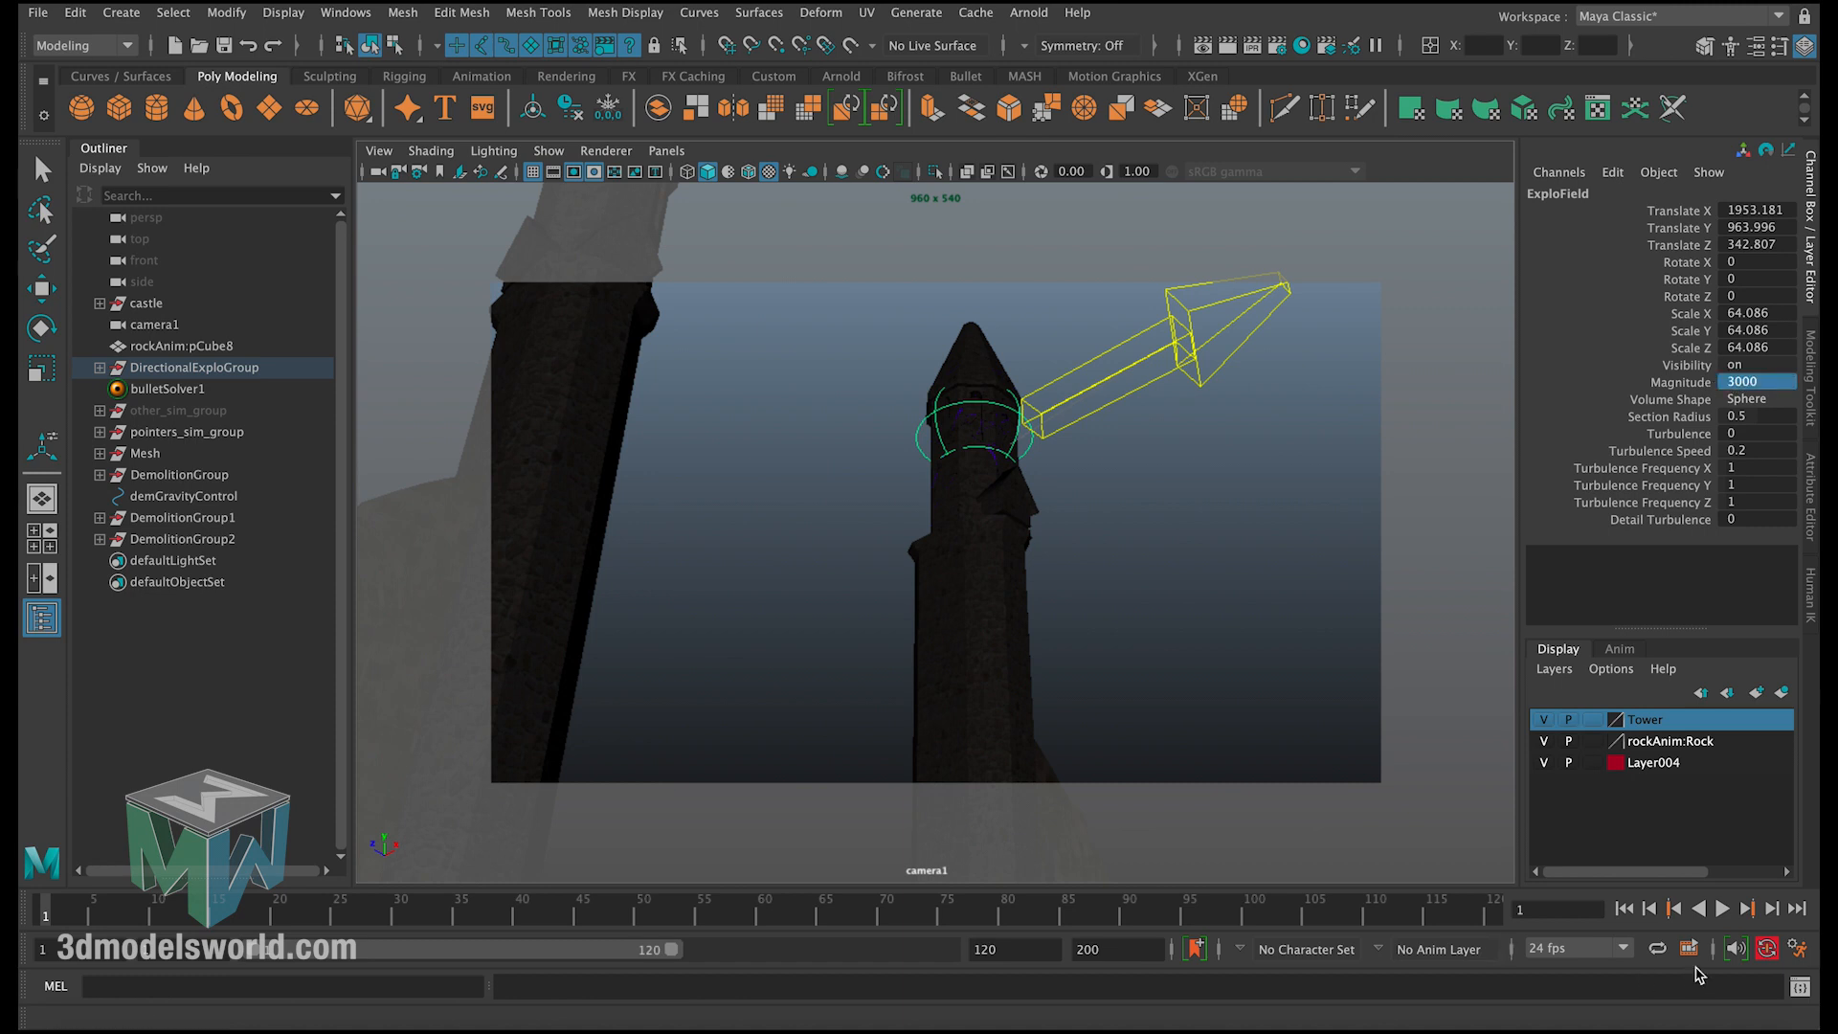
# Step: Play the simulation to about frame 55 to examine the explosion at the tower top, and return to frame 1
pyautogui.click(1722, 910)
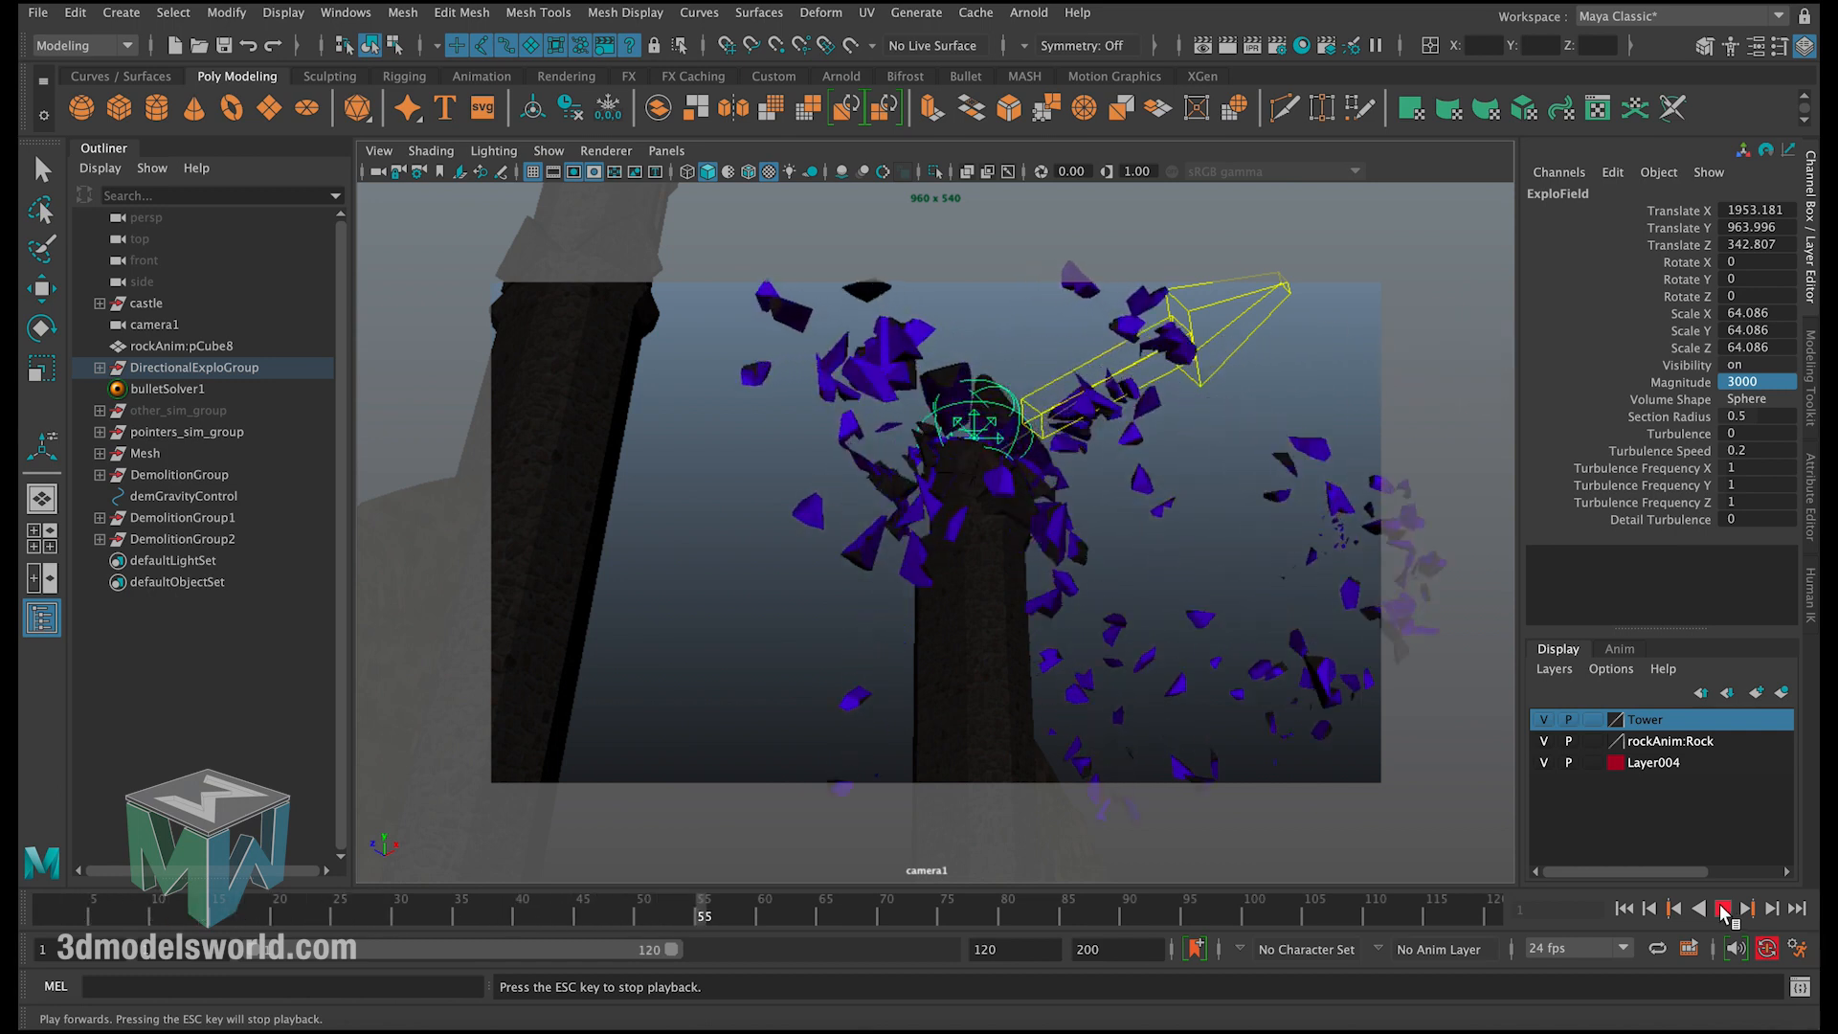
pyautogui.click(1723, 908)
pyautogui.click(1623, 908)
# Step: Select ExploSimControl and advance the timeline to frame 31 to examine when the explosion starts, then clear the selection
pyautogui.press('q')
pyautogui.click(1105, 386)
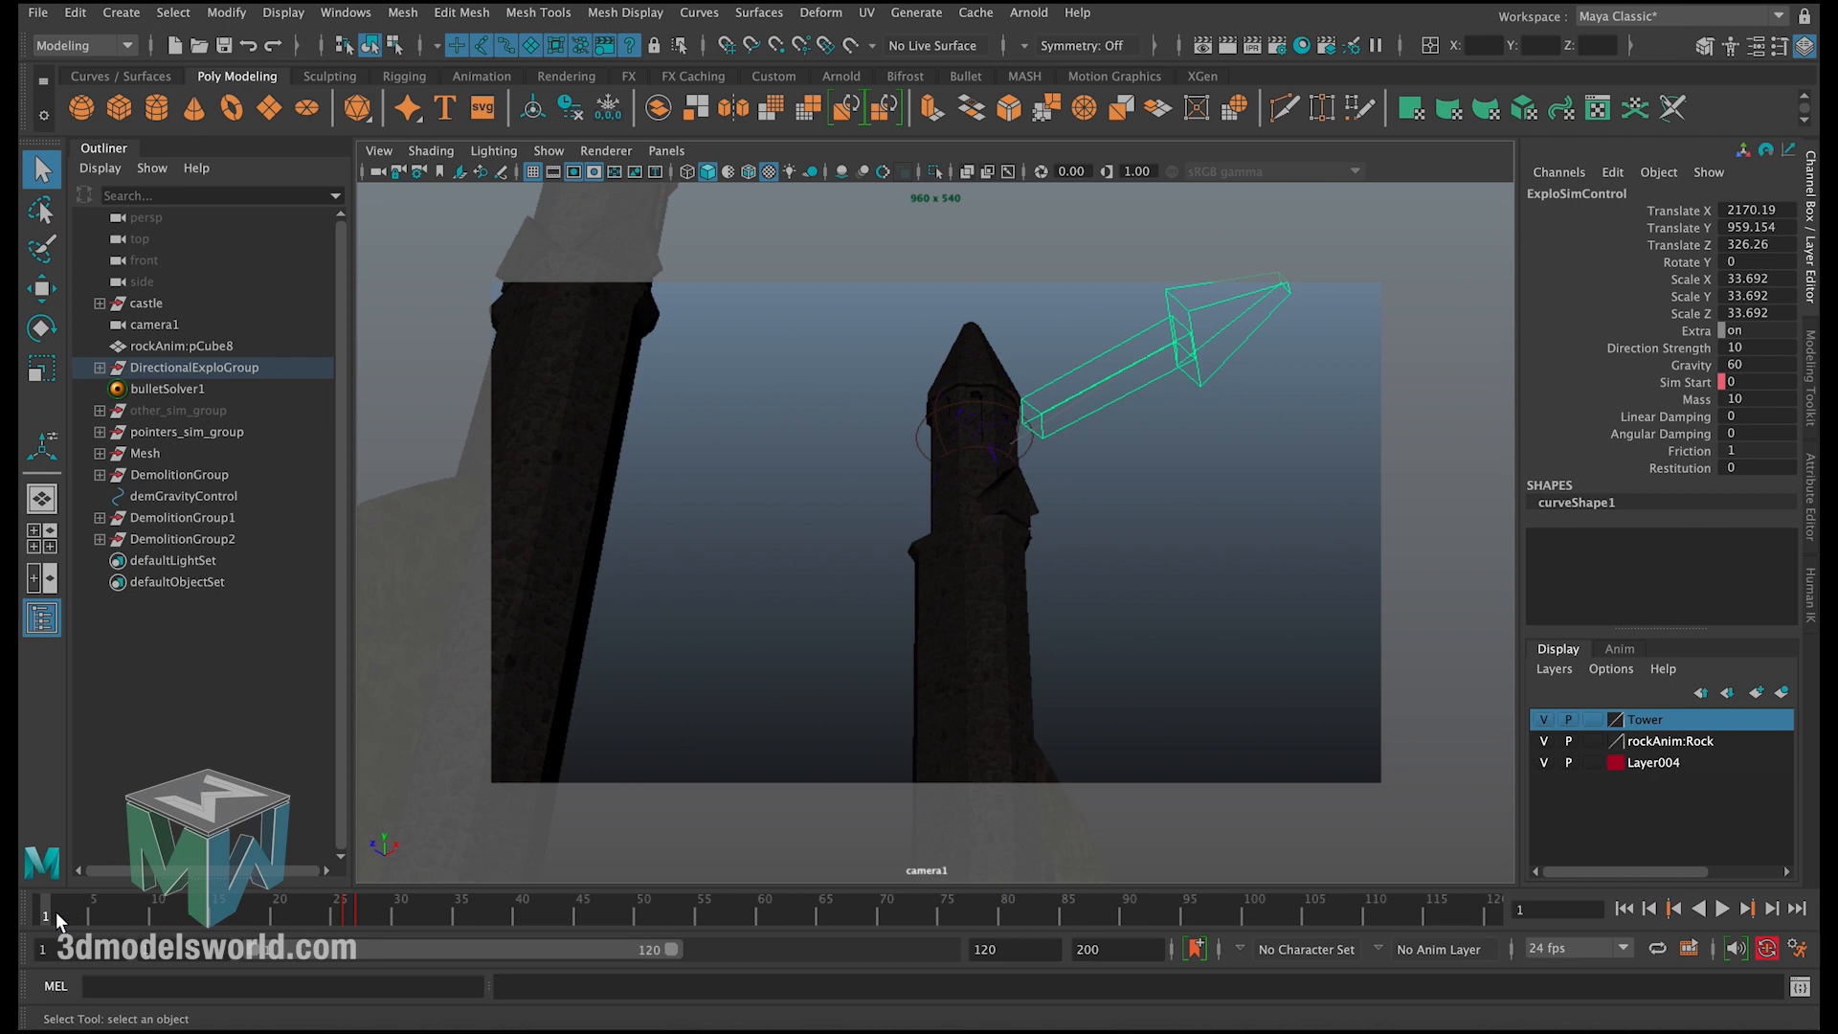
pyautogui.moveTo(207, 917); pyautogui.dragTo(377, 921)
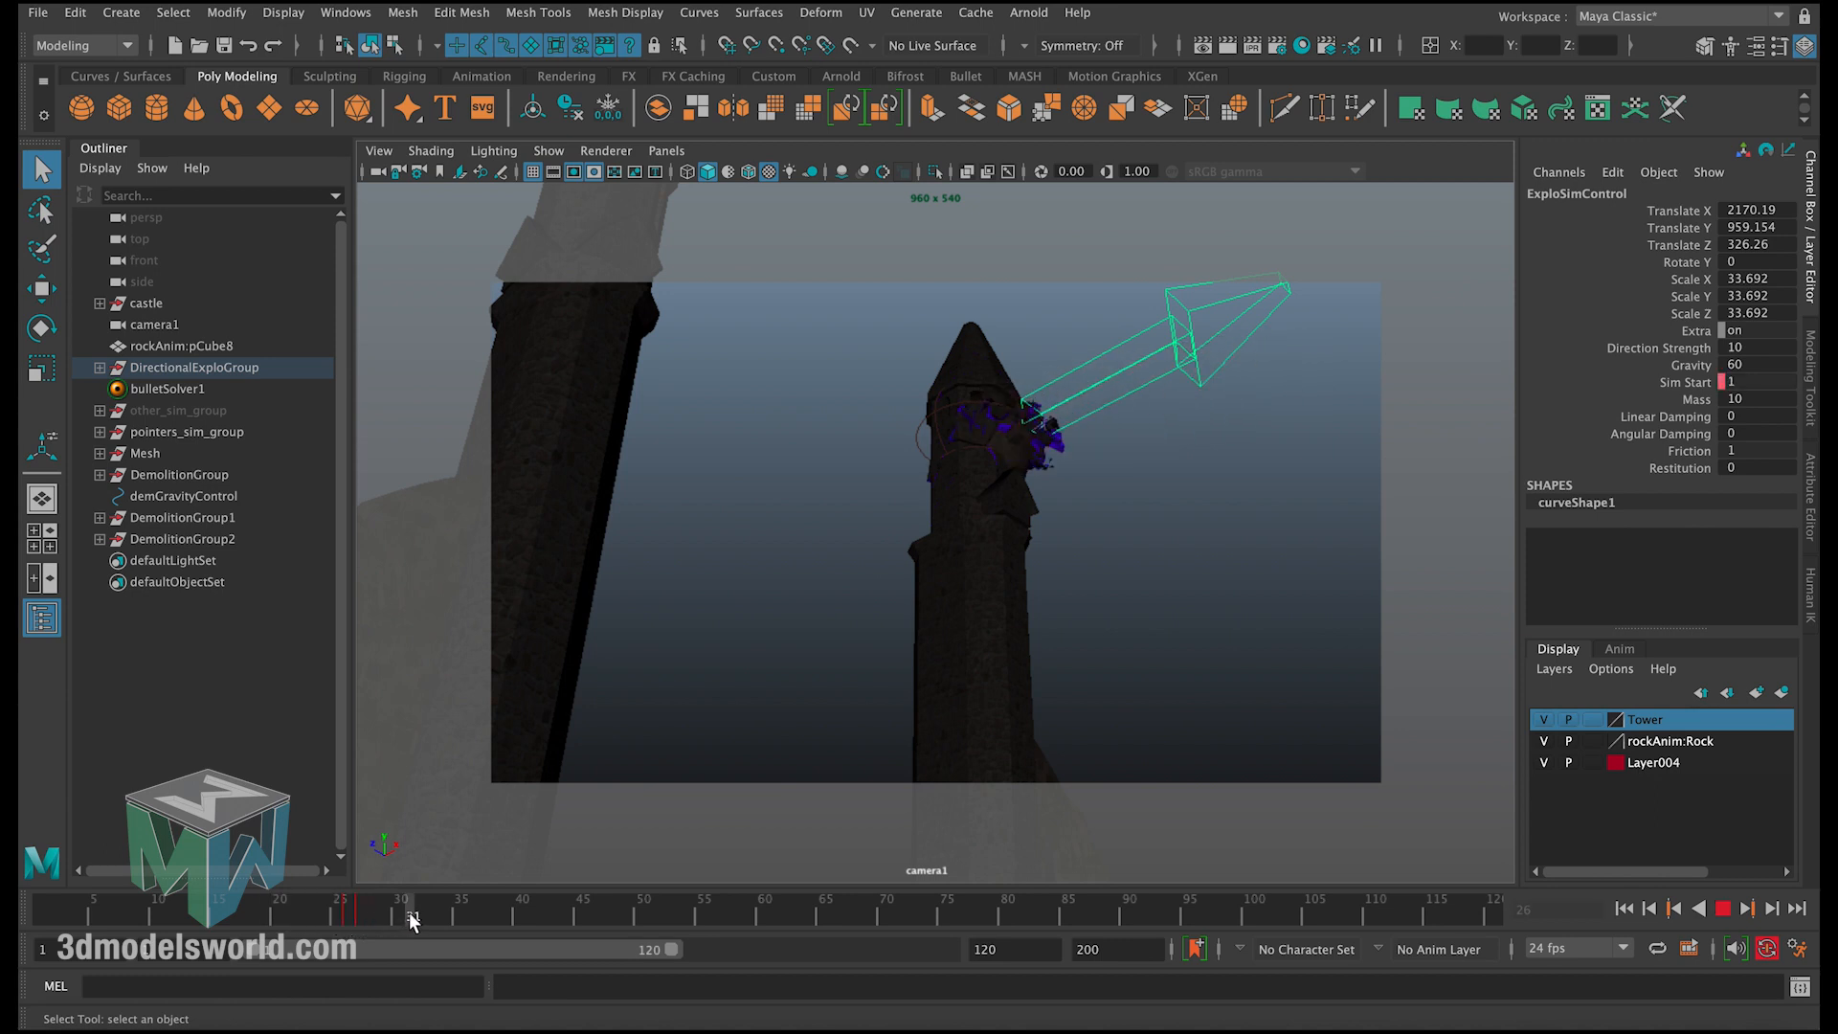
pyautogui.click(1002, 347)
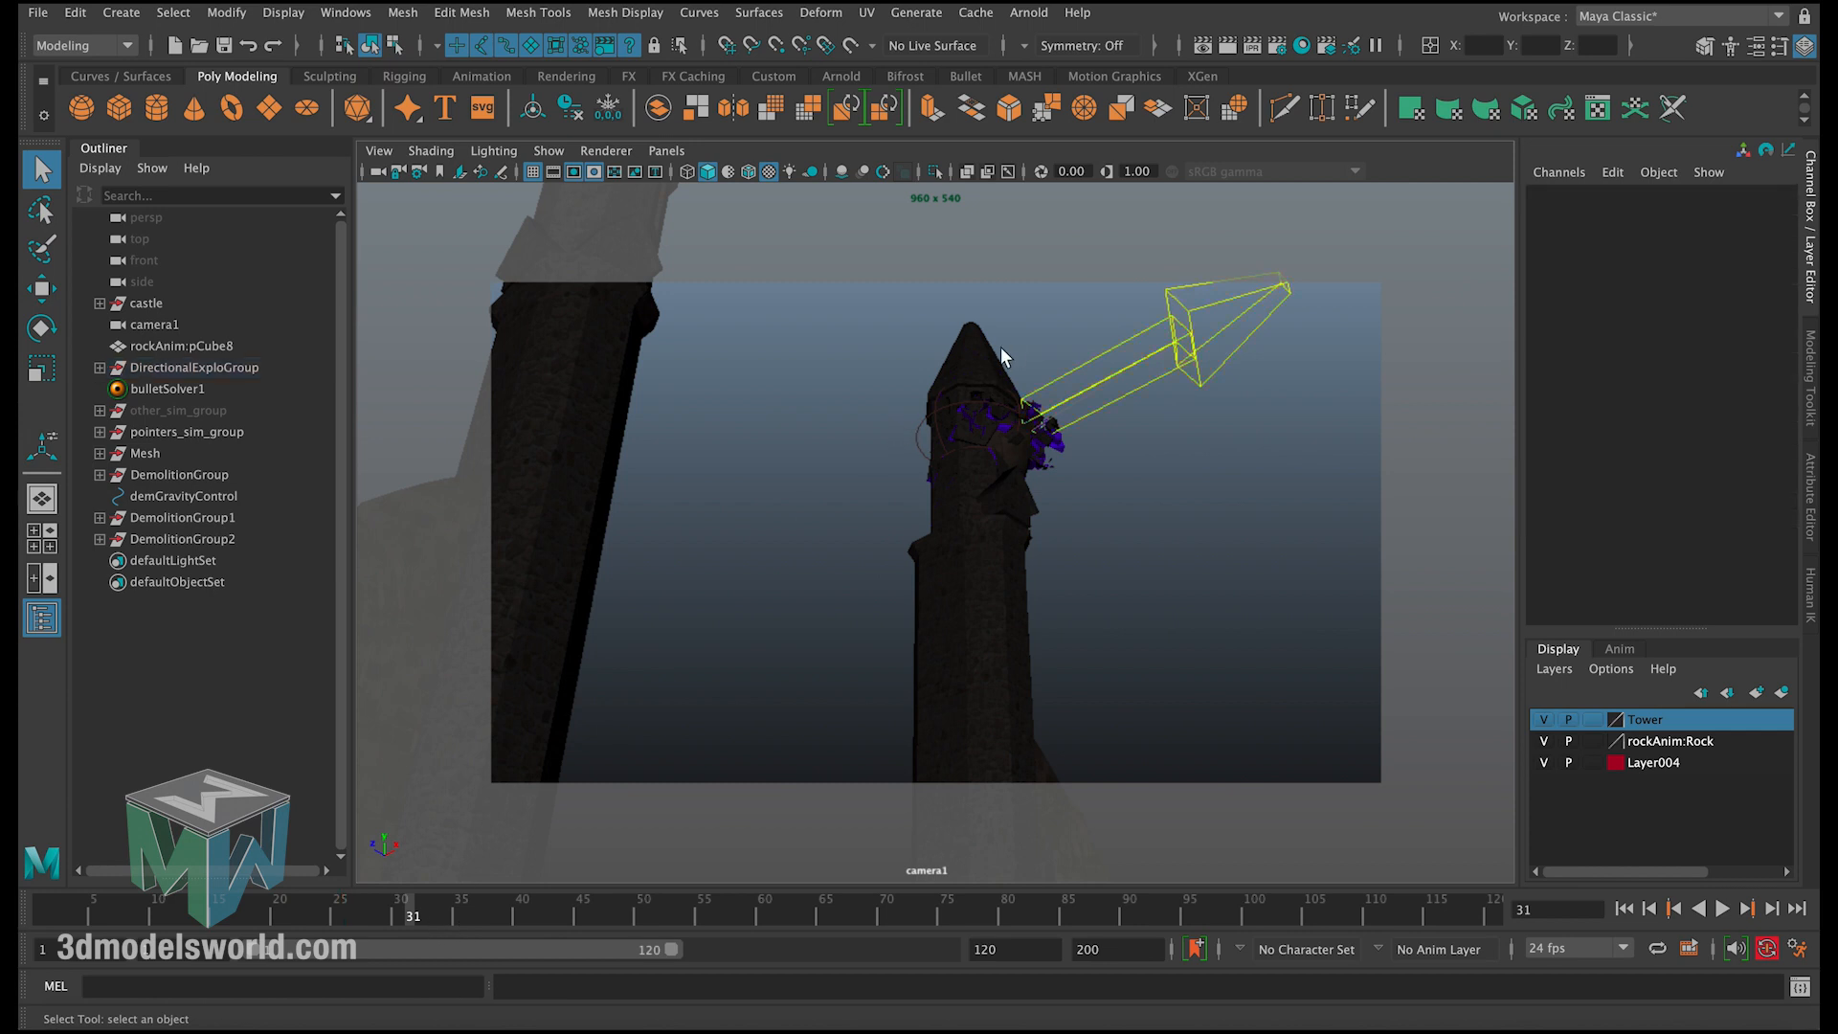
pyautogui.click(992, 349)
# Step: Select DemolitionGroup, DemolitionGroup1 and DemolitionGroup2 and move all their Sim Start keys two frames earlier
pyautogui.click(215, 476)
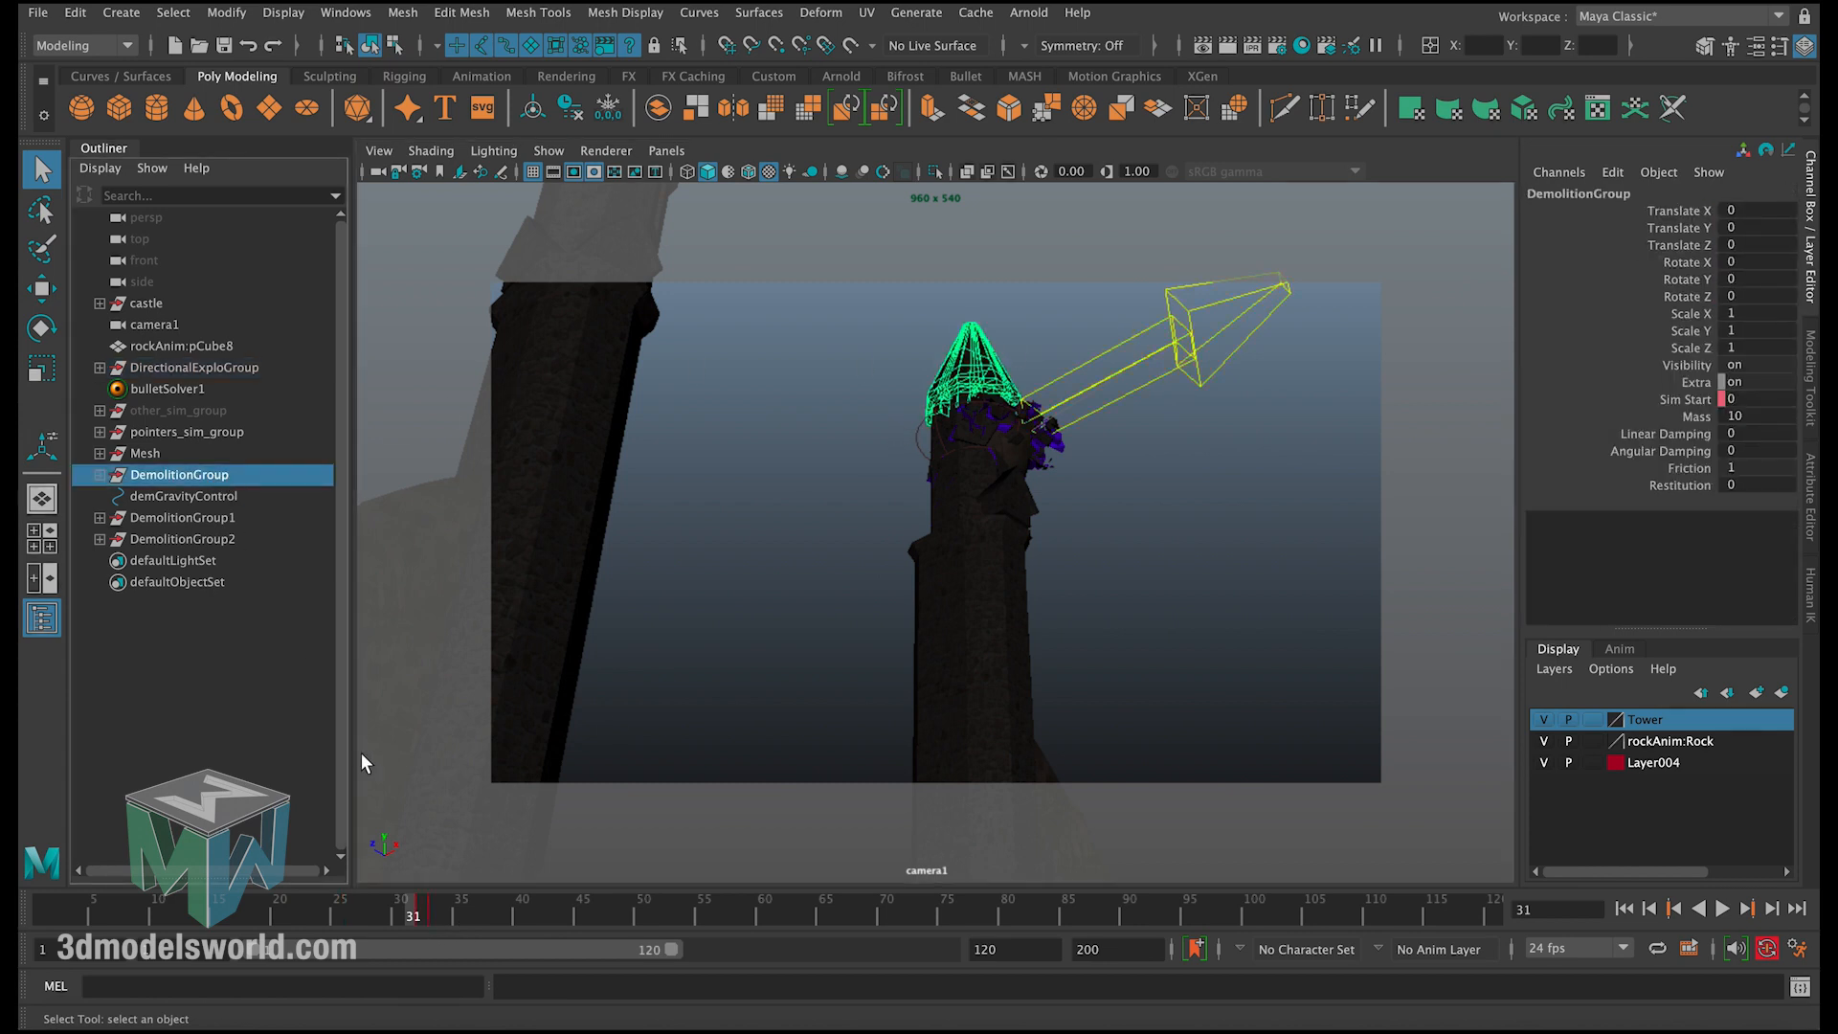
pyautogui.moveTo(413, 916); pyautogui.dragTo(443, 922)
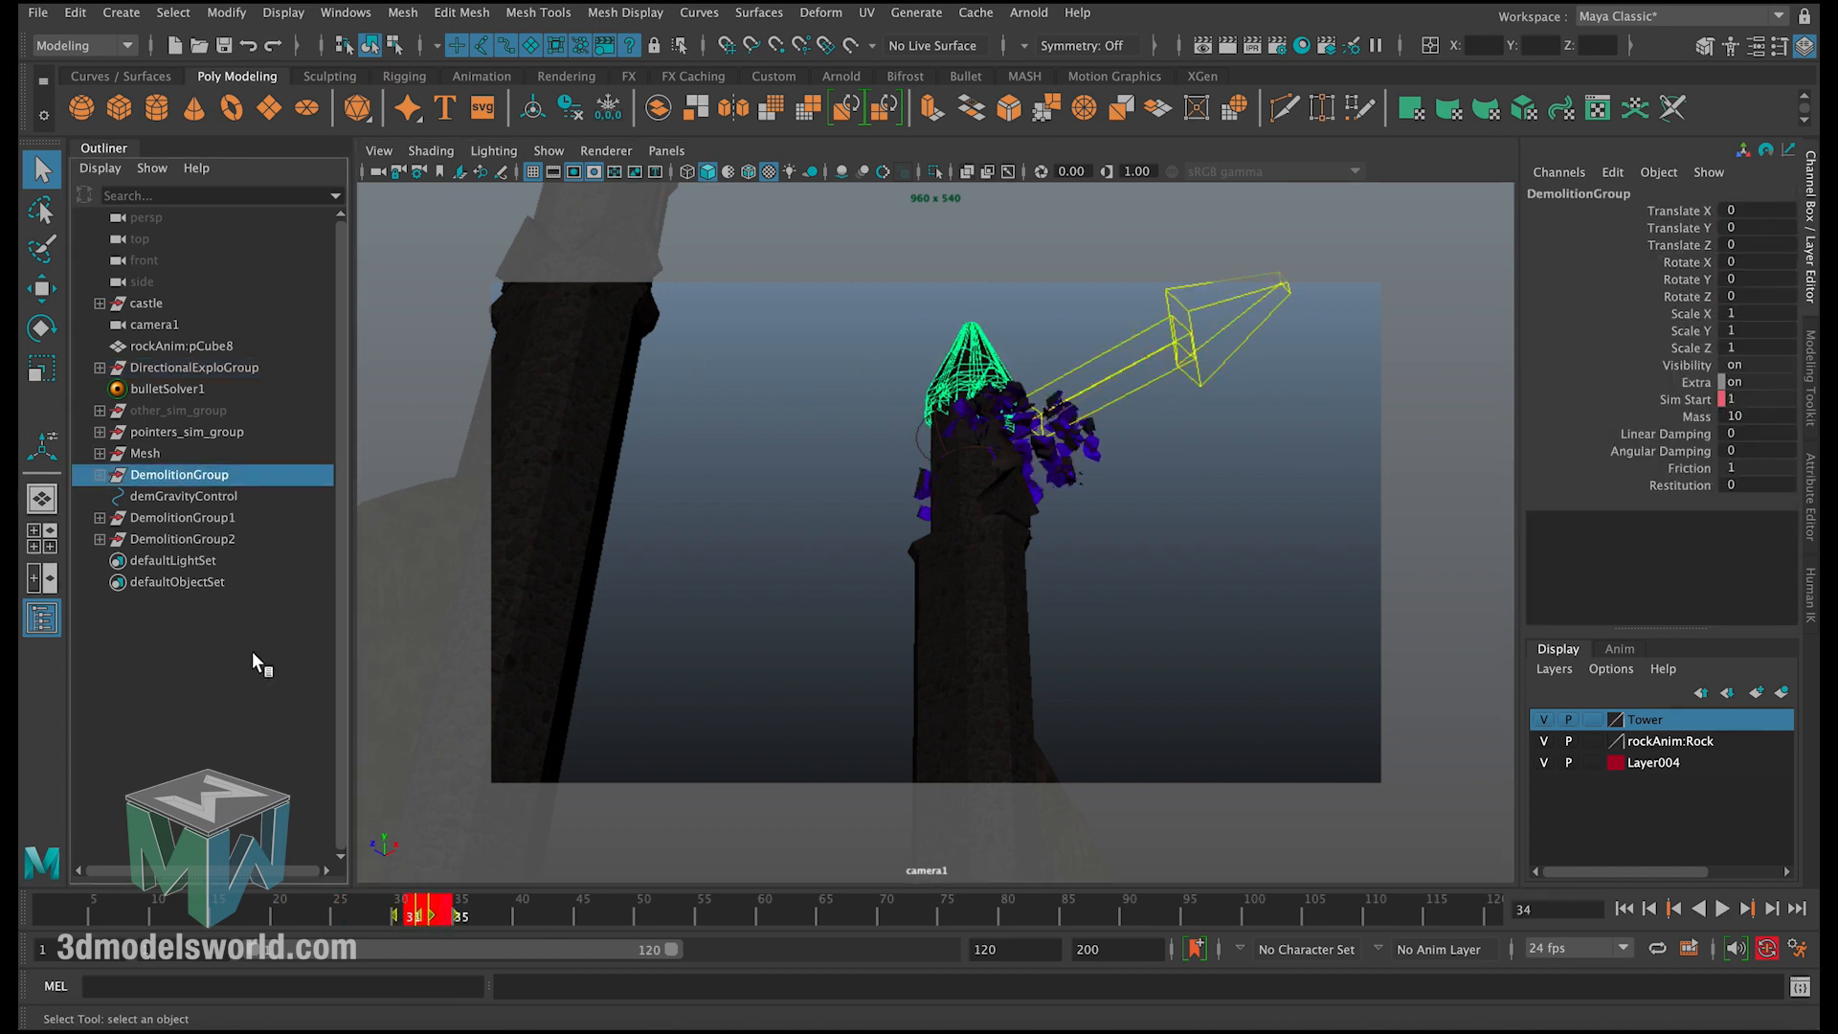
pyautogui.keyDown('ctrl'); pyautogui.click(192, 518); pyautogui.keyUp('ctrl')
pyautogui.keyDown('ctrl'); pyautogui.click(199, 536); pyautogui.keyUp('ctrl')
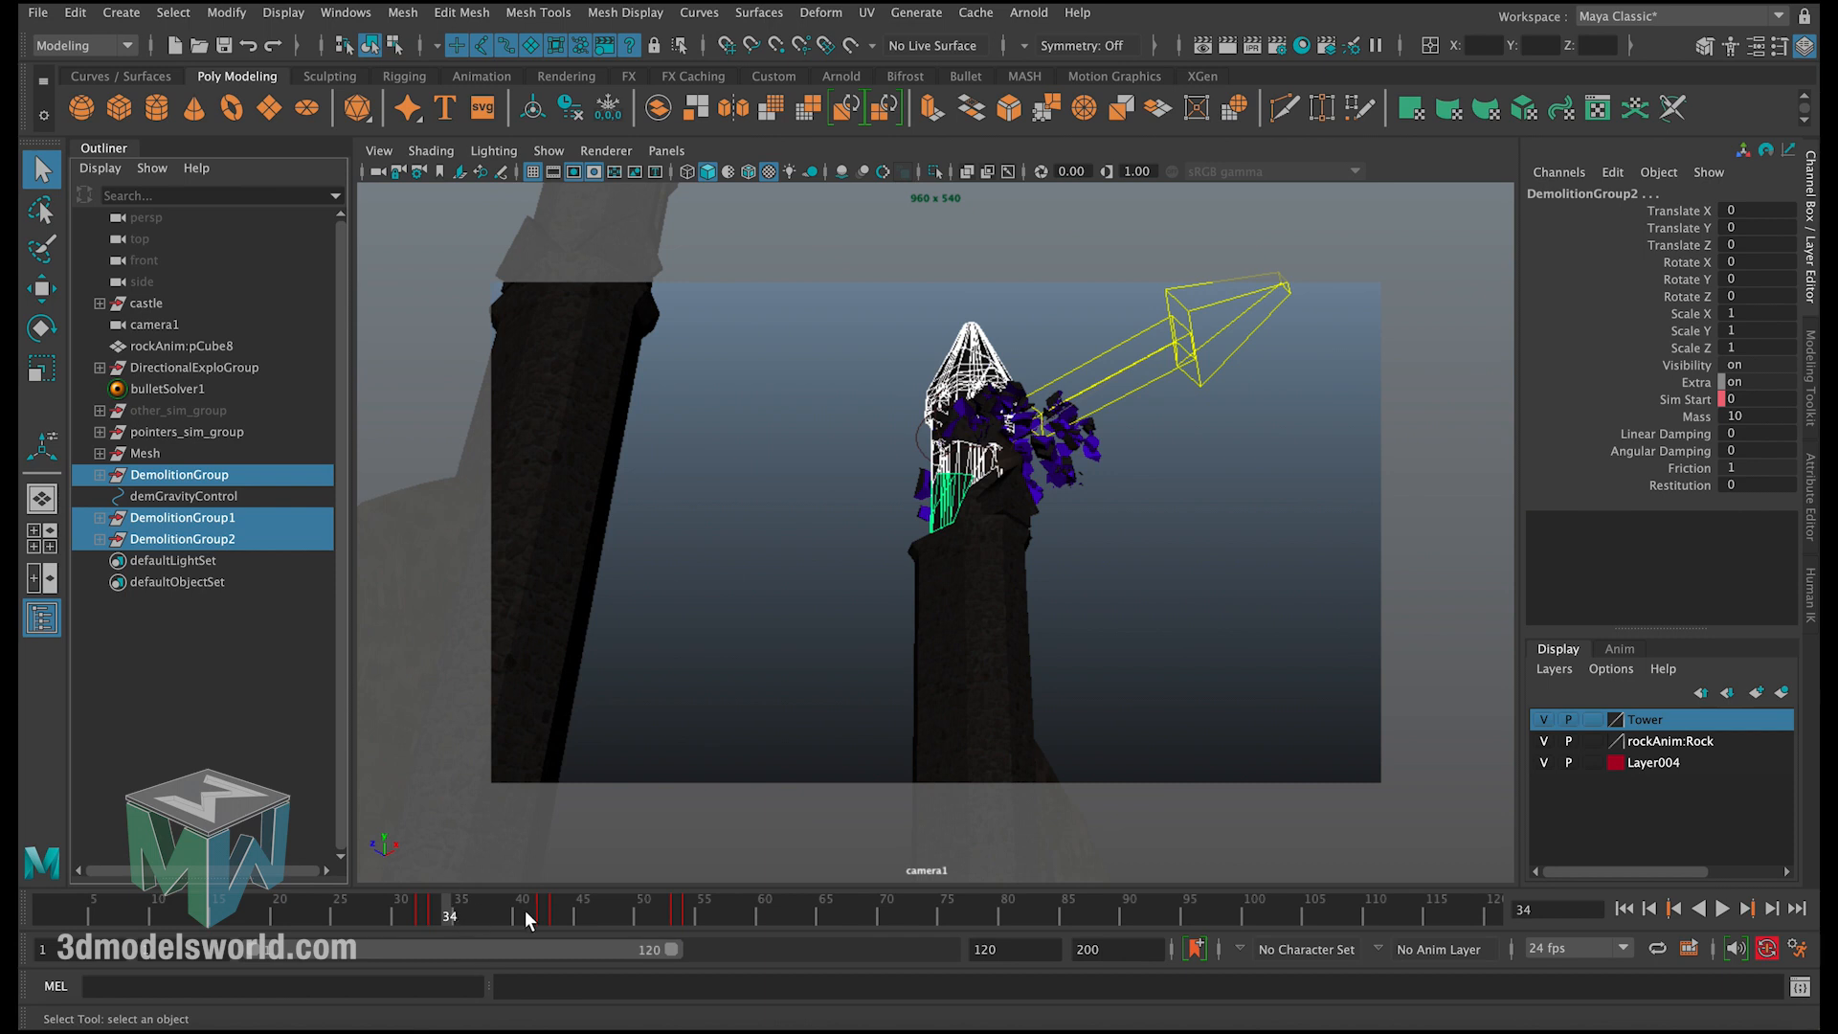
pyautogui.moveTo(452, 916); pyautogui.dragTo(689, 921)
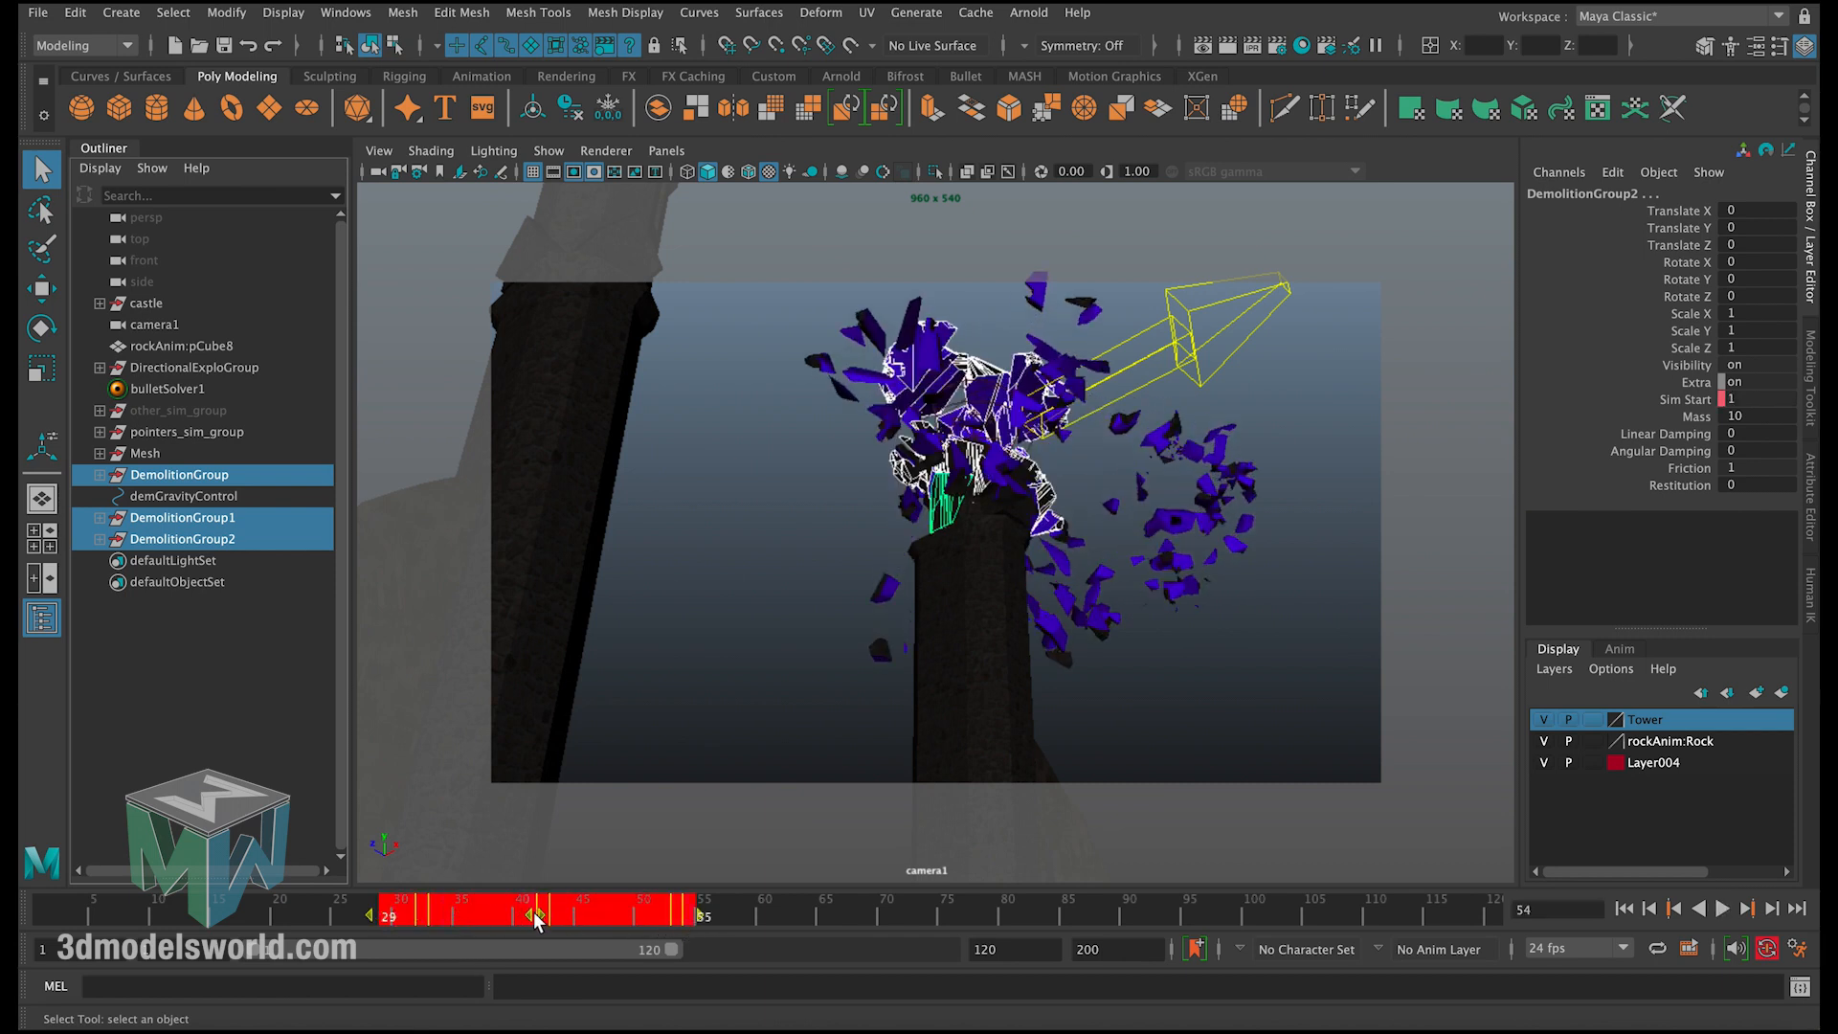
pyautogui.moveTo(525, 917); pyautogui.dragTo(522, 917)
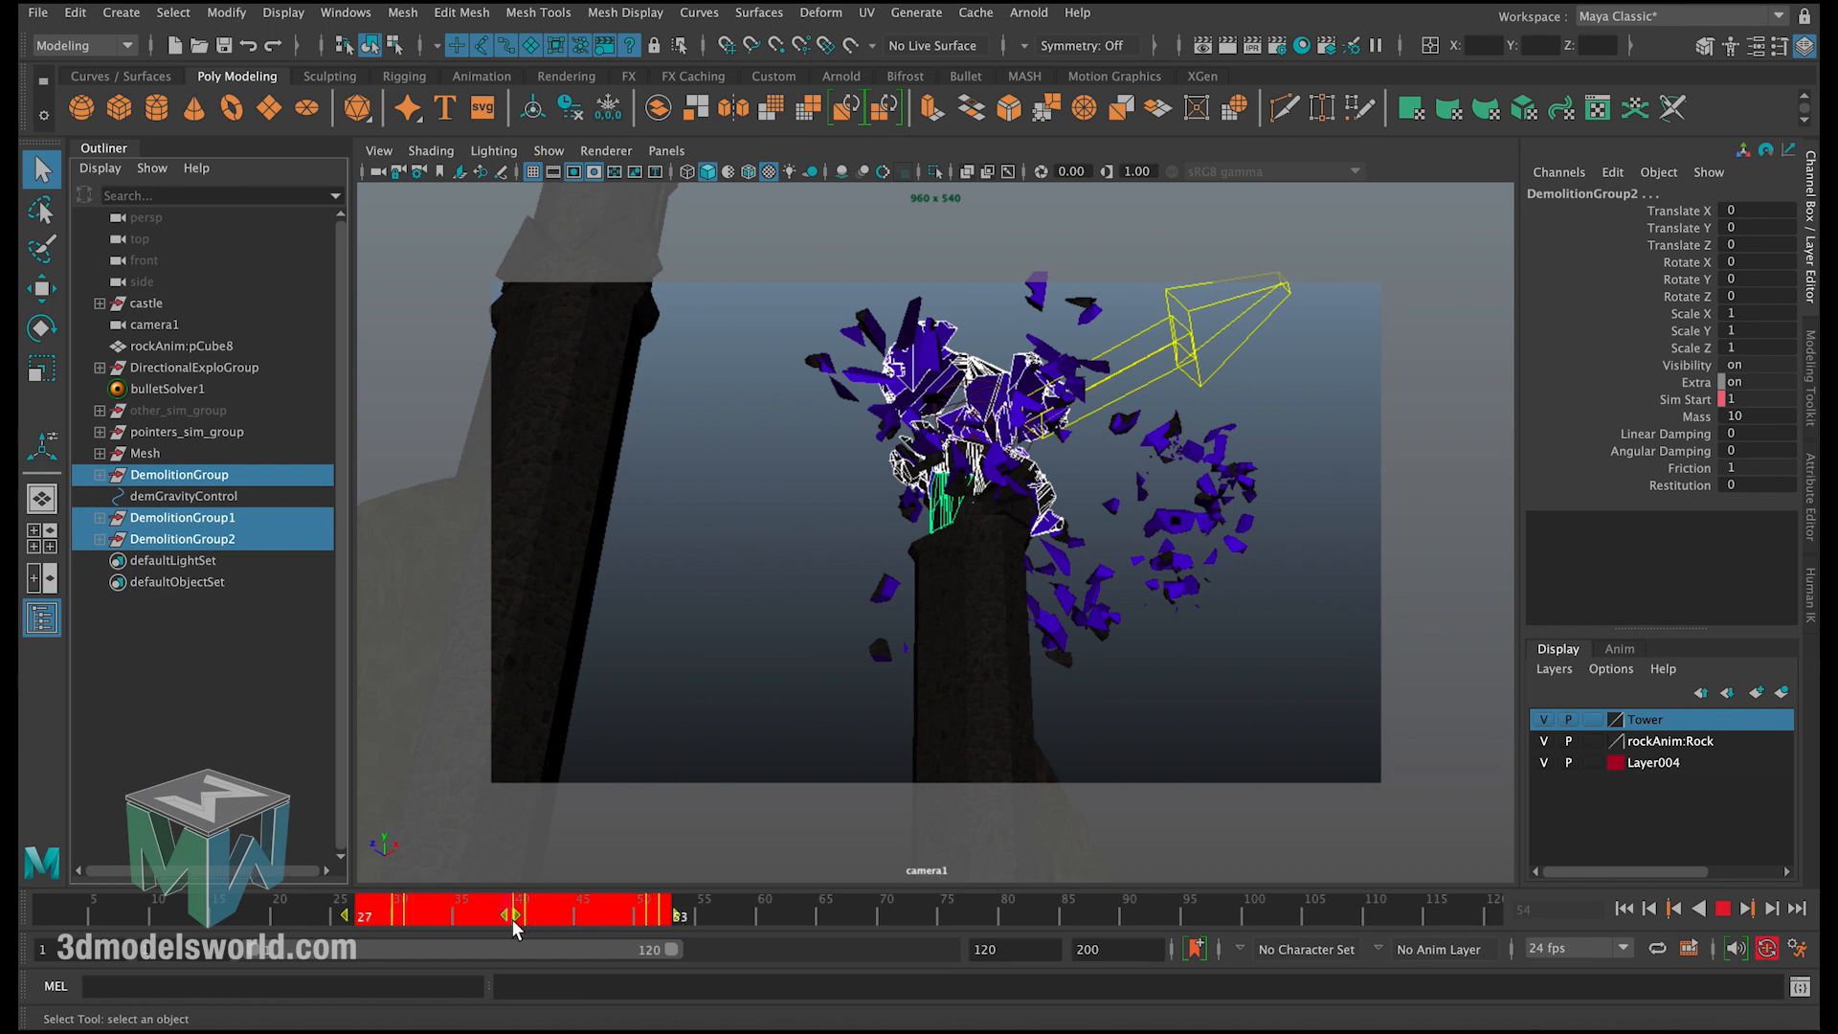
pyautogui.click(302, 910)
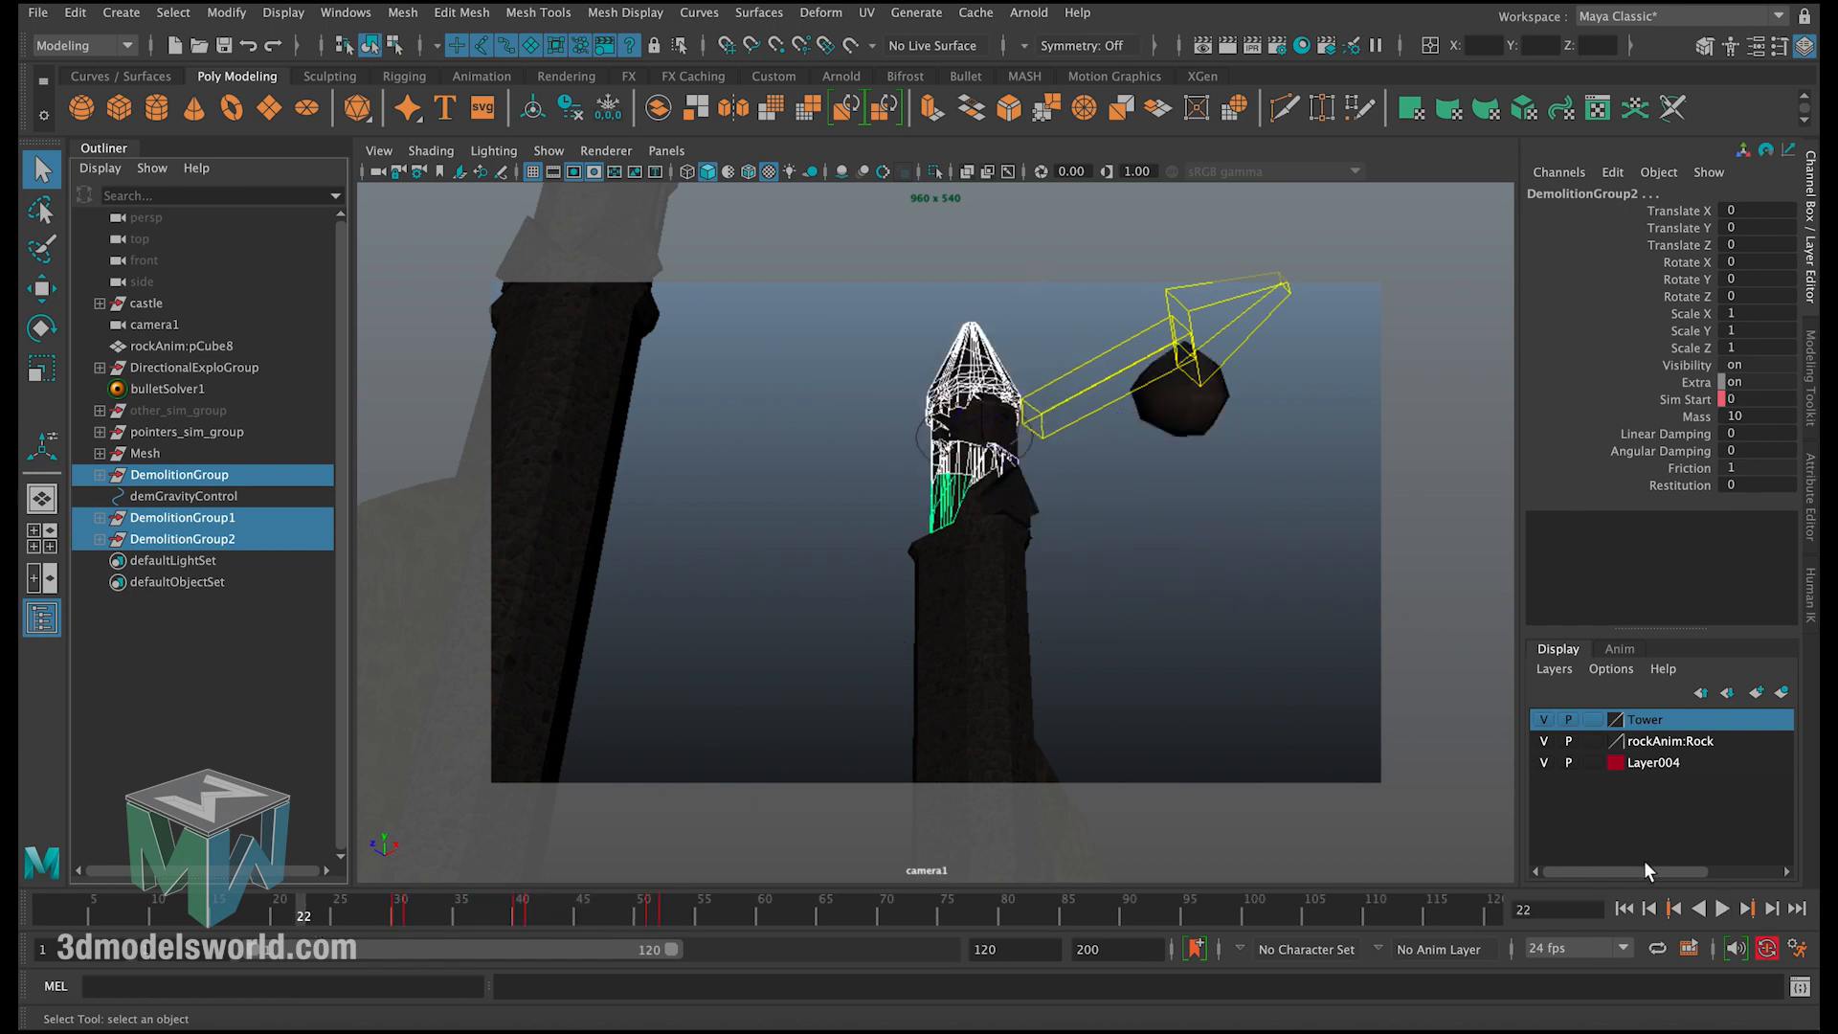
# Step: Clear the selection, play the simulation from frame 1 to frame 92 to examine the retimed collapse, and return to the start
pyautogui.click(1626, 908)
pyautogui.click(1319, 681)
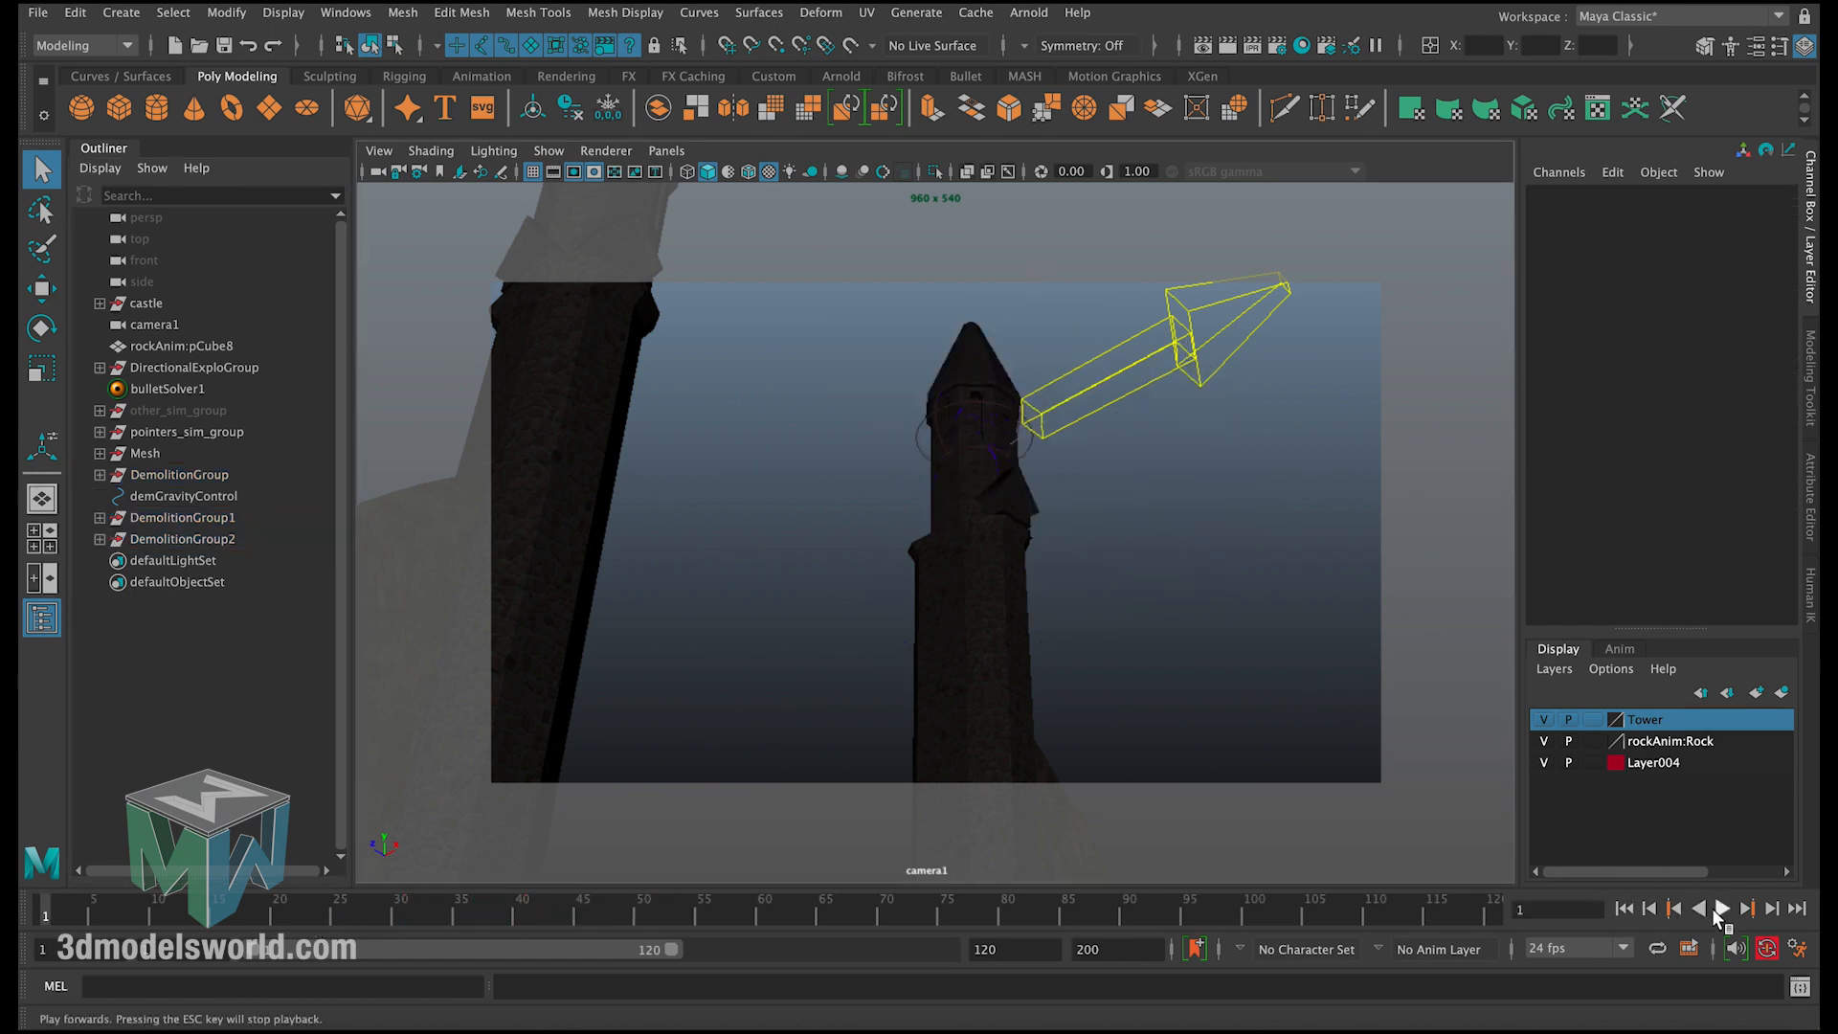
pyautogui.click(1720, 908)
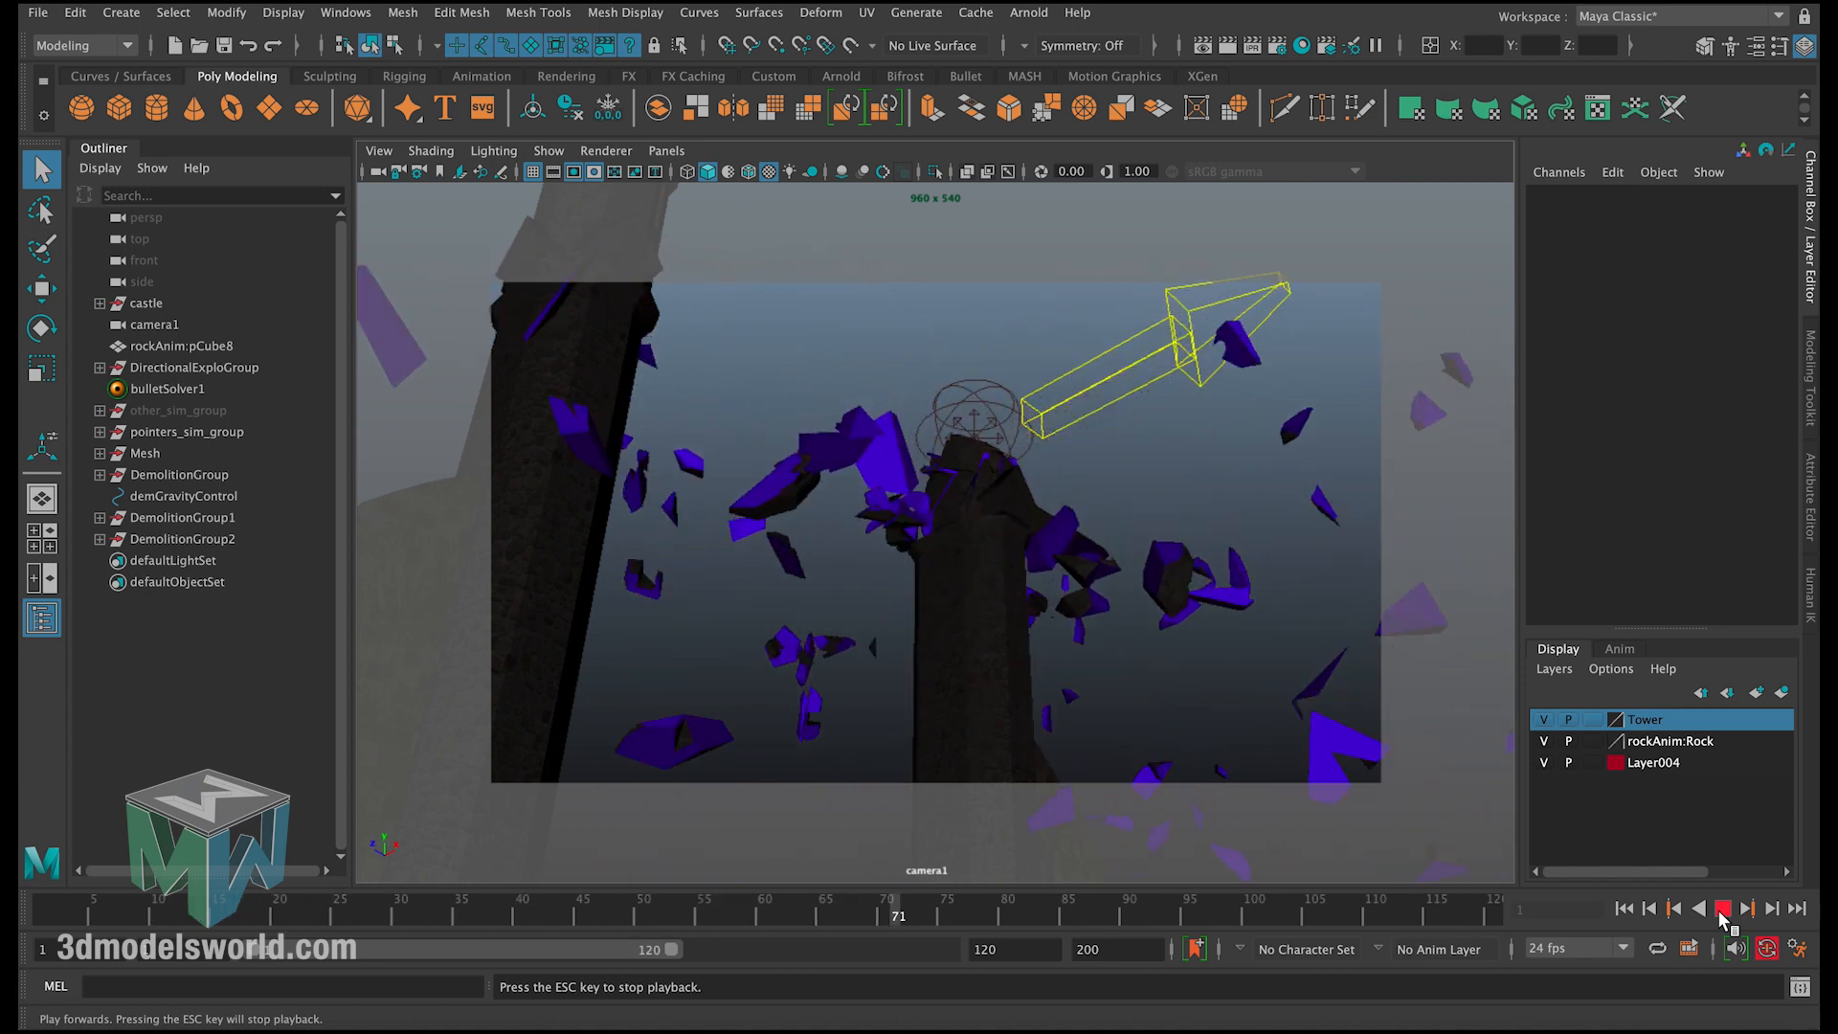
pyautogui.click(1722, 910)
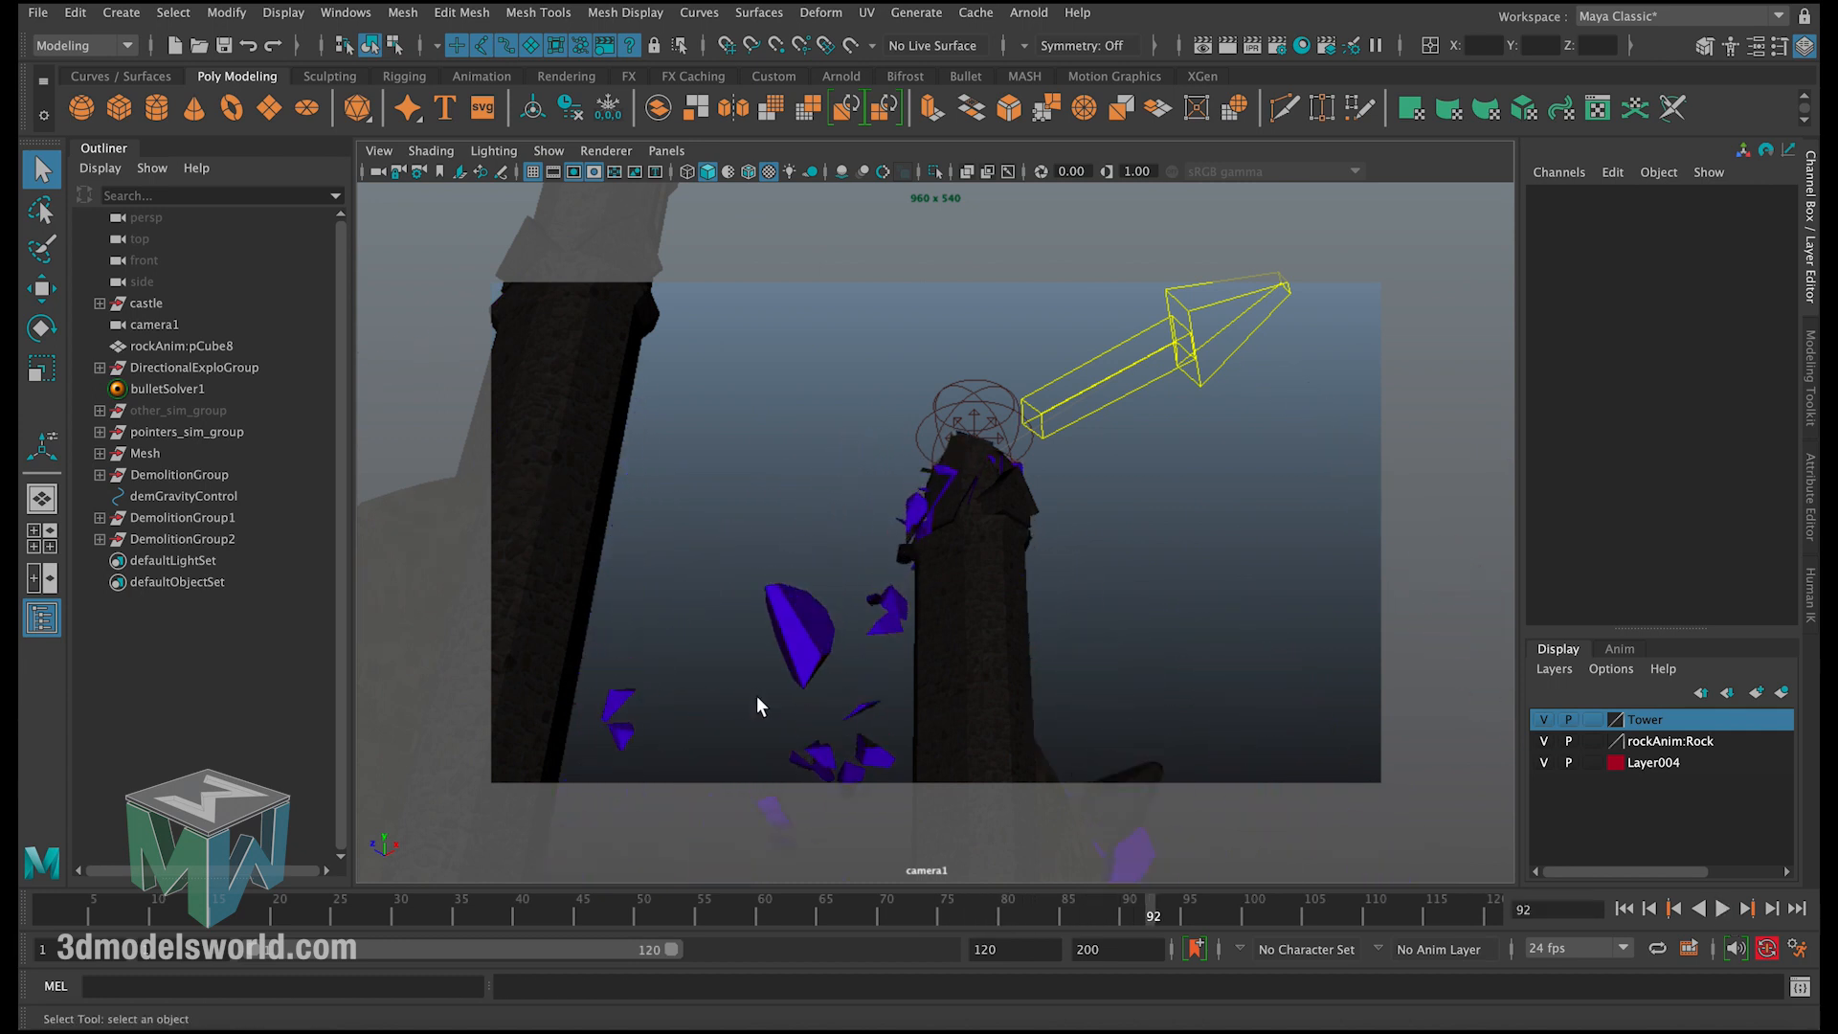
pyautogui.click(1621, 910)
# Step: Replay the simulation twice from the start, stopping at frames 58 and 68, to examine how the fragments spread, and return to frame 1
pyautogui.click(1722, 910)
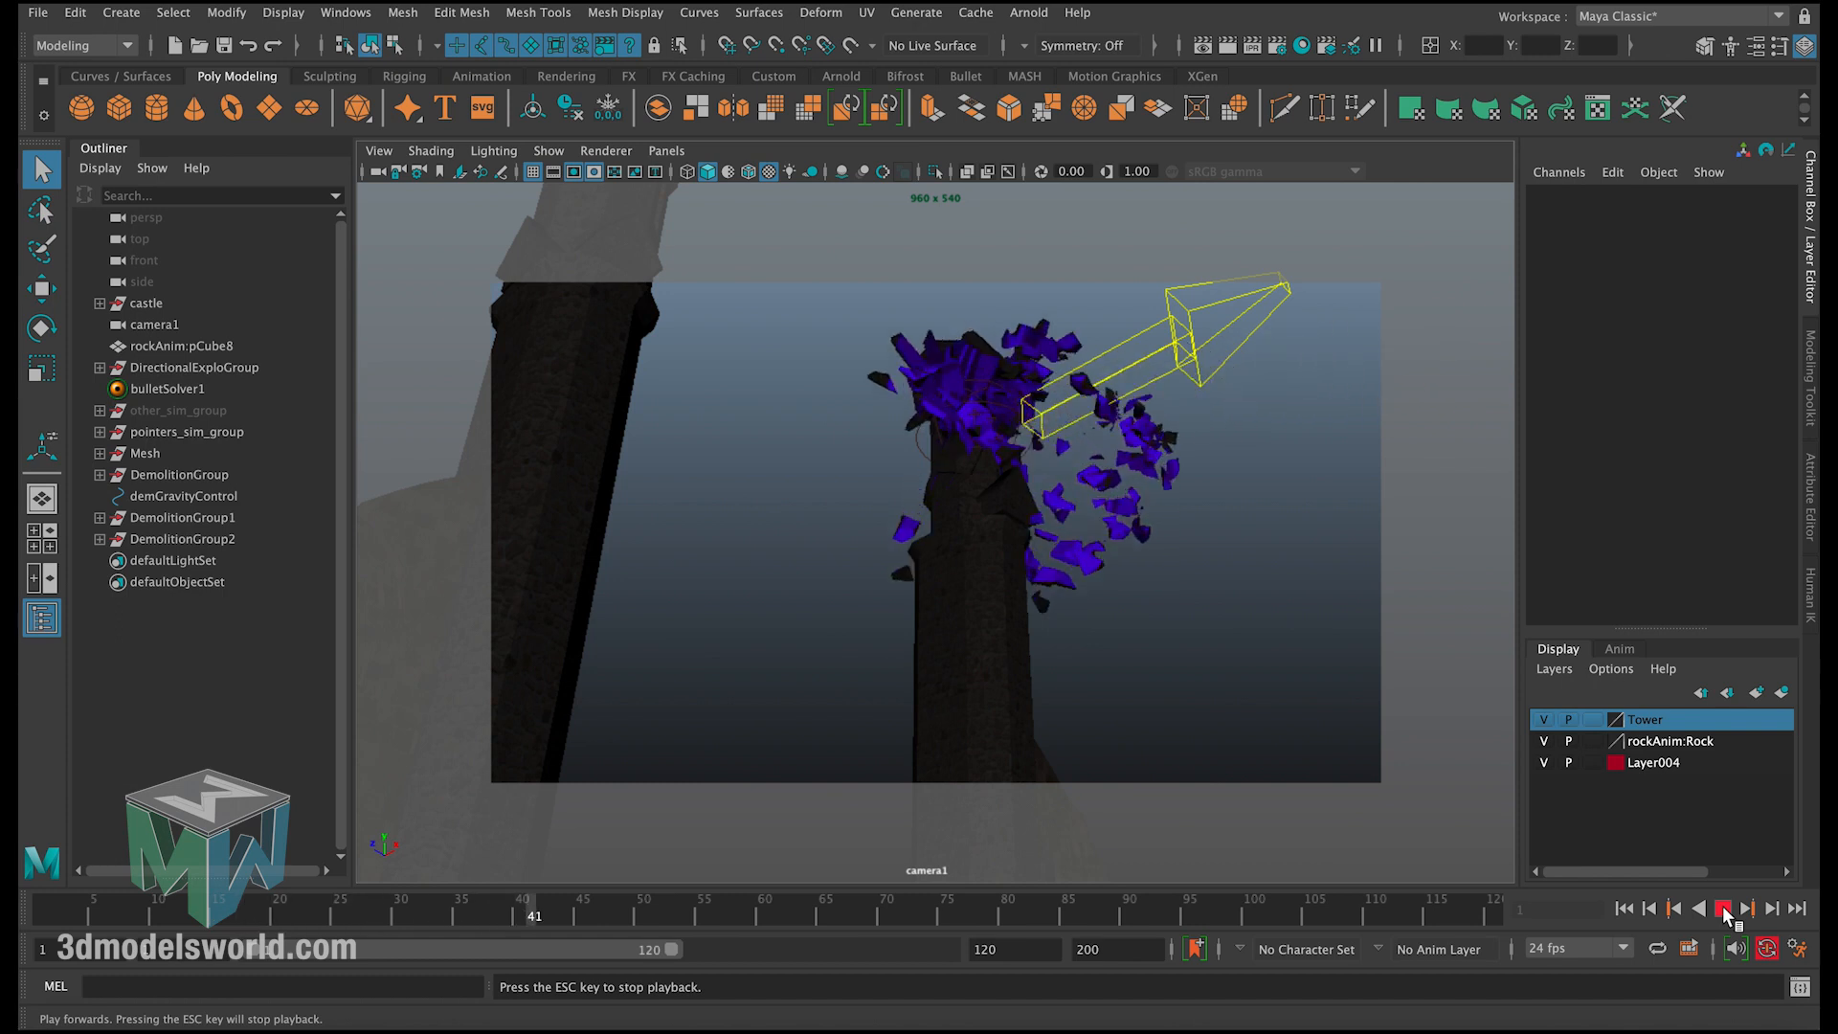
pyautogui.click(1723, 910)
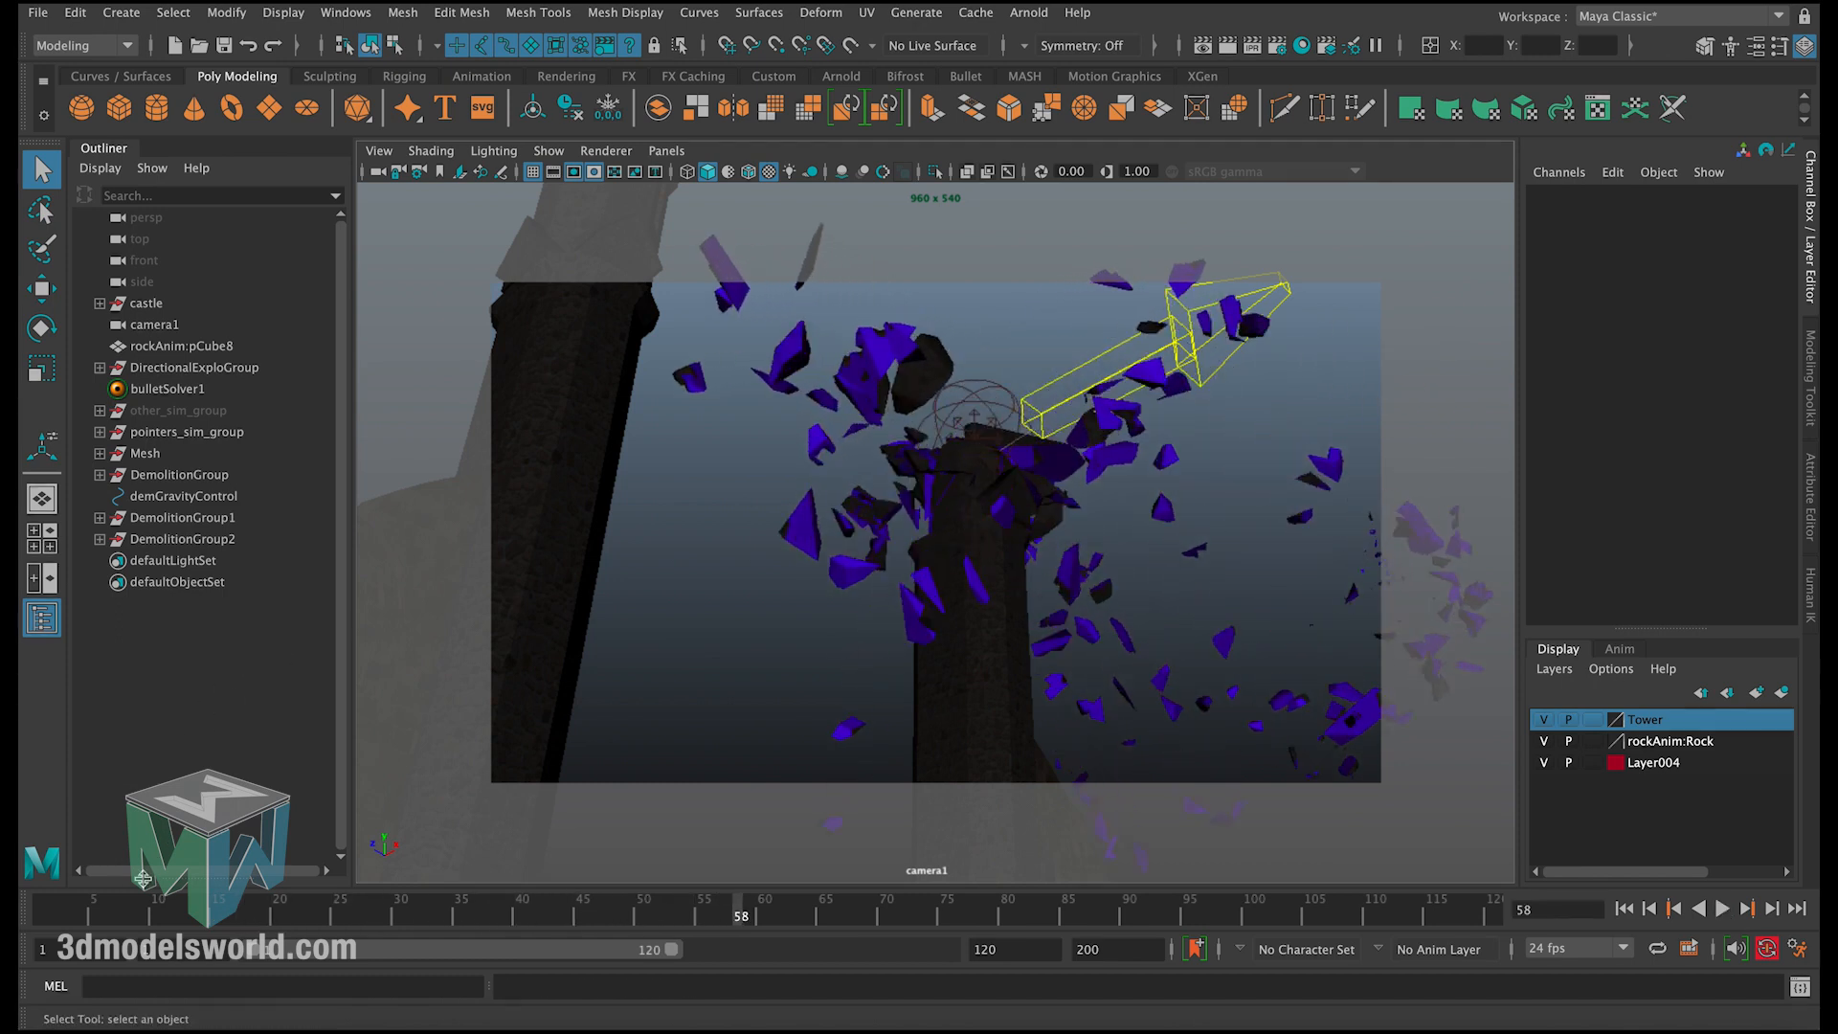
pyautogui.click(1625, 908)
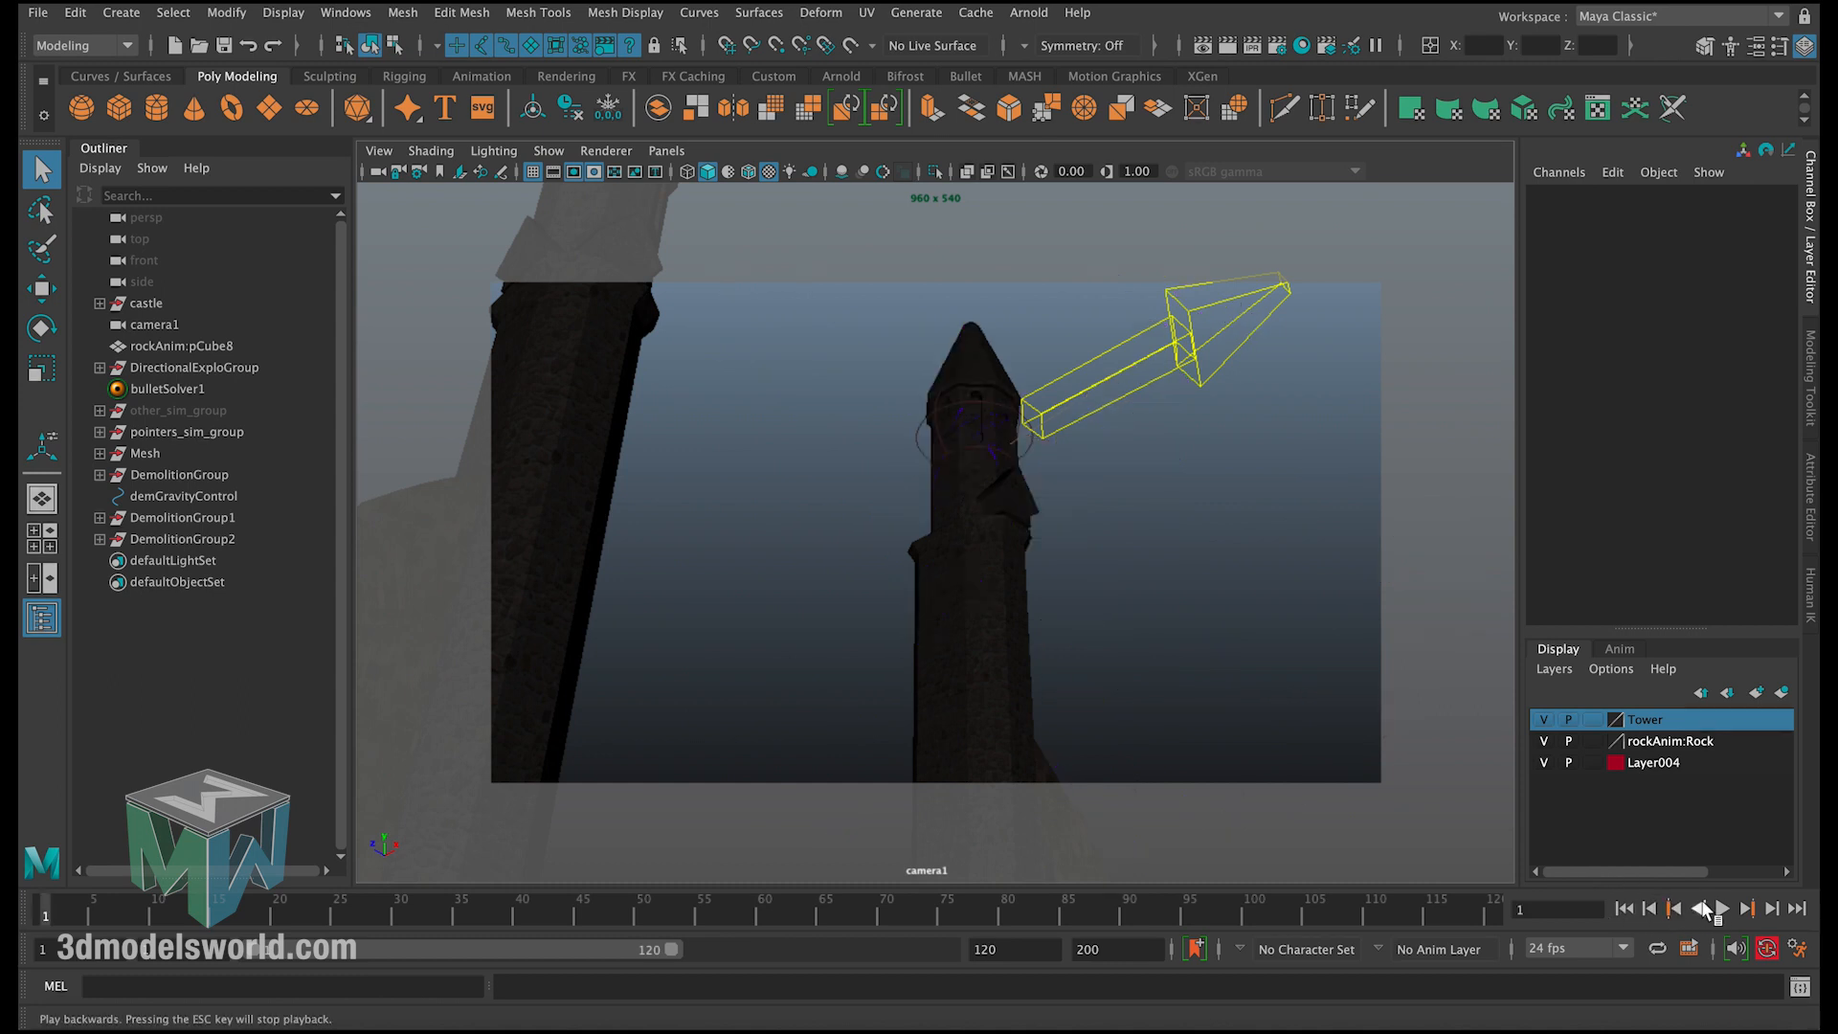
pyautogui.click(1722, 909)
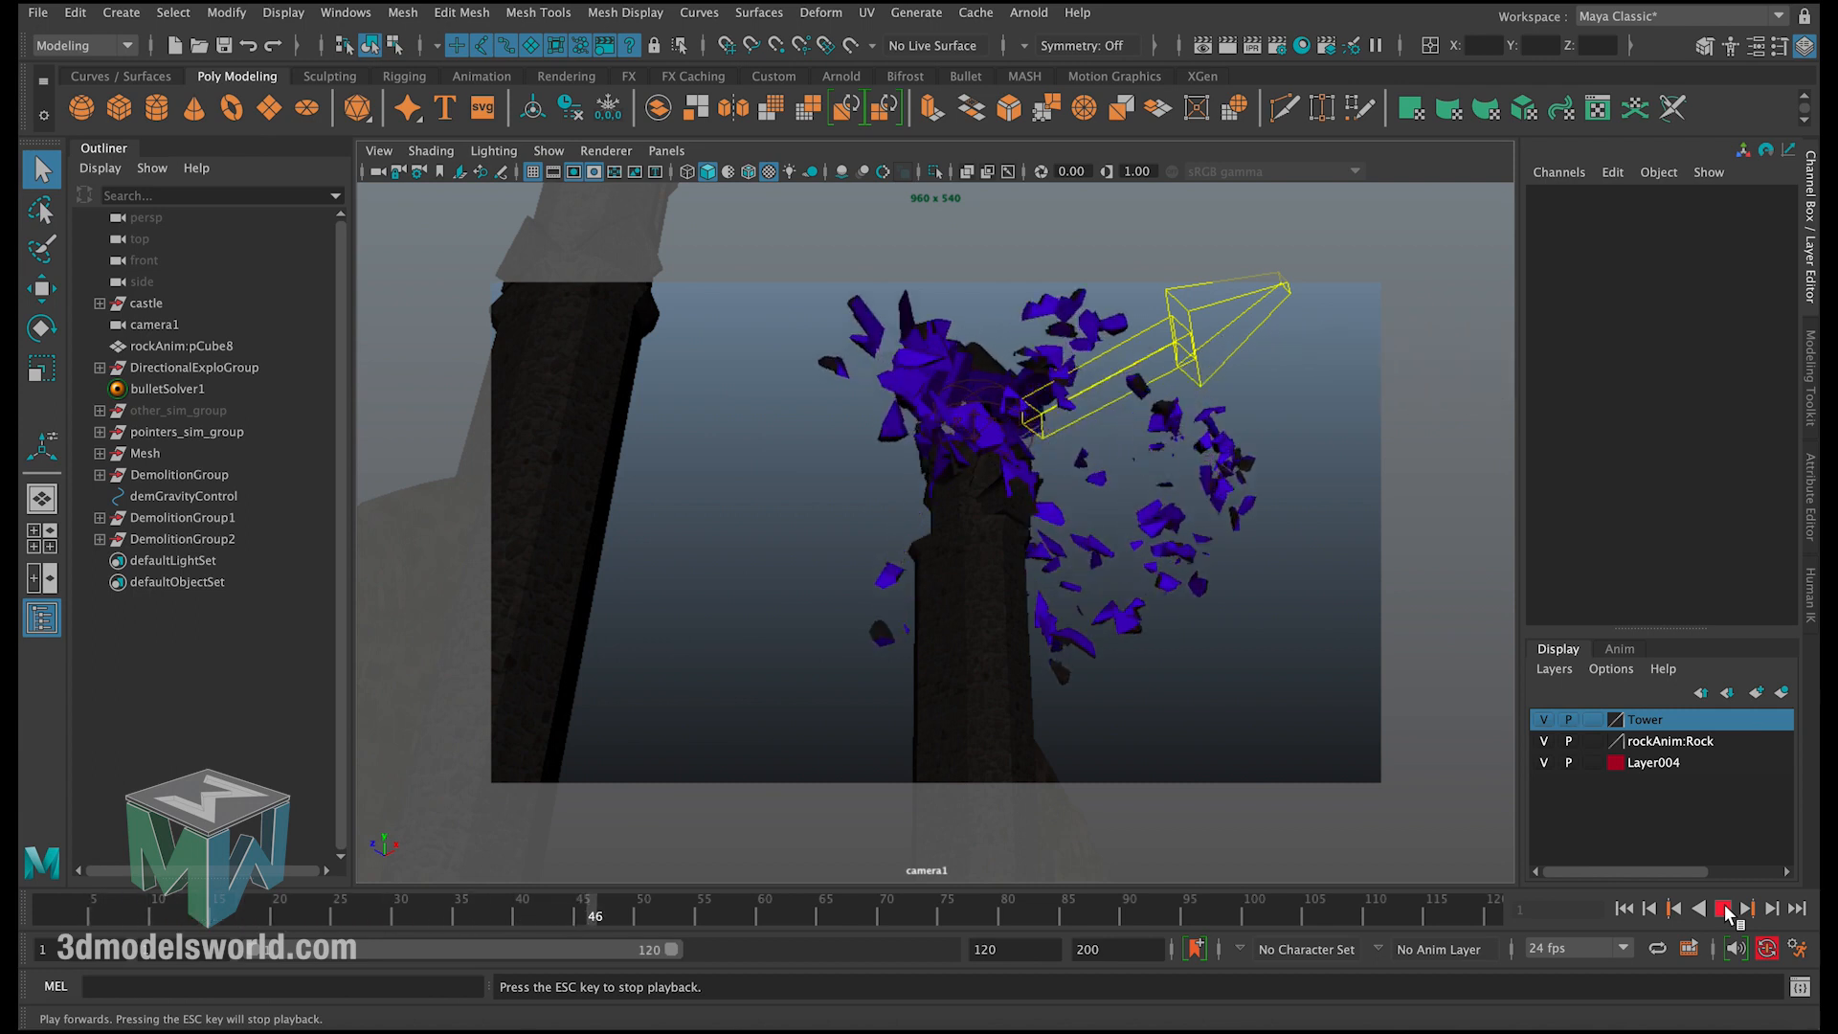
pyautogui.click(1723, 908)
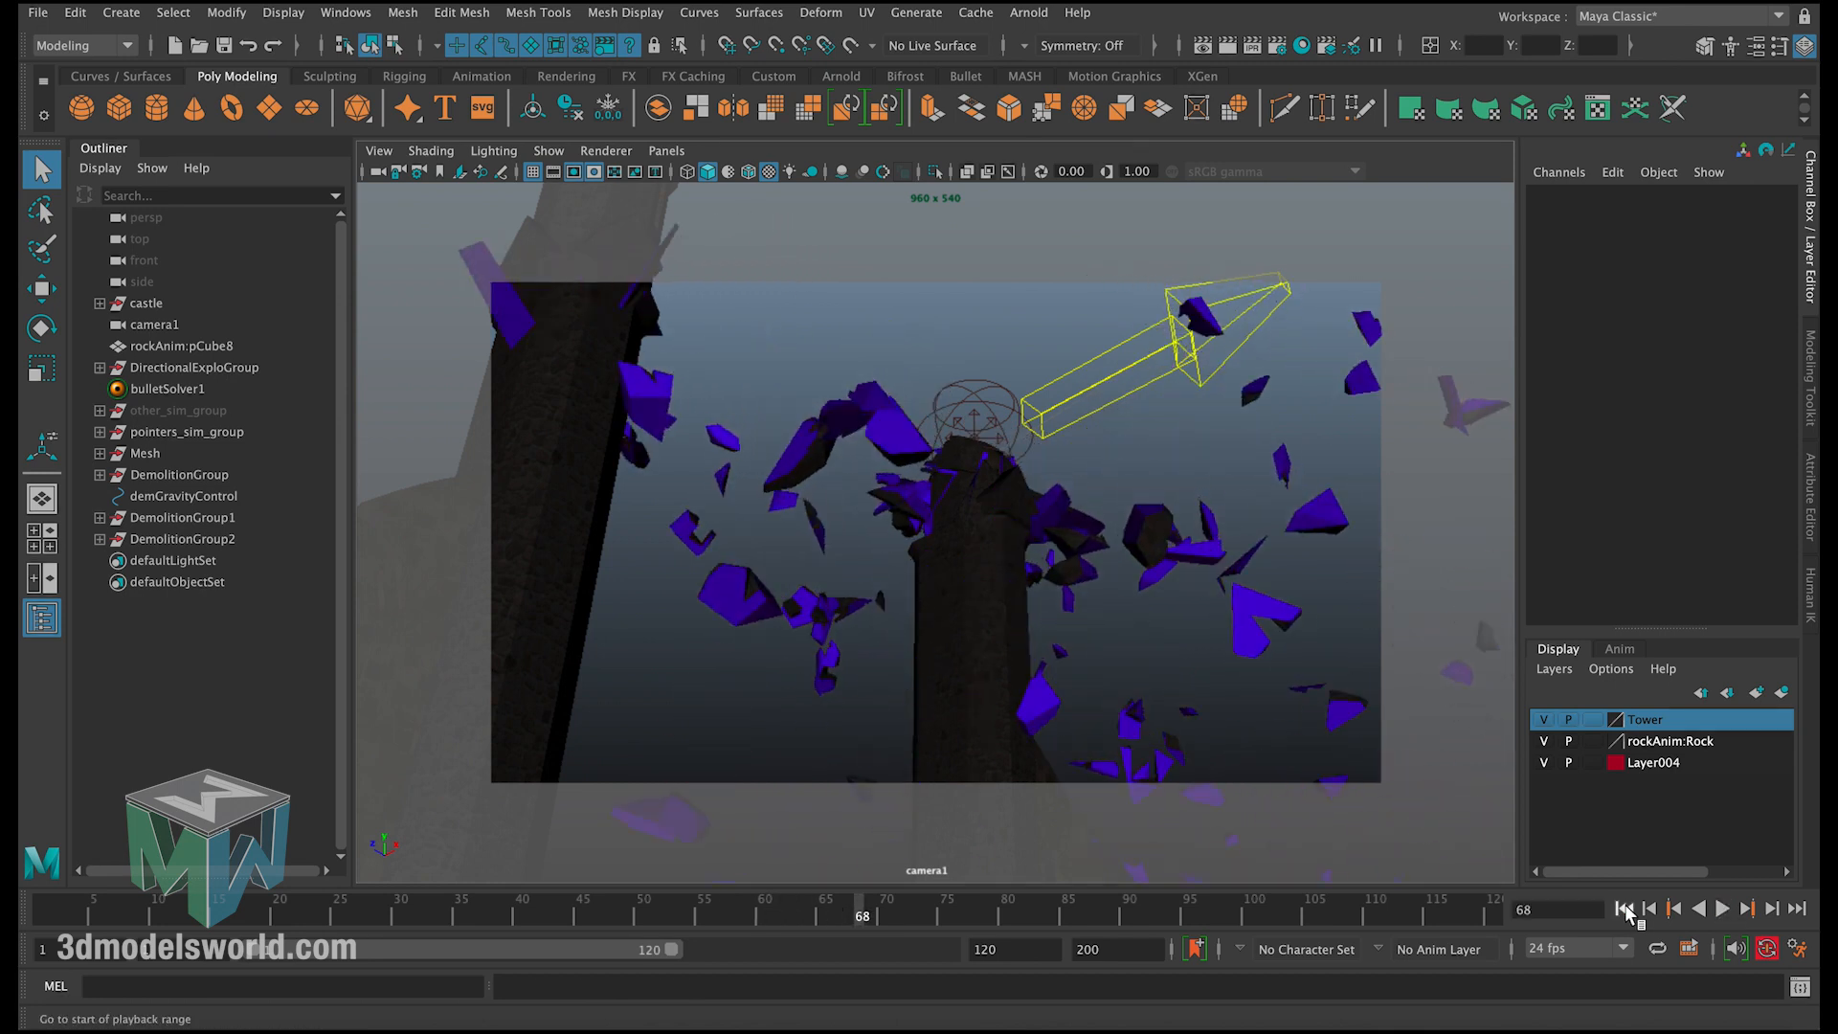
pyautogui.click(1624, 908)
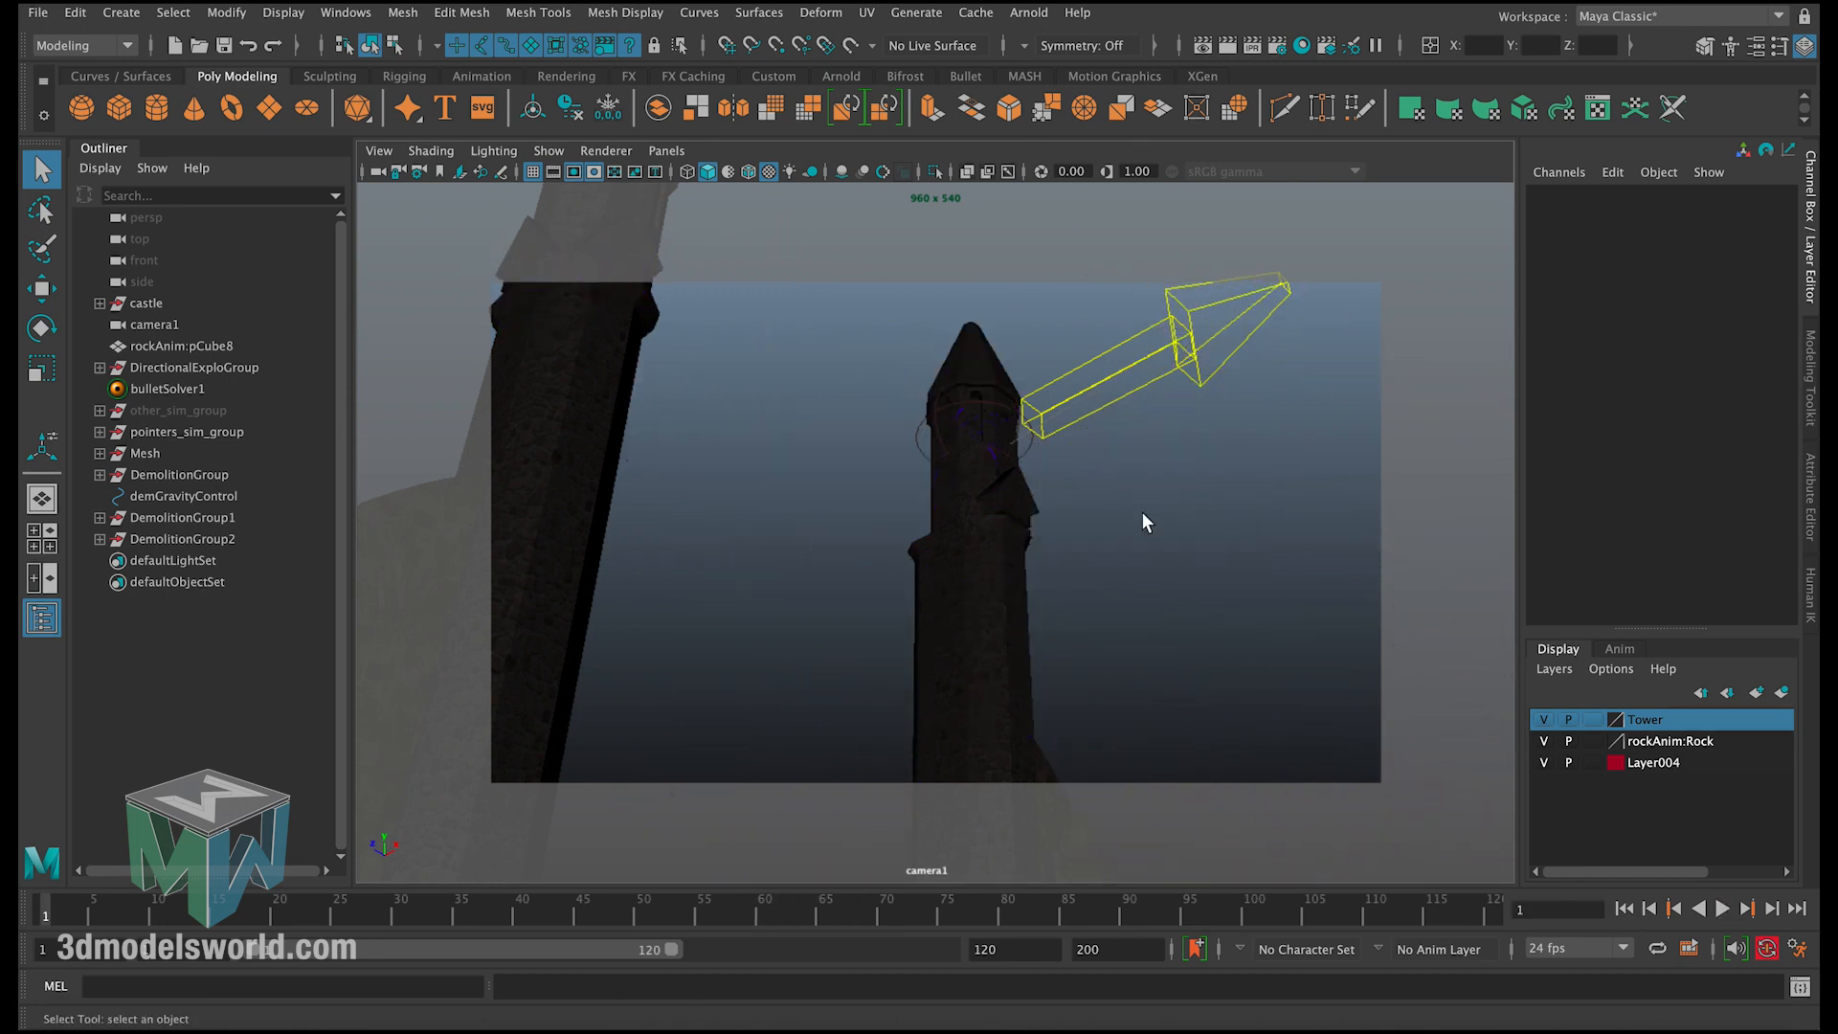
# Step: Select the ExploSimControl direction arrow and rotate it to a Rotate Y of about -76.6
pyautogui.click(1125, 407)
pyautogui.press('e')
pyautogui.moveTo(1183, 306); pyautogui.dragTo(1216, 373)
pyautogui.press('q')
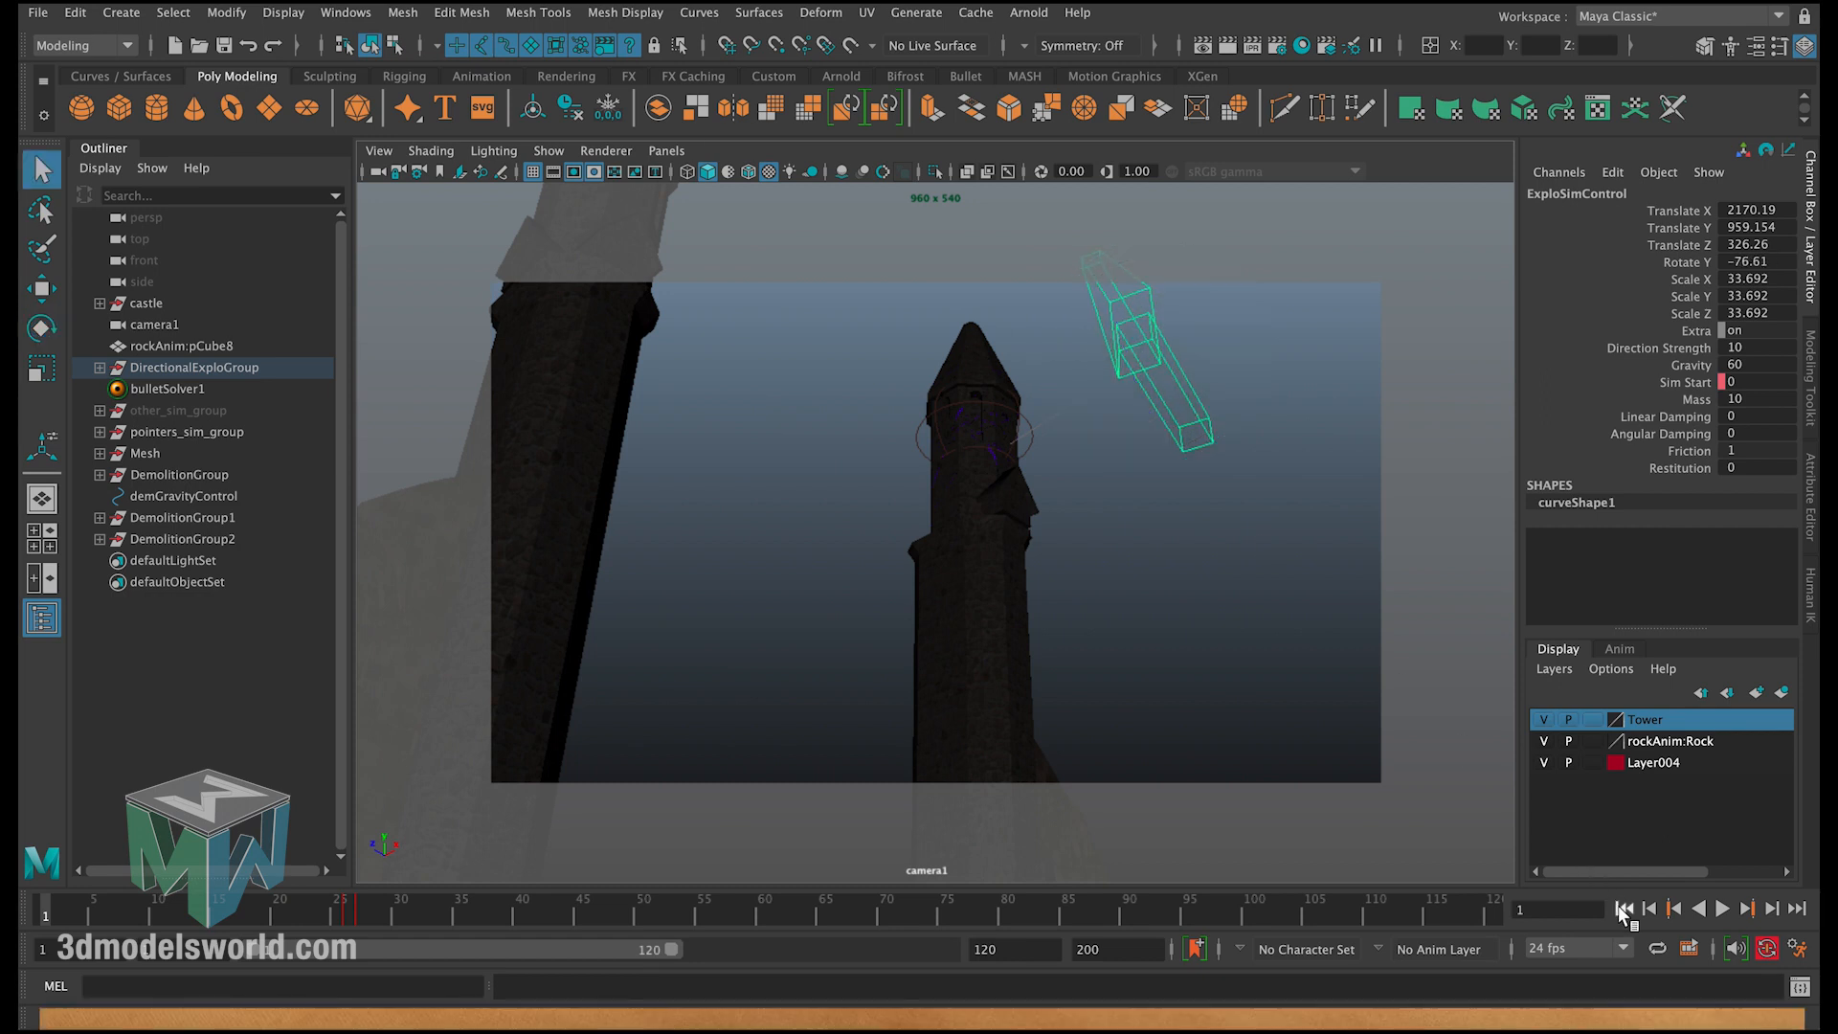
# Step: Play the simulation past frame 82 to examine the effect of the rotated direction arrow
pyautogui.click(1723, 908)
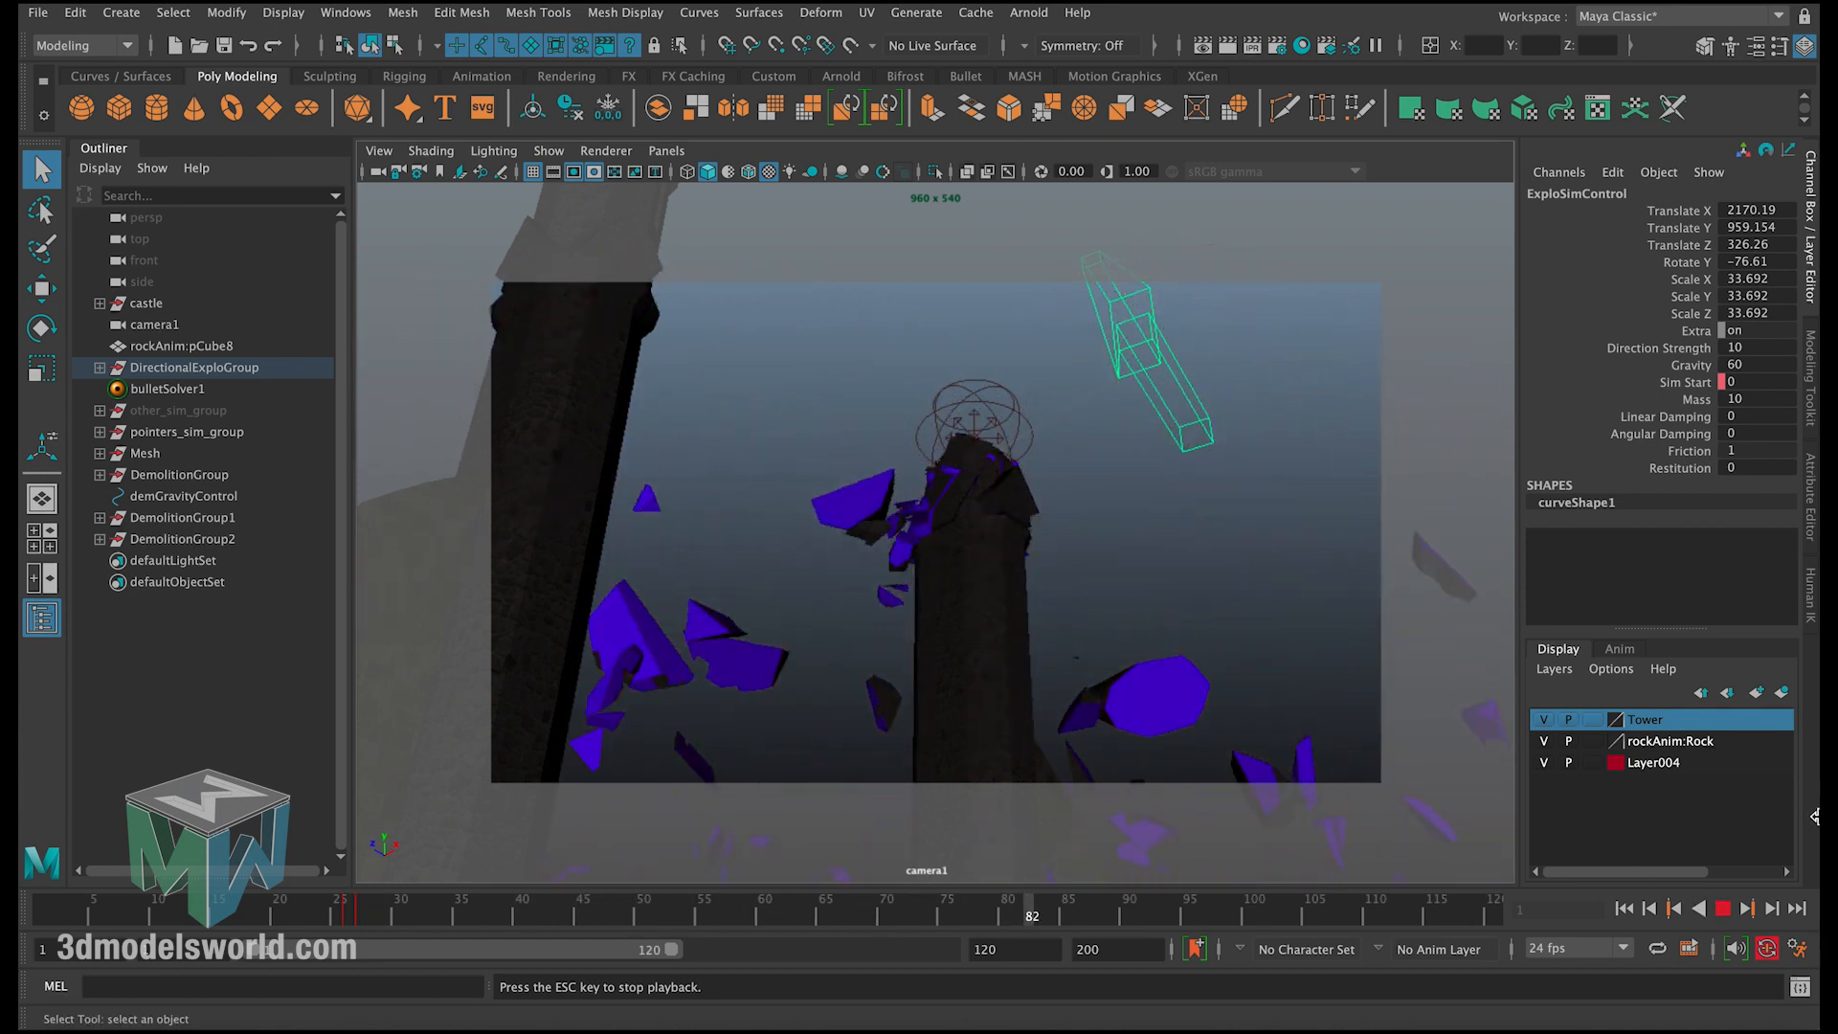
pyautogui.click(1722, 909)
# Step: Return to frame 1, set ExploSimControl's Direction Strength to 1000 and play the simulation to about frame 116 to test it
pyautogui.click(1624, 908)
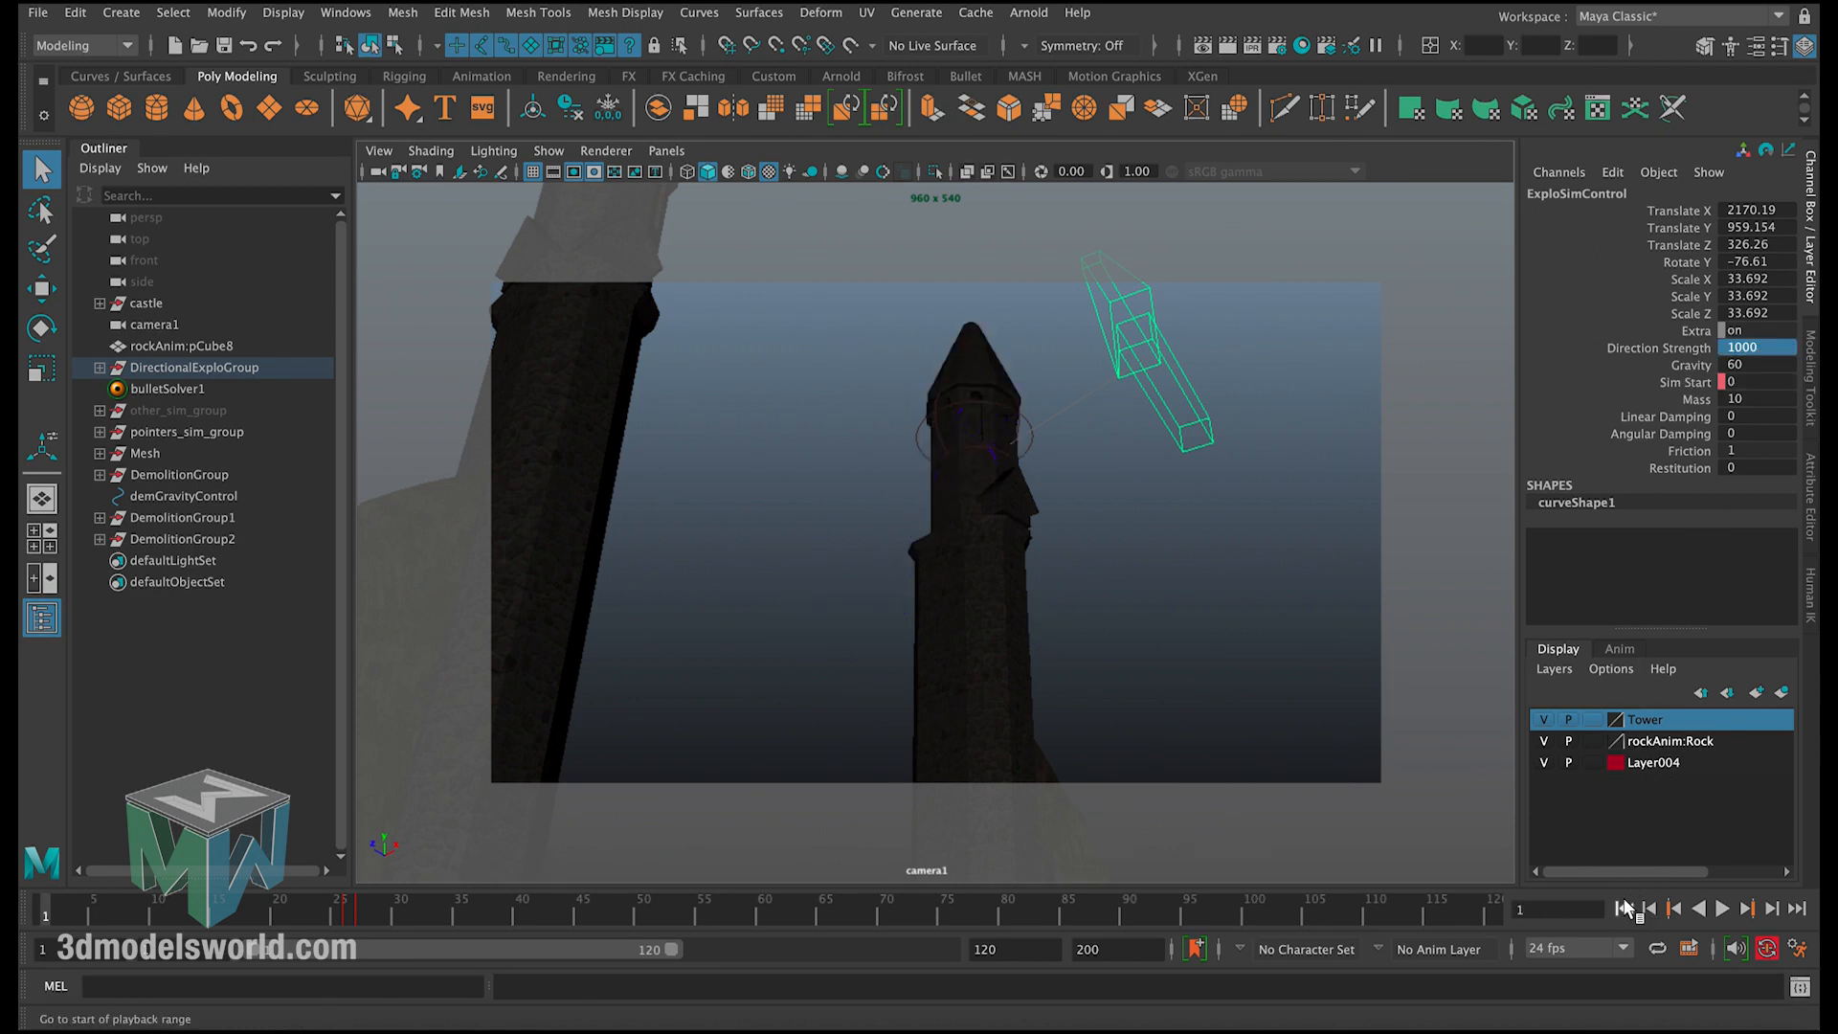
pyautogui.click(1723, 908)
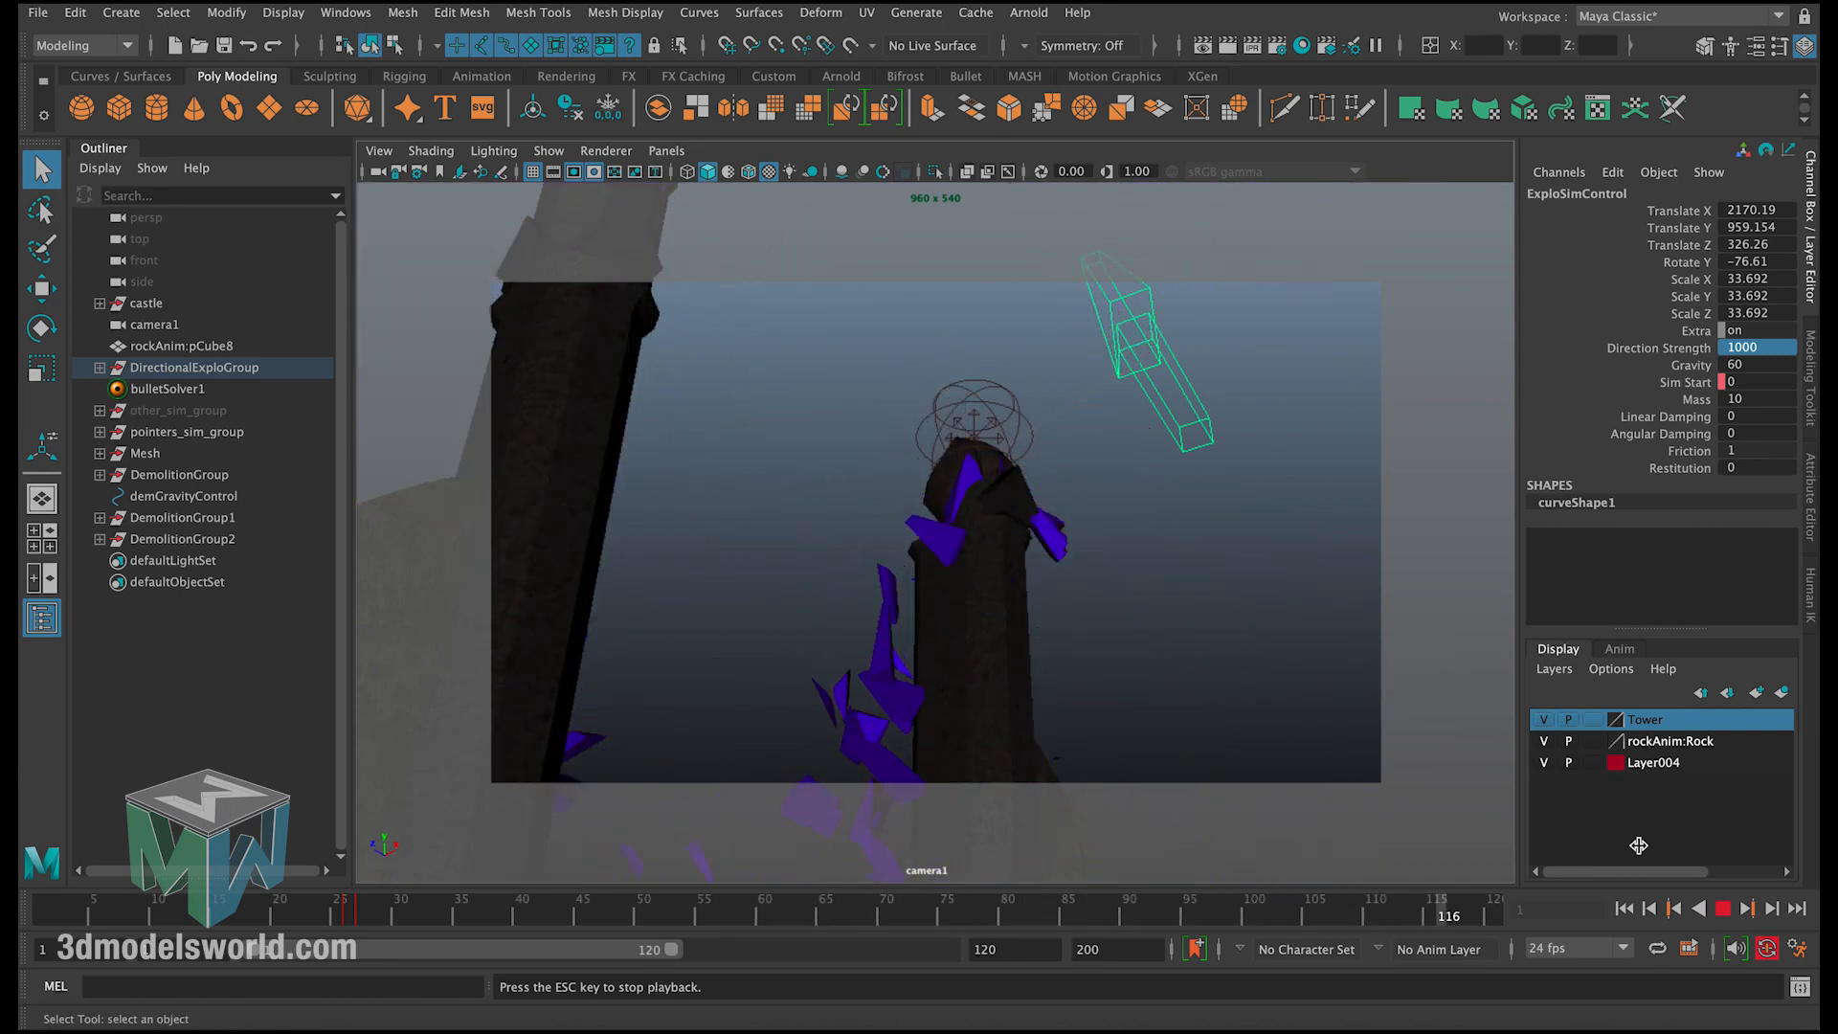
pyautogui.click(1723, 907)
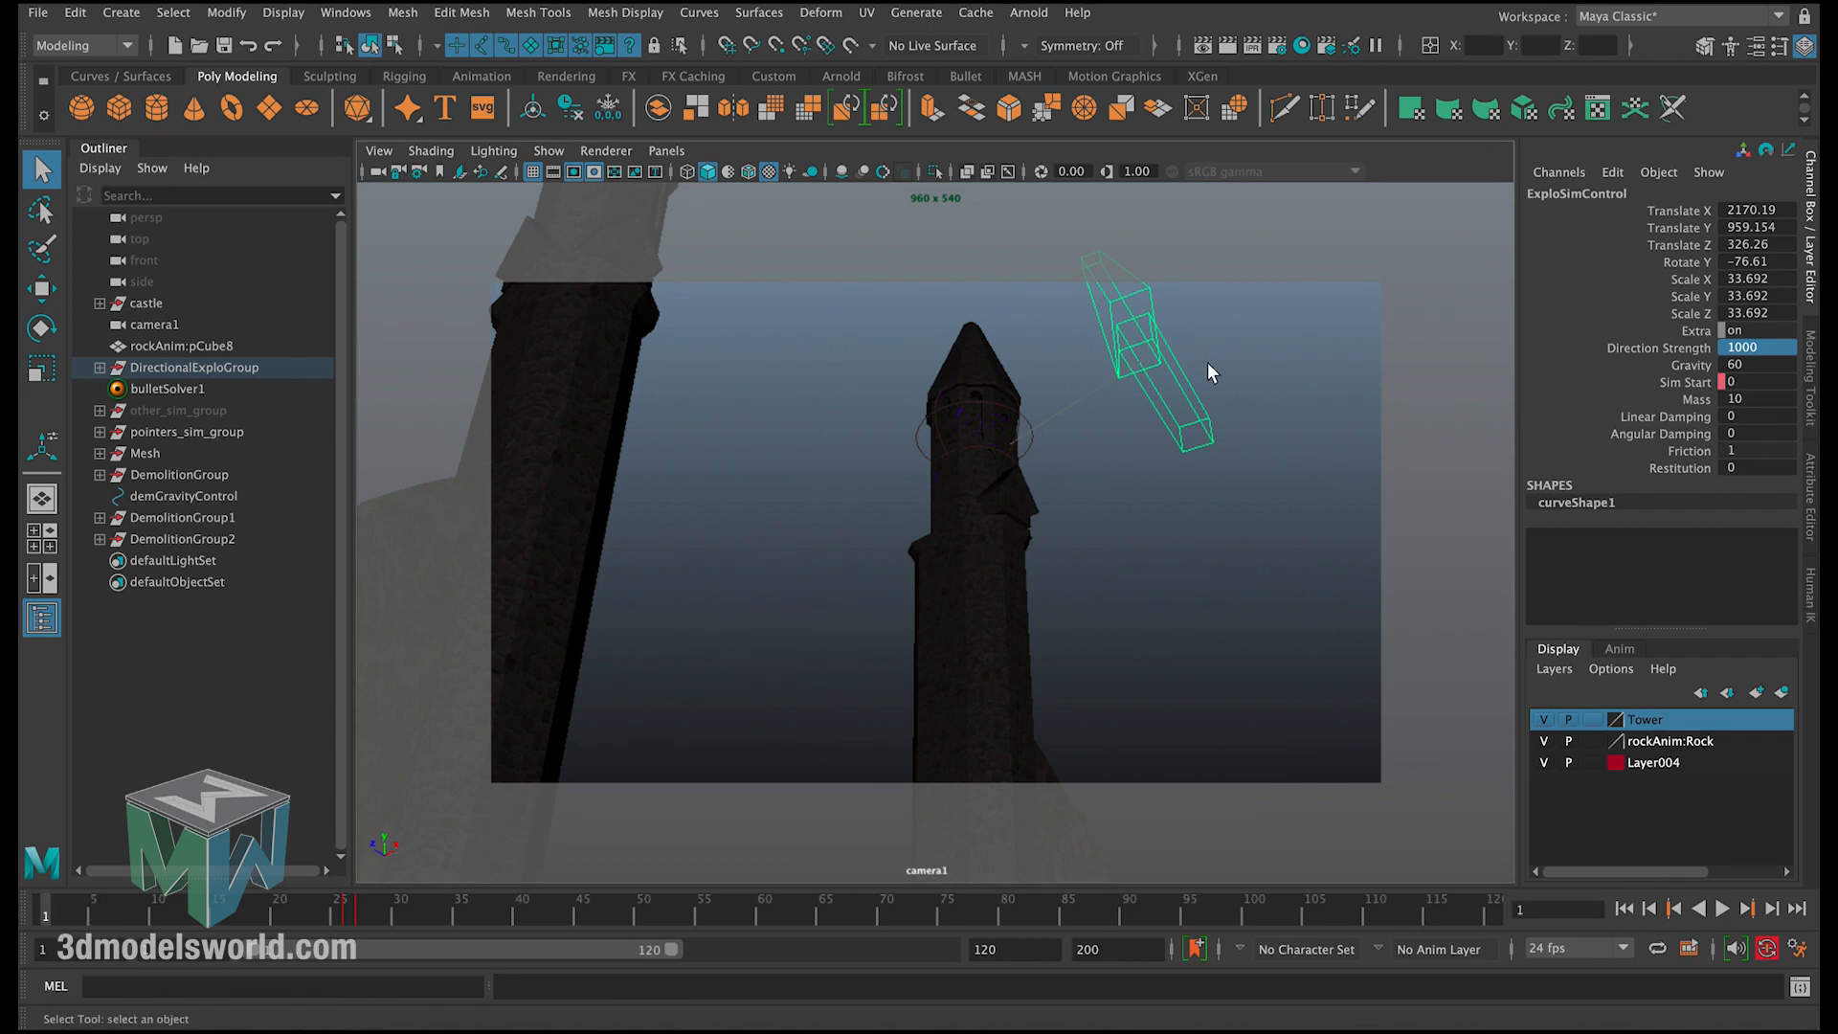
# Step: Rotate the direction arrow to a Rotate Y of about -176.3, play the simulation to about frame 88 and return to frame 1
pyautogui.press('e')
pyautogui.moveTo(1192, 287); pyautogui.dragTo(1089, 365)
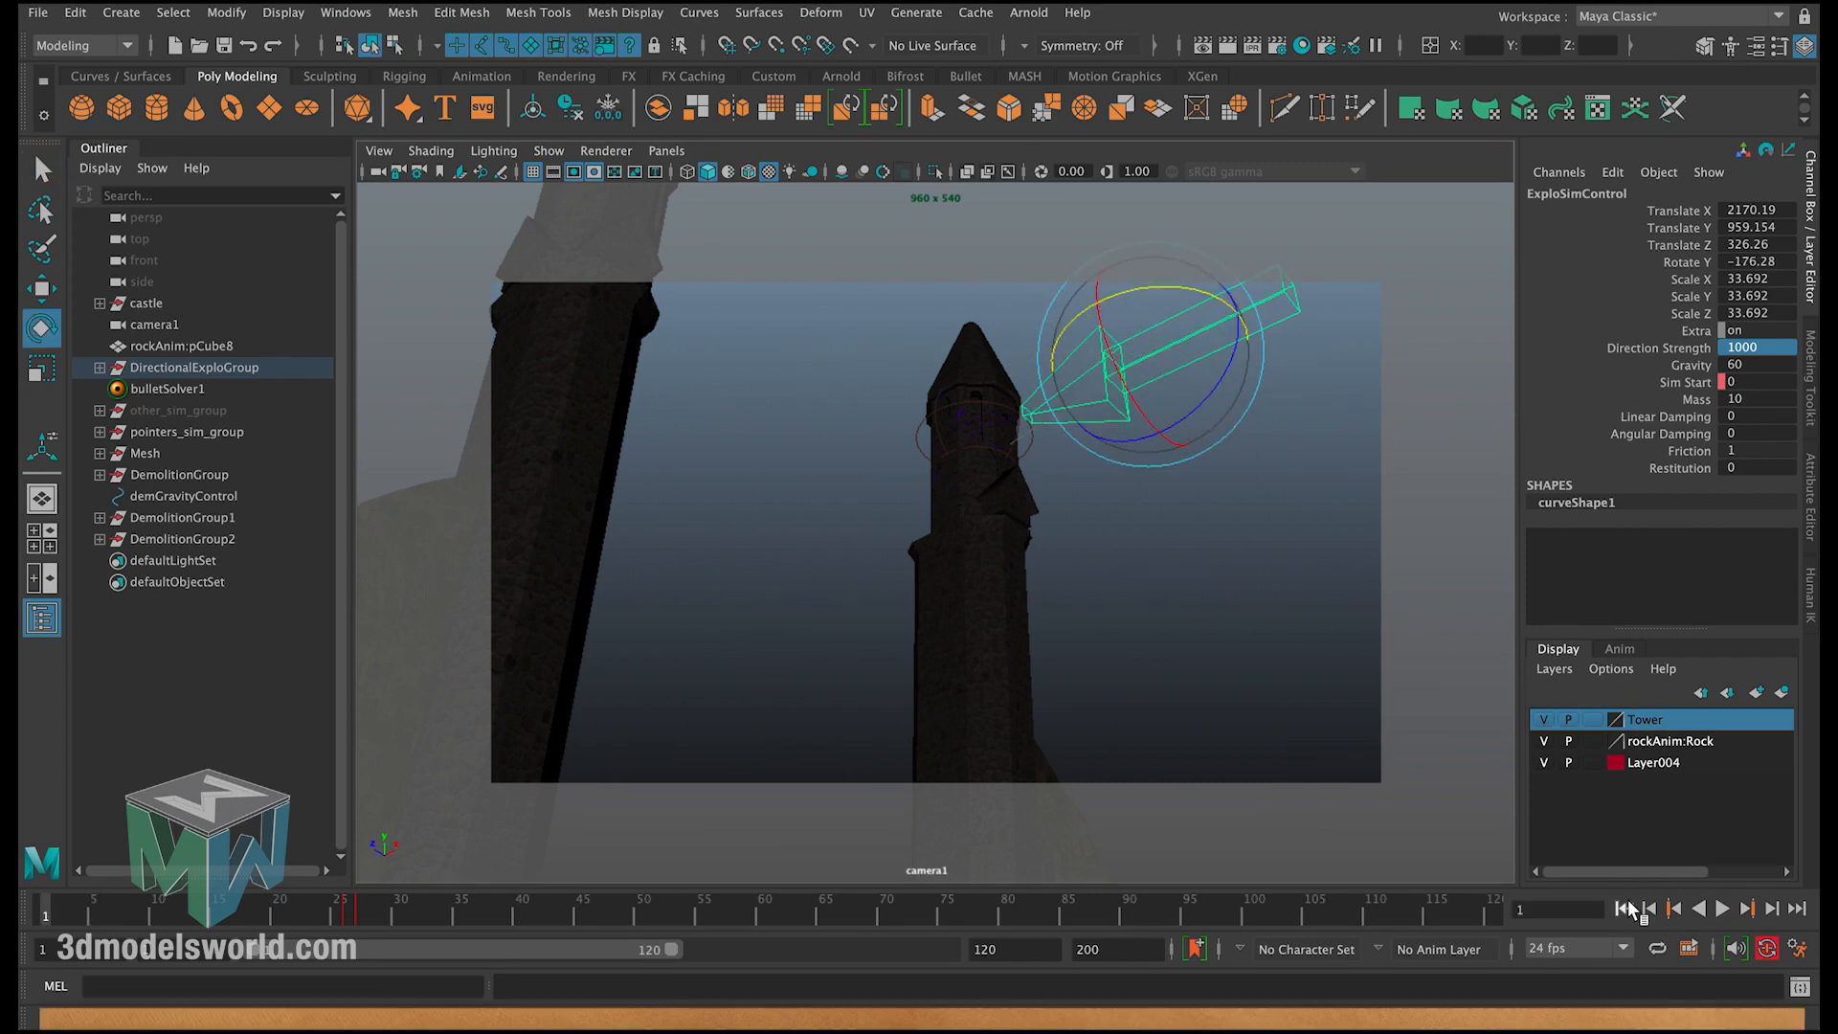
pyautogui.click(1722, 908)
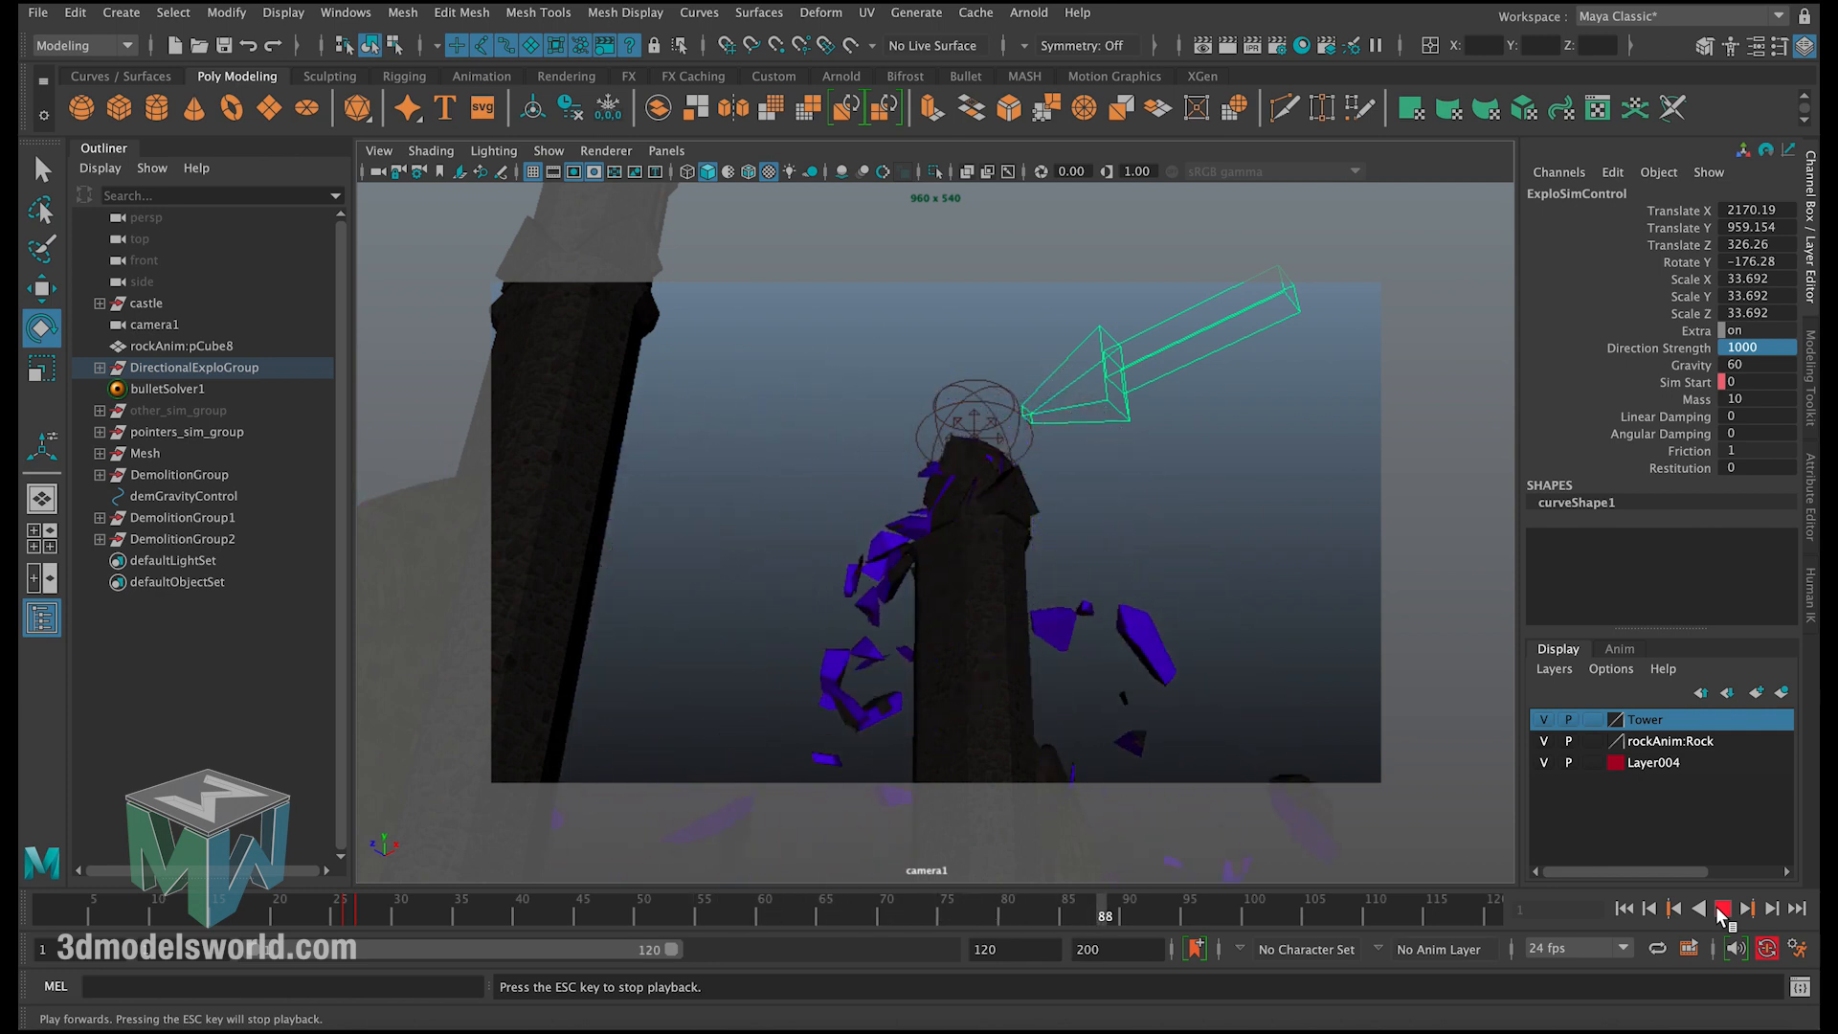
pyautogui.click(1721, 909)
pyautogui.click(1623, 907)
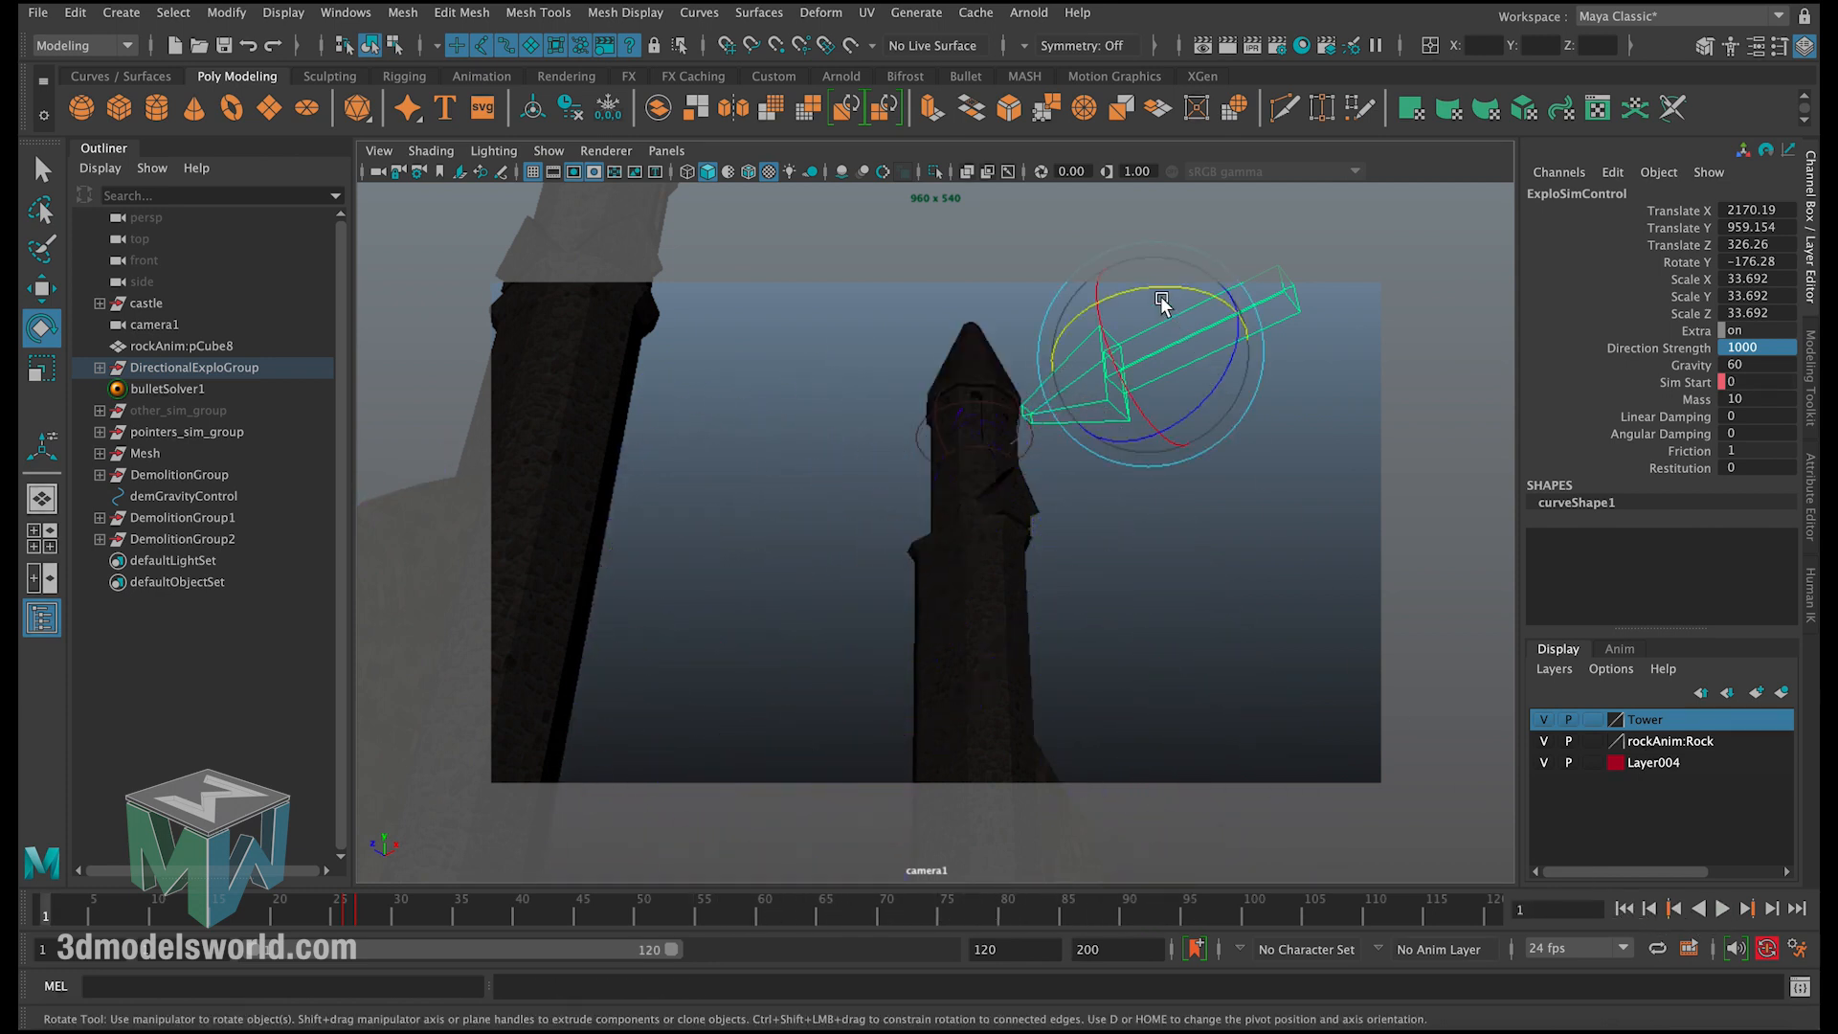
# Step: Rotate the direction arrow to a Rotate Y of about -19.8, set Direction Strength to 100 and test the simulation
pyautogui.moveTo(1146, 287)
pyautogui.mouseDown()
pyautogui.moveTo(1355, 299)
pyautogui.moveTo(1152, 302)
pyautogui.mouseUp()
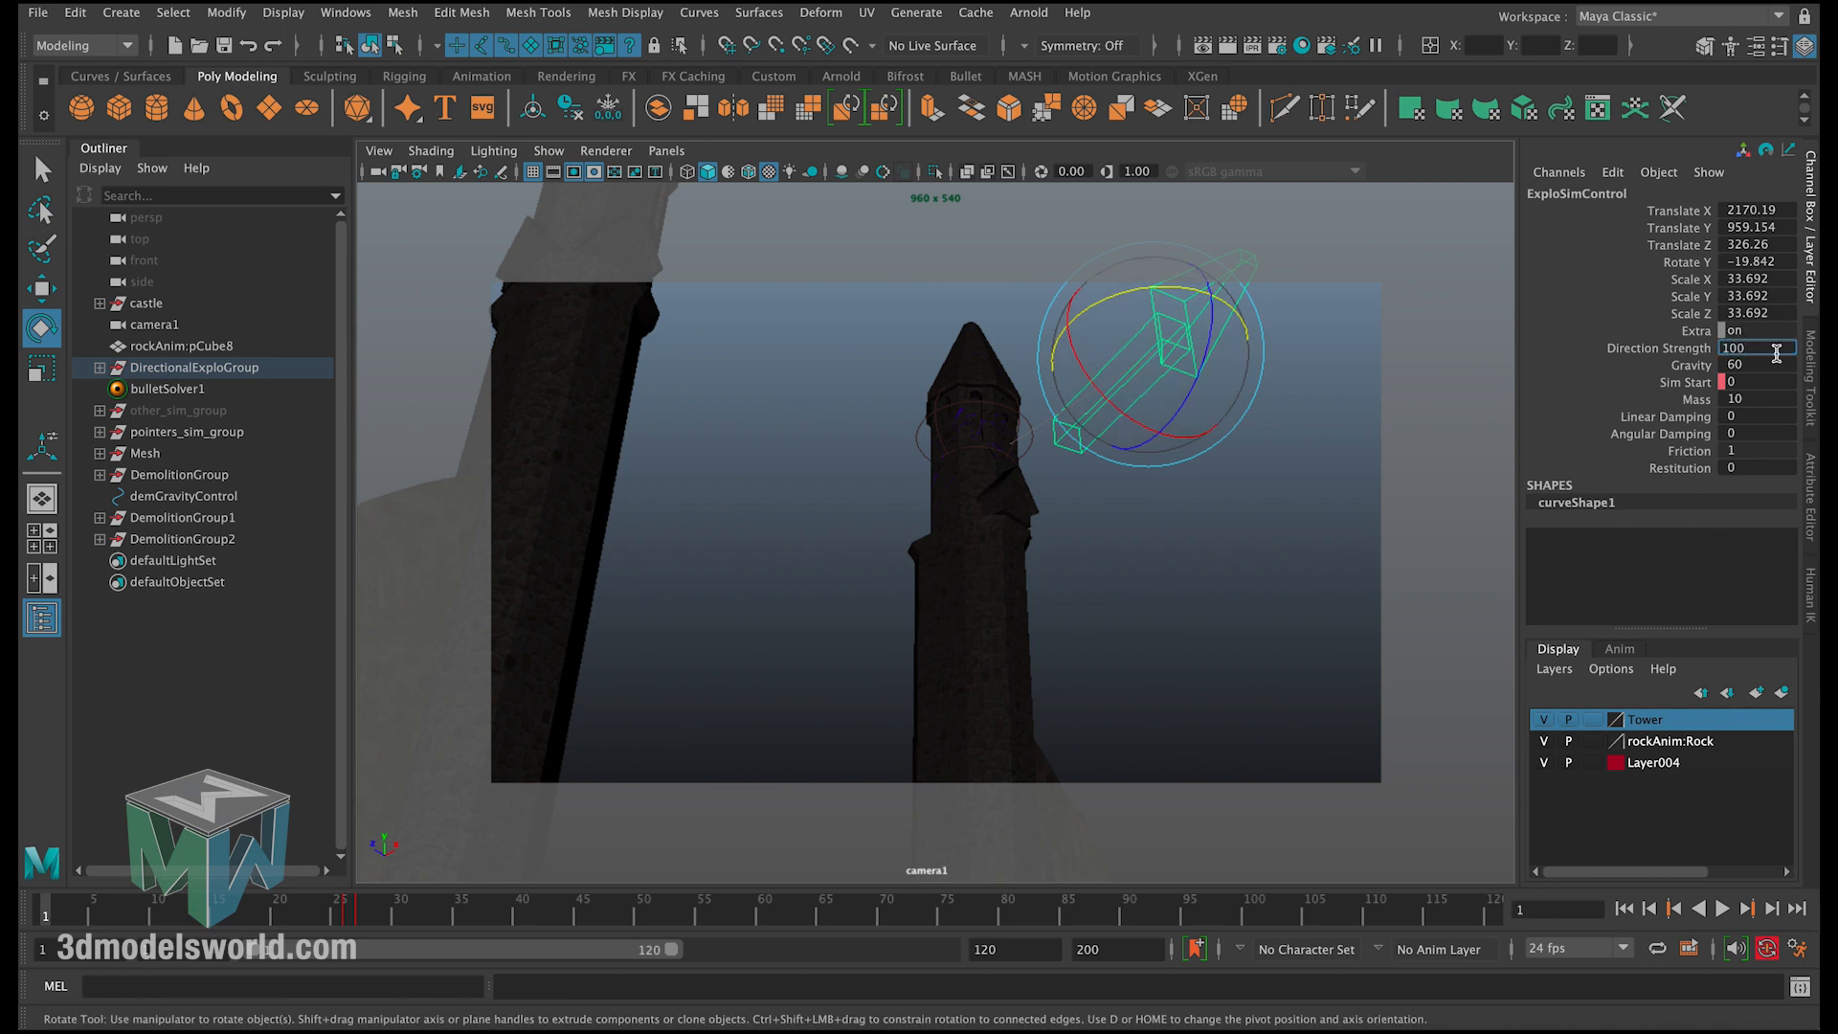
pyautogui.click(1720, 907)
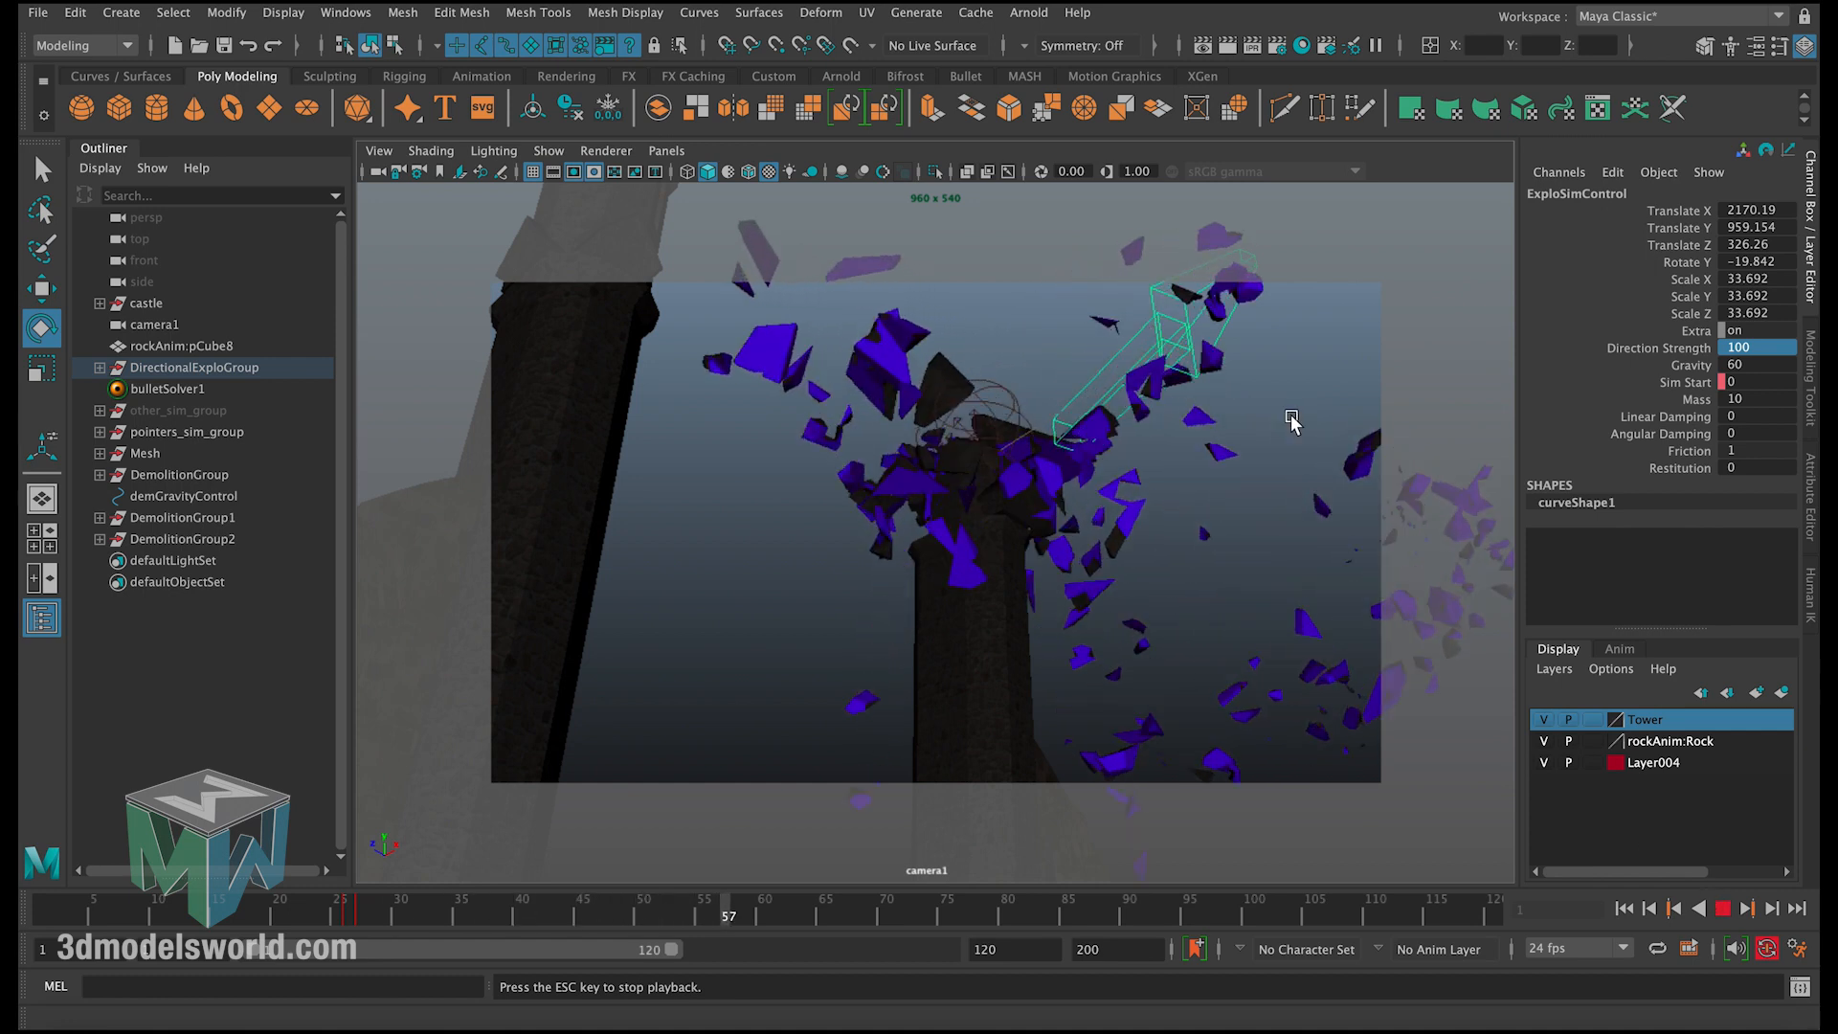
pyautogui.click(1722, 908)
# Step: Return to frame 1, set ExploSimControl's Direction Strength to 0 and play the simulation for comparison
pyautogui.click(1625, 909)
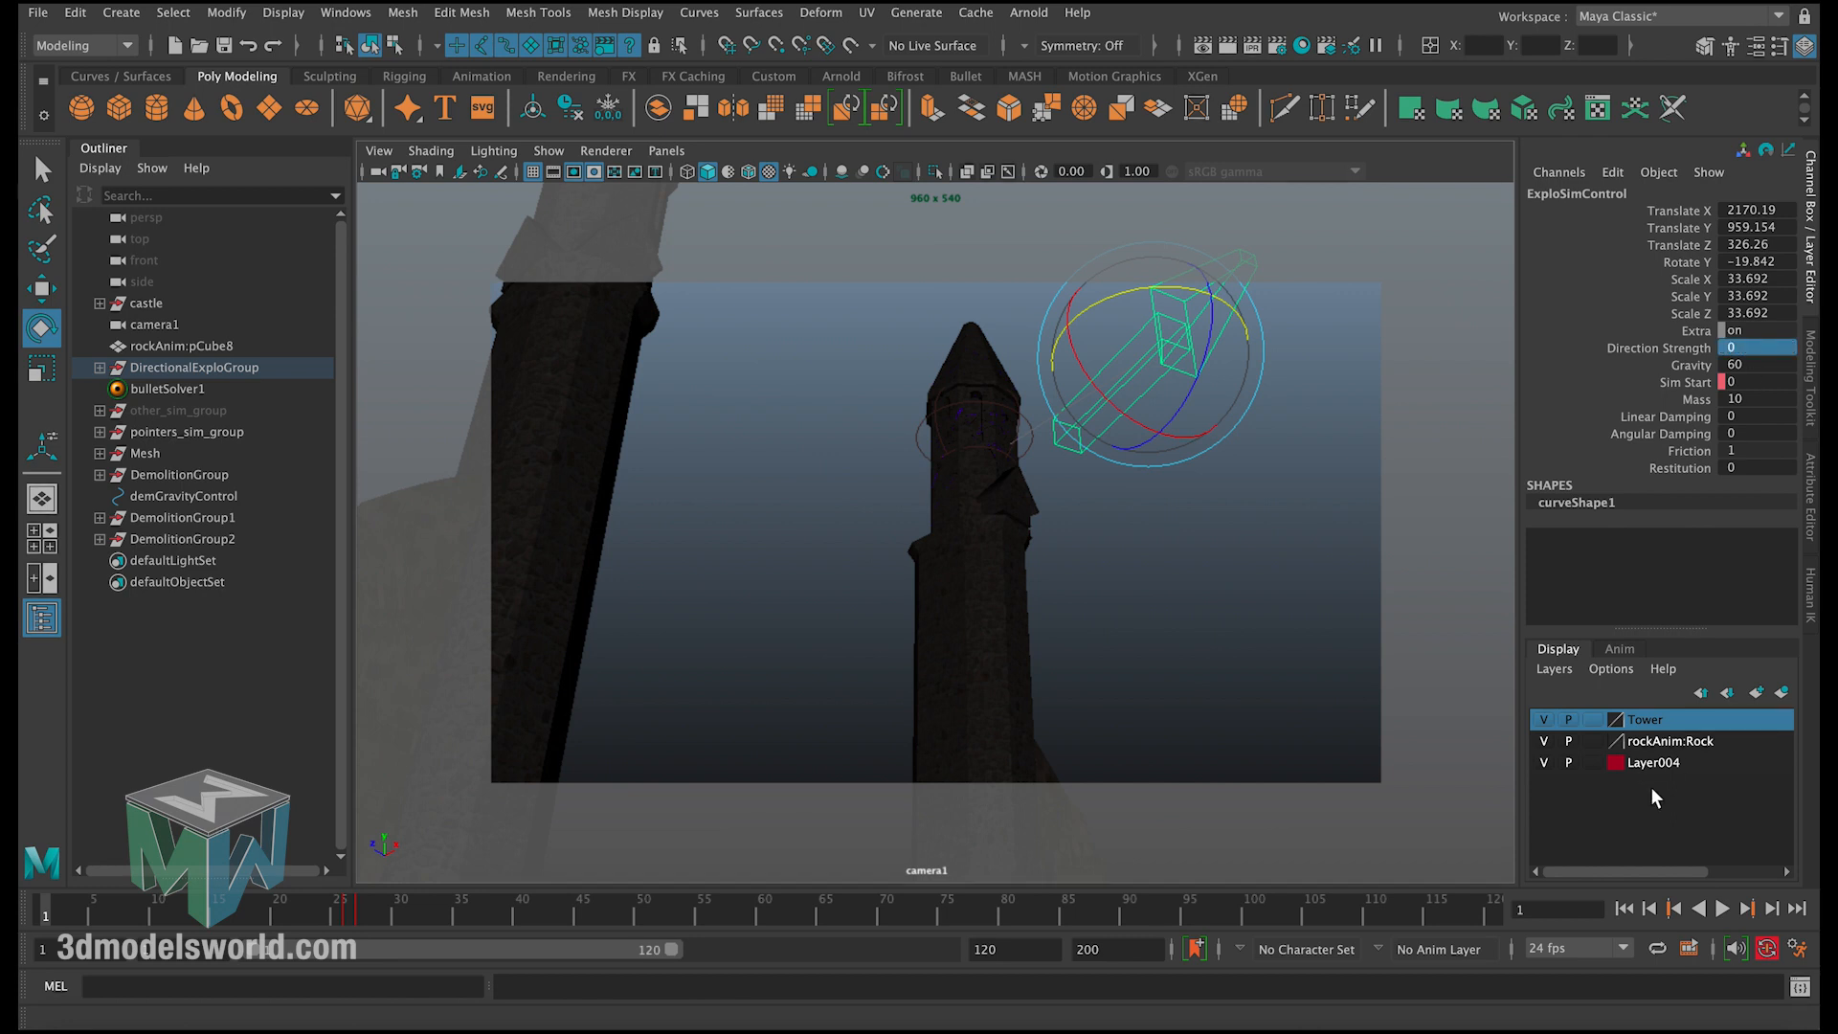
pyautogui.click(1722, 908)
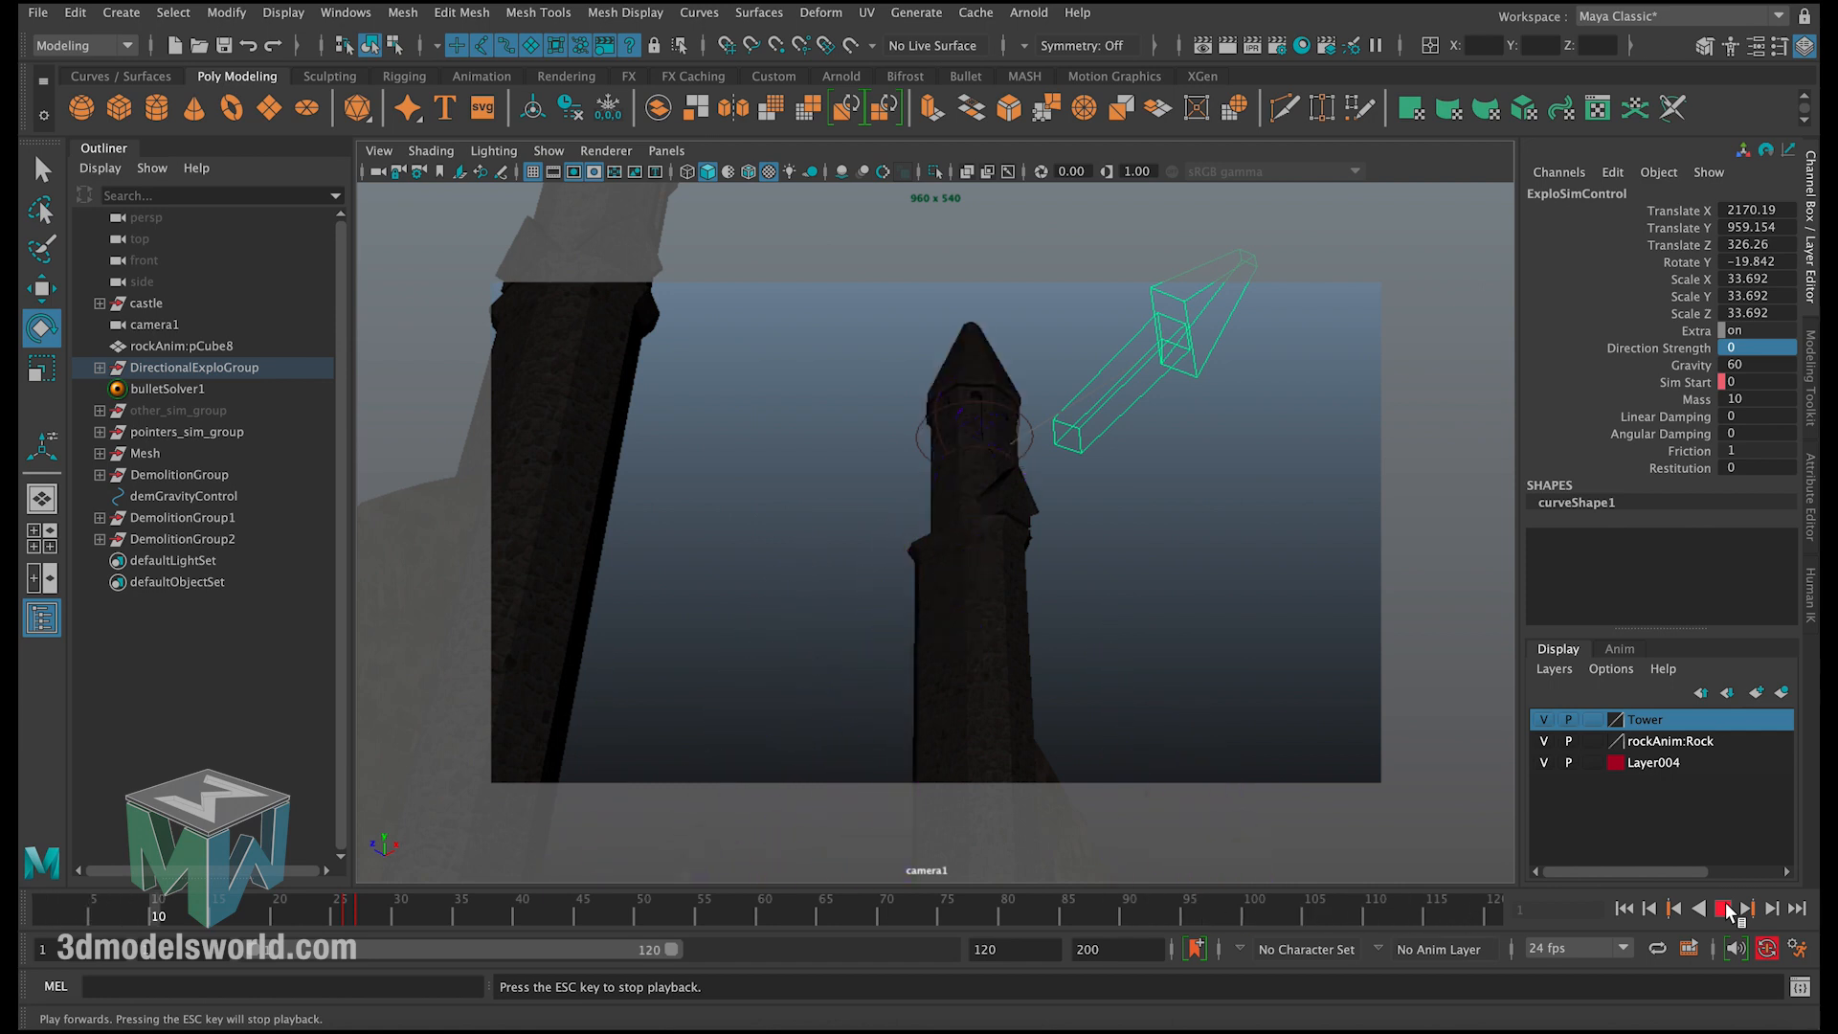
pyautogui.click(1723, 908)
# Step: Return to frame 1, set ExploSimControl's Direction Strength to 100 and play the simulation up to frame 90
pyautogui.click(1624, 907)
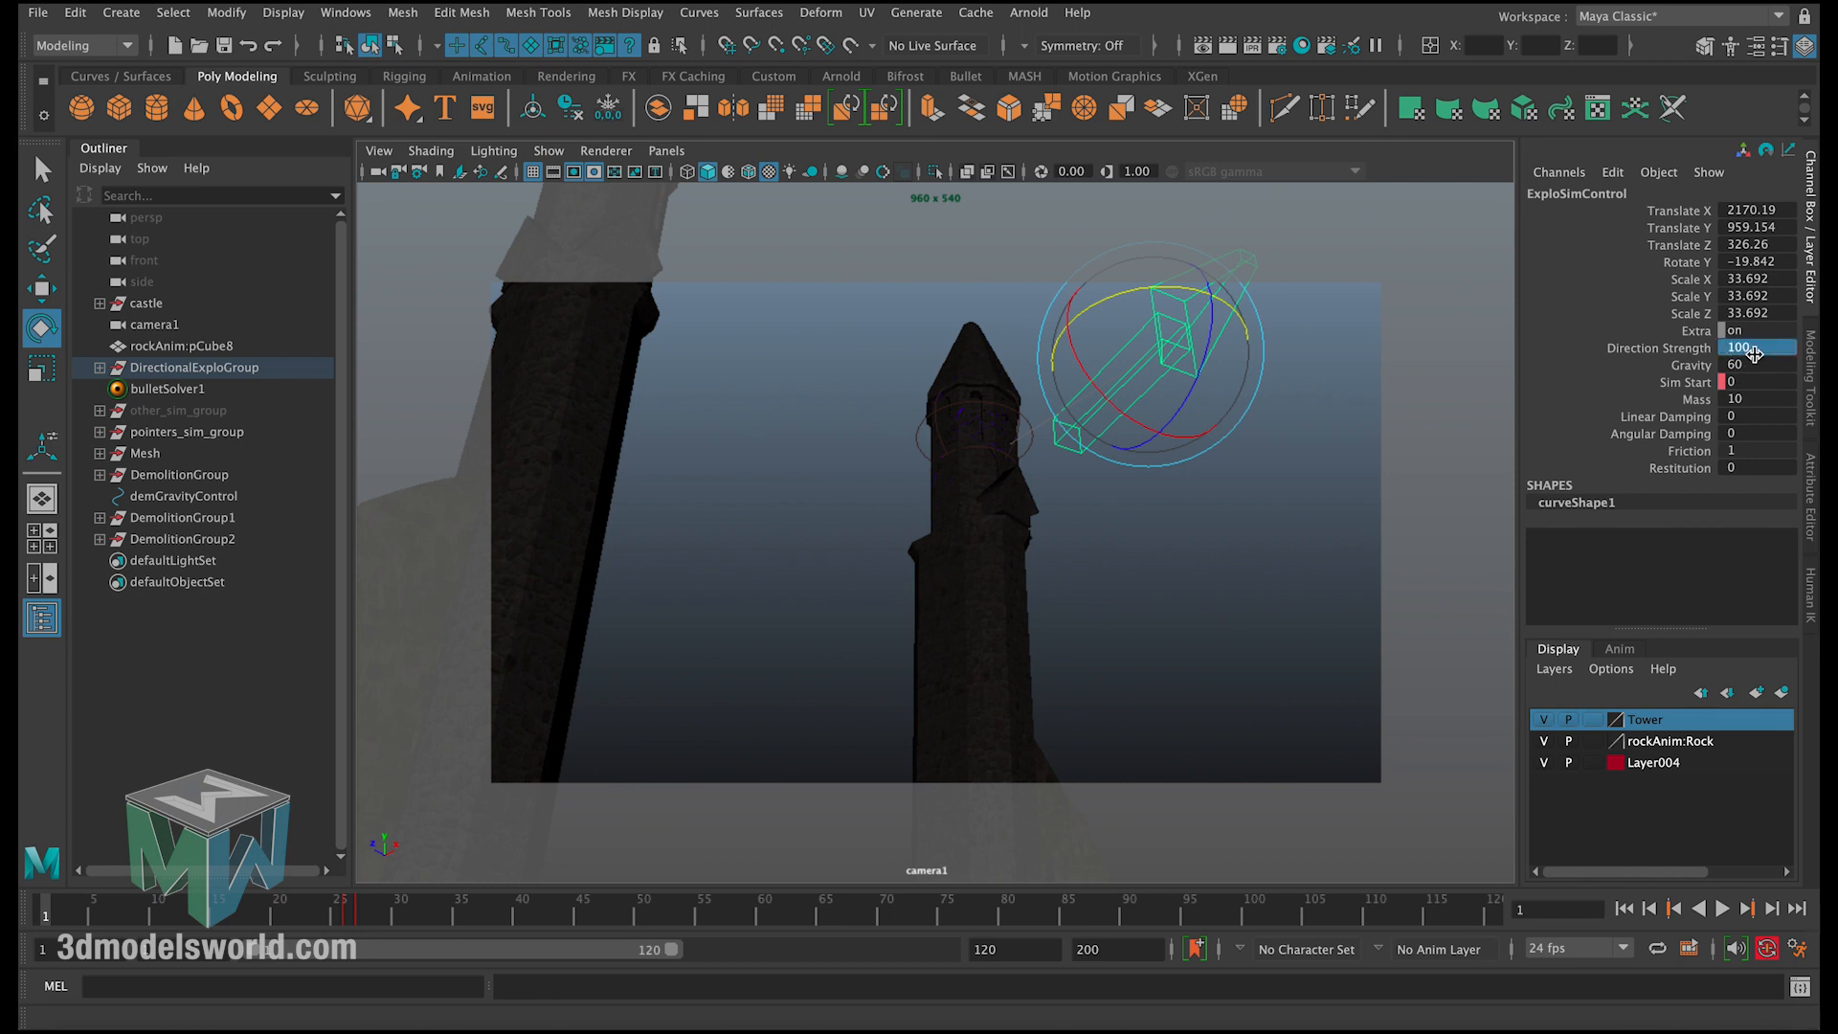
pyautogui.click(1722, 909)
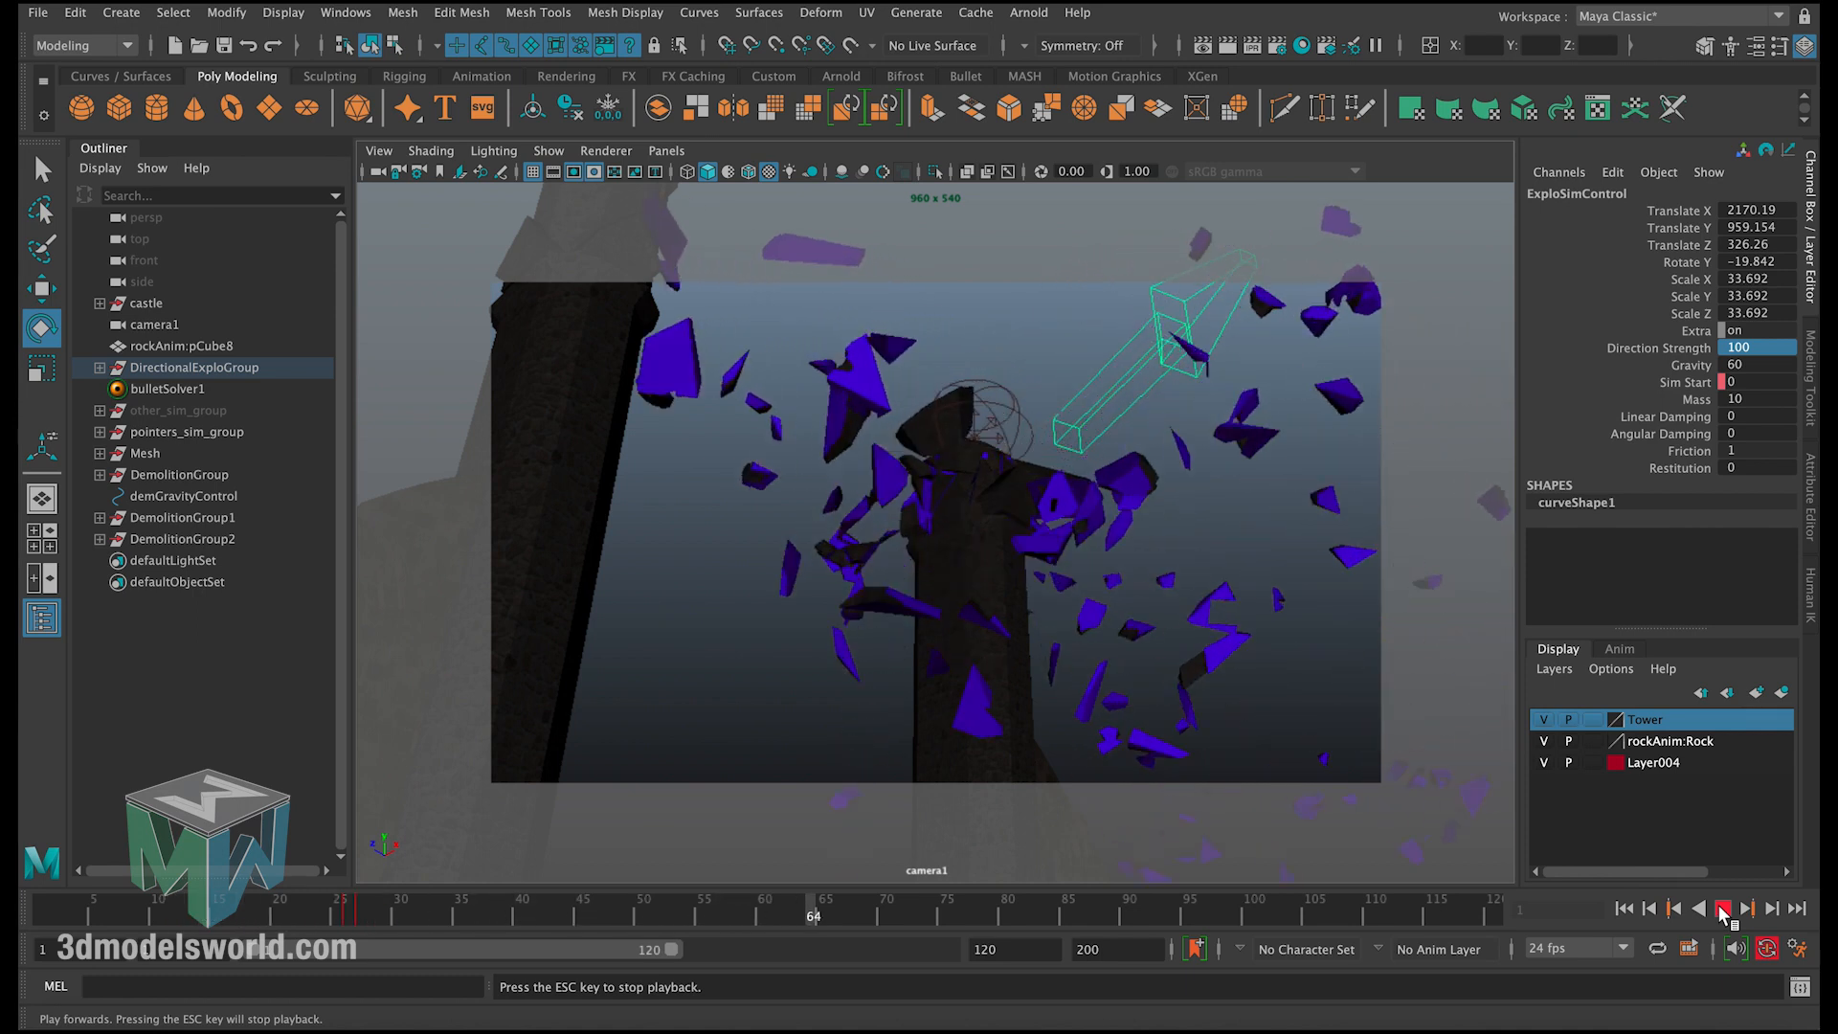
pyautogui.click(1723, 913)
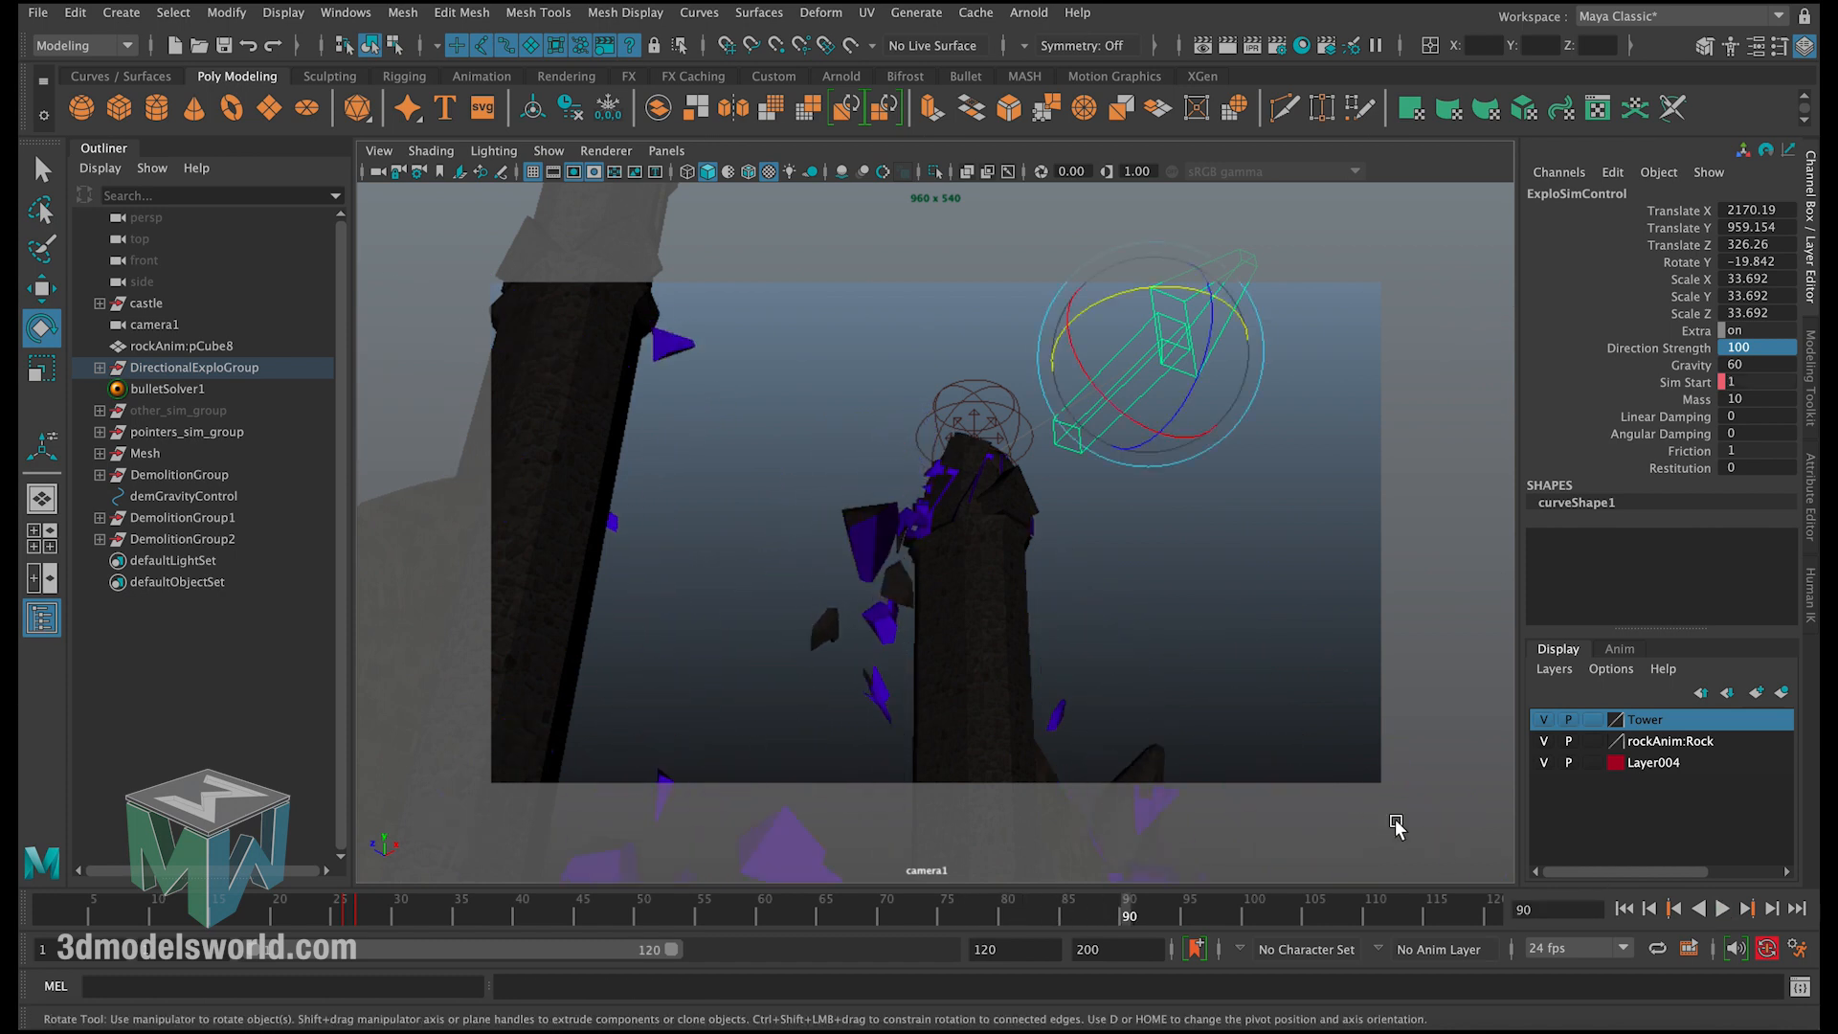
# Step: Select individual fragments falling from the tower to examine them, switch to the Select tool and clear the selection
pyautogui.click(1159, 765)
pyautogui.click(875, 531)
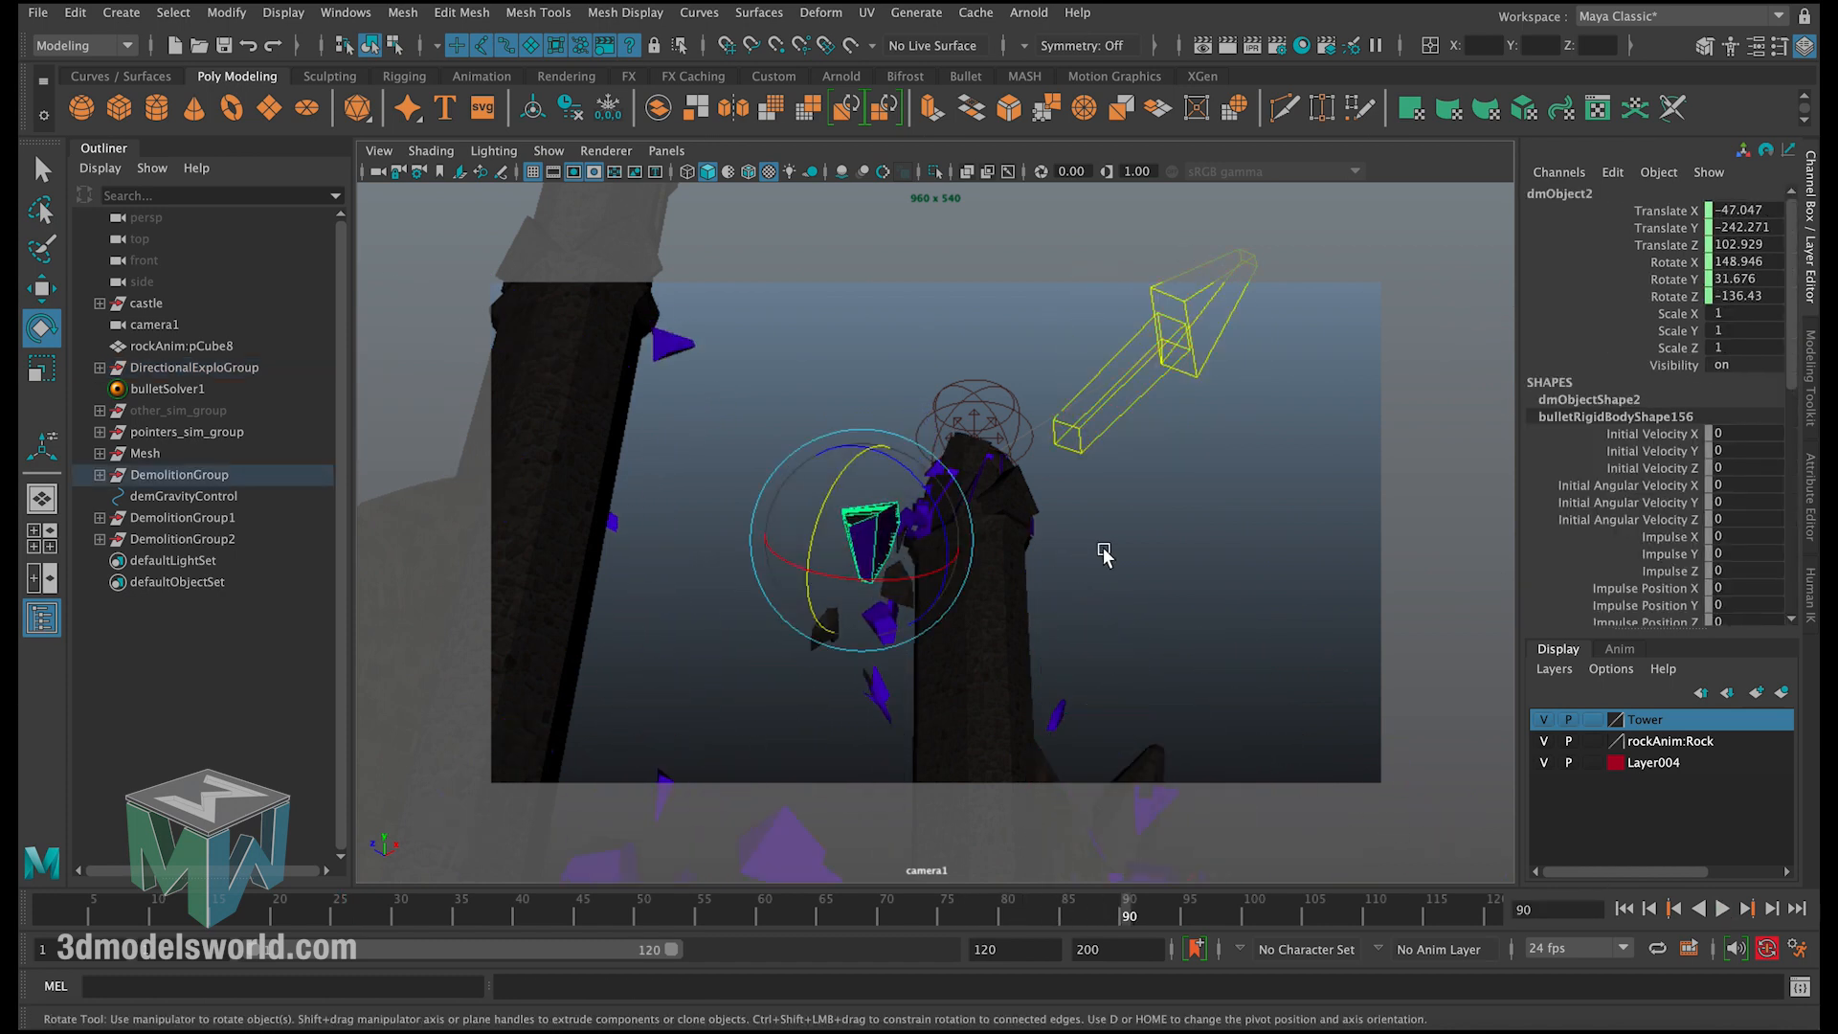
pyautogui.click(1100, 554)
pyautogui.click(673, 369)
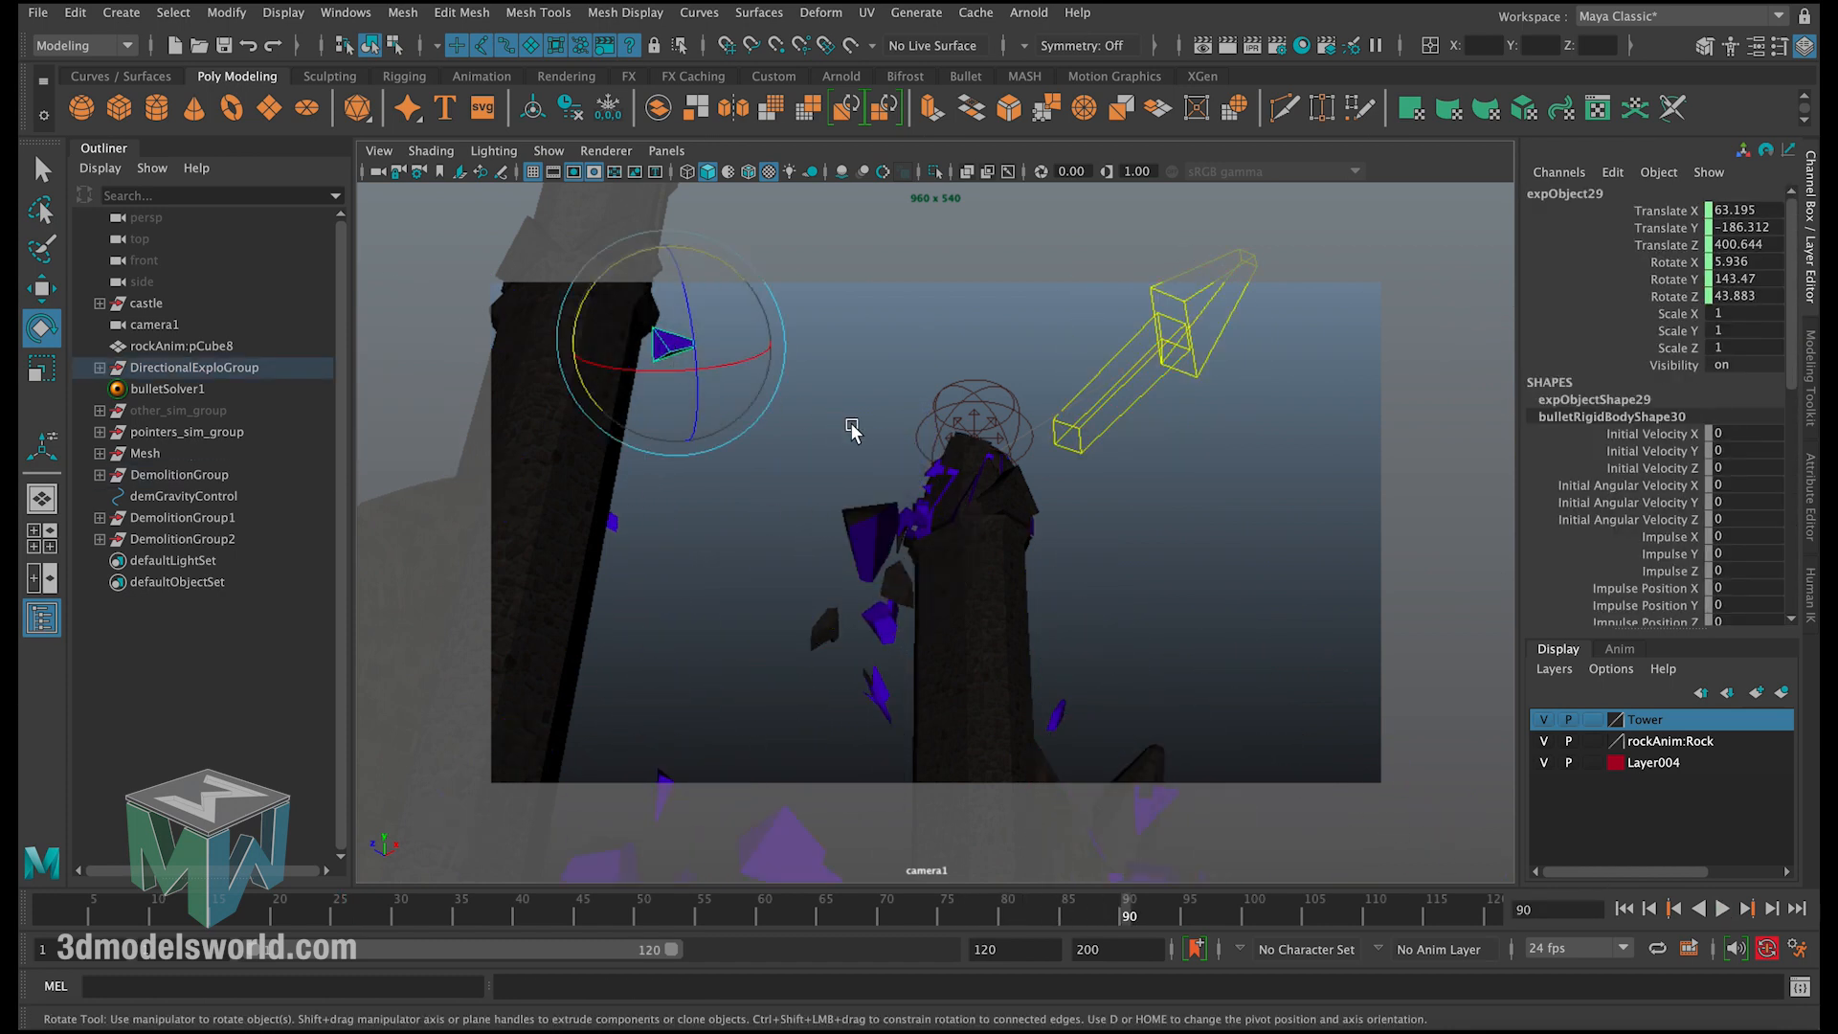
pyautogui.press('q')
pyautogui.click(823, 361)
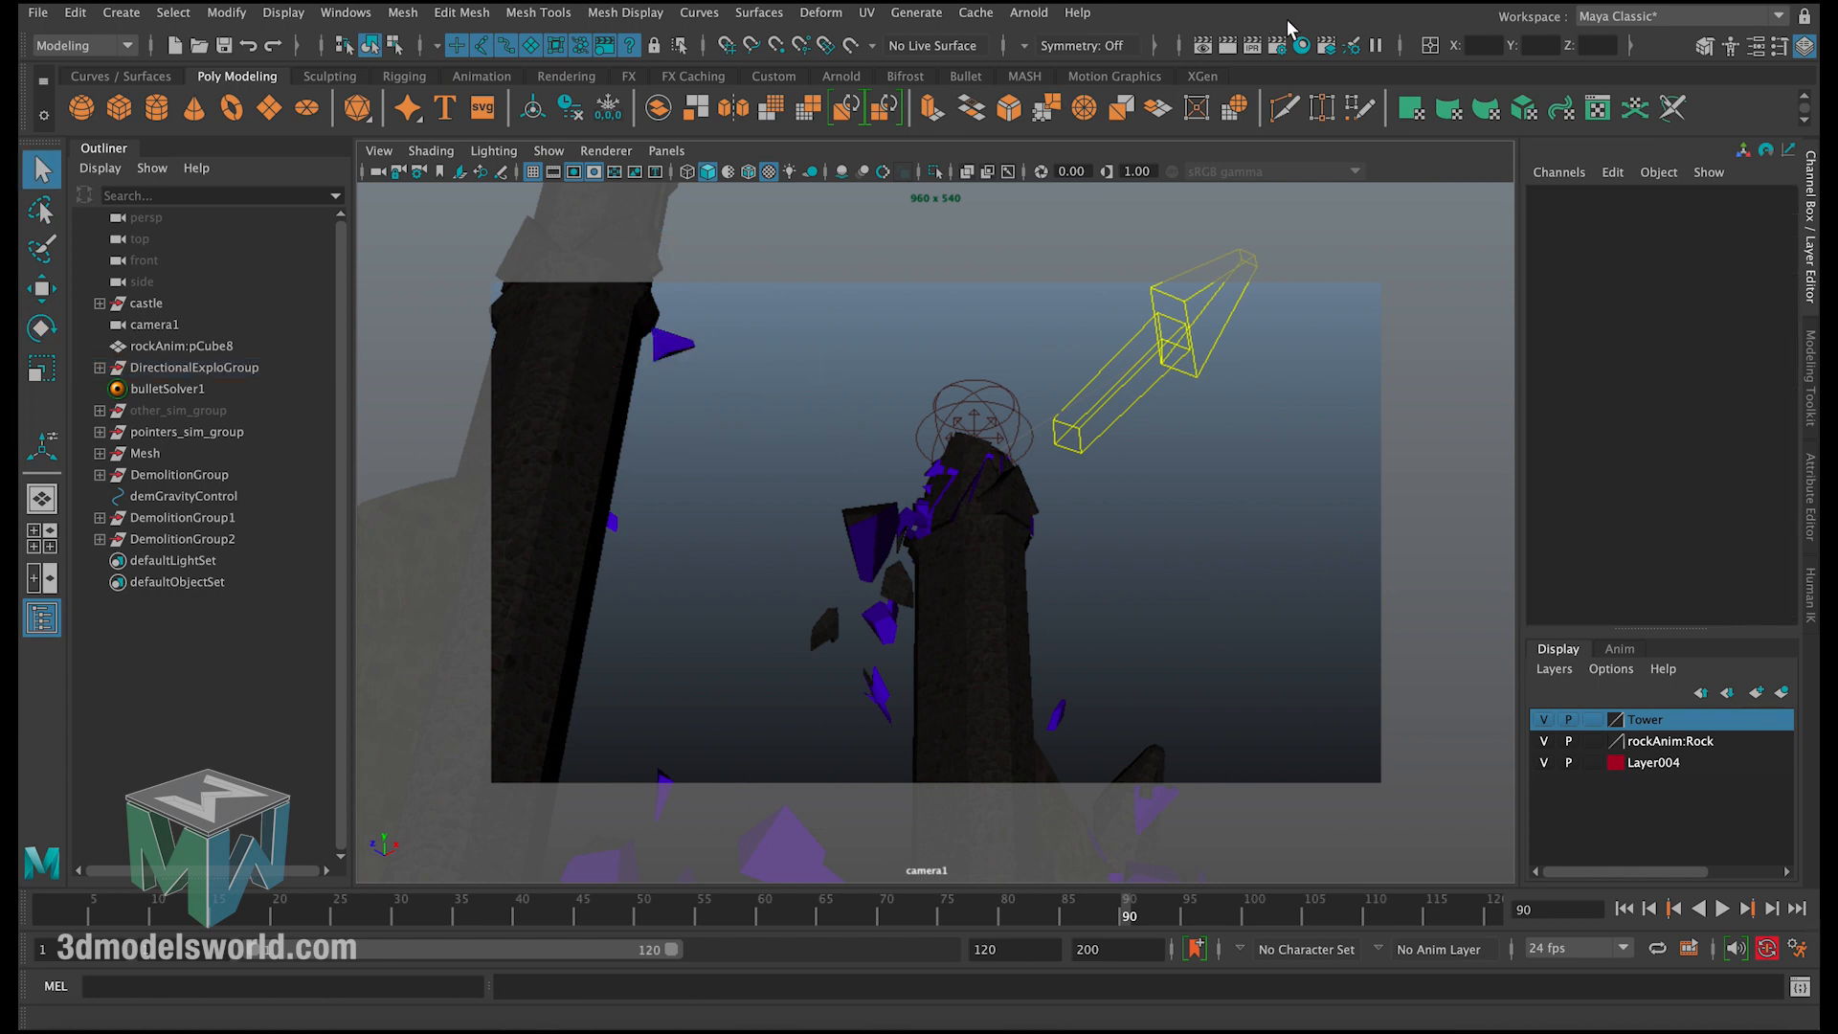
# Step: Bring up the xShatter FX window, collapse its General Settings and show the Poly Shattering Generator section
pyautogui.click(1524, 107)
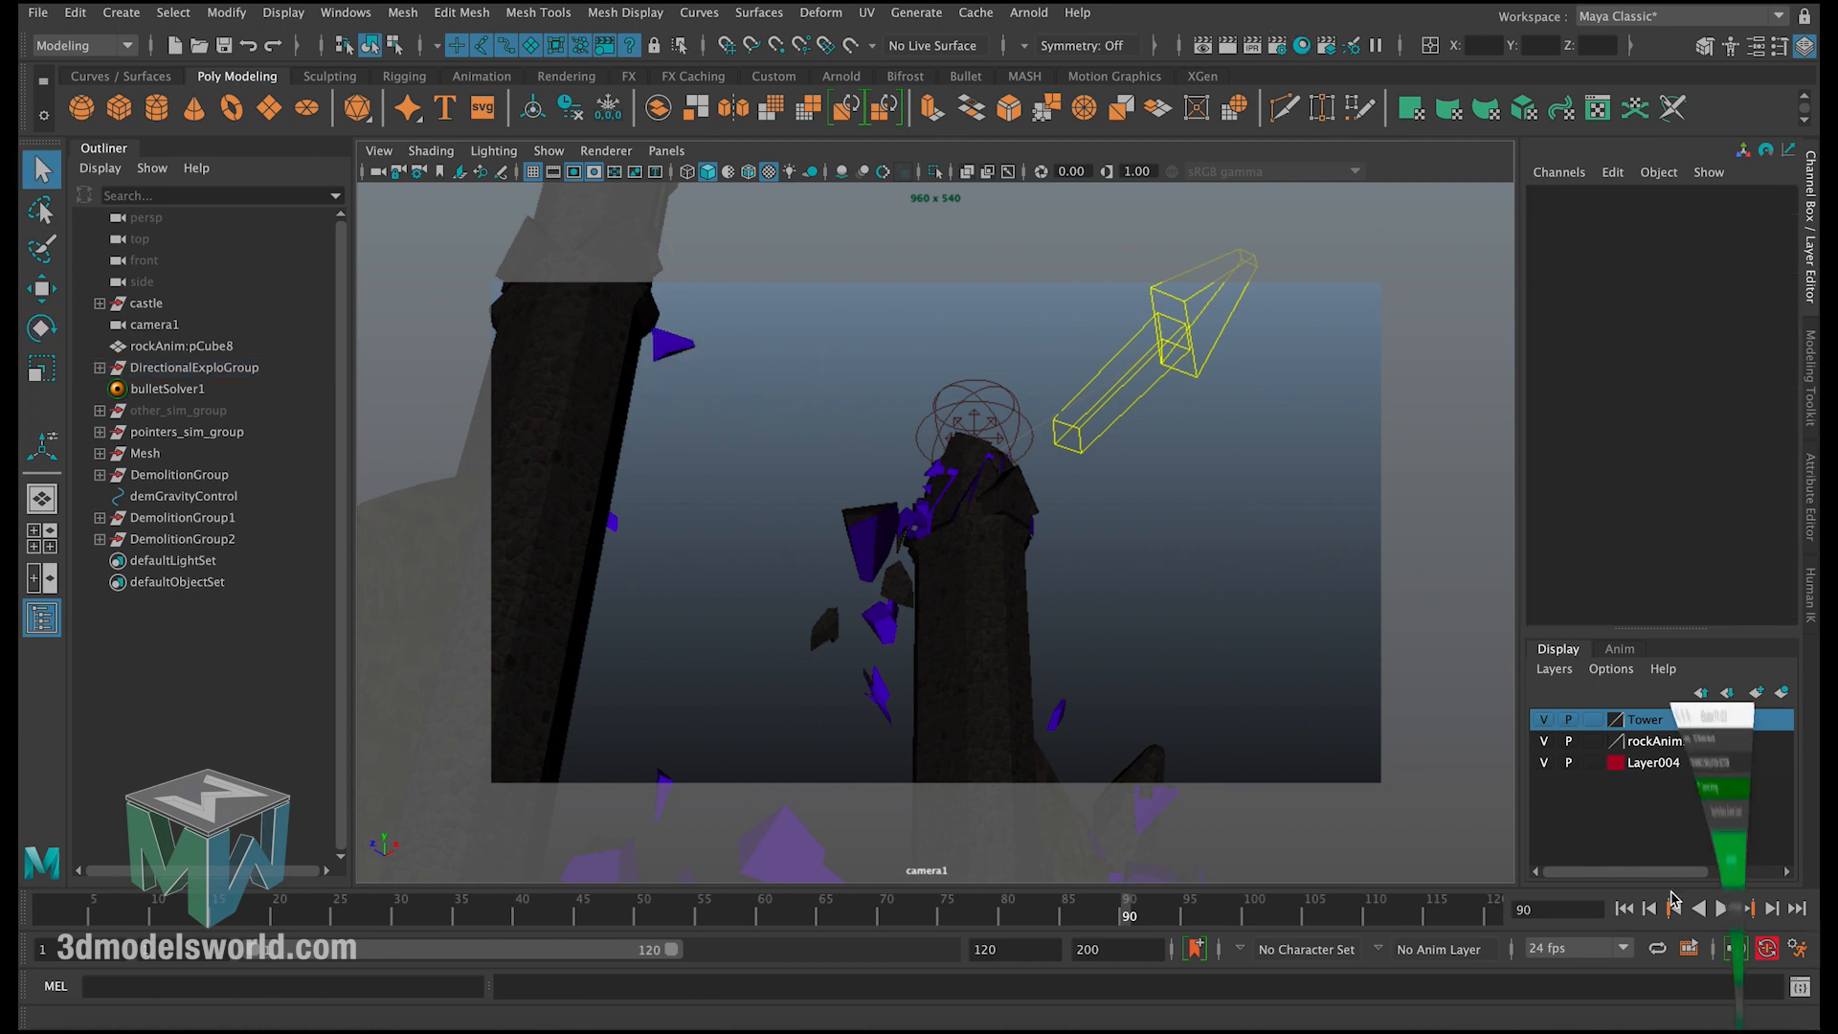
pyautogui.click(1541, 112)
pyautogui.click(1560, 131)
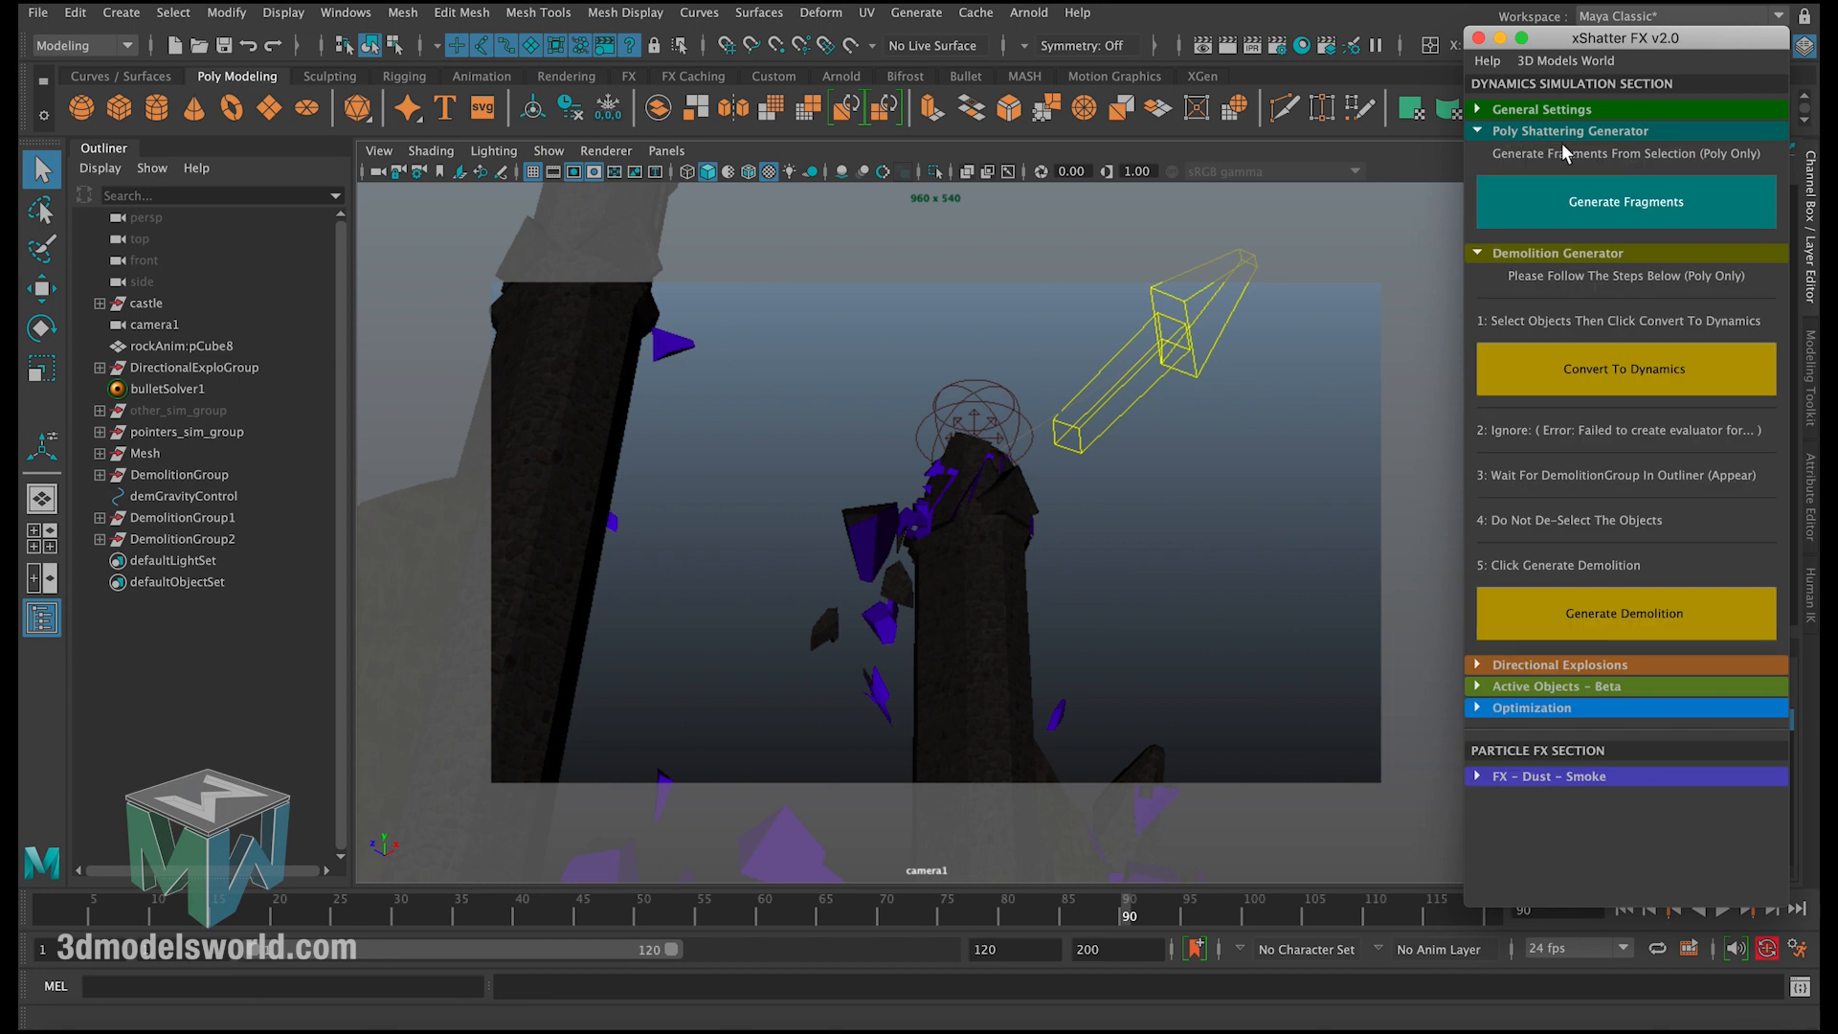
# Step: Open the Hypershade, select the shatterShader material and reposition the window so its color properties are accessible
pyautogui.click(1312, 48)
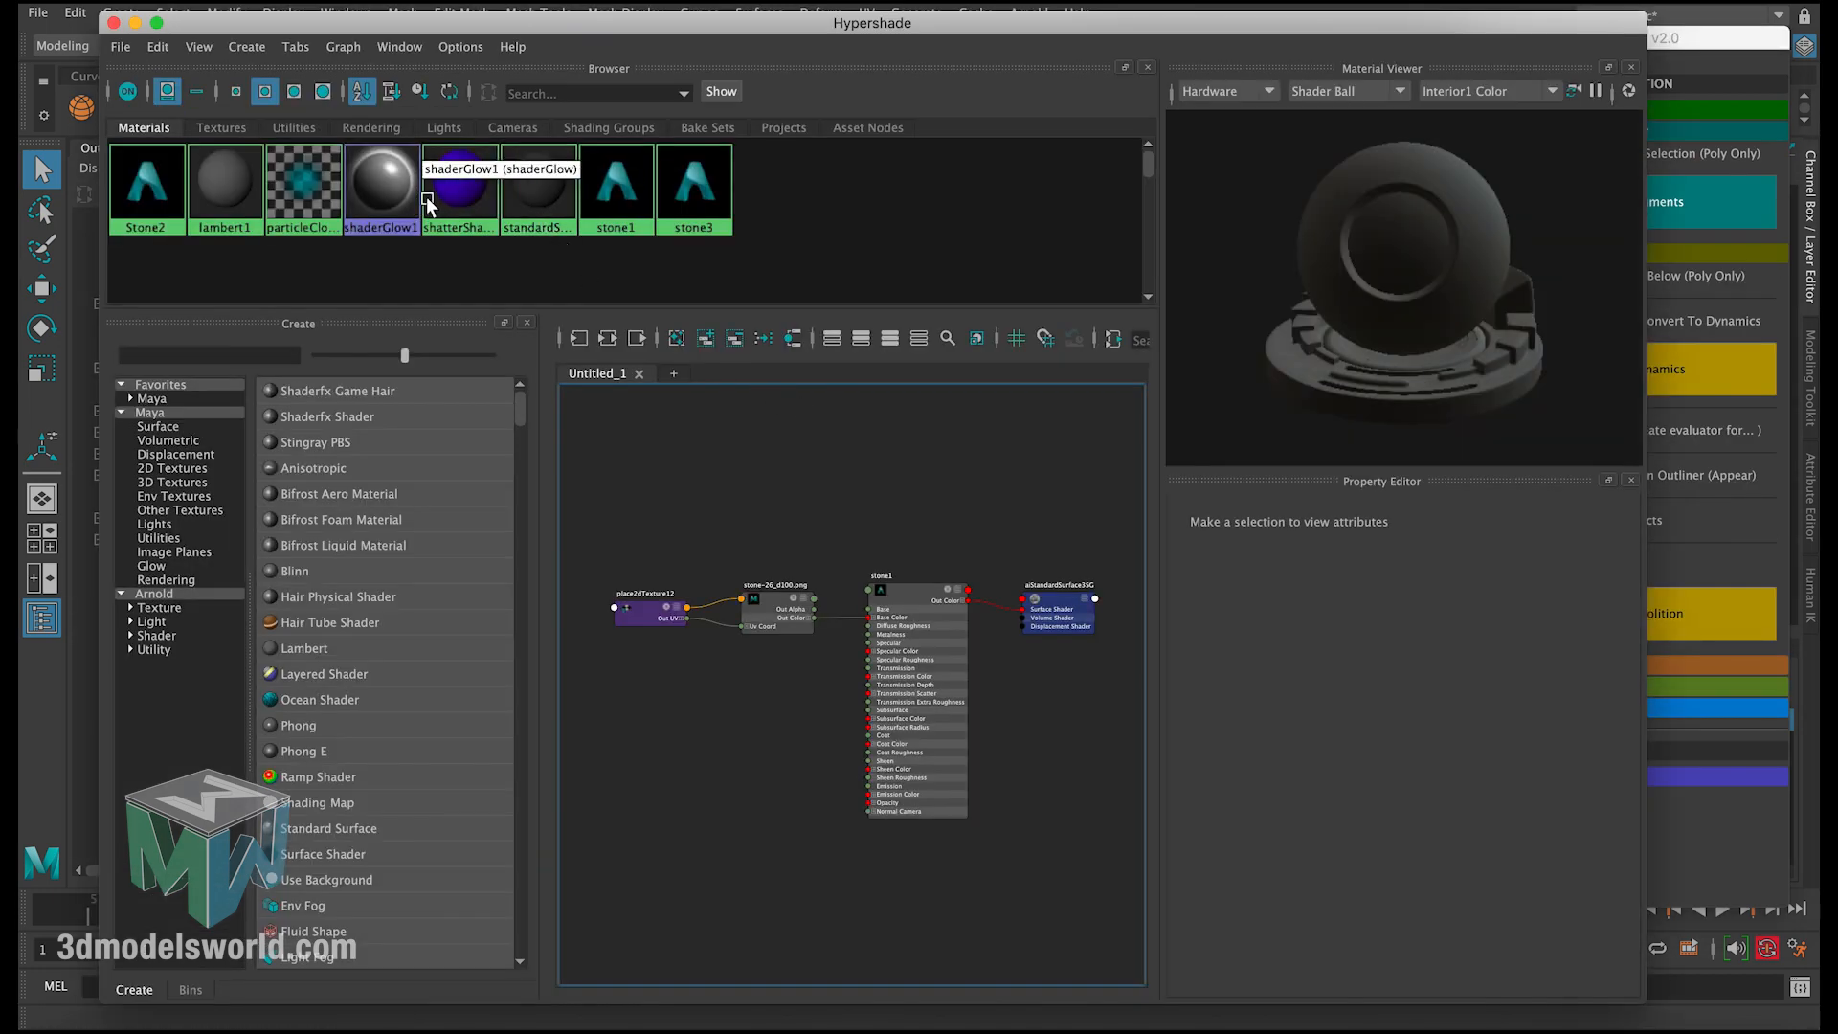
pyautogui.click(475, 204)
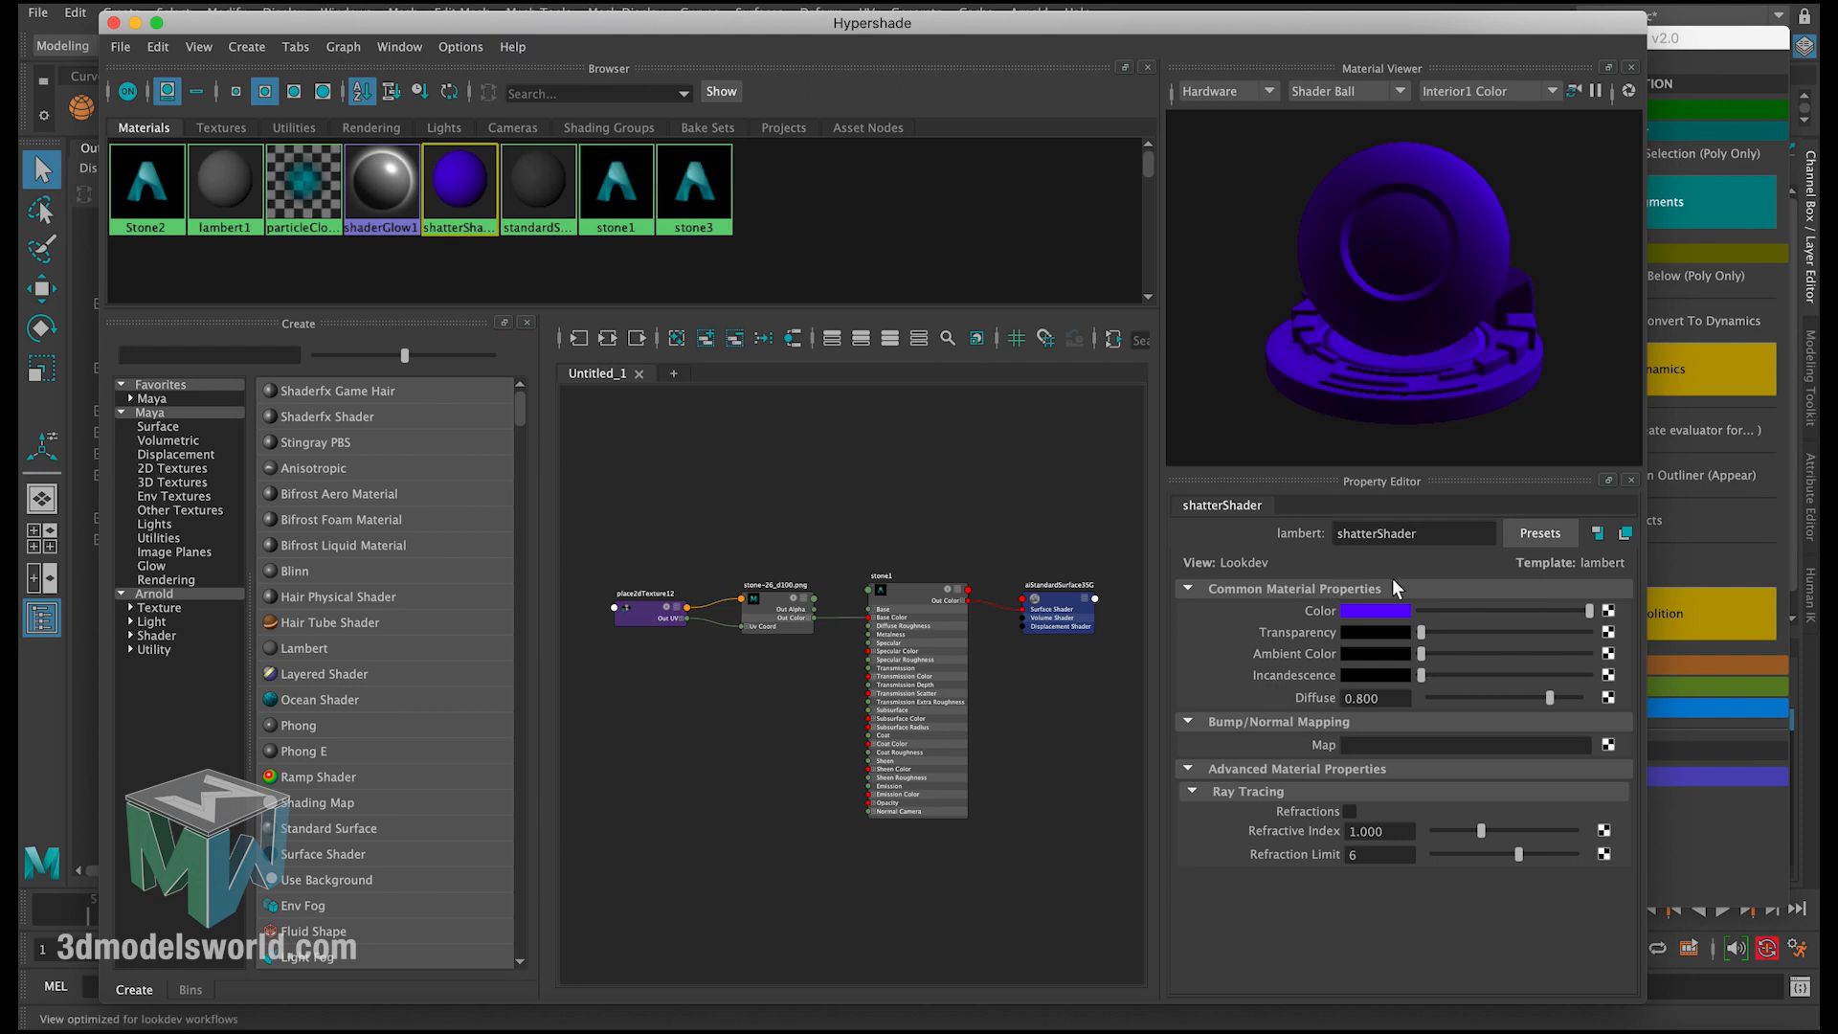
pyautogui.moveTo(321, 48); pyautogui.dragTo(925, 306)
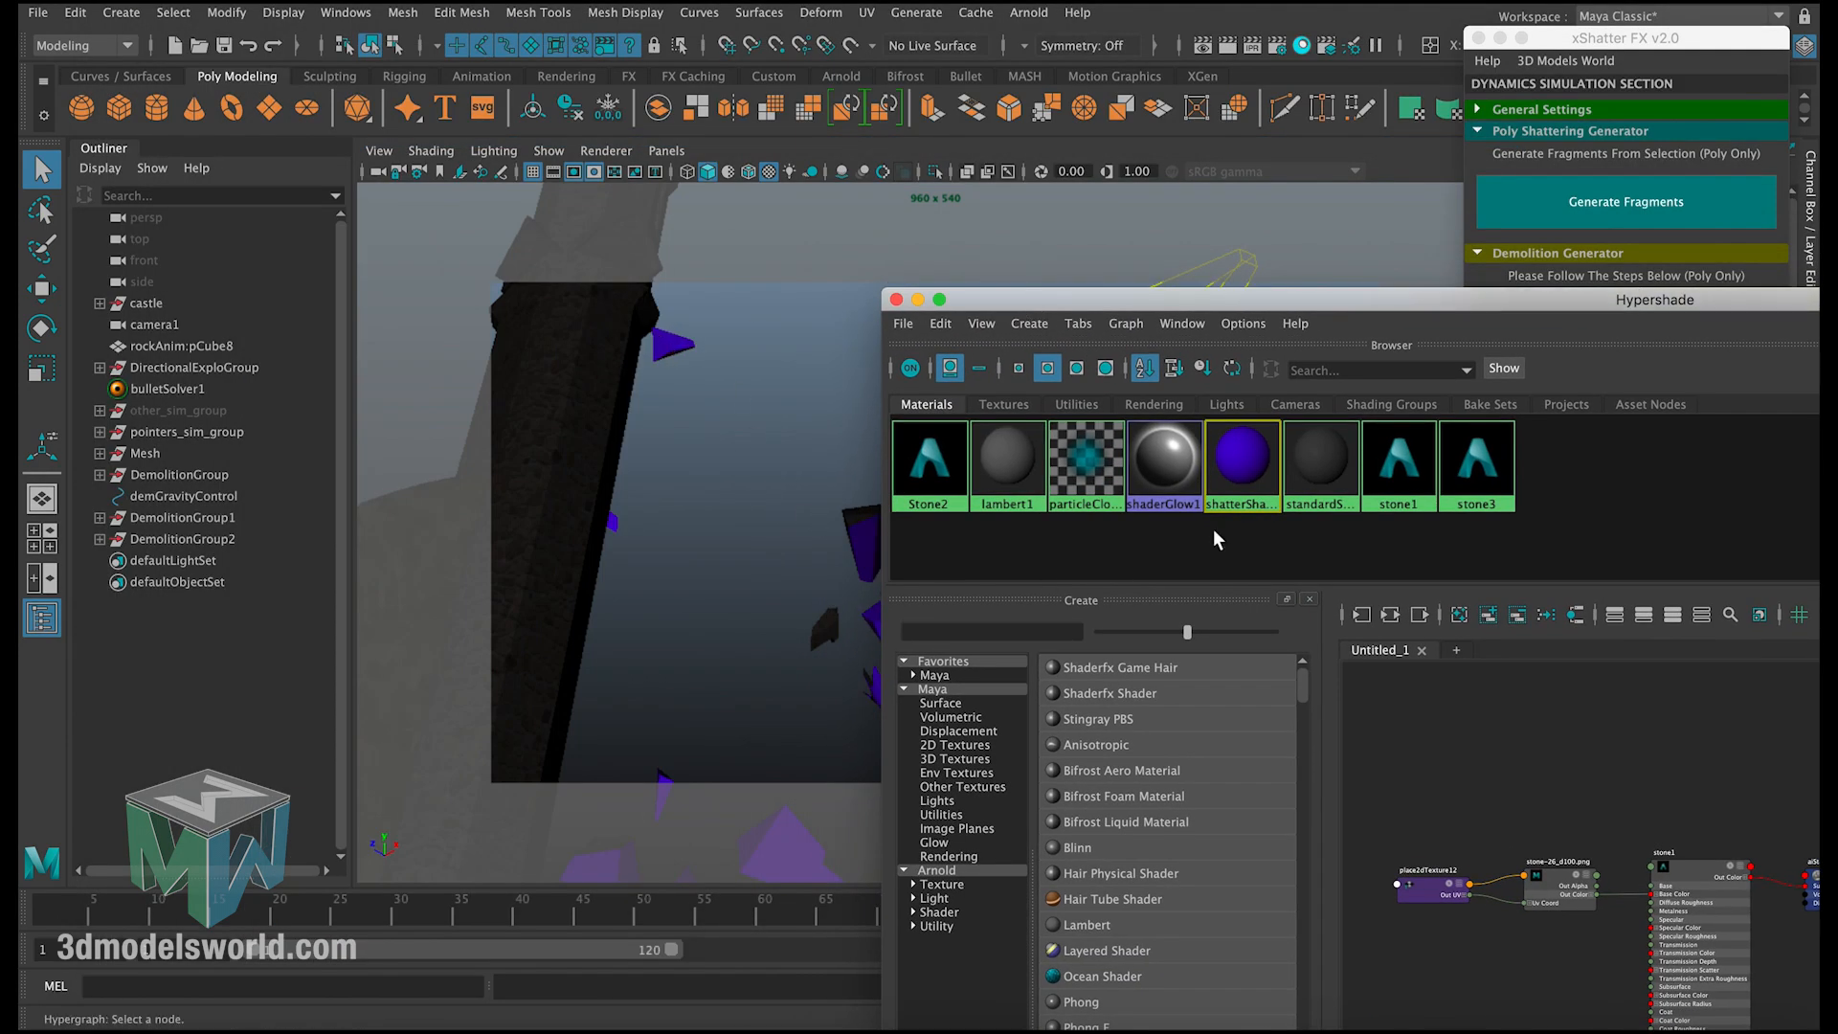
pyautogui.moveTo(1266, 302); pyautogui.dragTo(783, 278)
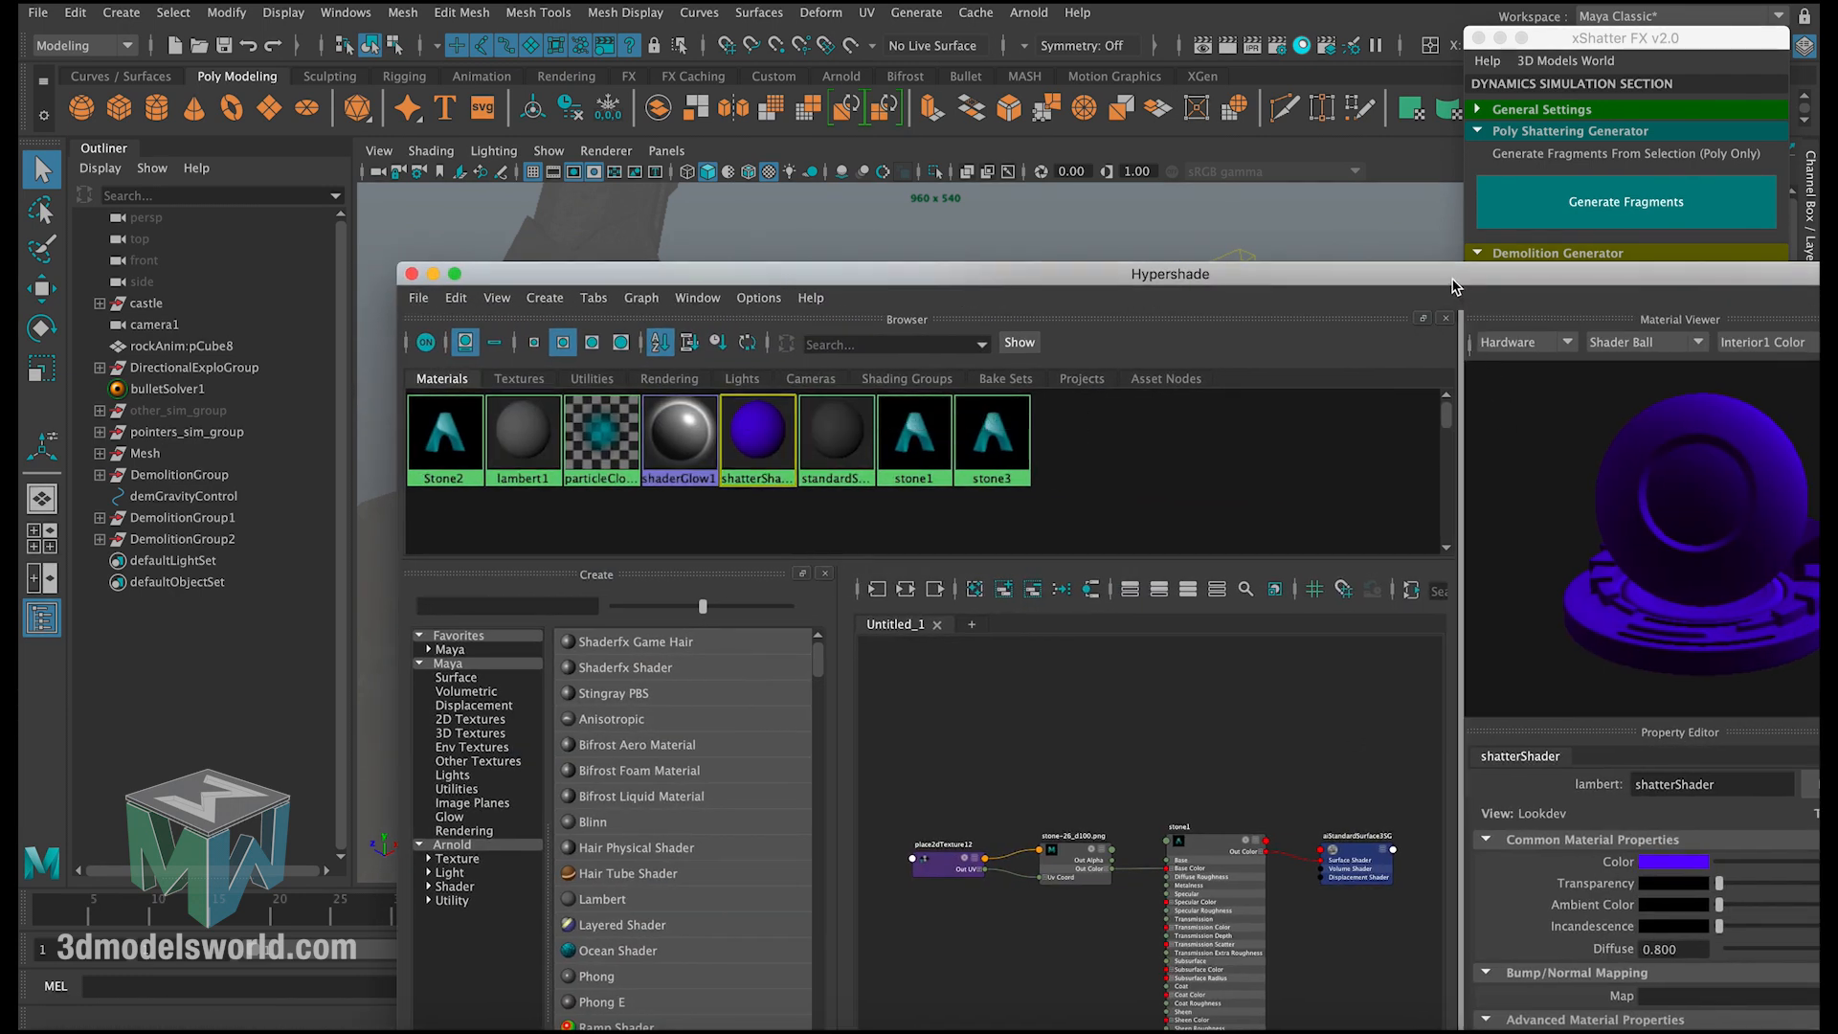
pyautogui.moveTo(1484, 275); pyautogui.dragTo(1067, 222)
# Step: Try to edit shatterShader's color in the Hypershade, turn off the color picker reminder and close the Hypershade
pyautogui.click(1243, 811)
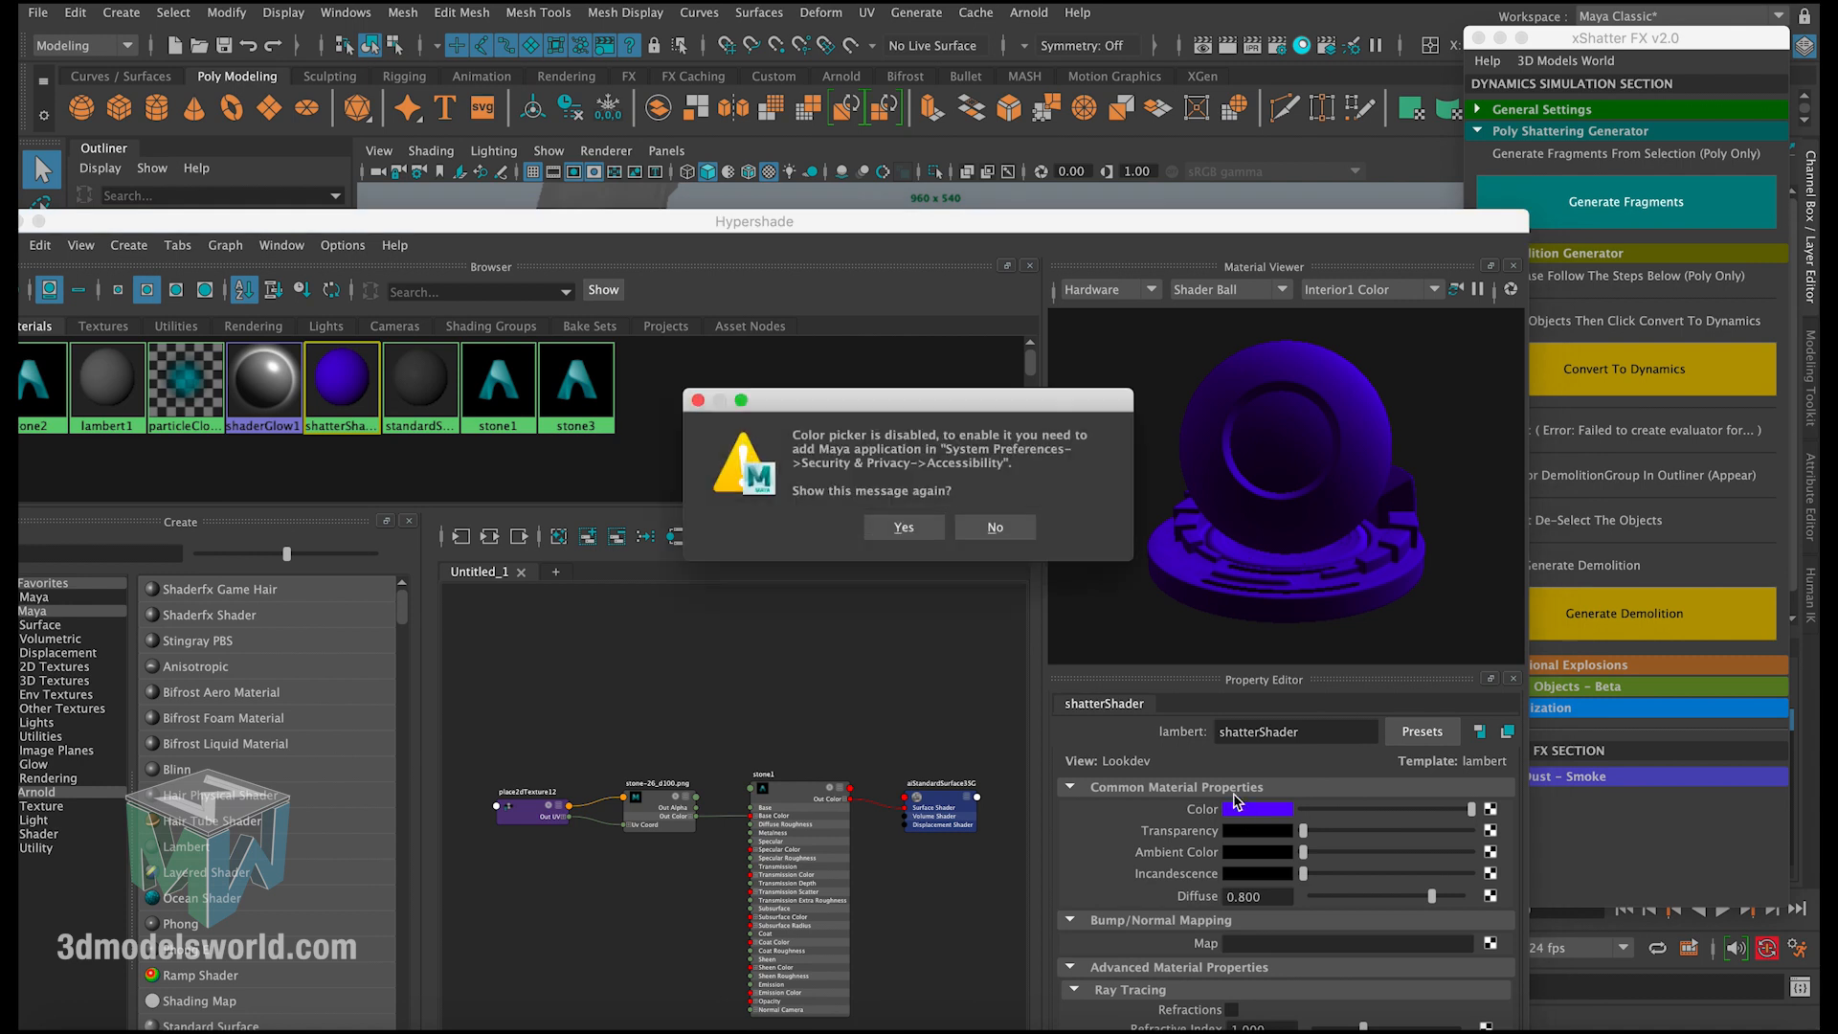
pyautogui.click(1020, 527)
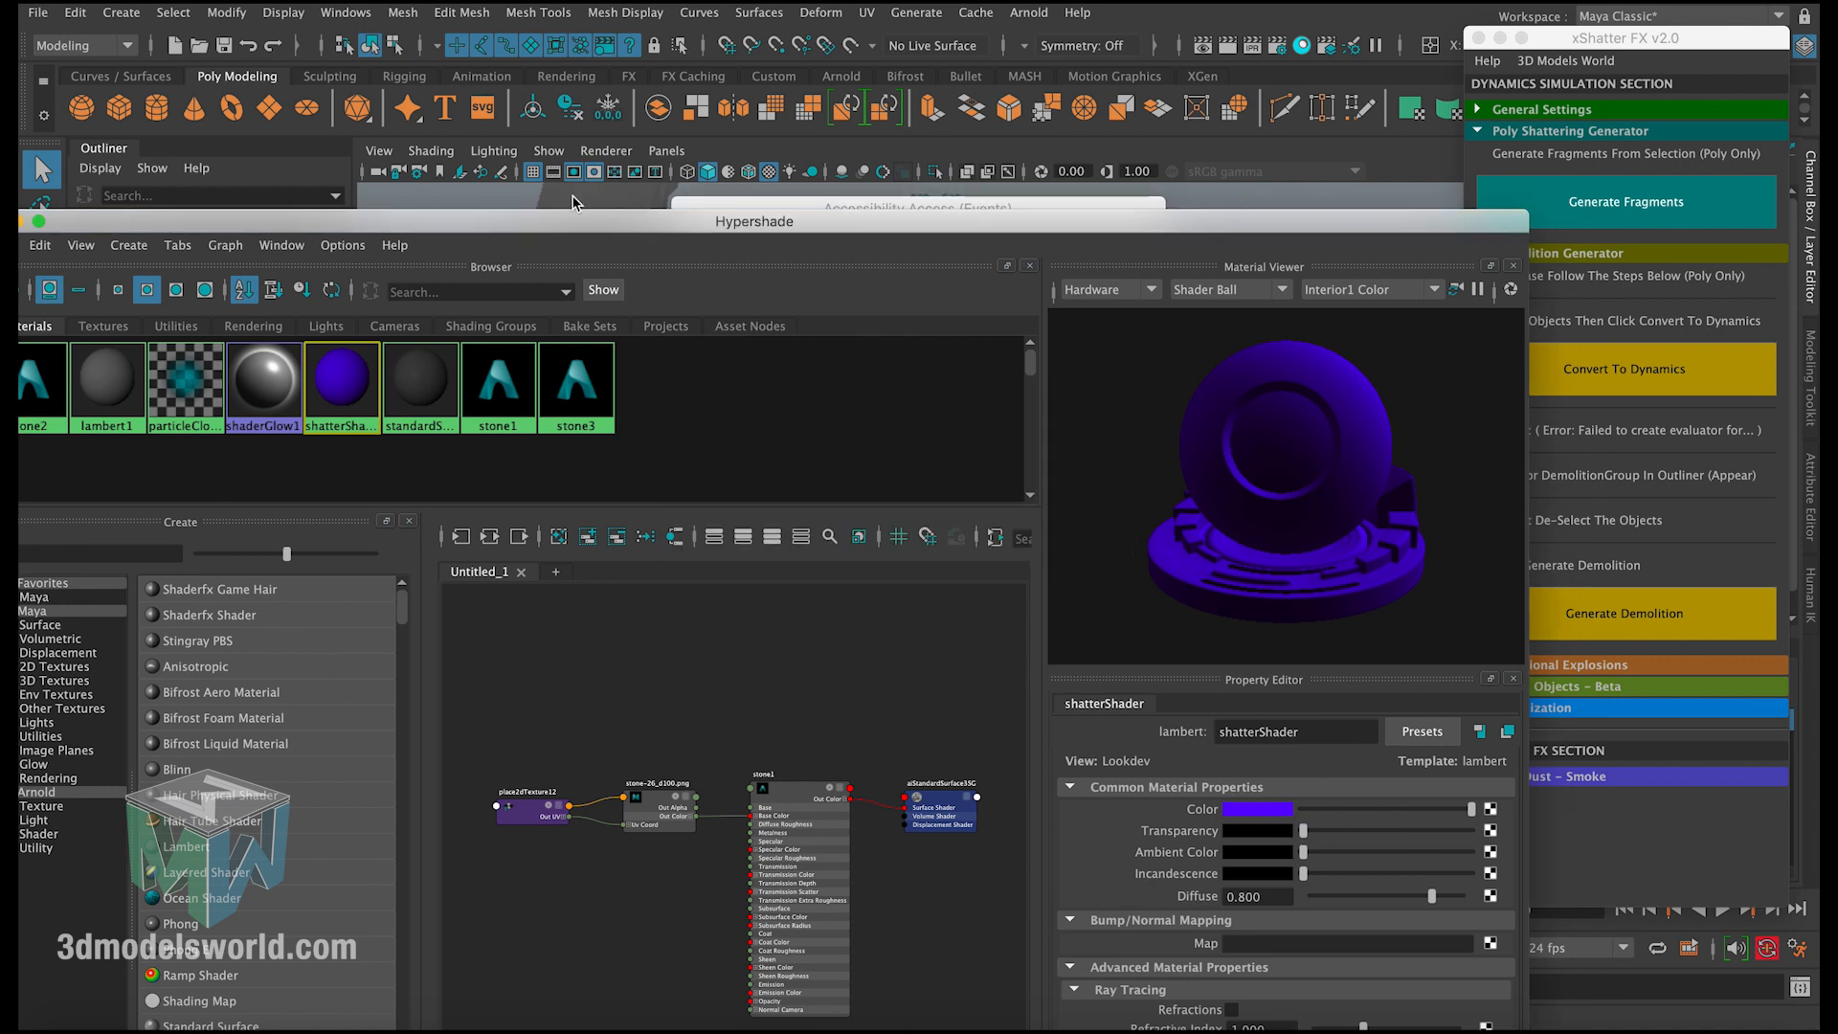
pyautogui.moveTo(247, 222); pyautogui.dragTo(641, 222)
pyautogui.click(388, 221)
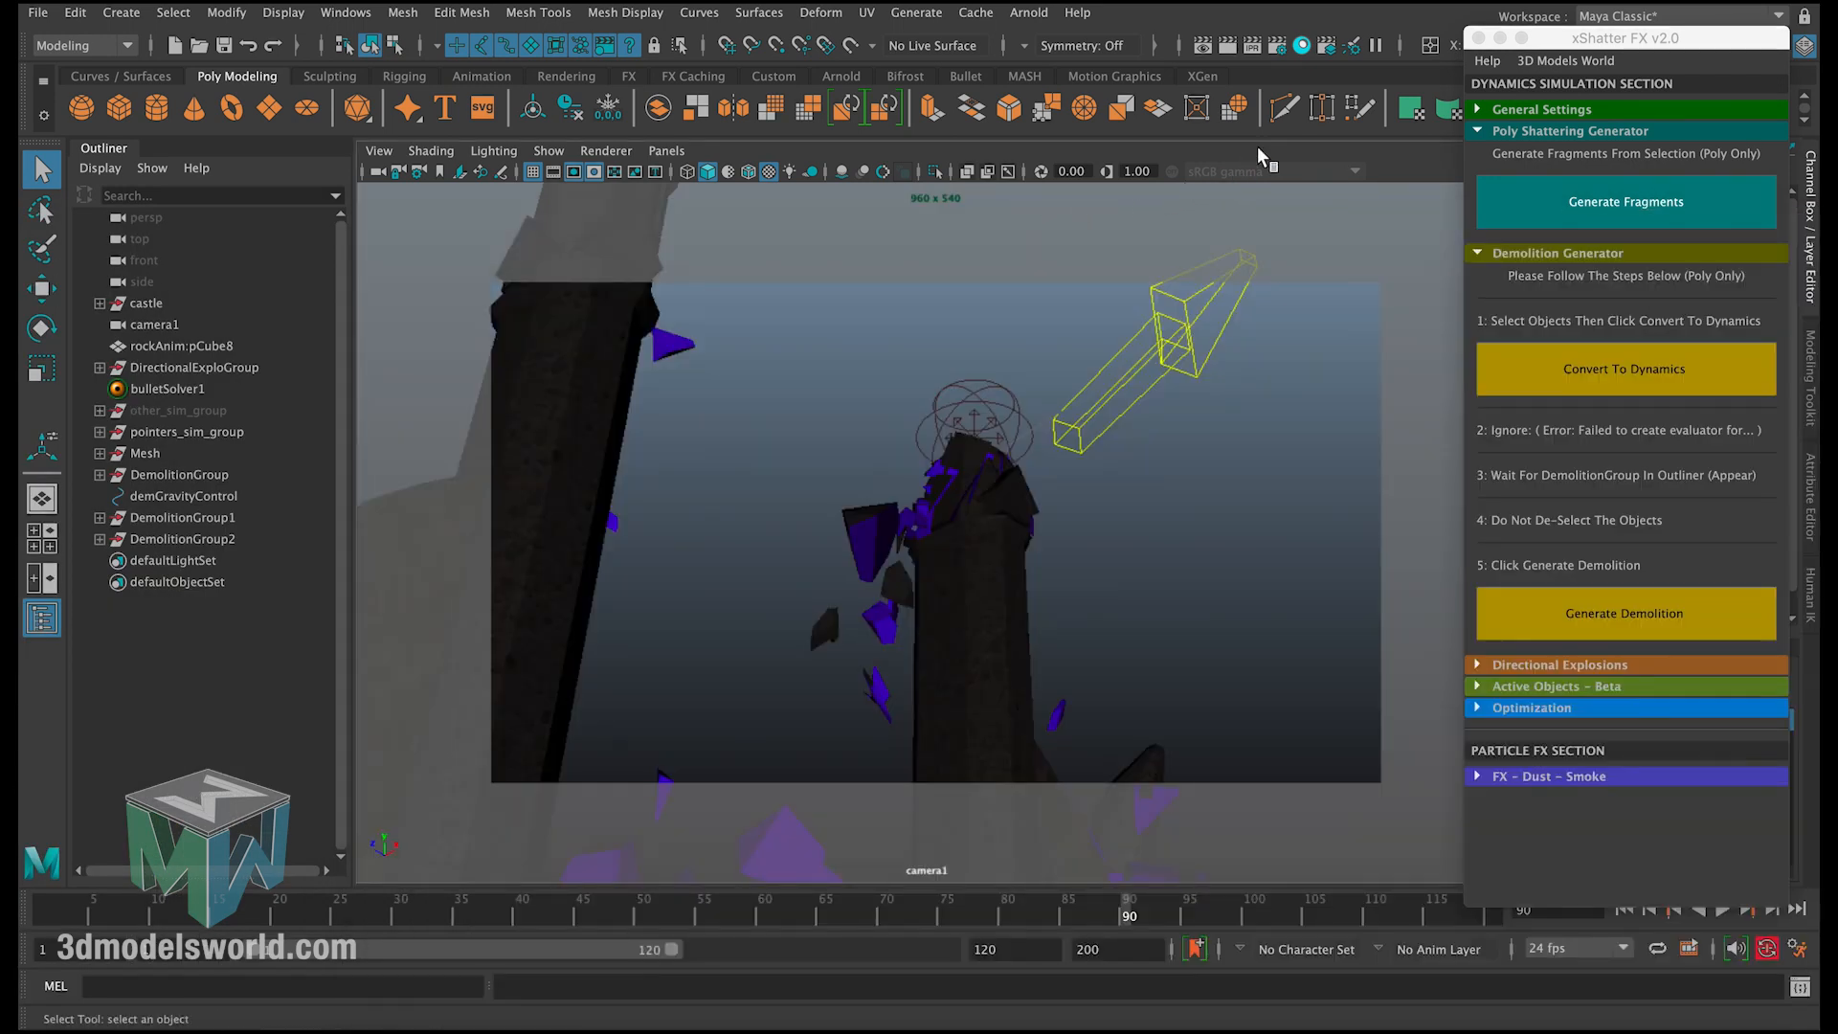
# Step: Show shatterShader in the Attribute Editor, minimize the xShatter FX window and set its Color to orange with a hue of 43.488
pyautogui.hotkey('ctrl', 'a')
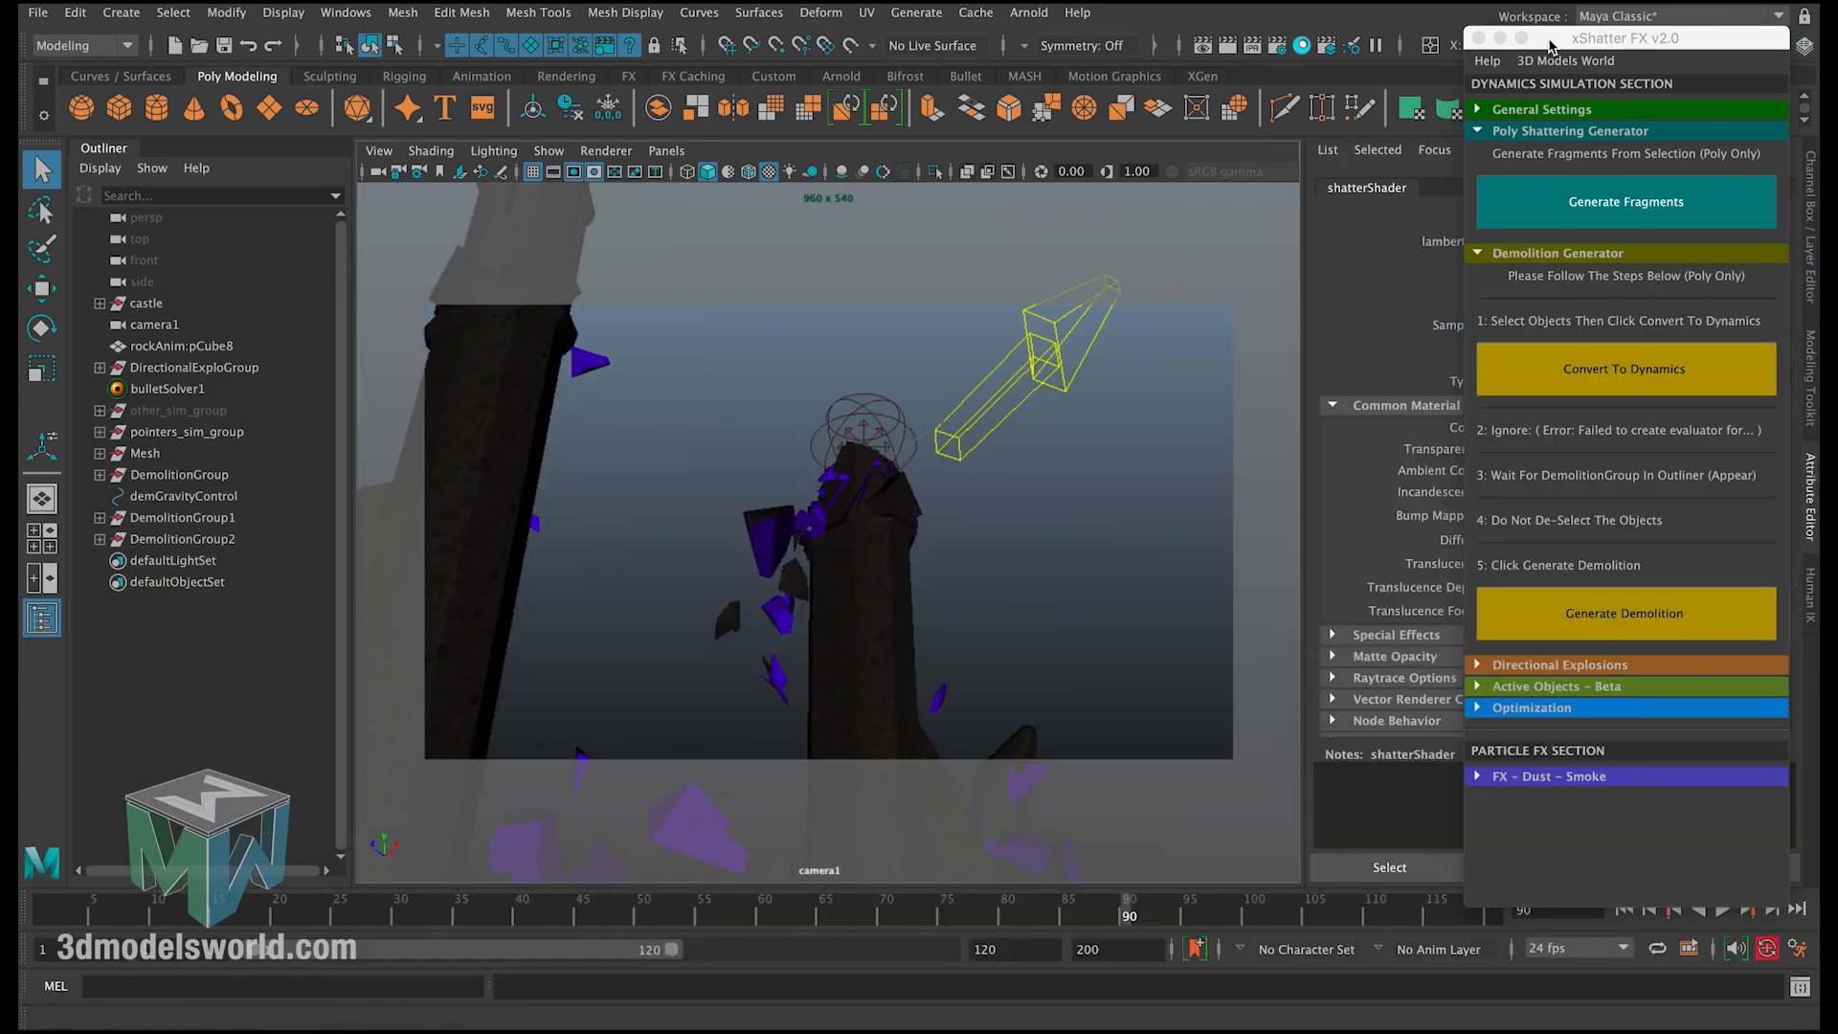
pyautogui.click(1500, 38)
pyautogui.click(1510, 433)
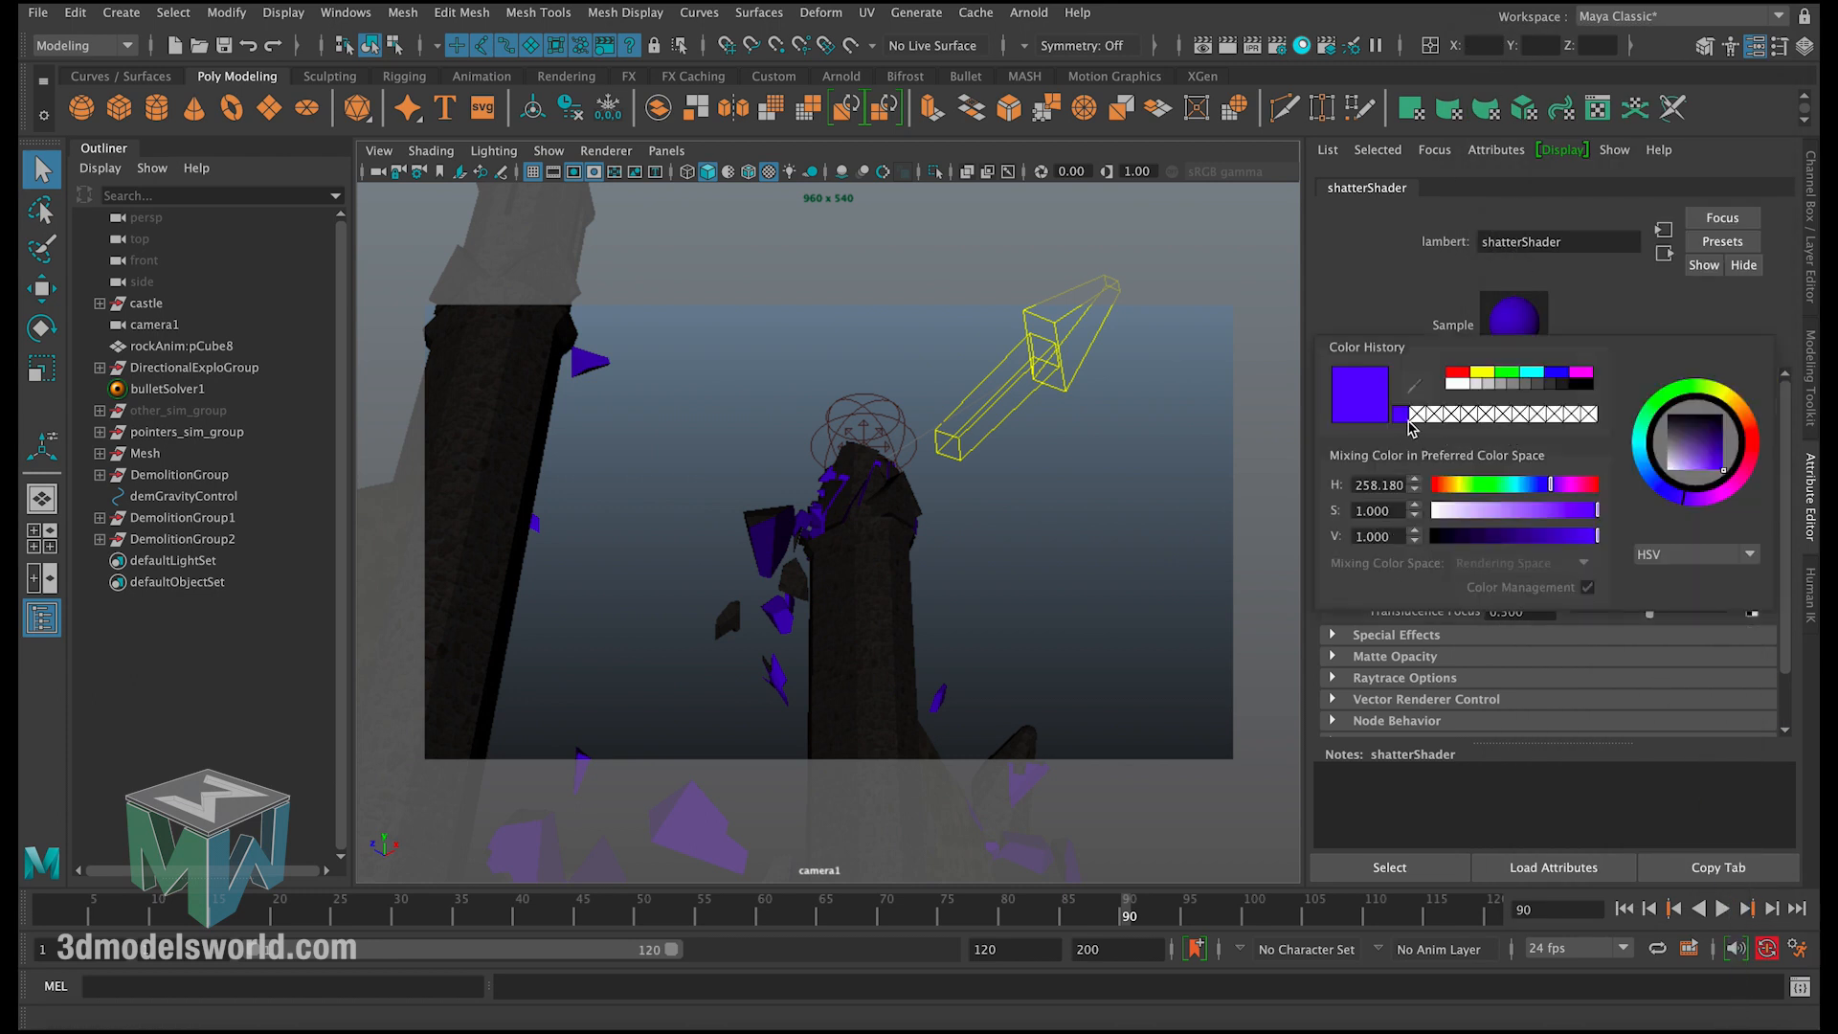
pyautogui.click(1741, 419)
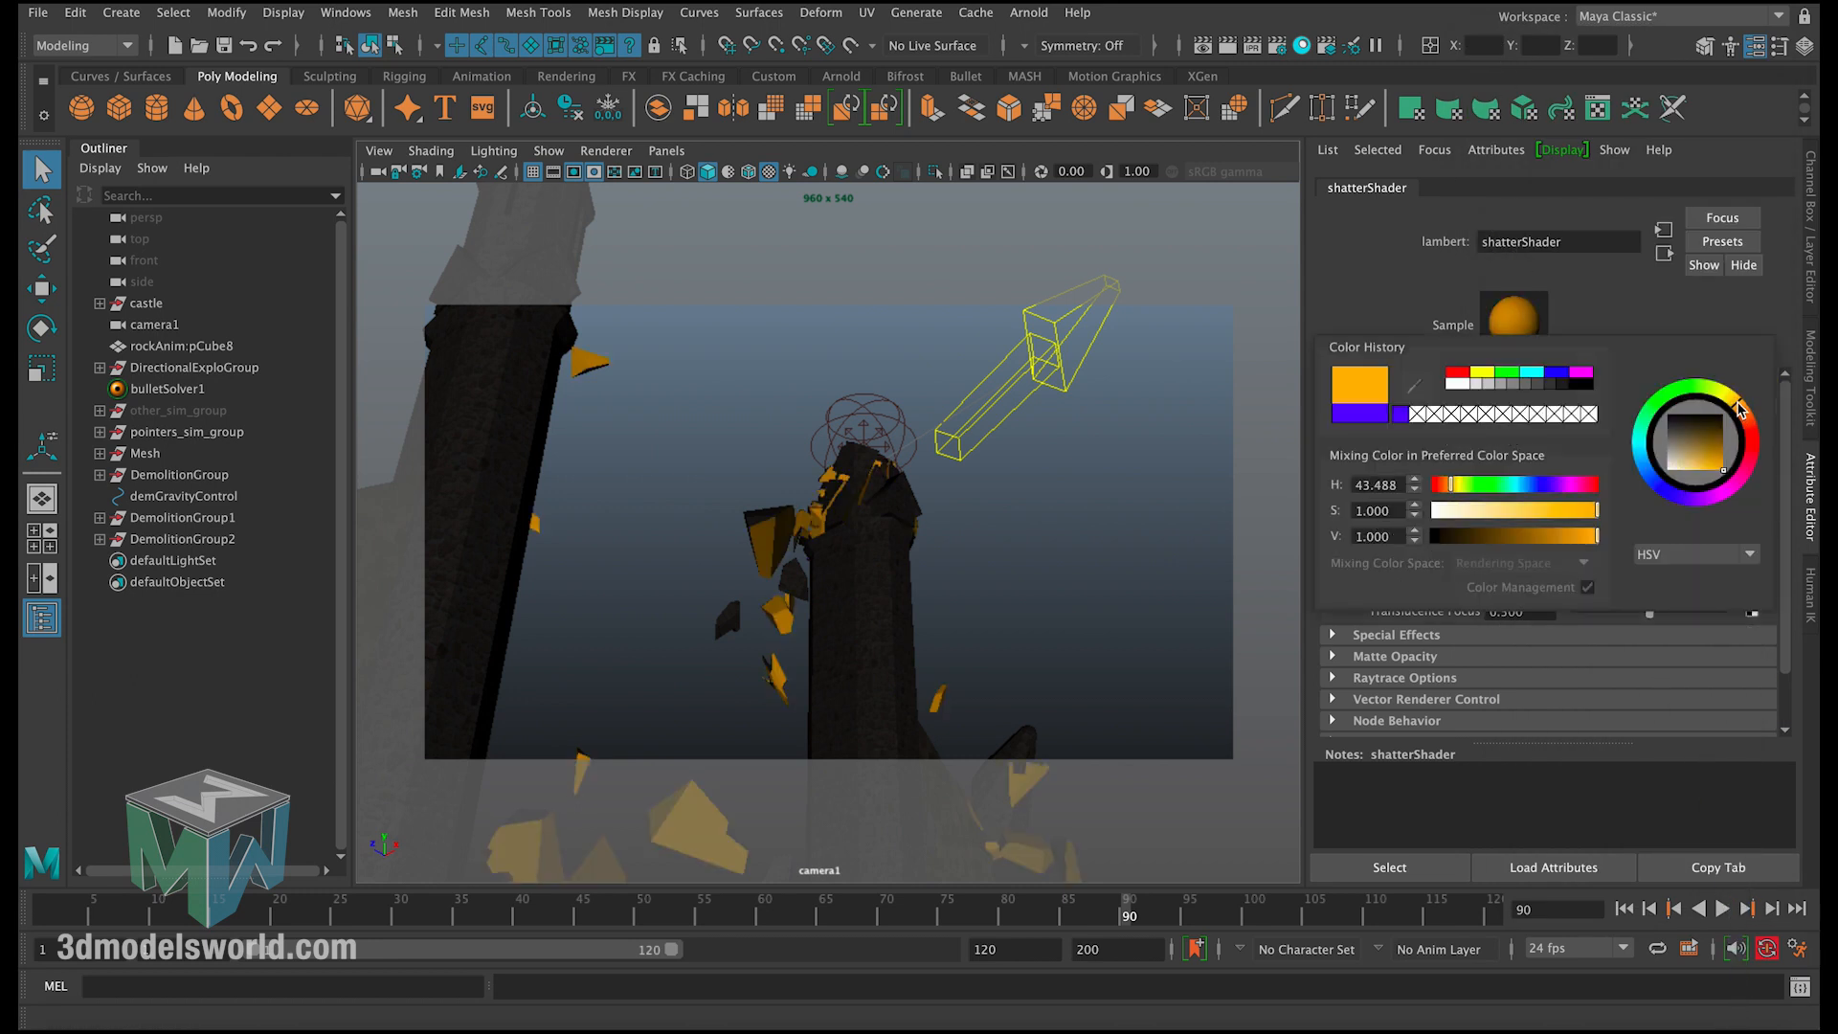
# Step: Darken the shatterShader material's color to a very dark brown and rename the material shatterShaderNew
pyautogui.moveTo(1704, 456)
pyautogui.mouseDown()
pyautogui.moveTo(1672, 481)
pyautogui.moveTo(1662, 437)
pyautogui.moveTo(1698, 432)
pyautogui.mouseUp()
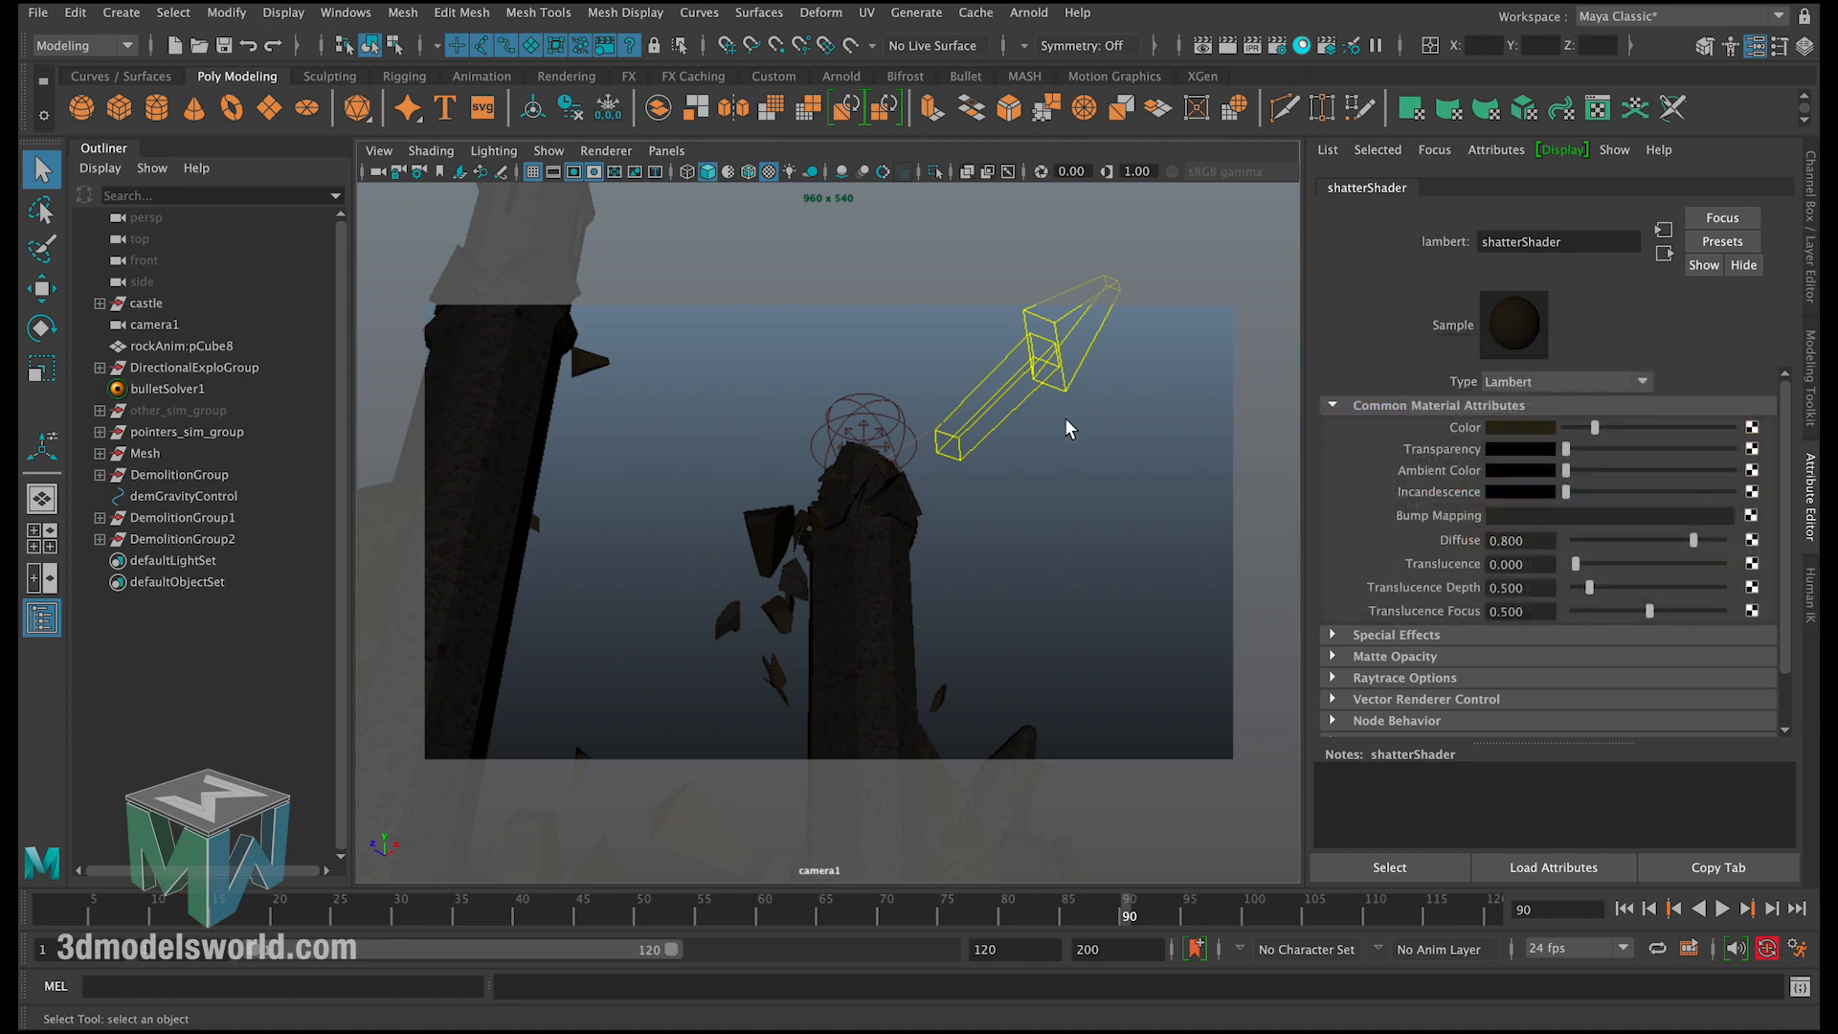
pyautogui.click(1228, 415)
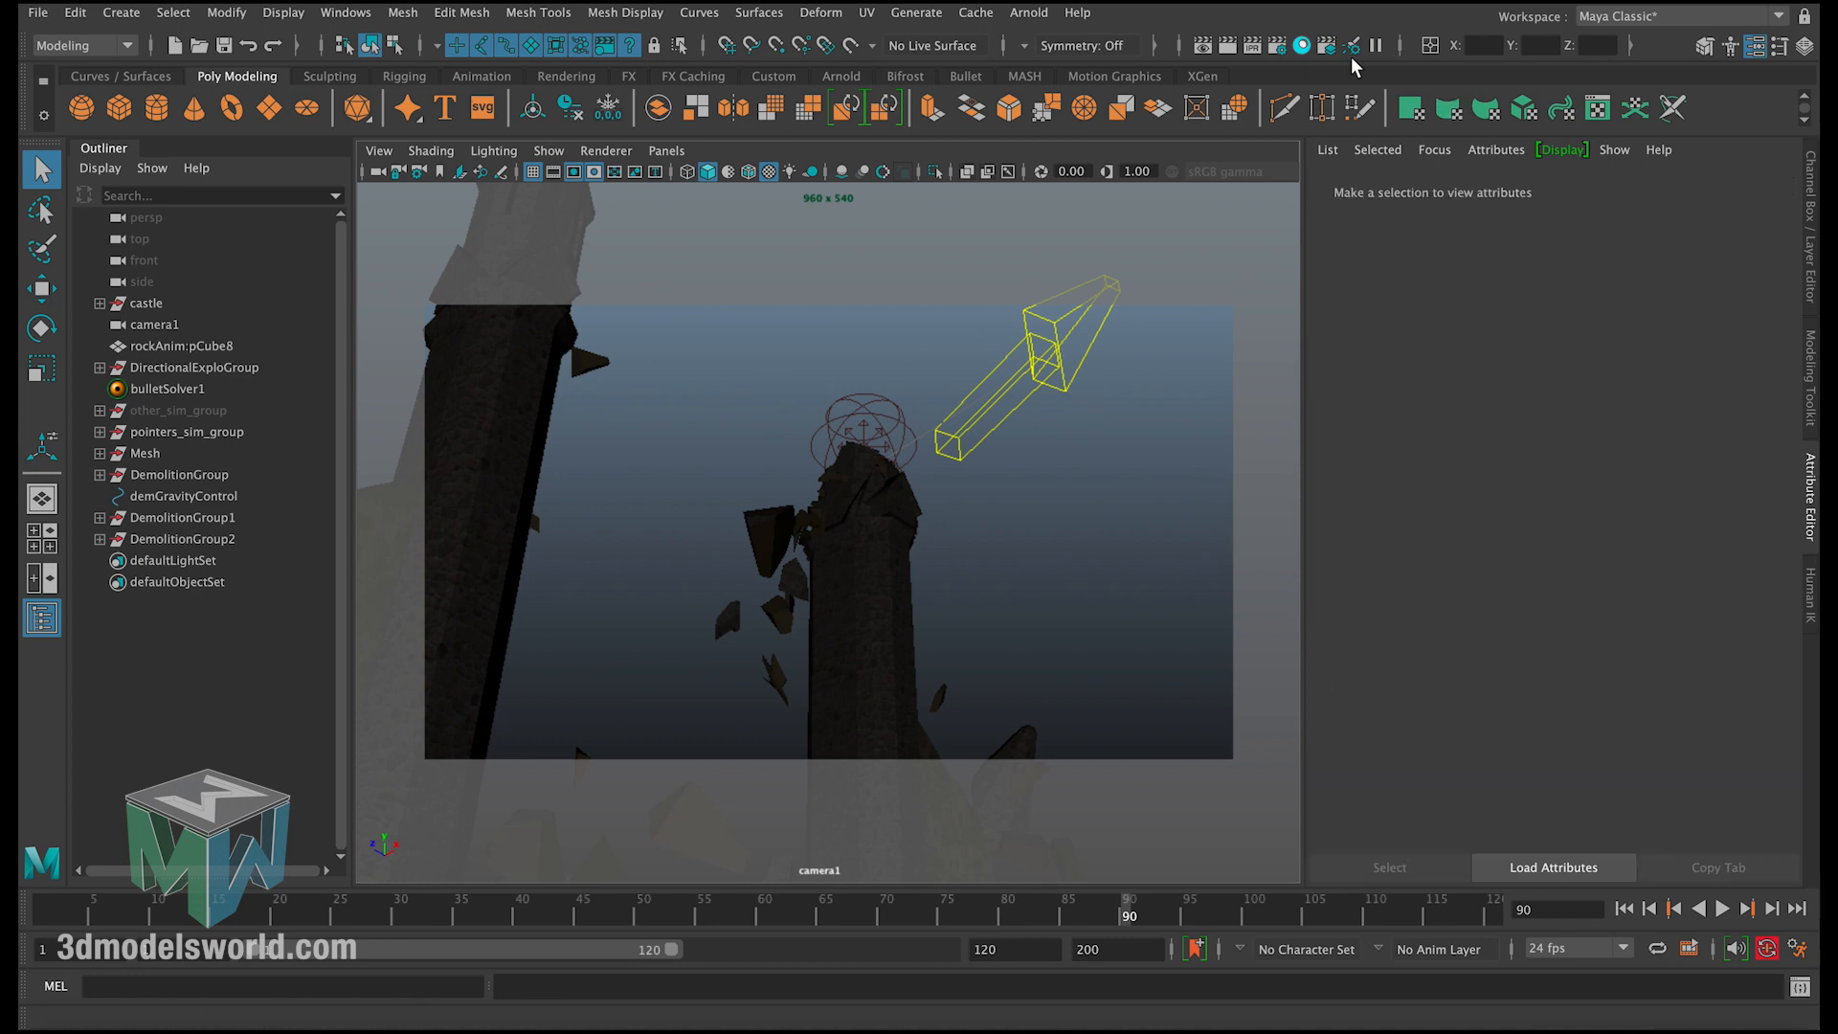
pyautogui.click(1301, 46)
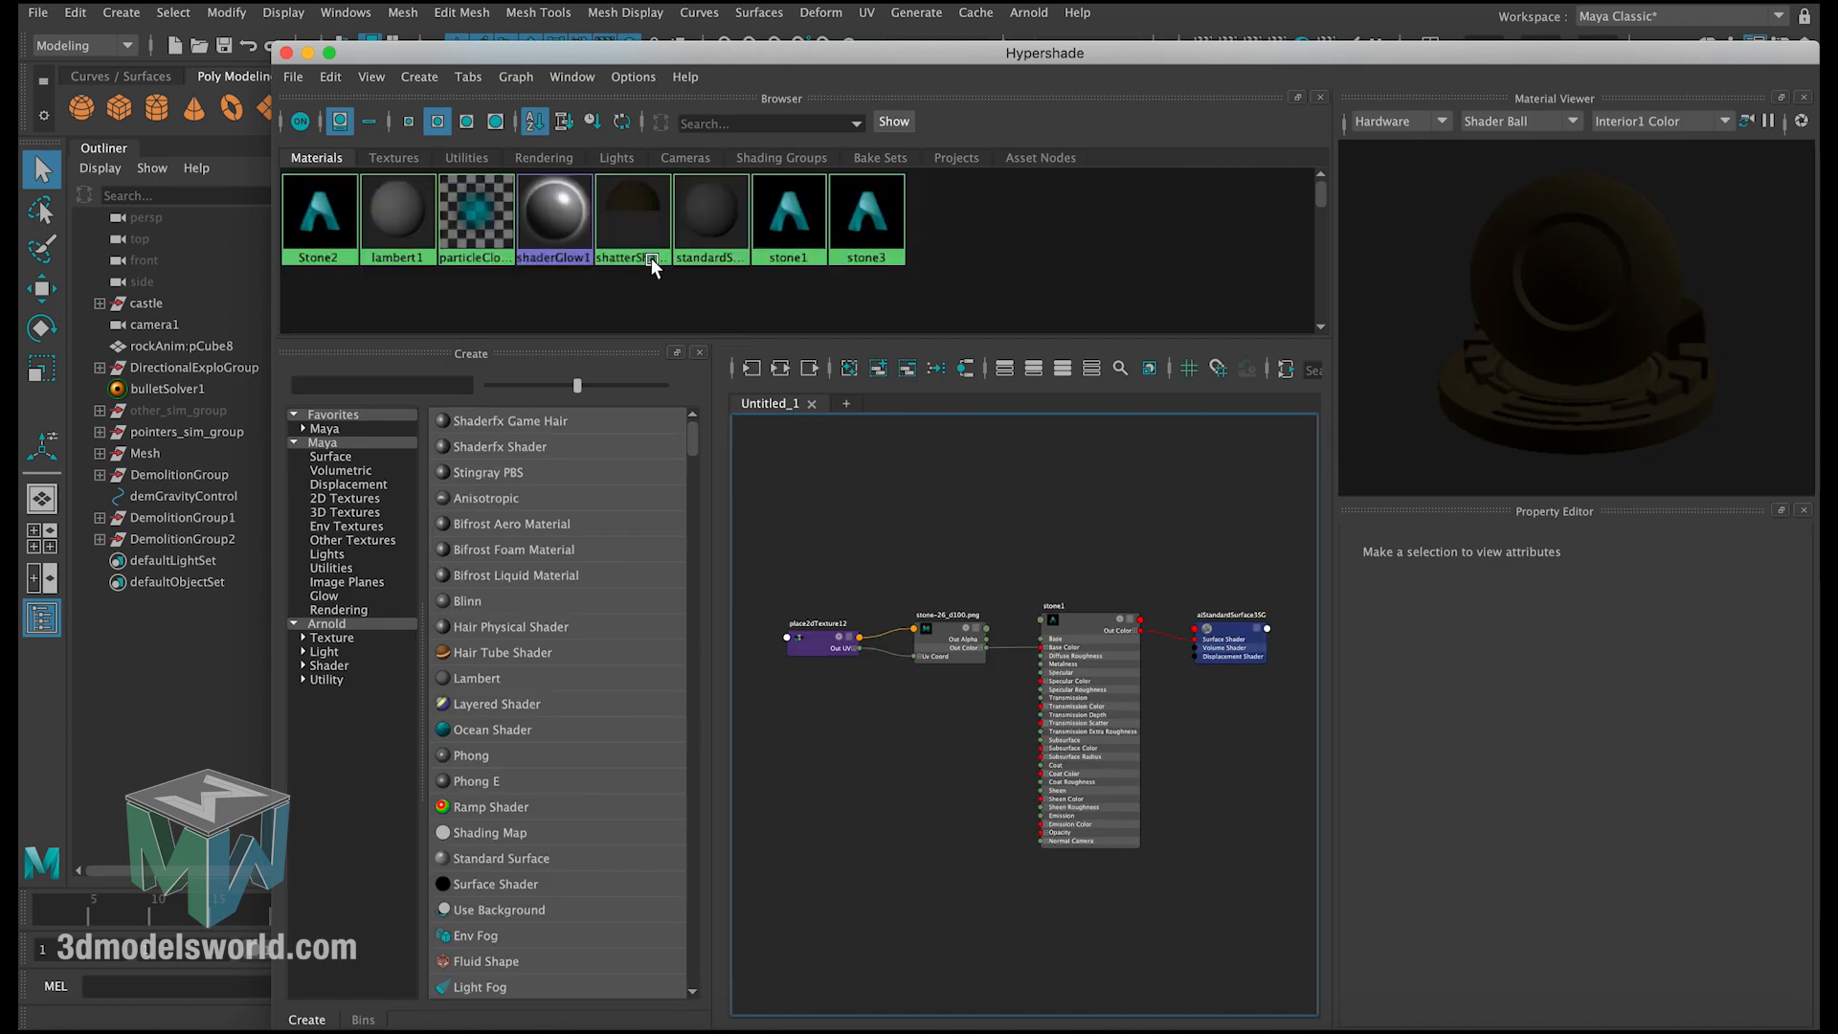
pyautogui.click(646, 250)
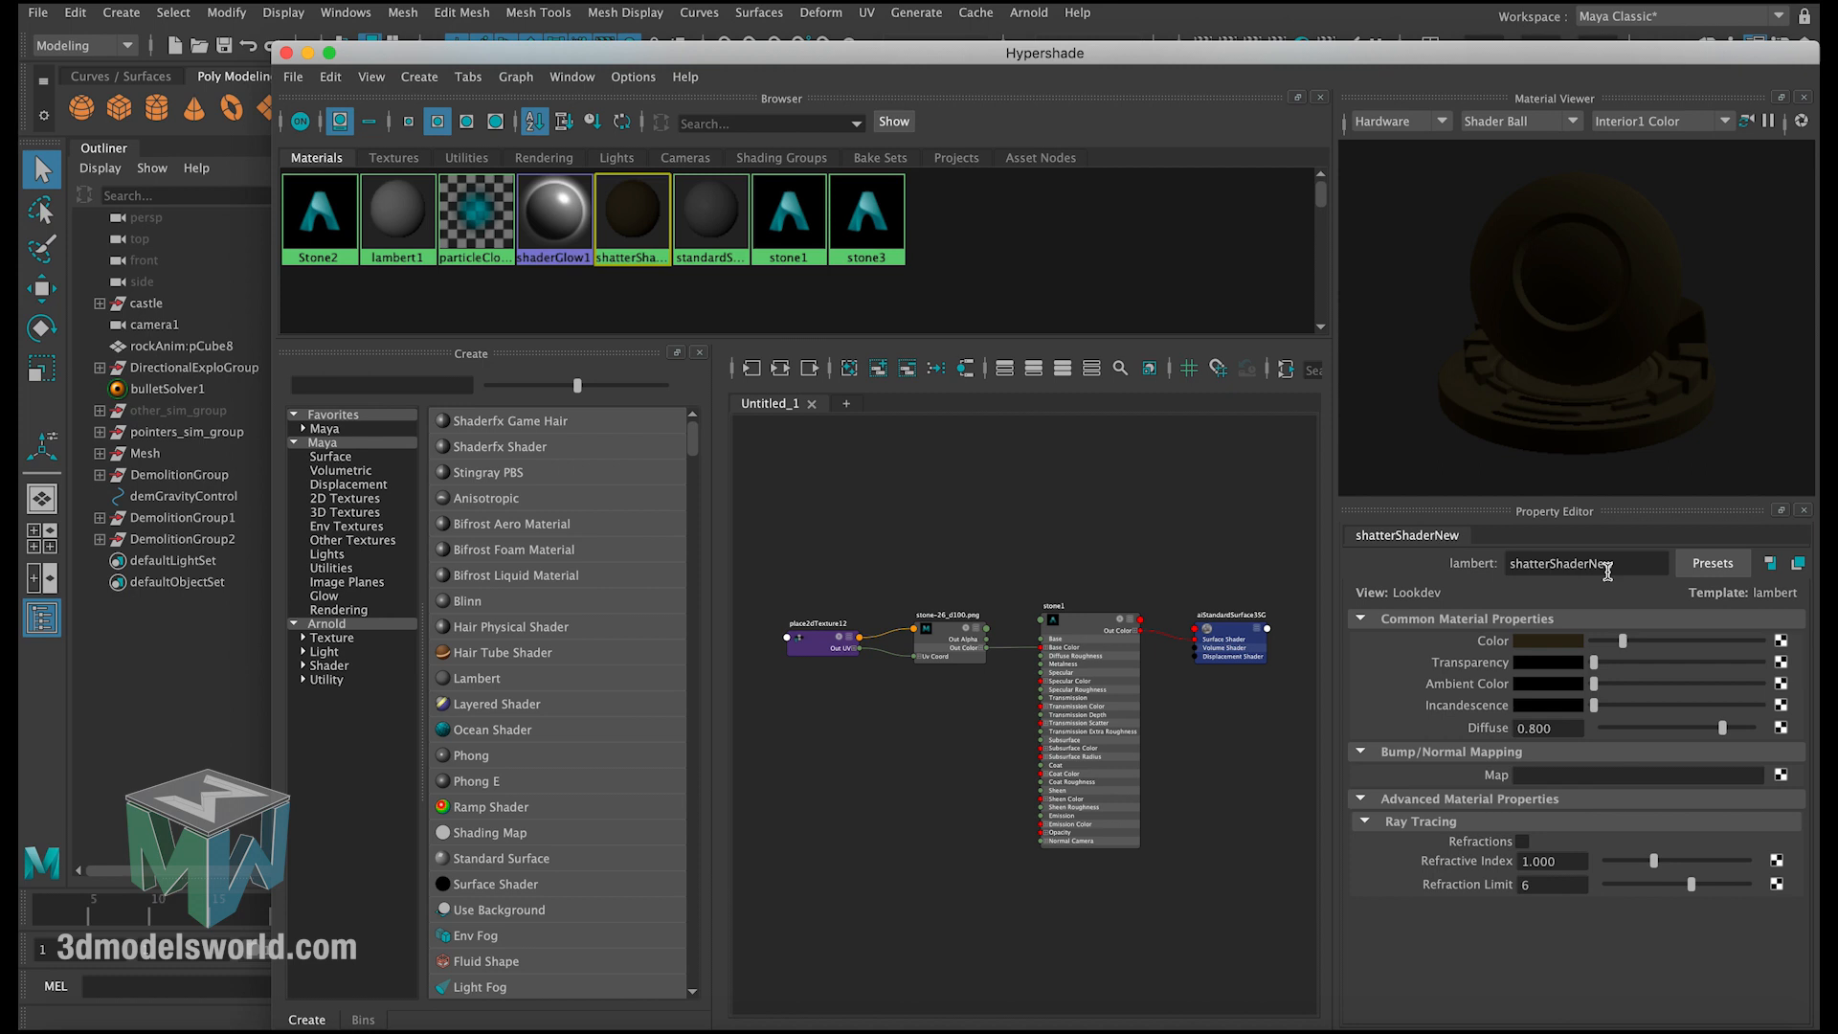
pyautogui.click(286, 53)
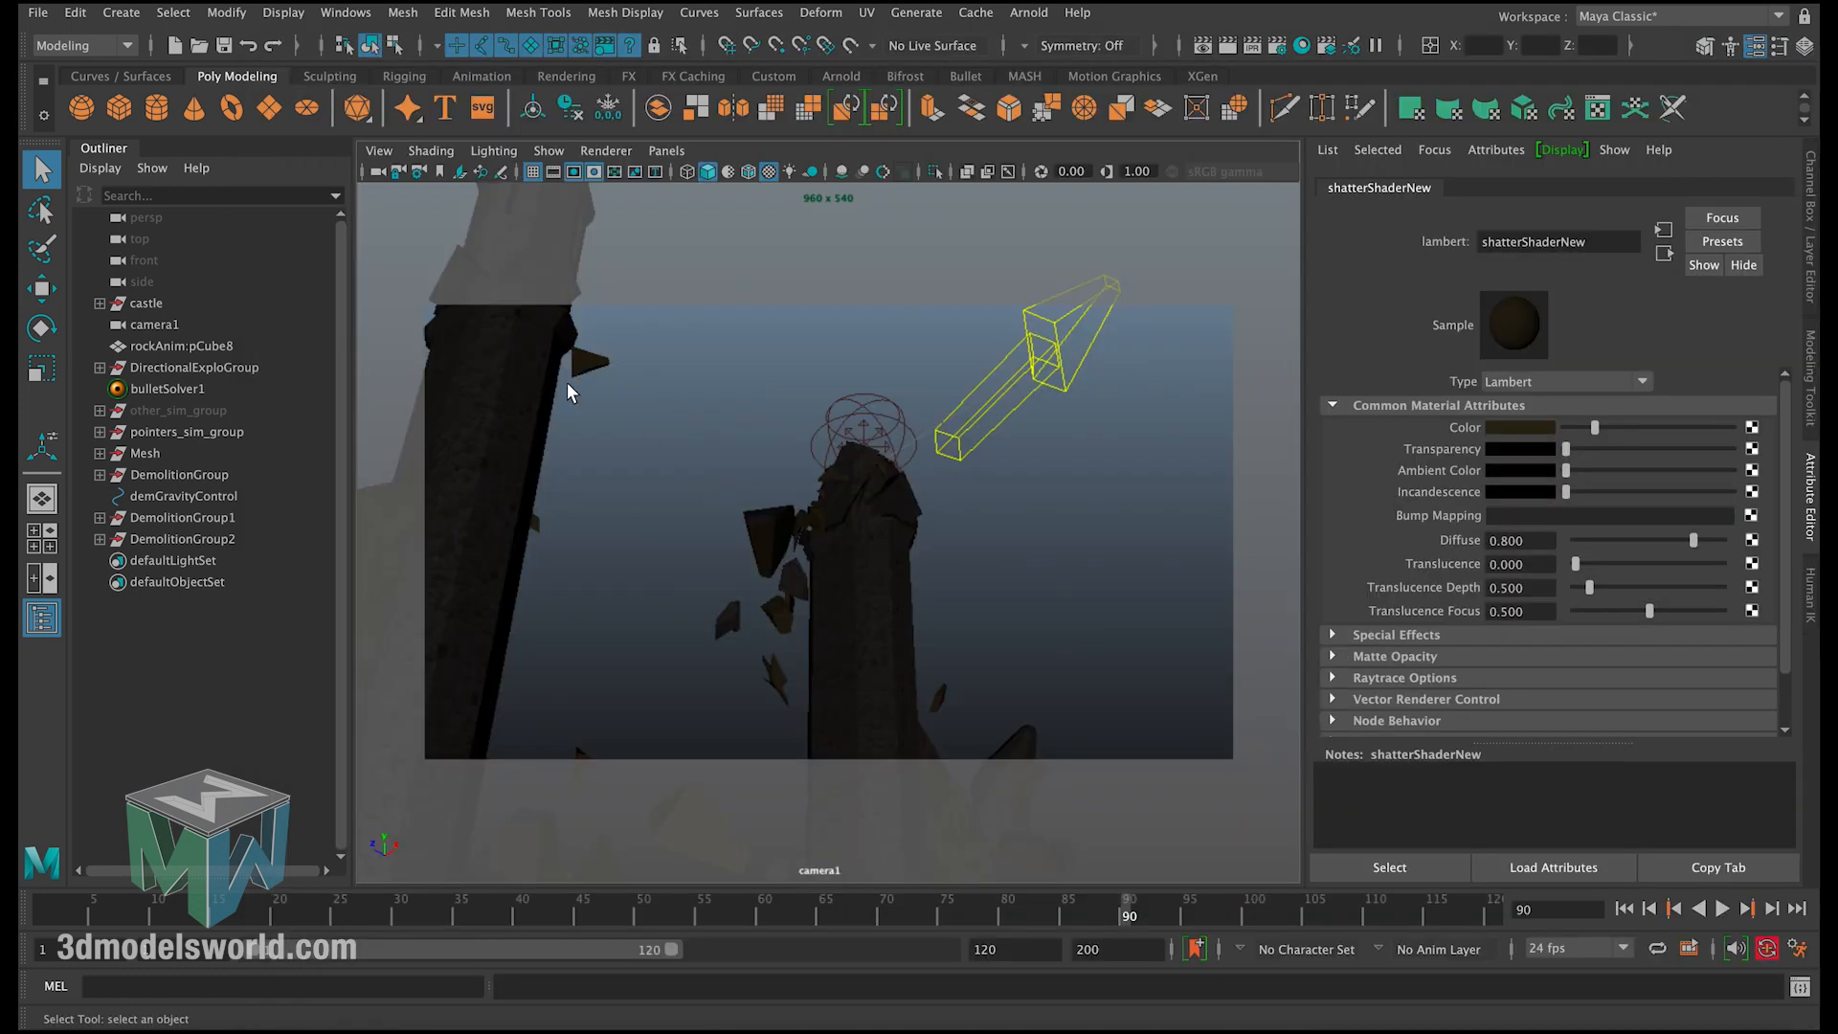
# Step: Play the demolition simulation from the first frame to check the darkened fragments against the castle towers
pyautogui.click(542, 366)
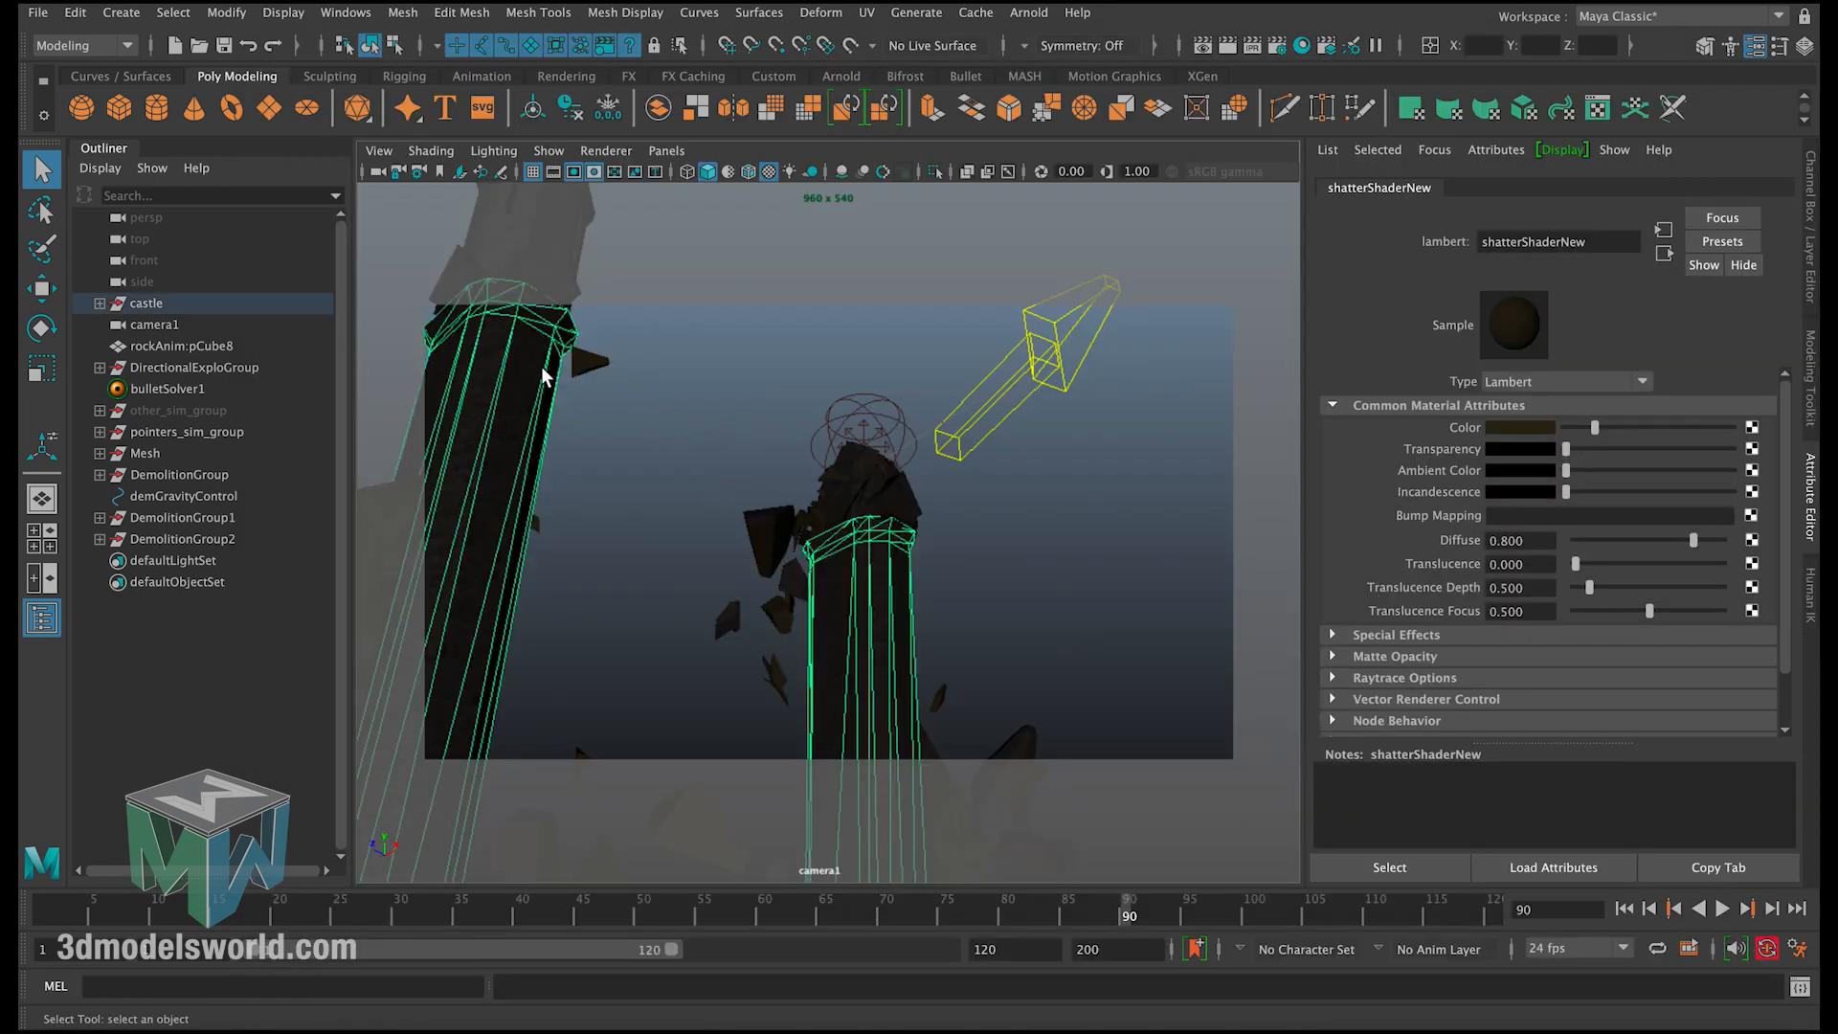
pyautogui.click(713, 400)
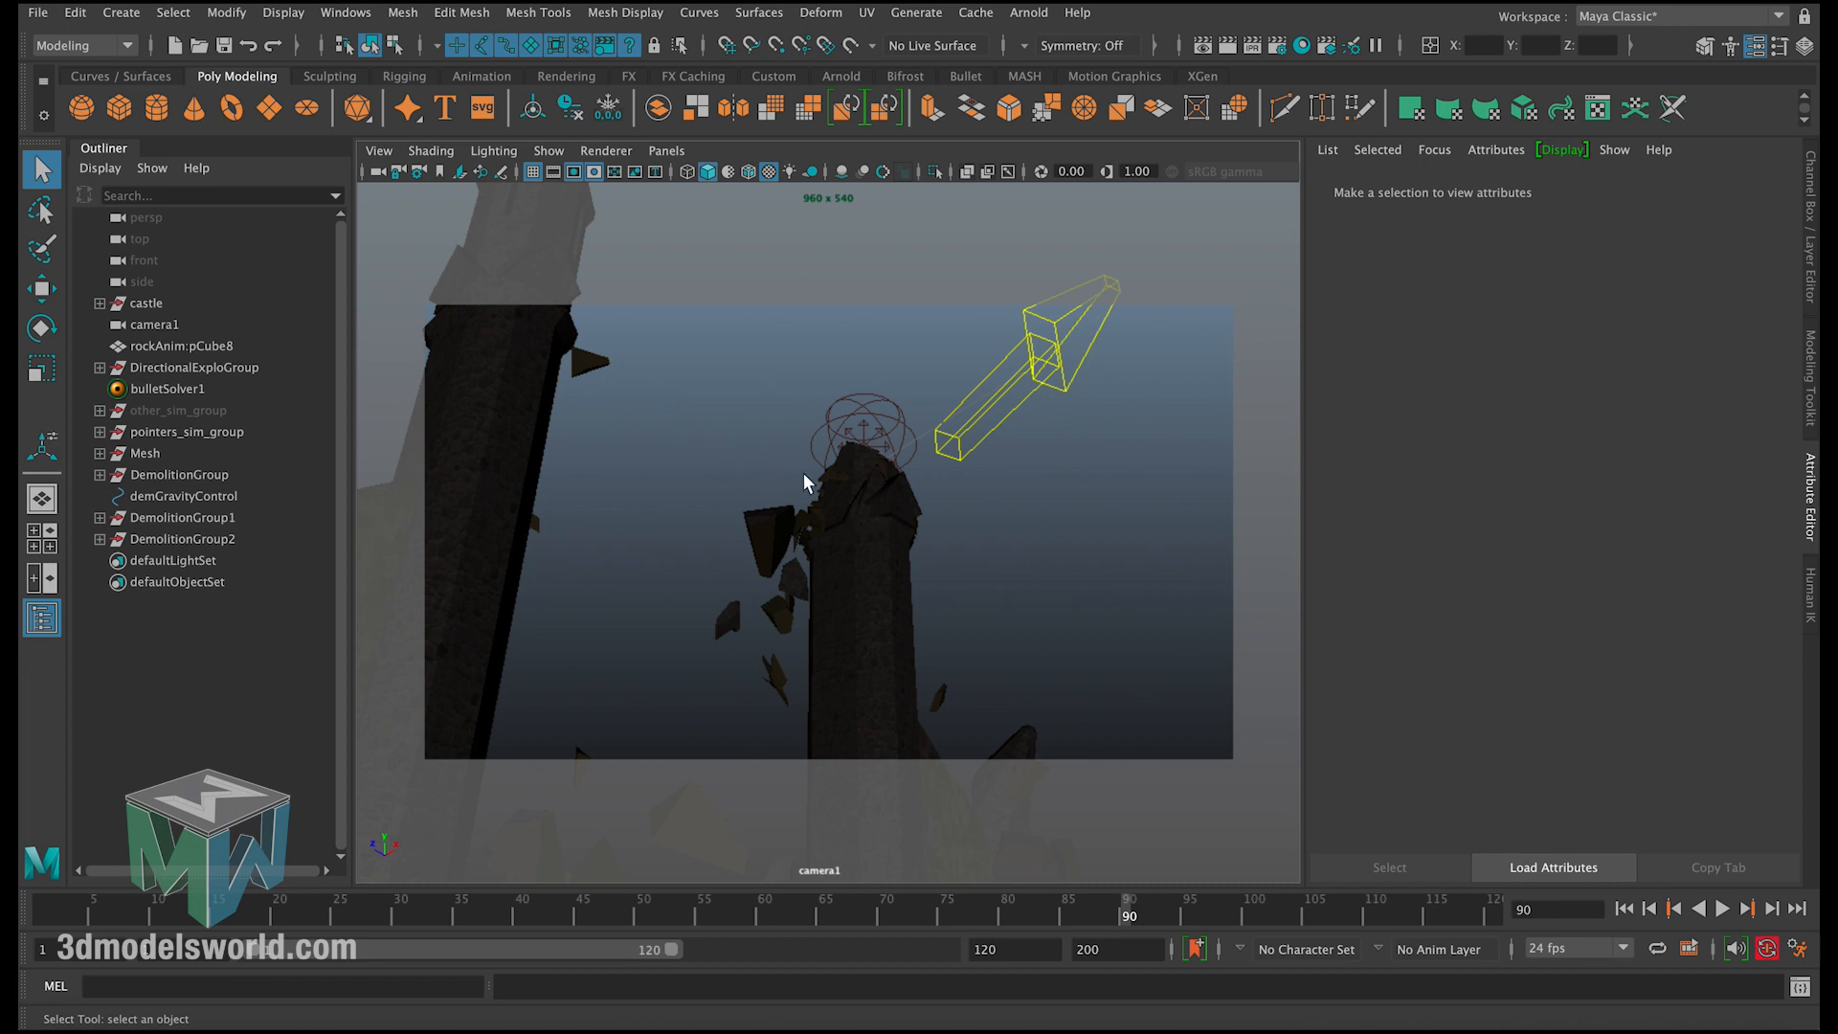
pyautogui.click(1624, 909)
pyautogui.click(1722, 909)
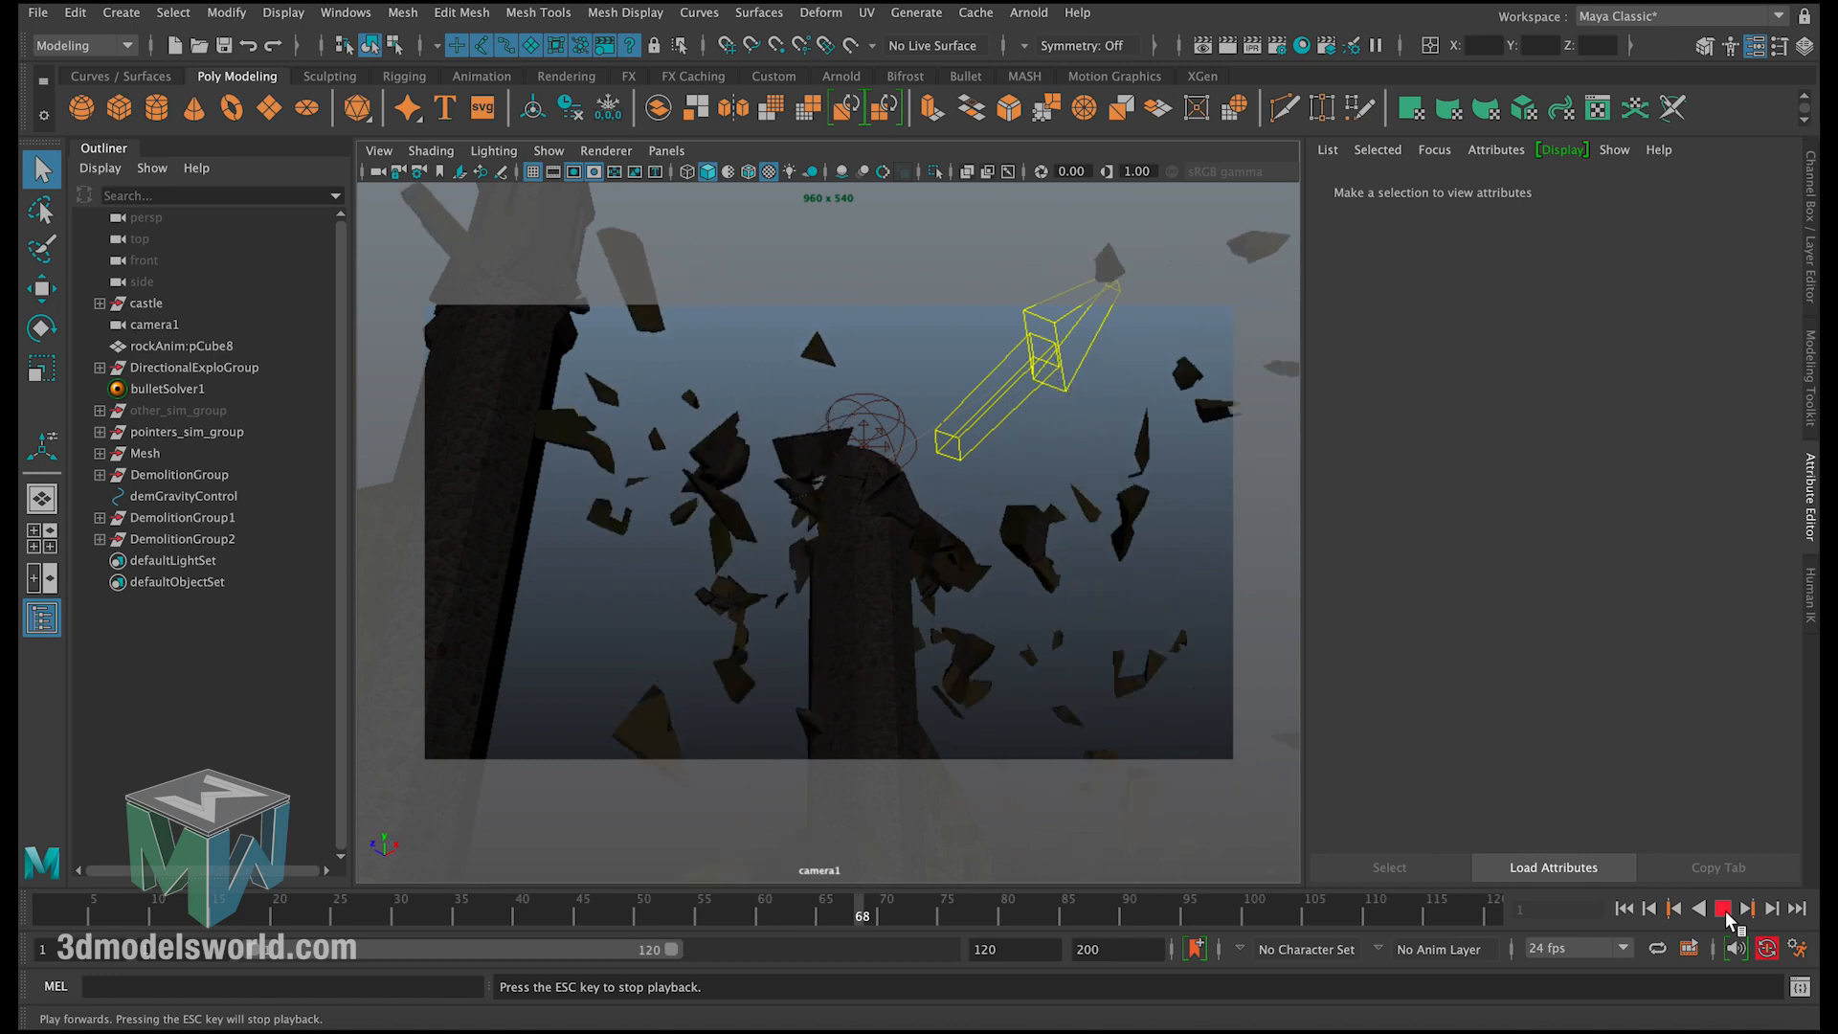
pyautogui.click(1723, 909)
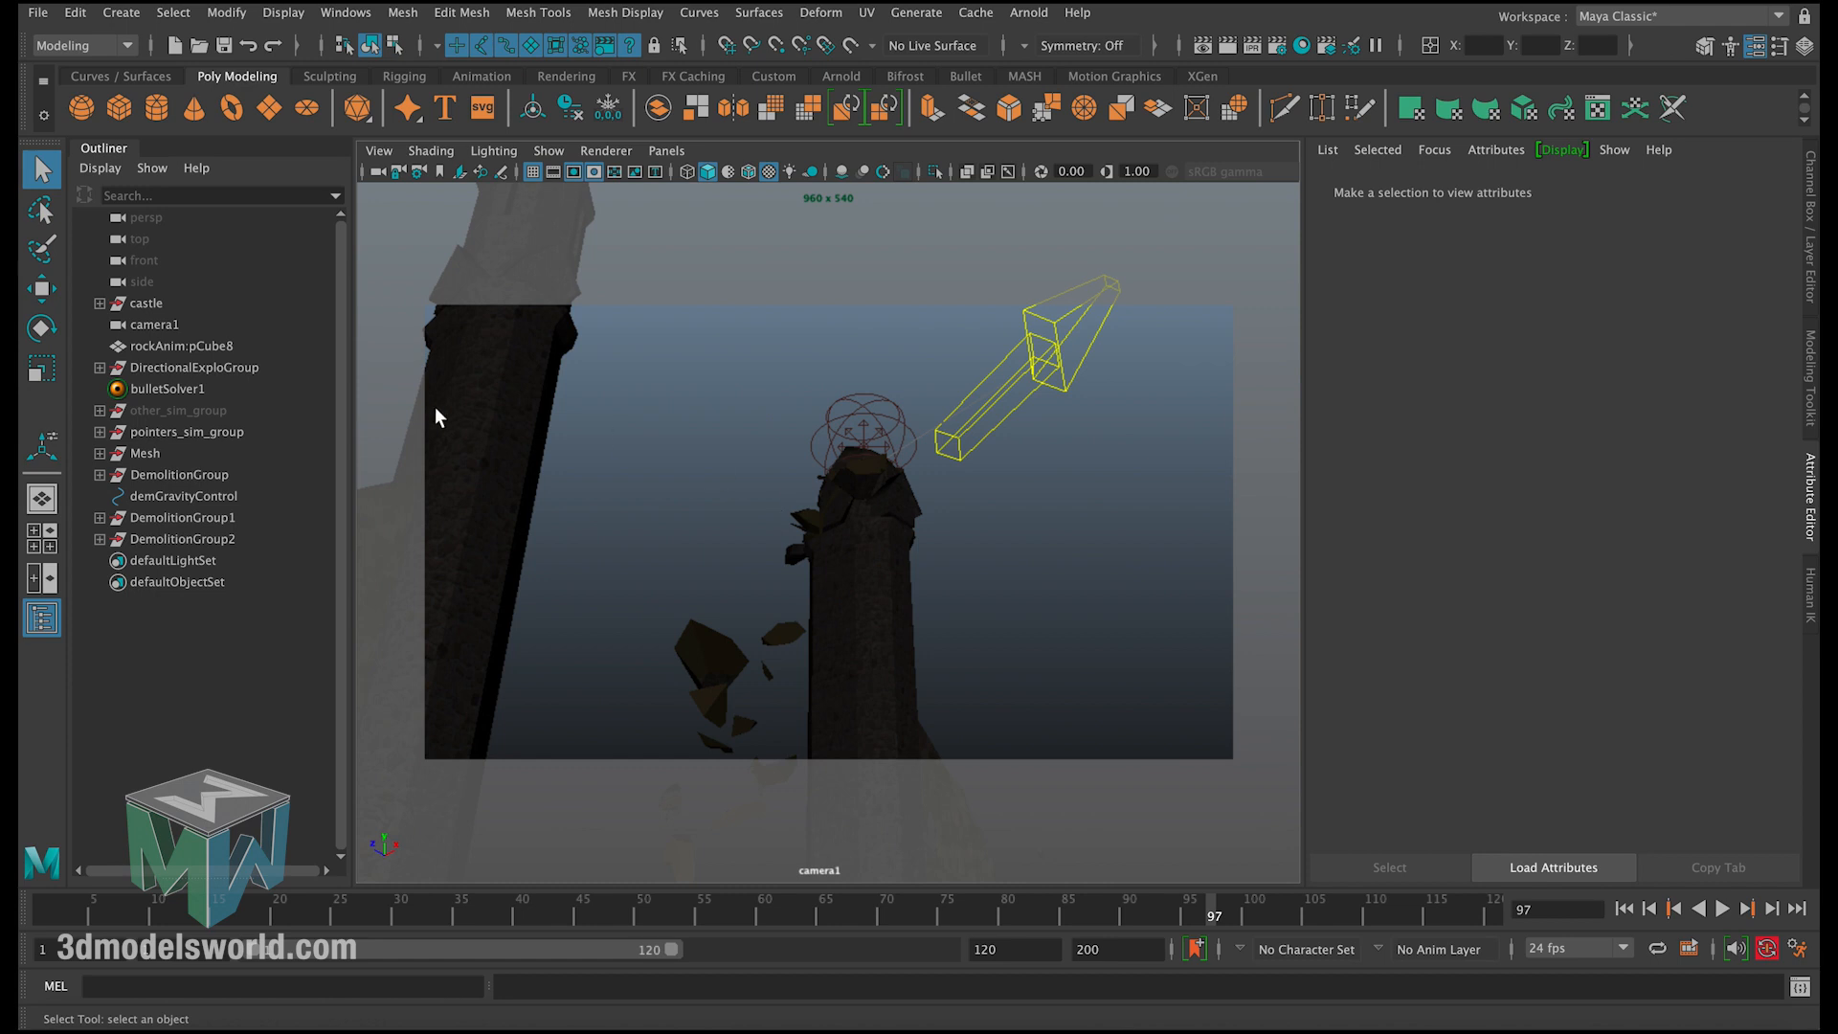
# Step: Select demGravityControl, show its channels instead of its attributes, and rewind the animation to frame 1
pyautogui.click(182, 496)
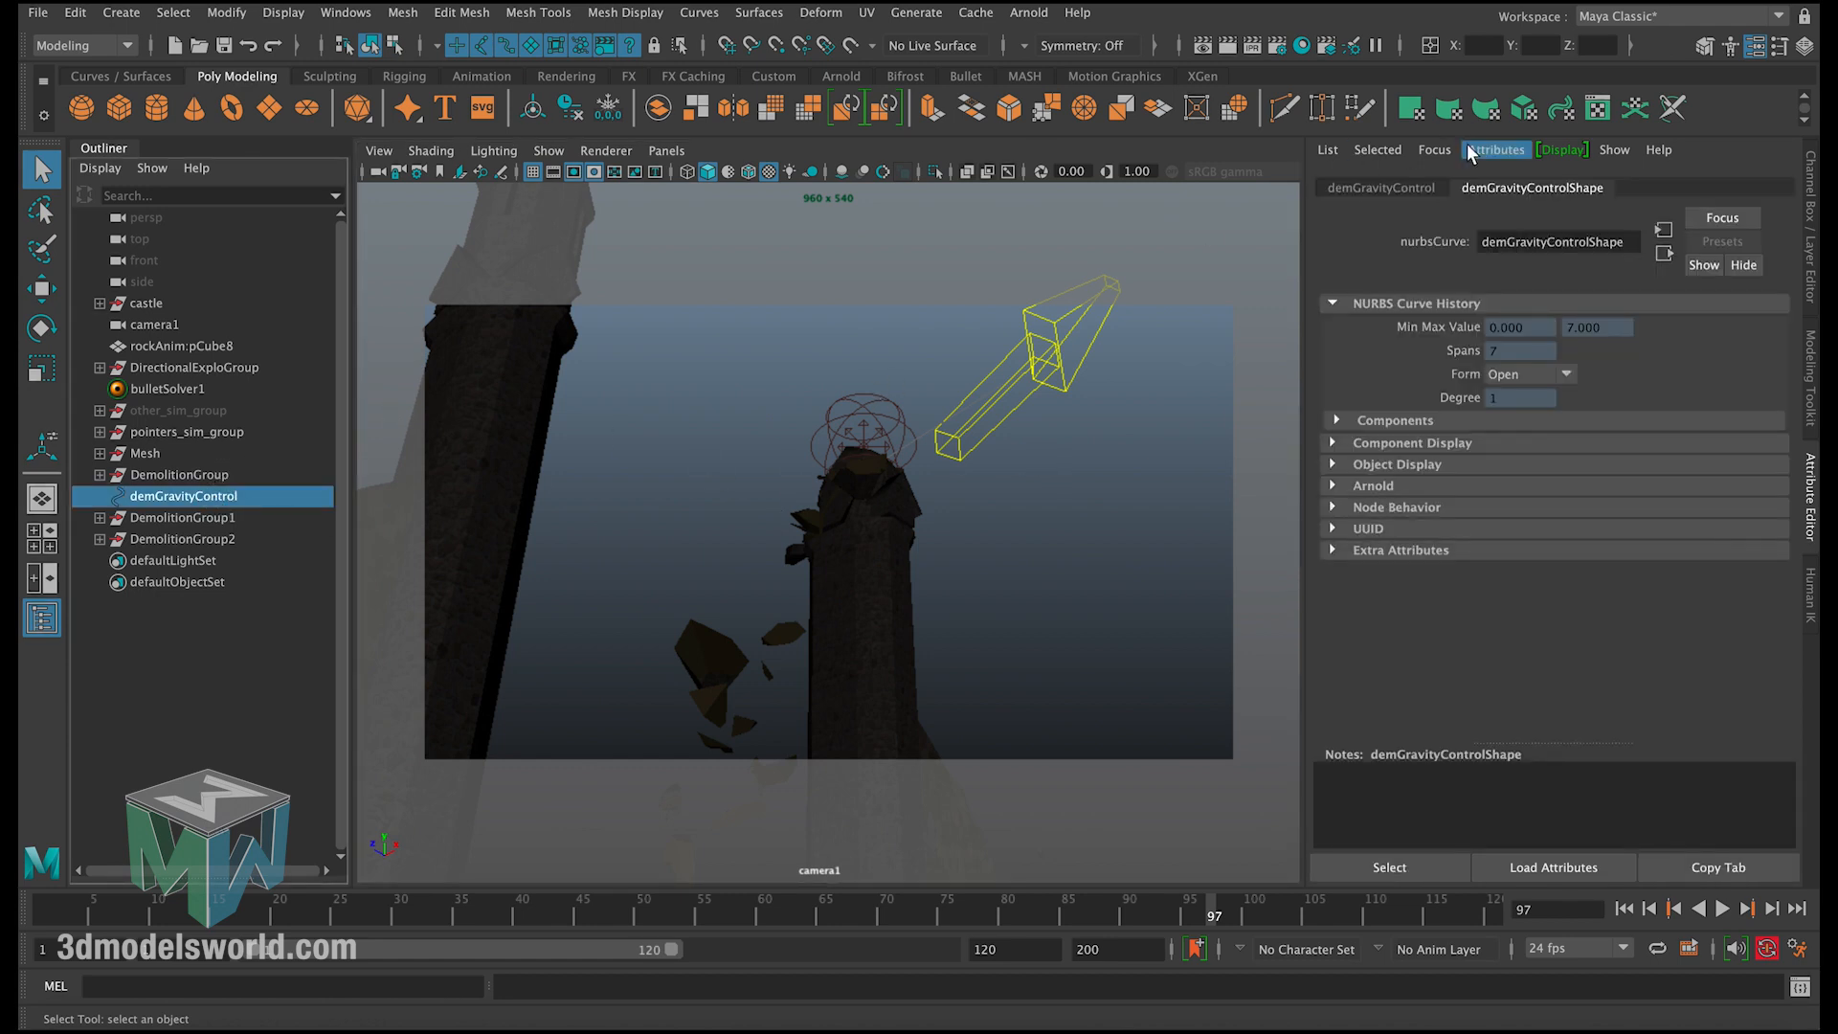
pyautogui.hotkey('ctrl', 'a')
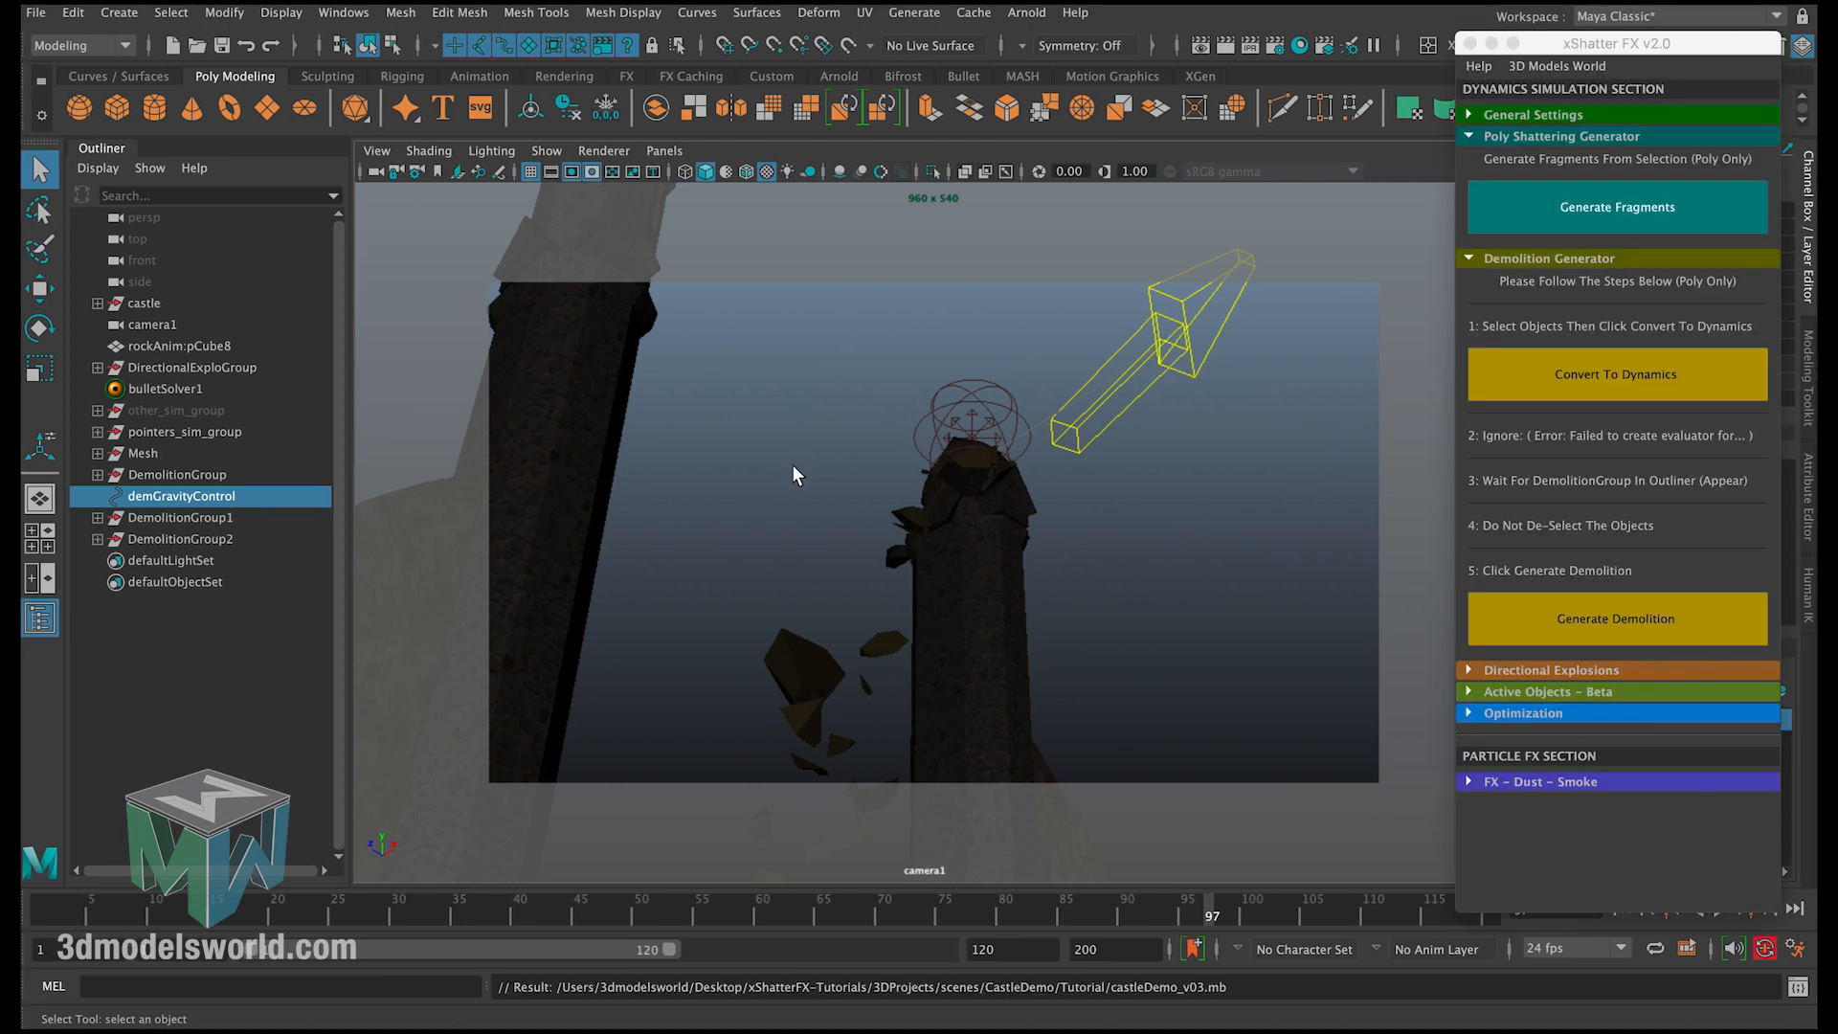
pyautogui.click(1621, 916)
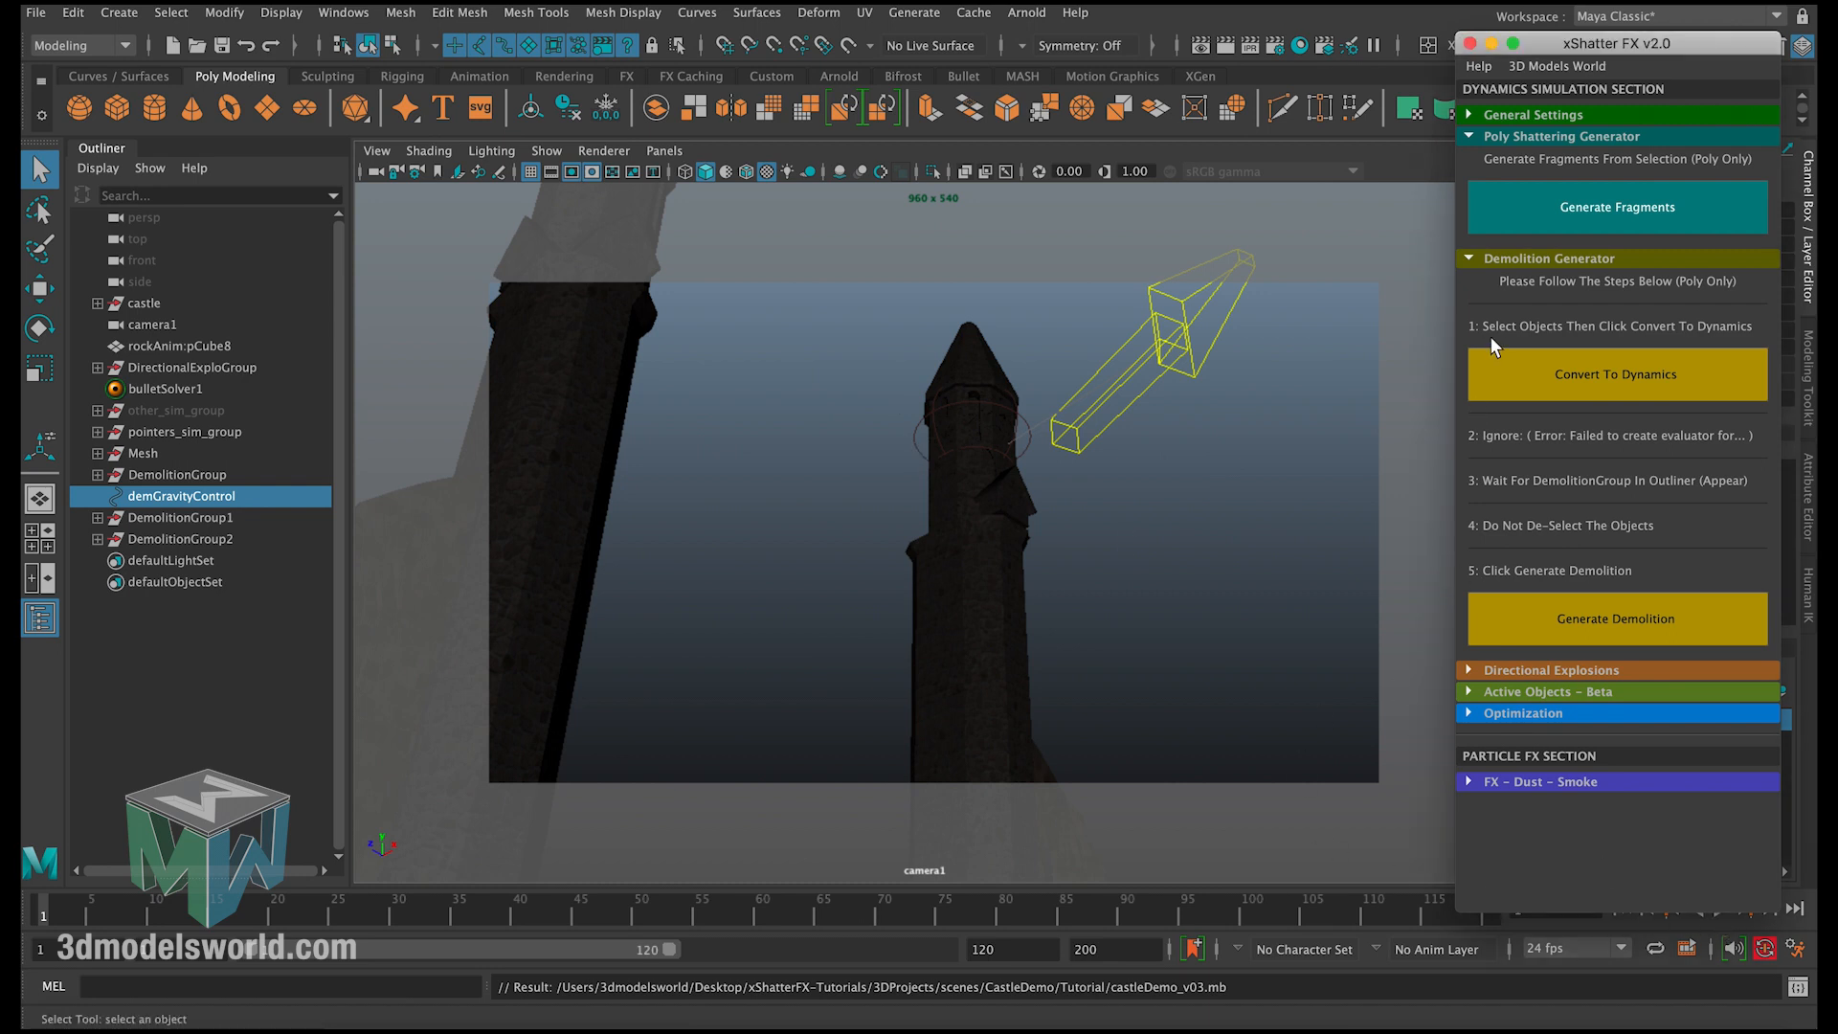
# Step: Collapse the open xShatter FX sections and expand the Optimization section with the Bake Sim option
pyautogui.click(1486, 138)
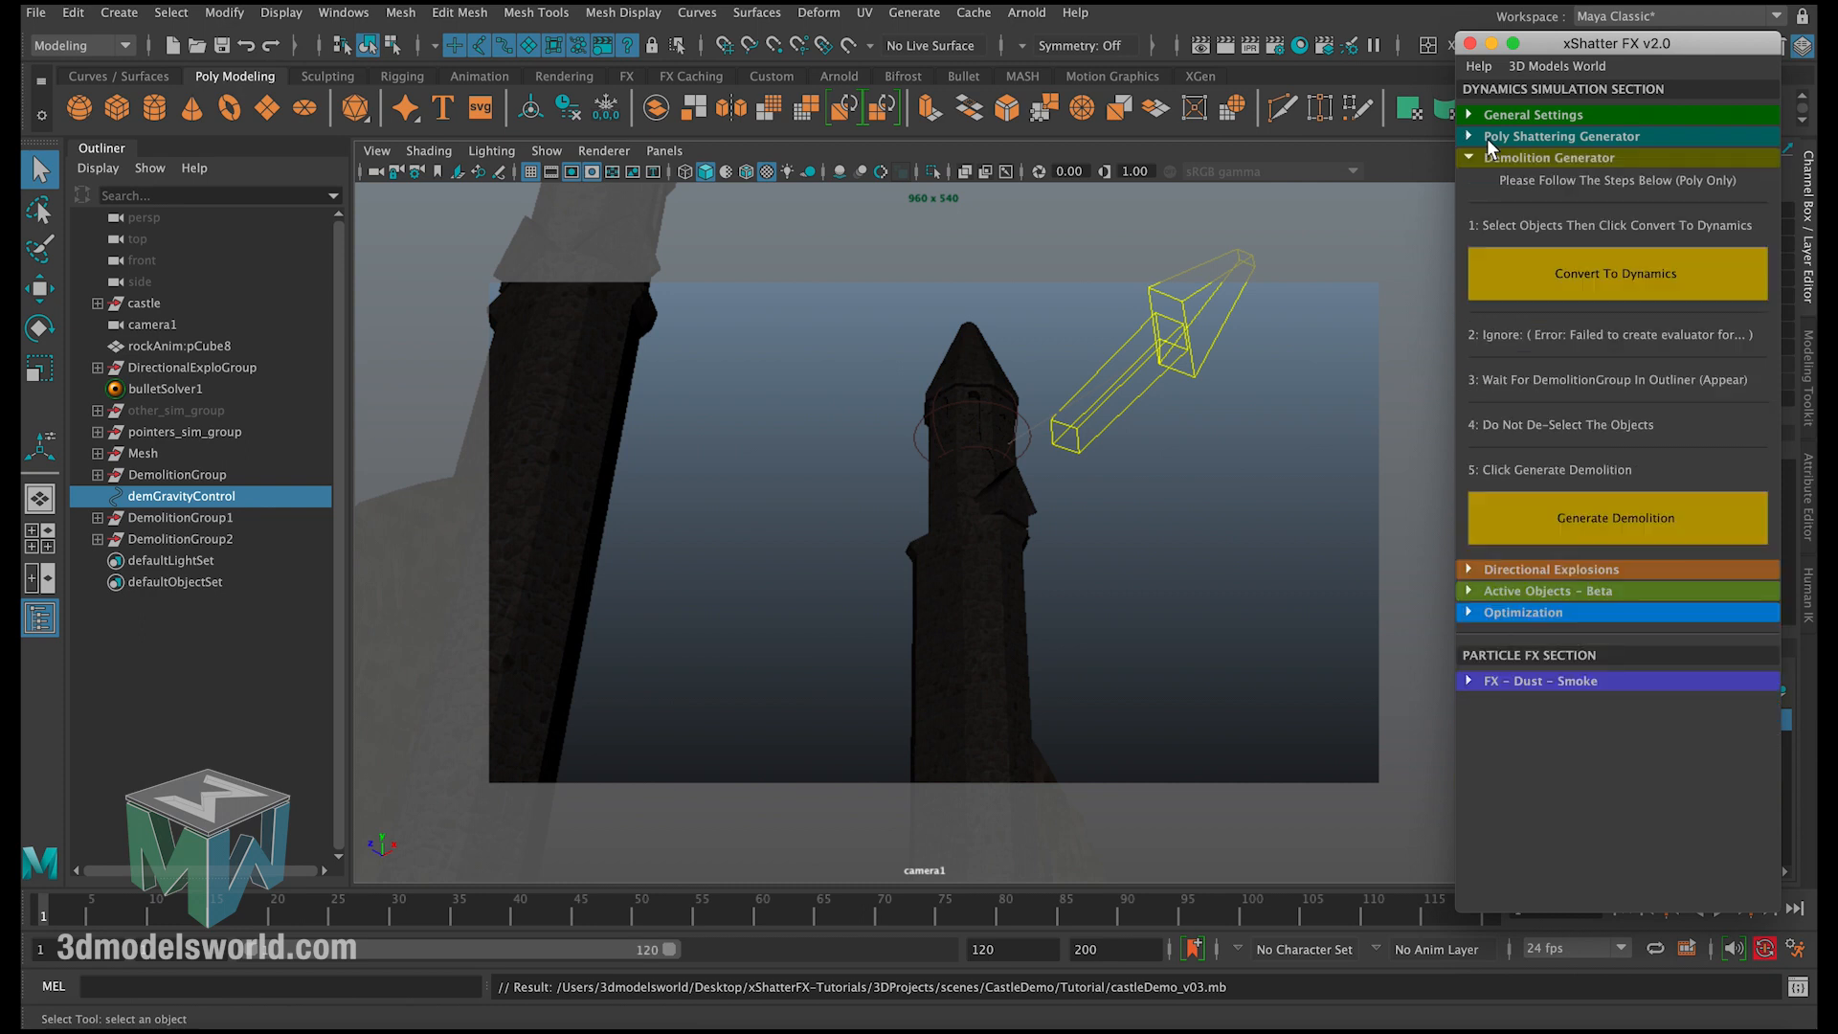
pyautogui.click(1487, 156)
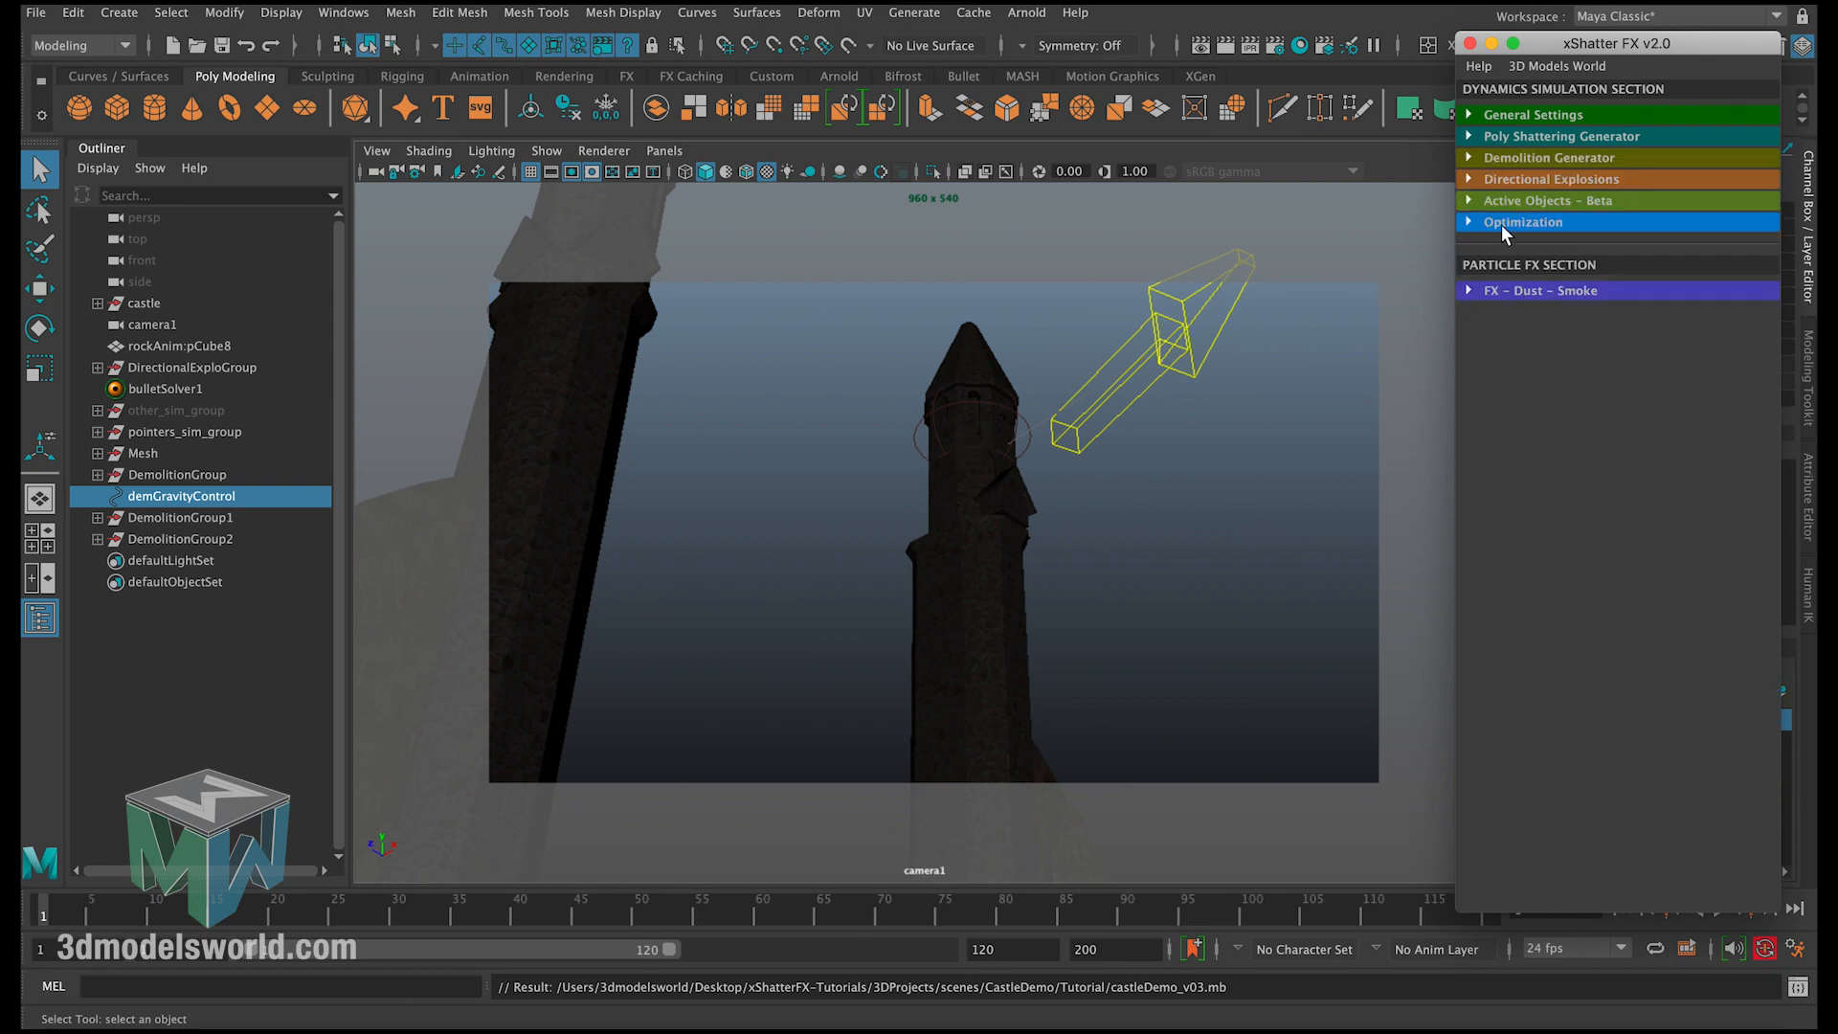
pyautogui.click(1475, 292)
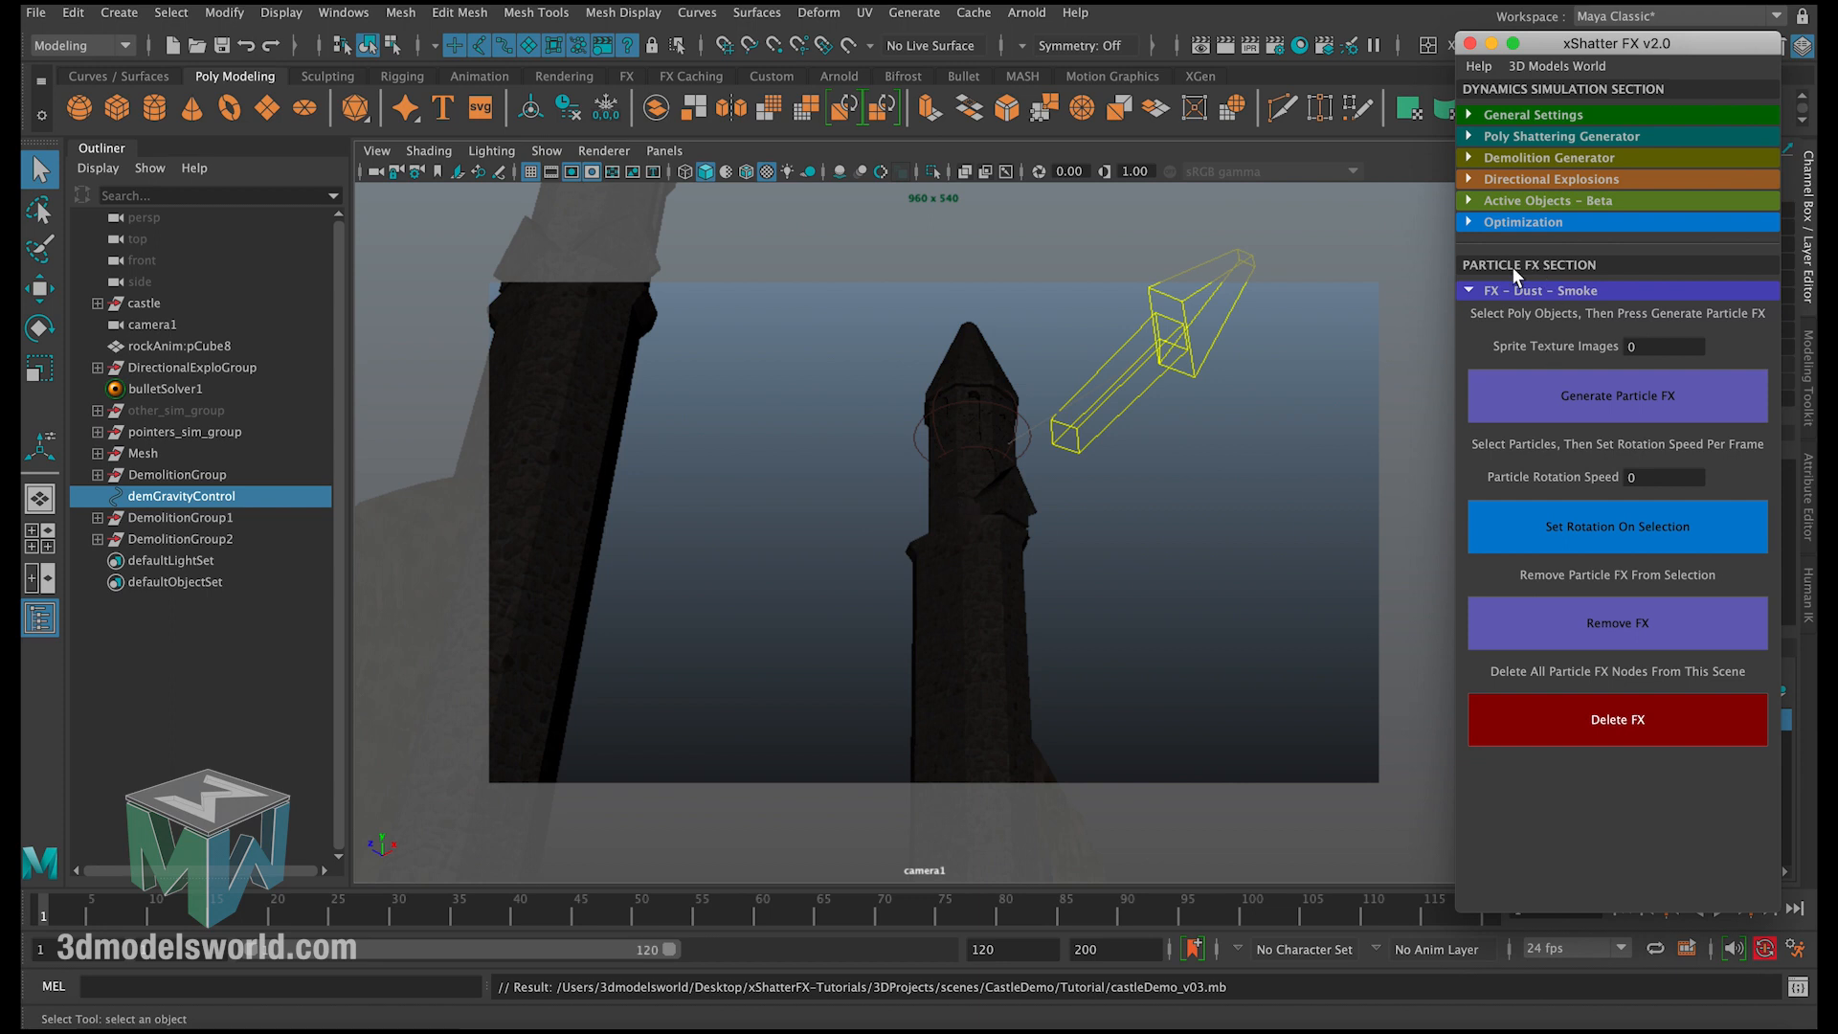
pyautogui.click(1502, 289)
pyautogui.click(1506, 221)
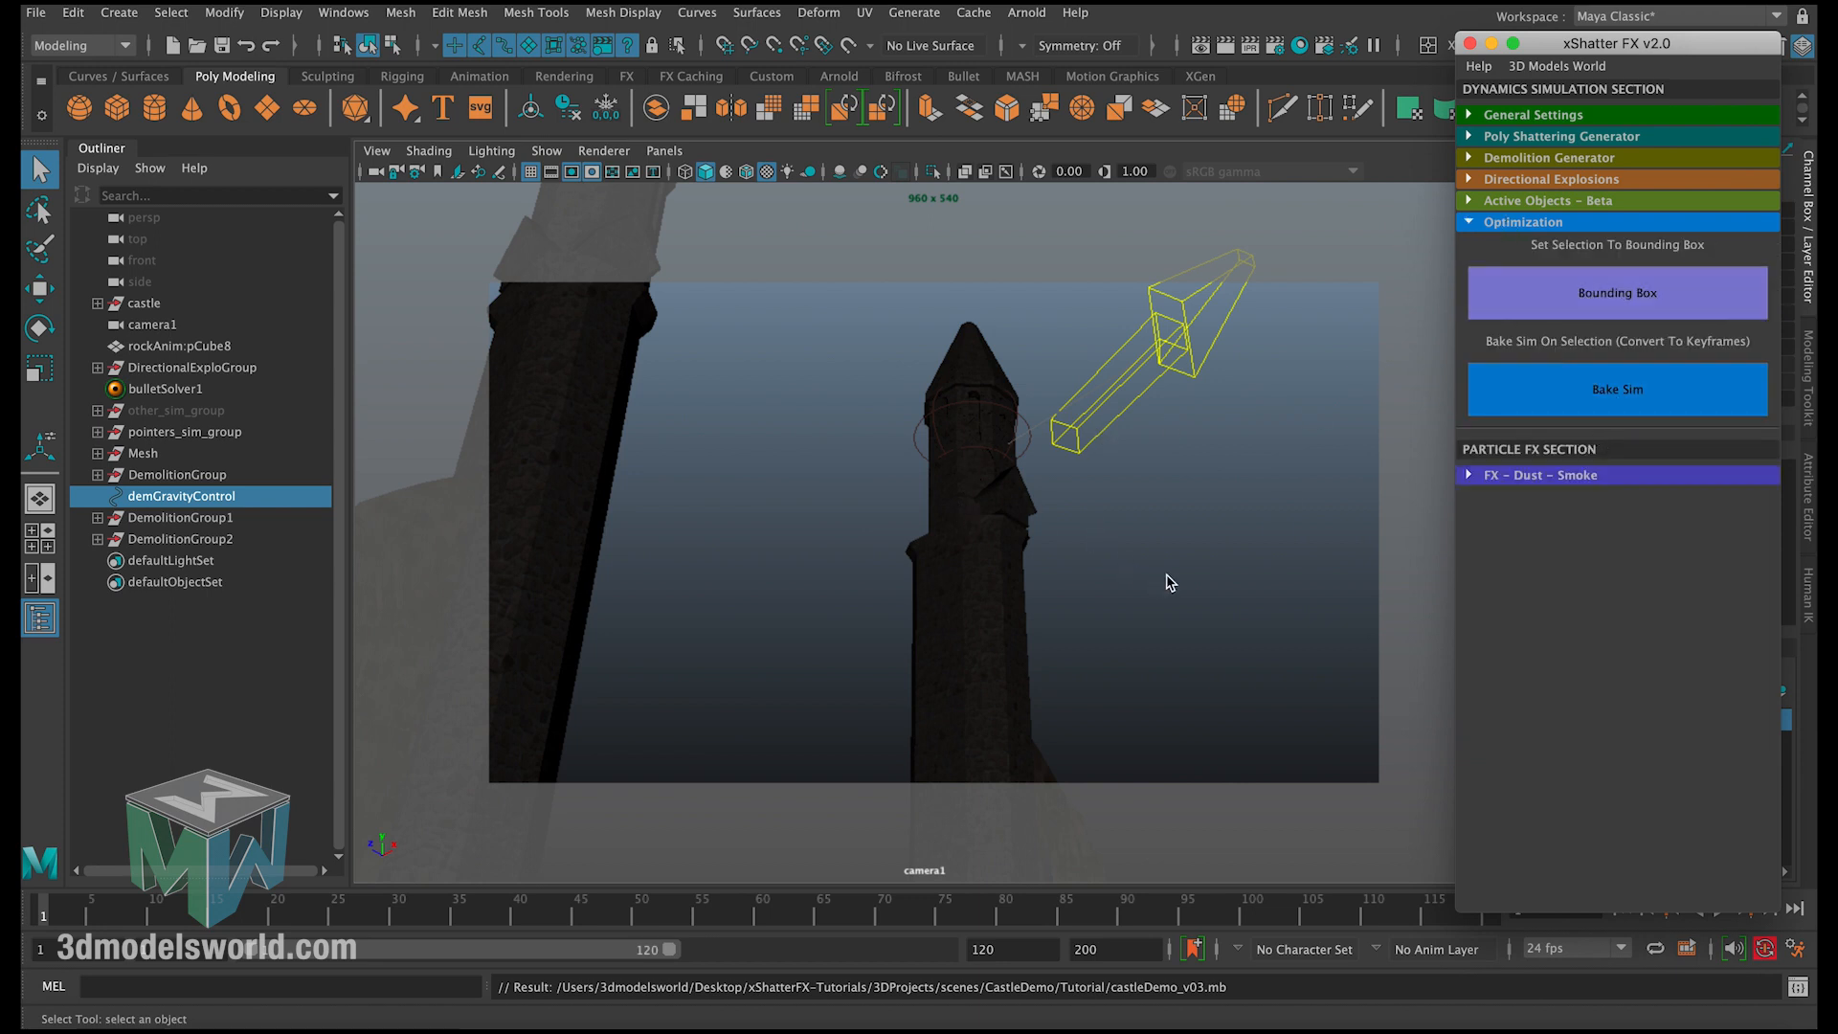
# Step: Close the xShatter FX window and hide the castle layer Layer004 in the perspective view, leaving the tower fragments shown
pyautogui.click(974, 379)
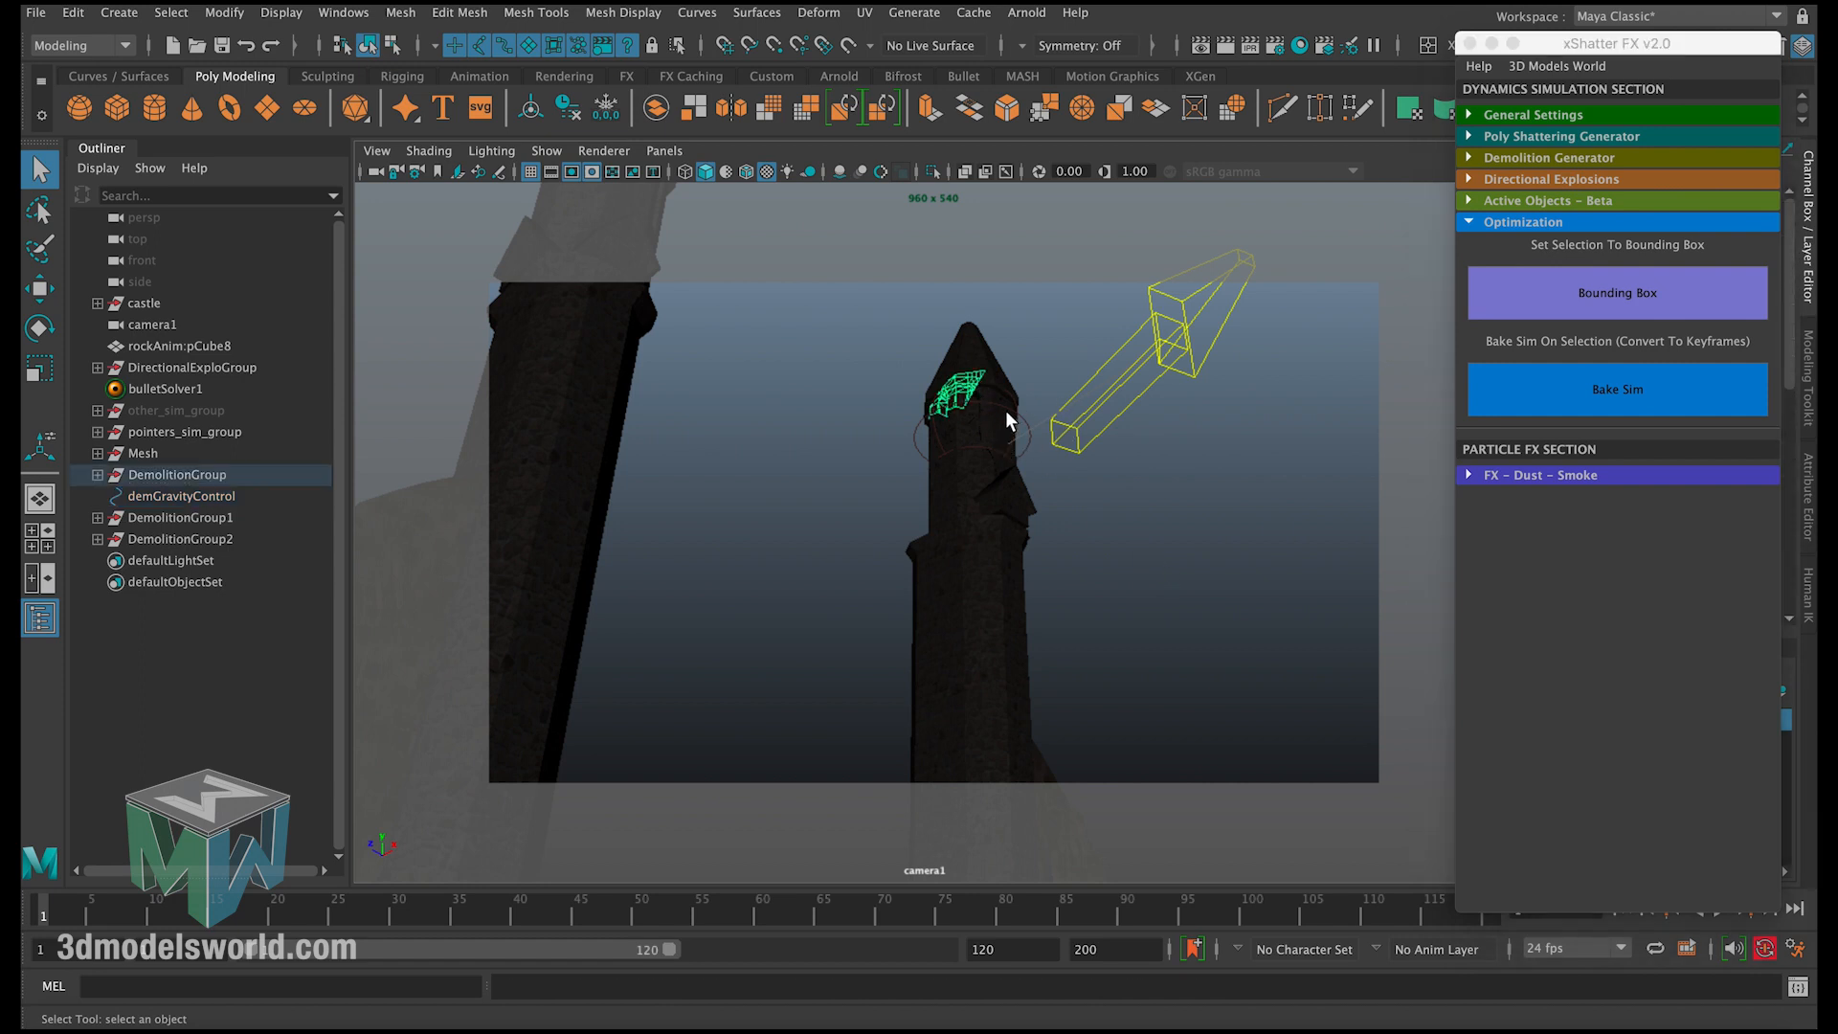
pyautogui.click(995, 476)
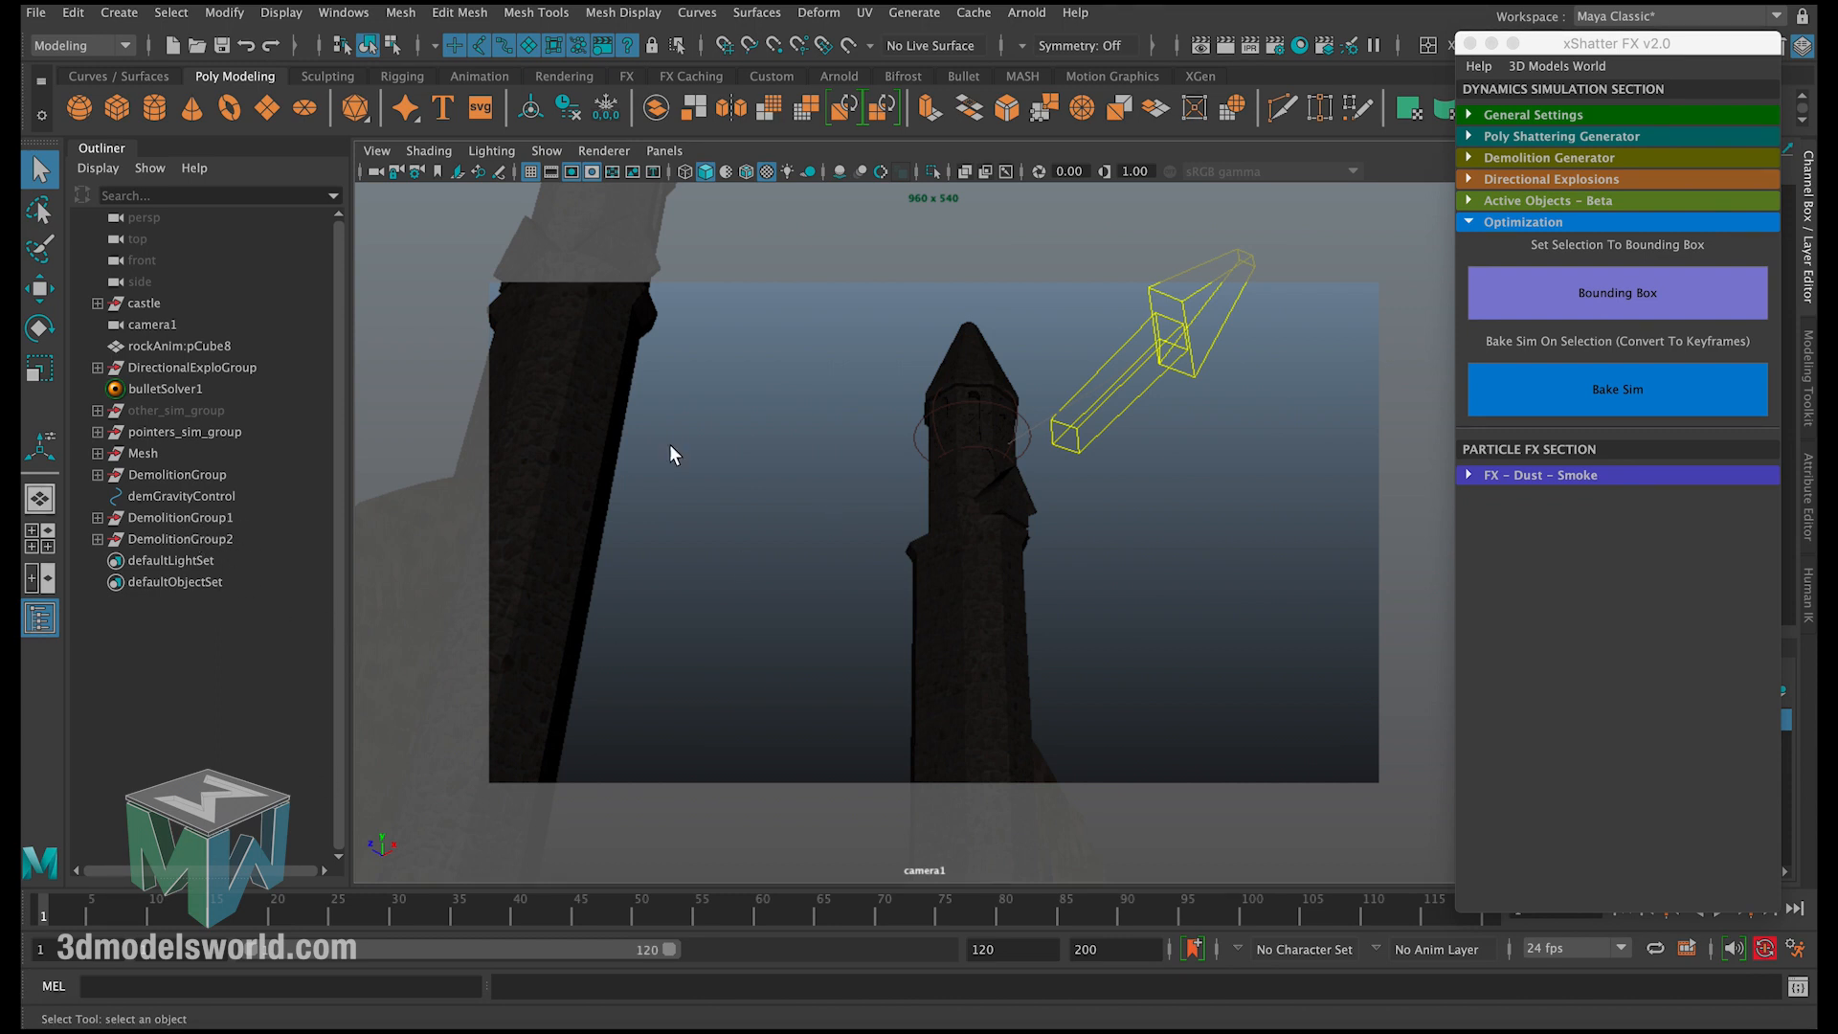
pyautogui.press('space')
pyautogui.press('space')
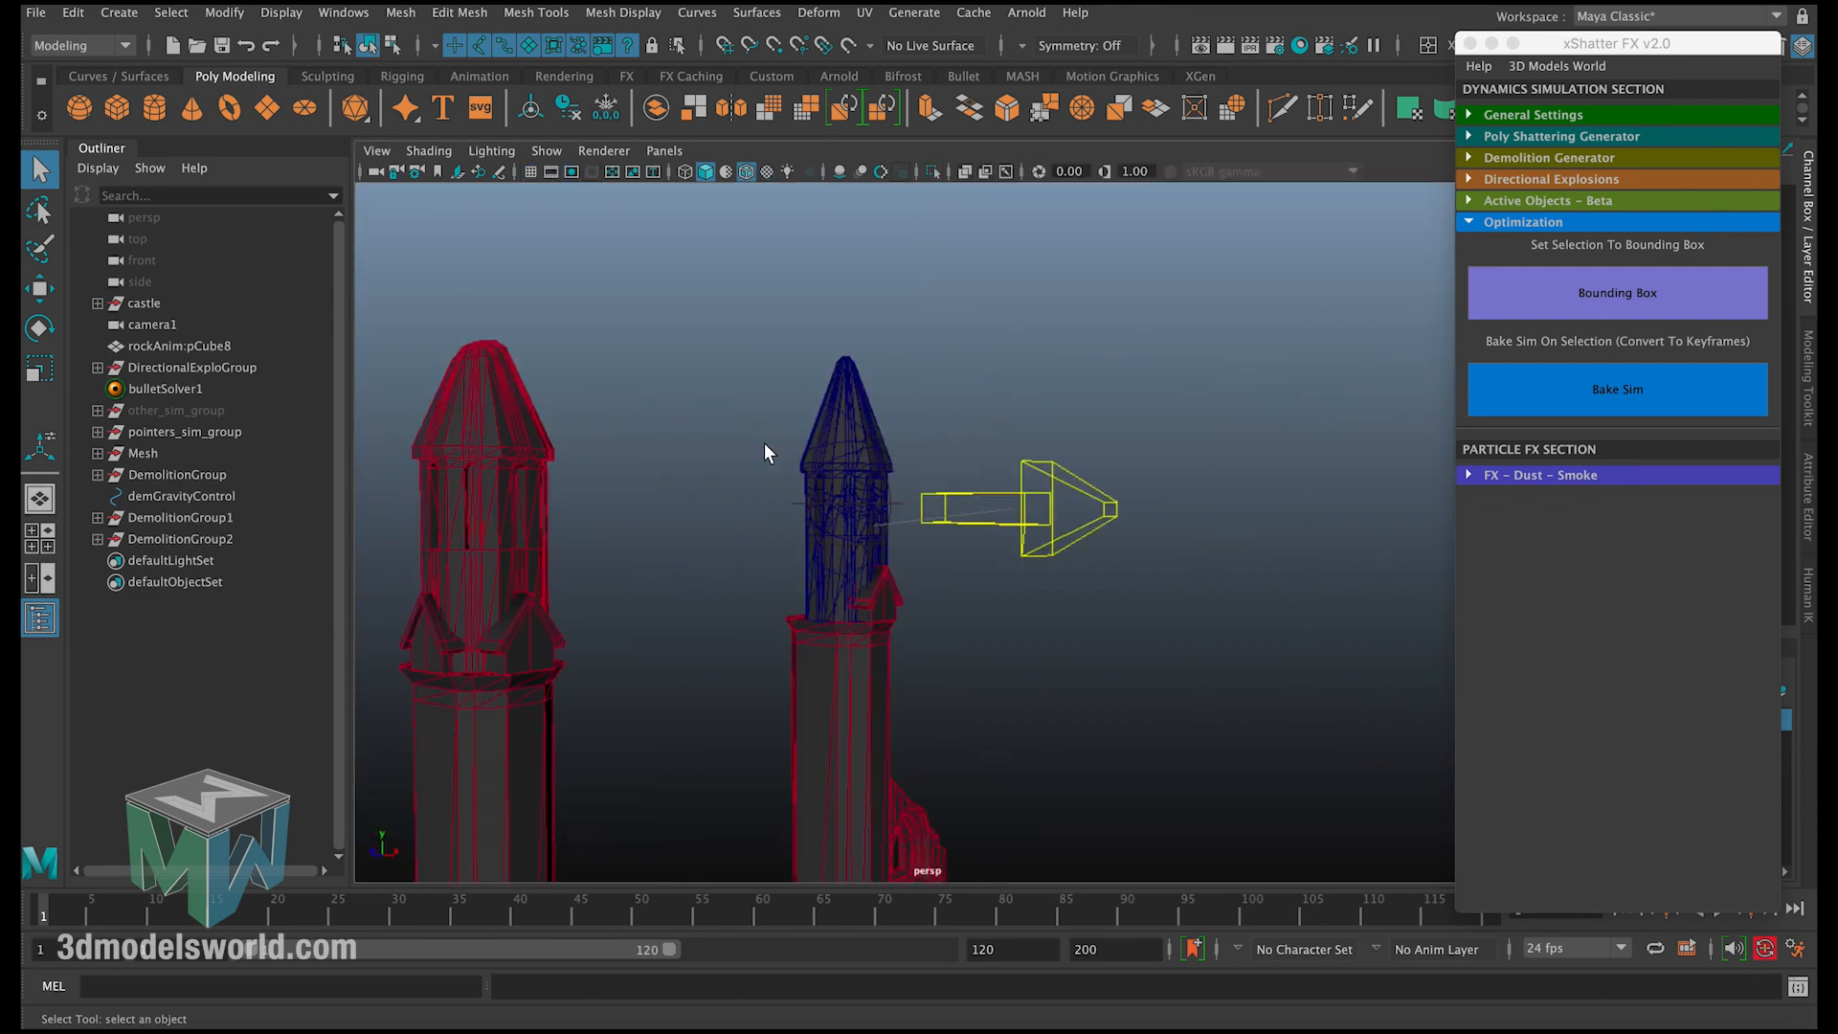
pyautogui.click(1470, 43)
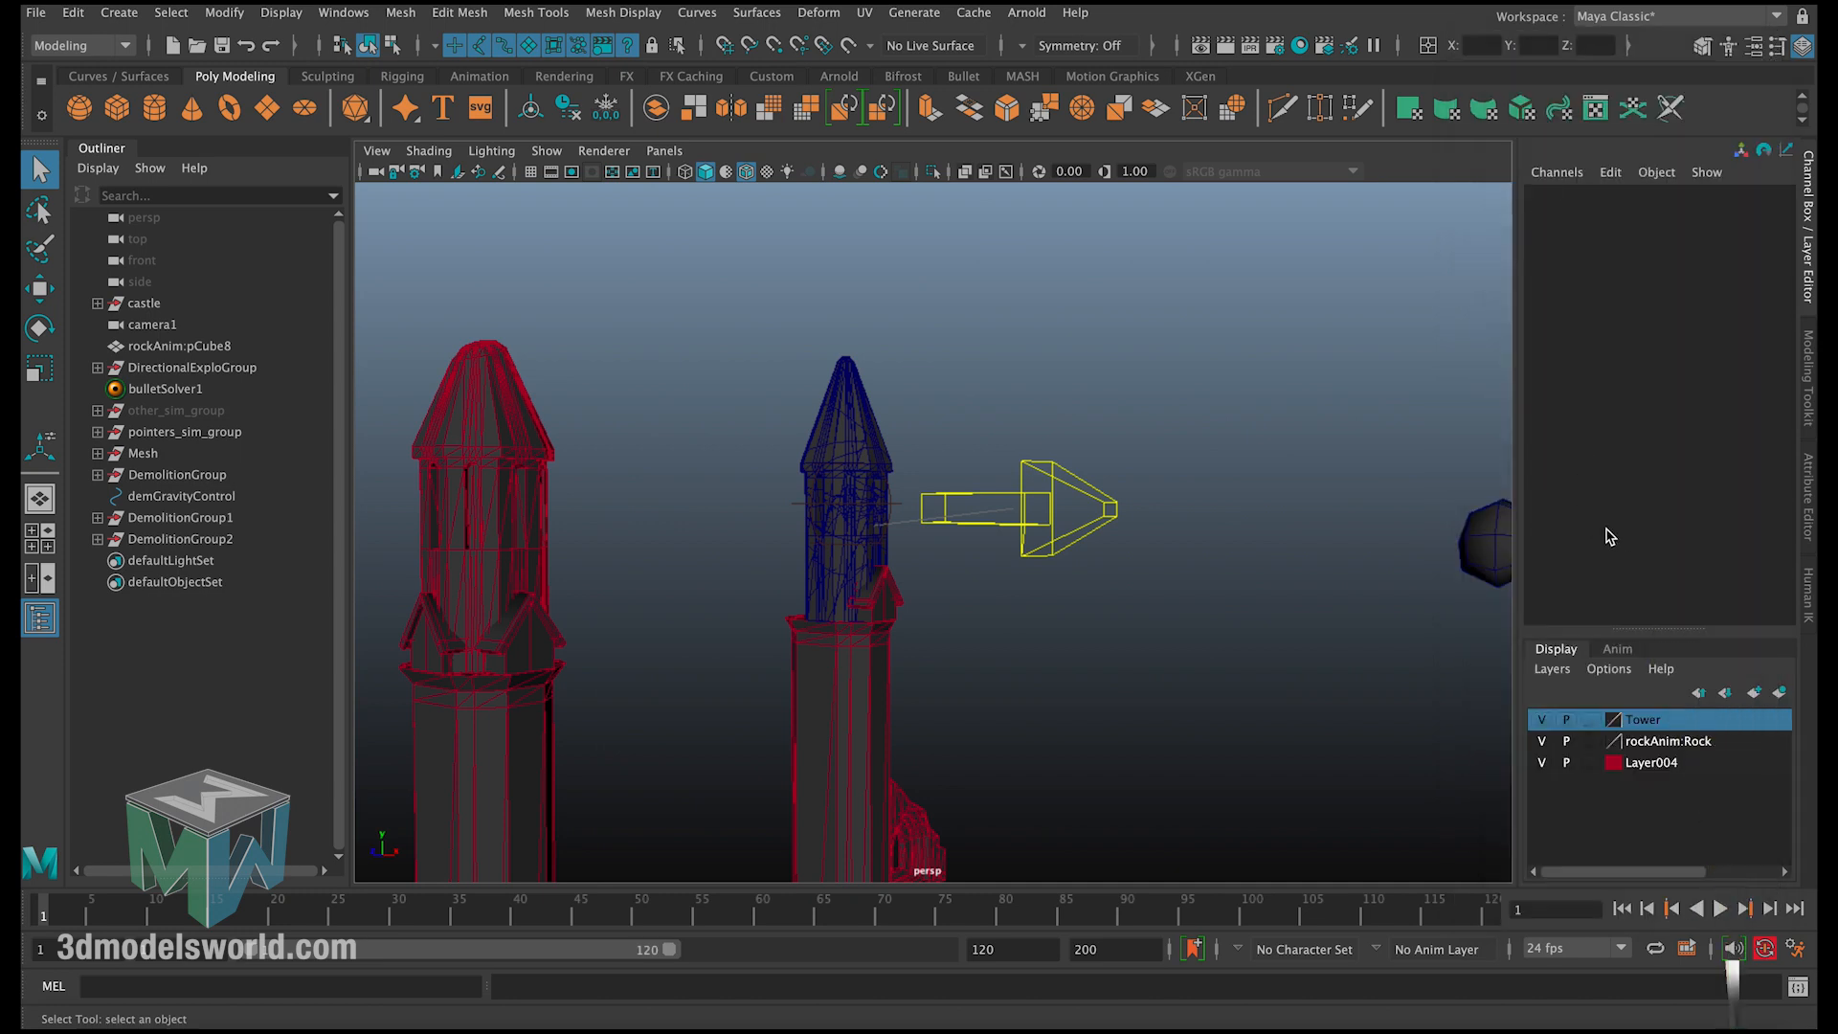
pyautogui.click(1541, 762)
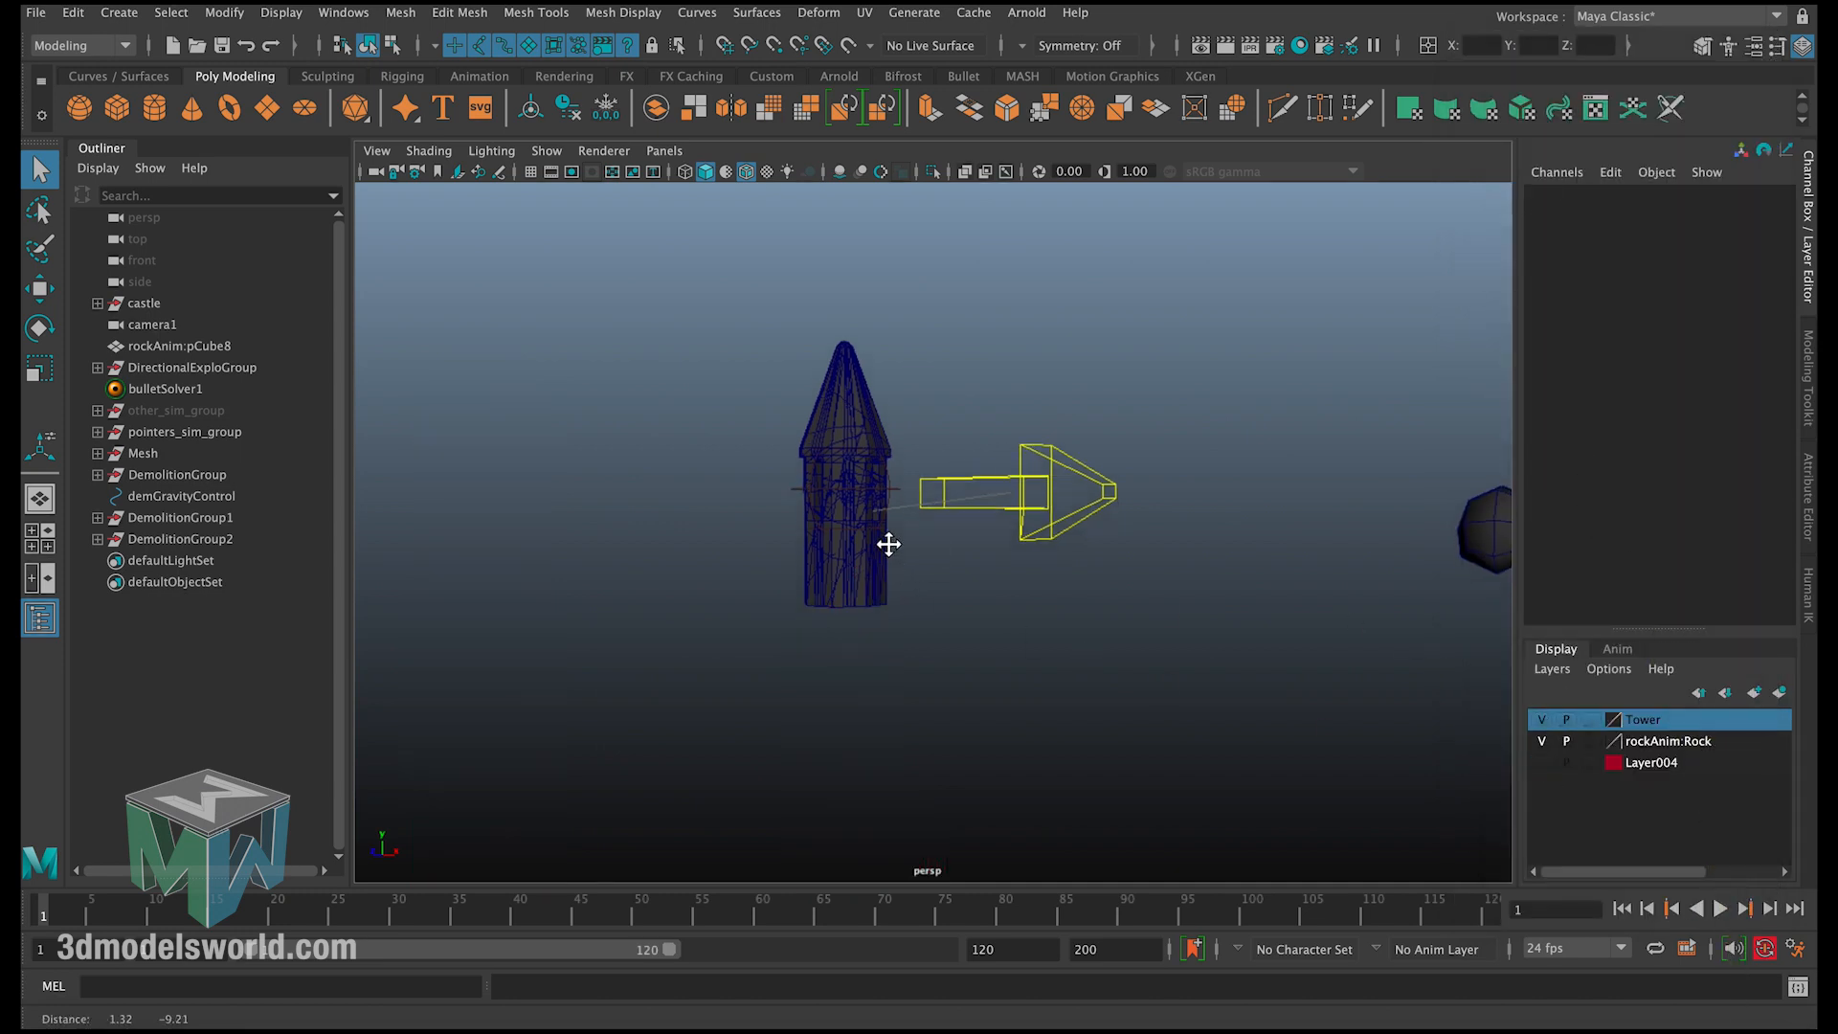
pyautogui.keyDown('alt'); pyautogui.moveTo(886, 542); pyautogui.dragTo(883, 442); pyautogui.keyUp('alt')
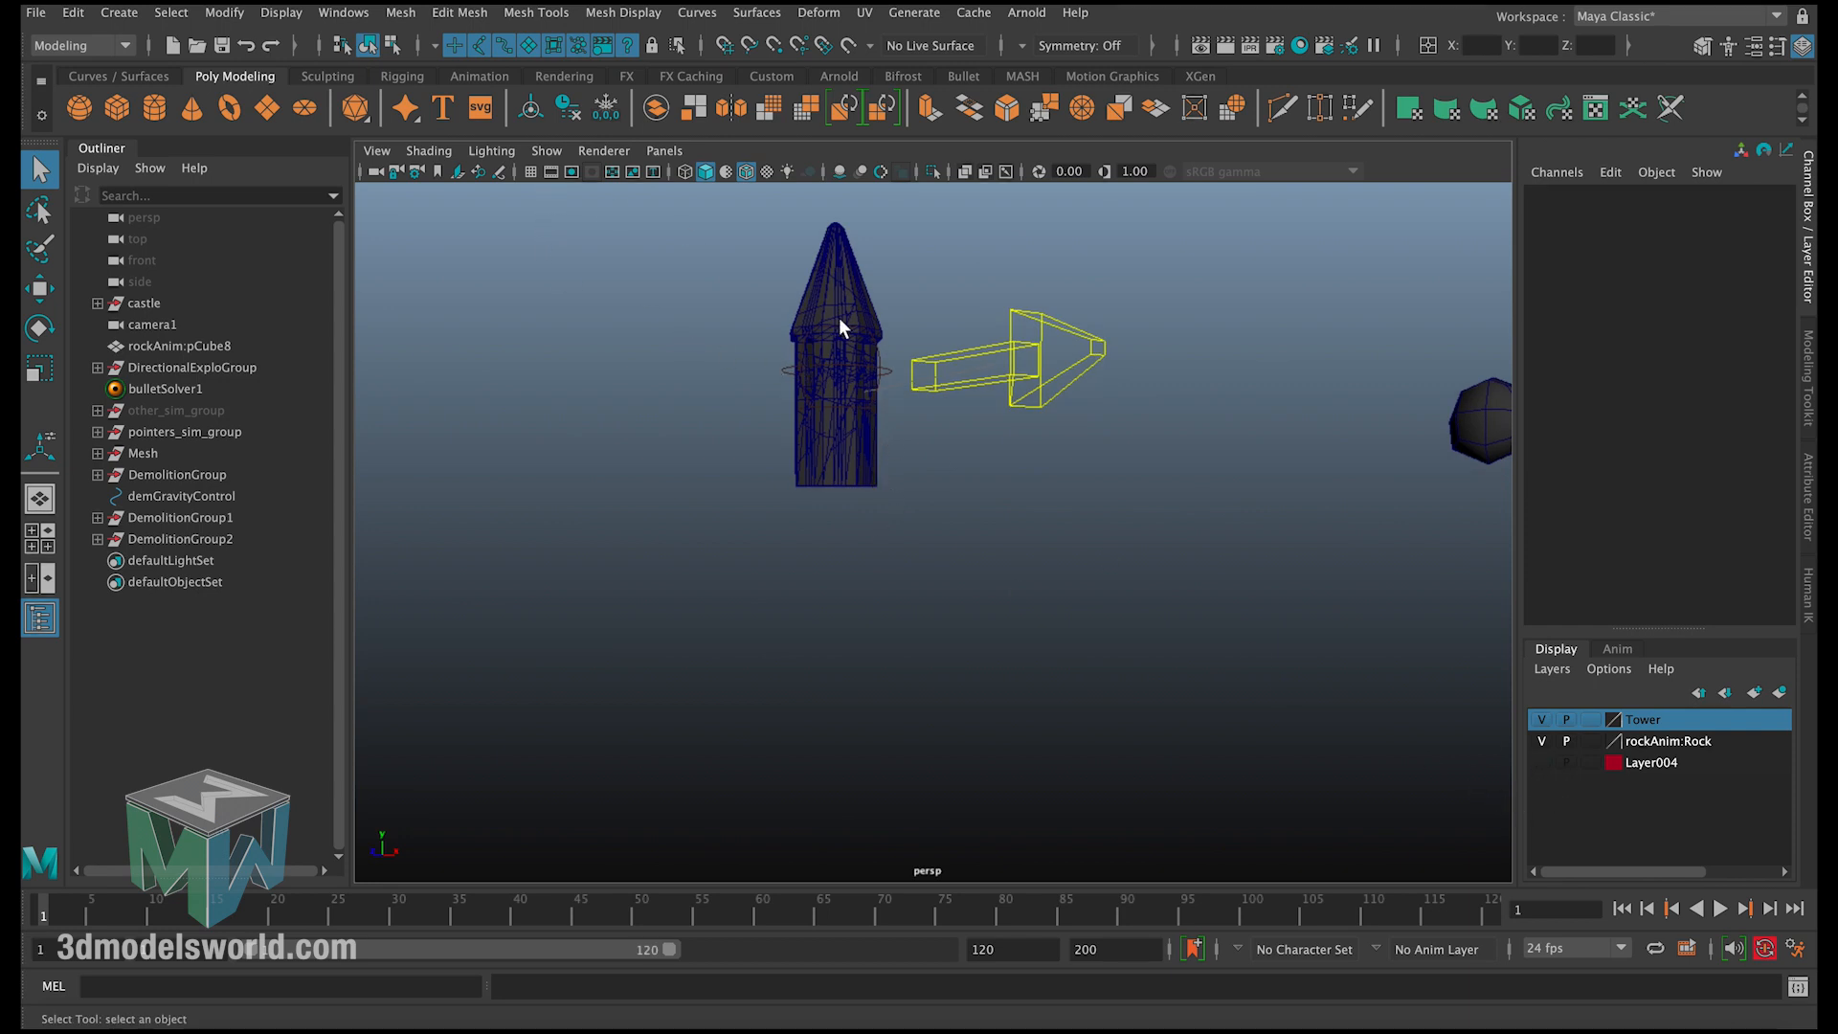
# Step: Turn off the visibility of the ExploField explosion field around the tower
pyautogui.click(885, 362)
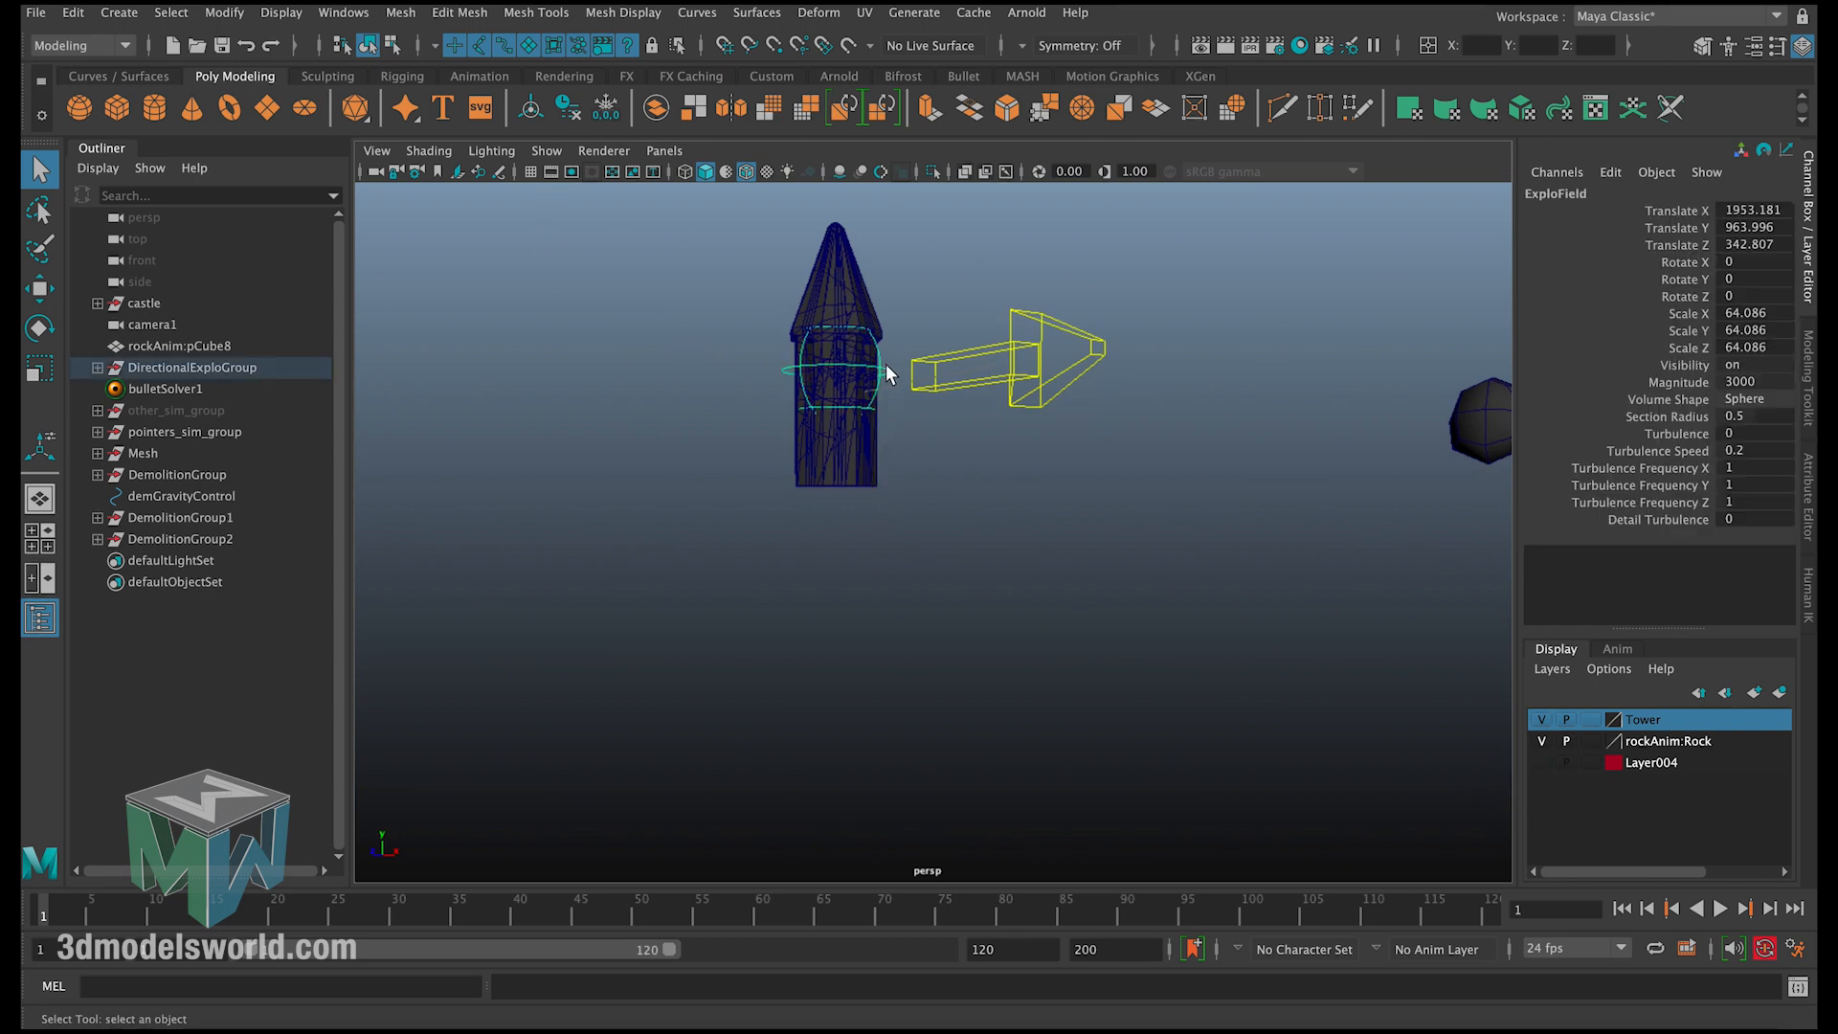
pyautogui.doubleClick(1769, 364)
pyautogui.write('0')
pyautogui.press('Return')
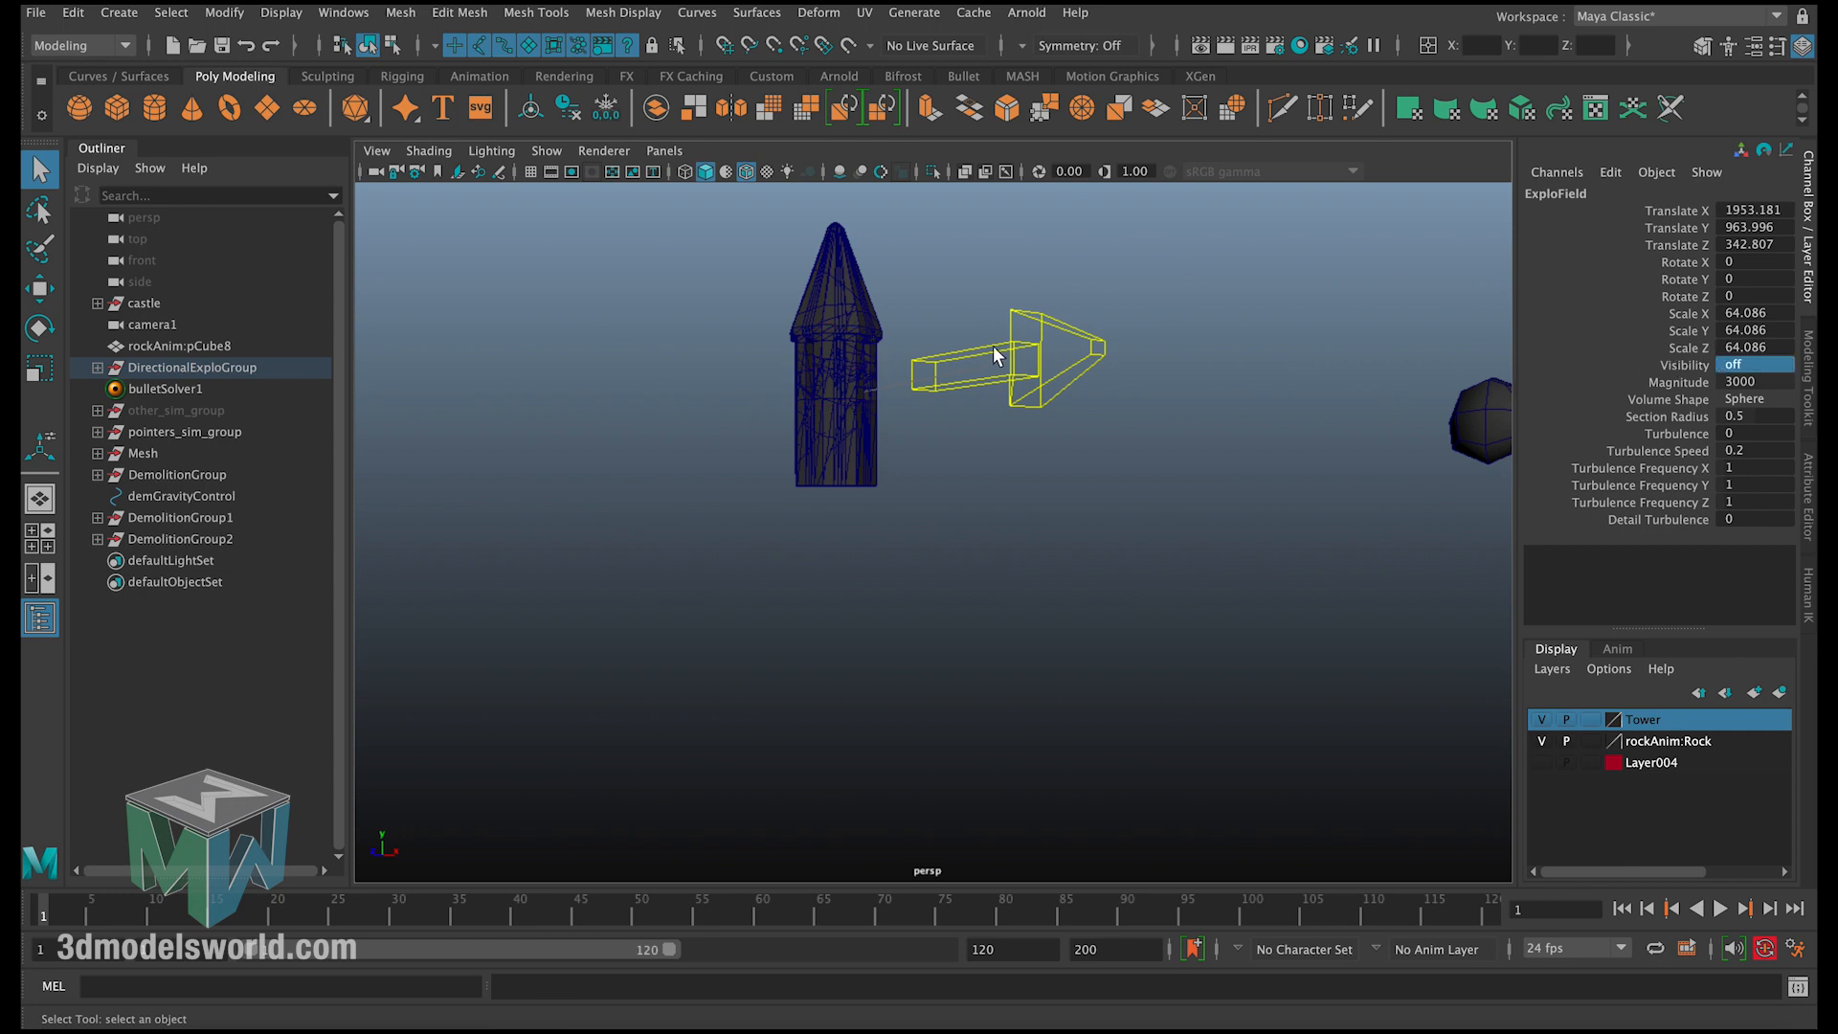
# Step: Turn off the Extra attribute on the arrow-shaped ExploSimControl
pyautogui.click(1097, 370)
pyautogui.doubleClick(1756, 330)
pyautogui.write('0')
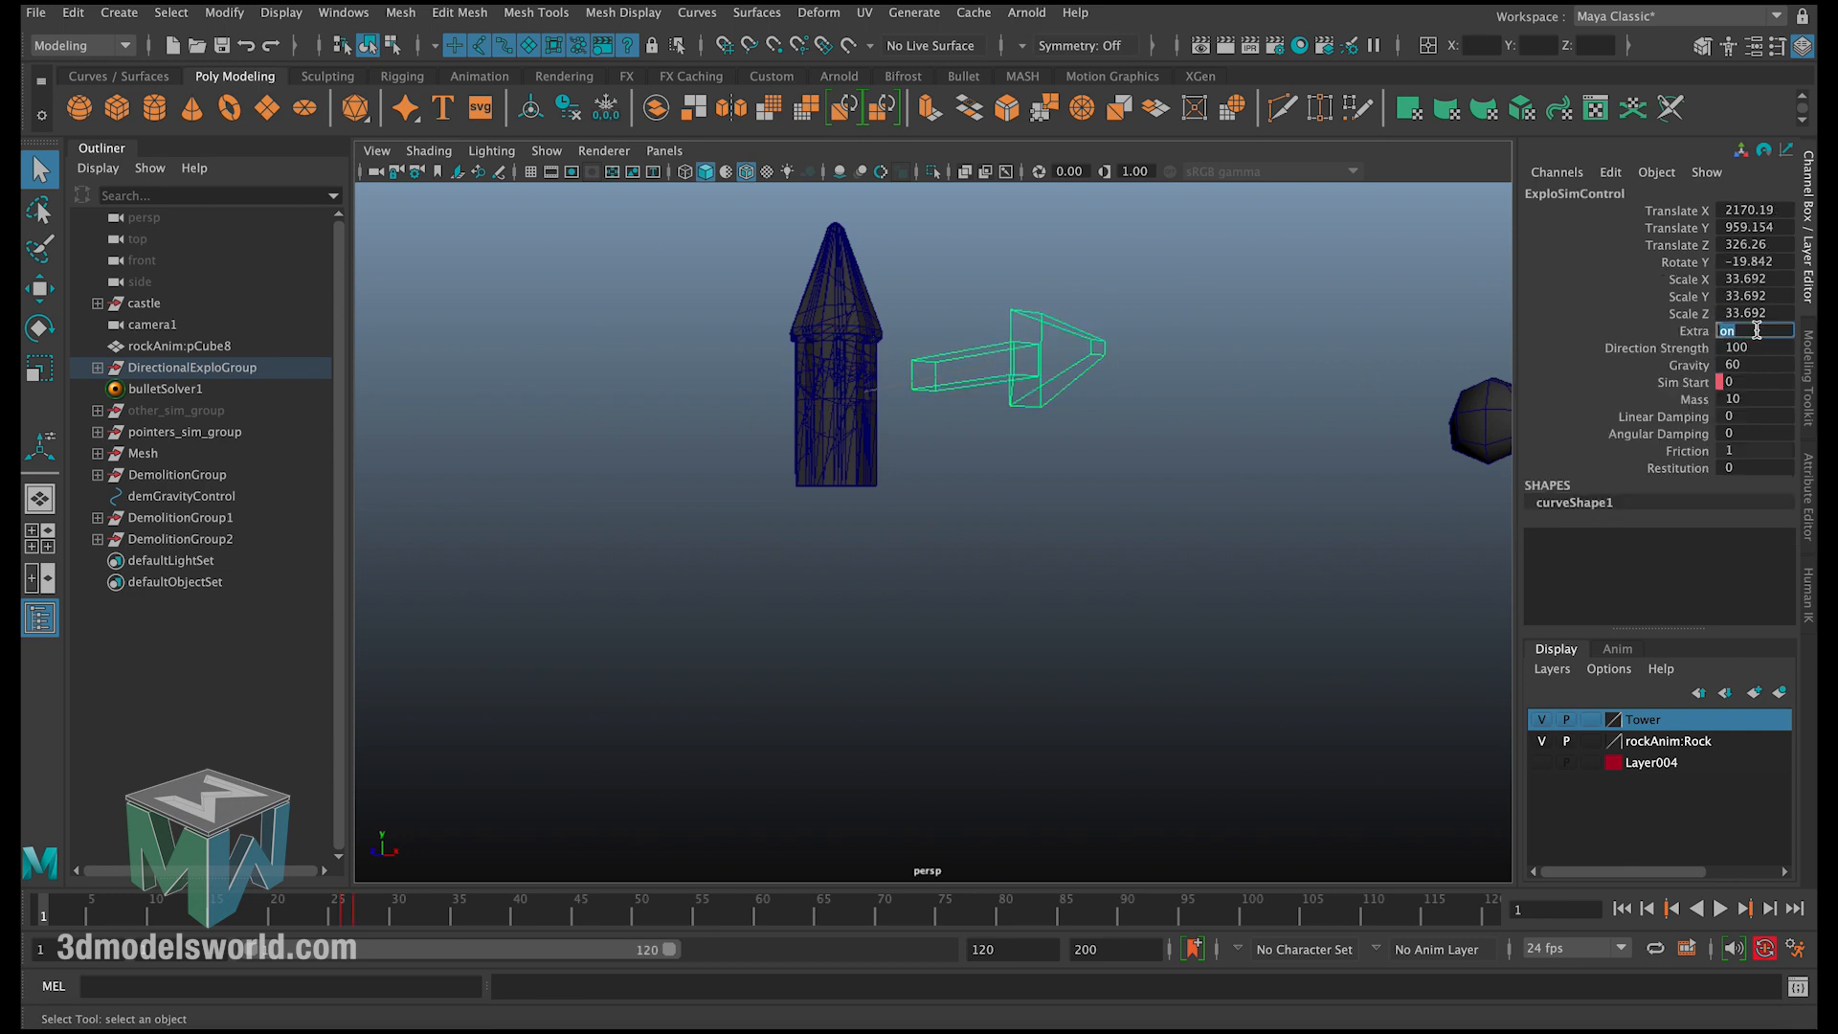
pyautogui.press('Return')
pyautogui.click(1694, 332)
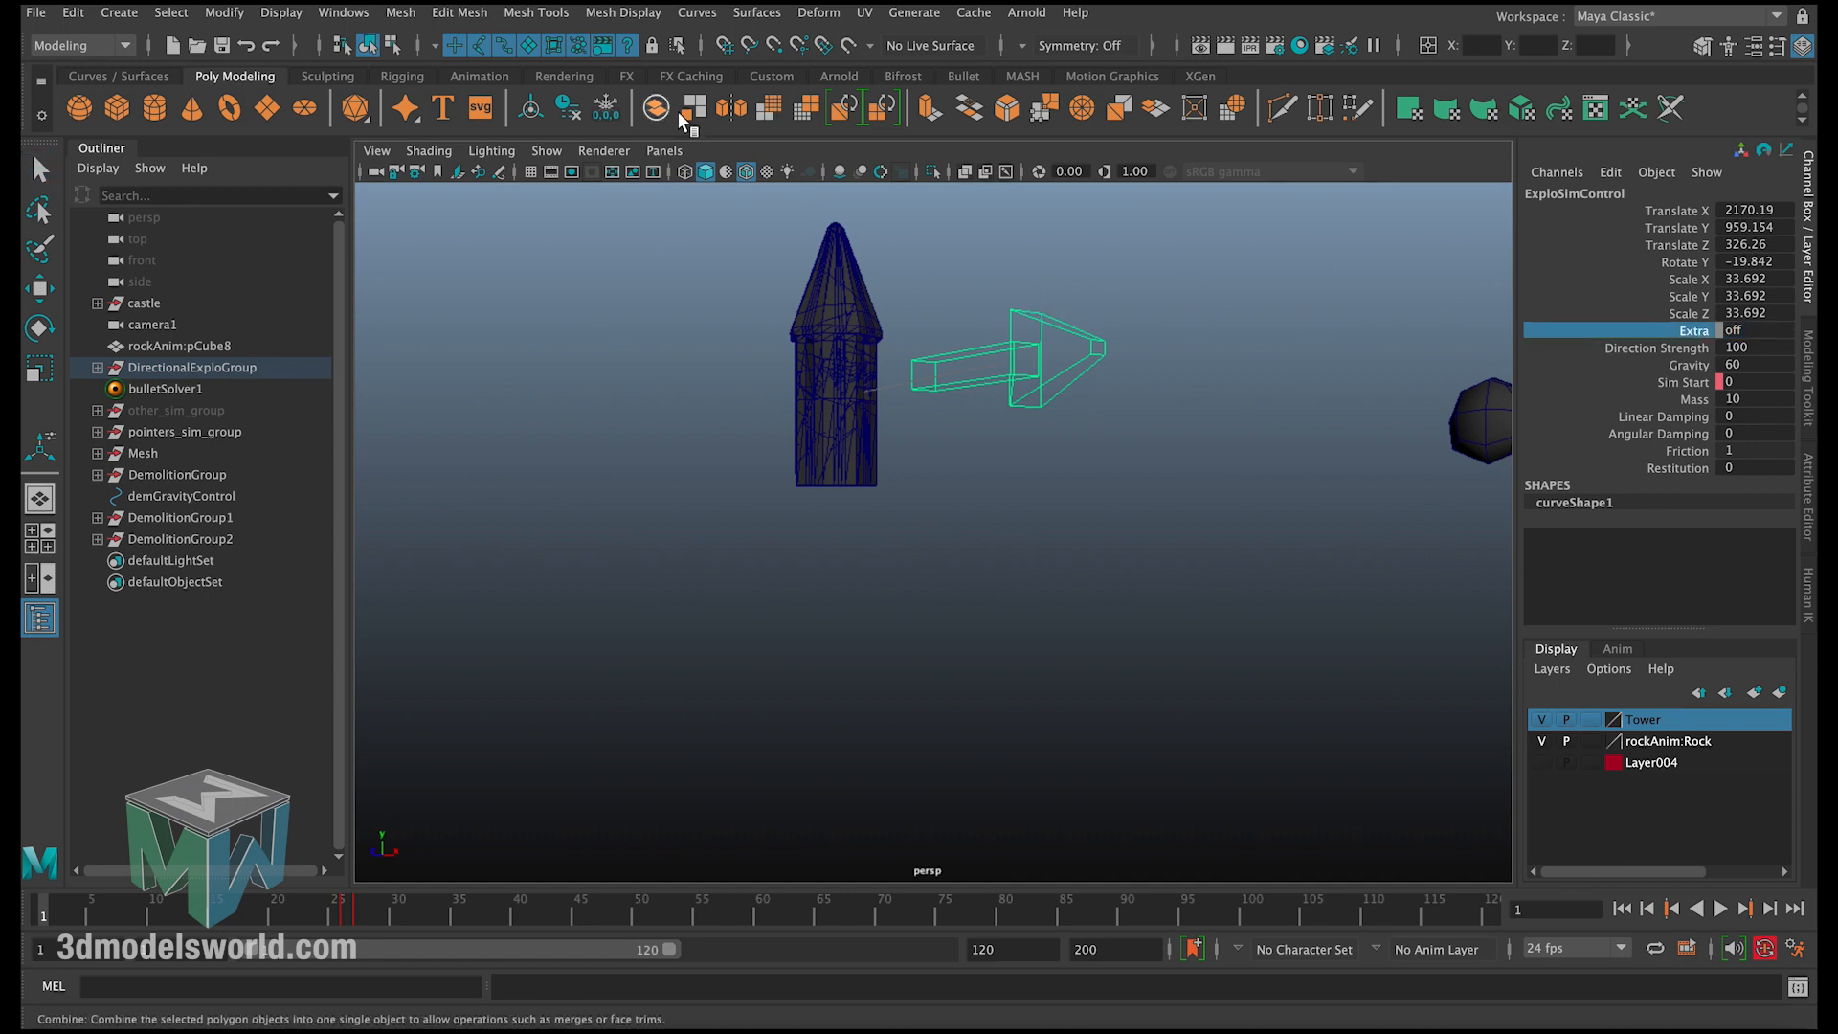
# Step: Exclude curves from selection, select all the tower fragments together, and check the Mesh group's contents
pyautogui.click(501, 51)
pyautogui.click(767, 314)
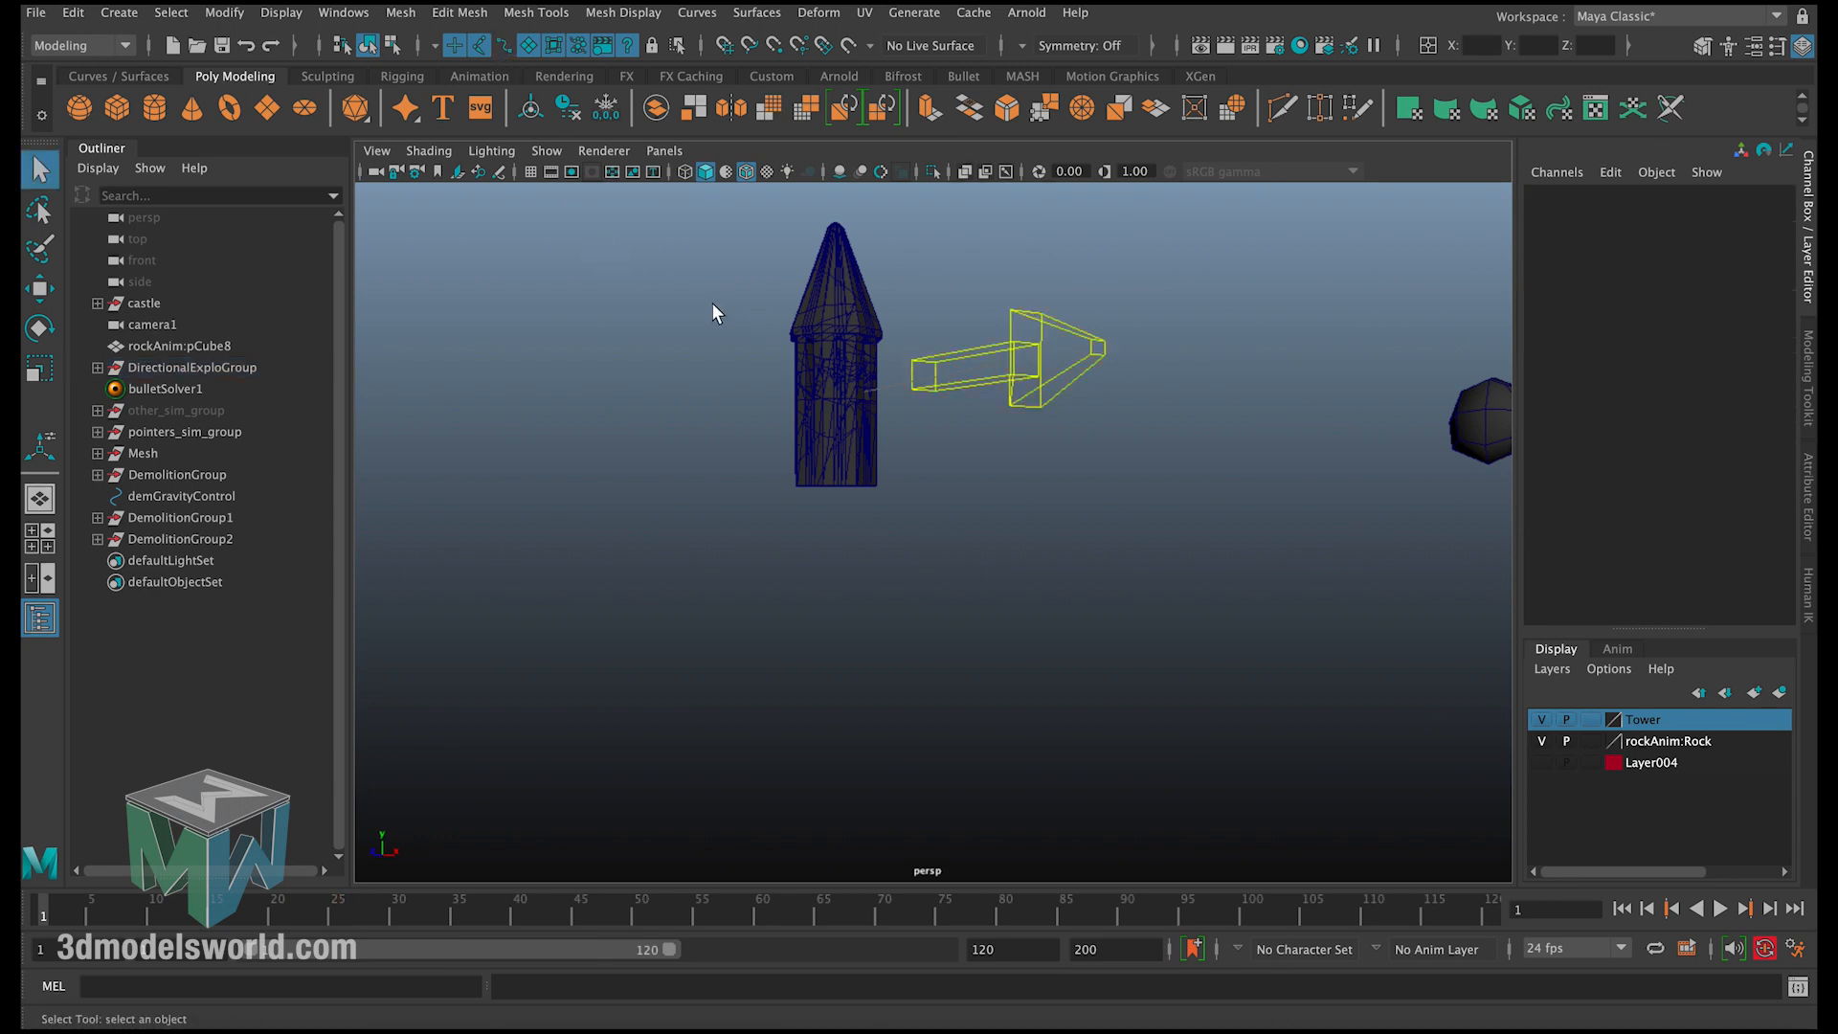
pyautogui.keyDown('alt'); pyautogui.moveTo(712, 302); pyautogui.dragTo(922, 587); pyautogui.keyUp('alt')
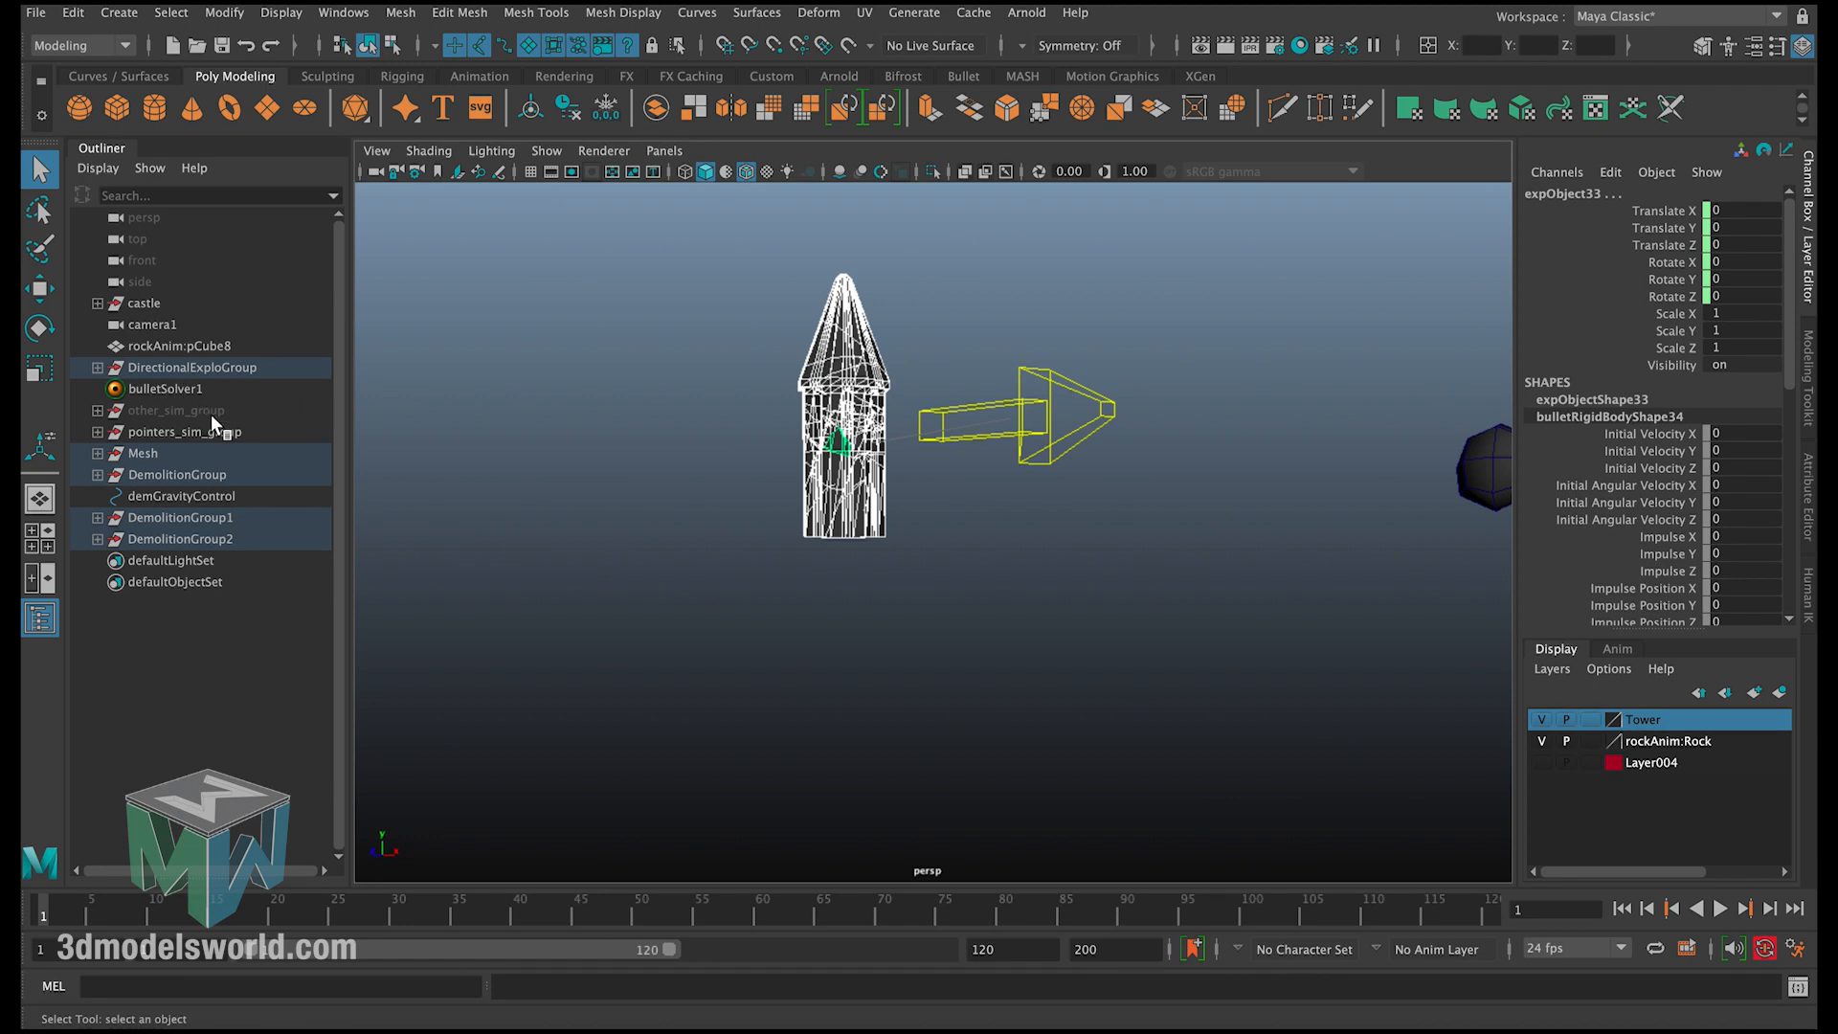
pyautogui.click(98, 453)
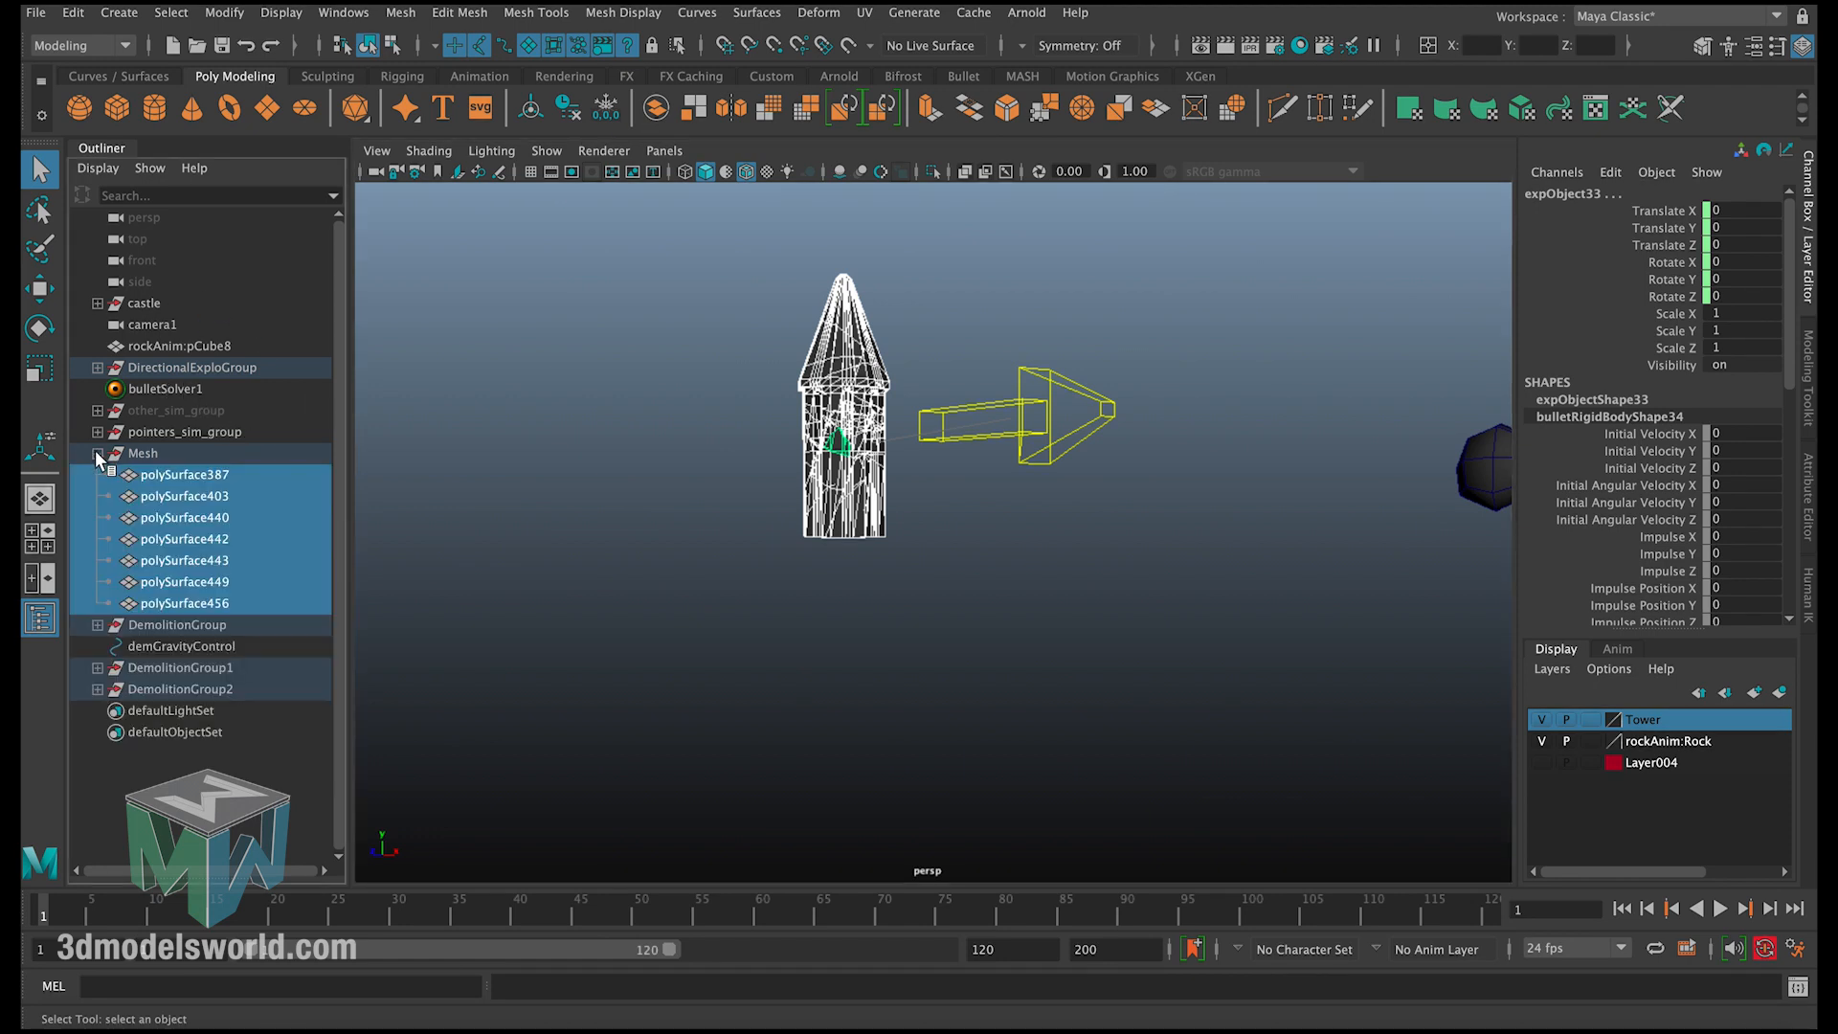
pyautogui.click(98, 454)
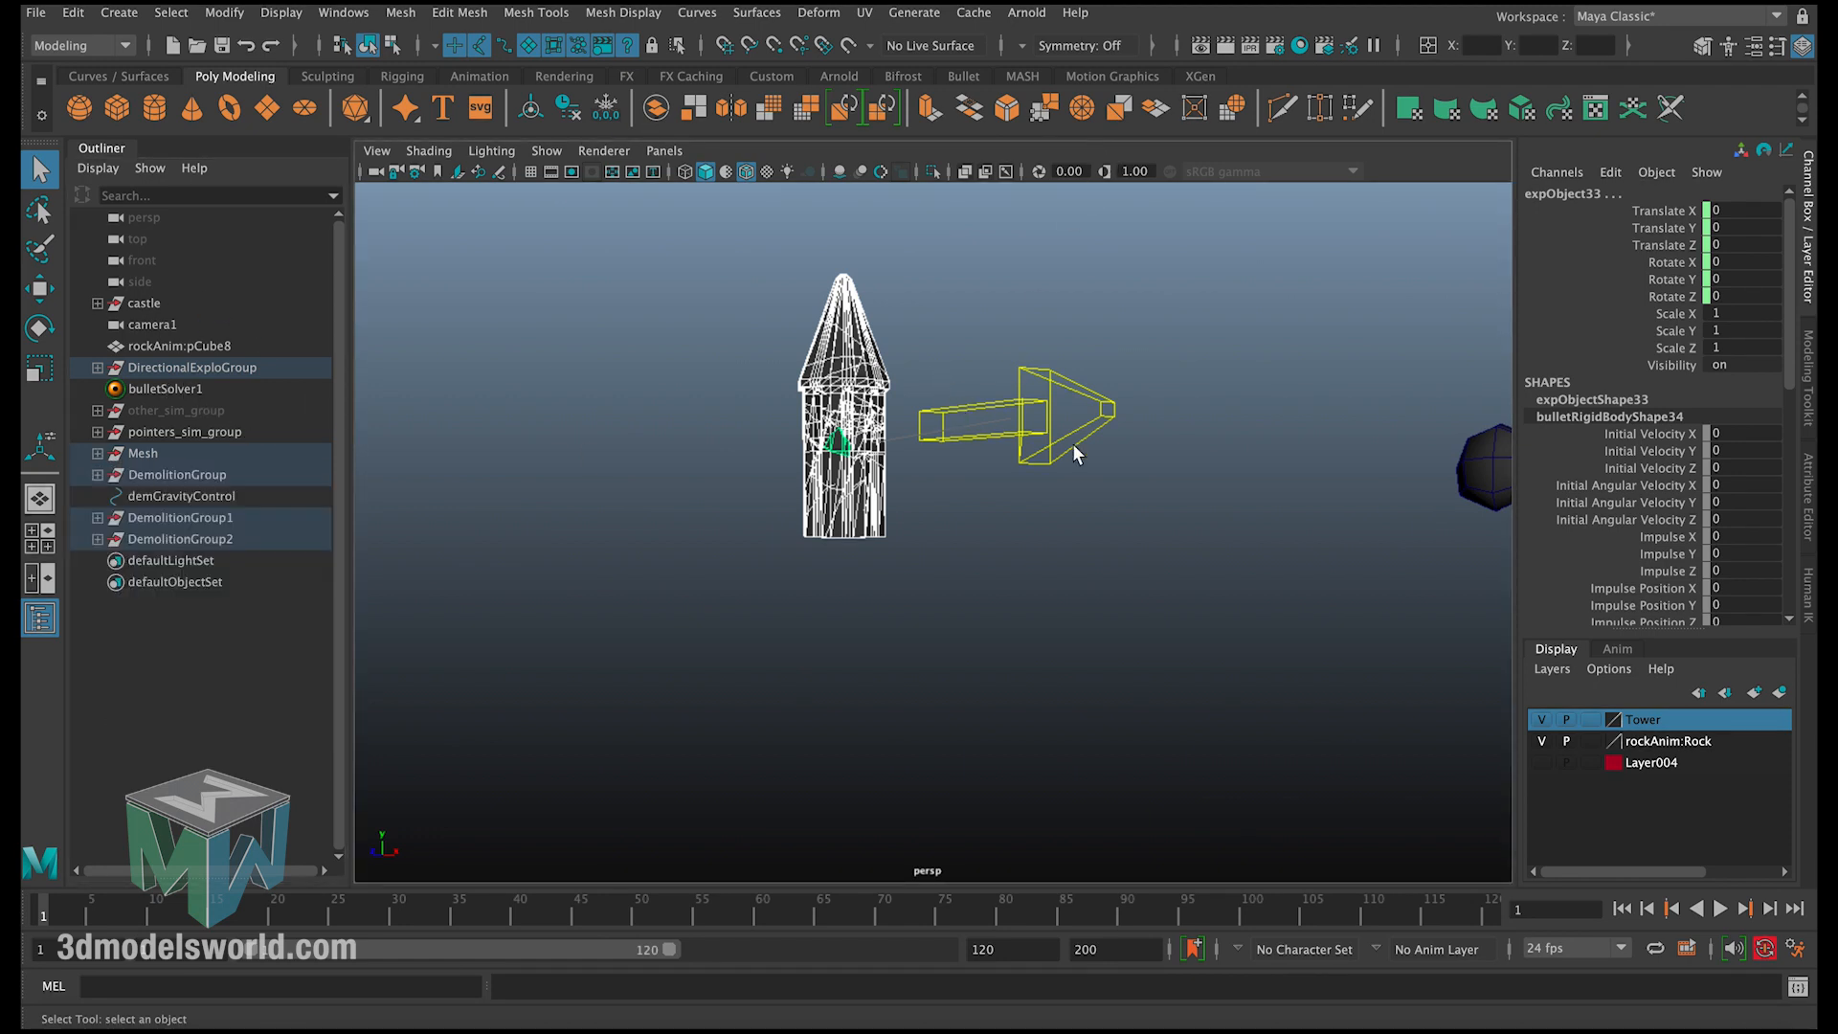
# Step: Return to the camera1 view, minimize the xShatter FX window, and play the simulation with the fragments selected
pyautogui.press('space')
pyautogui.press('space')
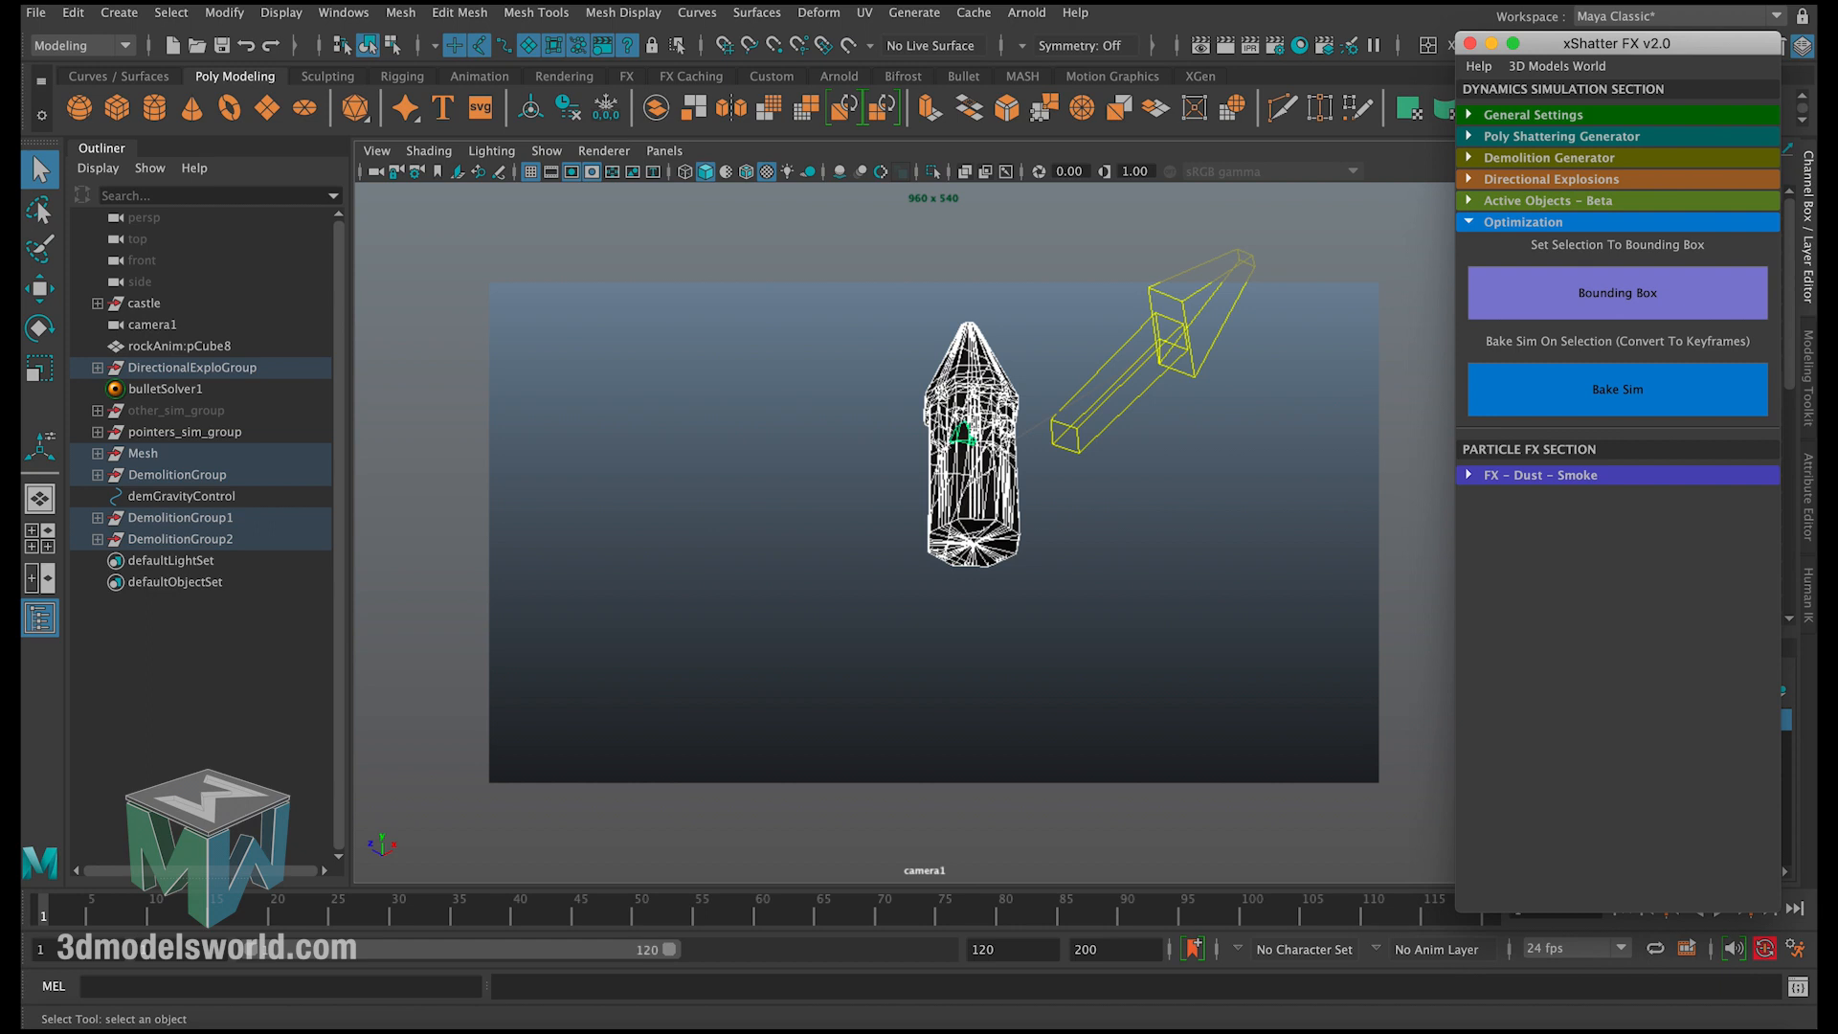
pyautogui.click(1491, 45)
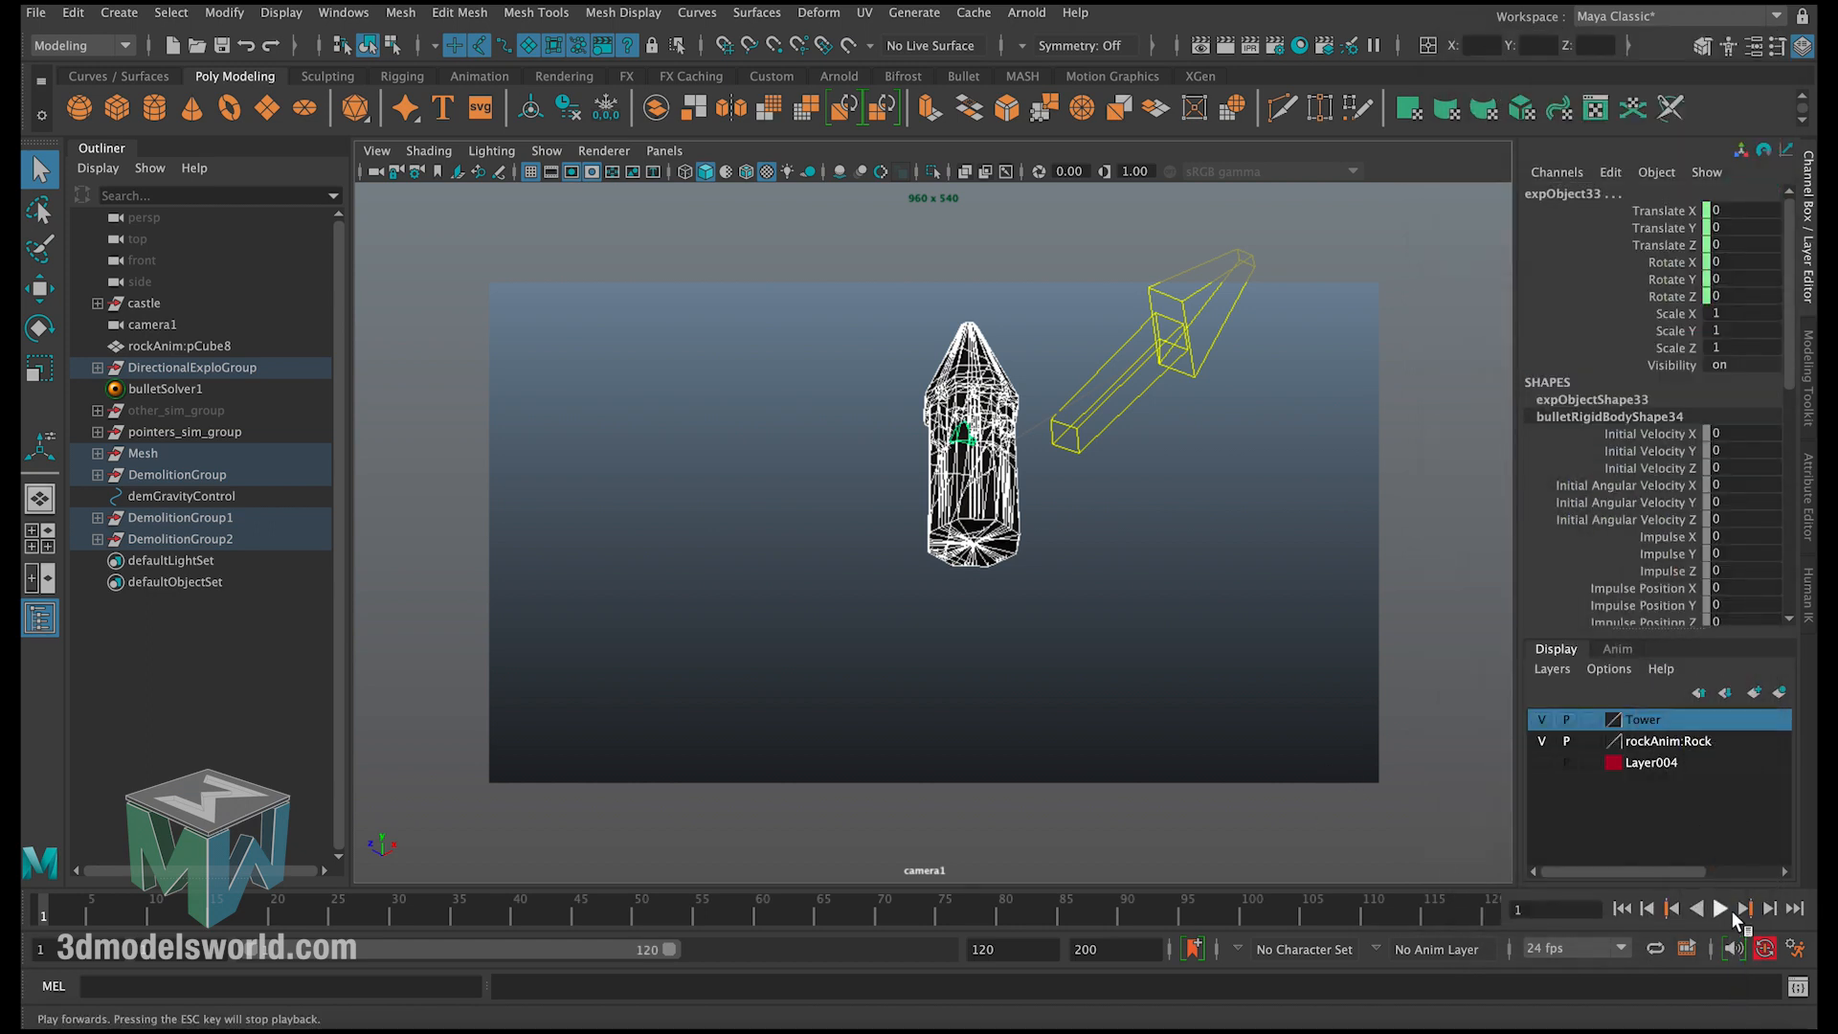
pyautogui.click(1724, 909)
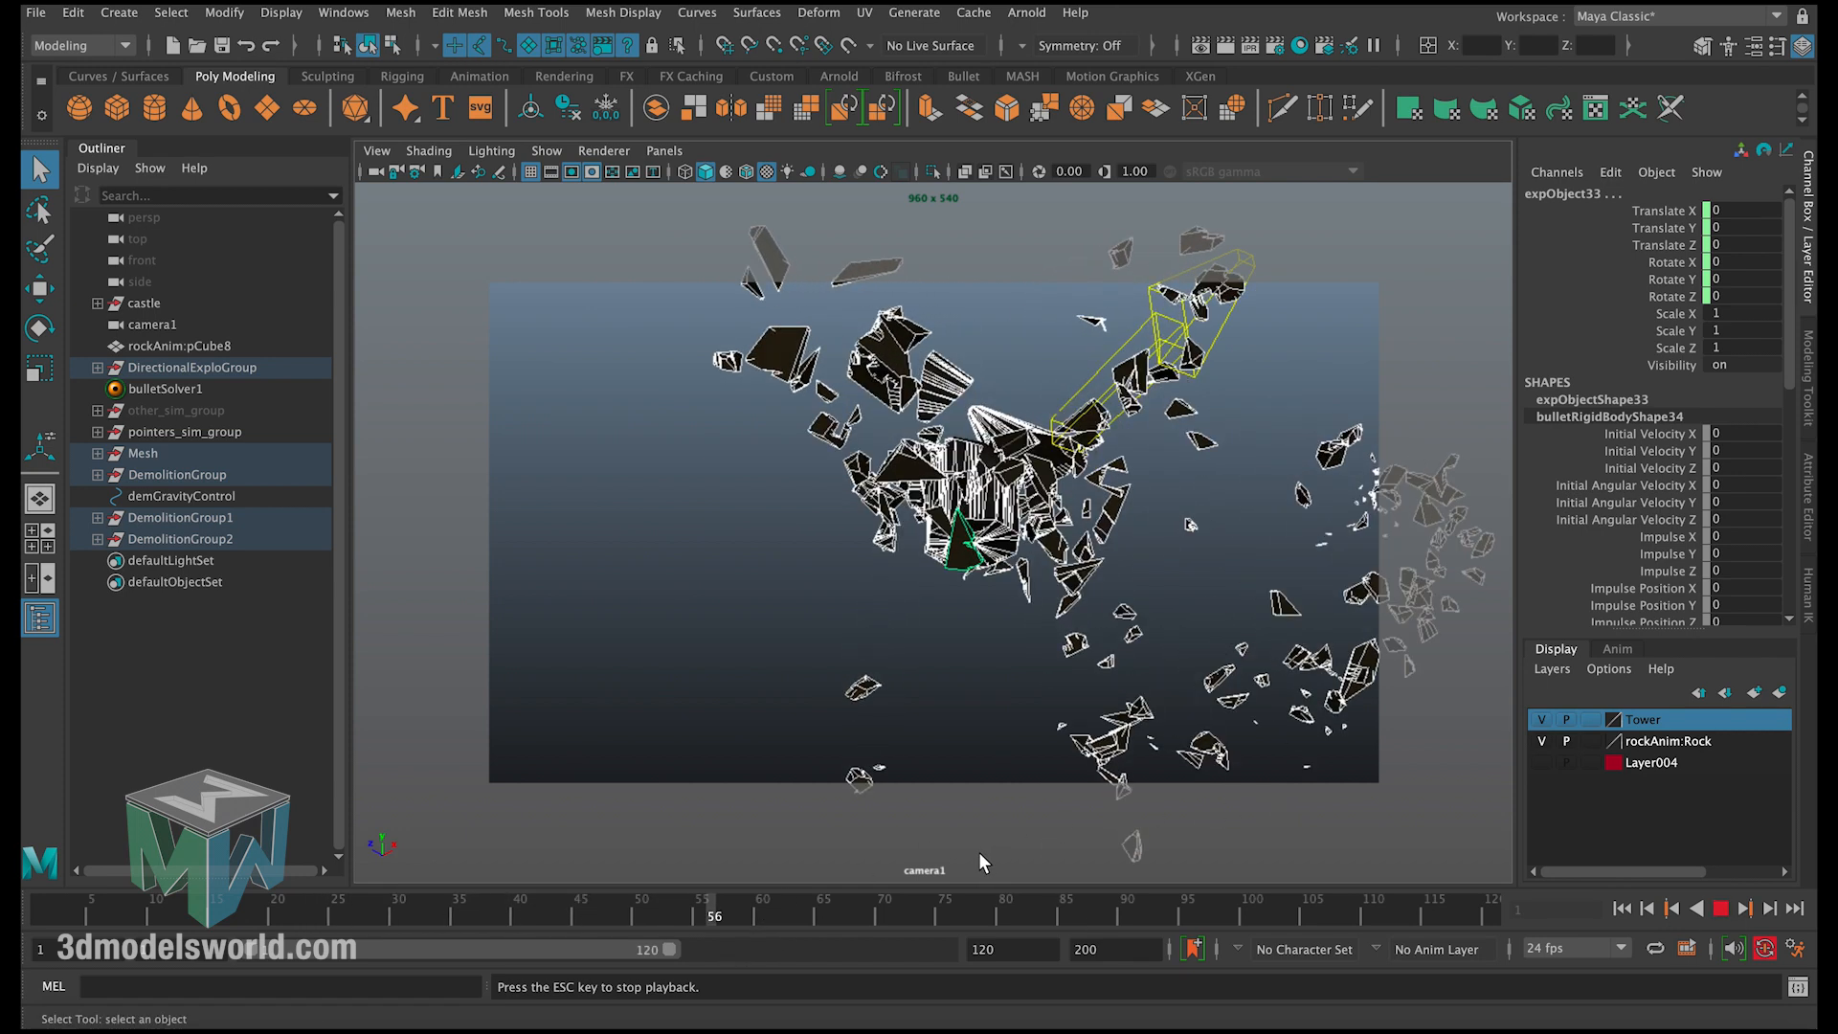
pyautogui.click(1724, 907)
# Step: Move to frame 120 and extend the end of the playback range to frame 141
pyautogui.click(1505, 911)
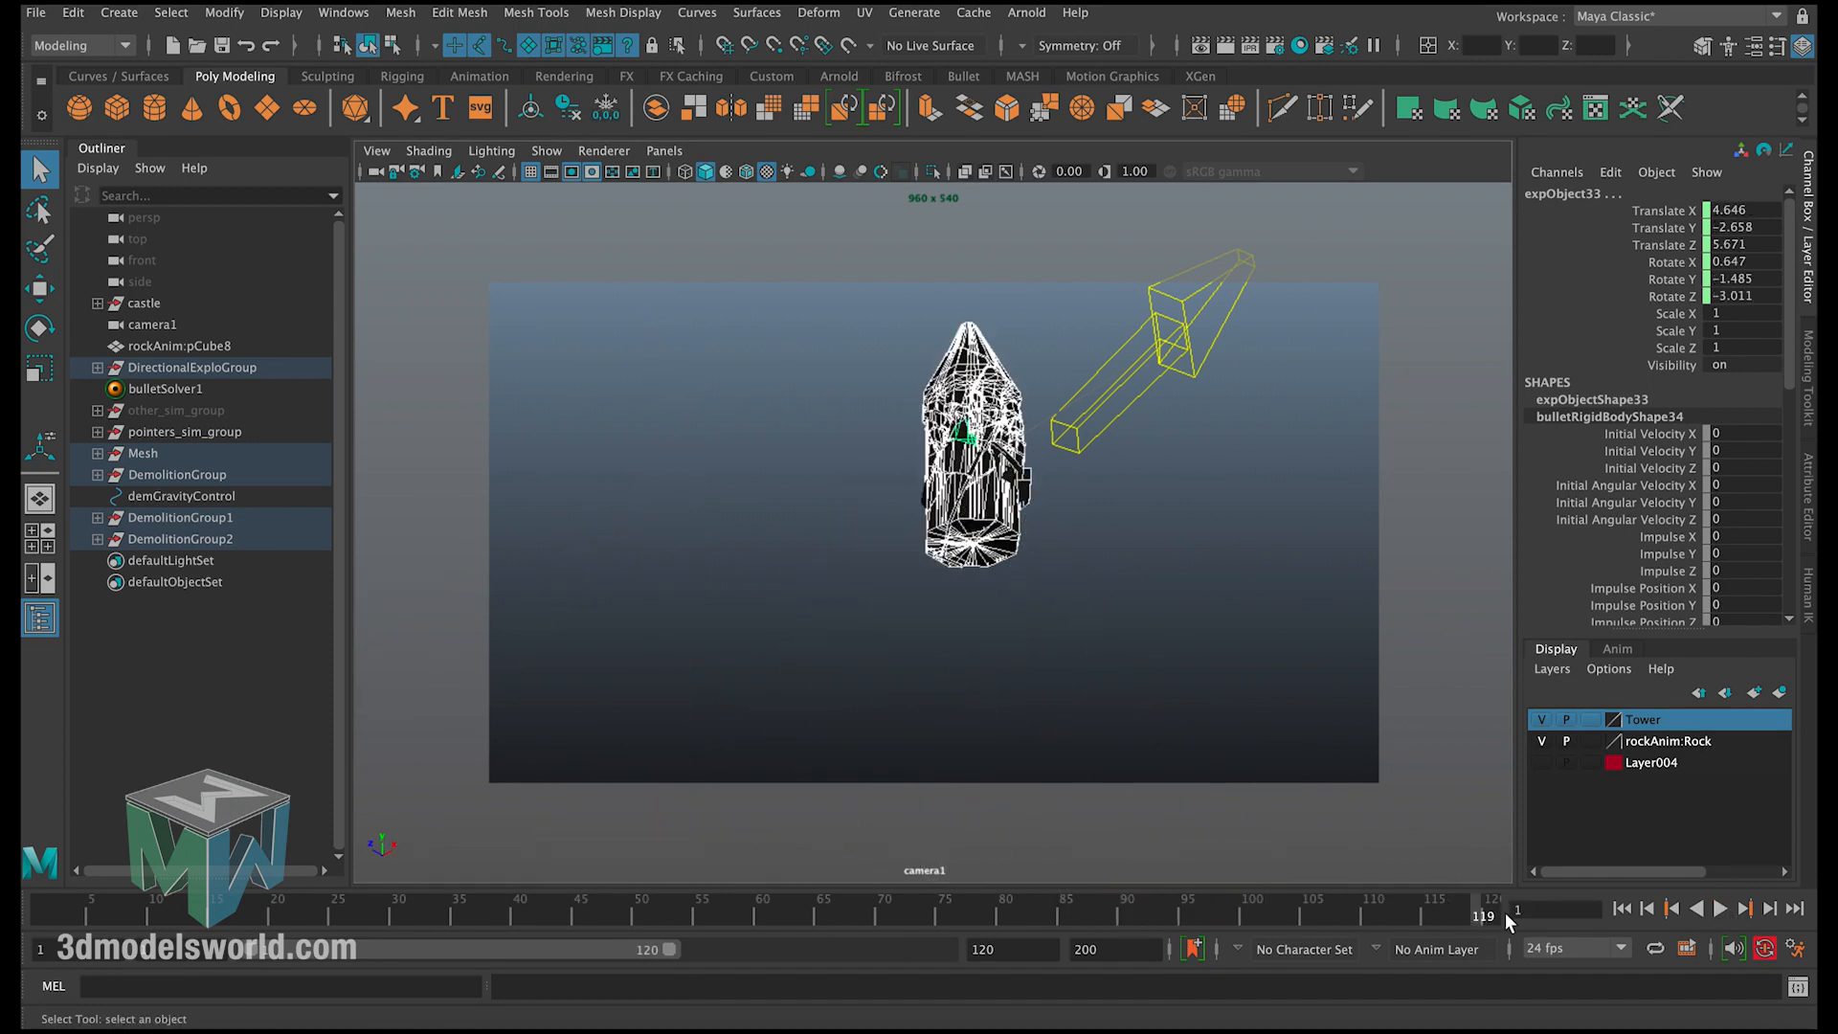
pyautogui.moveTo(669, 950); pyautogui.dragTo(750, 951)
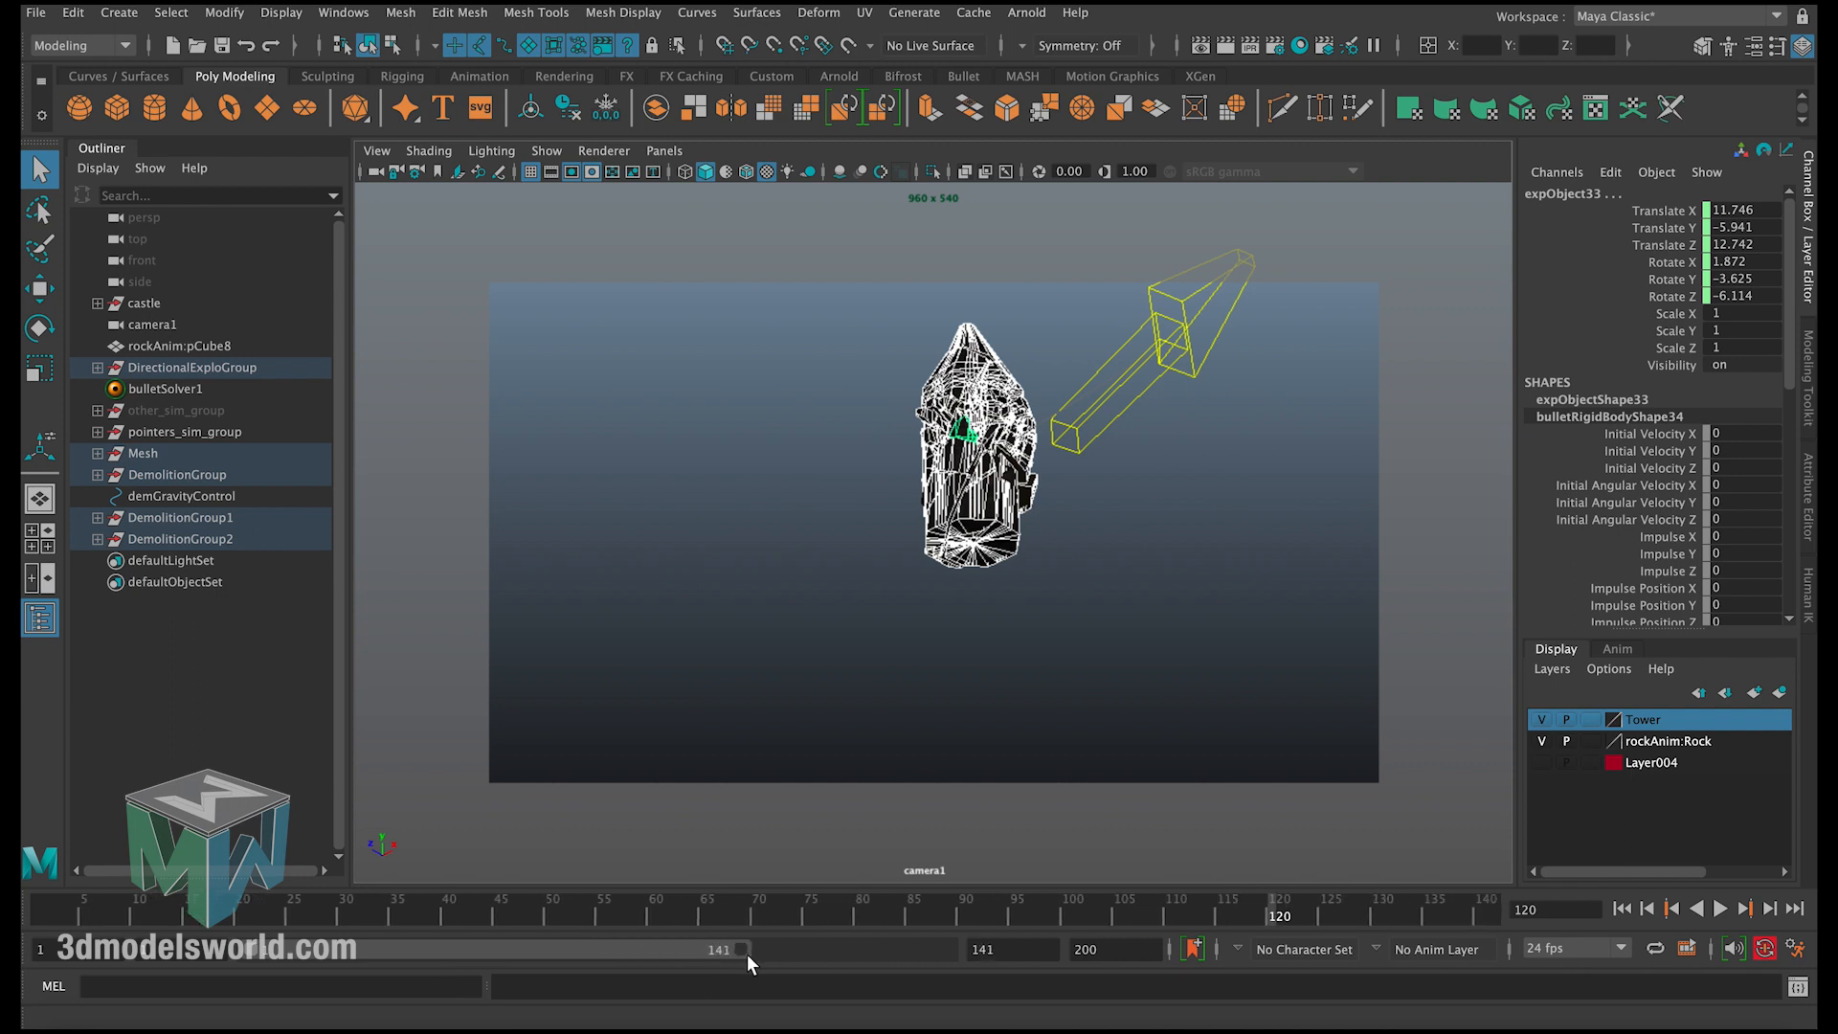
# Step: Play the tower simulation from frame 1 in the camera1 view and stop the playback
pyautogui.click(1622, 908)
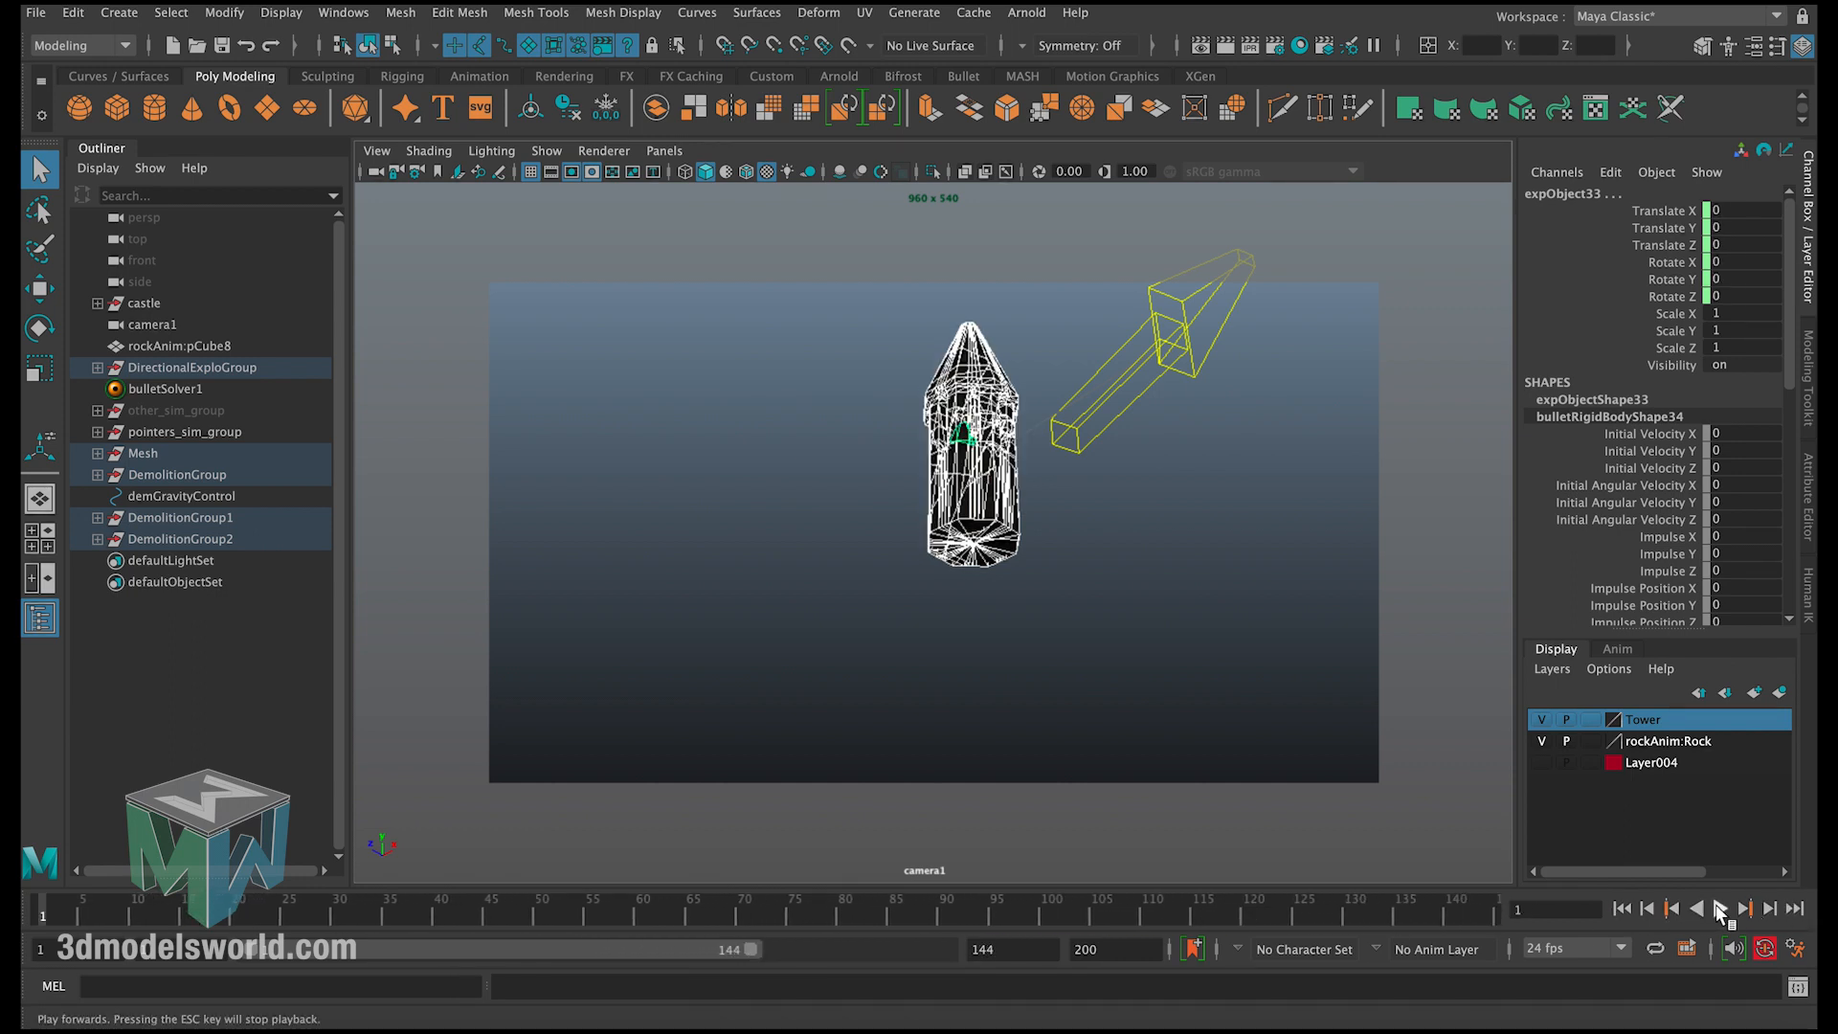
pyautogui.click(1720, 909)
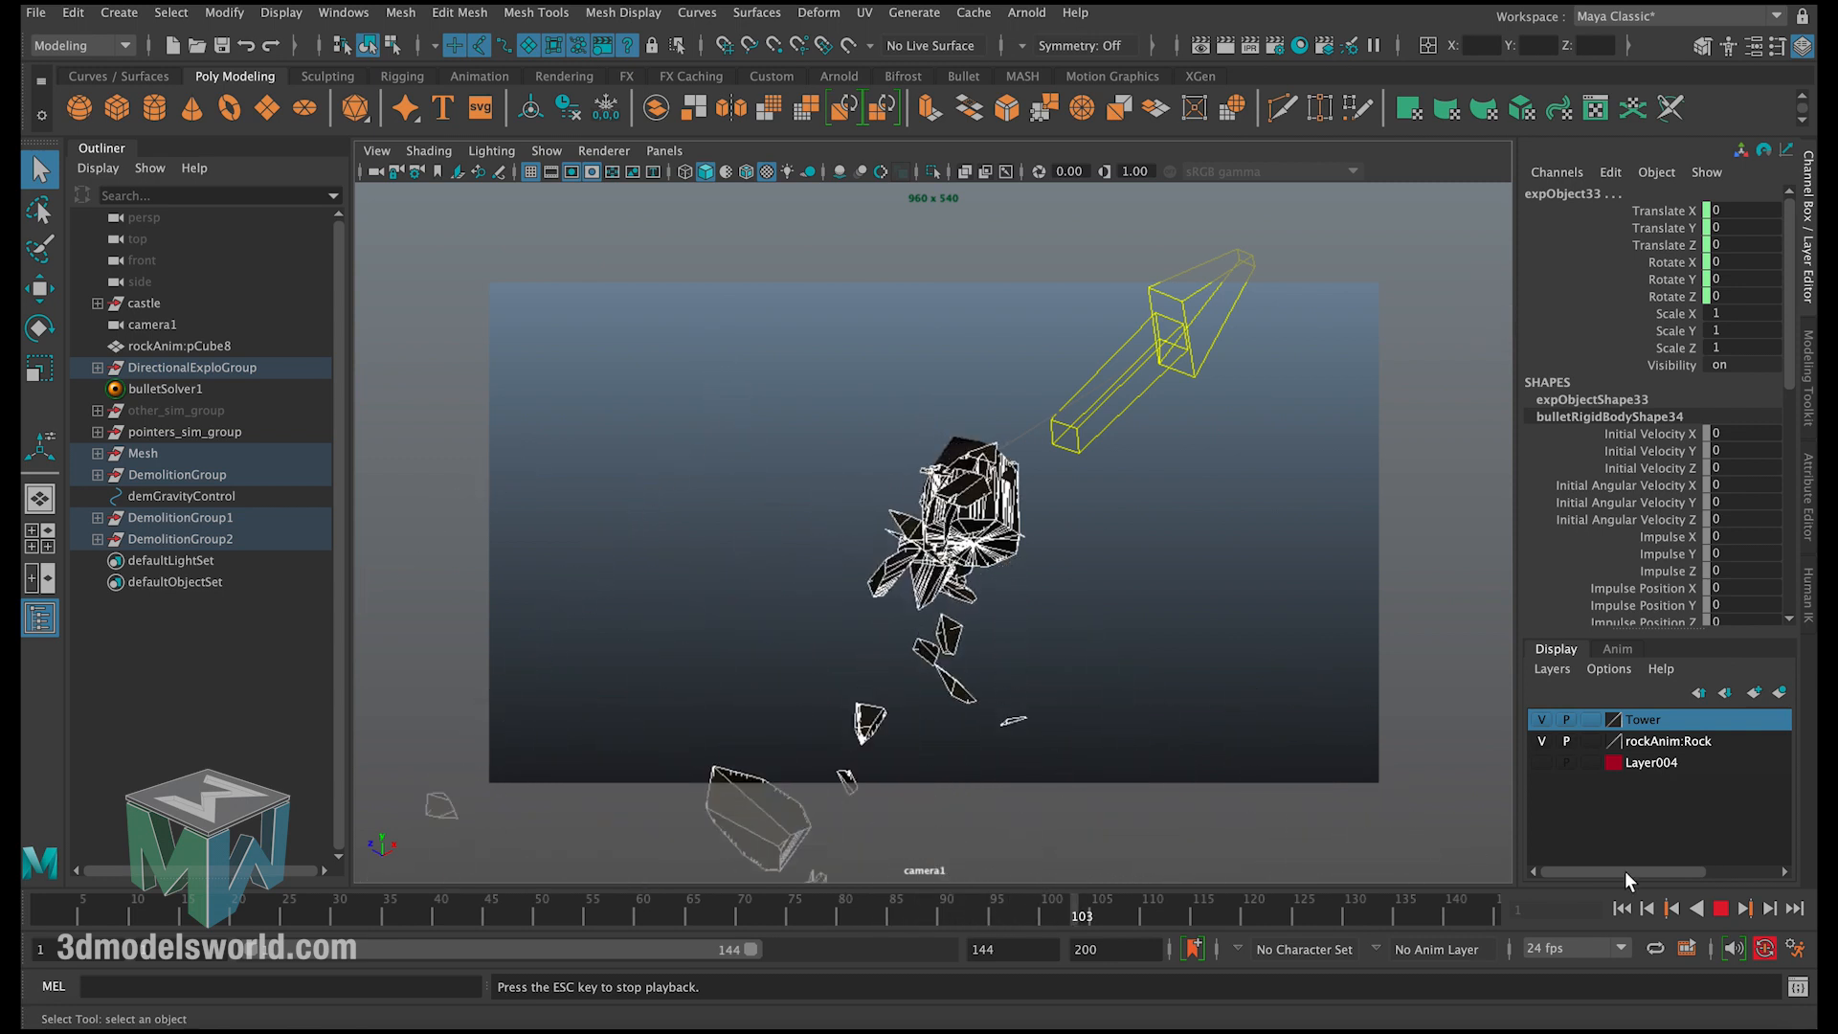
pyautogui.click(1721, 908)
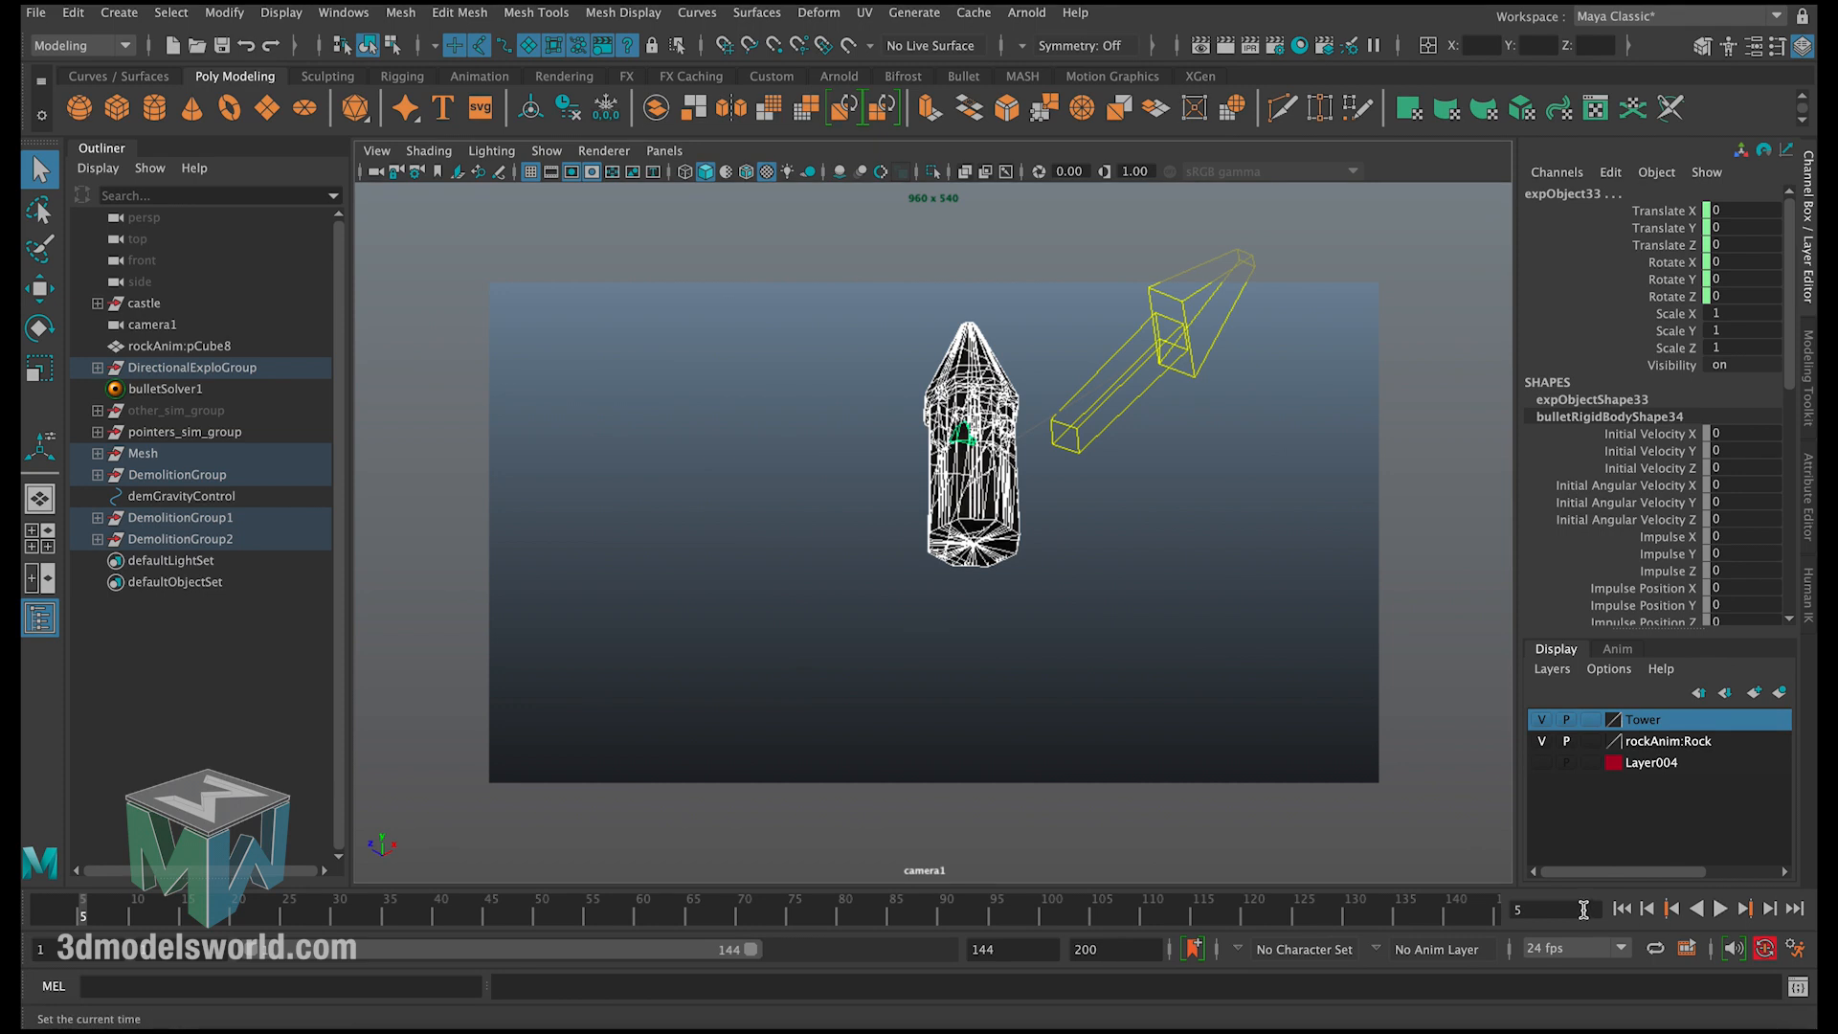
# Step: Return to frame 1 and make the Layer004 display layer visible
pyautogui.click(1622, 909)
pyautogui.click(1553, 763)
pyautogui.click(1541, 763)
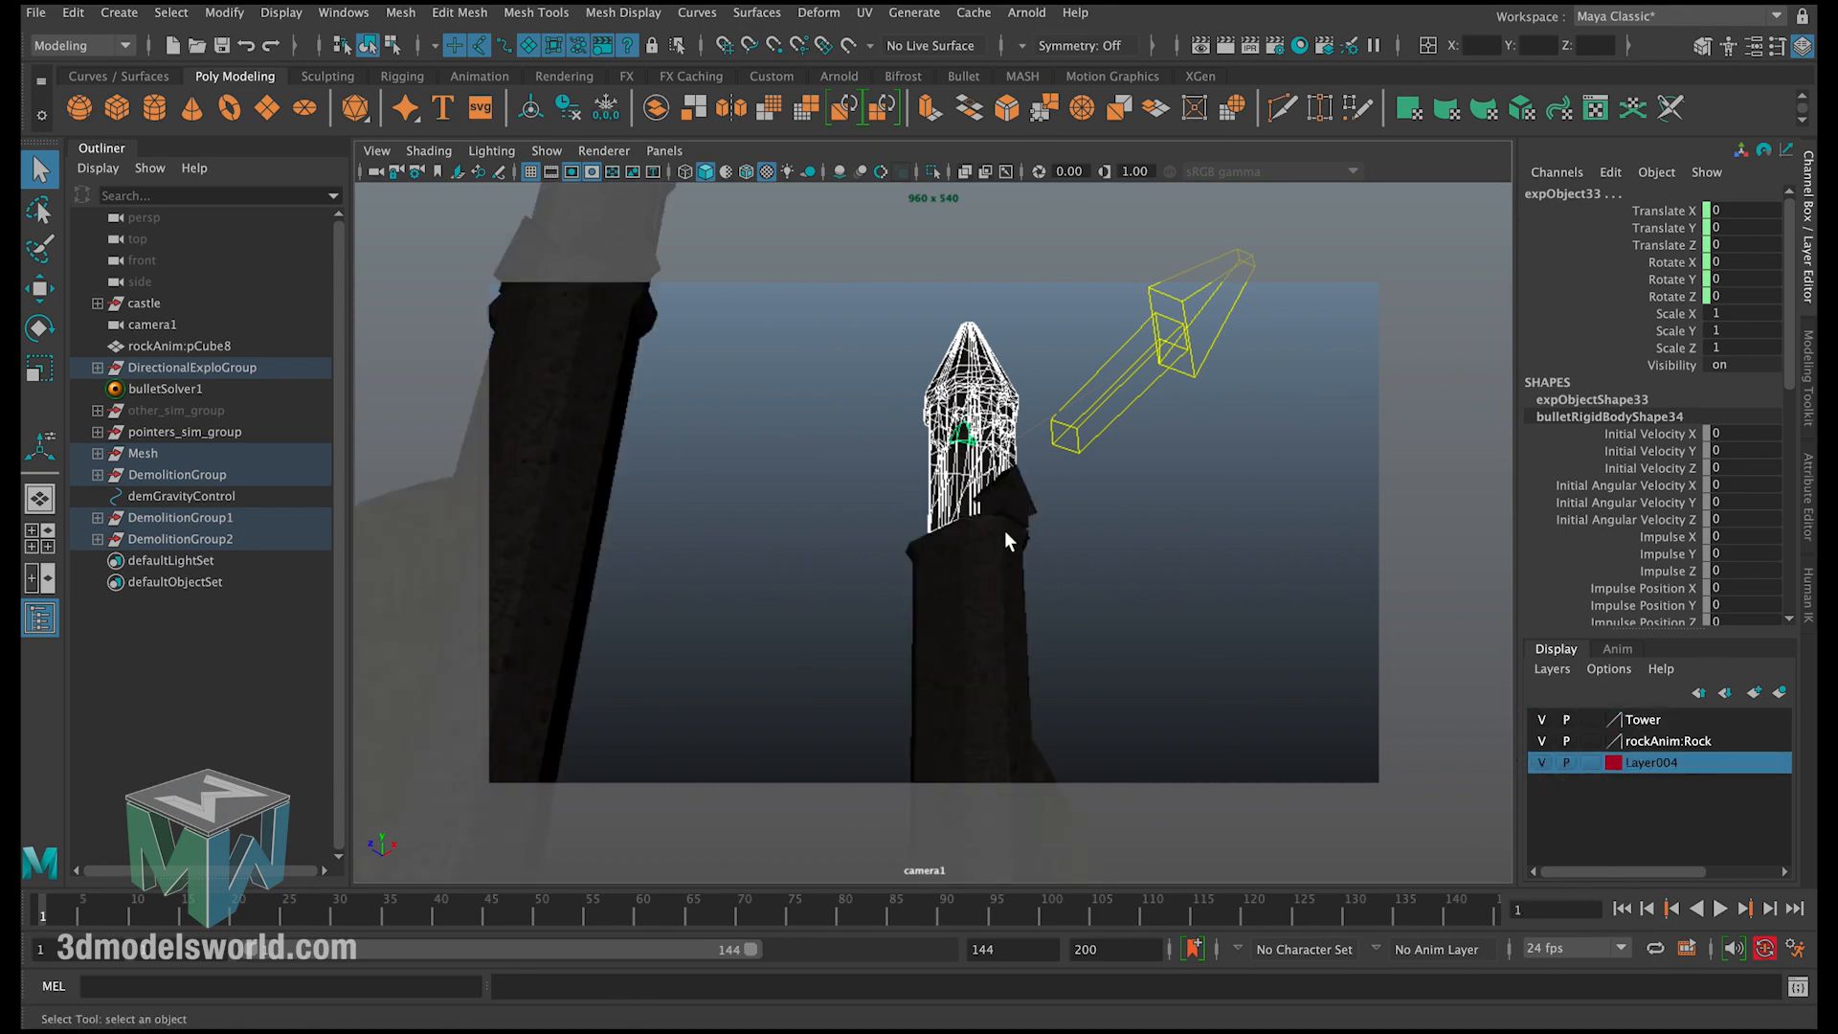
# Step: Bake the simulation on the selected fragments into keyframes with xShatter FX, and minimize its window
pyautogui.click(1732, 1028)
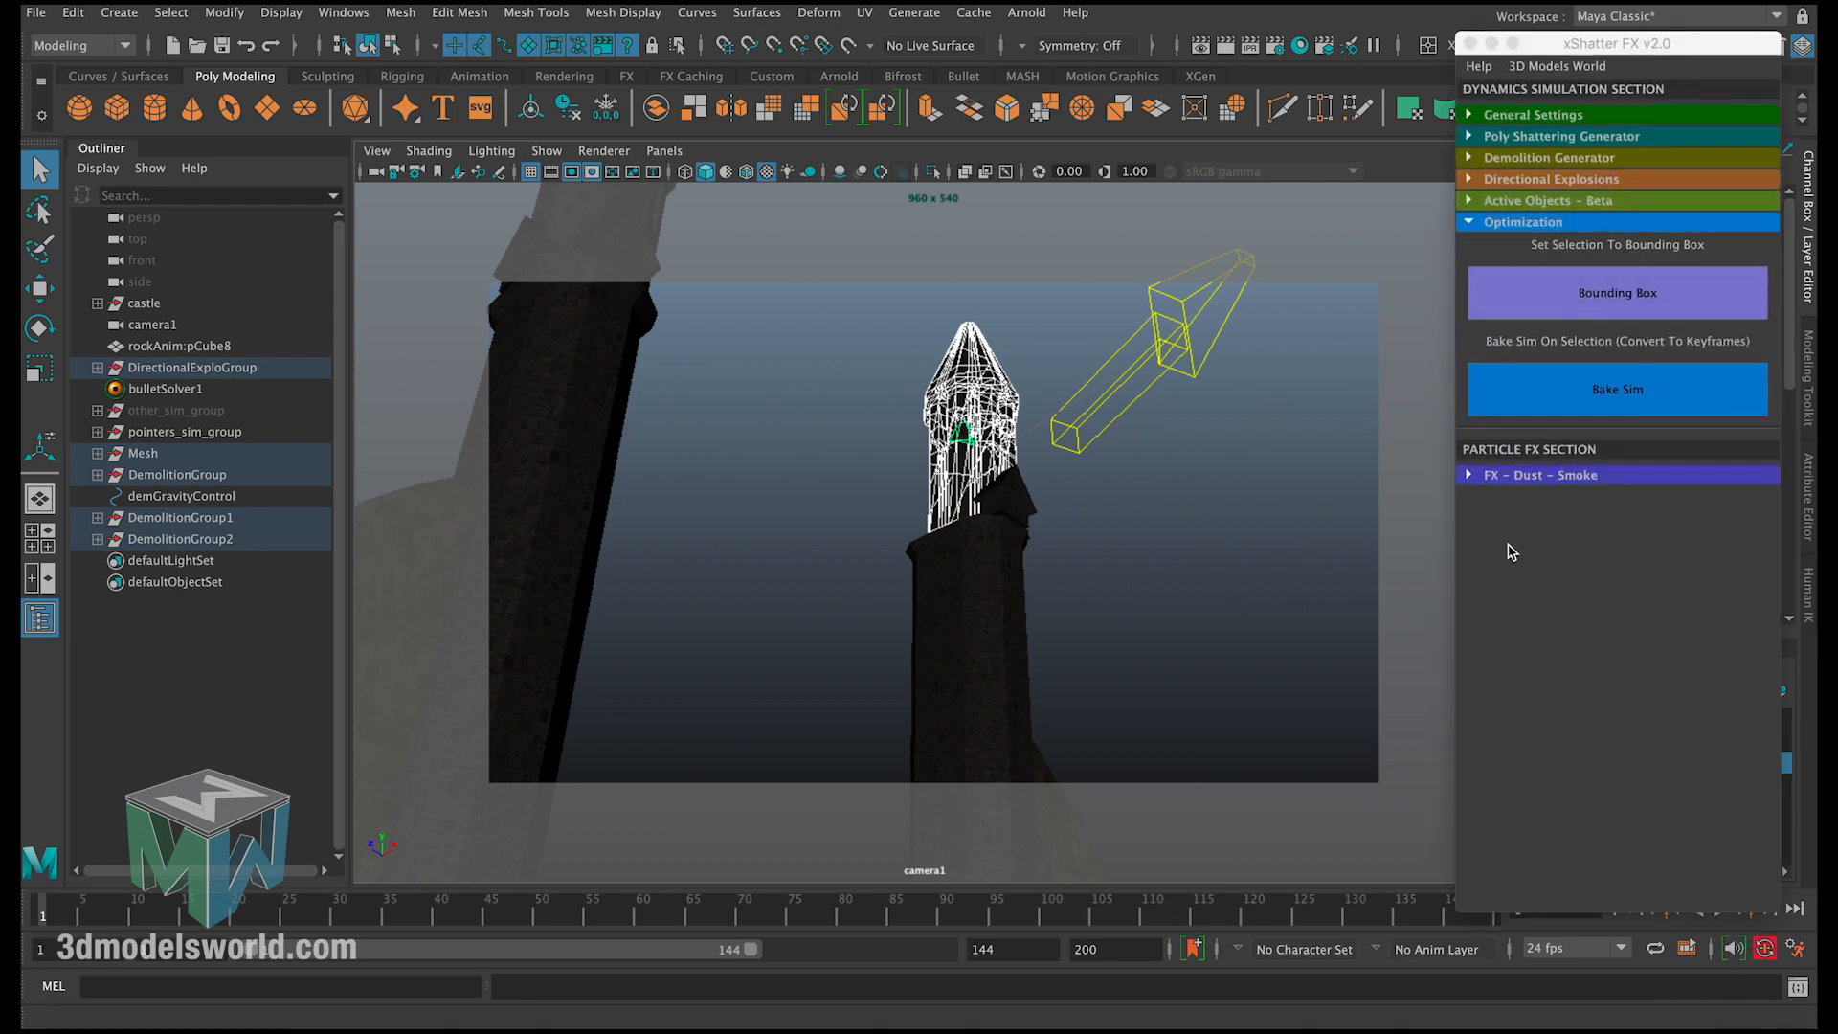
pyautogui.click(1583, 390)
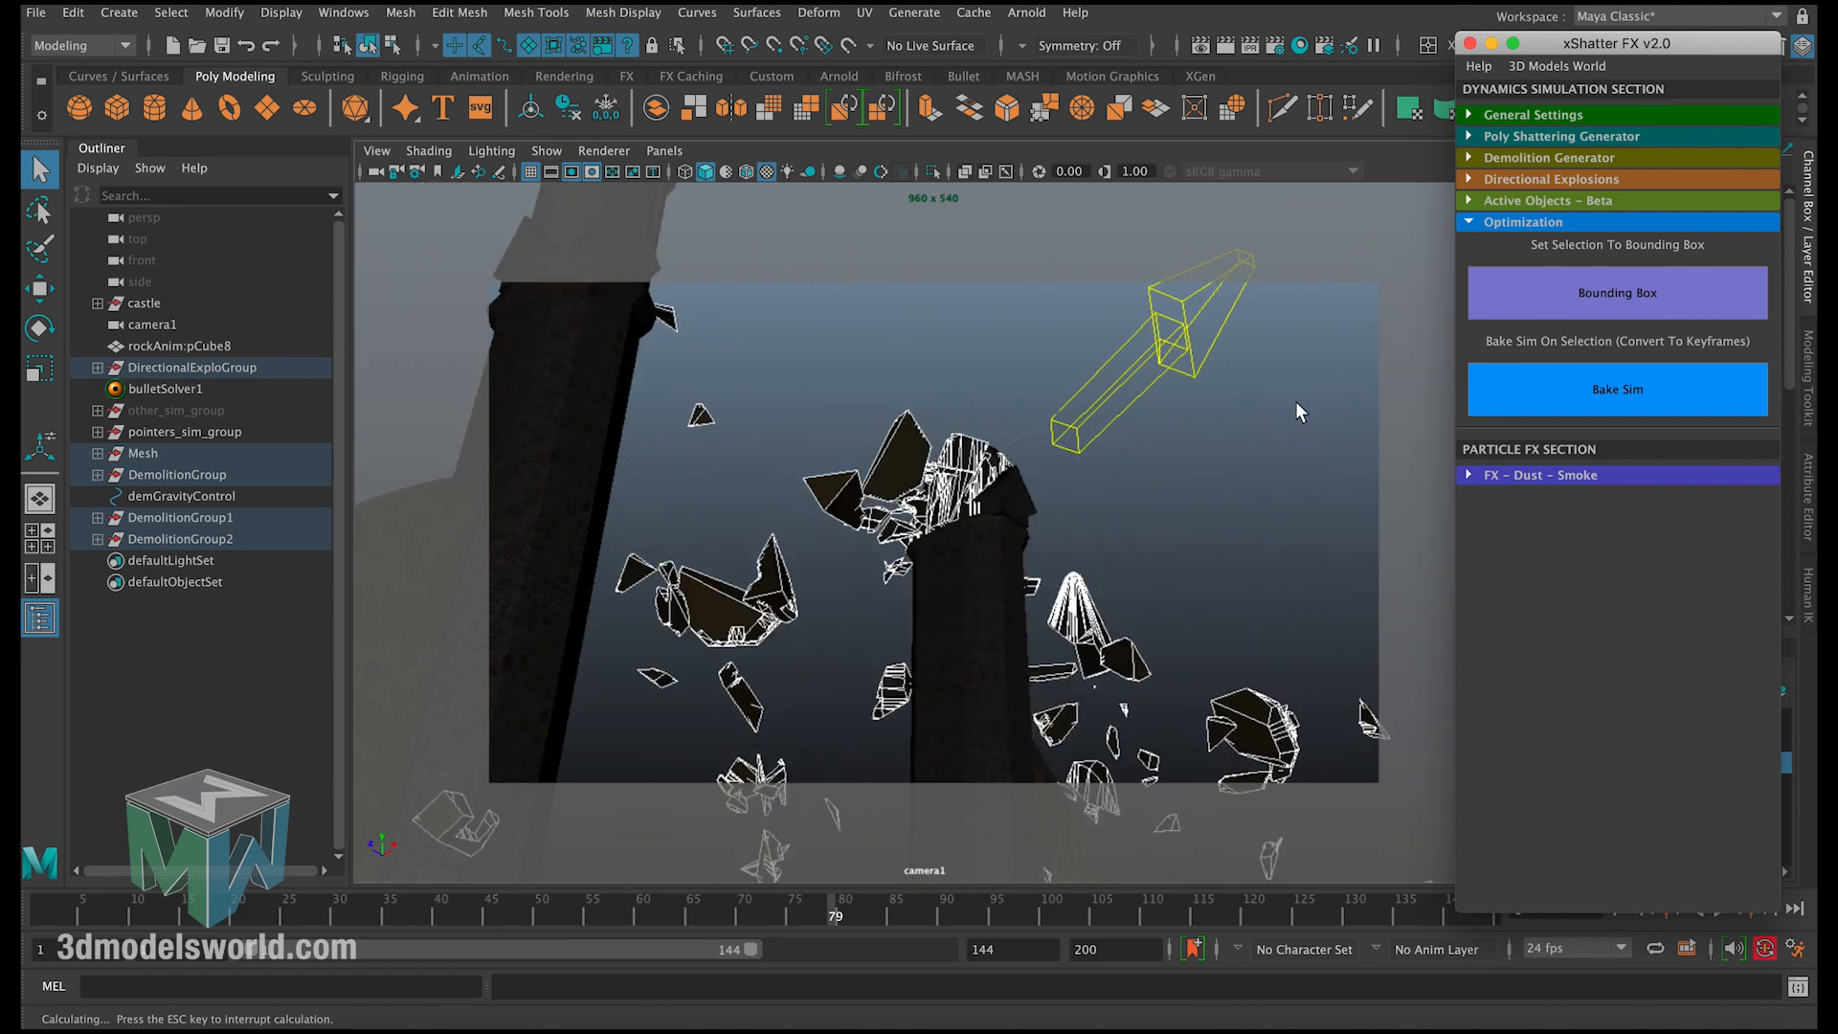
pyautogui.click(1196, 468)
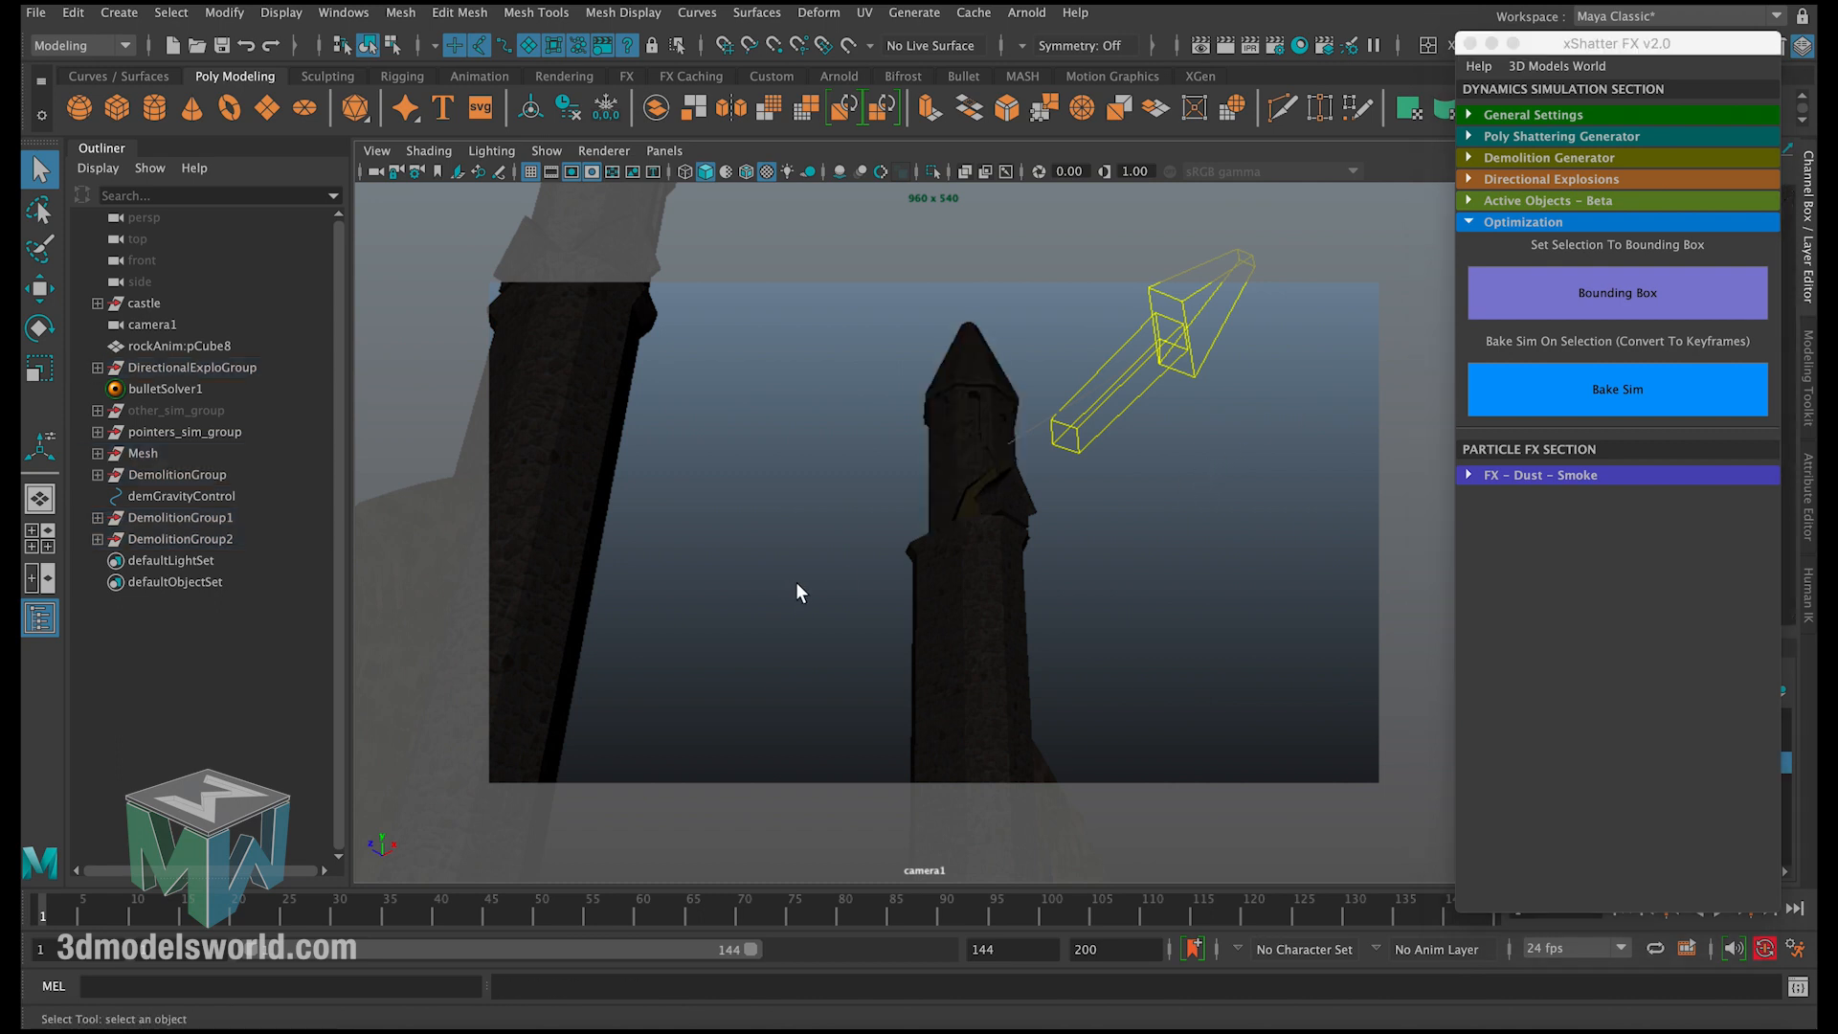
pyautogui.click(1491, 43)
# Step: Select several single fragments on the tower's upper part to check their baked keyframes, and clear the selection
pyautogui.click(1008, 401)
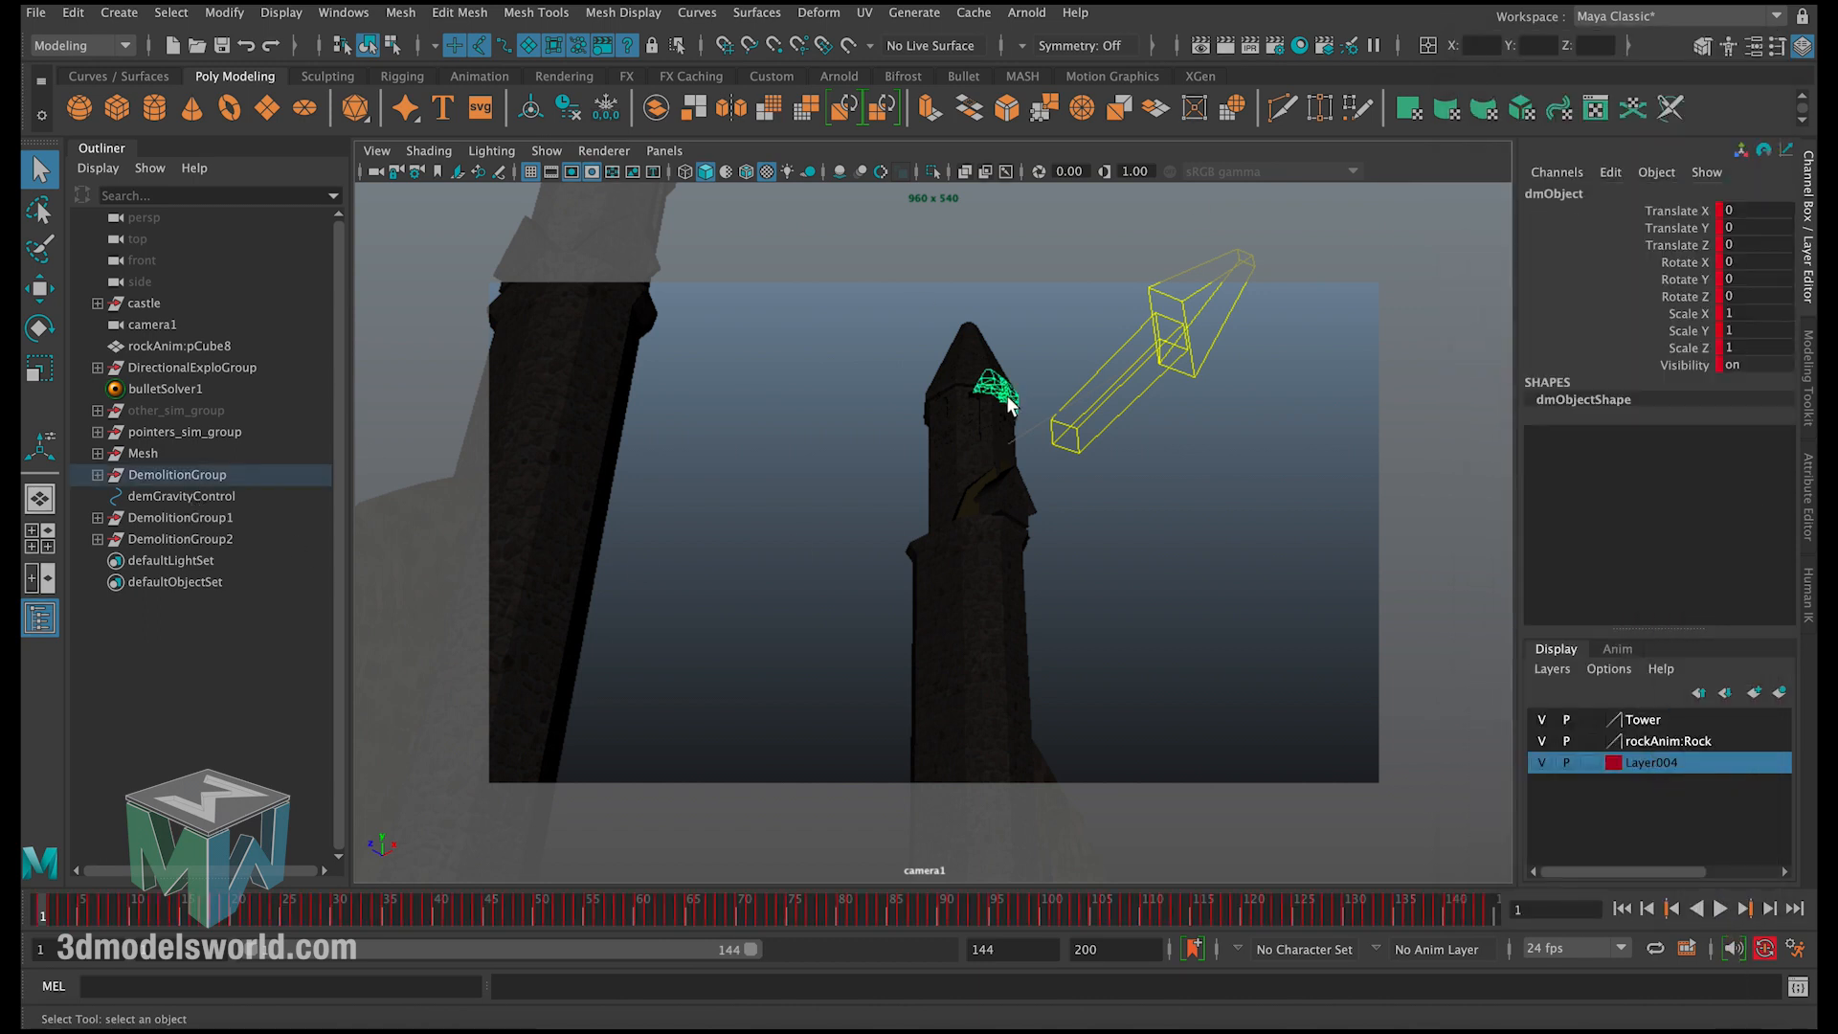
pyautogui.click(969, 424)
pyautogui.click(922, 432)
pyautogui.click(945, 416)
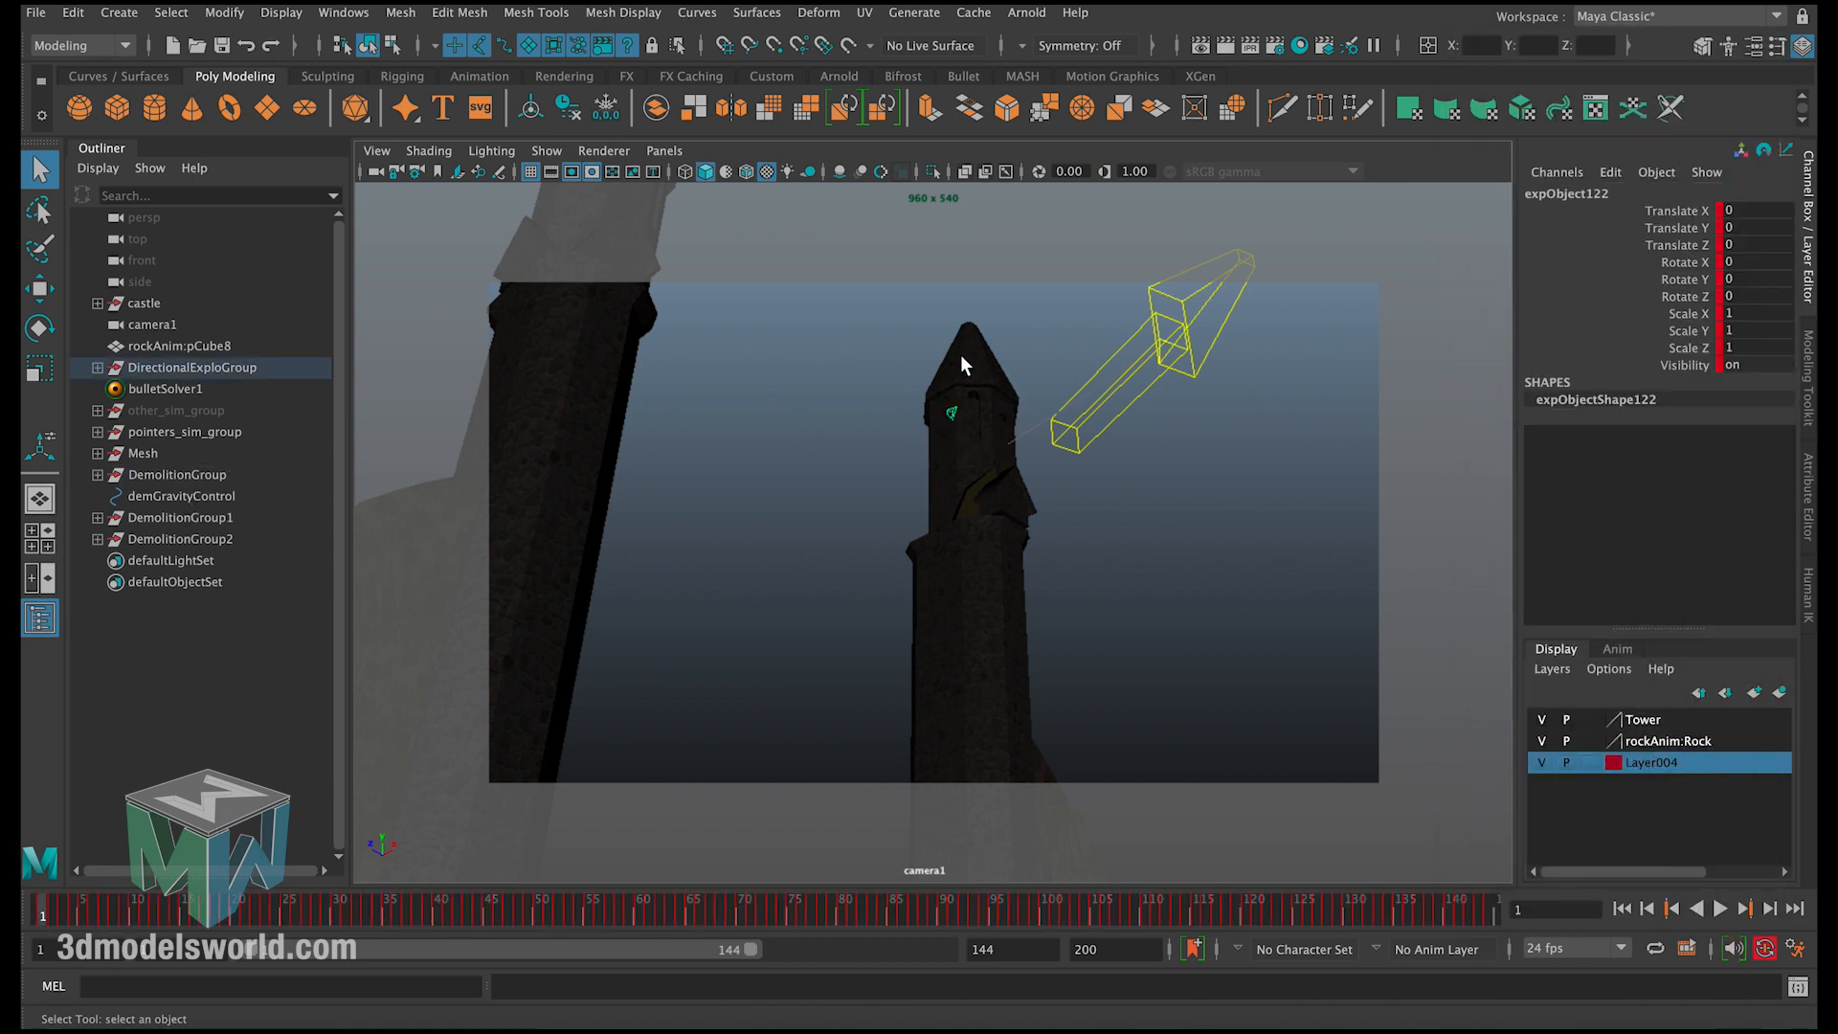
pyautogui.click(962, 352)
pyautogui.click(1060, 357)
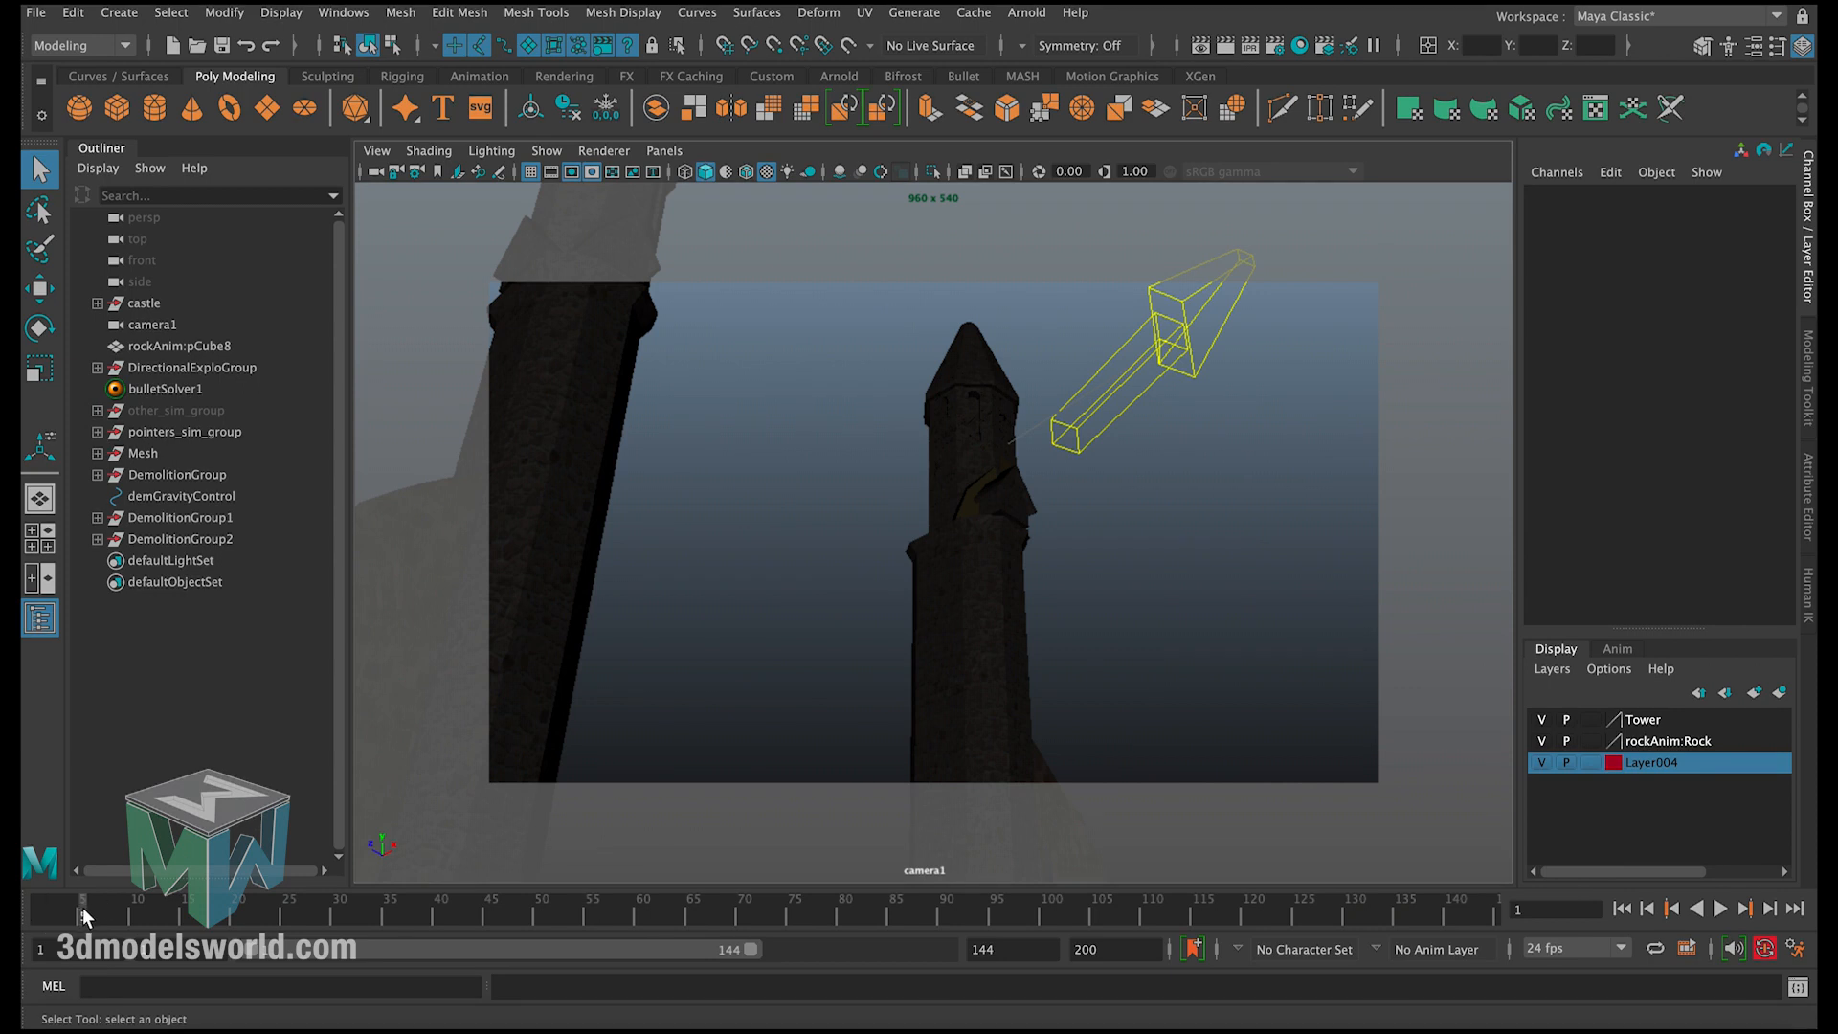
# Step: Play the baked demolition from frame 1 and scrub through the collapse, stopping at frame 77
pyautogui.moveTo(82, 905); pyautogui.dragTo(23, 938)
pyautogui.click(1720, 909)
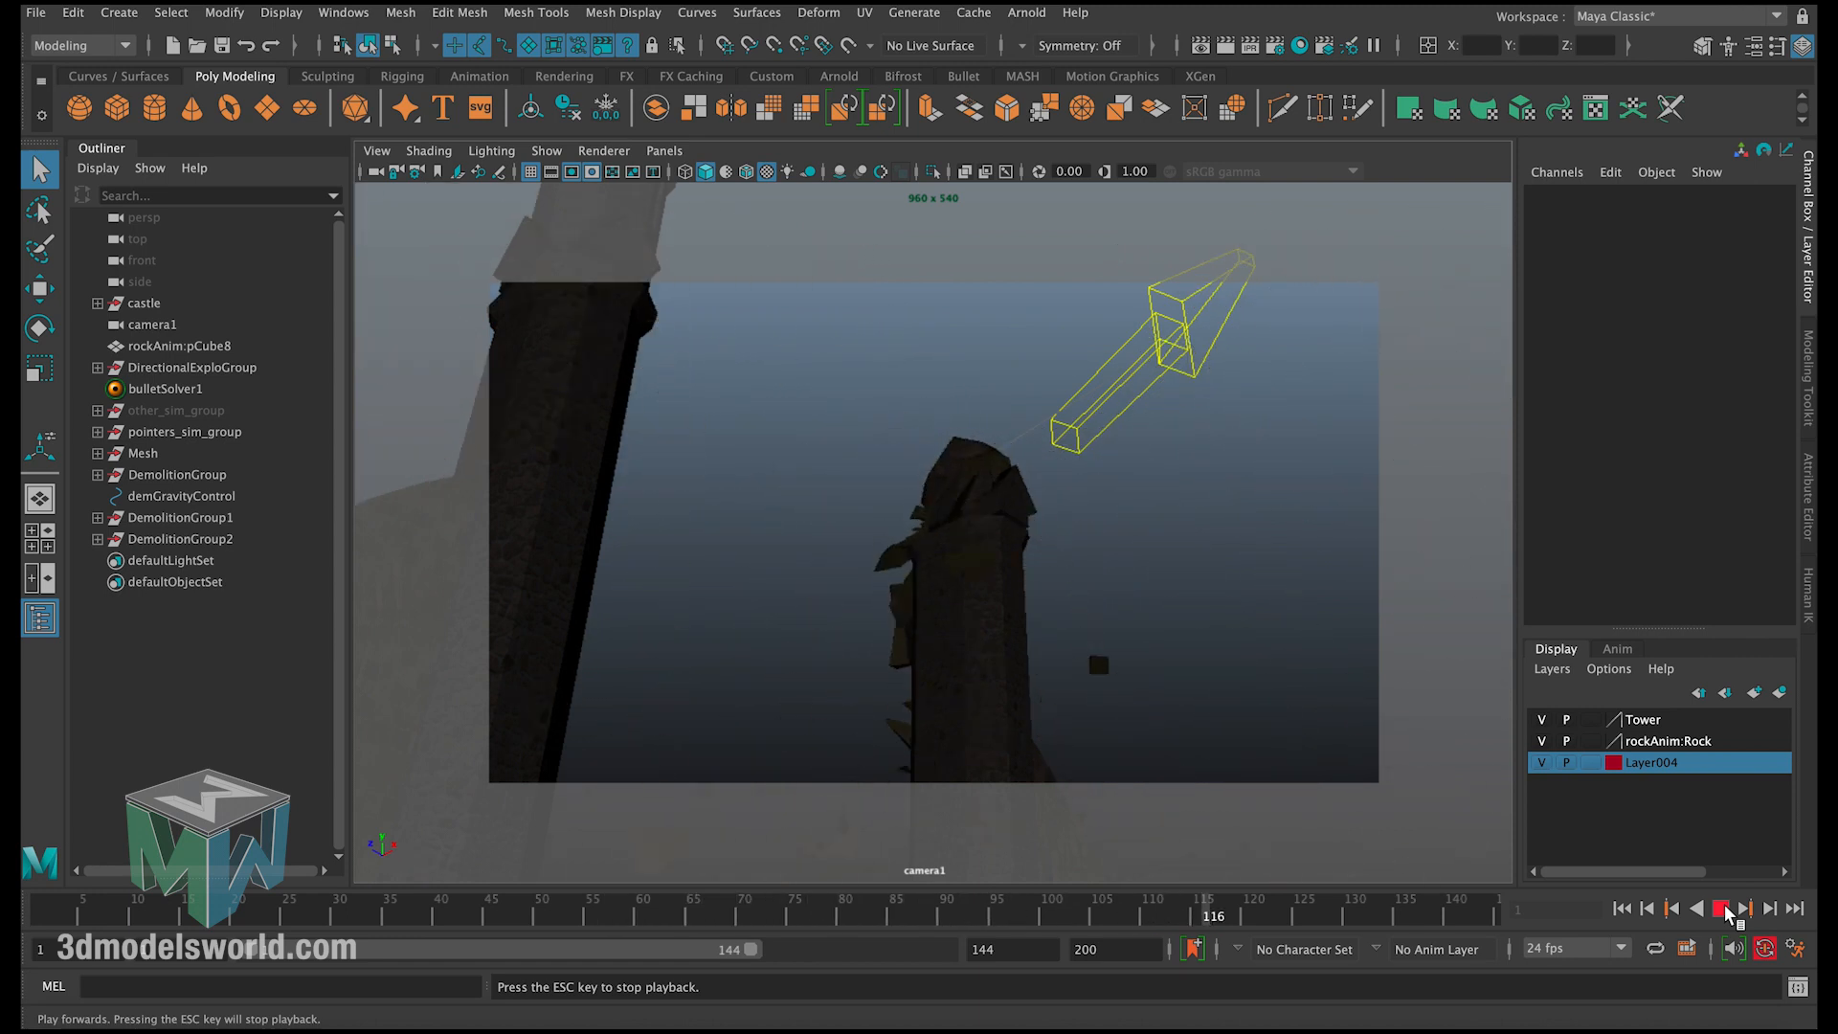
pyautogui.click(1720, 908)
pyautogui.moveTo(575, 905); pyautogui.dragTo(725, 904)
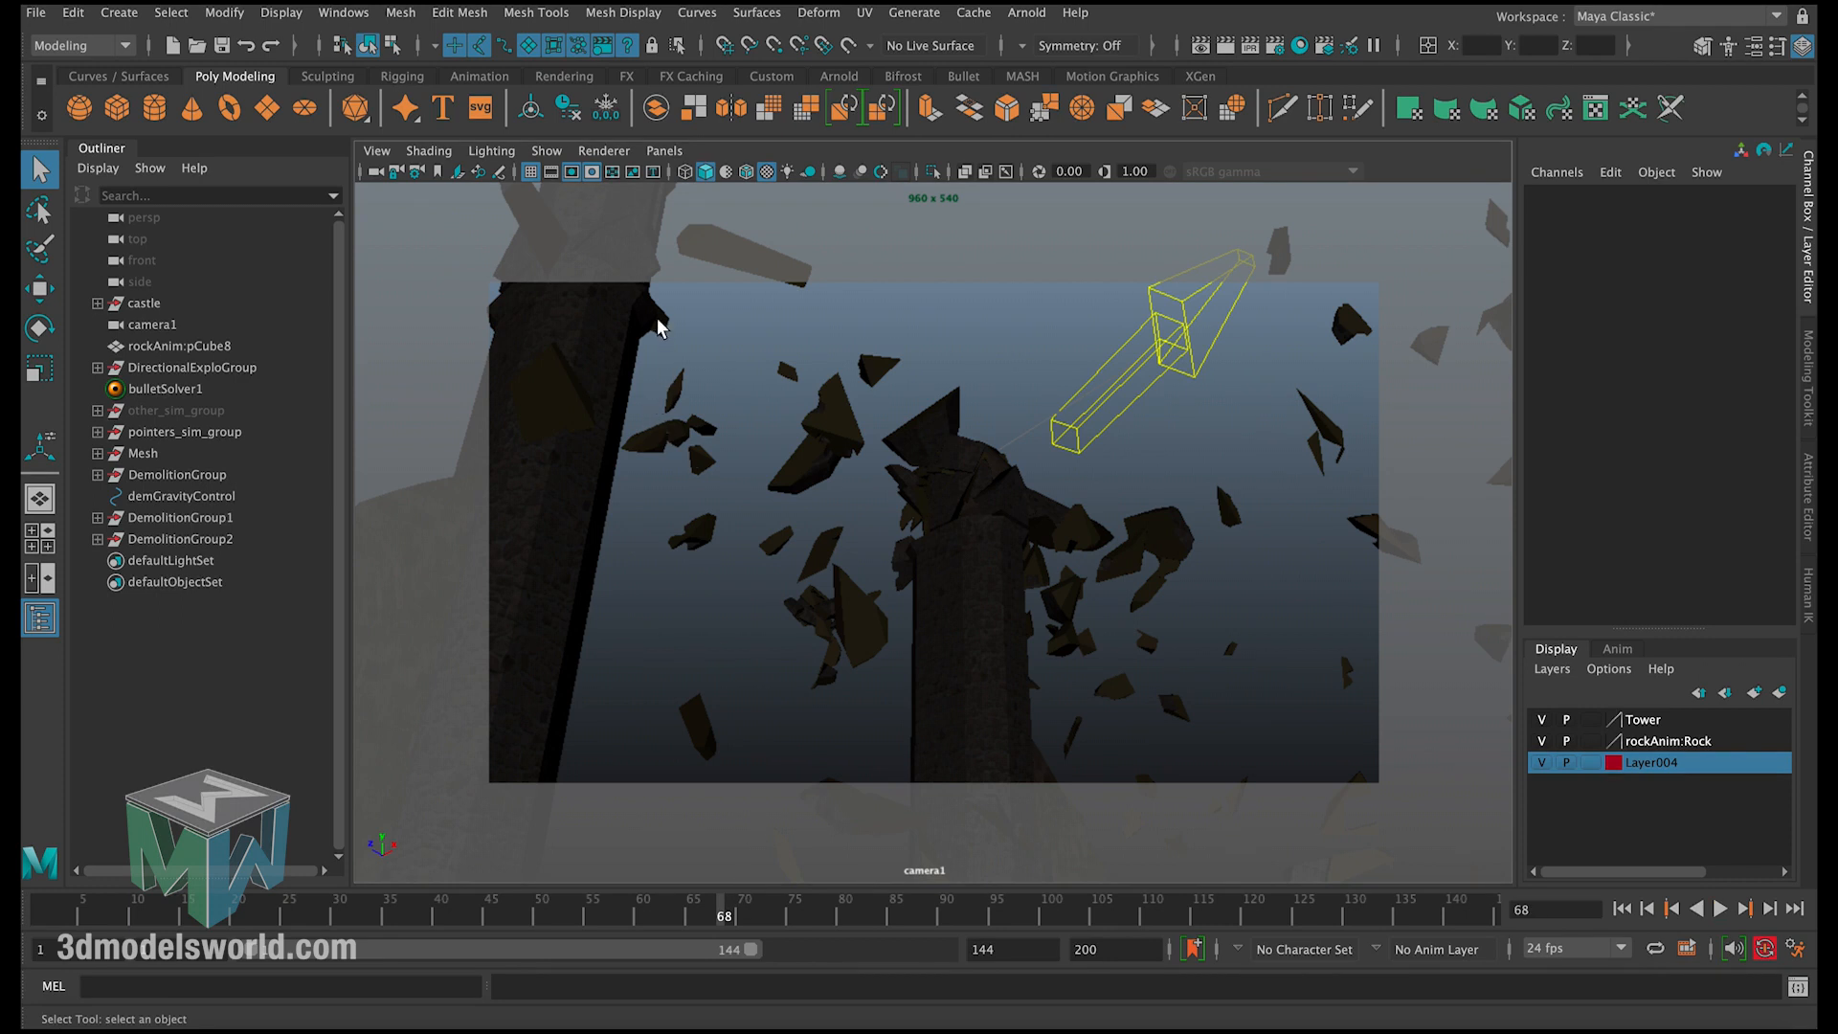
pyautogui.hotkey('alt', 'v')
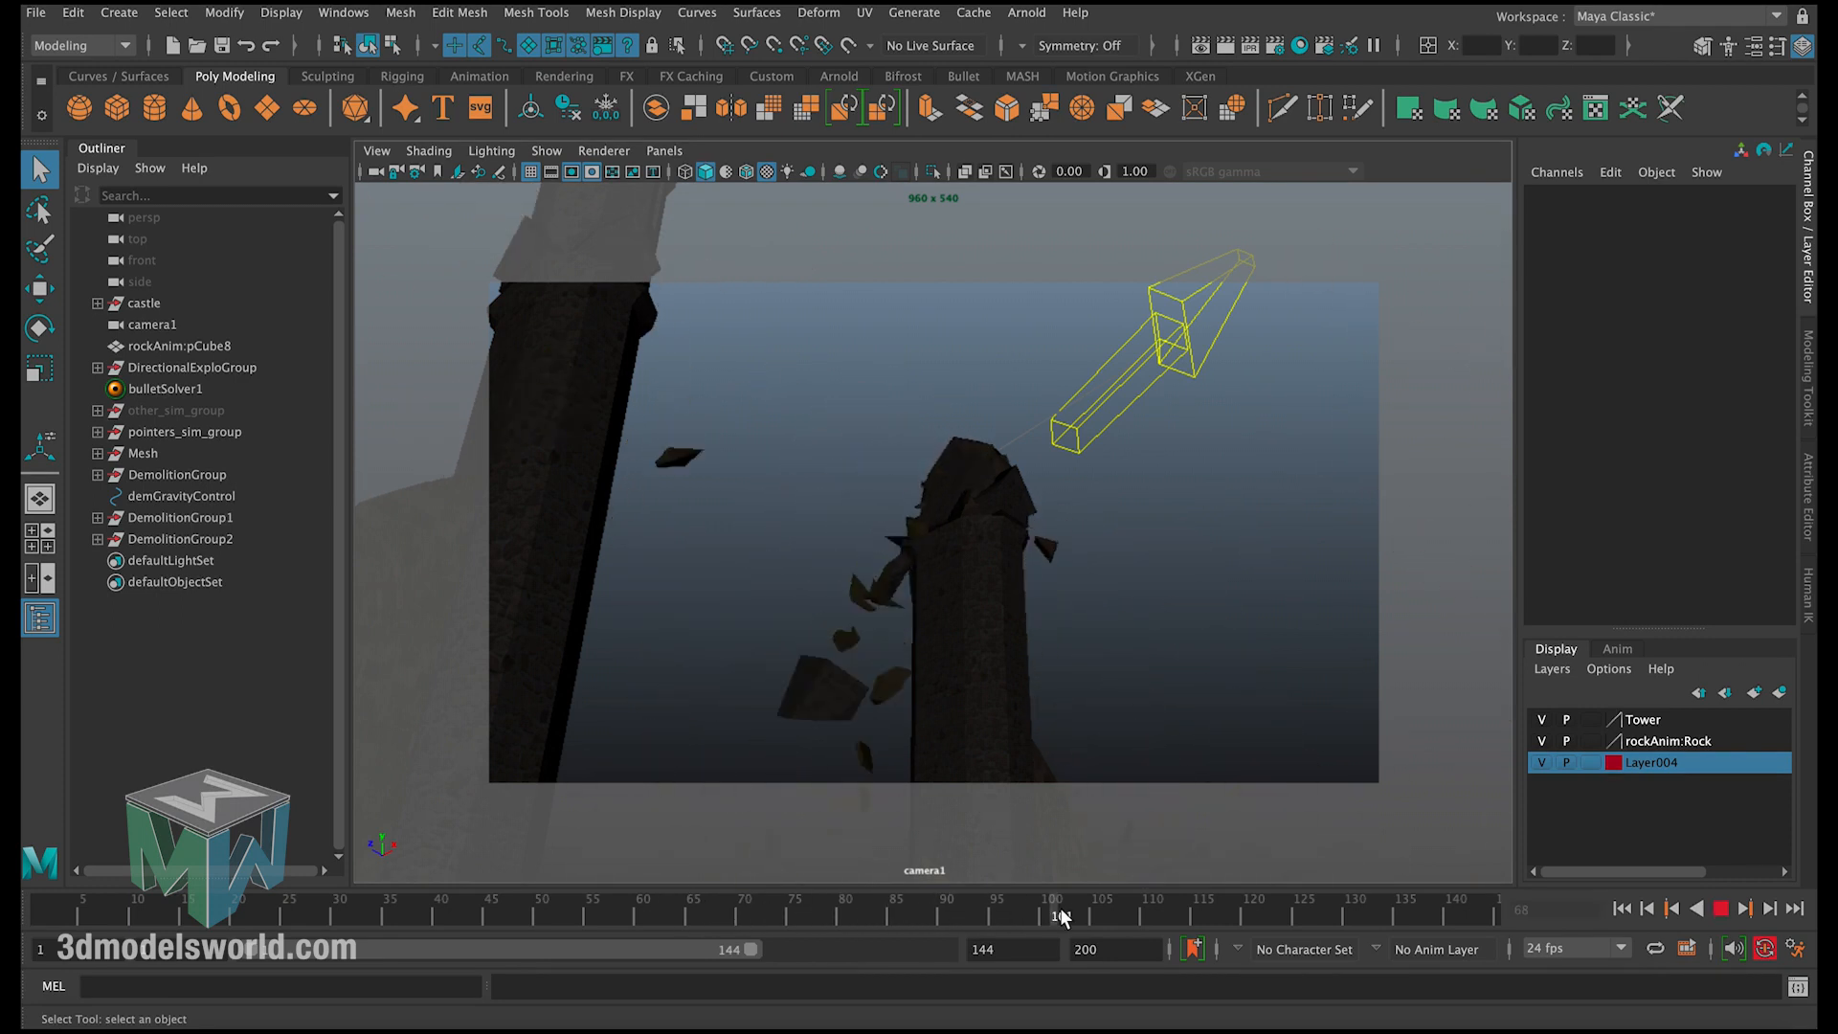
pyautogui.moveTo(1179, 910); pyautogui.dragTo(814, 906)
# Step: Inspect the fragments with Layer004 hidden up to frame 86, show the layer again, and scrub from the start to frame 72
pyautogui.click(584, 379)
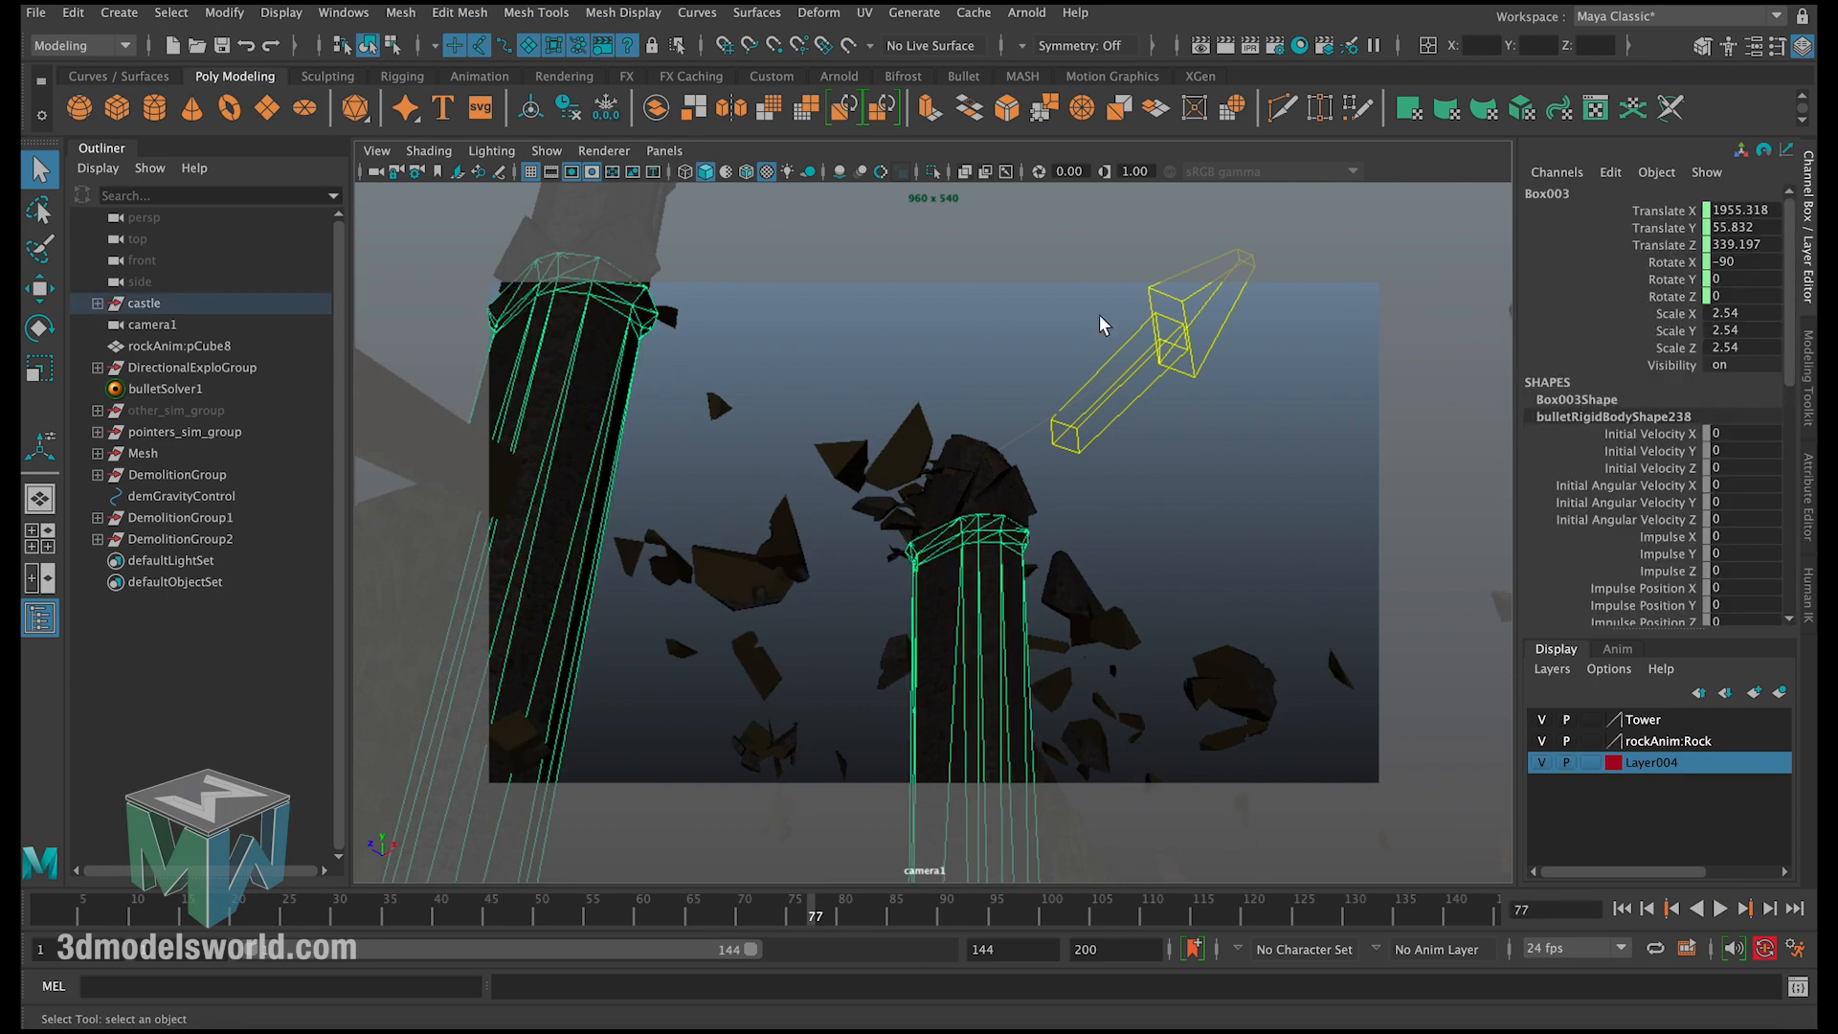
pyautogui.click(871, 382)
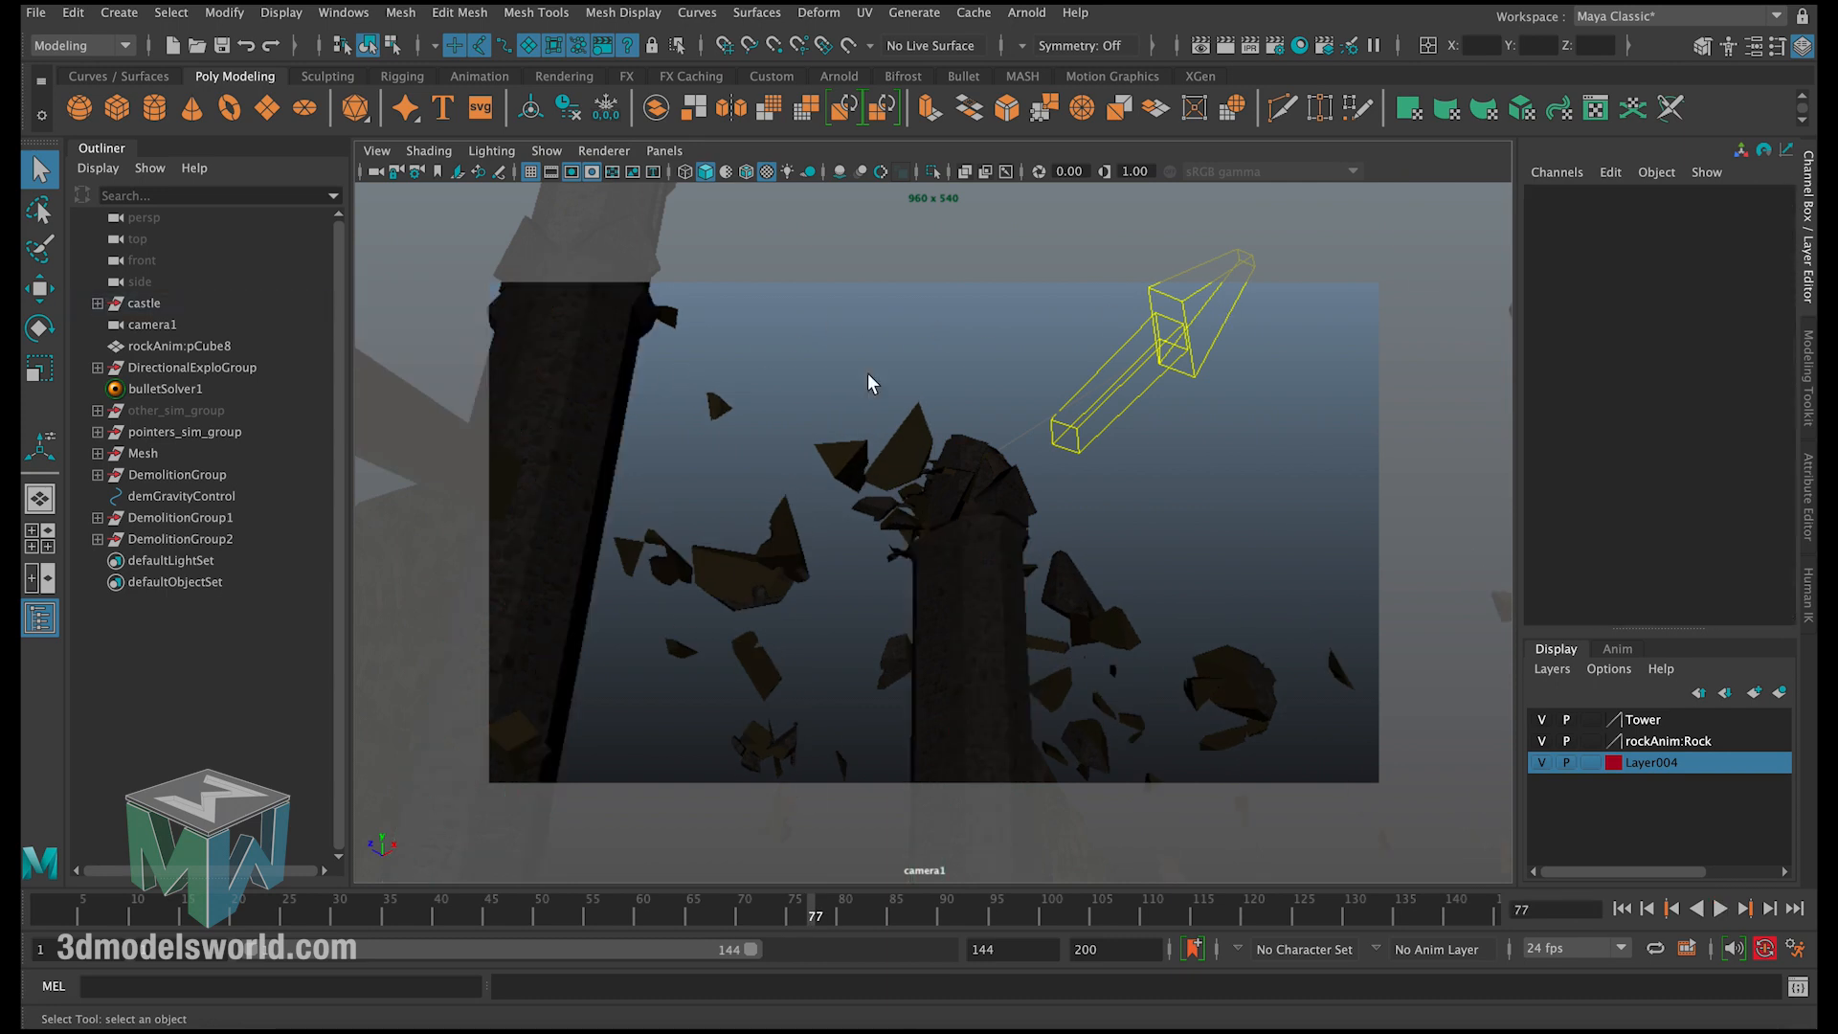
pyautogui.click(1541, 762)
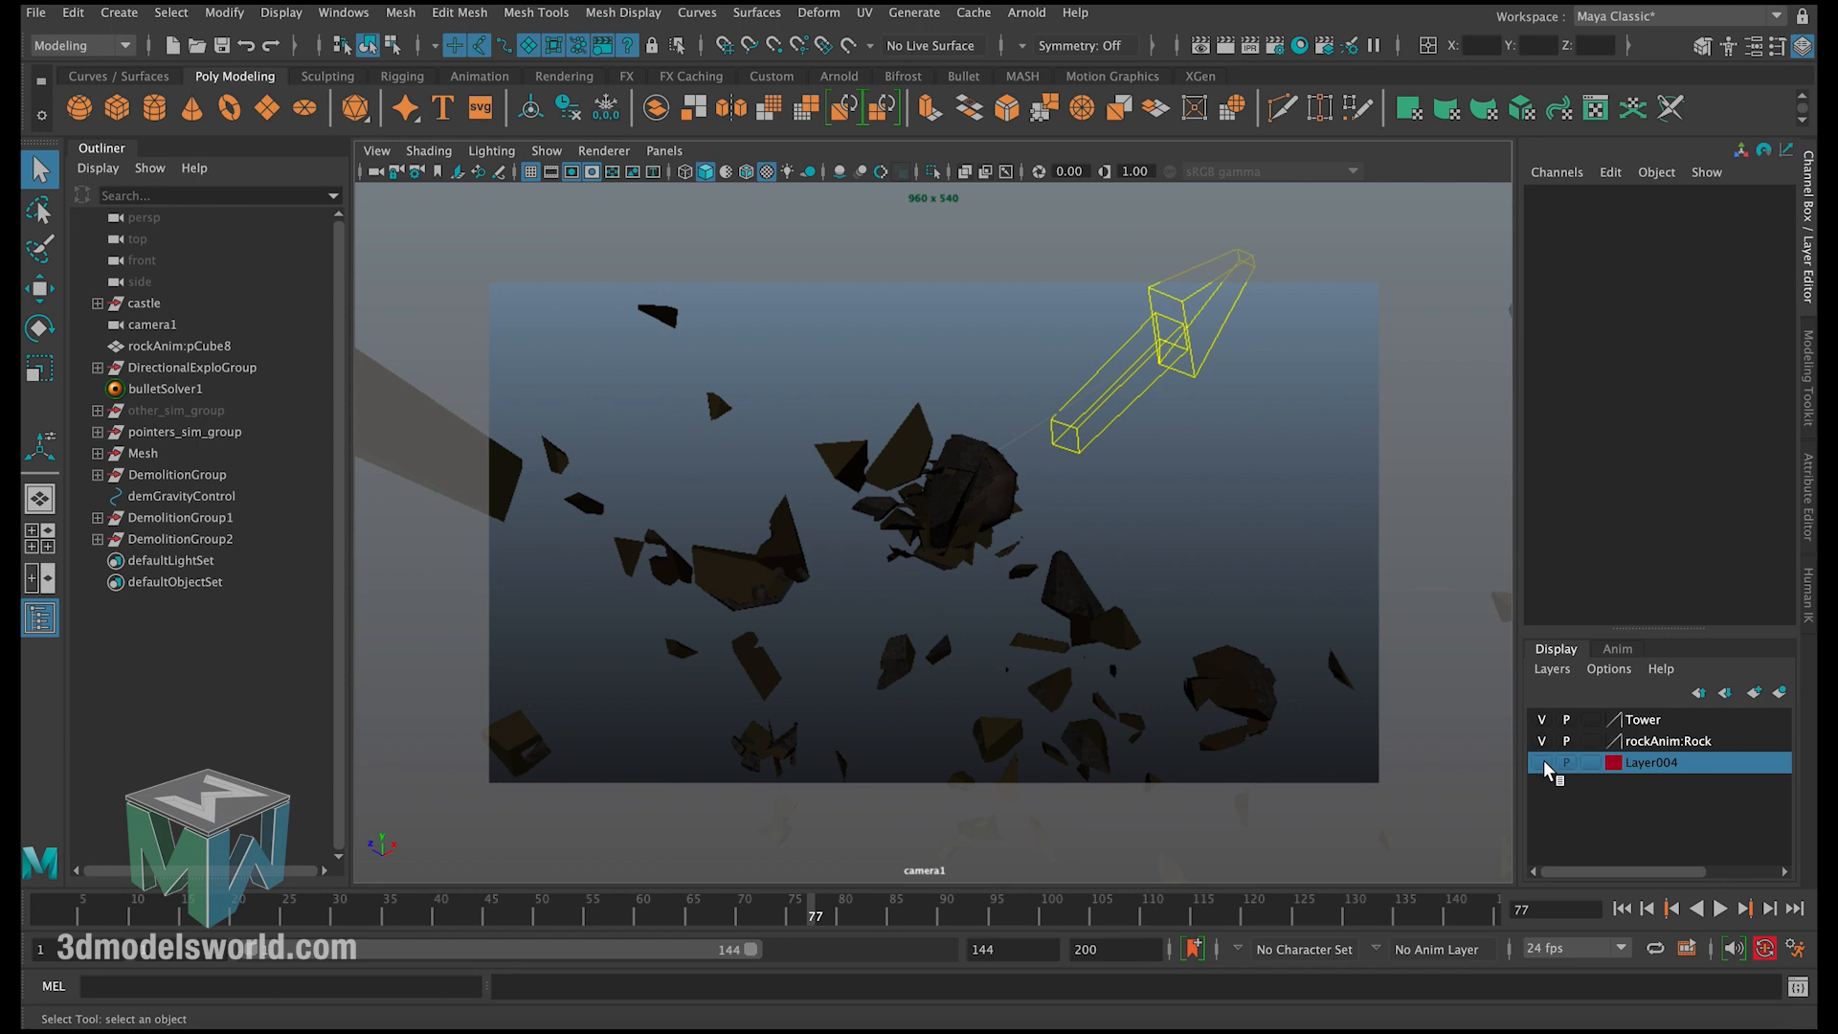
pyautogui.moveTo(634, 909); pyautogui.dragTo(906, 890)
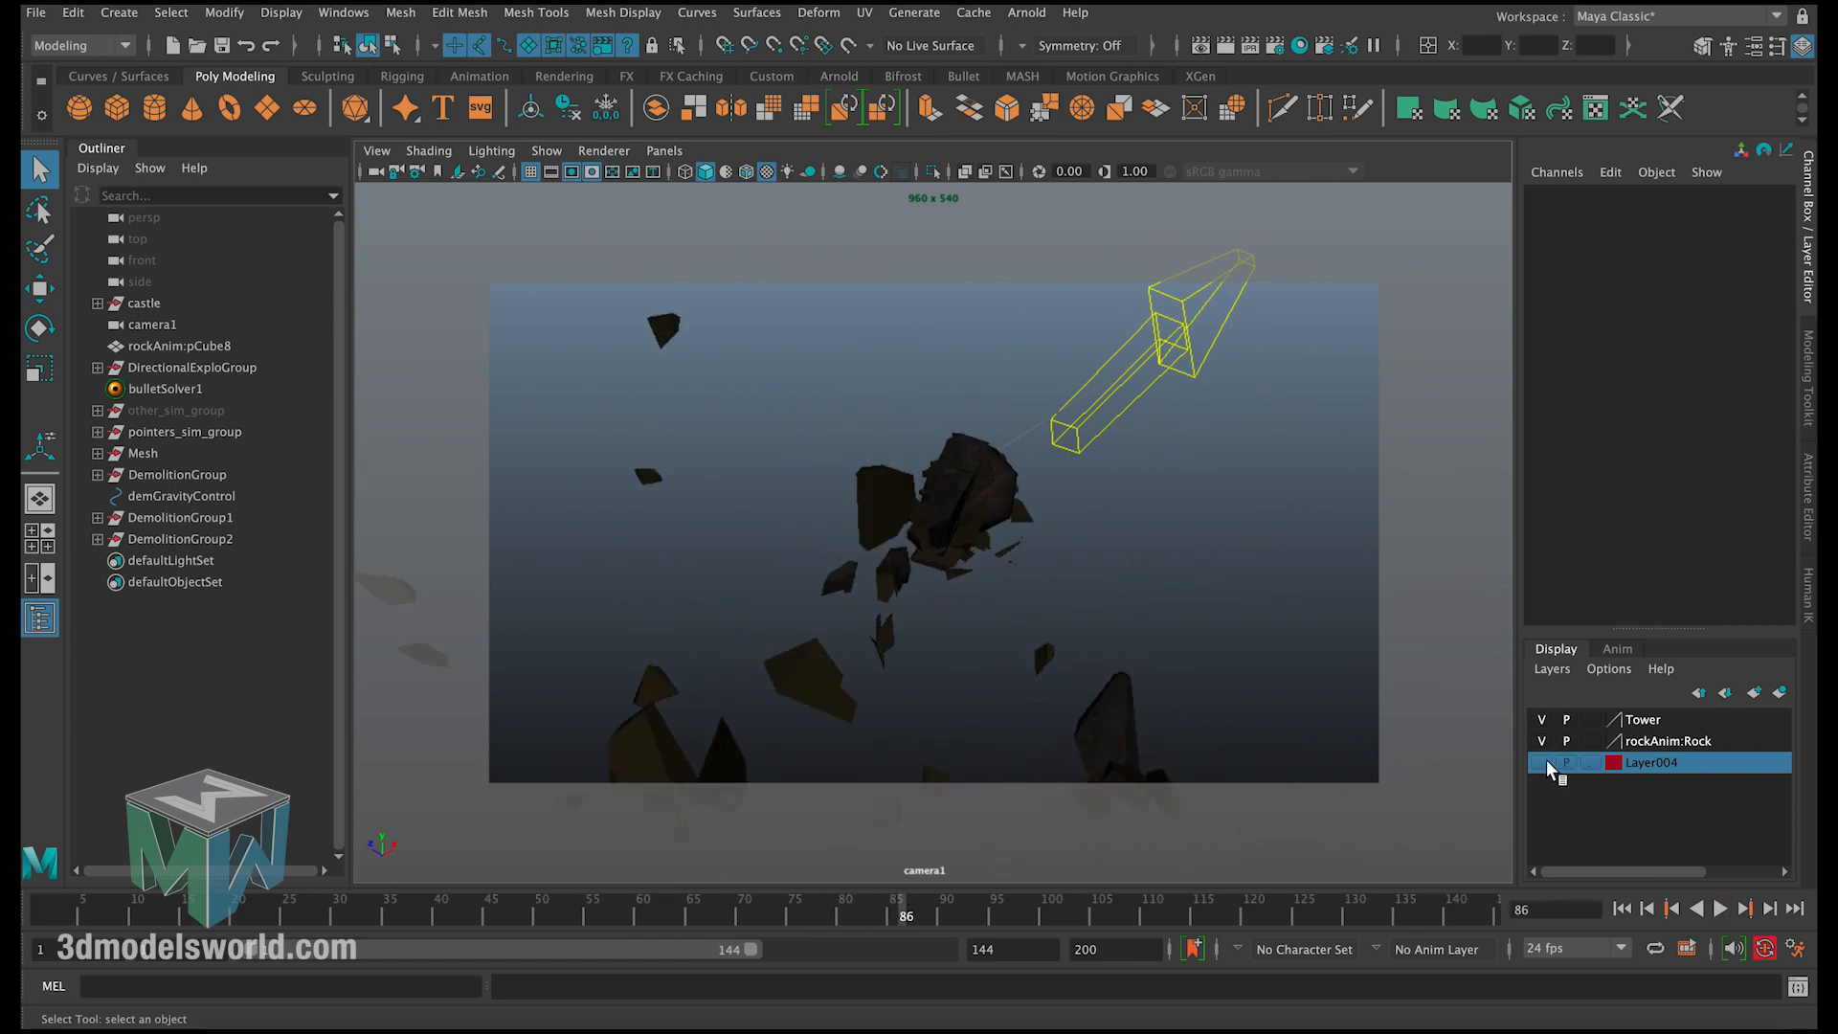
pyautogui.click(1548, 763)
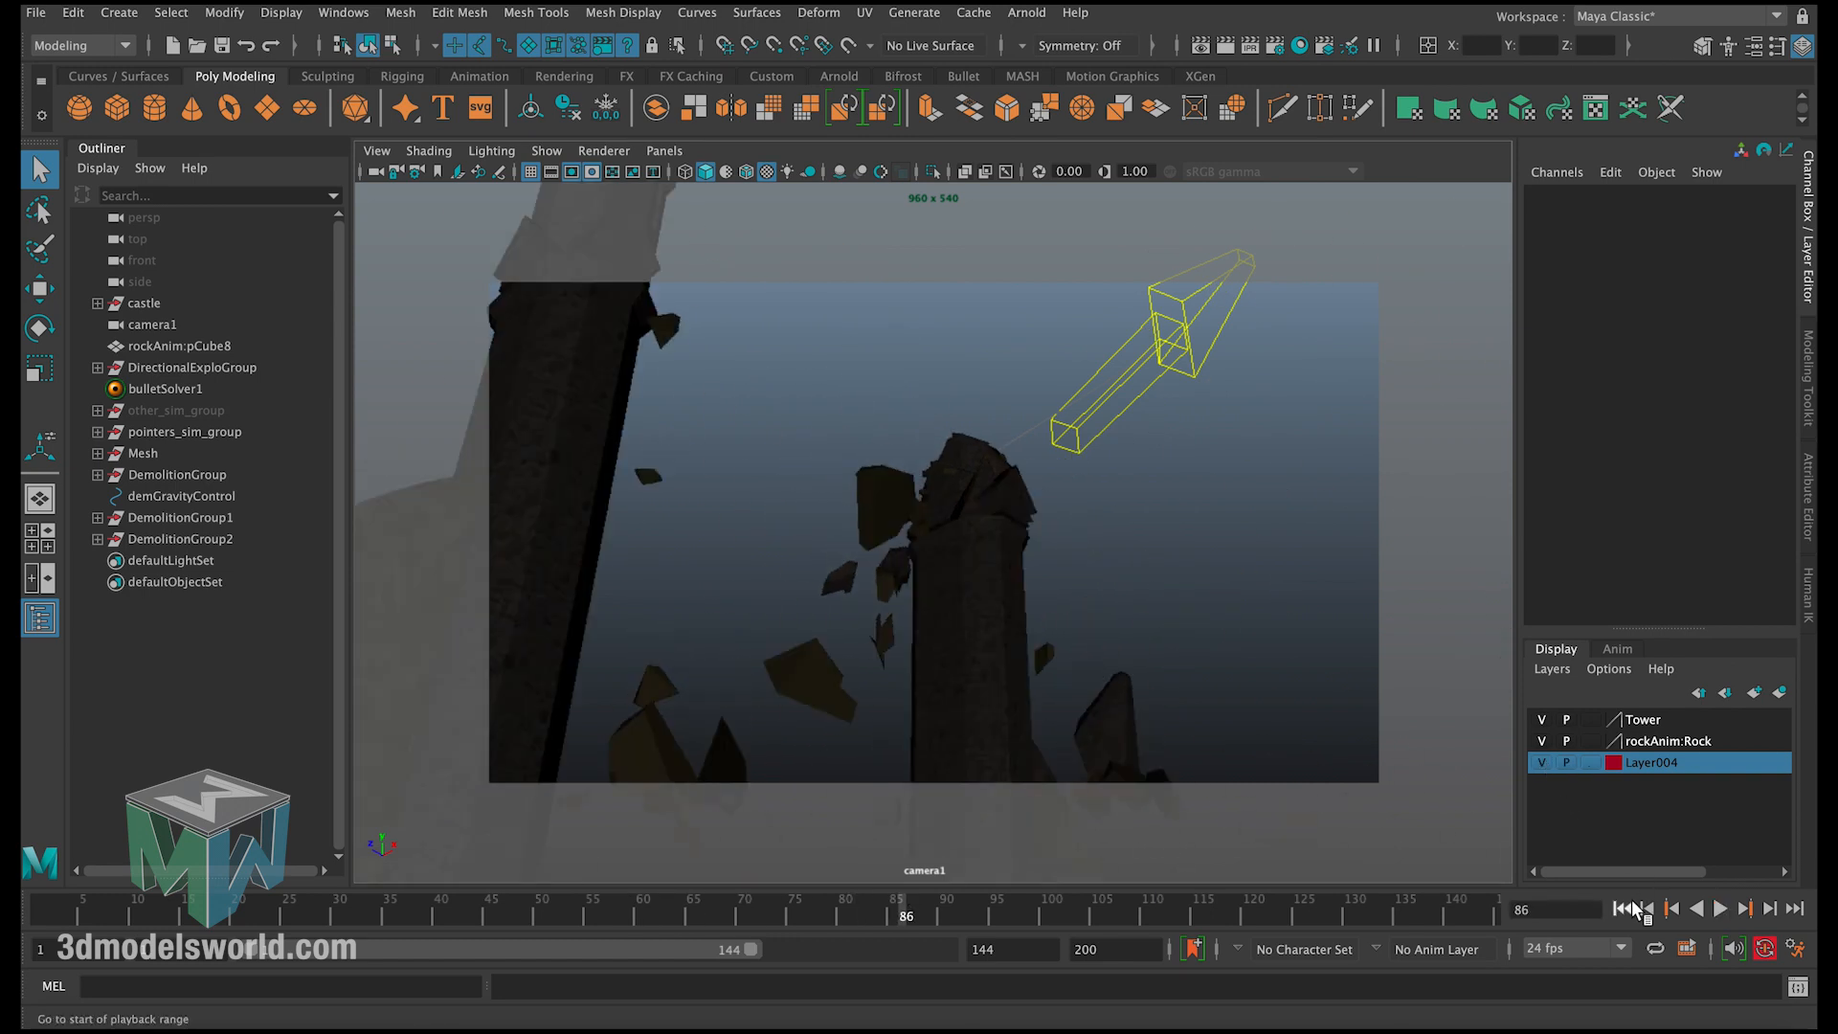
pyautogui.click(1622, 908)
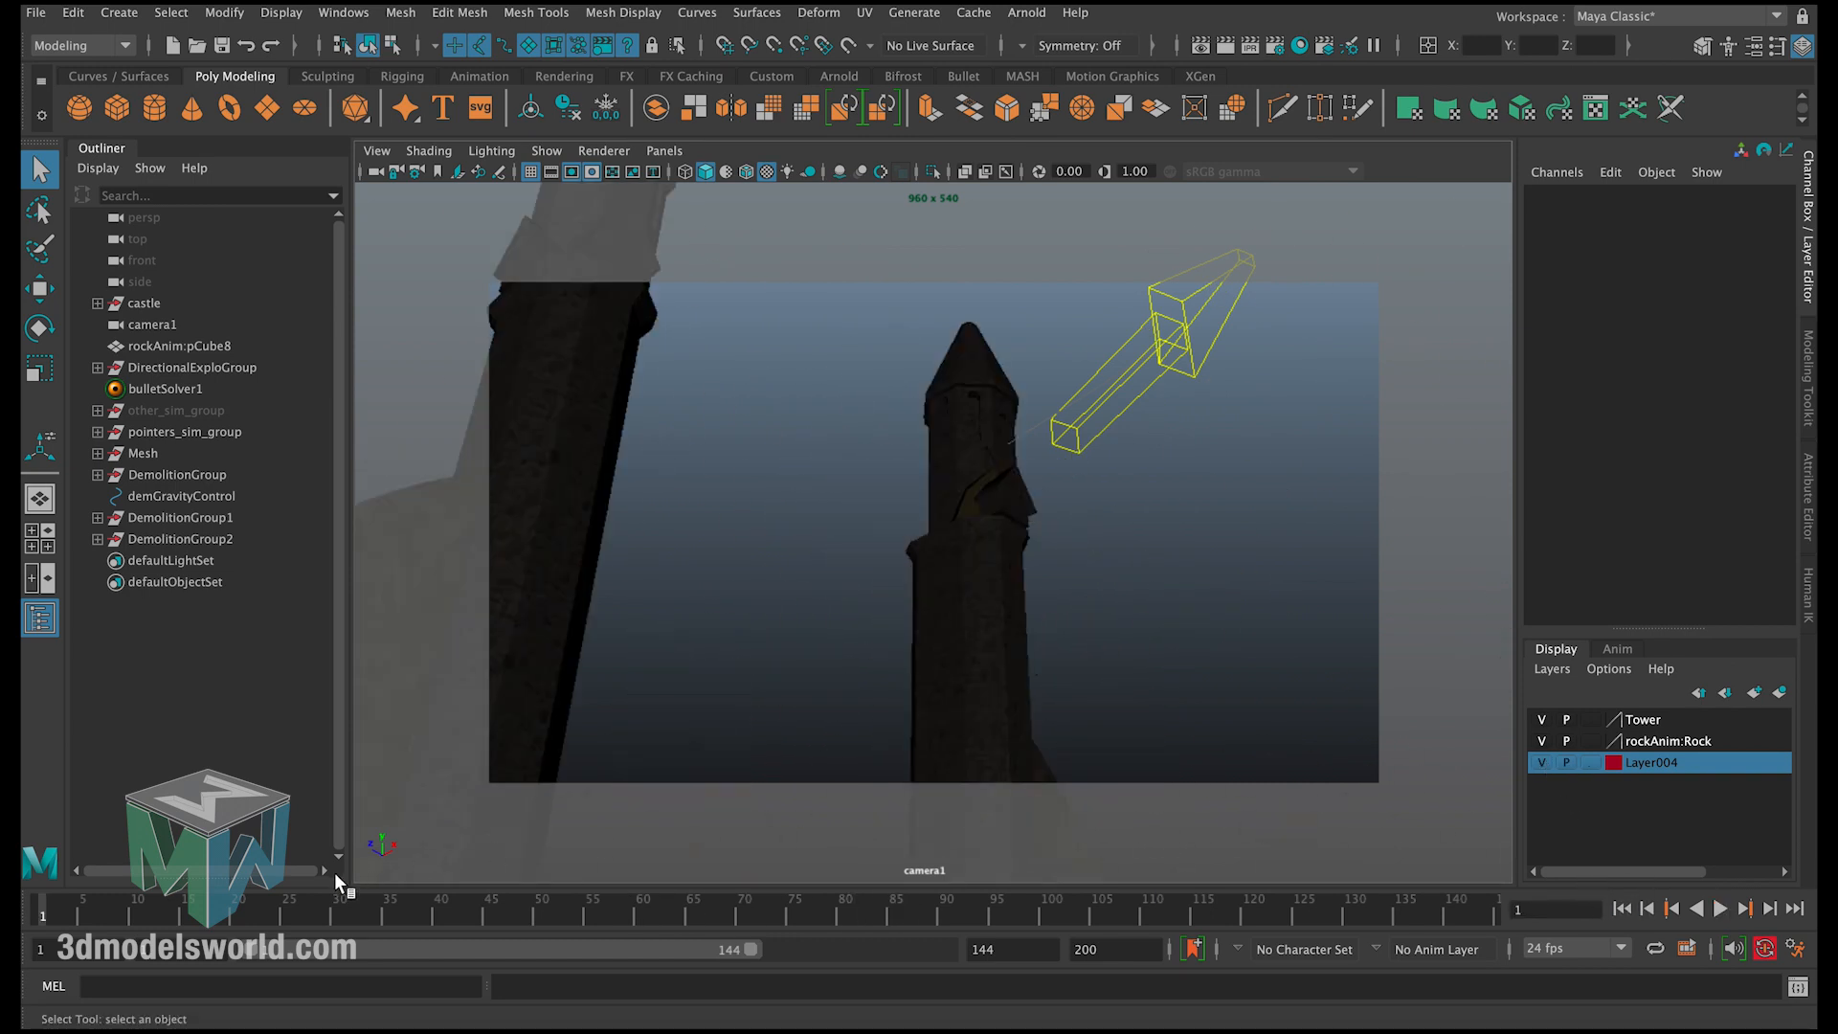
pyautogui.moveTo(347, 905); pyautogui.dragTo(764, 909)
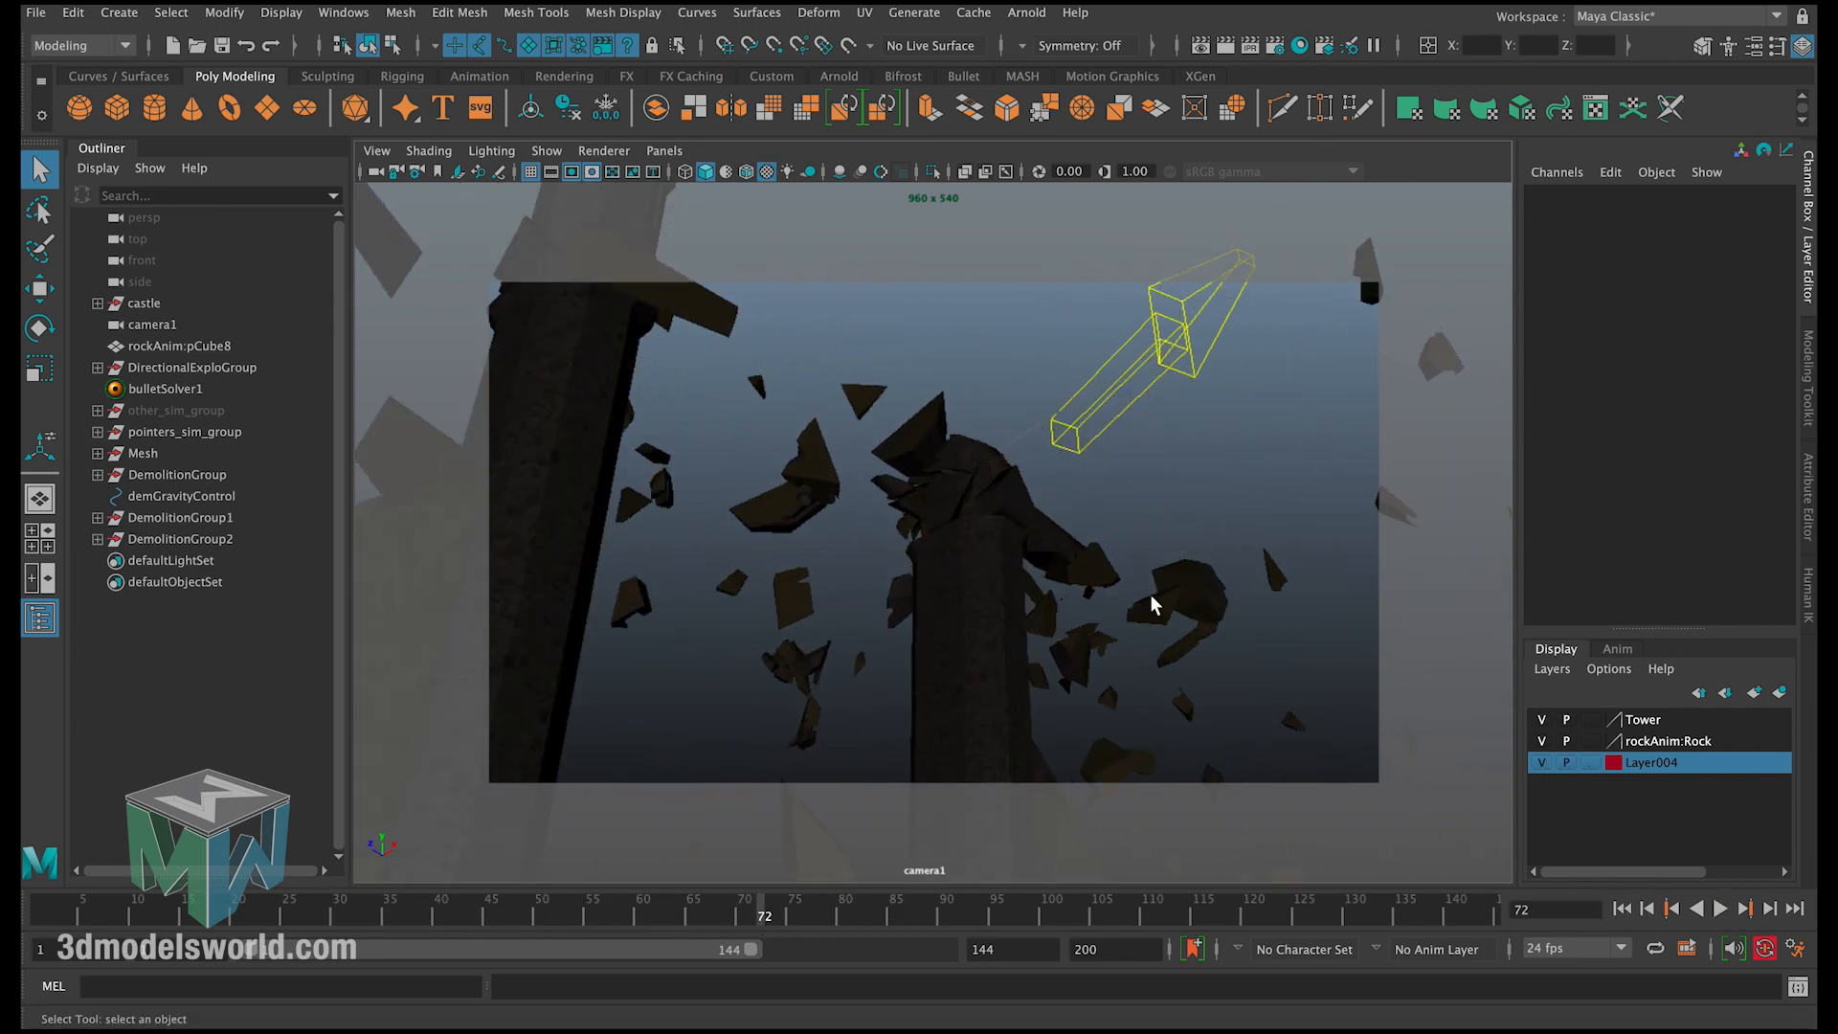
# Step: Delete all simulation nodes from the scene using the xShatter FX general settings, and minimize its window
pyautogui.click(1724, 1031)
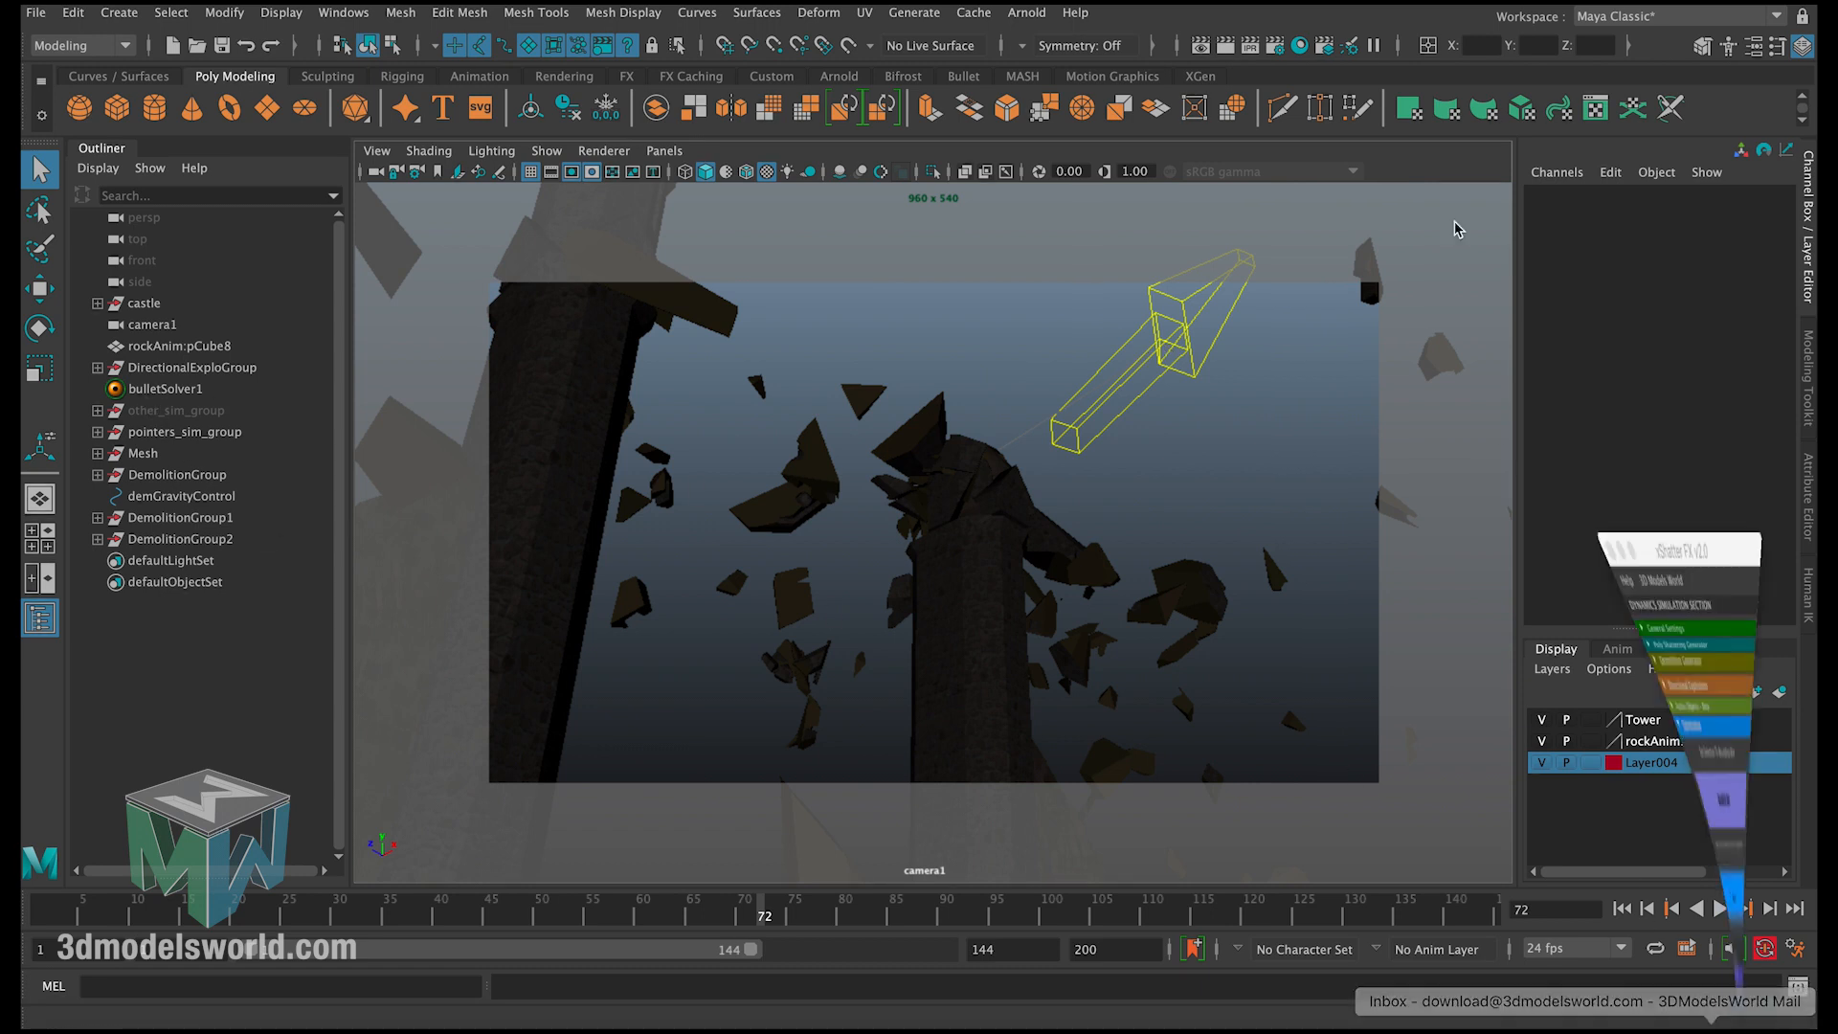
pyautogui.click(1535, 117)
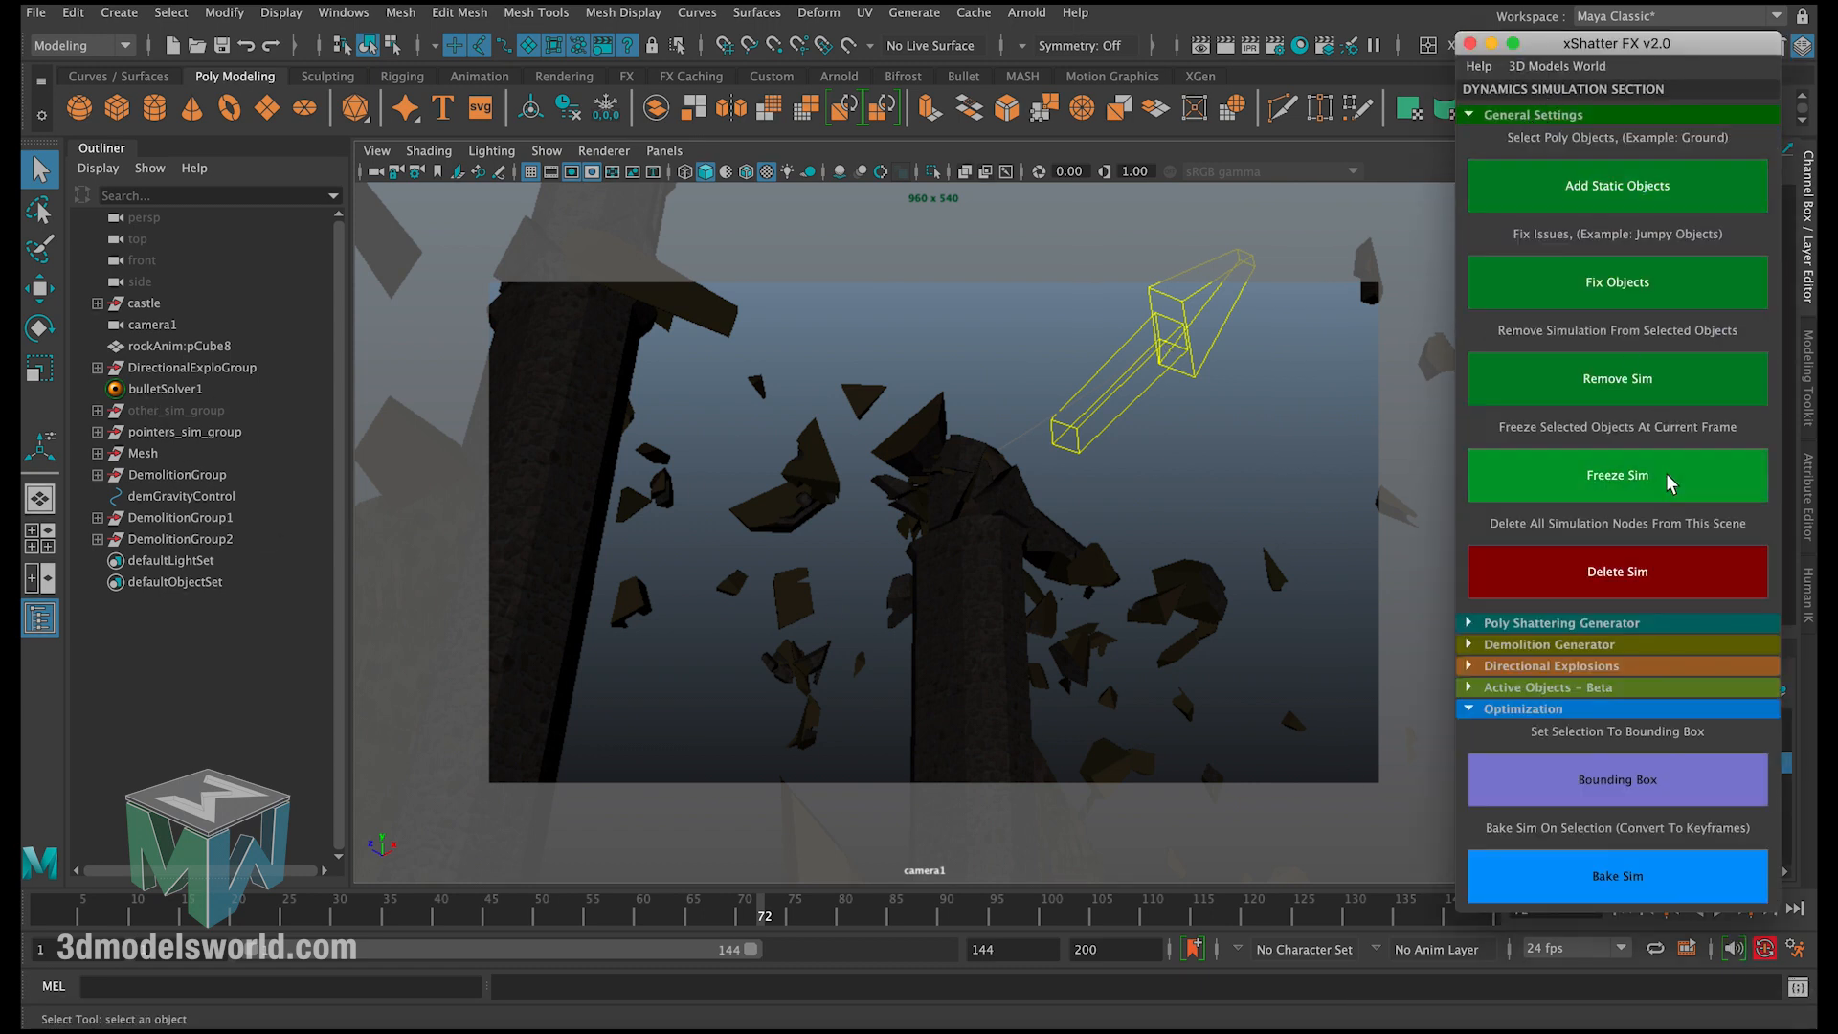
pyautogui.click(1637, 574)
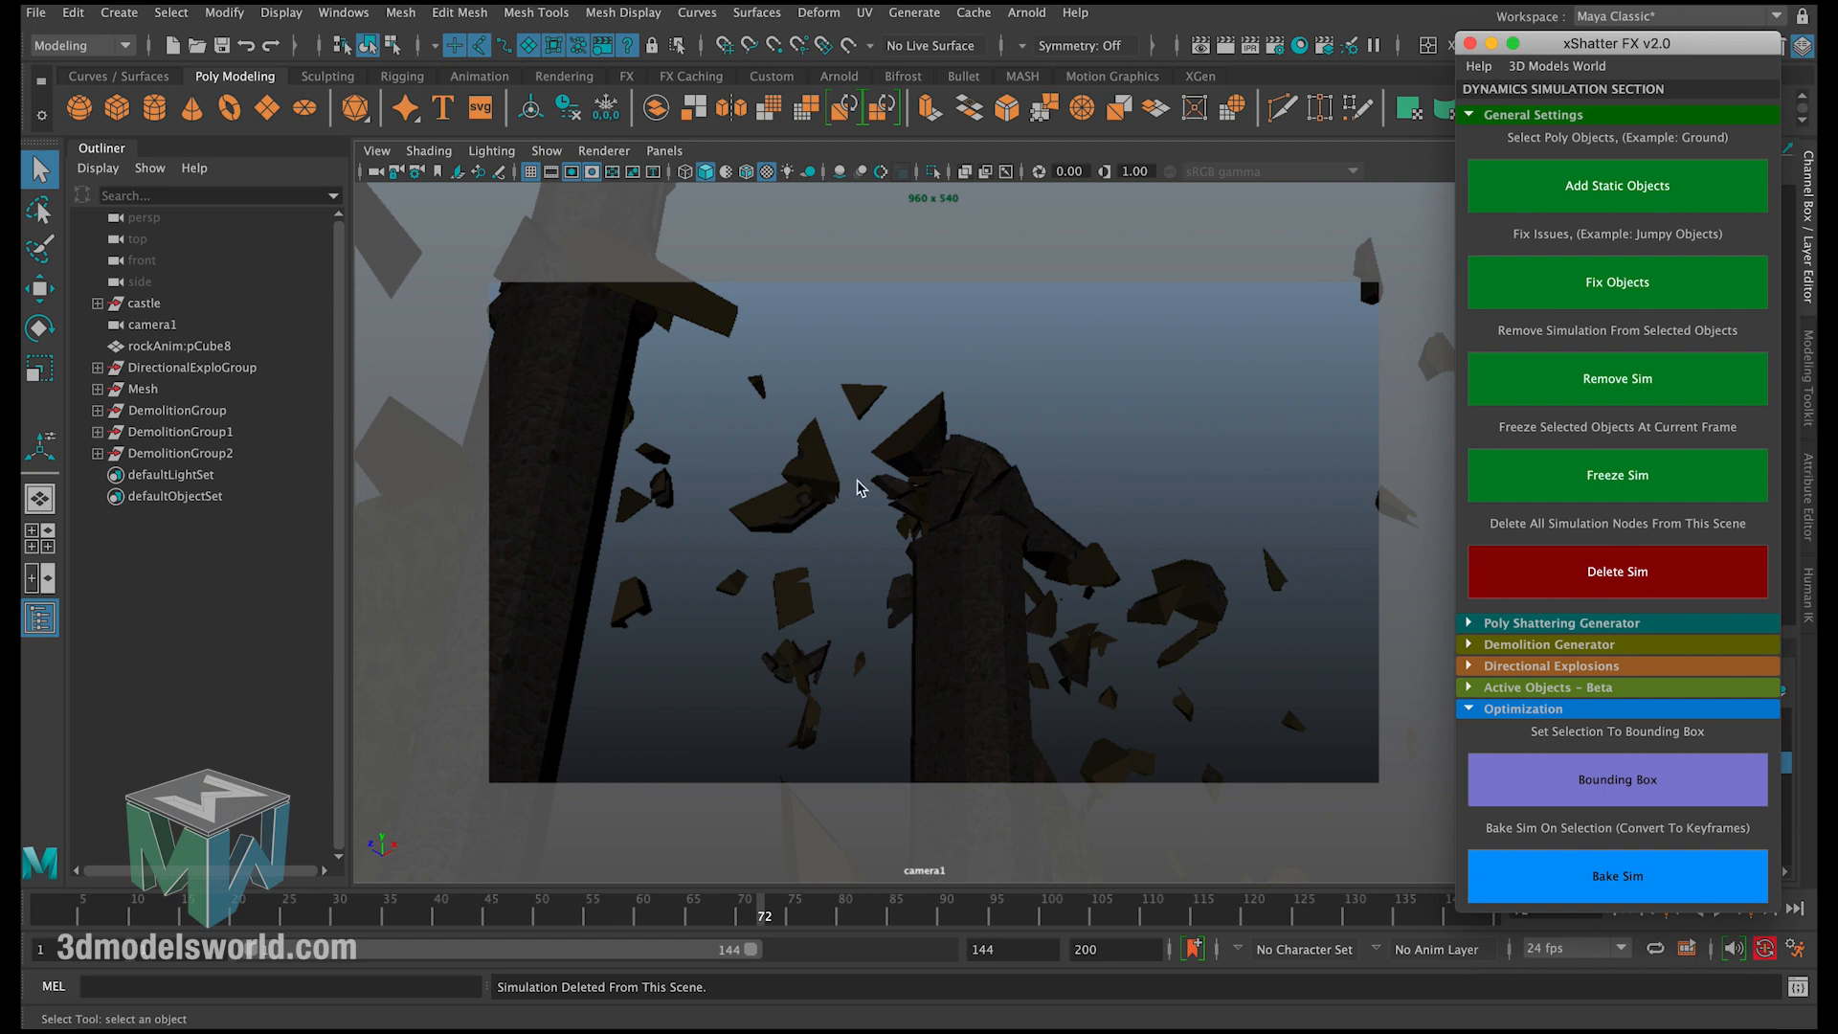
pyautogui.click(1492, 44)
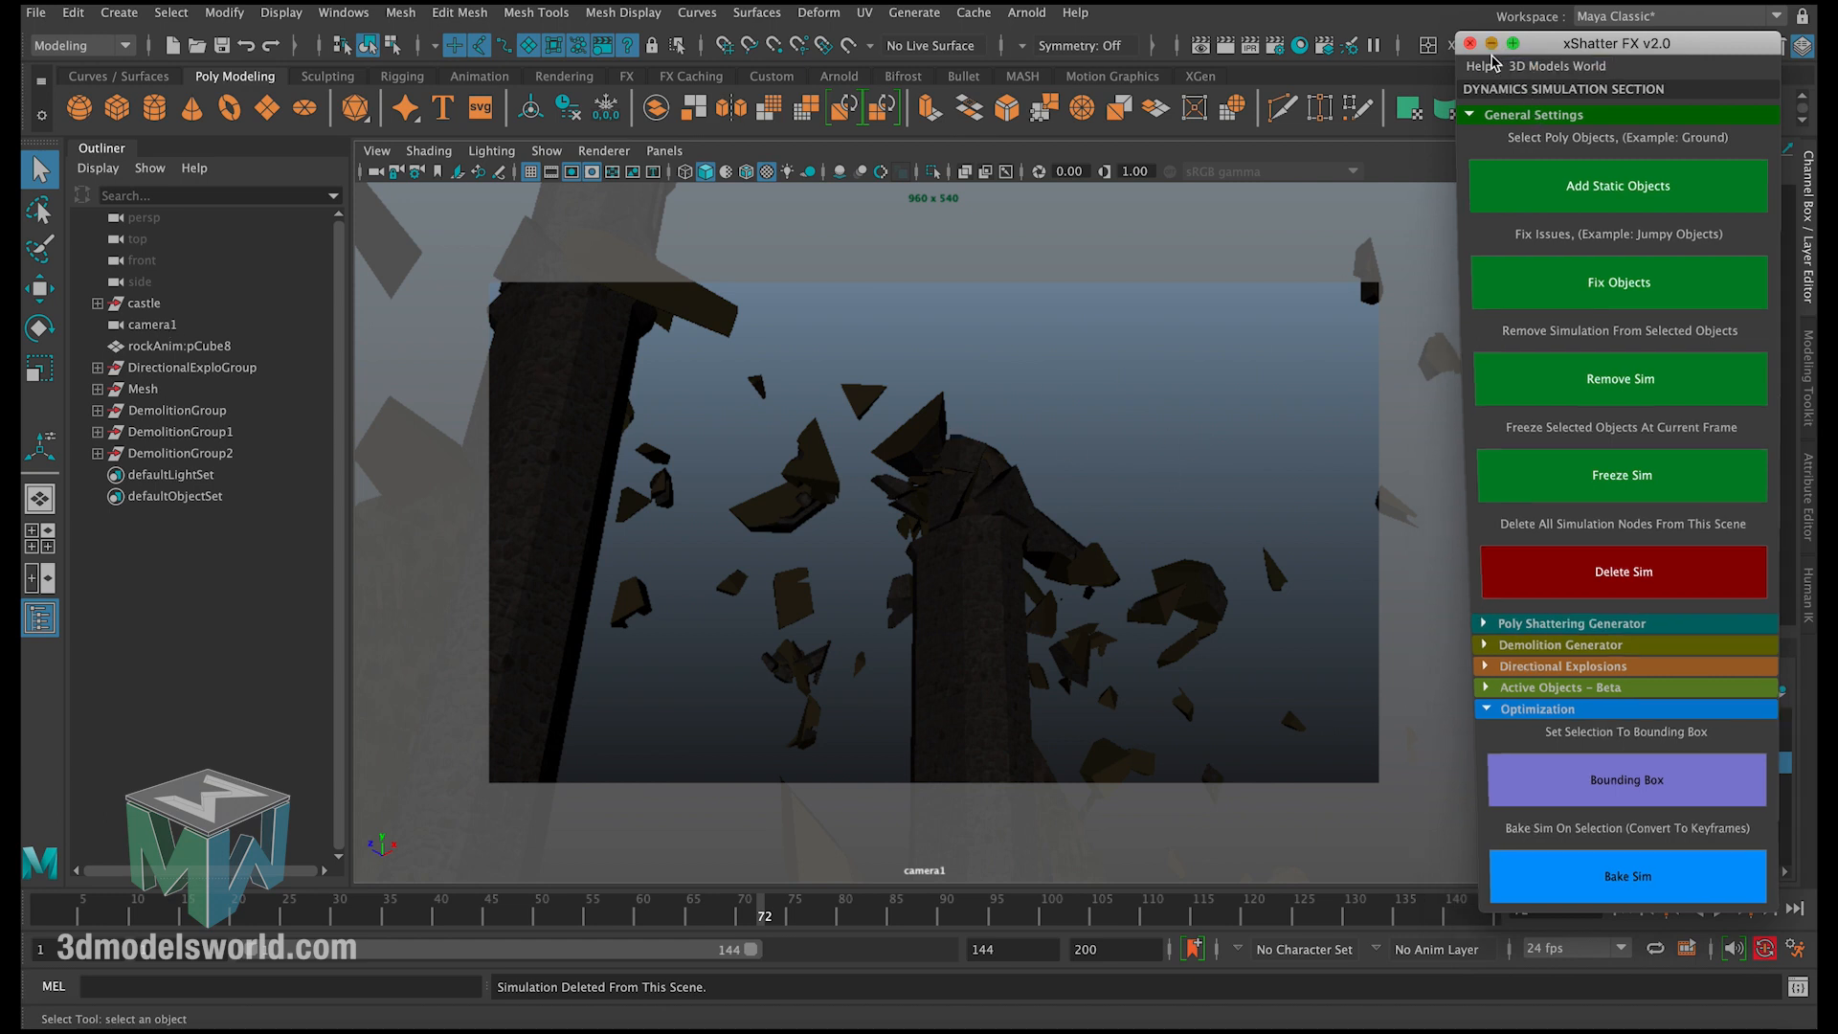
# Step: Scrub through the keyframed explosion to examine the rock's impact on the tower, ending at frame 33 with xShatter FX minimized
pyautogui.moveTo(125, 905); pyautogui.dragTo(599, 905)
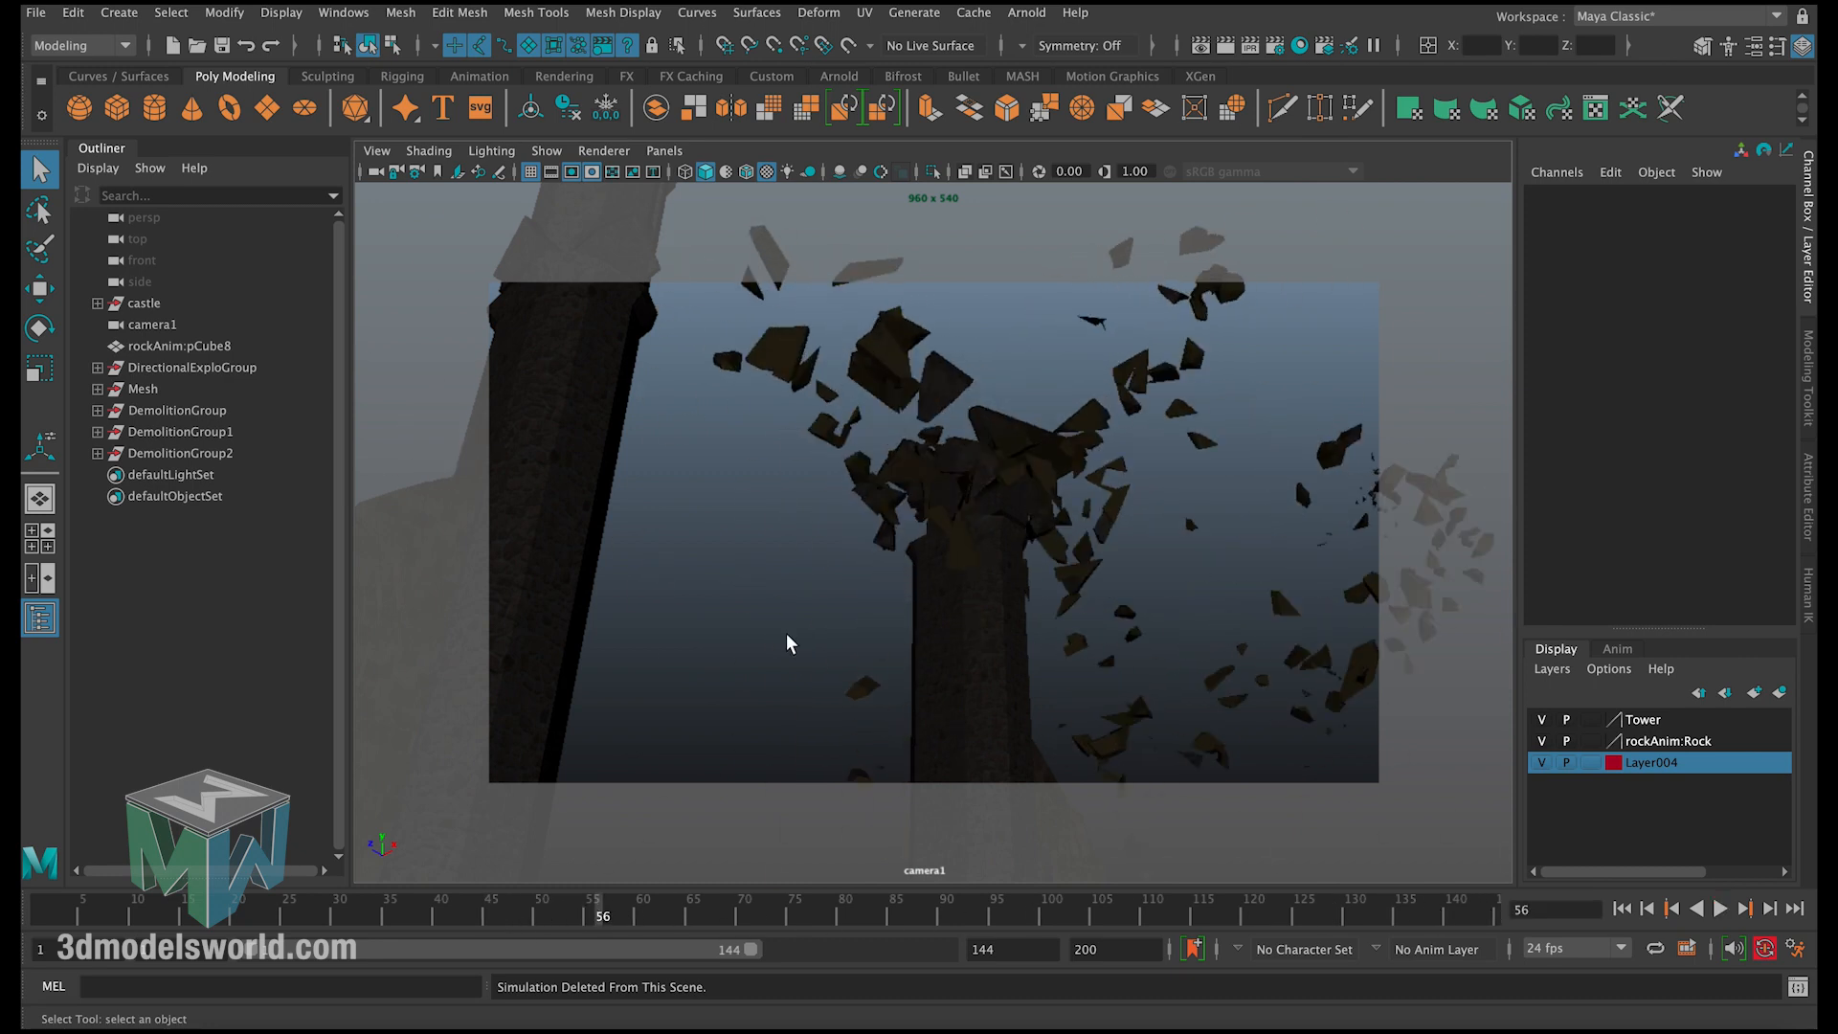
pyautogui.moveTo(55, 917); pyautogui.dragTo(447, 925)
pyautogui.click(1733, 1030)
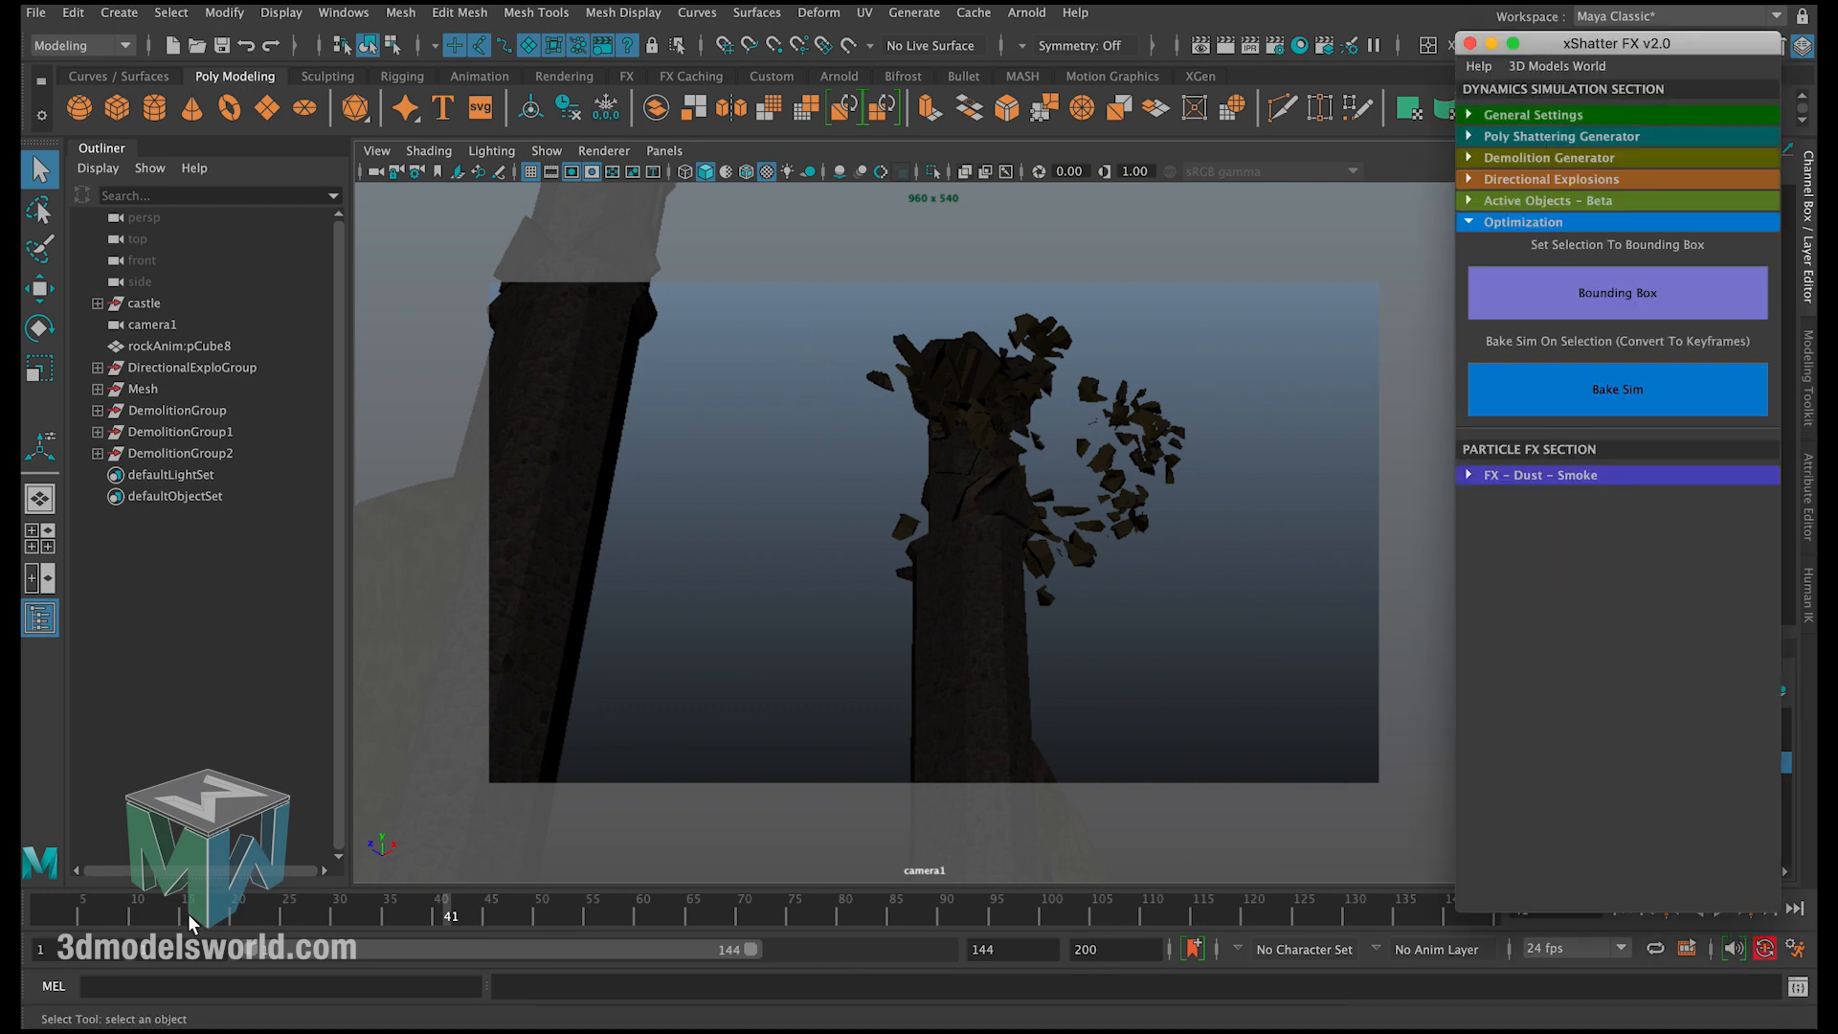
pyautogui.moveTo(187, 913); pyautogui.dragTo(405, 909)
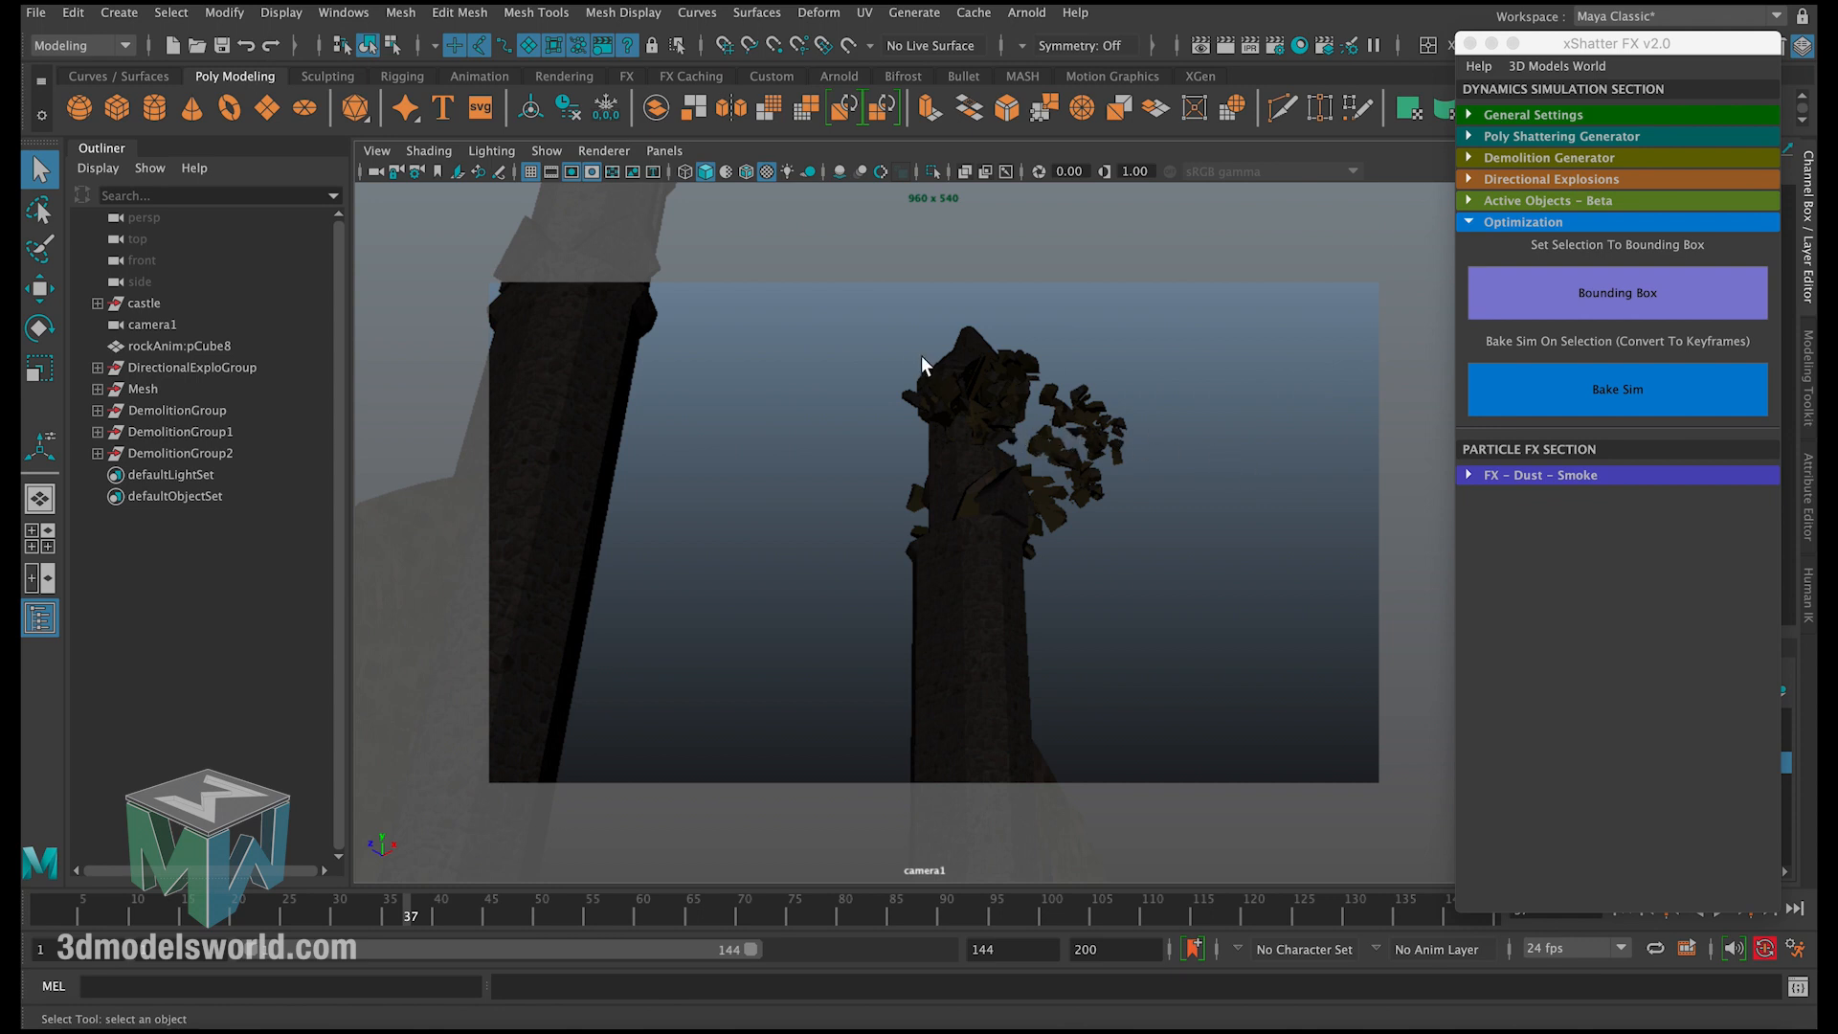
pyautogui.moveTo(413, 917); pyautogui.dragTo(369, 917)
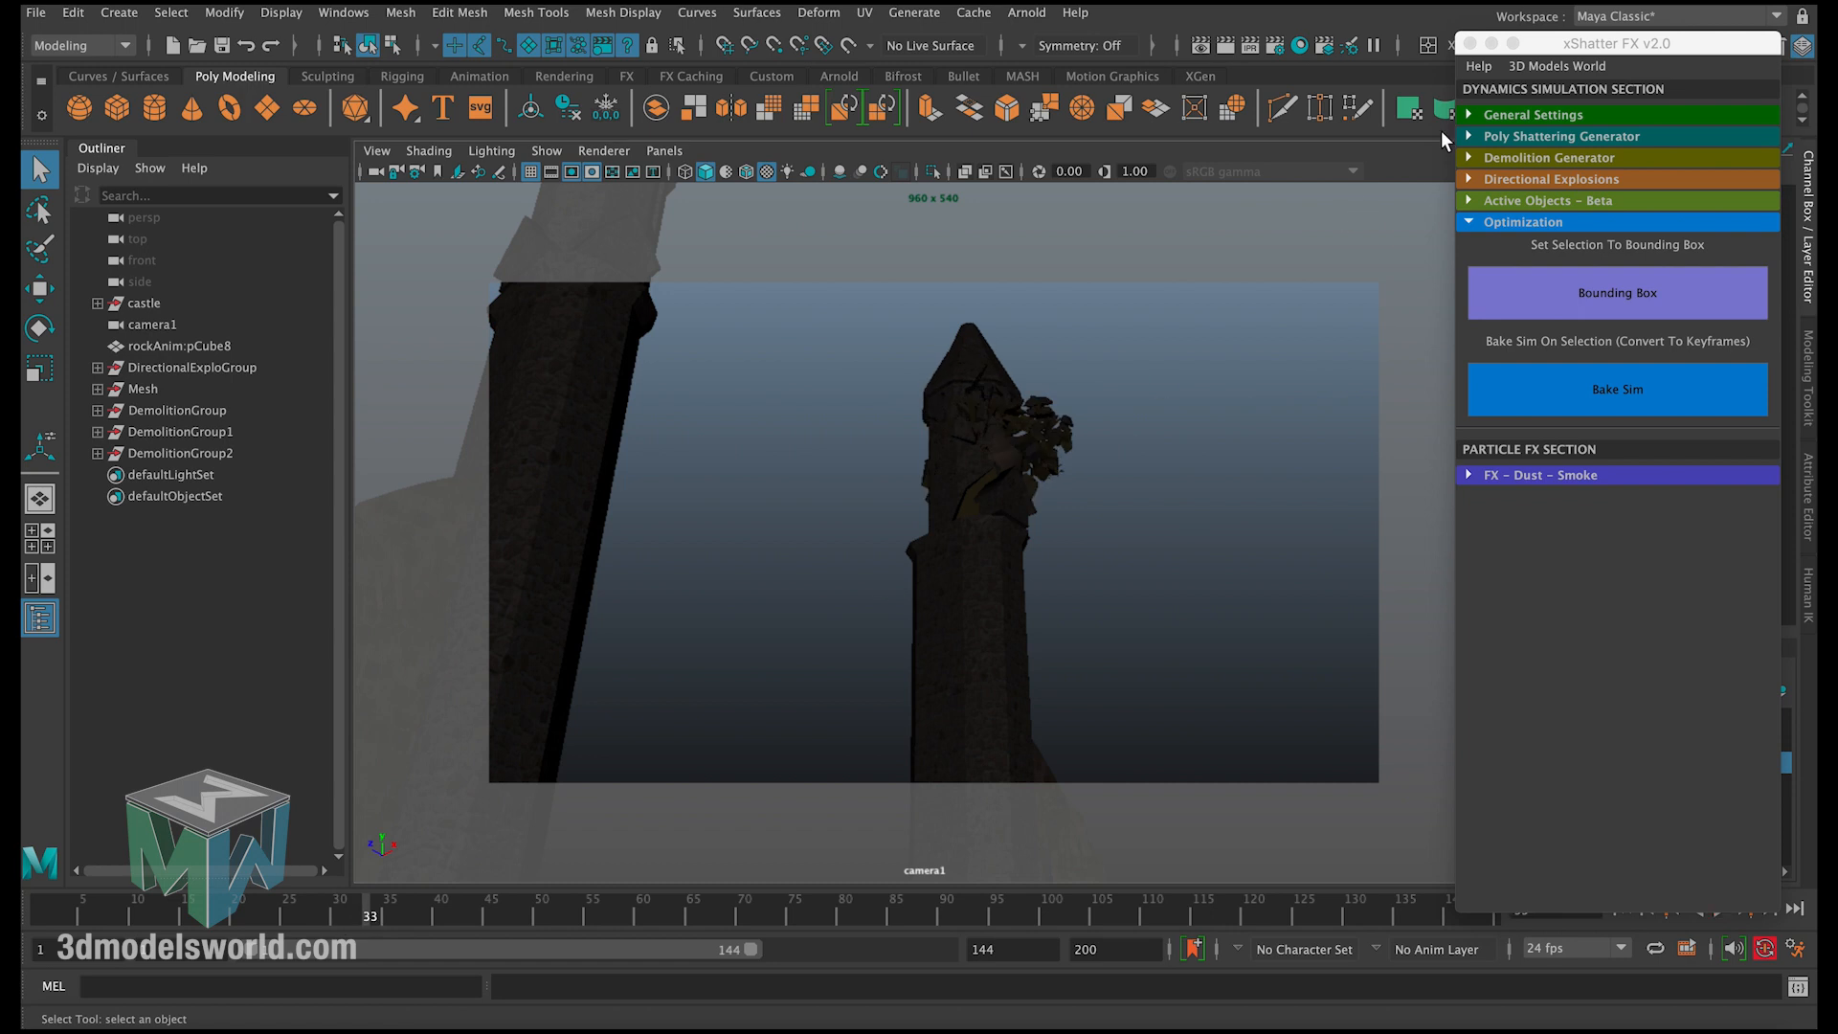
pyautogui.click(1491, 44)
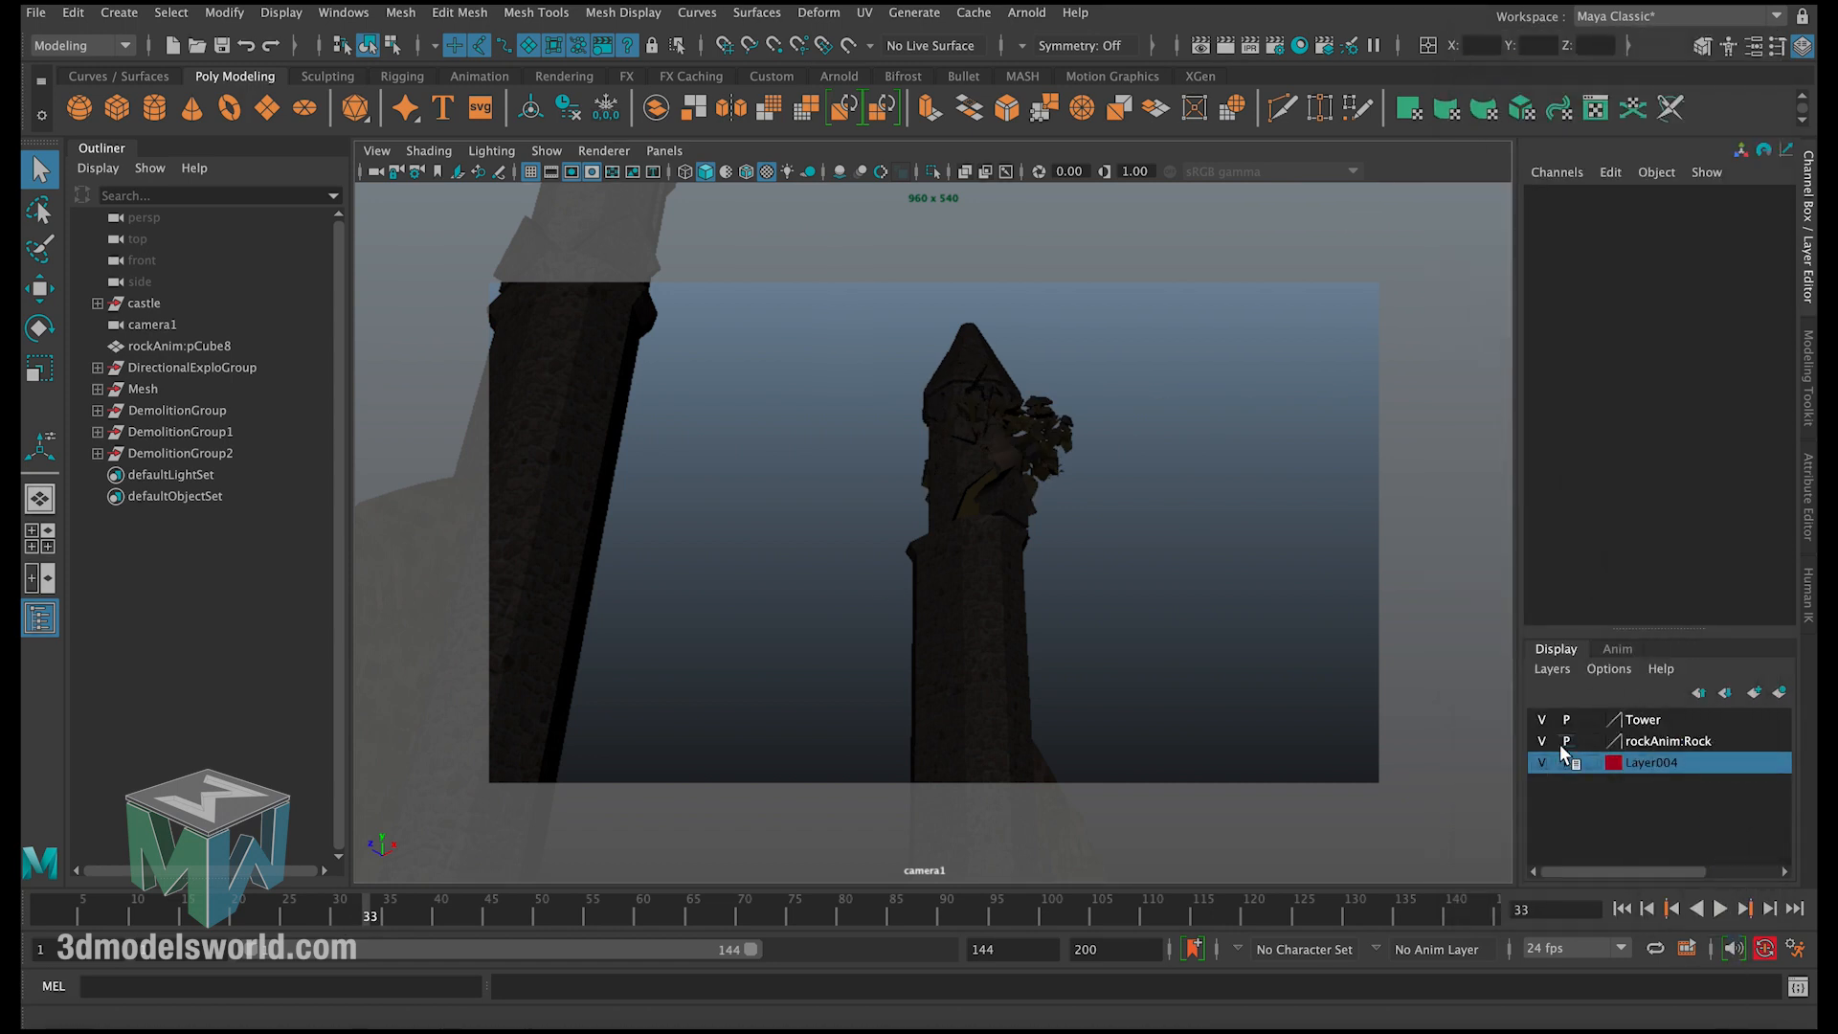
# Step: Hide the rockAnim:Rock layer and, at frame 34, select the fragments bursting from the impact area, excluding the spire pieces
pyautogui.click(1541, 741)
pyautogui.hotkey('alt', 'v')
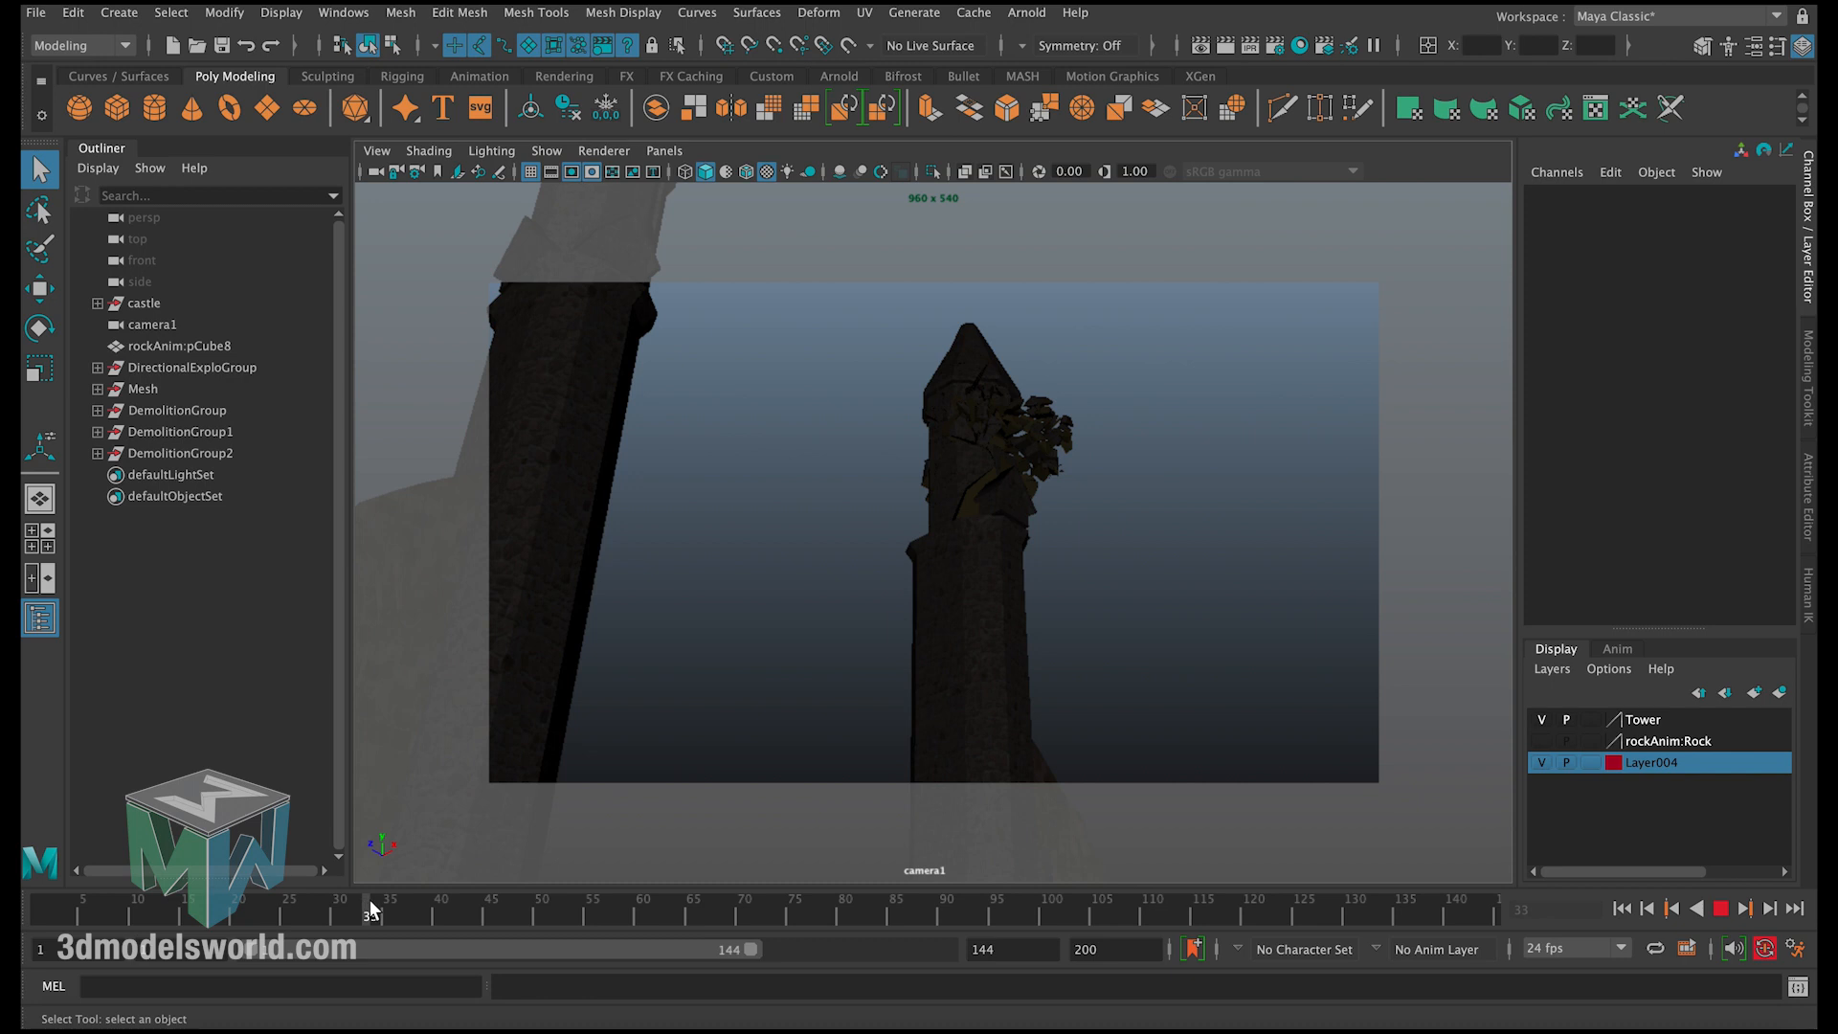
pyautogui.click(375, 899)
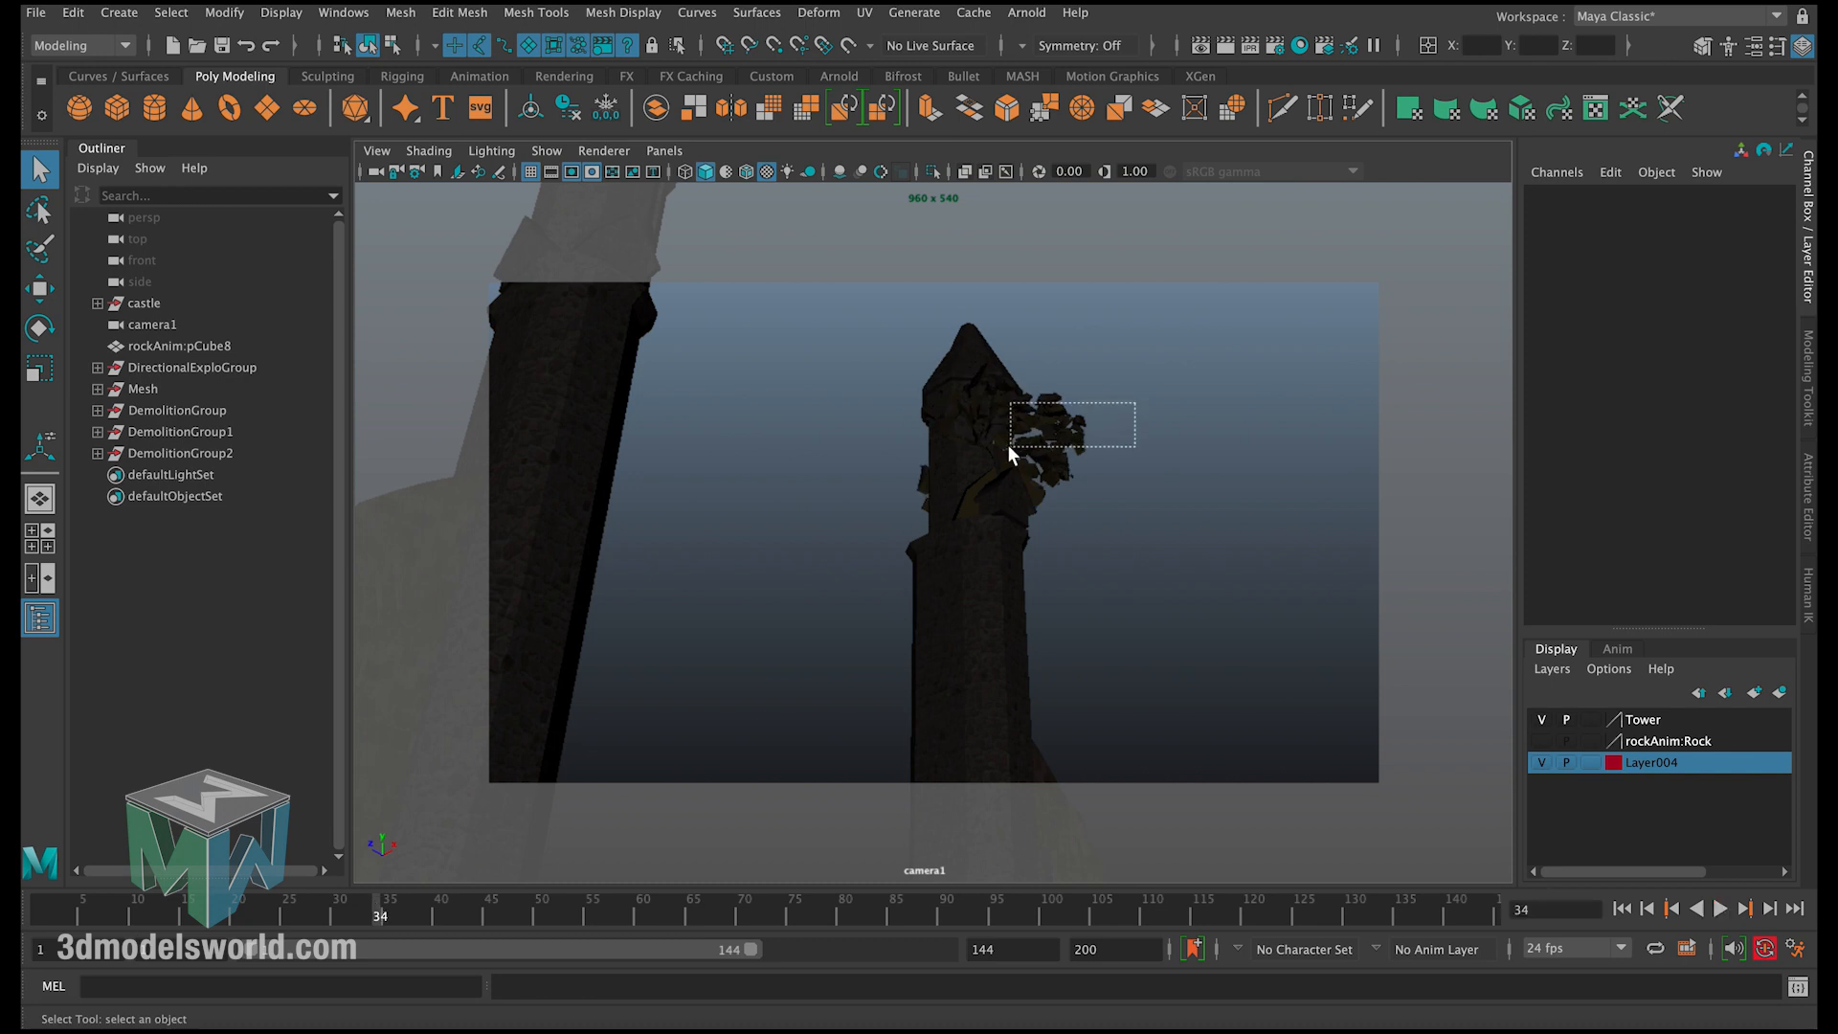
pyautogui.moveTo(1007, 444); pyautogui.dragTo(1005, 454)
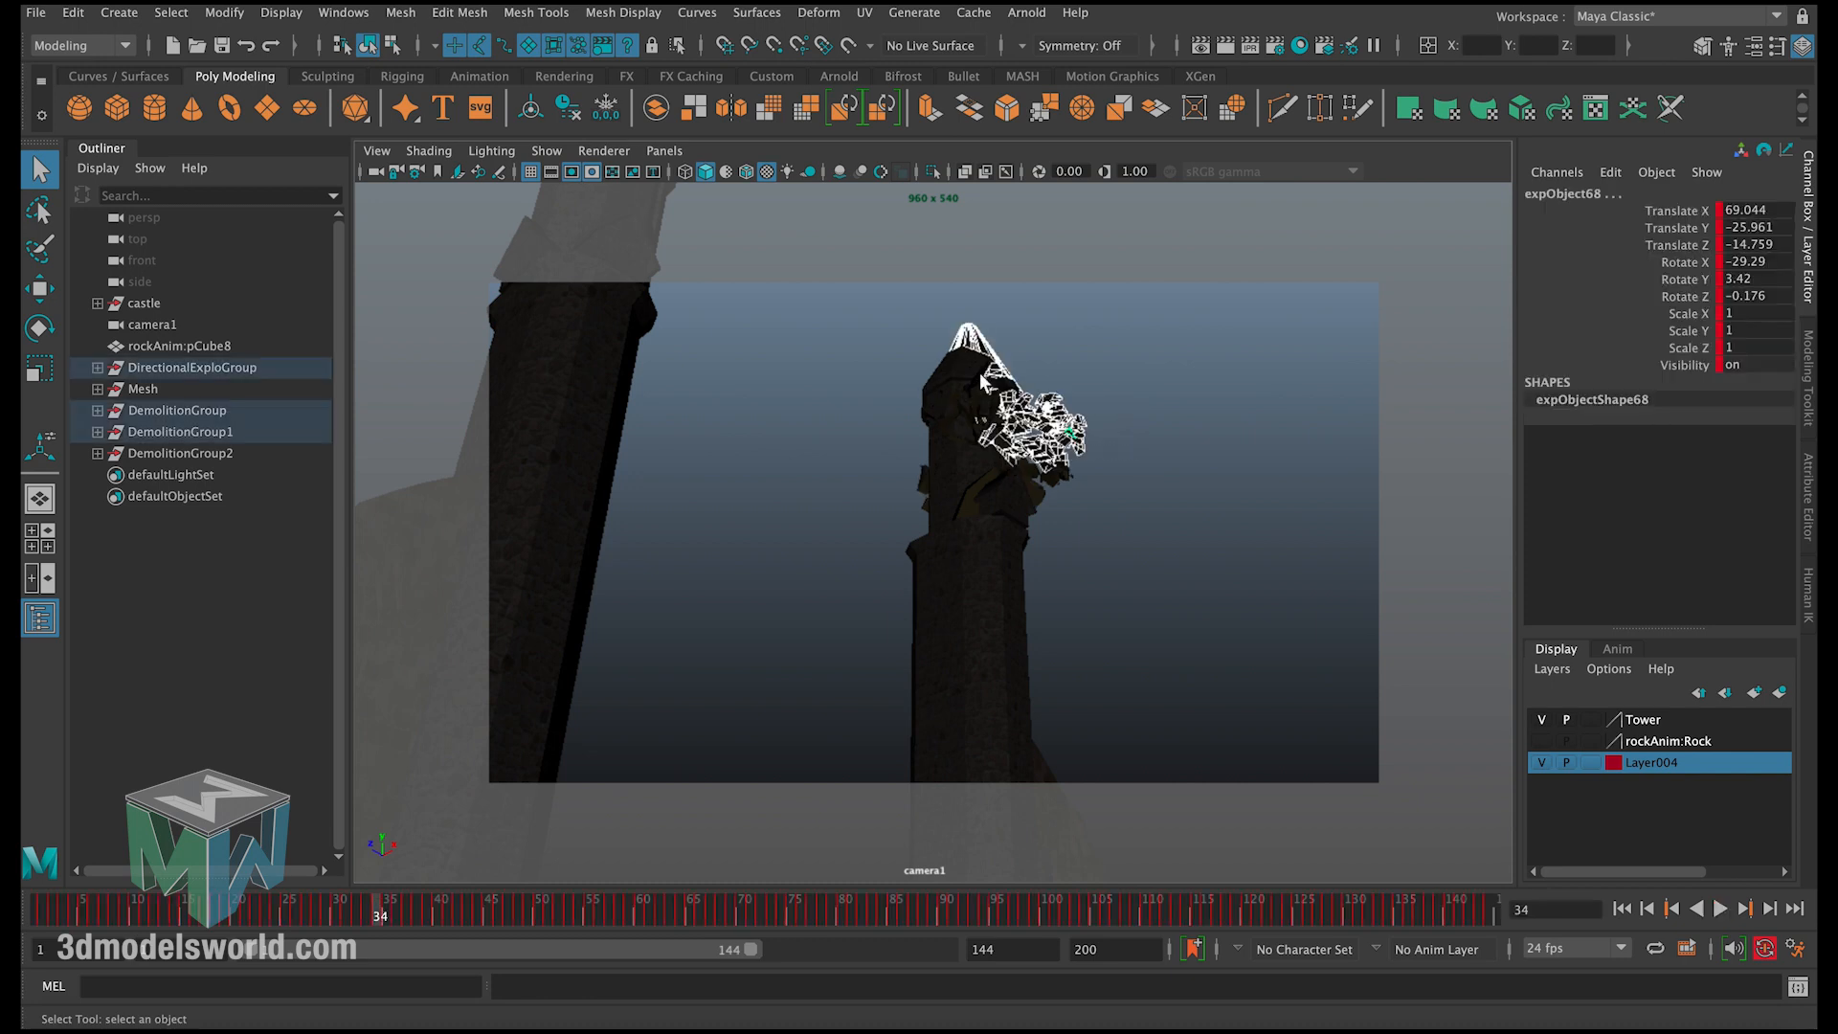
pyautogui.keyDown('ctrl'); pyautogui.moveTo(1009, 347); pyautogui.dragTo(1020, 373); pyautogui.keyUp('ctrl')
# Step: Move to frame 46 and add the small cluster of fragments flying above the broken tower to the selection
pyautogui.hotkey('alt', 'v')
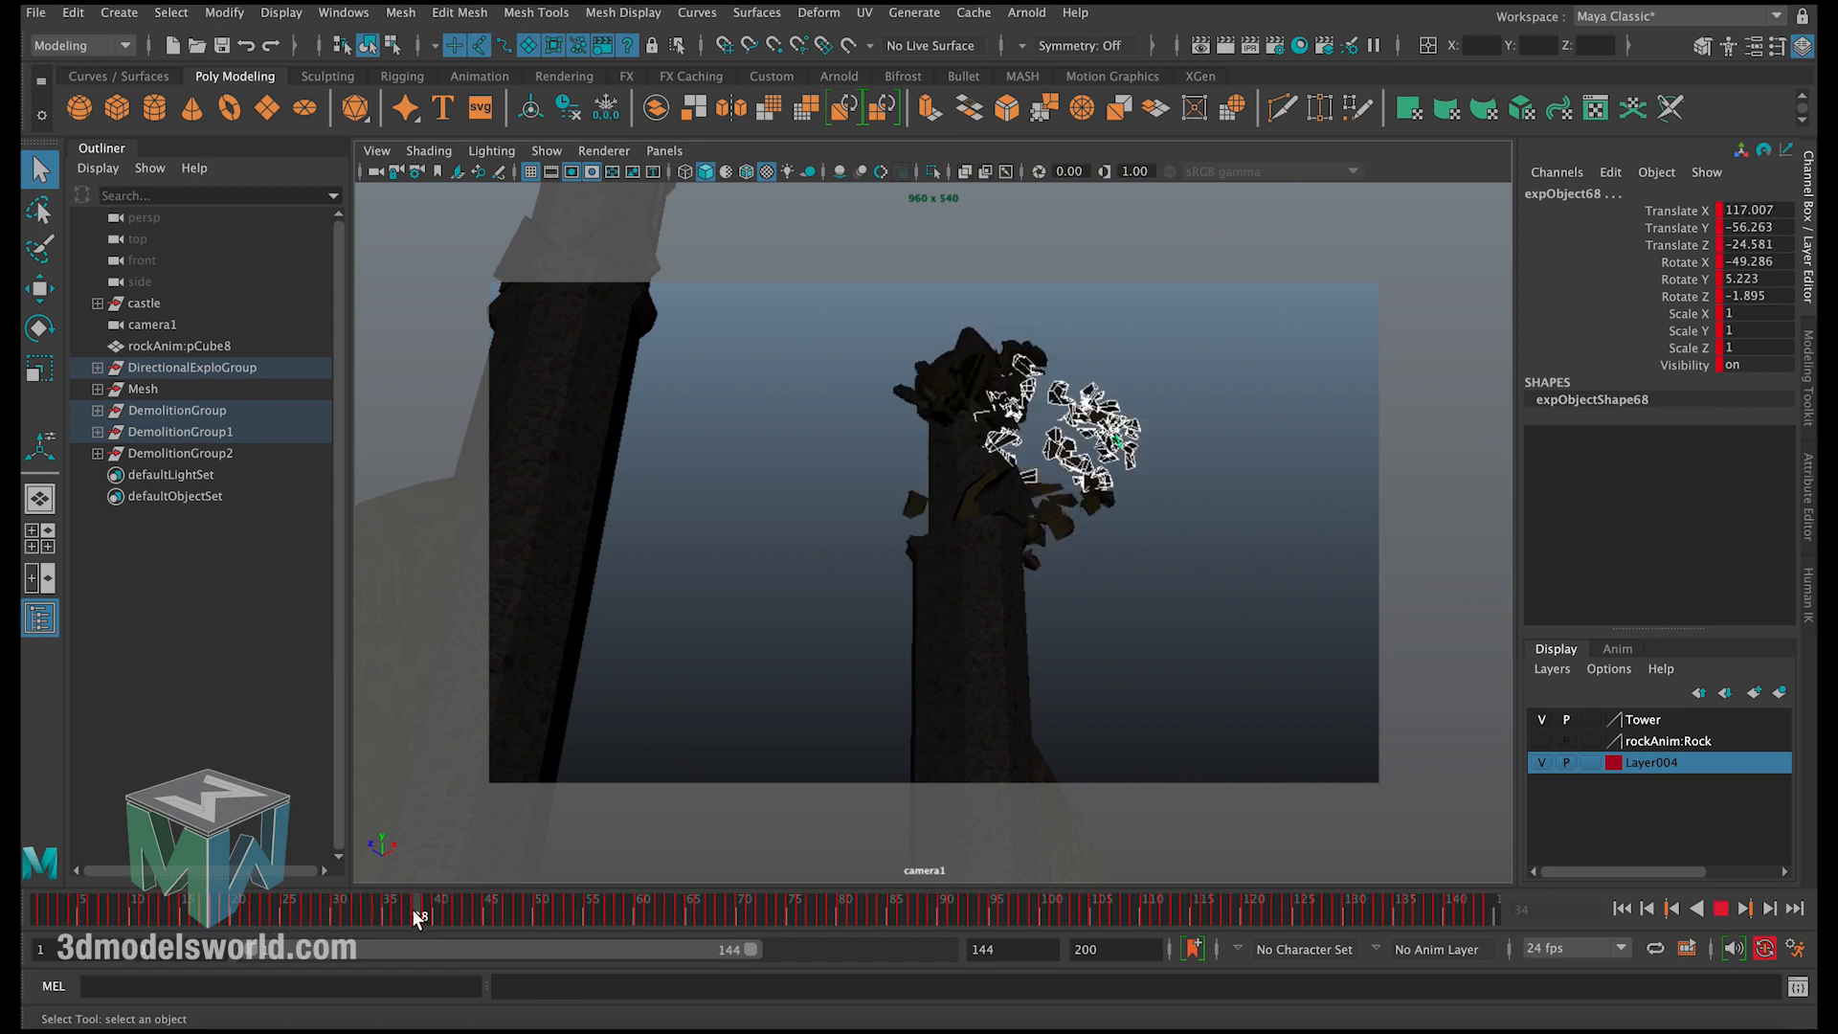
pyautogui.click(491, 910)
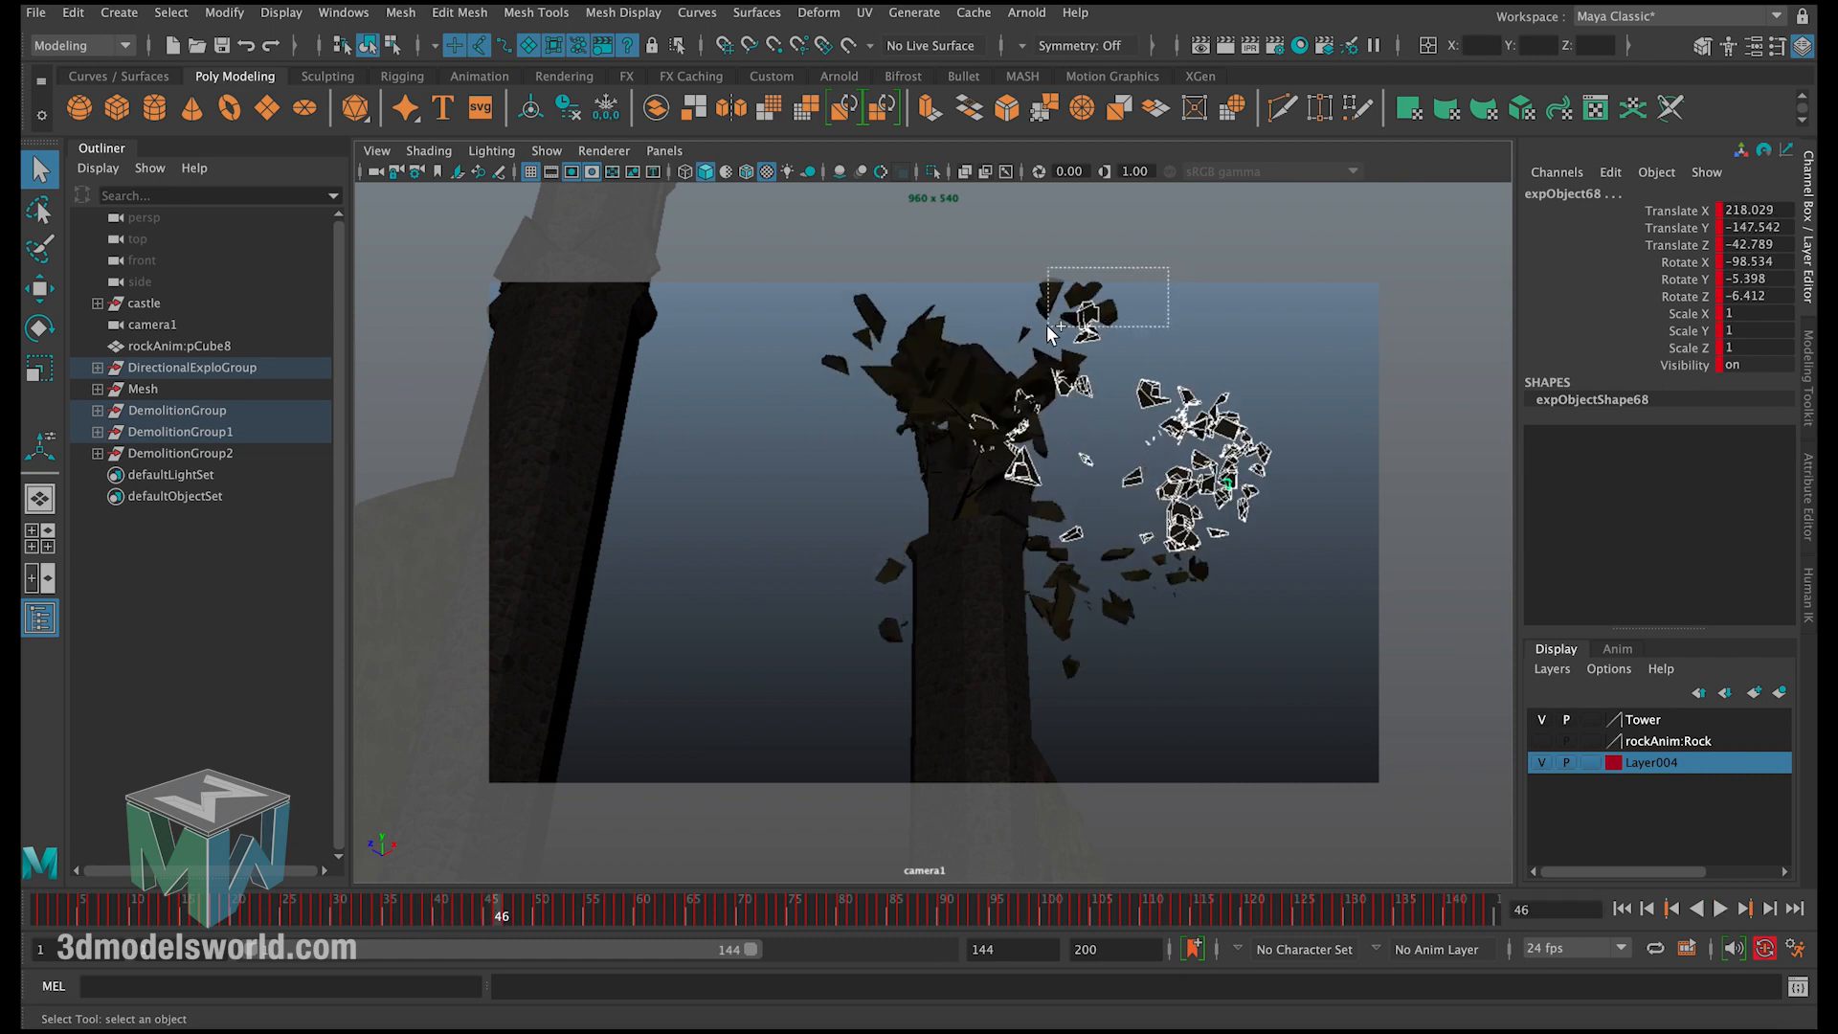
pyautogui.moveTo(1048, 325); pyautogui.dragTo(1042, 330)
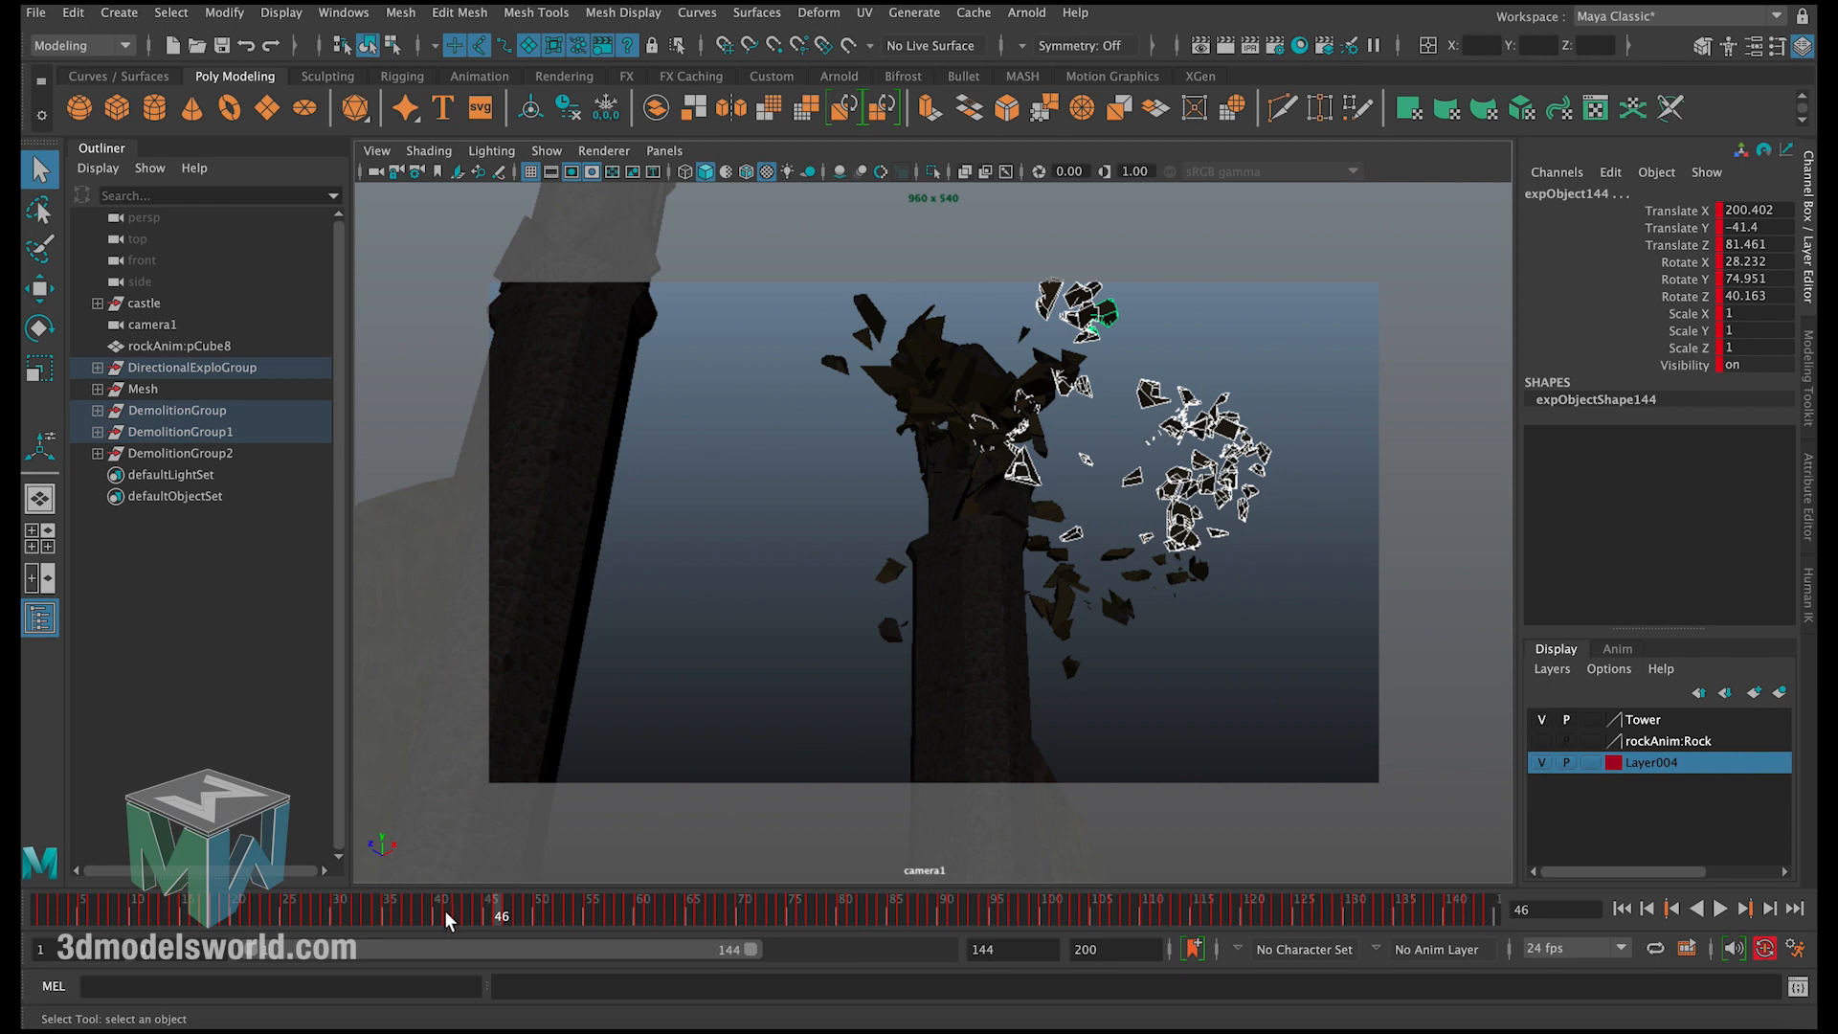
# Step: At frame 43, add the fragments falling along the tower's impact side to the selection, and group all selected fragments at frame 34
pyautogui.moveTo(444, 911)
pyautogui.mouseDown()
pyautogui.moveTo(392, 910)
pyautogui.moveTo(462, 906)
pyautogui.mouseUp()
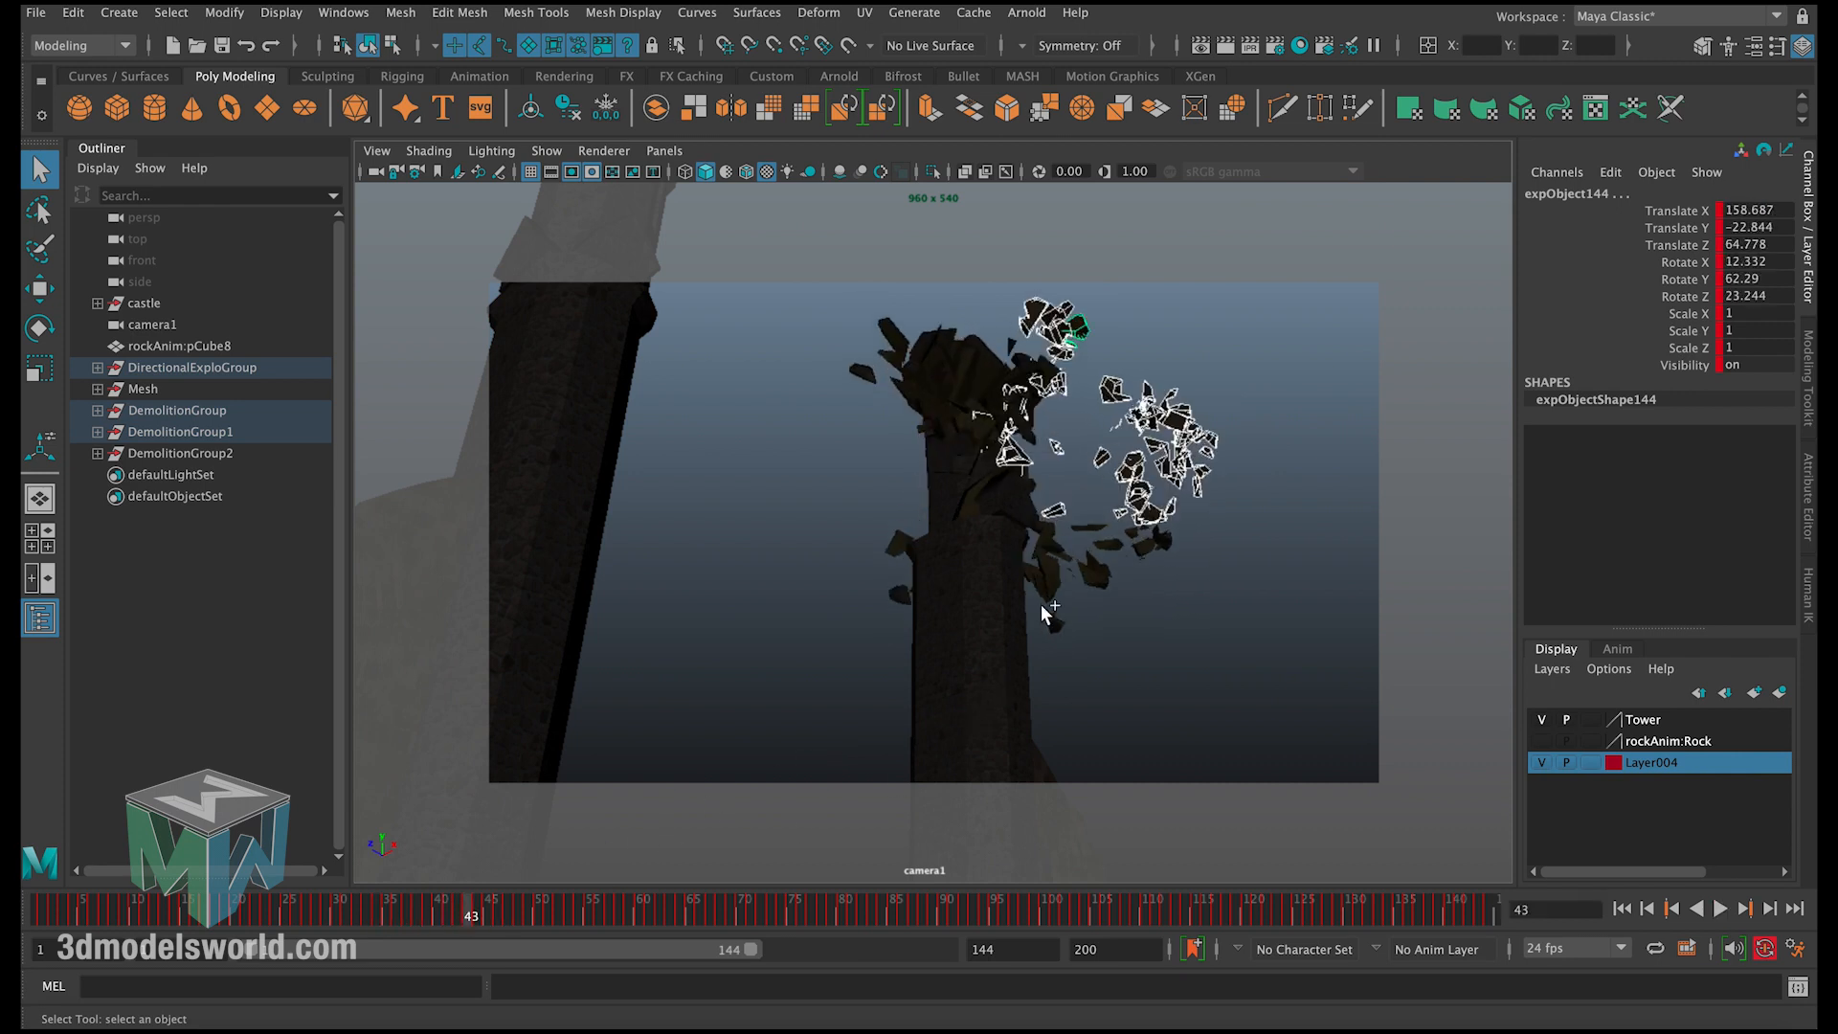
pyautogui.keyDown('shift'); pyautogui.moveTo(1081, 513); pyautogui.dragTo(1175, 603); pyautogui.keyUp('shift')
pyautogui.keyDown('ctrl'); pyautogui.keyDown('shift'); pyautogui.moveTo(1074, 528); pyautogui.dragTo(1051, 616); pyautogui.keyUp('shift'); pyautogui.keyUp('ctrl')
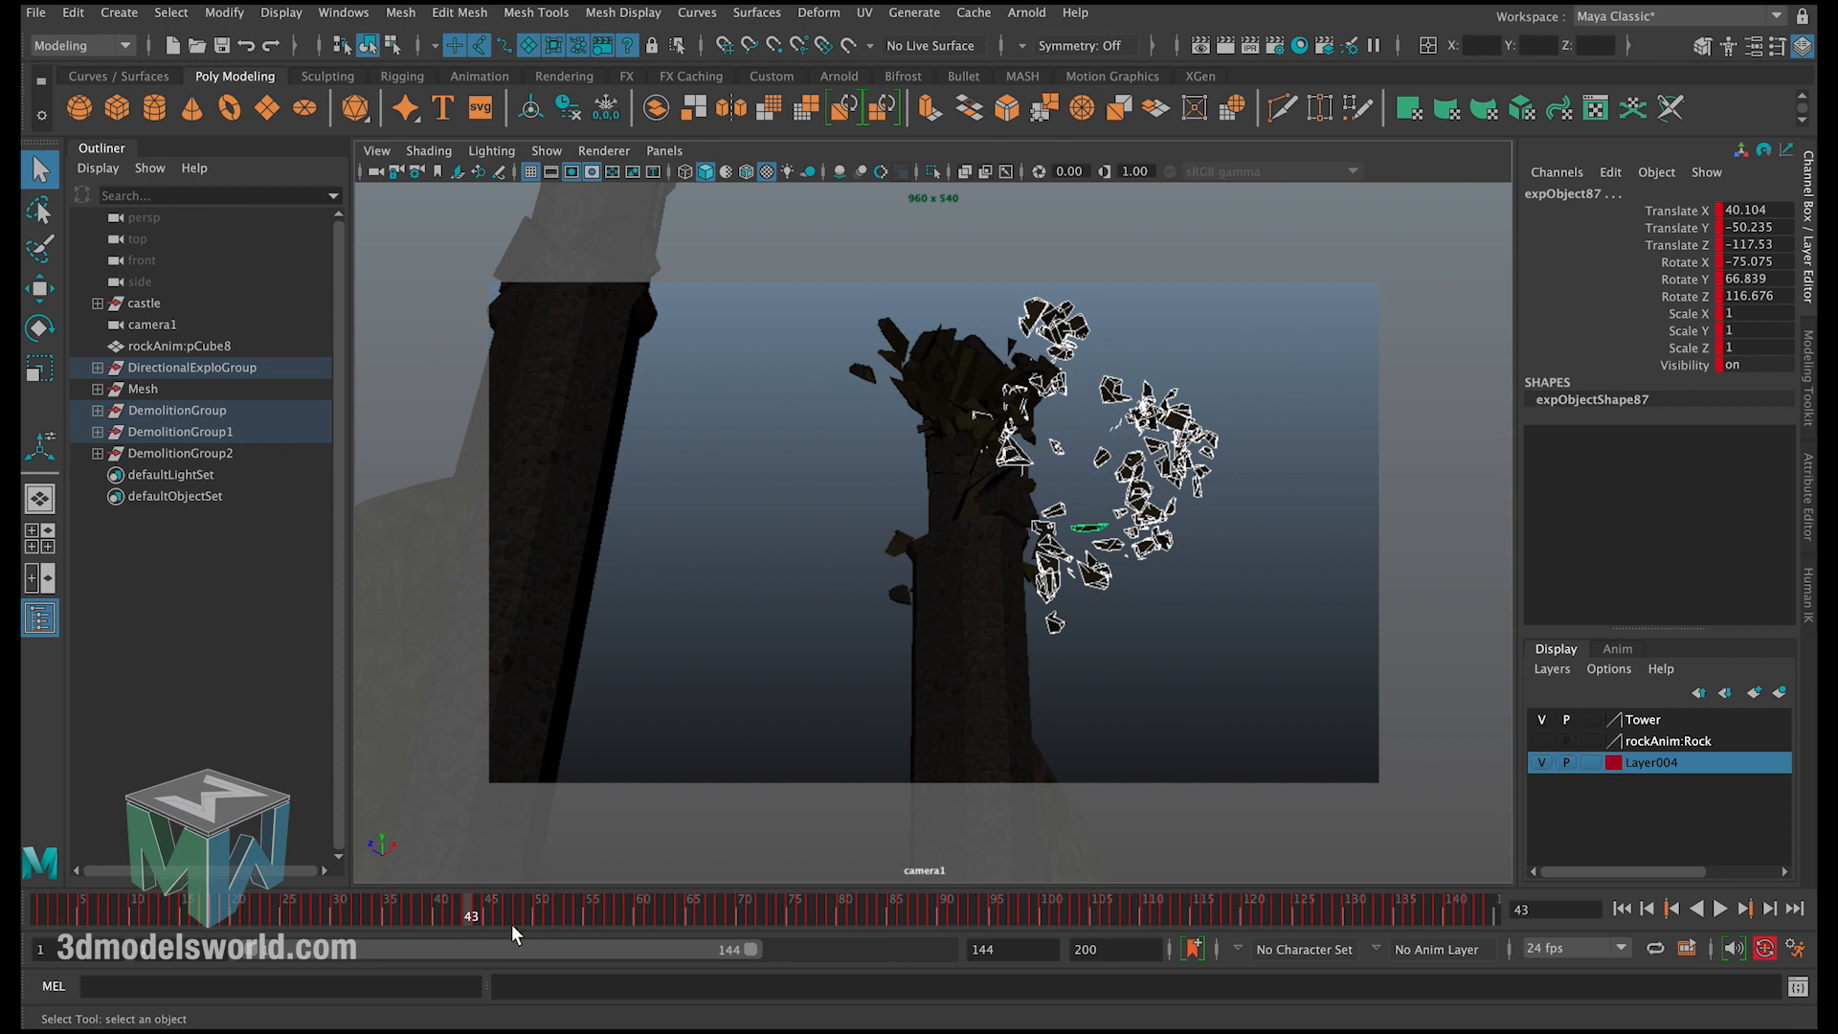
pyautogui.moveTo(479, 909)
pyautogui.mouseDown()
pyautogui.moveTo(881, 910)
pyautogui.moveTo(427, 905)
pyautogui.moveTo(835, 919)
pyautogui.moveTo(381, 867)
pyautogui.mouseUp()
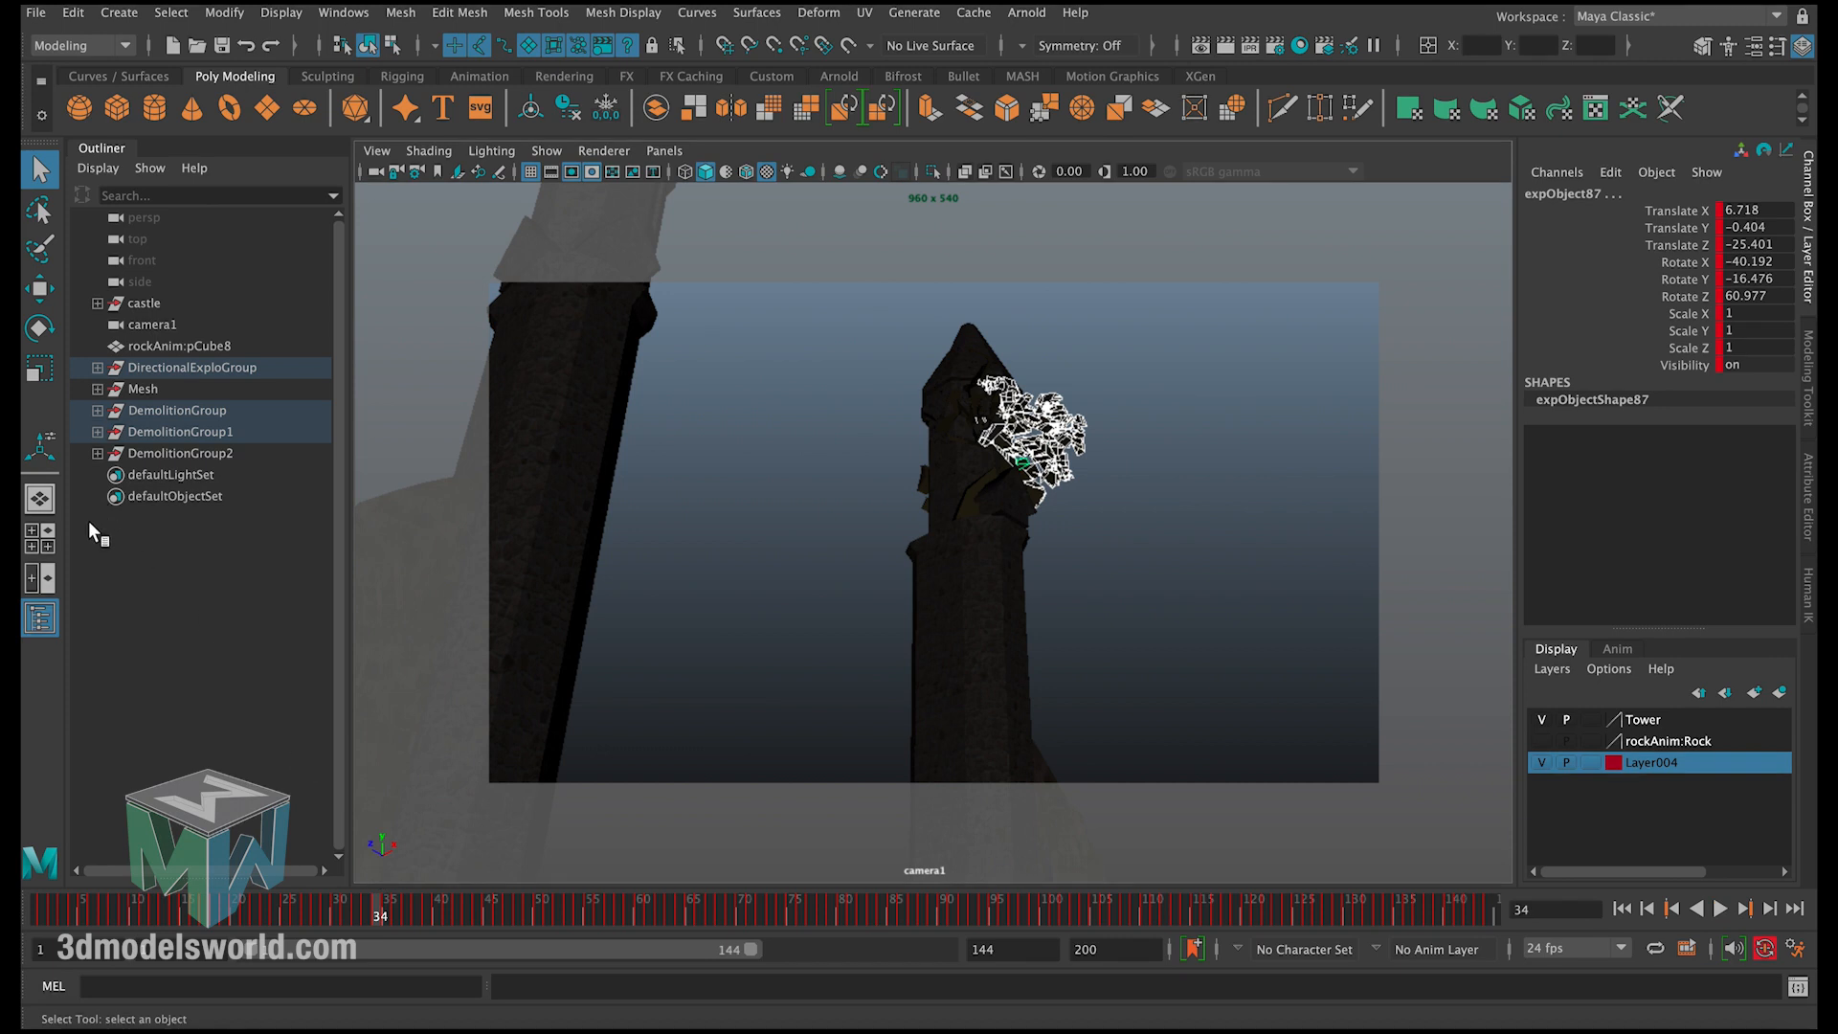
pyautogui.hotkey('ctrl', 'g')
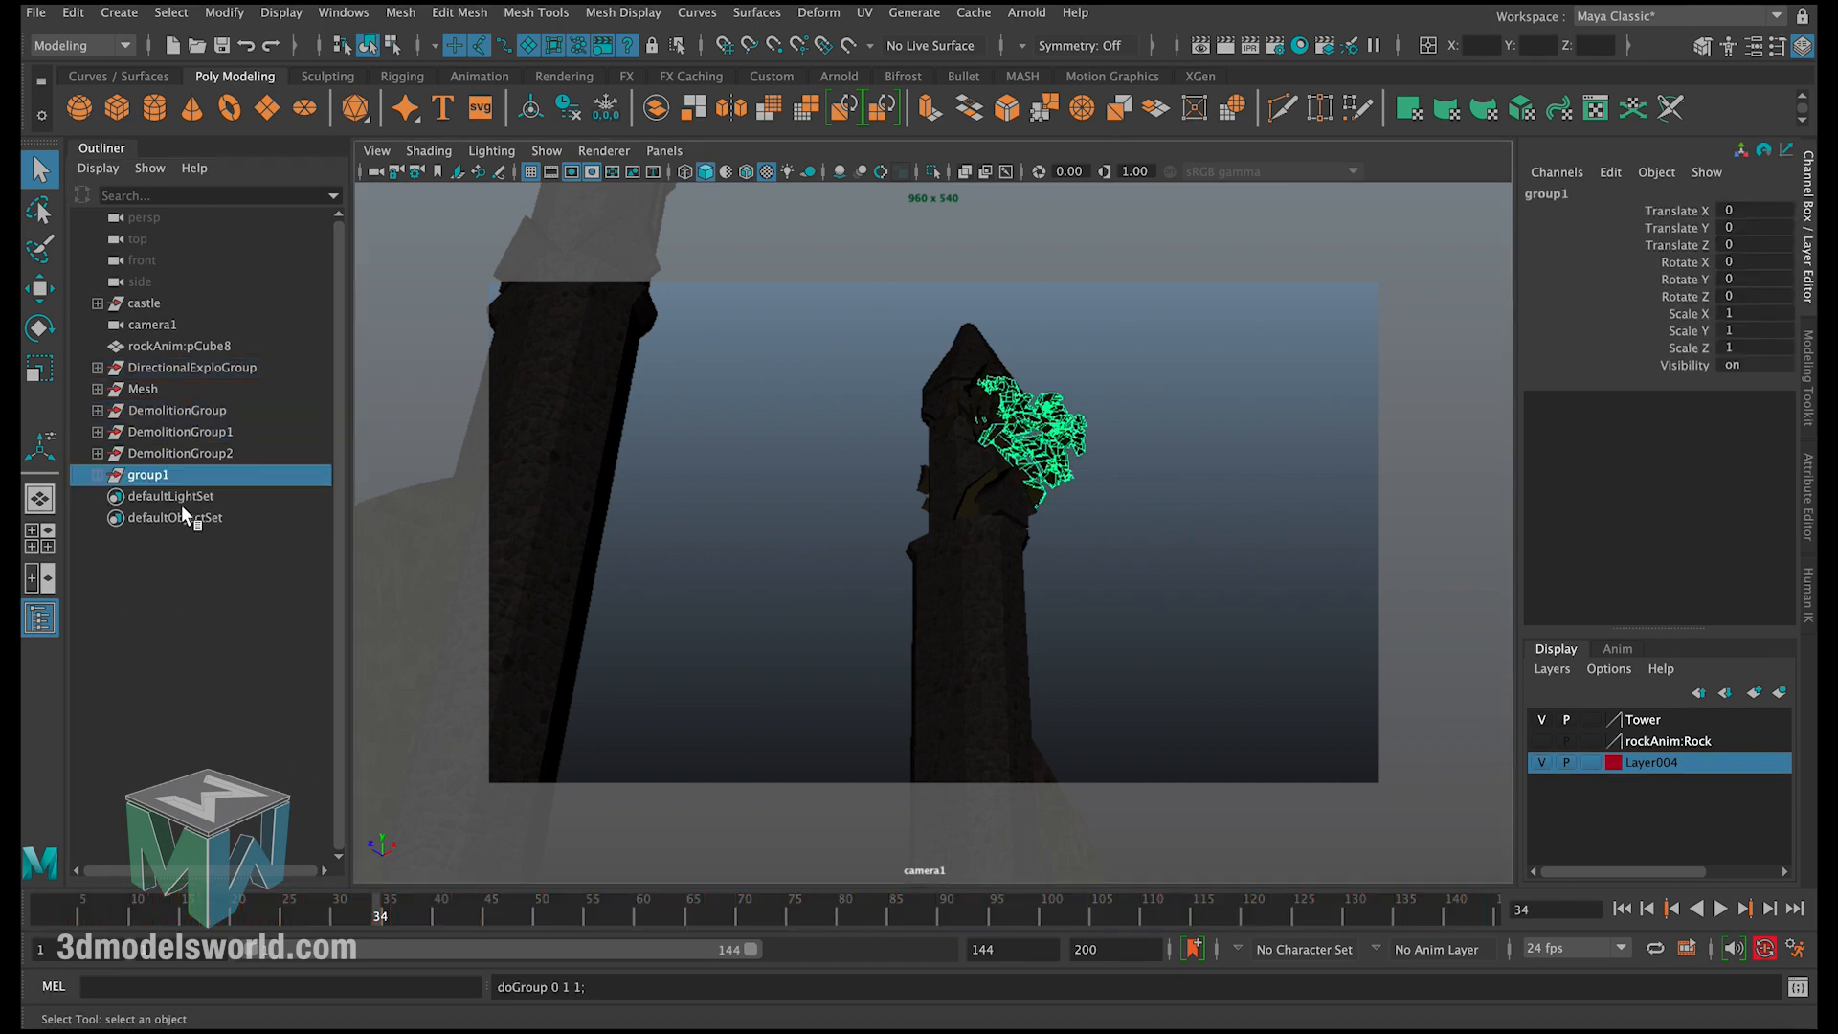
# Step: Play the animation to frame 52 with group1 selected, and toggle the group's visibility off and back on
pyautogui.hotkey('alt', 'v')
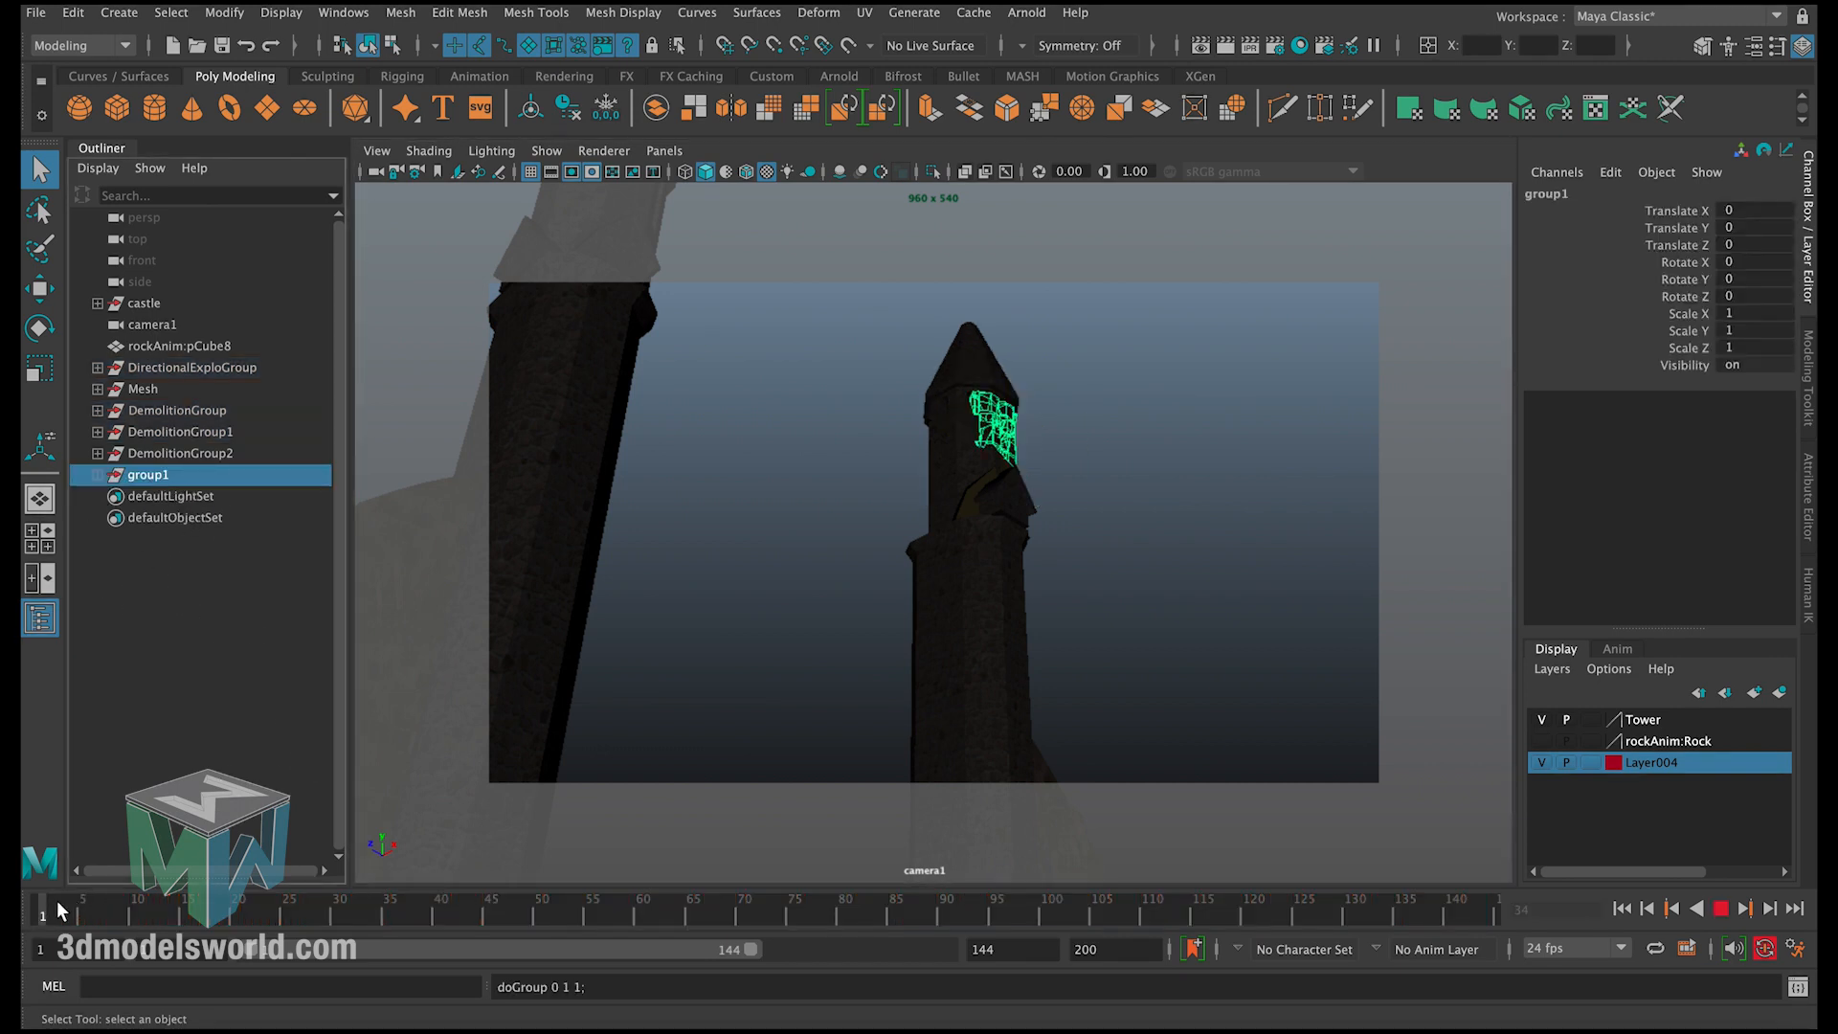
pyautogui.moveTo(491, 902); pyautogui.dragTo(563, 902)
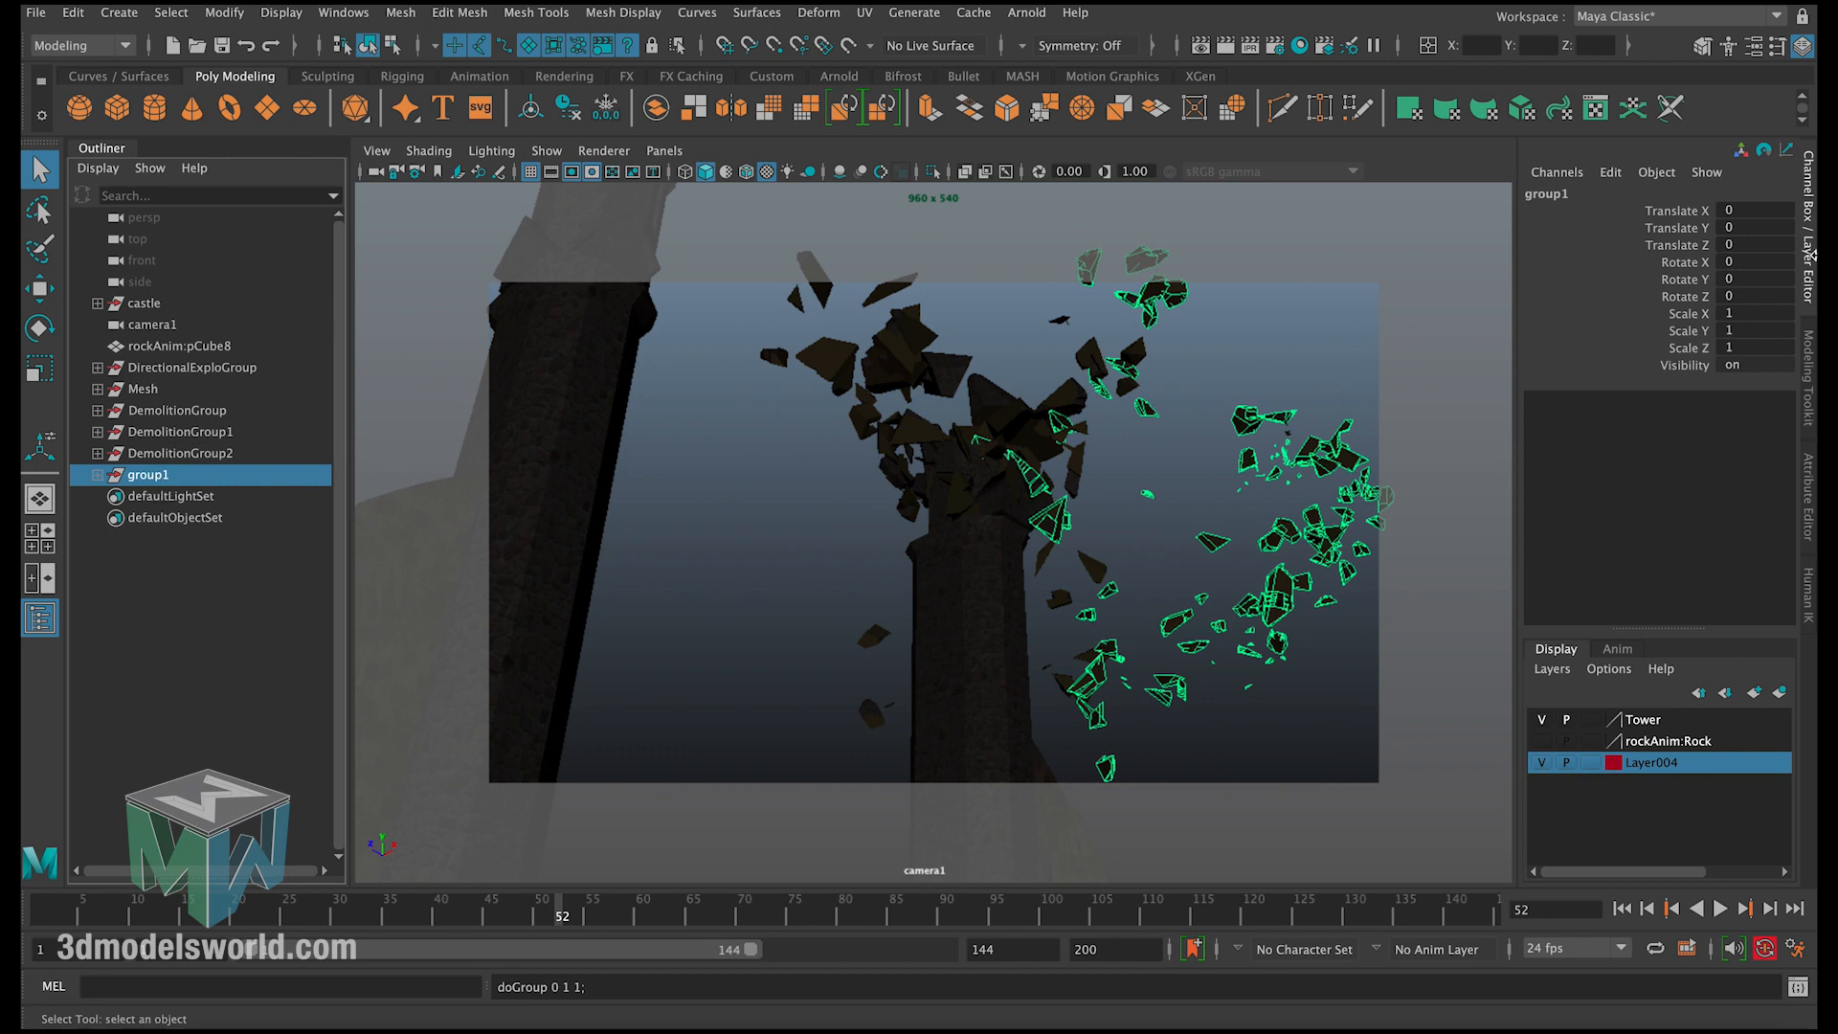
pyautogui.click(1757, 365)
pyautogui.write('0')
pyautogui.press('Return')
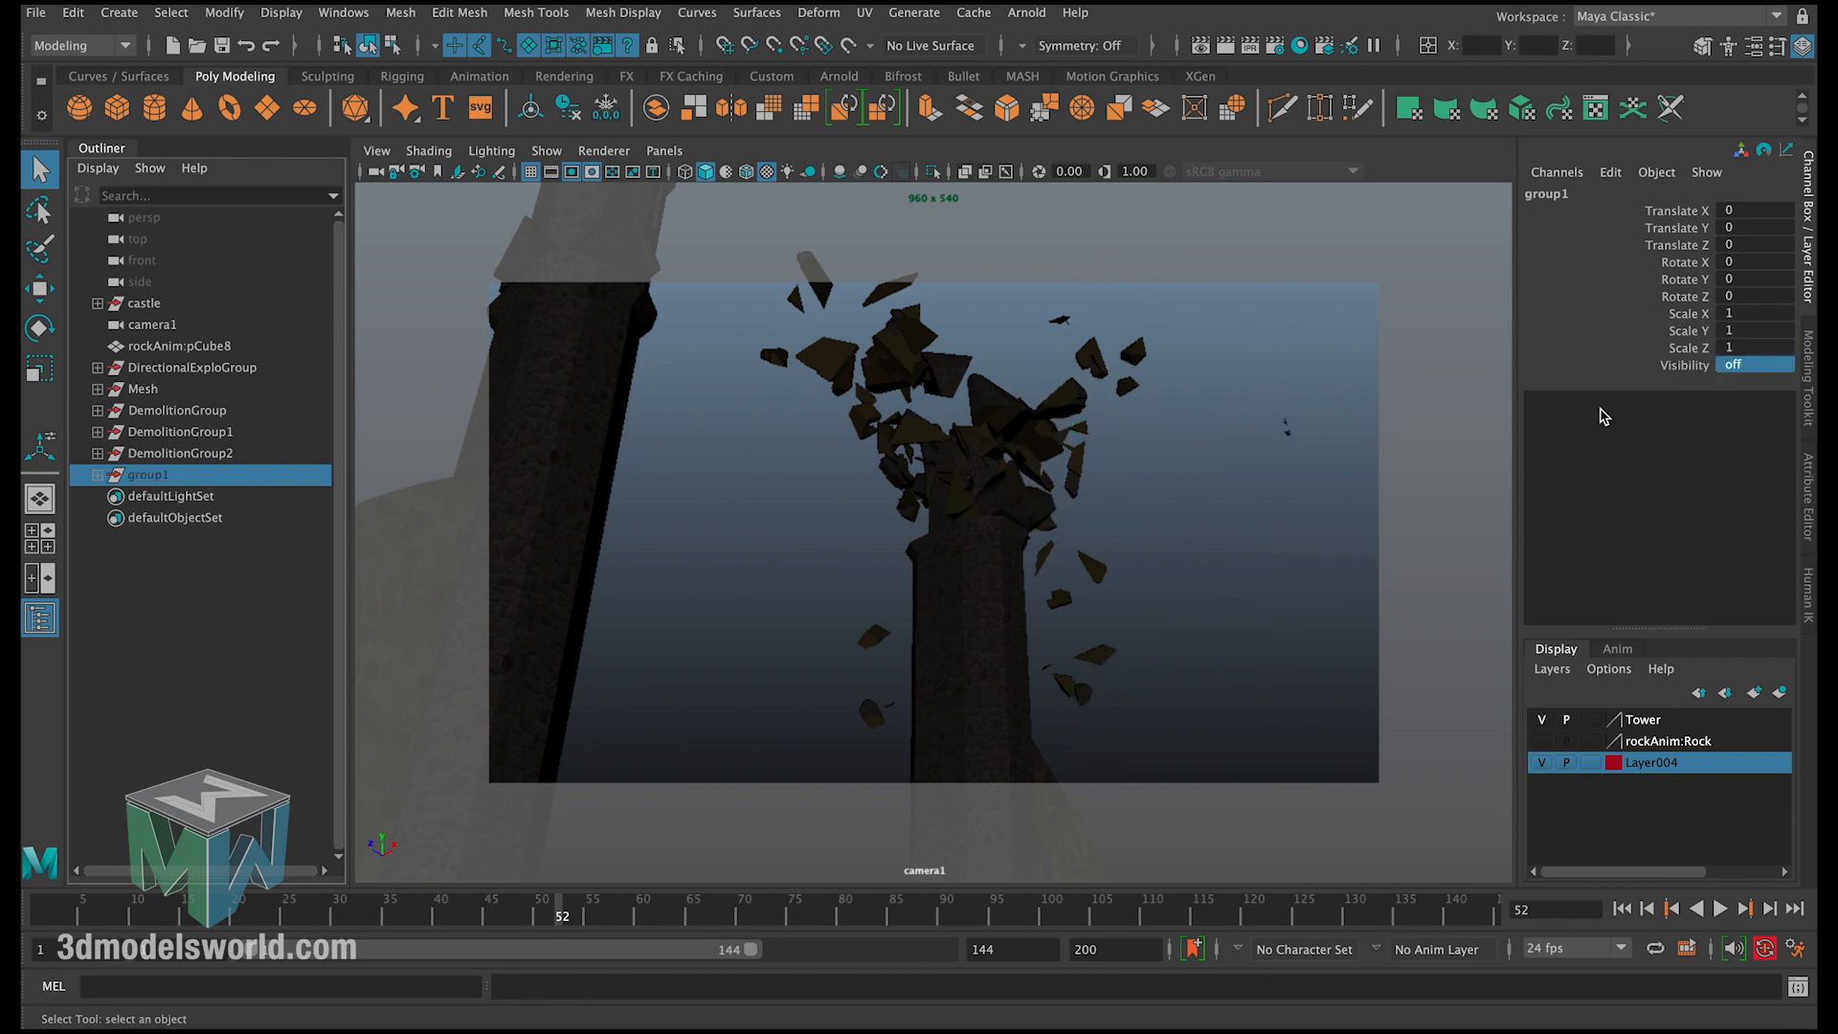
pyautogui.click(1745, 364)
pyautogui.write('1')
pyautogui.press('Return')
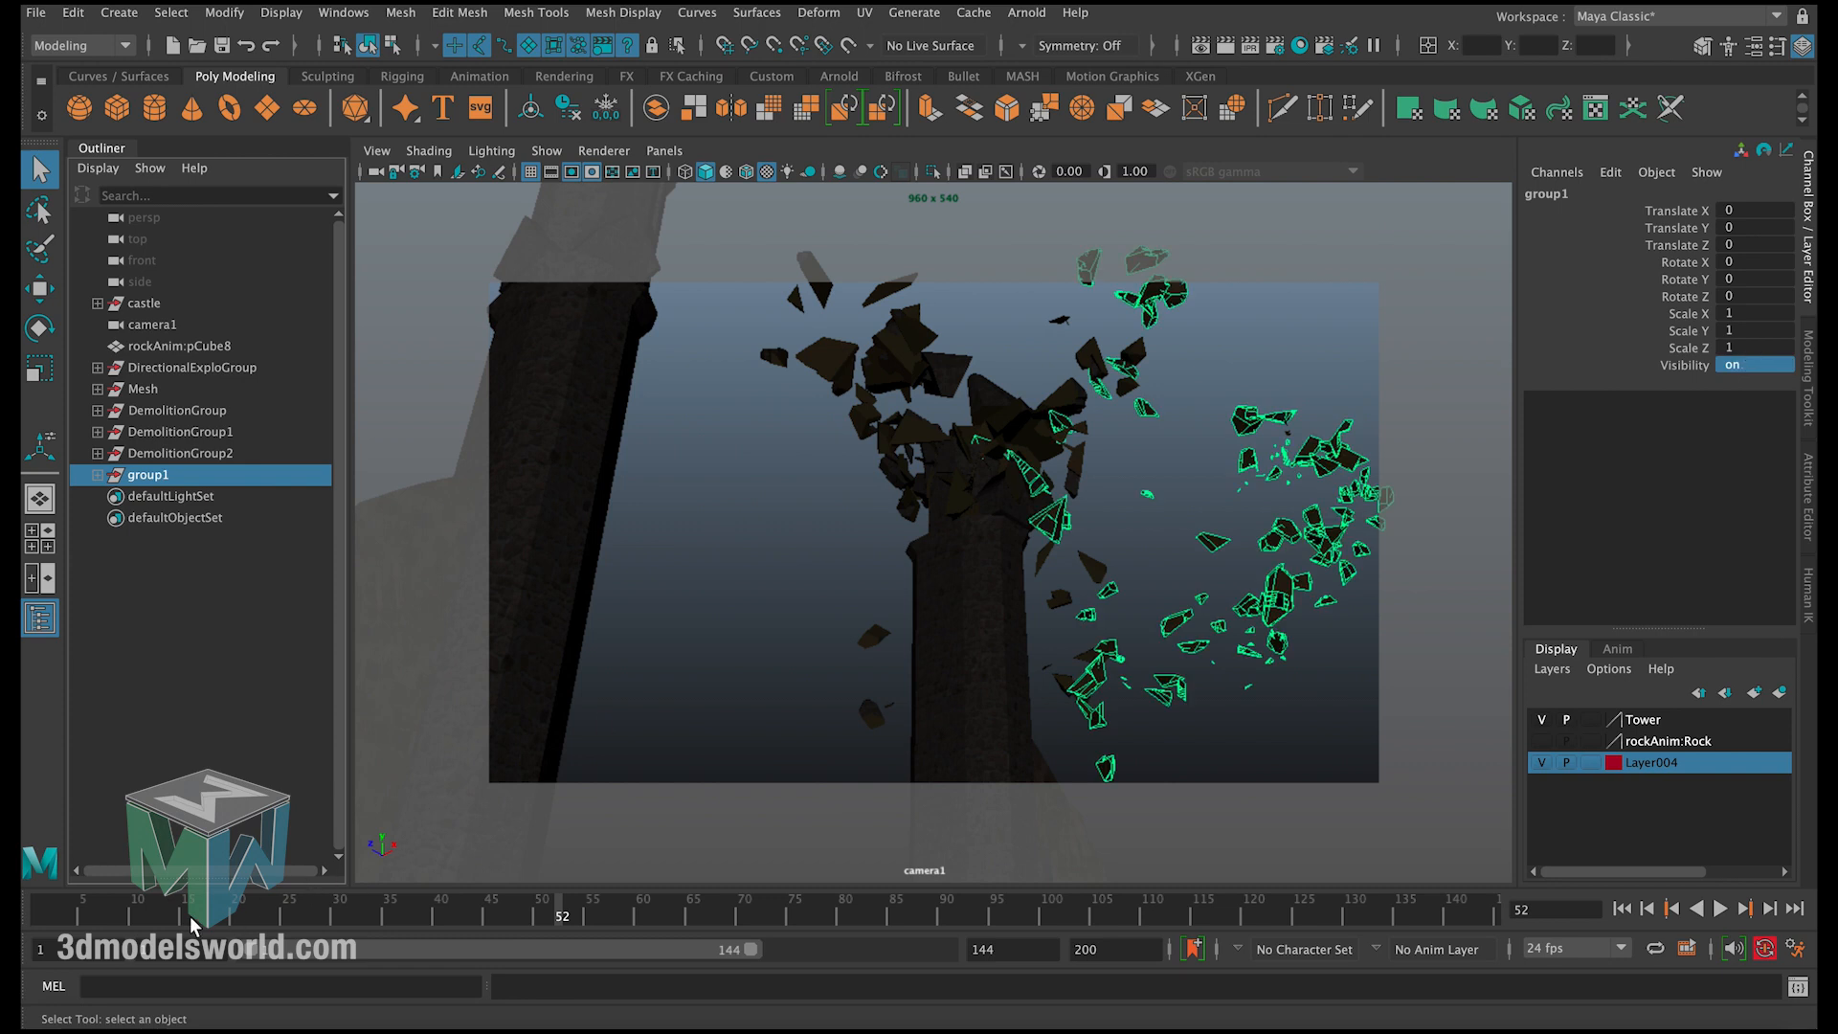
# Step: Scrub through the explosion to frame 52 and turn off the visibility of group1
pyautogui.click(134, 915)
pyautogui.moveTo(249, 905); pyautogui.dragTo(552, 912)
pyautogui.click(1770, 365)
pyautogui.write('0')
pyautogui.press('Return')
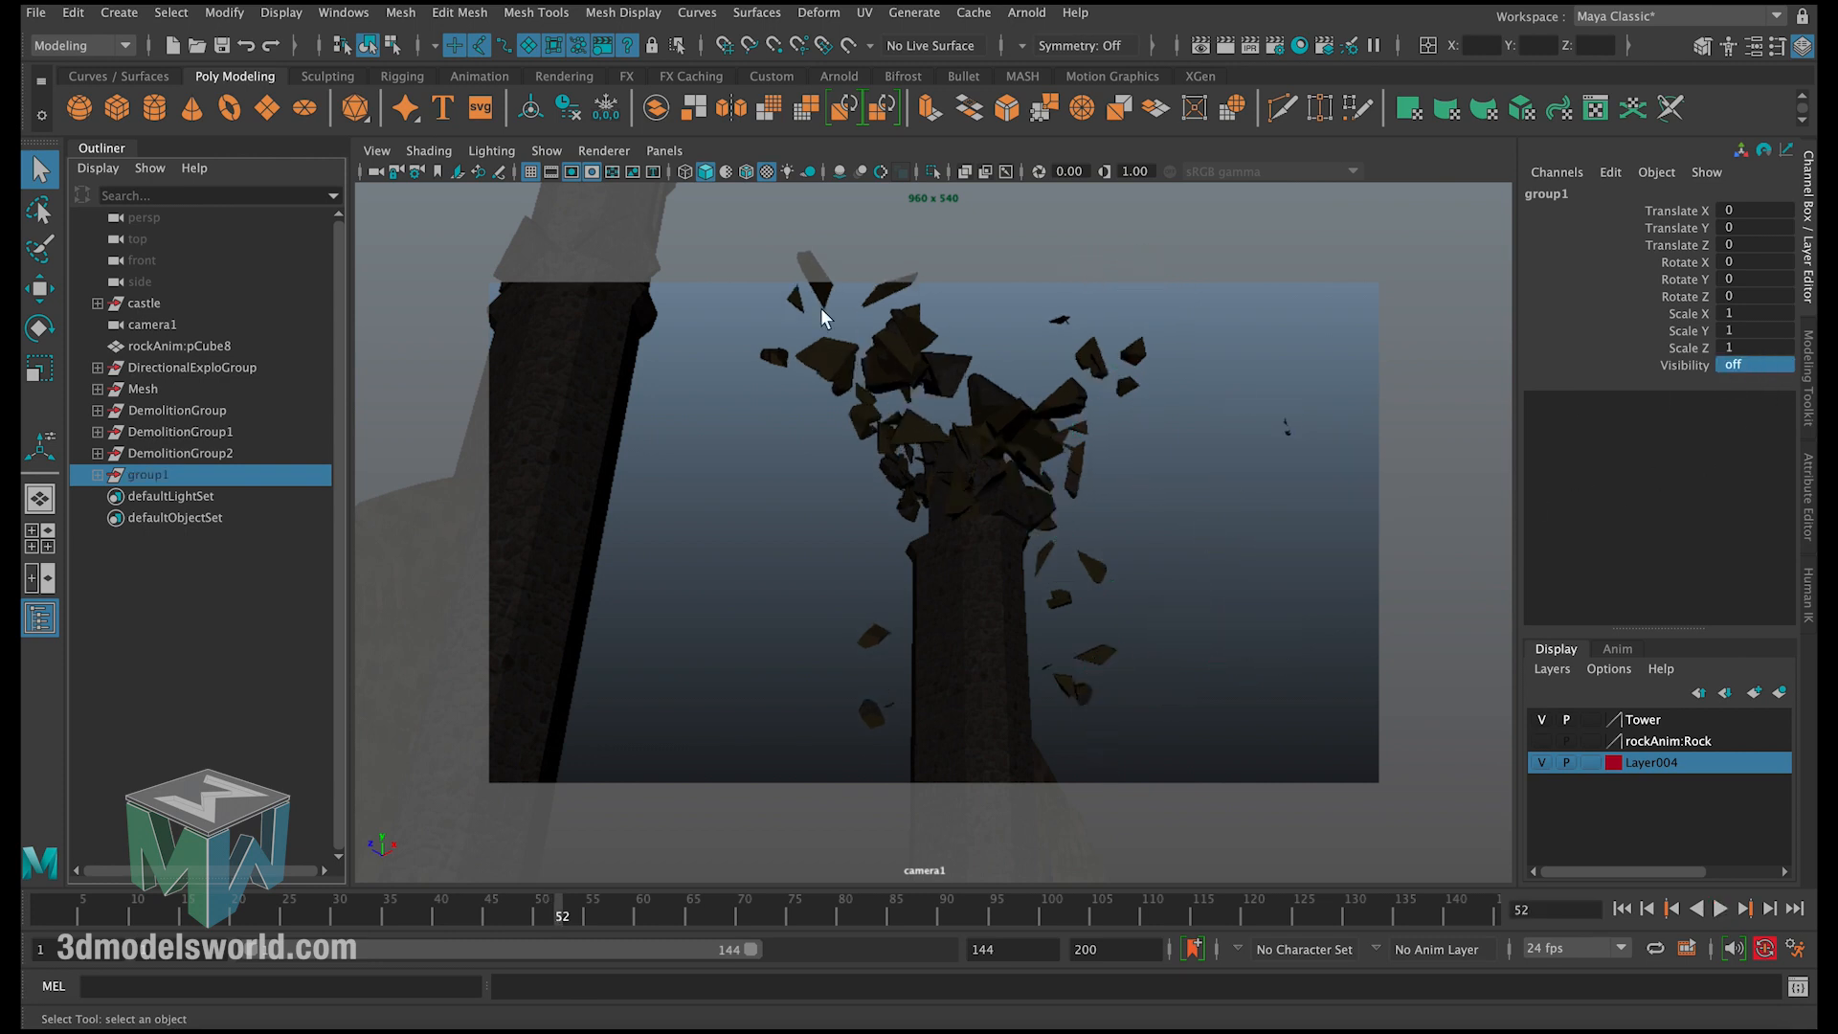
# Step: Select the fragments breaking away on the tower side opposite the impact debris, check their fall, and group them at frame 49
pyautogui.moveTo(753, 247); pyautogui.dragTo(931, 469)
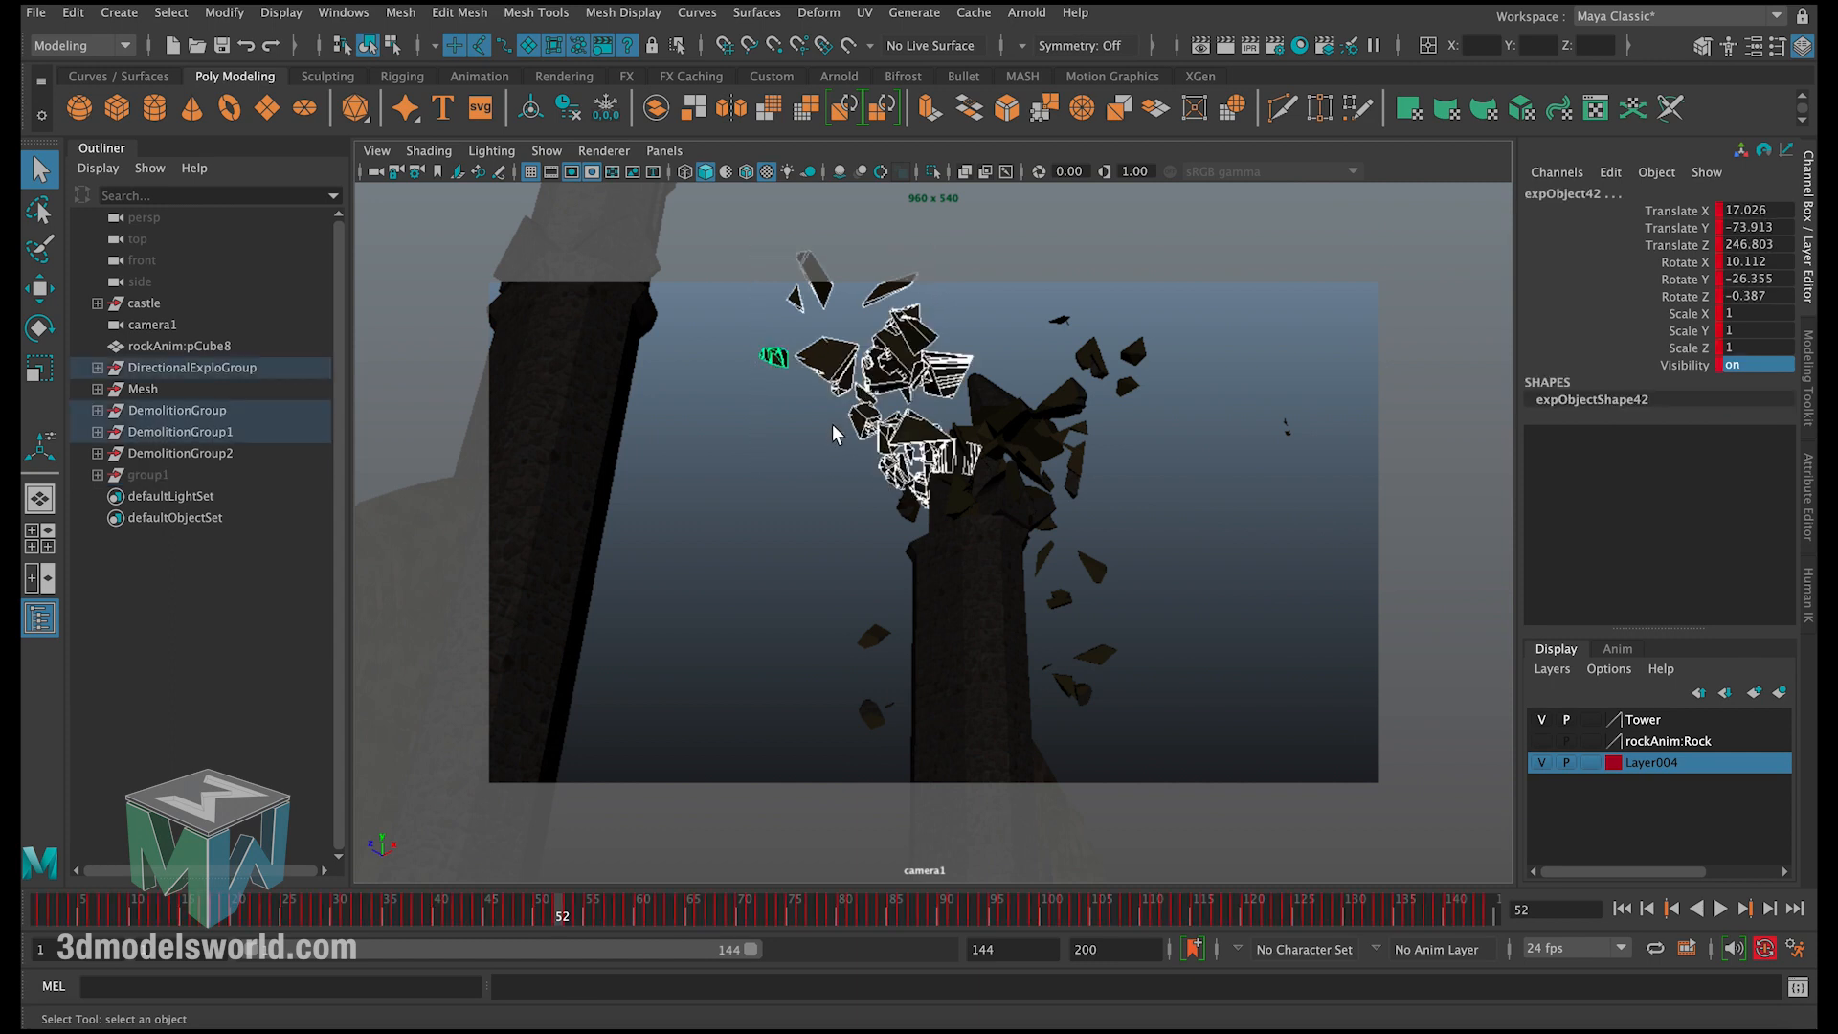
pyautogui.keyDown('ctrl'); pyautogui.keyDown('shift'); pyautogui.moveTo(837, 430); pyautogui.dragTo(915, 515); pyautogui.keyUp('shift'); pyautogui.keyUp('ctrl')
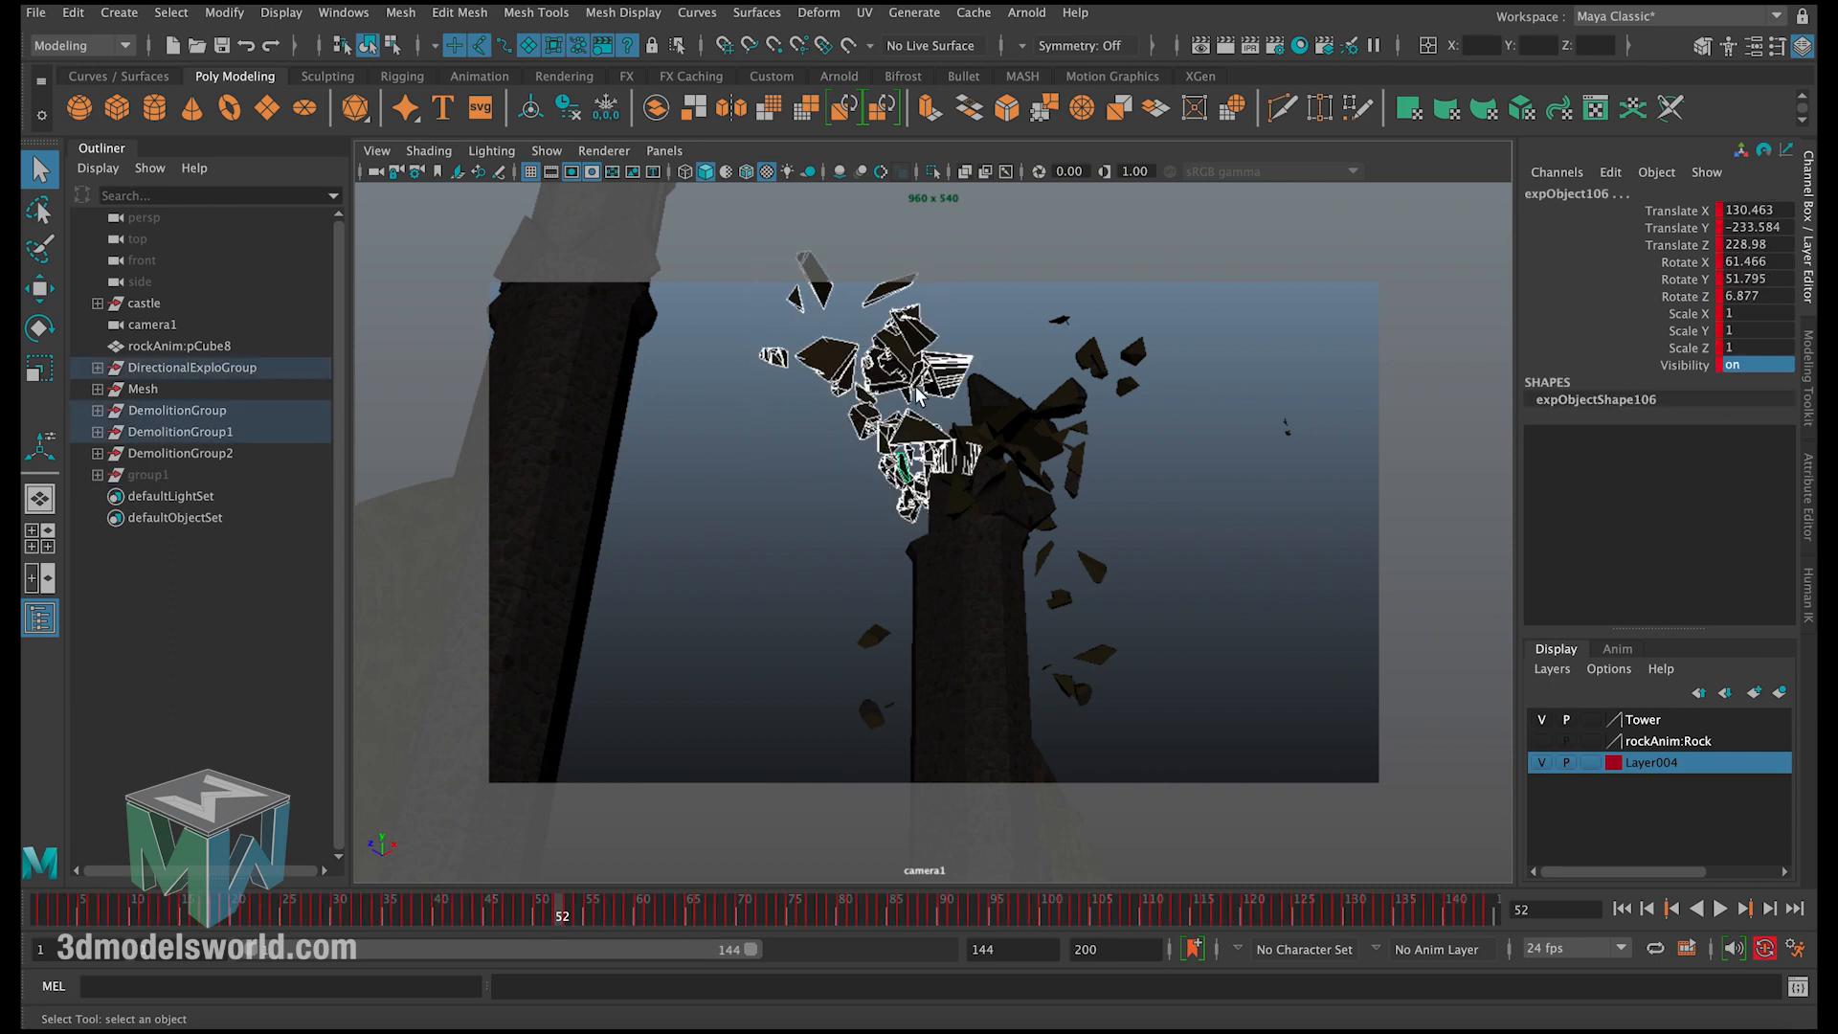
pyautogui.moveTo(555, 915); pyautogui.dragTo(946, 912)
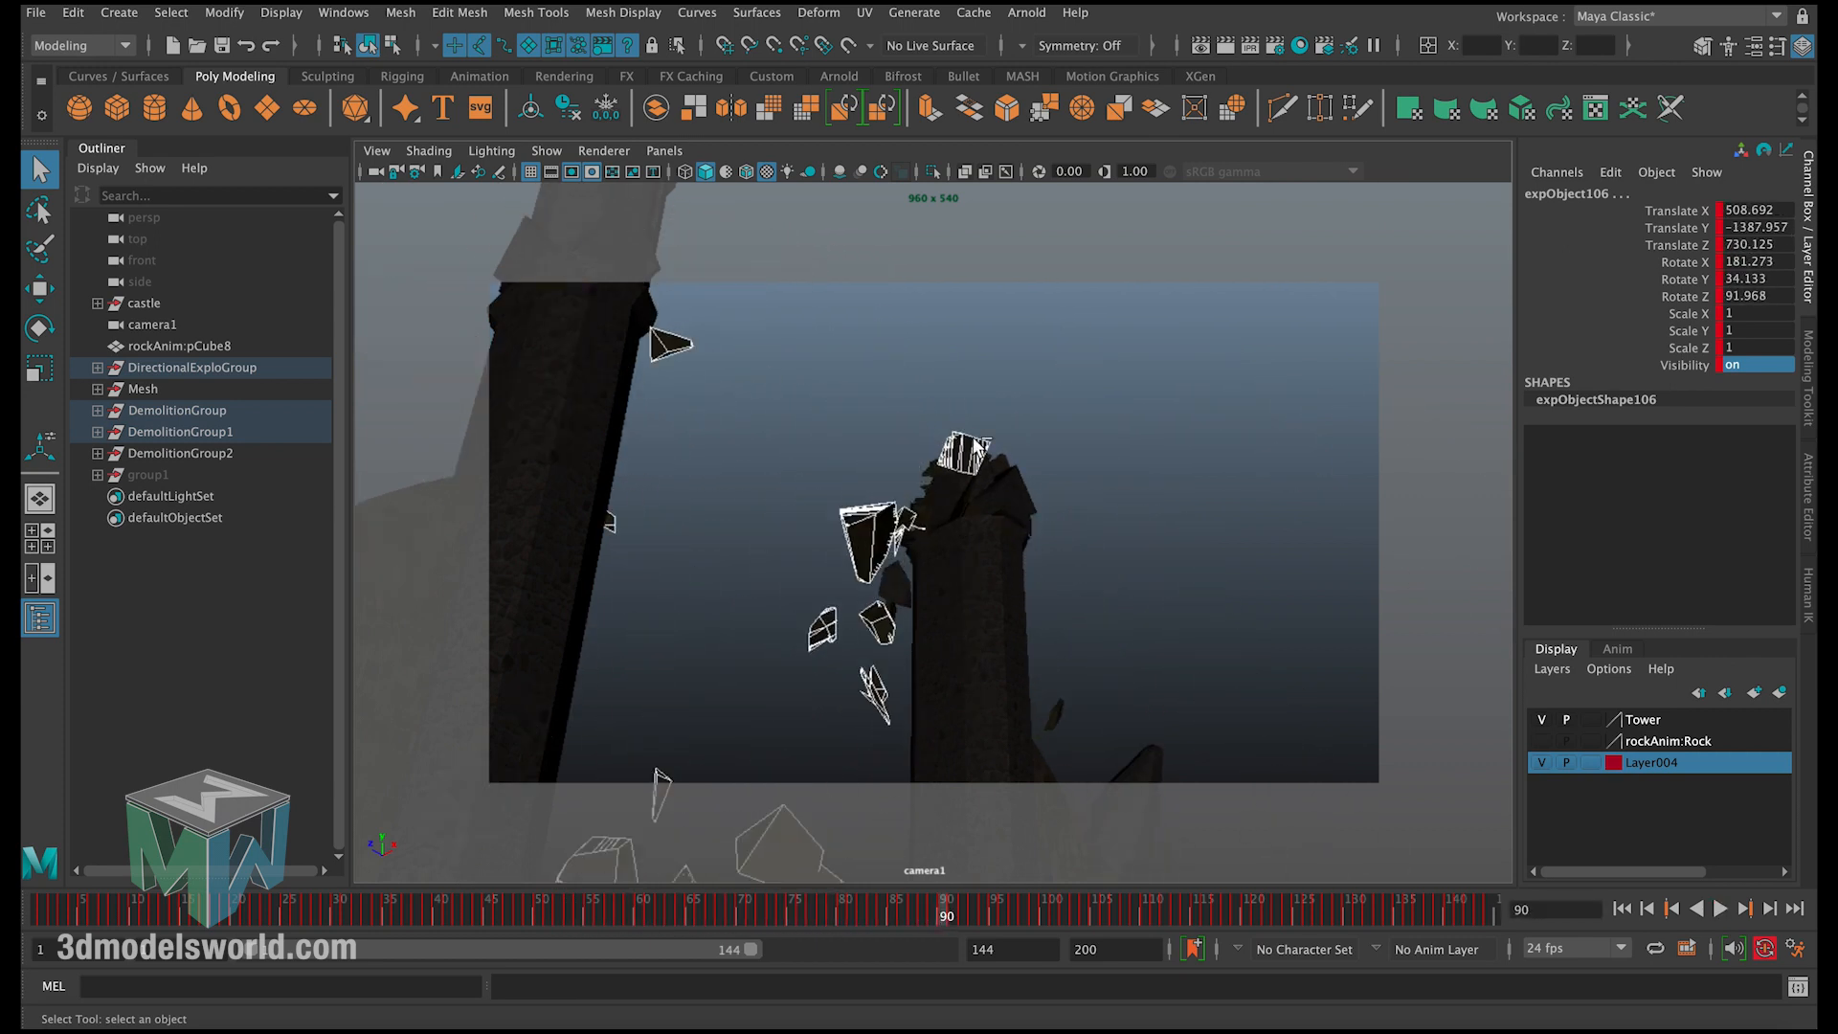
pyautogui.moveTo(783, 898); pyautogui.dragTo(530, 911)
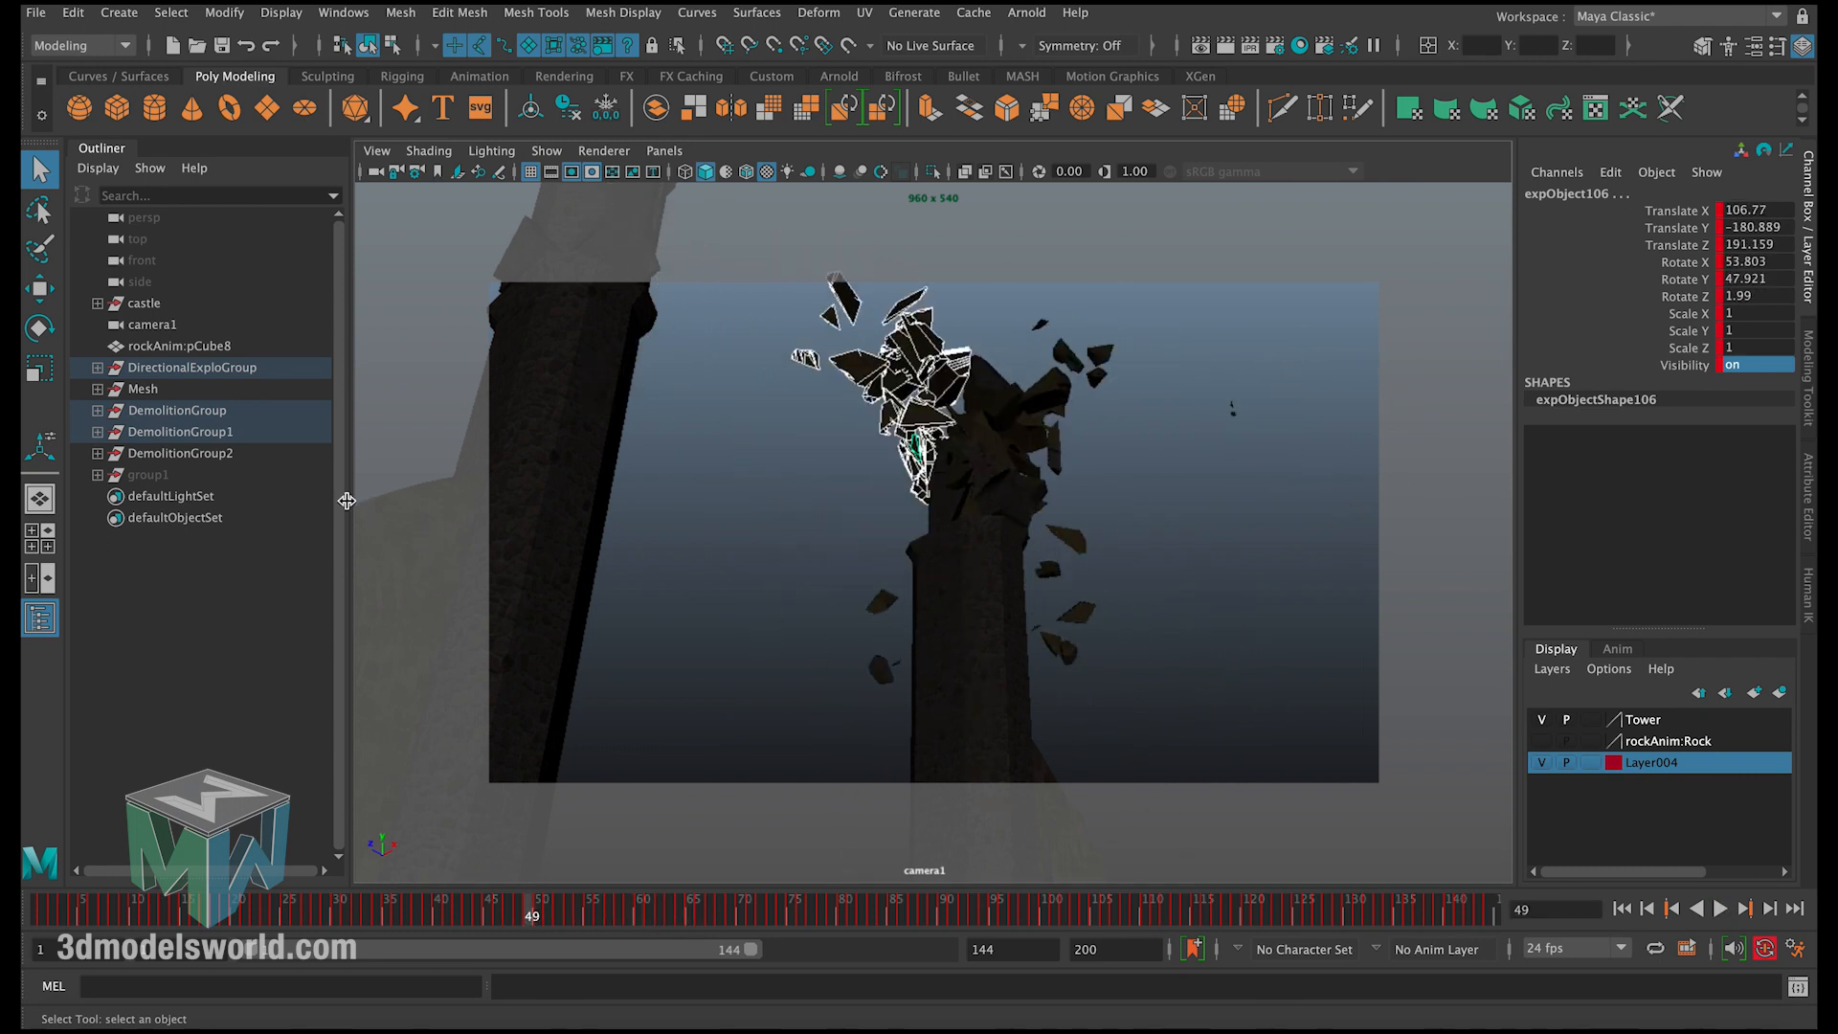
pyautogui.hotkey('ctrl', 'g')
# Step: Rename the hidden group1 as Smoke1 and the new group2 as Smoke2
pyautogui.click(230, 476)
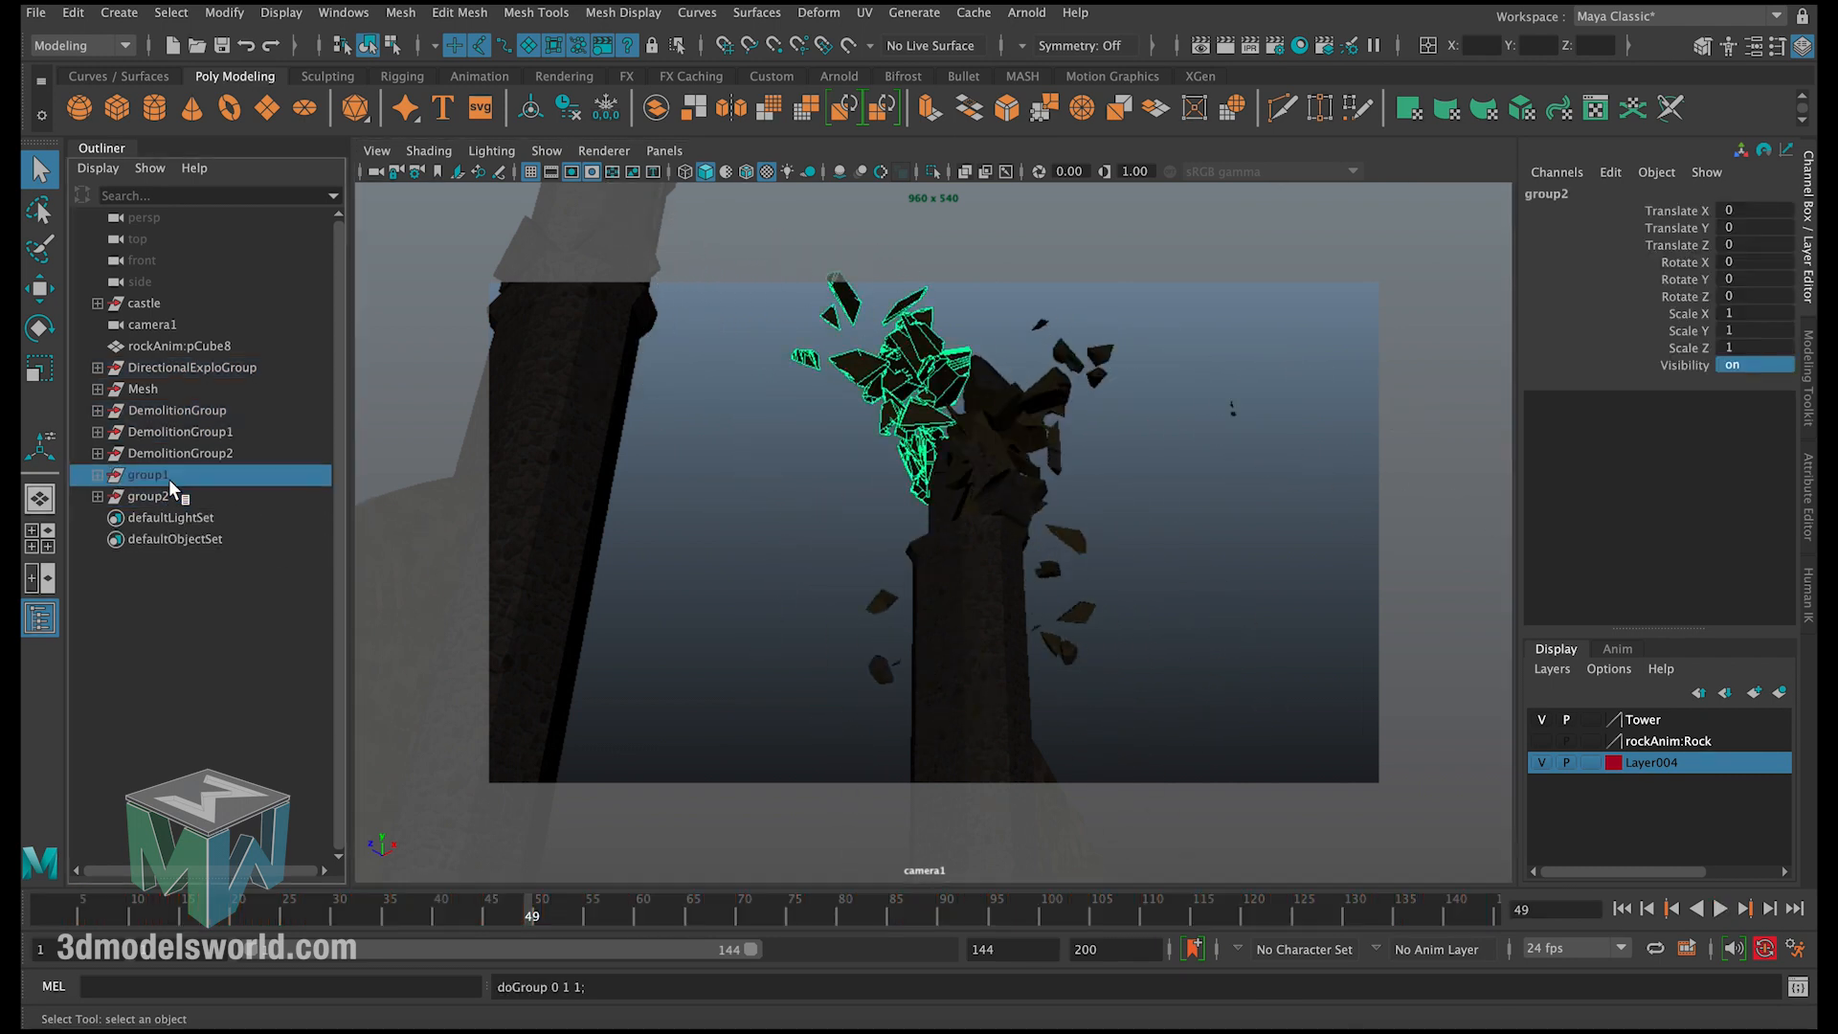
pyautogui.doubleClick(169, 477)
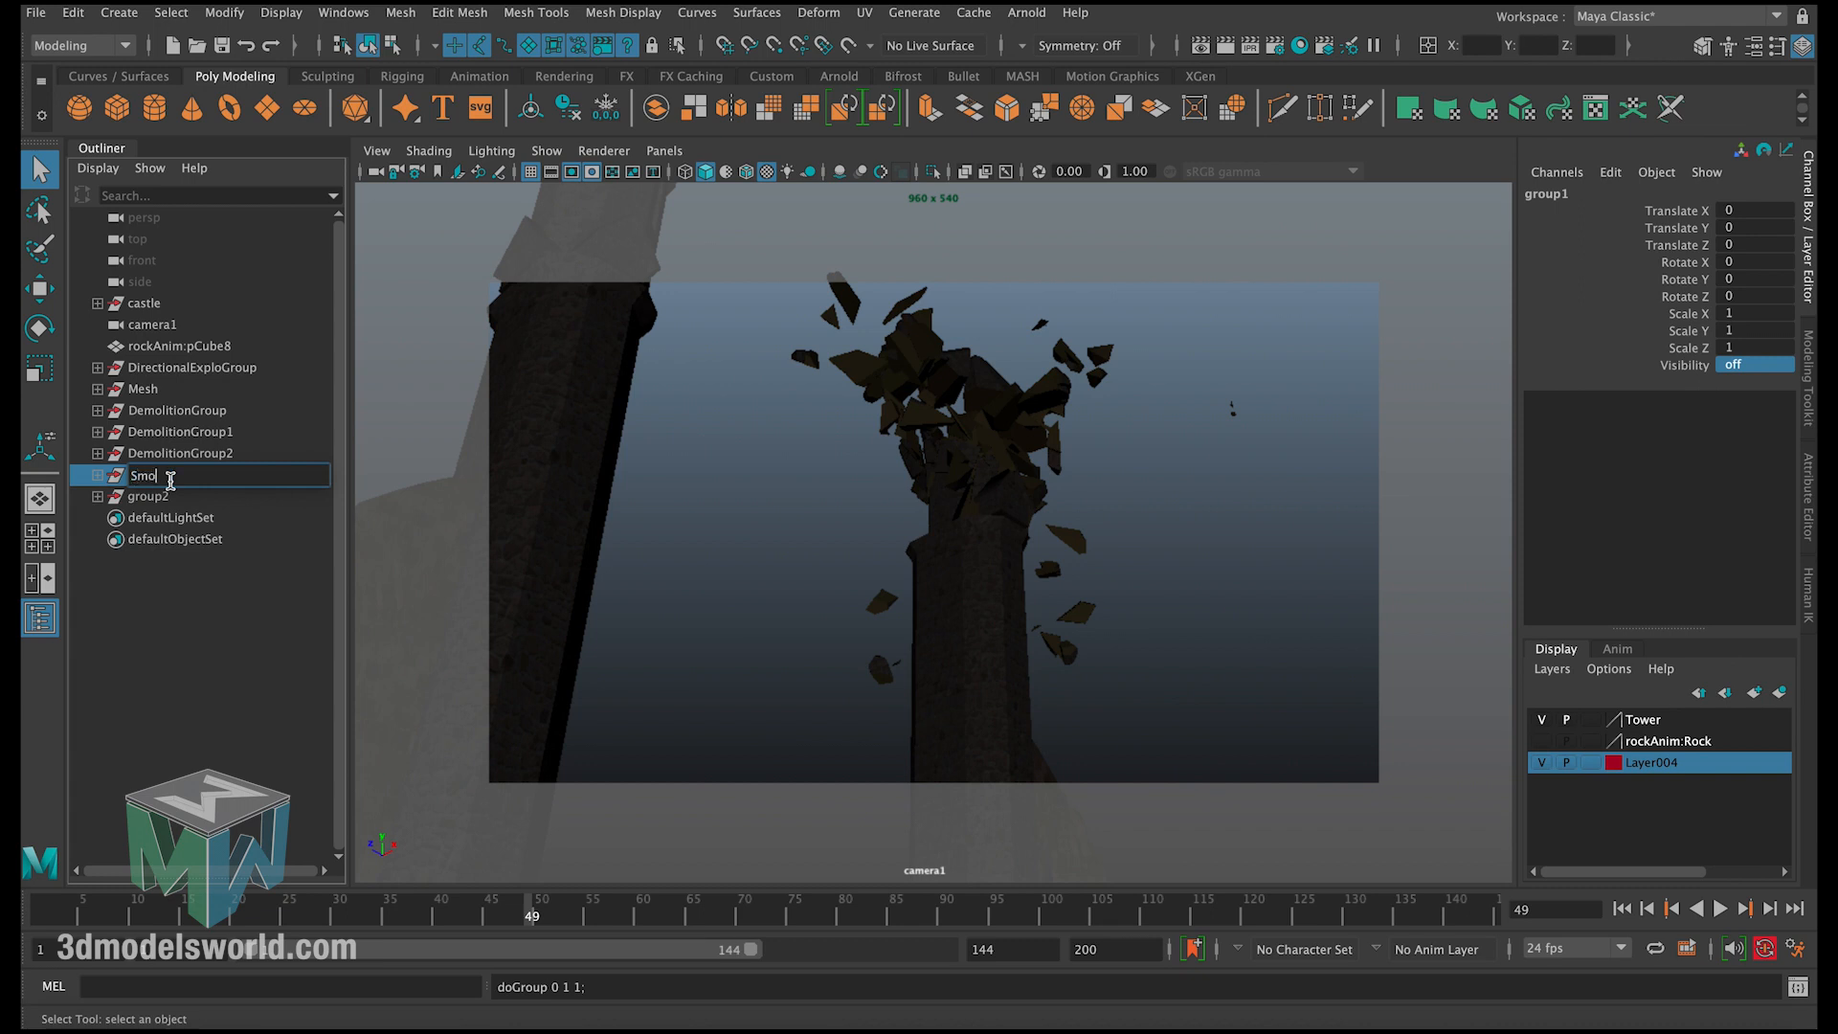
pyautogui.press('Return')
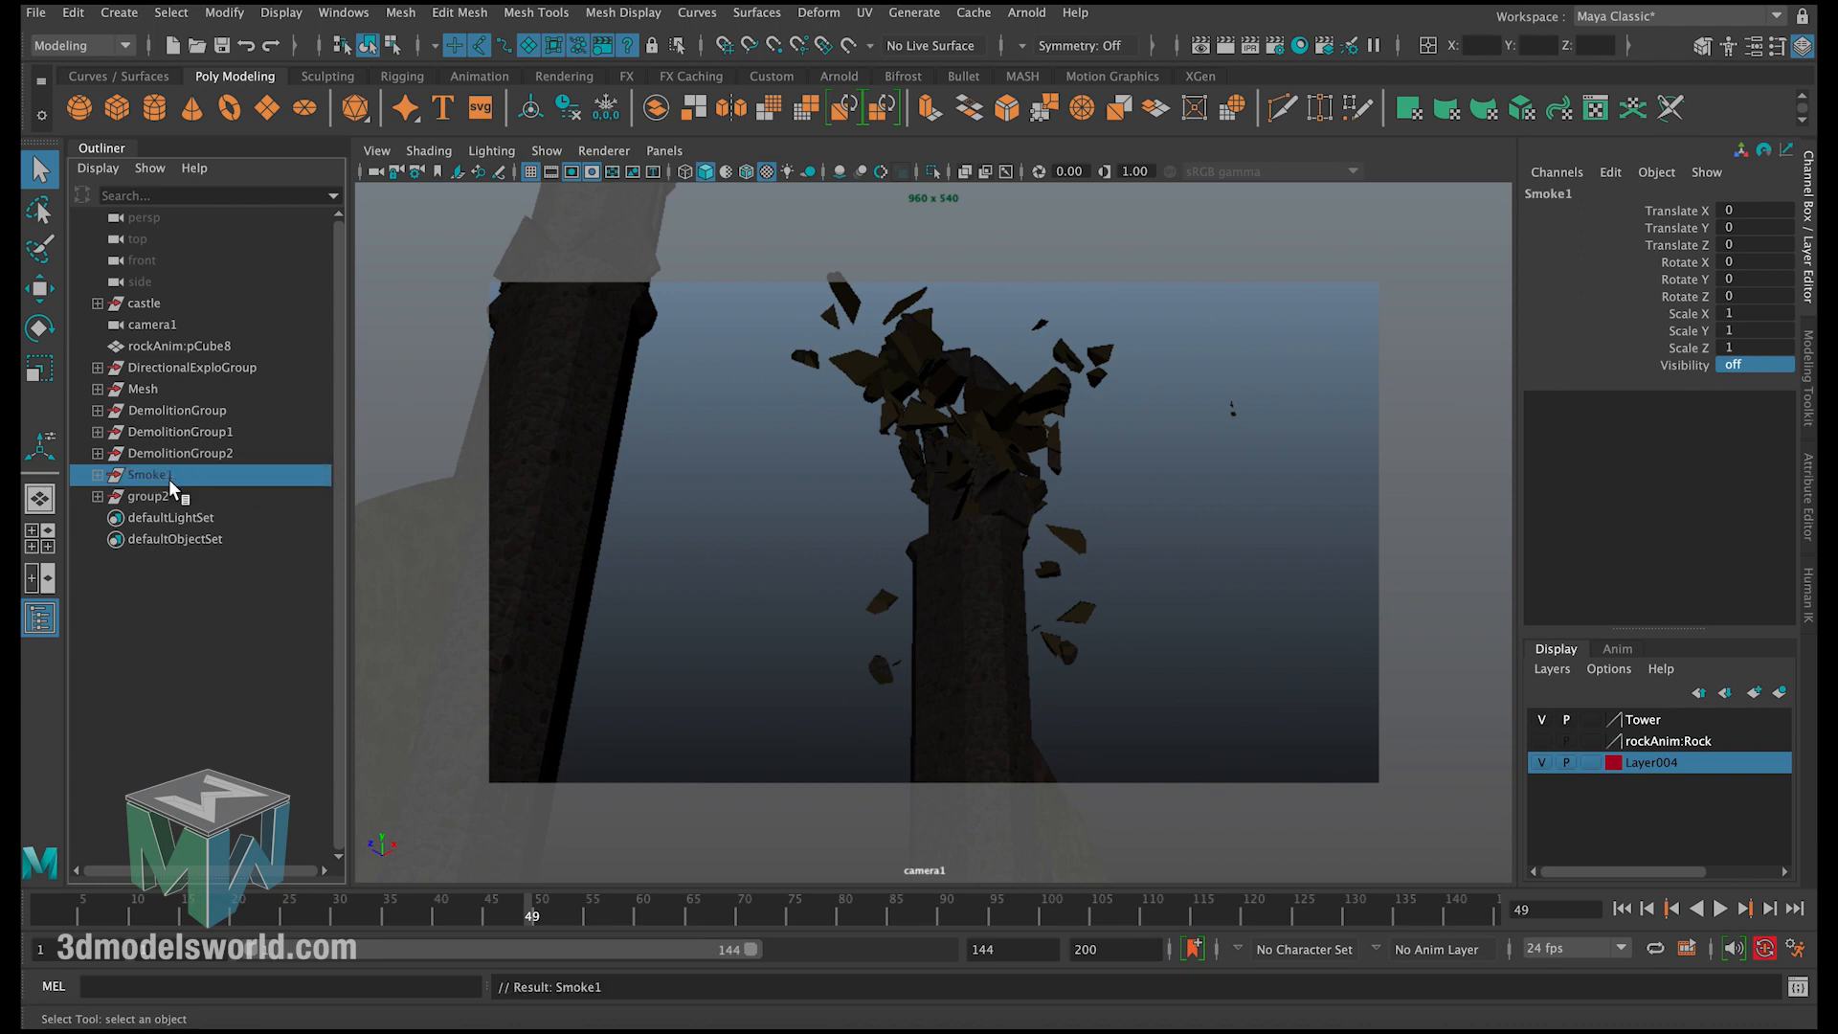
pyautogui.click(172, 495)
pyautogui.doubleClick(171, 498)
pyautogui.write('S')
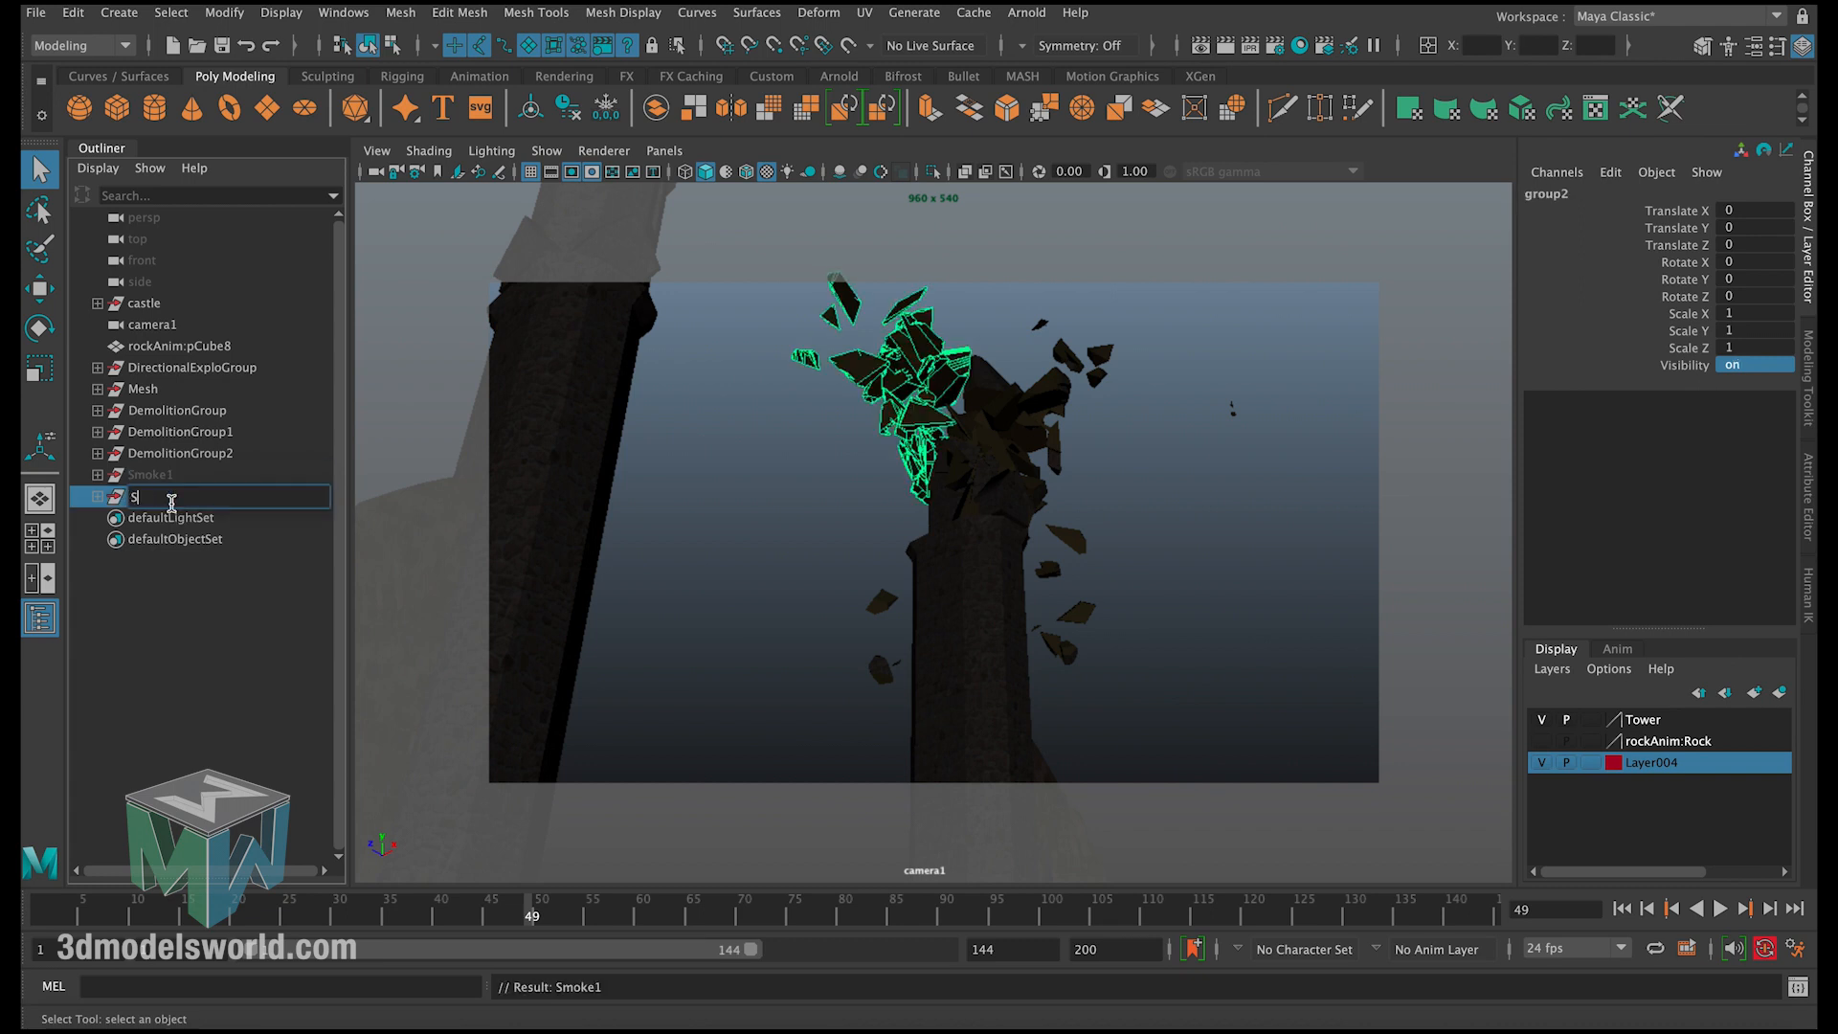
pyautogui.write('moke2')
pyautogui.press('Return')
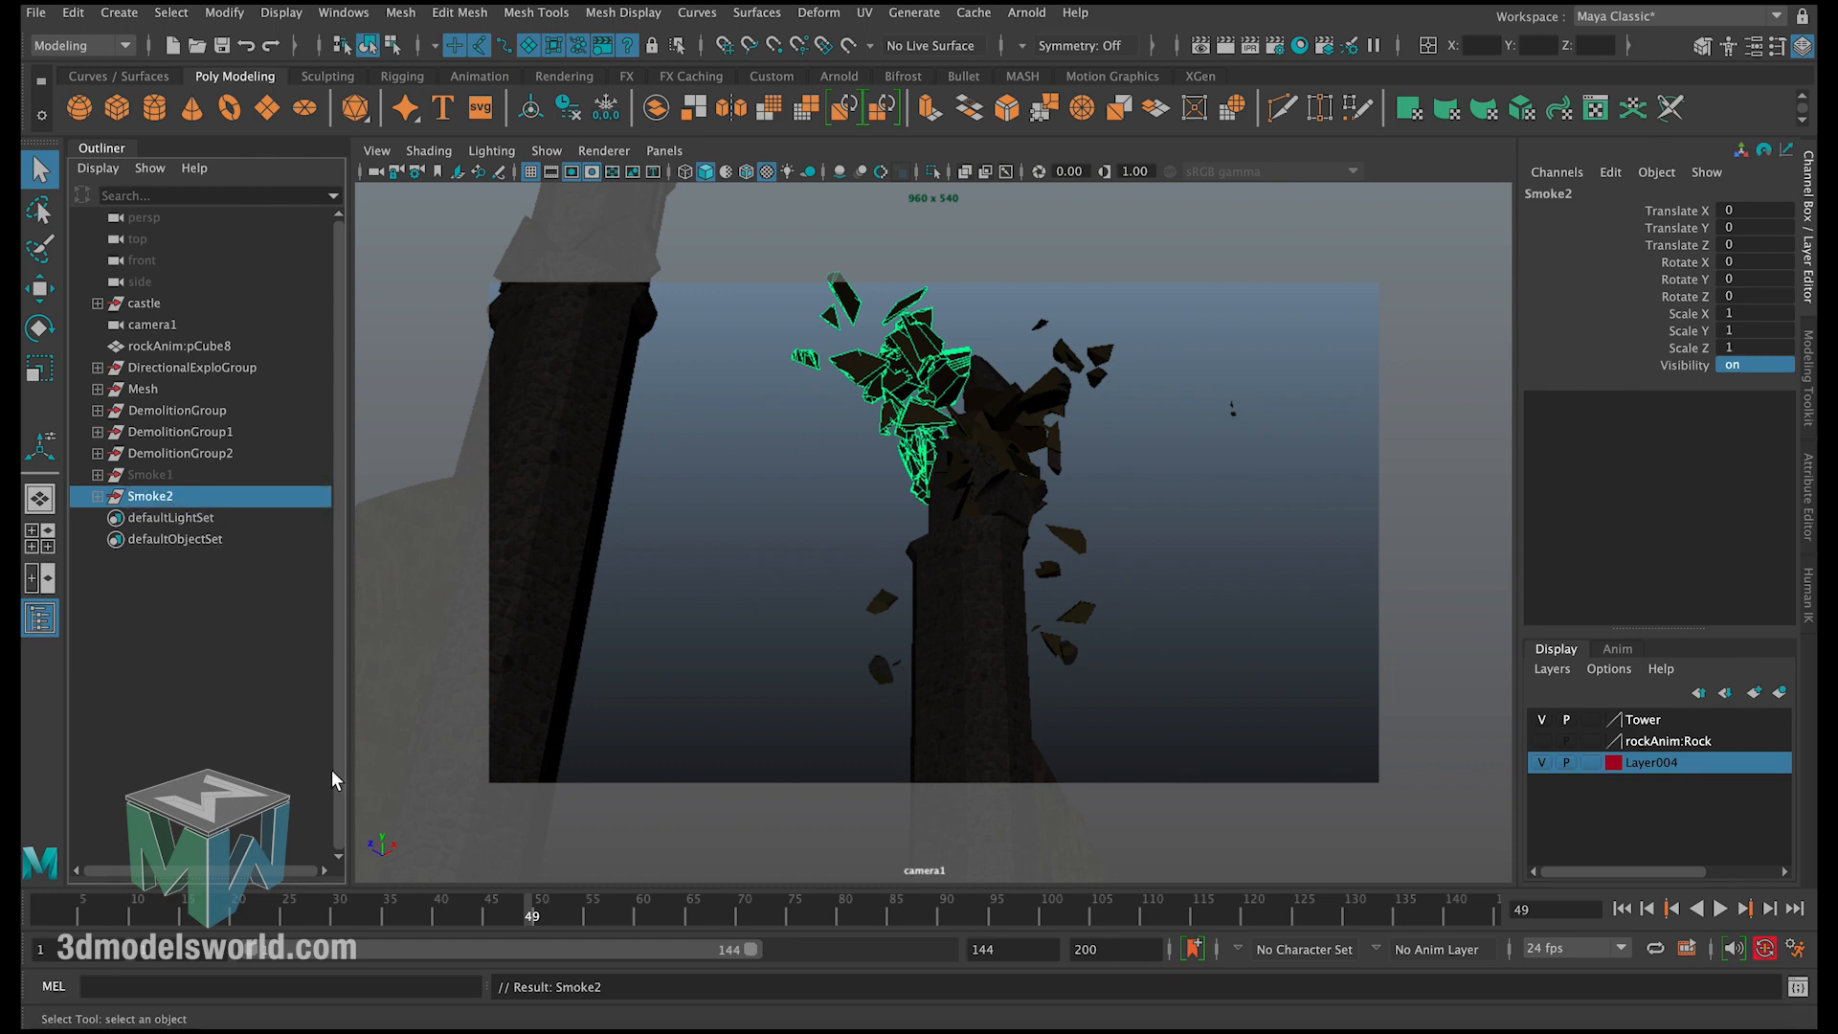
# Step: Move to frame 82 and turn off the visibility of the Smoke2 group
pyautogui.moveTo(515, 908); pyautogui.dragTo(866, 908)
pyautogui.write('0')
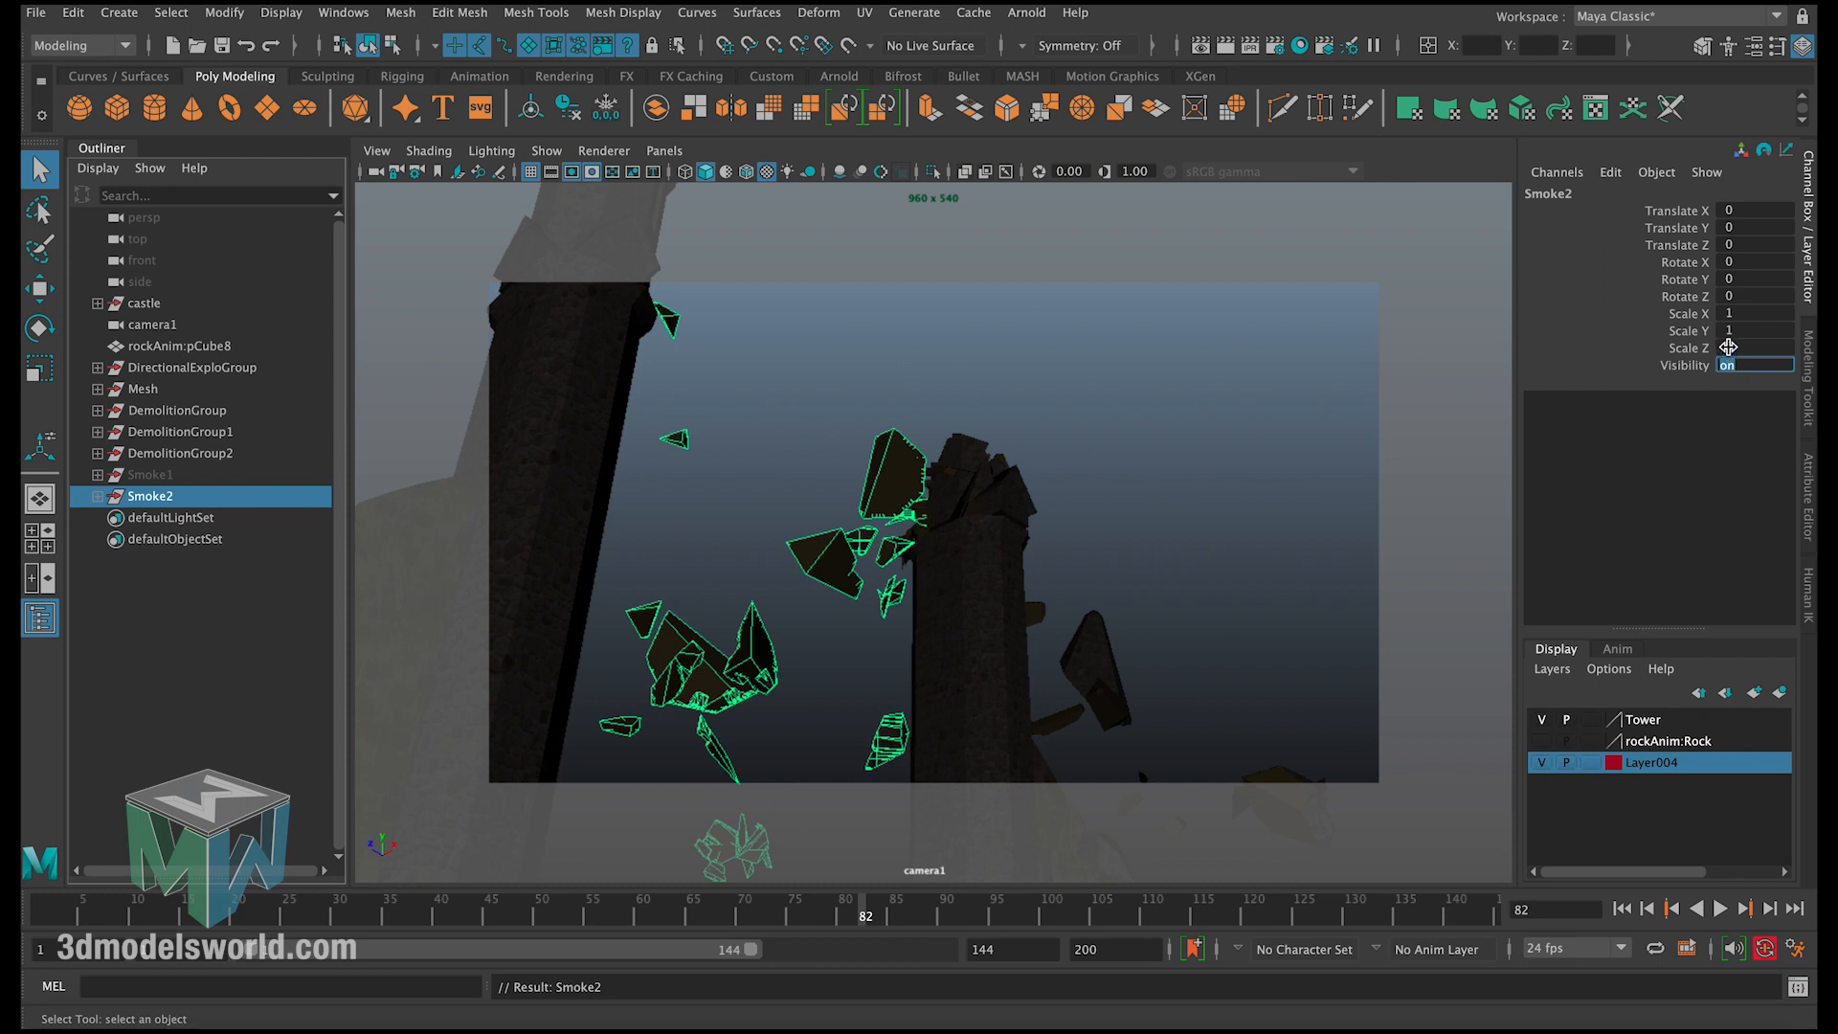
pyautogui.press('Return')
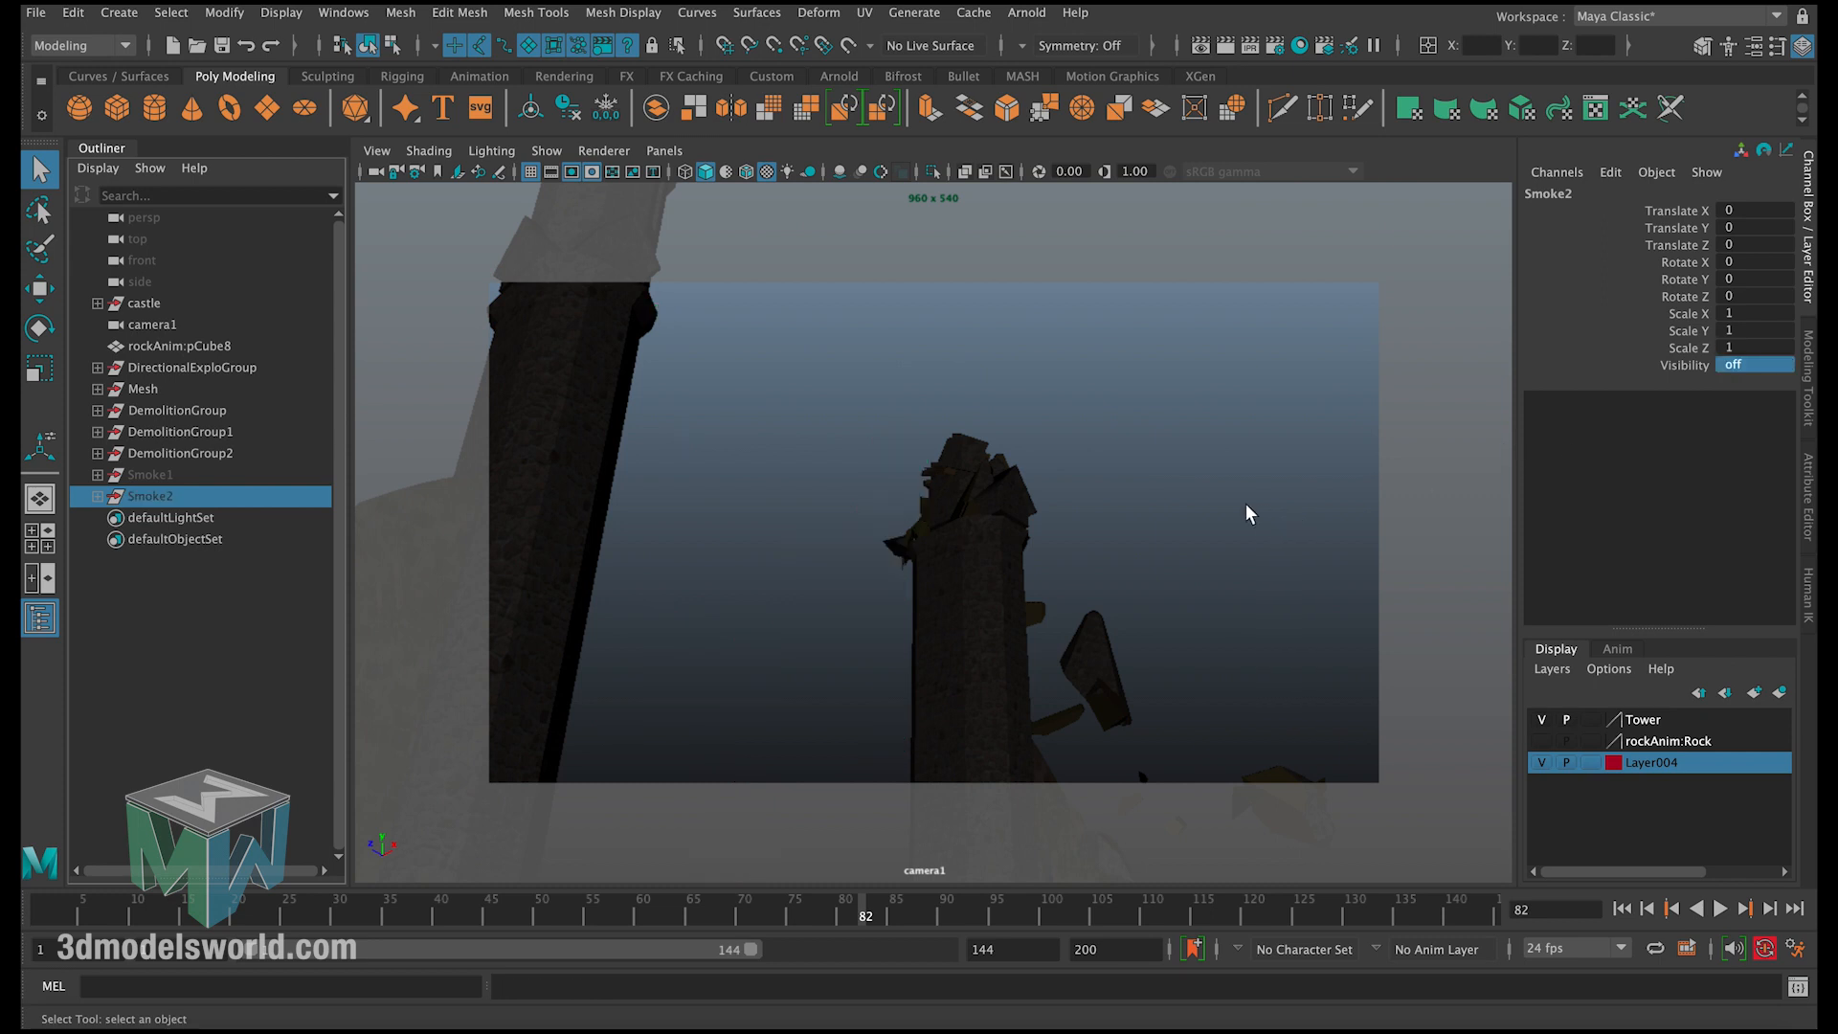
# Step: Select the remaining upper tower pieces at frame 33, deselect those that stay on the broken tower, and return to frame 1
pyautogui.hotkey('alt', 'v')
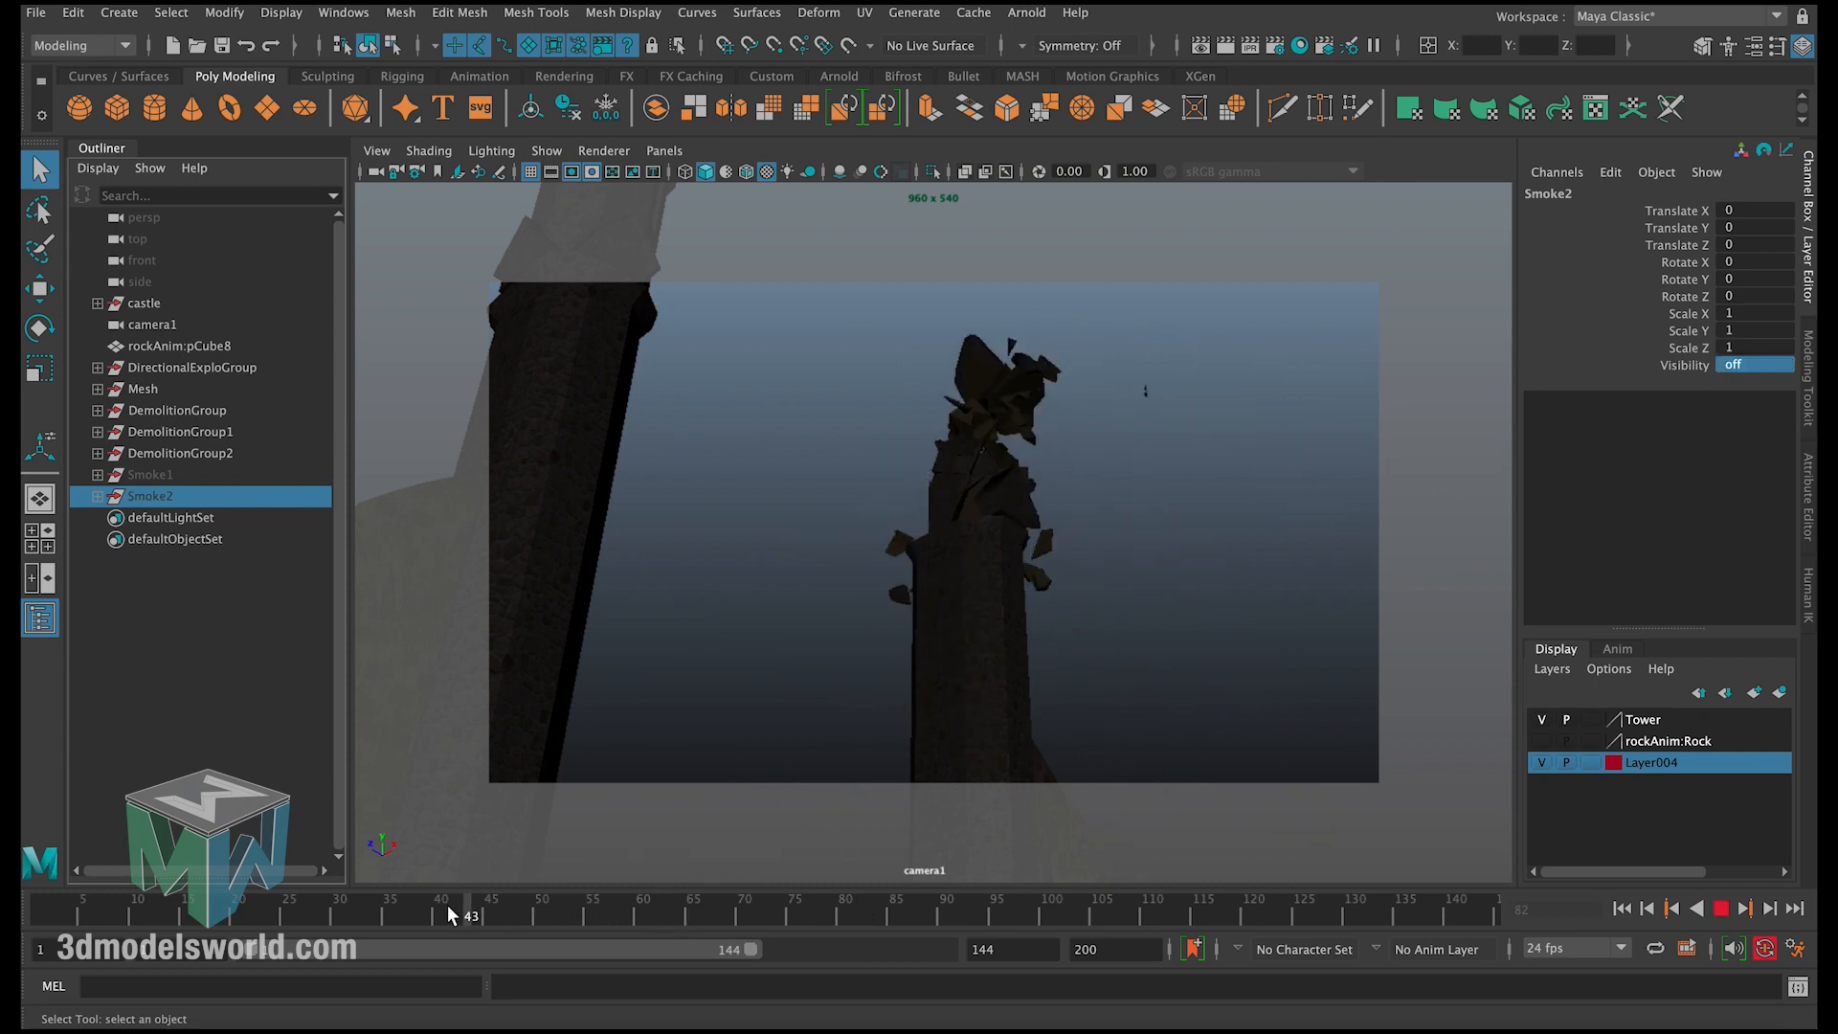
pyautogui.moveTo(291, 910); pyautogui.dragTo(364, 905)
pyautogui.moveTo(874, 317); pyautogui.dragTo(1064, 494)
pyautogui.keyDown('ctrl'); pyautogui.click(1021, 510); pyautogui.keyUp('ctrl')
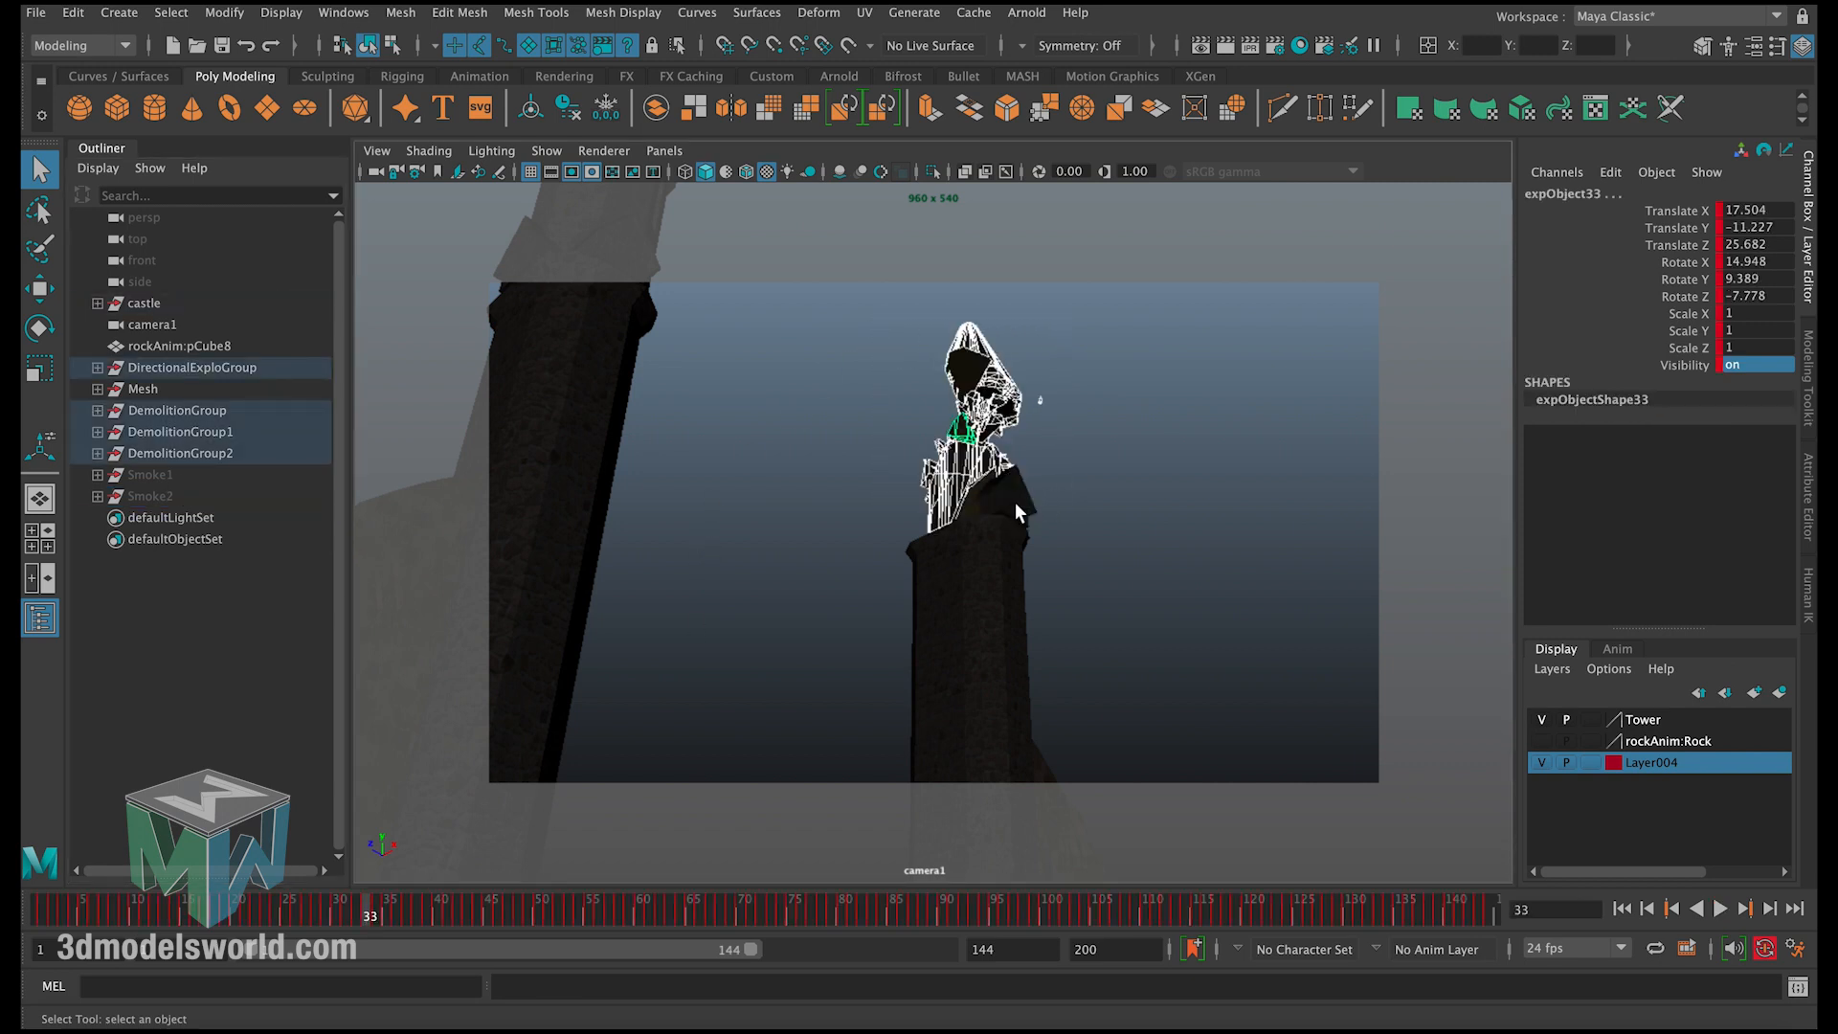
pyautogui.moveTo(363, 907); pyautogui.dragTo(1057, 906)
pyautogui.keyDown('ctrl'); pyautogui.moveTo(813, 431); pyautogui.dragTo(1122, 578); pyautogui.keyUp('ctrl')
pyautogui.moveTo(646, 913); pyautogui.dragTo(802, 928)
pyautogui.hotkey('alt', 'v')
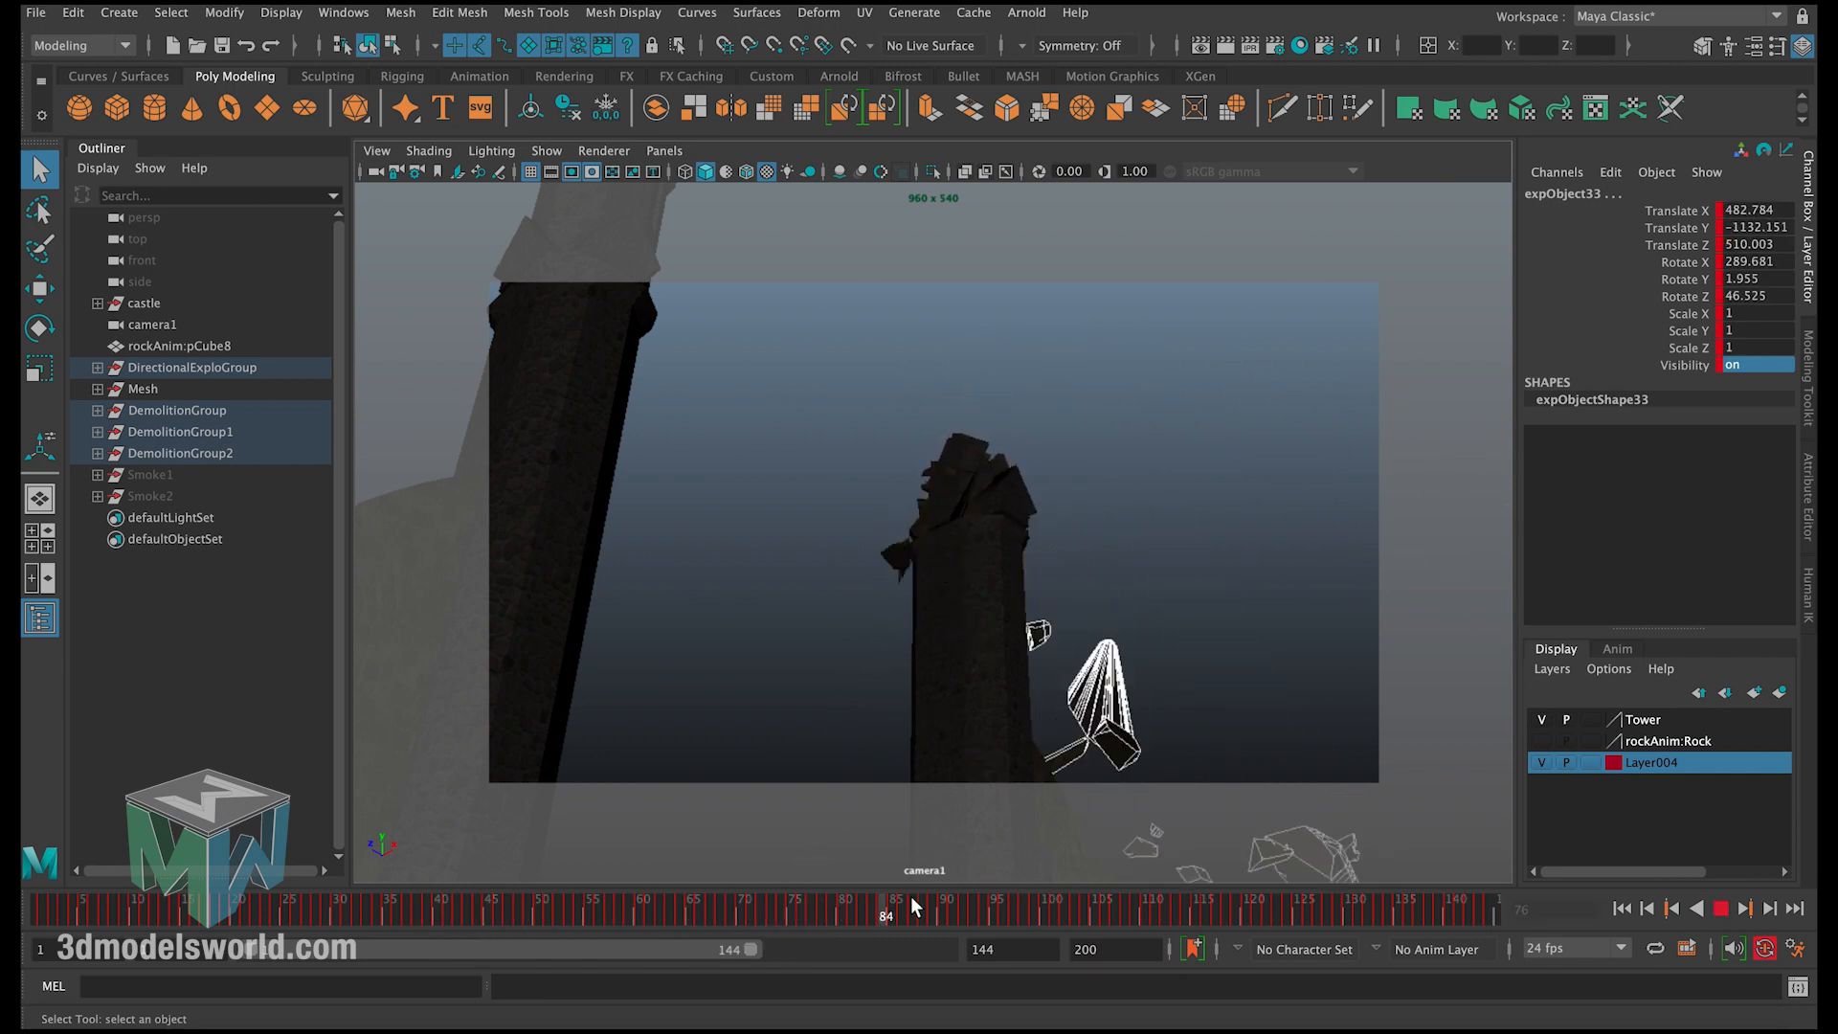
pyautogui.moveTo(275, 904)
pyautogui.mouseDown()
pyautogui.moveTo(980, 906)
pyautogui.moveTo(29, 888)
pyautogui.mouseUp()
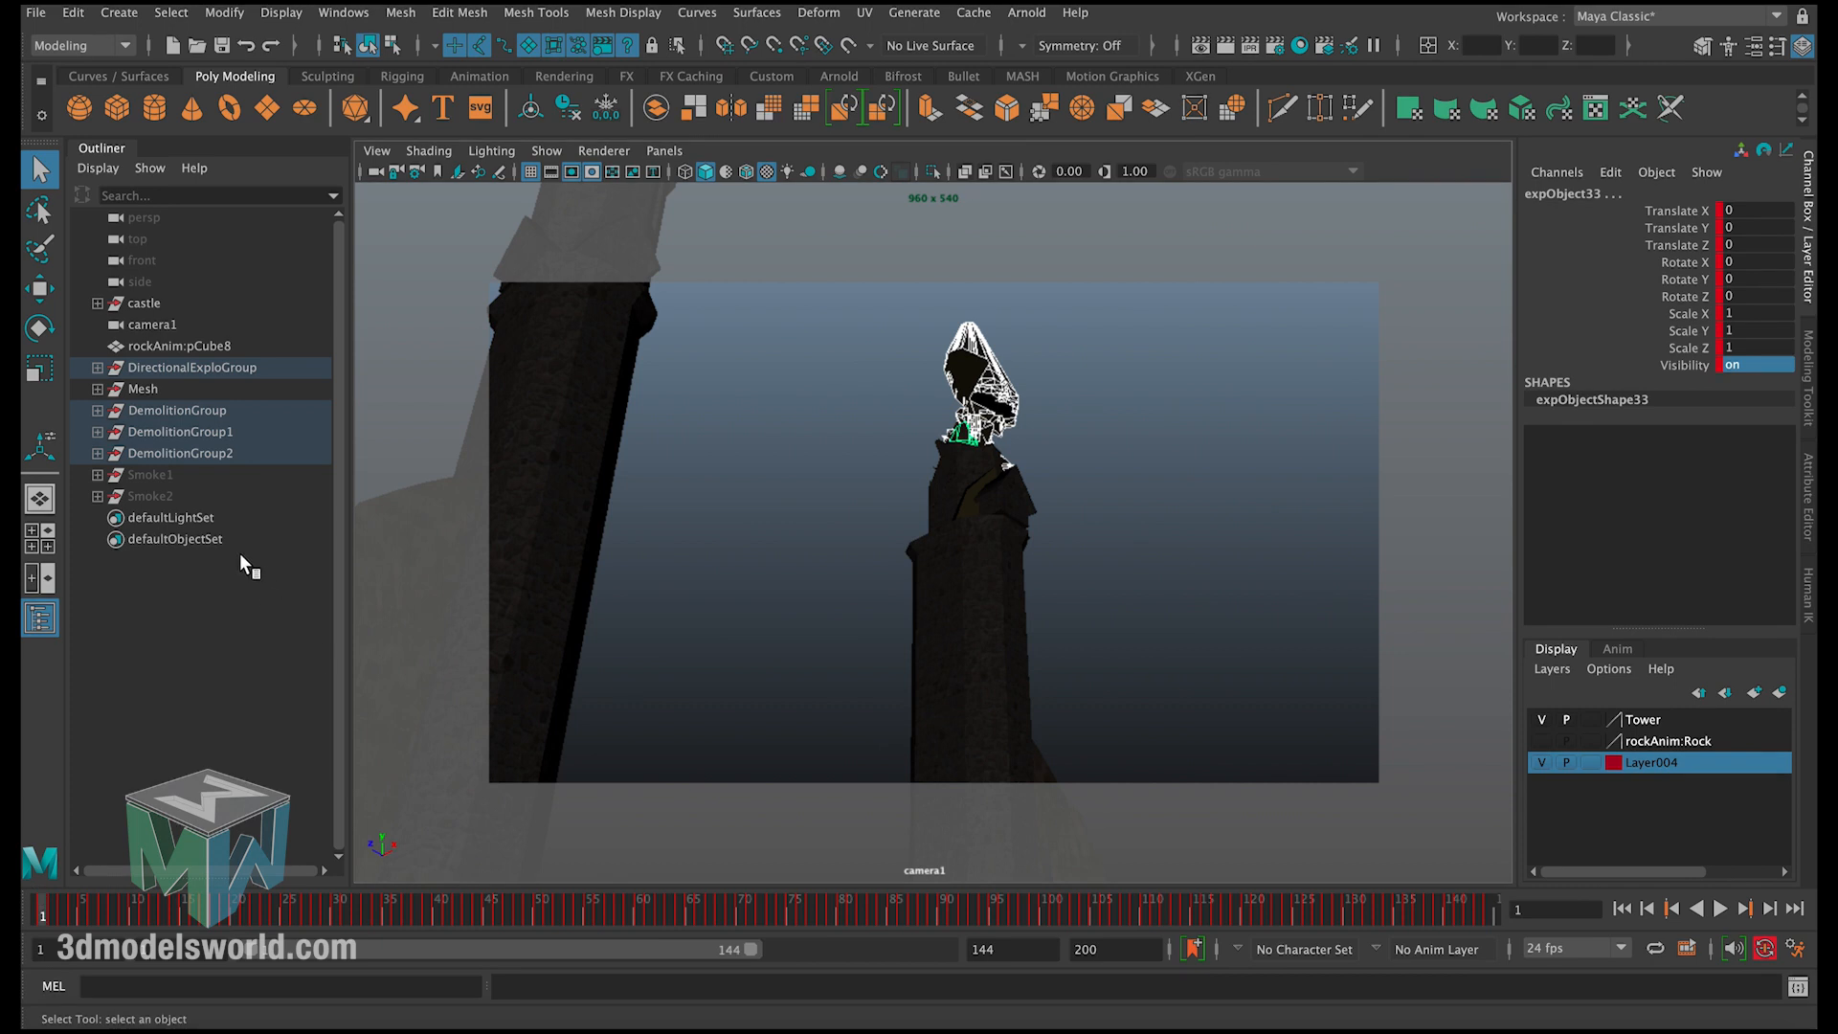
# Step: Group the selected falling tower pieces, name the group Smoke3, and clear the selection
pyautogui.hotkey('ctrl', 'g')
pyautogui.doubleClick(161, 518)
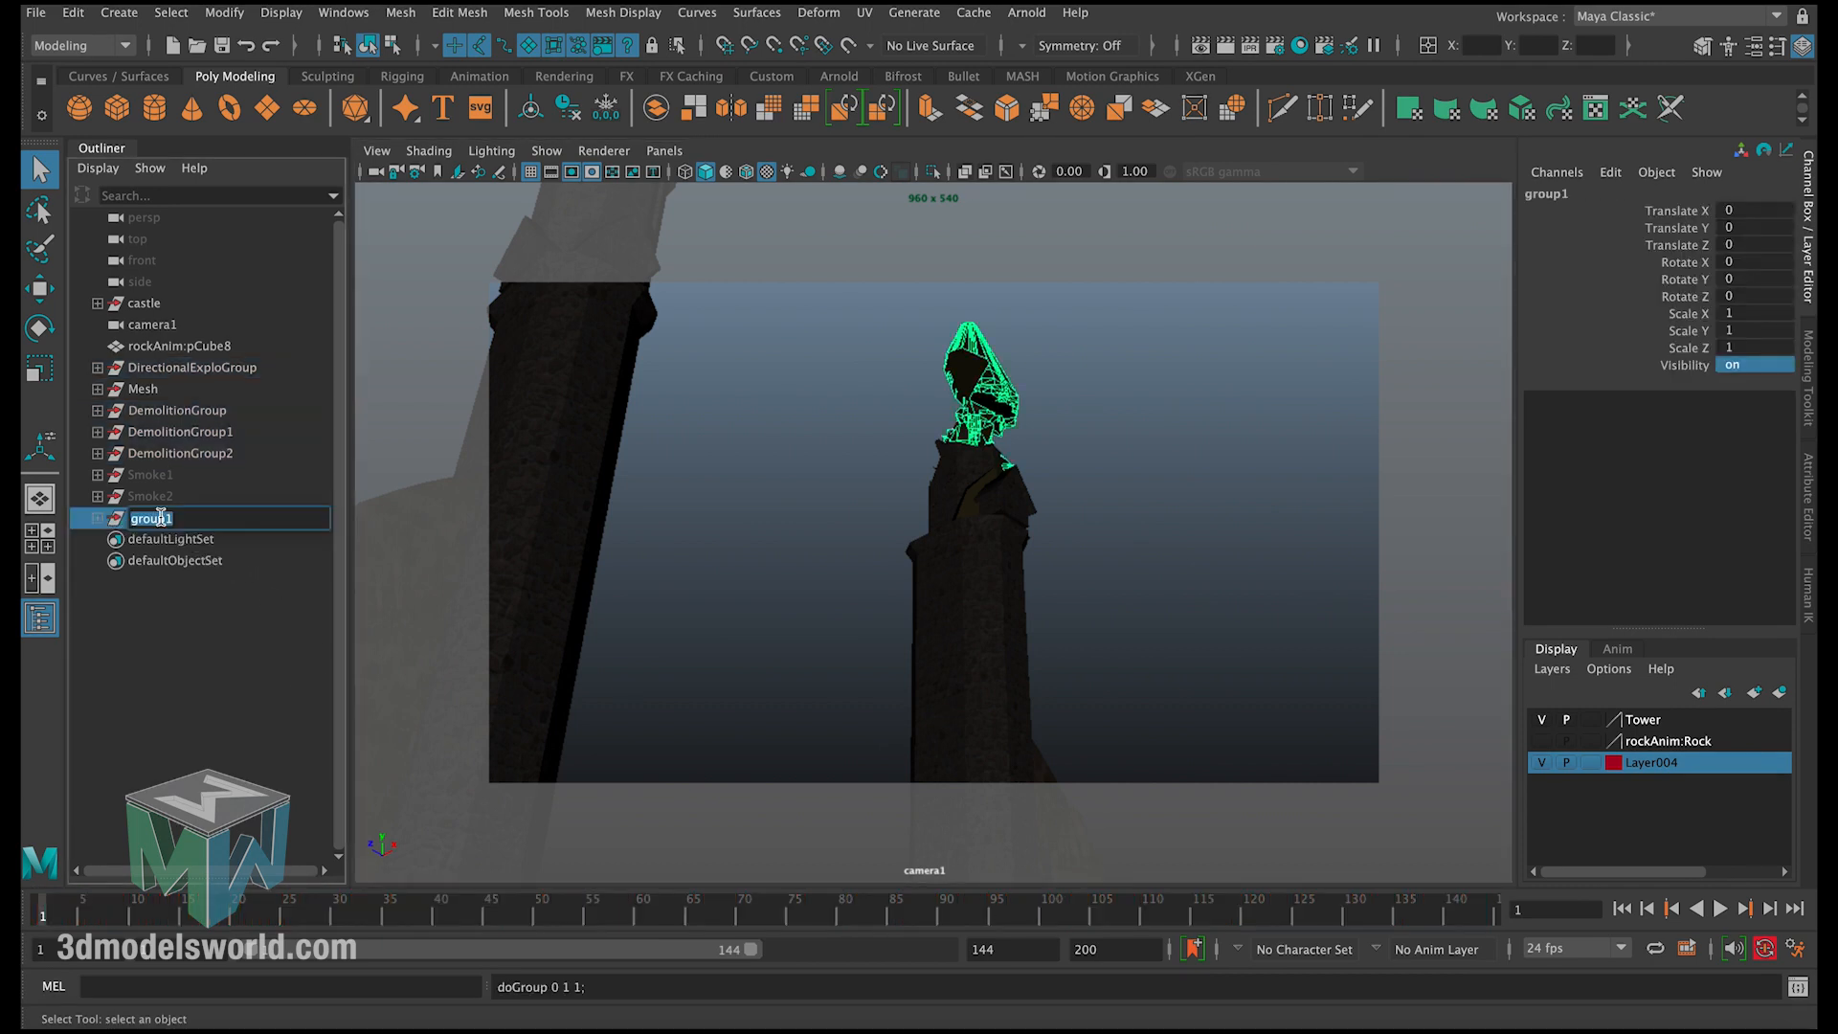
pyautogui.write('Smoke3')
pyautogui.press('Return')
pyautogui.click(745, 496)
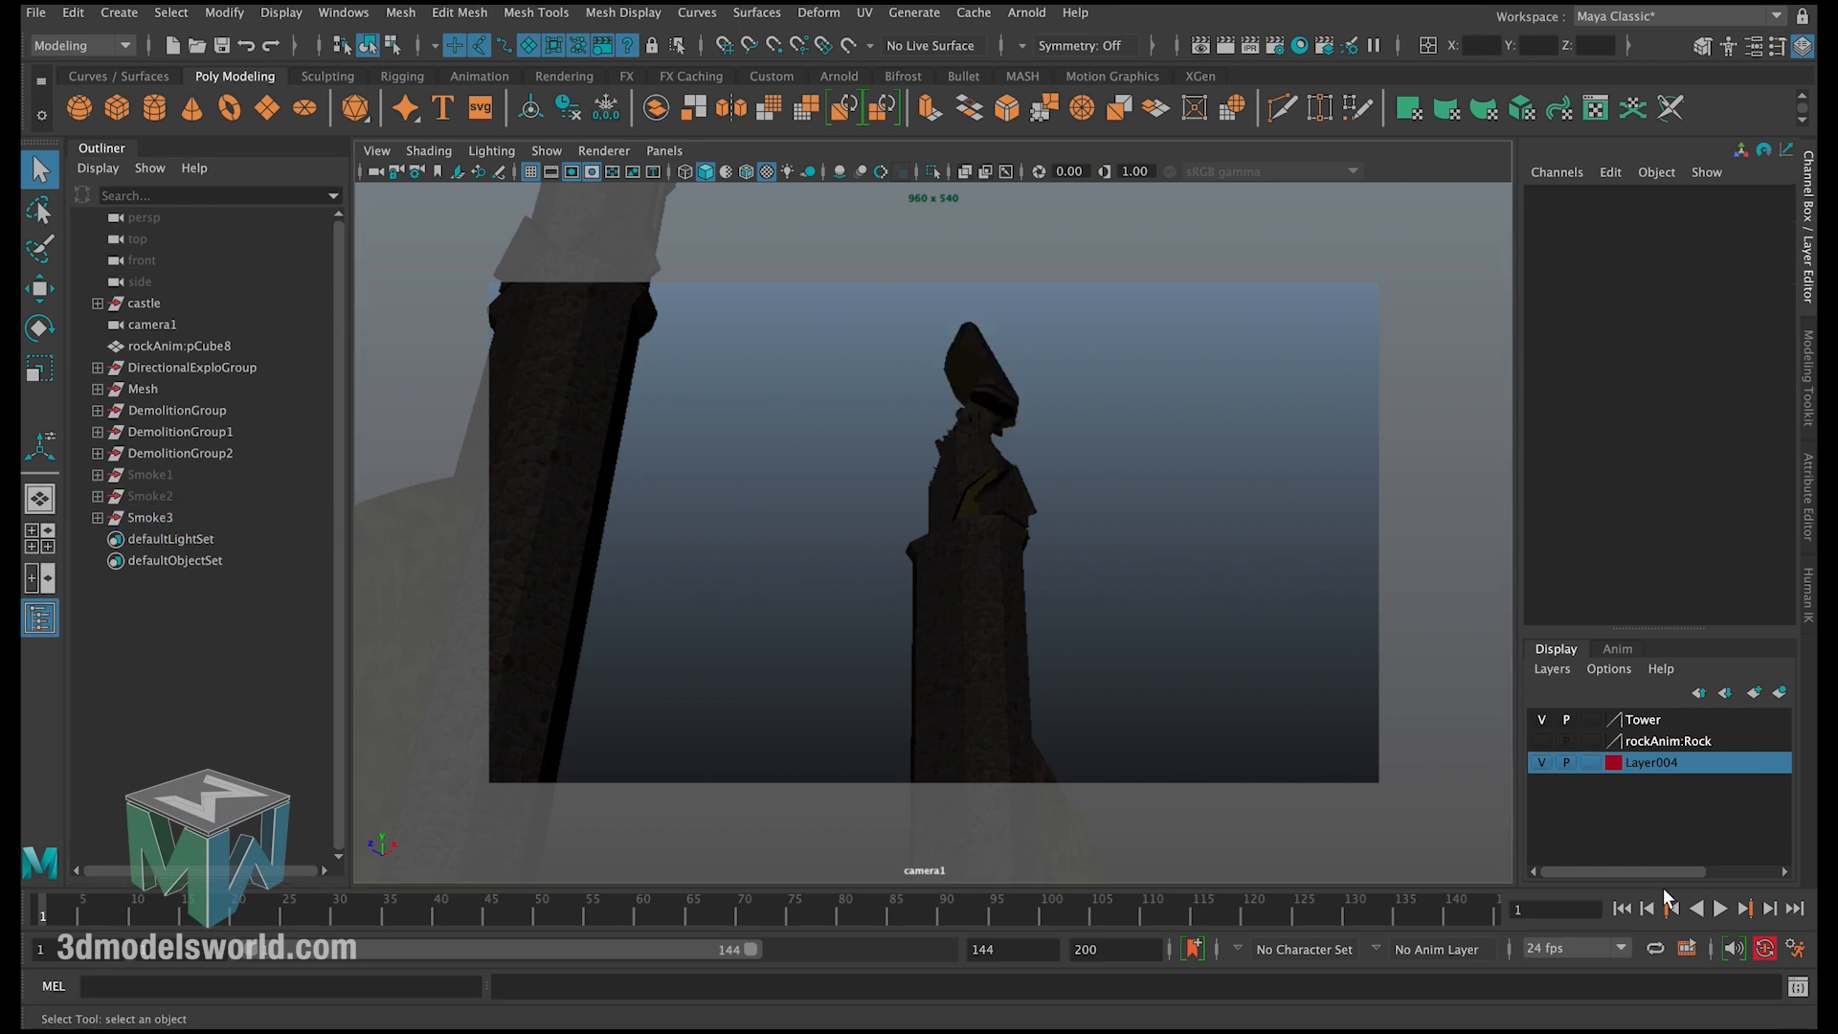
# Step: Turn the visibility of the Smoke1 and Smoke2 groups back on and clear the selection
pyautogui.moveTo(204, 476); pyautogui.dragTo(192, 498)
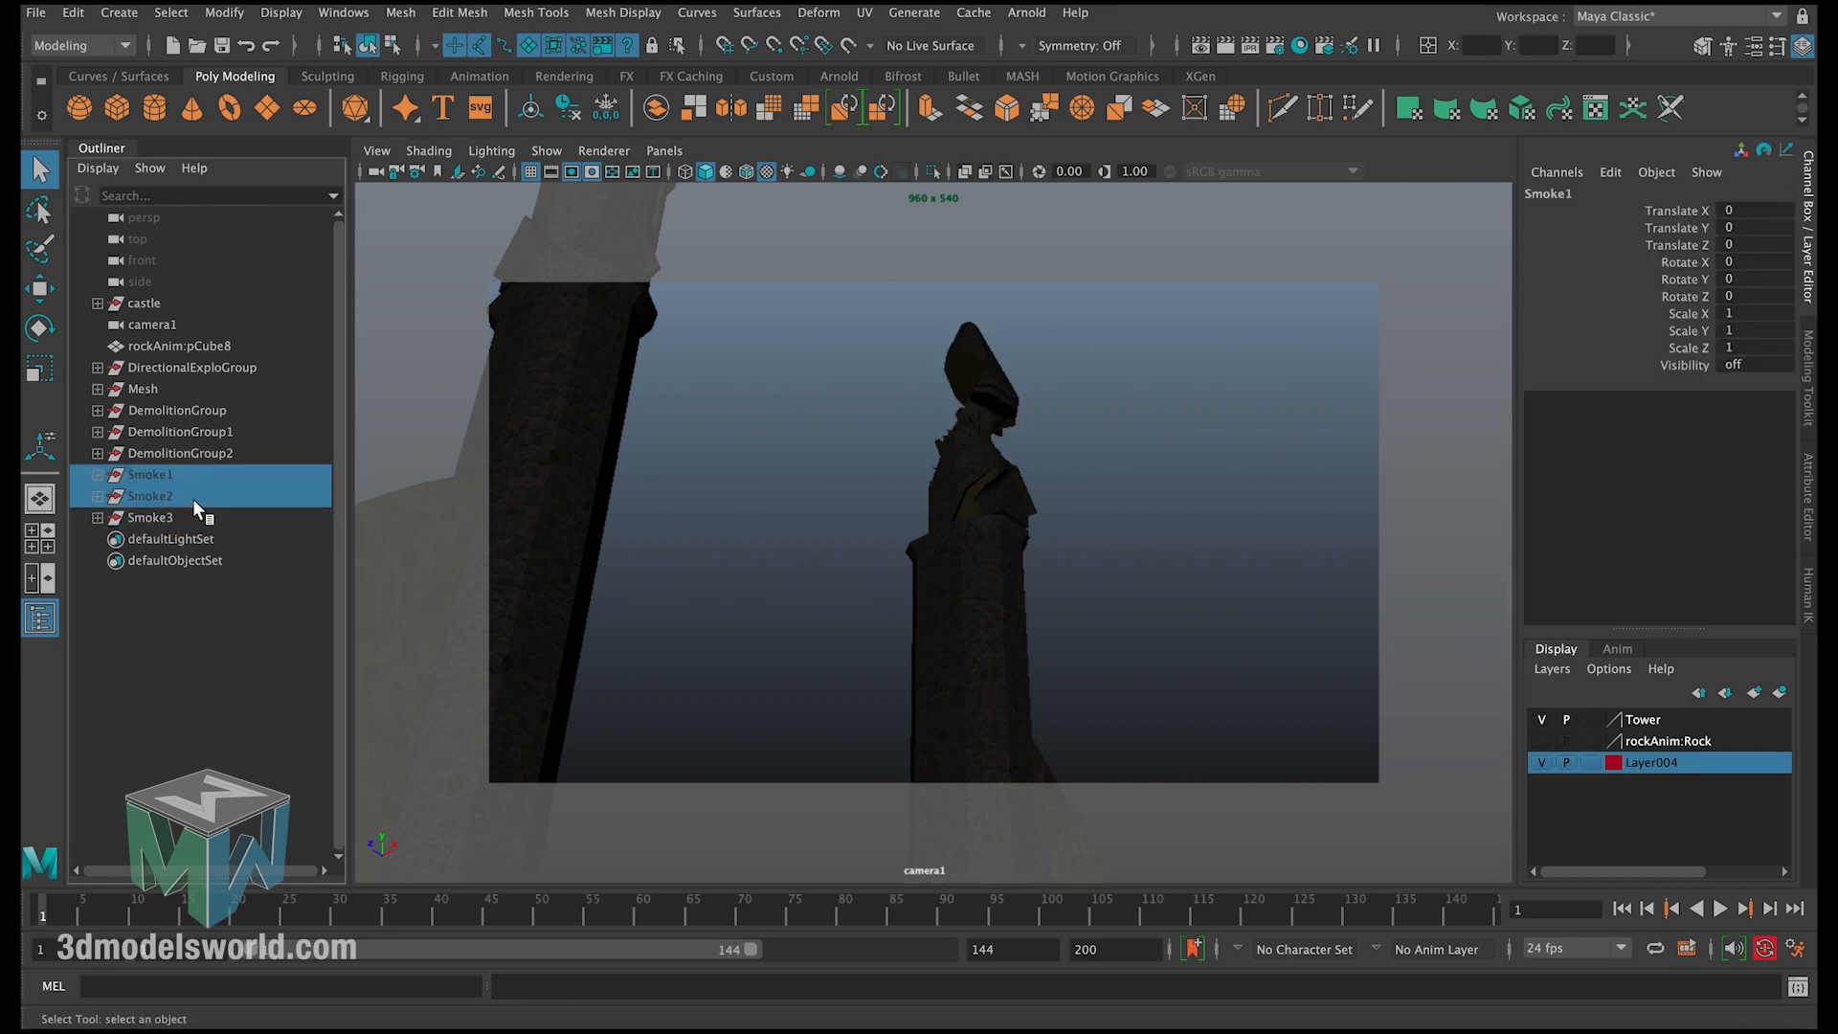
pyautogui.click(1760, 365)
pyautogui.write('1')
pyautogui.press('Return')
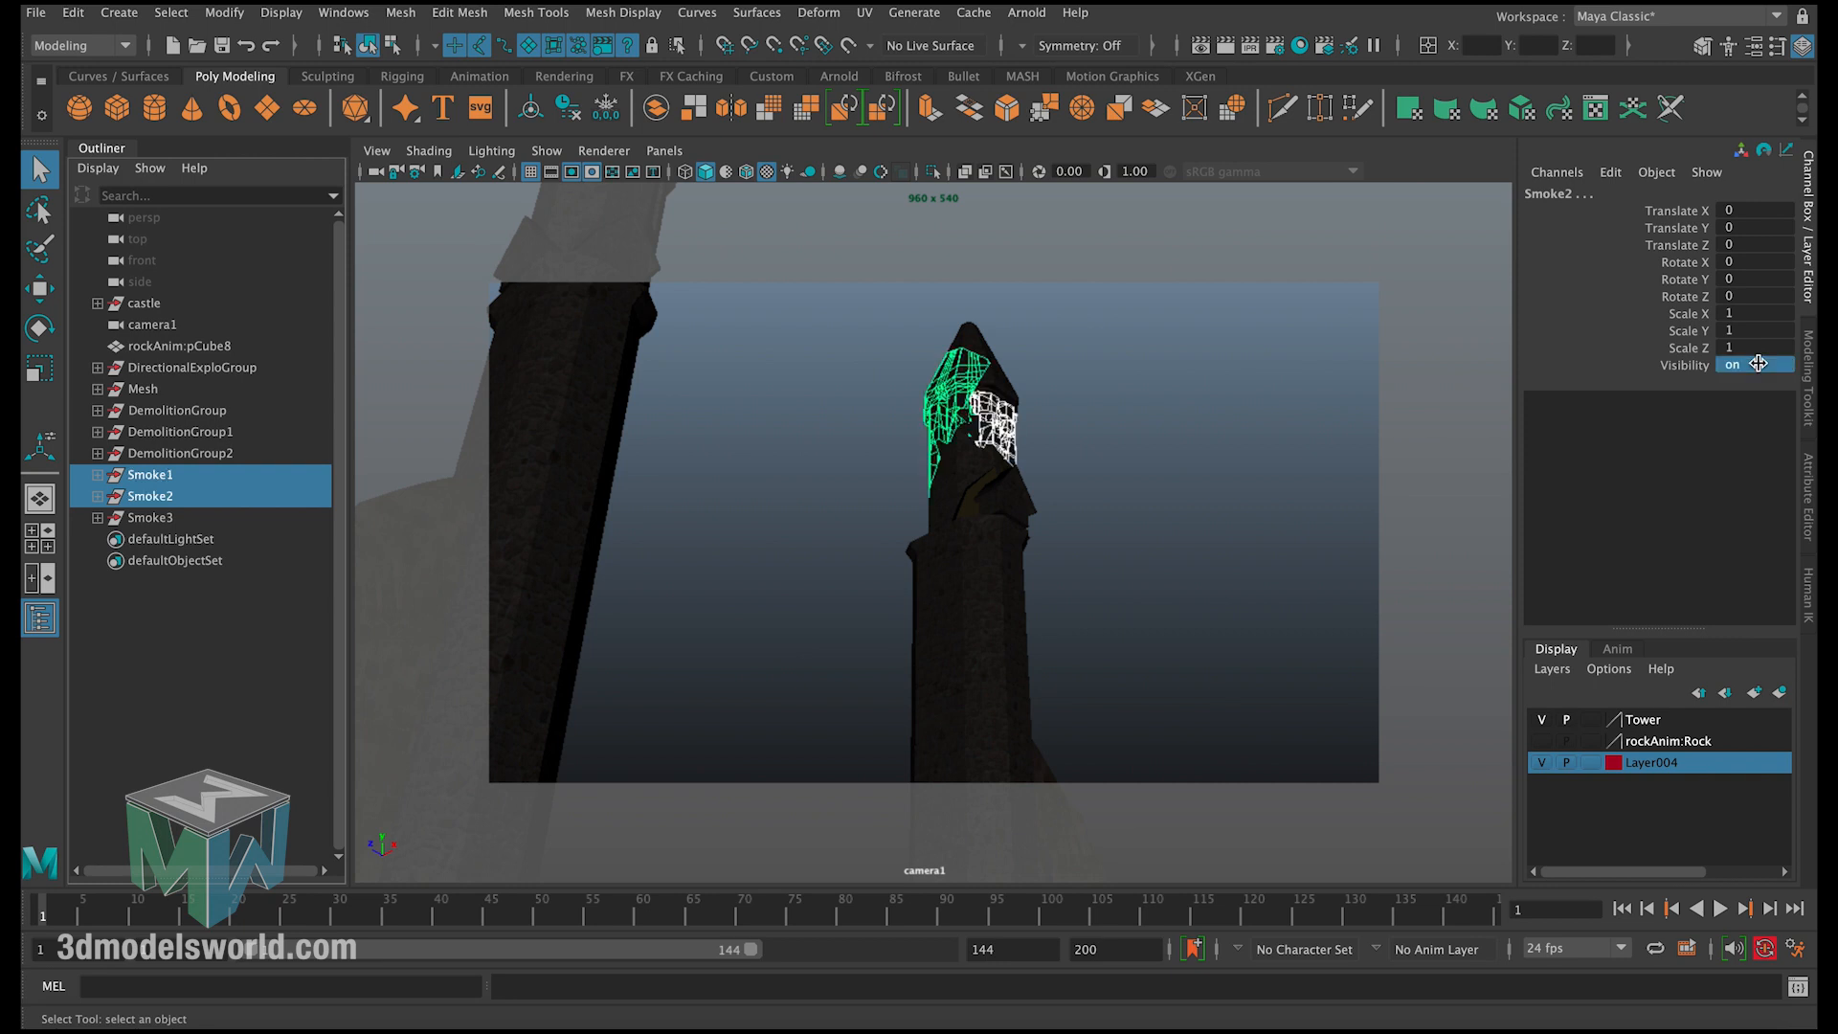
pyautogui.click(1193, 518)
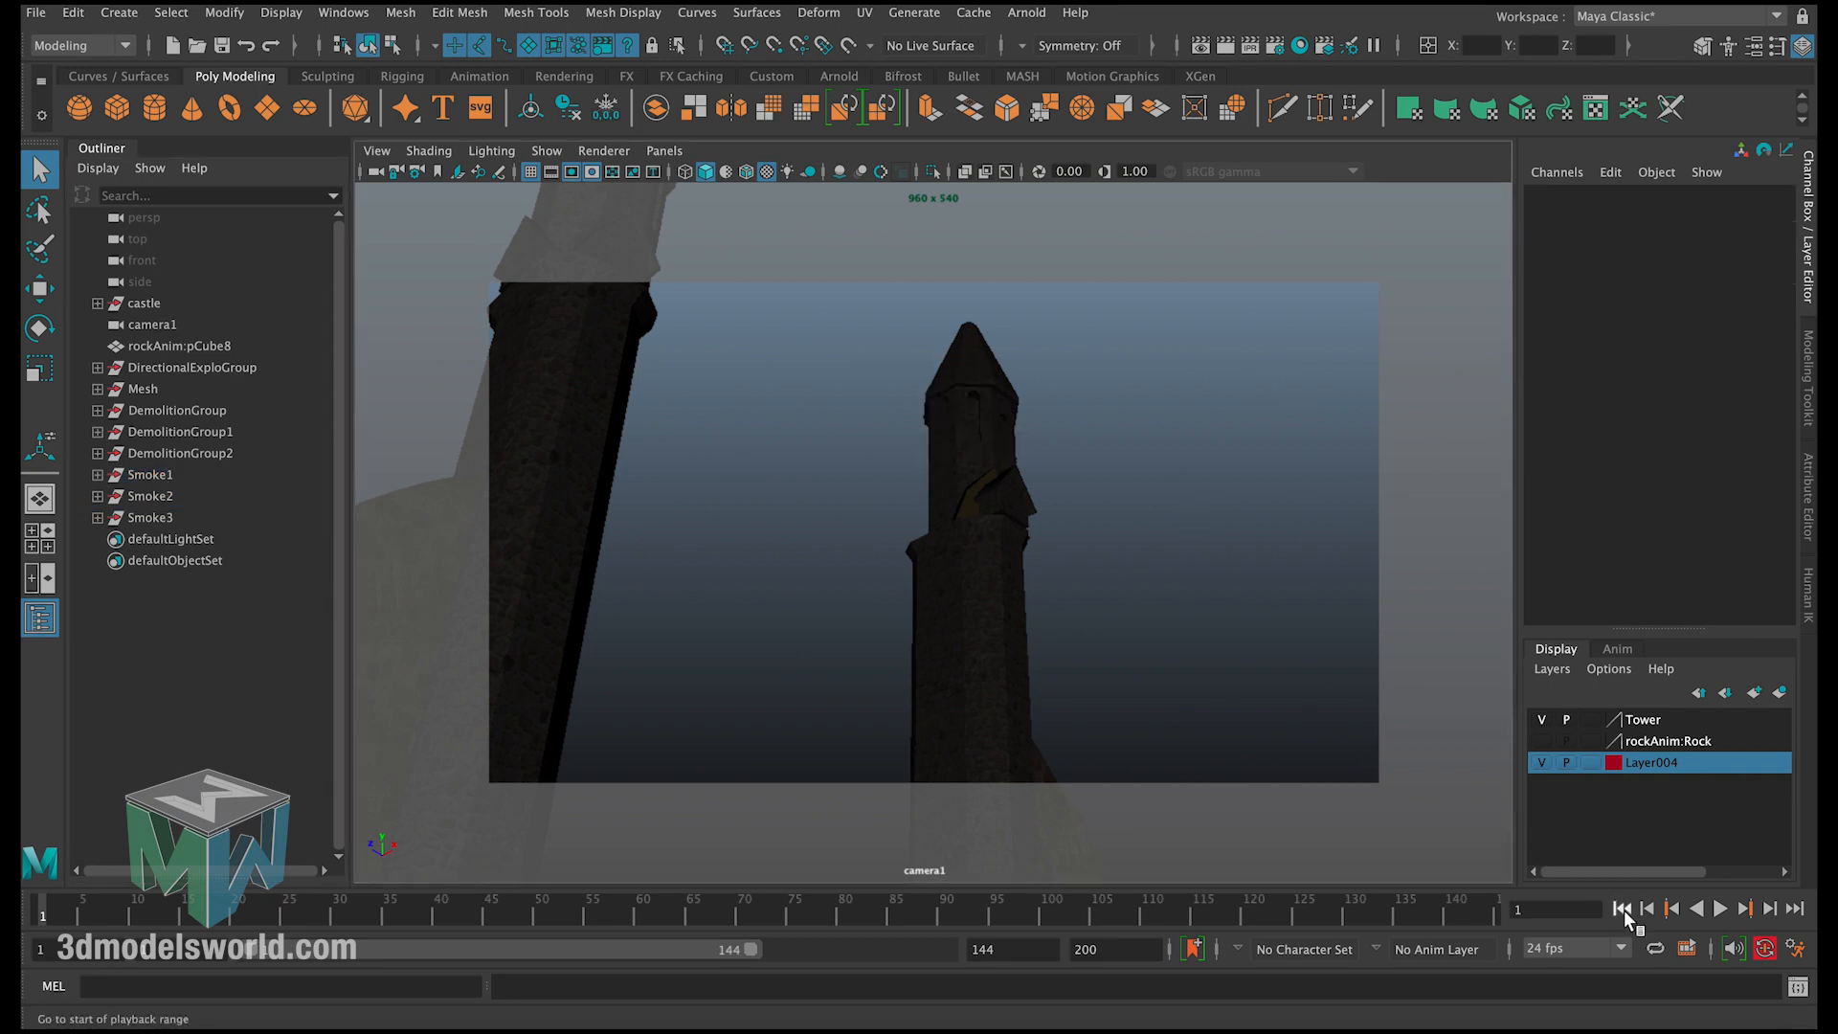
# Step: Play the full demolition from frame 1, and examine the Smoke1 group's motion up to frame 49
pyautogui.click(1721, 908)
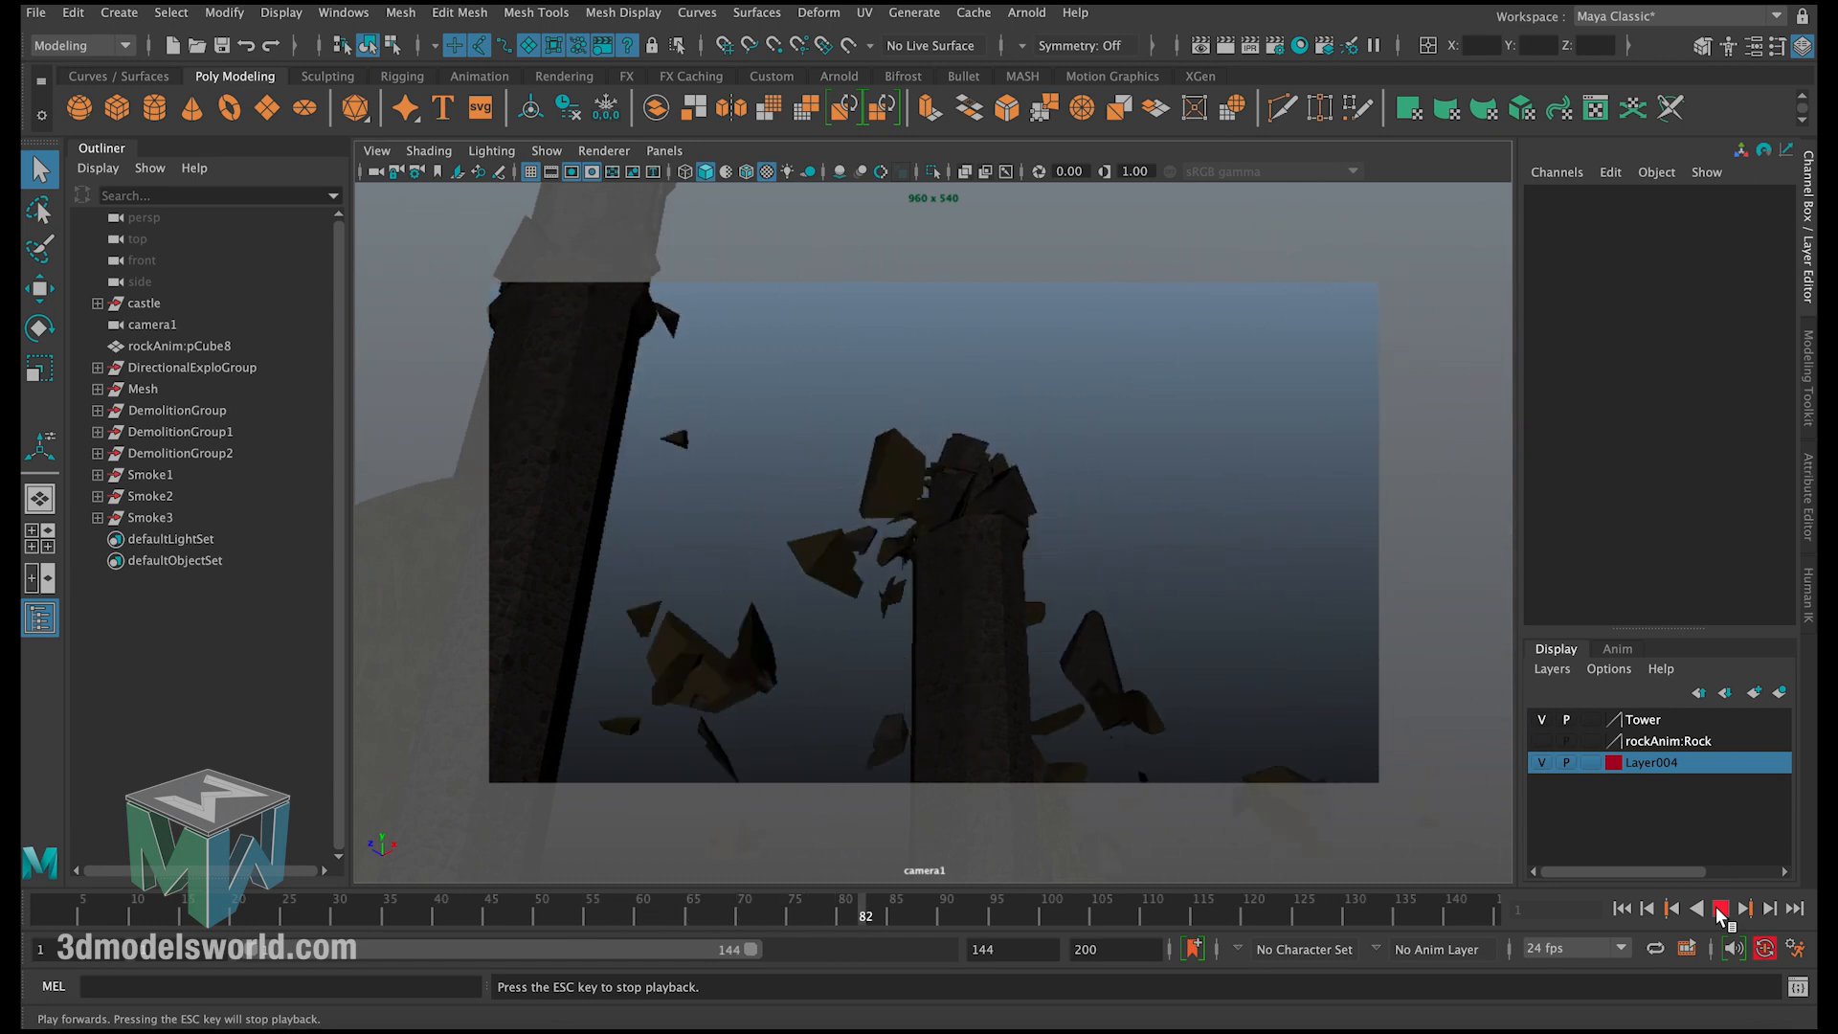
pyautogui.click(1720, 910)
pyautogui.click(1621, 911)
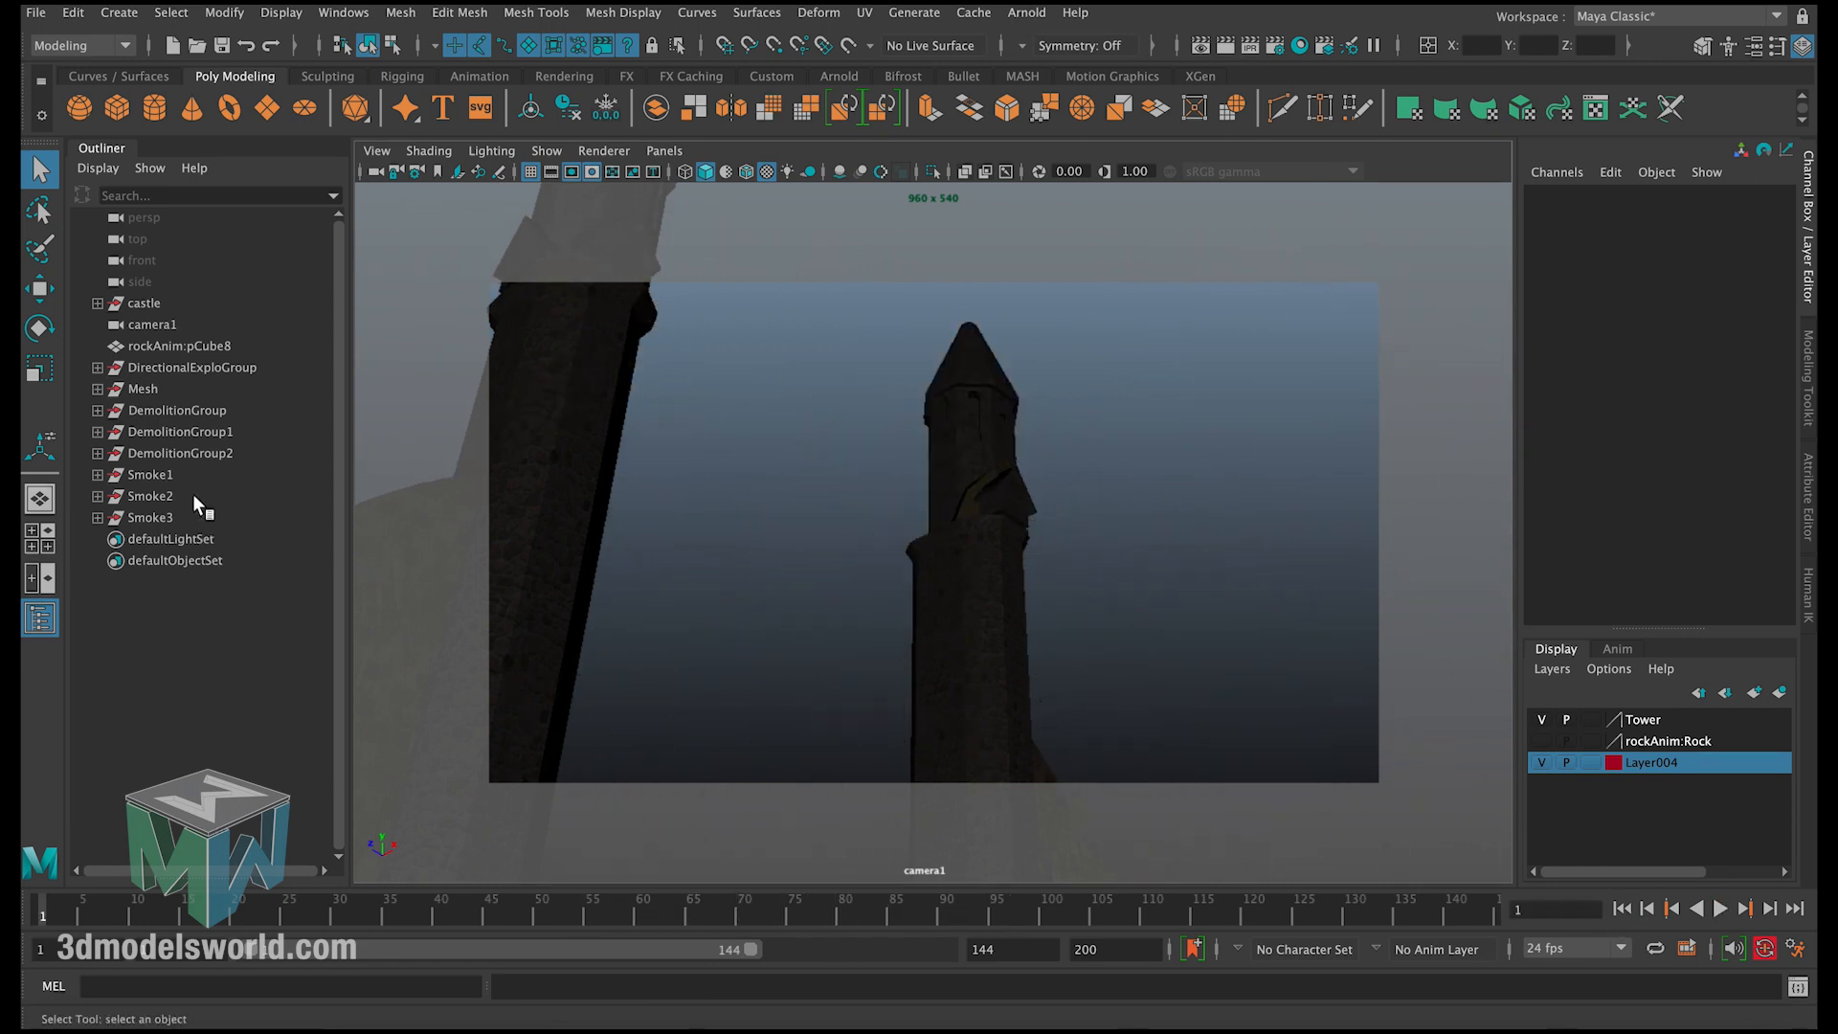
pyautogui.click(174, 474)
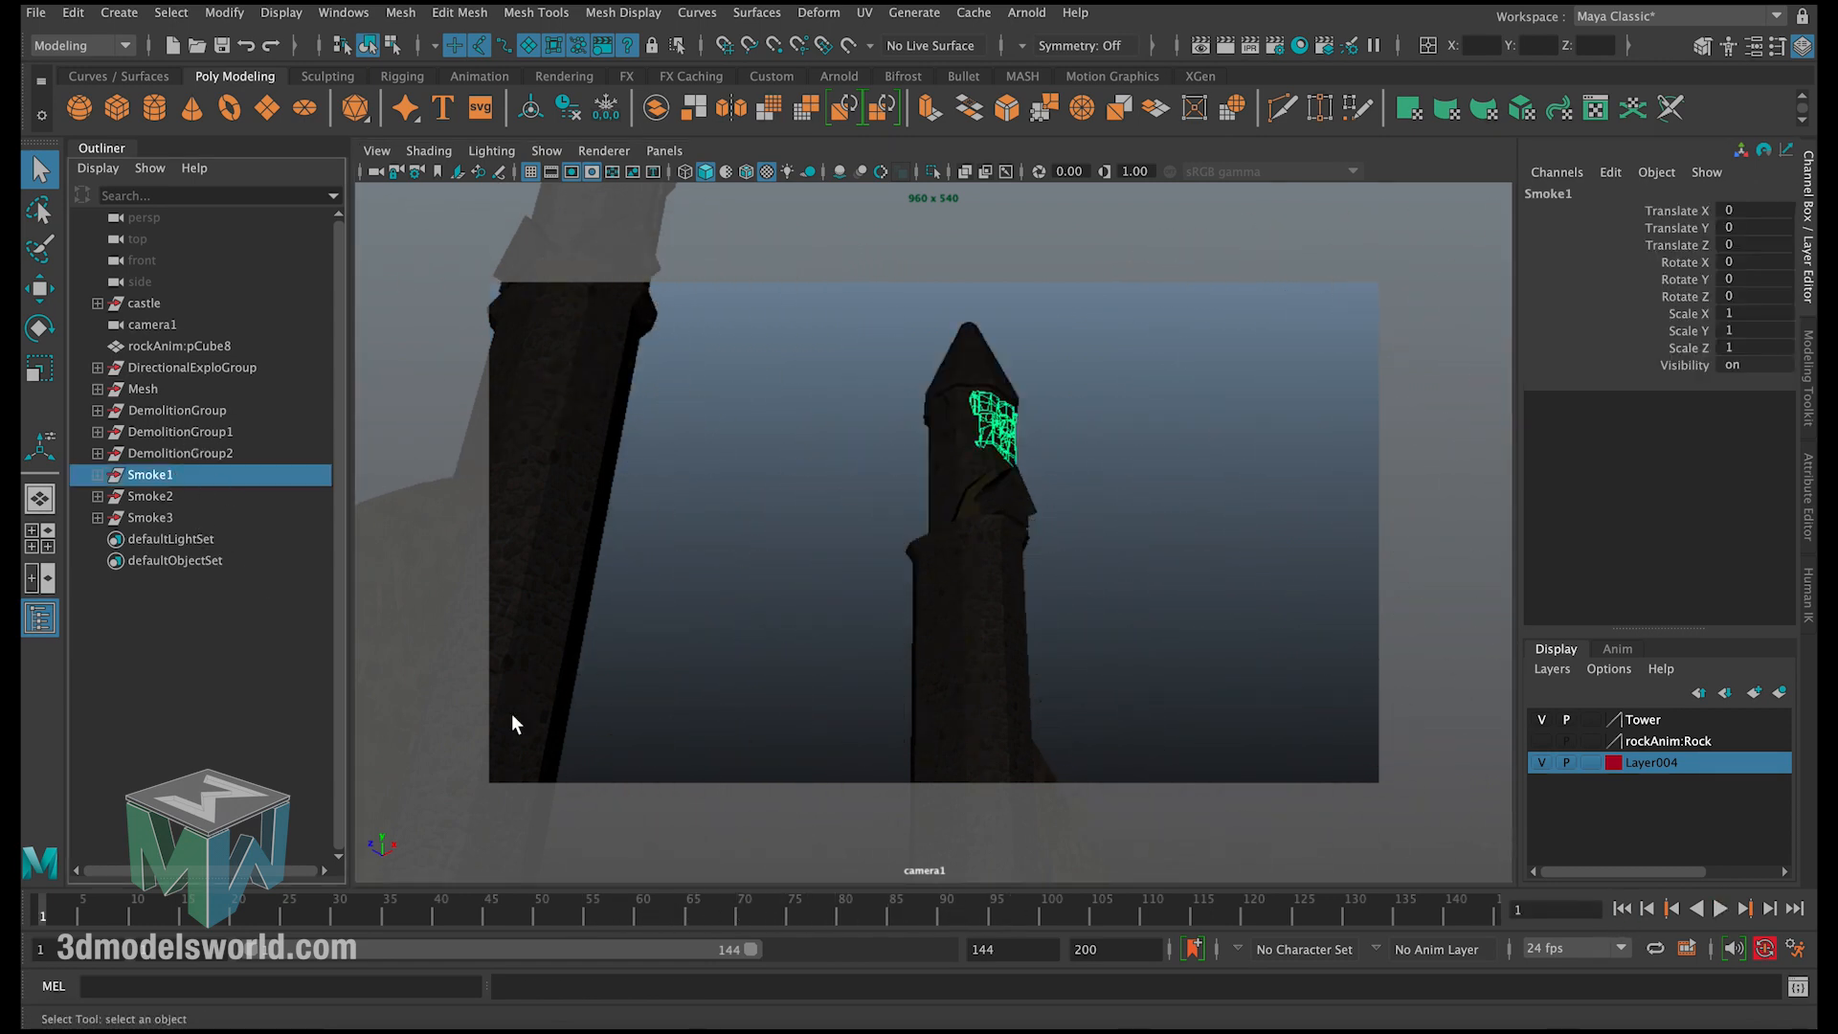
pyautogui.hotkey('alt', 'v')
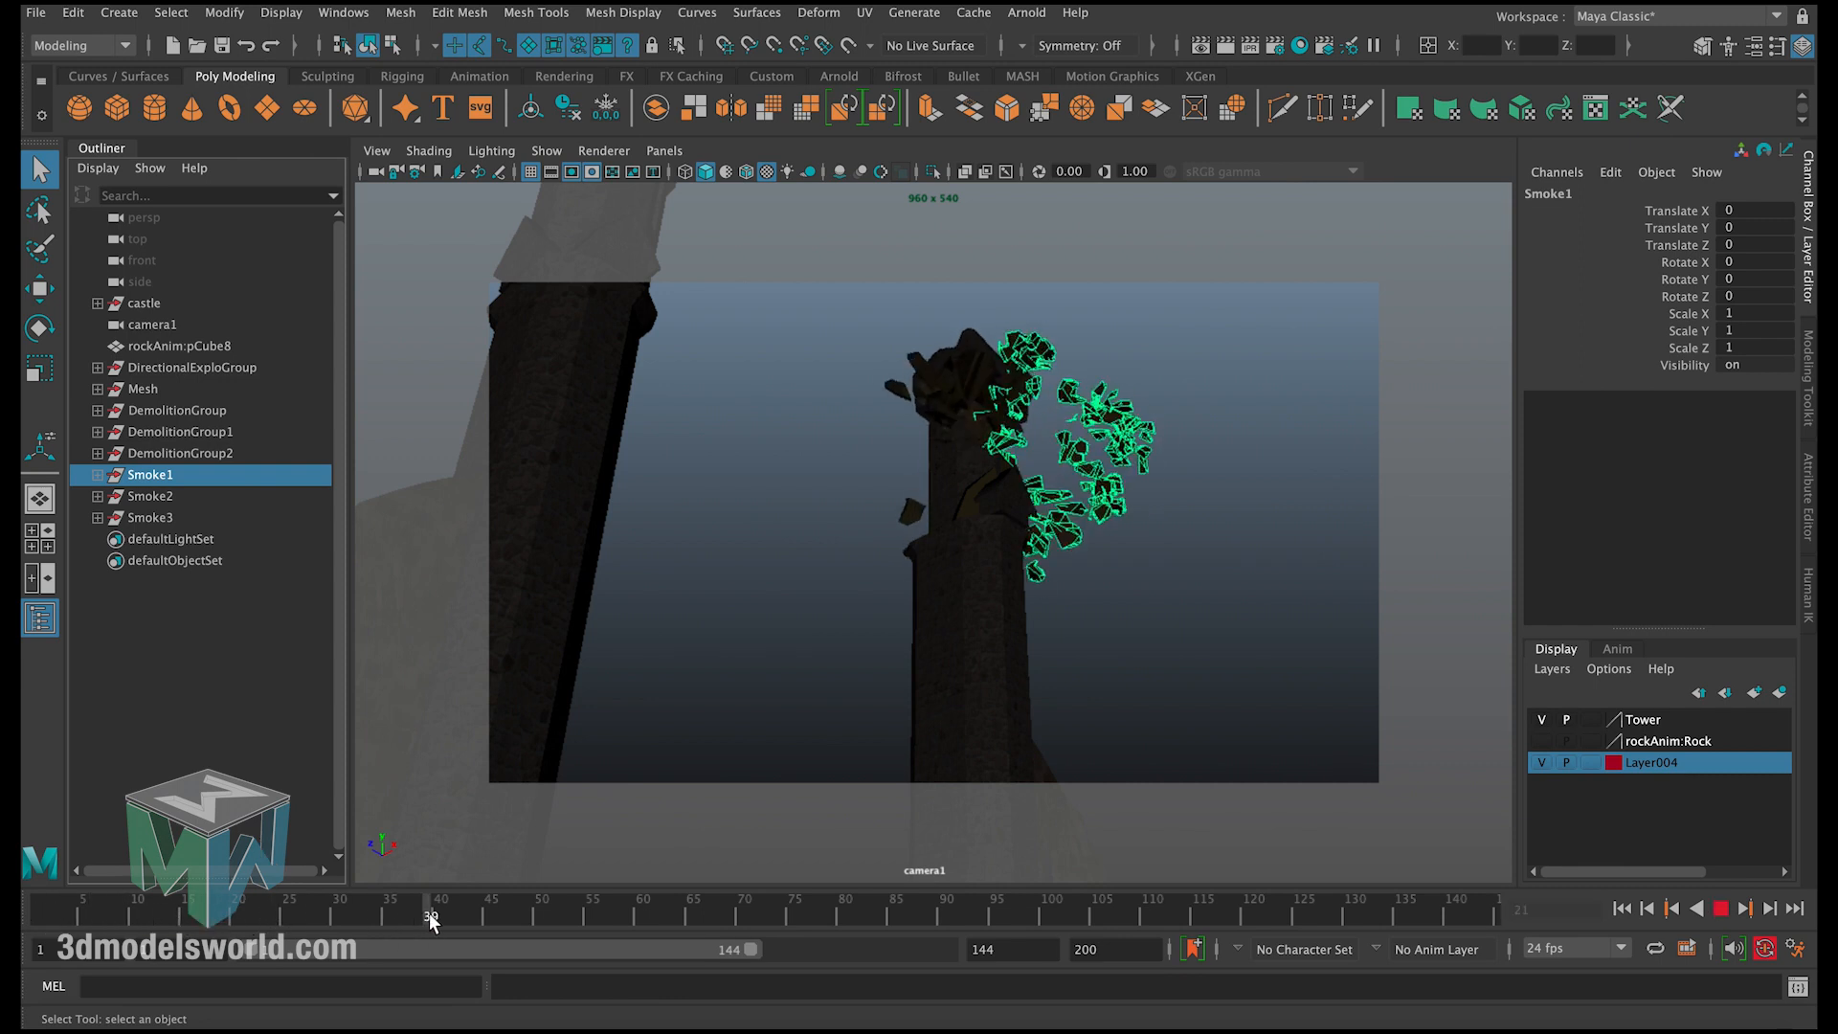
pyautogui.hotkey('alt', 'v')
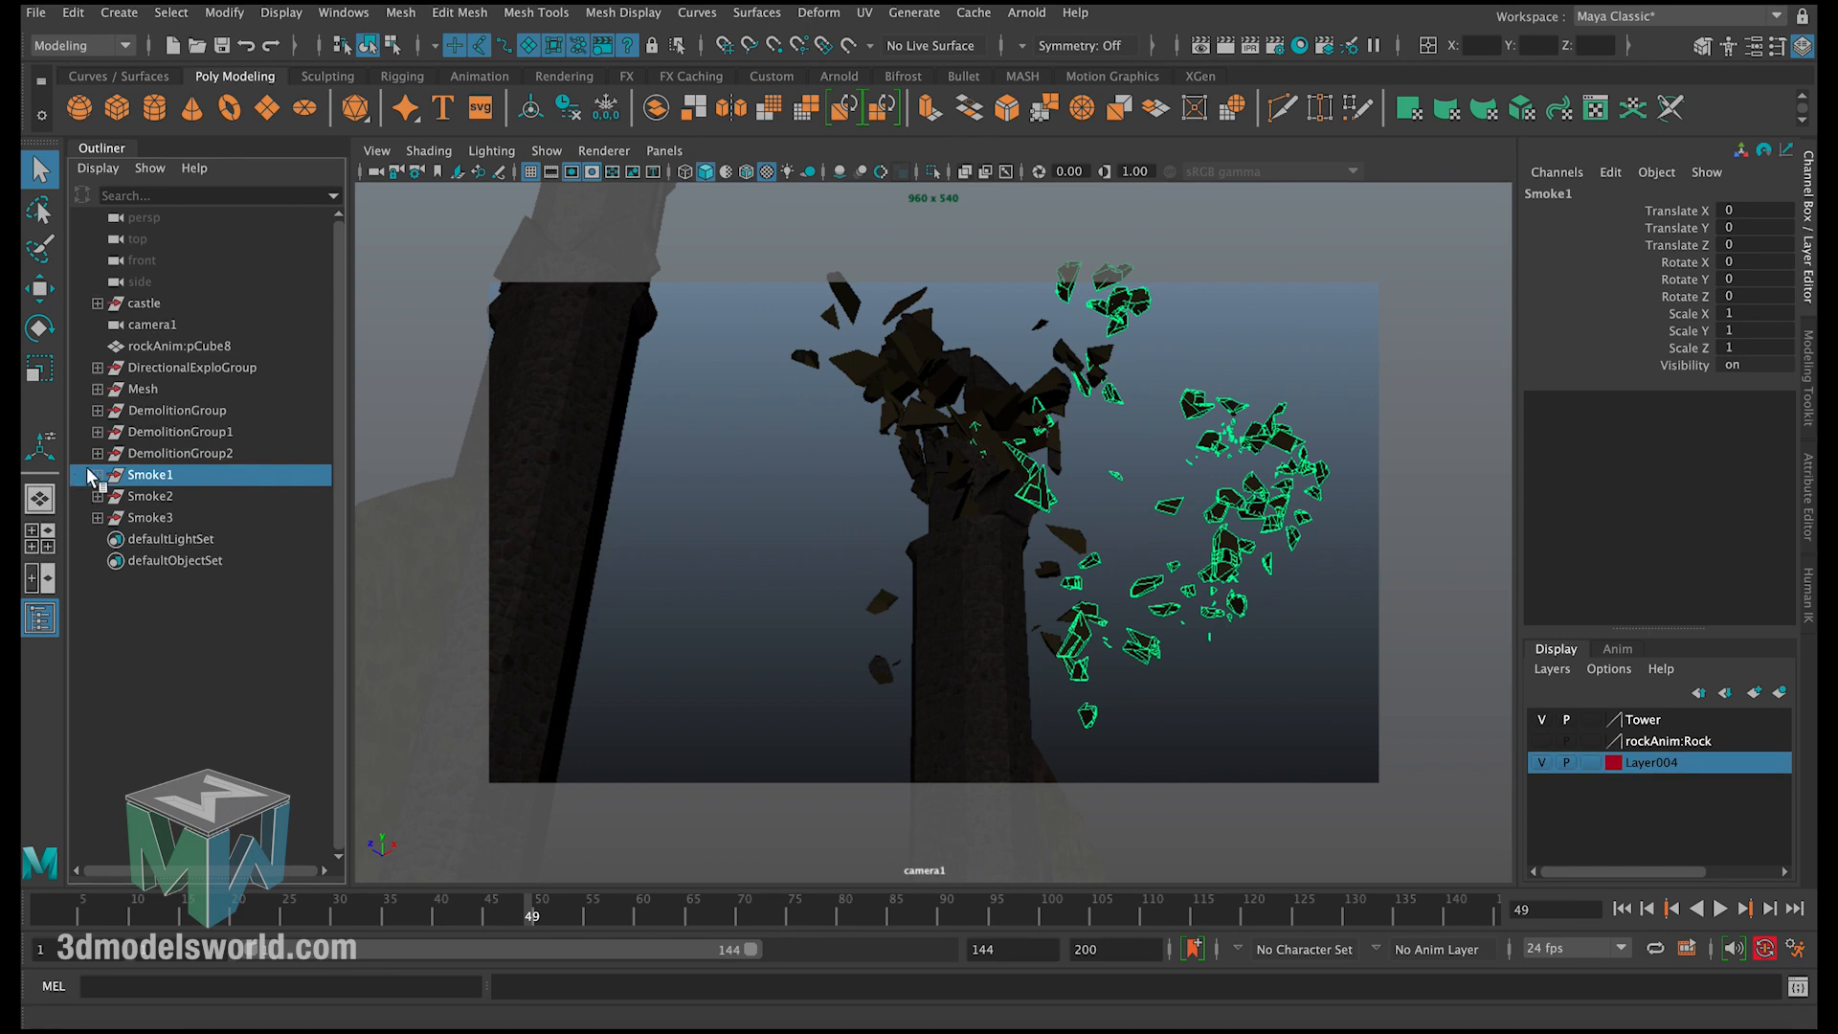
# Step: Expand the Smoke1 group and select every piece in it, from expObject148 to expObject87
pyautogui.click(96, 475)
pyautogui.click(171, 496)
pyautogui.scroll(-15, 234, 641)
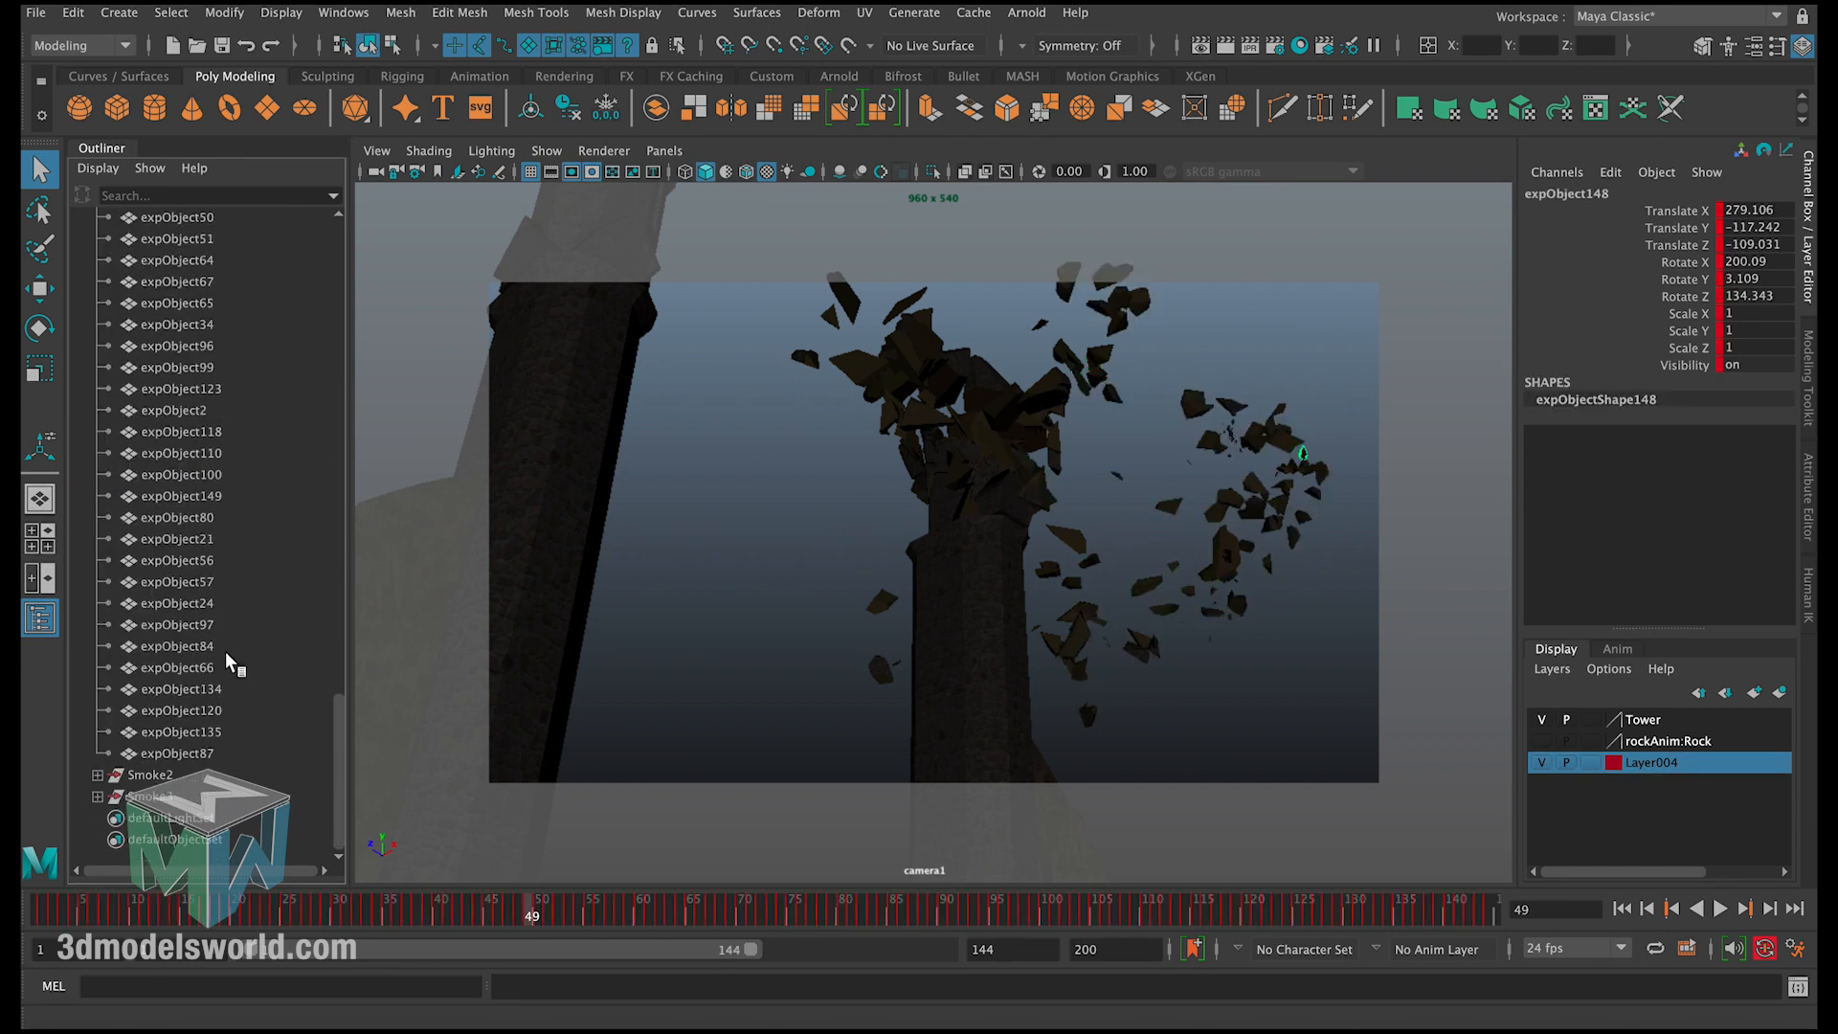
pyautogui.keyDown('shift'); pyautogui.click(219, 753); pyautogui.keyUp('shift')
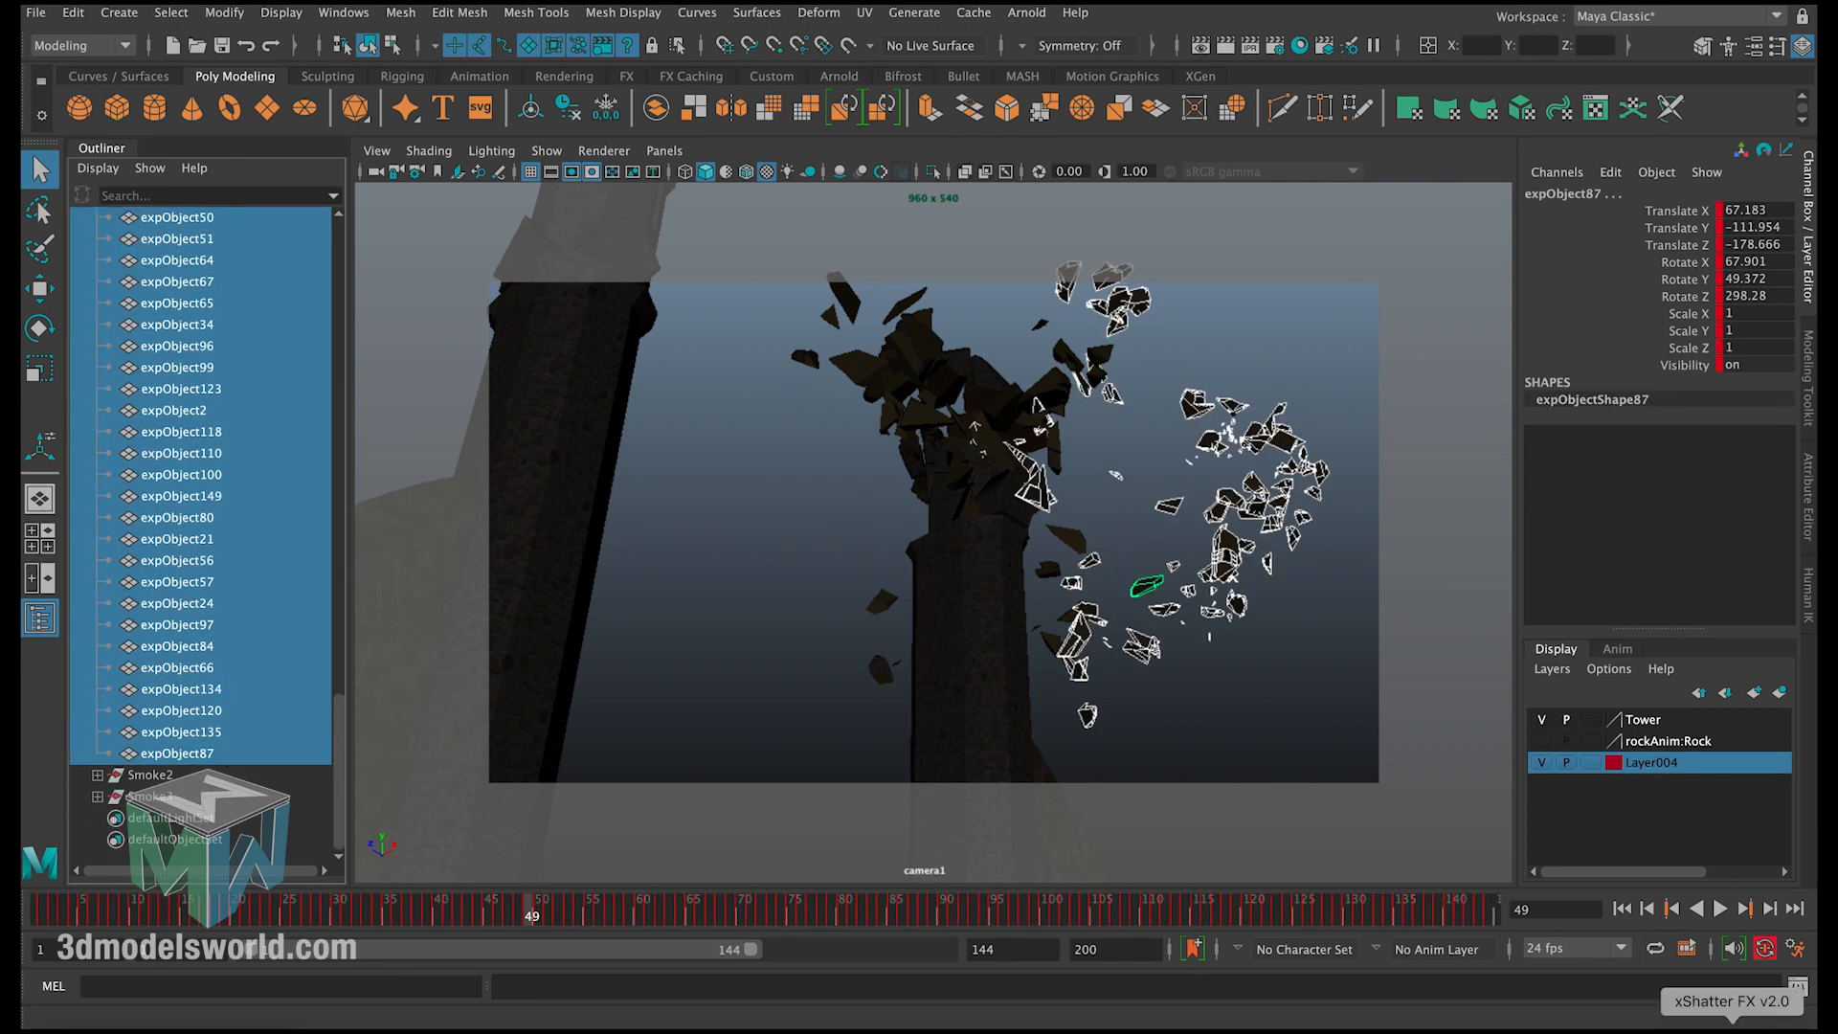
# Step: Open the FX – Dust – Smoke section of xShatter FX v2.0 and set Sprite Texture Images to 60
pyautogui.click(1731, 1031)
pyautogui.click(1535, 223)
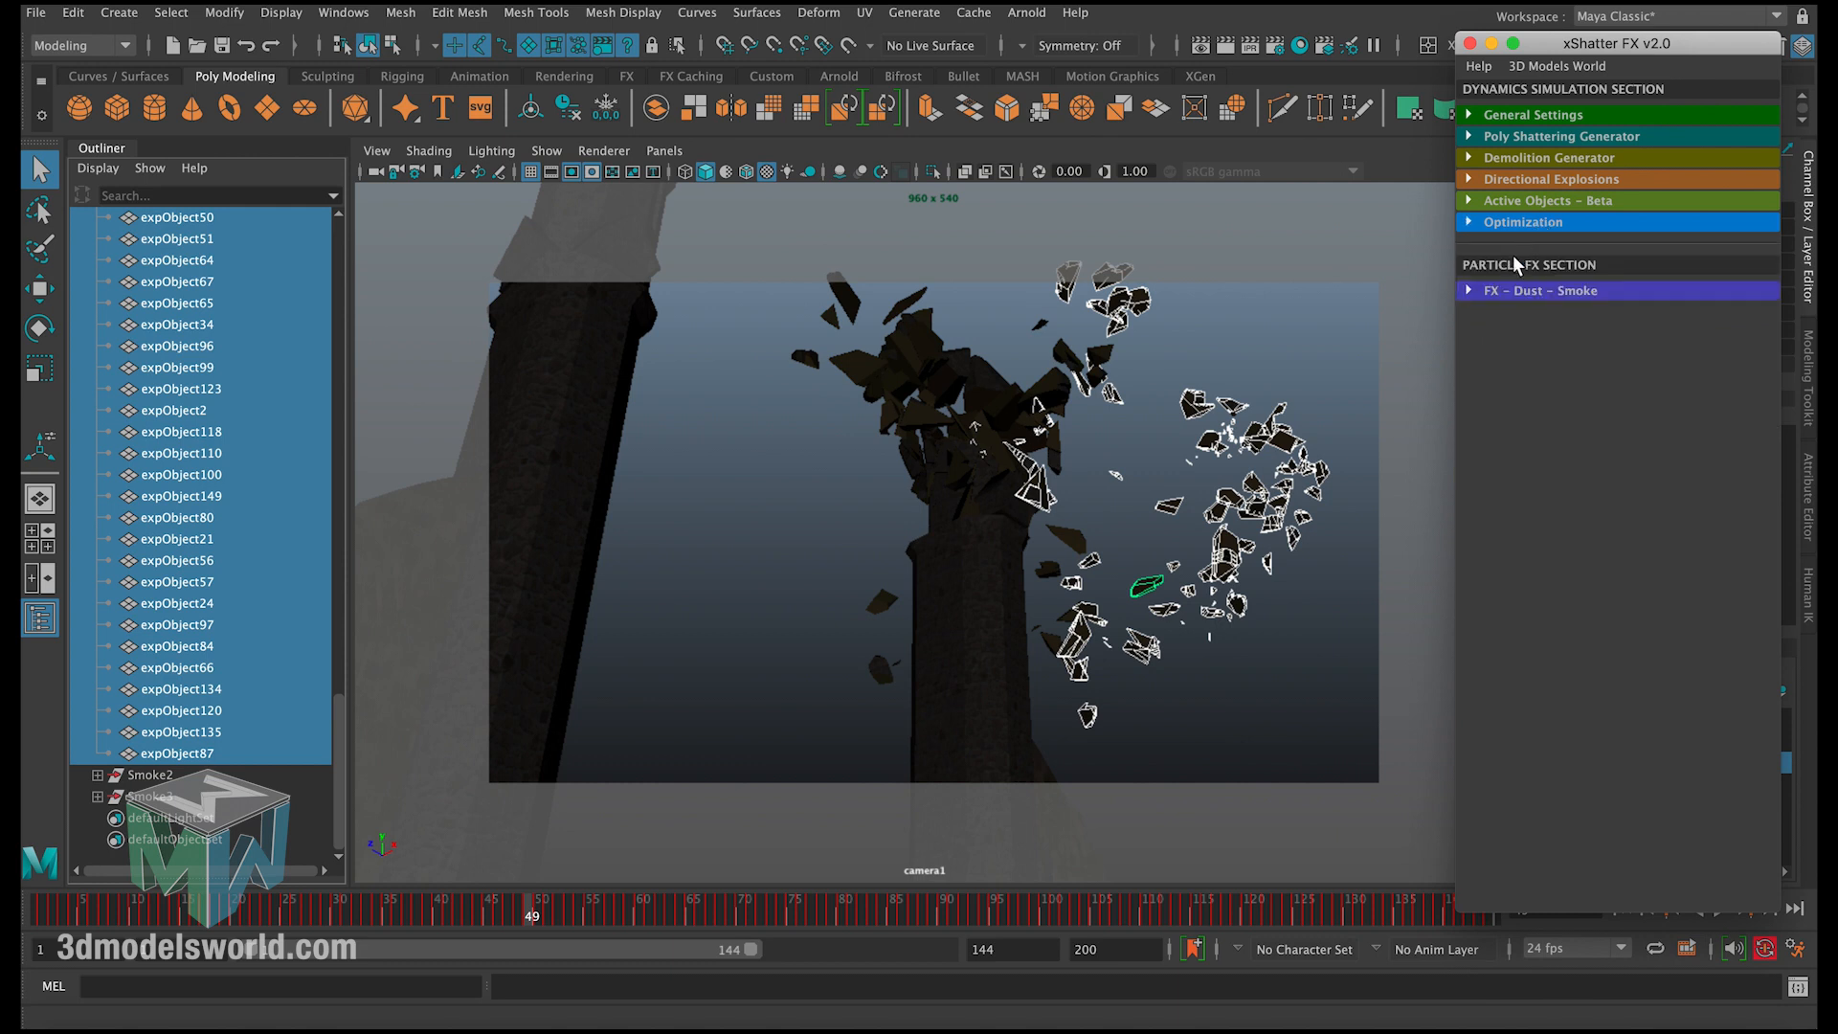
pyautogui.click(1523, 291)
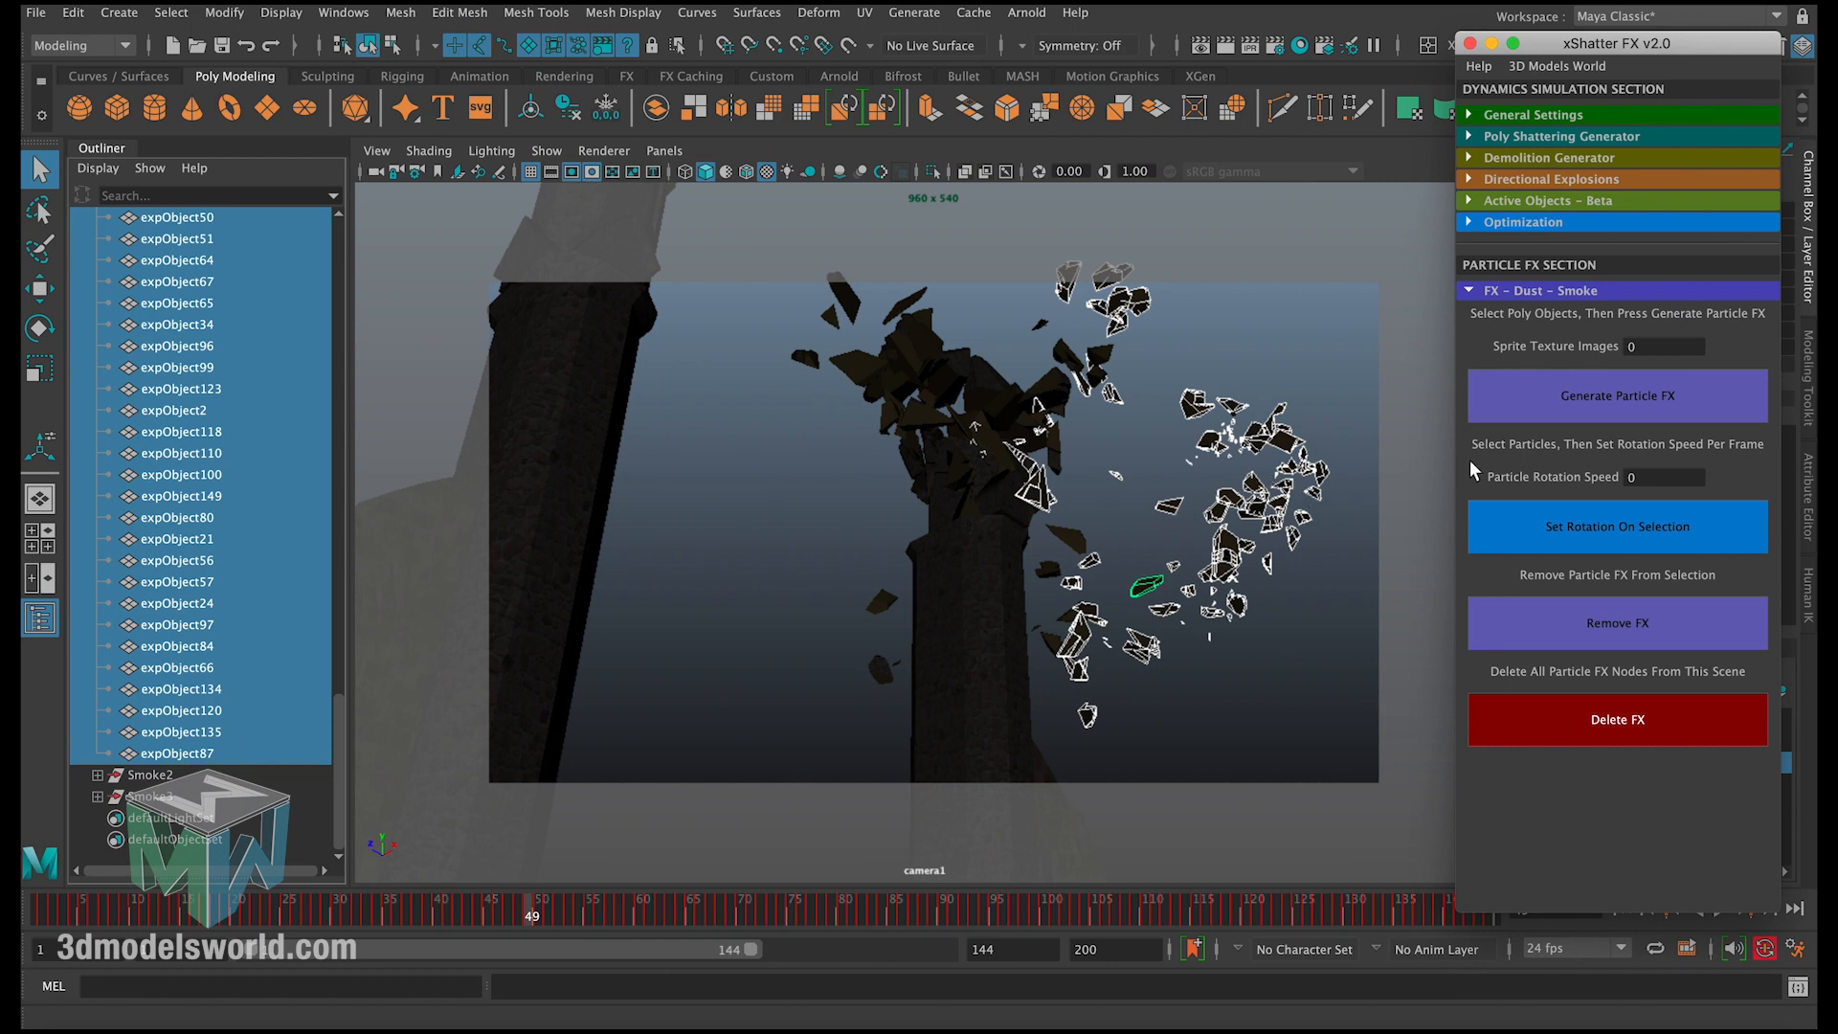
pyautogui.click(1631, 346)
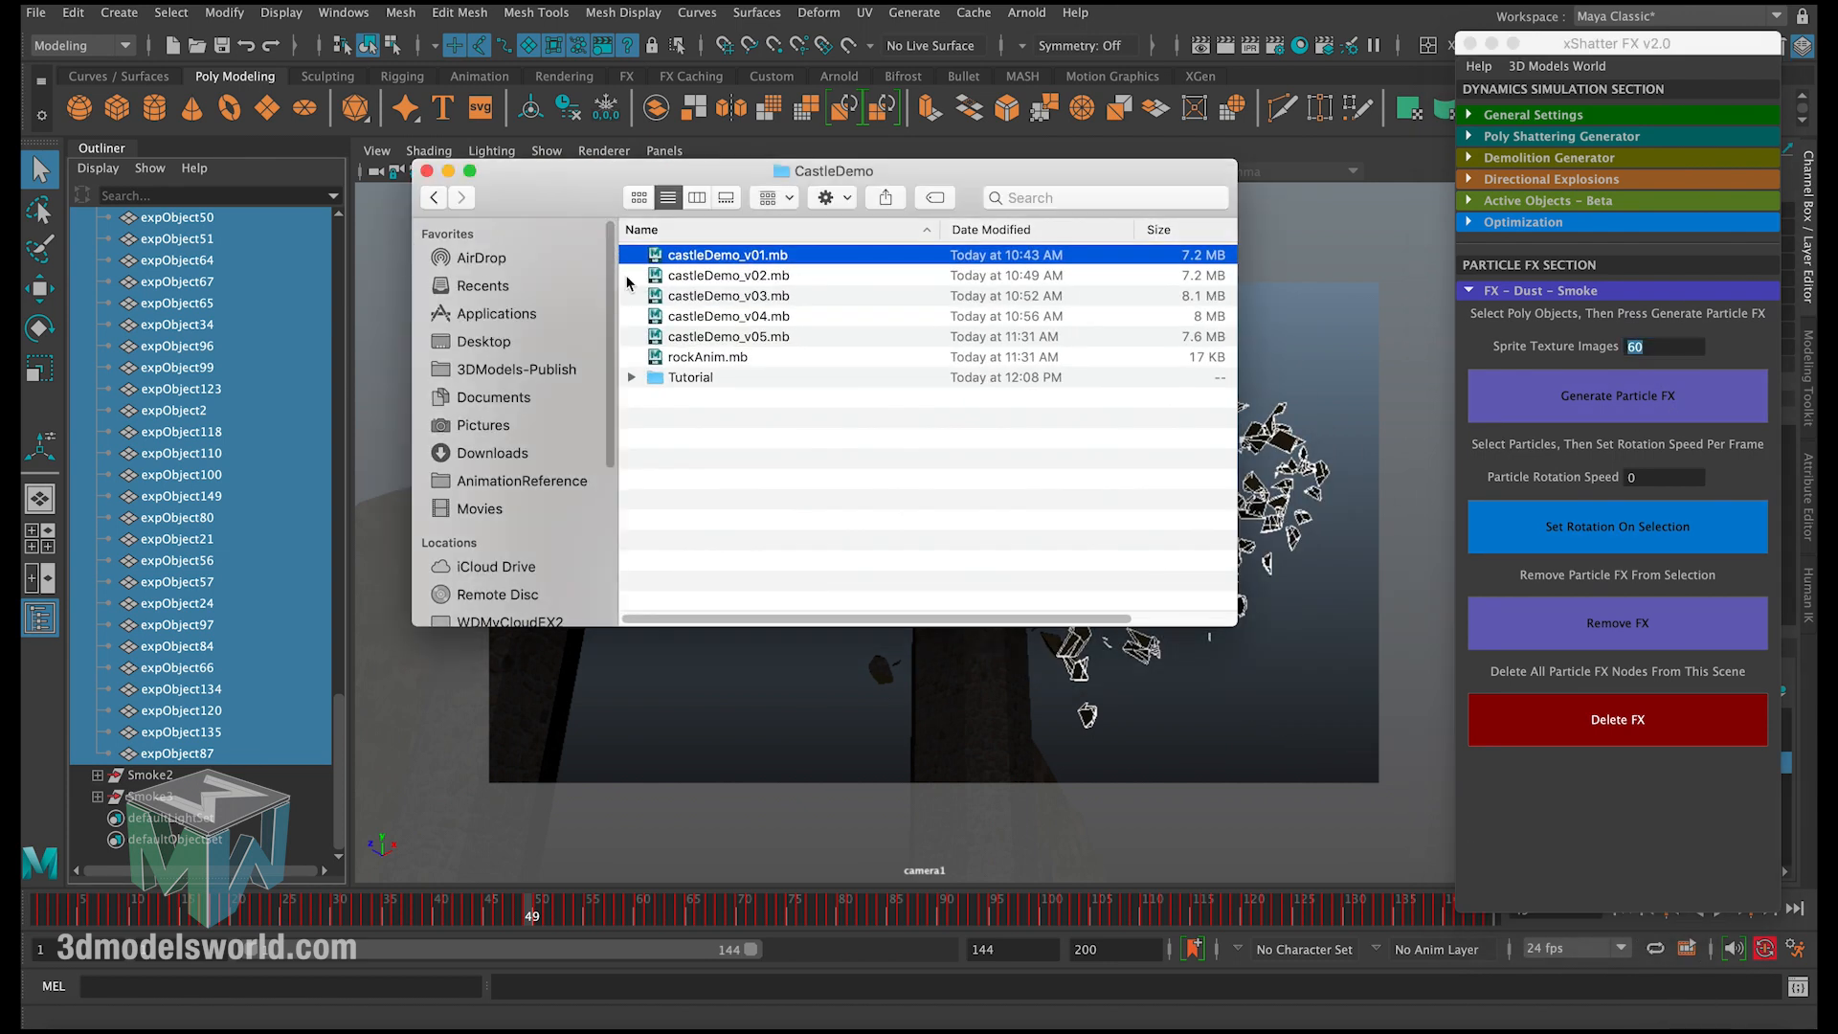
# Step: Switch to Finder, browse to the project's sourceimages folder, and examine the length of the smoke image sequence in RenderGrey1K
pyautogui.click(434, 199)
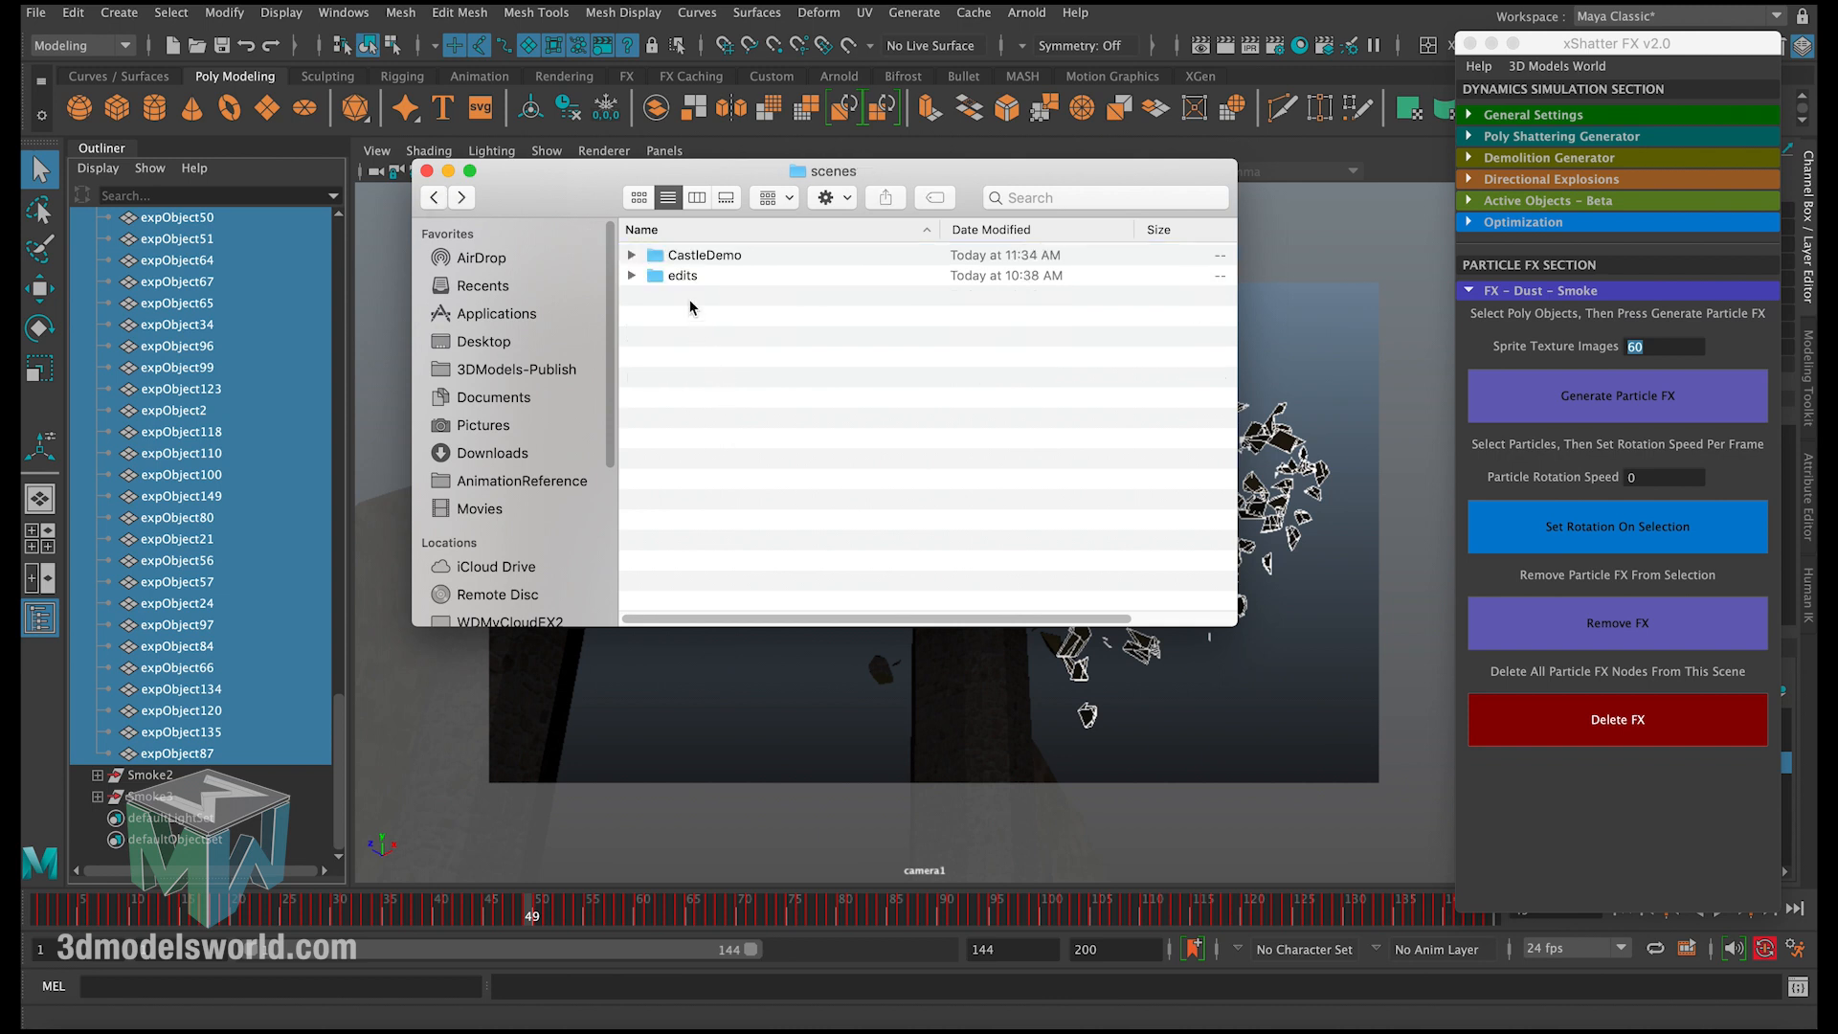
pyautogui.click(434, 197)
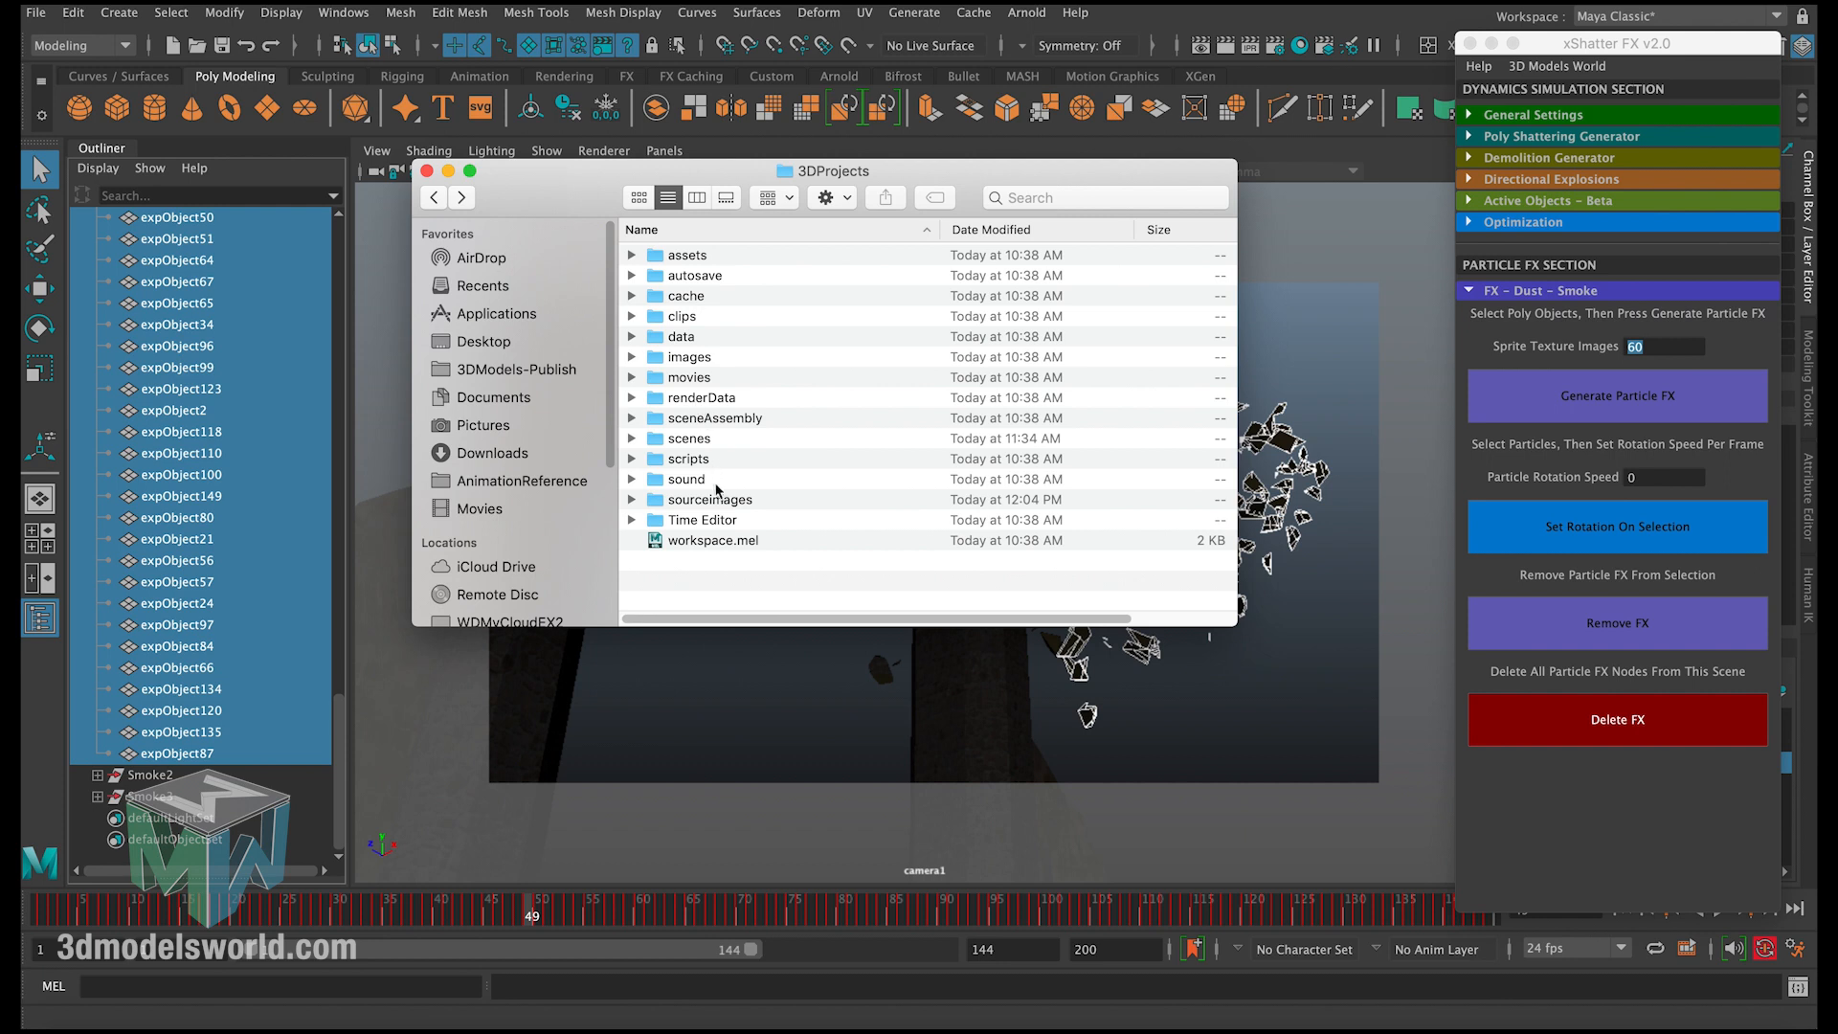
pyautogui.doubleClick(718, 499)
pyautogui.click(641, 281)
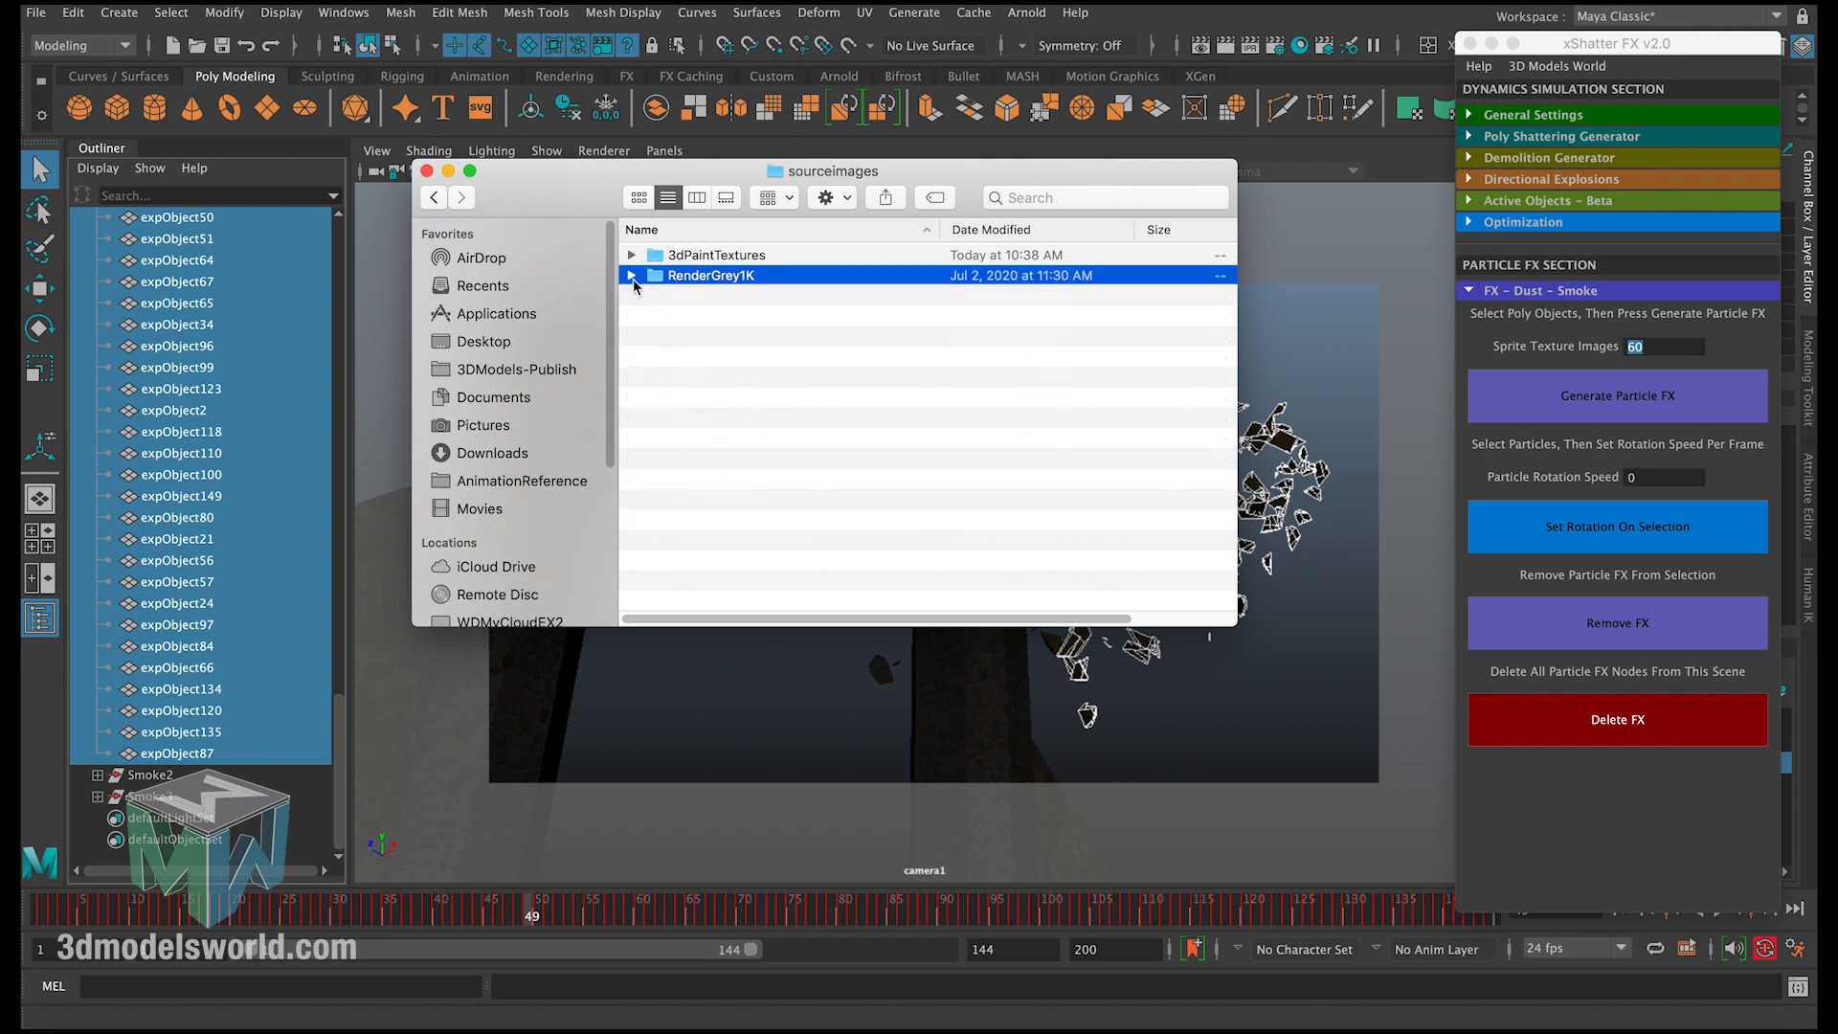
pyautogui.click(631, 275)
pyautogui.scroll(-10, 755, 486)
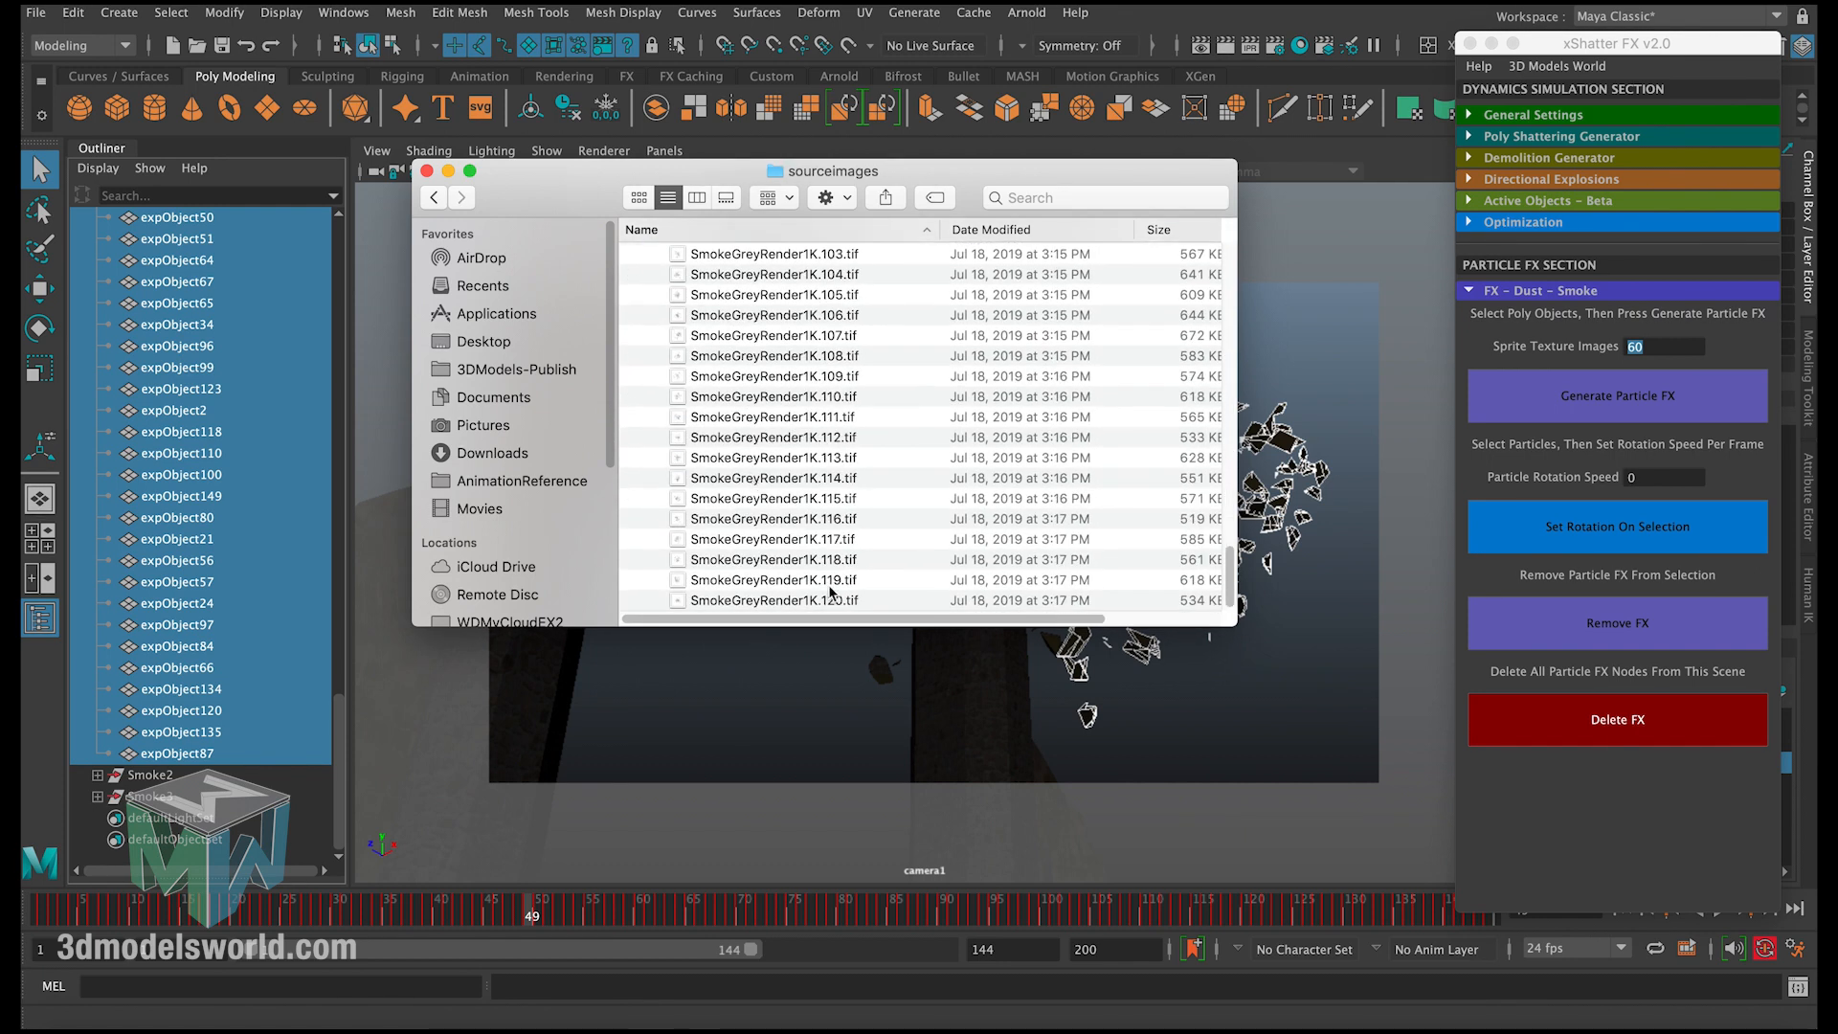
pyautogui.scroll(15, 763, 517)
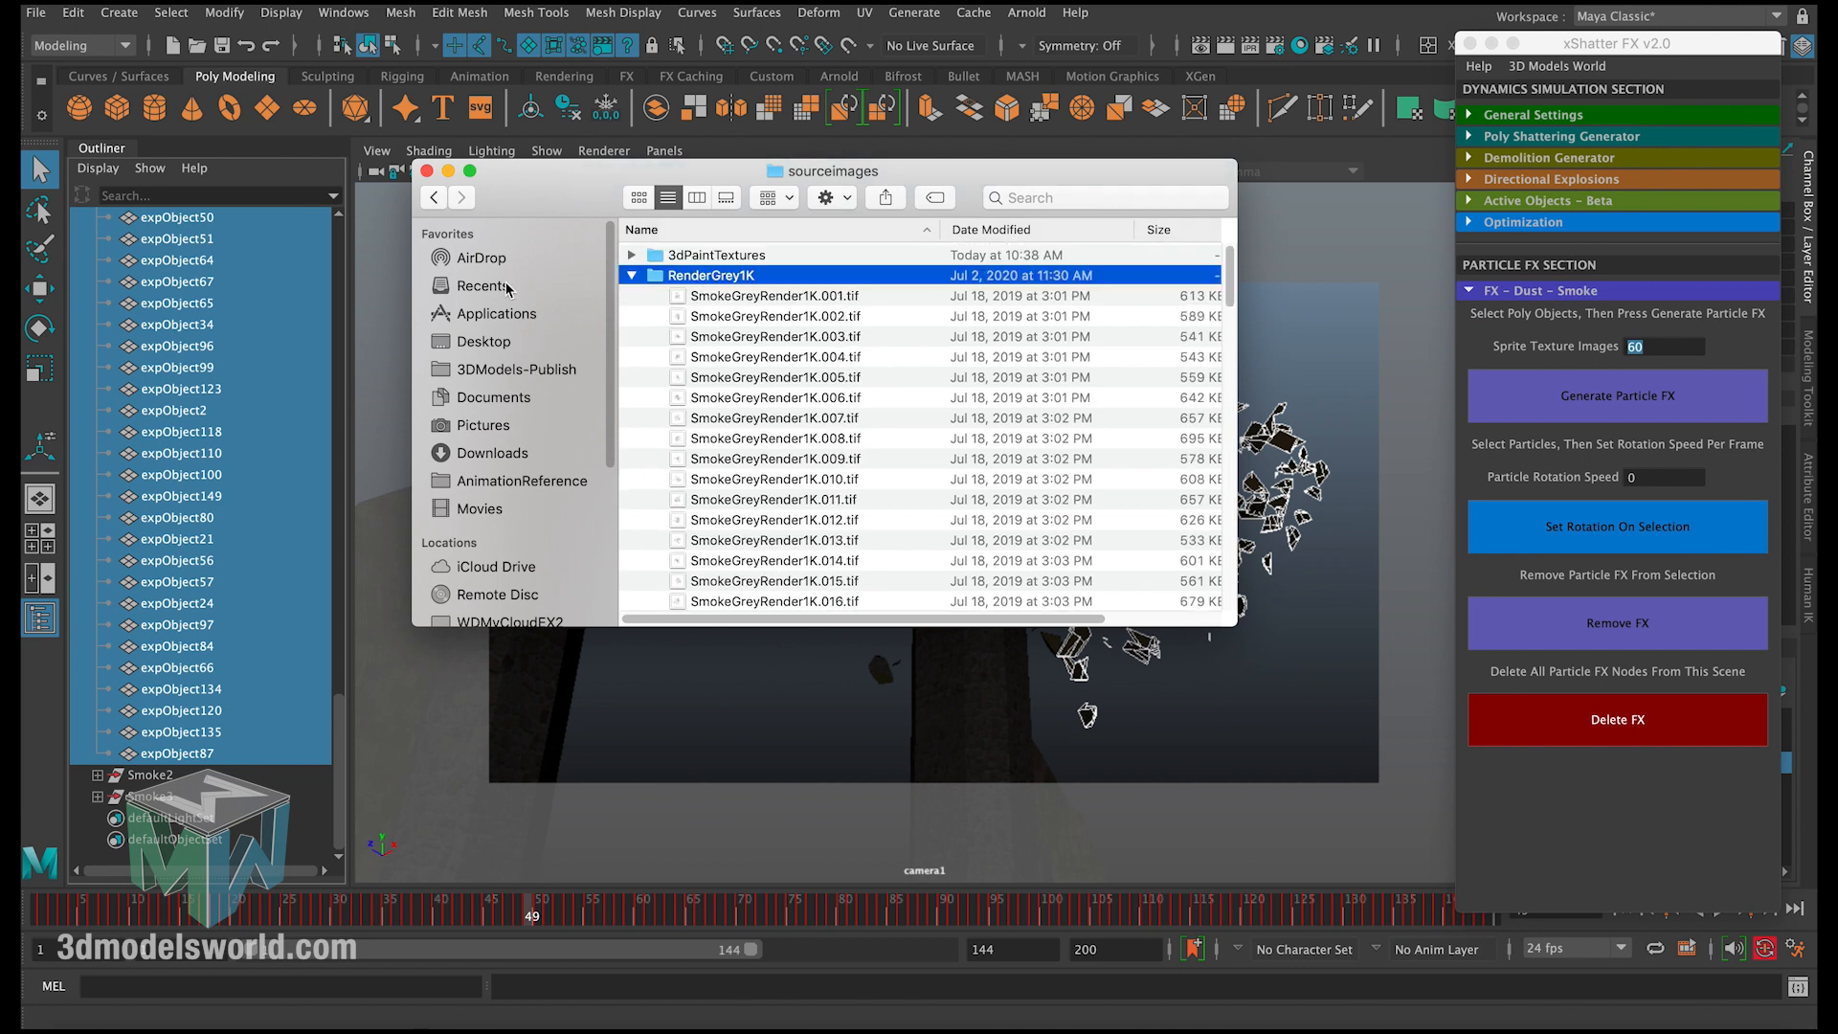
pyautogui.click(450, 172)
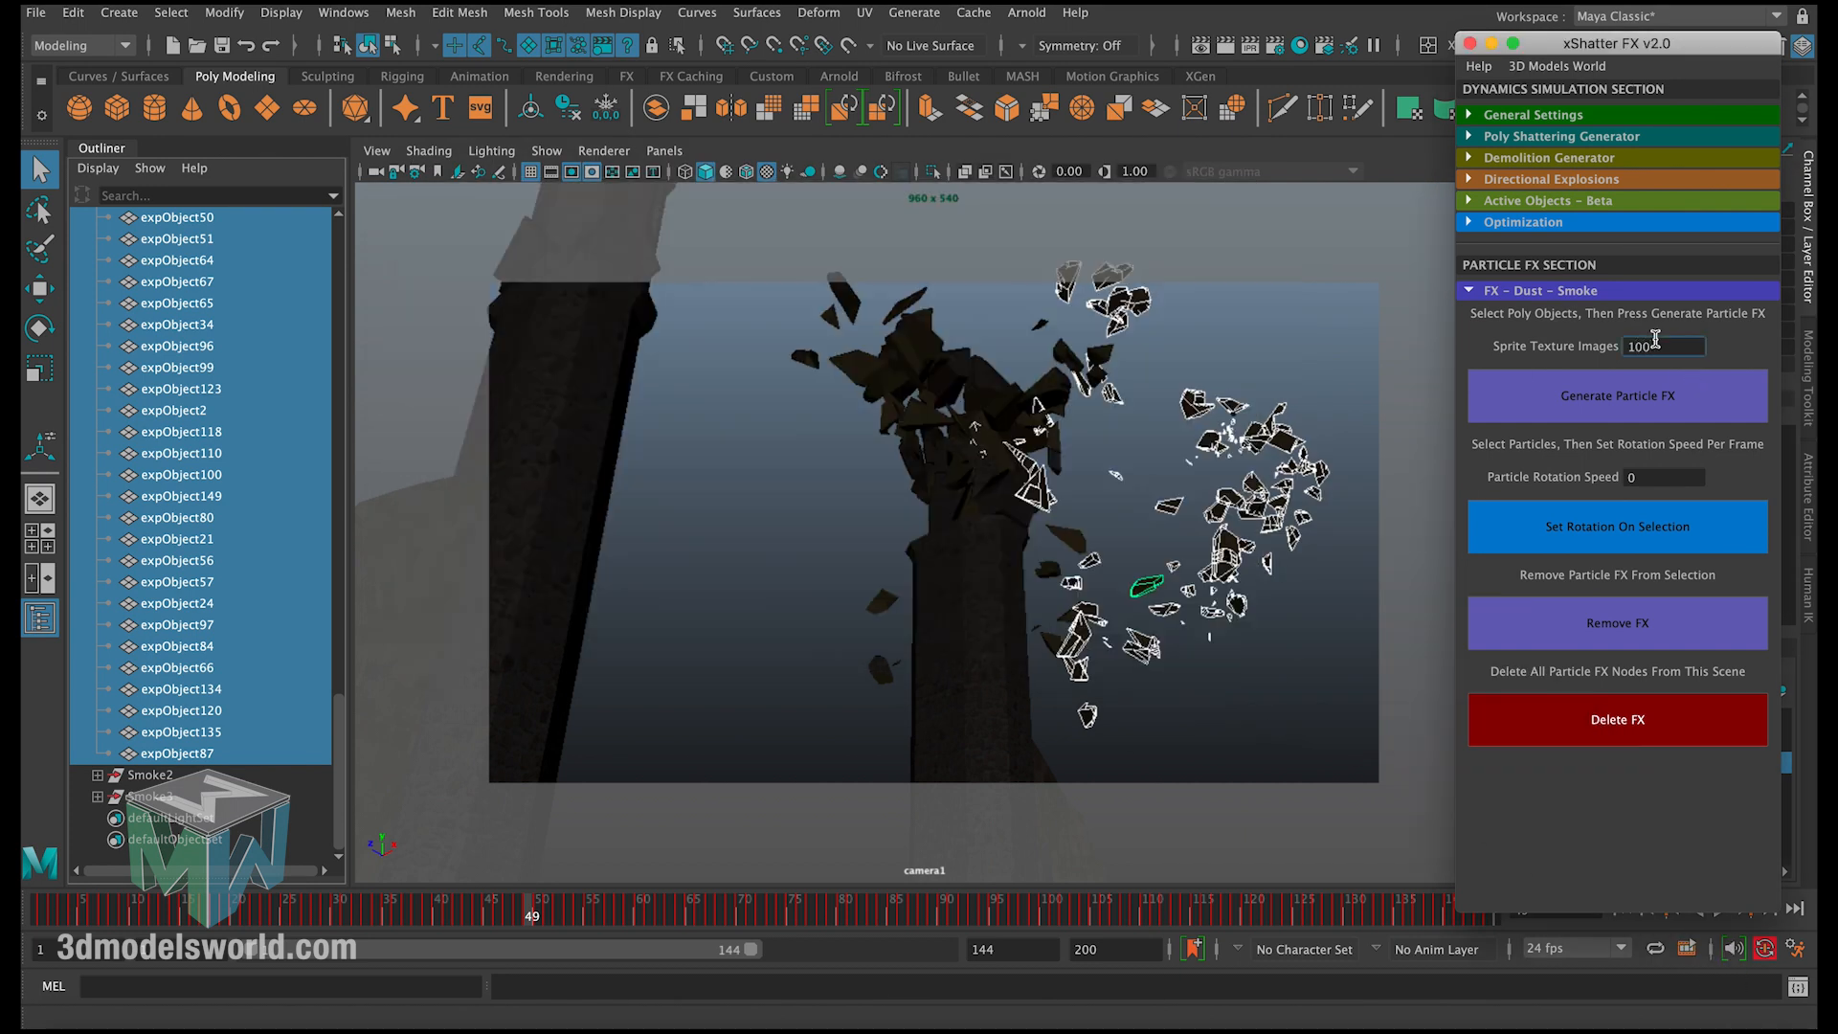
# Step: Generate the particle FX on the selected Smoke1 pieces with 100 sprite texture images, and close xShatter FX
pyautogui.click(1660, 471)
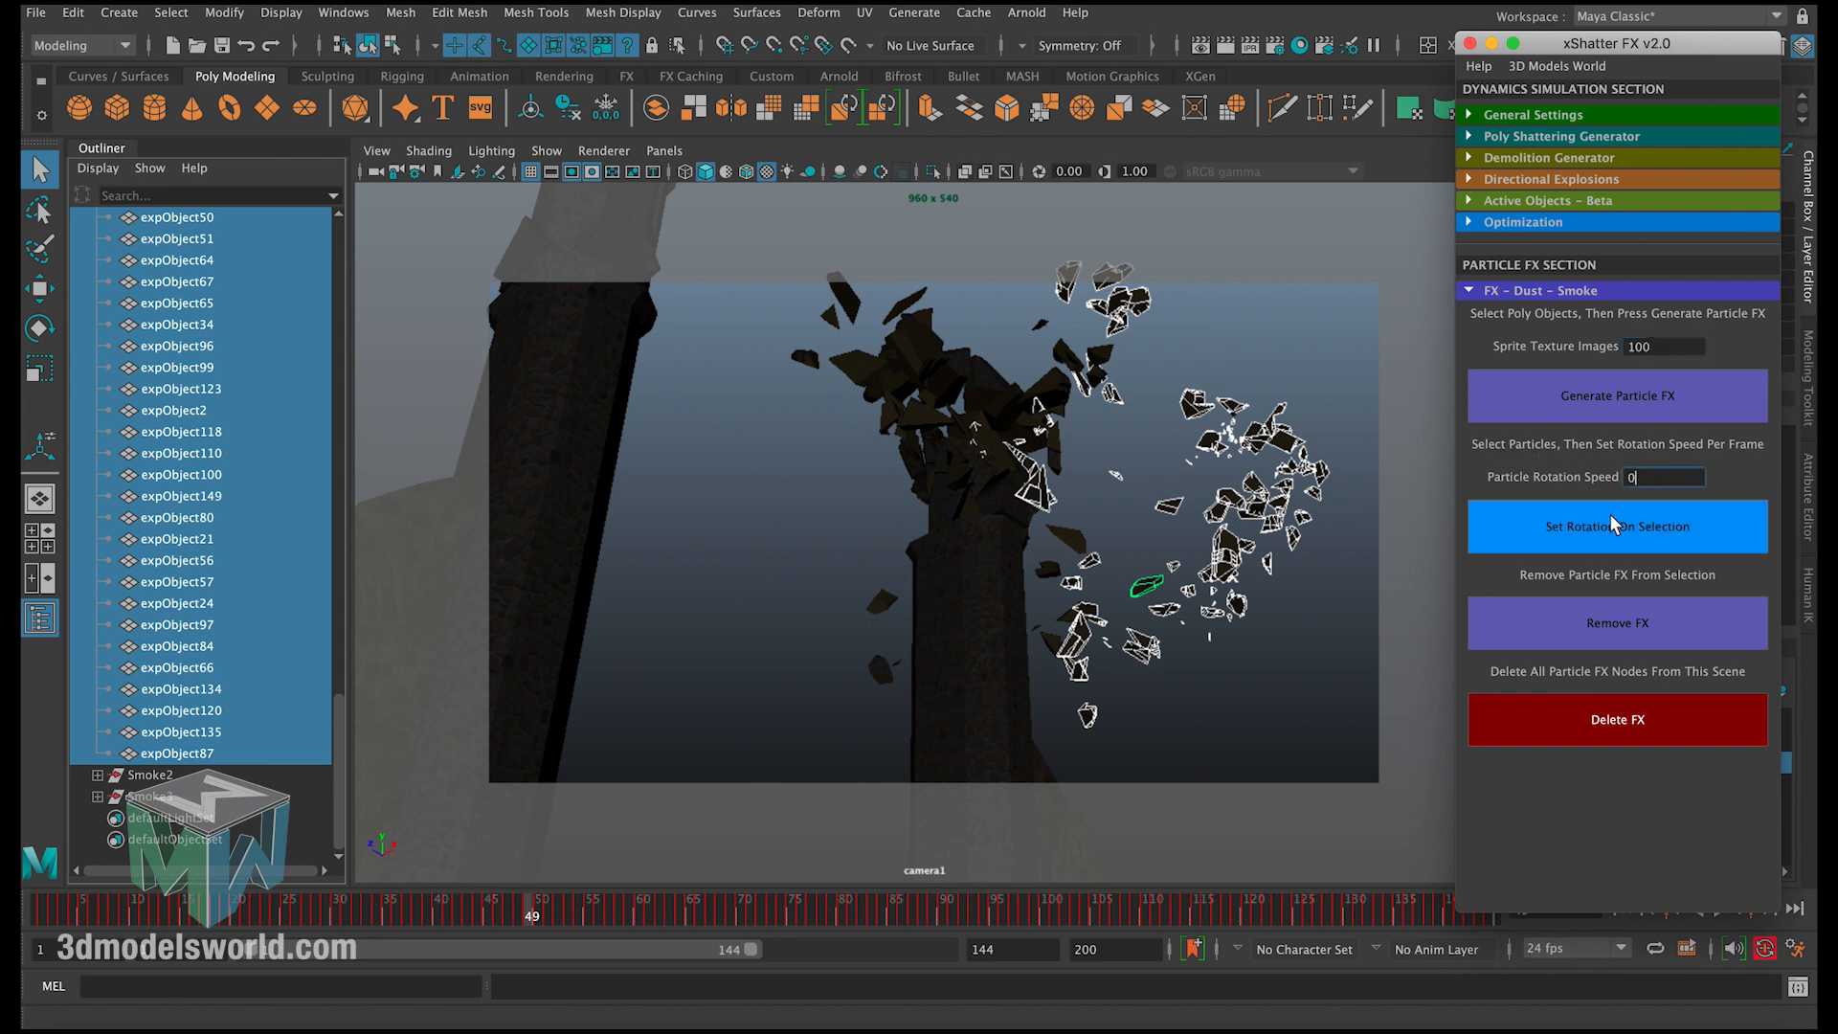
pyautogui.click(1671, 346)
pyautogui.click(1540, 398)
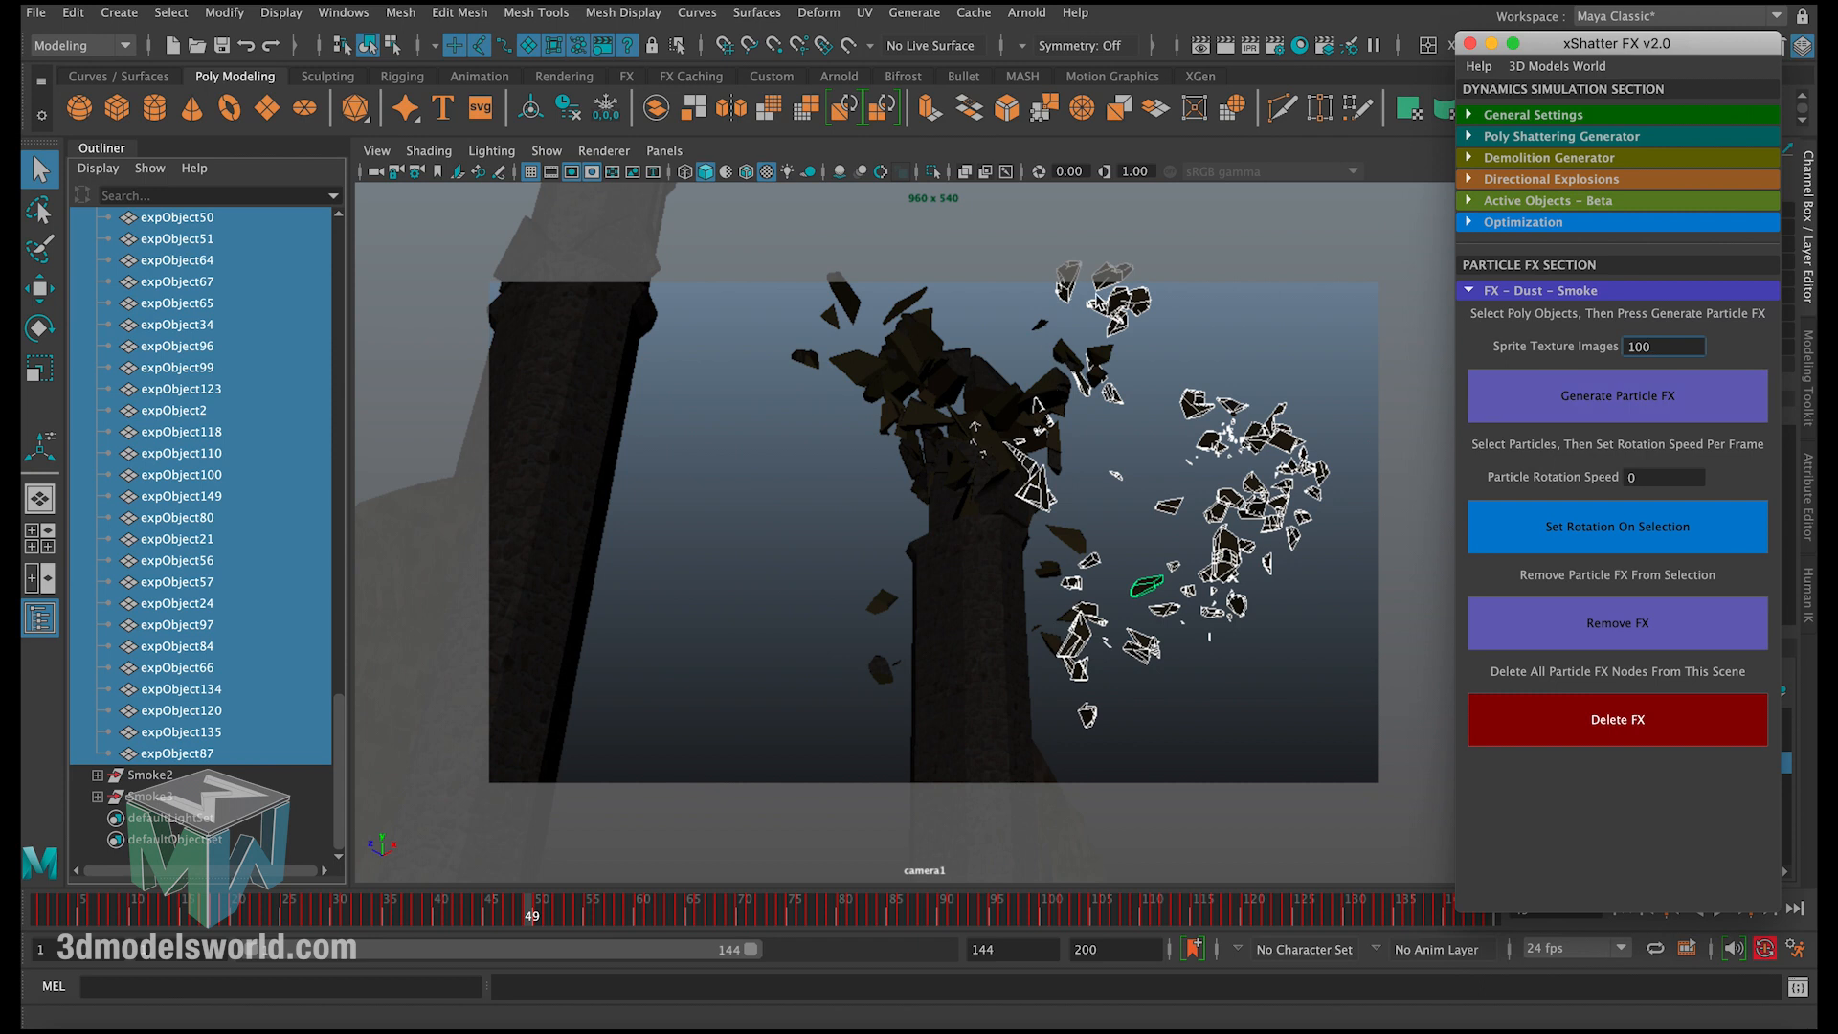
pyautogui.click(1583, 404)
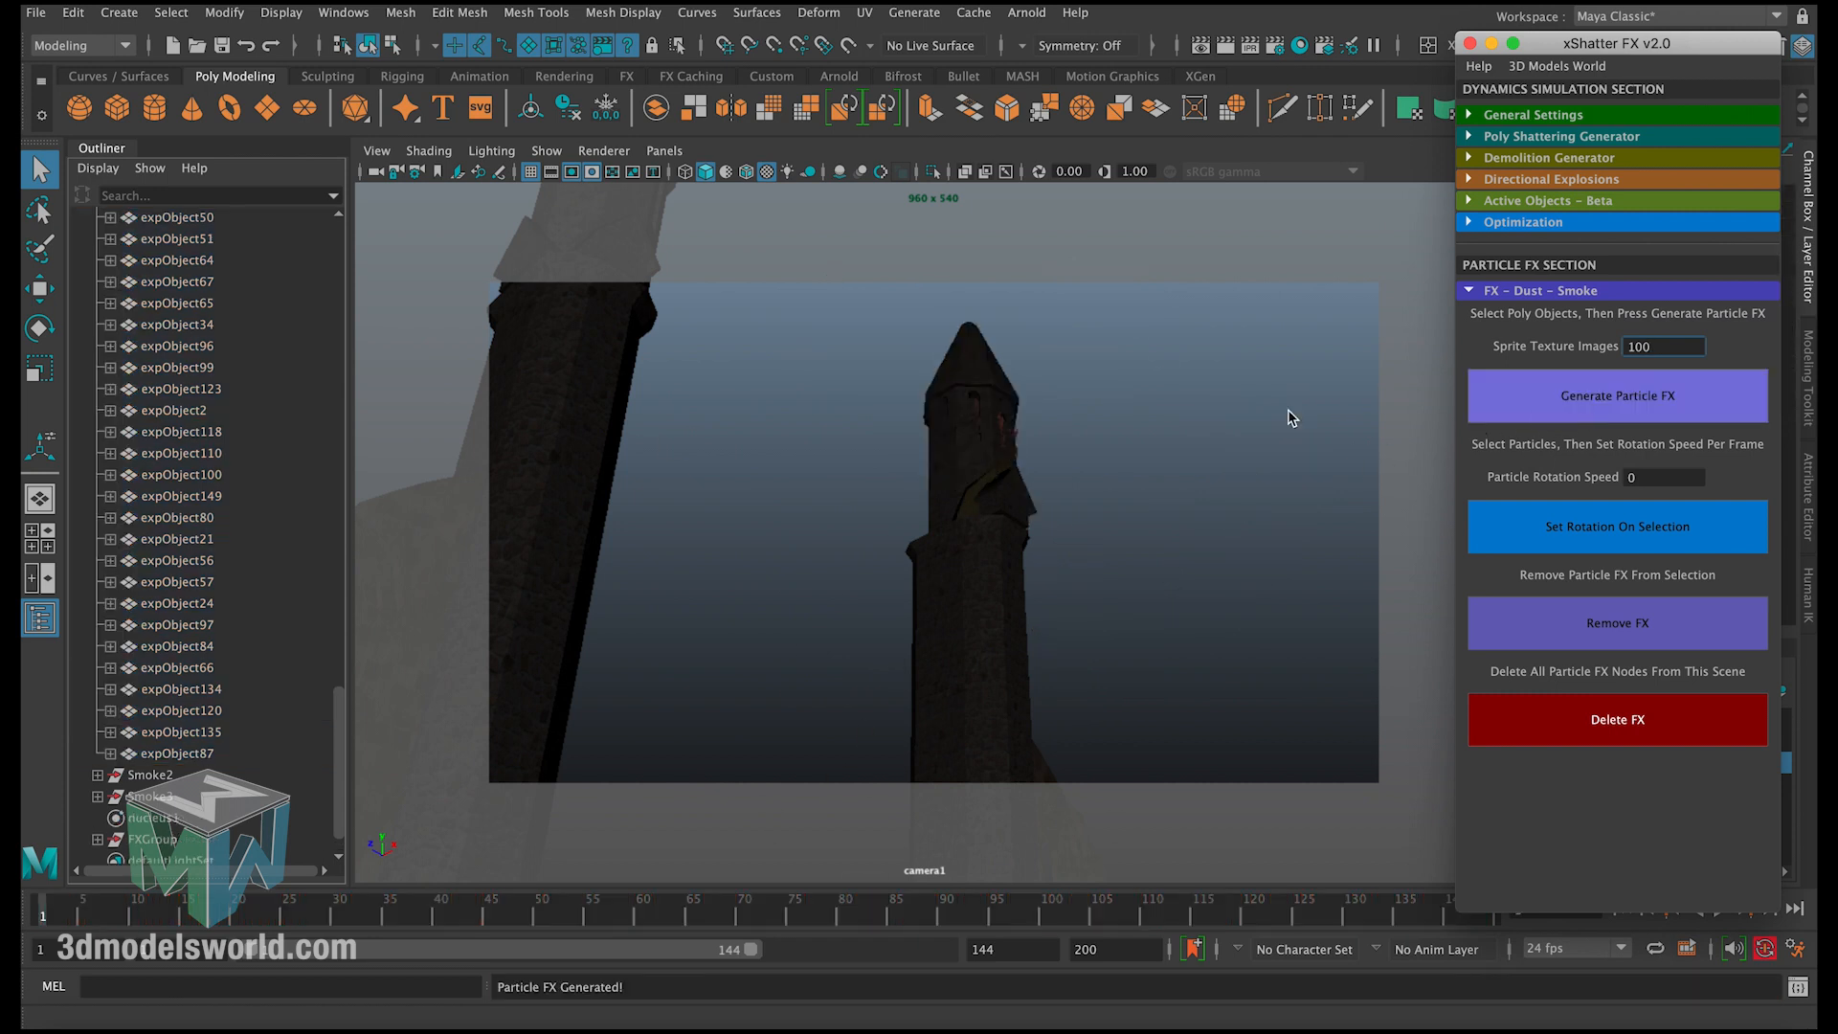
pyautogui.click(1470, 43)
# Step: Play the demolition to frame 54, check the particles emitted around the falling pieces, and return to frame 1
pyautogui.click(1720, 908)
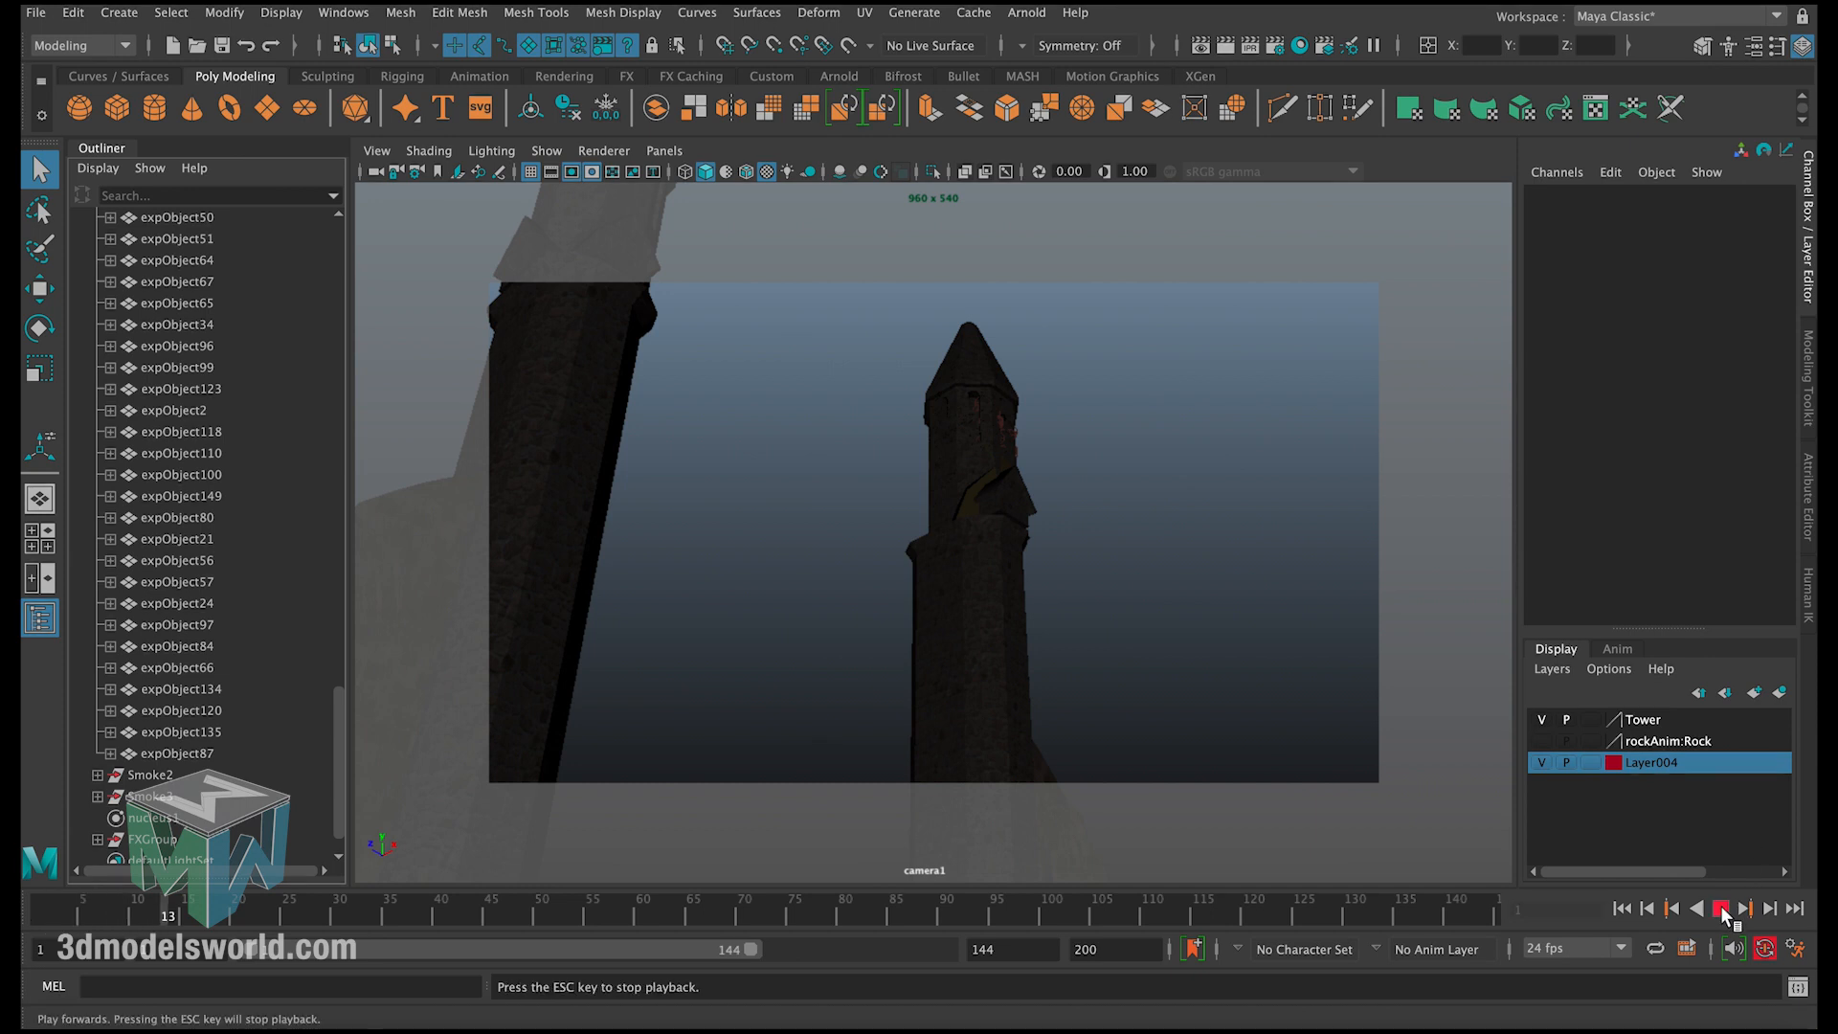
pyautogui.click(1720, 907)
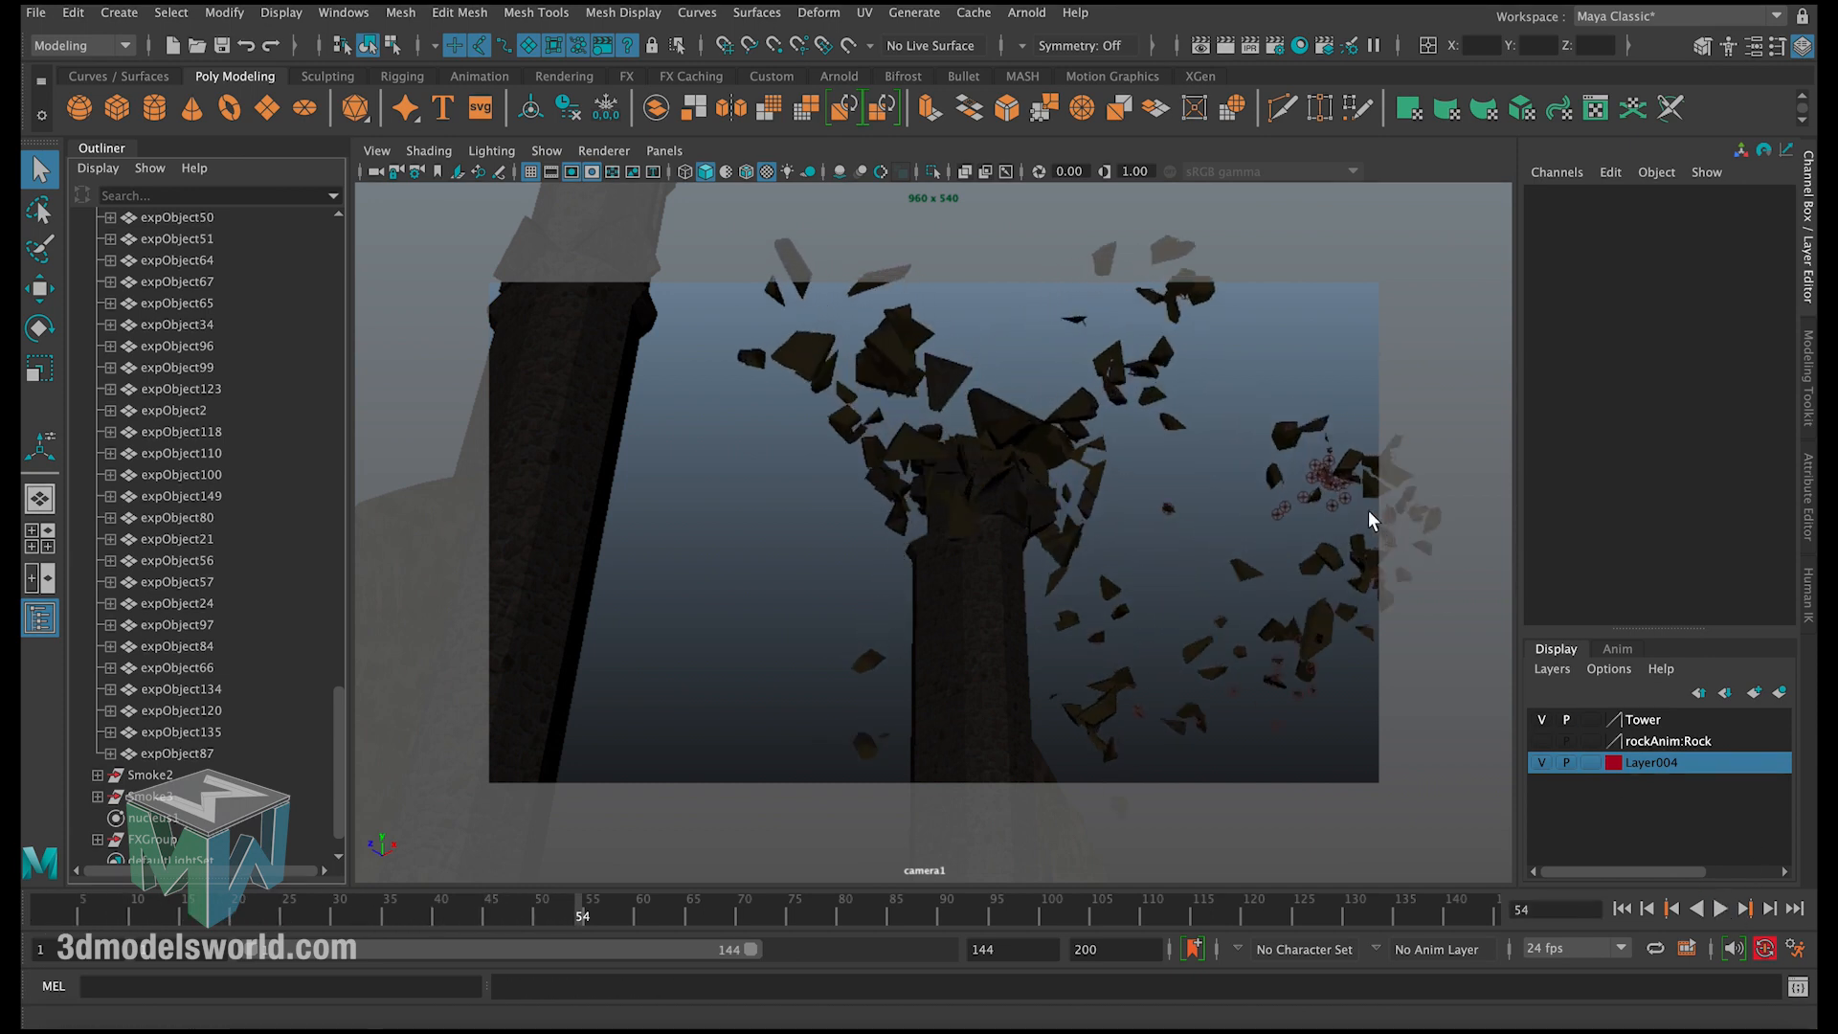
pyautogui.click(1325, 459)
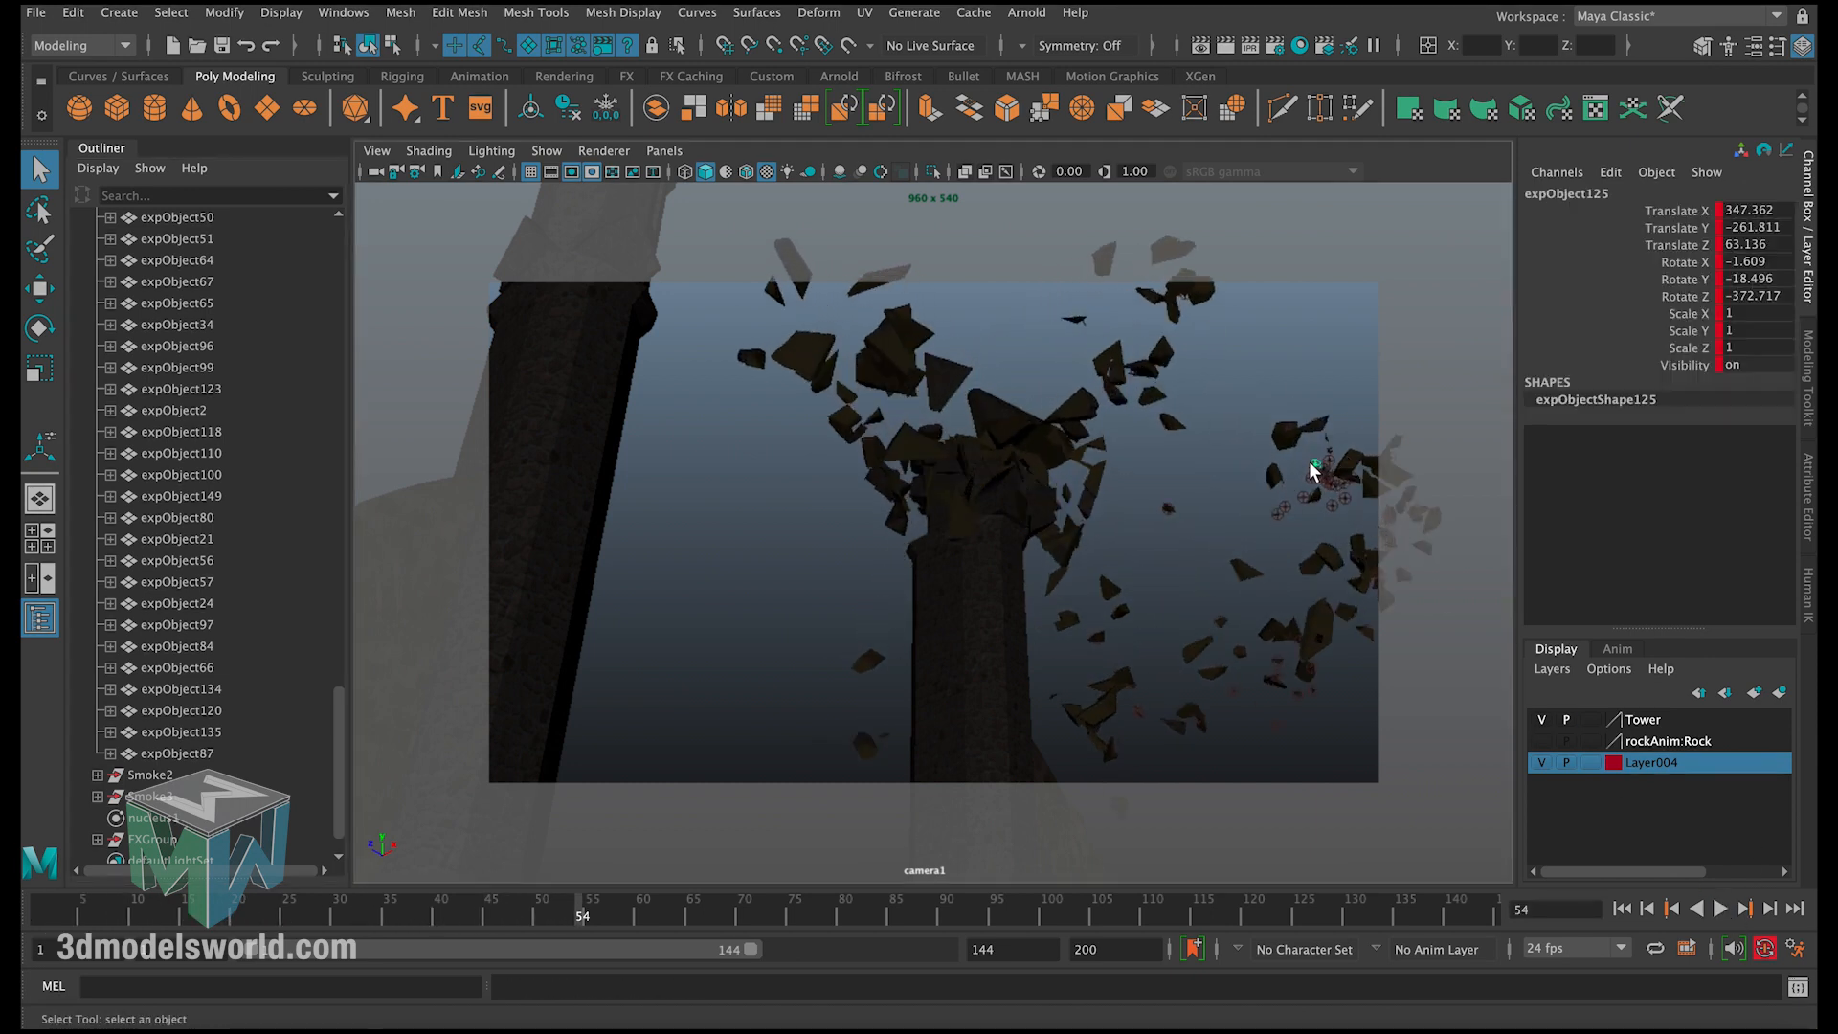
pyautogui.click(1266, 519)
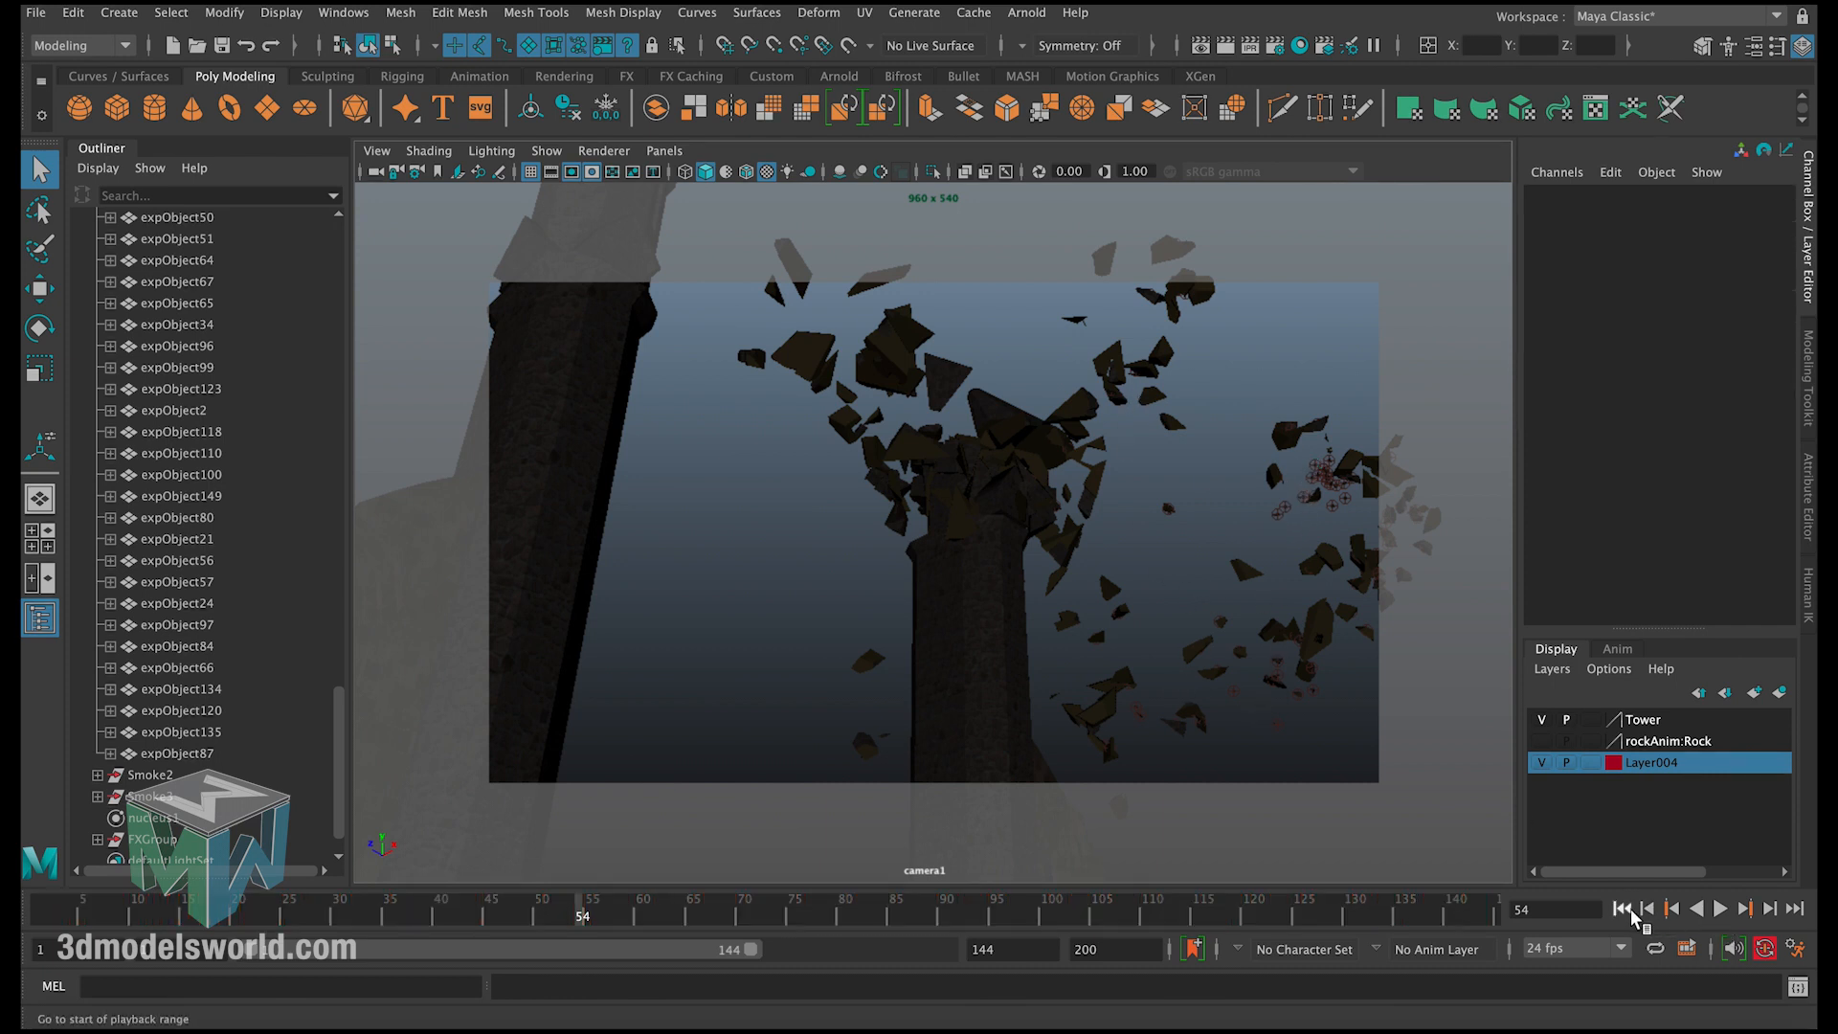
pyautogui.click(1621, 907)
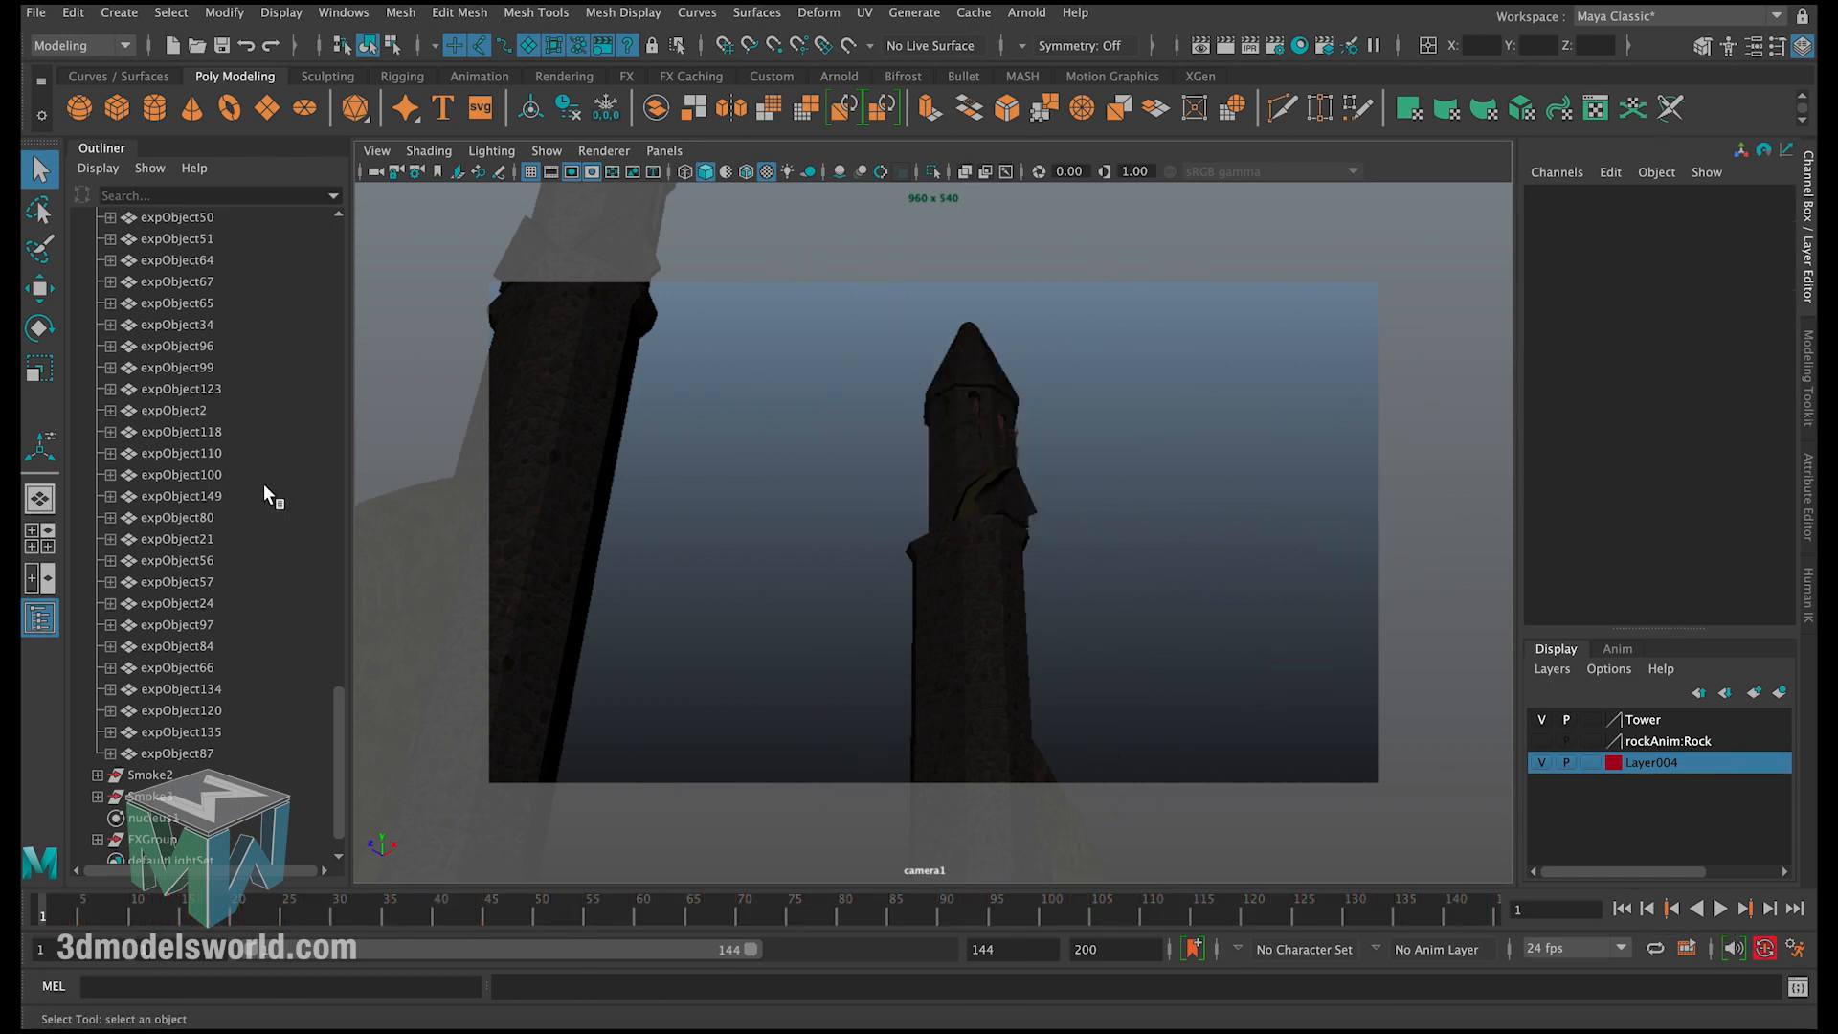
# Step: Collapse the Smoke1 group and select FXGroup
pyautogui.scroll(15, 239, 478)
pyautogui.scroll(10, 228, 468)
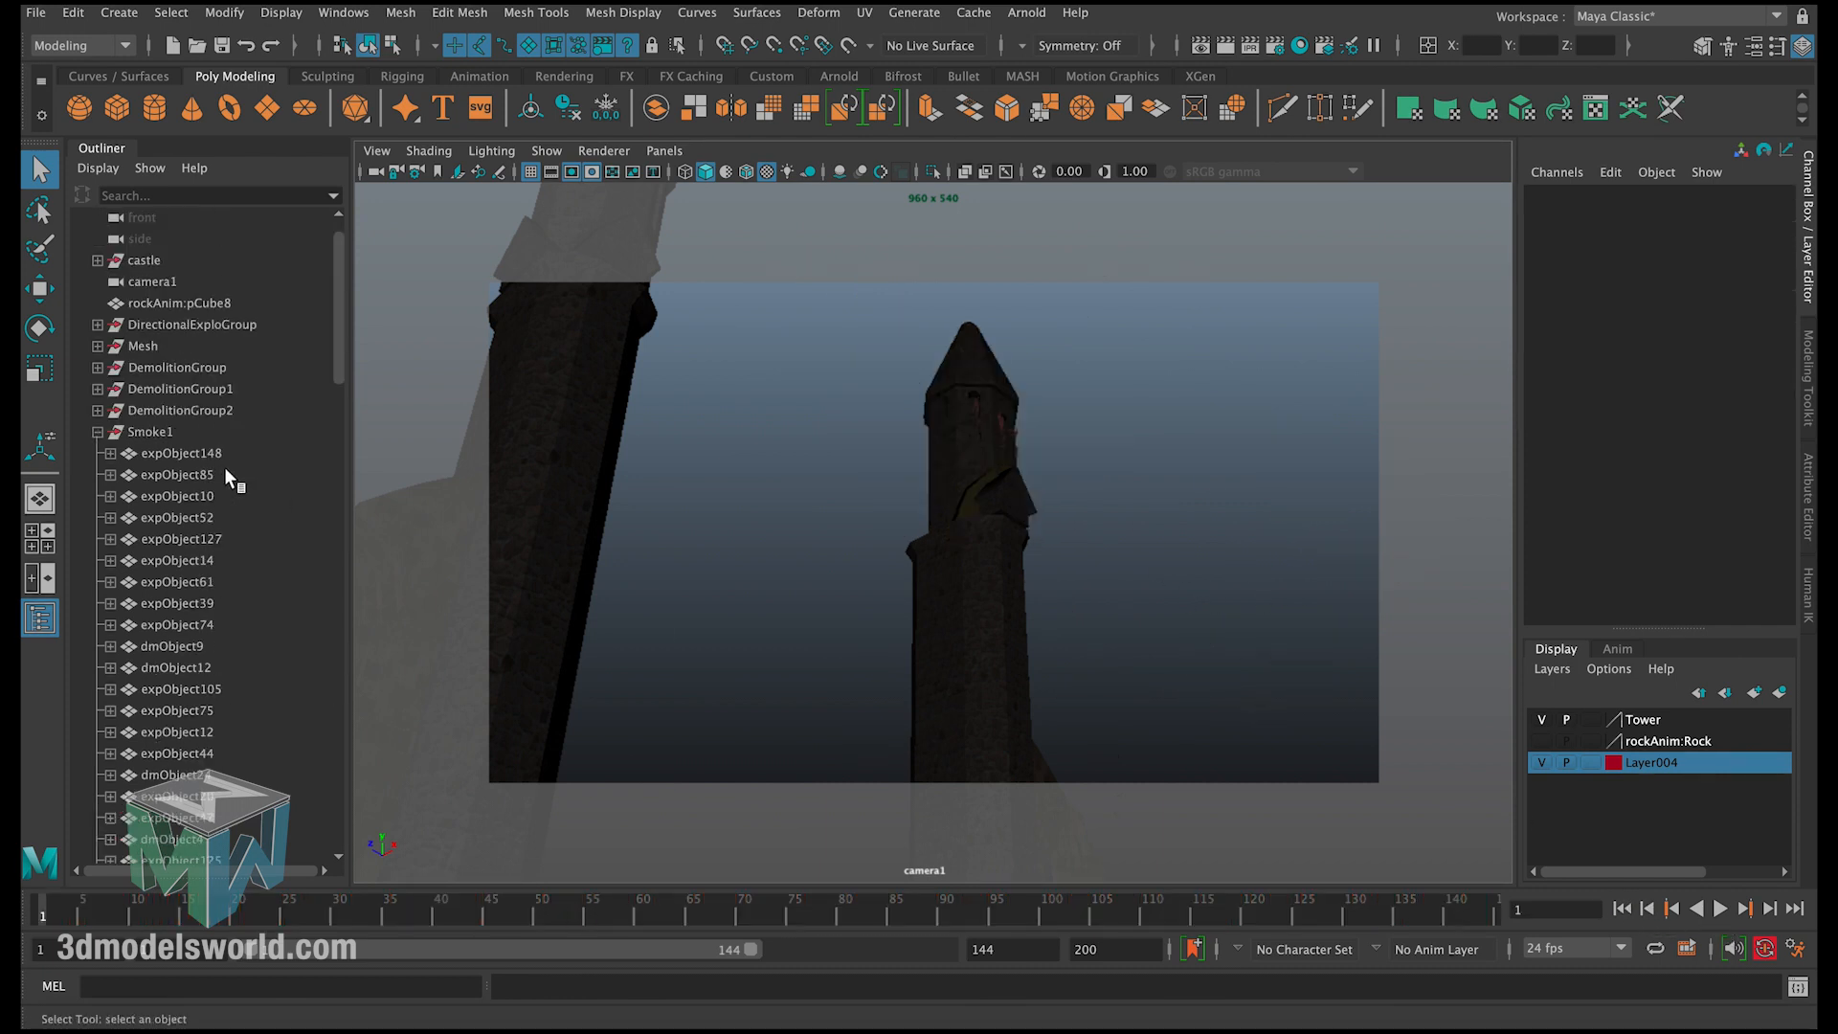
pyautogui.click(98, 432)
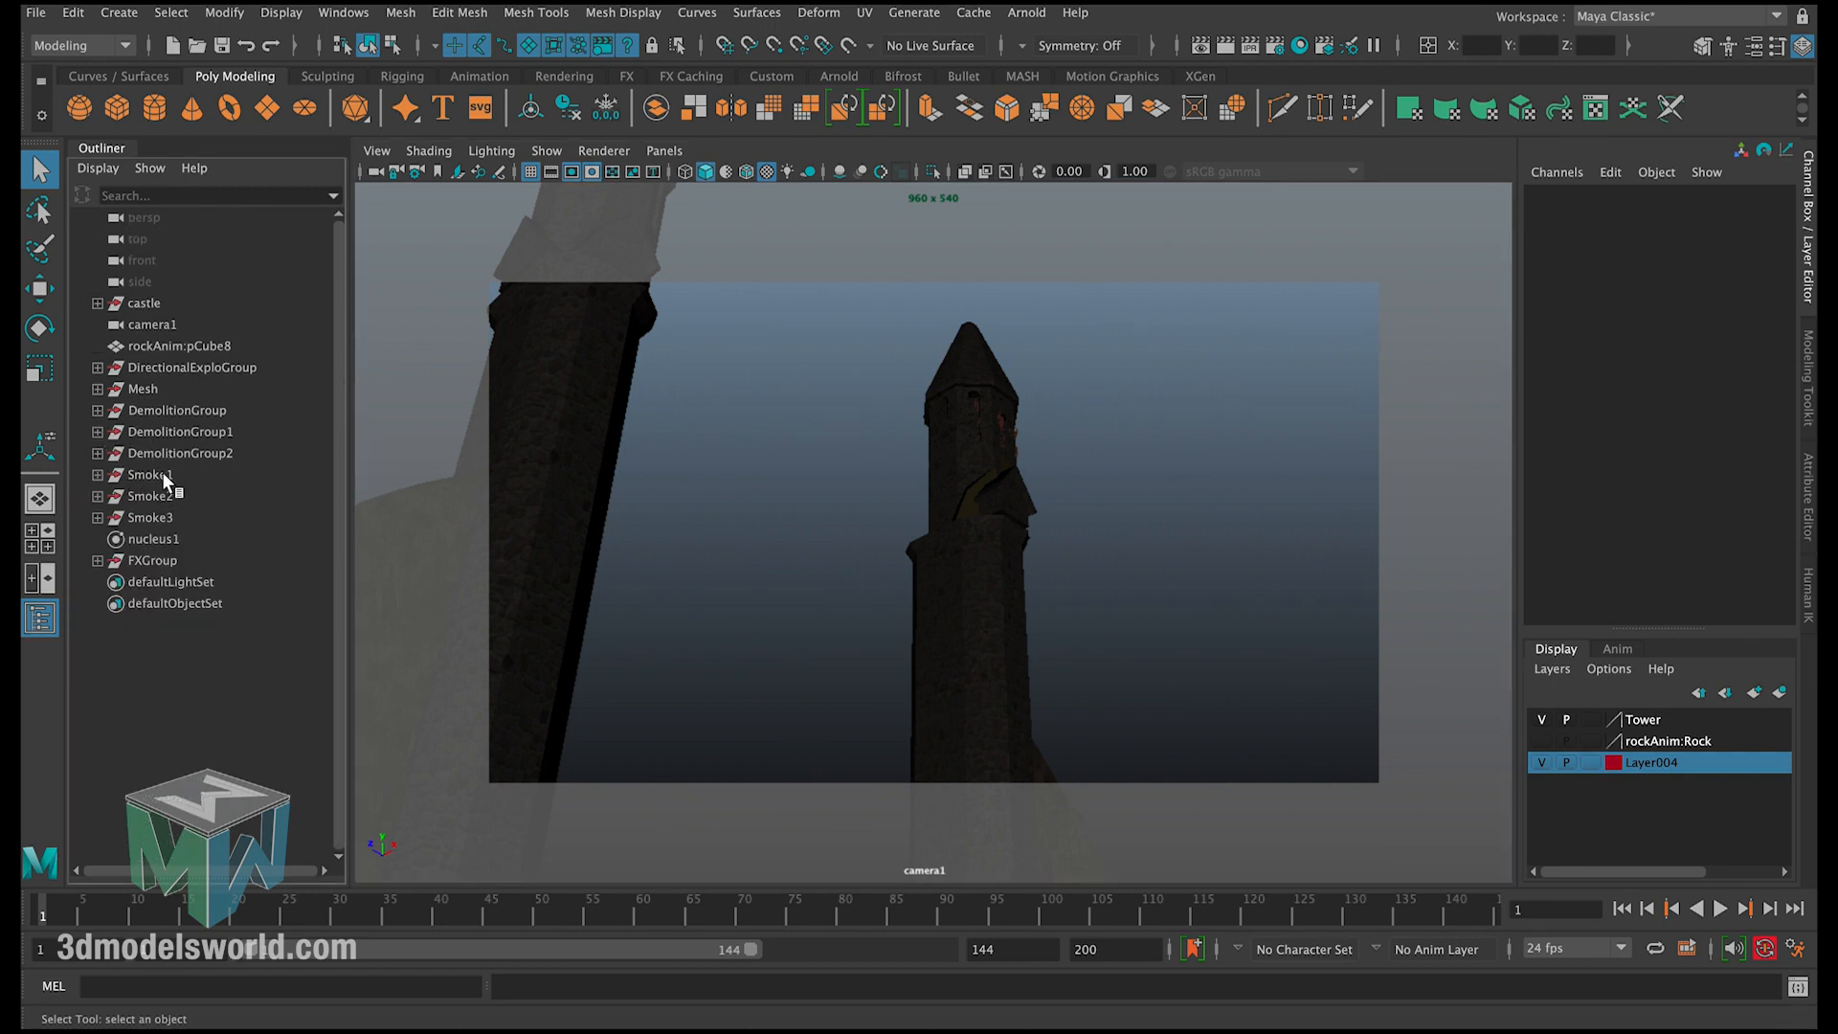
pyautogui.click(163, 472)
pyautogui.click(879, 458)
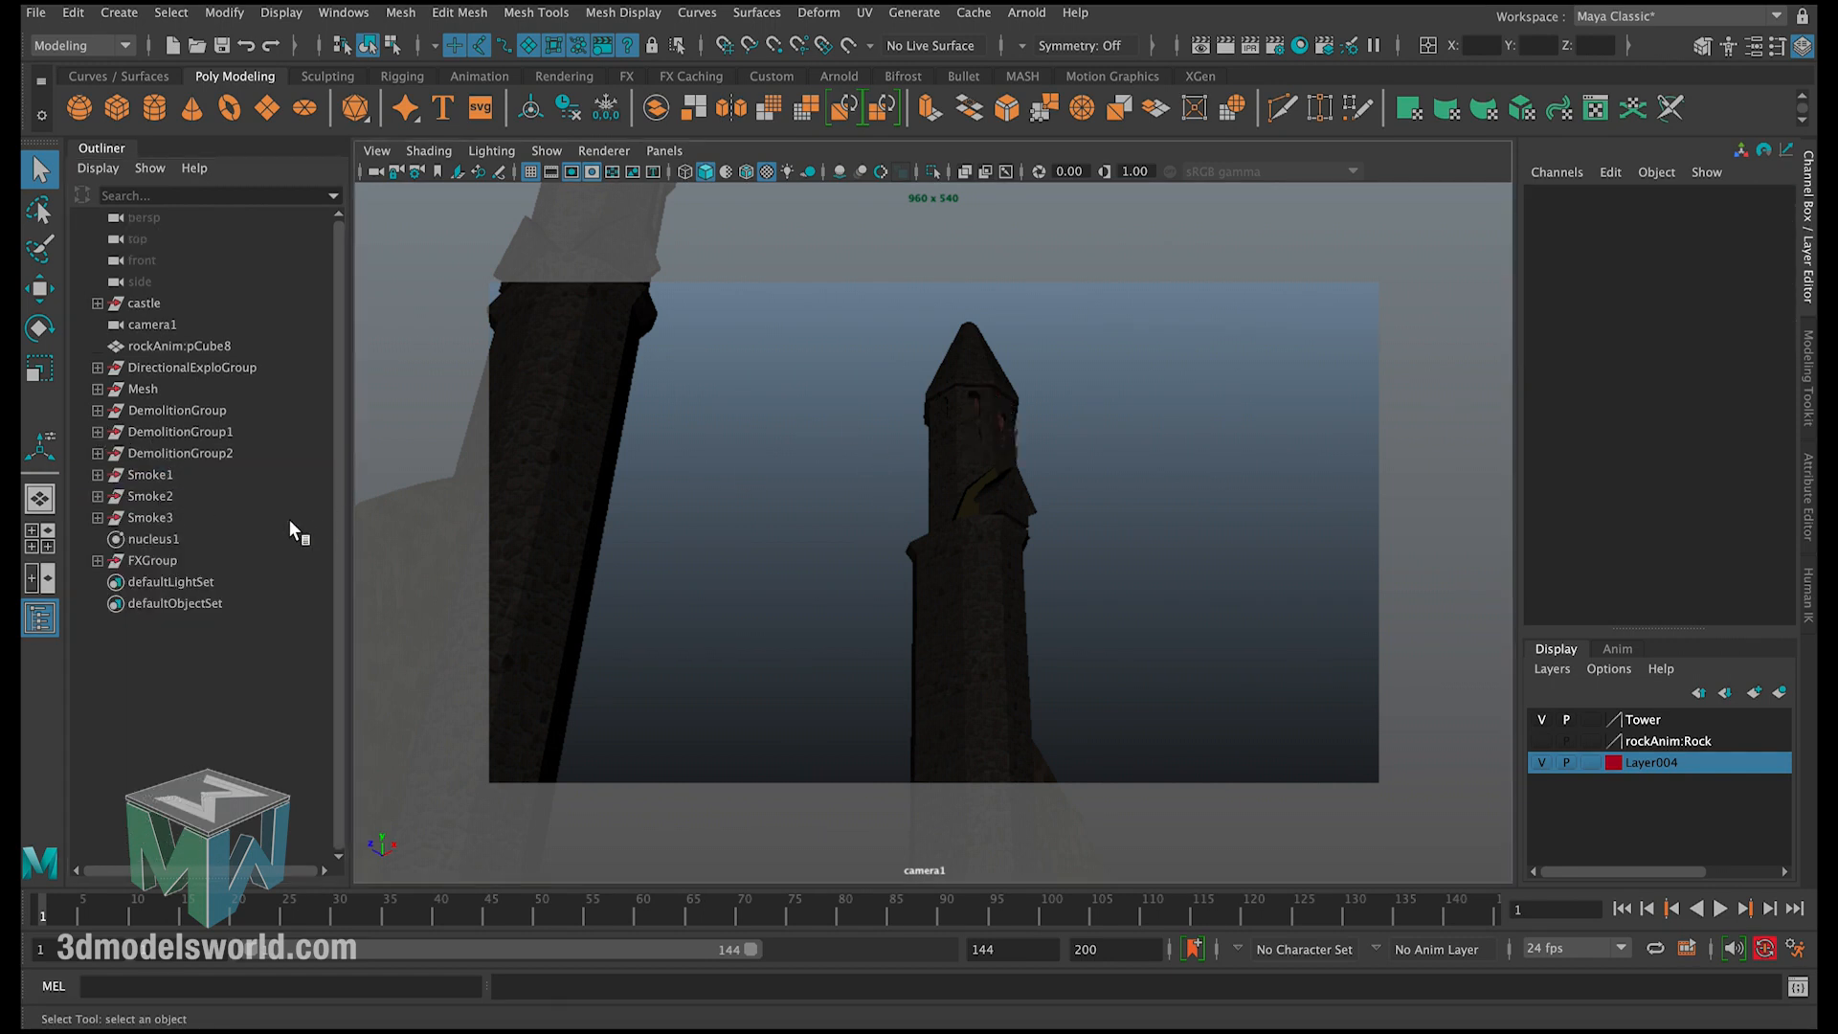
pyautogui.click(180, 560)
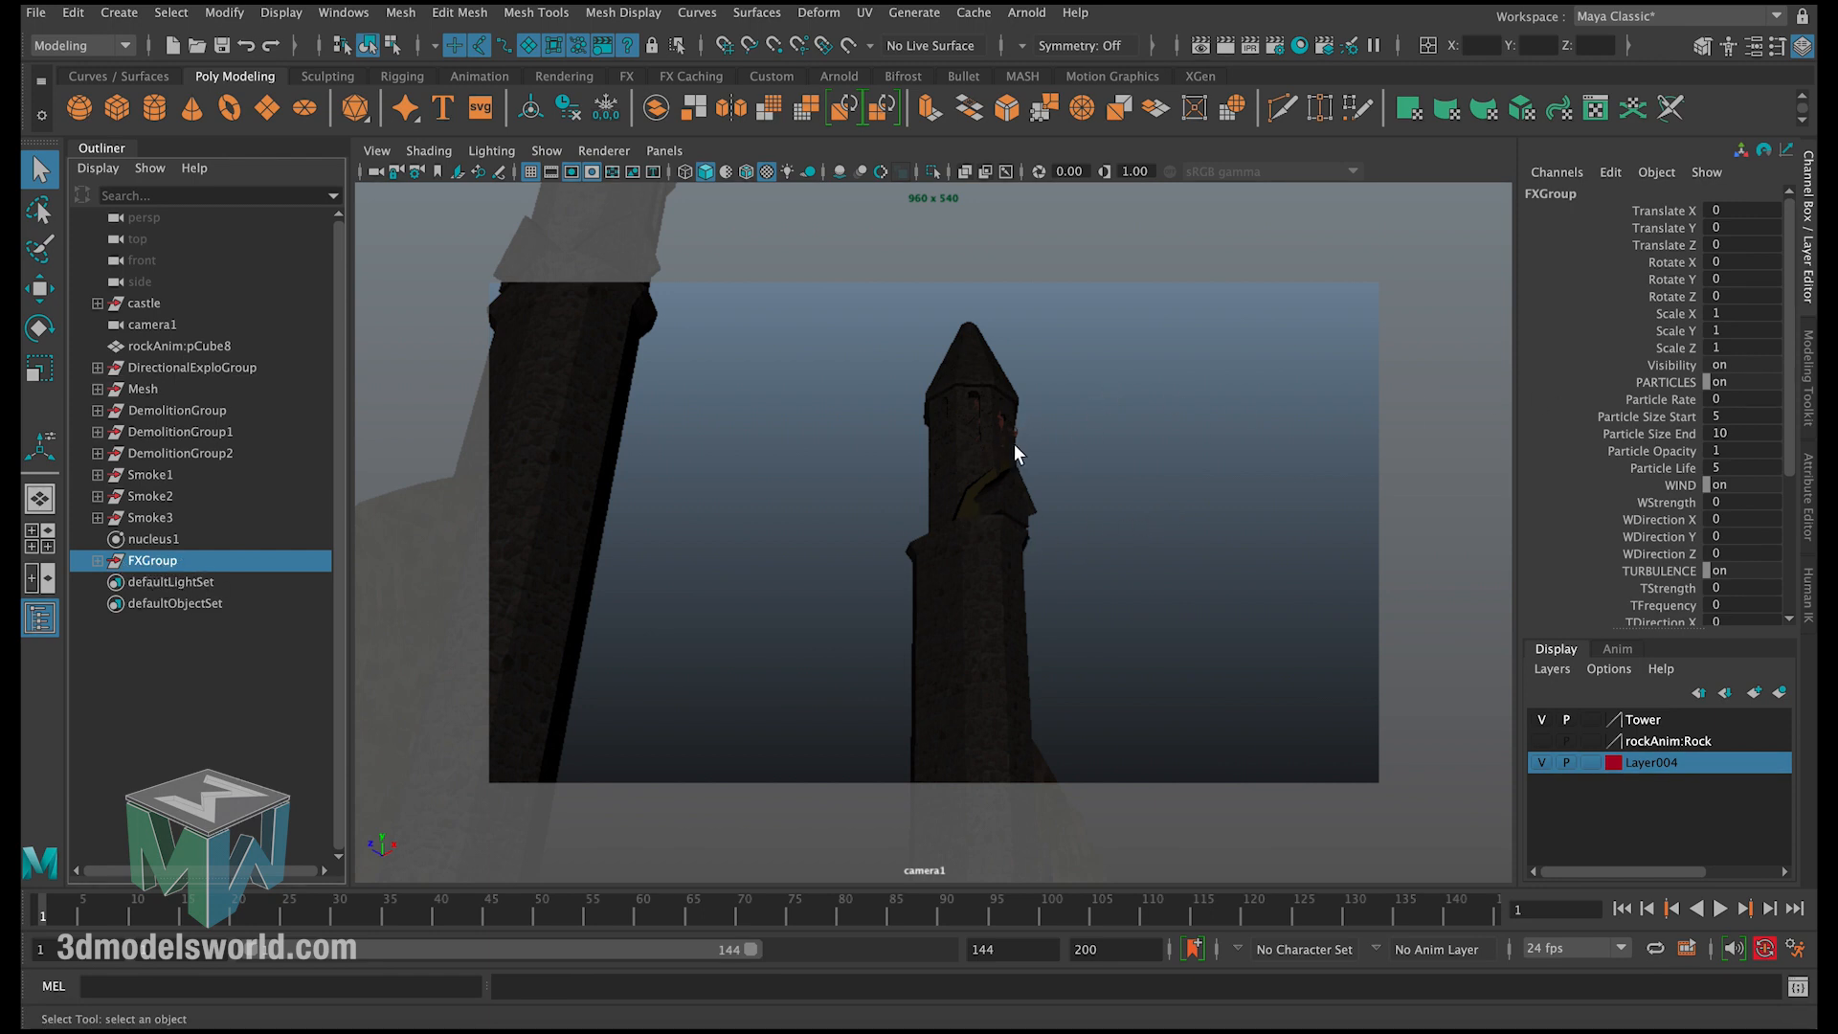
# Step: Examine FXGroup's particle, wind, turbulence and retime attributes, including Particle Rate and Particle Size Start
pyautogui.scroll(-3, 1787, 462)
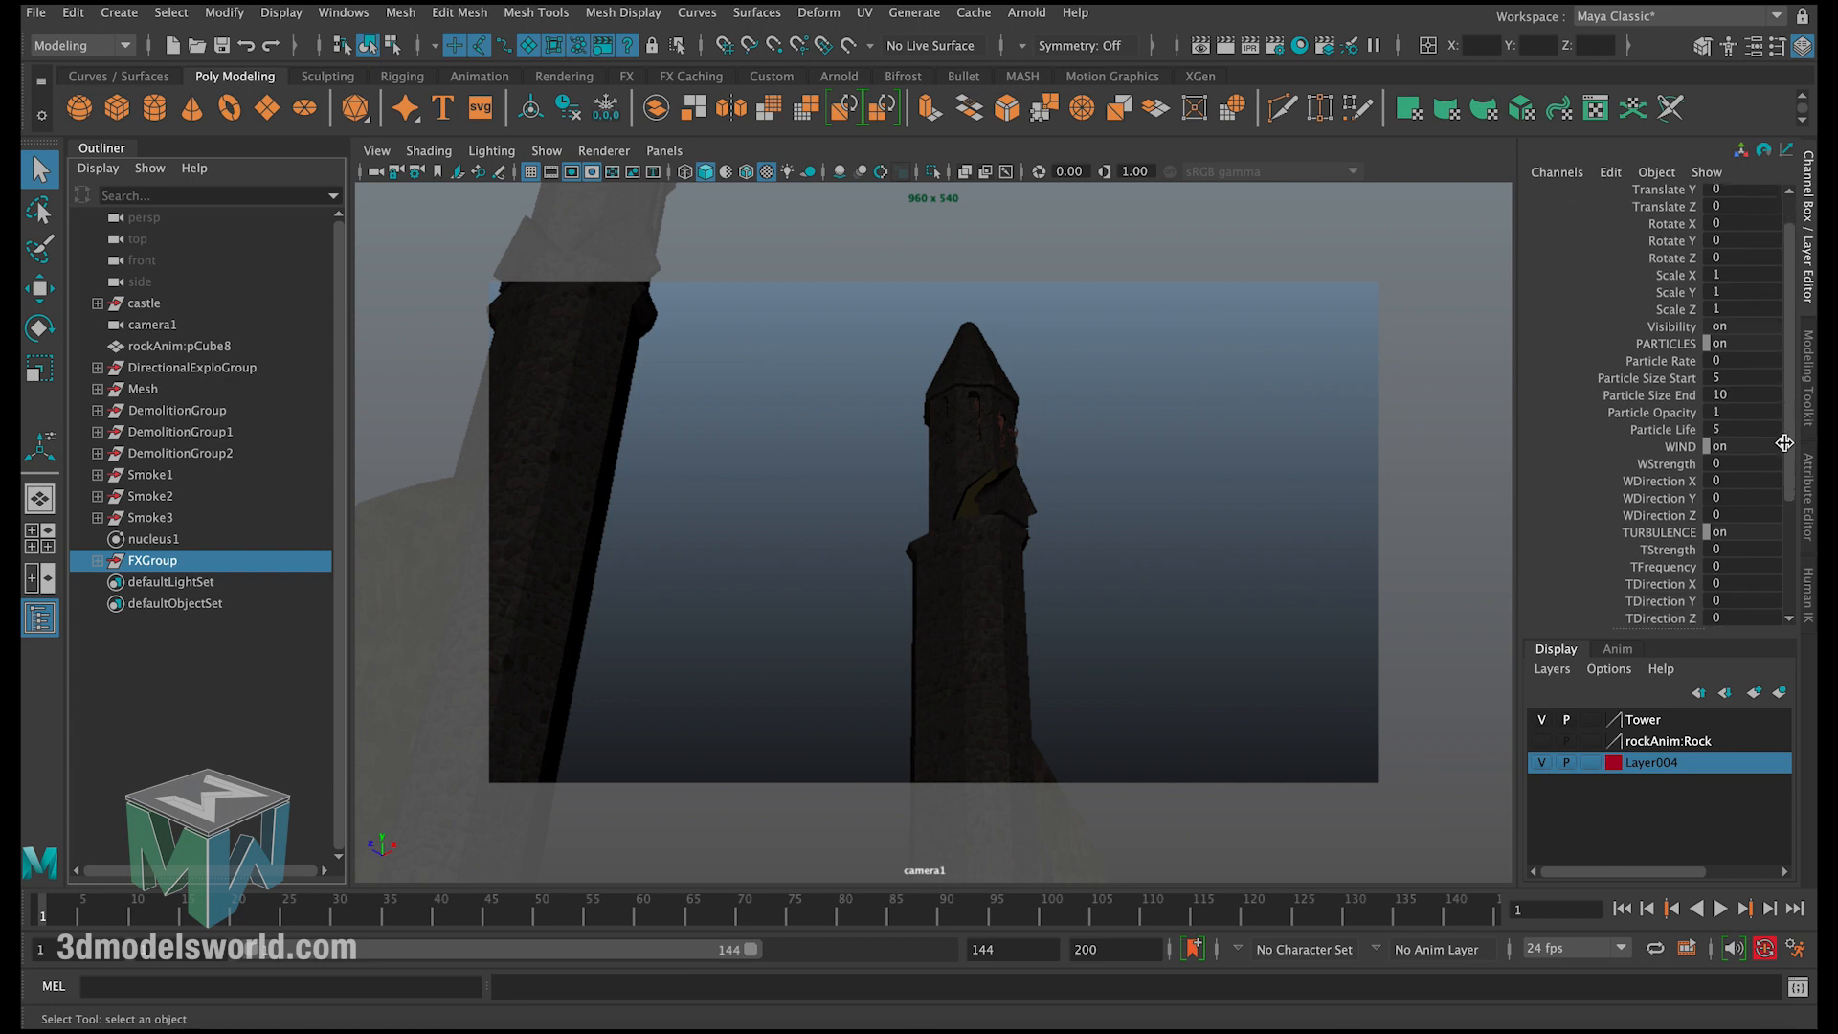
pyautogui.click(1664, 320)
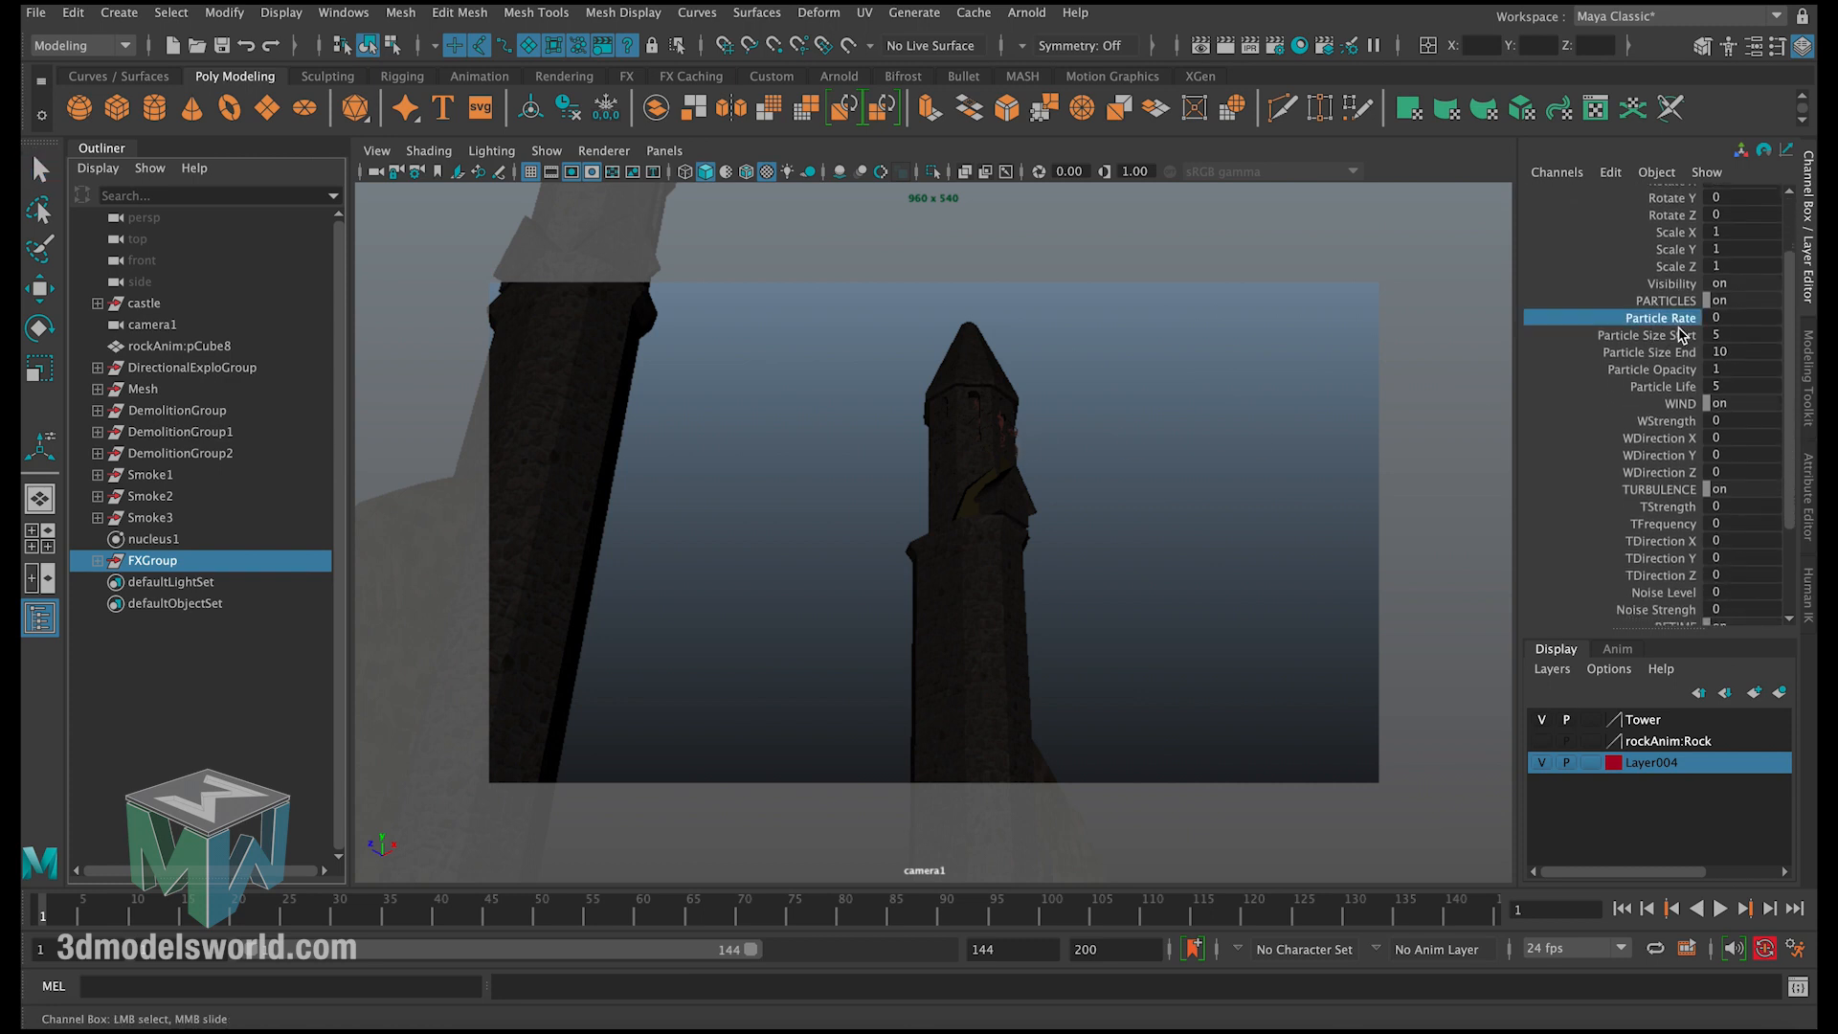
pyautogui.scroll(-4, 1685, 368)
pyautogui.scroll(4, 1683, 398)
pyautogui.click(1675, 337)
pyautogui.click(1617, 319)
pyautogui.scroll(-4, 1670, 346)
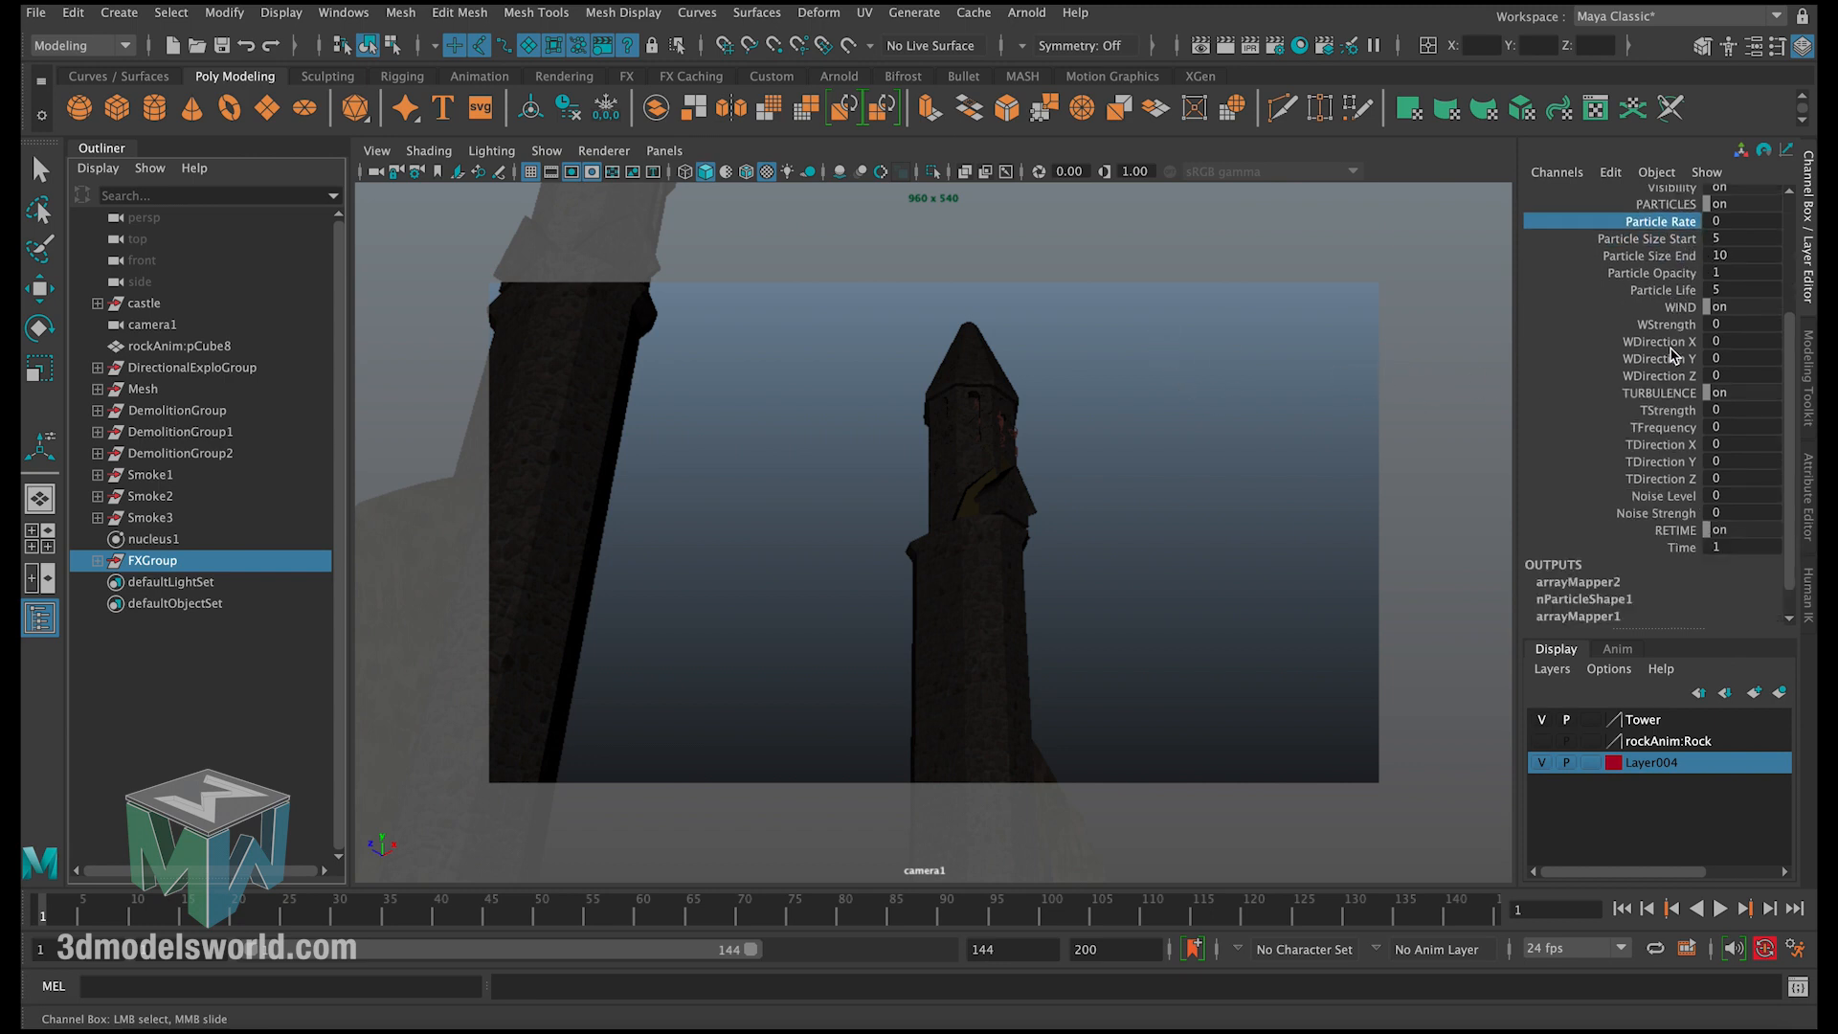
pyautogui.scroll(3, 1670, 355)
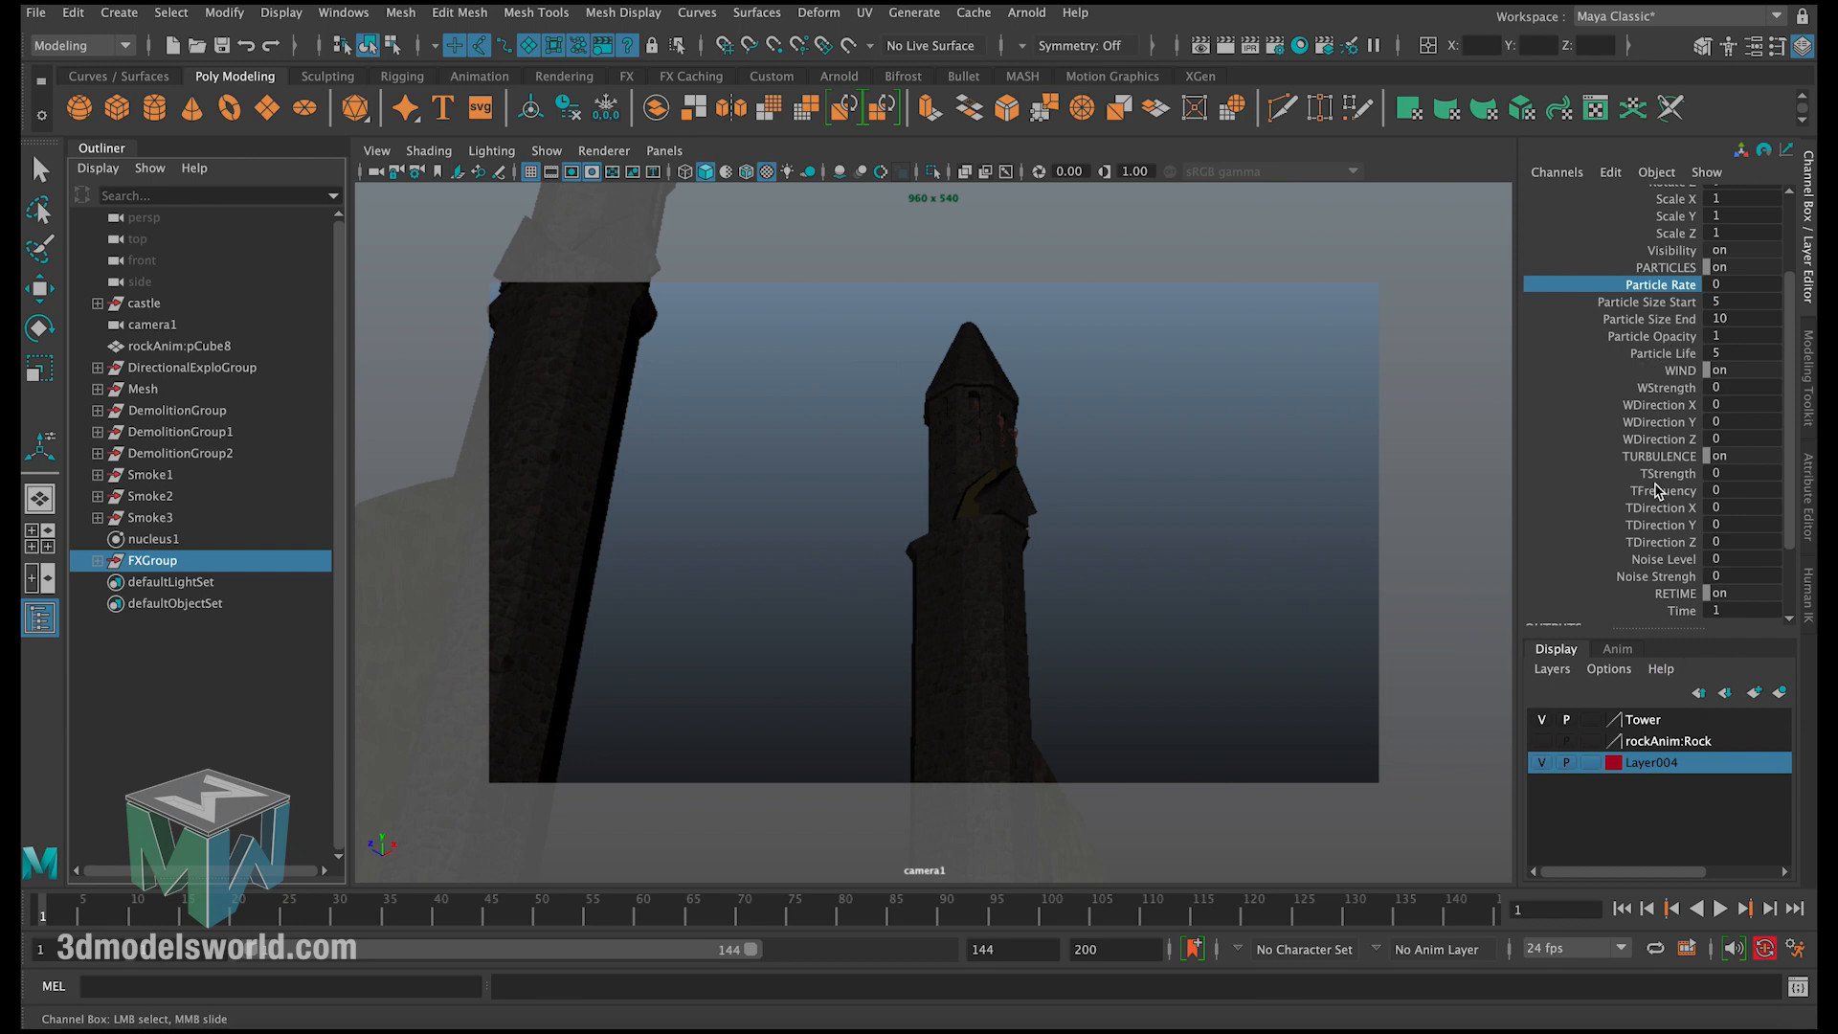
pyautogui.scroll(3, 1664, 410)
pyautogui.scroll(-3, 1664, 410)
pyautogui.scroll(2, 1672, 409)
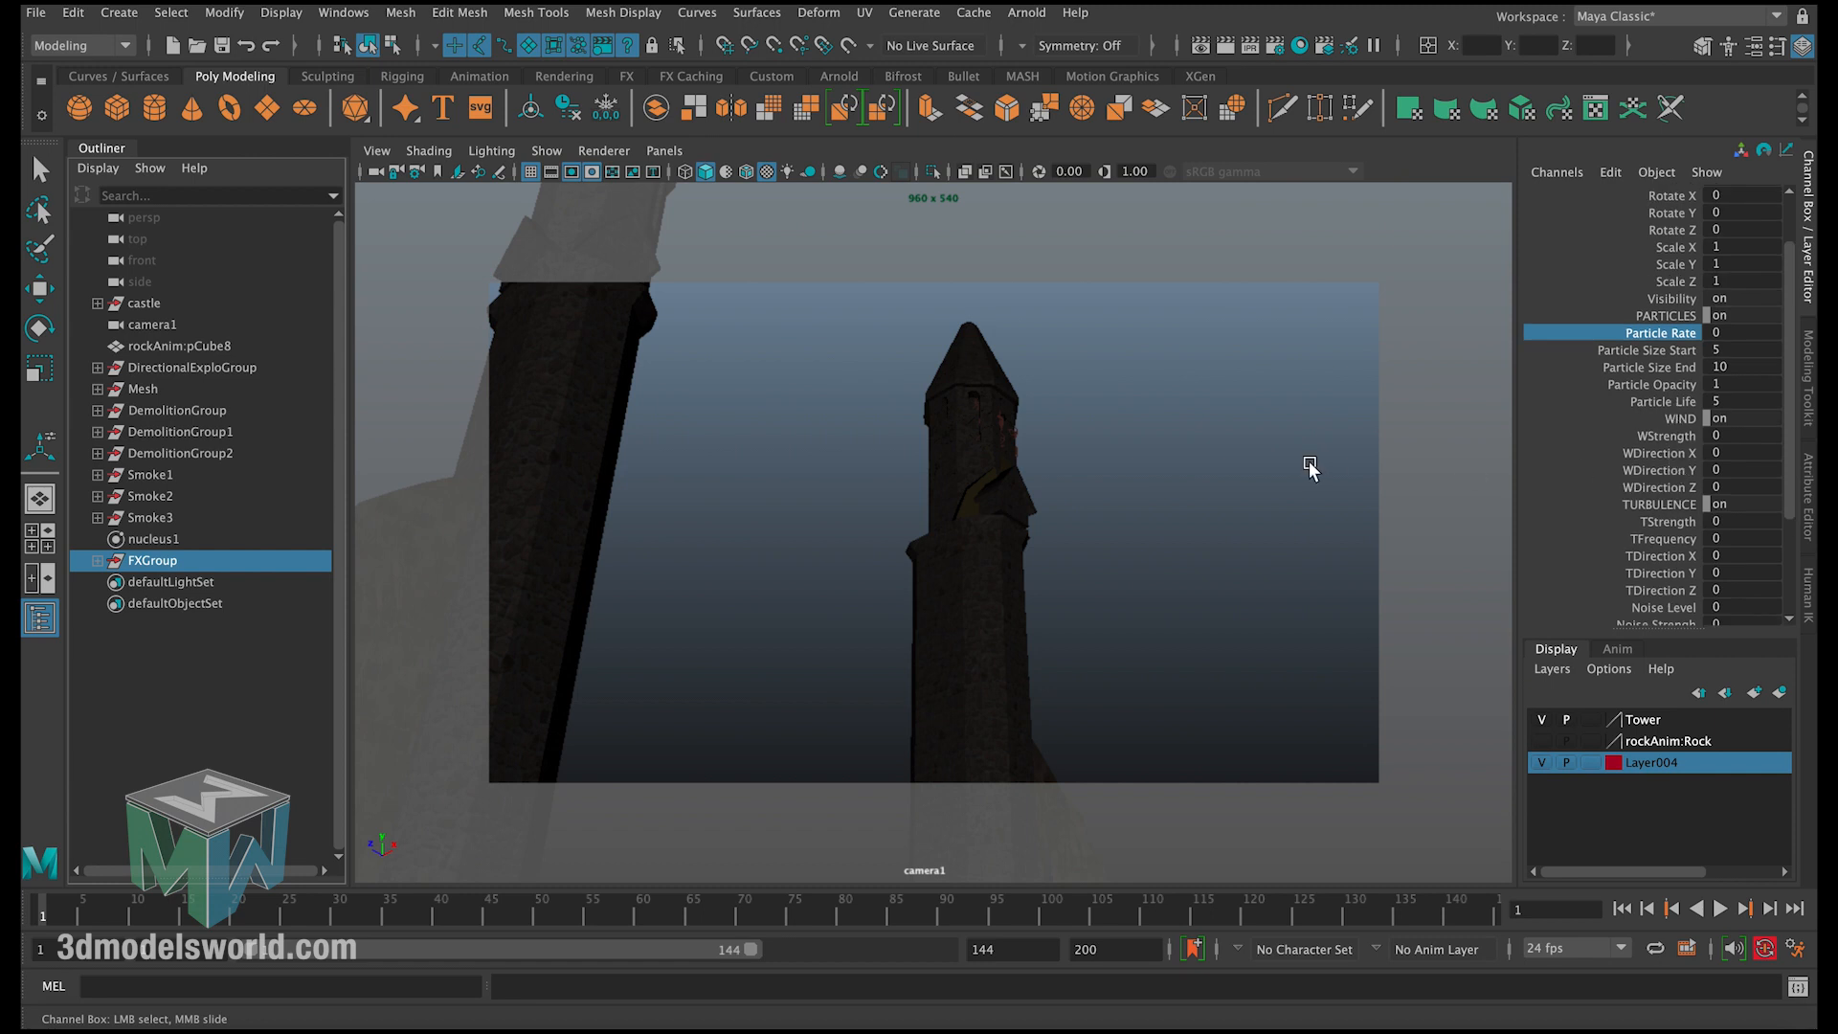
pyautogui.scroll(-2, 1653, 479)
pyautogui.scroll(4, 1652, 469)
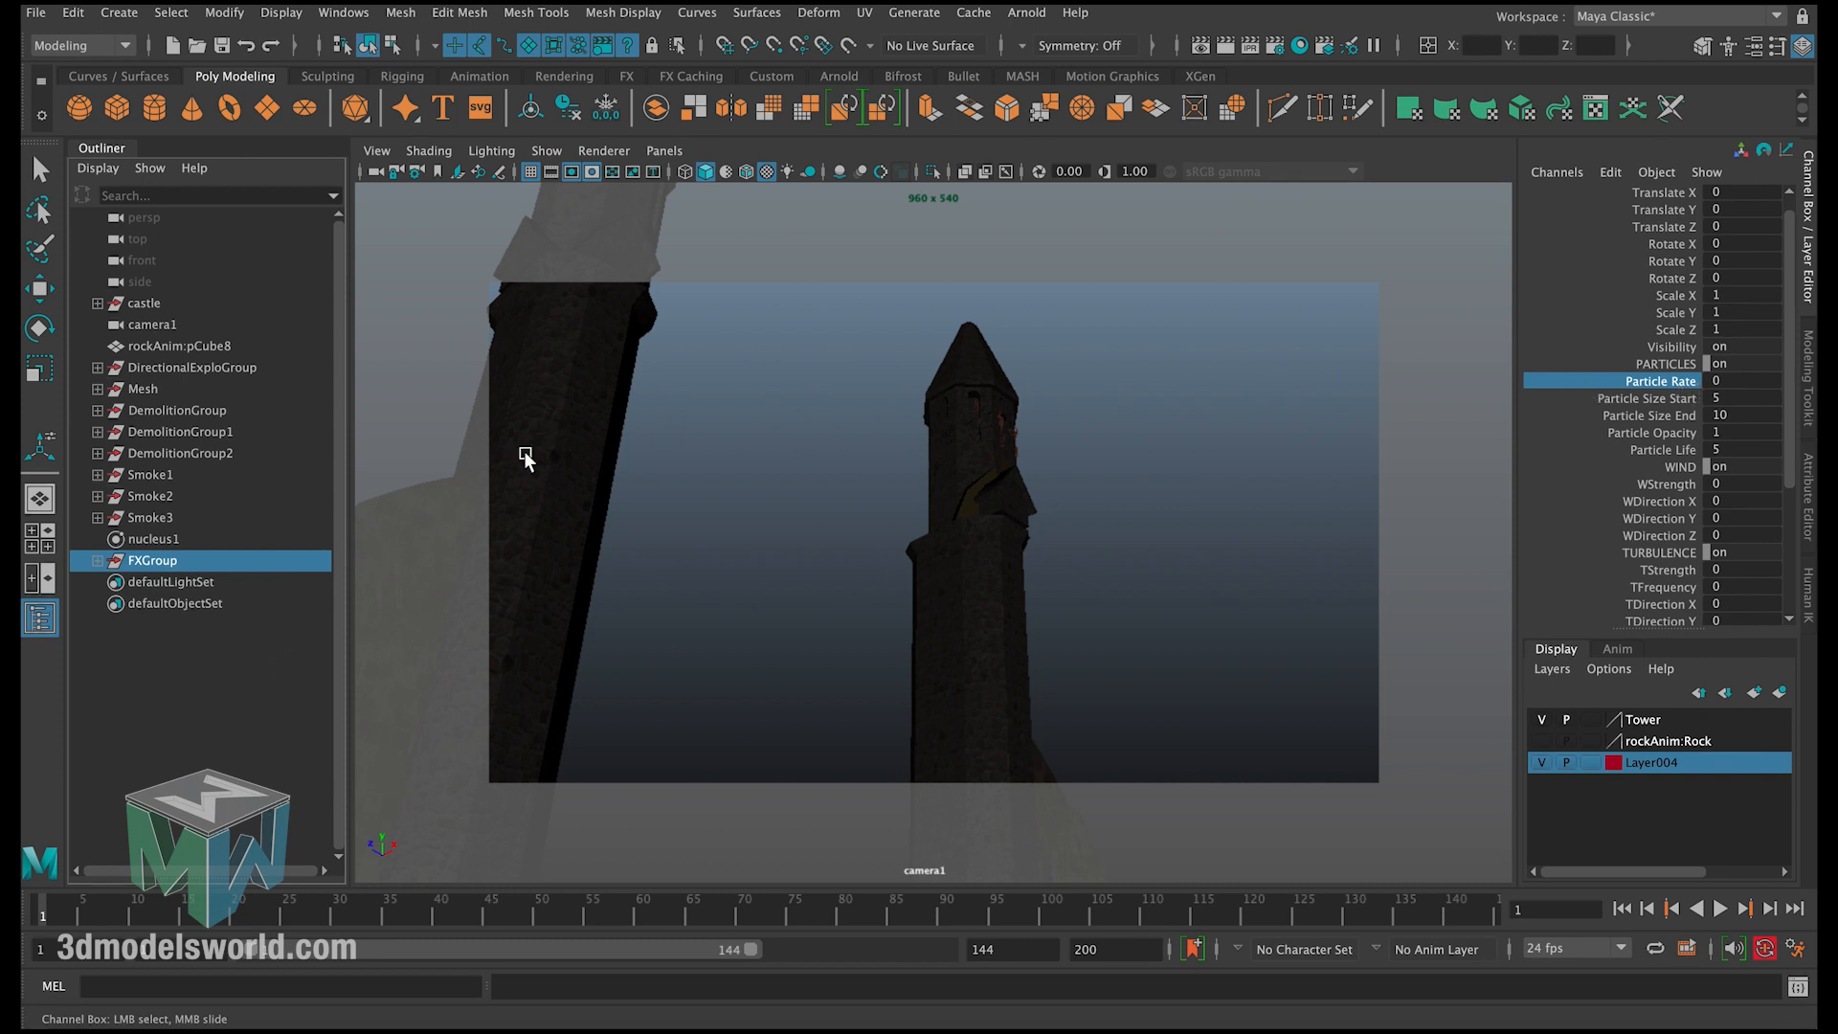
# Step: Select the fxShader material in Hypershade, close Hypershade, and open the file texture connected to the material's color
pyautogui.click(1300, 45)
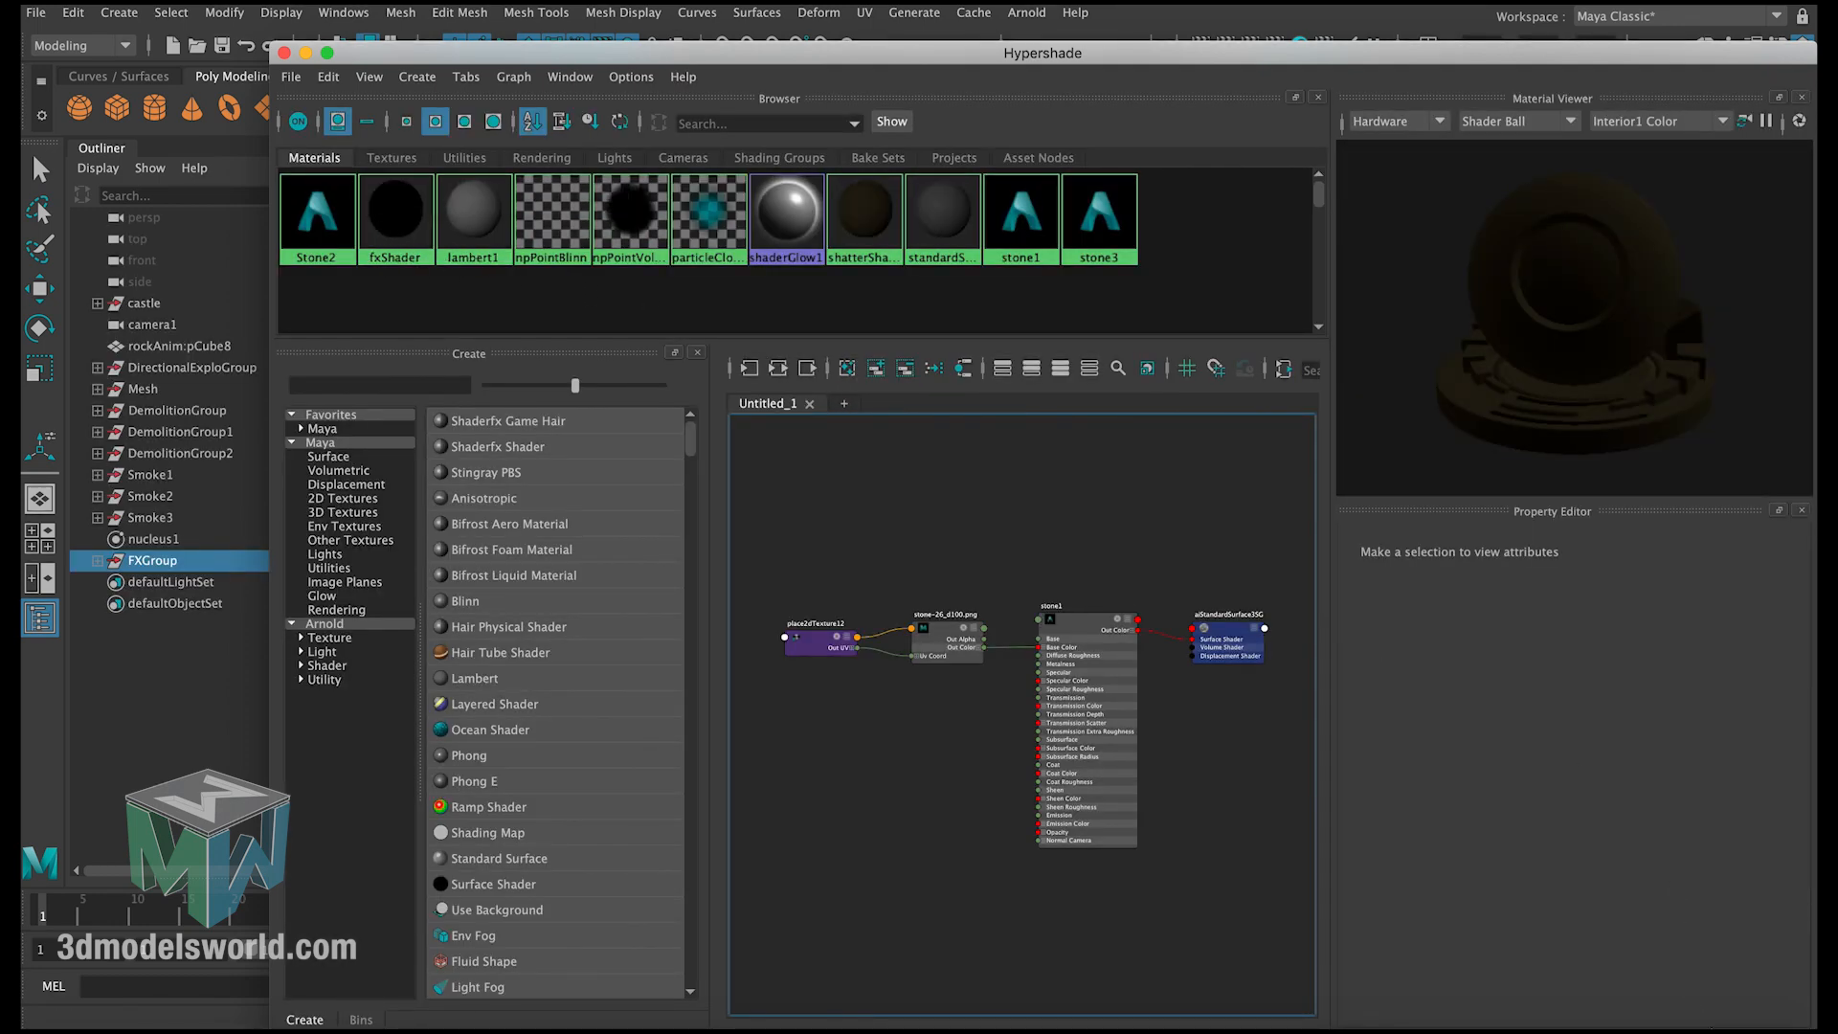
pyautogui.click(391, 238)
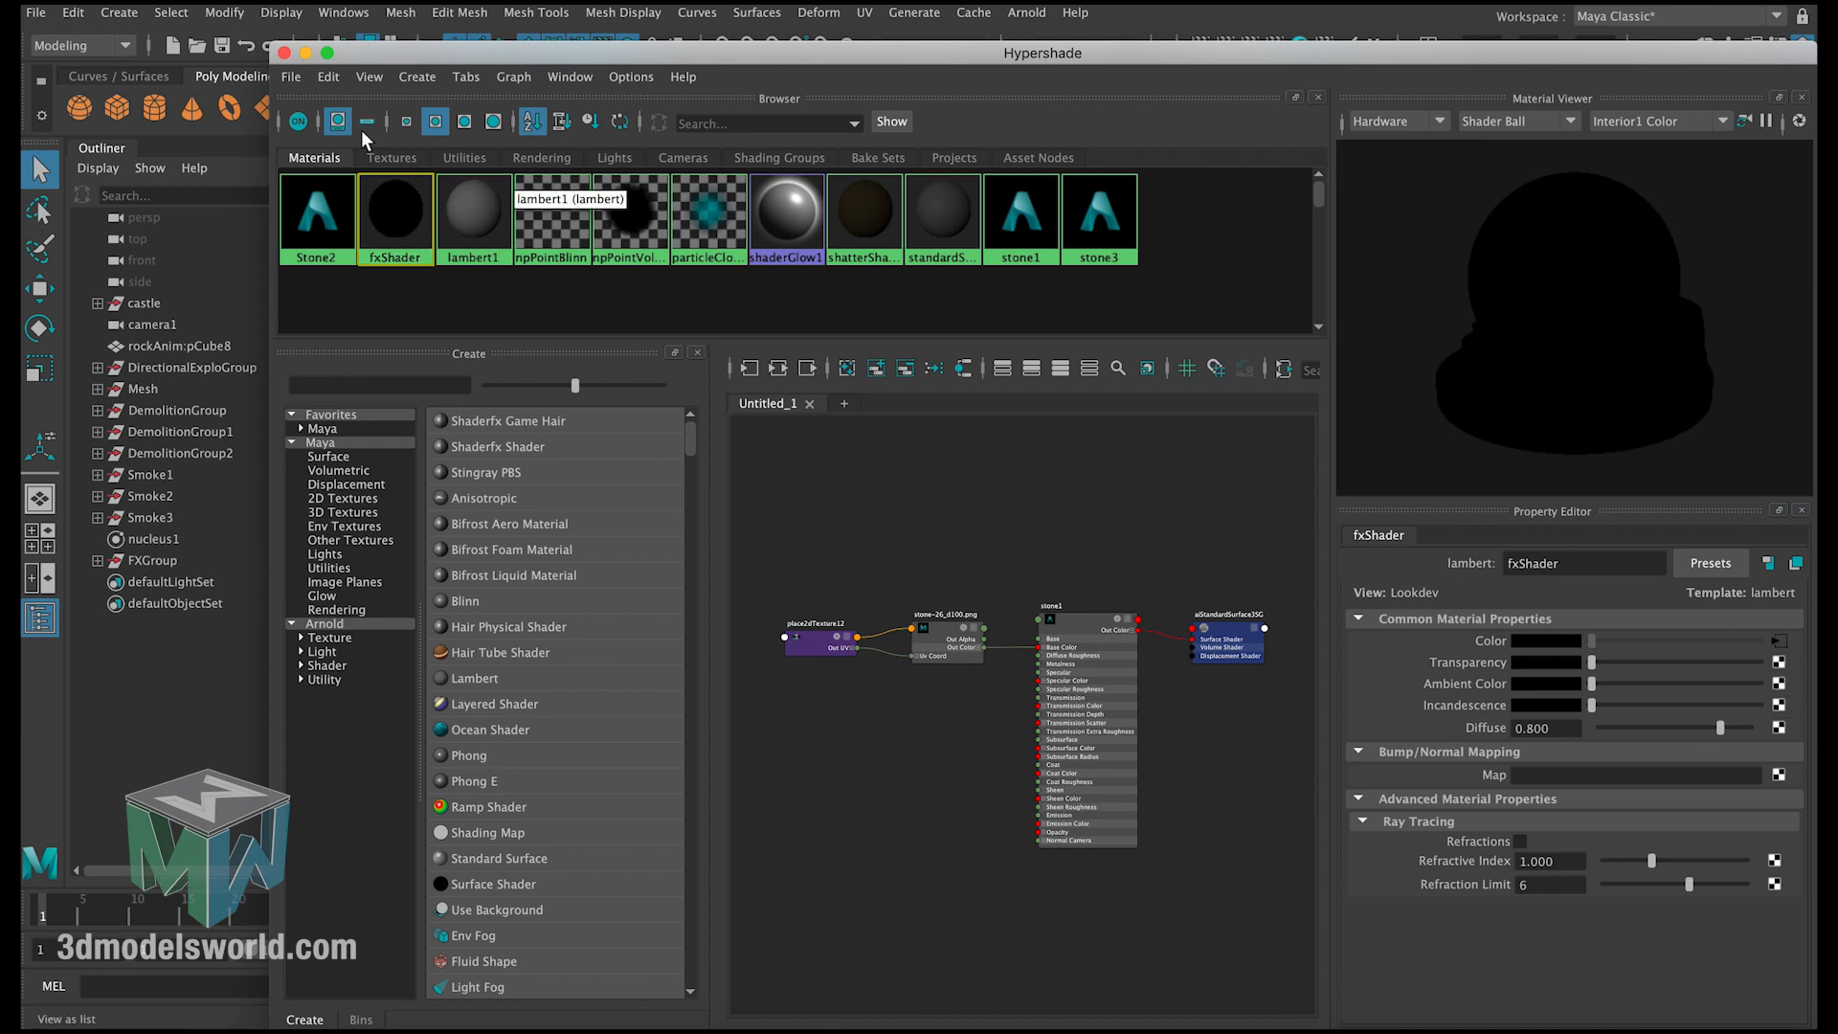
pyautogui.click(285, 53)
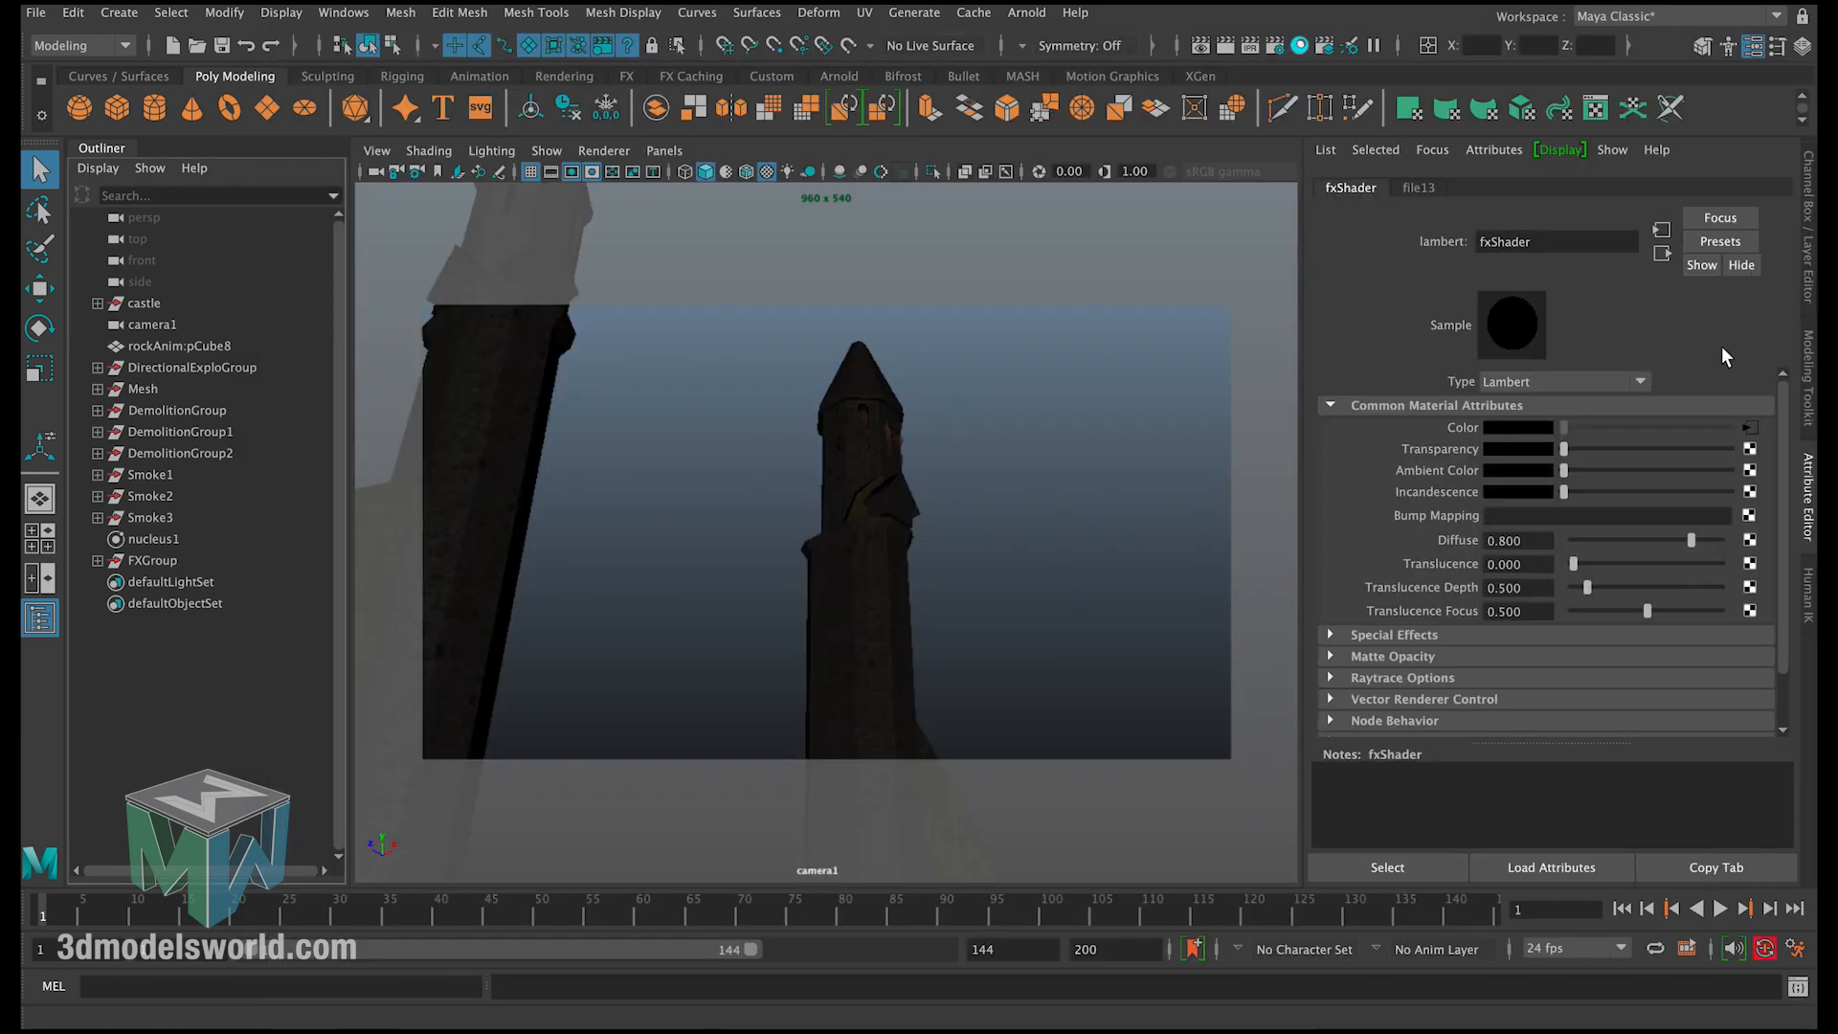
pyautogui.moveTo(1754, 436); pyautogui.dragTo(1467, 429, button='middle')
pyautogui.click(1748, 427)
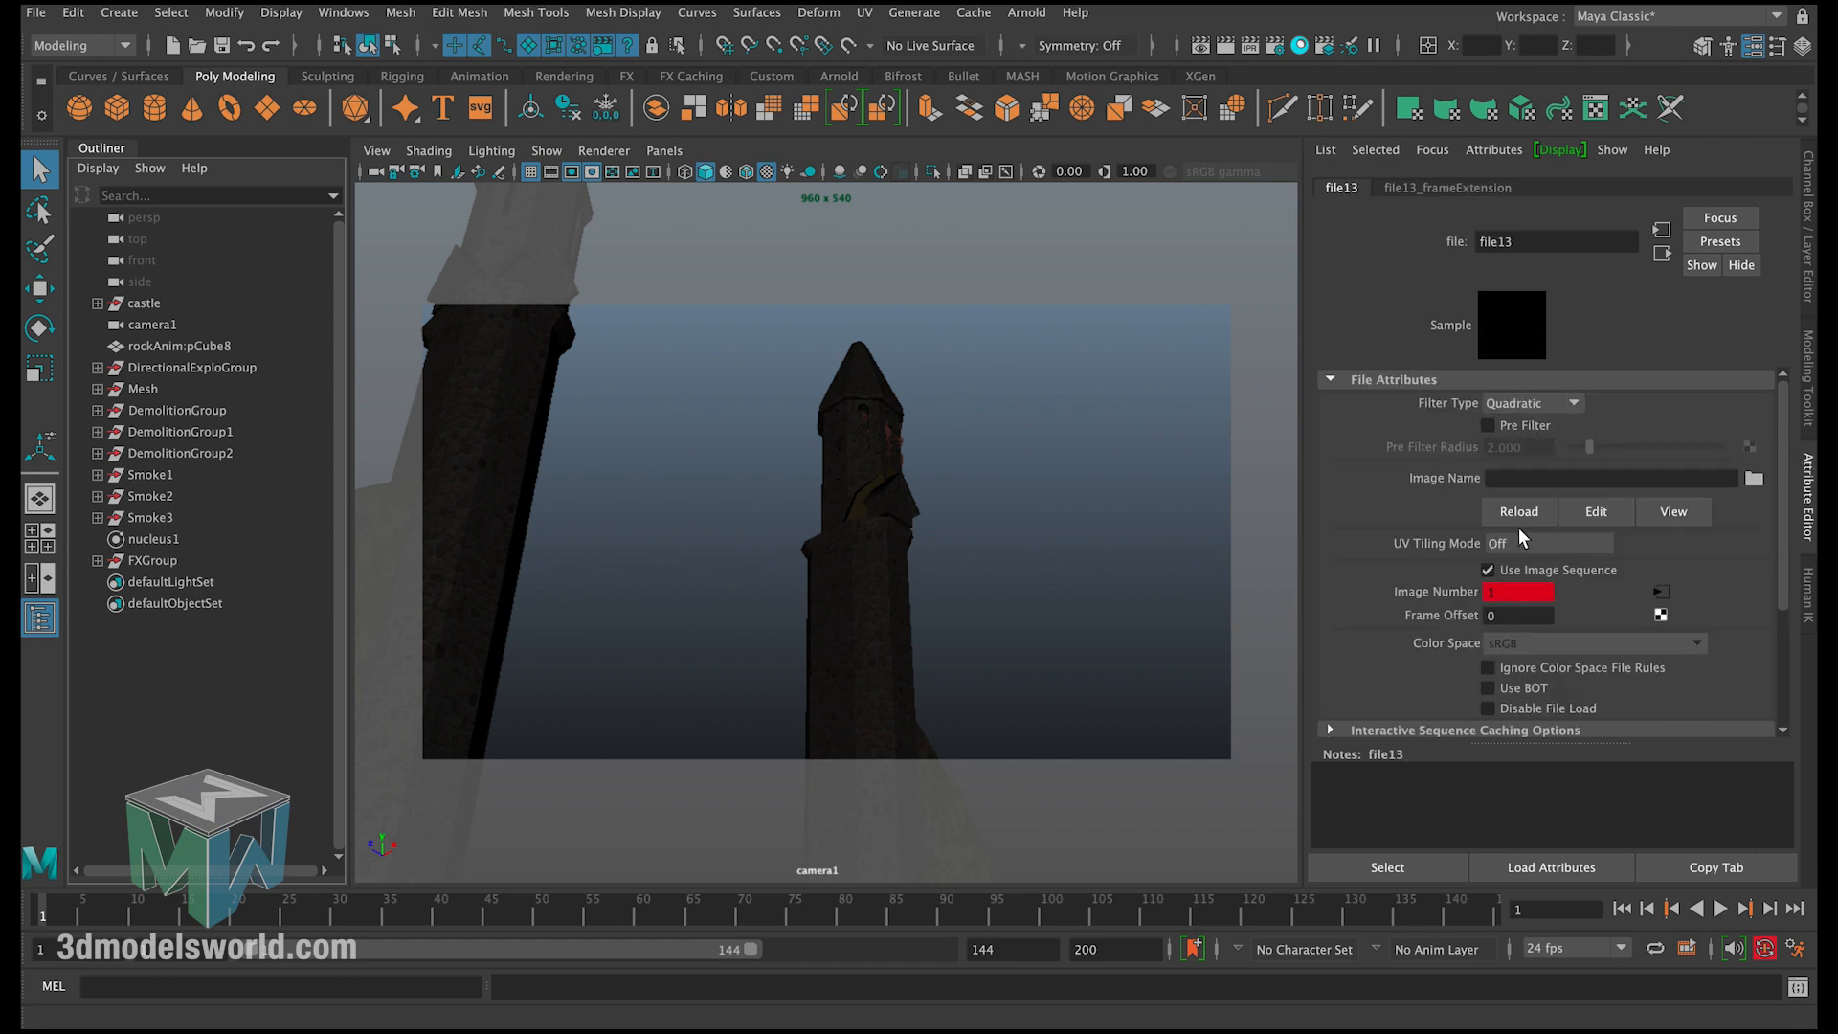
# Step: Load SmokeGreyRender1K.001.tif from the RenderGrey1K folder as the image sequence of the file texture
pyautogui.moveTo(1785, 513)
pyautogui.mouseDown()
pyautogui.moveTo(1783, 591)
pyautogui.moveTo(1781, 503)
pyautogui.mouseUp()
pyautogui.click(1755, 478)
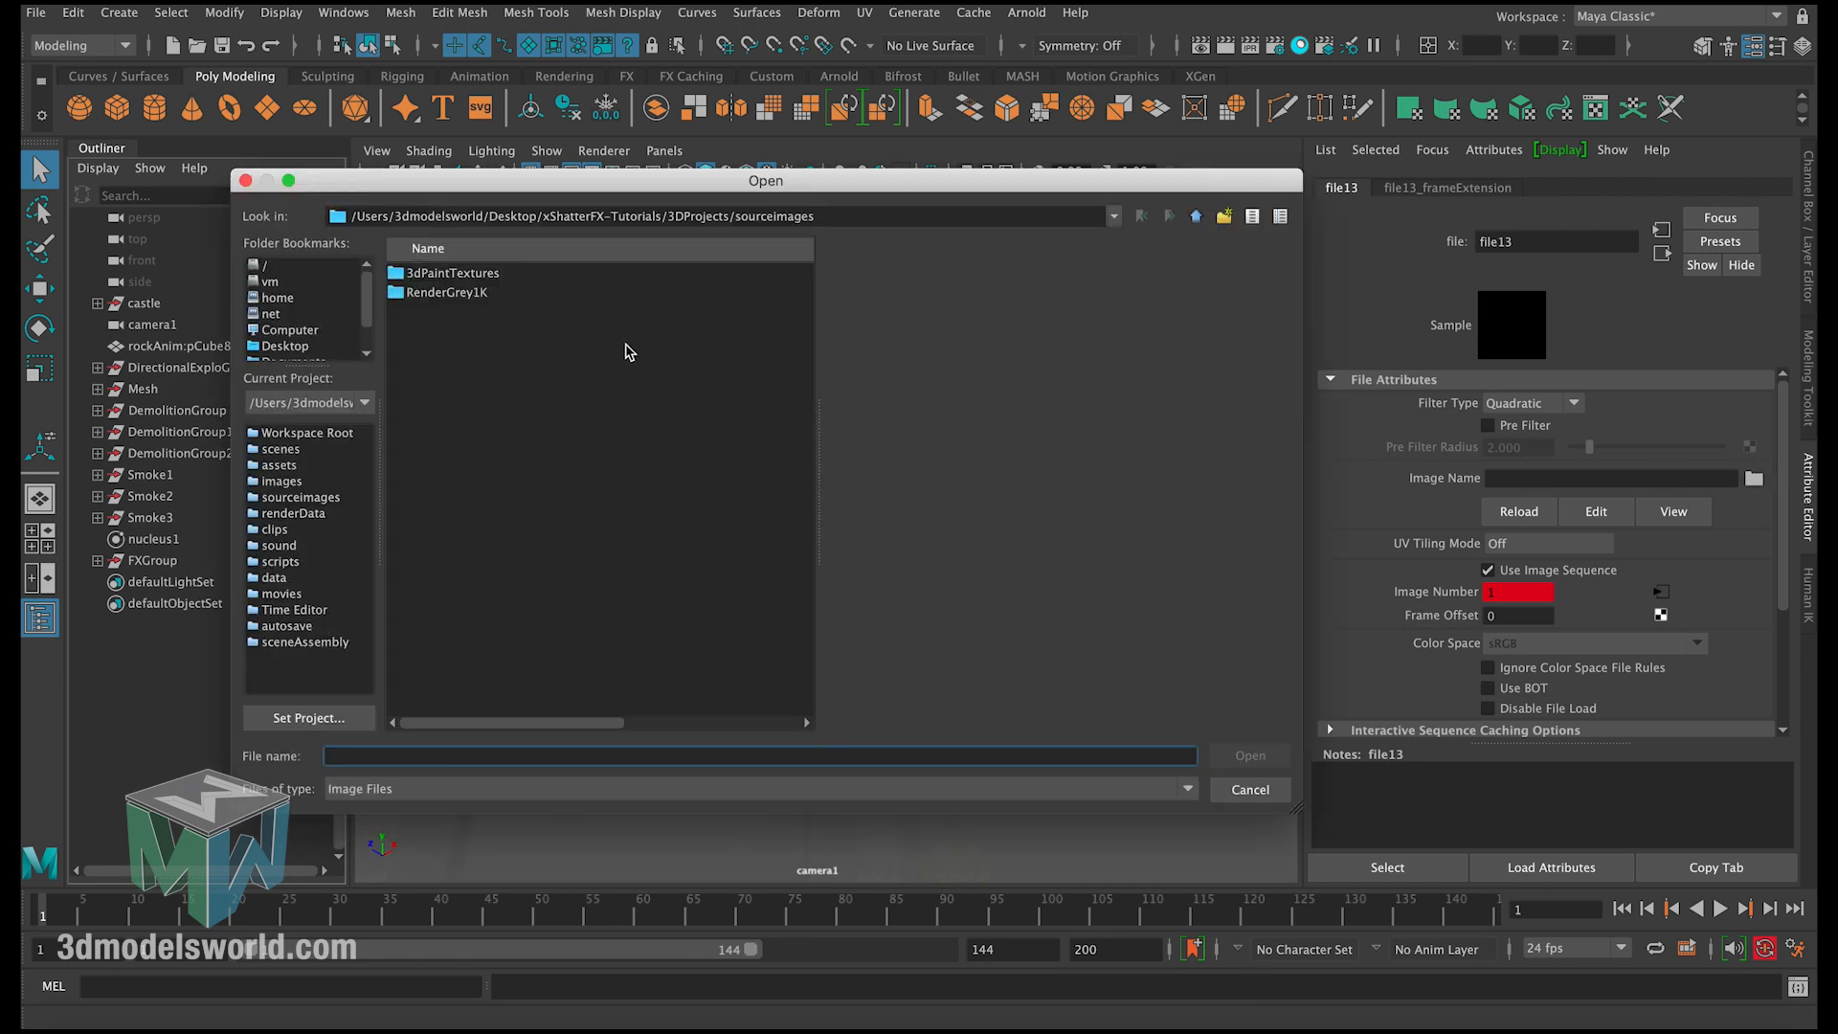
pyautogui.click(455, 293)
pyautogui.doubleClick(456, 293)
pyautogui.click(454, 275)
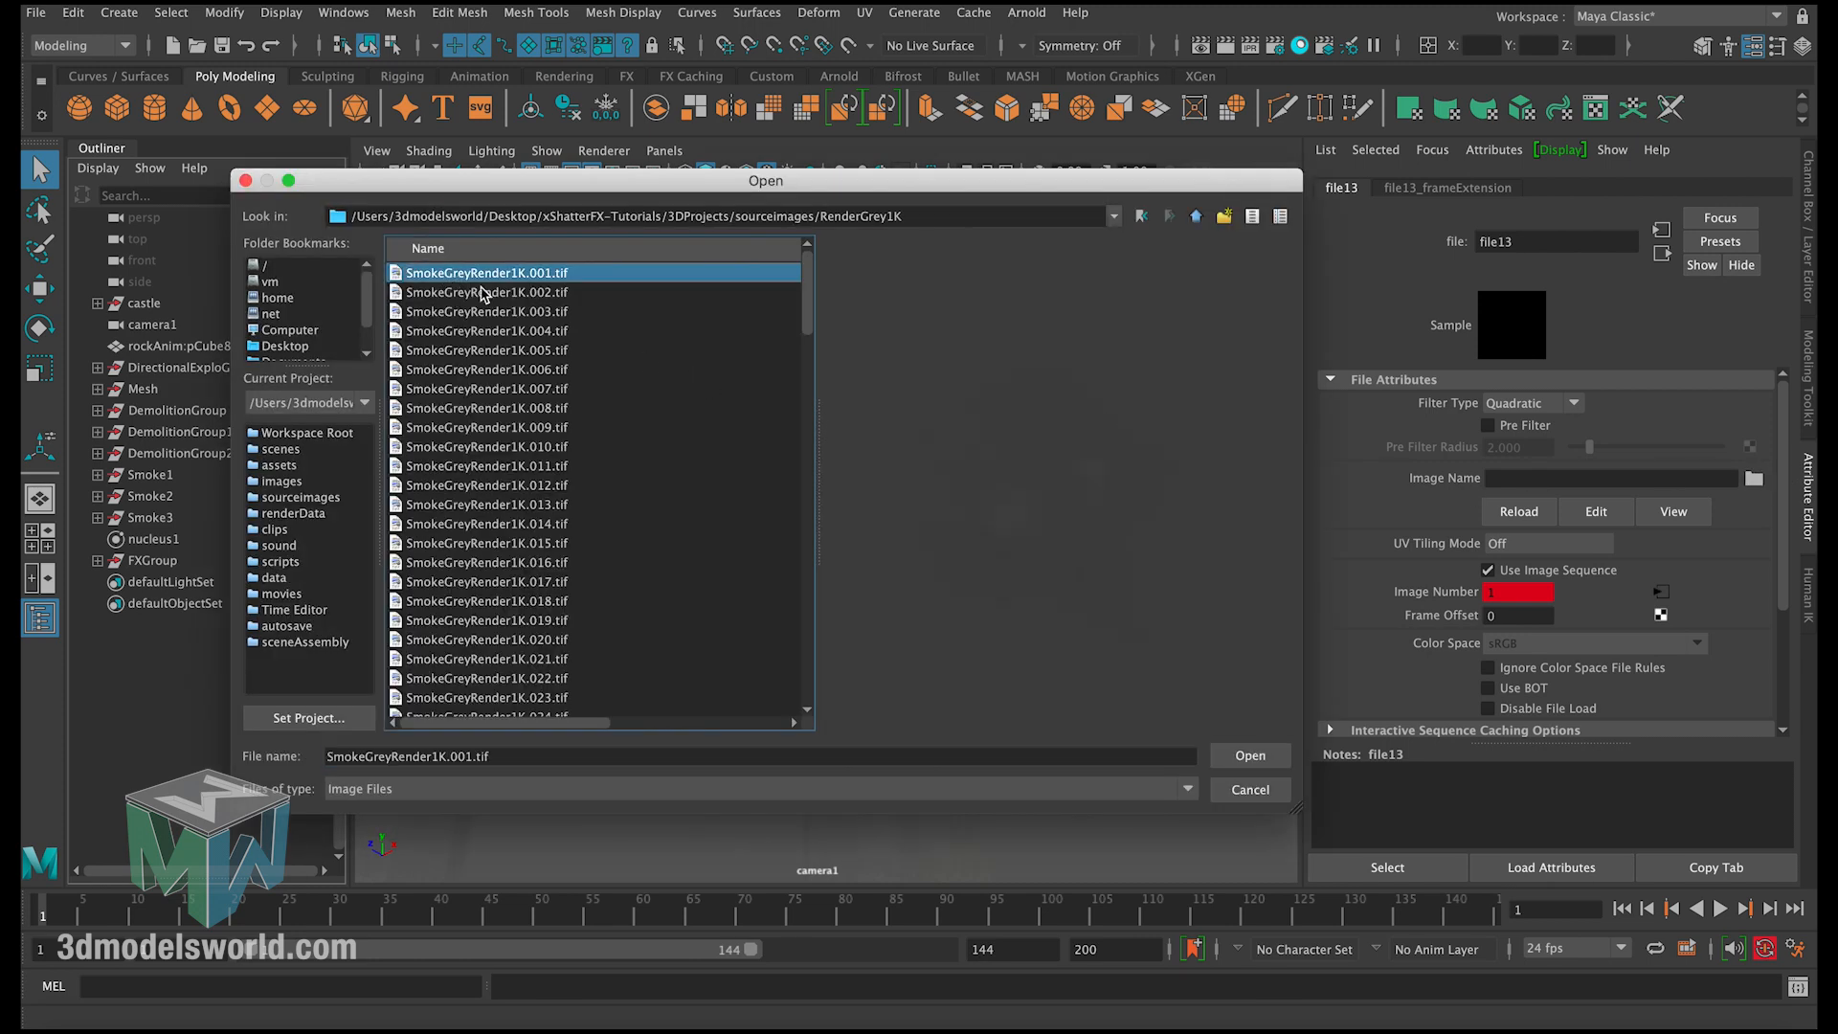
pyautogui.click(1257, 757)
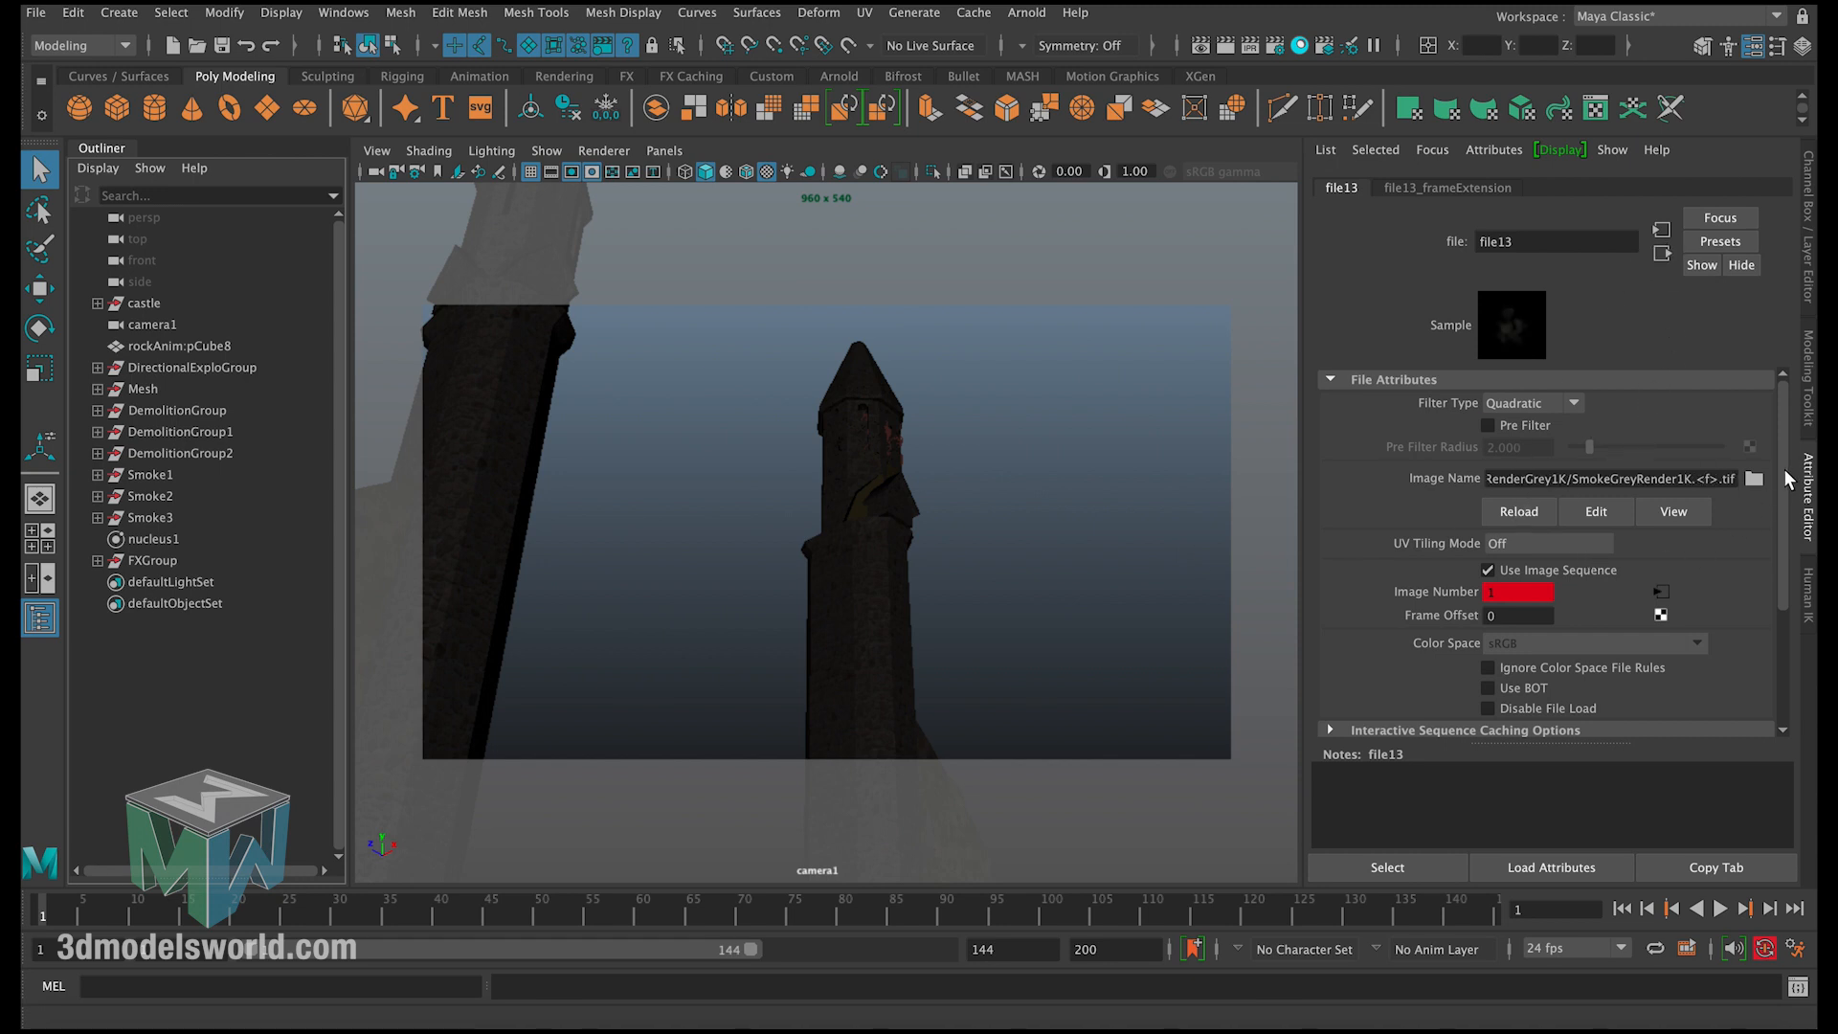
pyautogui.moveTo(1784, 468)
pyautogui.mouseDown()
pyautogui.moveTo(1780, 548)
pyautogui.moveTo(1785, 460)
pyautogui.mouseUp()
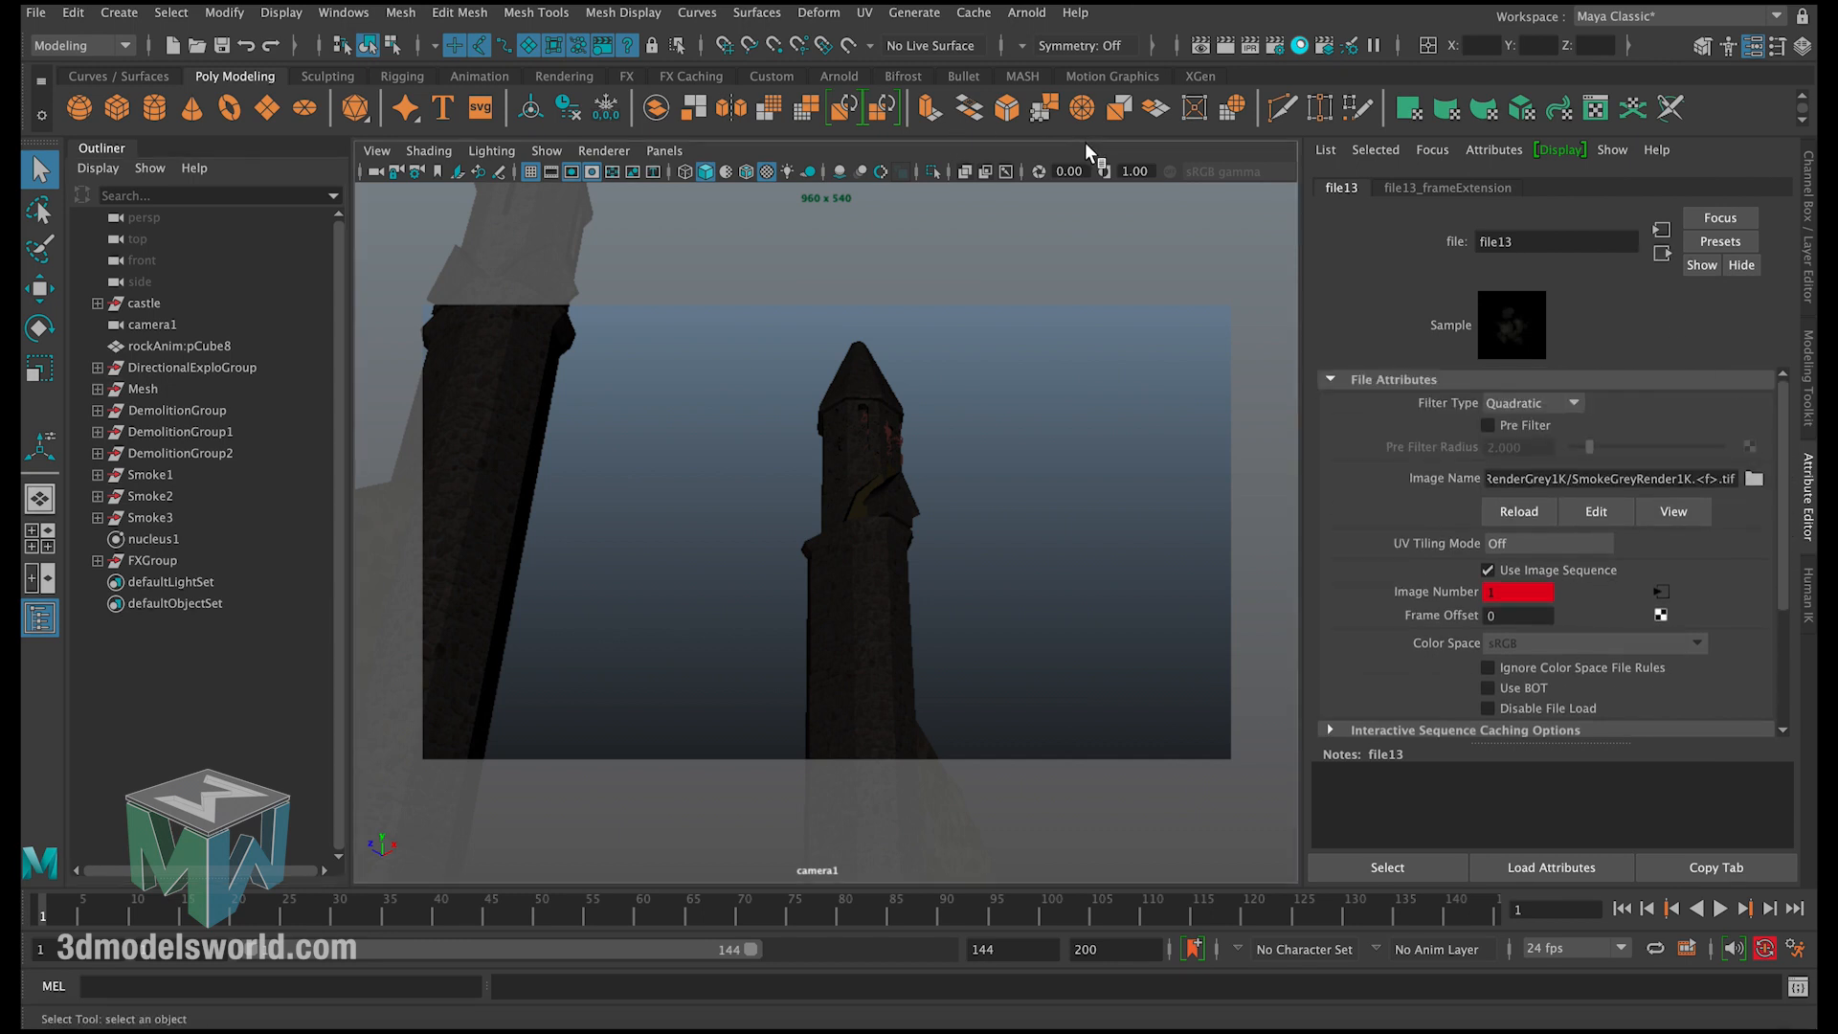
# Step: Select FXGroup, go to frame 30 and key its Particle Rate at 0
pyautogui.hotkey('ctrl', 'a')
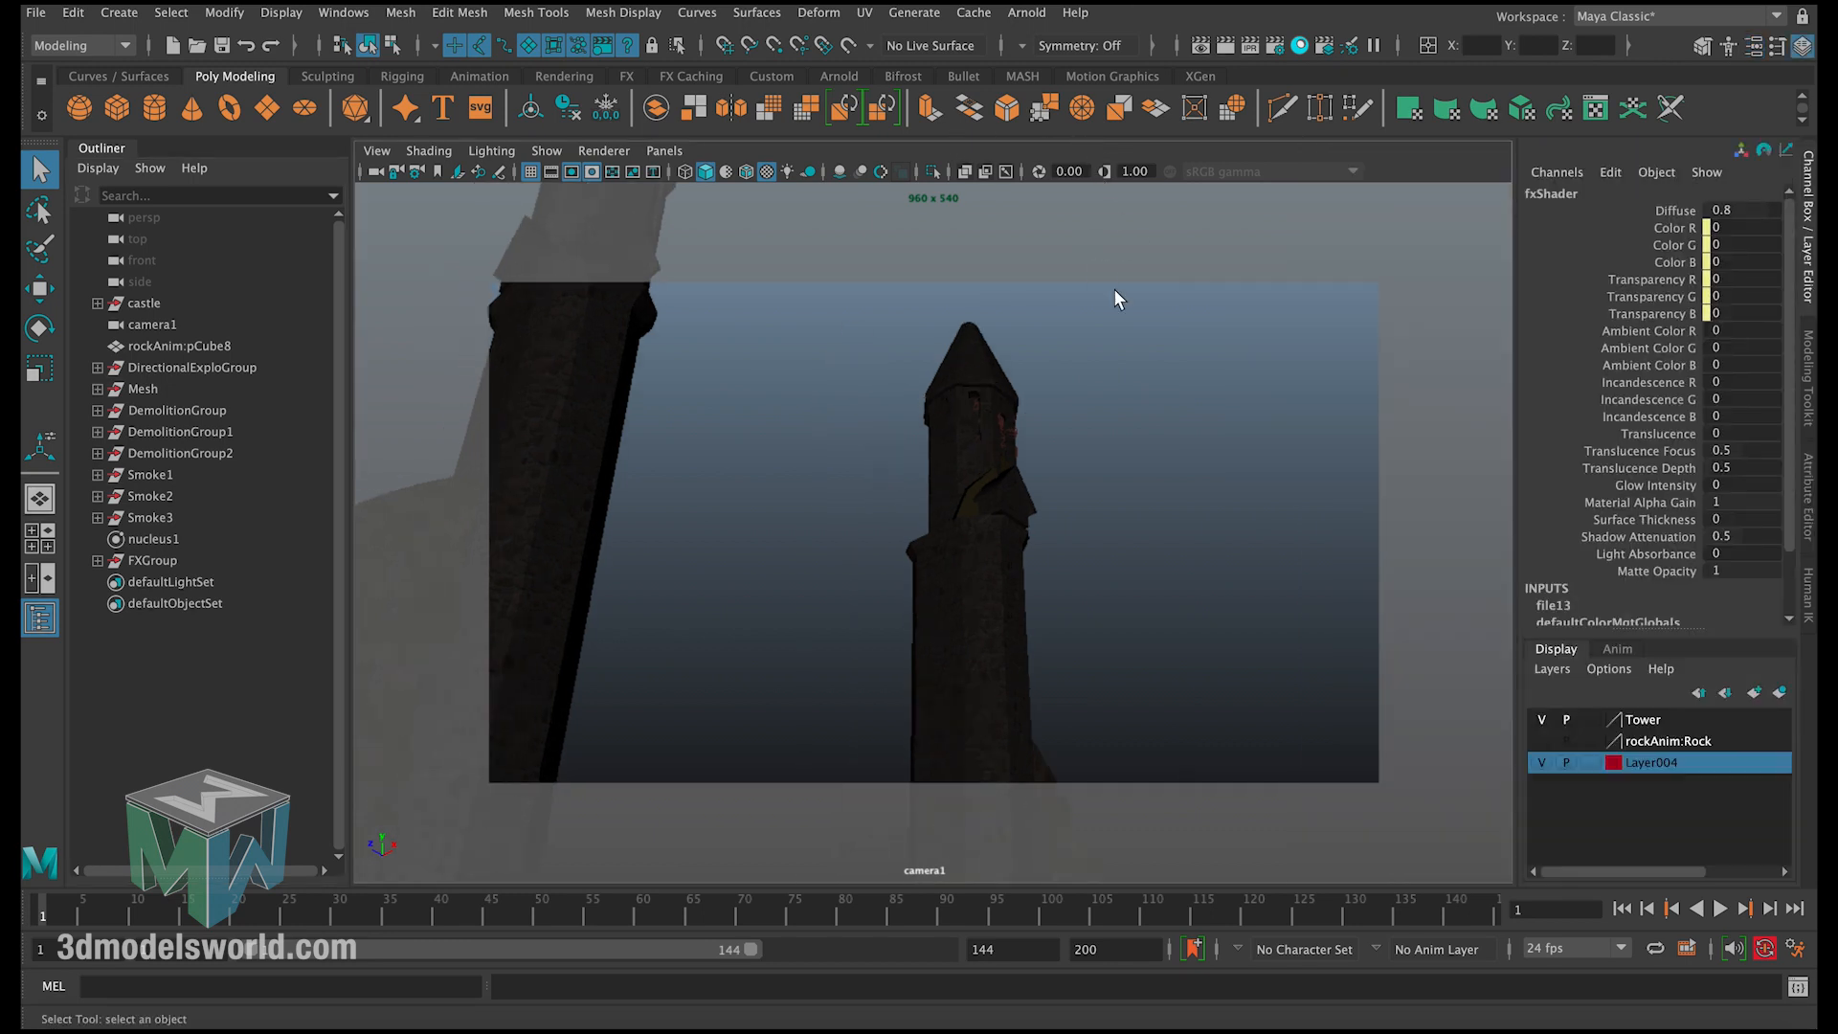
pyautogui.click(159, 561)
pyautogui.hotkey('alt', 'v')
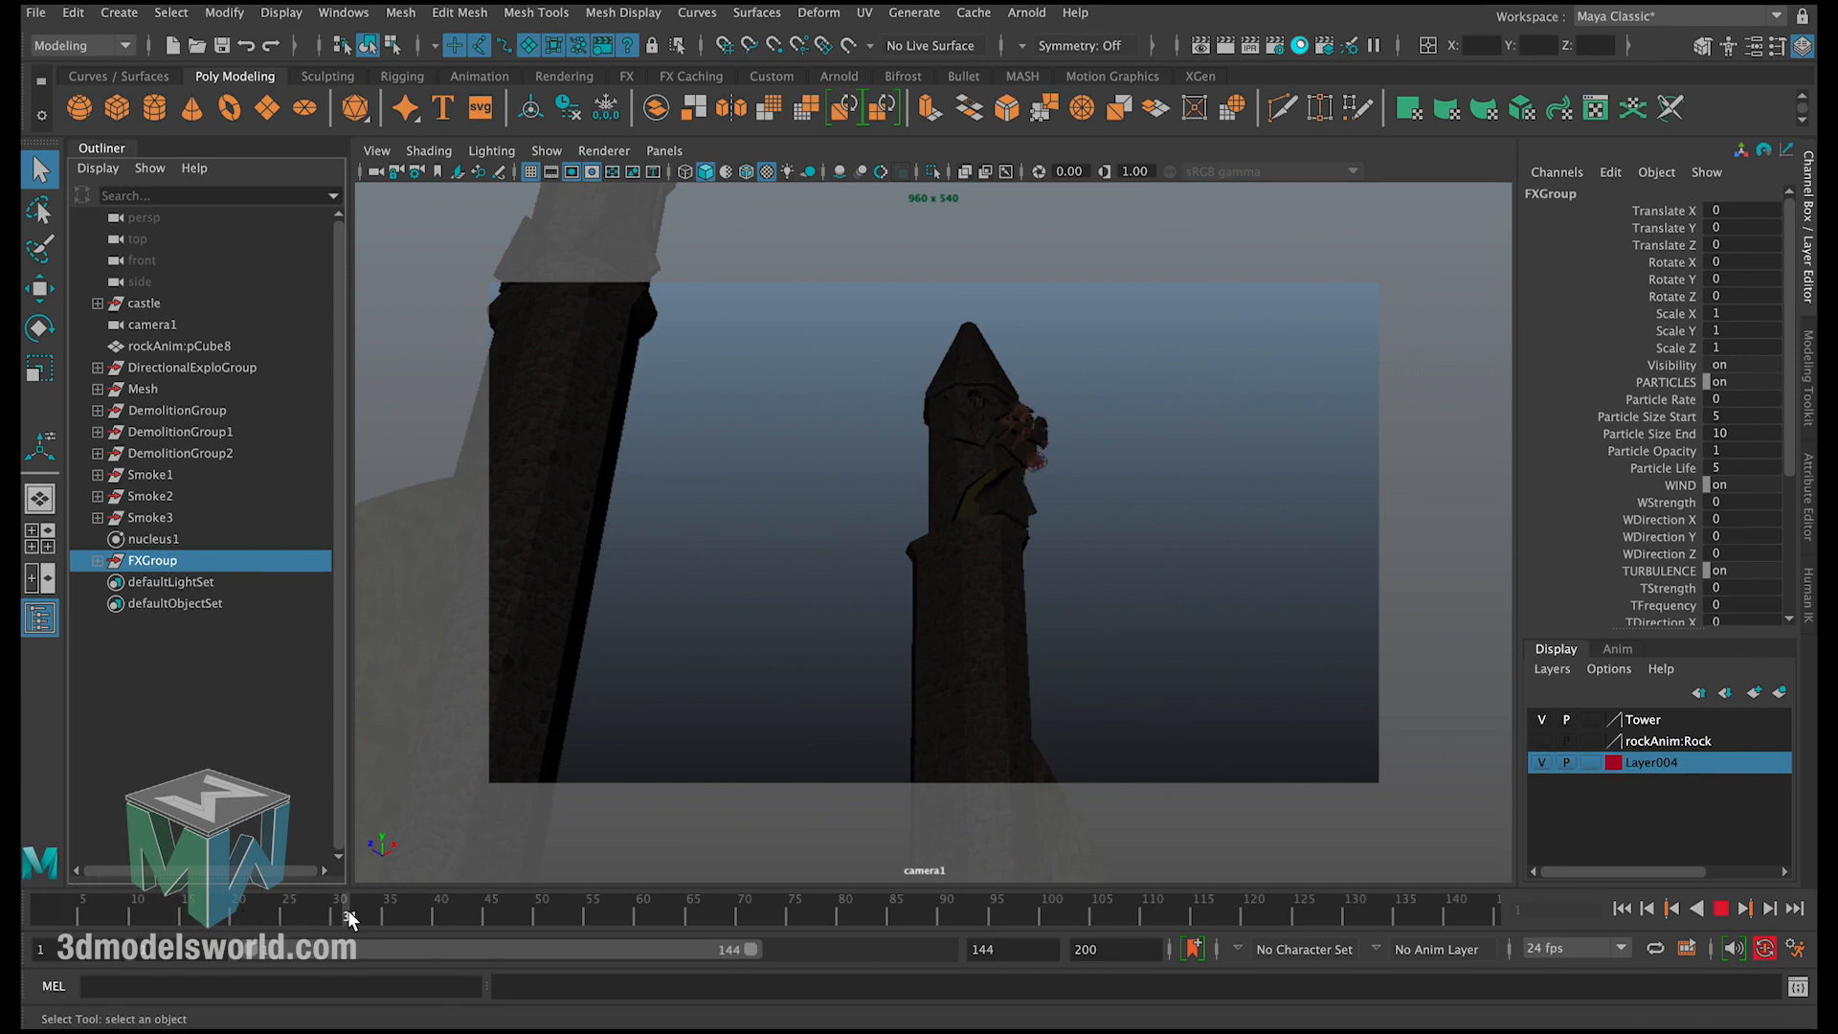
pyautogui.moveTo(368, 912)
pyautogui.mouseDown()
pyautogui.moveTo(313, 915)
pyautogui.moveTo(332, 916)
pyautogui.mouseUp()
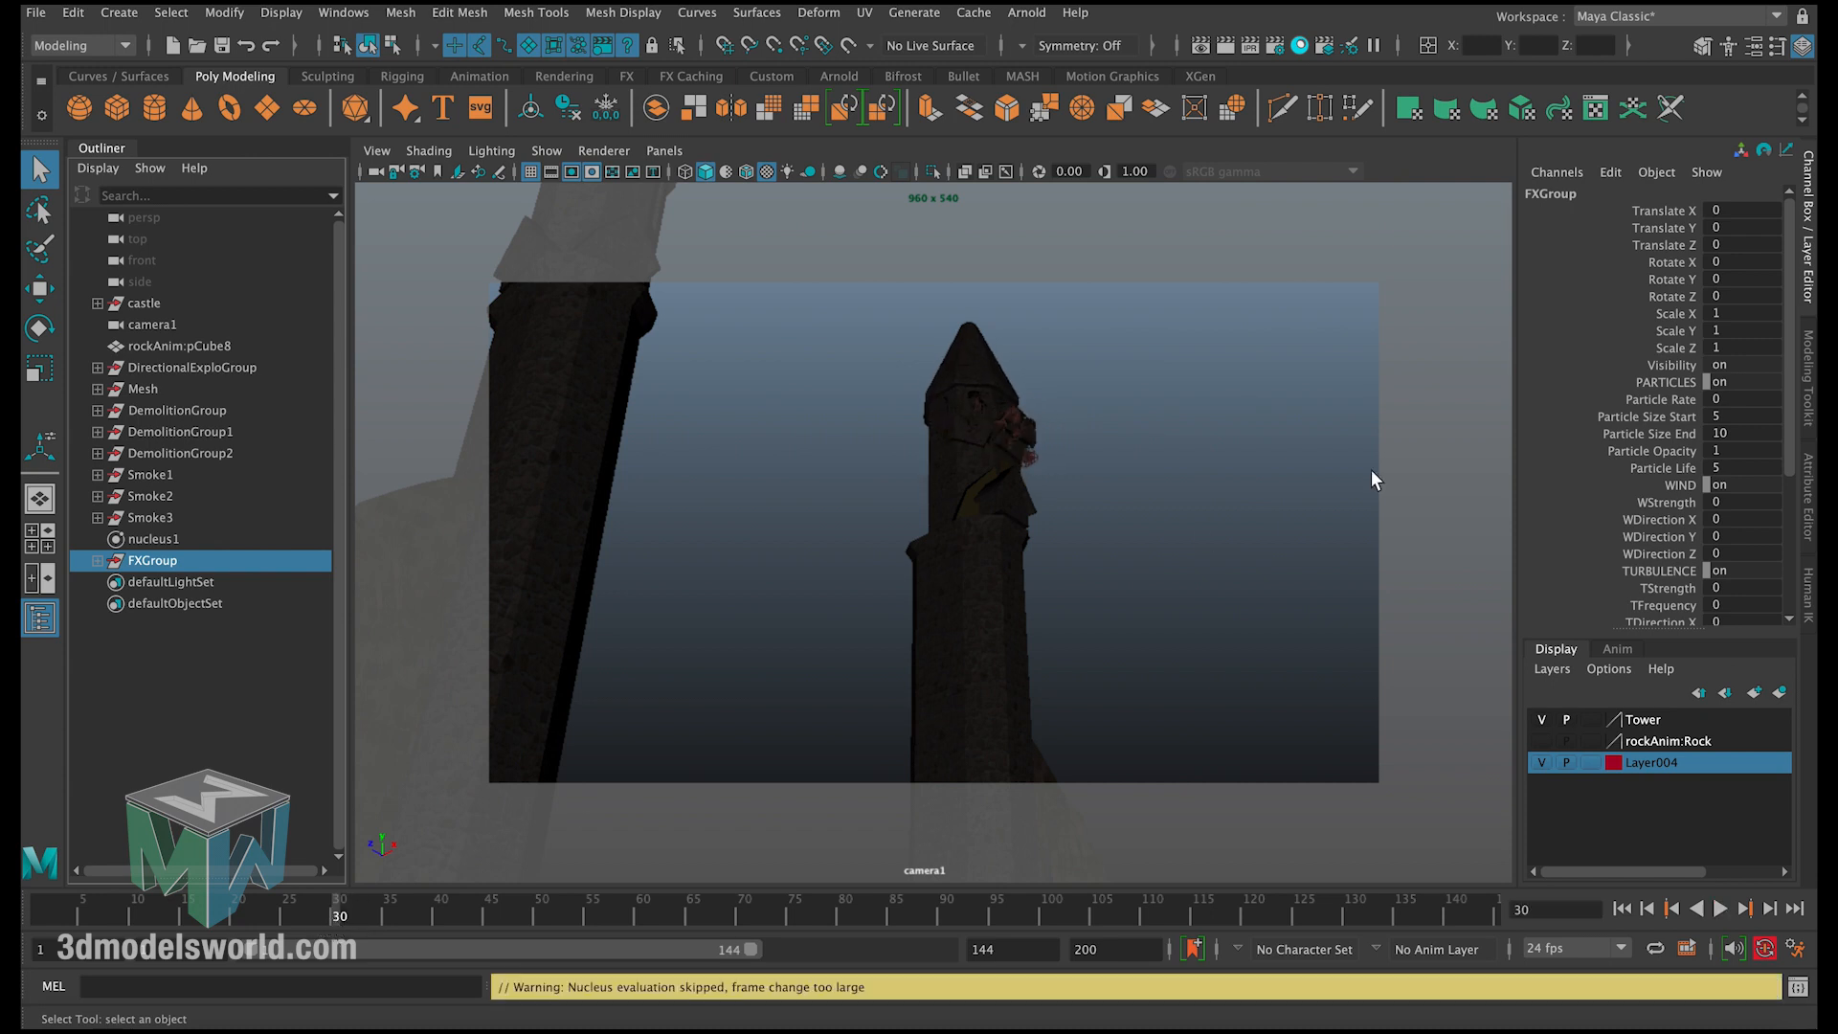
pyautogui.click(1665, 401)
pyautogui.rightClick(1643, 425)
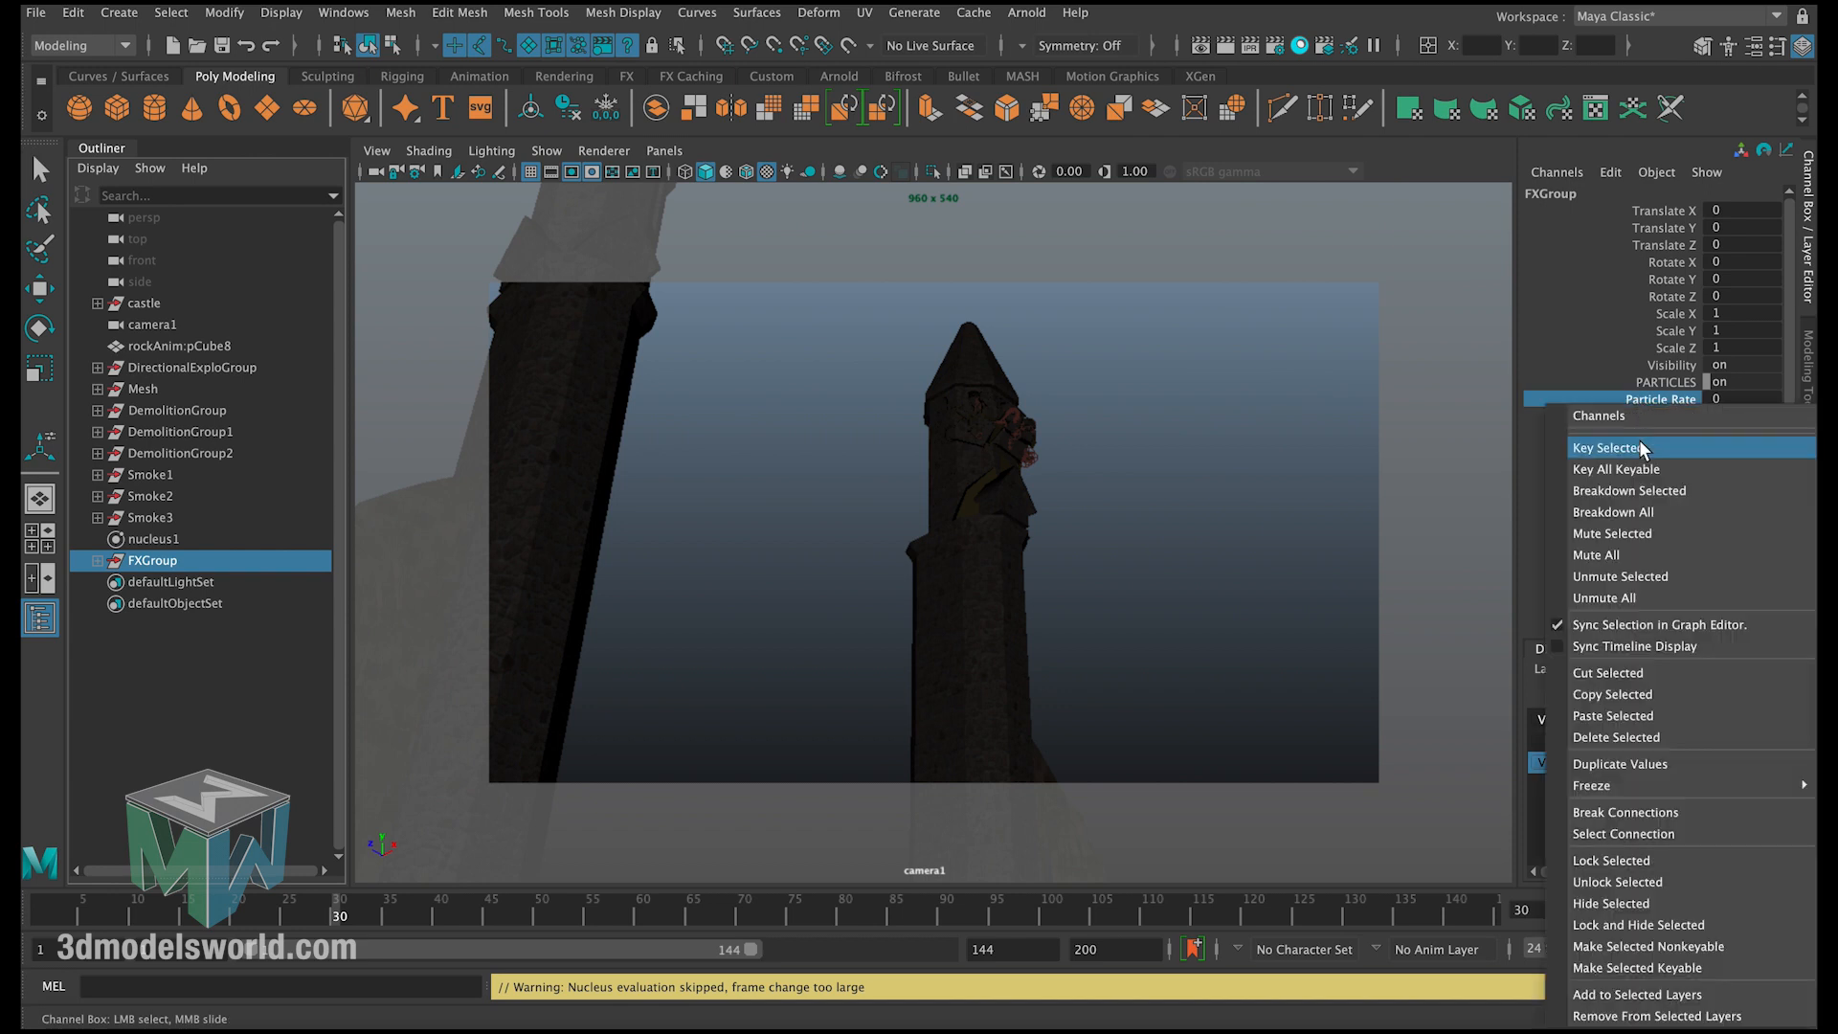
pyautogui.click(1627, 448)
# Step: Go to frame 37 and set FXGroup's Particle Rate to 20
pyautogui.moveTo(331, 921); pyautogui.dragTo(412, 936)
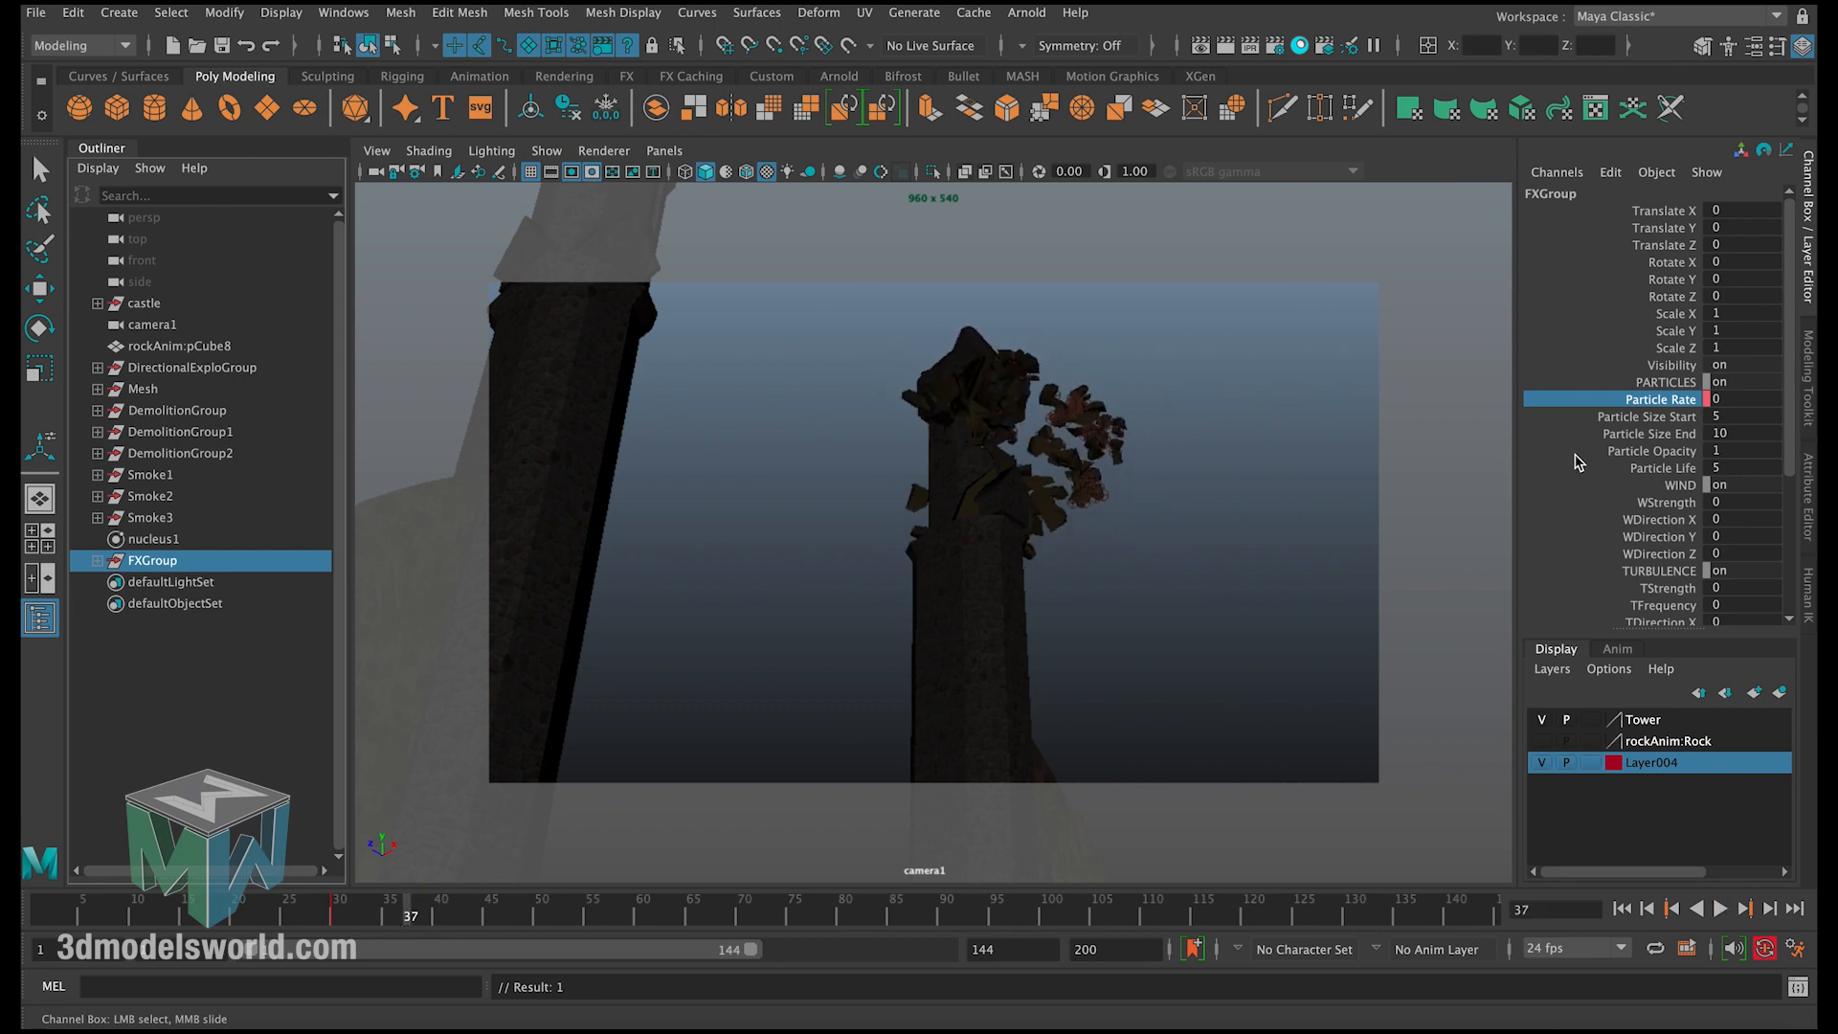
pyautogui.click(1738, 399)
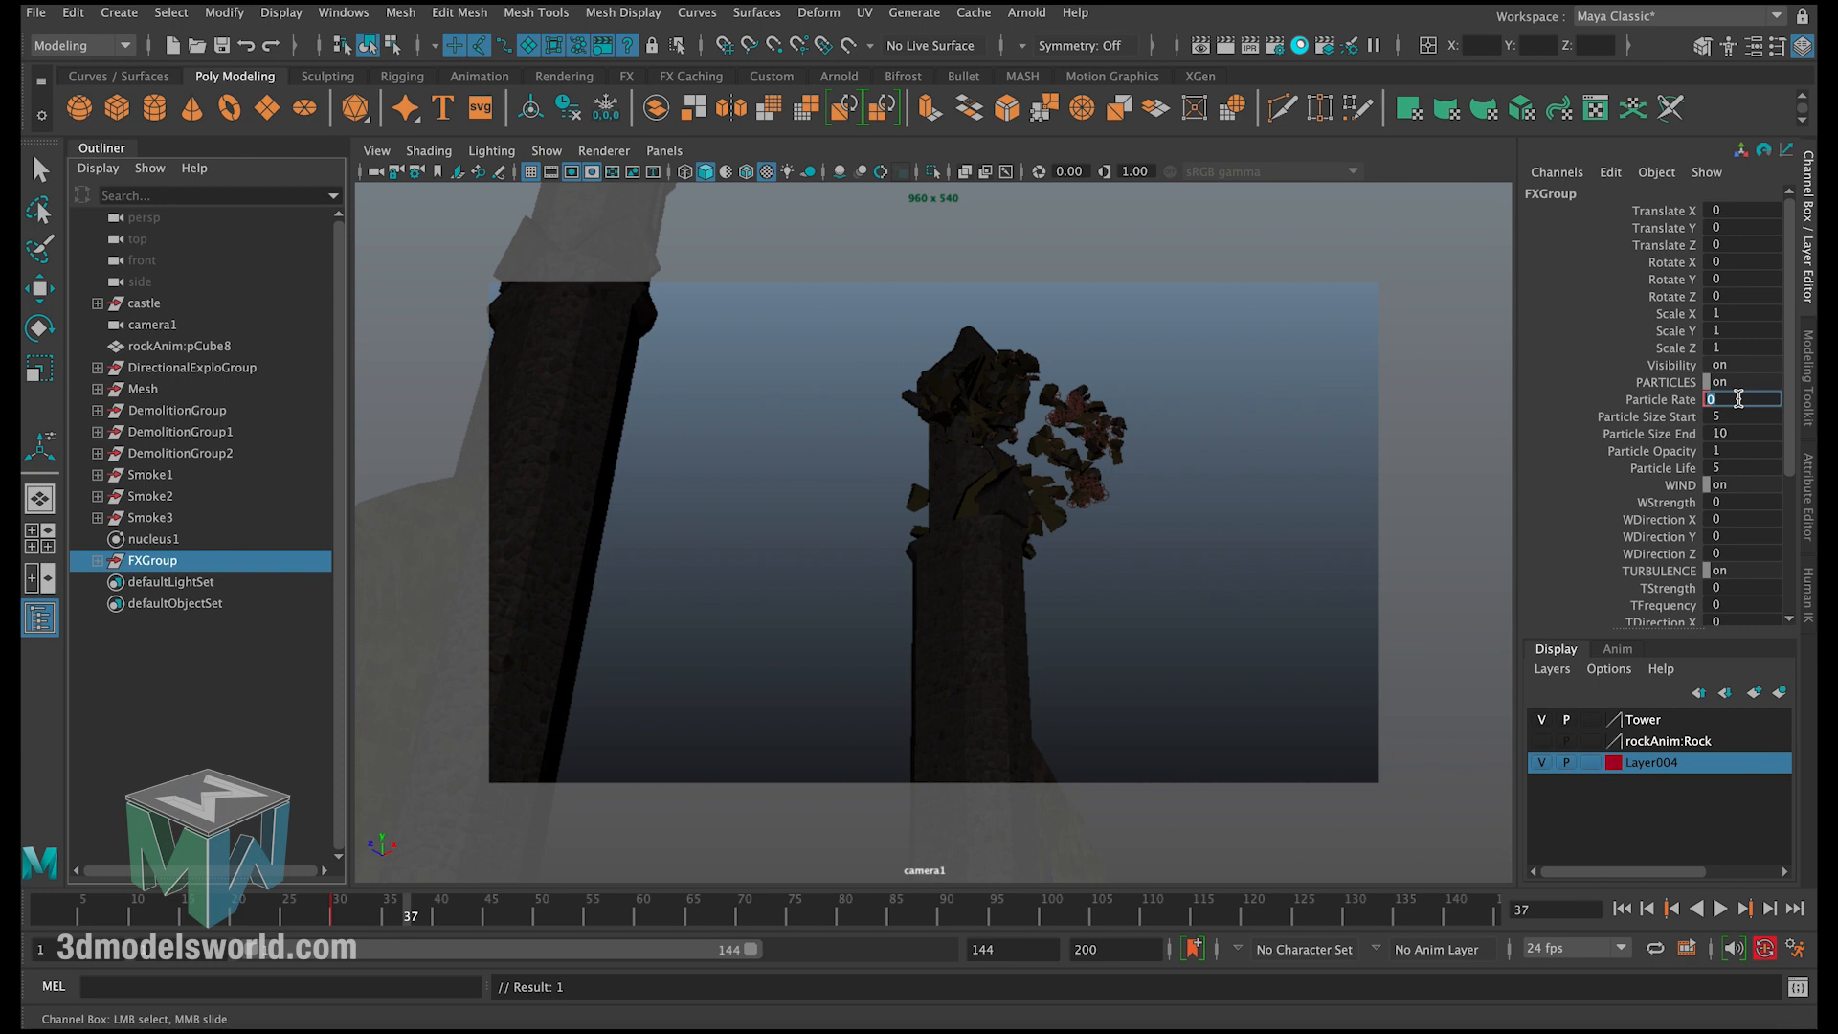
pyautogui.press('Return')
# Step: Play the particle emission forward, go to frame 60 and set FXGroup's Particle Rate to 0
pyautogui.hotkey('alt', 'v')
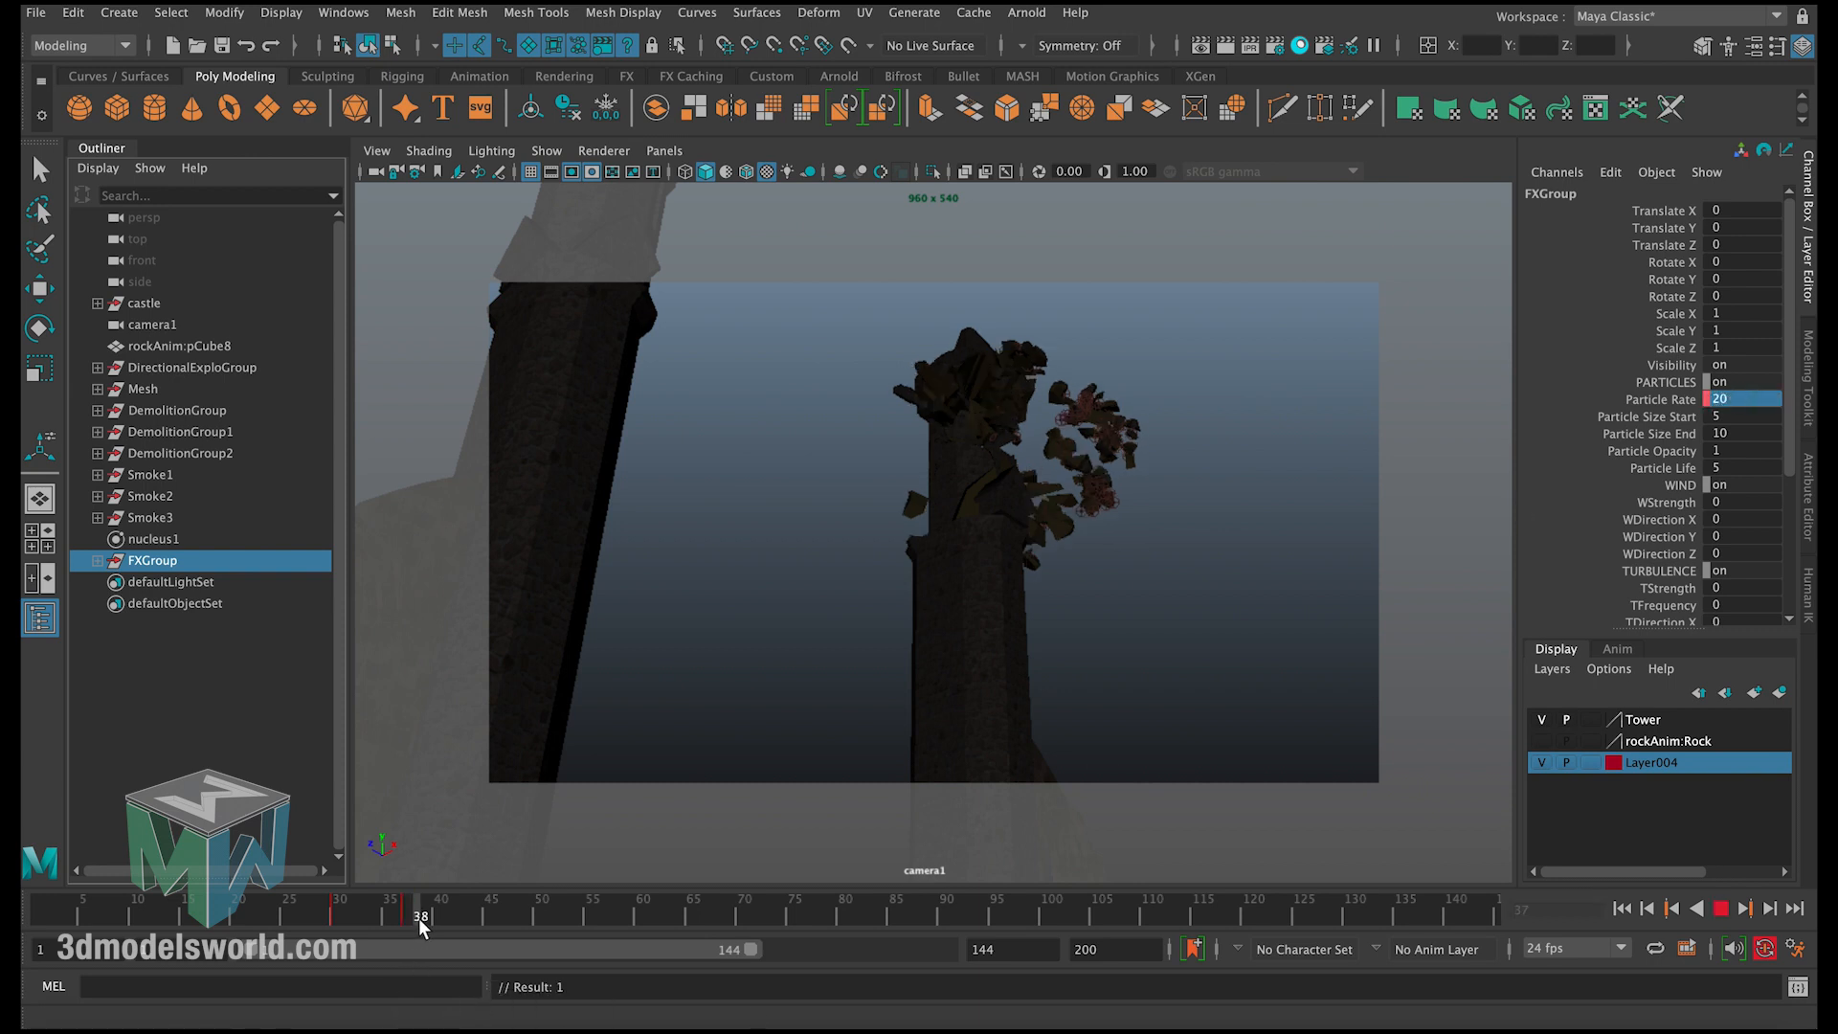
pyautogui.click(571, 916)
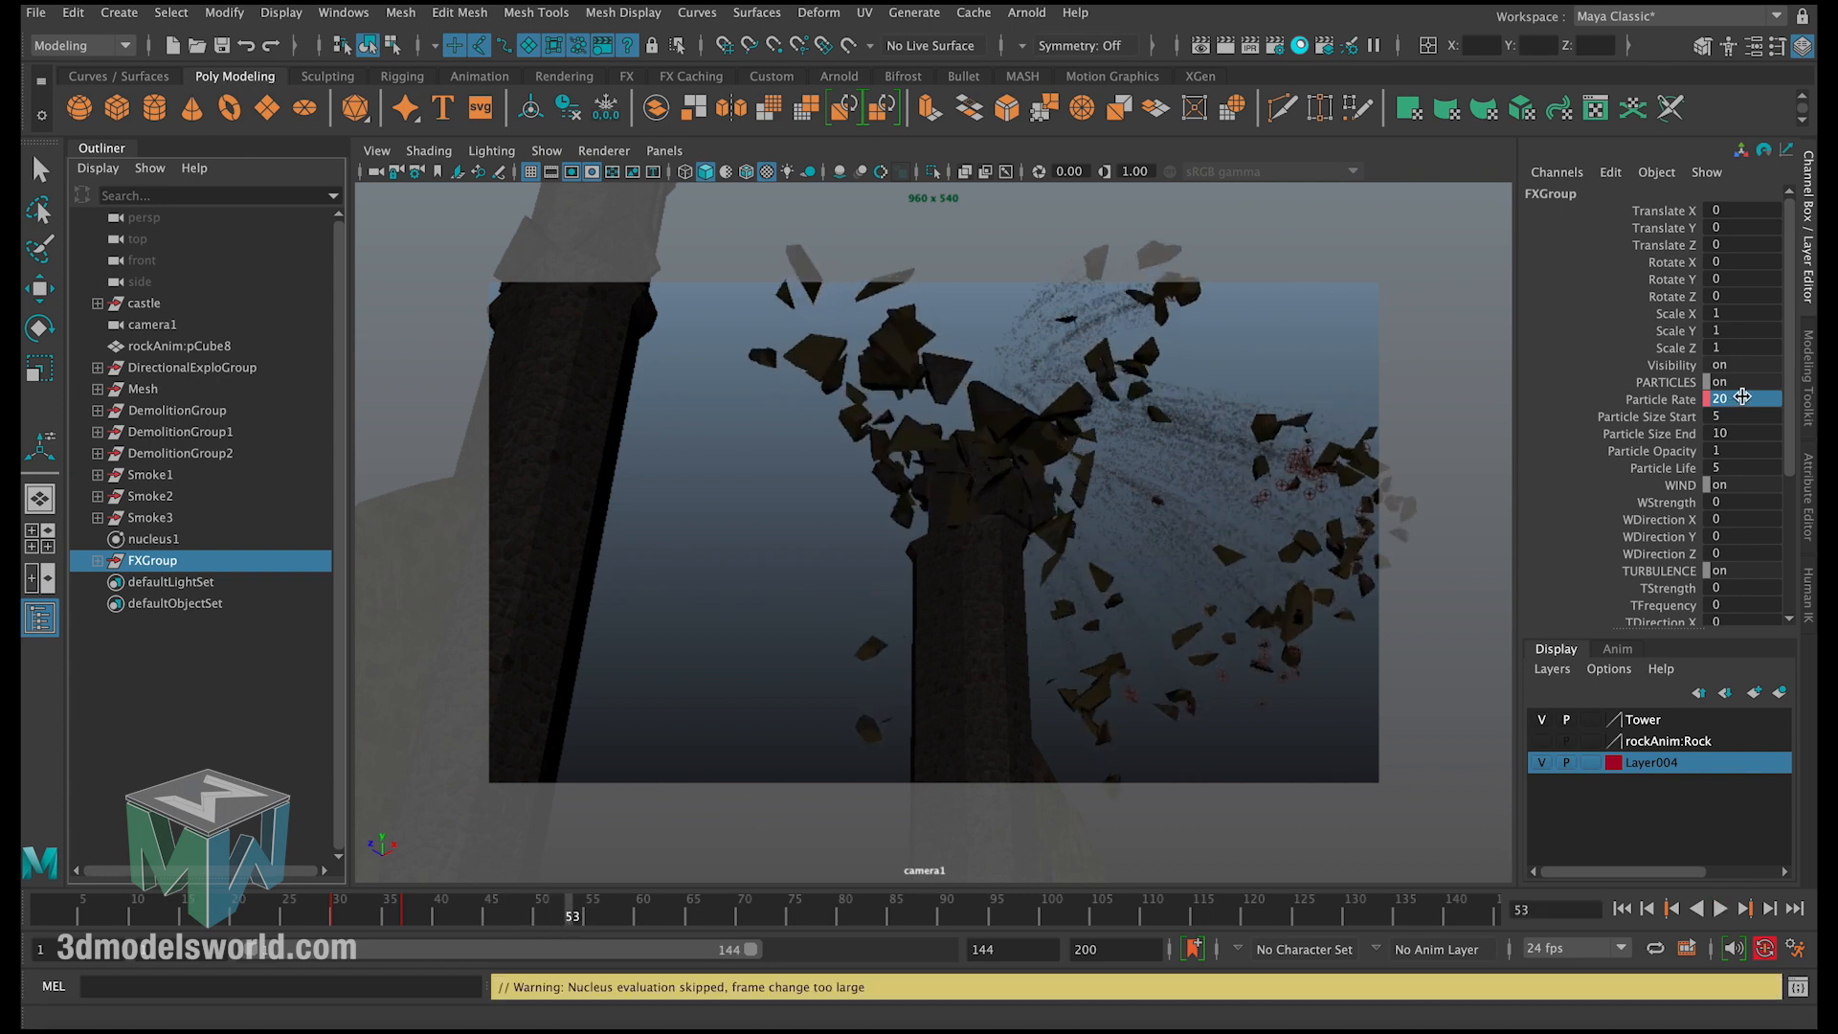
pyautogui.moveTo(578, 907); pyautogui.dragTo(643, 910)
pyautogui.click(1733, 401)
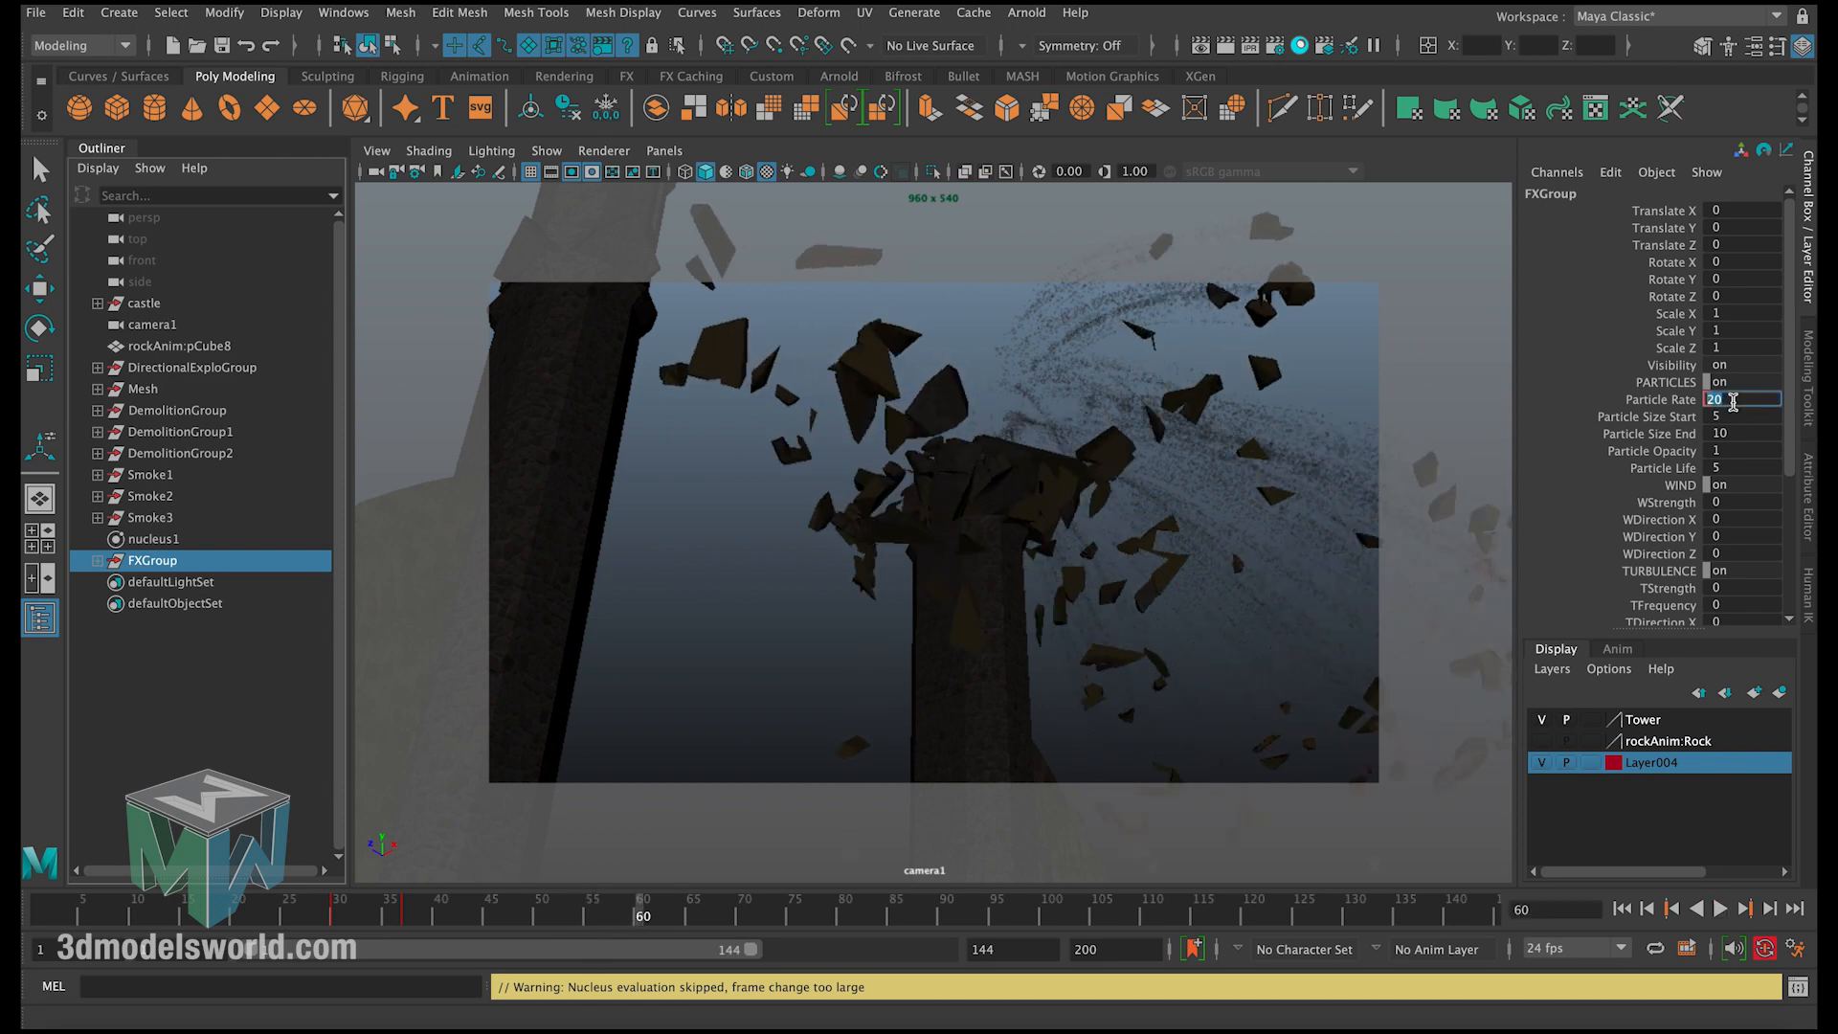
pyautogui.write('0')
pyautogui.press('Return')
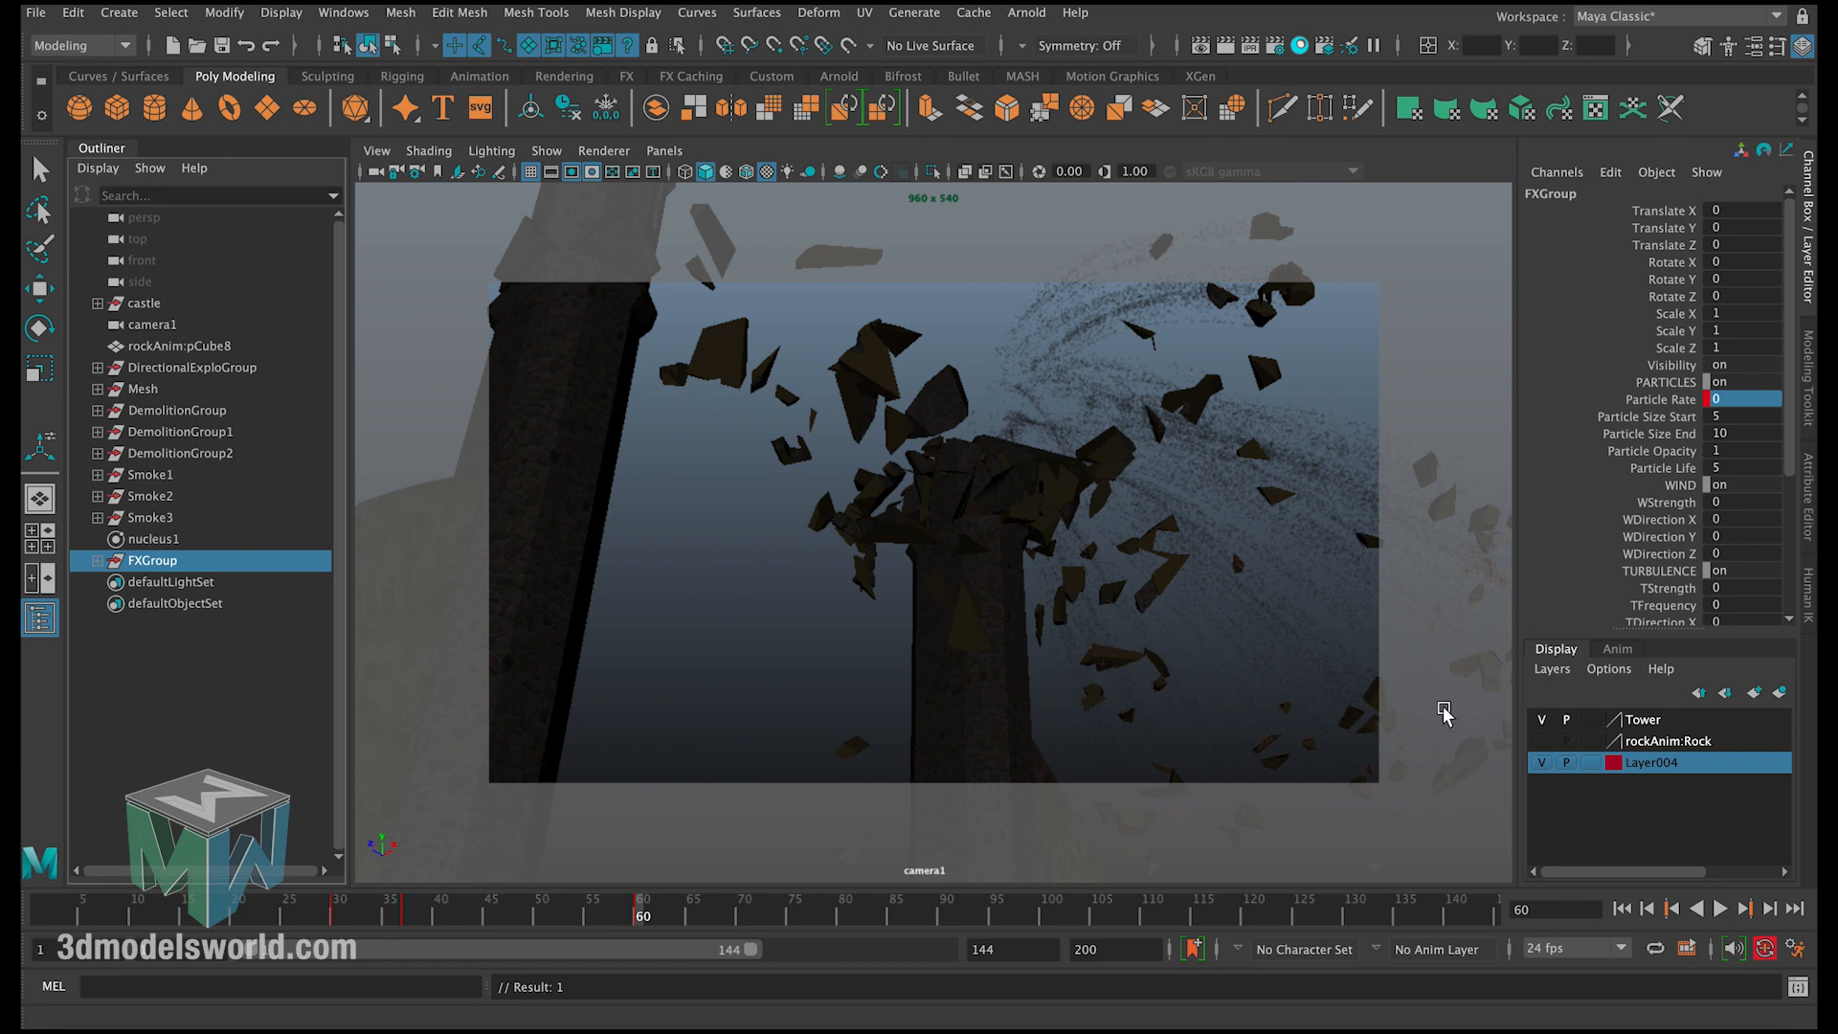
# Step: Play the demolition from the start twice and check how the particle emission begins and ends
pyautogui.click(1621, 908)
pyautogui.click(1726, 910)
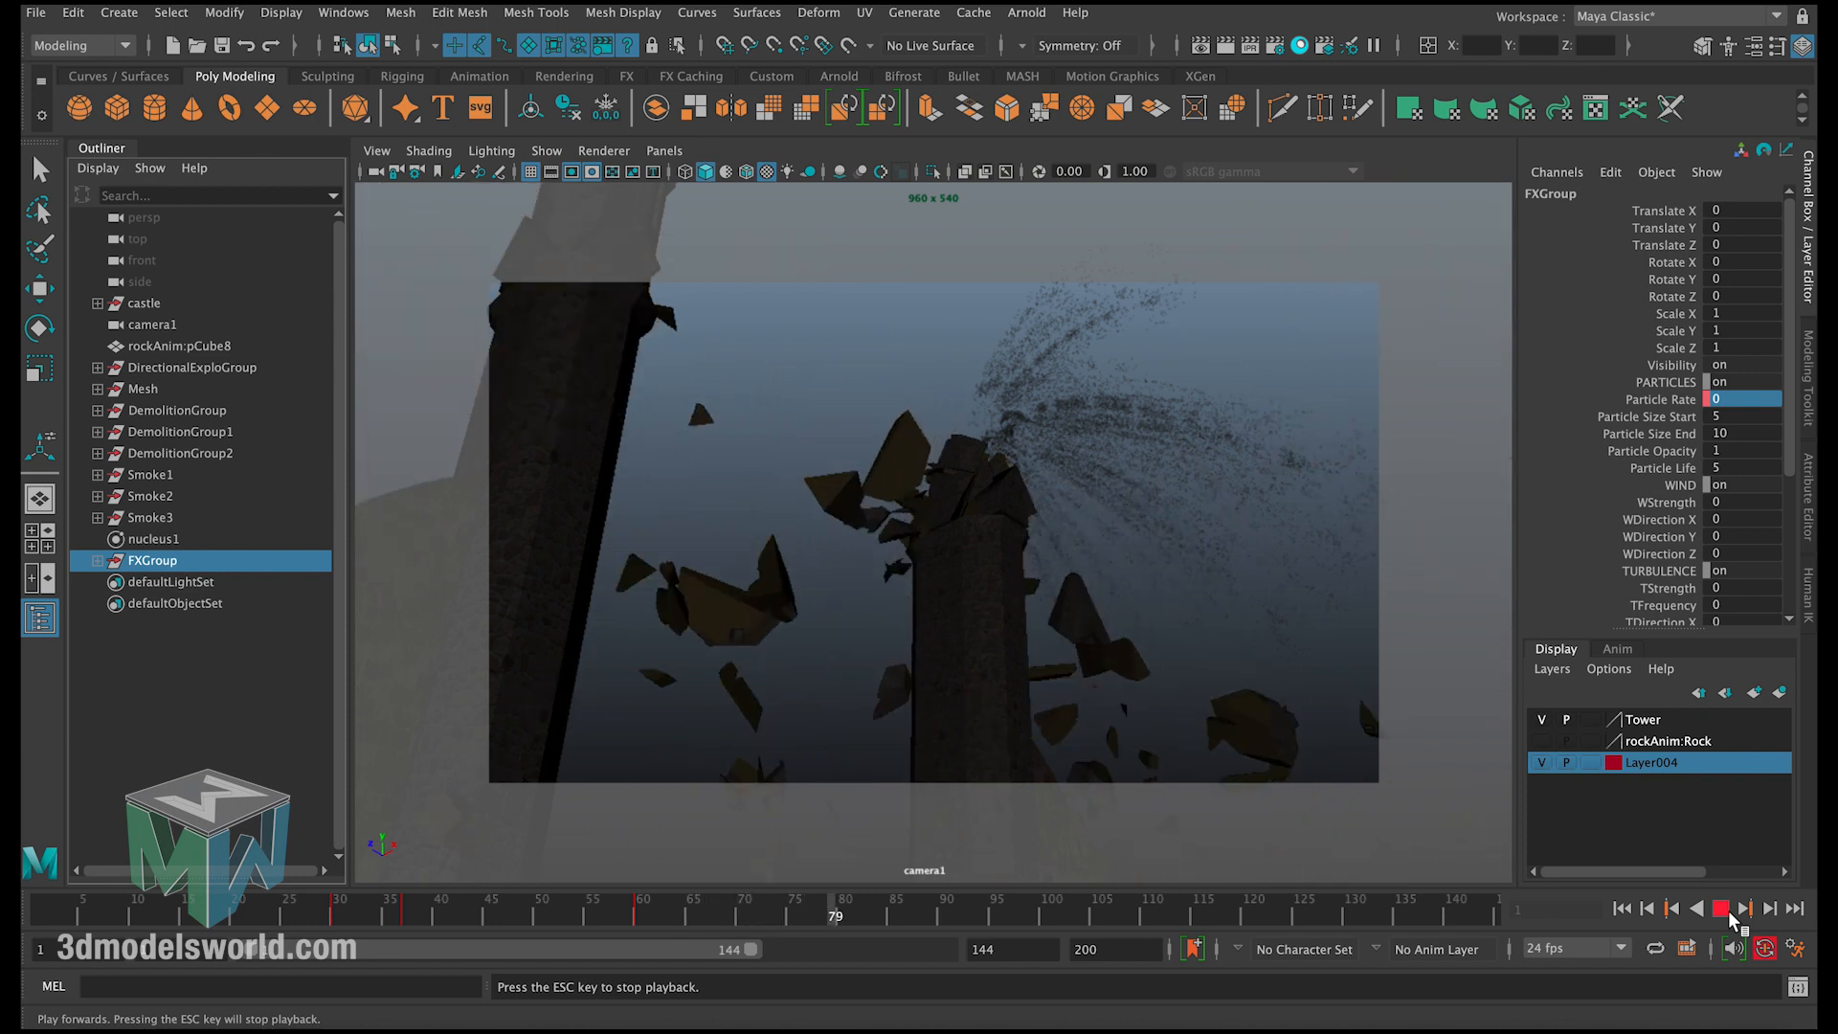
pyautogui.click(1730, 915)
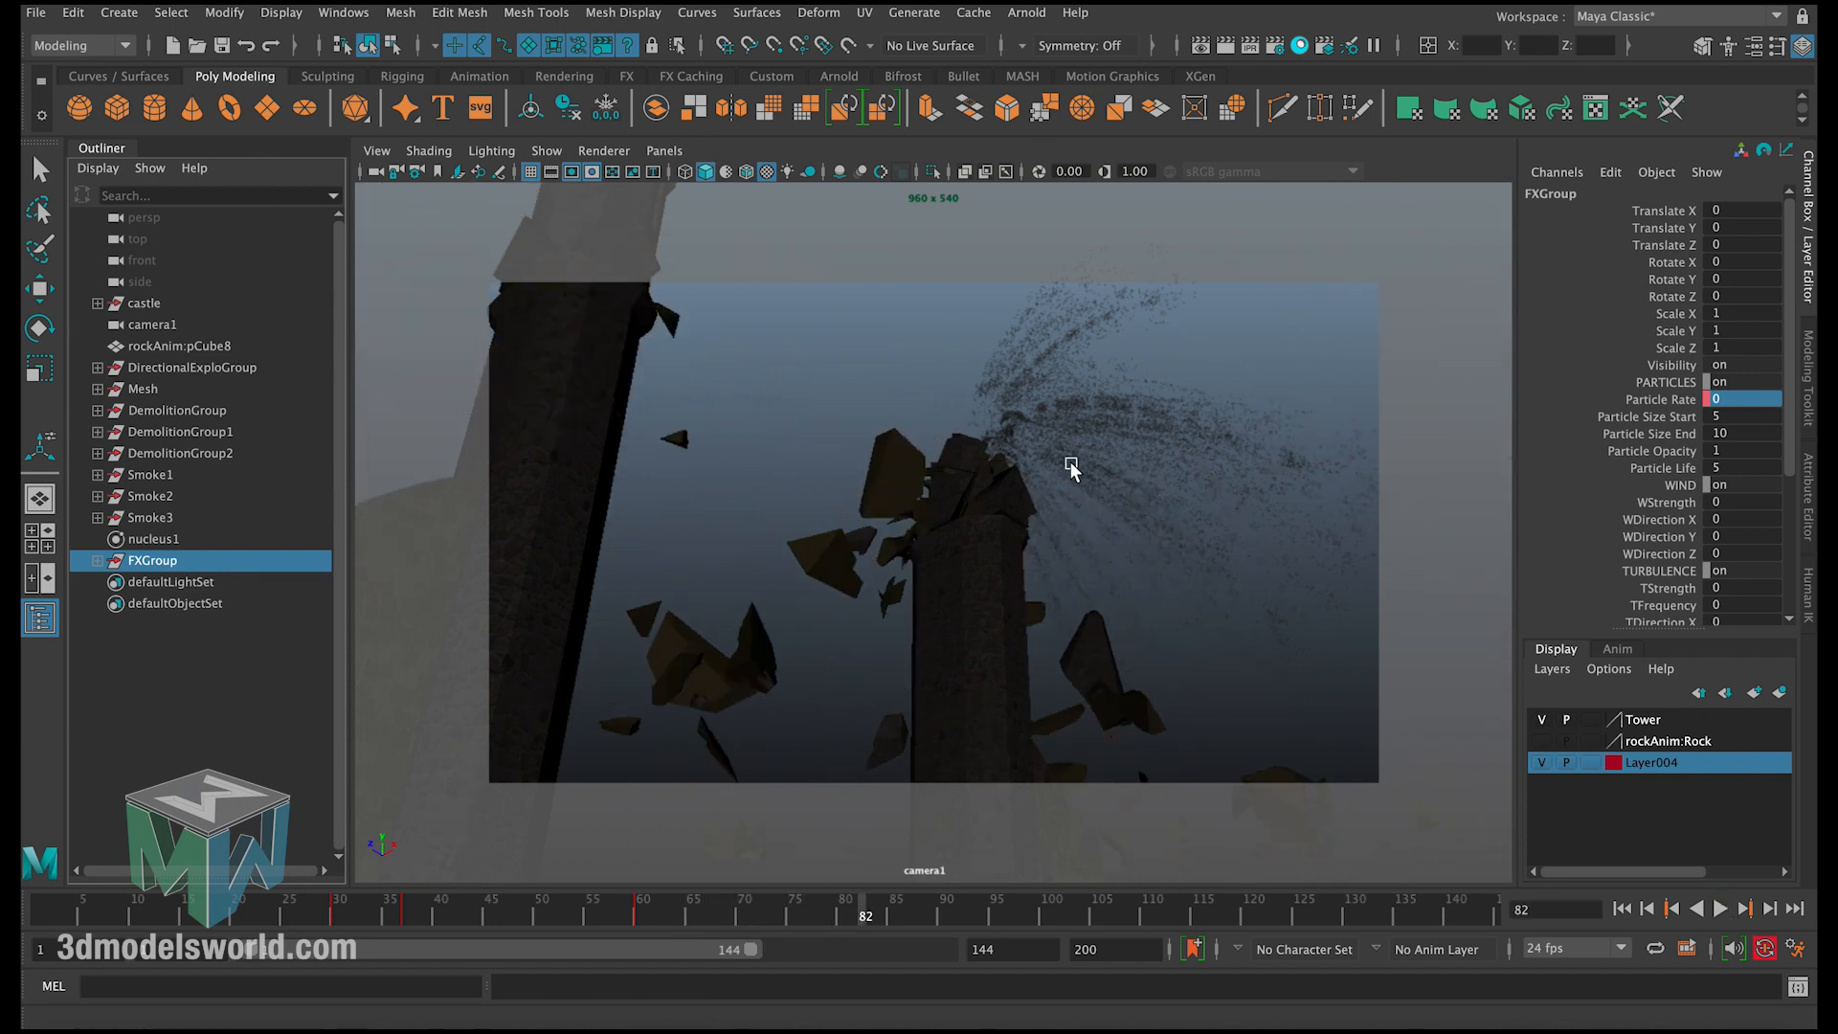
pyautogui.click(1621, 907)
pyautogui.click(1720, 908)
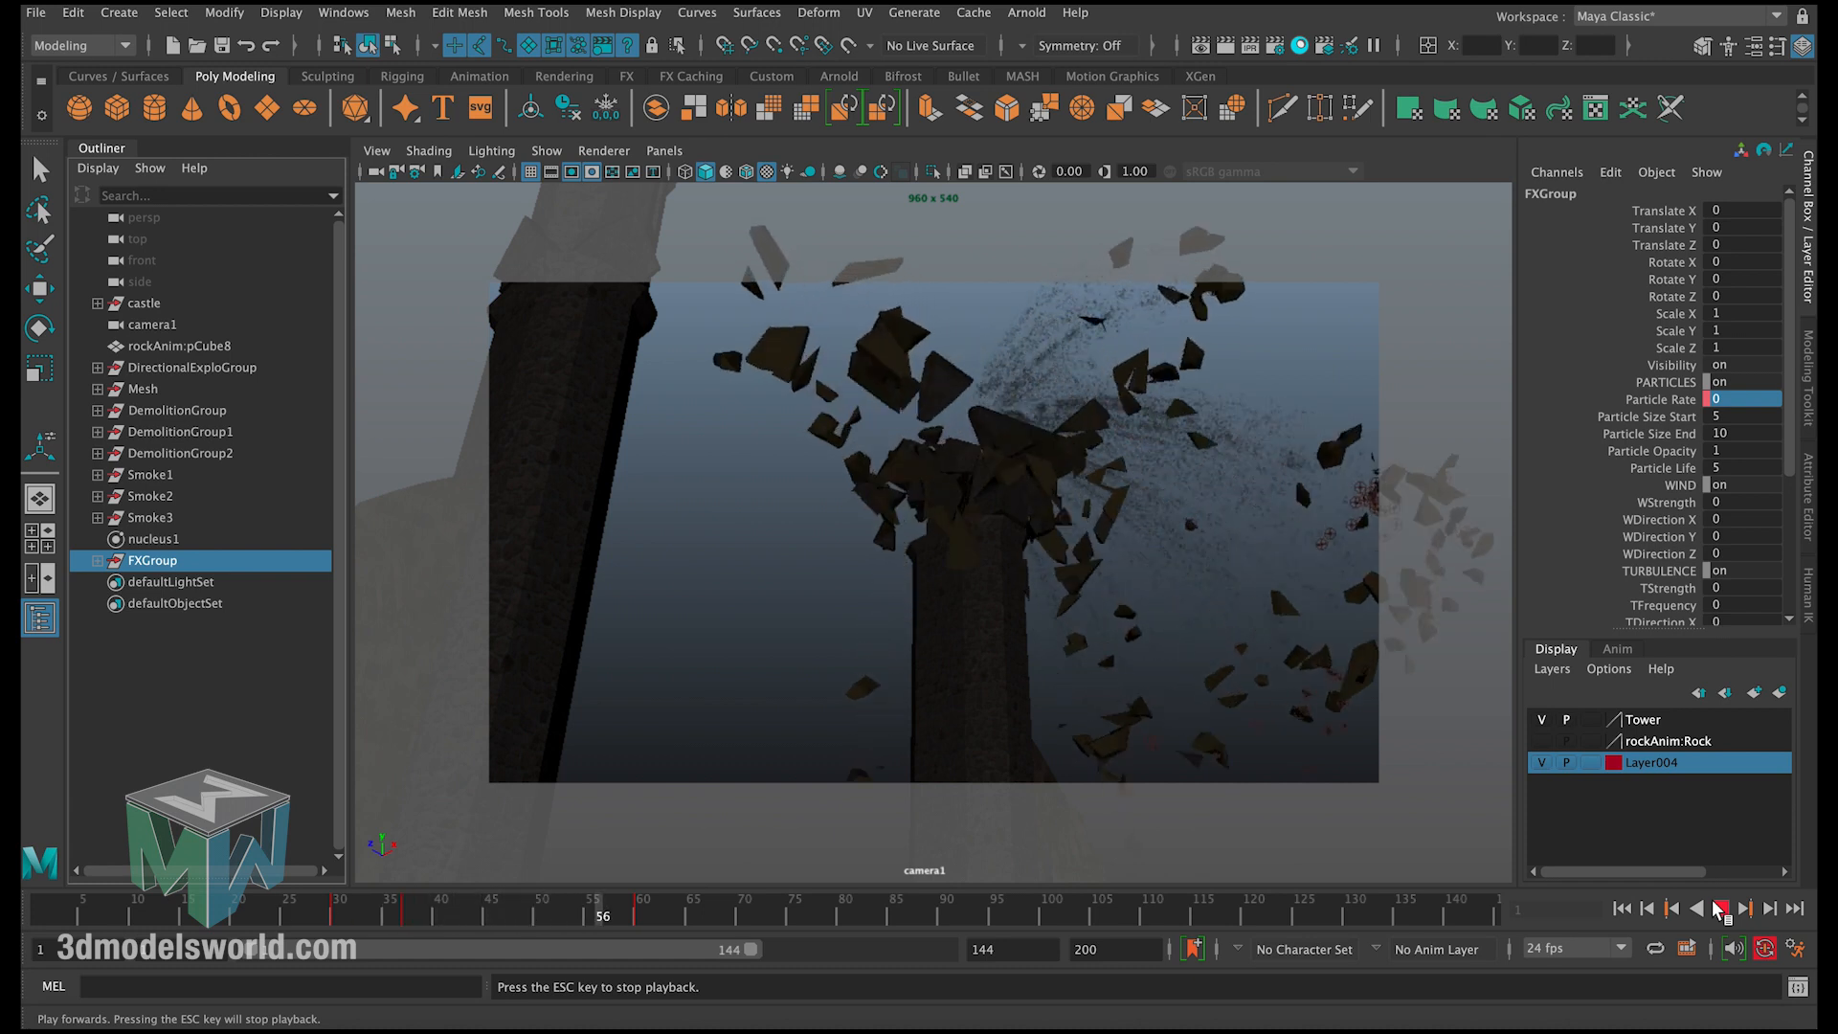
pyautogui.click(1721, 908)
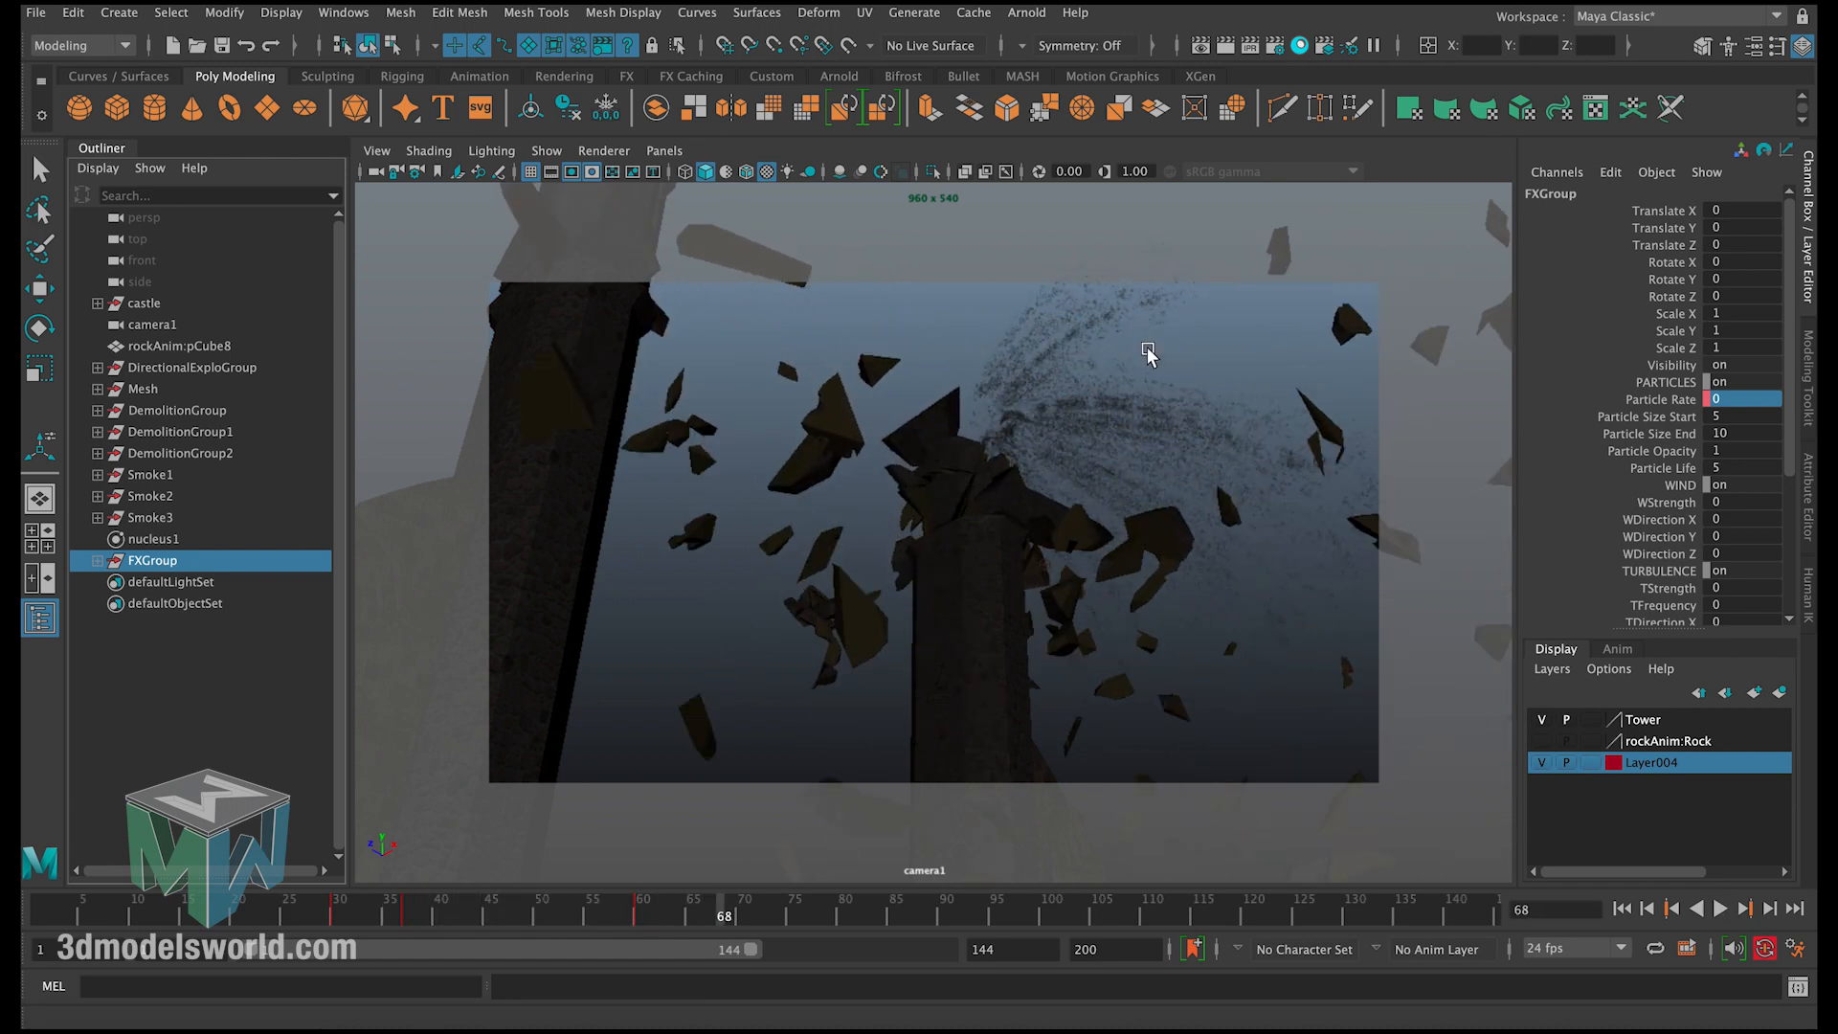
# Step: Set FXGroup's Particle Size End to 100
pyautogui.click(1661, 422)
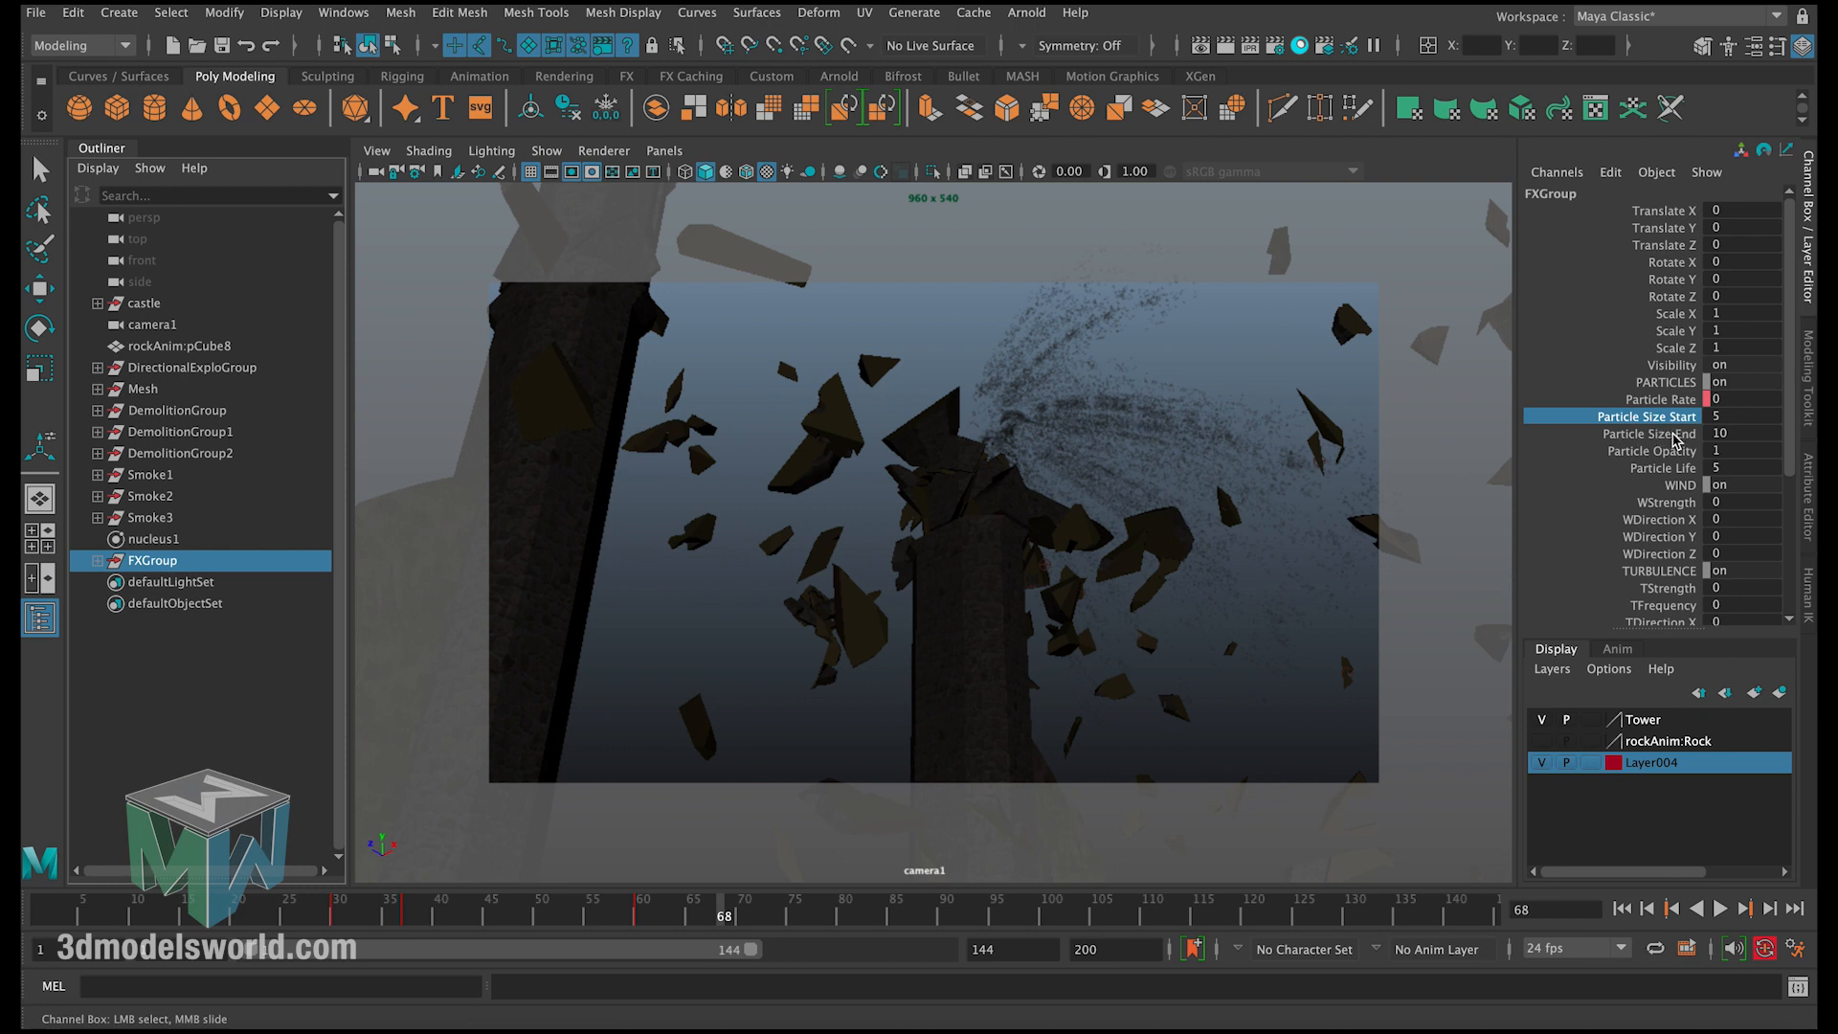
pyautogui.click(1674, 436)
pyautogui.doubleClick(1741, 432)
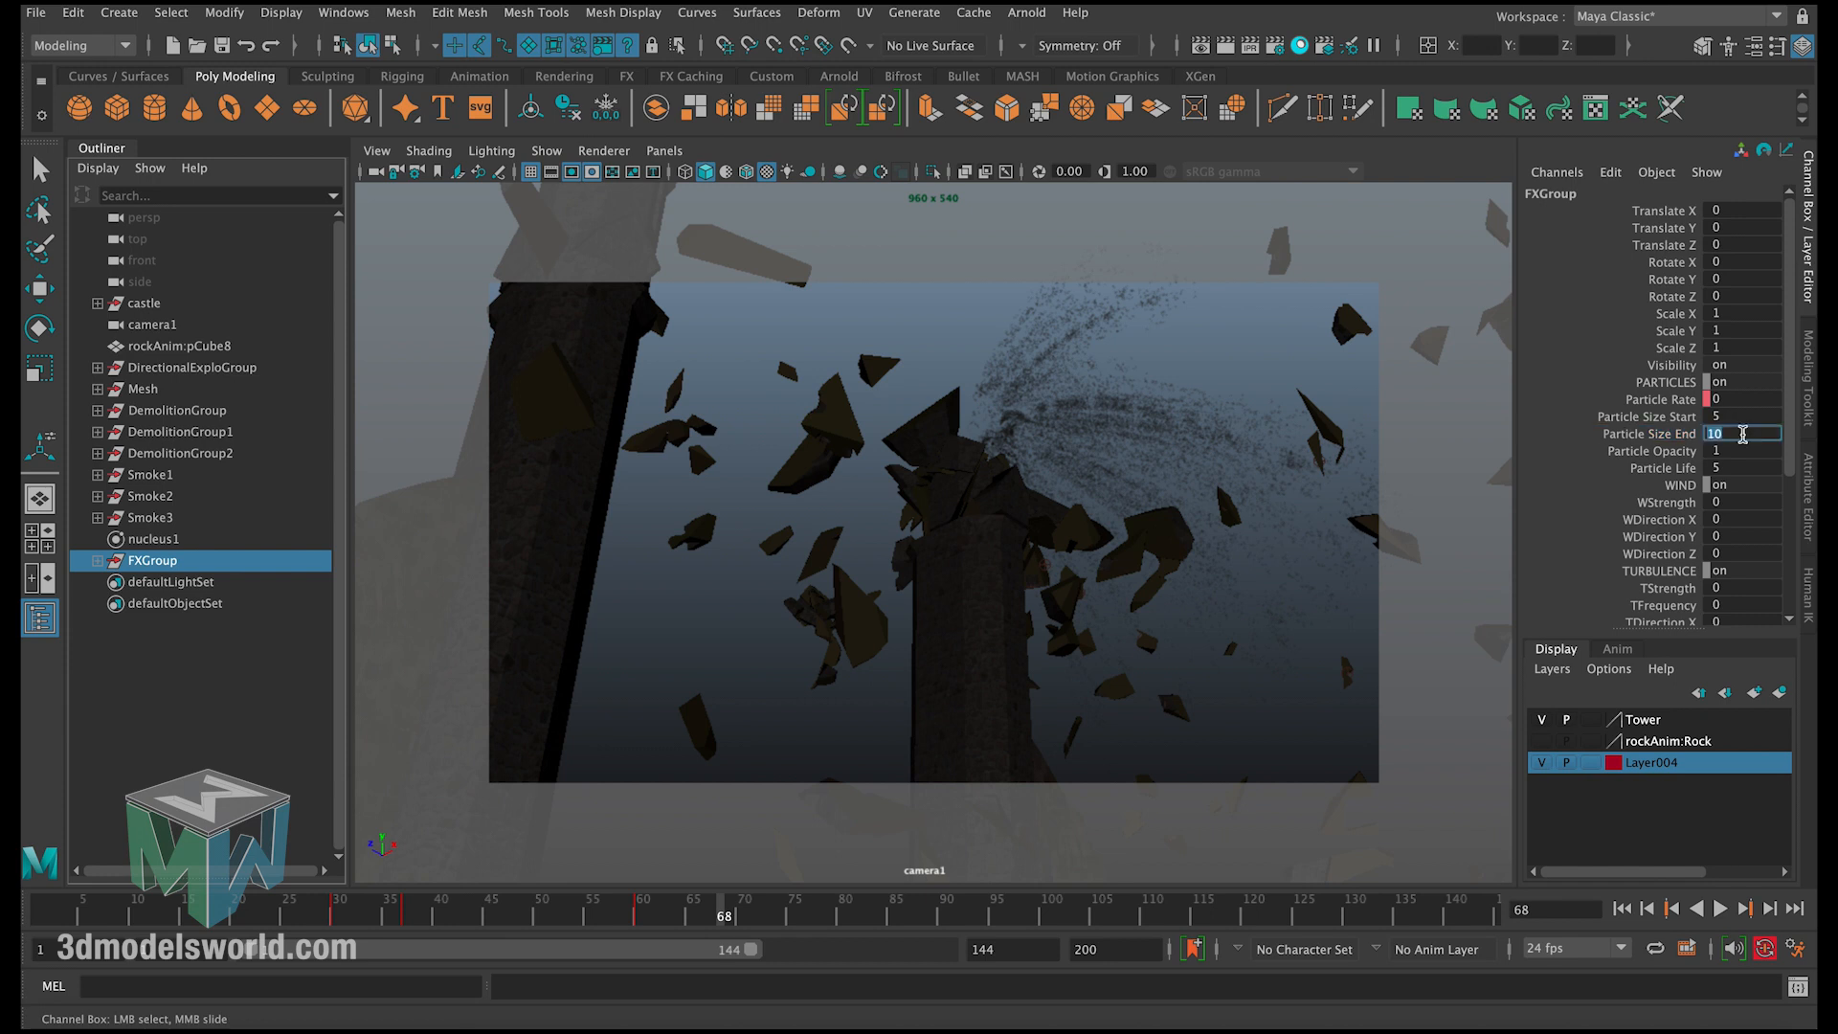
pyautogui.write('100')
pyautogui.press('Return')
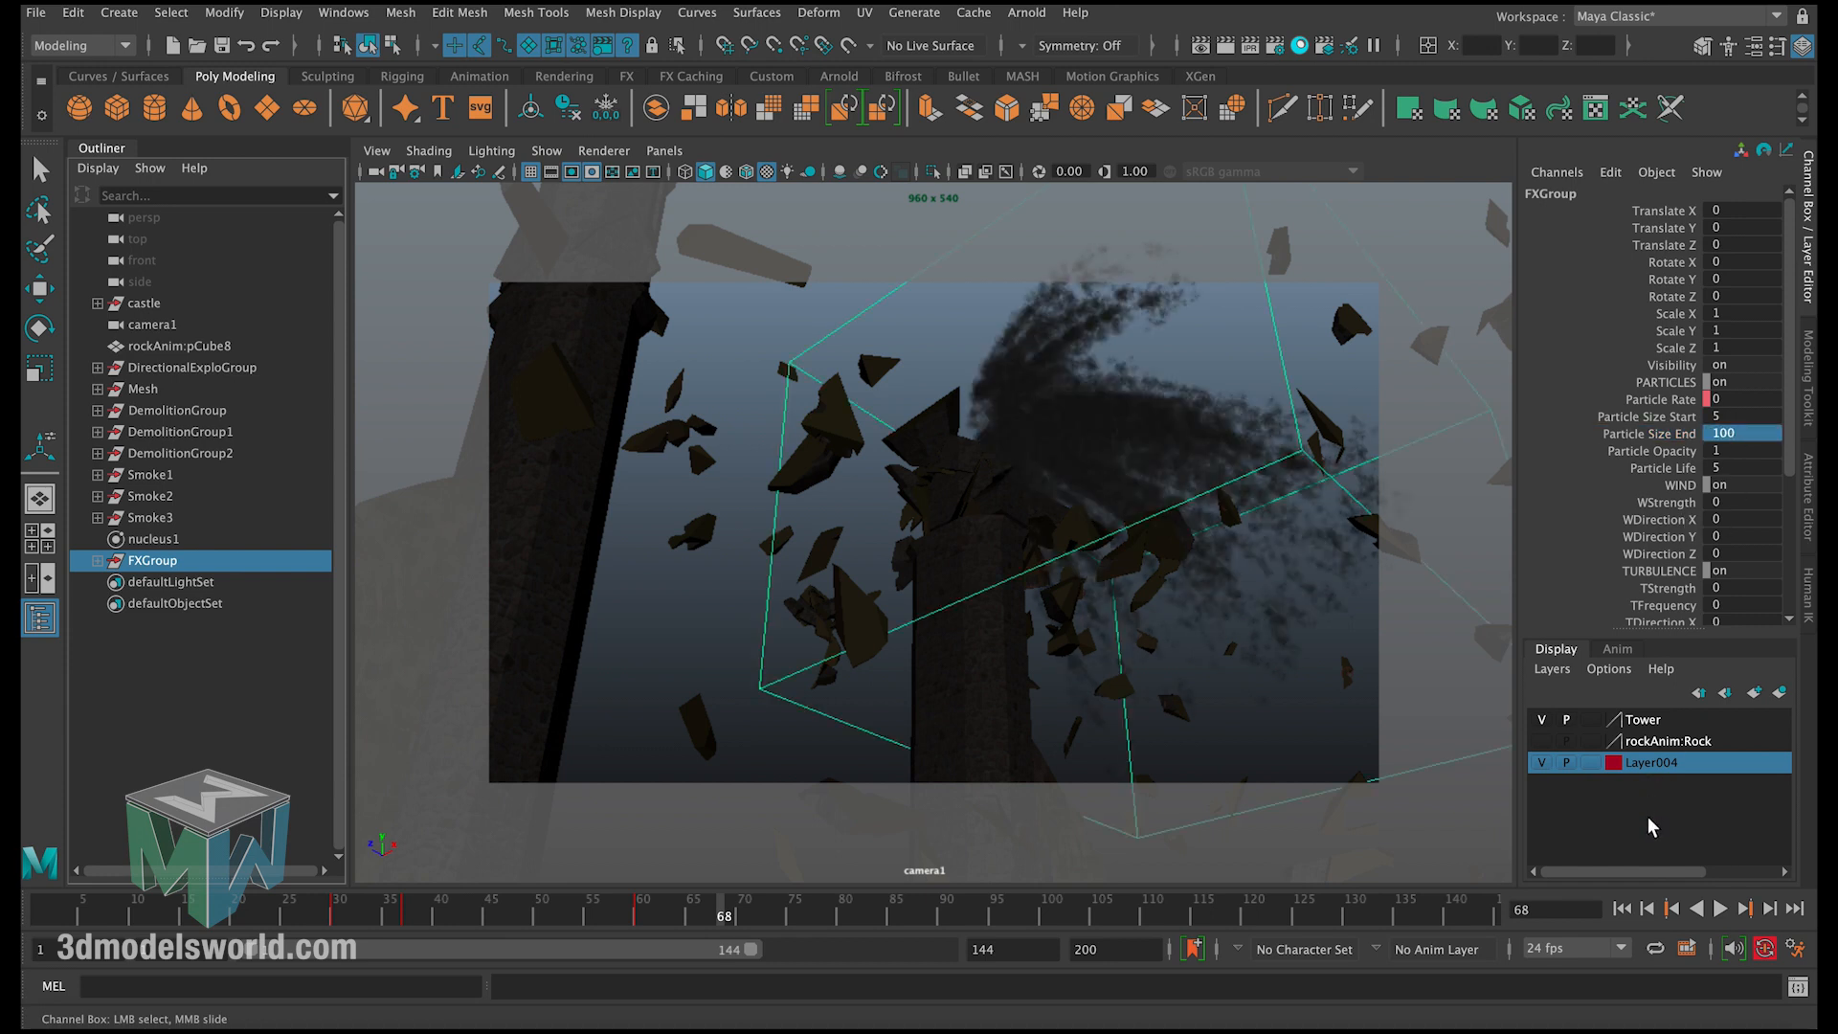
# Step: Play the demolition from the start, check the size of the smoke particles, and return to frame 1
pyautogui.click(1623, 908)
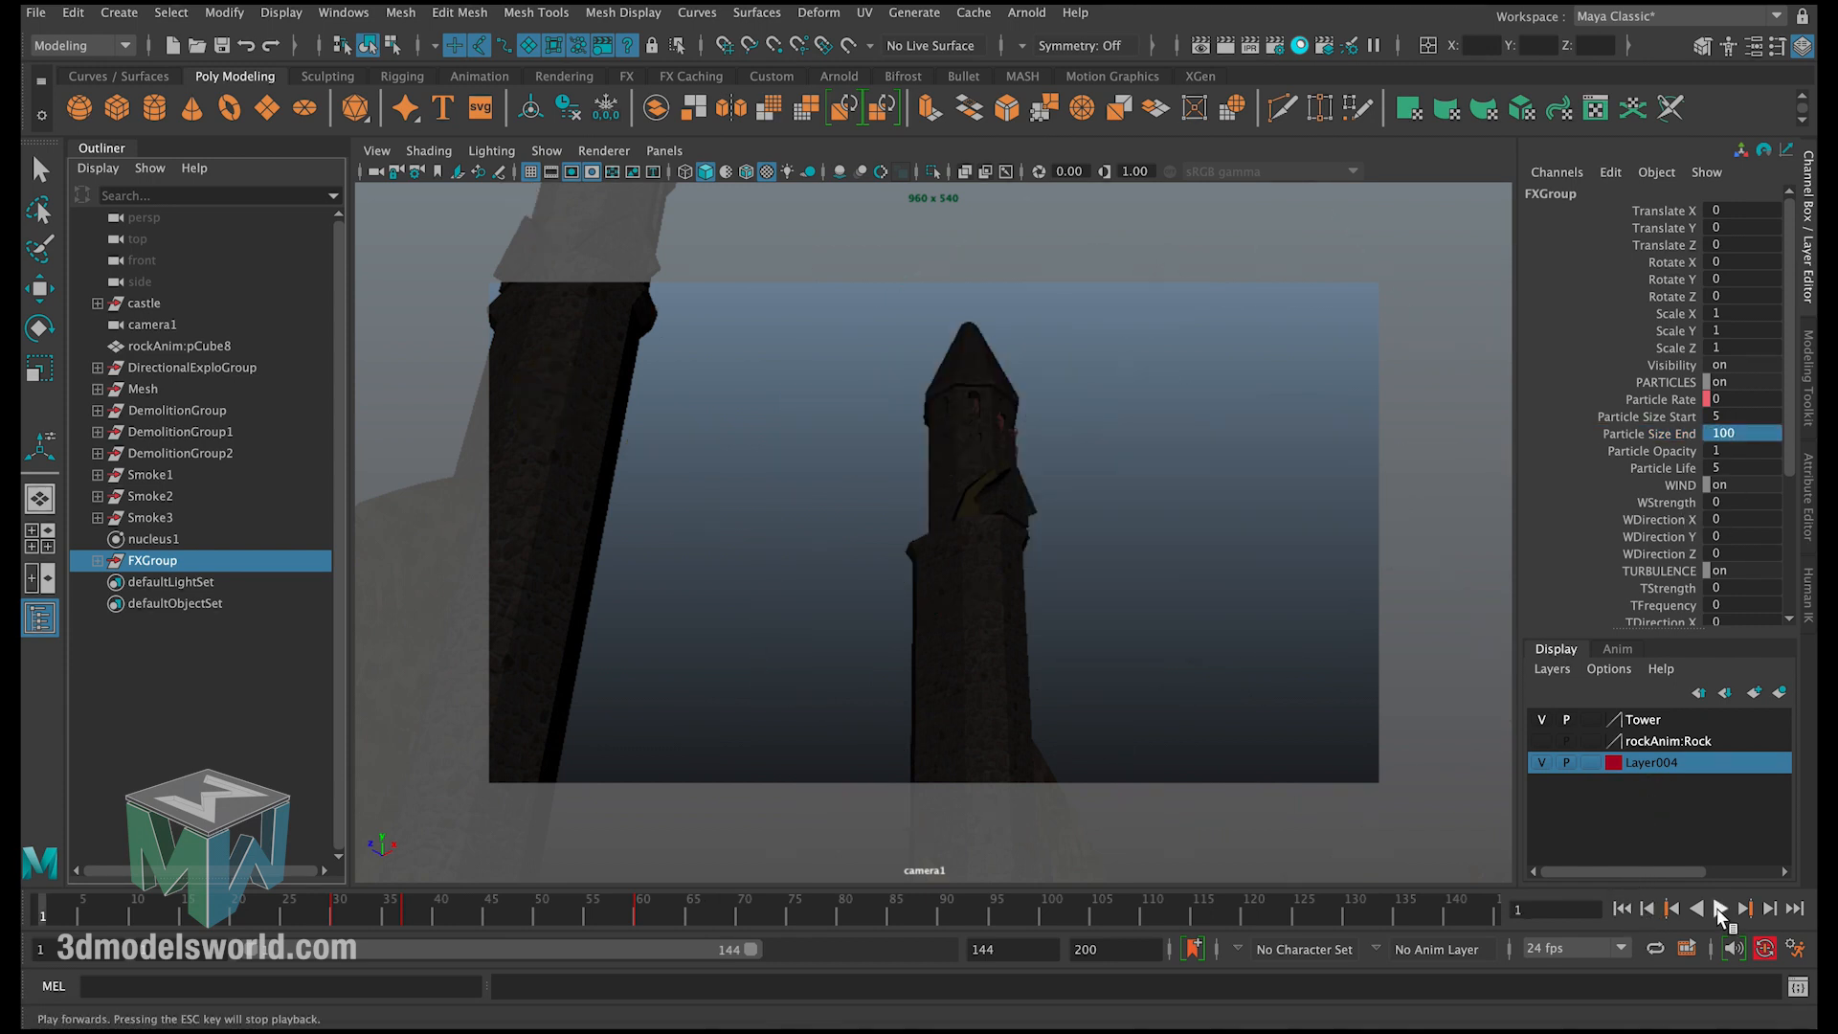
pyautogui.click(1720, 909)
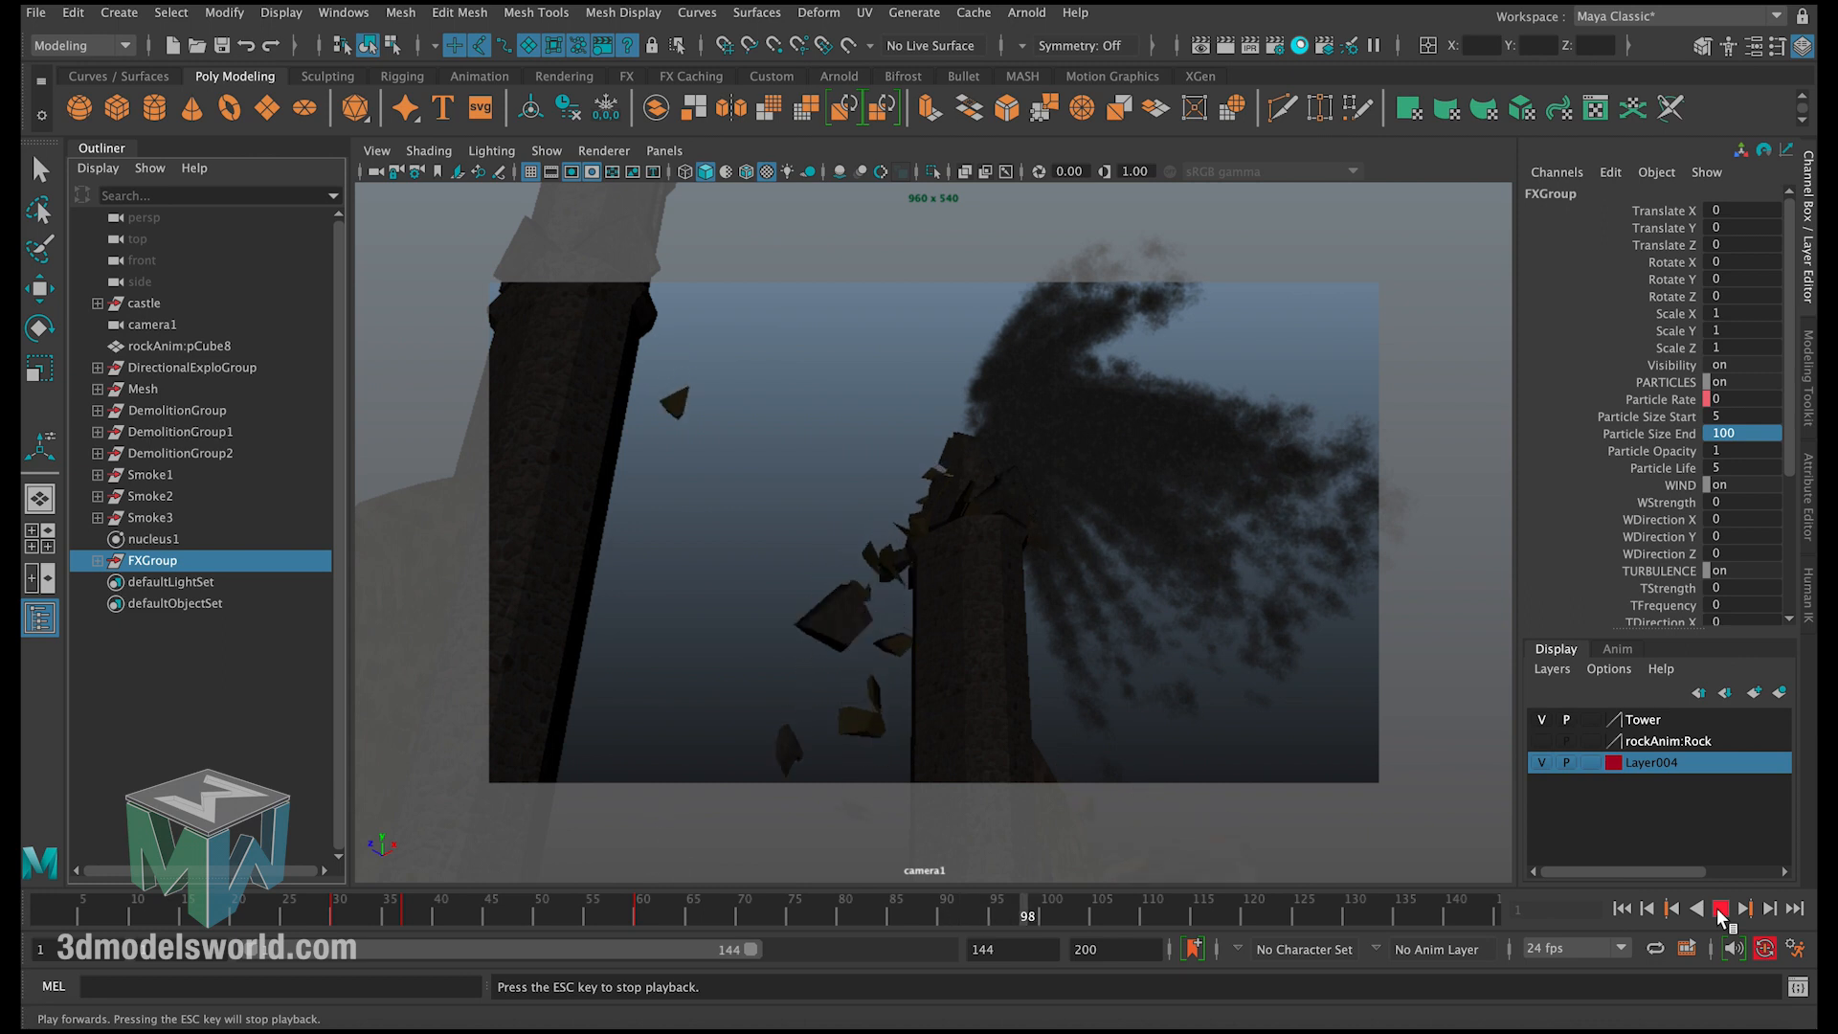
pyautogui.click(1720, 909)
pyautogui.click(1623, 909)
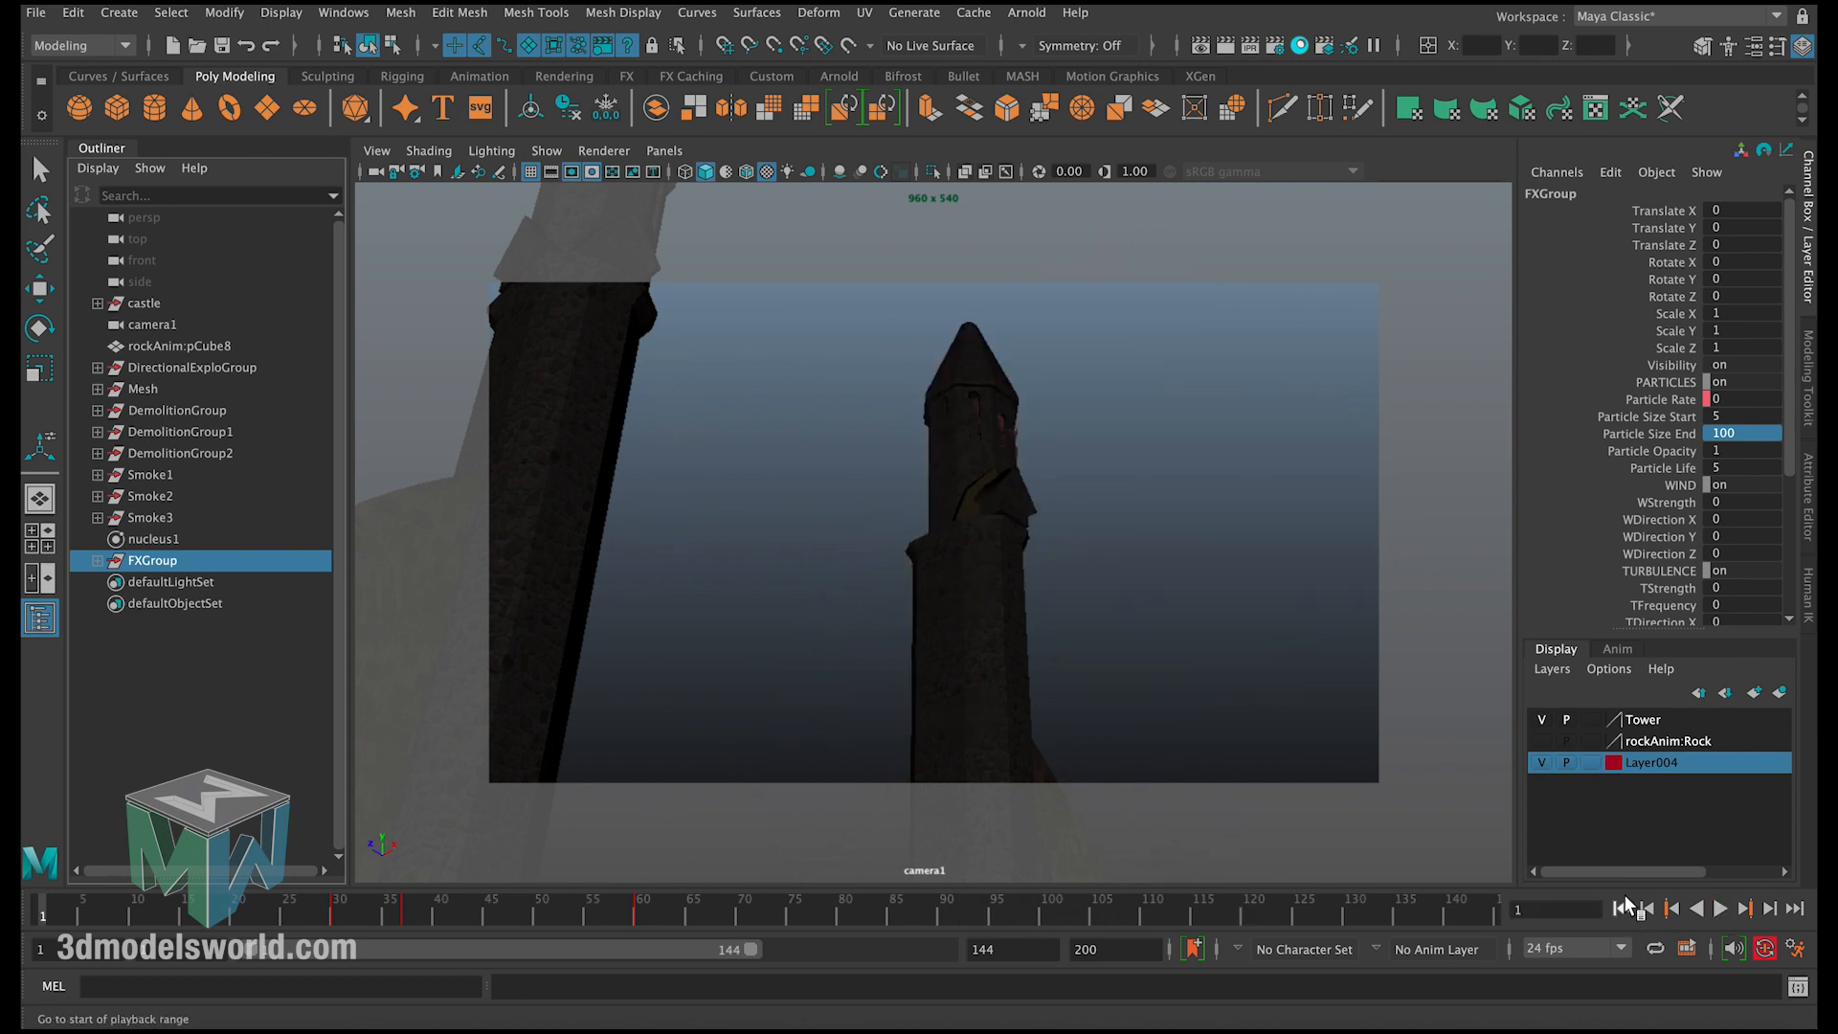
# Step: Try a Particle Life of 2 and then 1 on FXGroup, and play the demolition to frame 110
pyautogui.click(1665, 469)
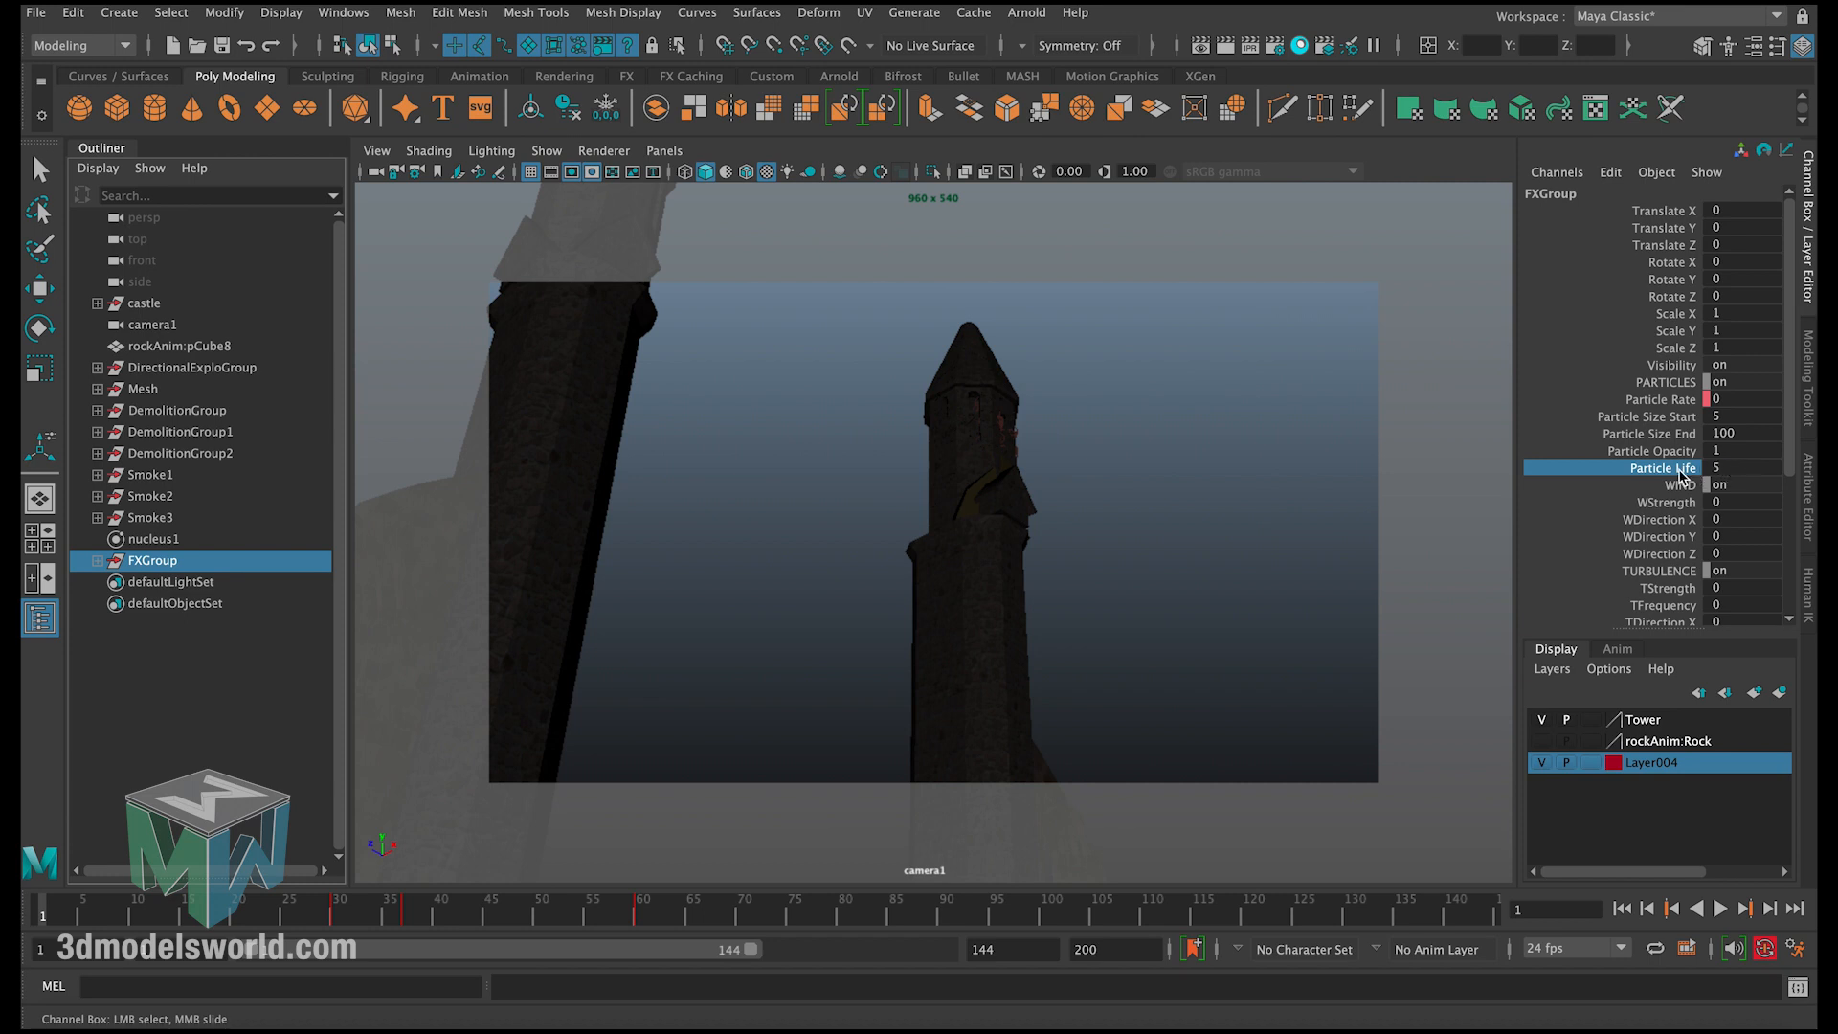
pyautogui.click(1736, 469)
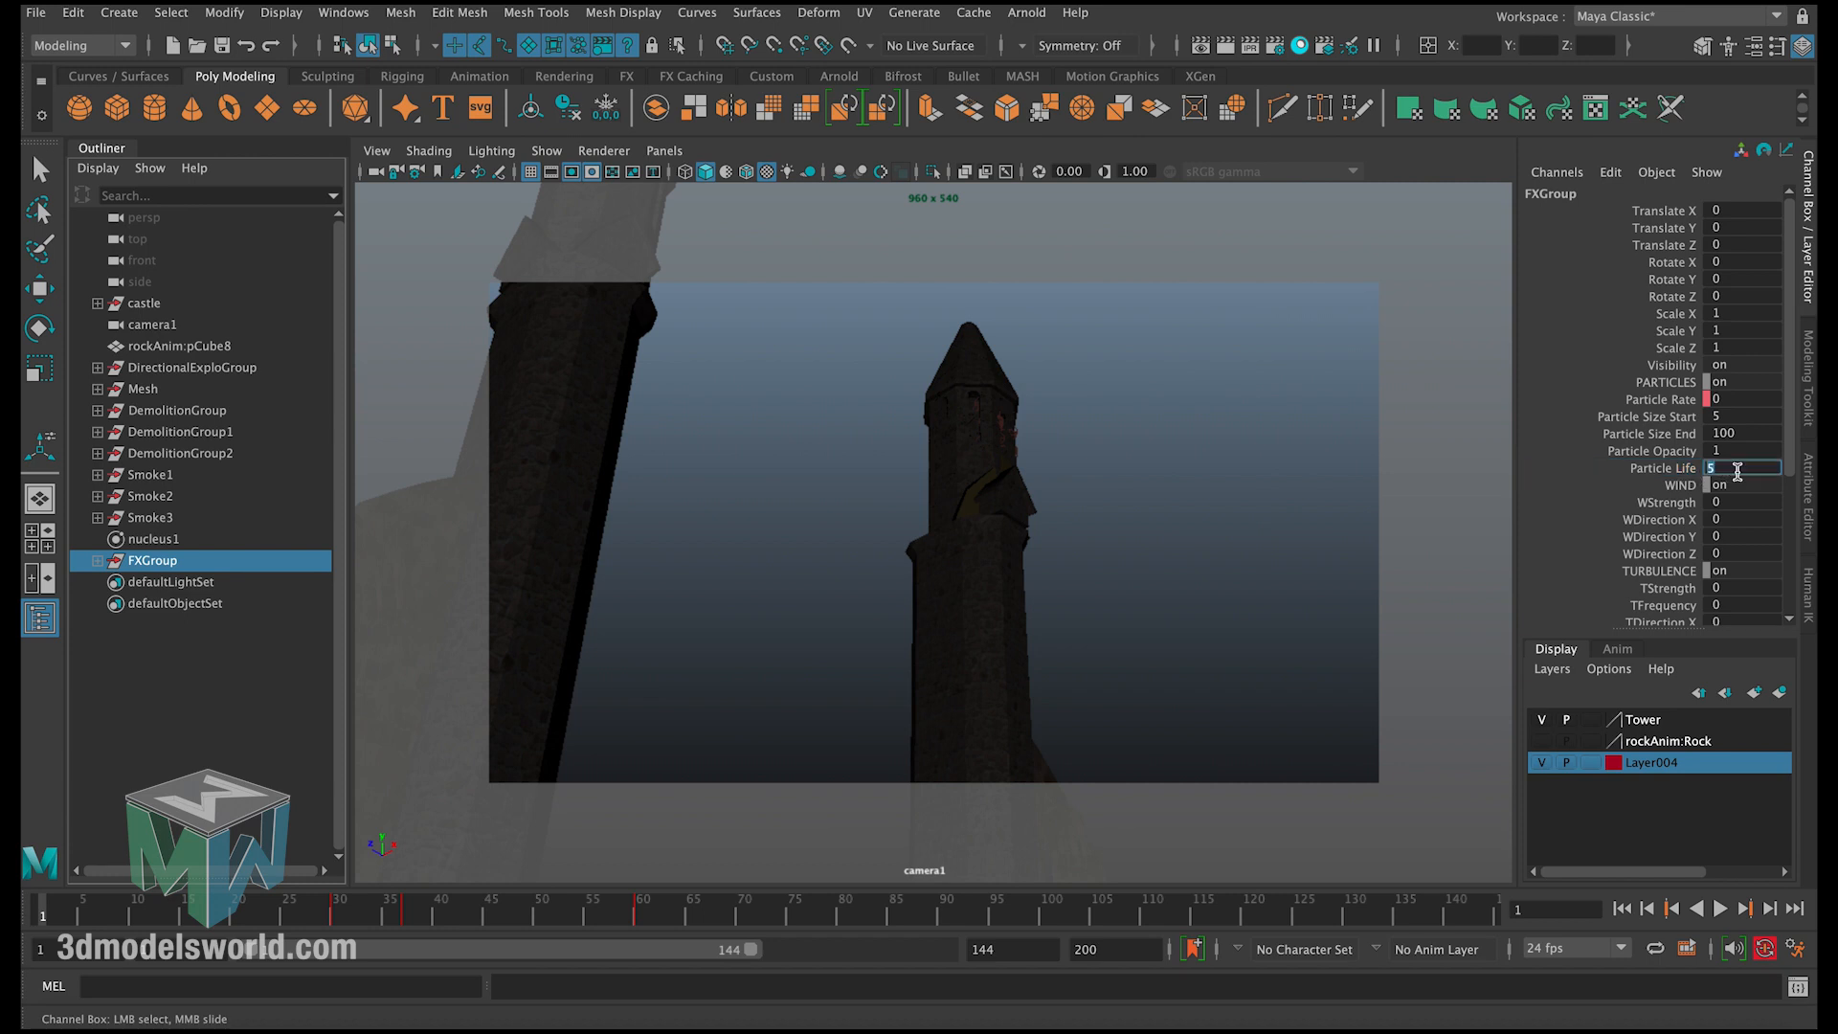
pyautogui.write('2')
pyautogui.press('Return')
pyautogui.click(1737, 469)
pyautogui.press('Return')
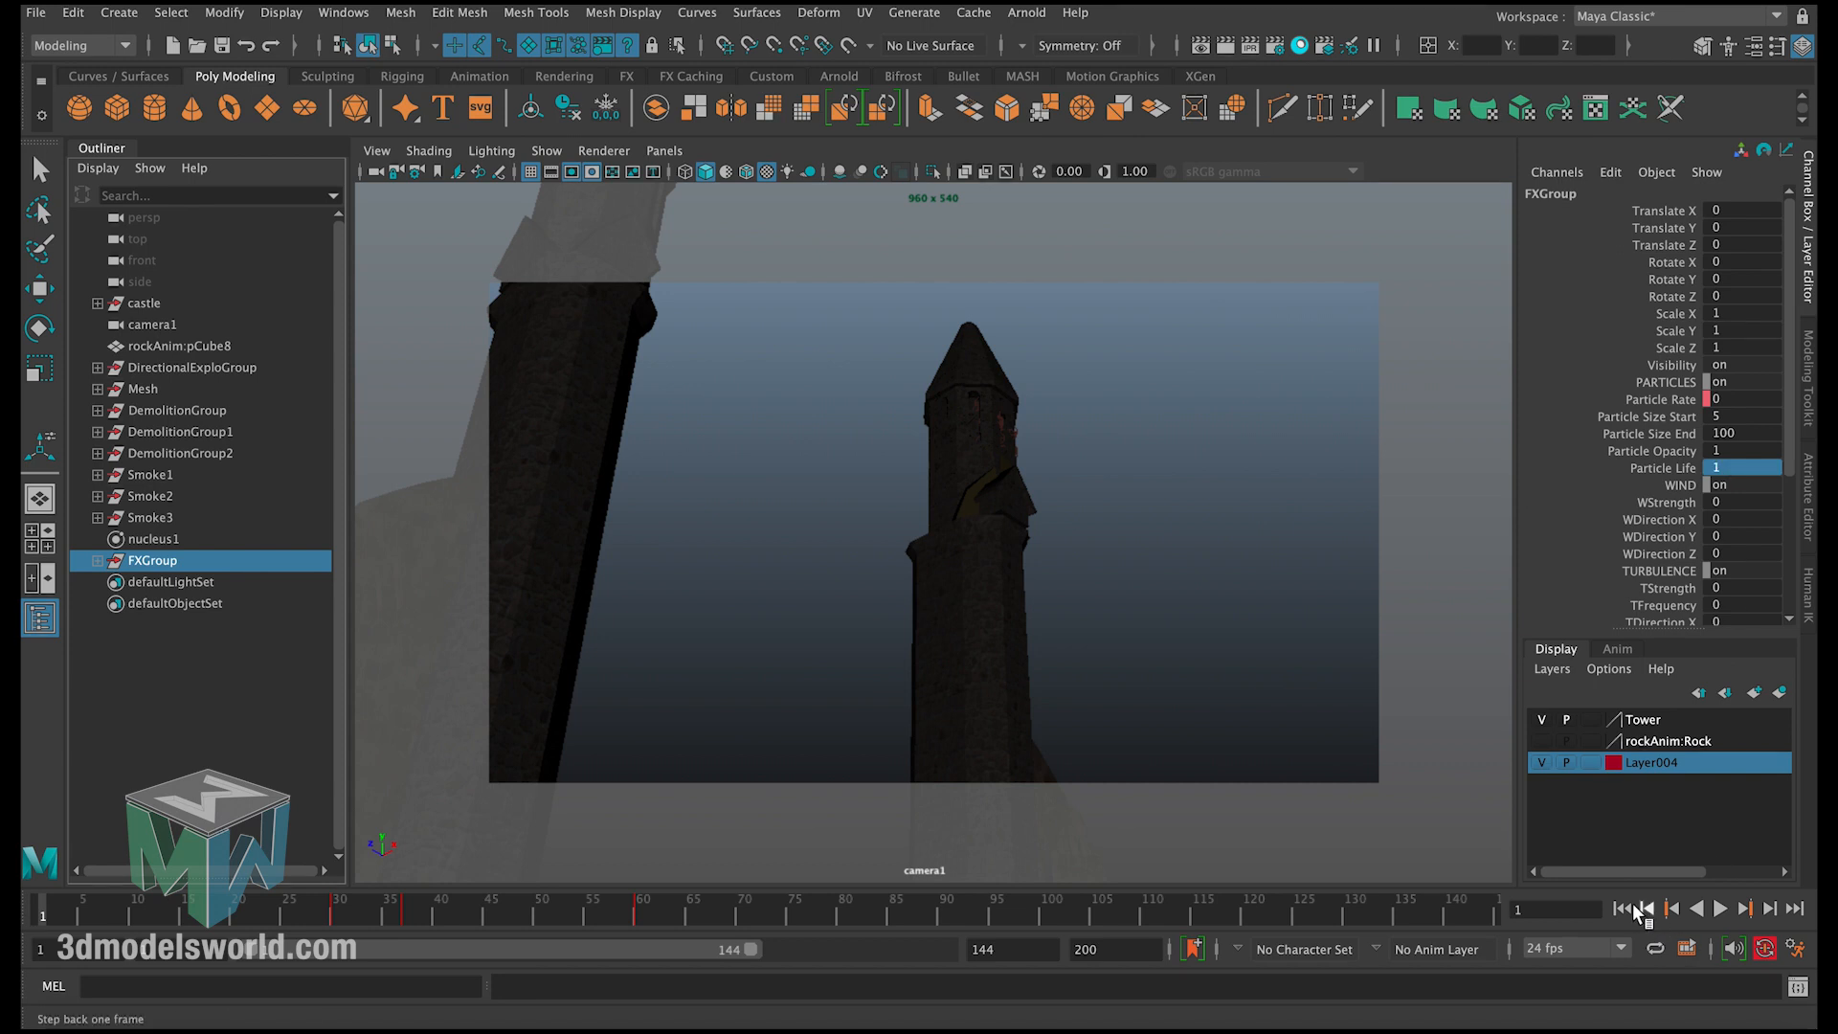
pyautogui.click(1723, 909)
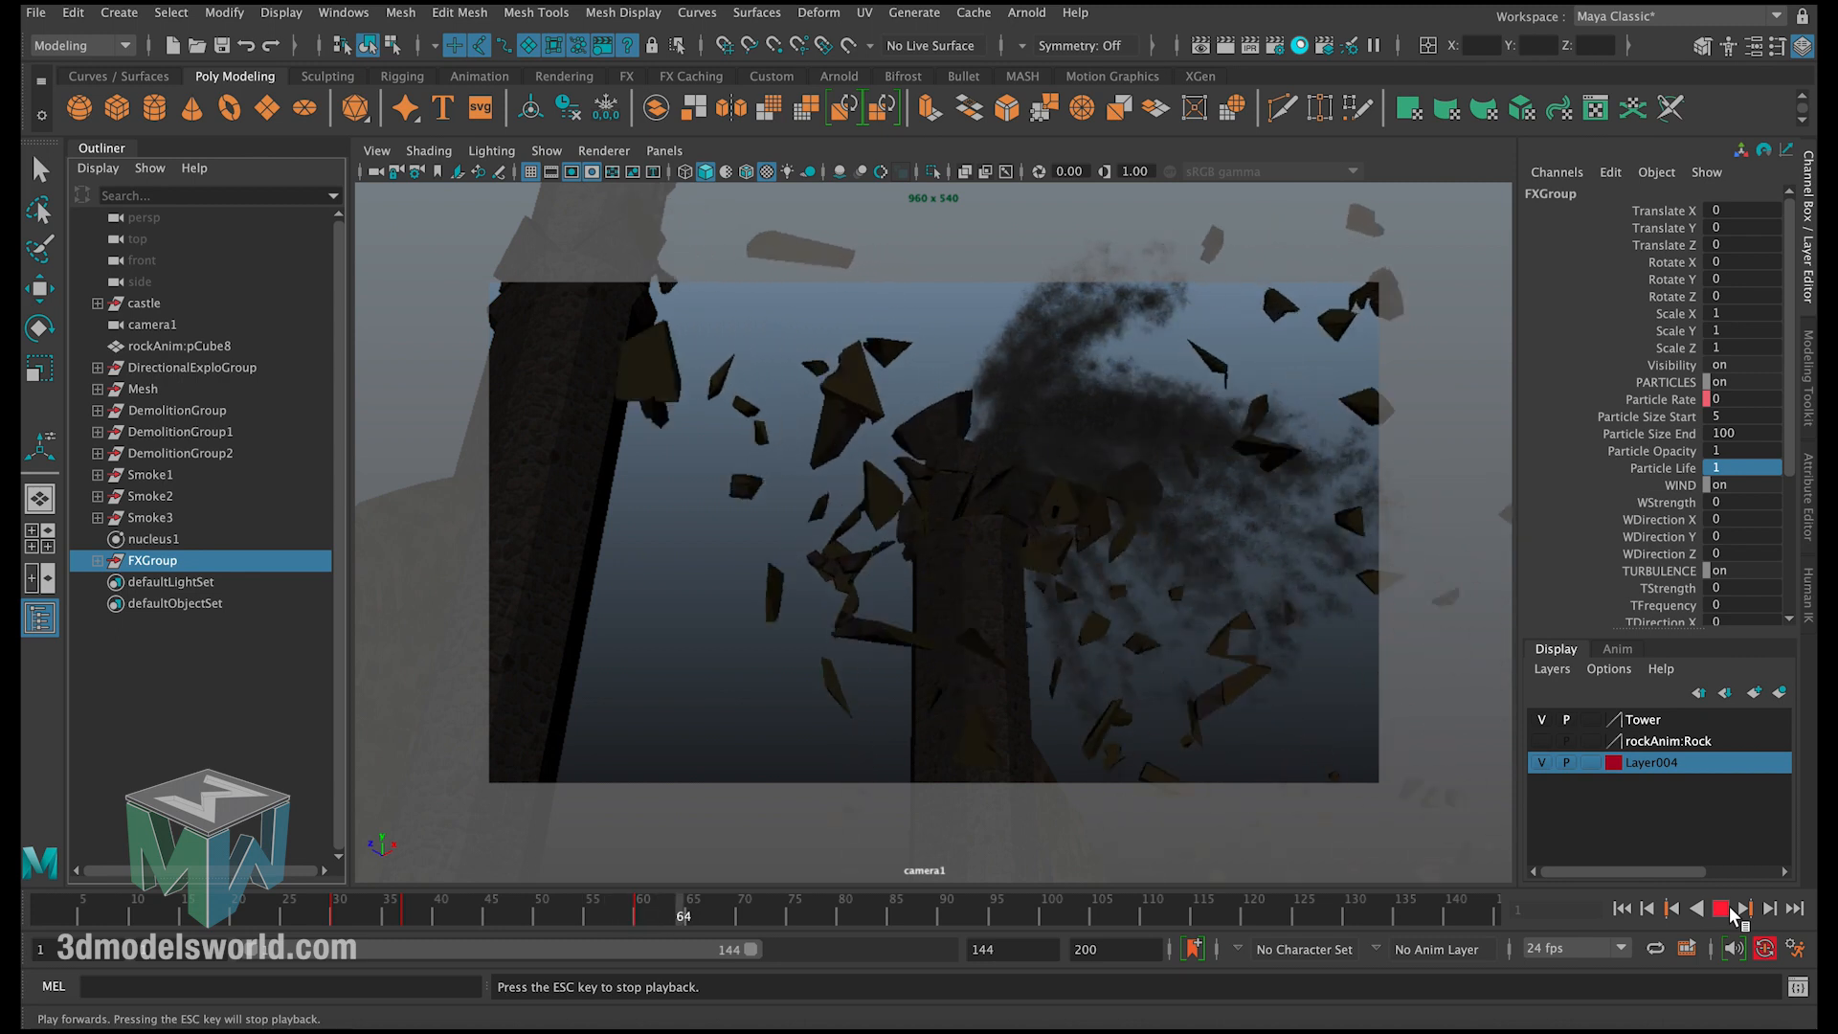
pyautogui.click(1729, 911)
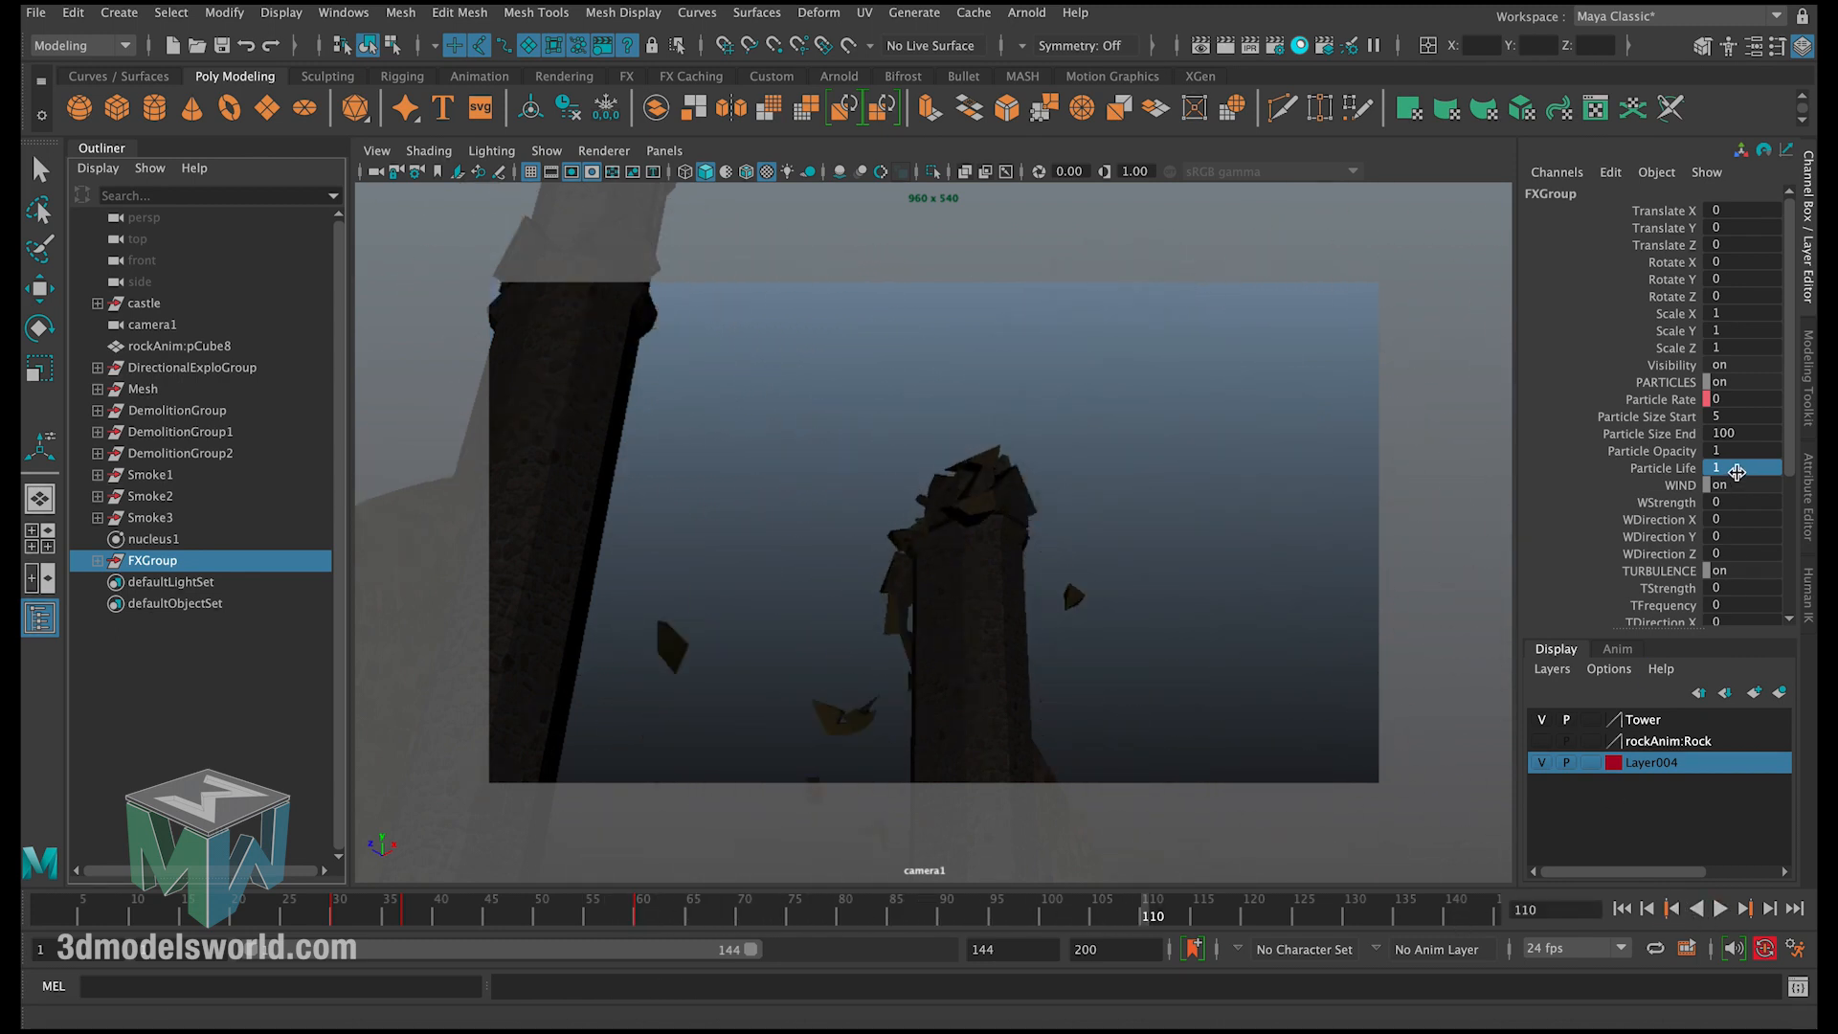
# Step: Try a Particle Life of 3 on FXGroup and play the demolition from the start to check how the smoke fades
pyautogui.doubleClick(1737, 470)
pyautogui.write('3')
pyautogui.press('Return')
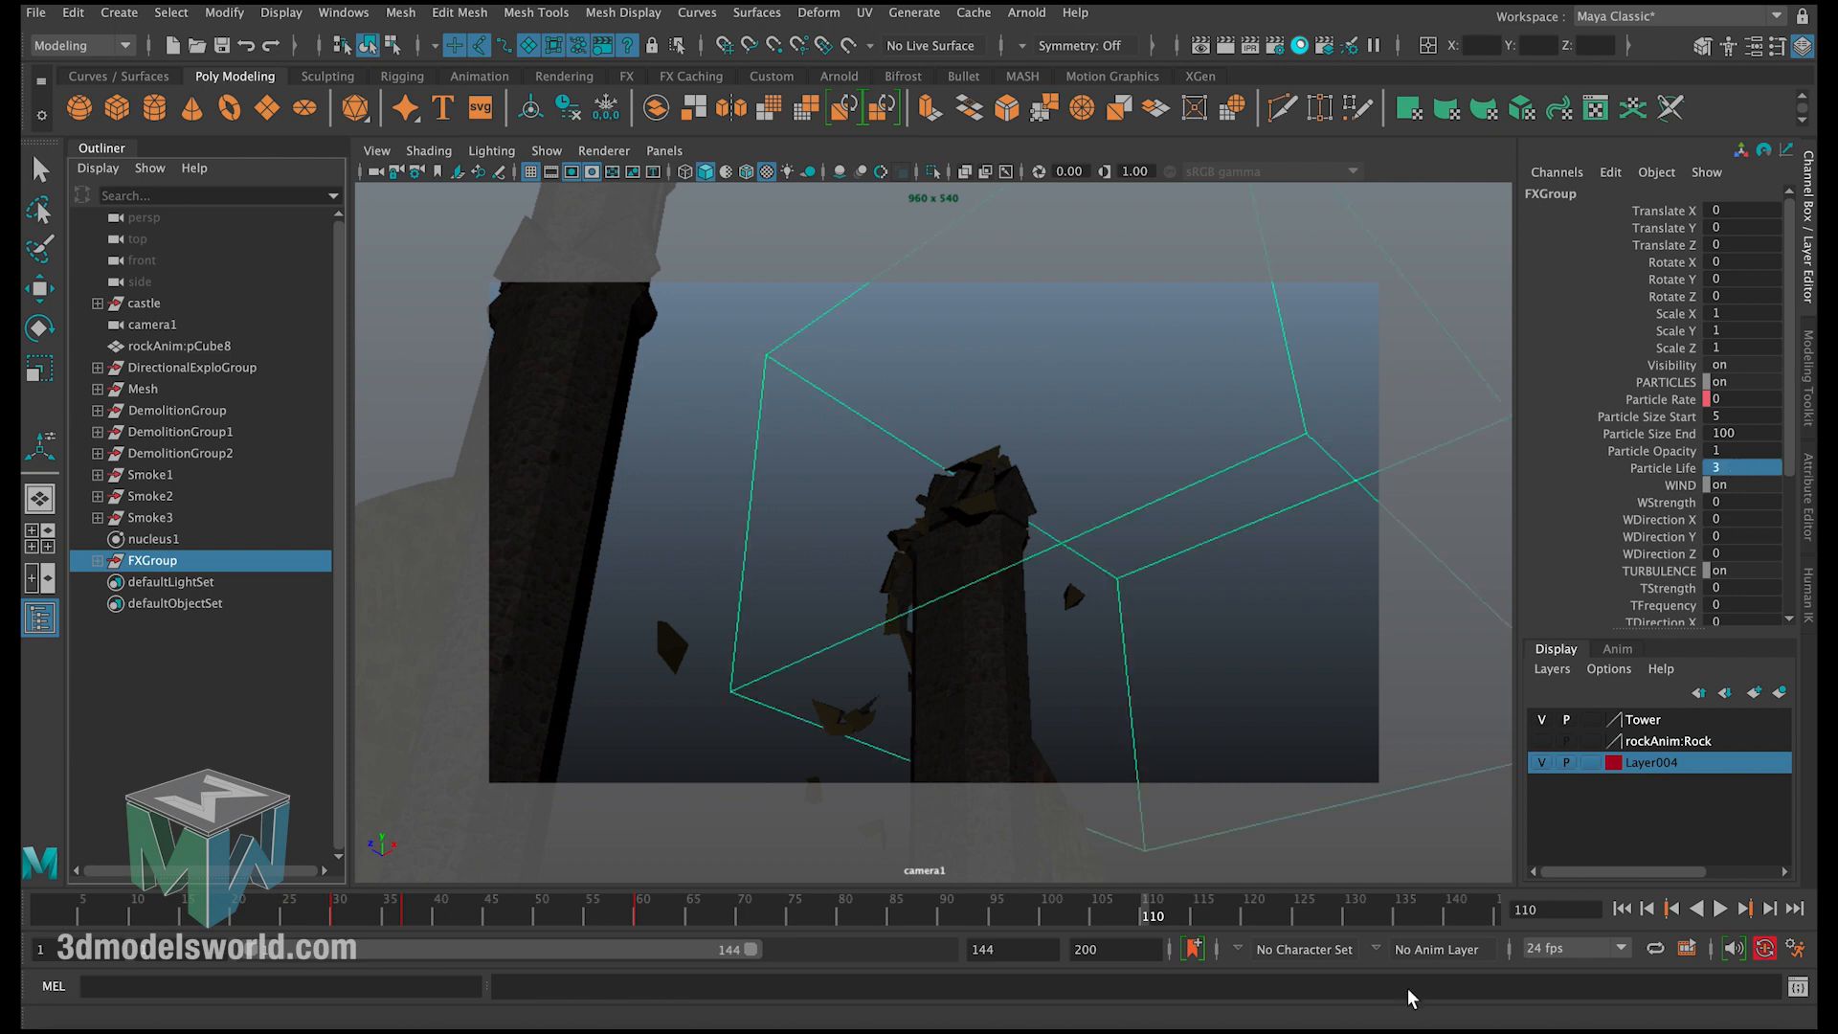
pyautogui.click(1622, 908)
pyautogui.click(1723, 909)
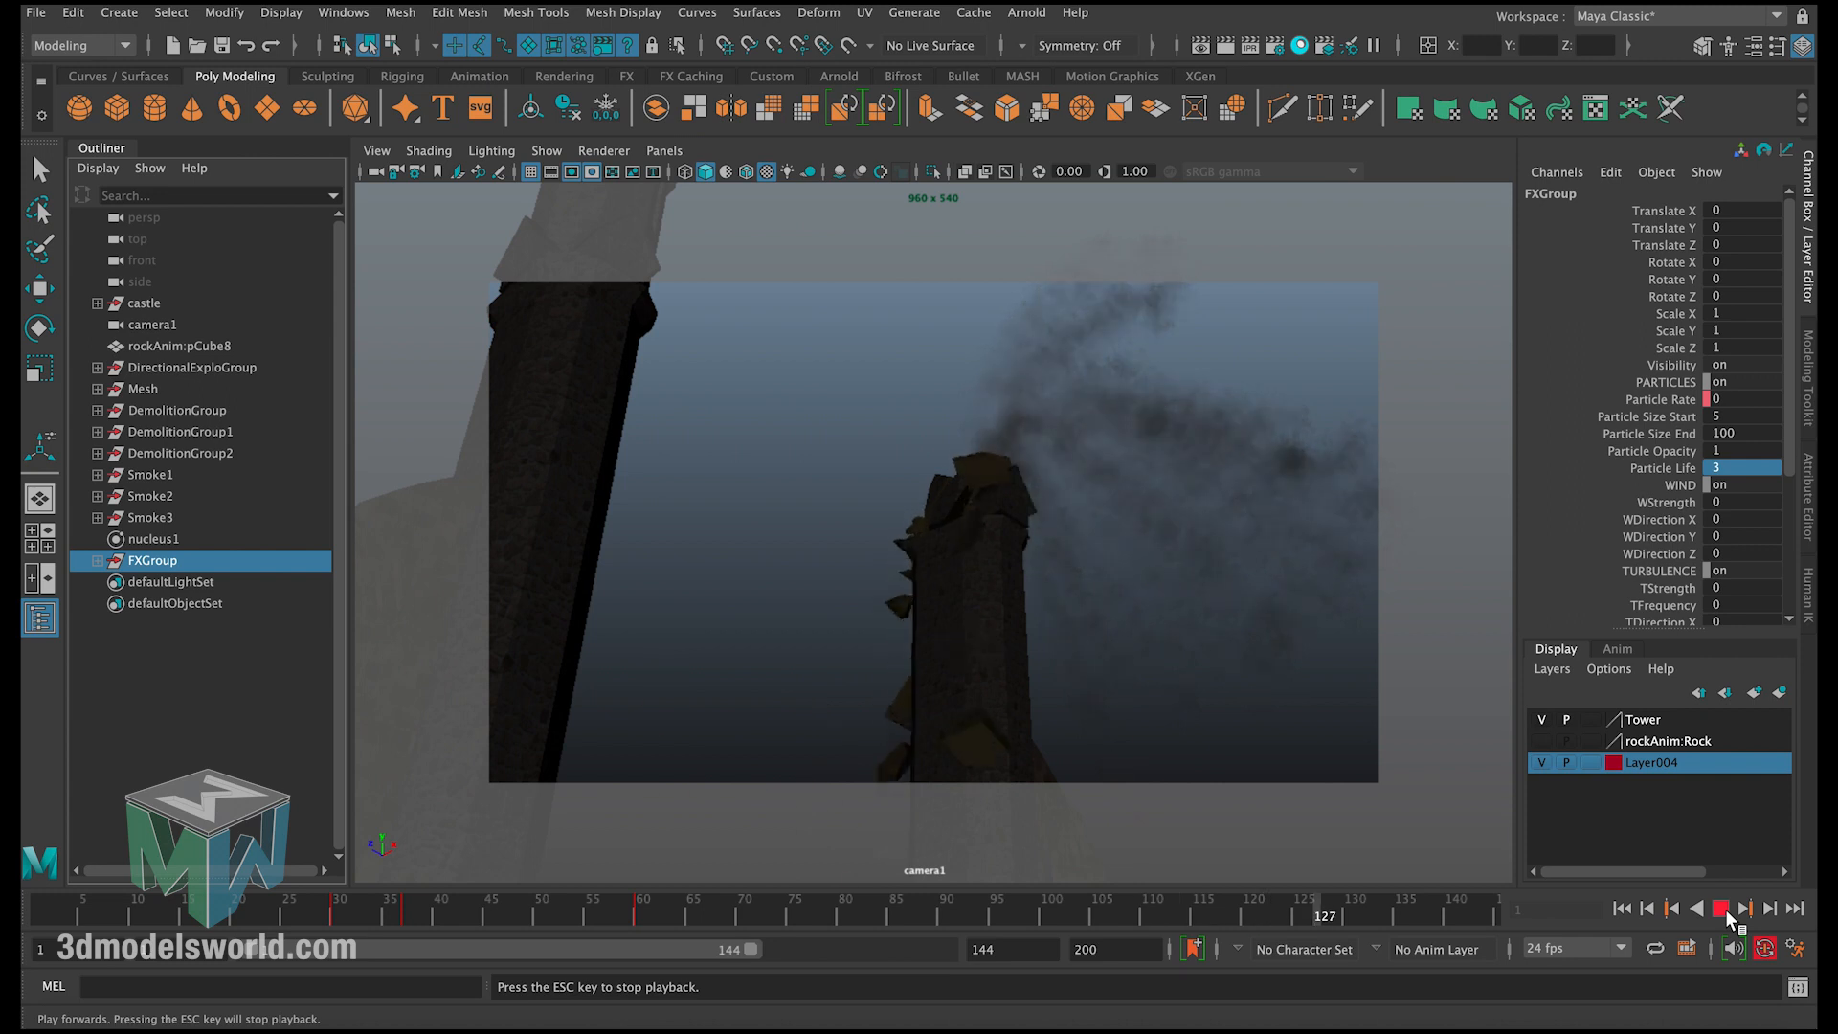
pyautogui.click(1725, 909)
# Step: Set FXGroup's Particle Life to 4, play the demolition to check the smoke, and return to frame 1
pyautogui.doubleClick(1731, 469)
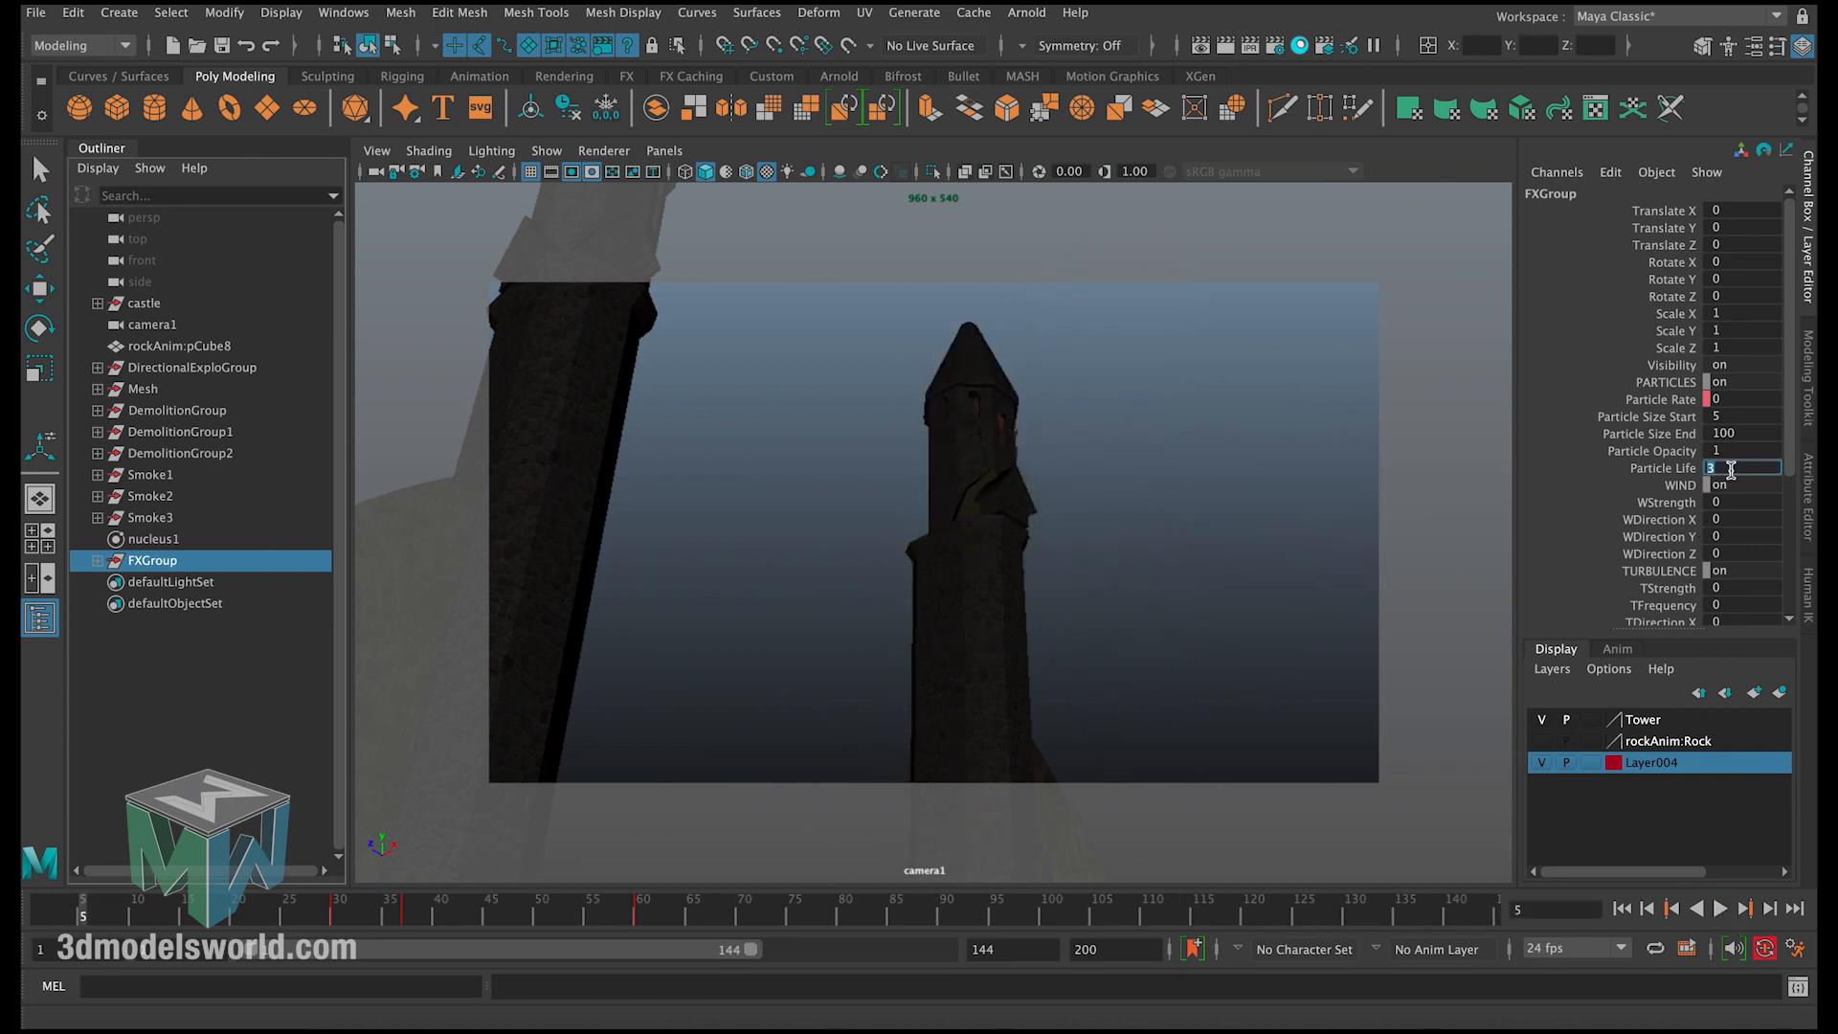
pyautogui.write('4')
pyautogui.press('Return')
pyautogui.click(1720, 909)
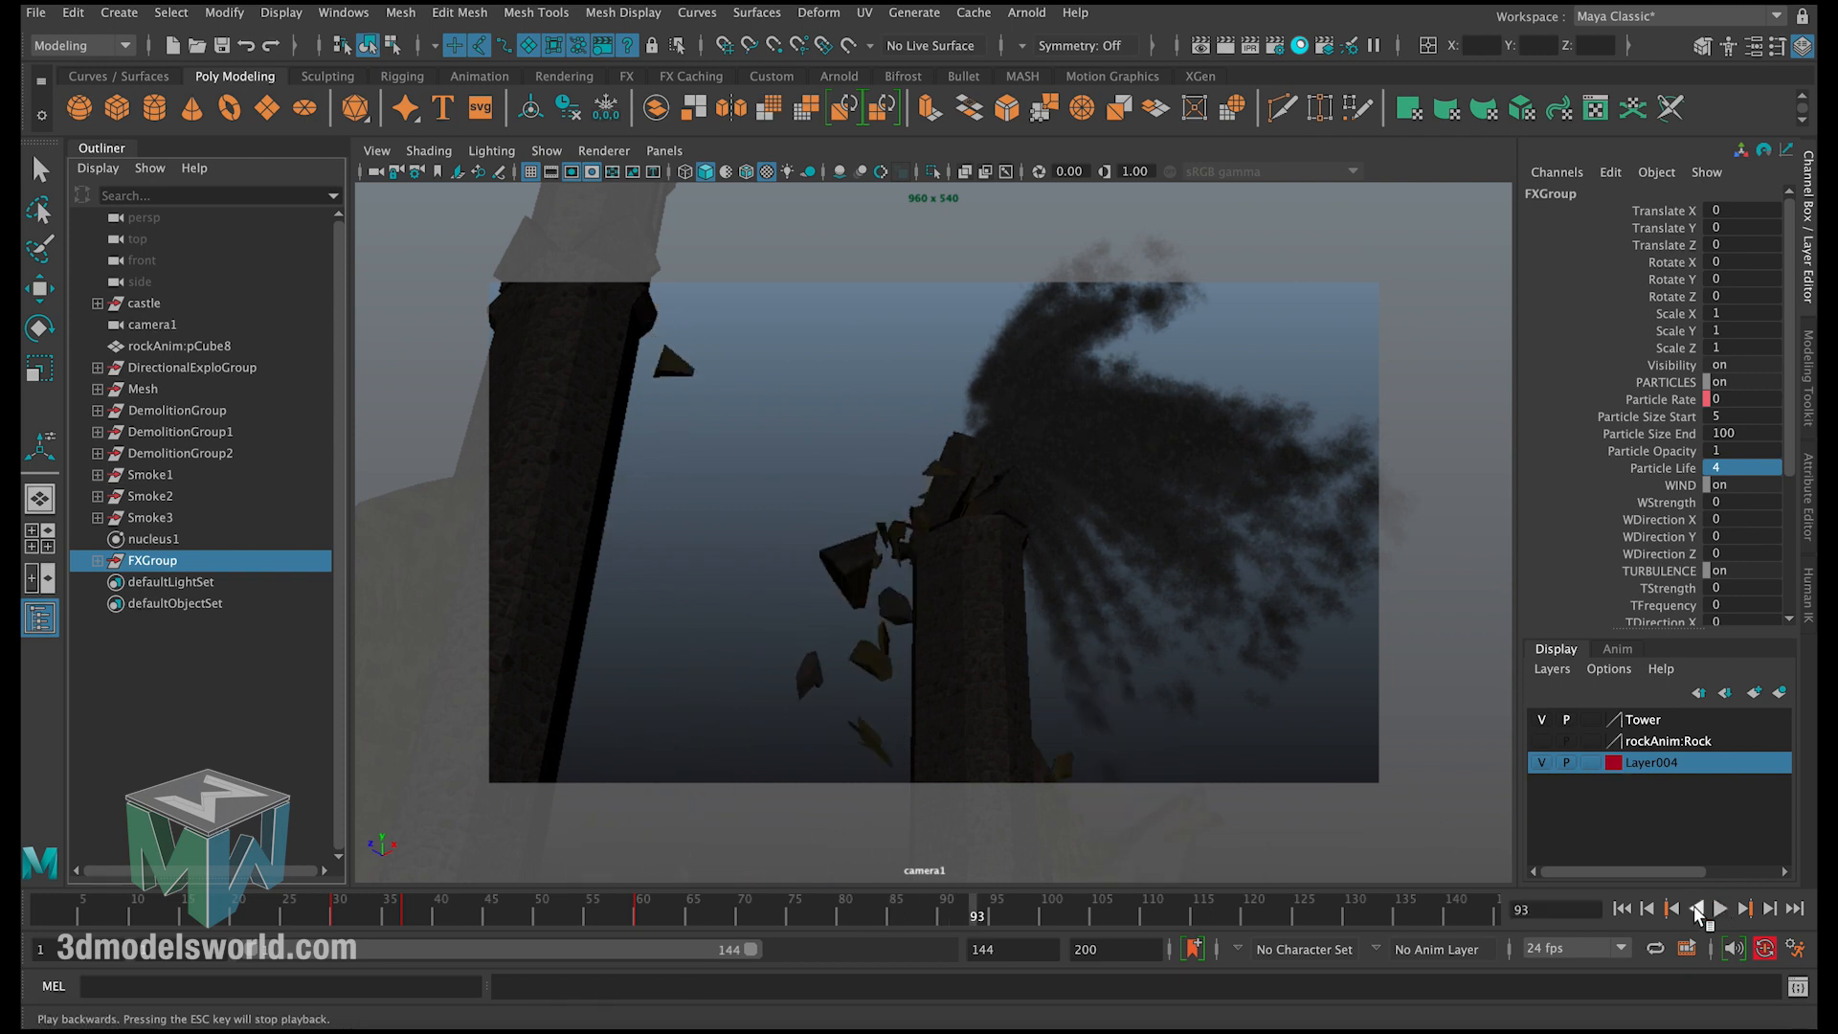
pyautogui.click(1721, 908)
pyautogui.click(1621, 909)
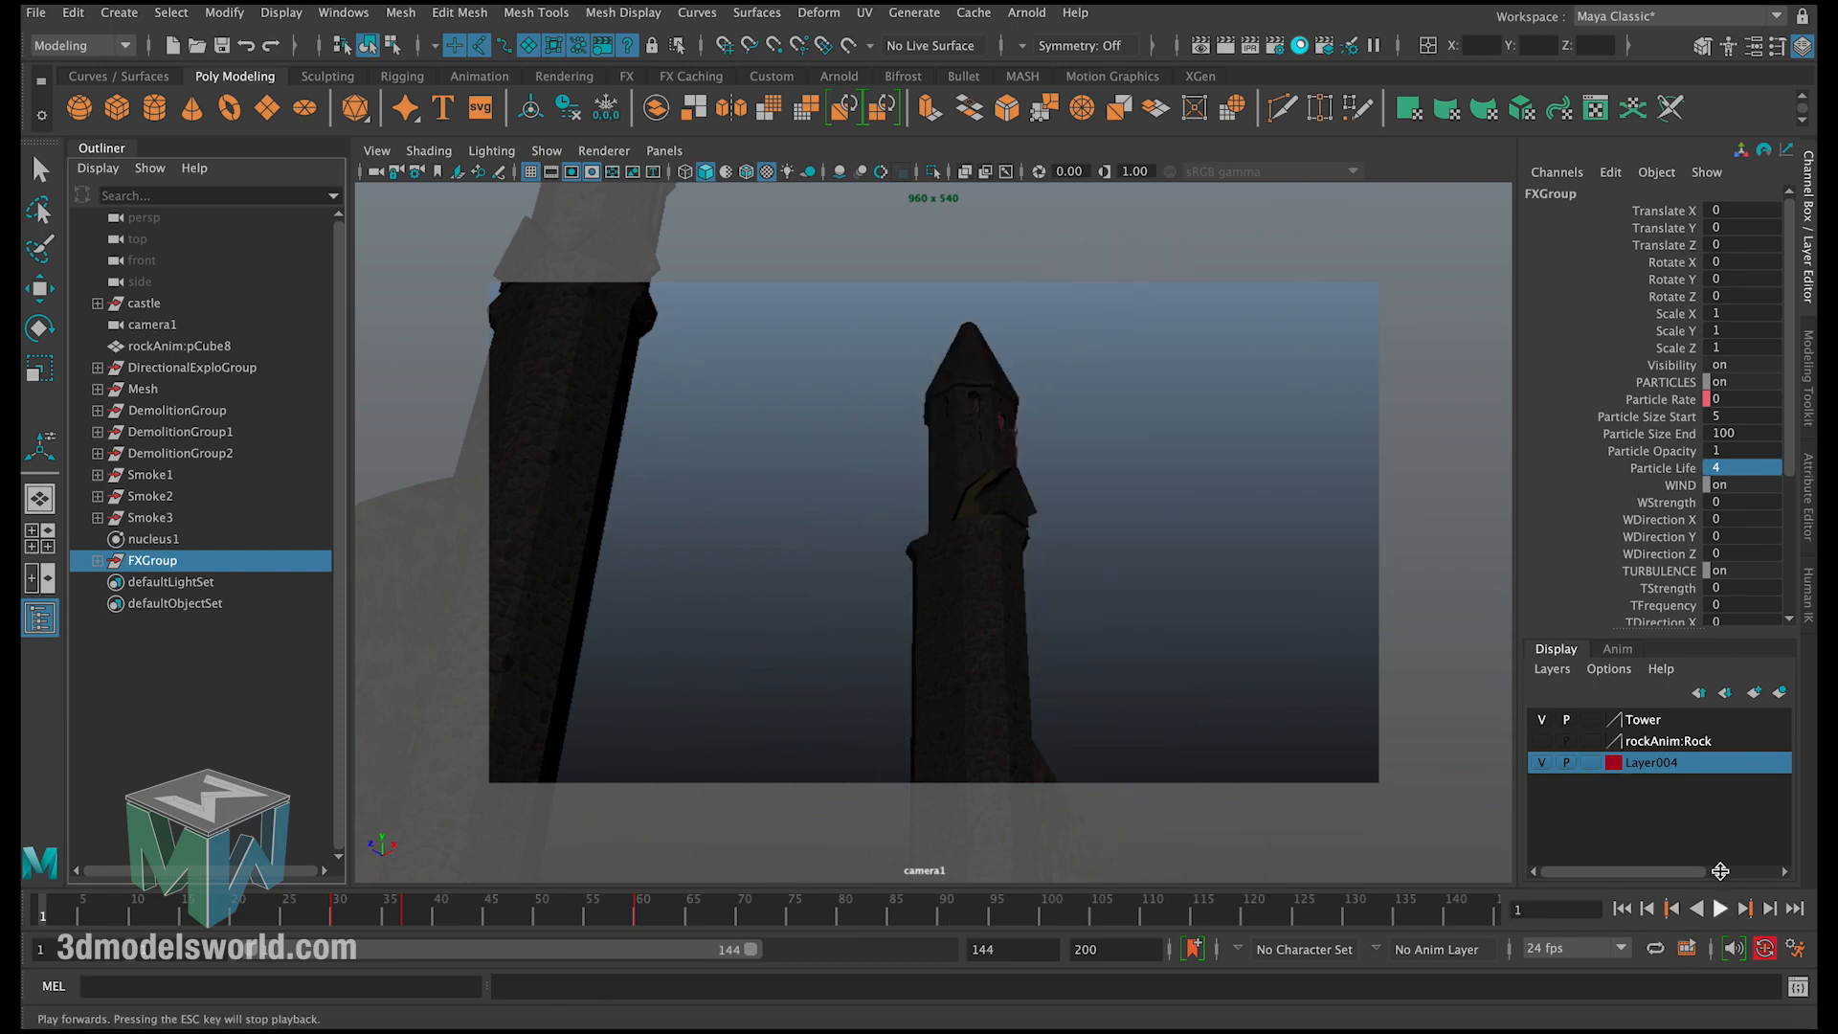
# Step: Play the demolition to frame 60 and try a Particle Opacity of 0.5 on FXGroup
pyautogui.click(1690, 451)
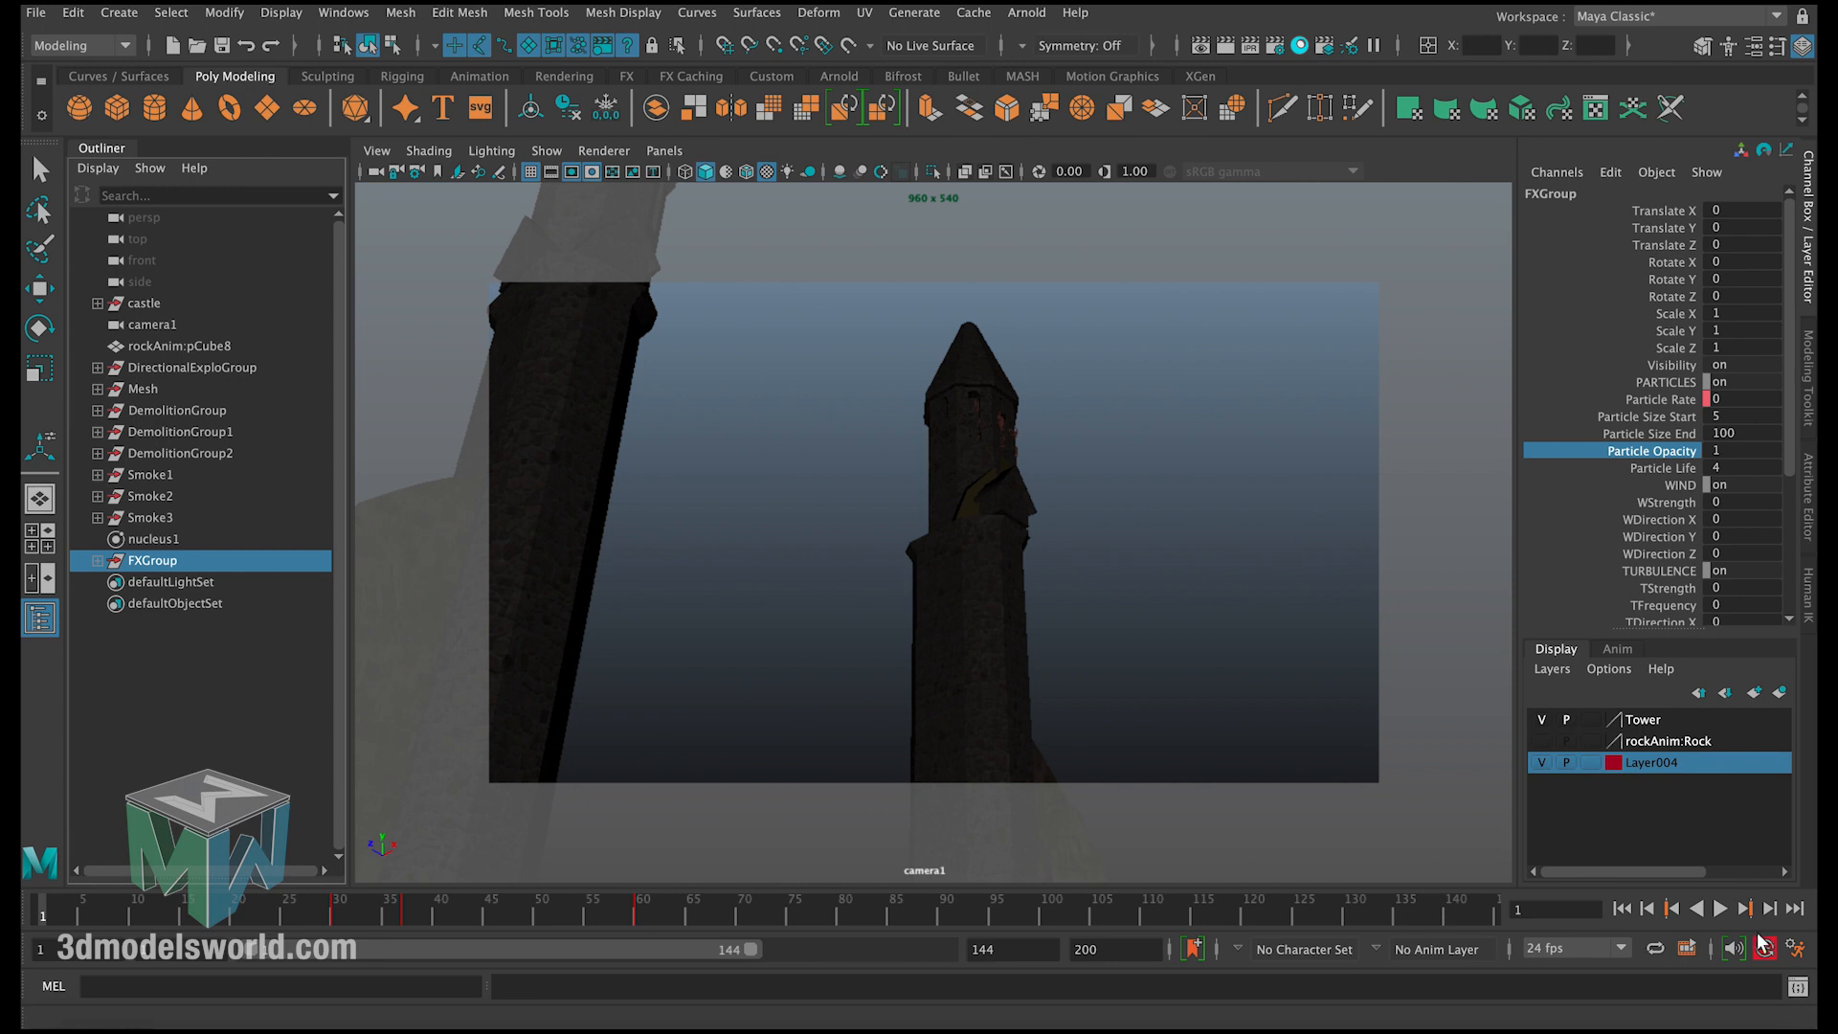
pyautogui.click(1722, 907)
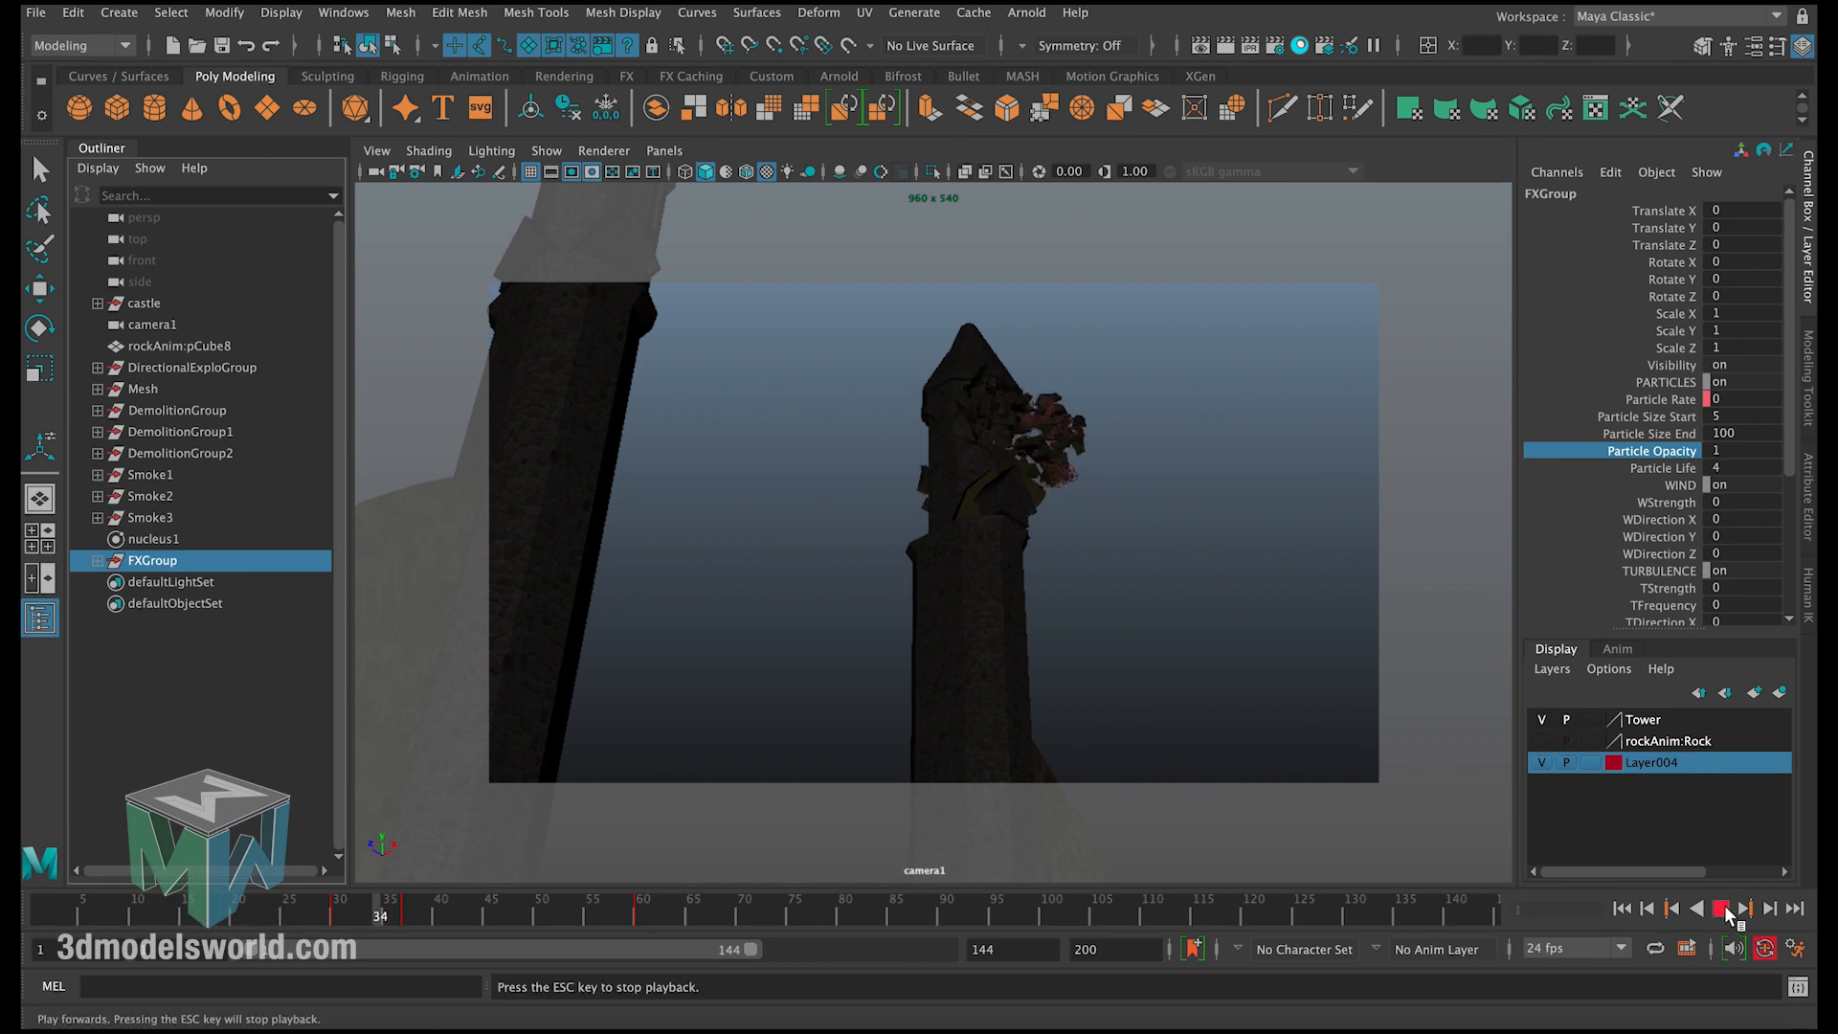
pyautogui.click(1722, 909)
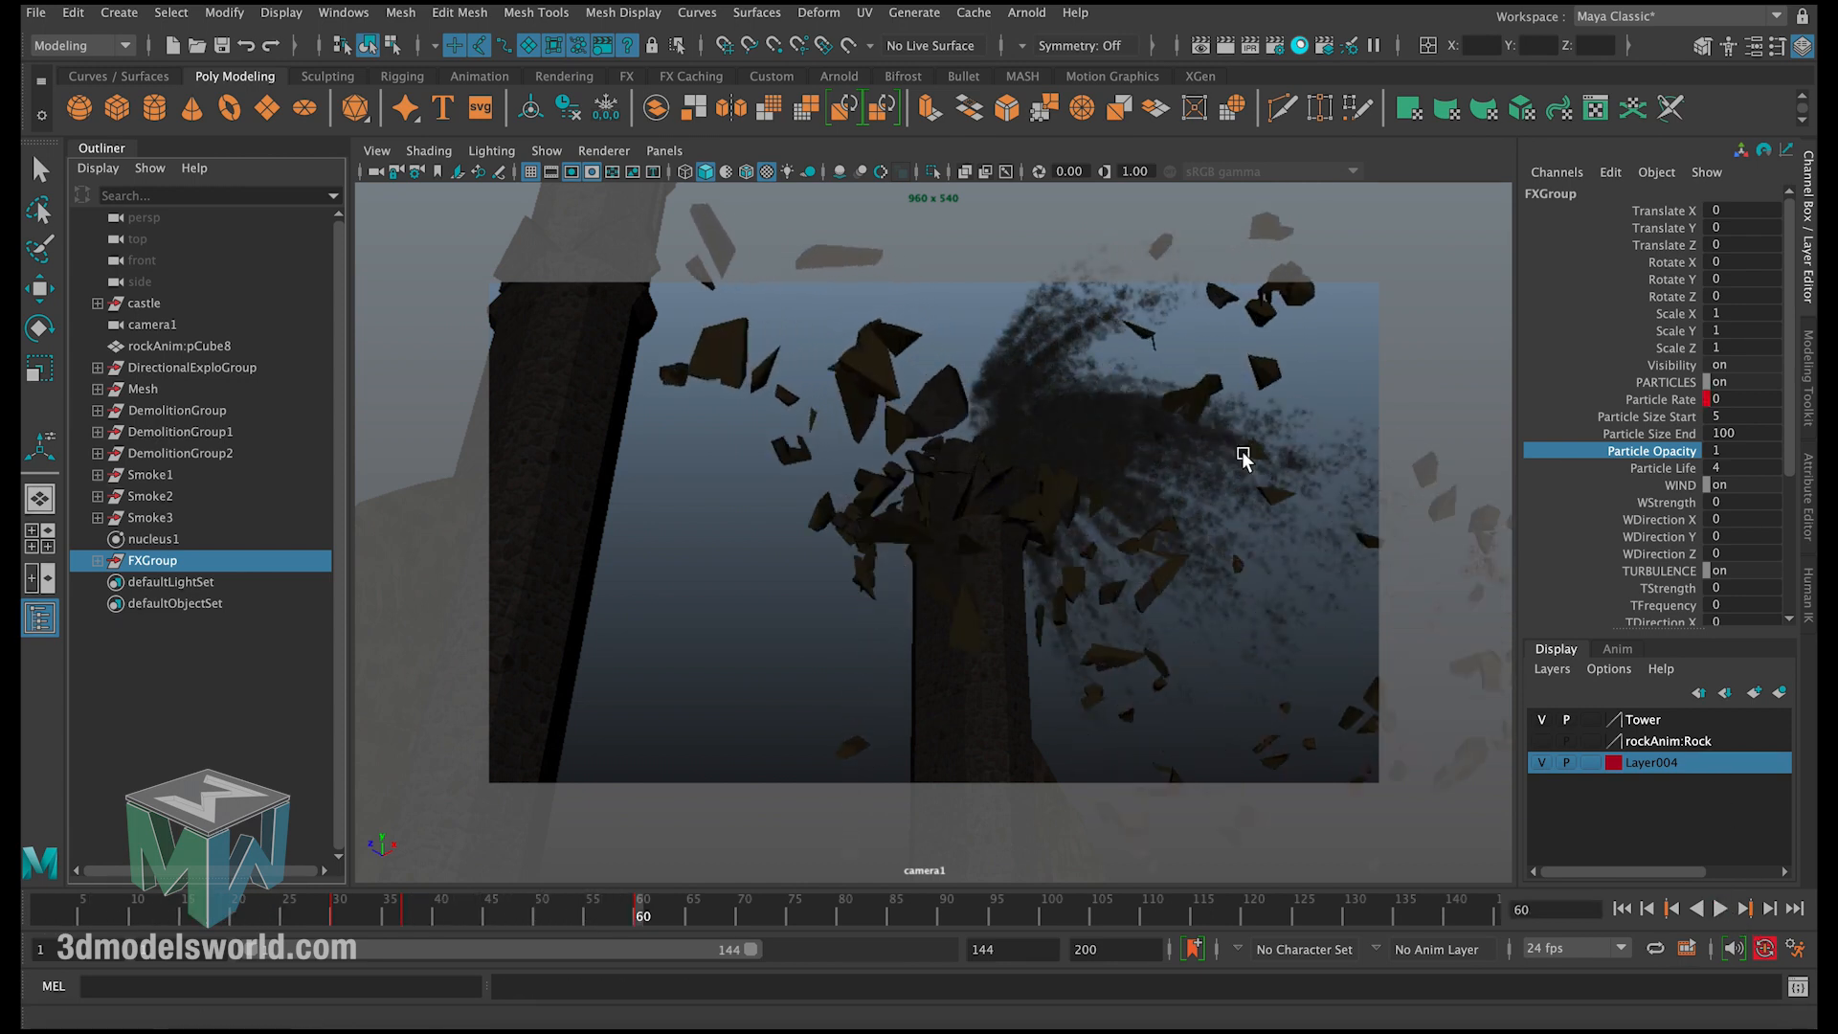
pyautogui.doubleClick(1722, 449)
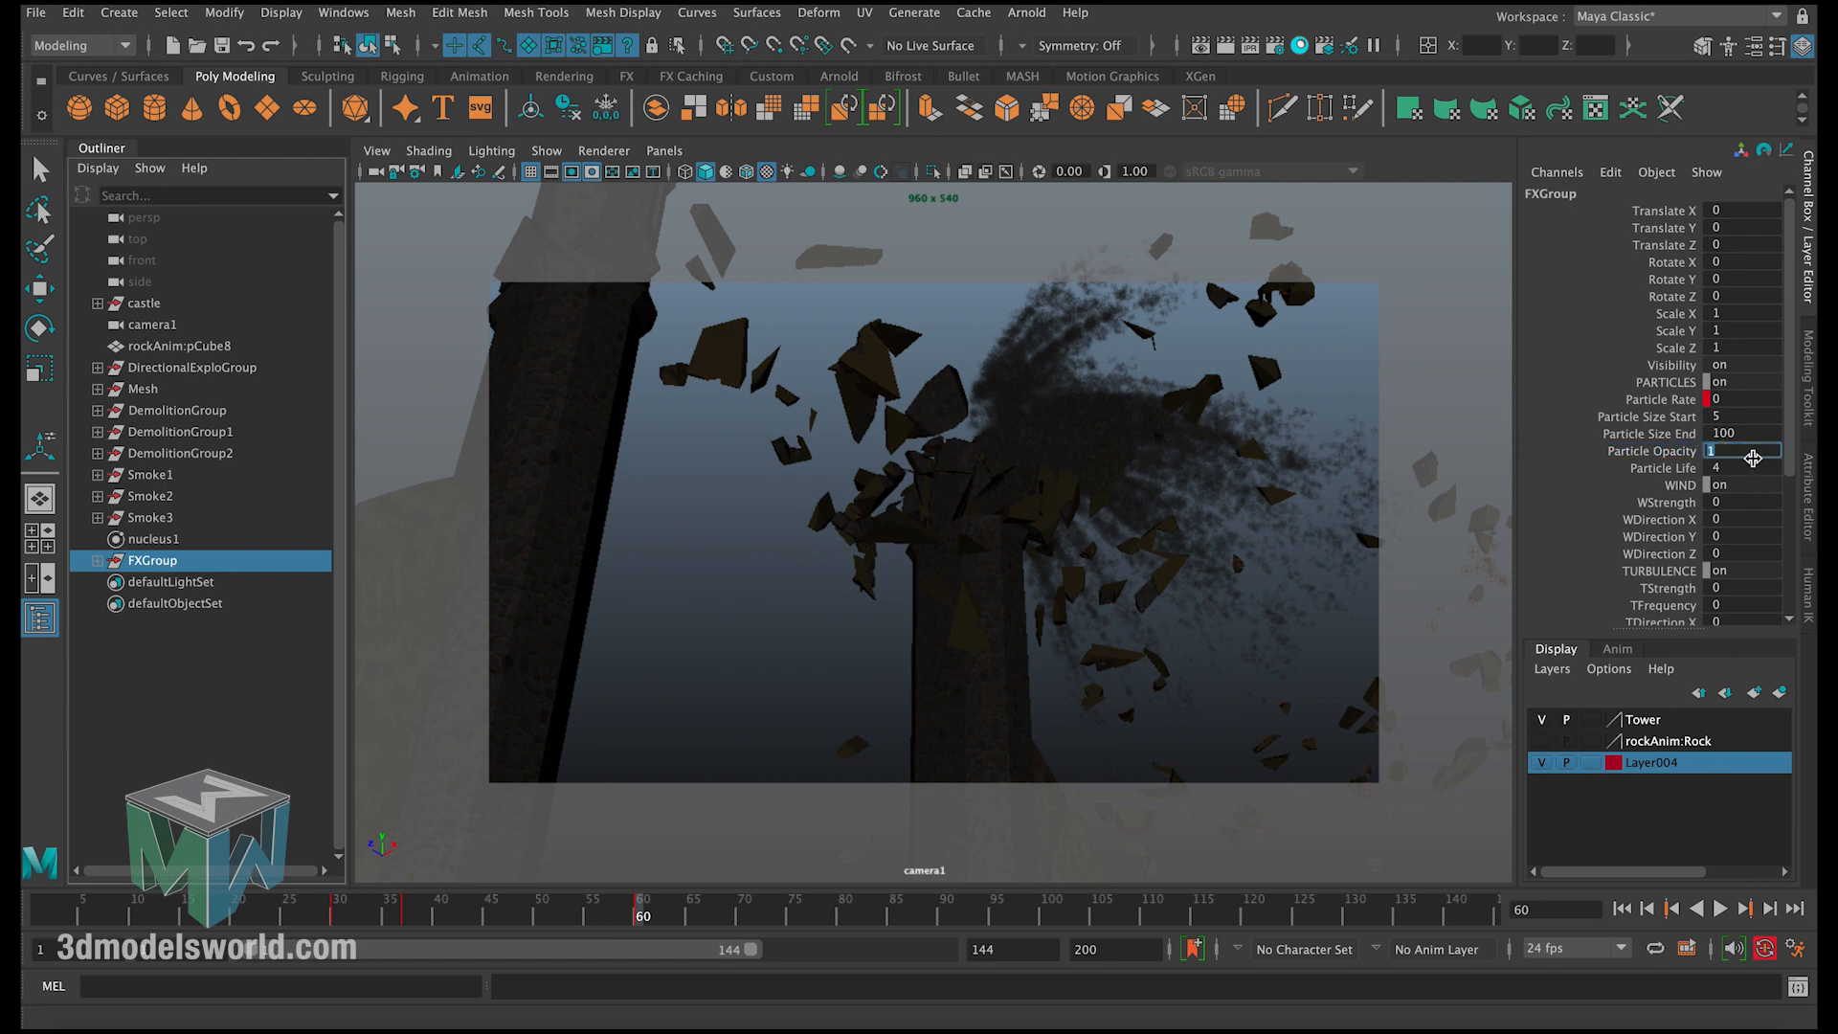
pyautogui.press('Return')
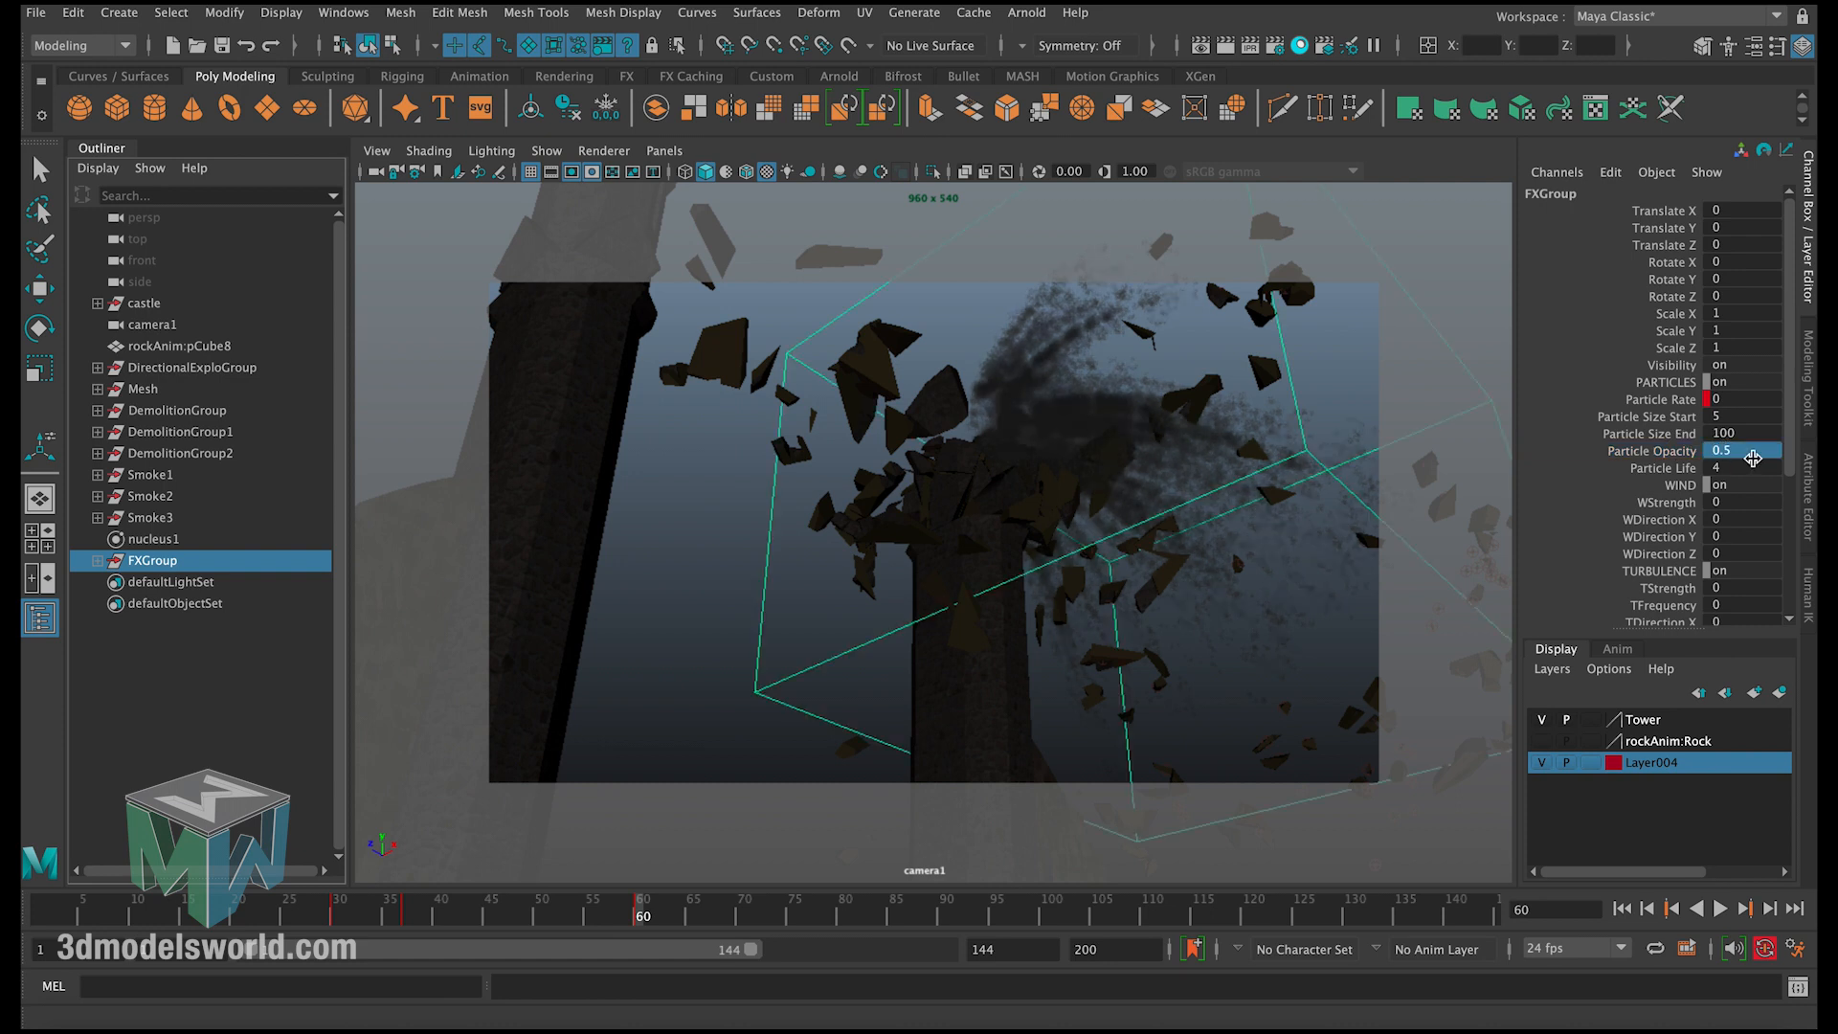
# Step: Try raising FXGroup's Particle Opacity to 22.6 to compare the smoke density, and set it back to 1
pyautogui.click(1652, 450)
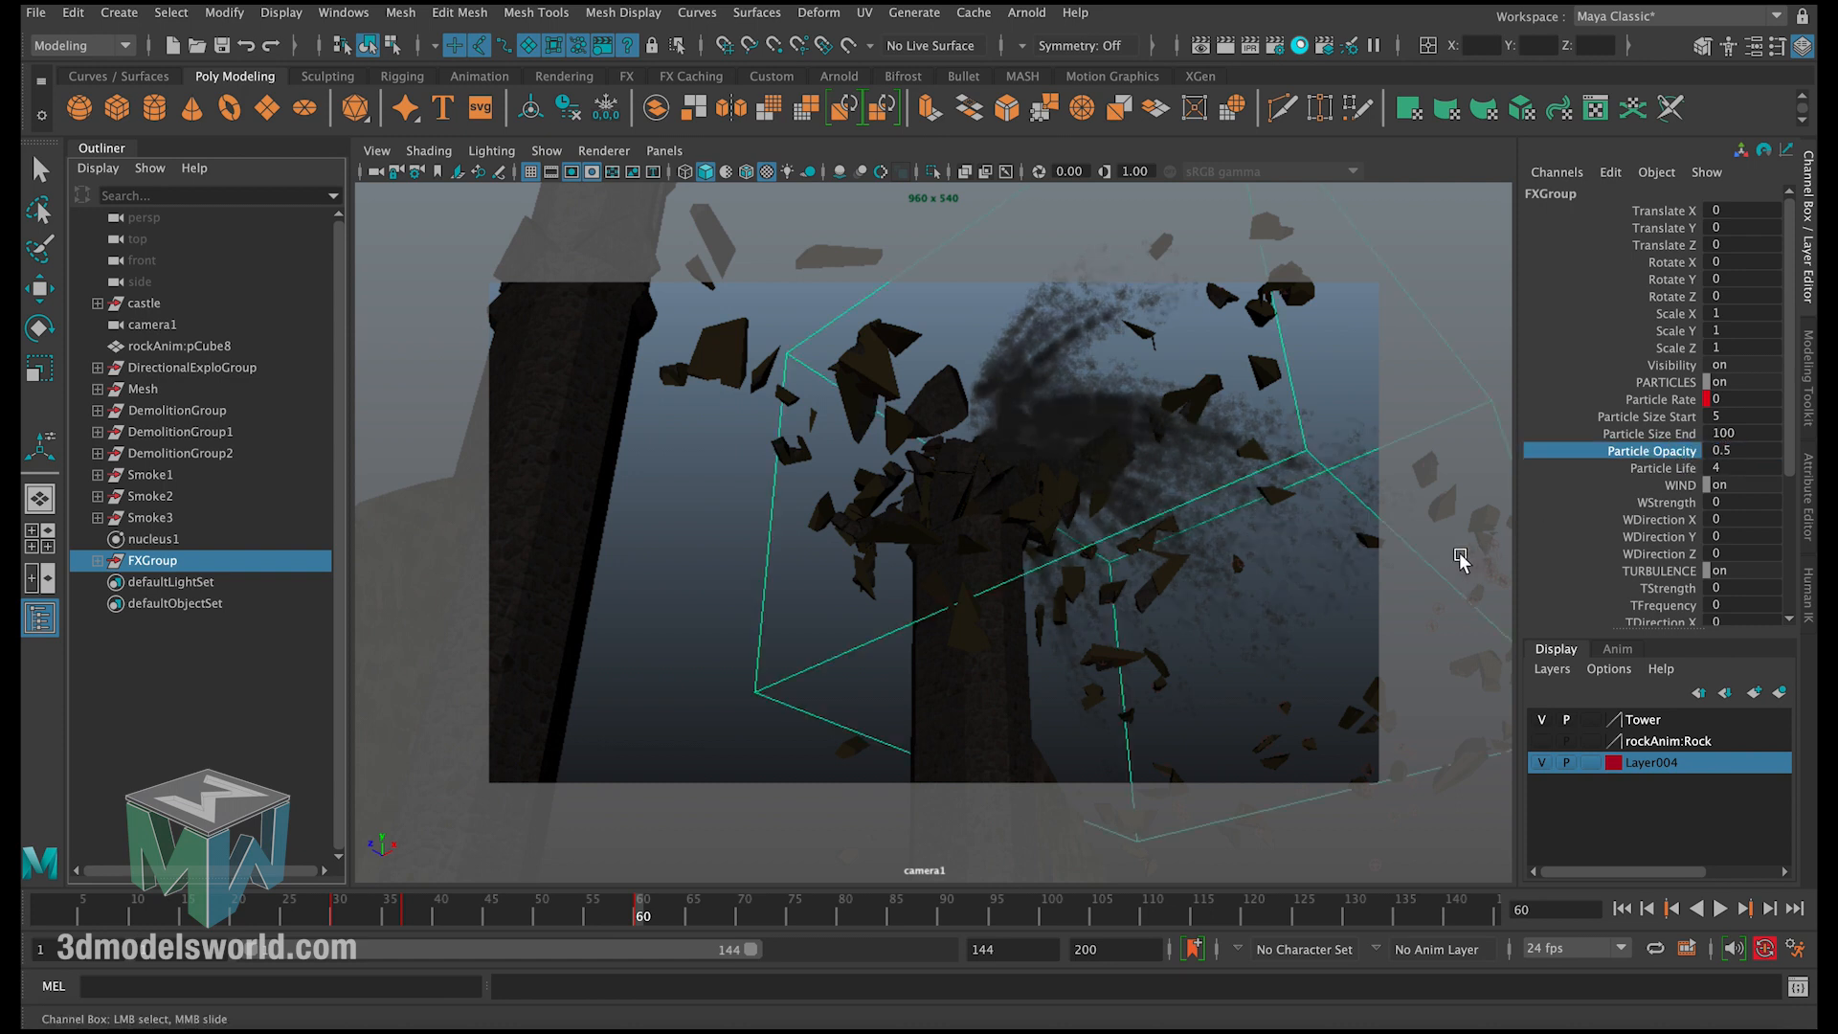
pyautogui.moveTo(1463, 560); pyautogui.dragTo(1616, 552, button='middle')
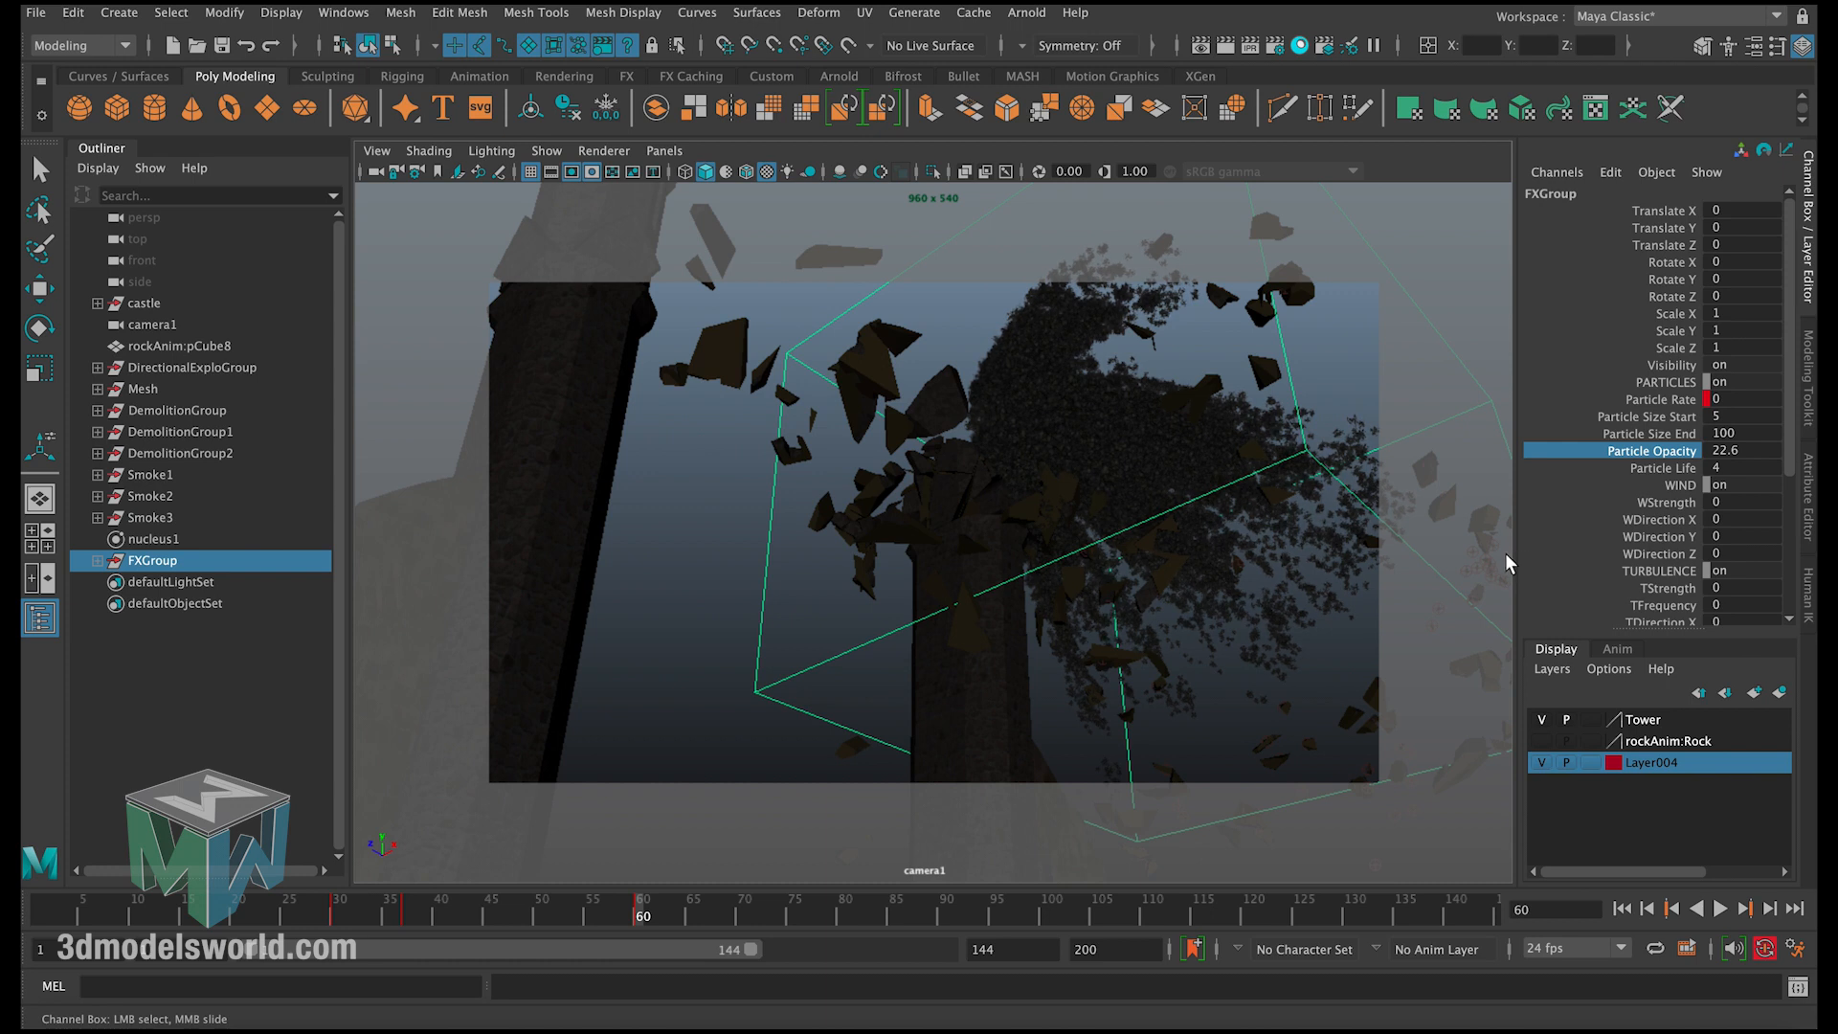
pyautogui.doubleClick(1741, 449)
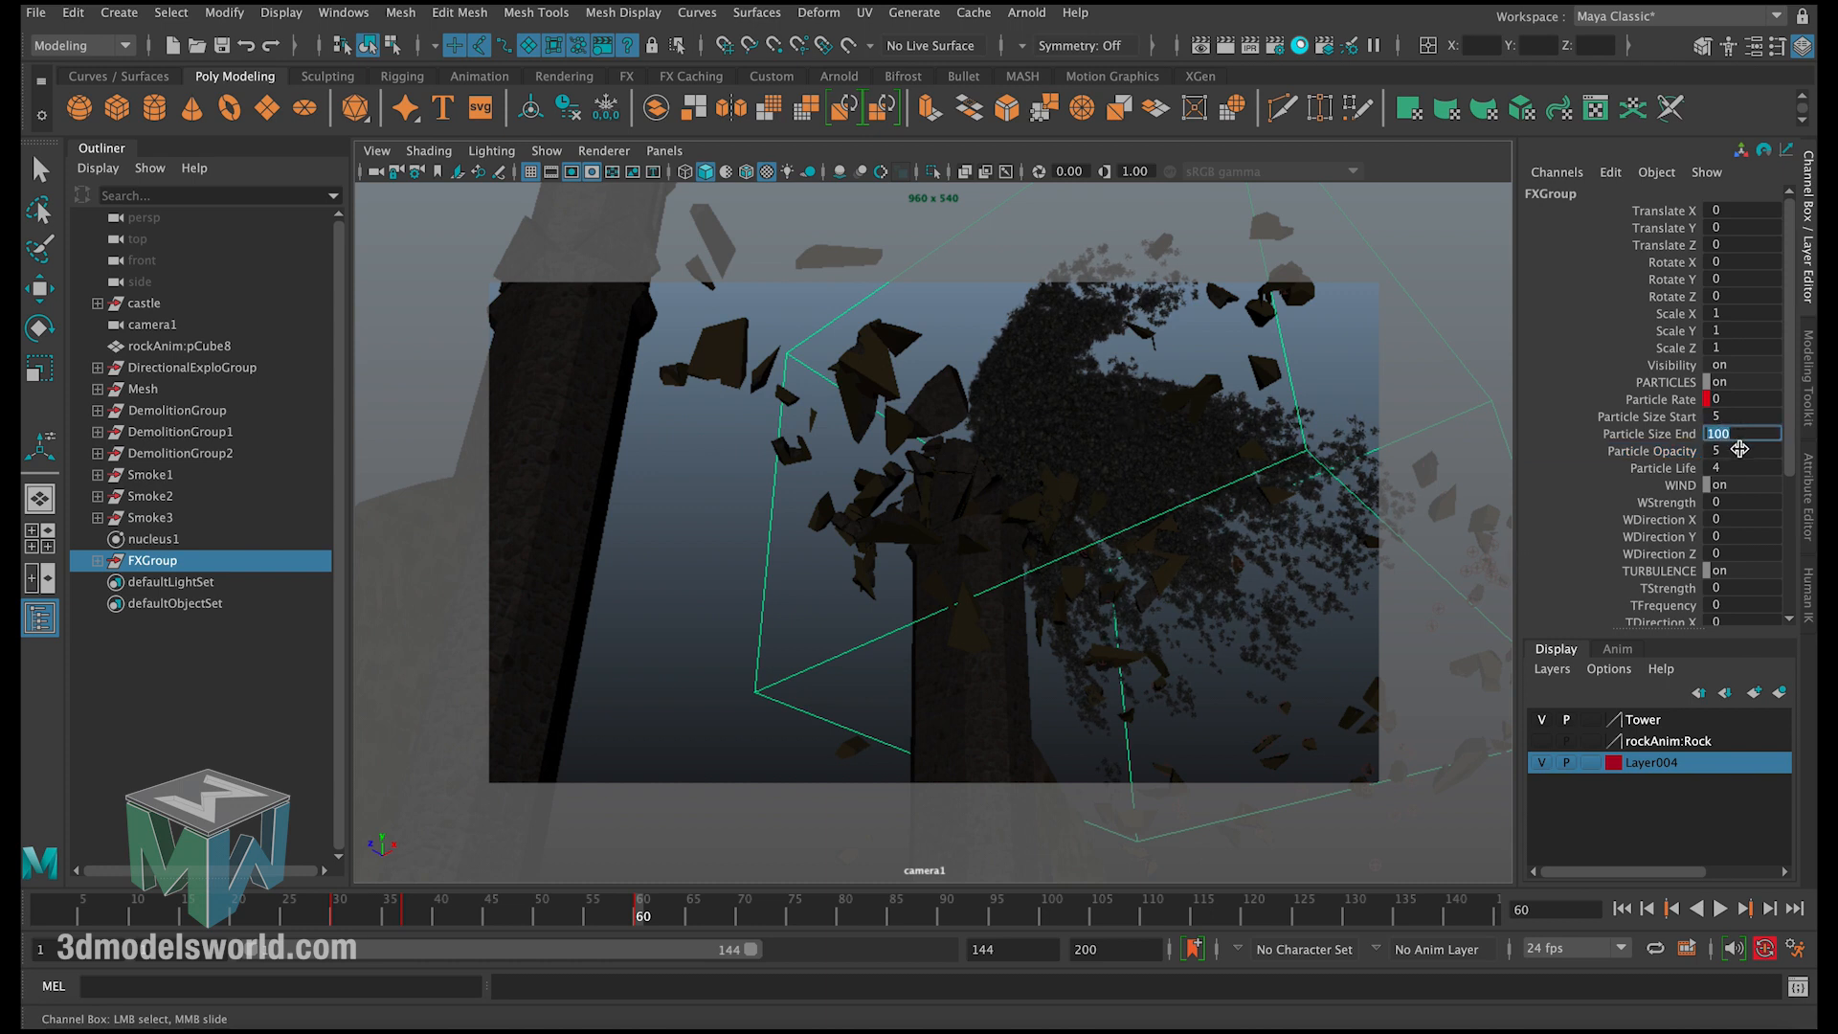
pyautogui.press('Return')
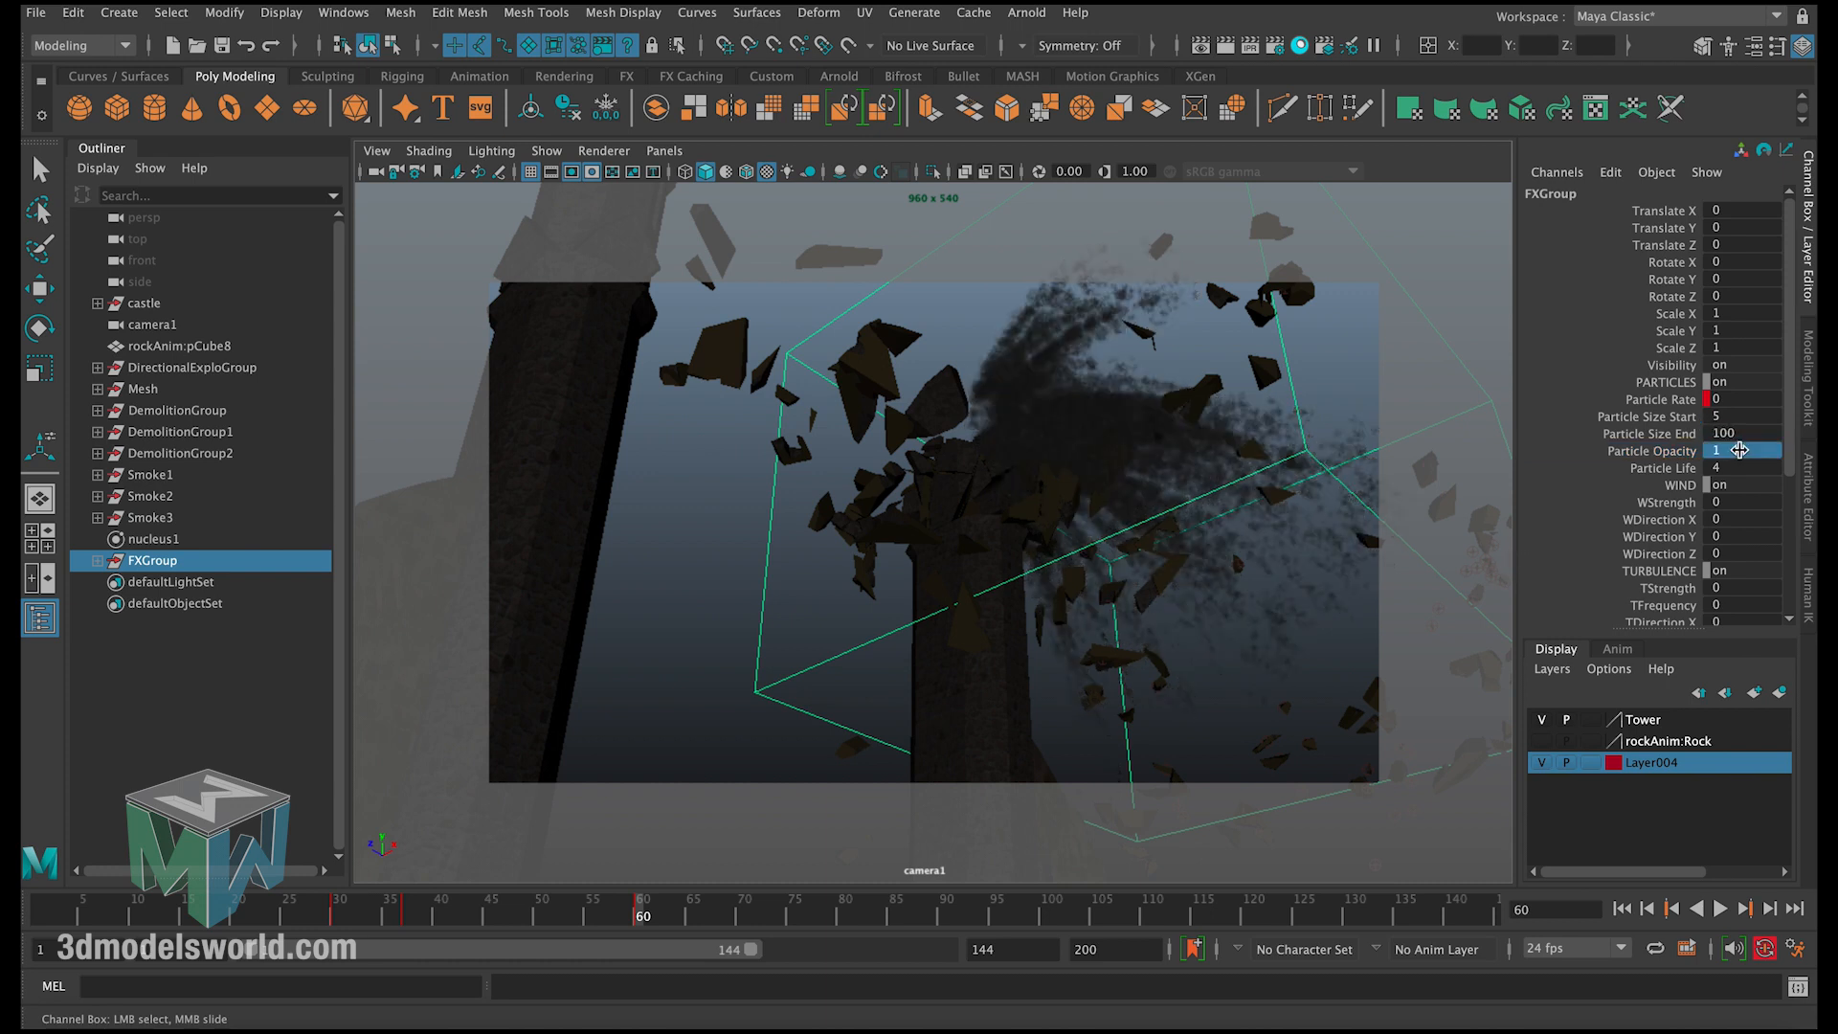
# Step: Set FXGroup's Particle Opacity to 0.6
pyautogui.doubleClick(1741, 450)
pyautogui.write('0.6')
pyautogui.press('Return')
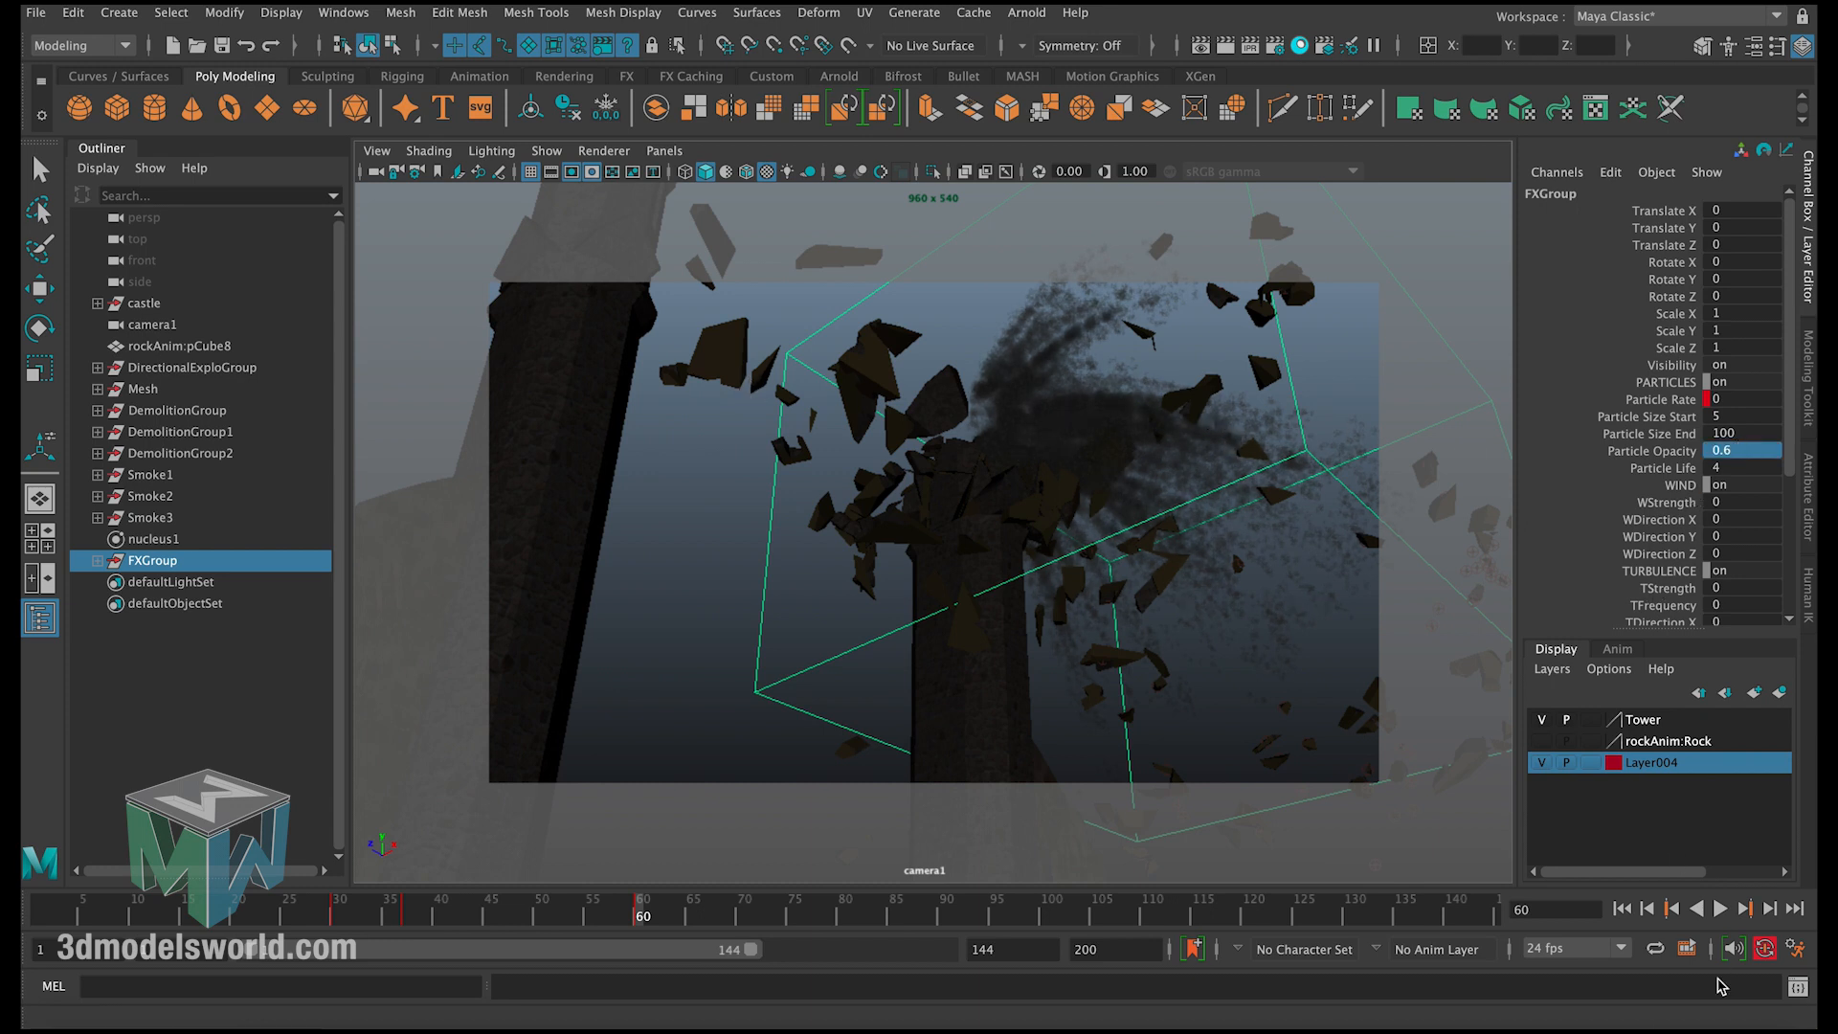
pyautogui.click(1299, 48)
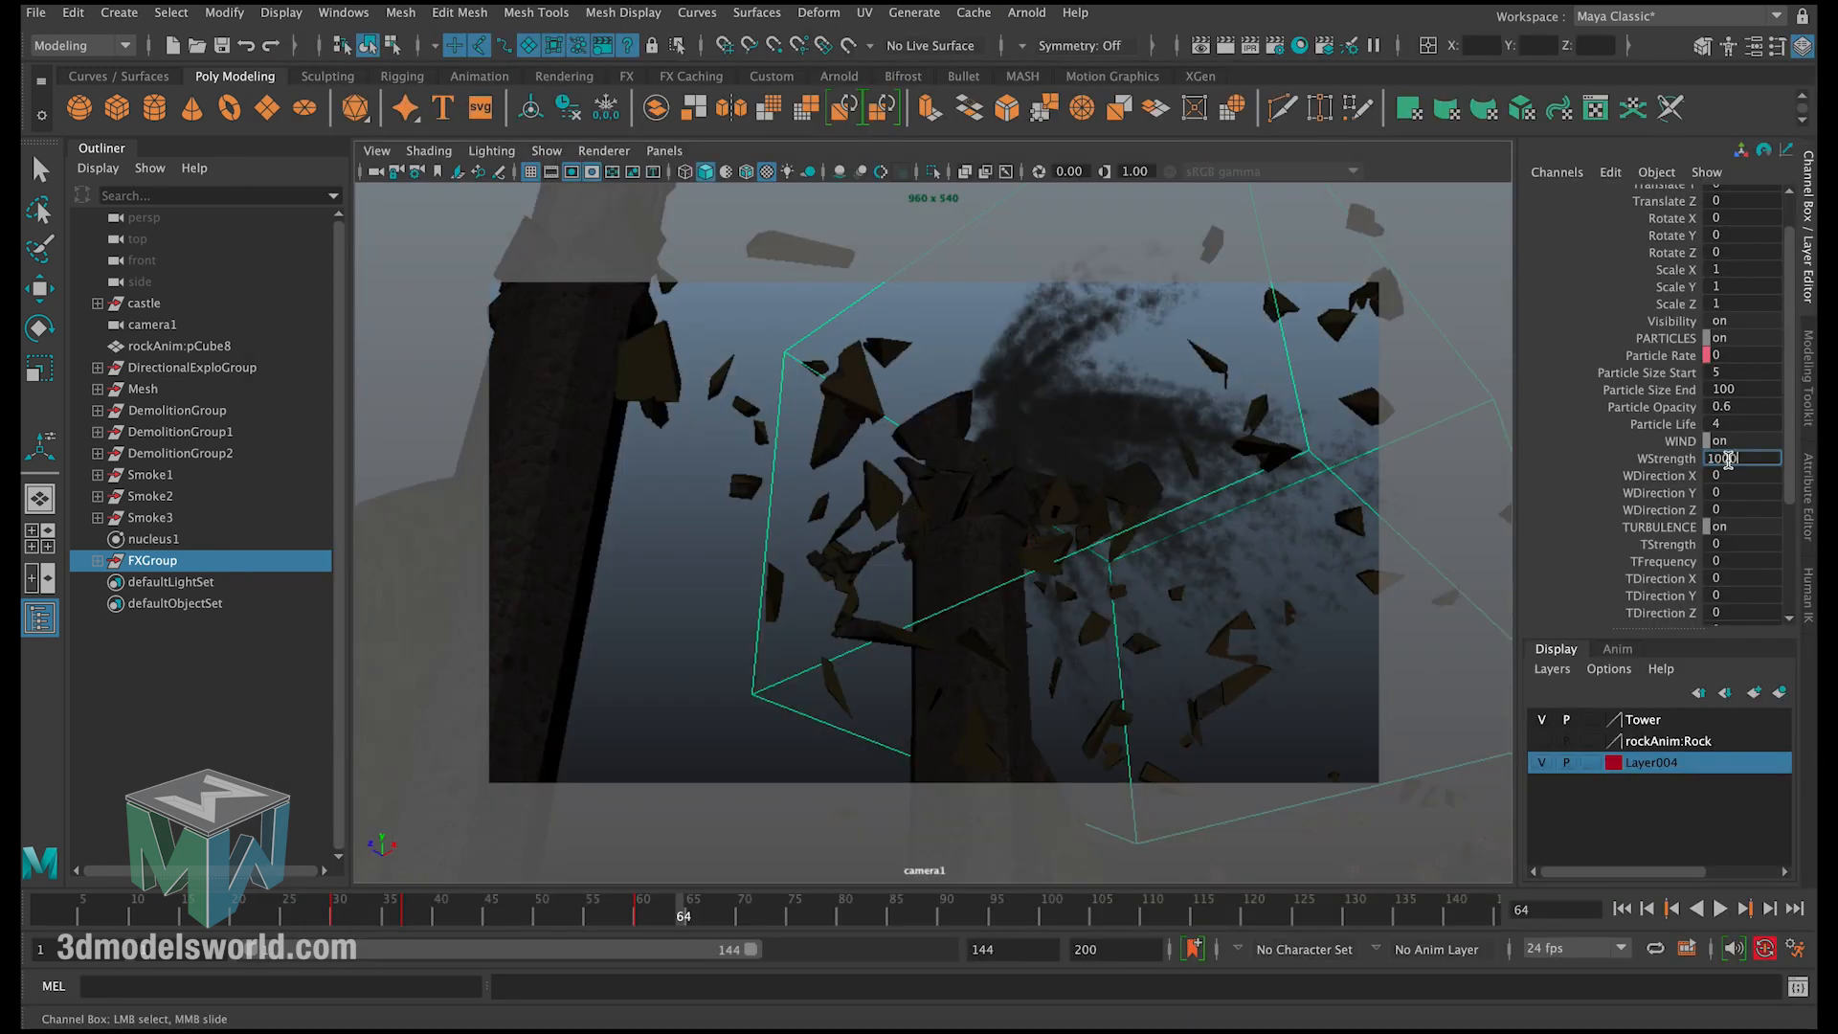
# Step: Set FXGroup's wind strength to 1000 and its wind direction to -1 in both X and Y
pyautogui.press('Return')
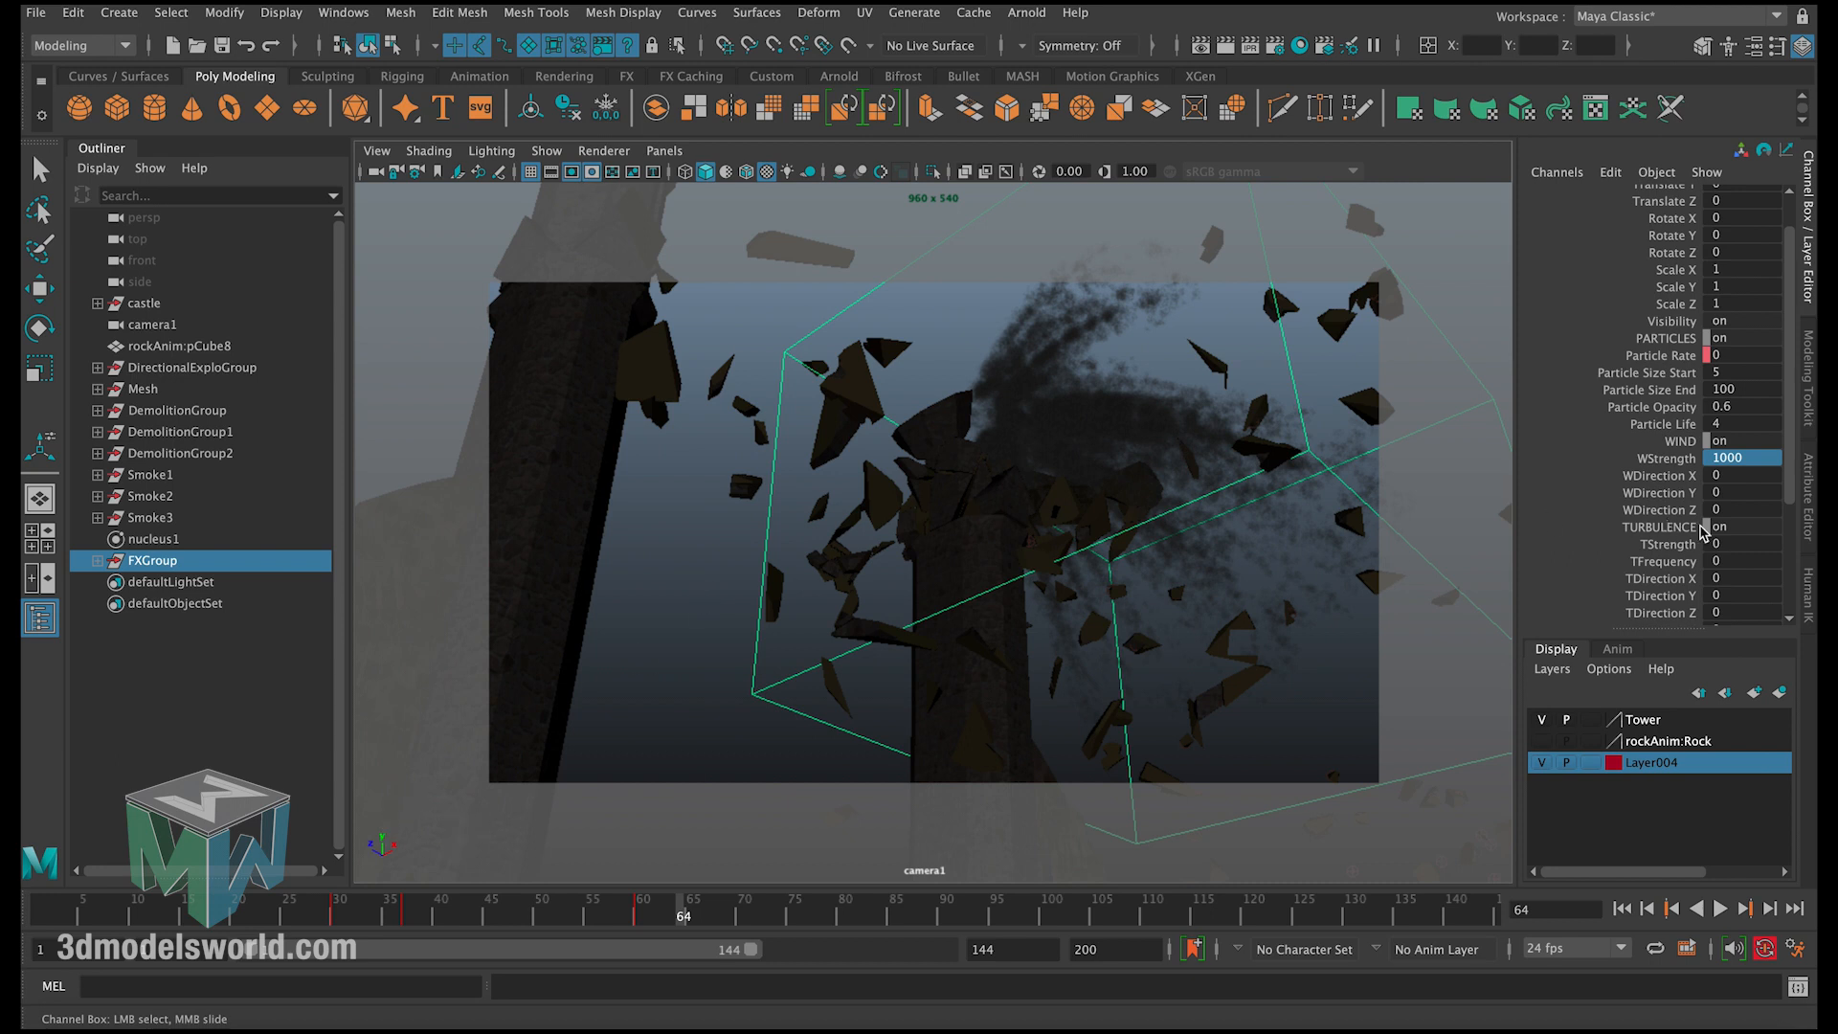
pyautogui.doubleClick(1740, 476)
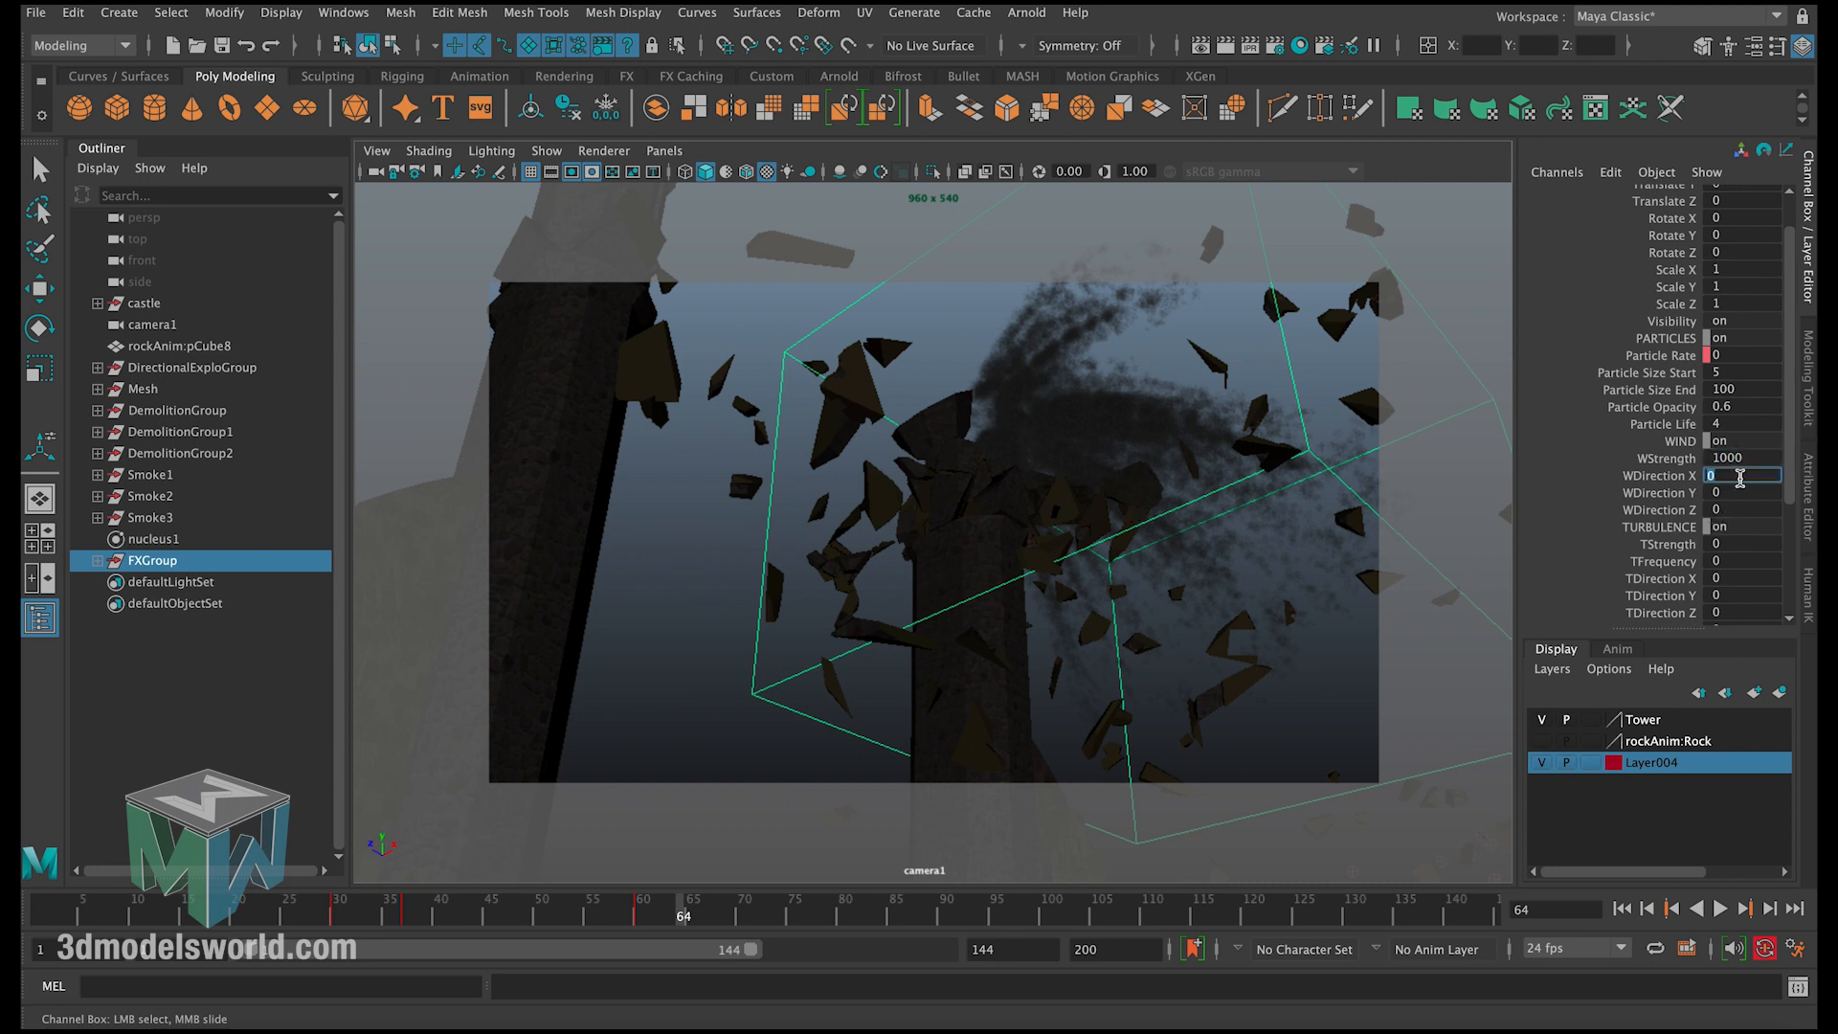
pyautogui.press('Return')
pyautogui.doubleClick(1759, 493)
pyautogui.write('-1')
pyautogui.press('Return')
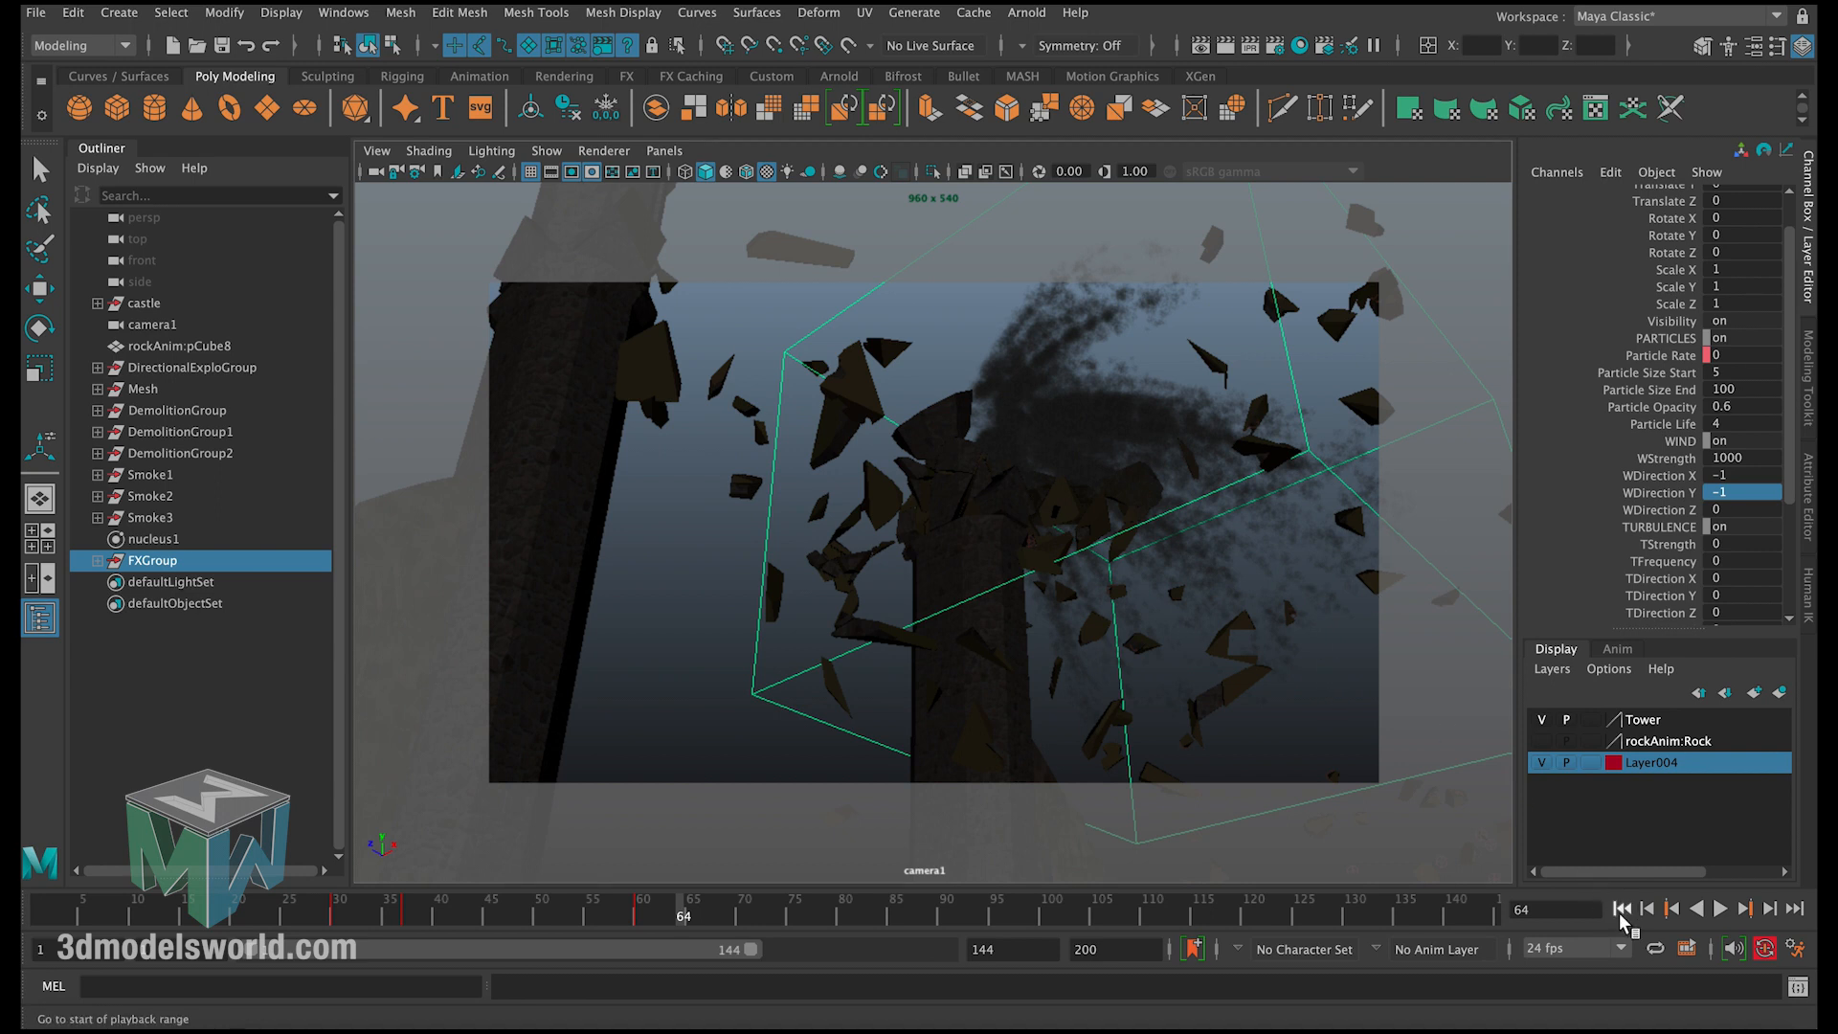
# Step: Play the demolition from the start to check how the wind moves the smoke, and return to frame 1
pyautogui.click(1621, 908)
pyautogui.click(1720, 909)
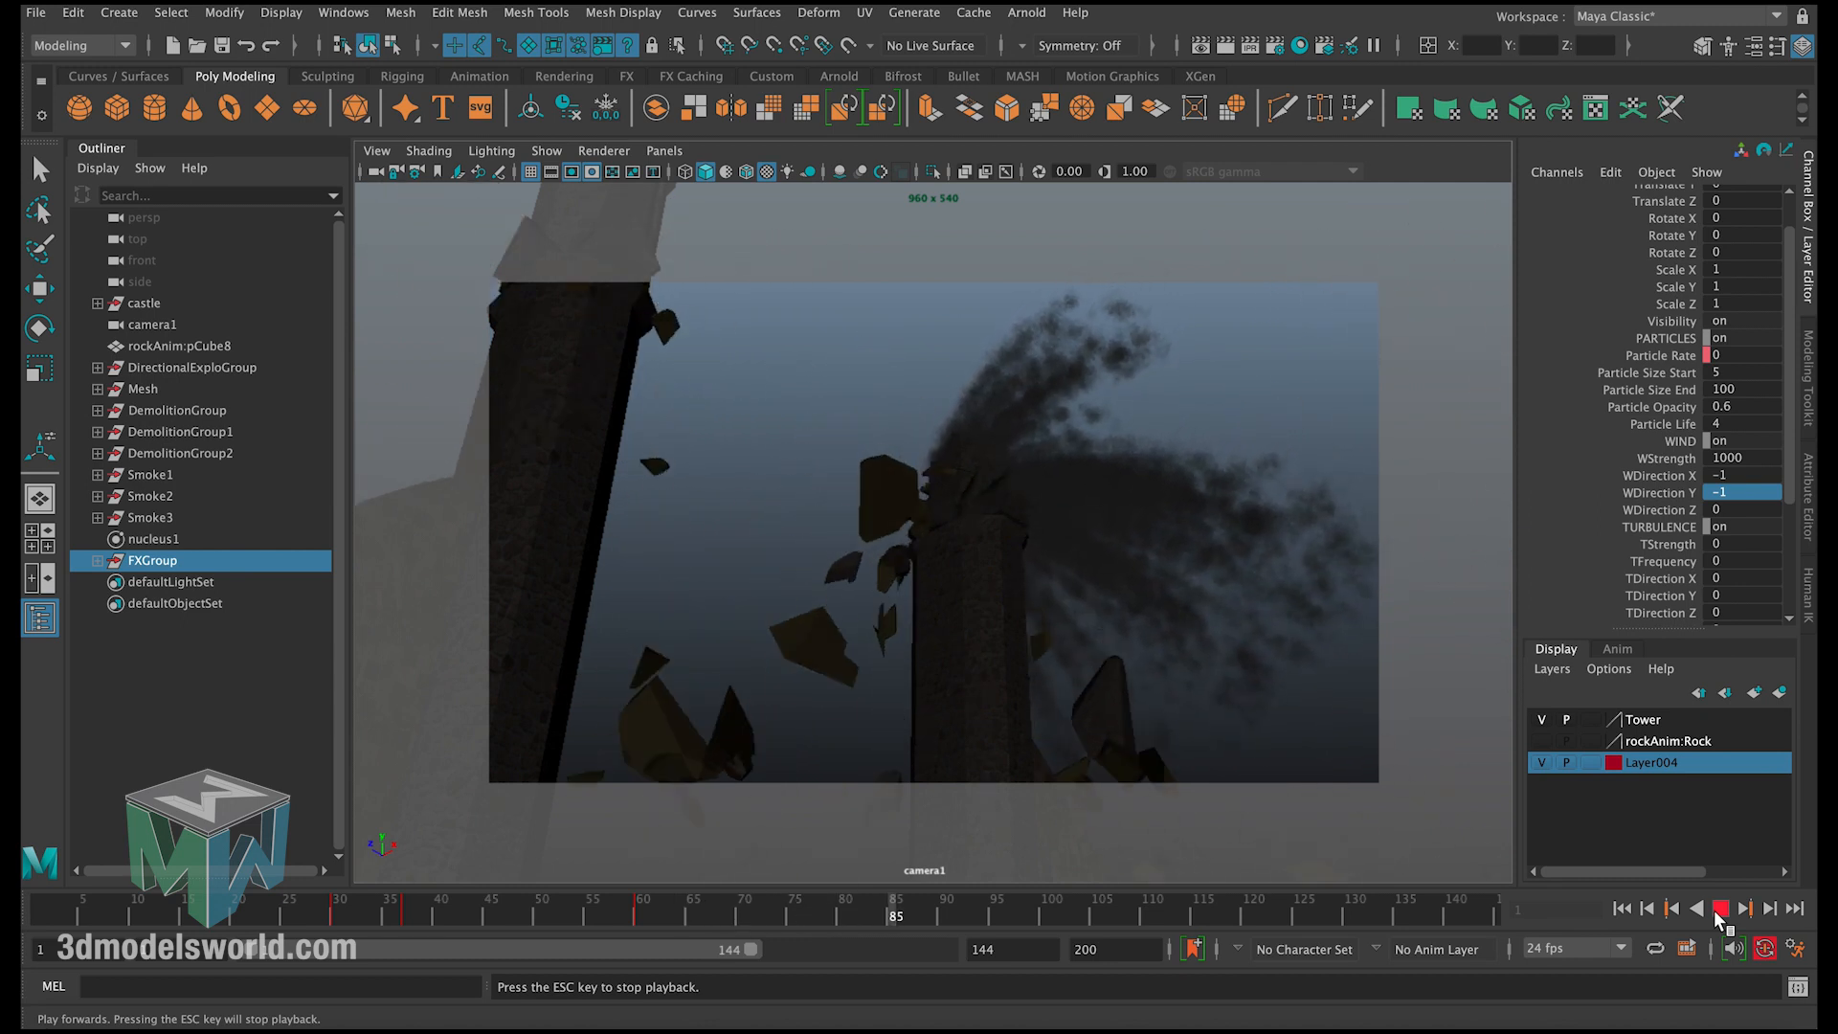
pyautogui.click(1720, 909)
pyautogui.click(1622, 908)
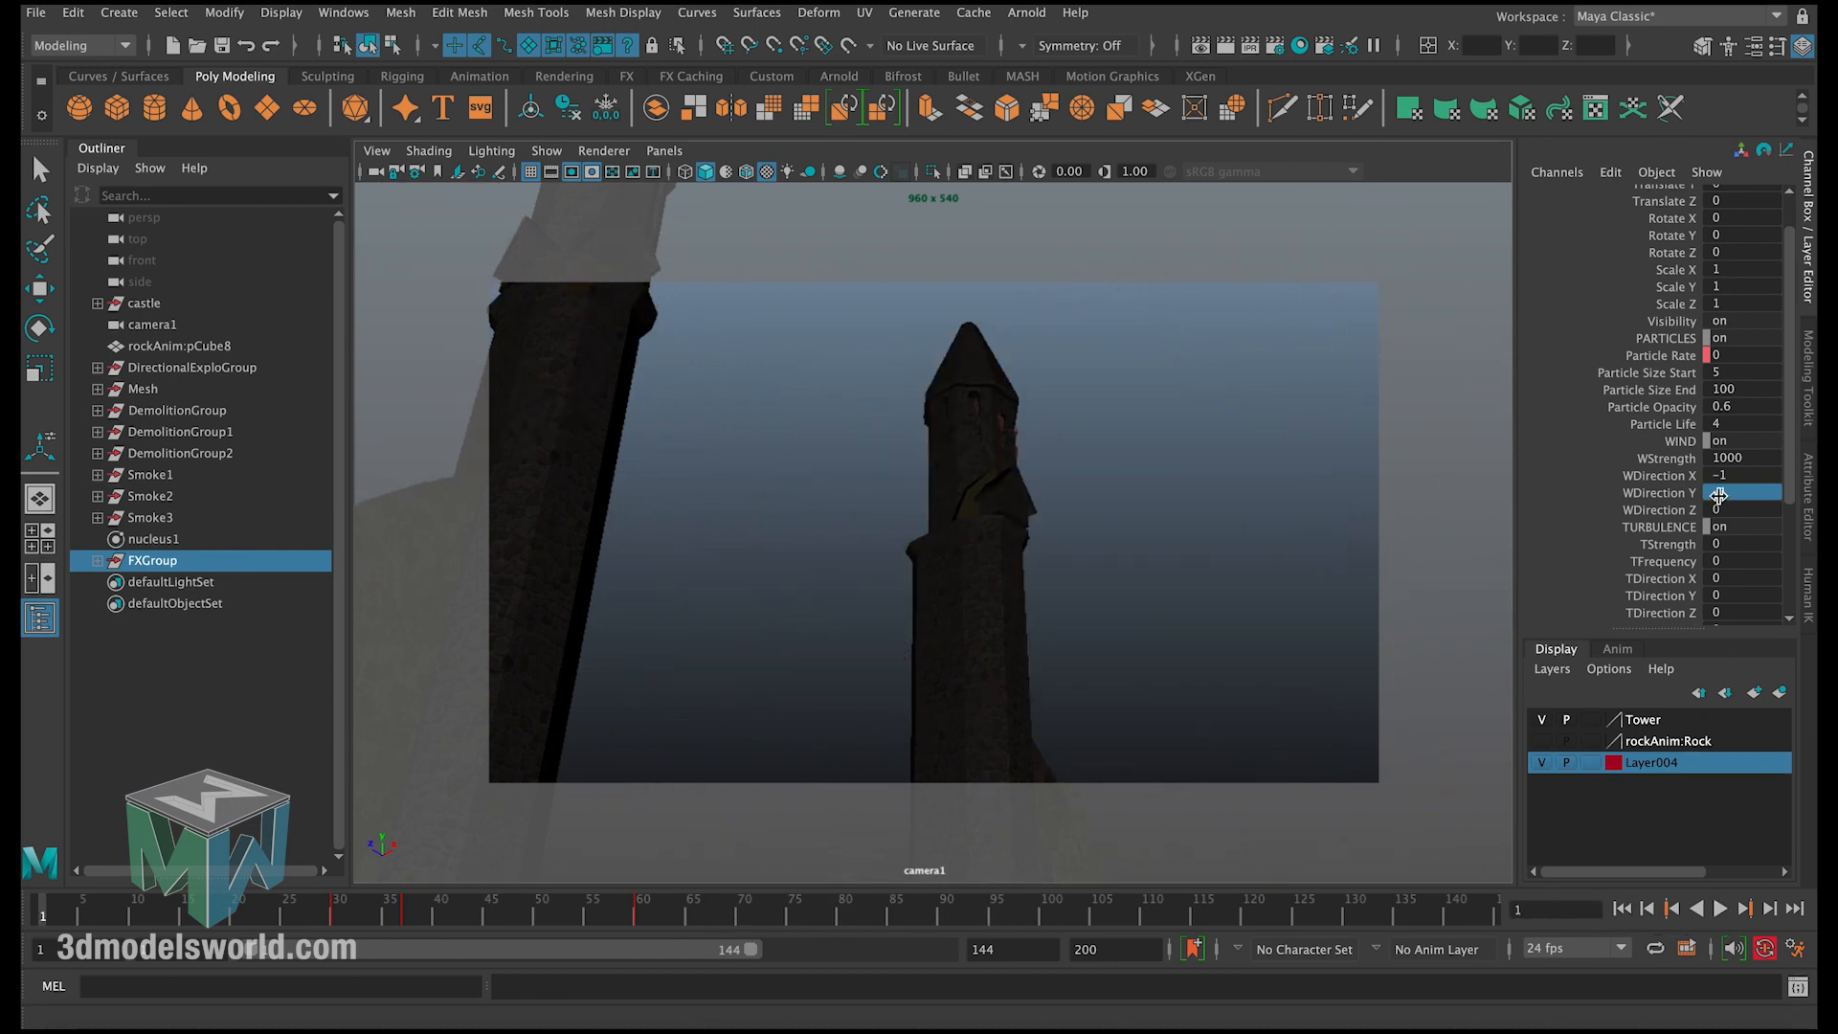
# Step: Set FXGroup's wind strength to 10, play the demolition to check the smoke drift, and return to frame 1
pyautogui.click(1768, 458)
pyautogui.write('10')
pyautogui.press('Return')
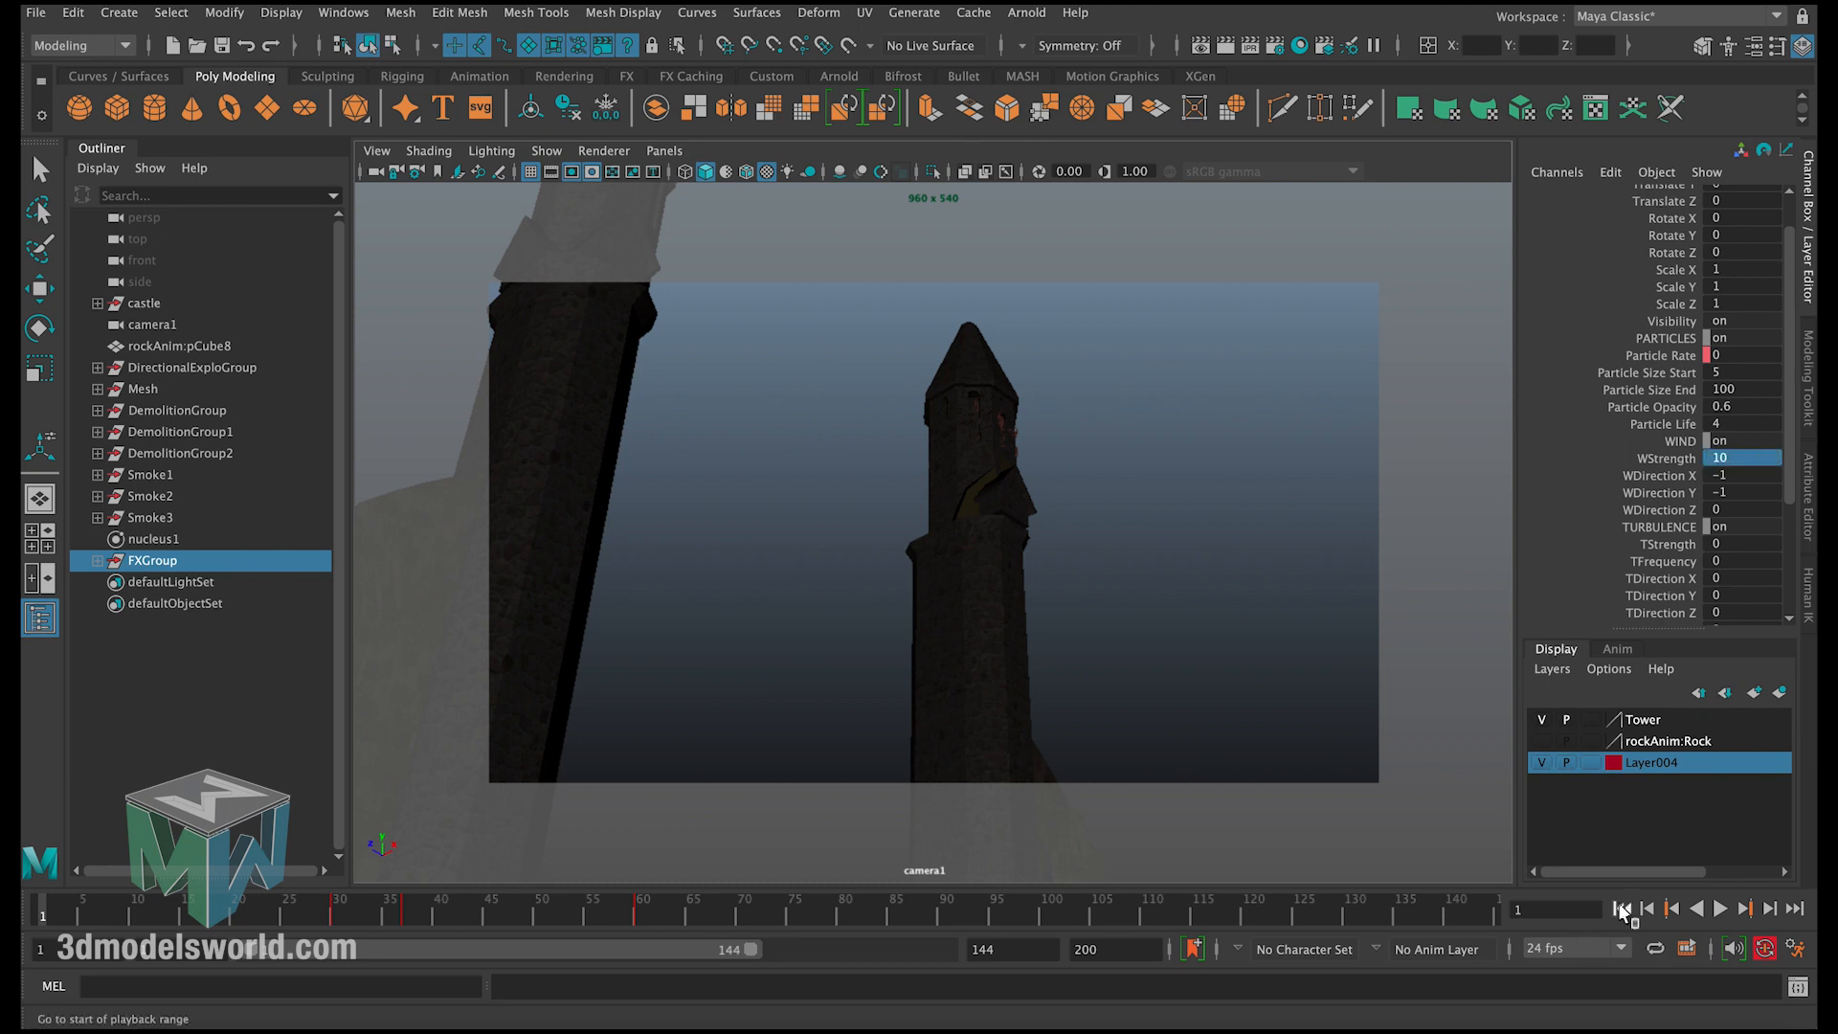
pyautogui.click(1726, 905)
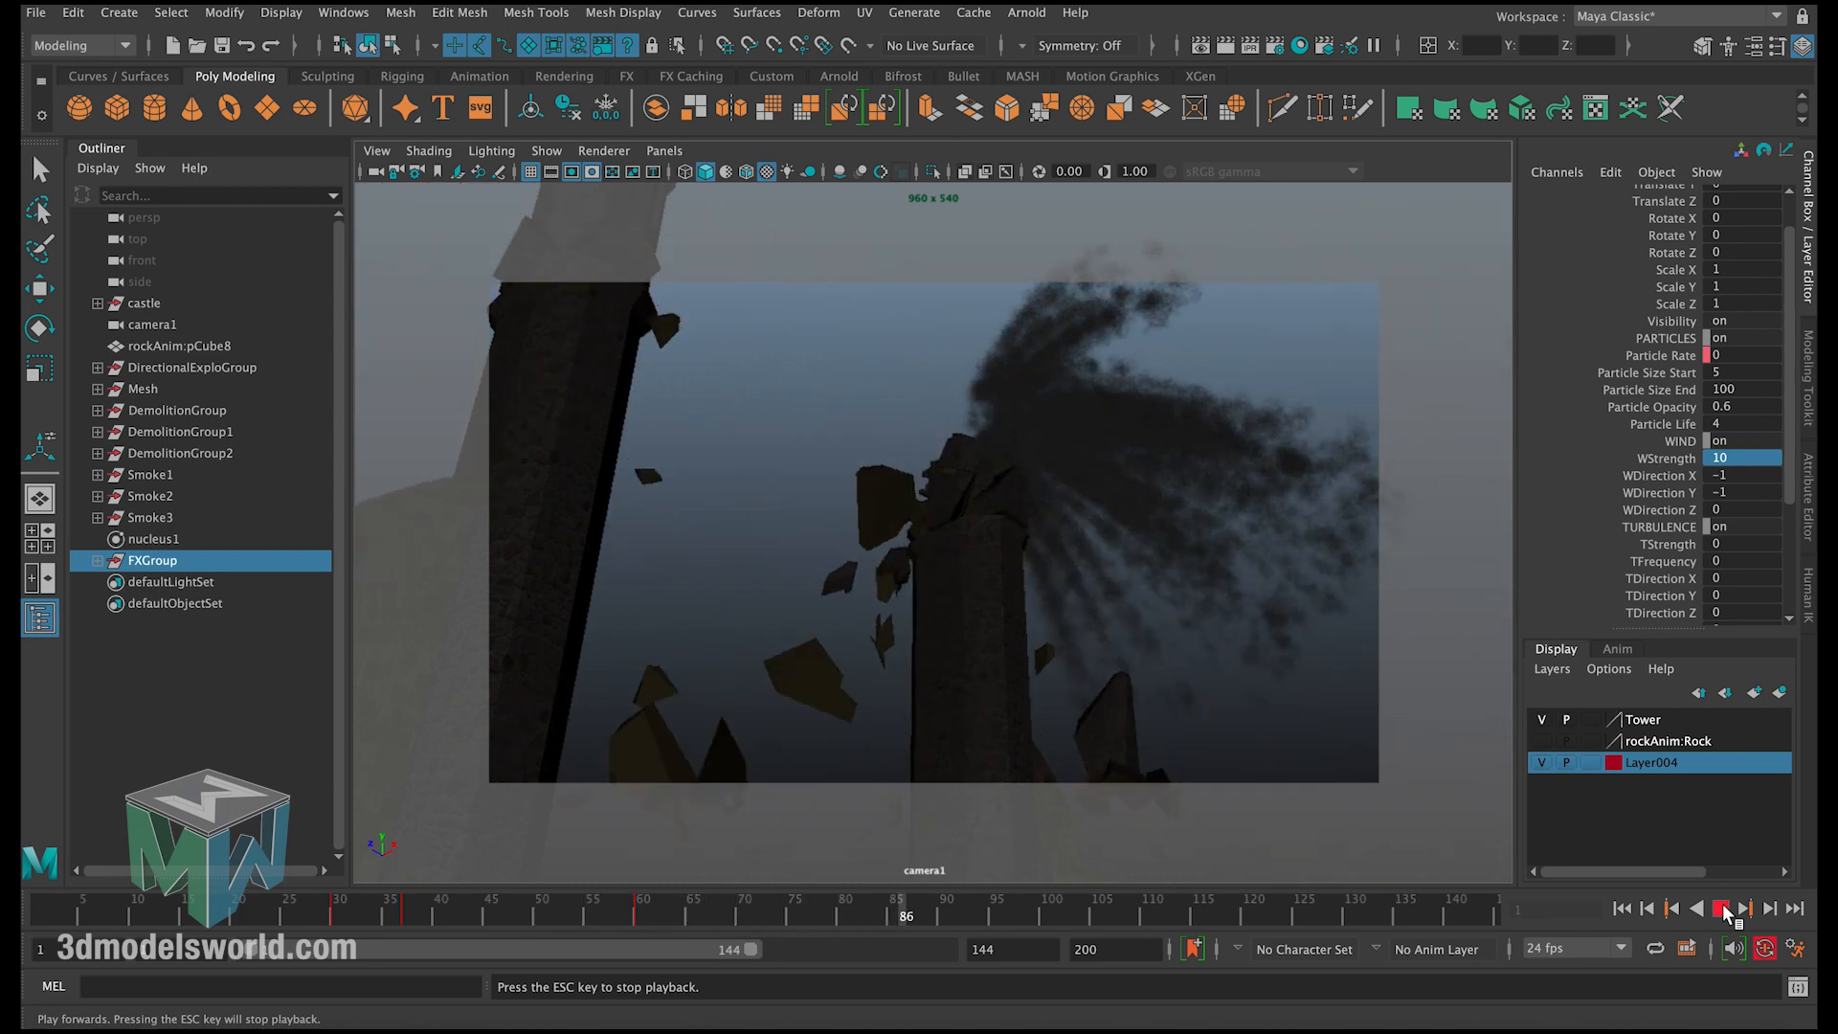
pyautogui.click(1720, 908)
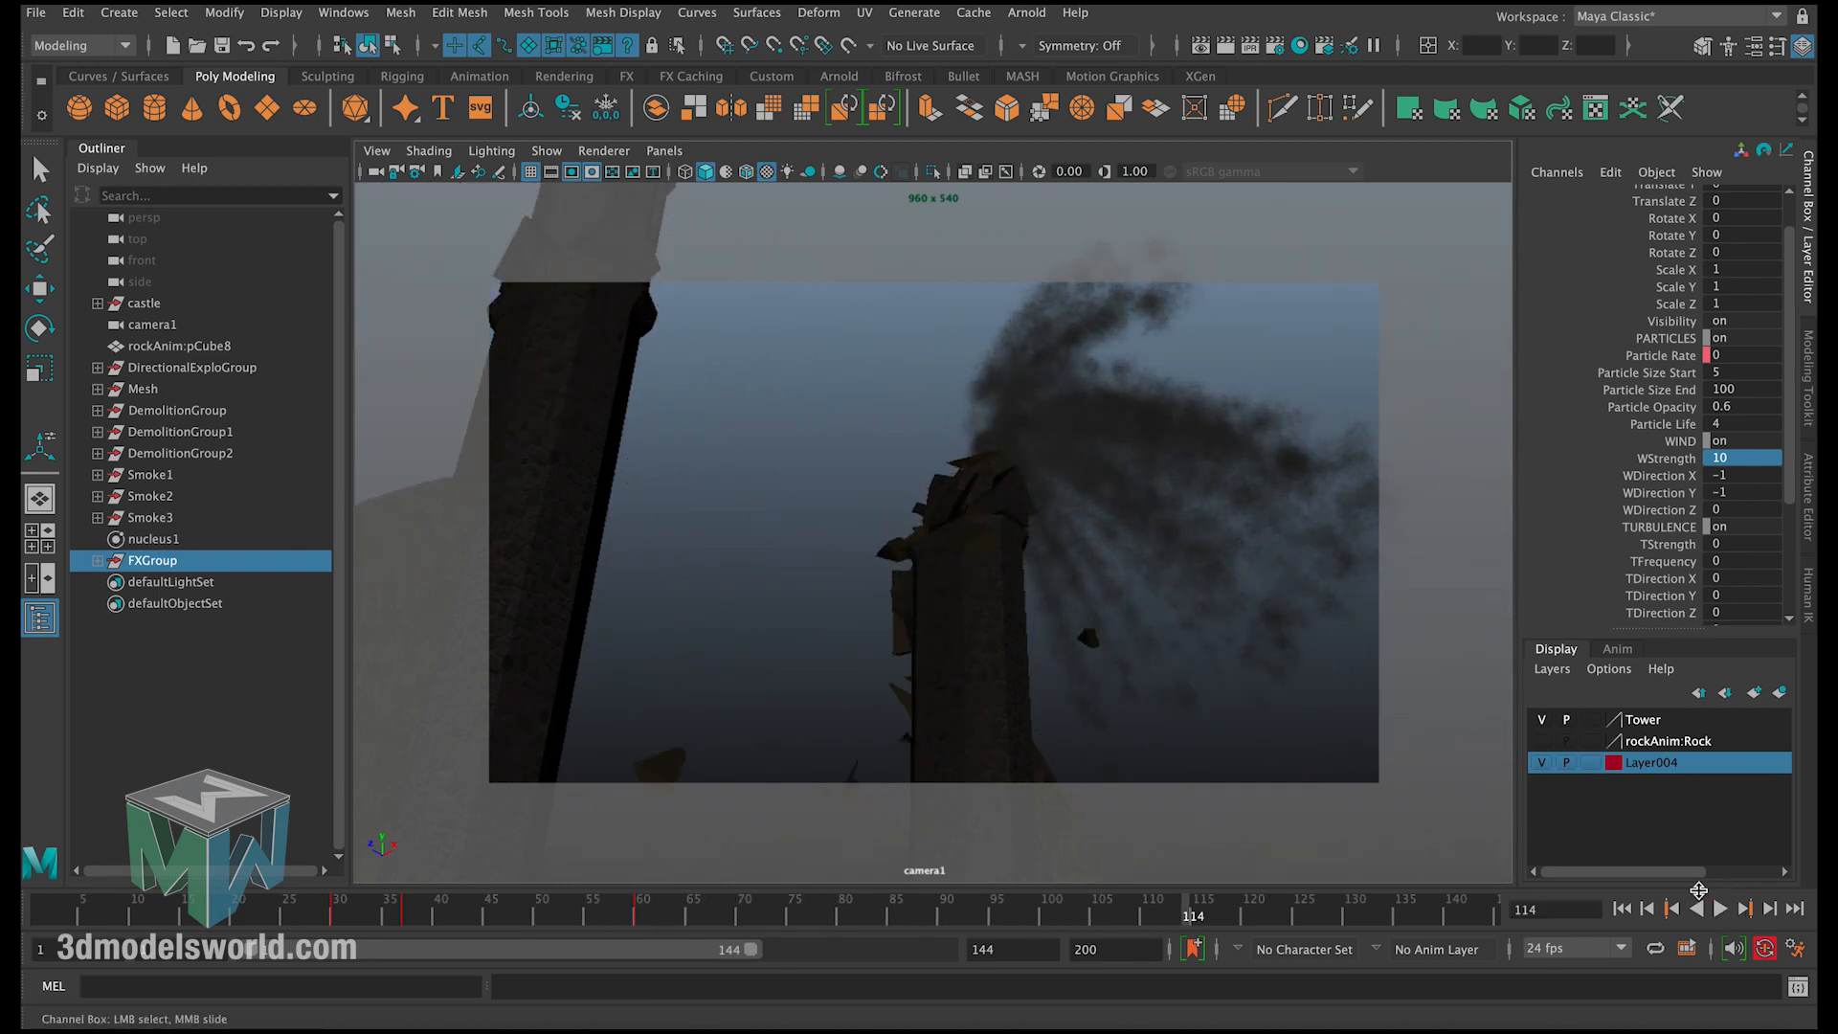
pyautogui.click(1622, 907)
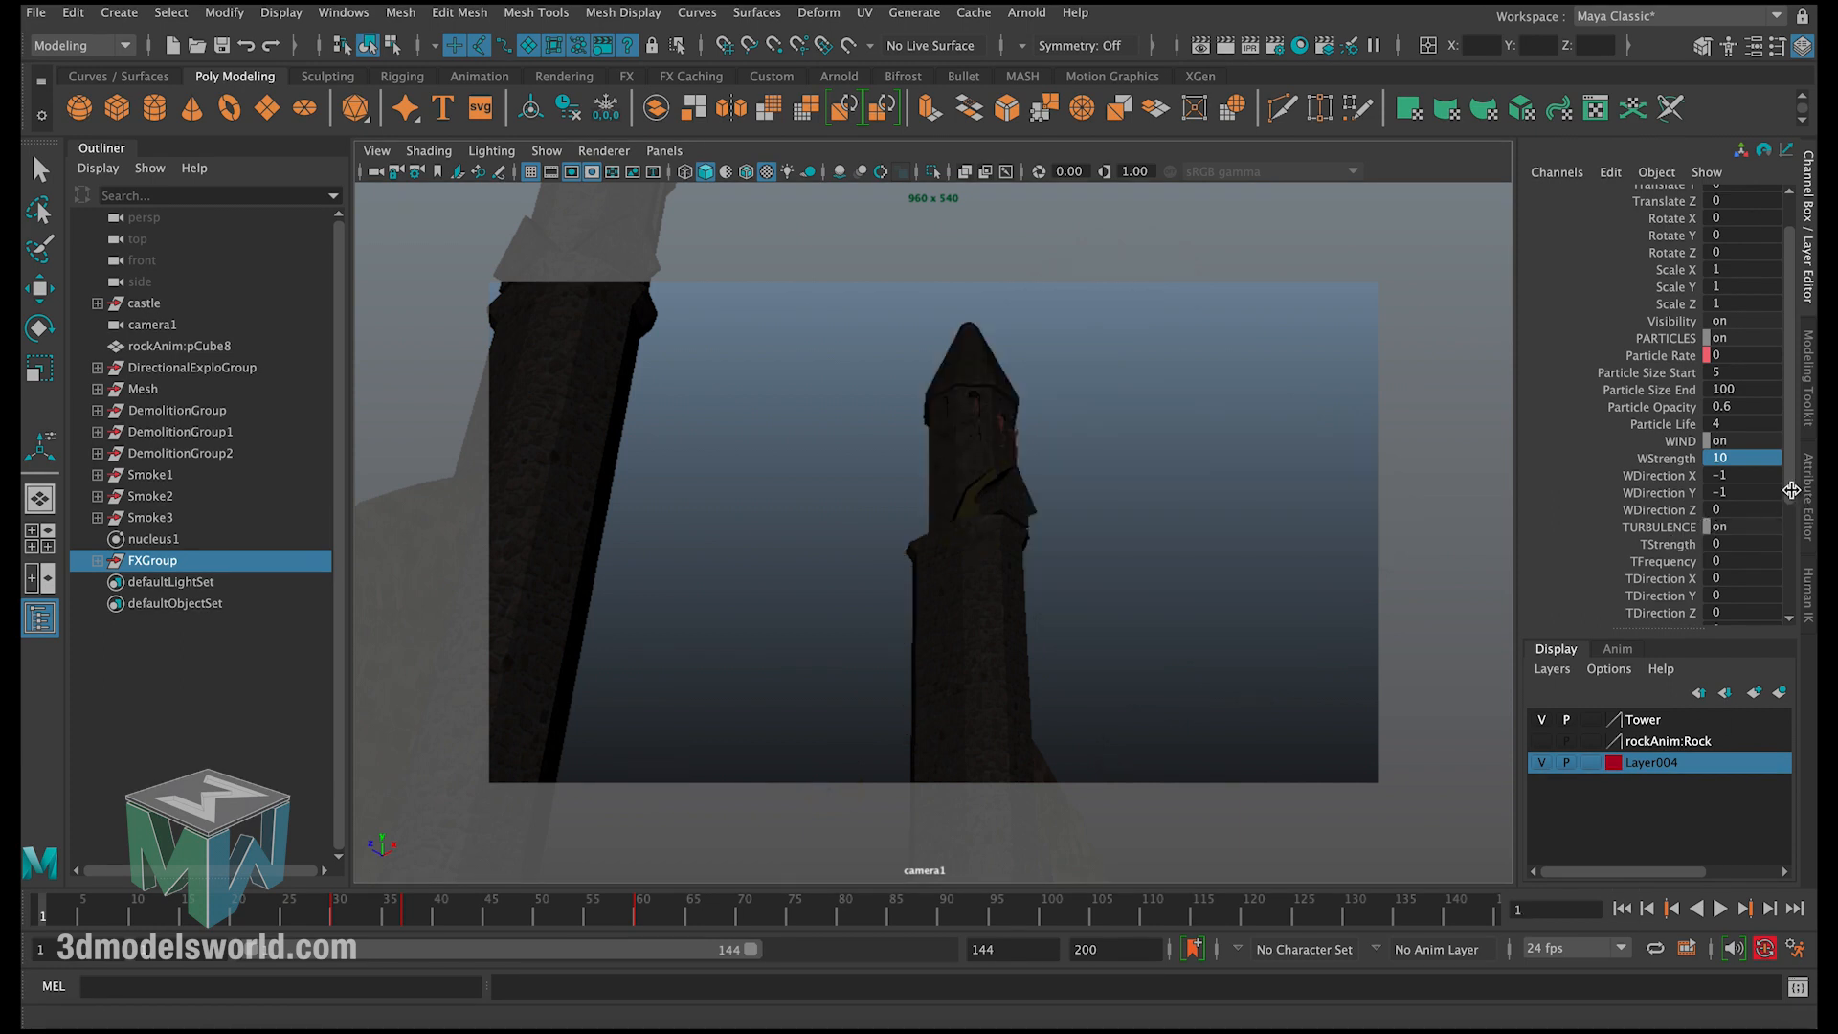
# Step: Set FXGroup's turbulence to a TStrength of 1000, a TFrequency of 10 and a TDirection X of 1
pyautogui.moveTo(1791, 491); pyautogui.dragTo(1791, 556)
pyautogui.doubleClick(1728, 424)
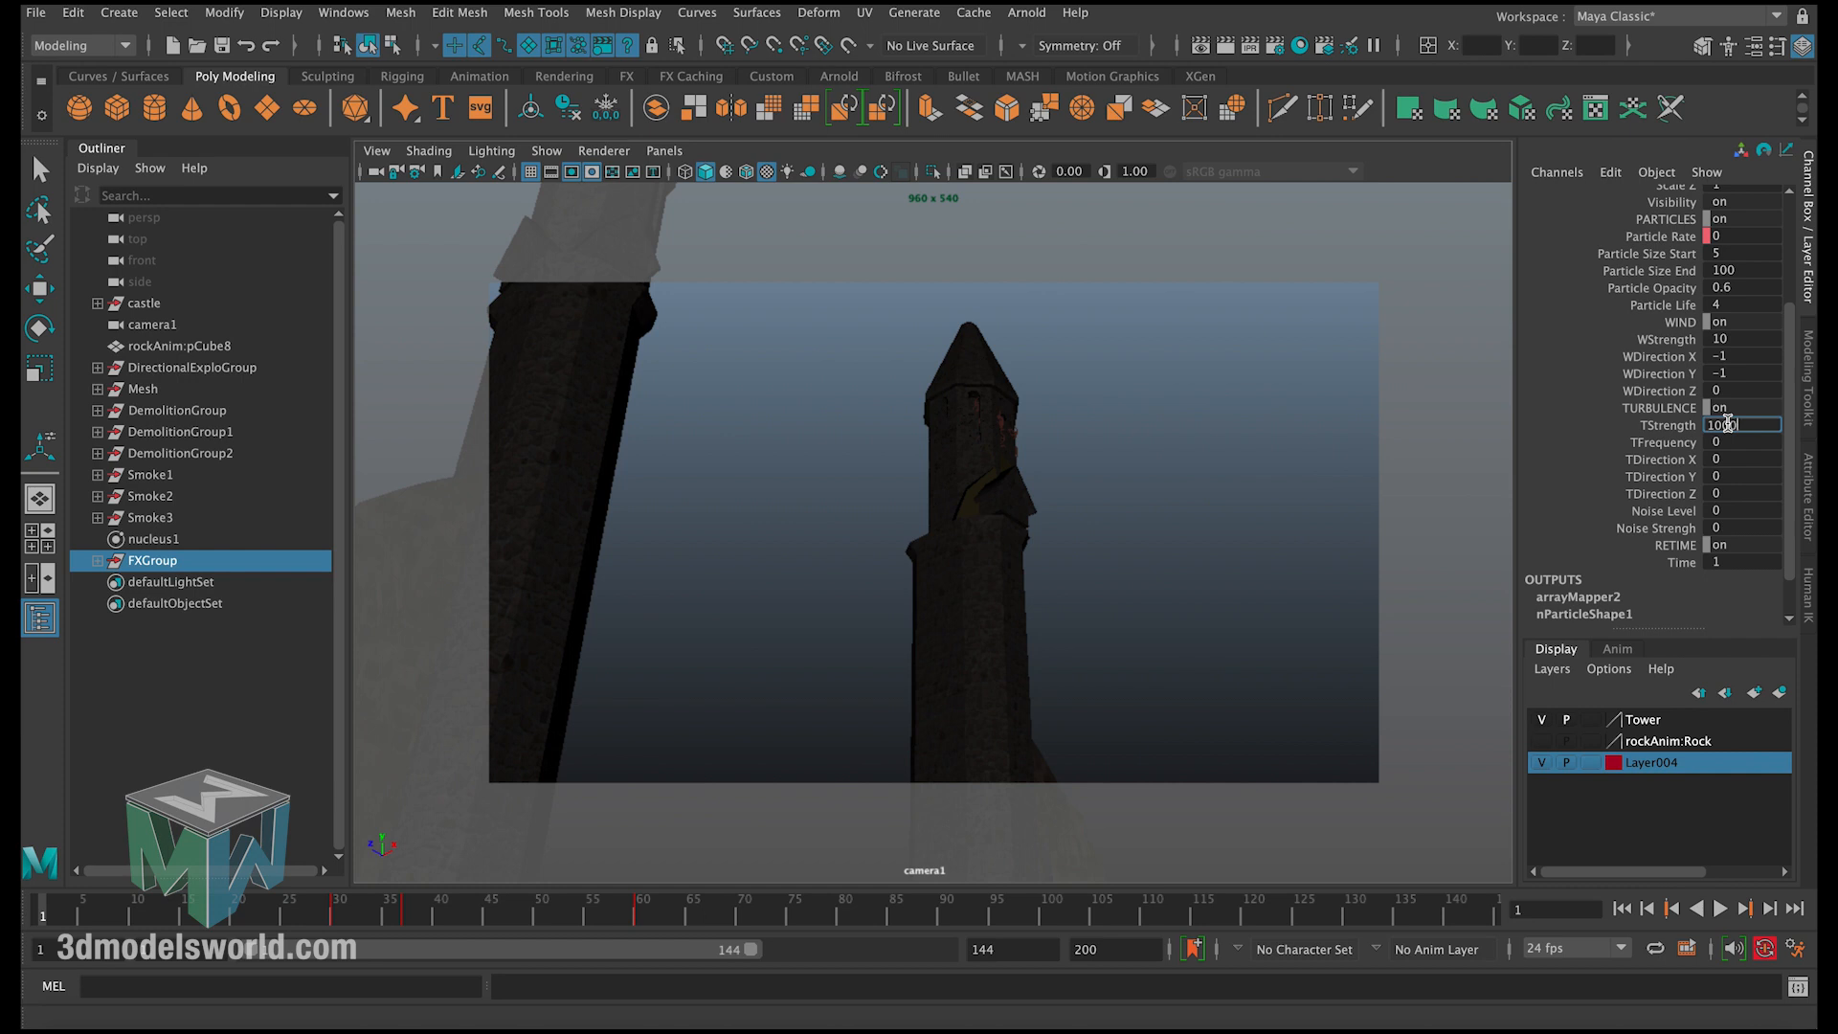
pyautogui.write('1000')
pyautogui.press('Return')
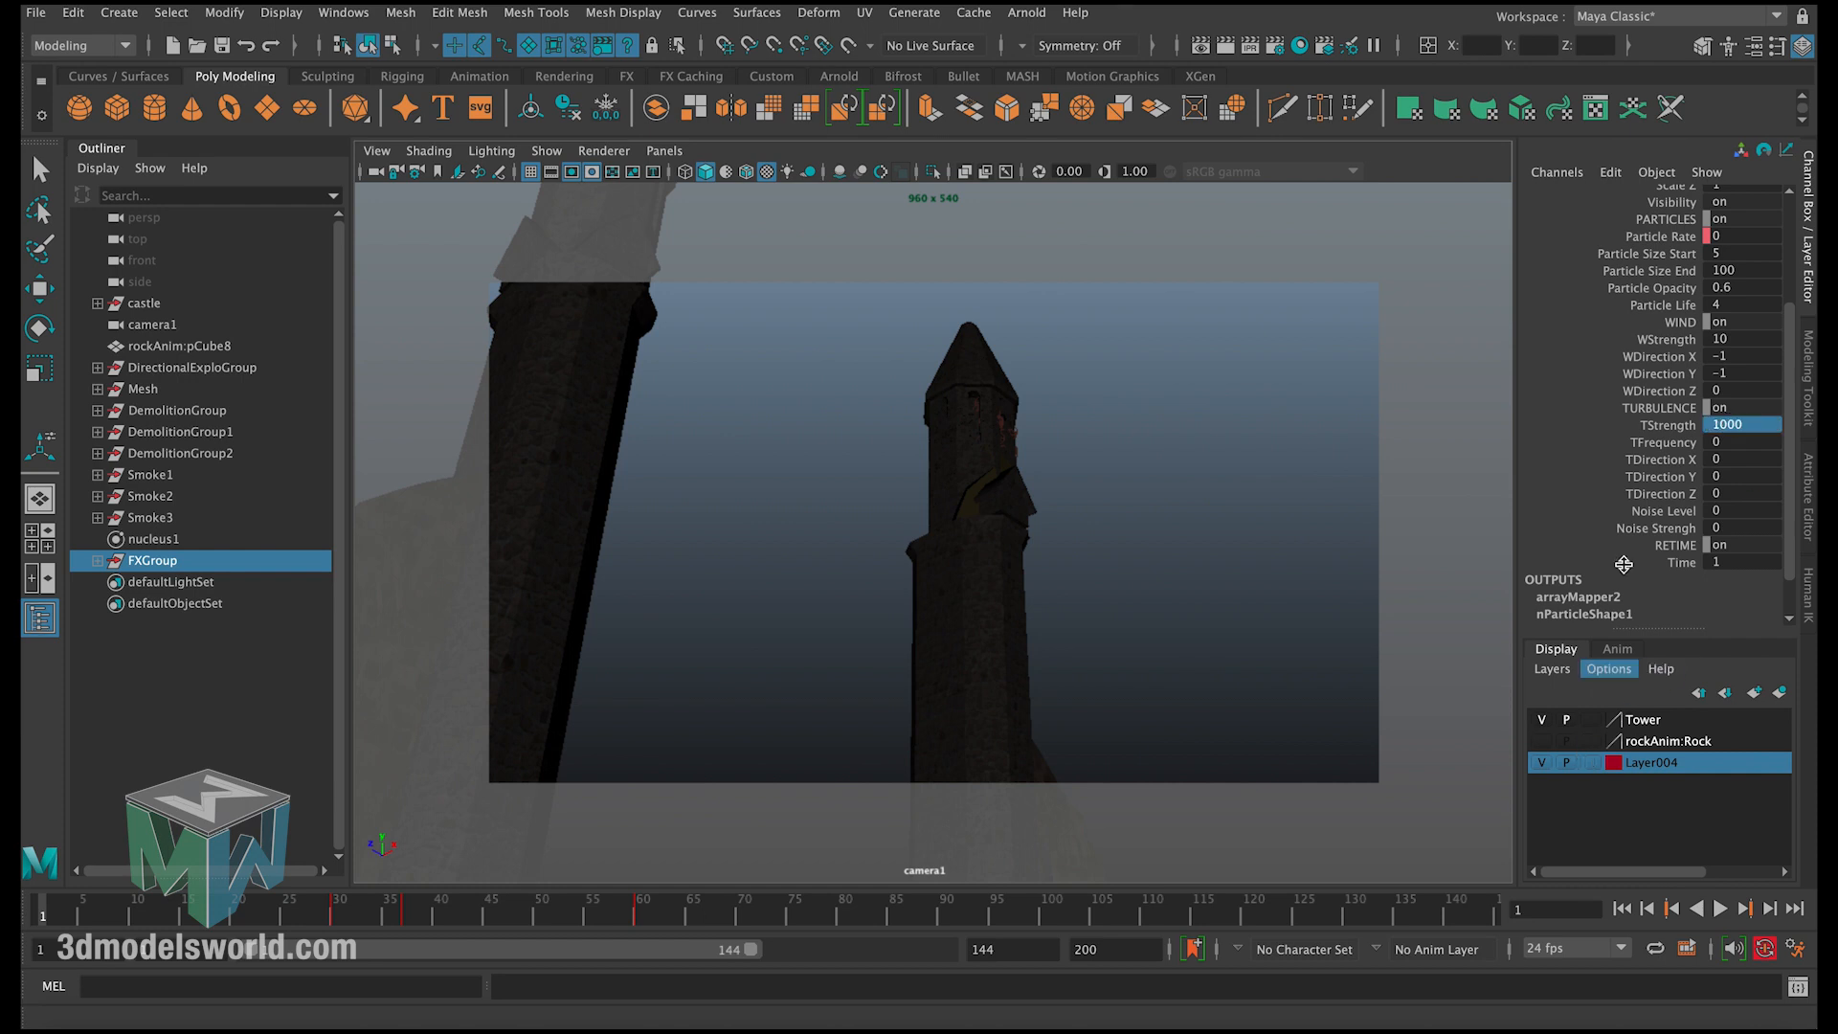
pyautogui.doubleClick(1730, 443)
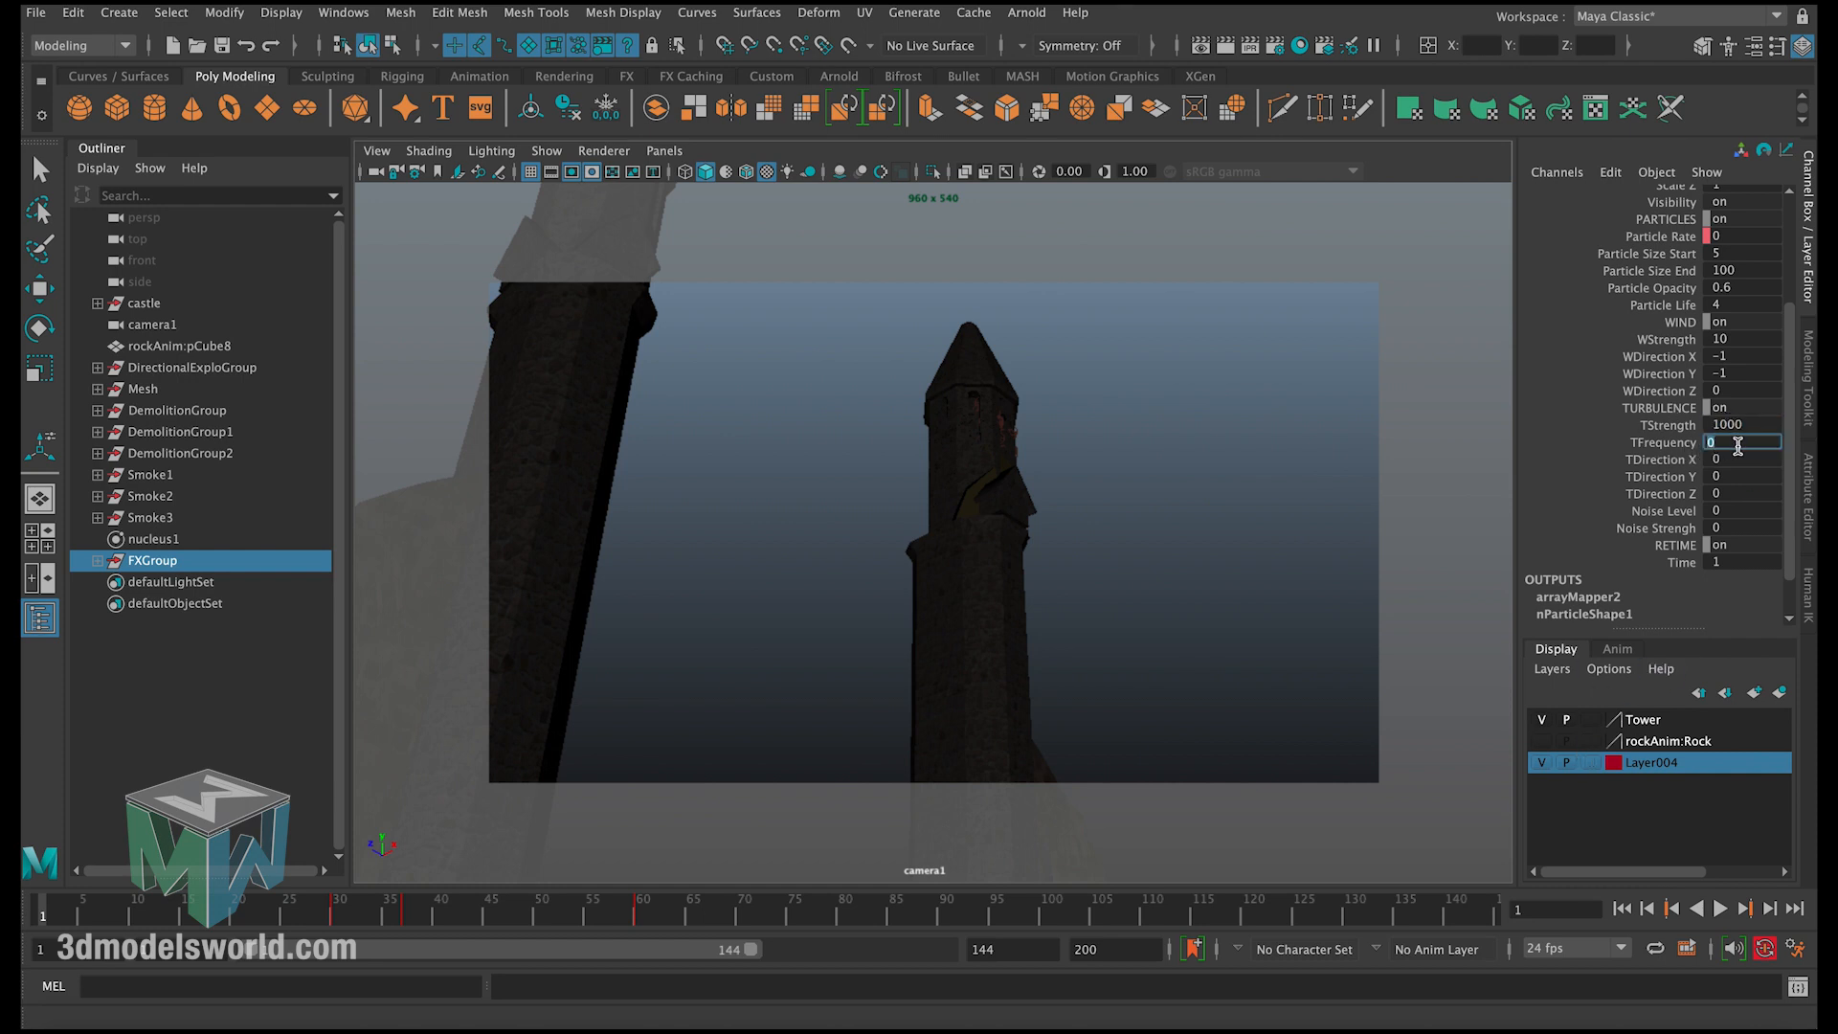
pyautogui.press('Return')
pyautogui.click(1670, 461)
pyautogui.doubleClick(1727, 460)
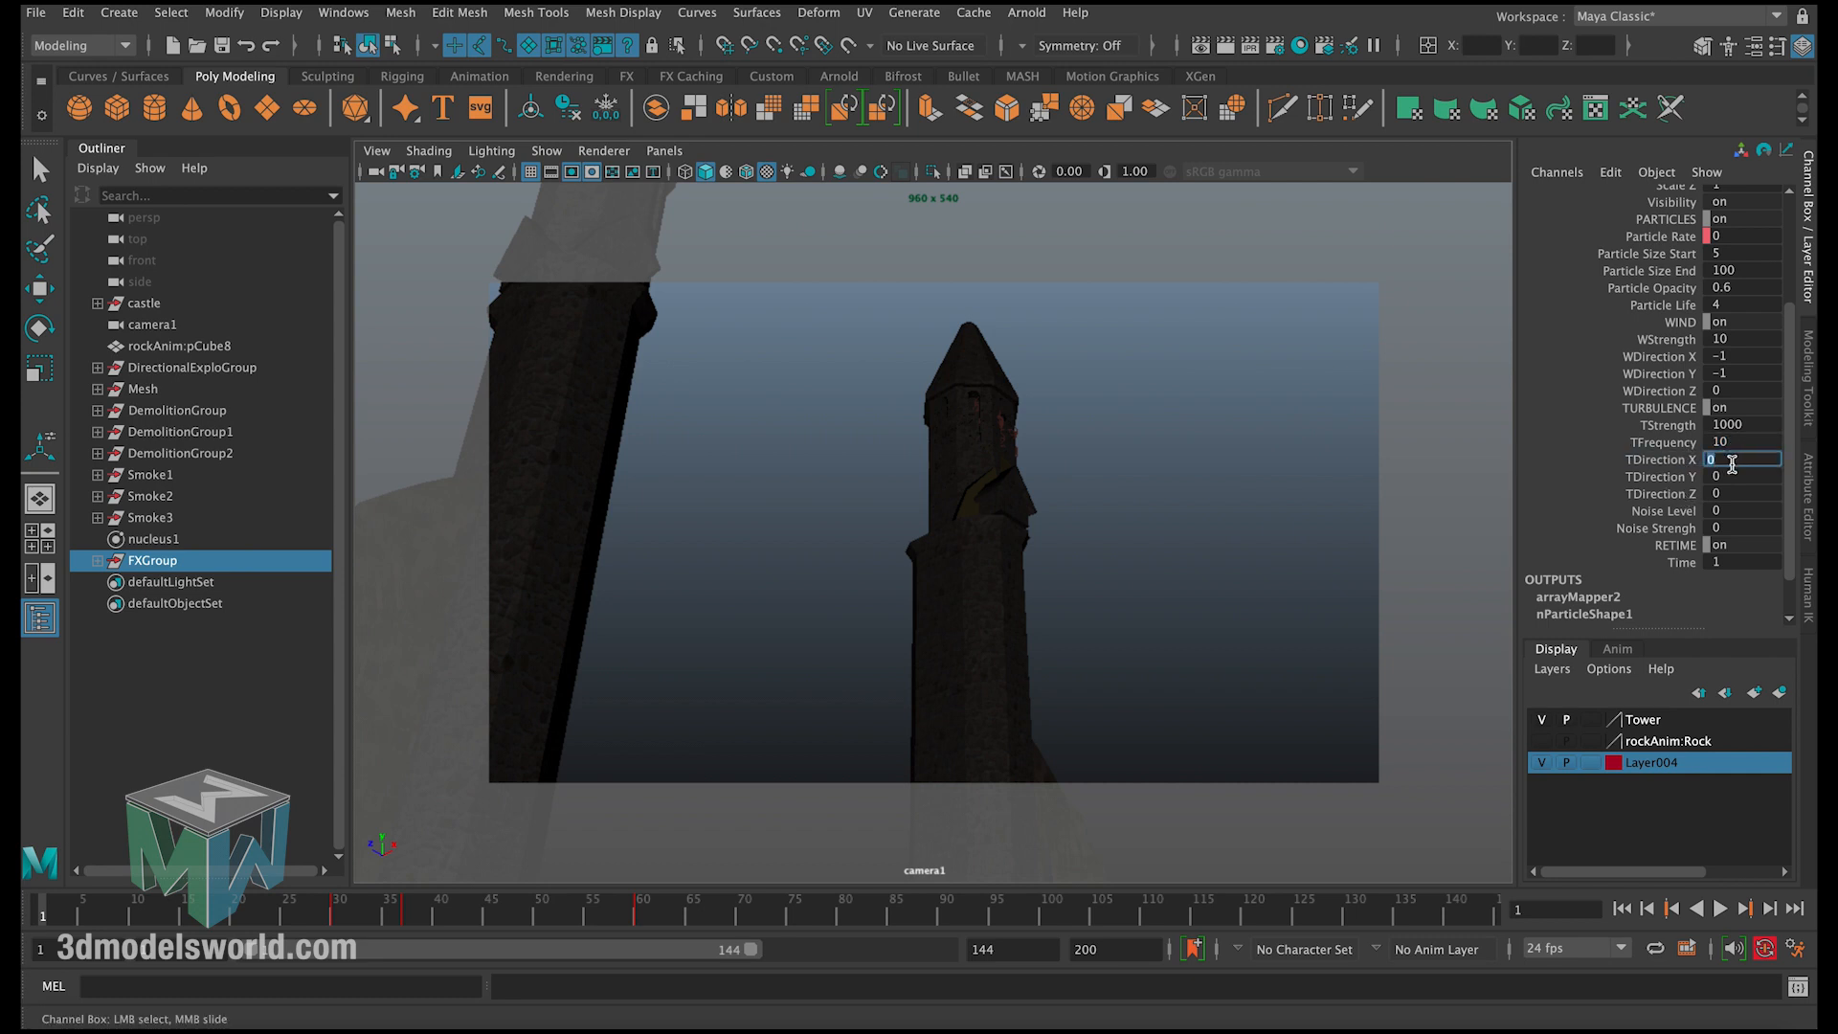
pyautogui.press('Return')
# Step: Play the demolition to check the turbulence in the smoke, and return to frame 1
pyautogui.click(1721, 905)
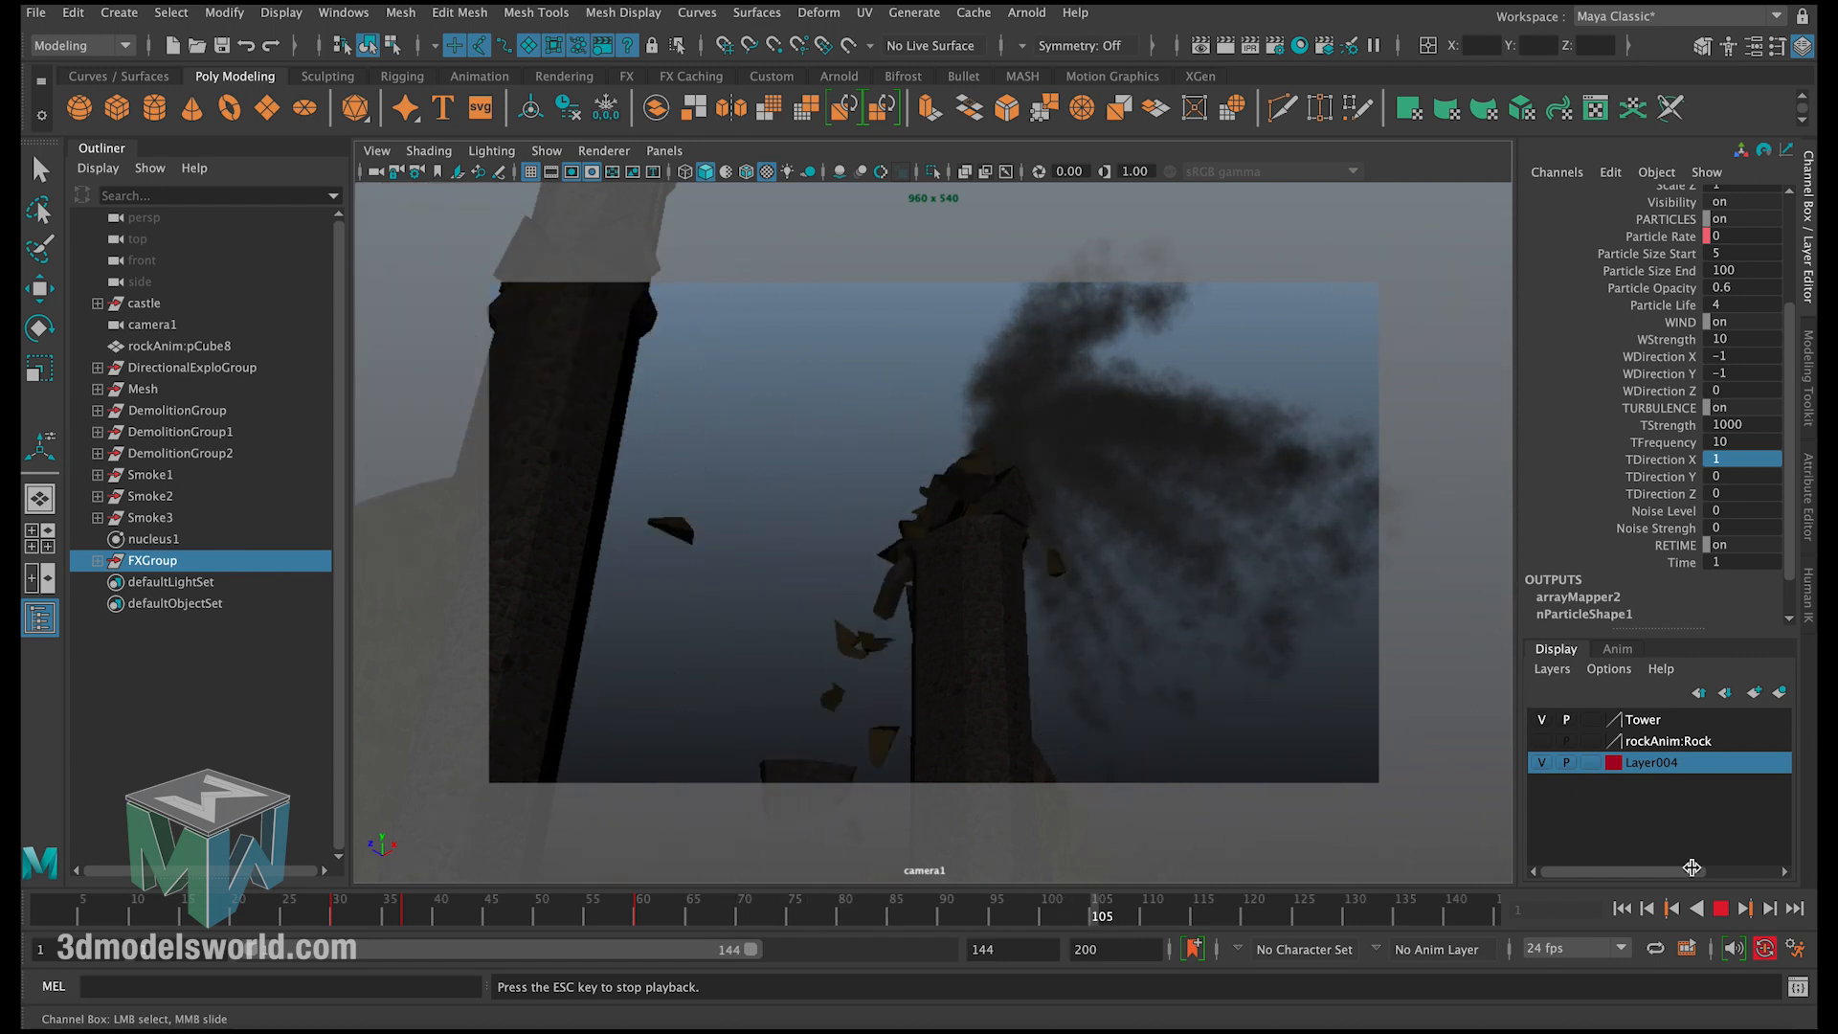
pyautogui.click(1721, 909)
pyautogui.click(1621, 908)
# Step: Try a TFrequency of 100 on FXGroup, play the demolition, and return to frame 1
pyautogui.doubleClick(1744, 444)
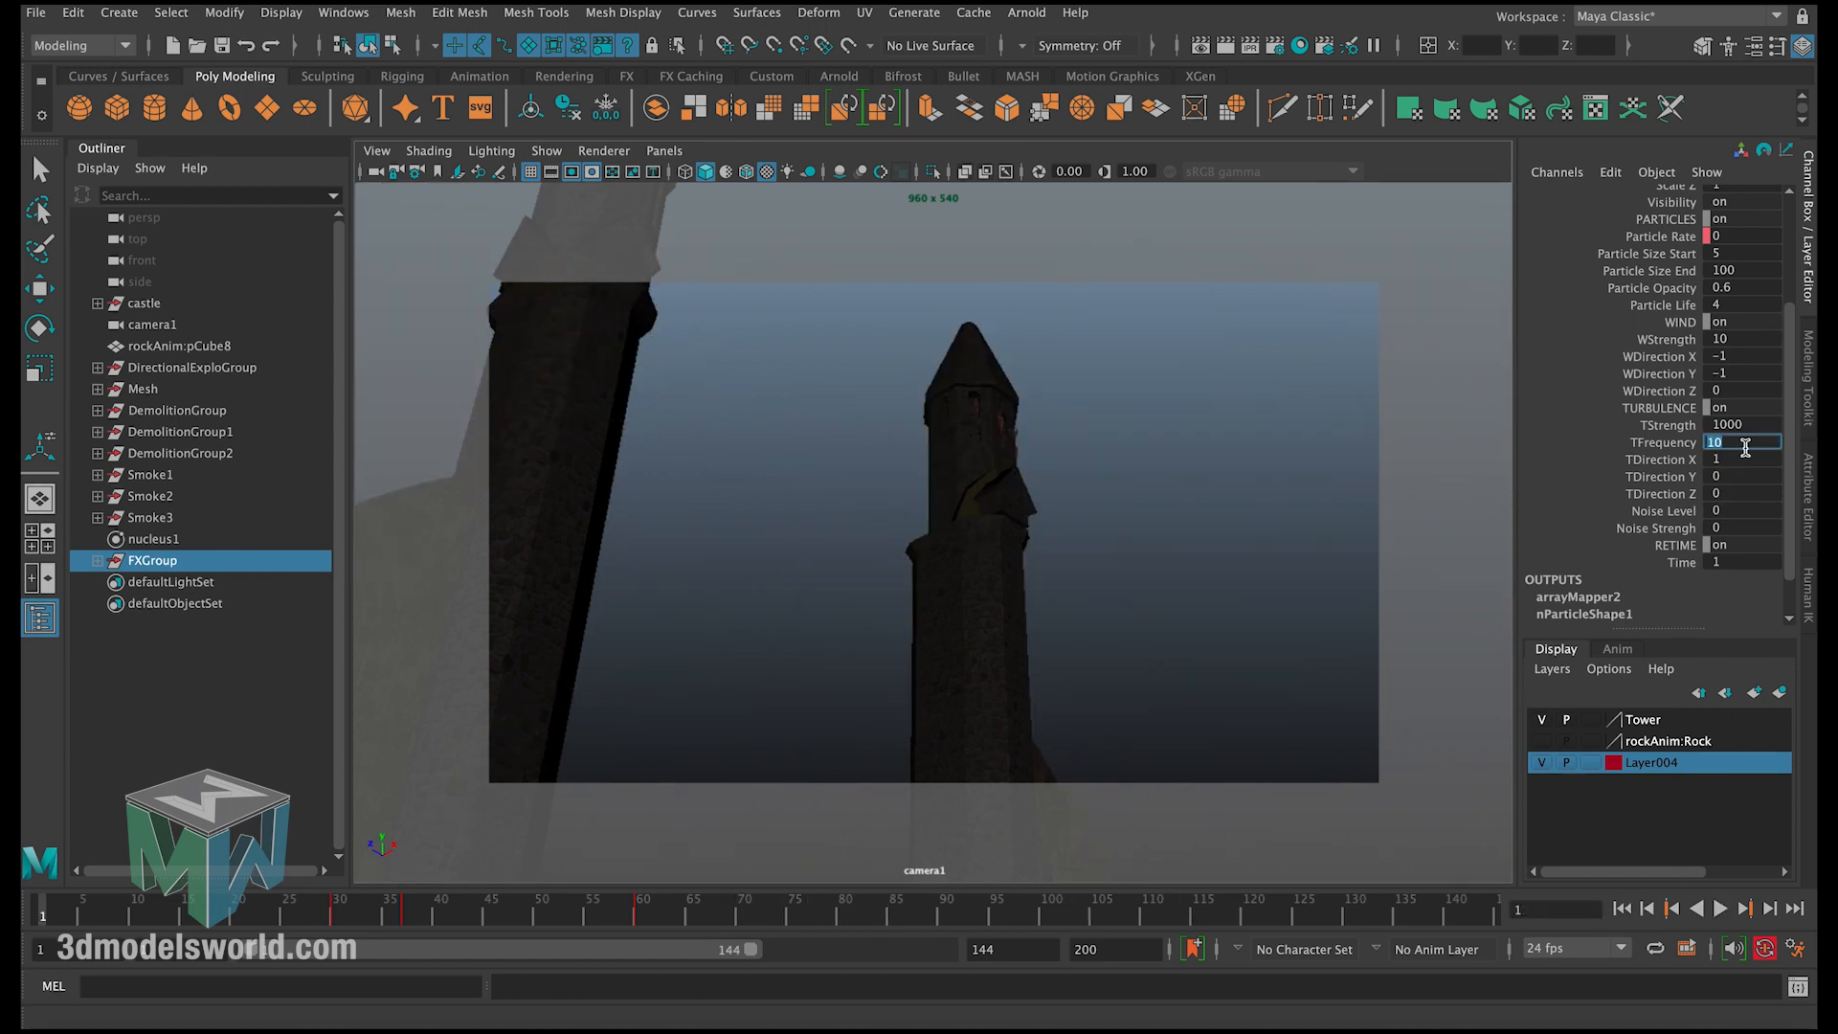
pyautogui.write('0')
pyautogui.press('Return')
pyautogui.click(1720, 909)
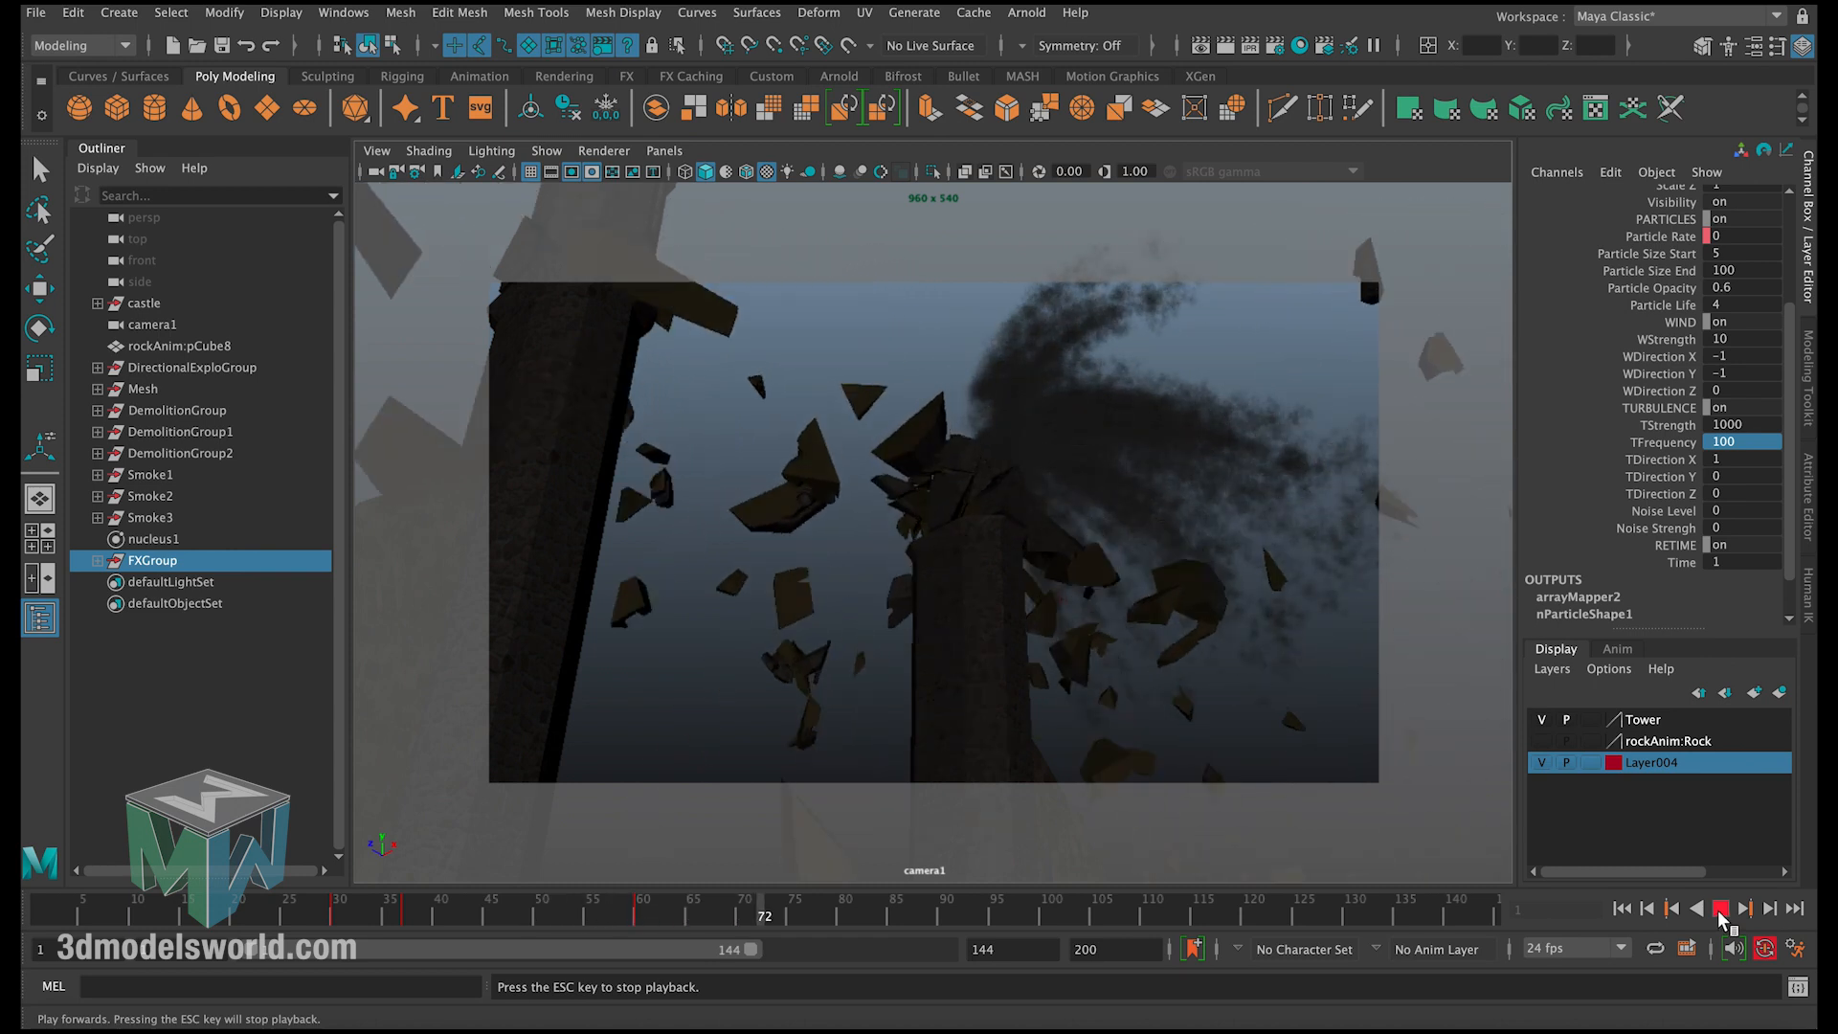
pyautogui.press('Escape')
pyautogui.click(1660, 915)
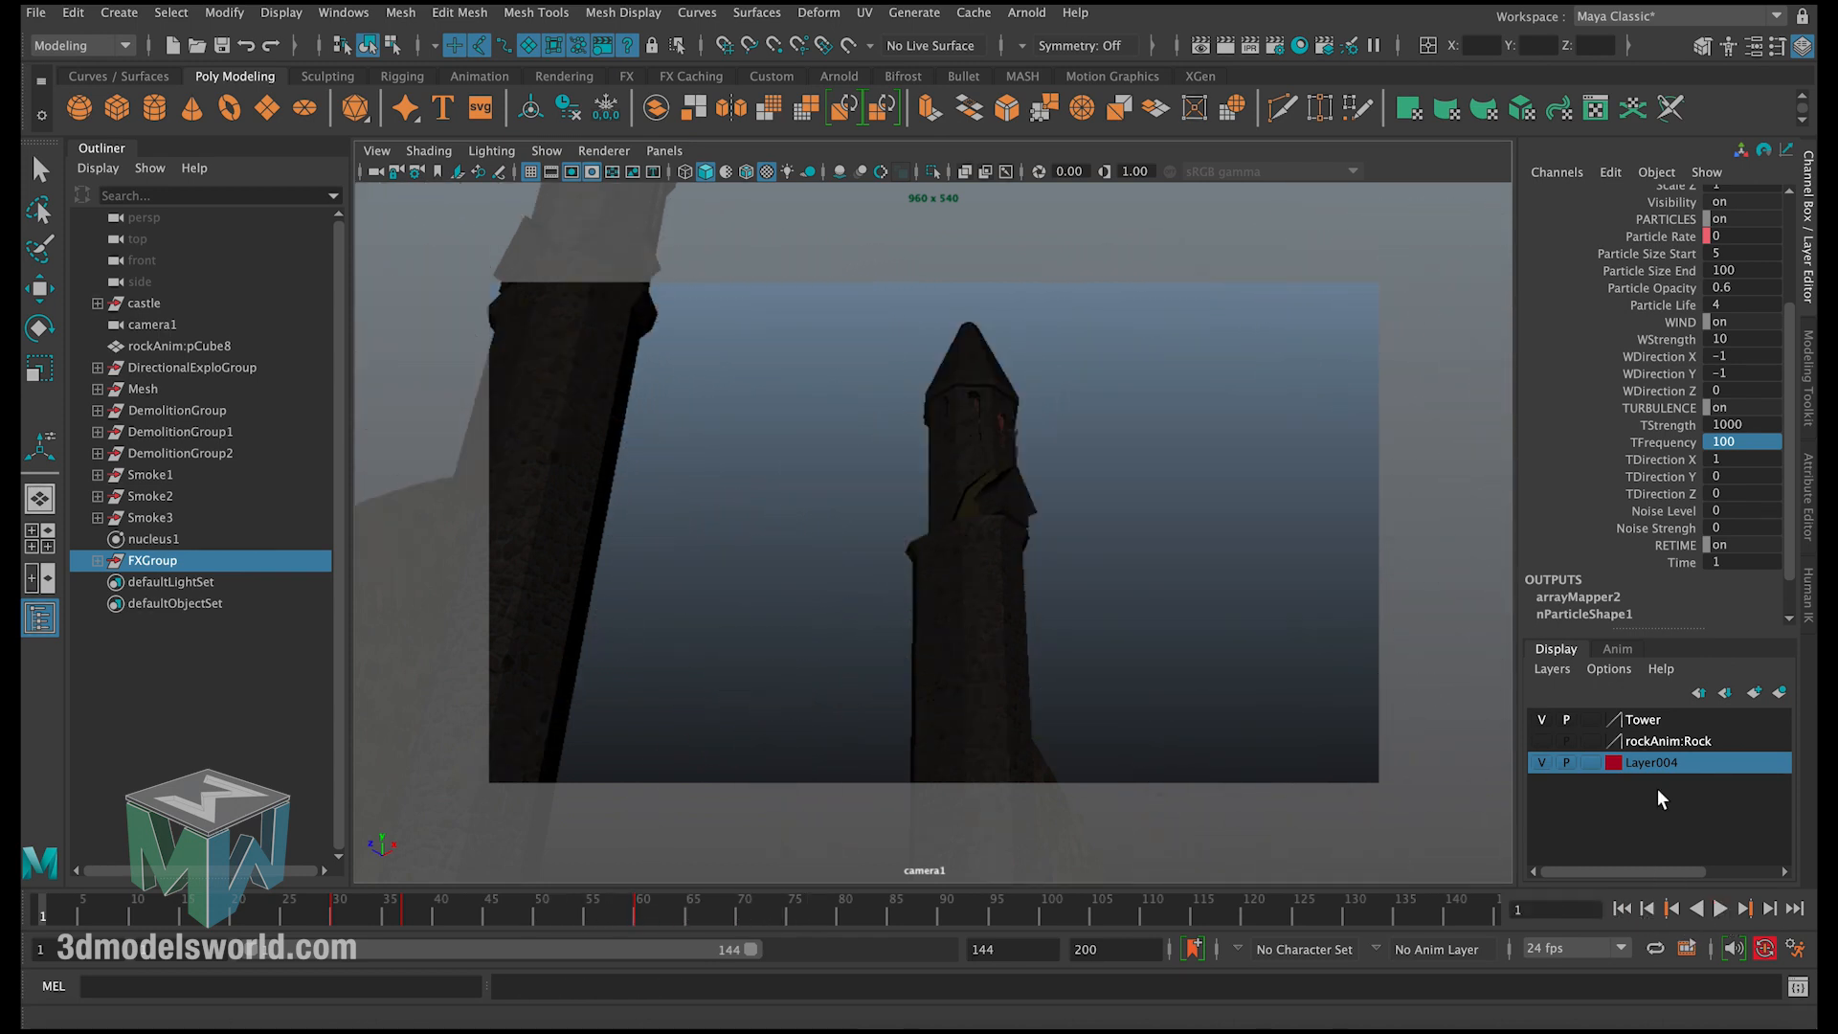
# Step: Set FXGroup's TFrequency to 1 and its noise strength to 1, and play the demolition to about frame 75
pyautogui.click(1728, 443)
pyautogui.write('1')
pyautogui.press('Return')
pyautogui.click(1682, 533)
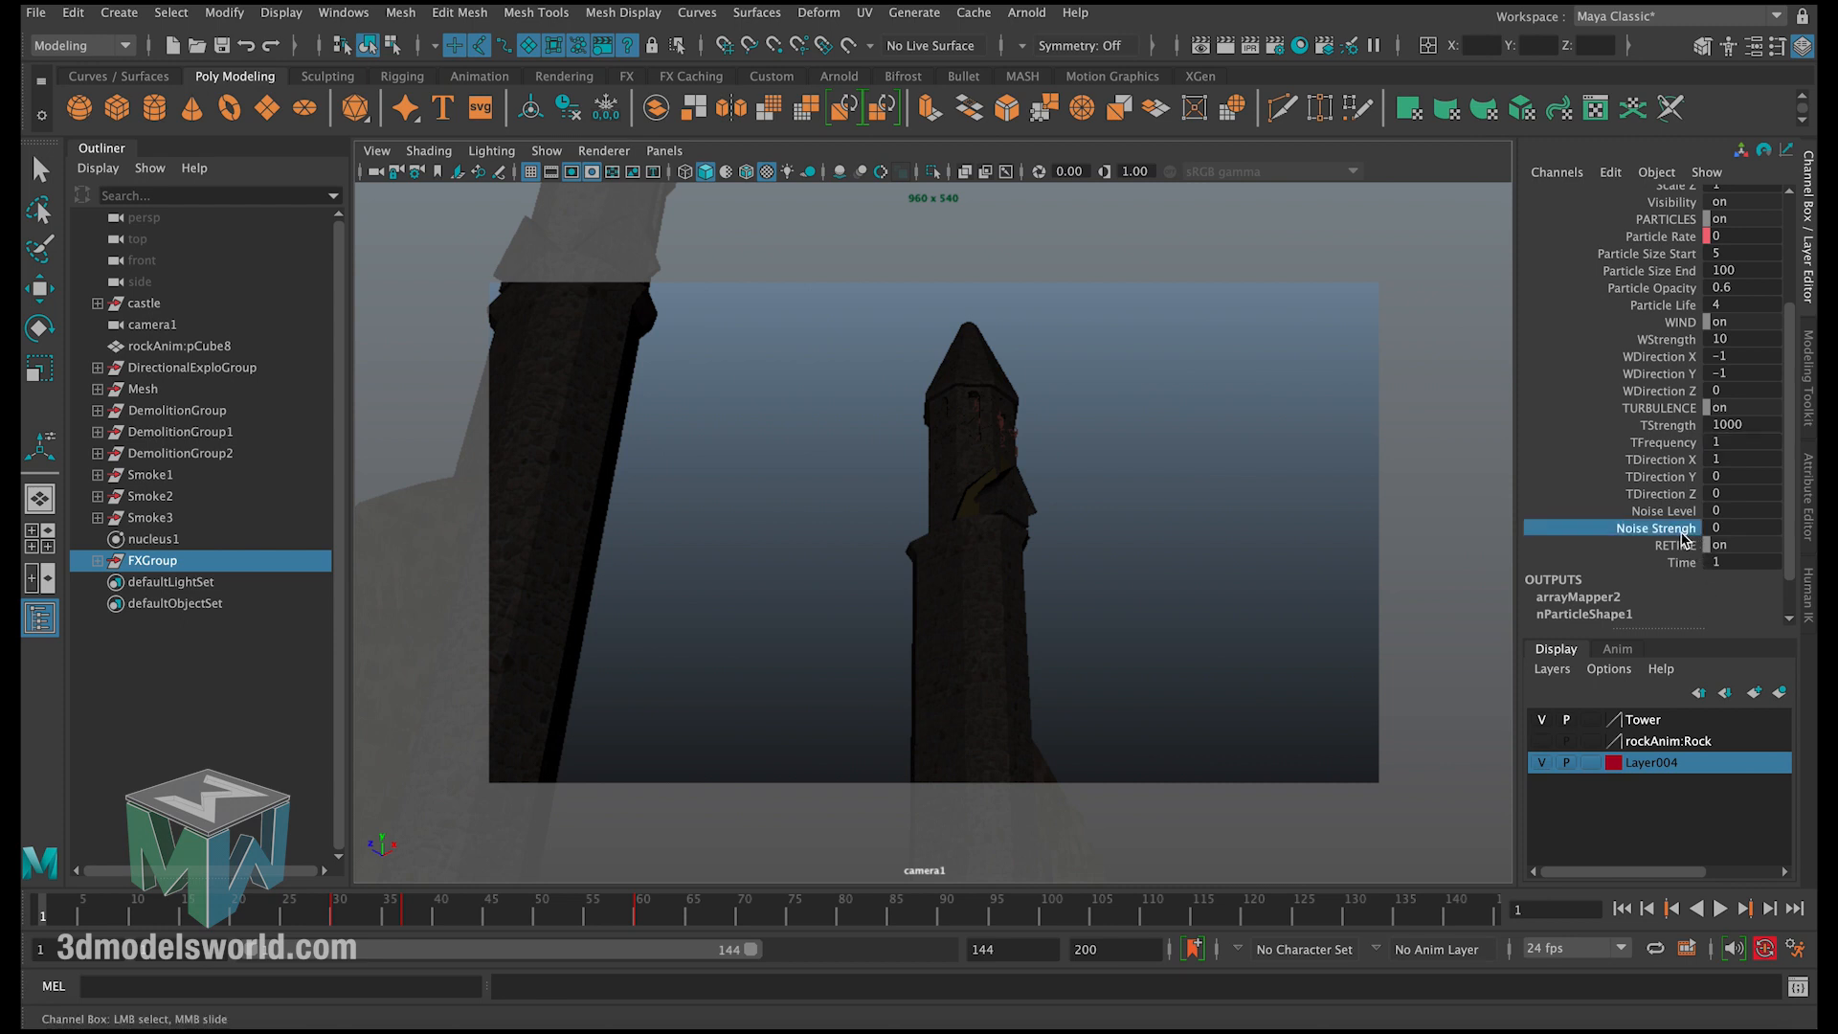
pyautogui.click(1736, 535)
pyautogui.press('Return')
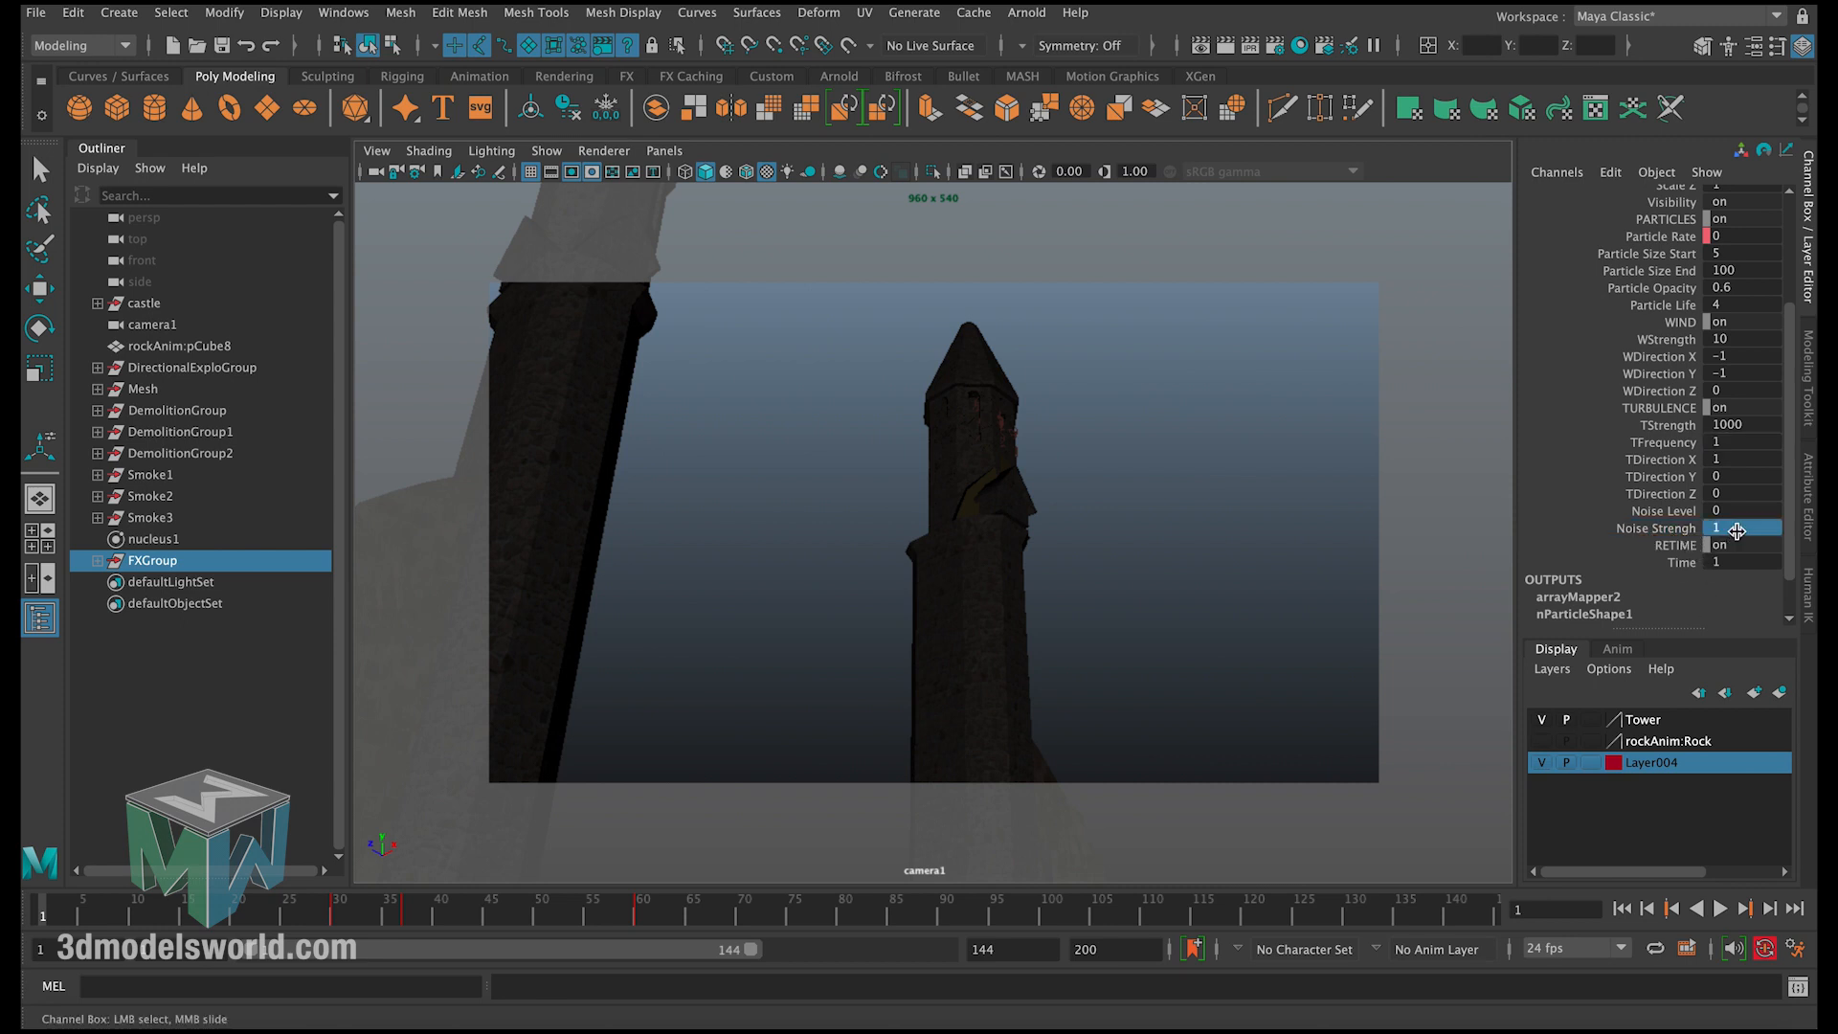
pyautogui.click(1719, 908)
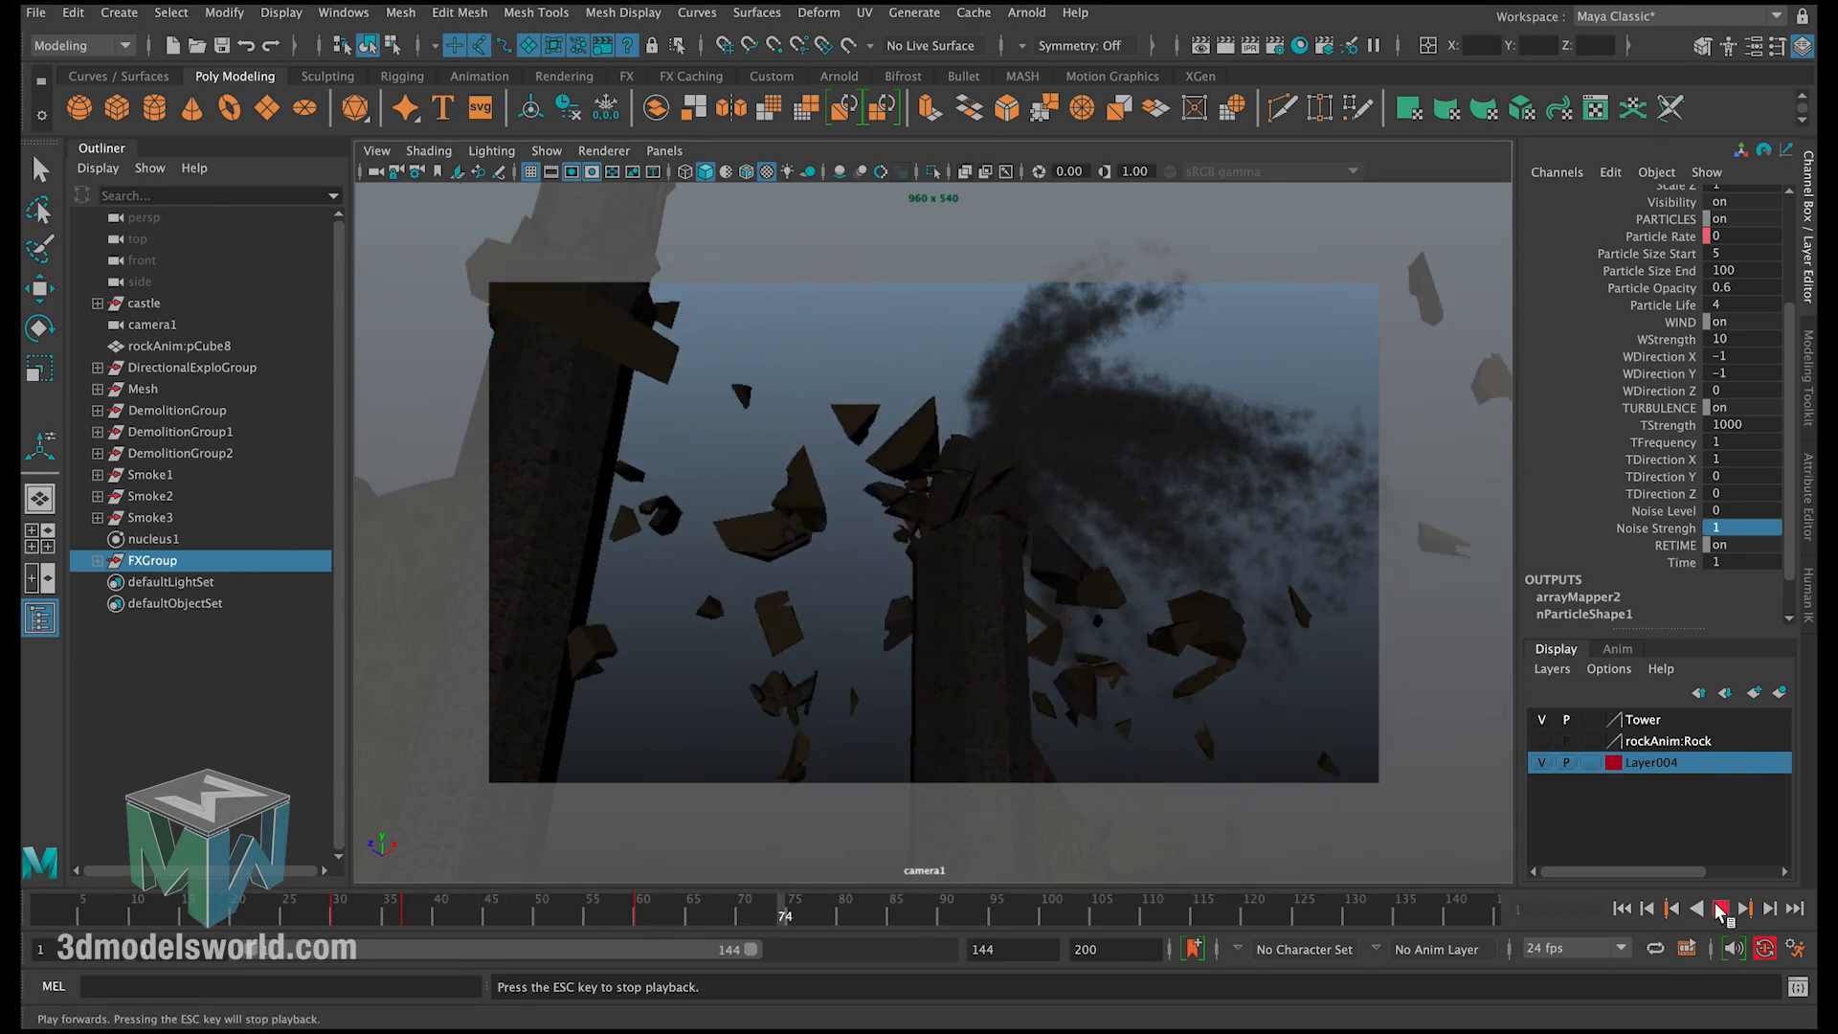
pyautogui.click(1720, 908)
# Step: Set FXGroup's TStrength to 10, play the demolition from the start to check the smoke, and return to frame 1
pyautogui.doubleClick(1746, 424)
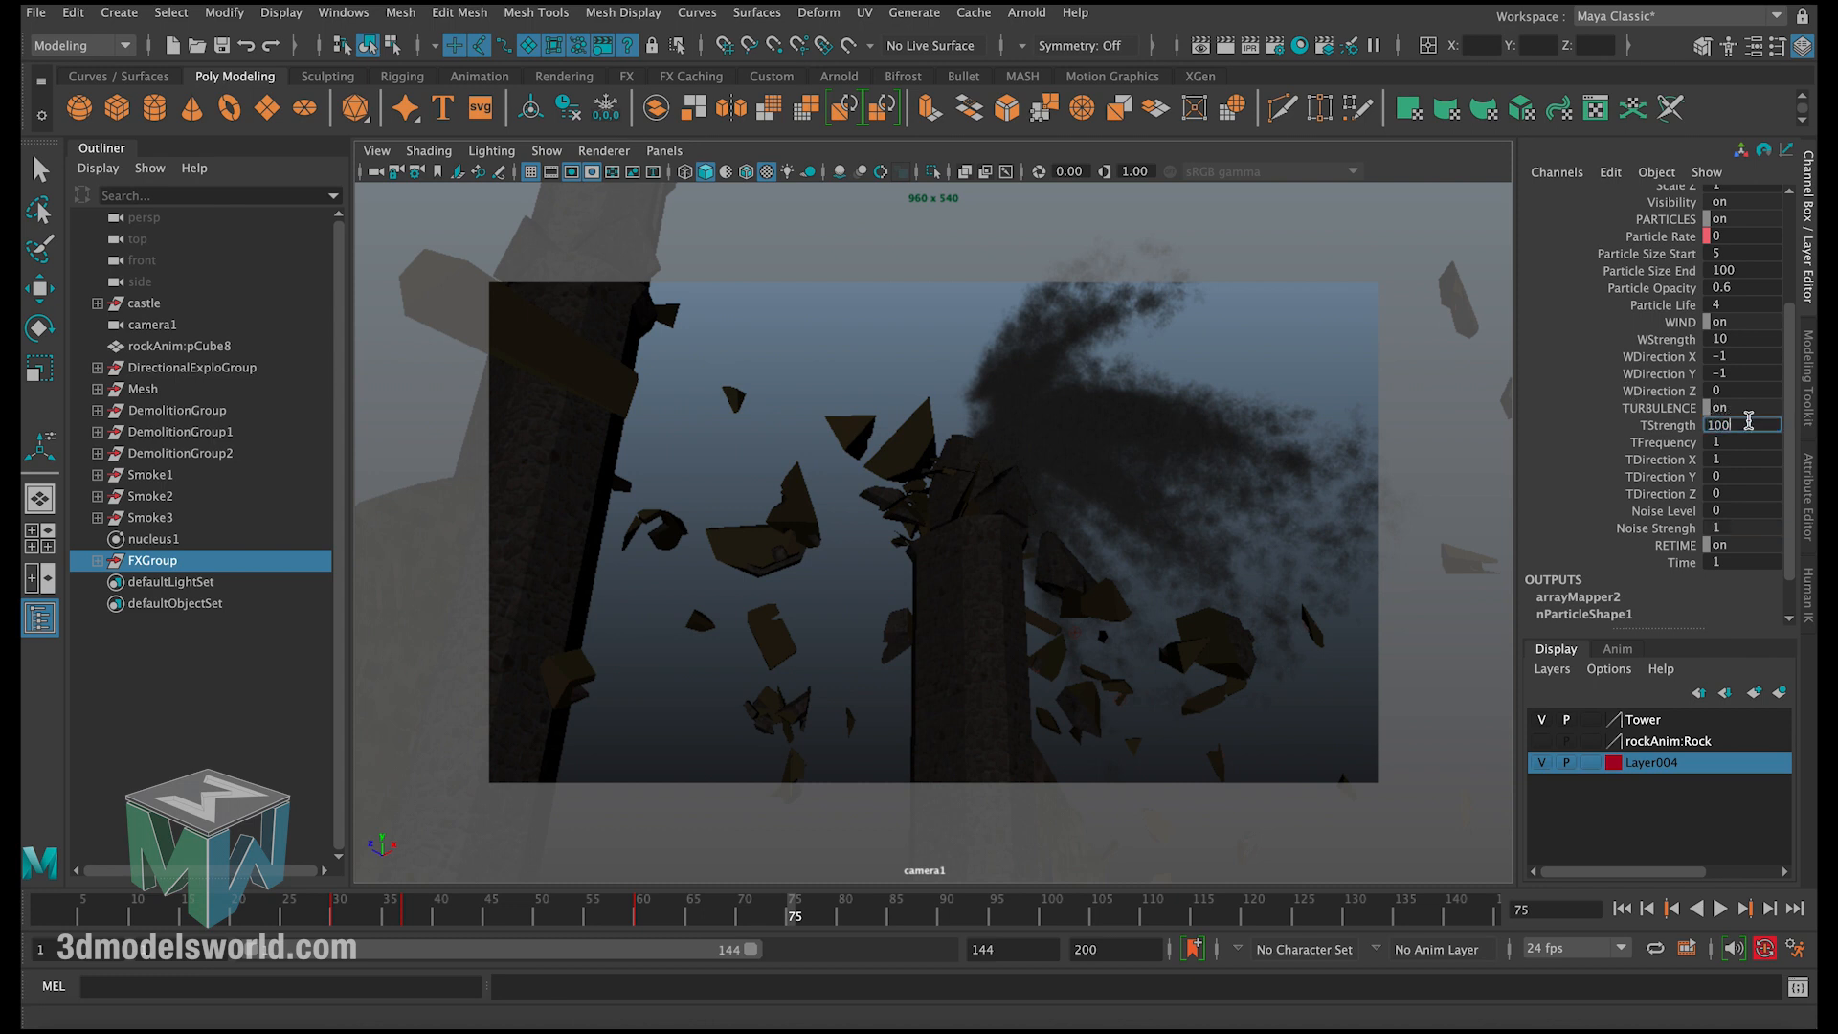
pyautogui.press('Return')
pyautogui.click(1622, 909)
pyautogui.click(1720, 908)
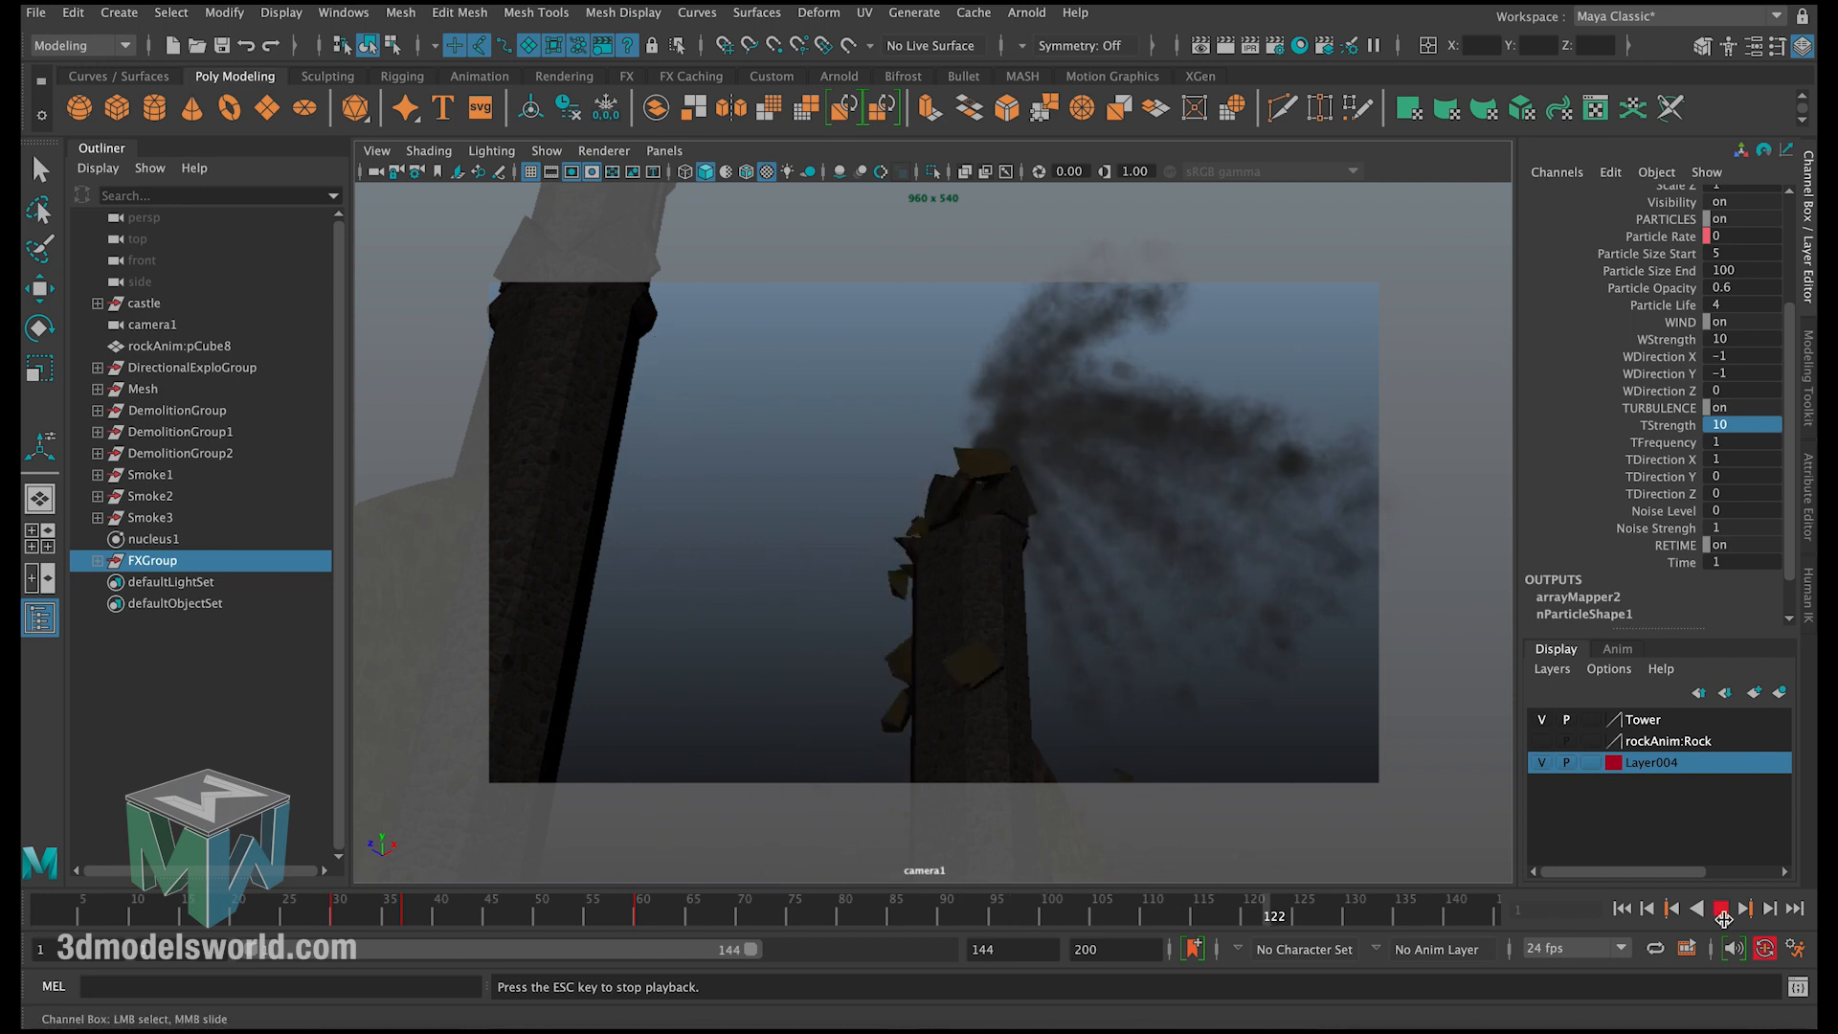
pyautogui.click(1721, 909)
pyautogui.click(1622, 909)
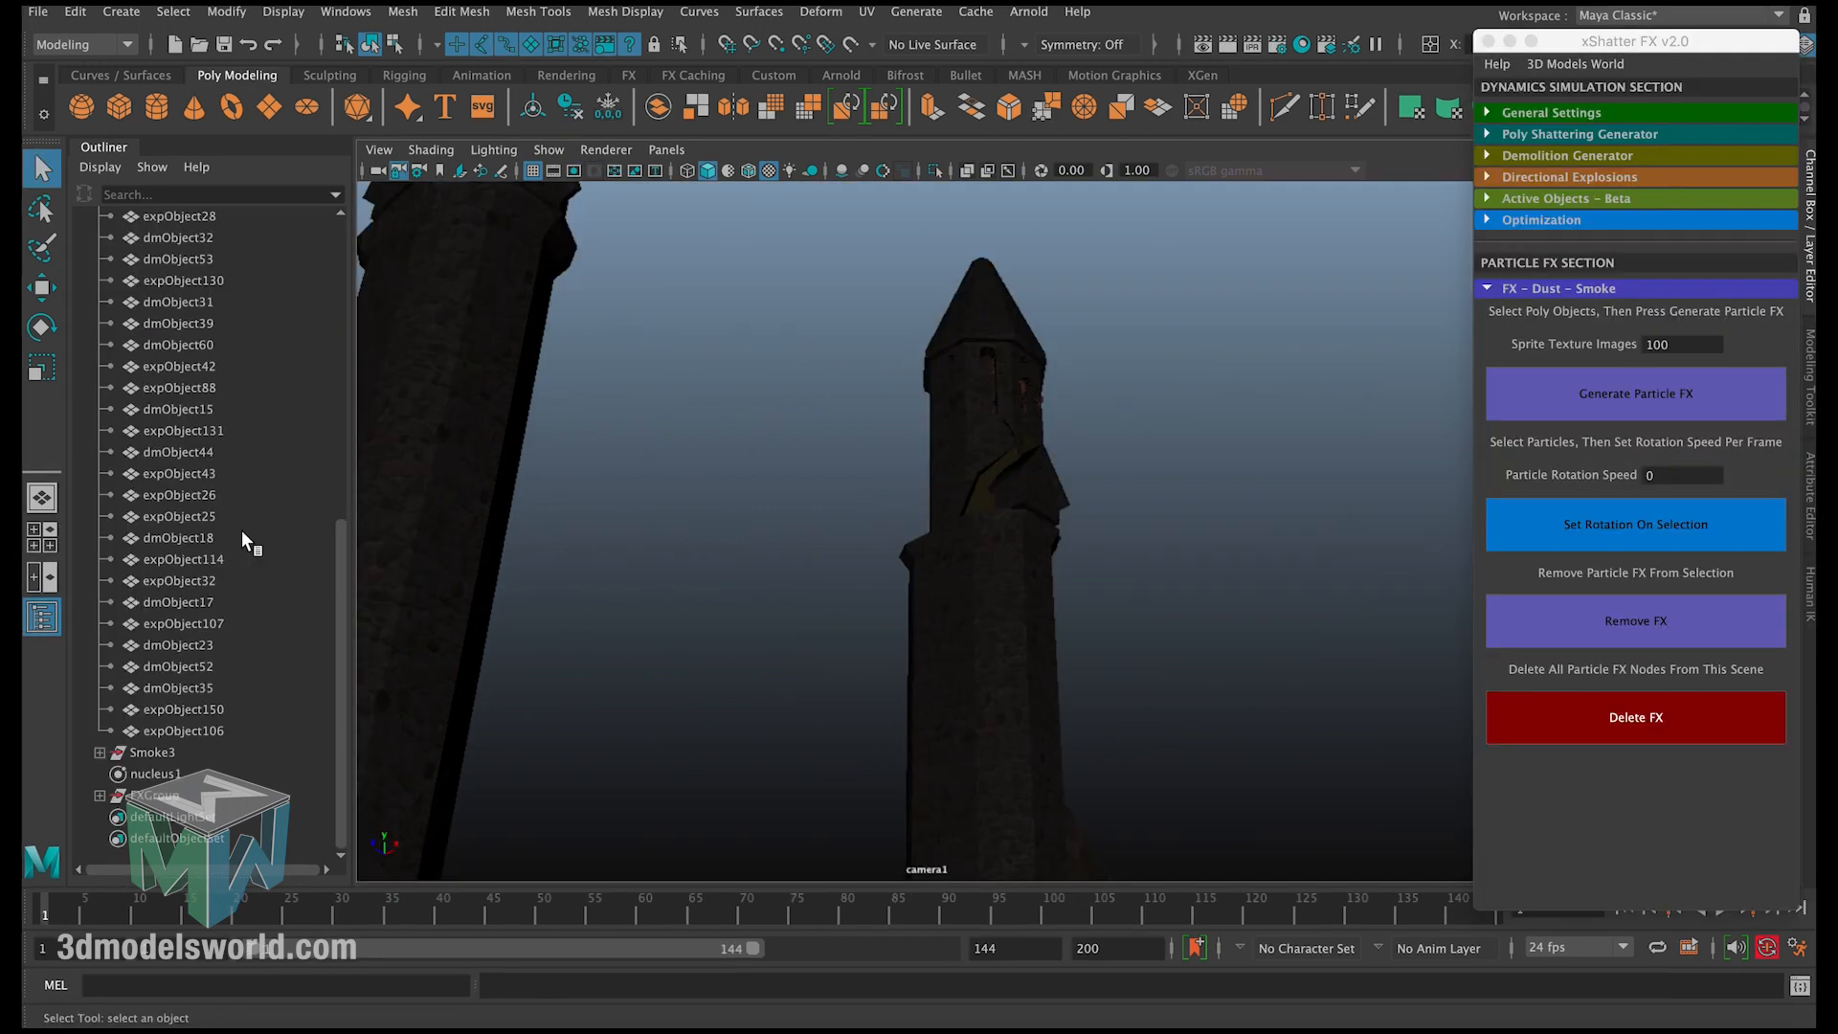
# Step: Select all fragments in the Smoke2 group and generate particle FX on them with 100 sprite texture images
pyautogui.moveTo(341, 541); pyautogui.dragTo(341, 251)
pyautogui.click(168, 493)
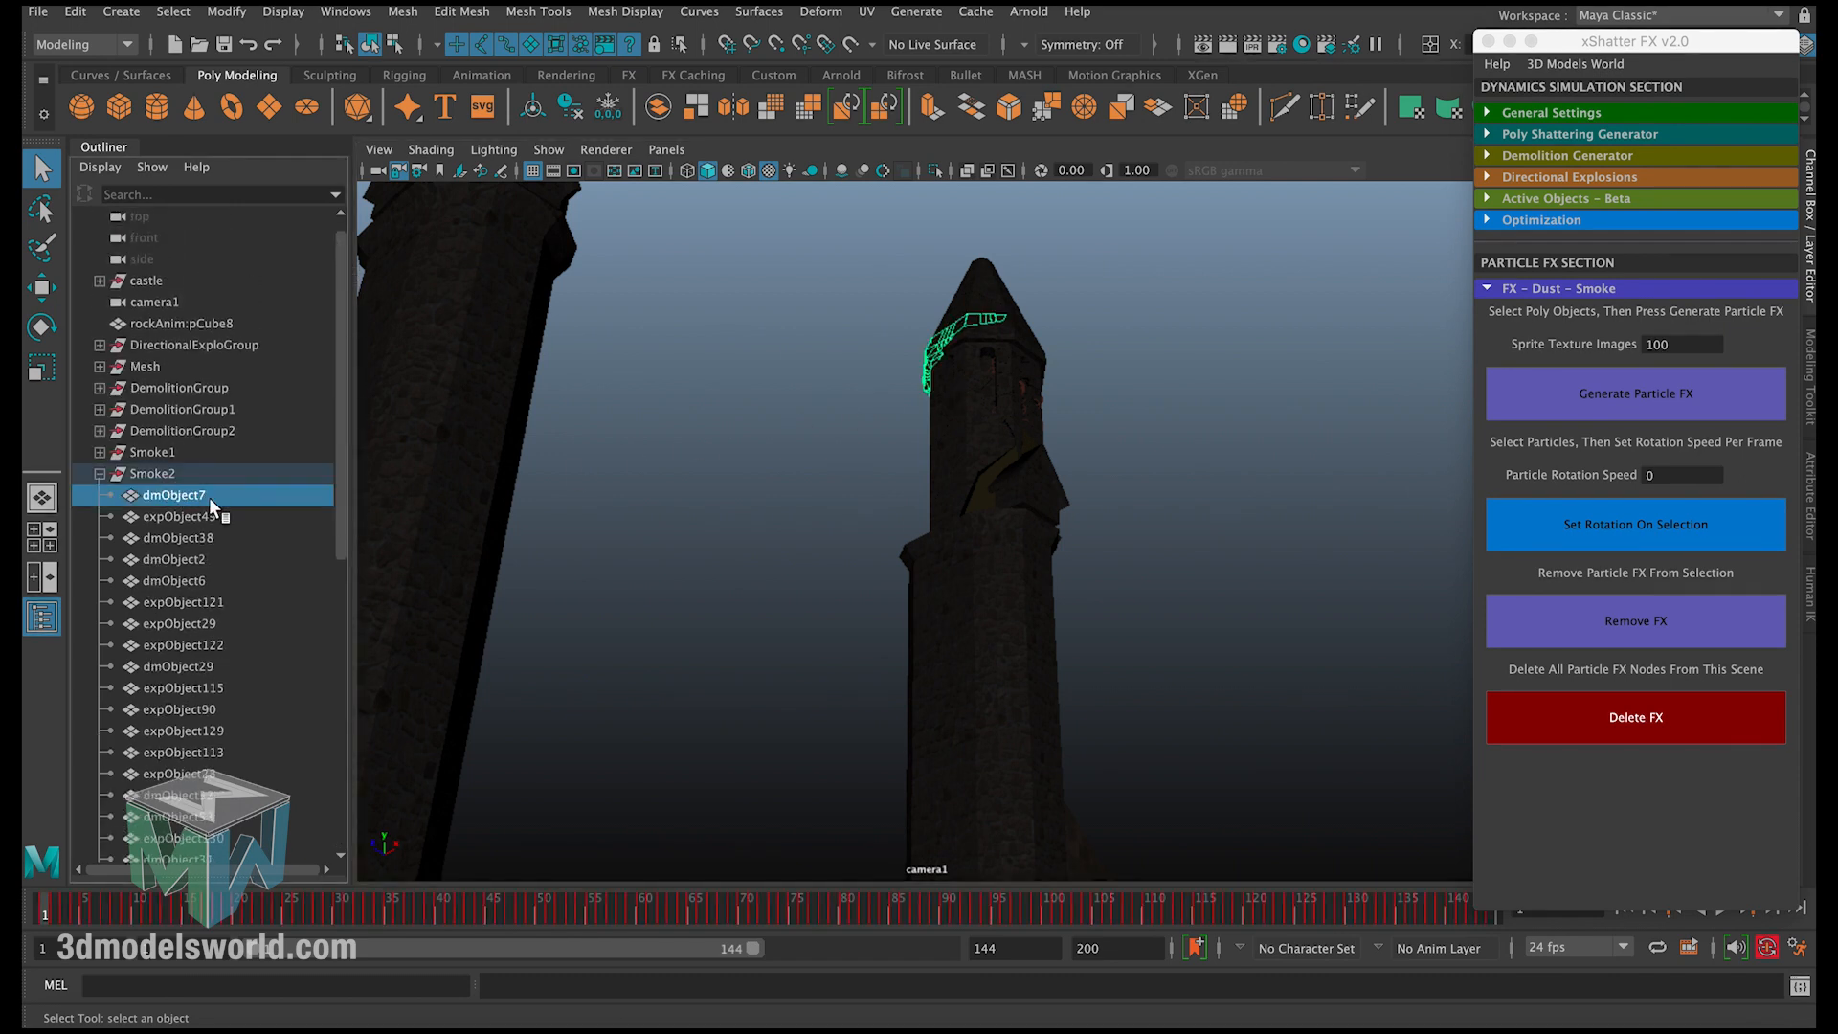
pyautogui.scroll(-5, 215, 574)
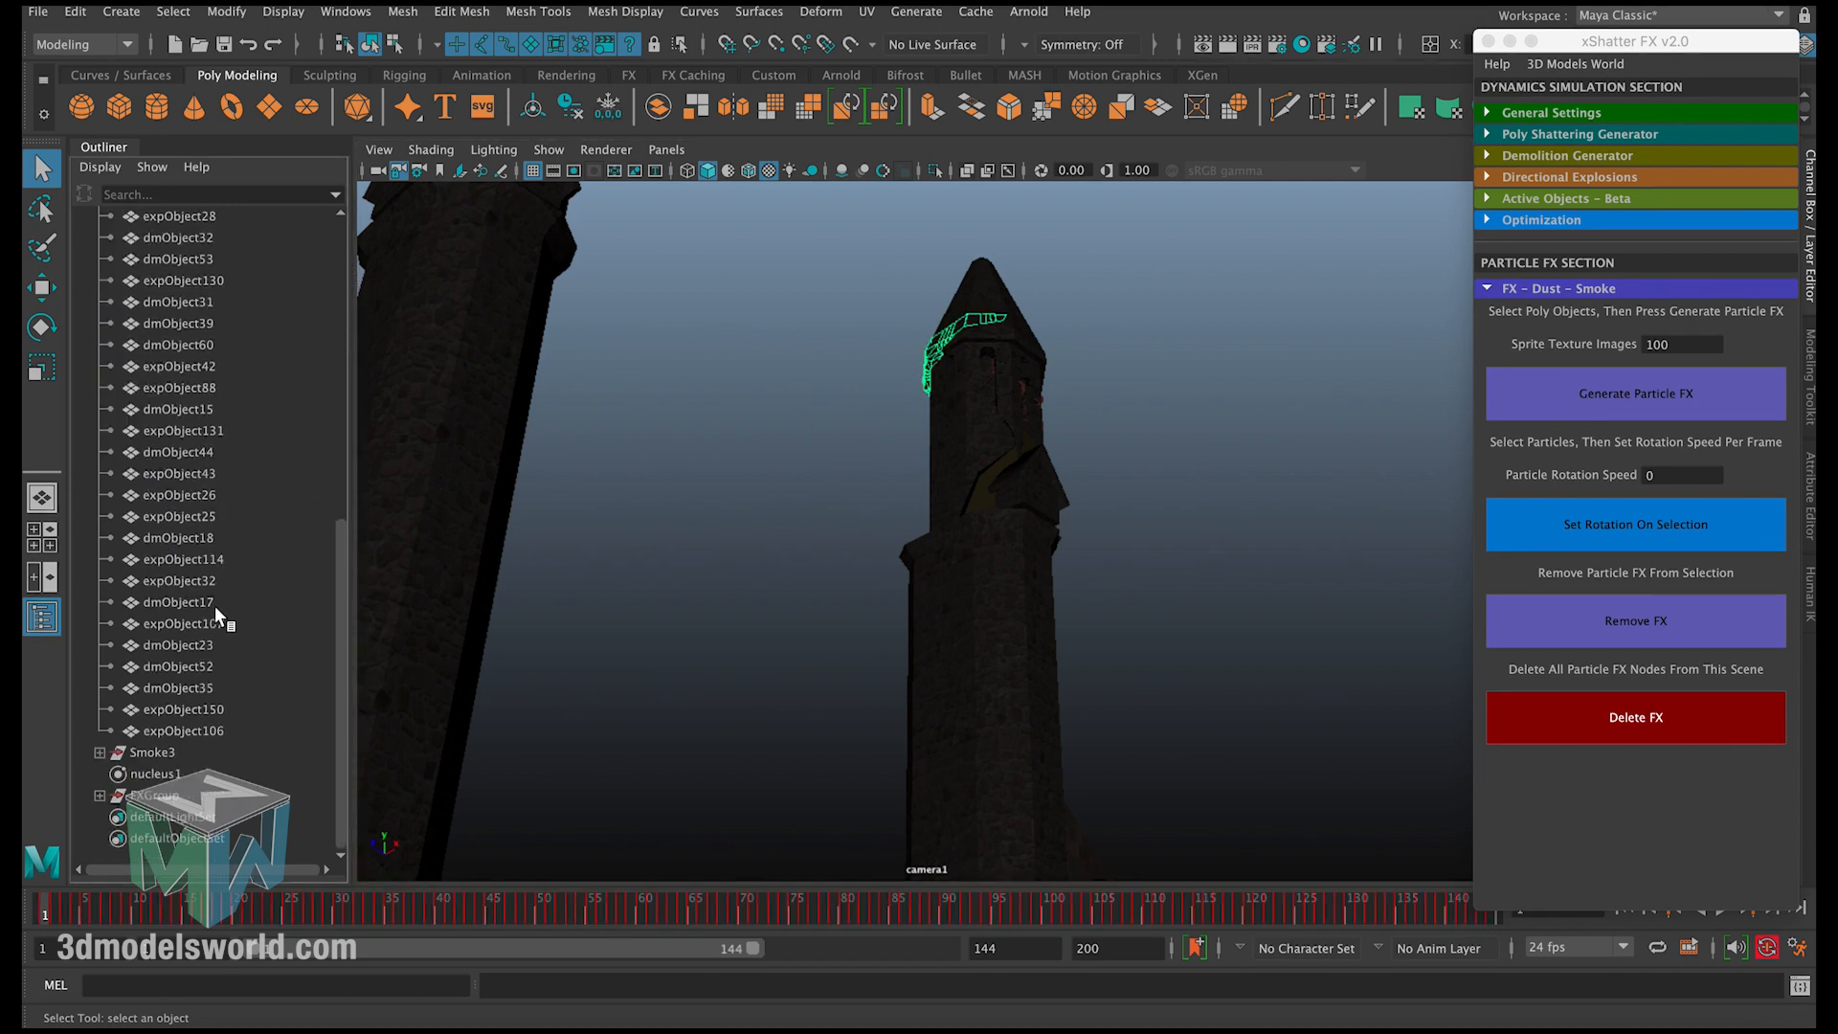
pyautogui.keyDown('shift'); pyautogui.click(207, 720); pyautogui.keyUp('shift')
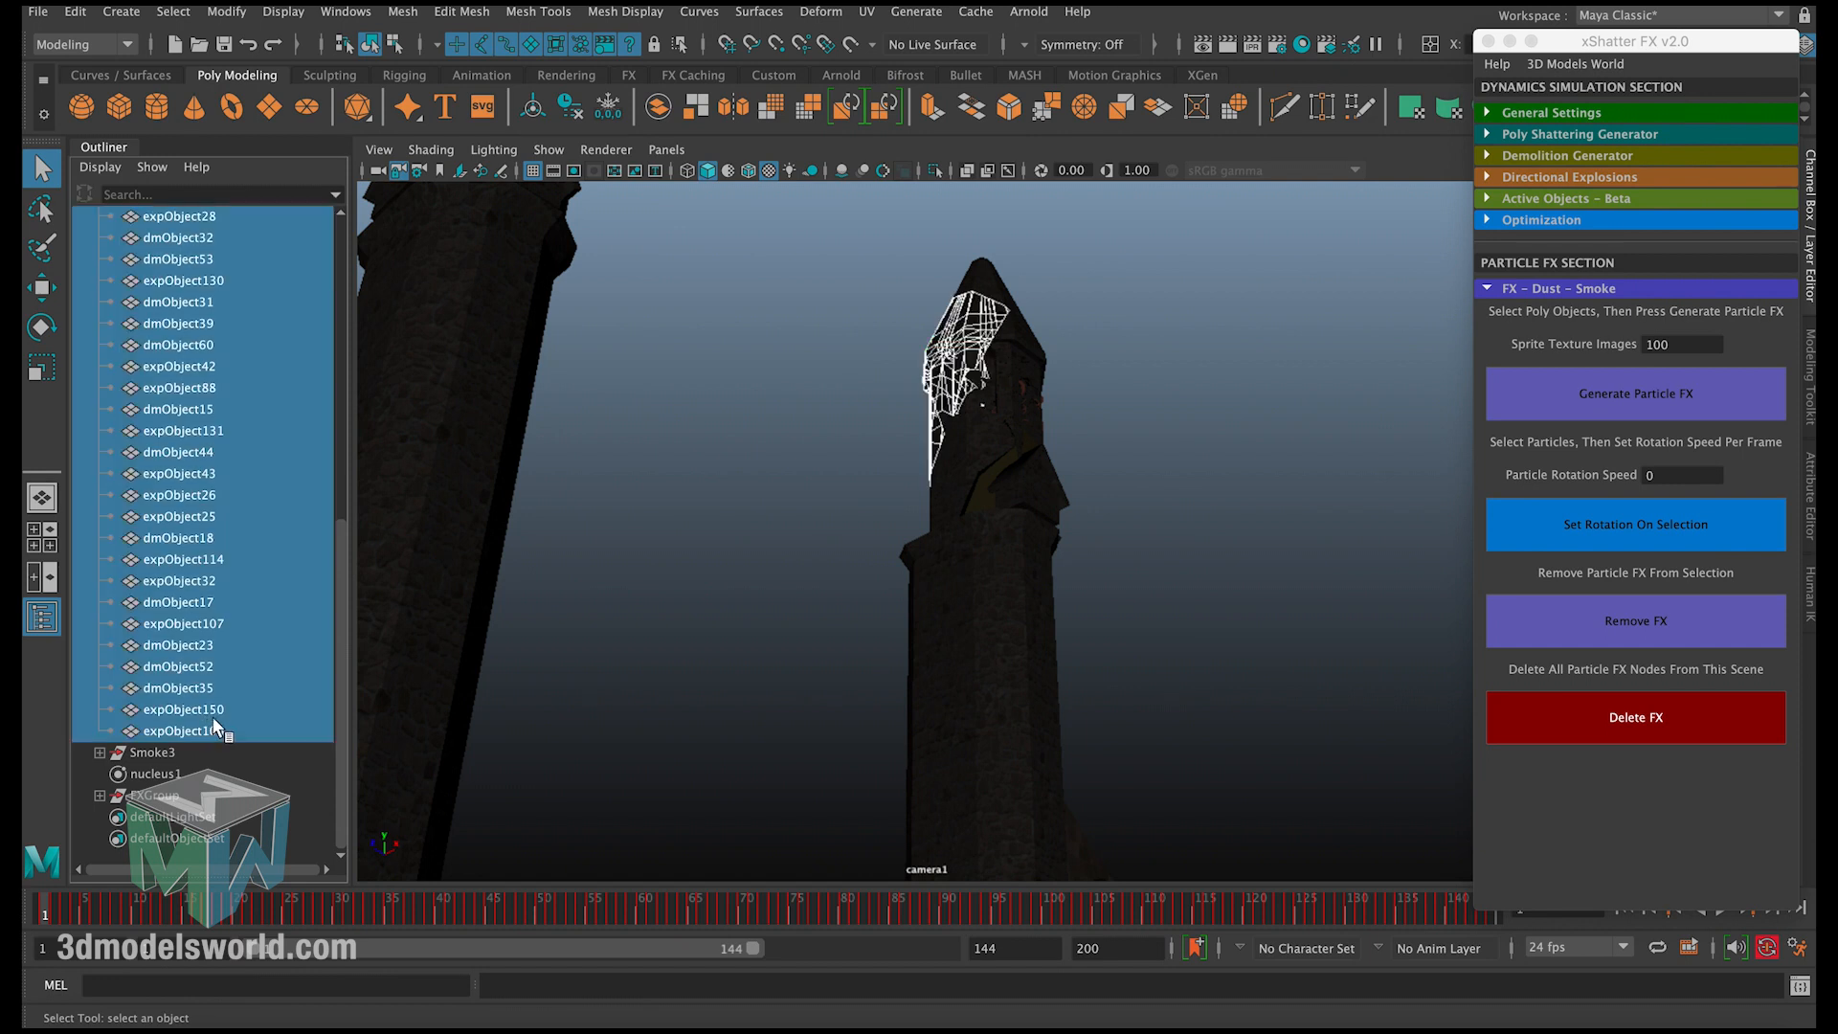
pyautogui.click(1647, 345)
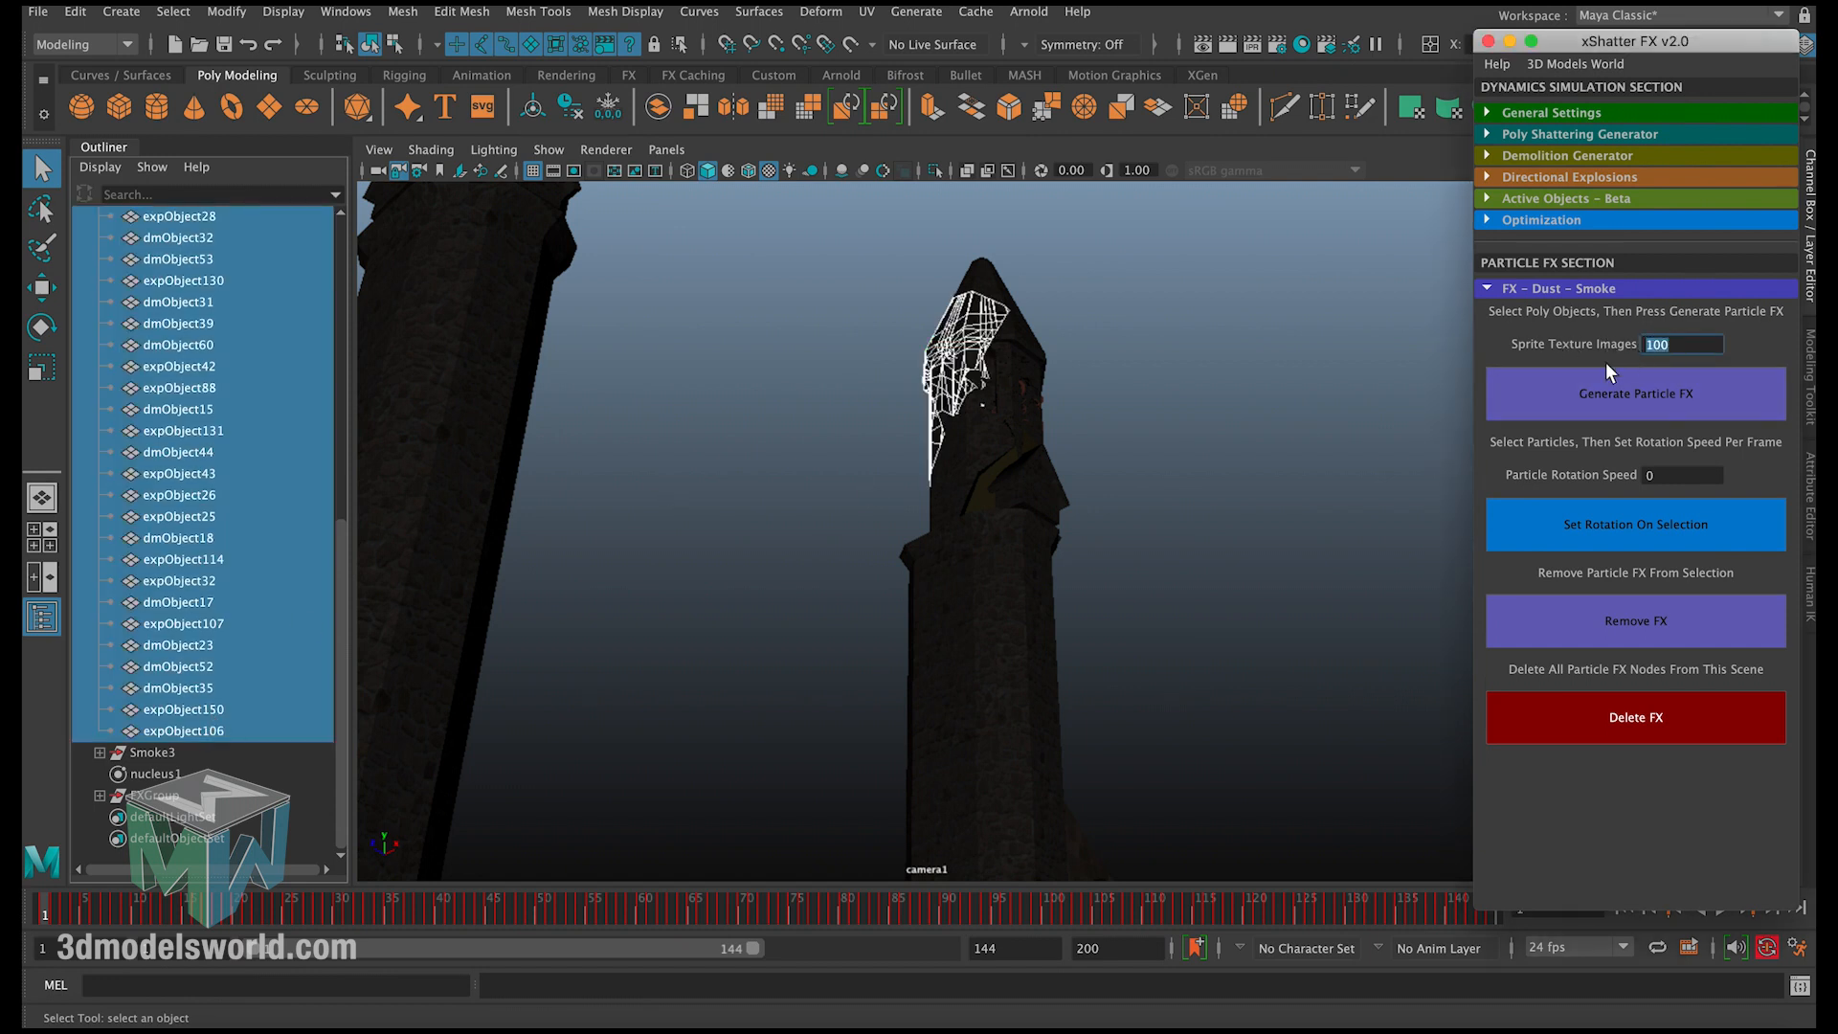
pyautogui.click(1591, 393)
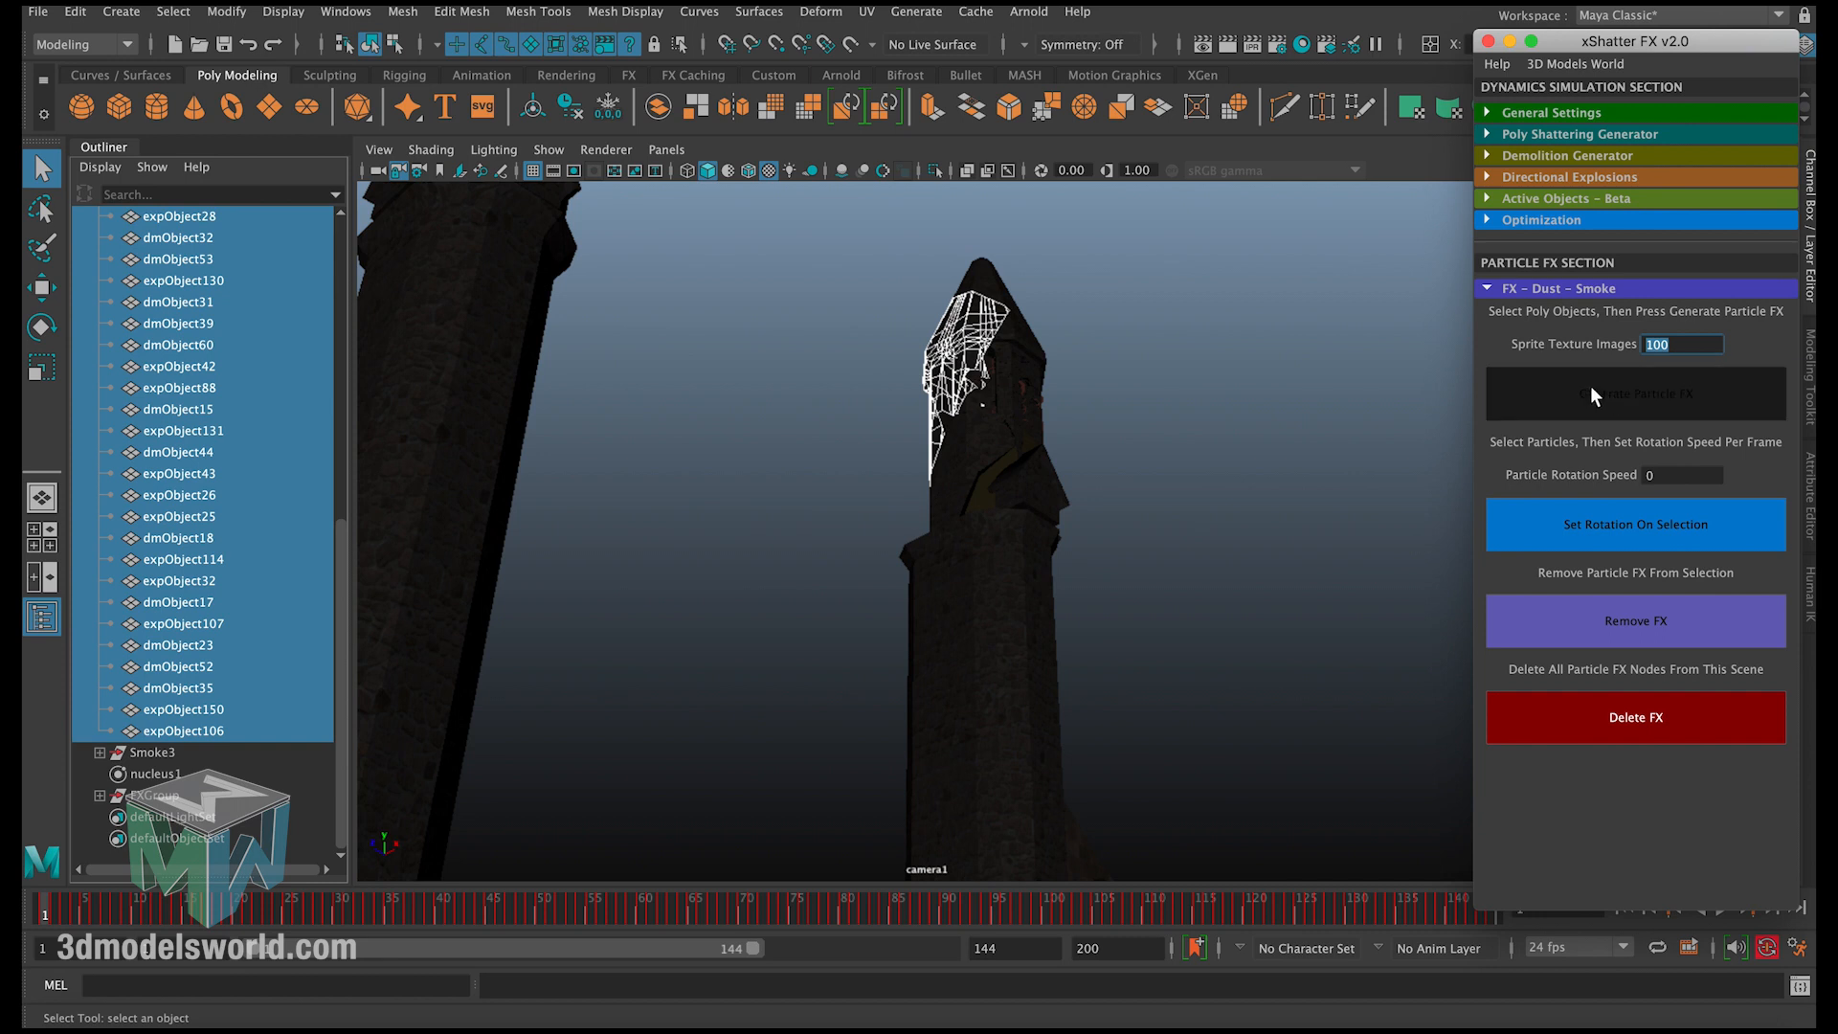
pyautogui.click(1512, 42)
pyautogui.scroll(10, 333, 432)
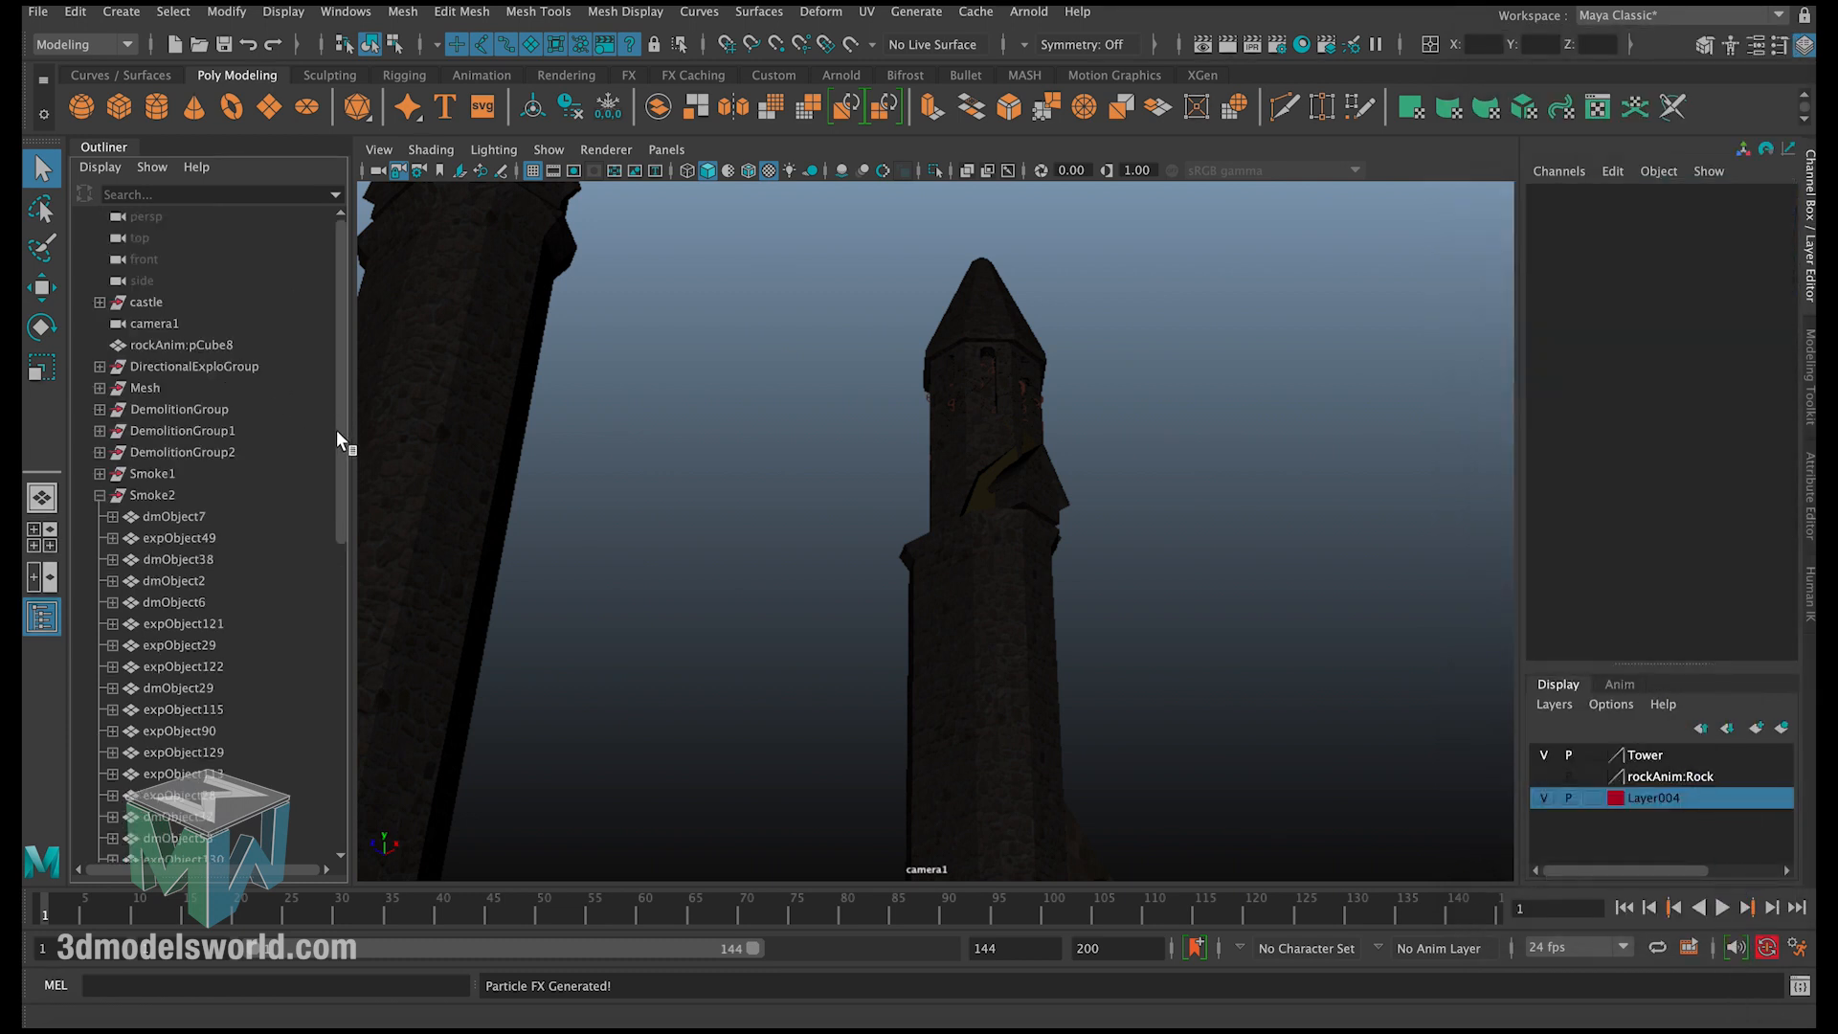
# Step: Collapse Smoke2, advance the demolition to frame 43, and key FXGroup1's Particle Rate at 0
pyautogui.click(99, 494)
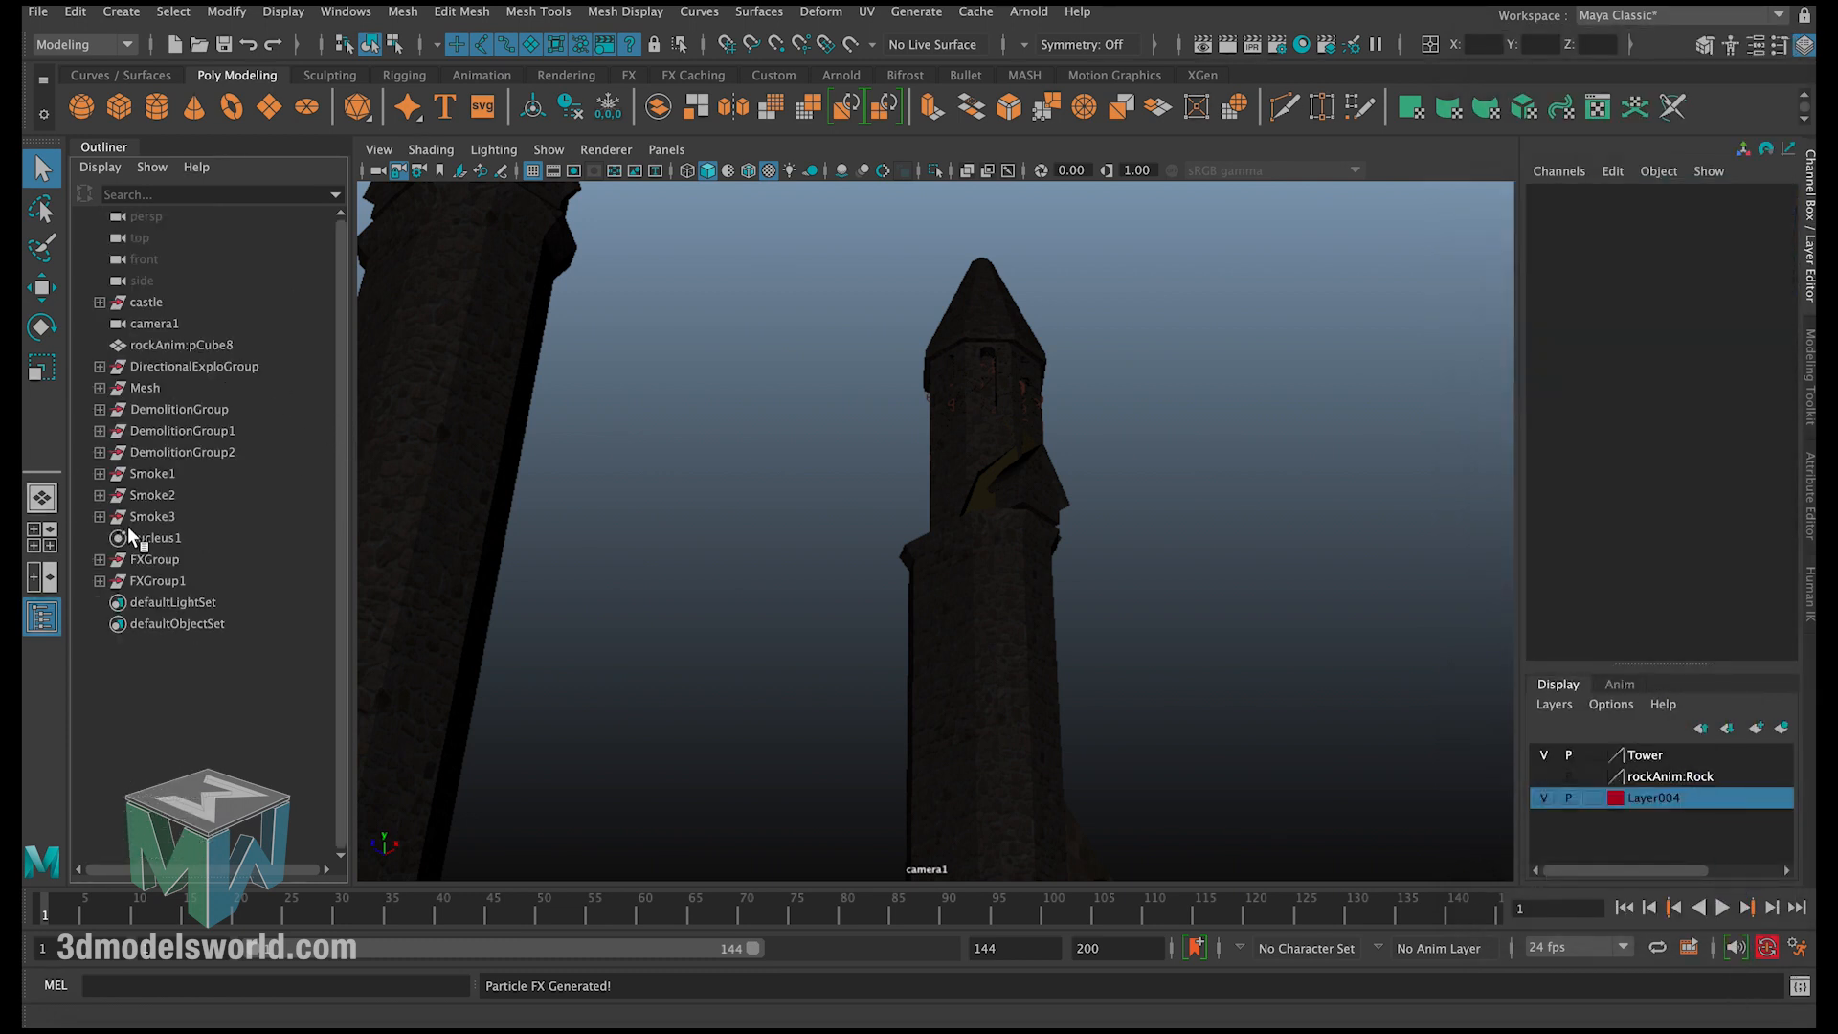
pyautogui.click(173, 581)
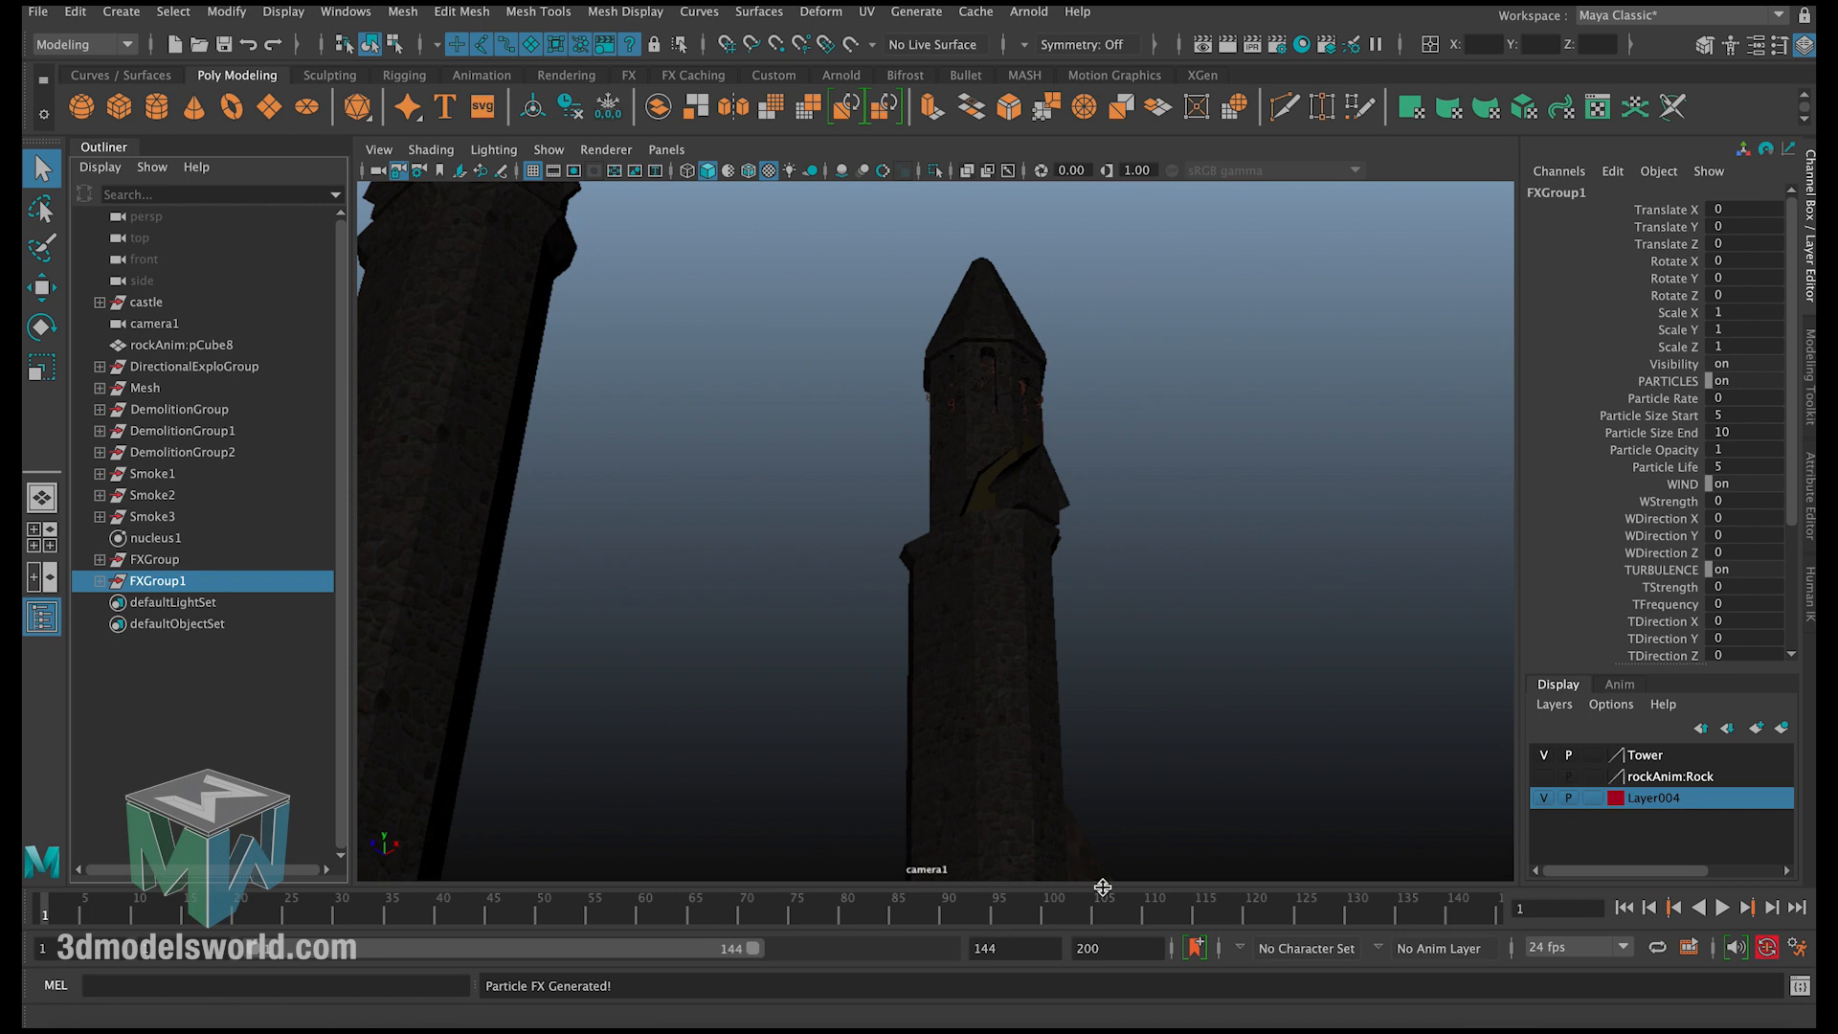
pyautogui.click(1722, 908)
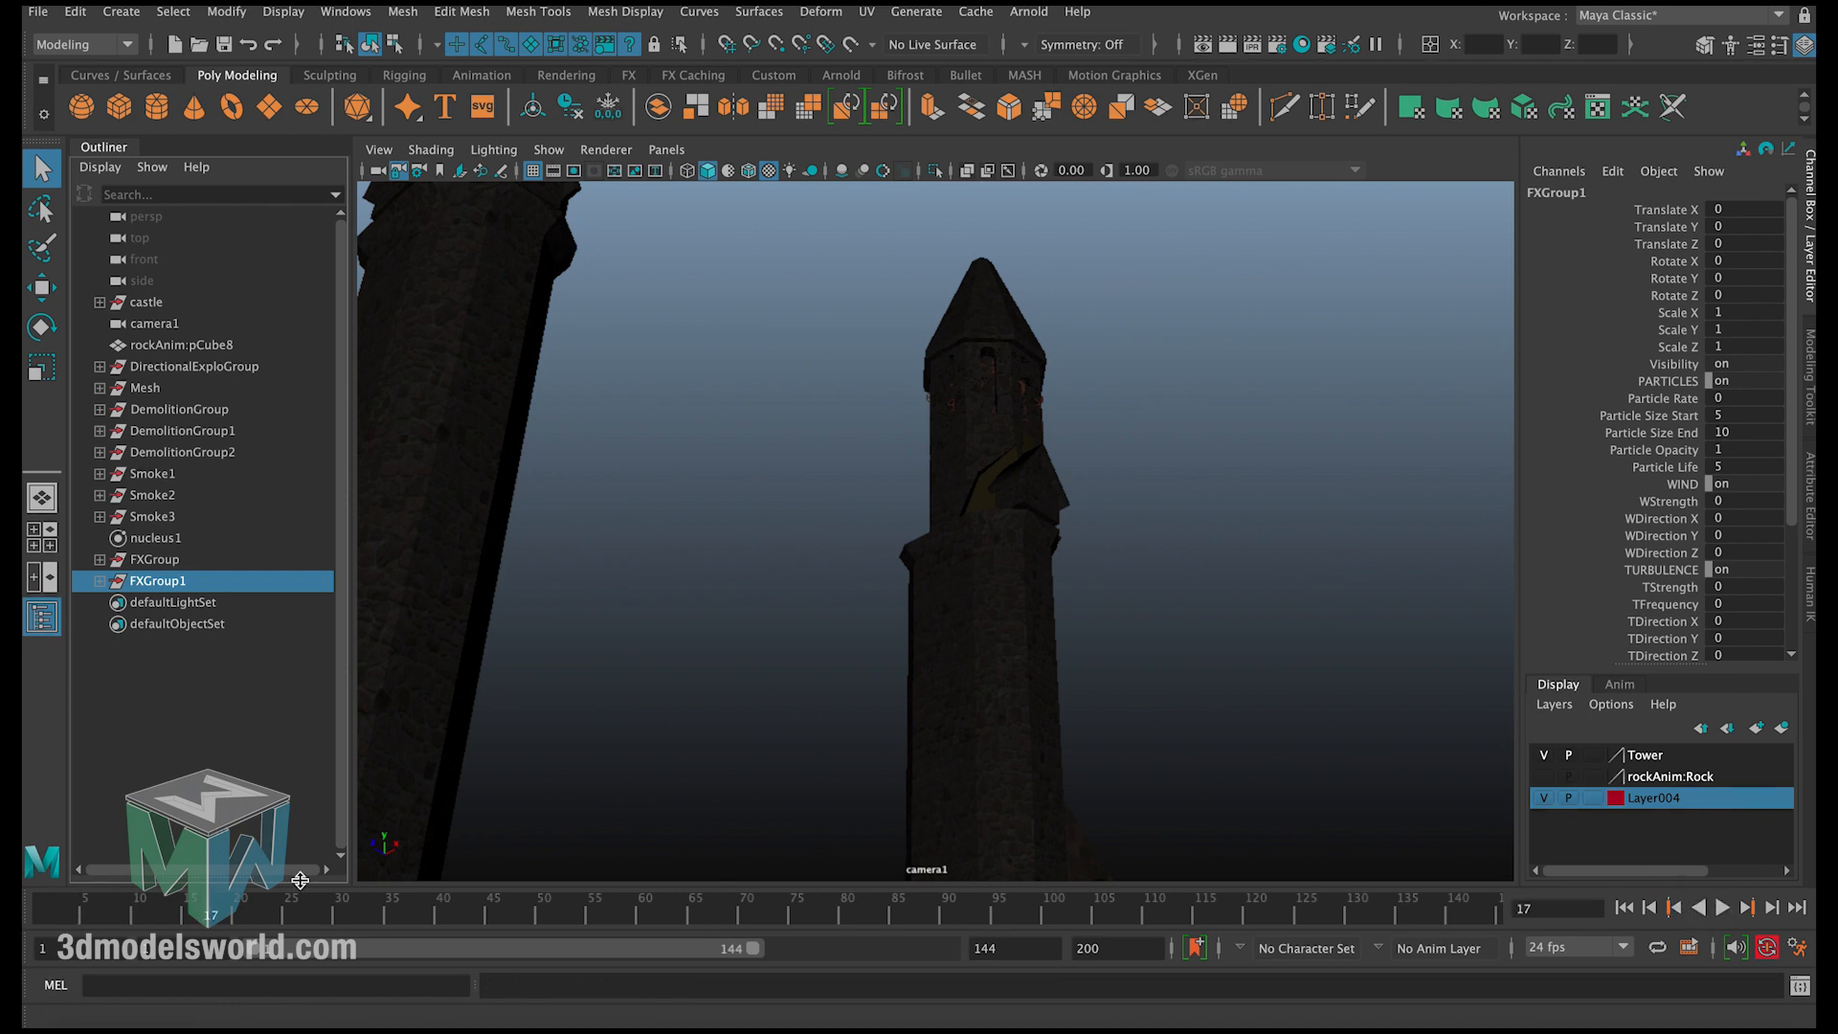
pyautogui.moveTo(216, 914); pyautogui.dragTo(471, 915)
pyautogui.click(1690, 403)
pyautogui.rightClick(1691, 403)
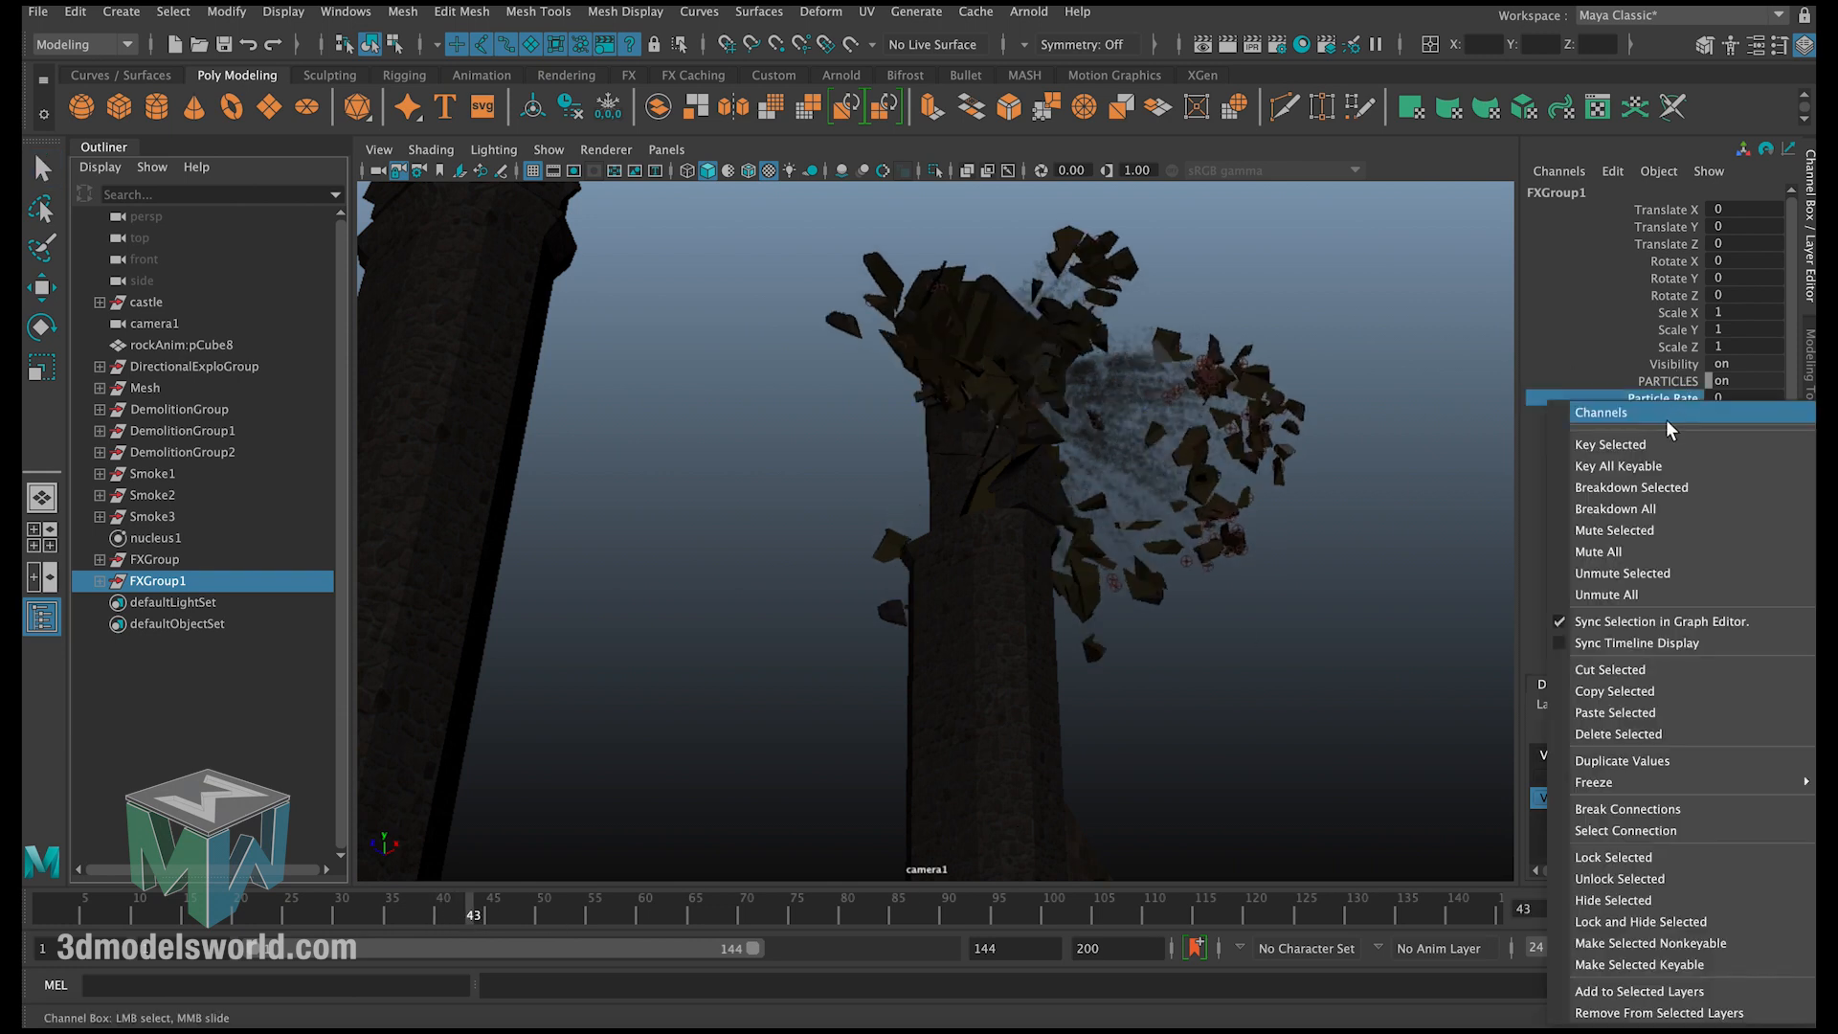
pyautogui.click(1570, 431)
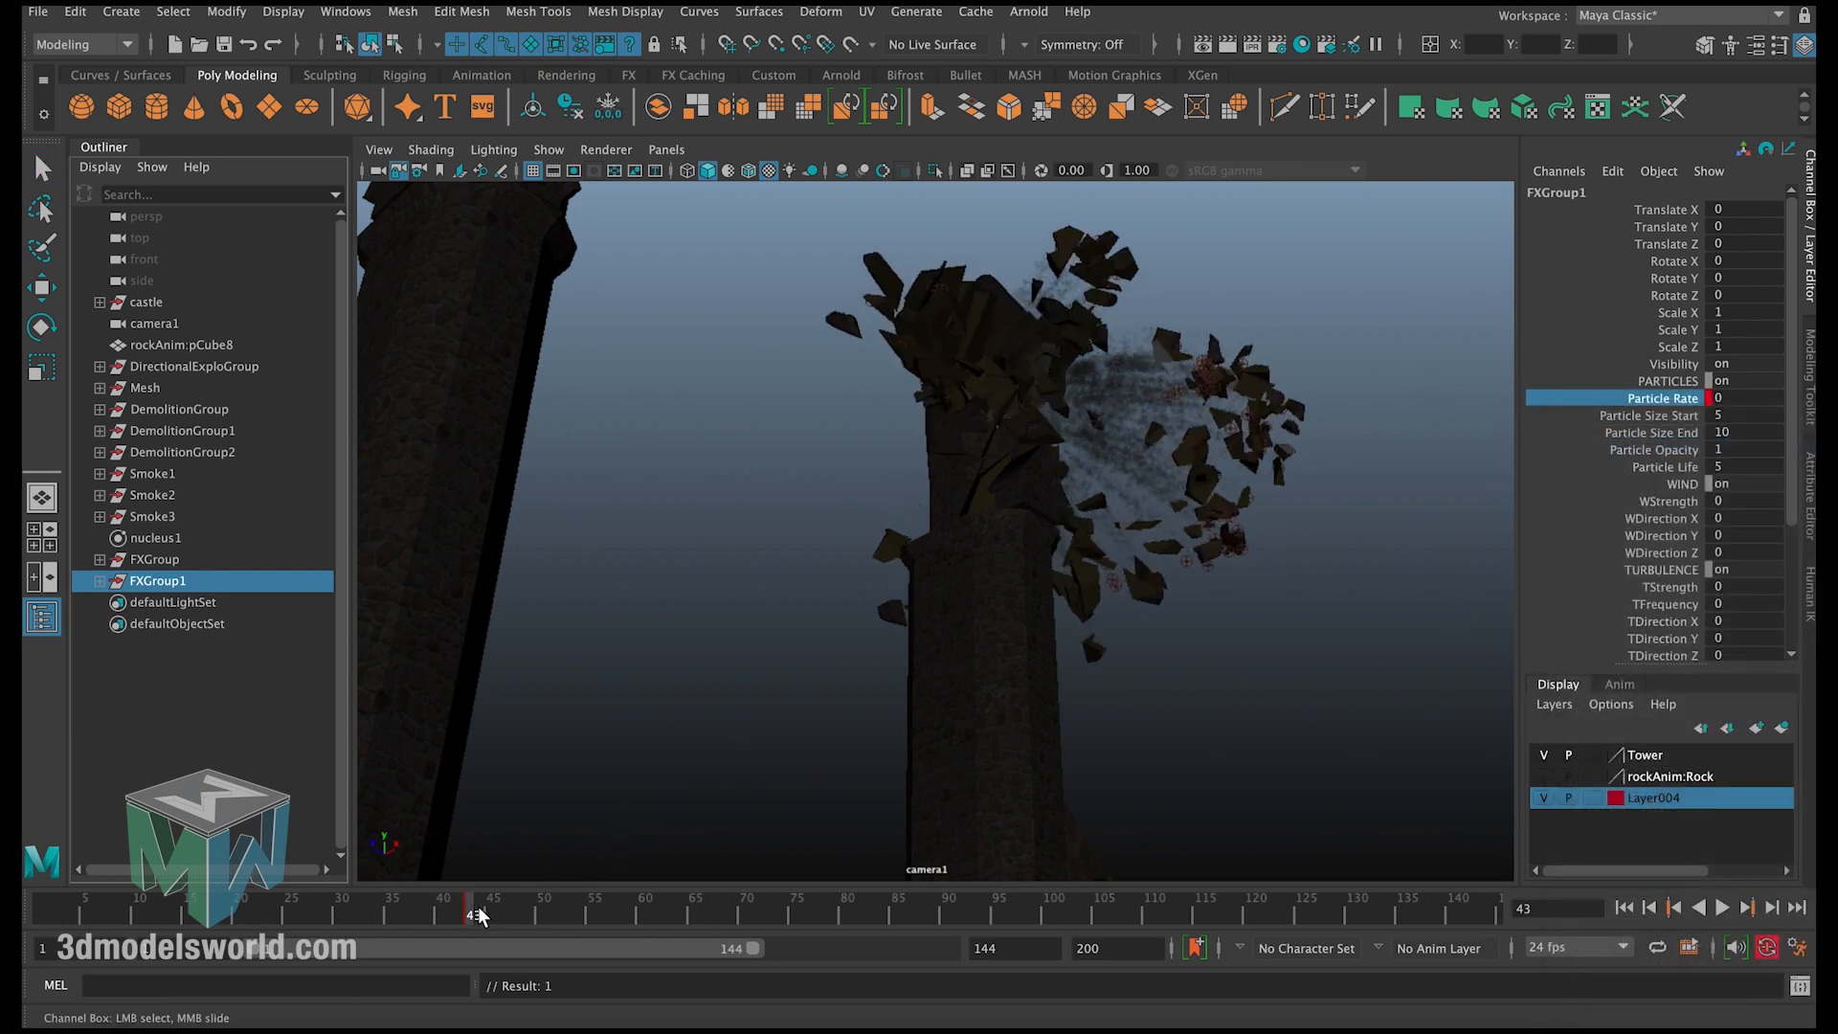
# Step: Key FXGroup1's Particle Rate at 20 on frame 55
pyautogui.moveTo(478, 916); pyautogui.dragTo(590, 919)
pyautogui.click(1731, 400)
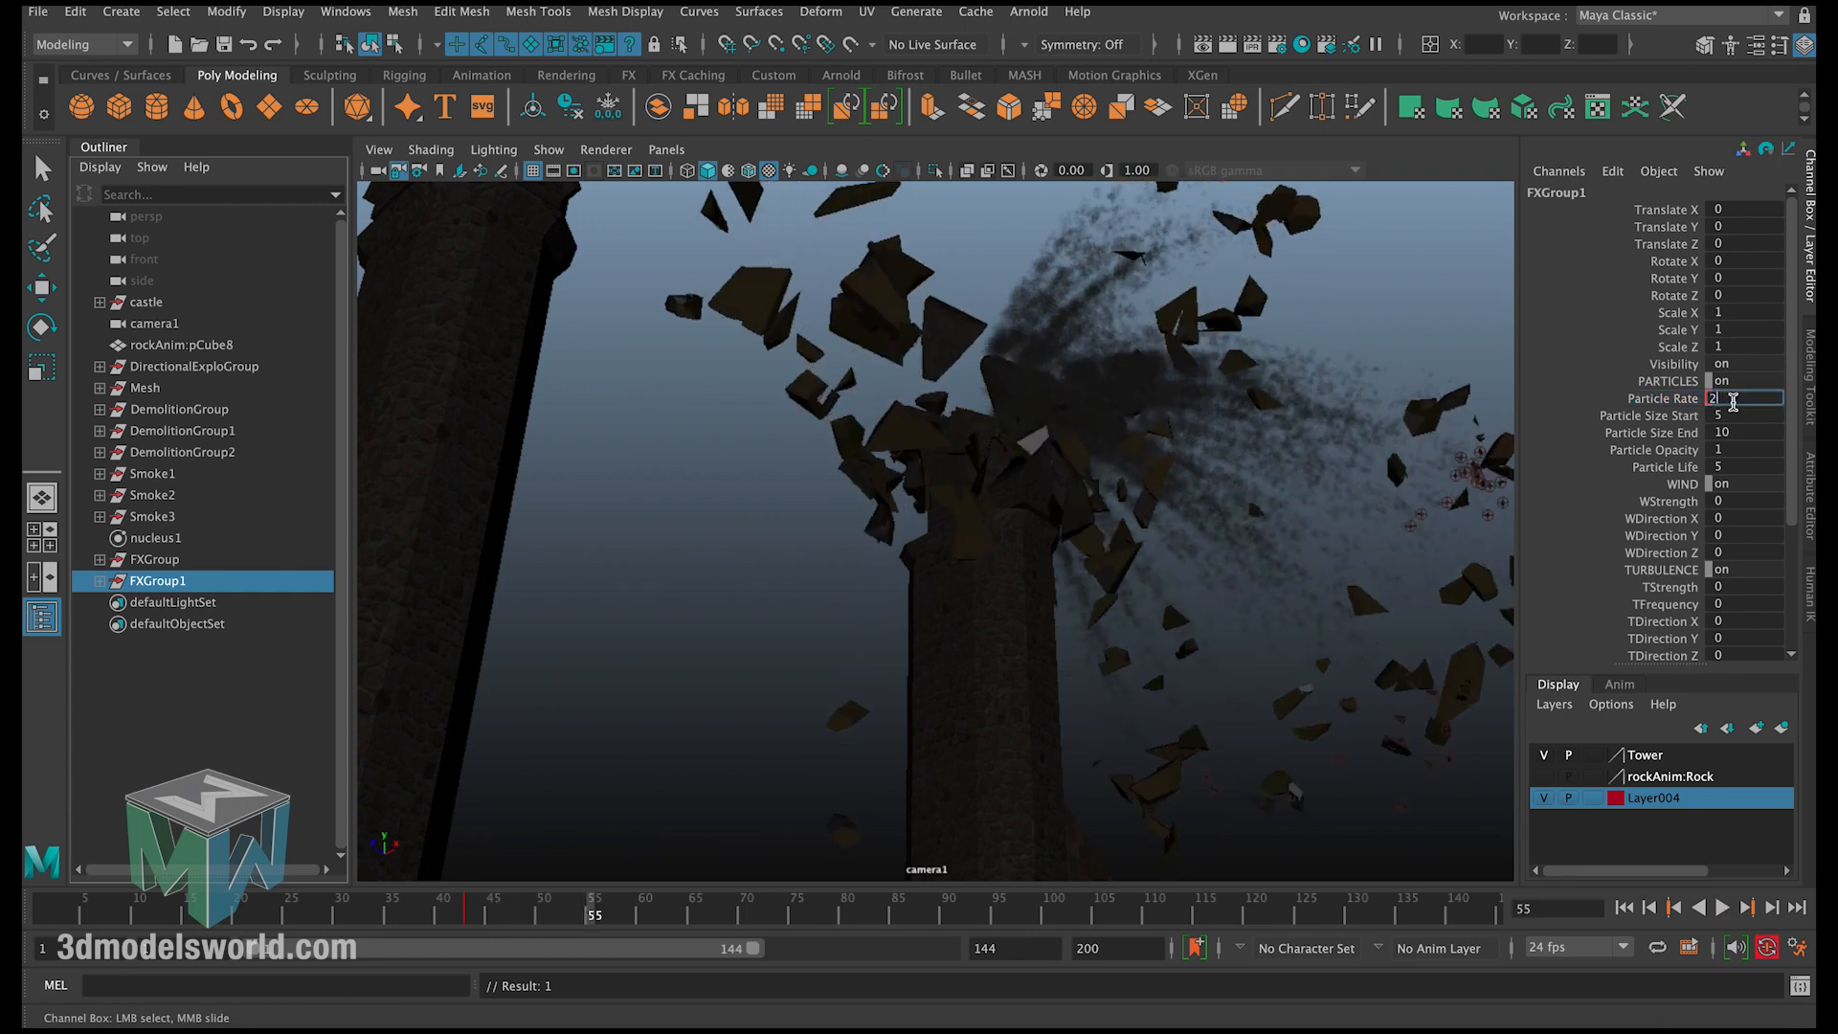
pyautogui.press('Return')
# Step: Key FXGroup1's Particle Rate at 0 on frame 76 and set its Particle Size End to 100
pyautogui.moveTo(595, 921); pyautogui.dragTo(809, 928)
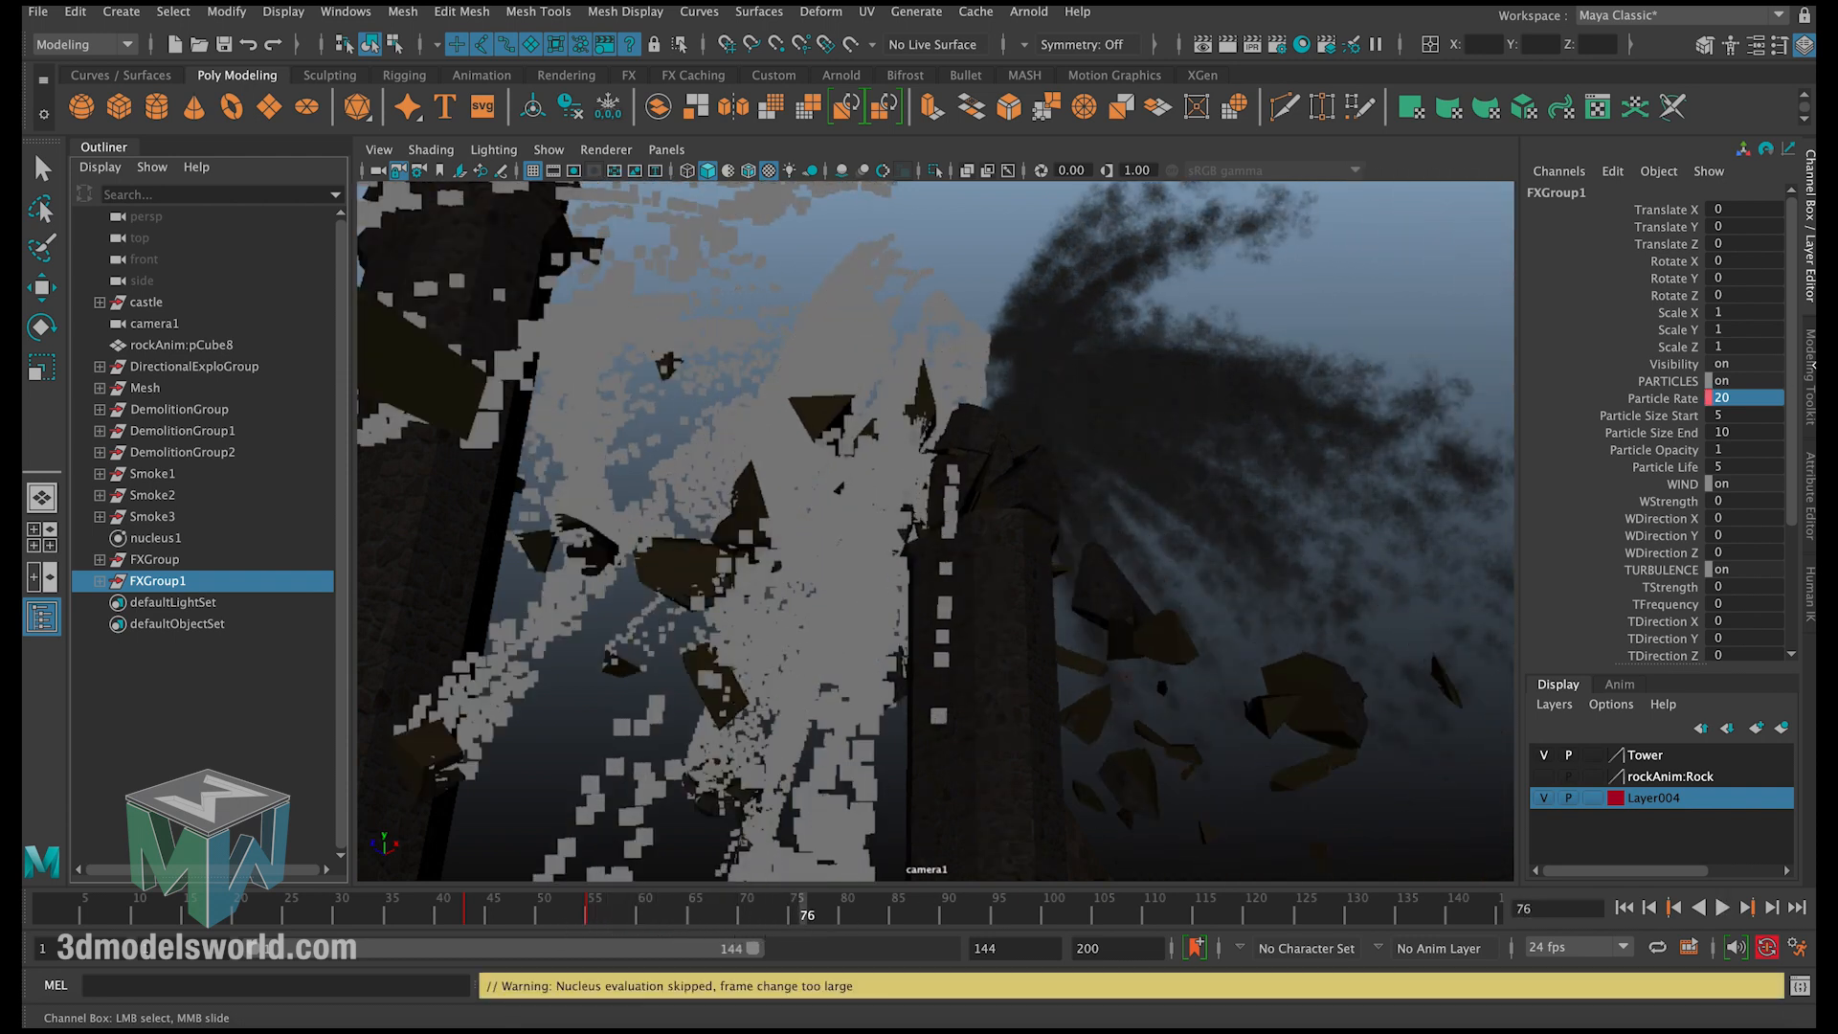
pyautogui.click(1757, 399)
pyautogui.write('0')
pyautogui.press('Return')
pyautogui.click(1748, 433)
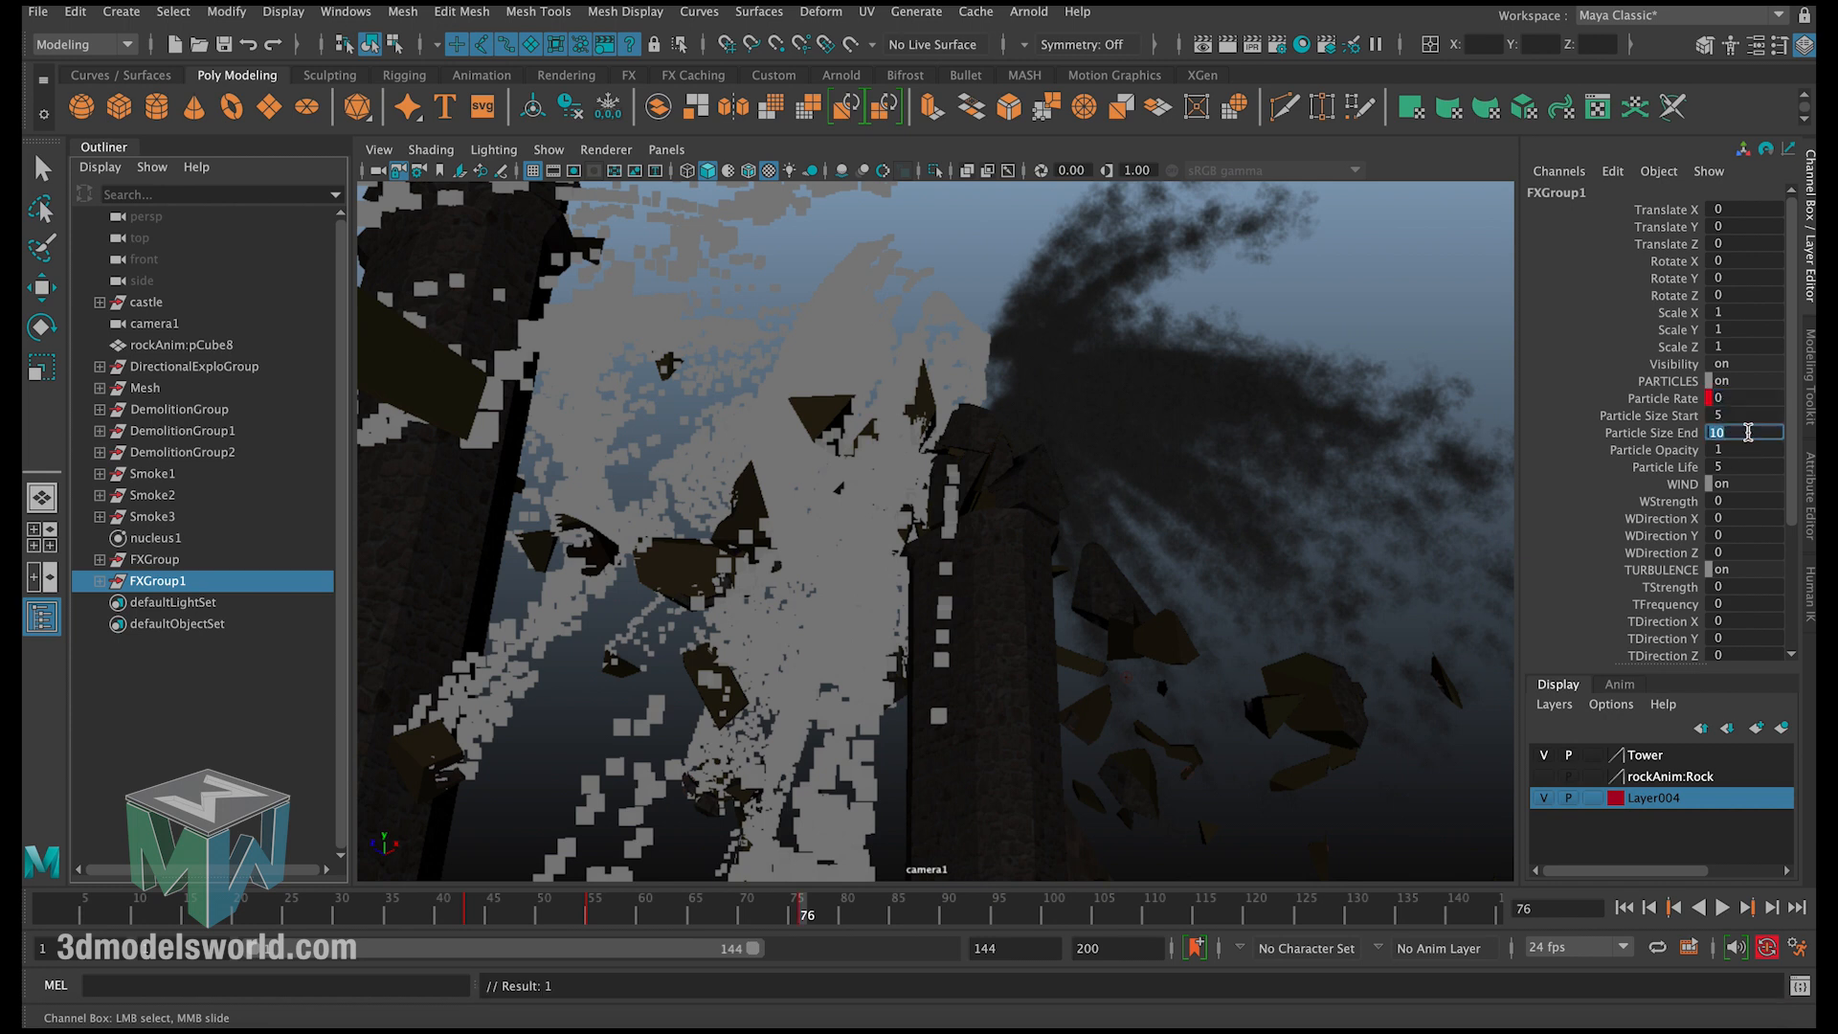
pyautogui.press('Return')
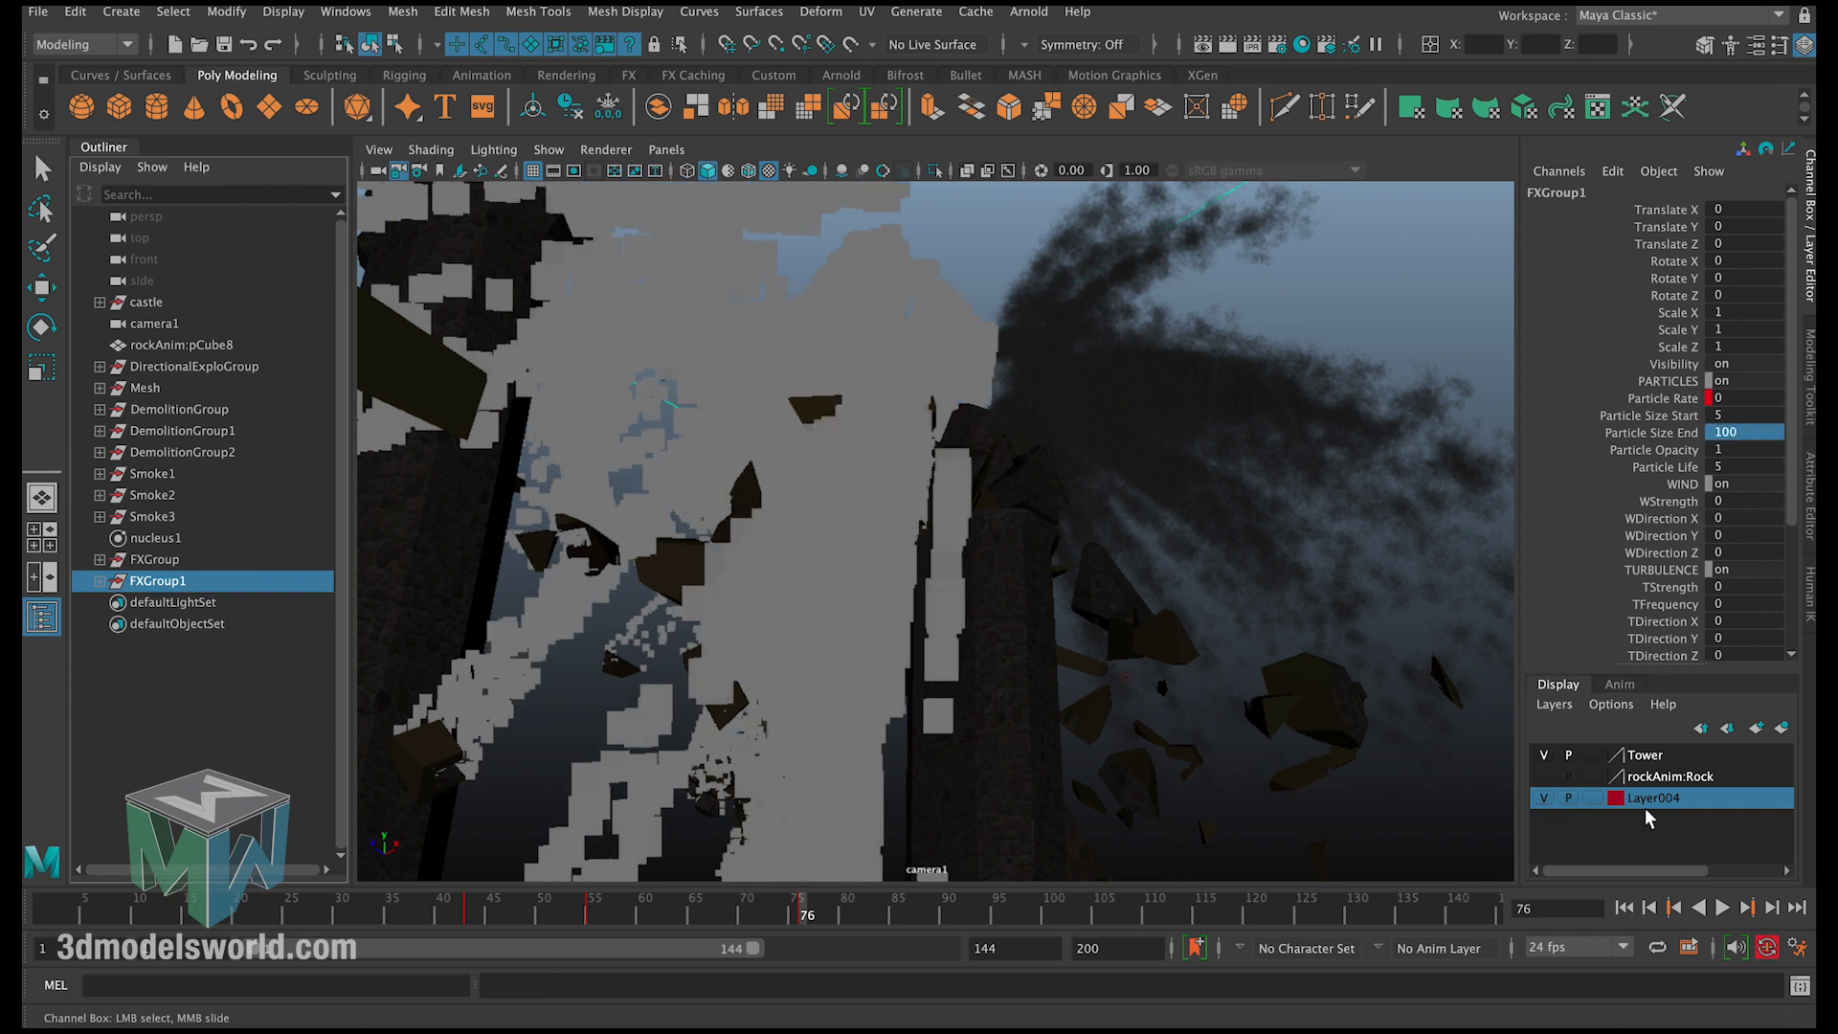
# Step: Load the image sequence starting with SmokeGreyRender1K.001.tif as fxShader1's color texture, and return to frame 1
pyautogui.click(1302, 44)
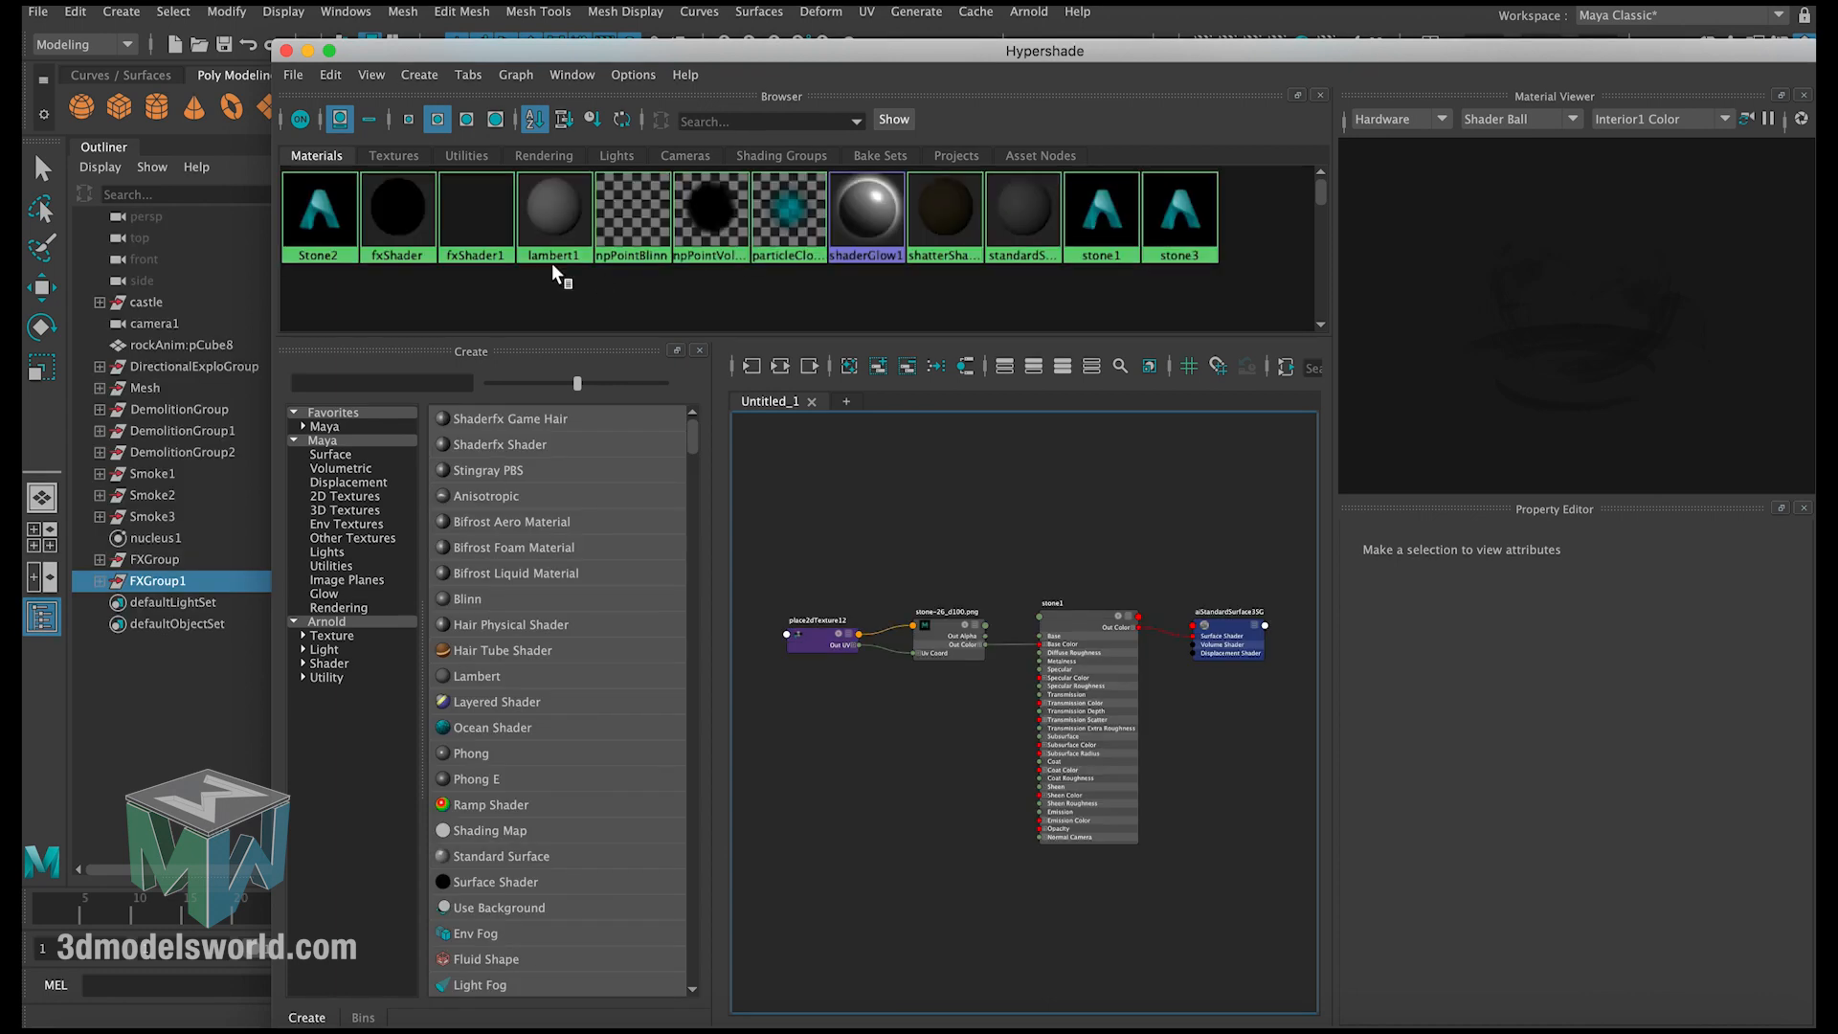
pyautogui.click(475, 230)
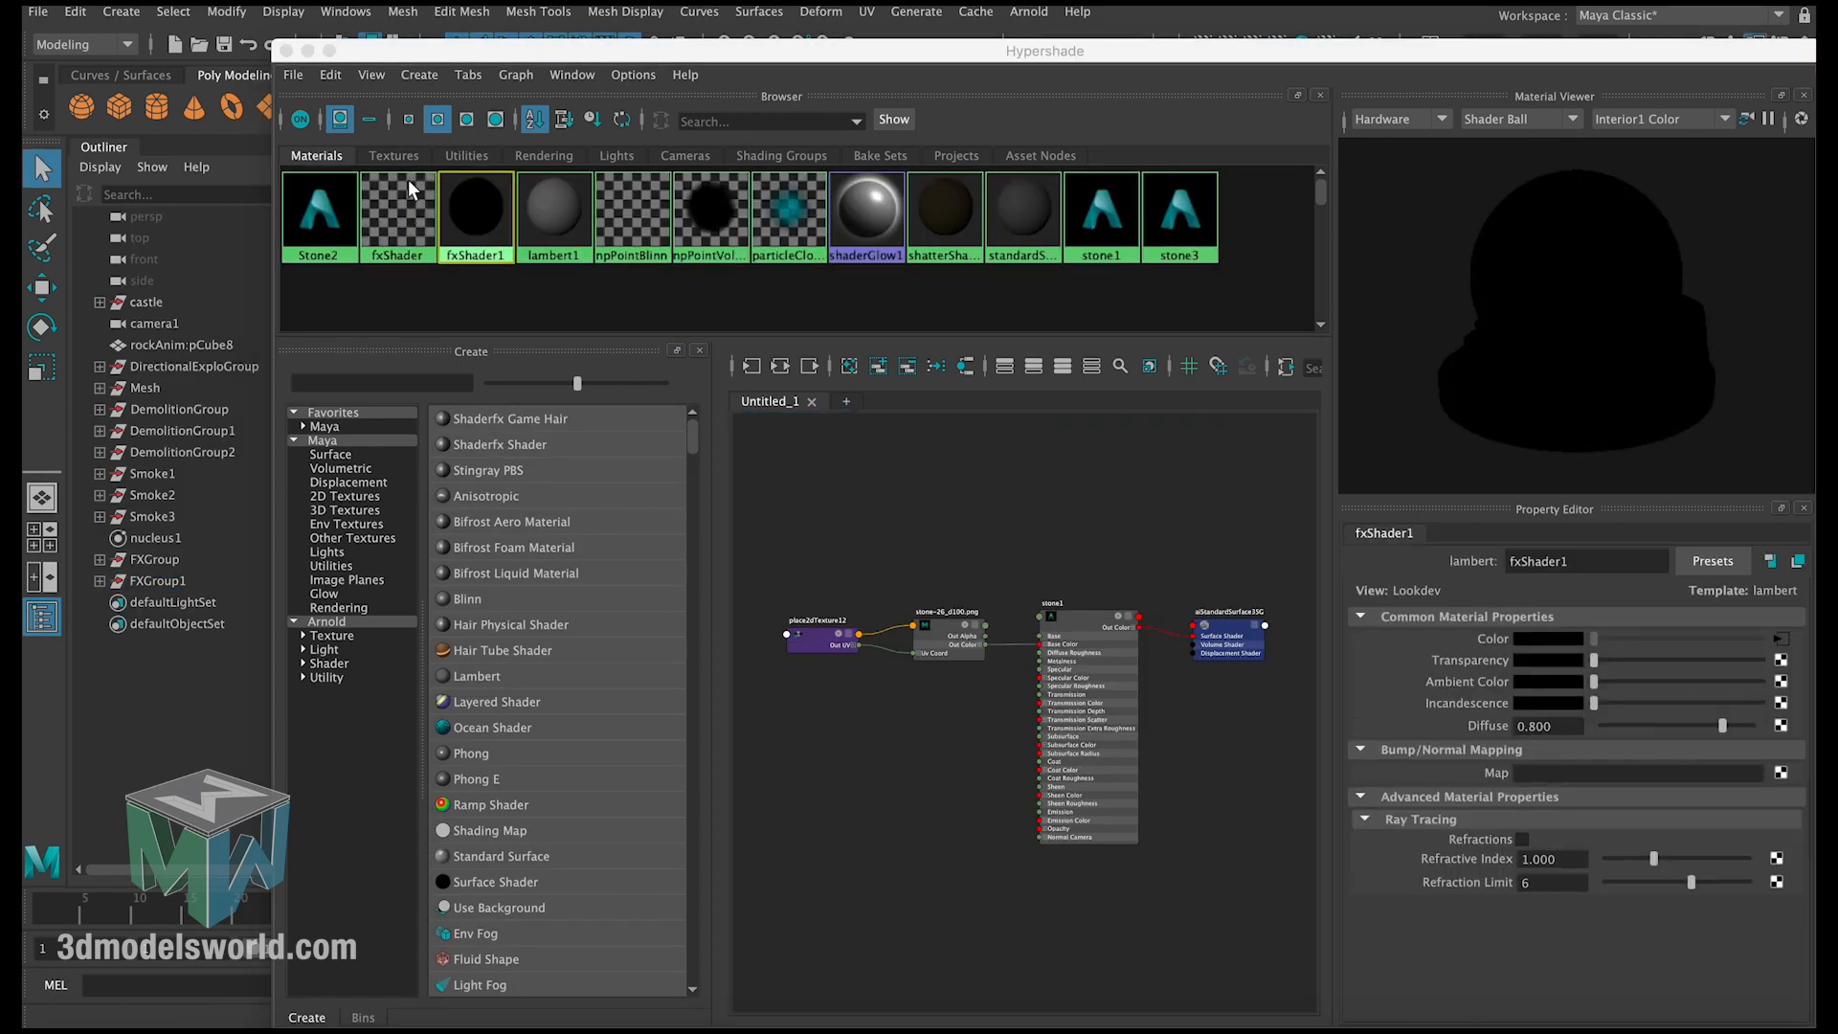
pyautogui.click(286, 50)
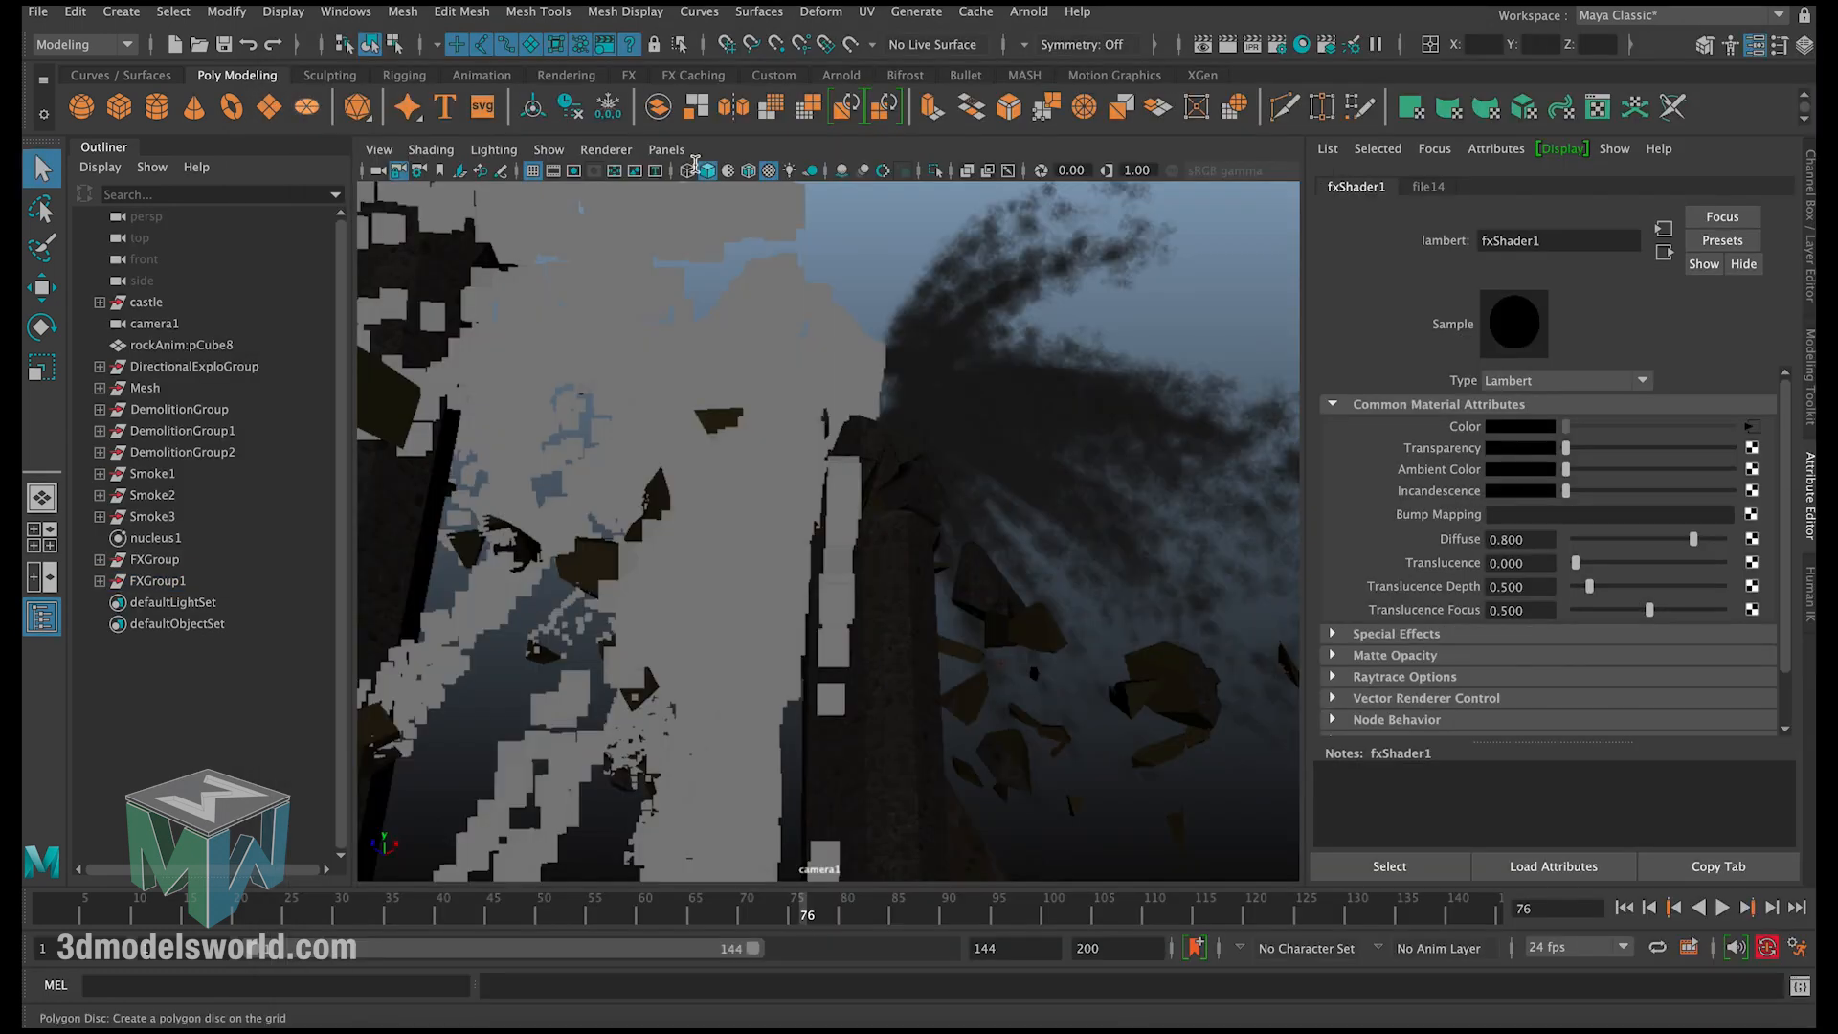
pyautogui.click(1753, 427)
pyautogui.click(1757, 477)
pyautogui.click(463, 276)
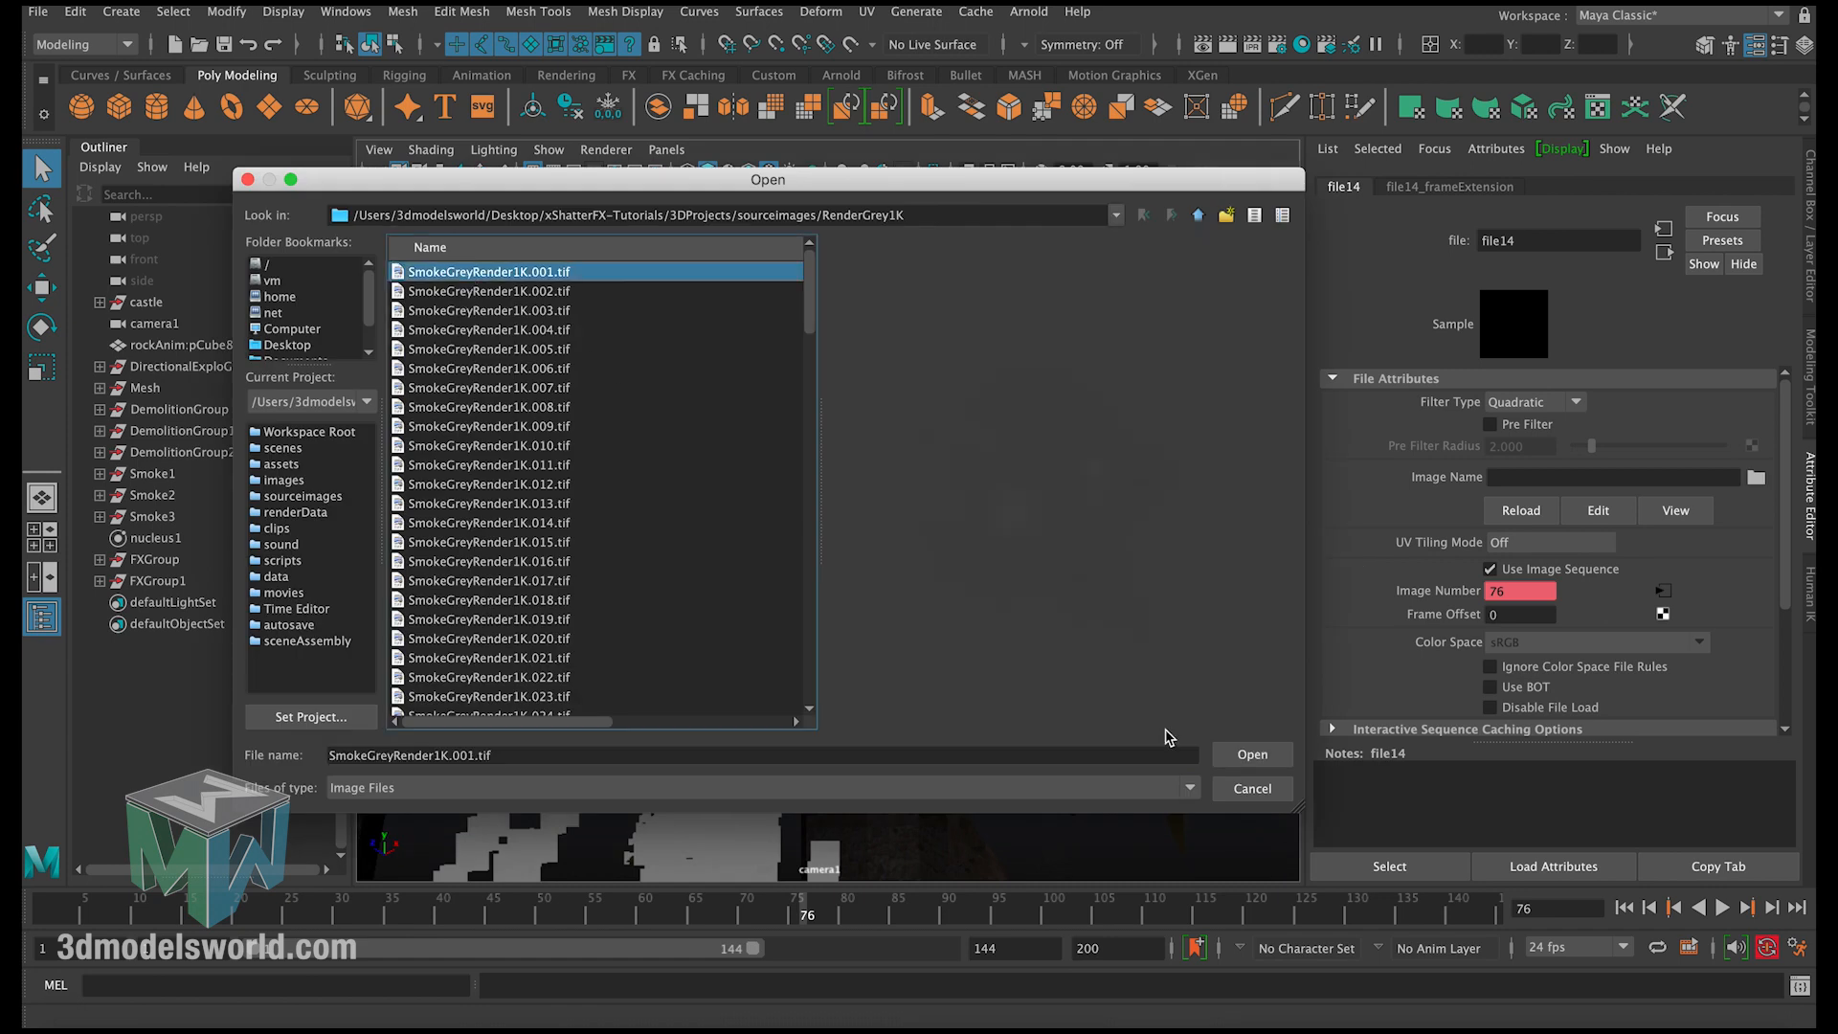
pyautogui.click(1252, 754)
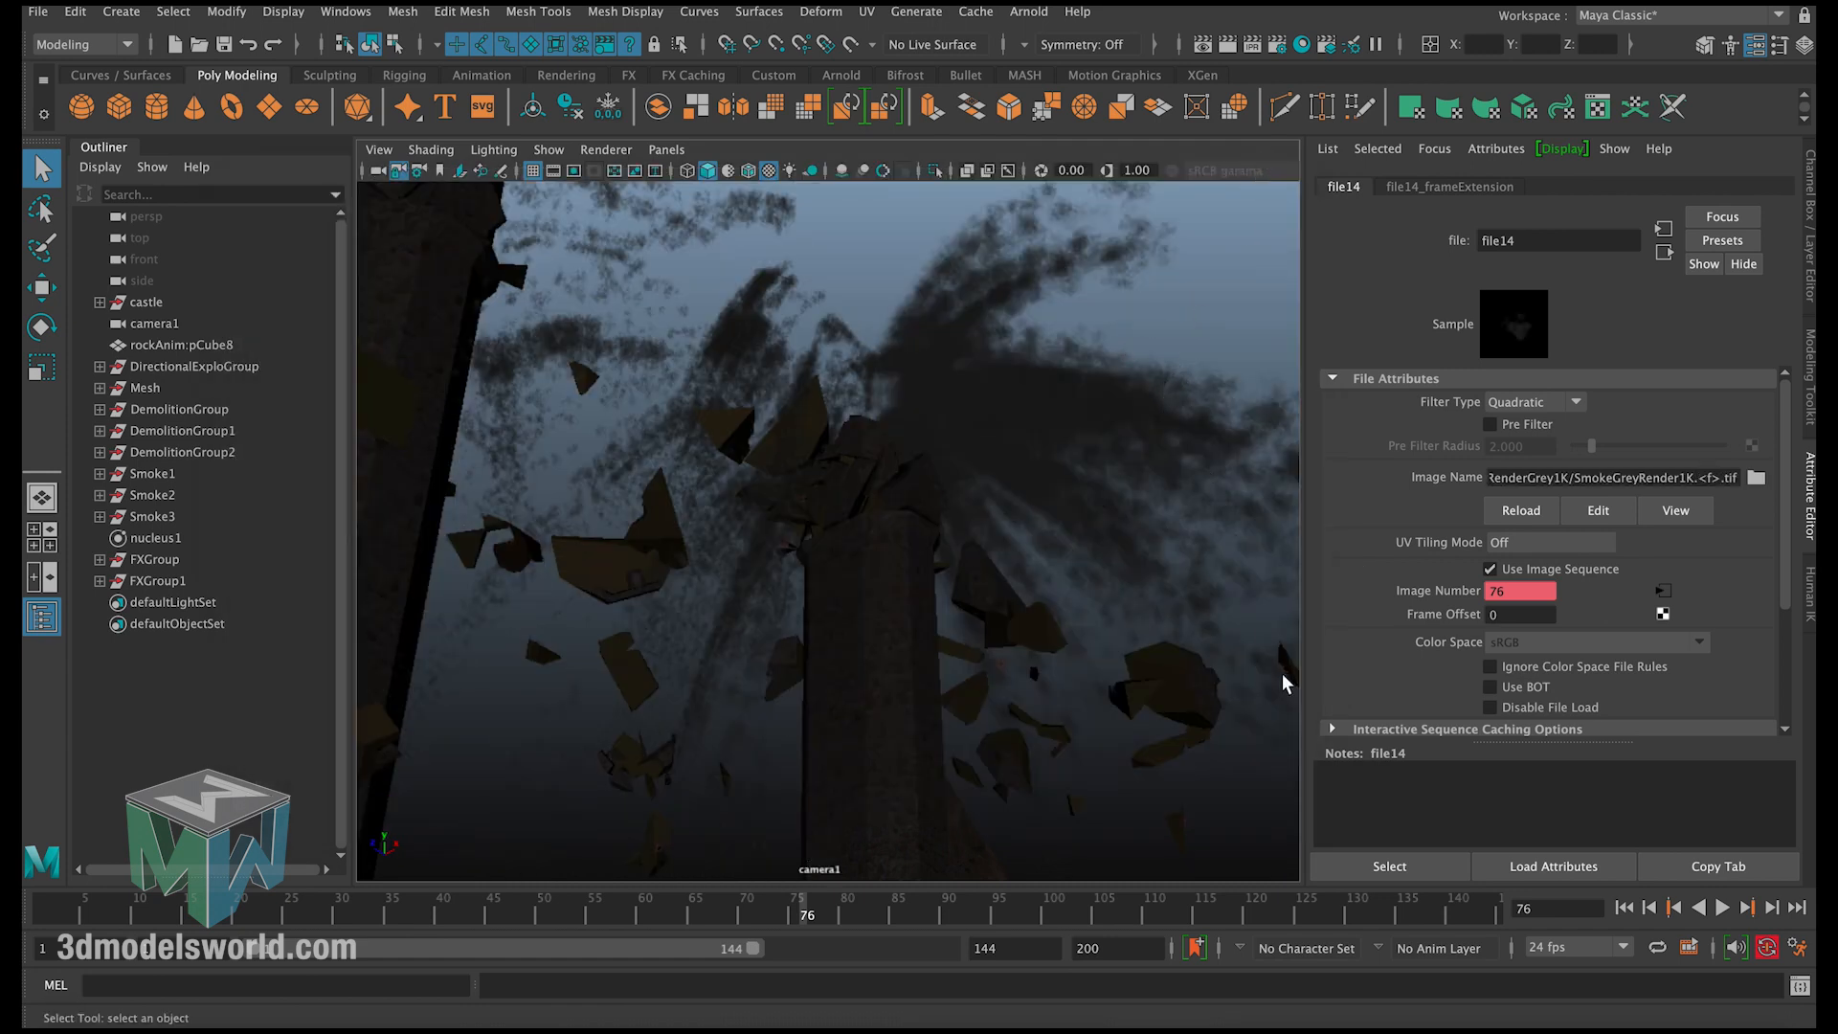
pyautogui.click(1623, 907)
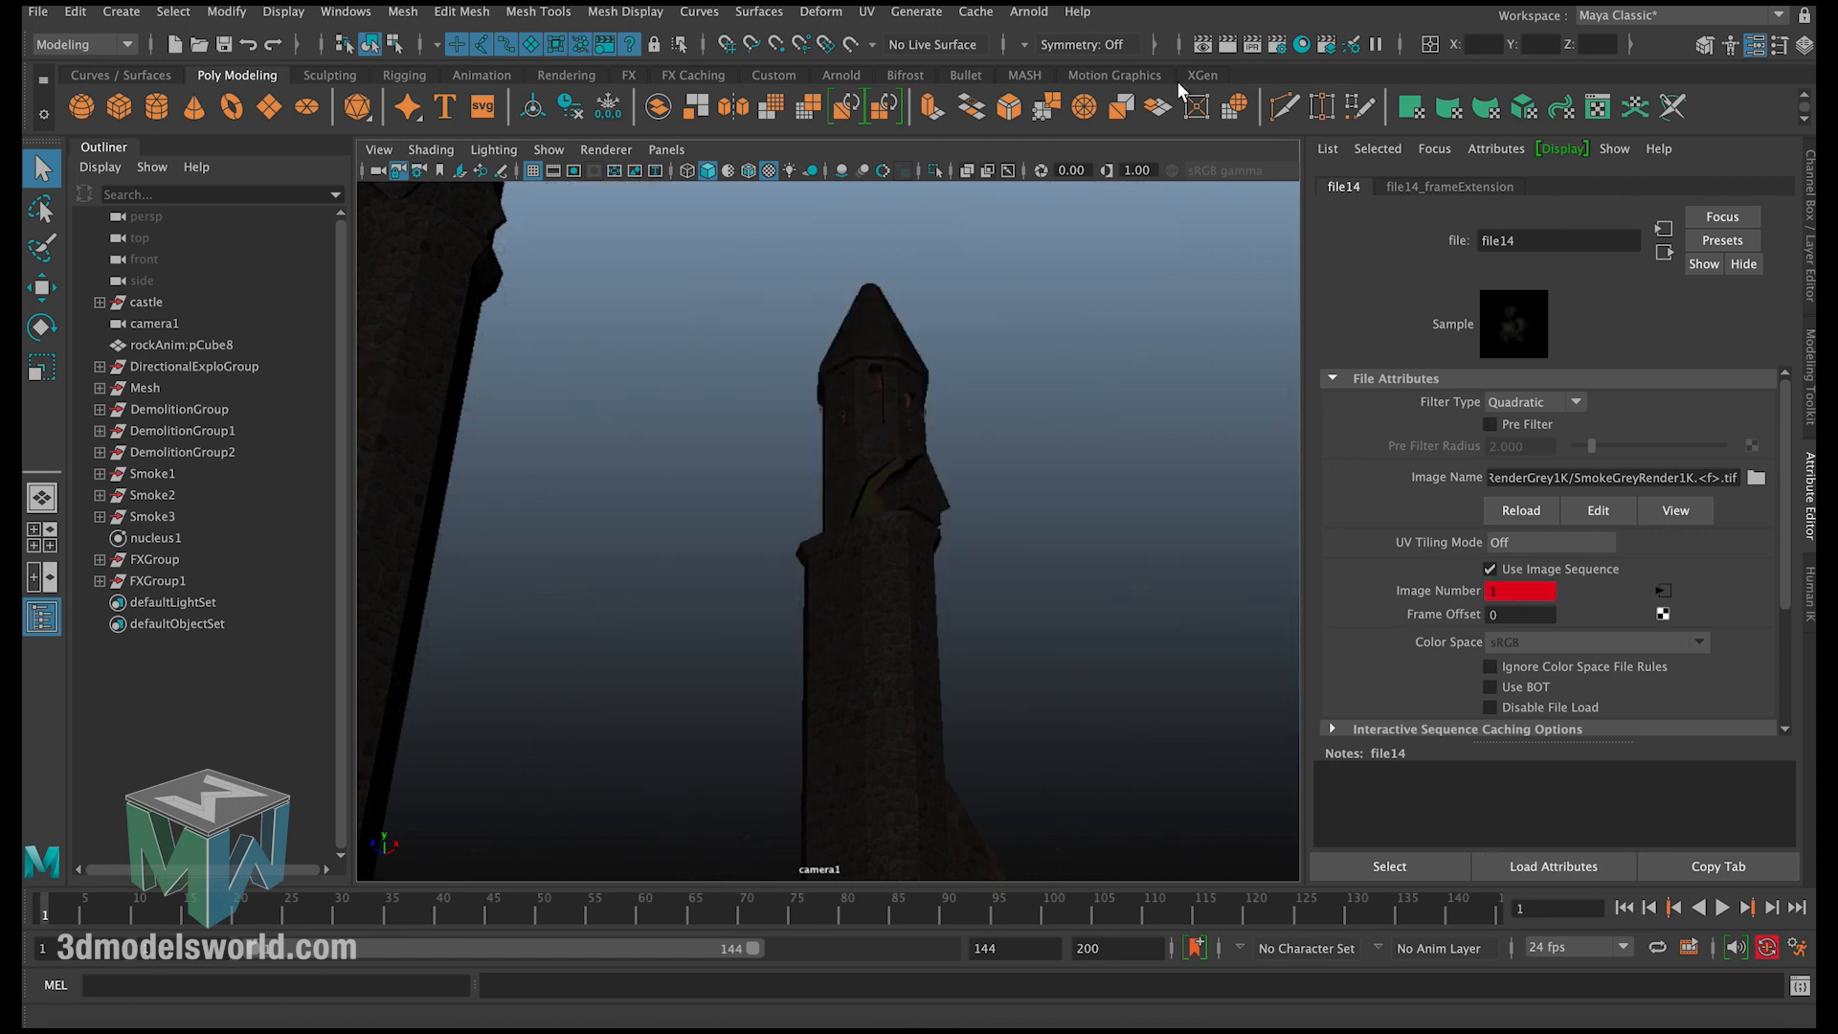
# Step: Set FXGroup1's Particle Life to 4 and play the demolition to frame 86
pyautogui.hotkey('ctrl', 'a')
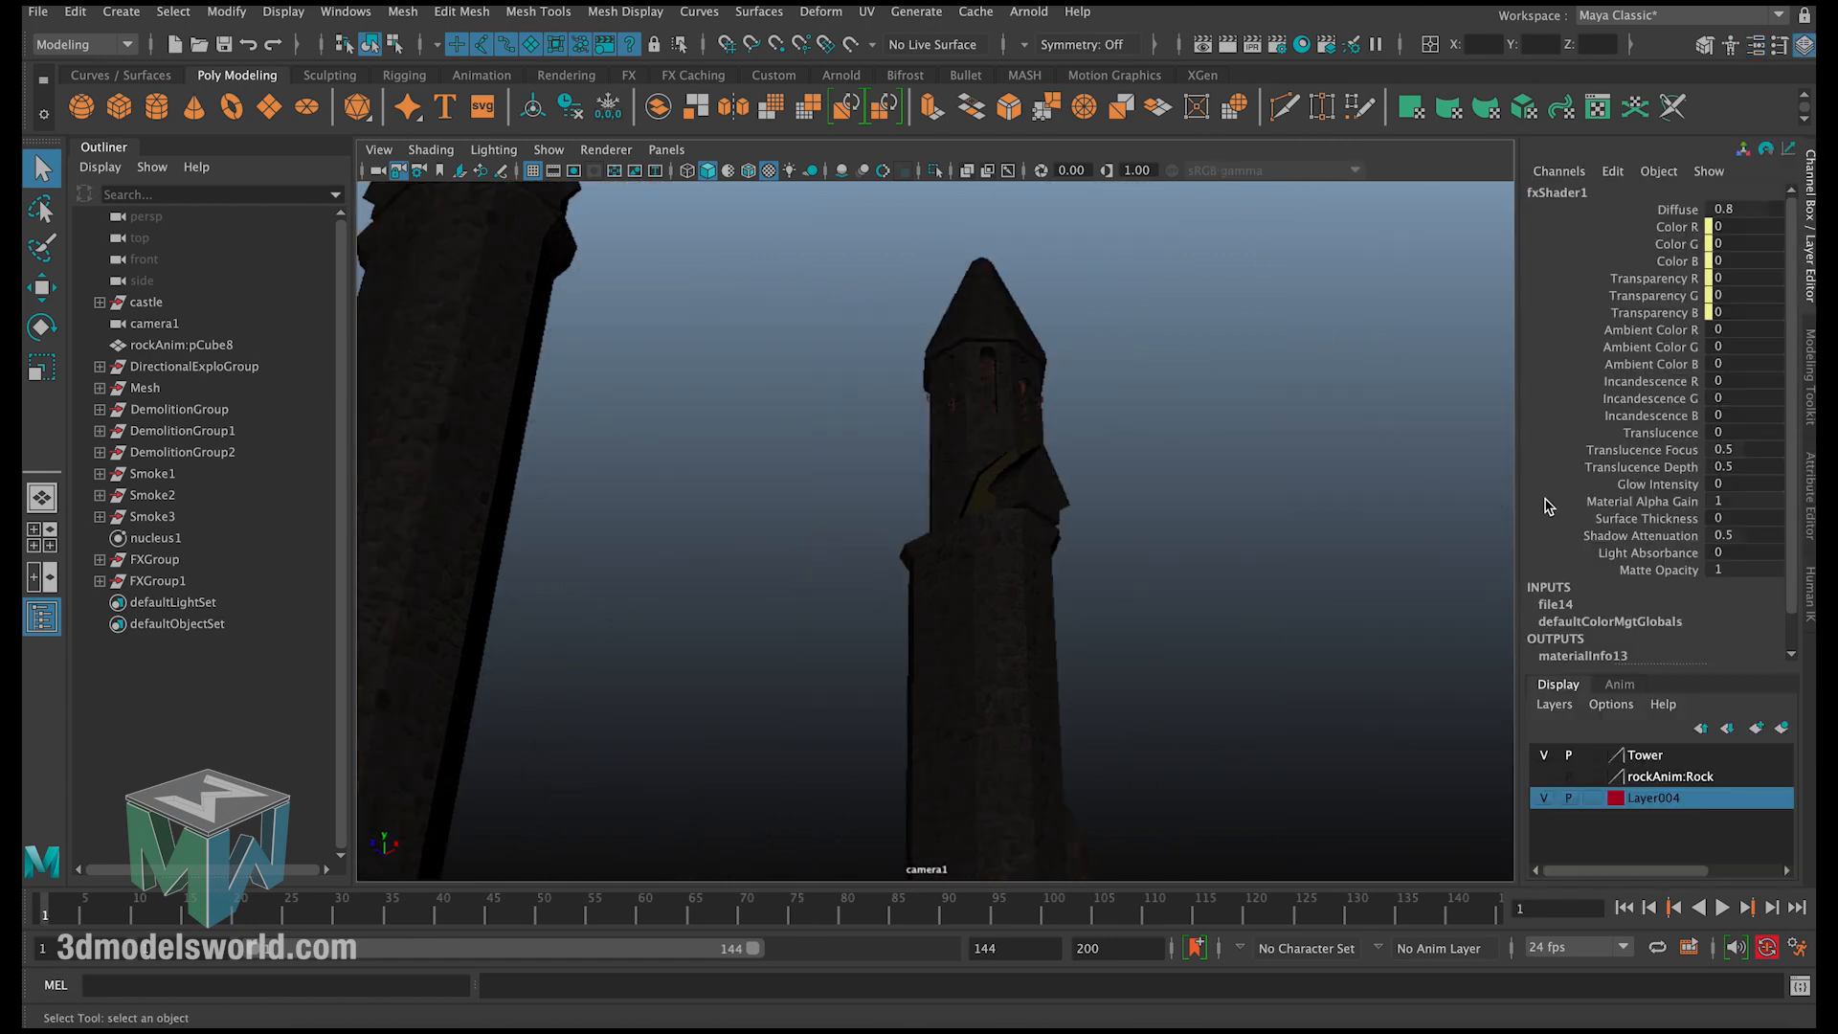
pyautogui.click(156, 581)
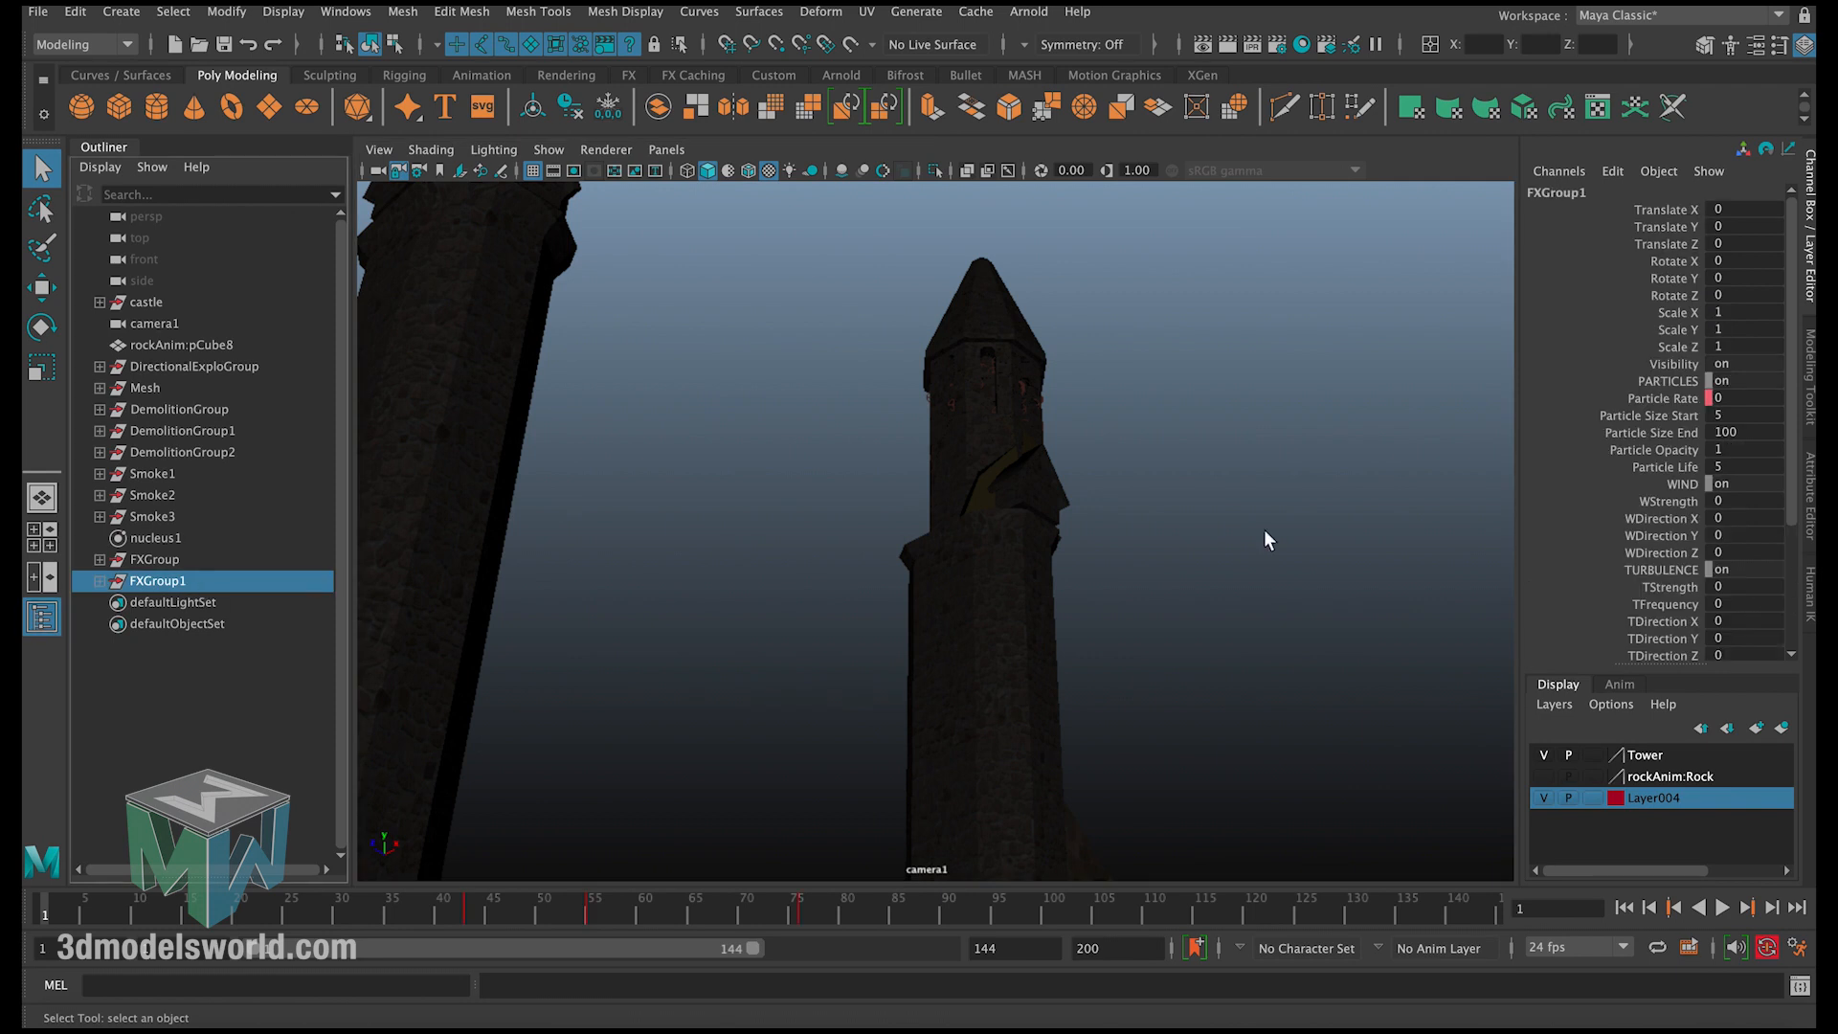
pyautogui.doubleClick(1732, 467)
pyautogui.write('4')
pyautogui.press('Return')
pyautogui.click(1721, 906)
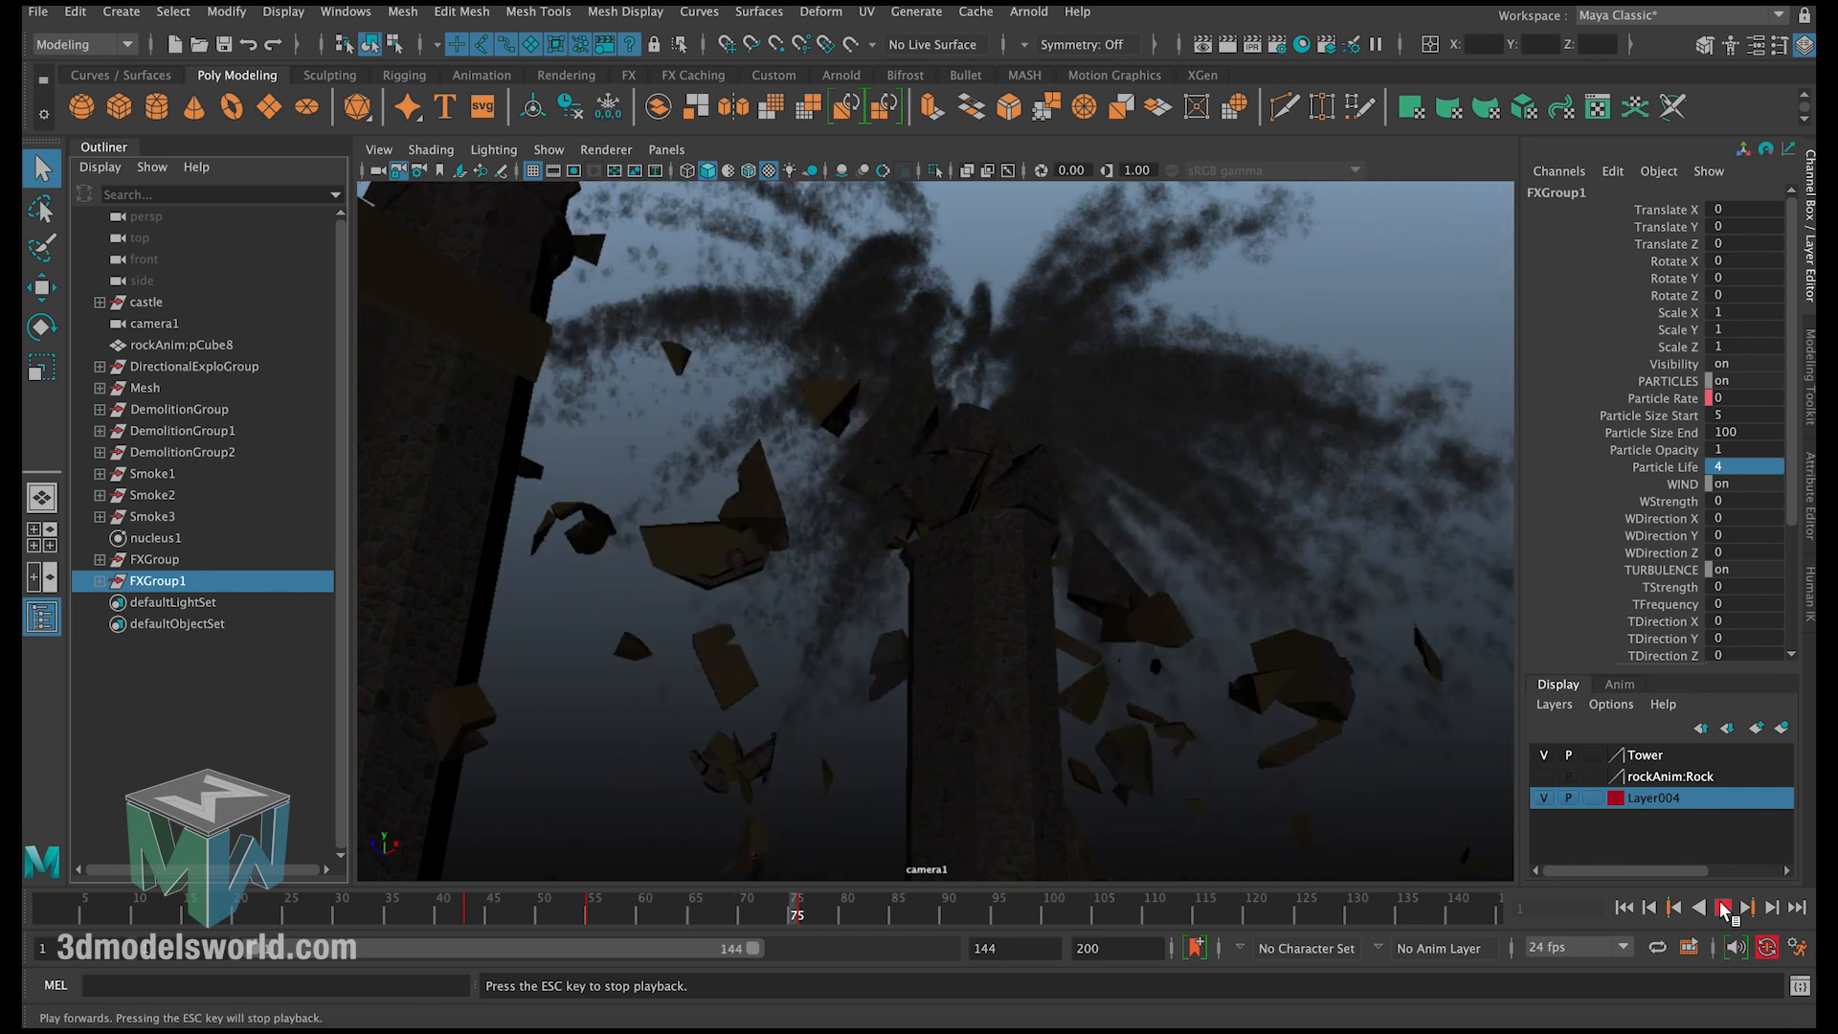
pyautogui.click(1723, 907)
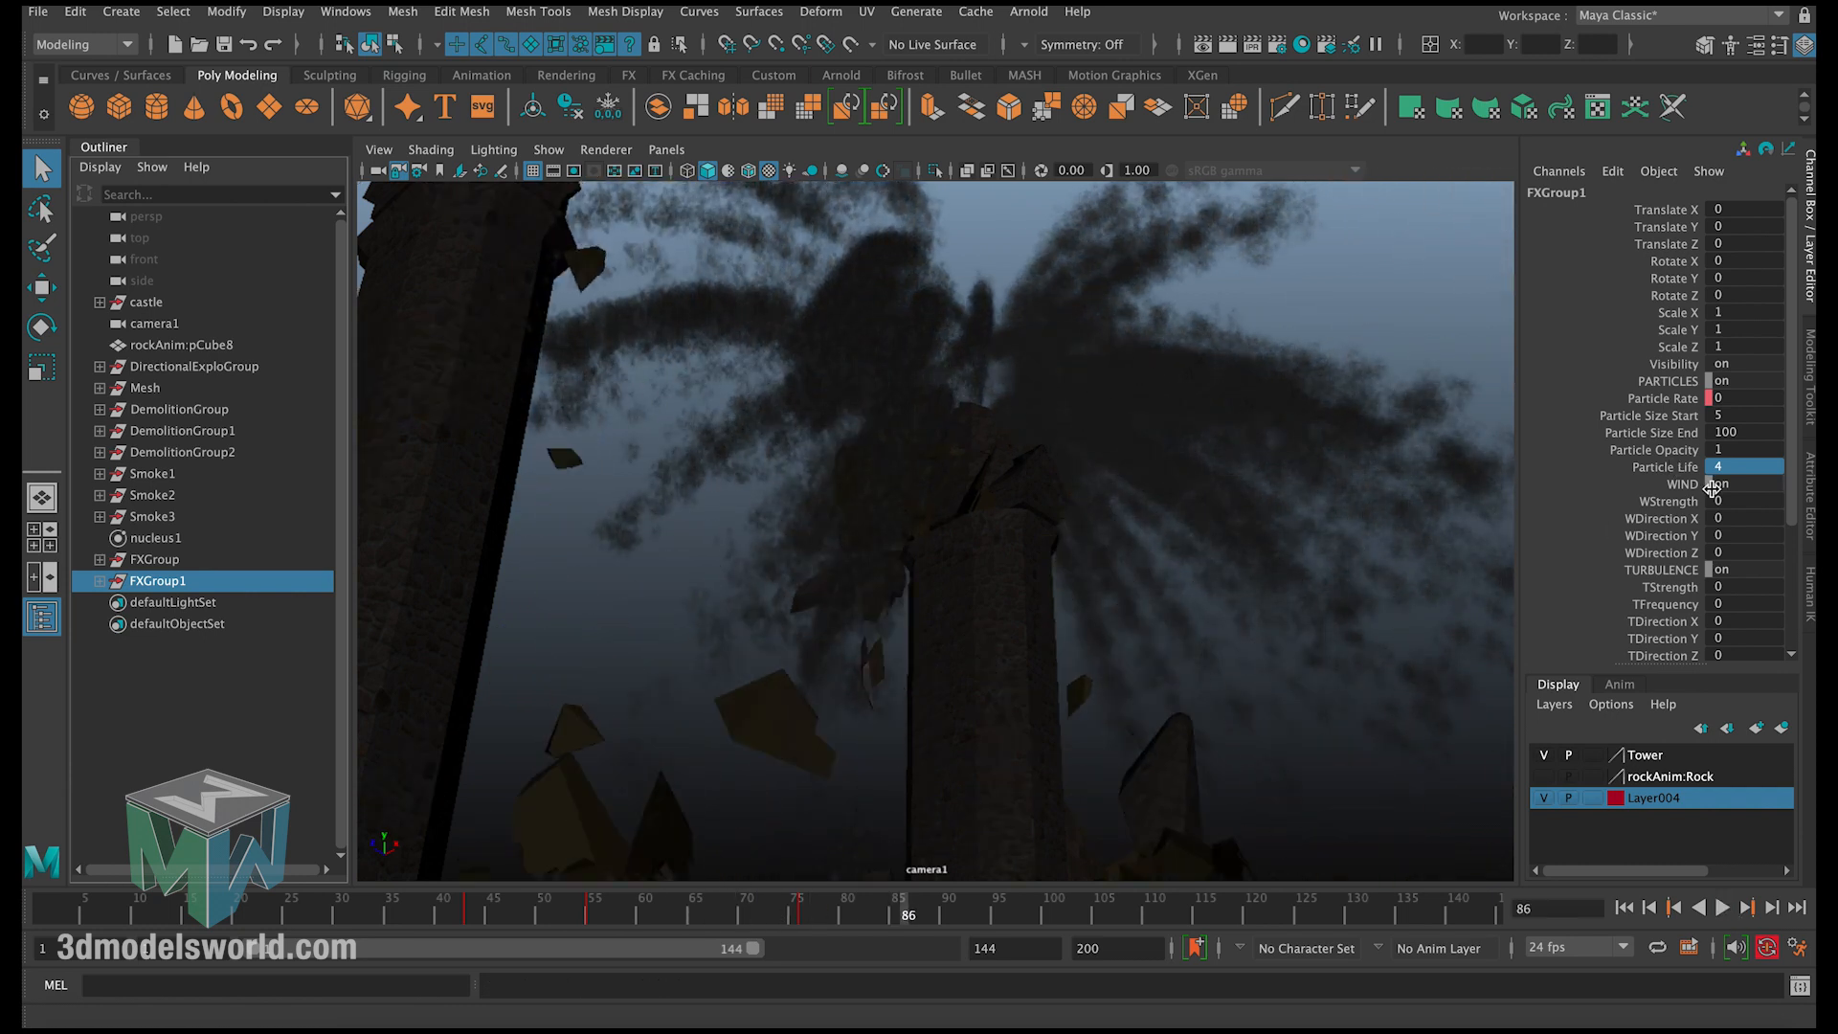
# Step: Set FXGroup1's WStrength to 10 and its WDirection Y to -1
pyautogui.doubleClick(1747, 498)
pyautogui.write('10')
pyautogui.press('Return')
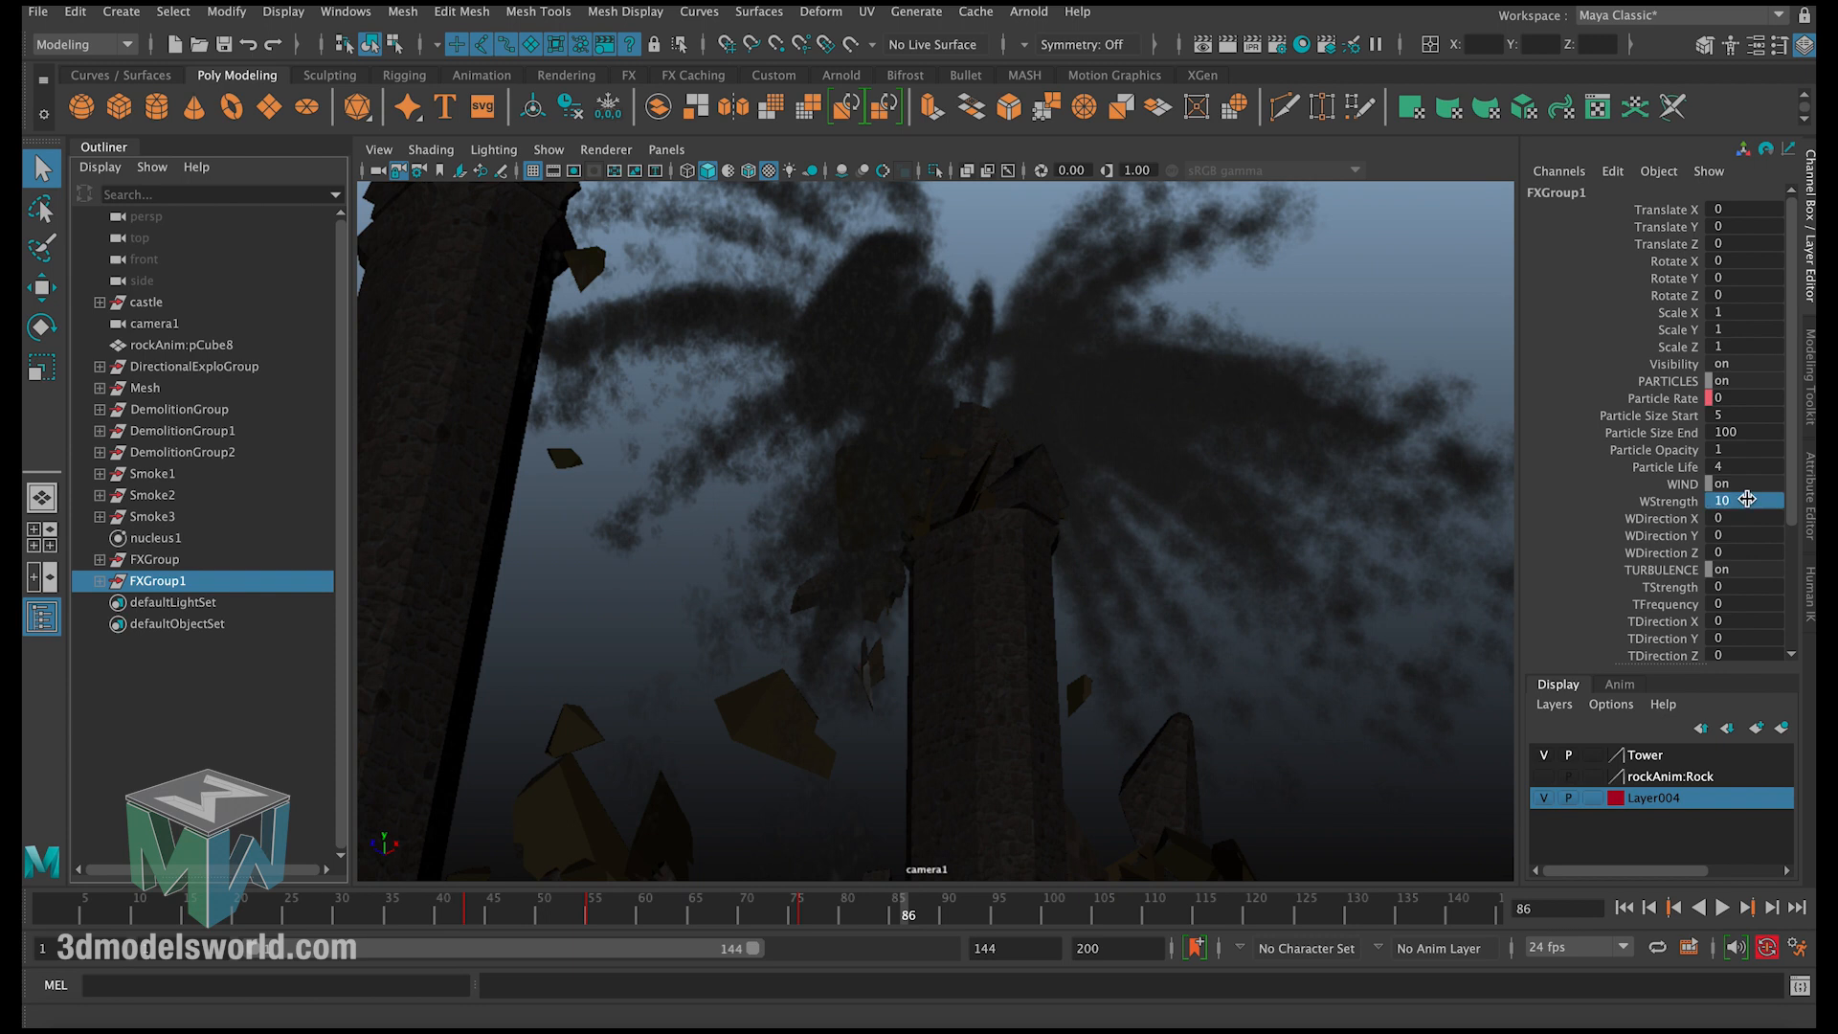
pyautogui.doubleClick(1736, 533)
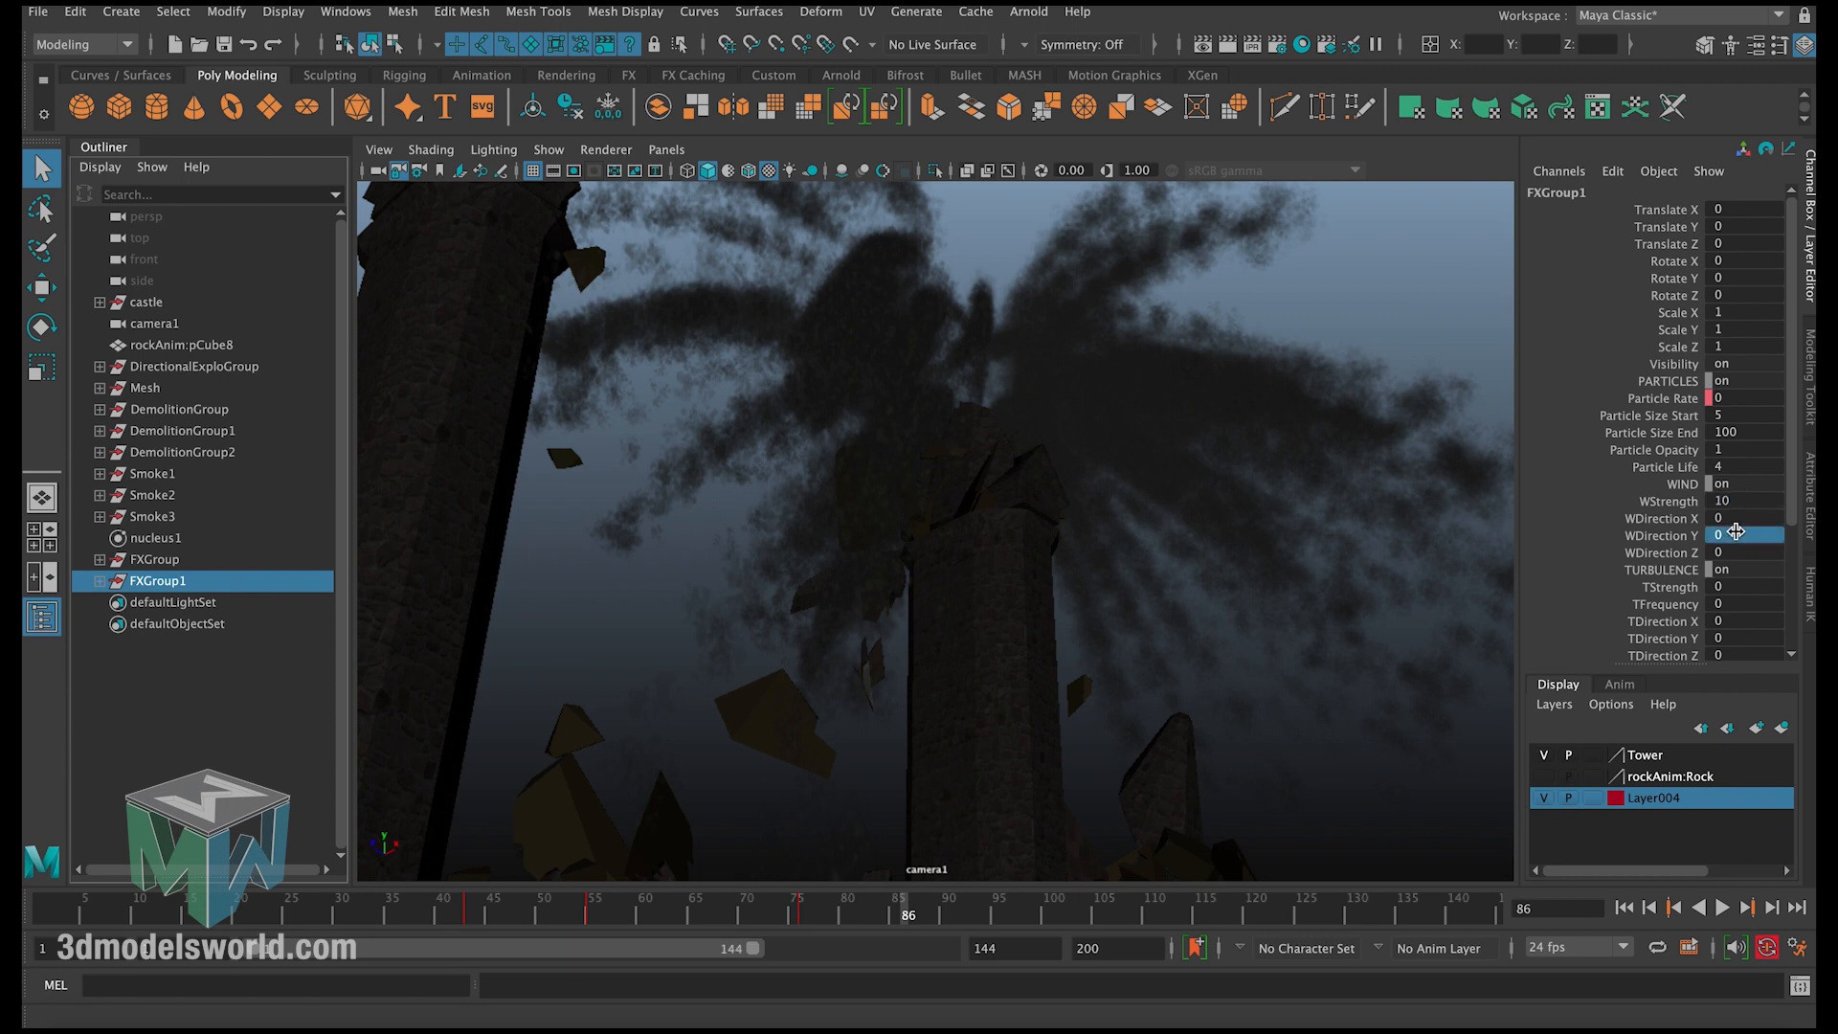
pyautogui.write('-1')
pyautogui.press('Return')
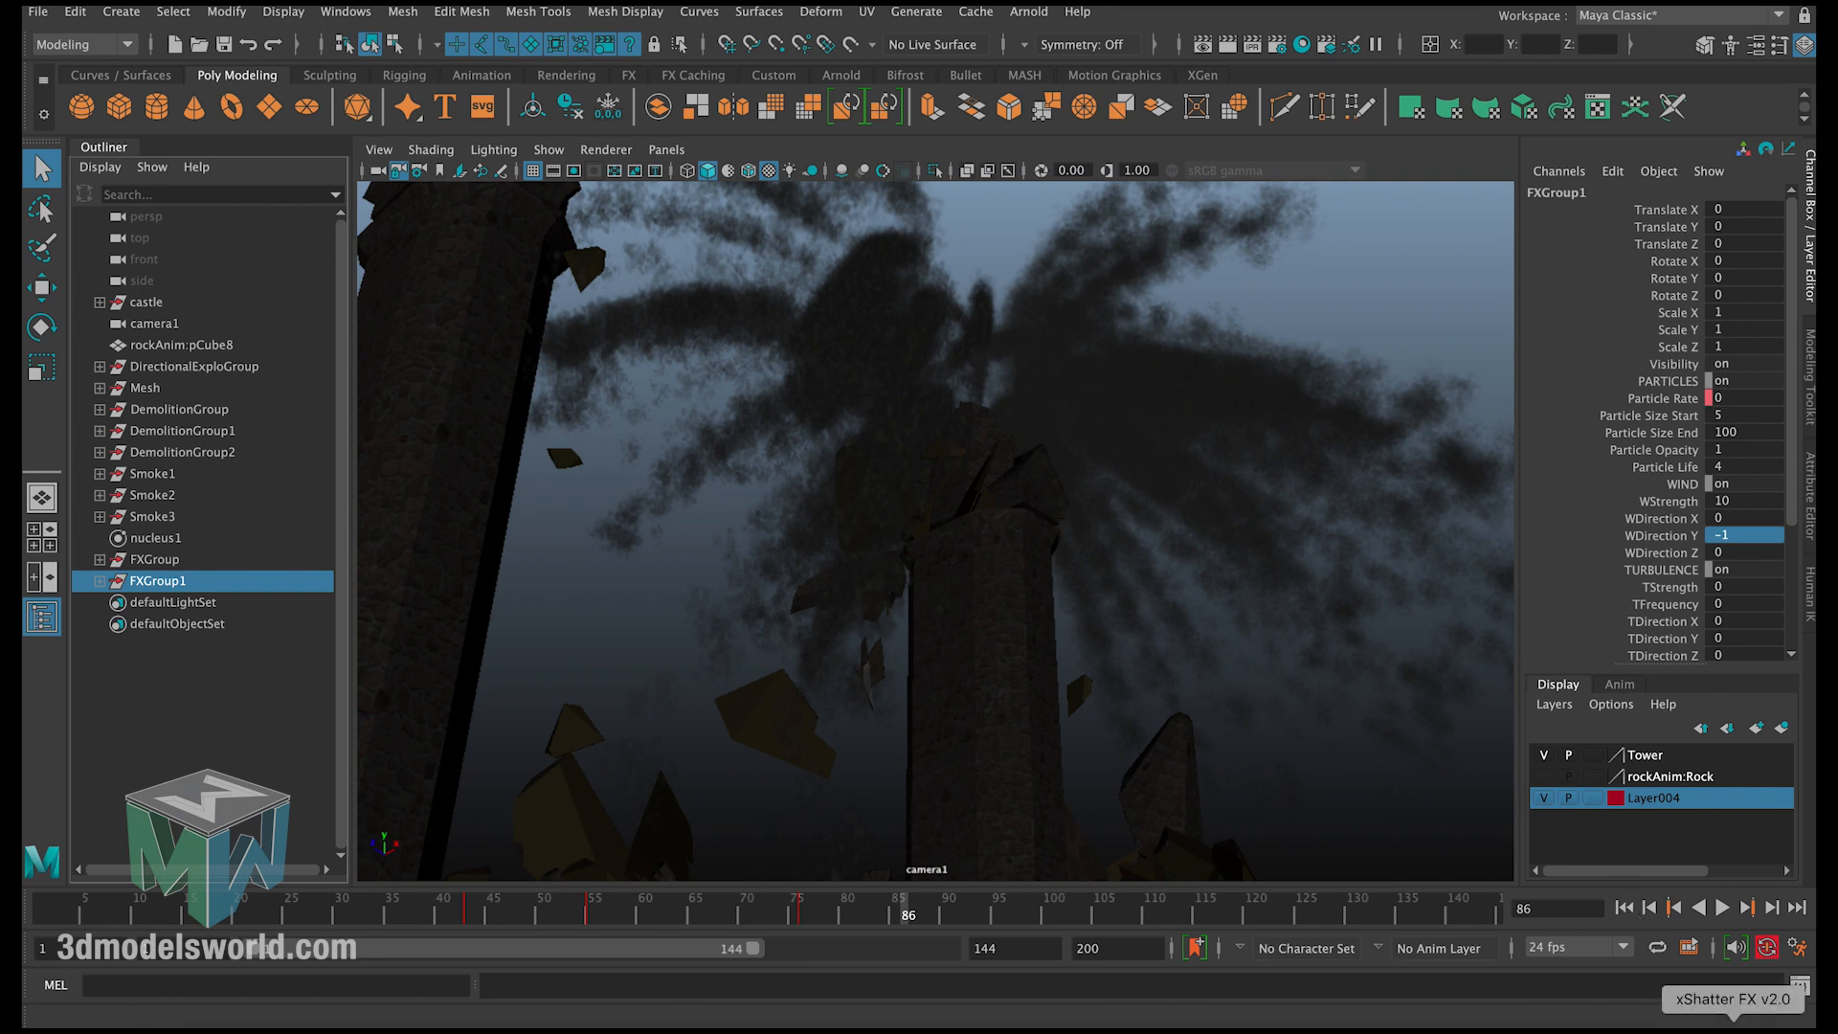
# Step: Select FXGroup1's smoke particles and apply a particle rotation speed of 50 with xShatter FX
pyautogui.click(1767, 1013)
pyautogui.click(1468, 464)
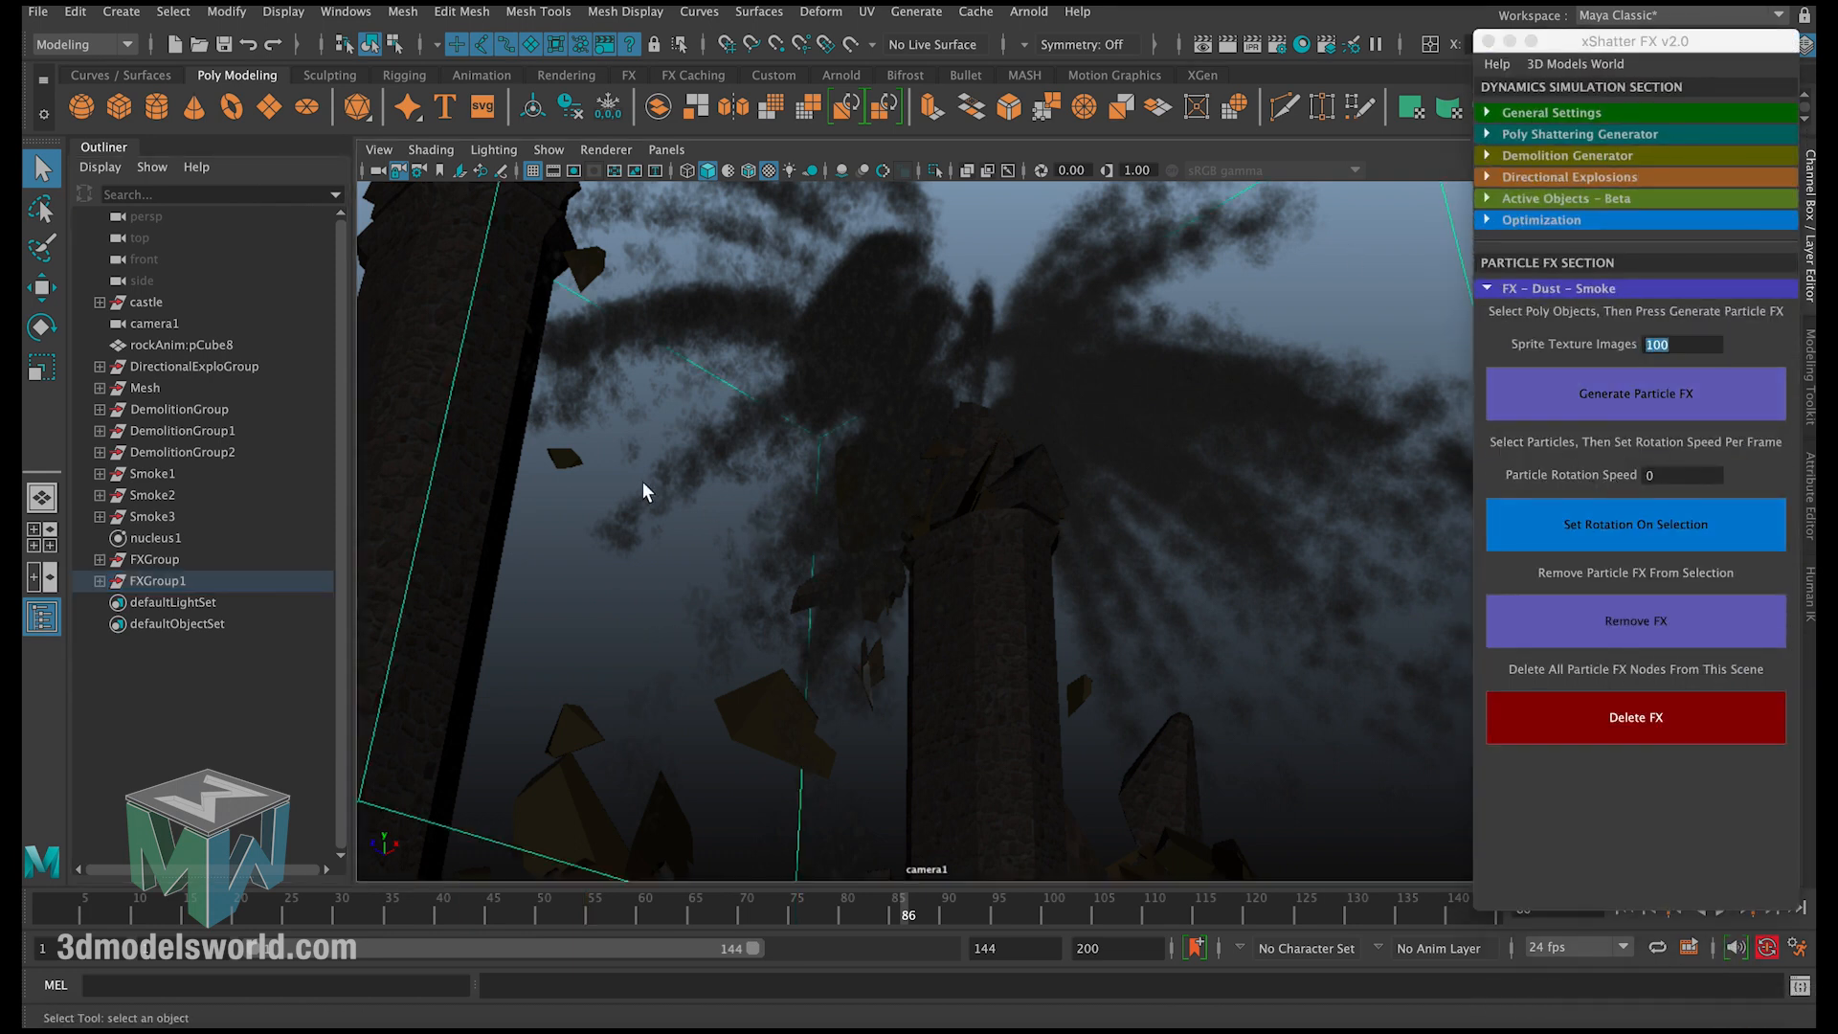
pyautogui.click(1568, 482)
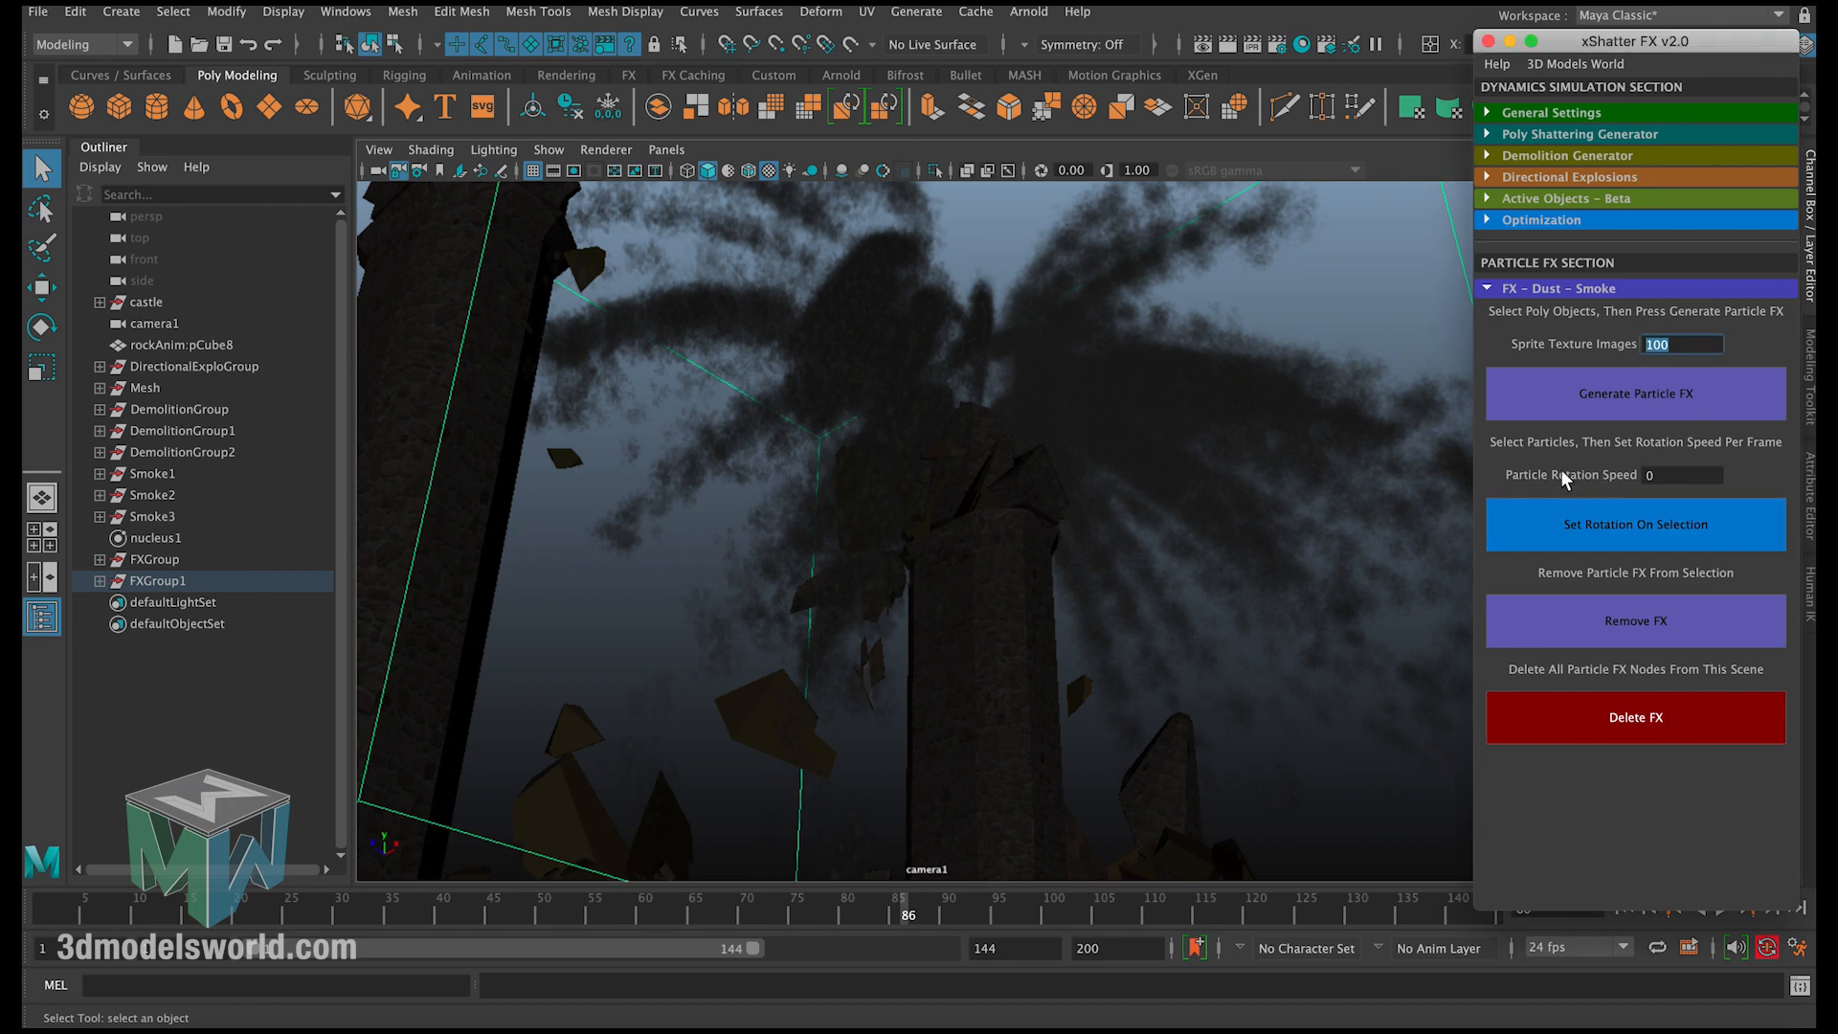
pyautogui.click(1673, 475)
pyautogui.click(1617, 521)
pyautogui.click(1513, 41)
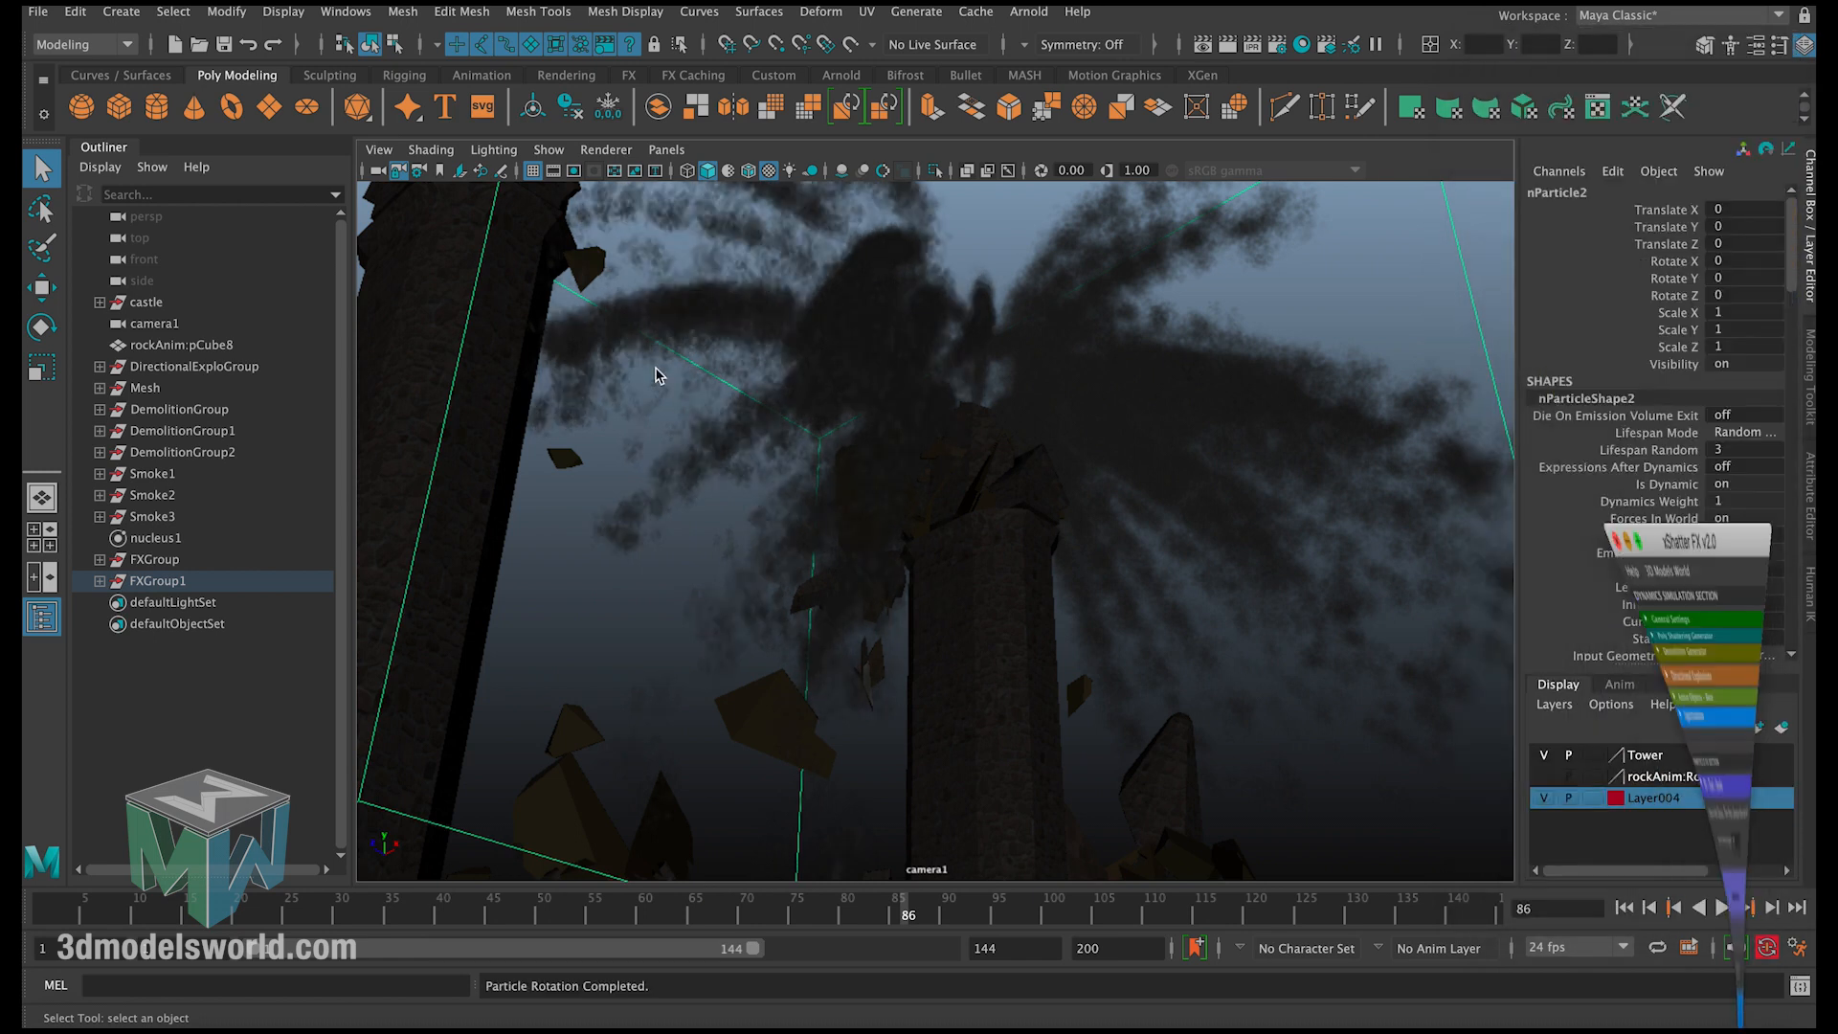
# Step: Play the demolition from frame 1 to about frame 98 to check the smoke rotation
pyautogui.click(1623, 906)
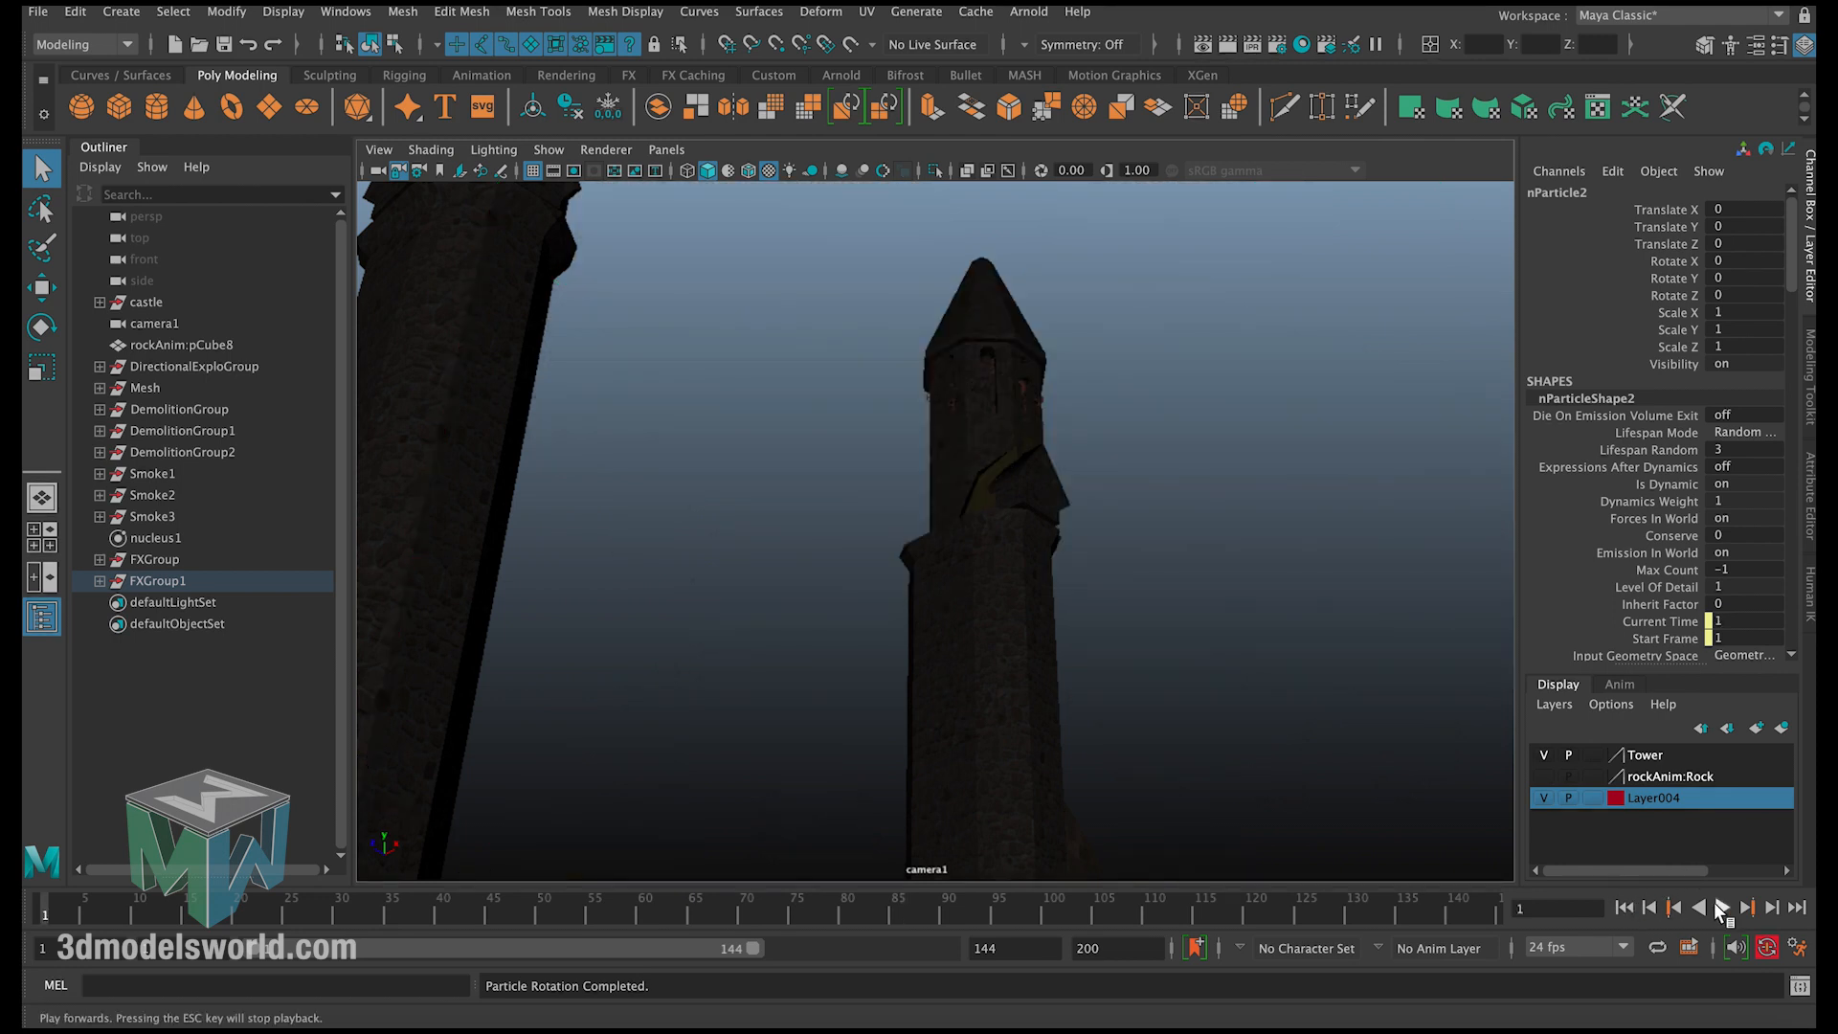
pyautogui.click(1722, 907)
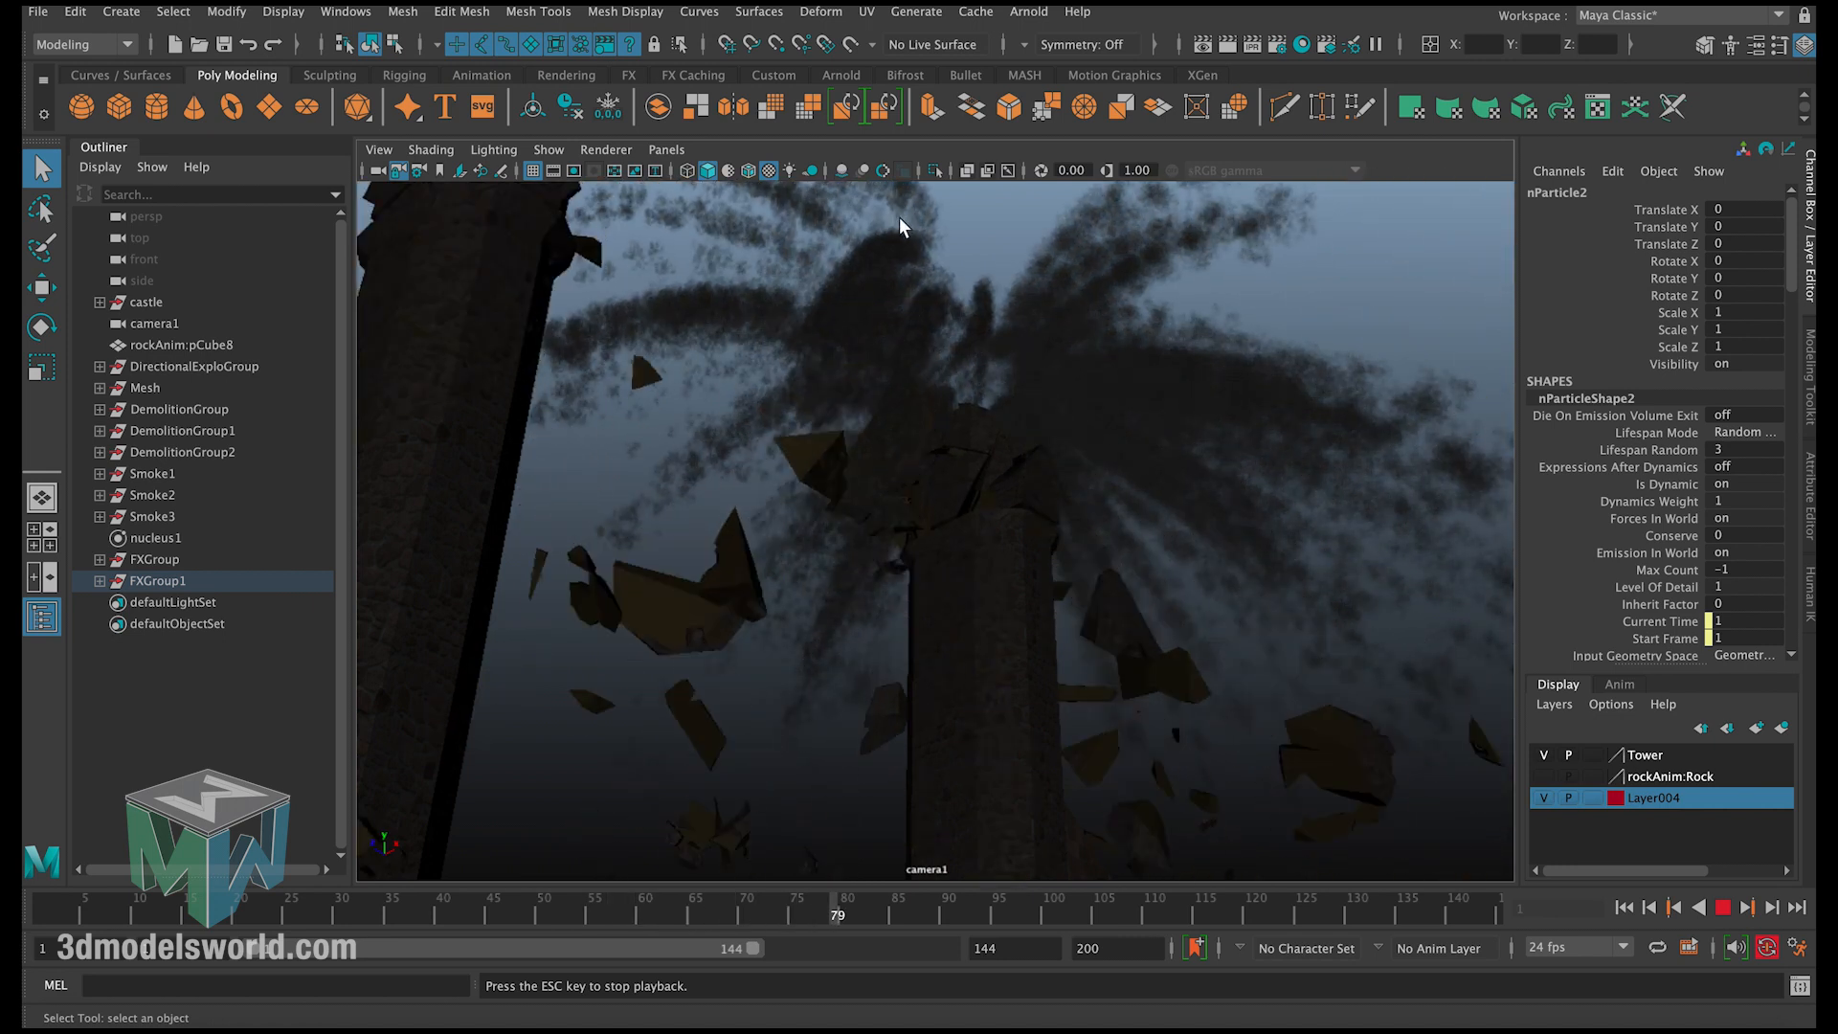
pyautogui.click(1722, 906)
# Step: Select FXGroup's smoke particles and apply a particle rotation speed of 50 to them
pyautogui.click(1164, 425)
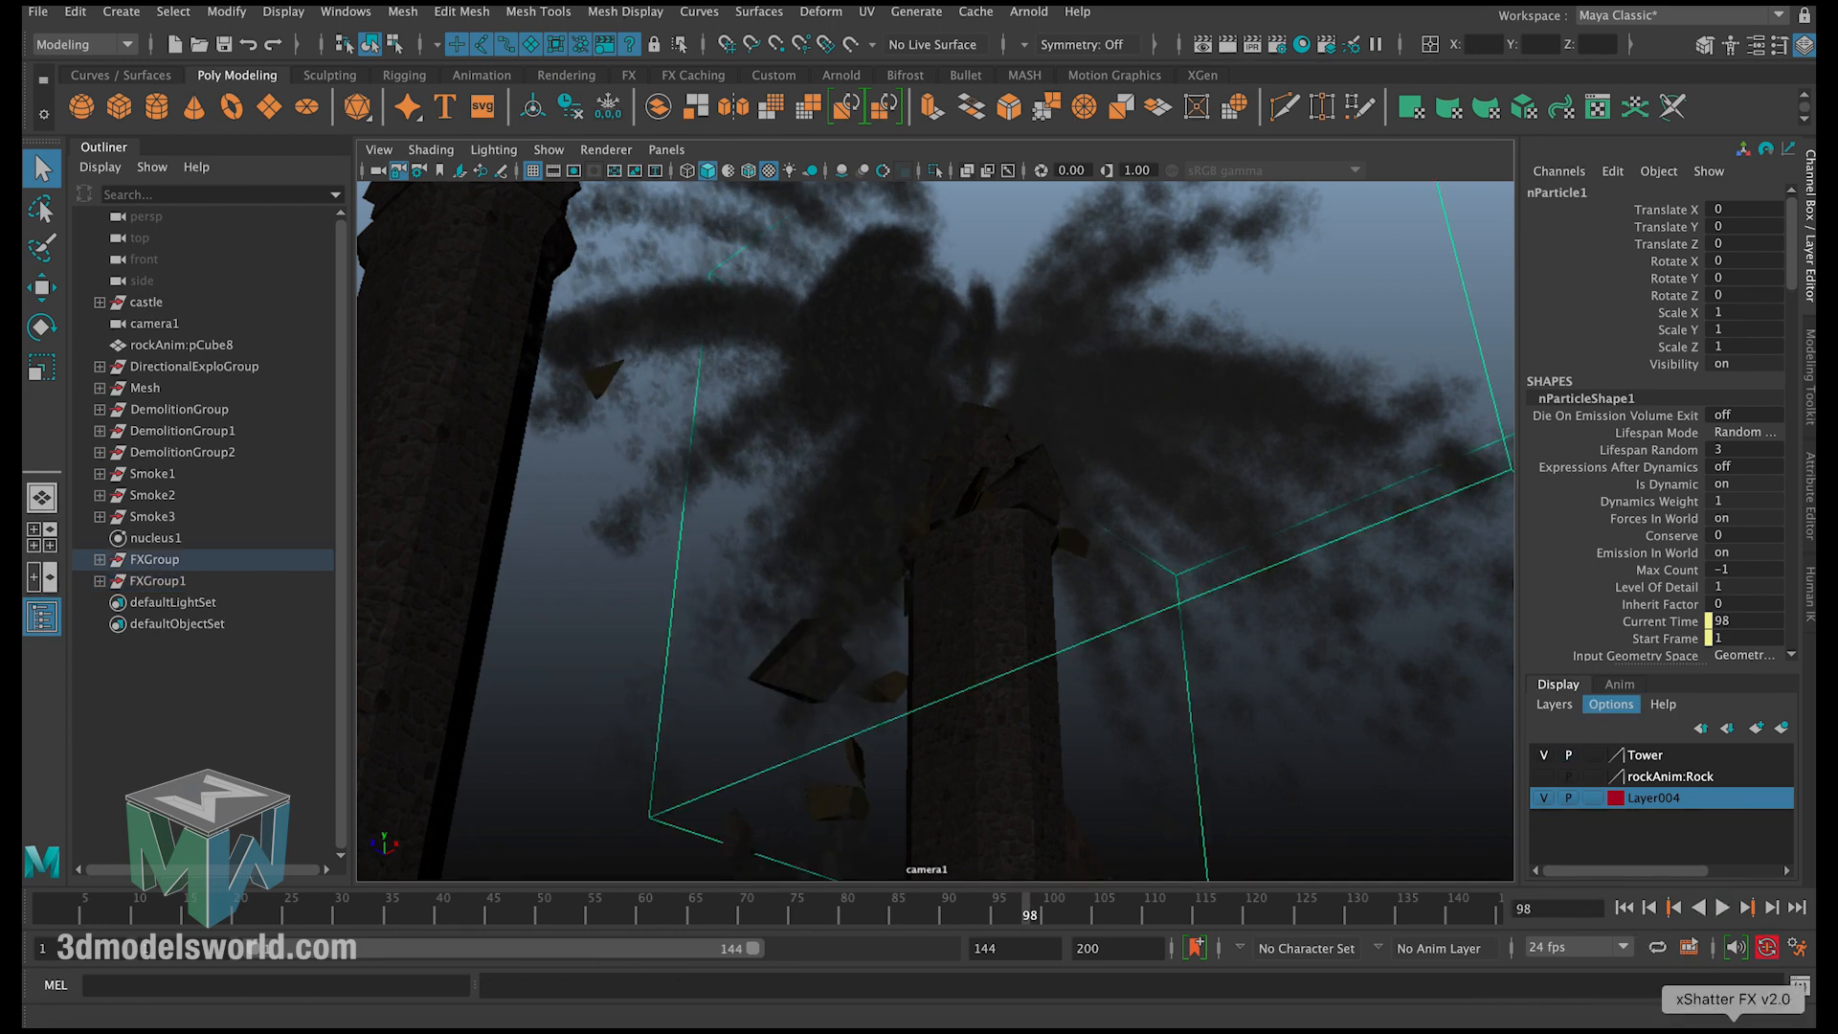
pyautogui.click(1732, 1026)
pyautogui.click(1620, 511)
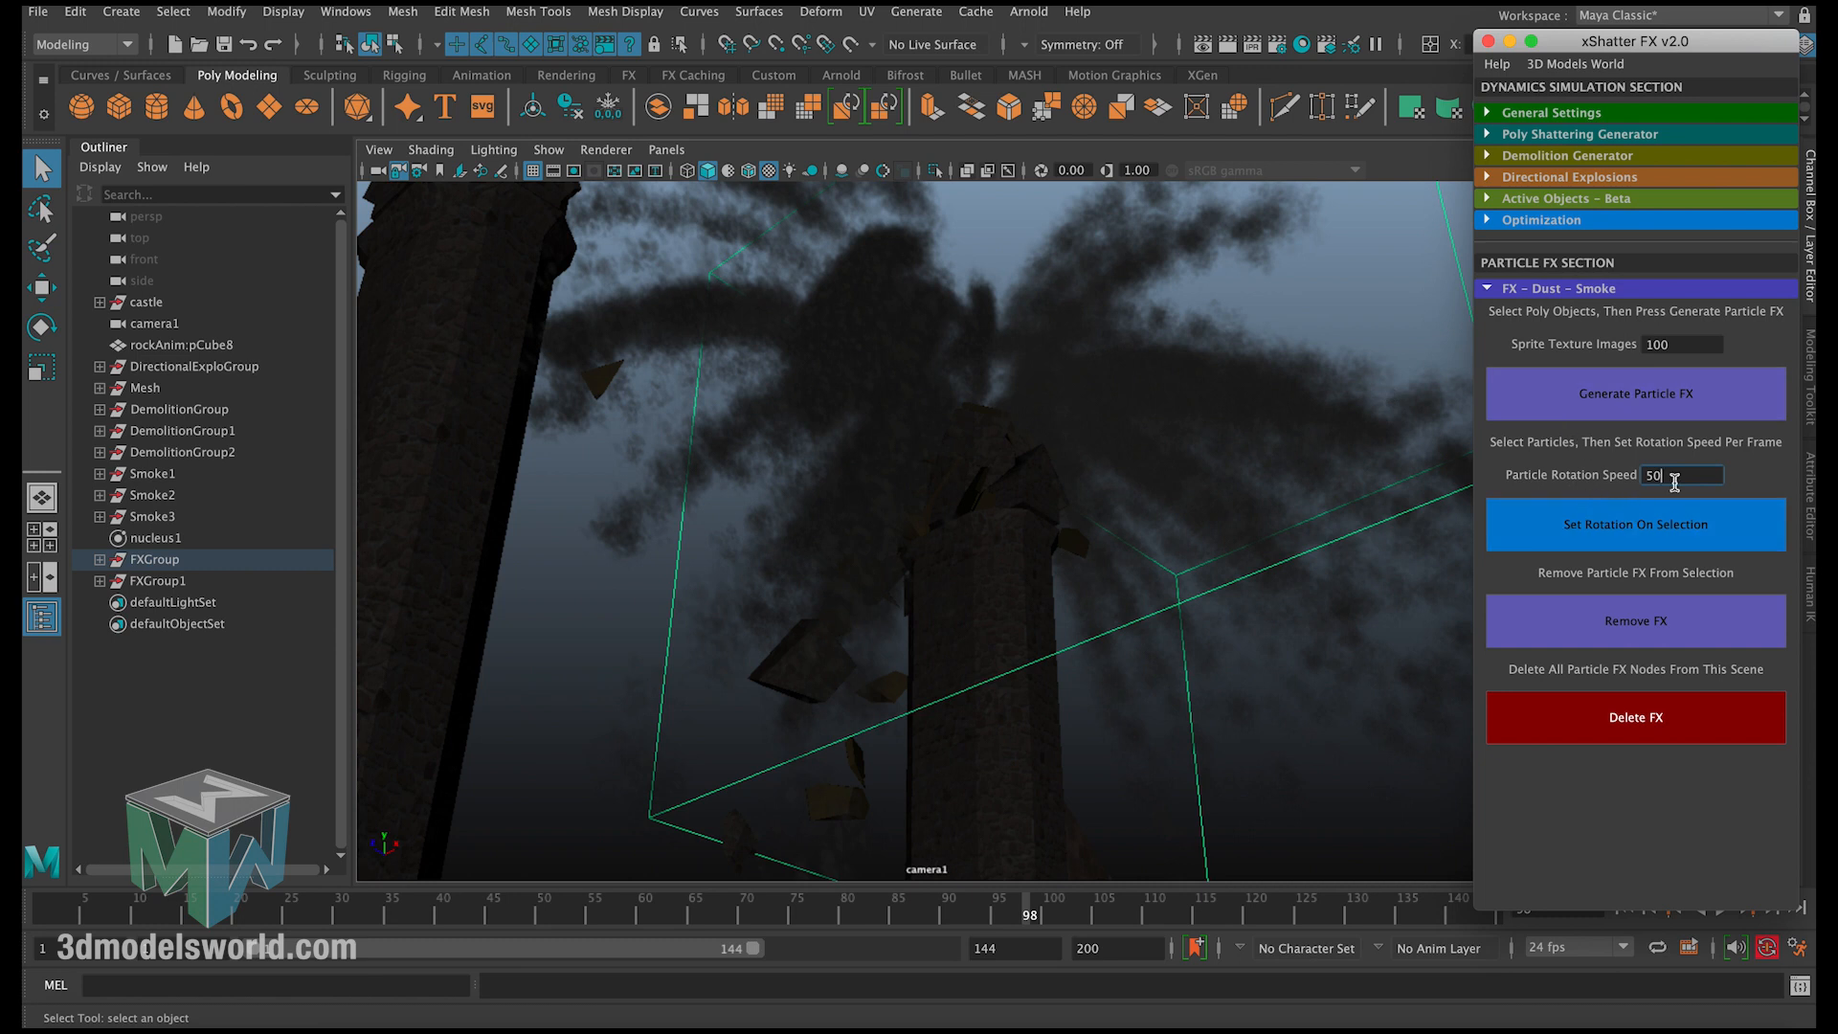
# Step: Apply the rotation speed of 50 to FXGroup's selected smoke particles and play the demolition from frame 1 to about frame 95
pyautogui.click(1591, 526)
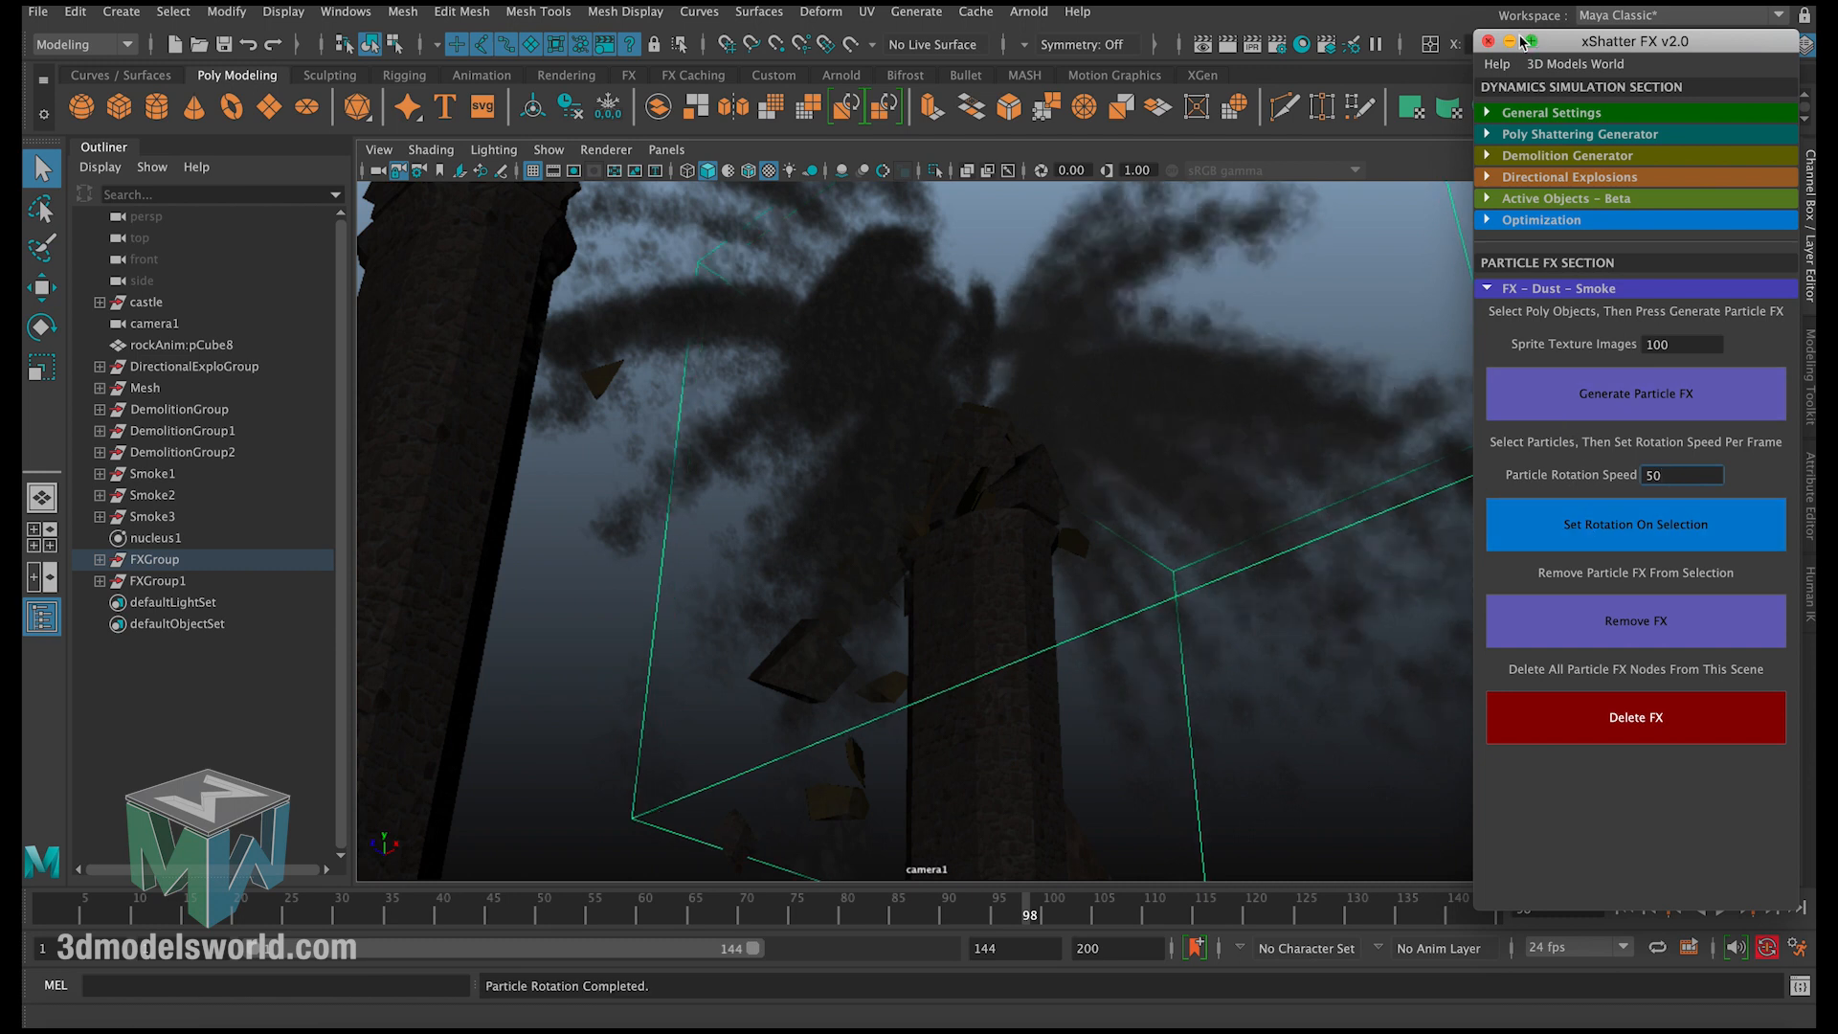
pyautogui.click(1511, 42)
pyautogui.click(1625, 905)
pyautogui.click(1721, 907)
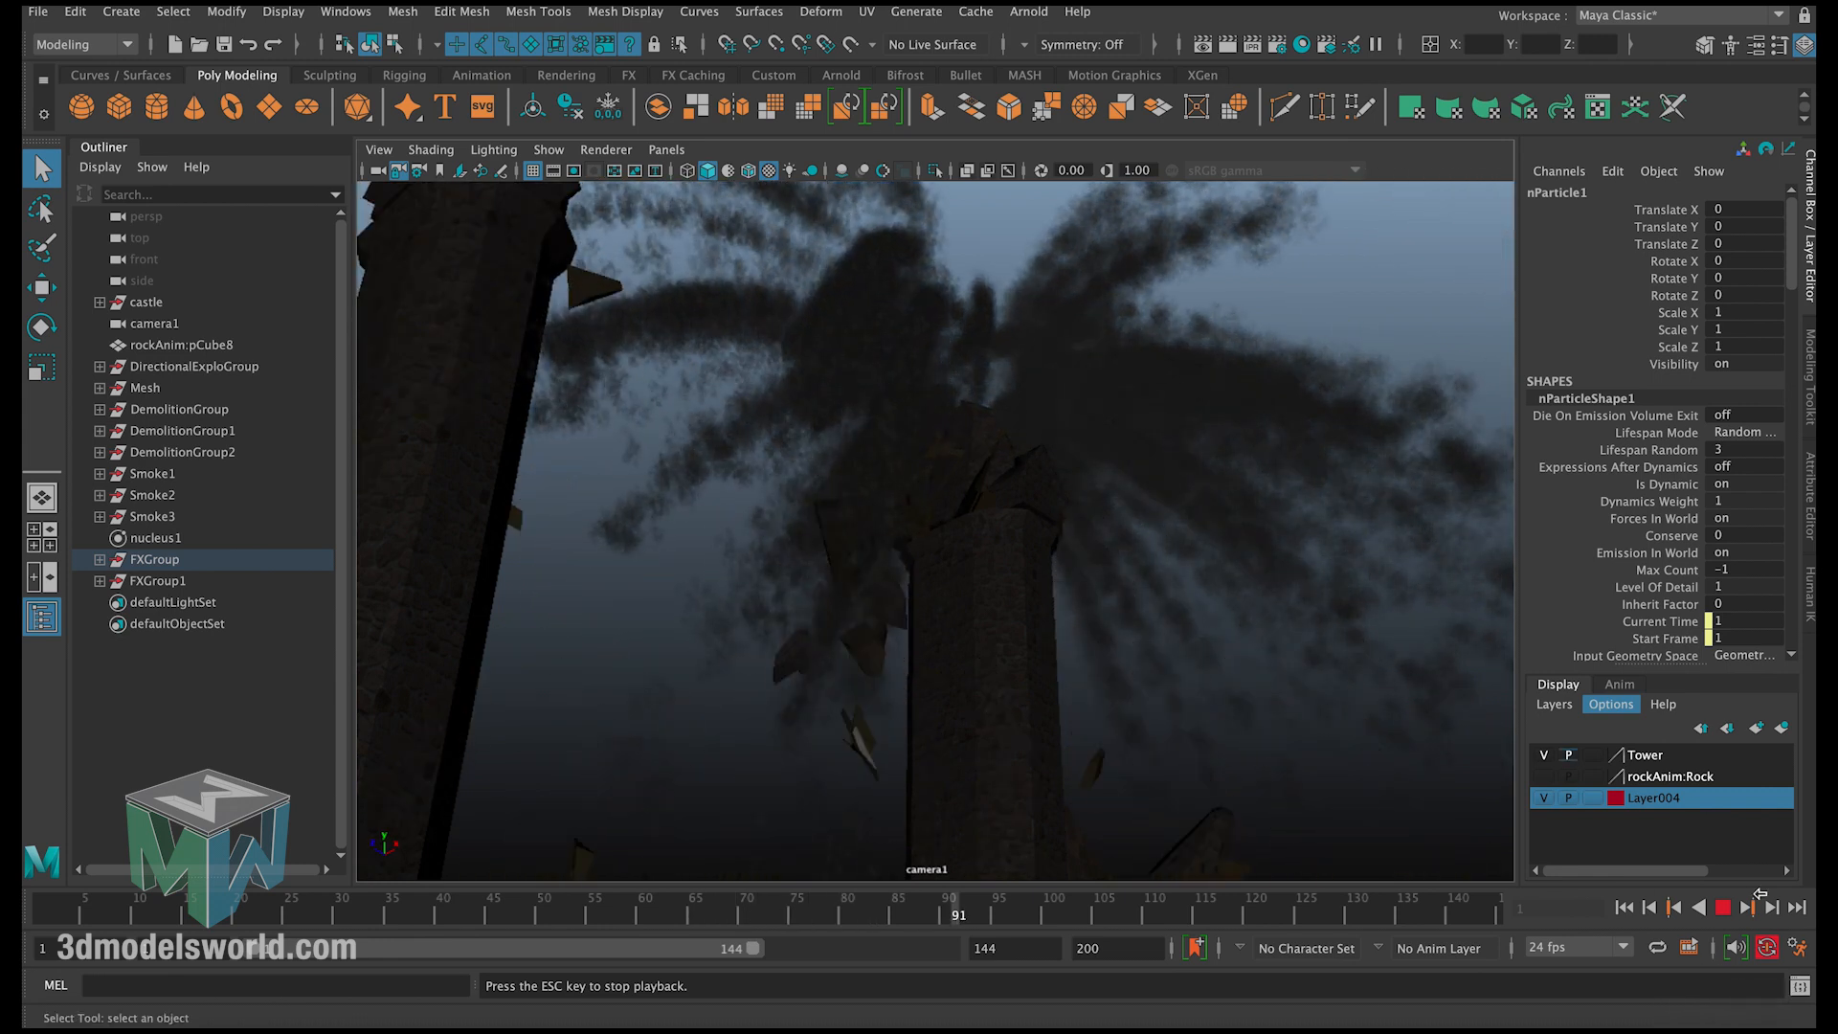
pyautogui.press('Escape')
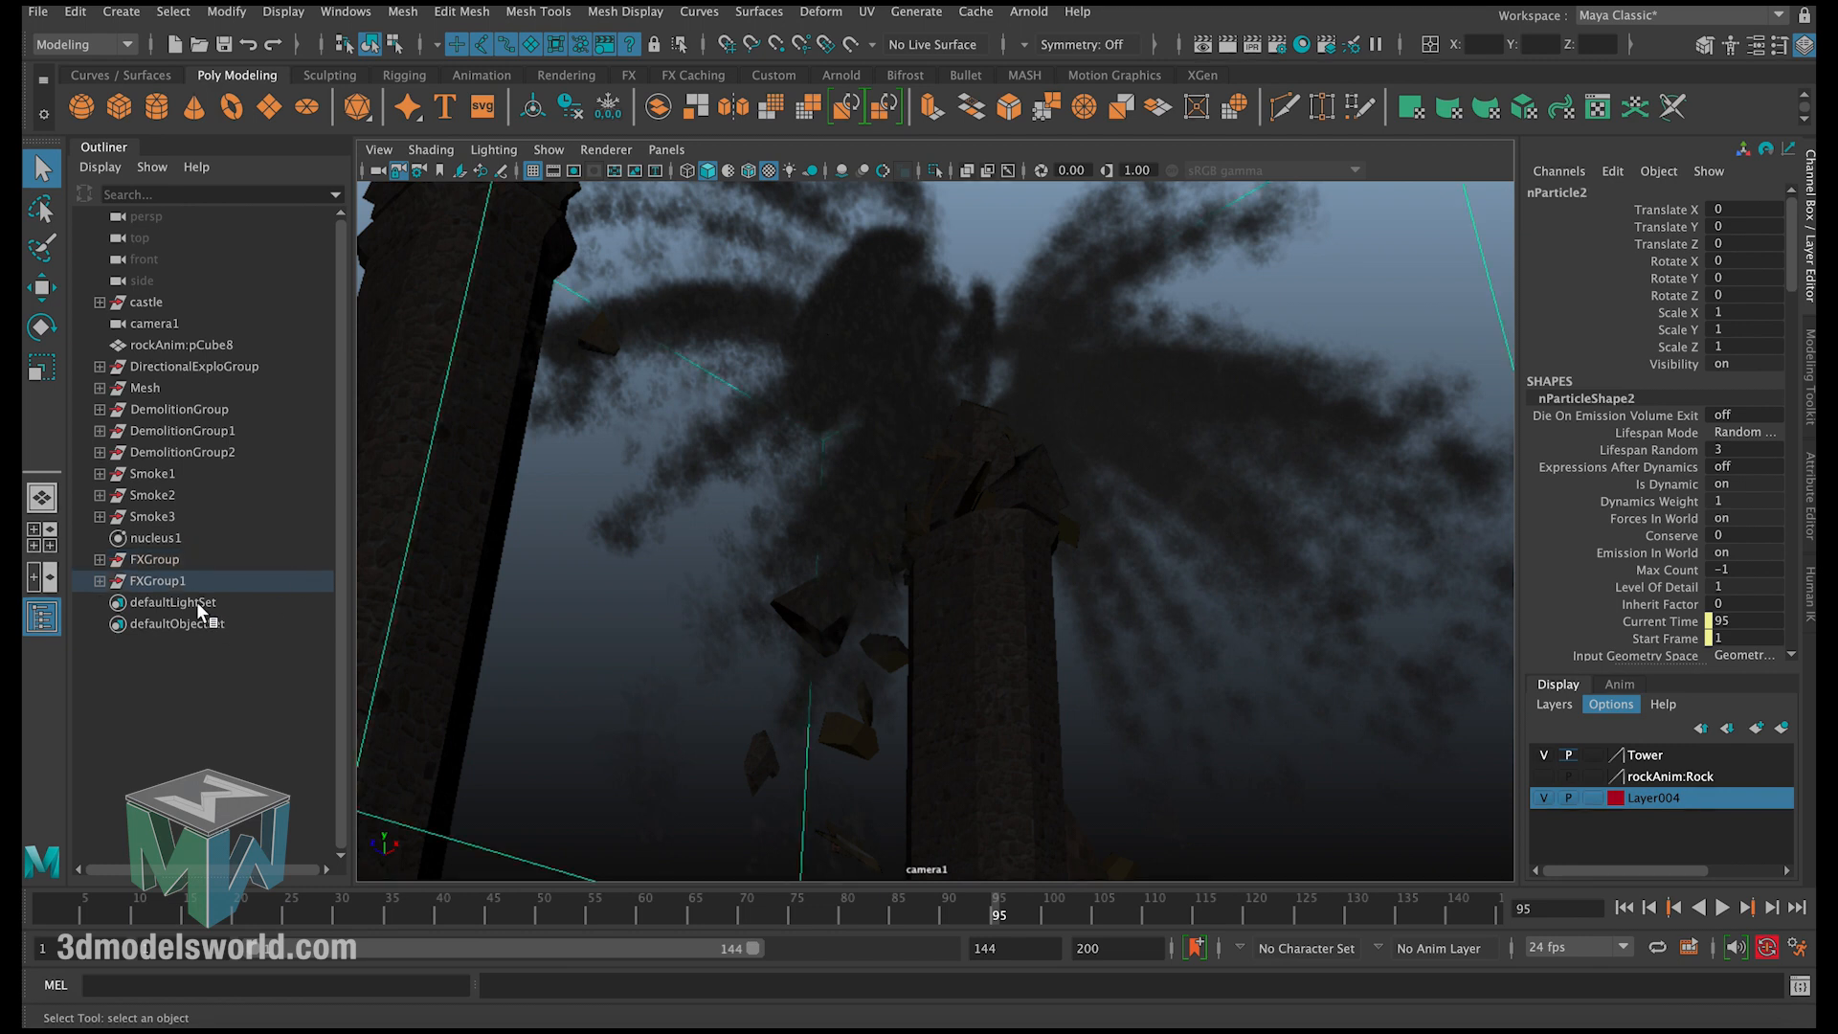
# Step: Set Particle Opacity to 0.3 on FXGroup1 and FXGroup, and play the demolition to about frame 82 to check the smoke
pyautogui.click(165, 585)
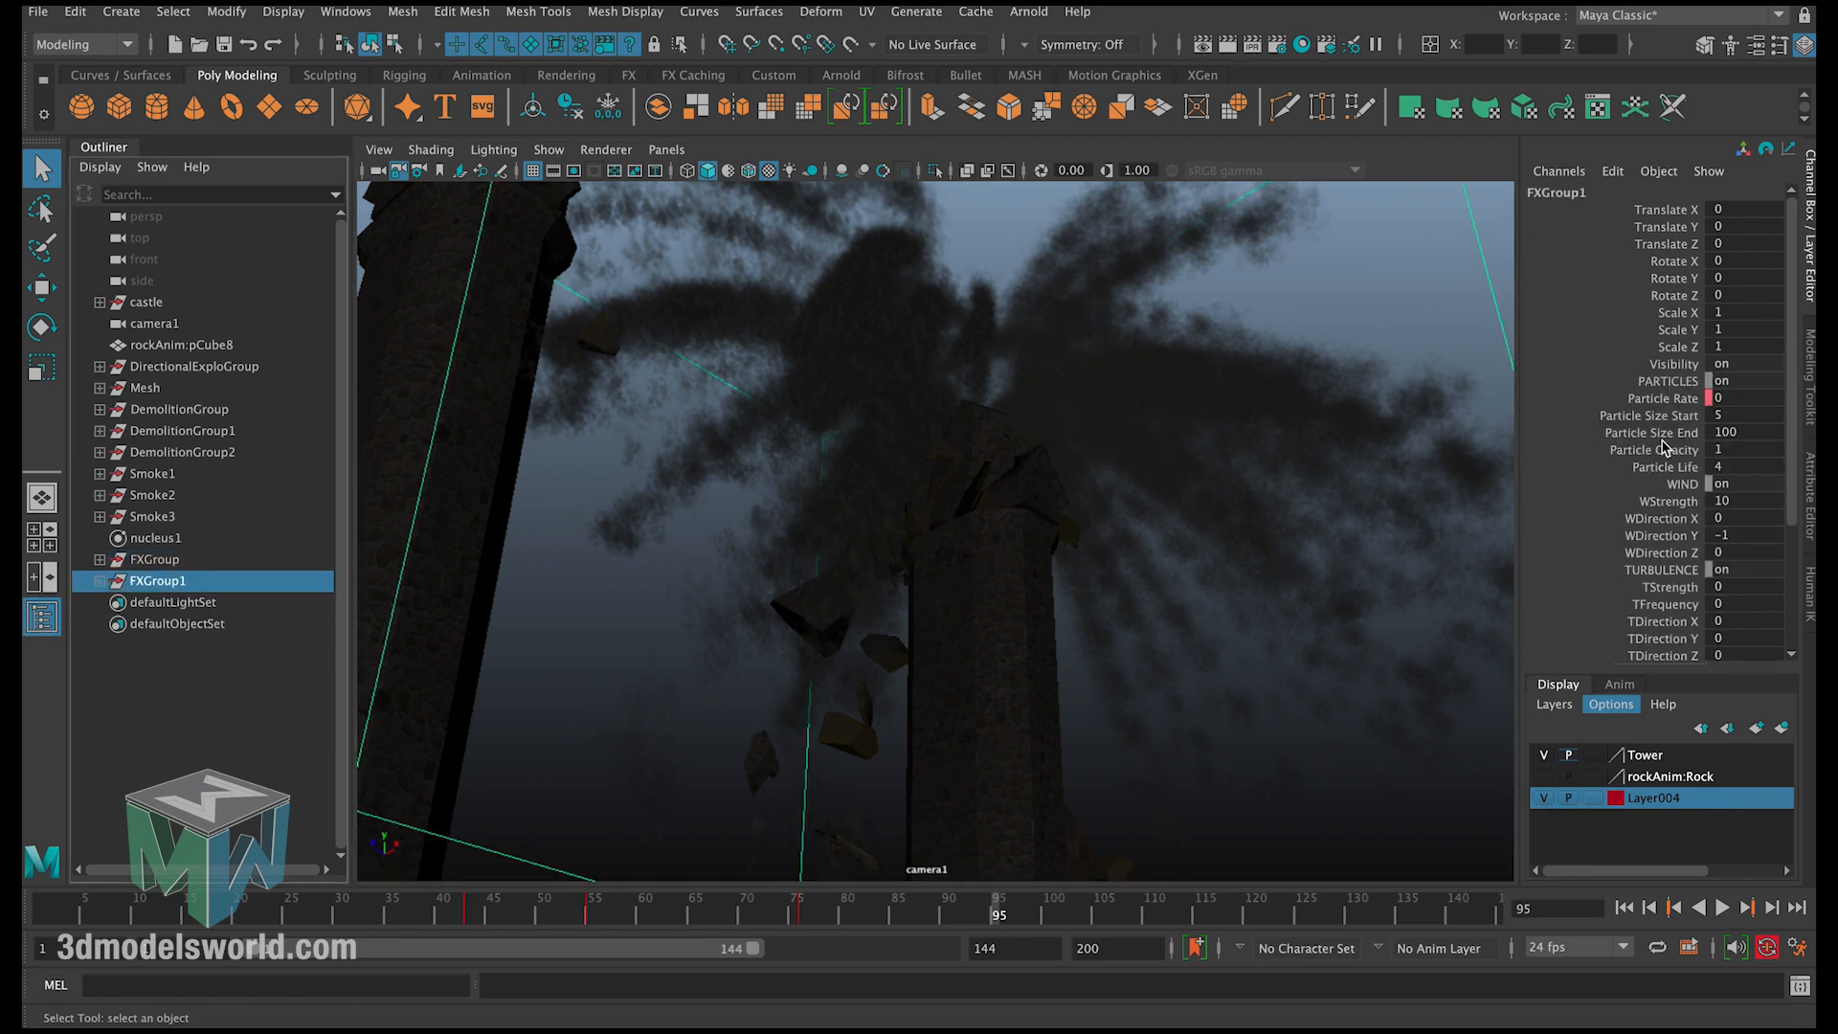
pyautogui.doubleClick(1734, 448)
pyautogui.press('Return')
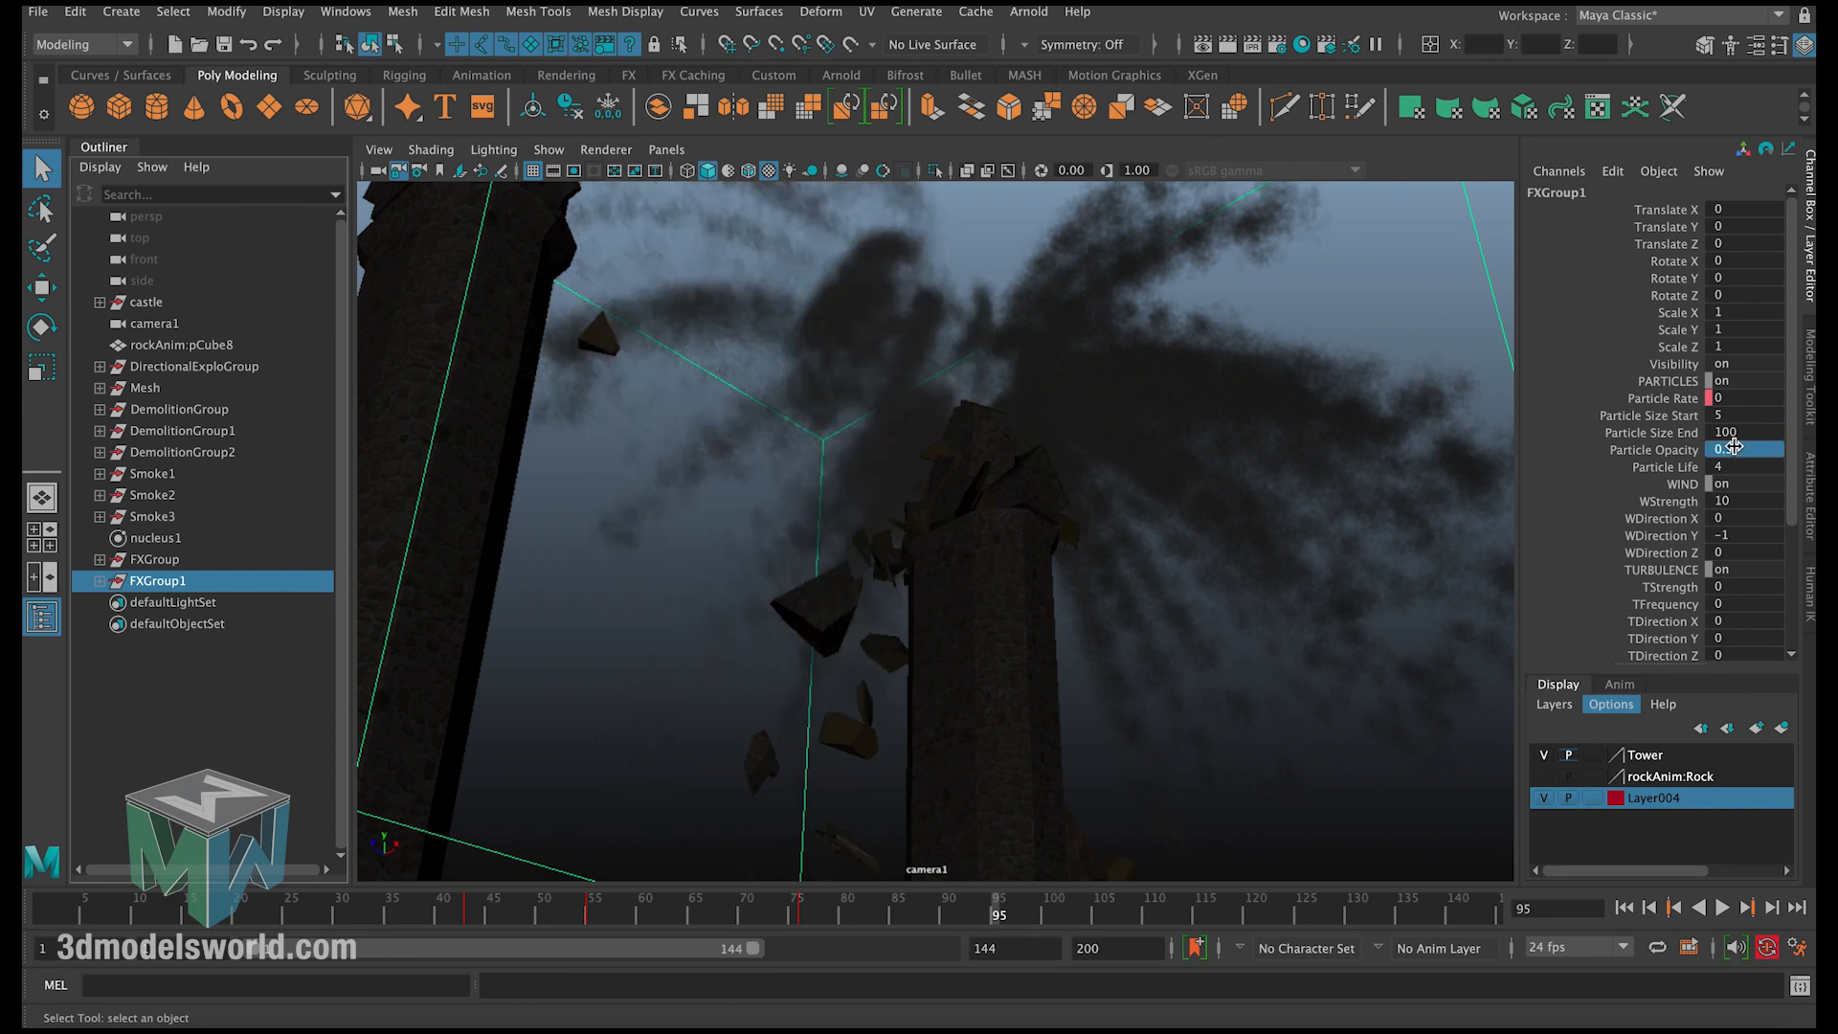
pyautogui.click(203, 560)
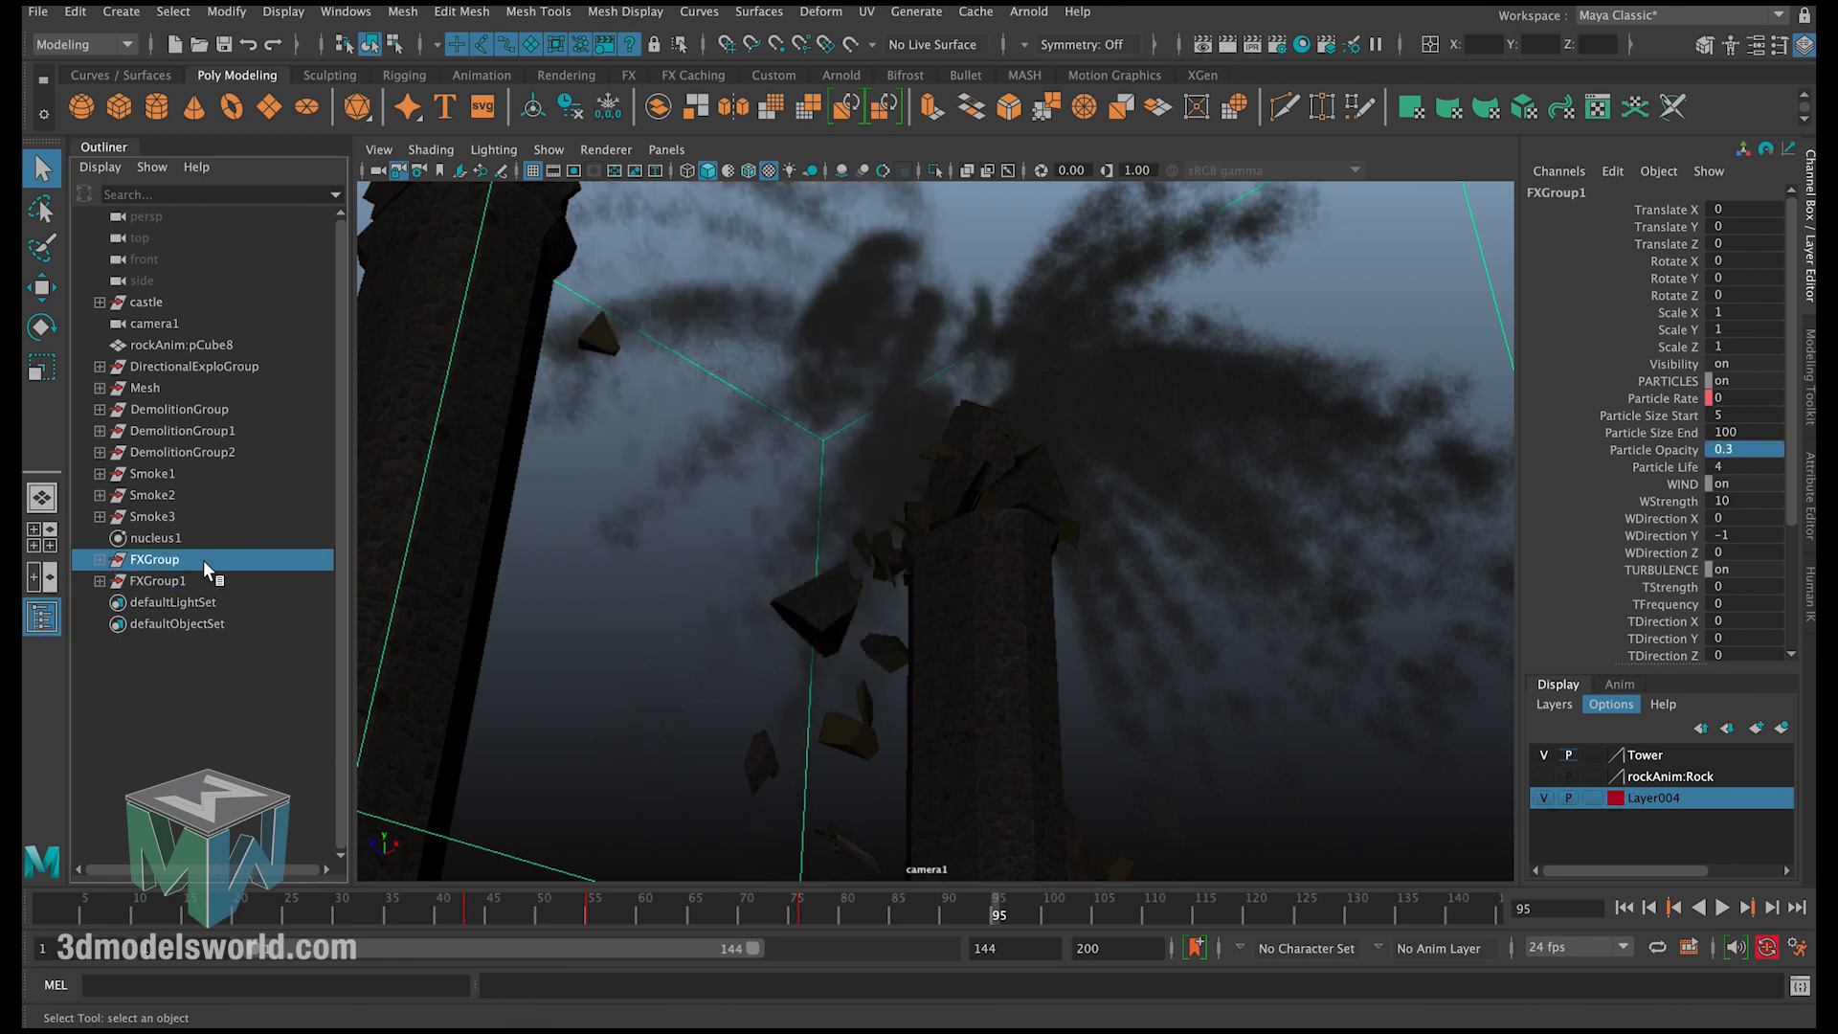
pyautogui.doubleClick(1758, 450)
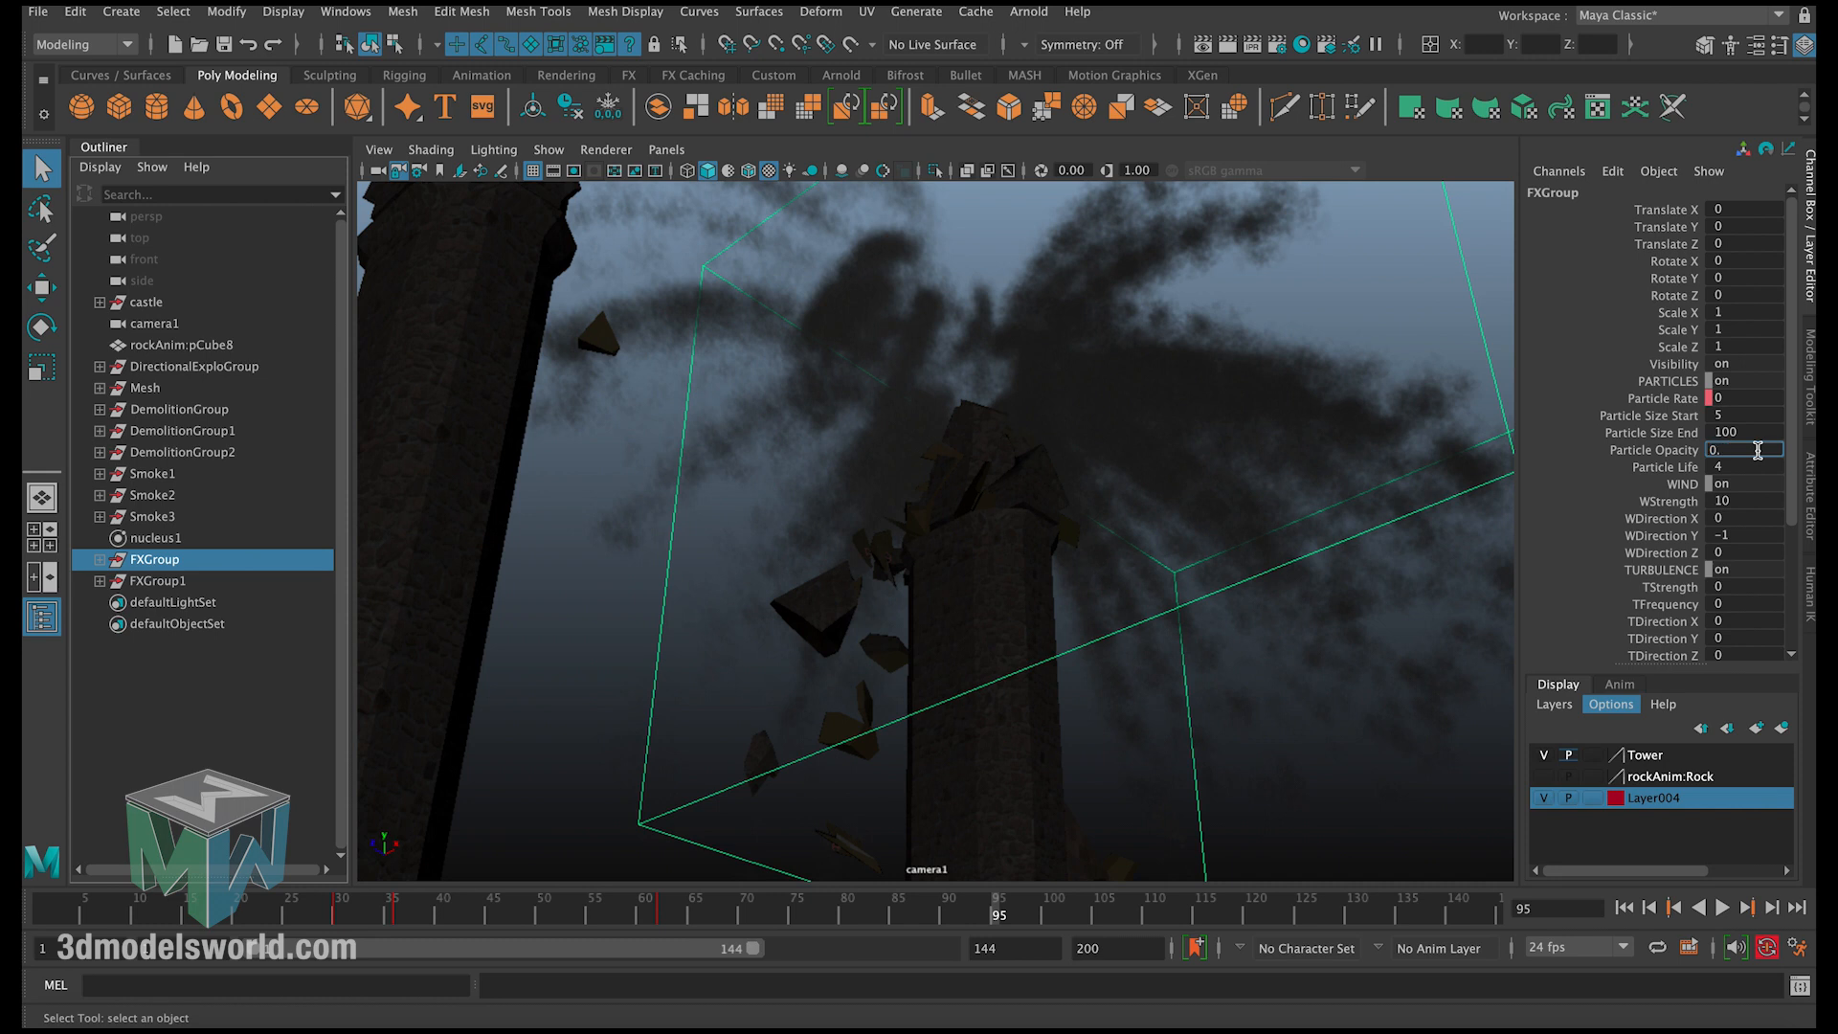
pyautogui.press('Return')
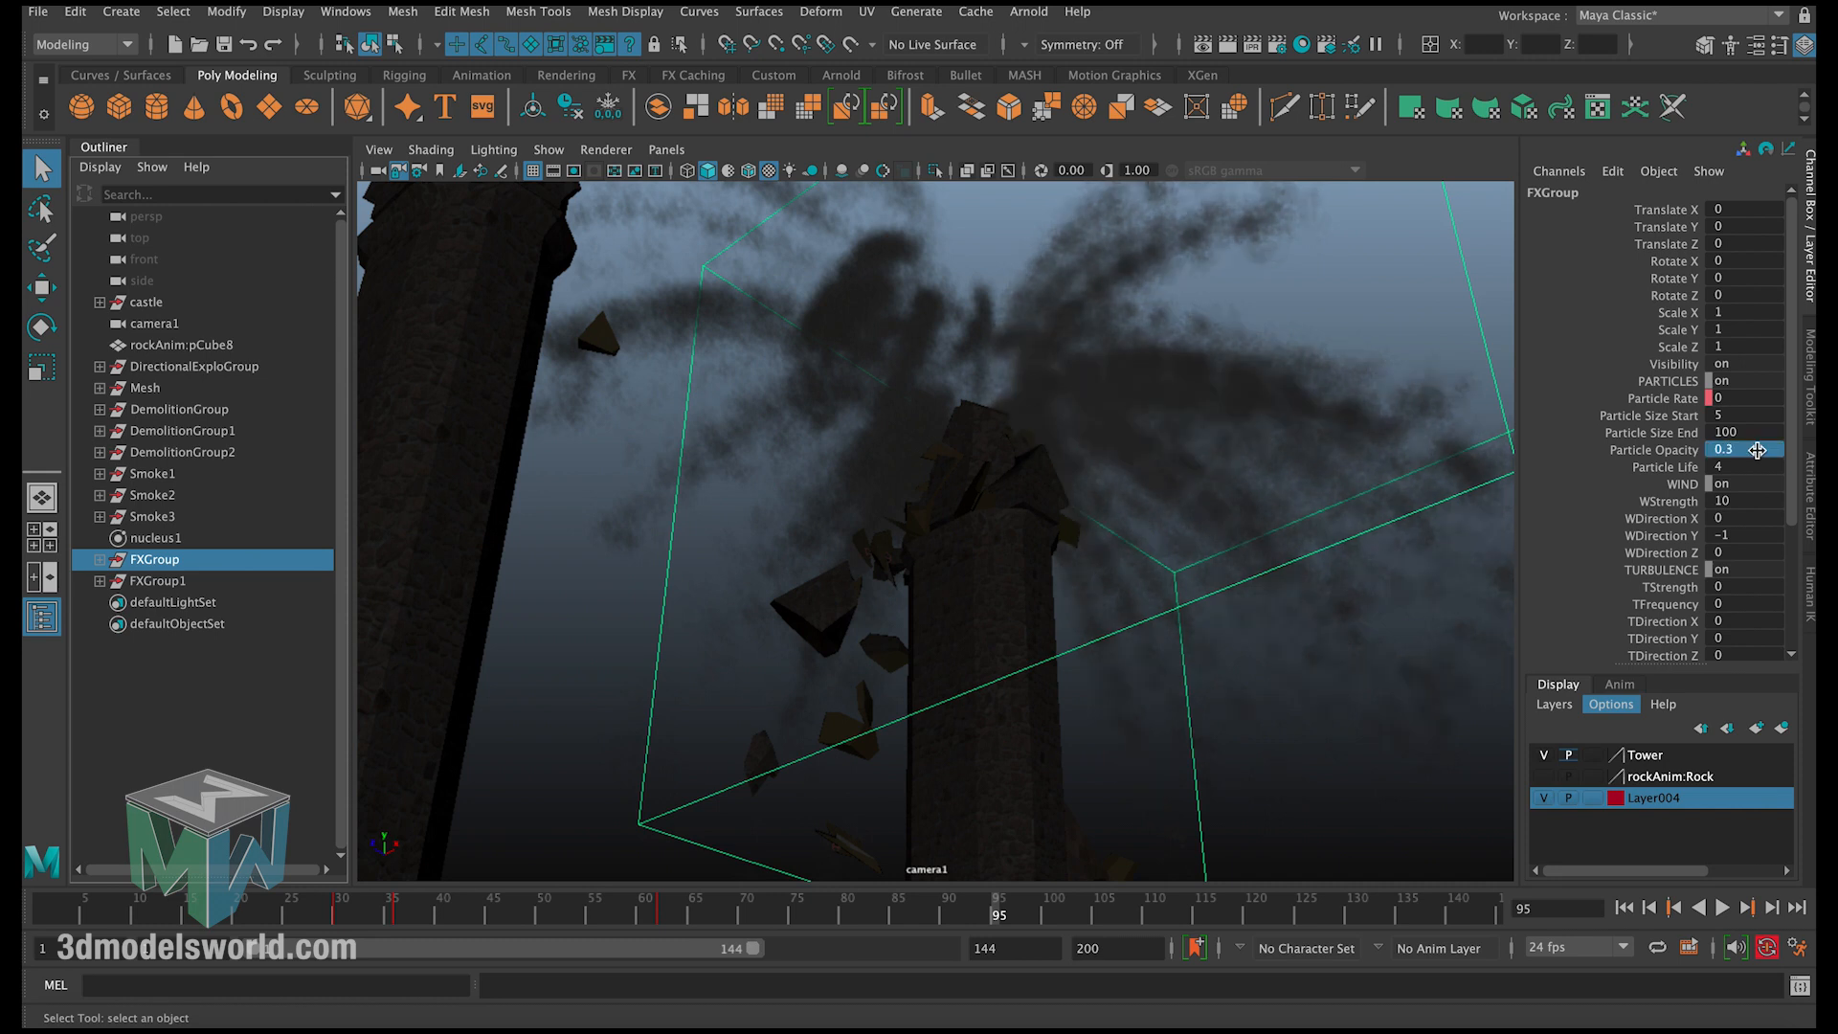
pyautogui.click(1407, 316)
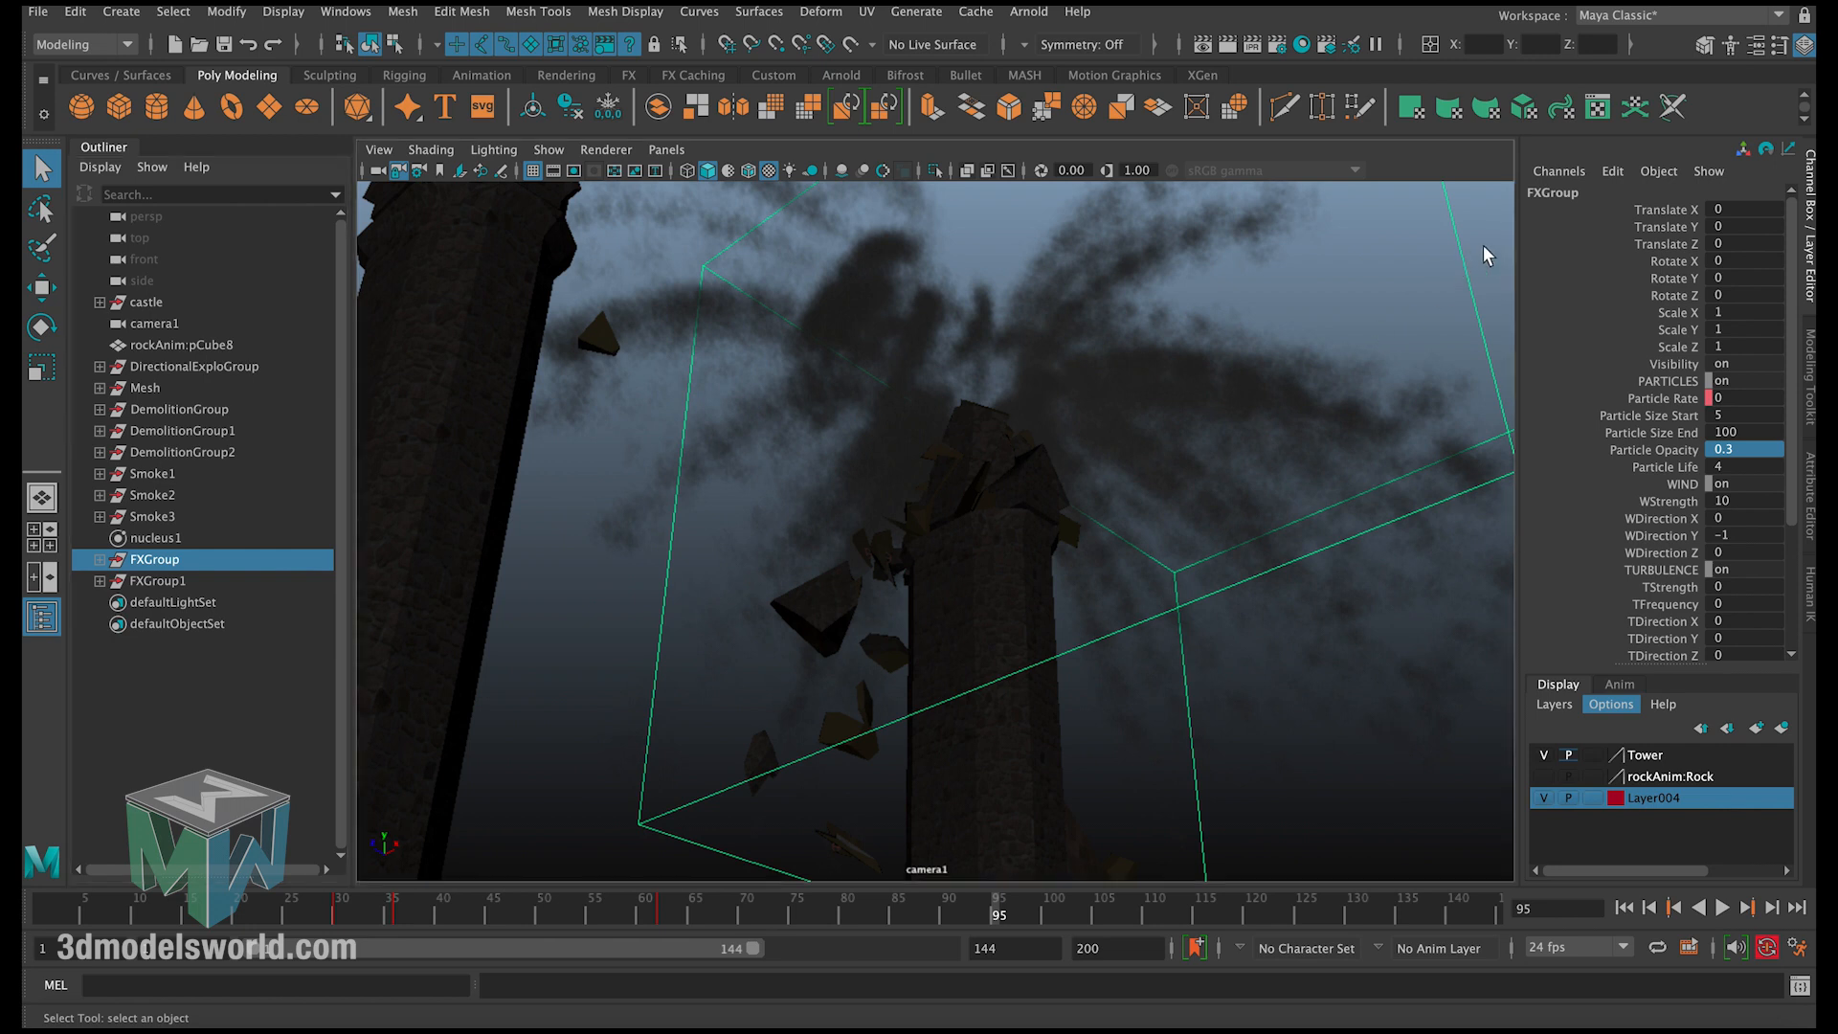
pyautogui.click(1722, 908)
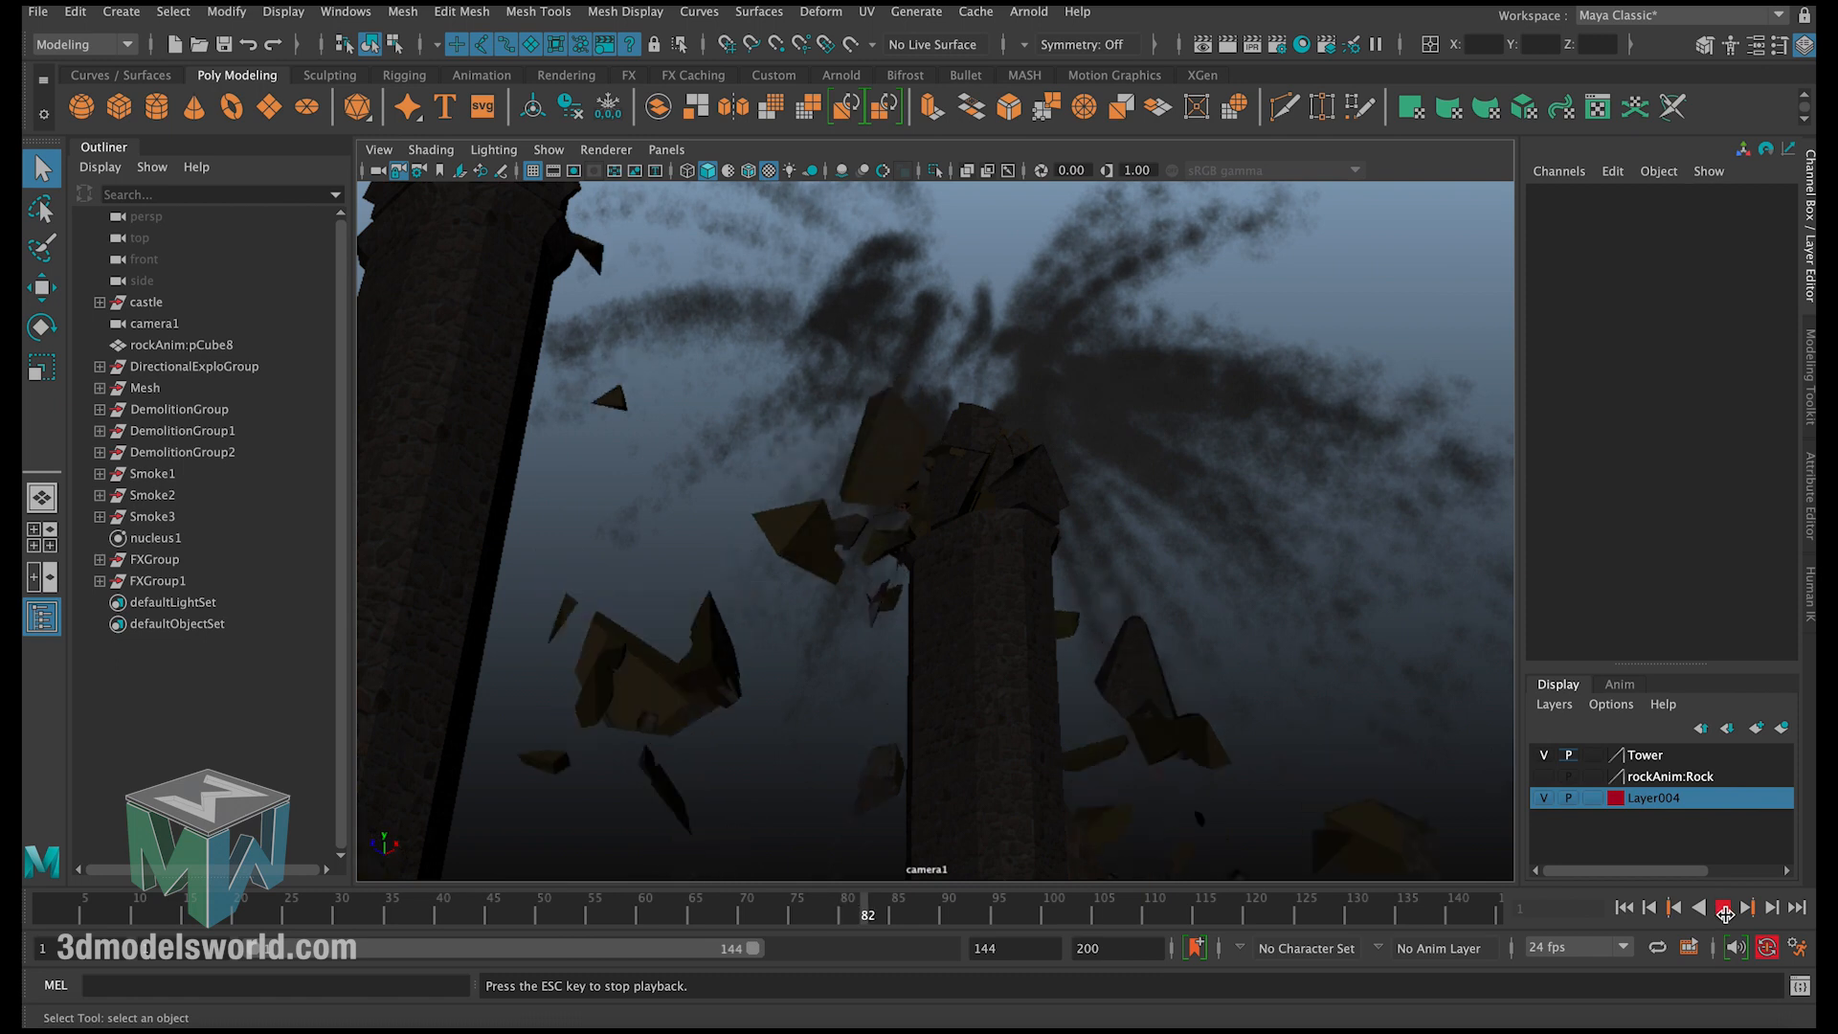
pyautogui.click(1624, 908)
# Step: Set FXGroup's WStrength to 50 and play the demolition from frame 1 to about frame 83
pyautogui.click(158, 559)
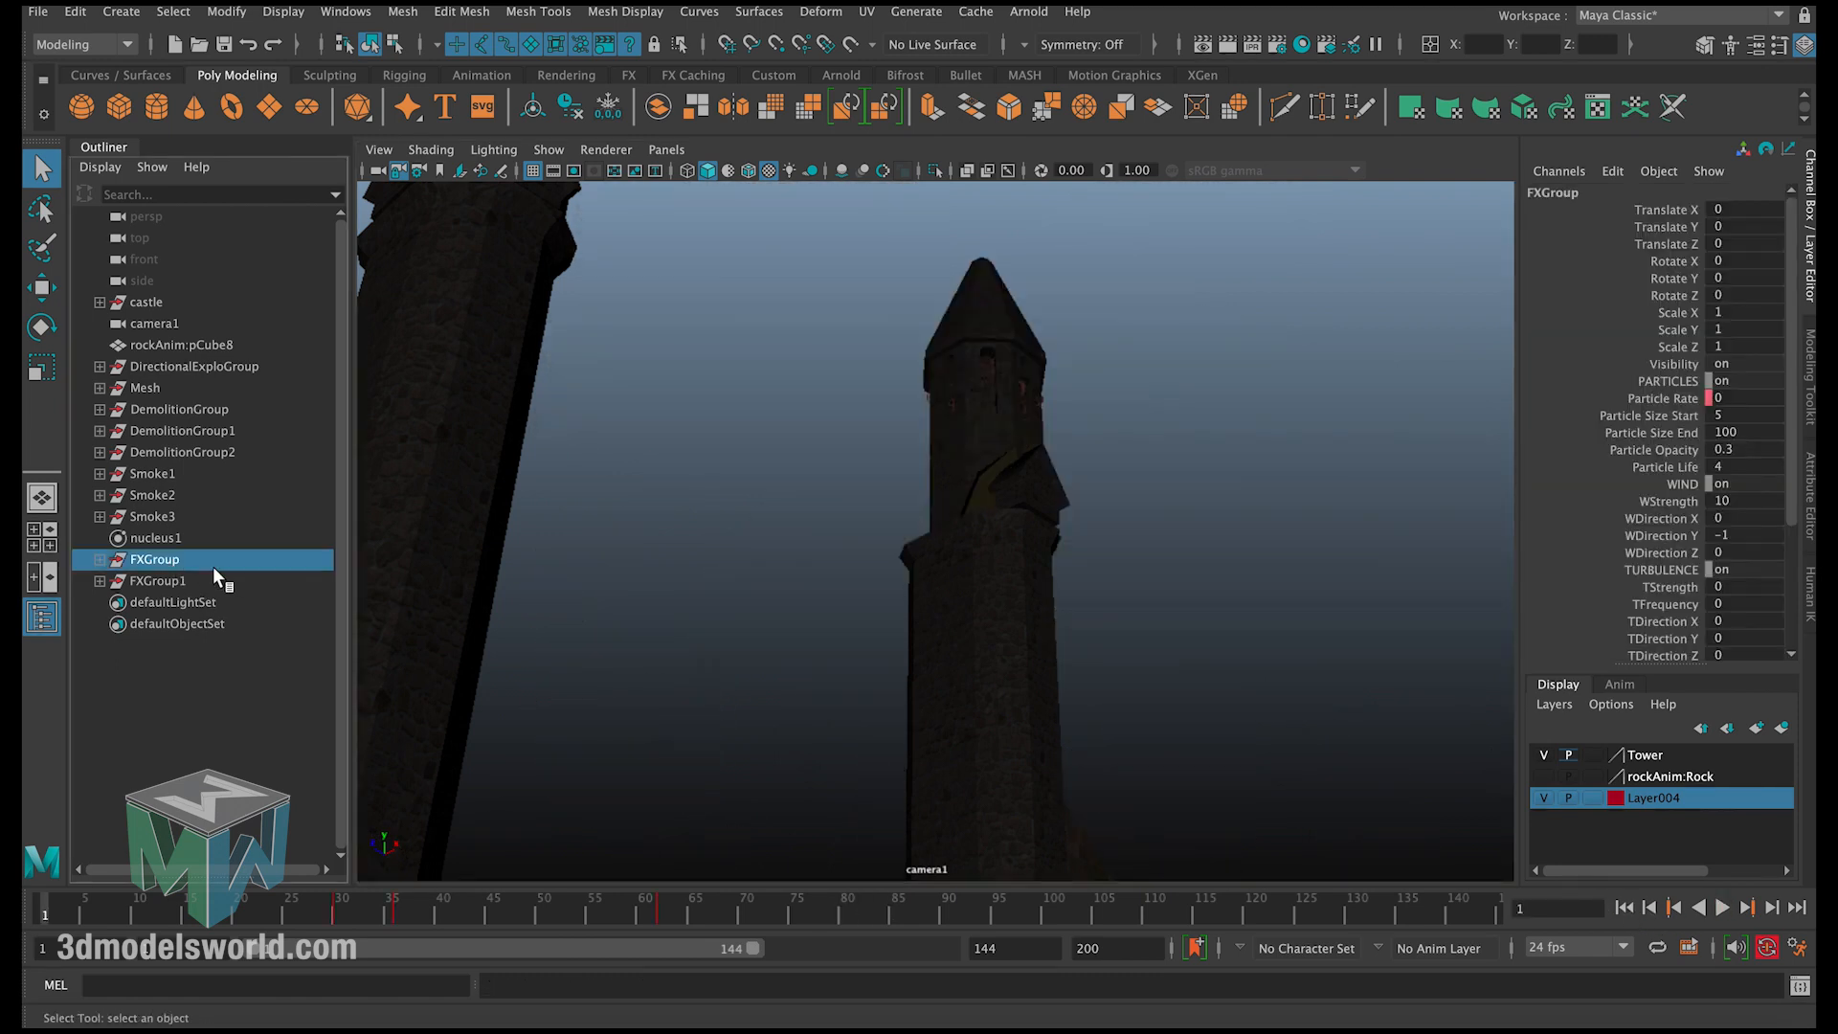
pyautogui.doubleClick(1747, 535)
pyautogui.doubleClick(1744, 500)
pyautogui.write('50')
pyautogui.press('Return')
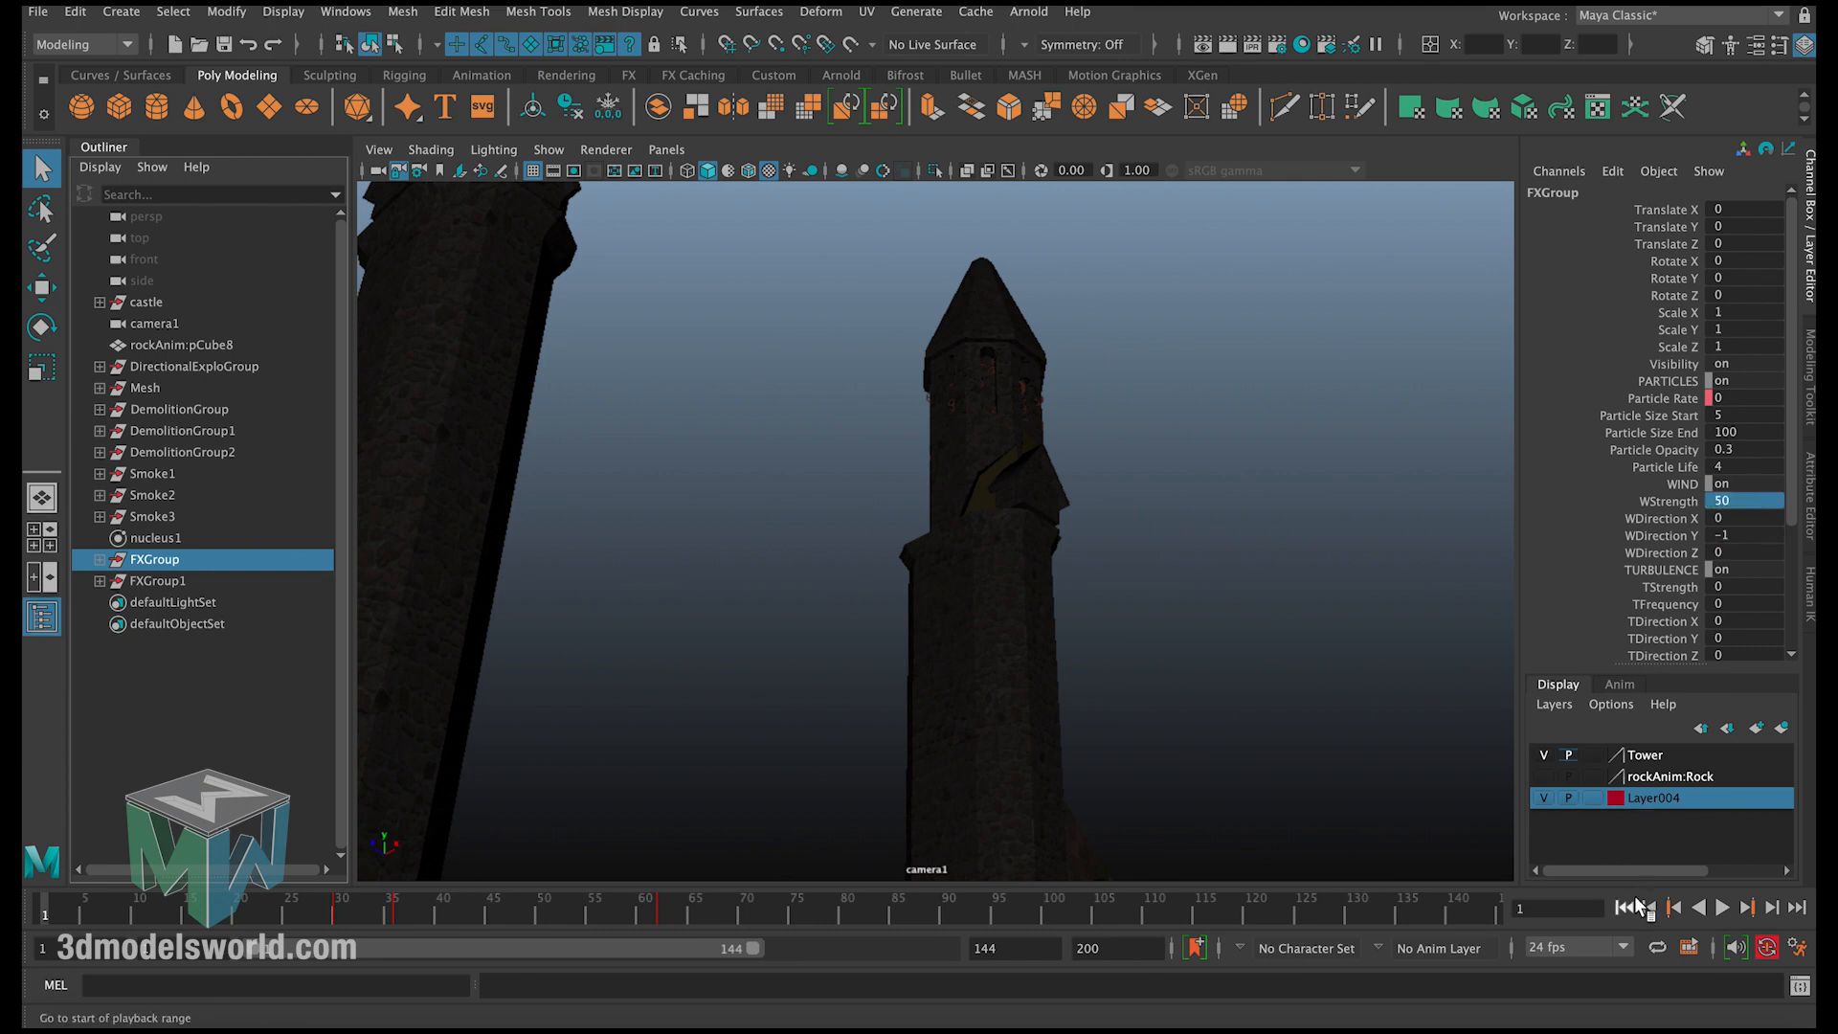
pyautogui.click(1376, 777)
pyautogui.click(1722, 908)
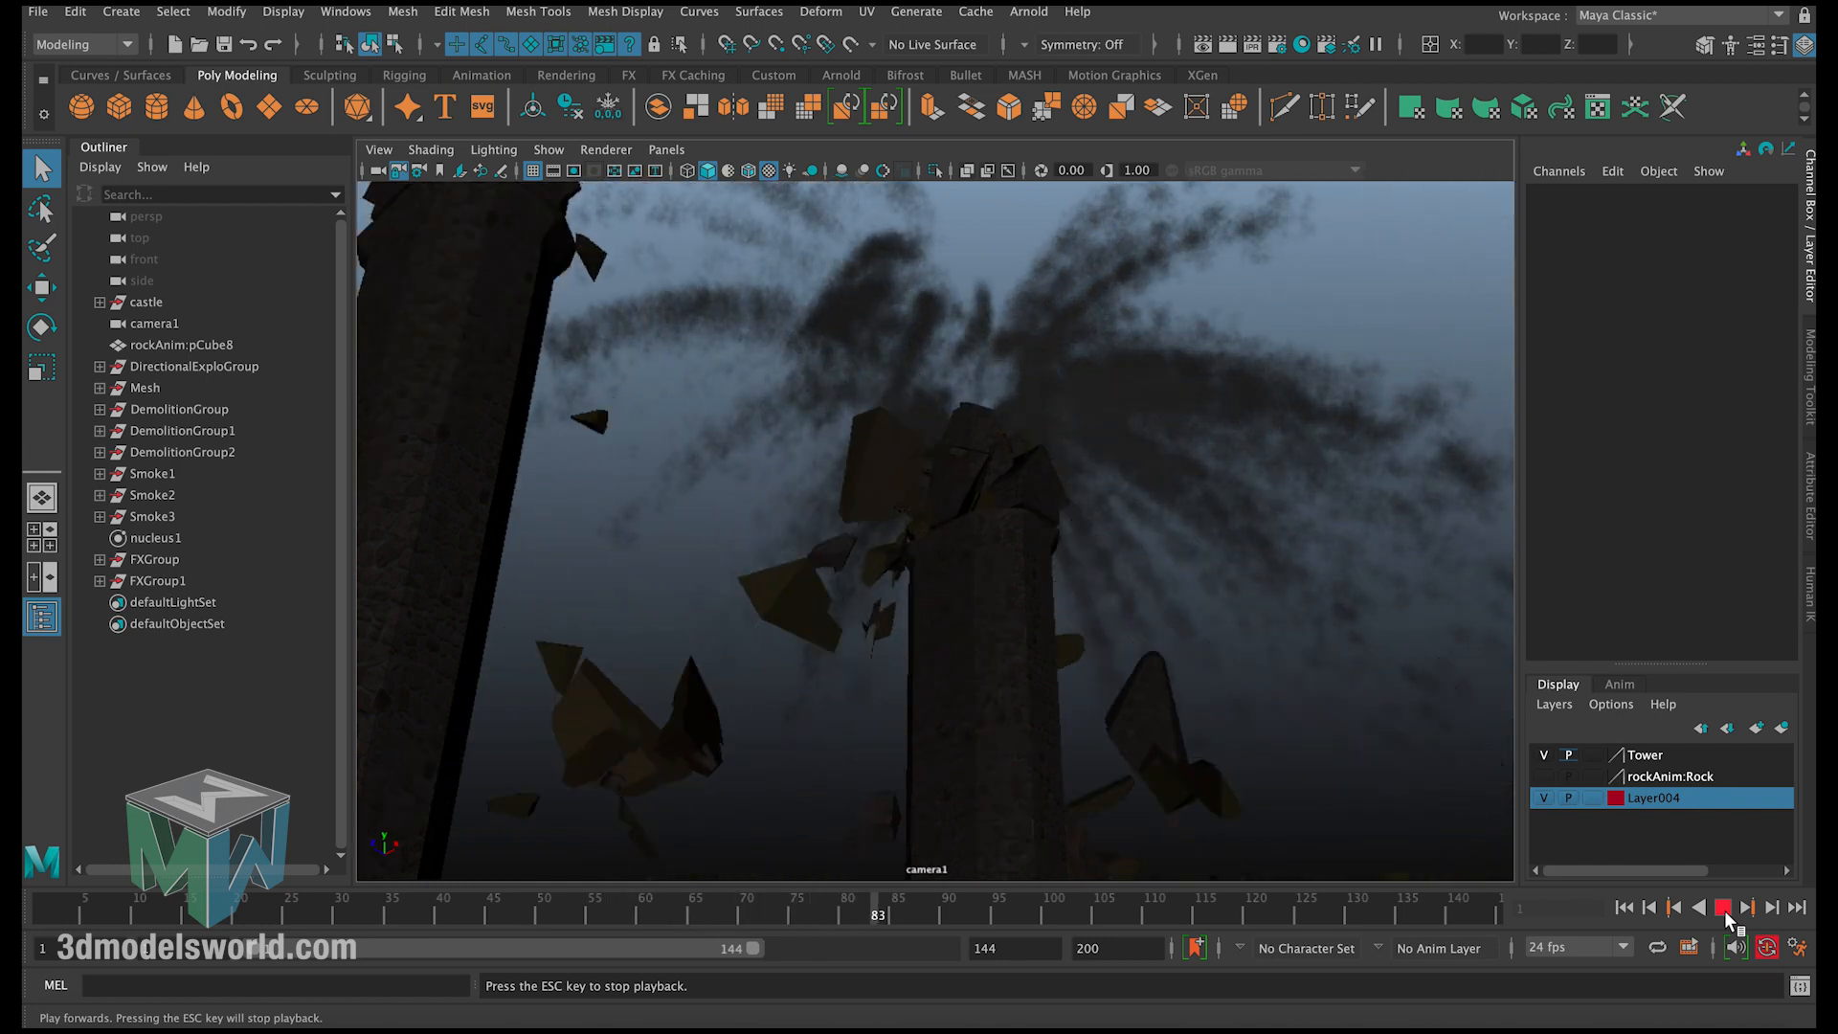
pyautogui.click(1724, 910)
# Step: Try a WStrength of 500 on FXGroup and play the demolition from frame 1 to about frame 78
pyautogui.click(153, 559)
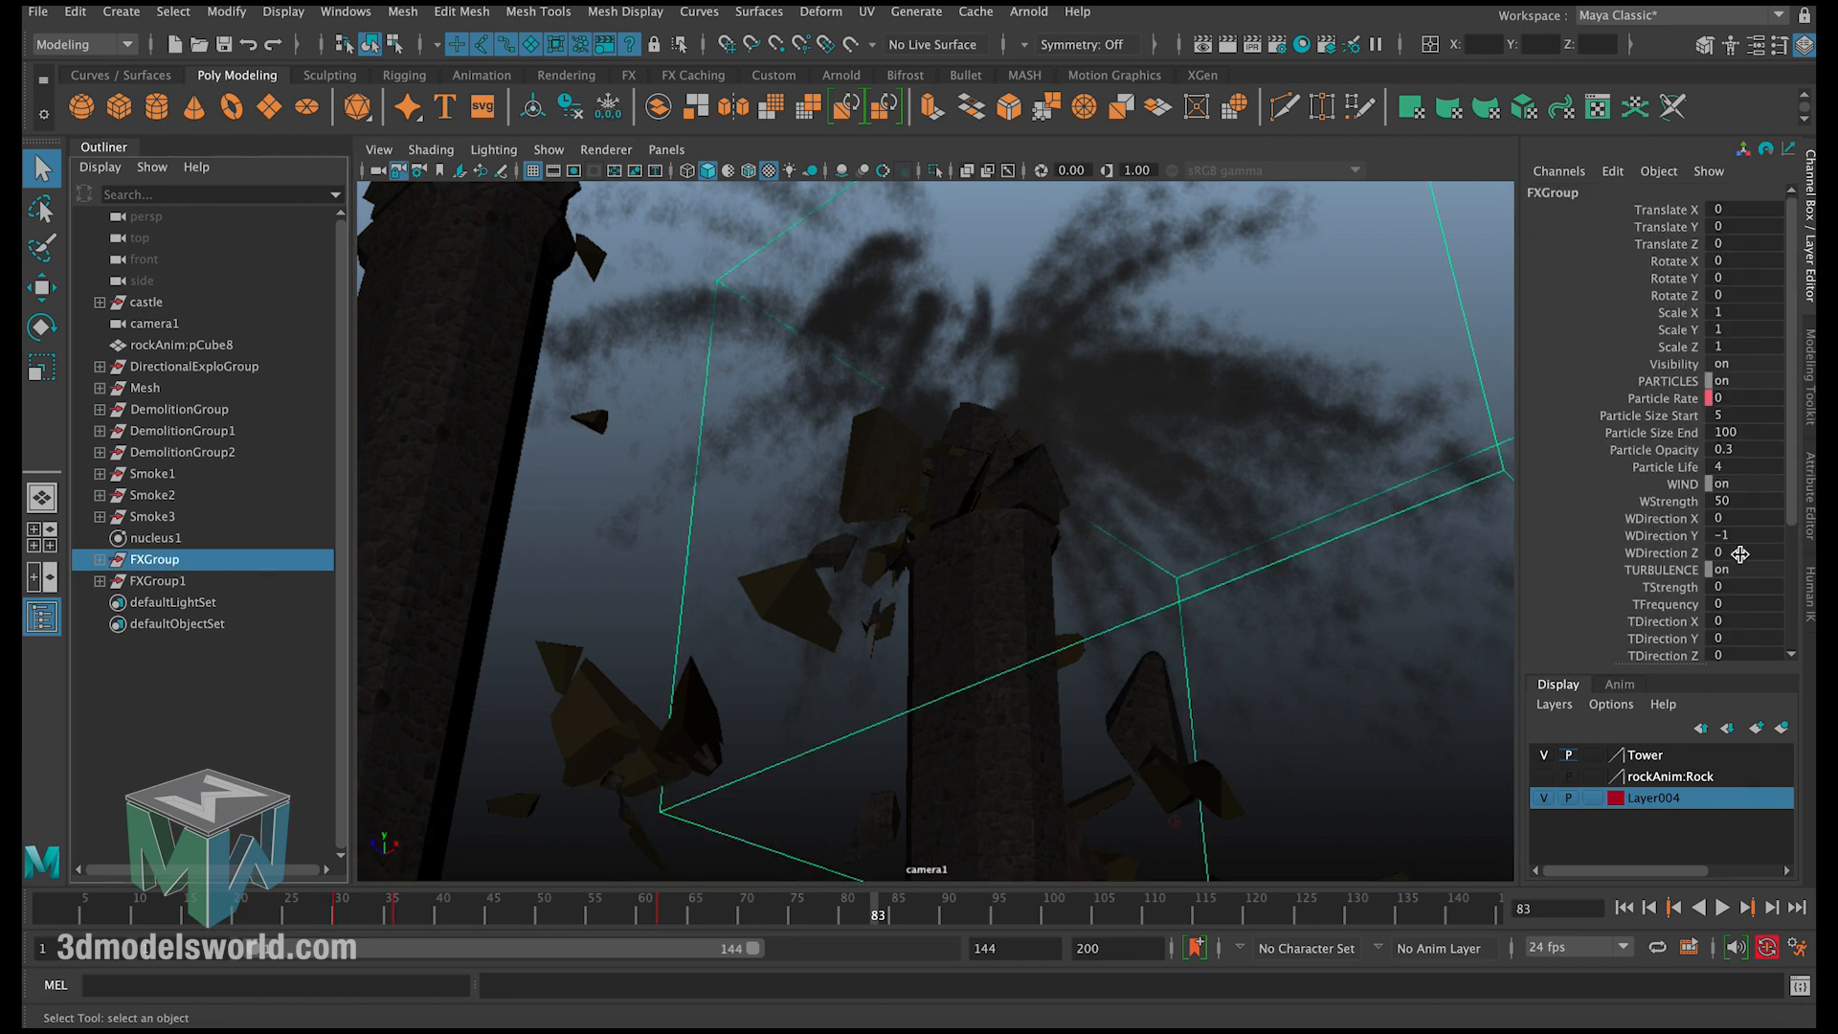
pyautogui.doubleClick(1755, 500)
pyautogui.write('0')
pyautogui.press('Return')
pyautogui.click(1624, 907)
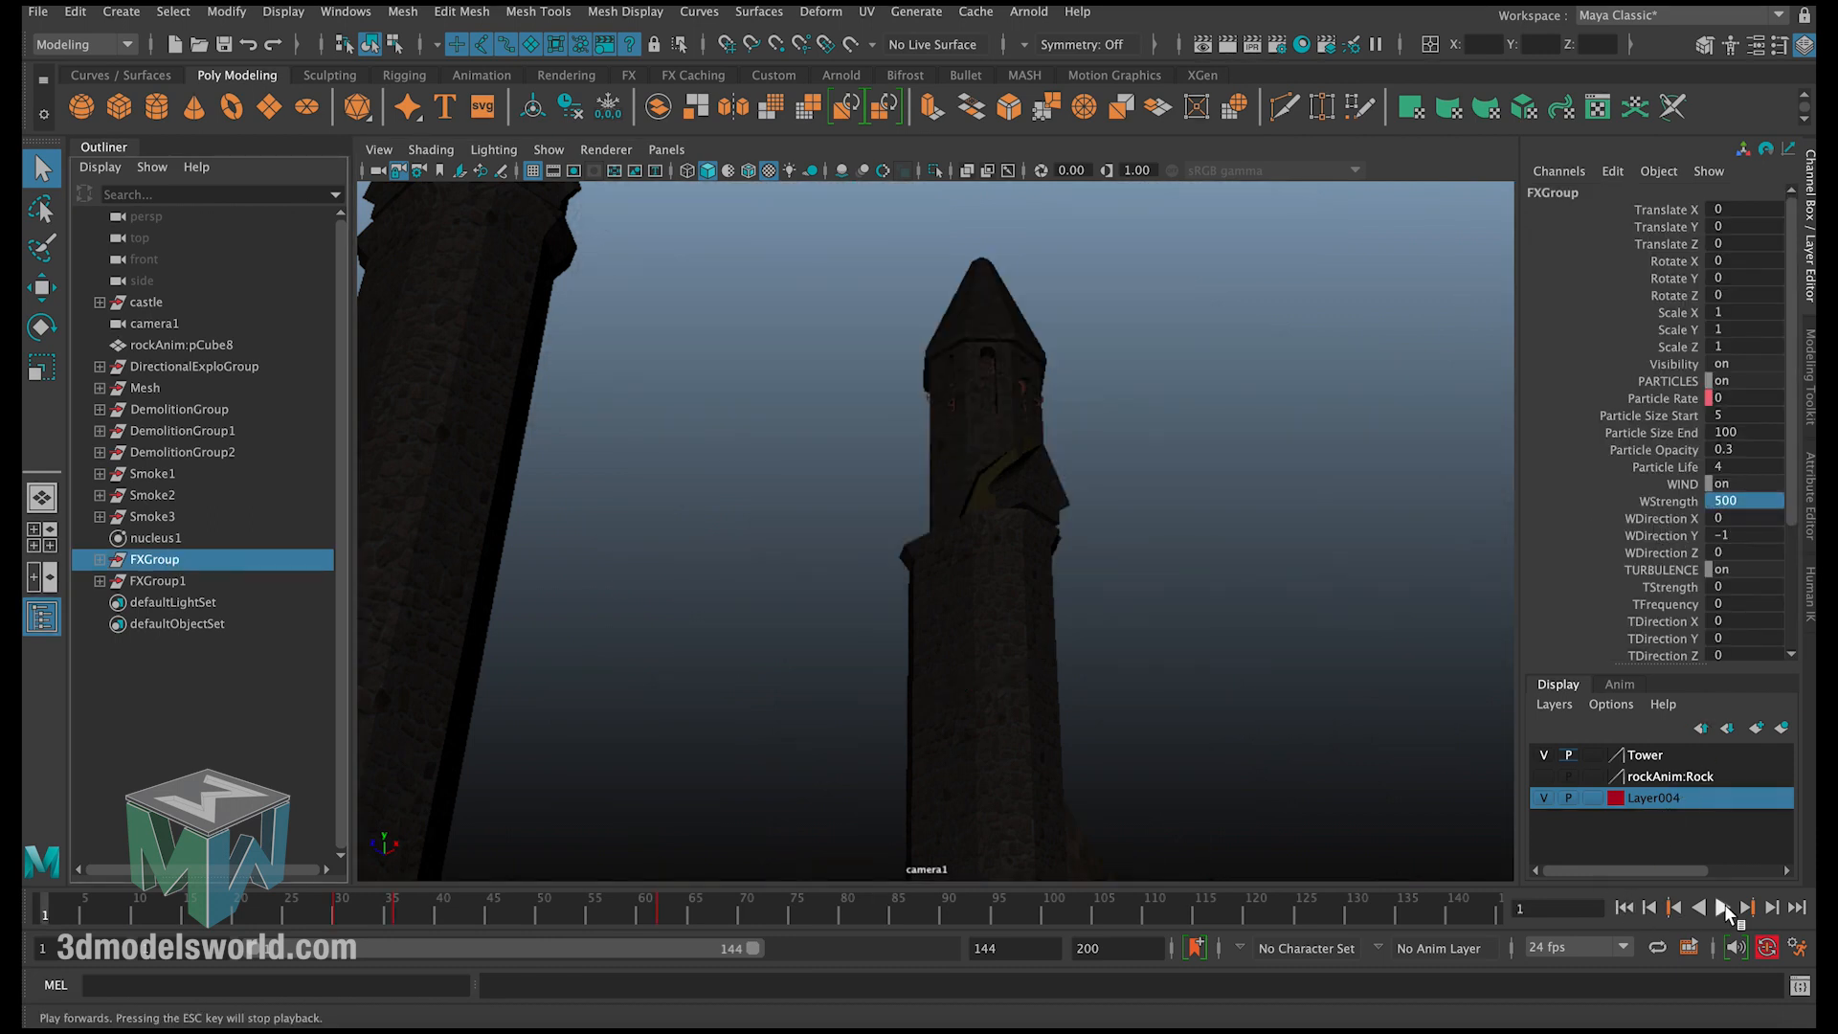
pyautogui.click(1723, 907)
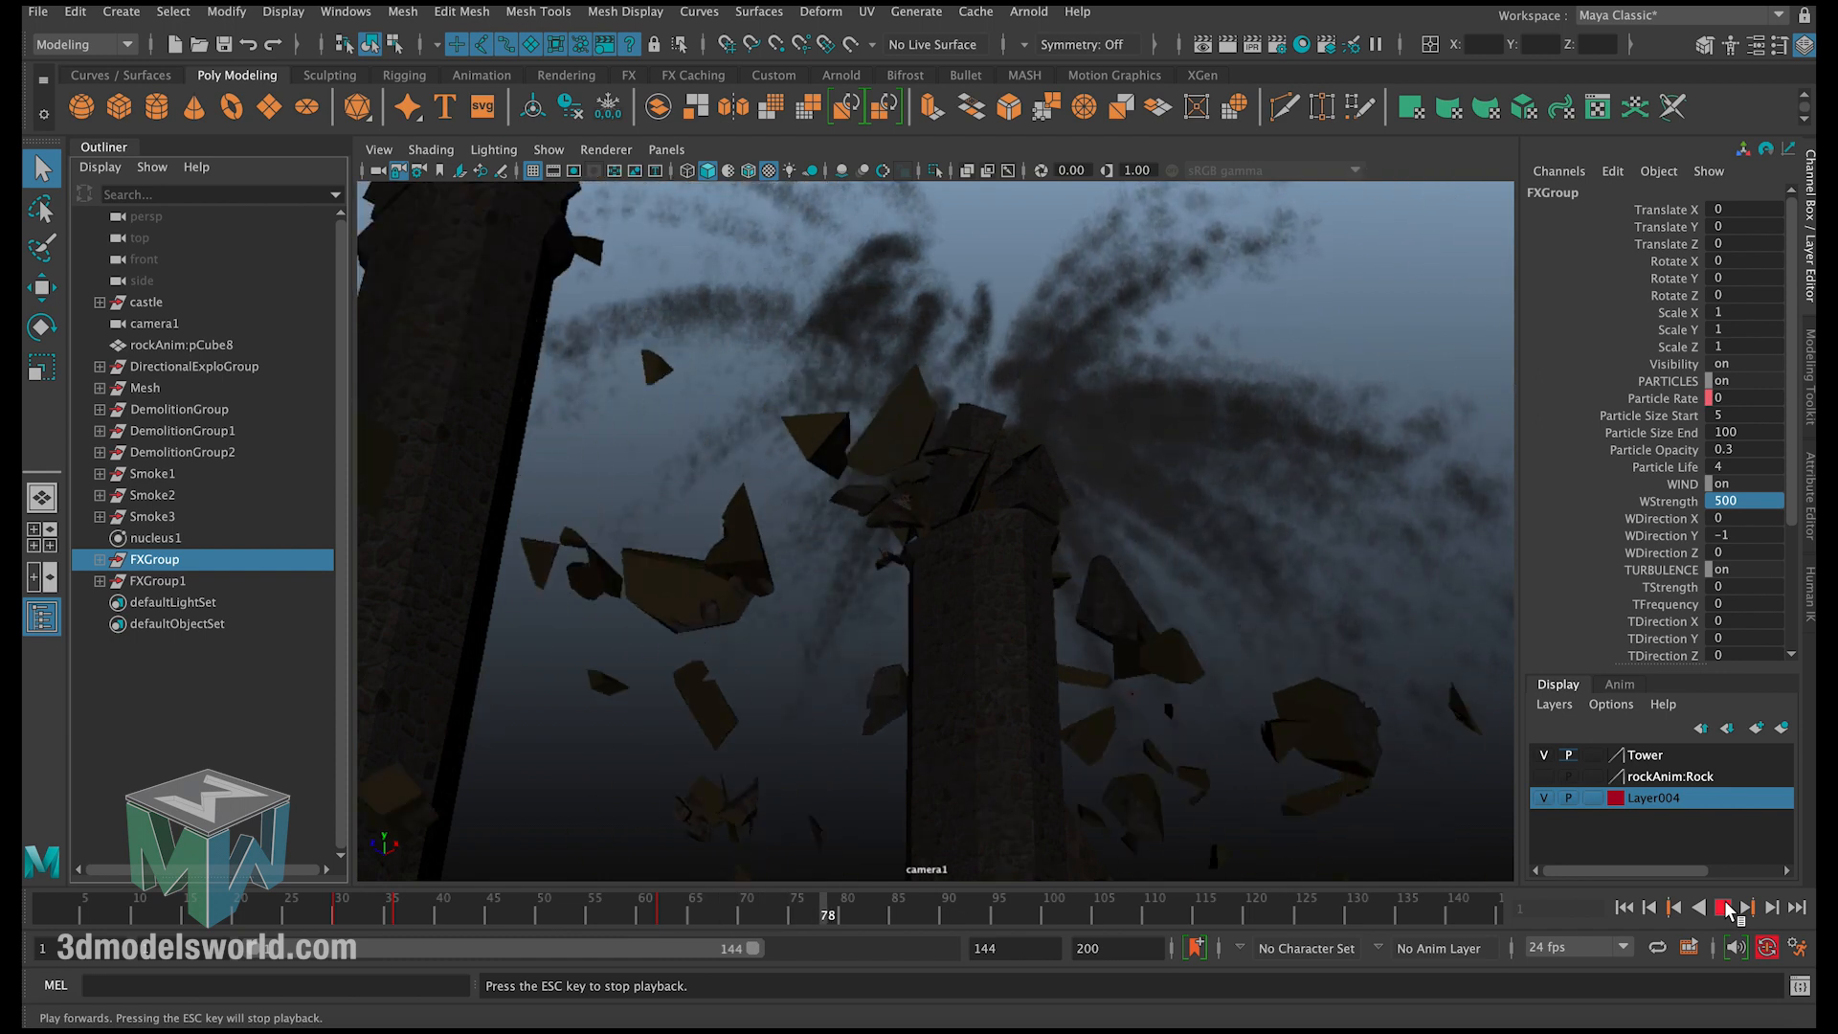
pyautogui.click(1725, 908)
# Step: Set FXGroup's WStrength and TStrength to 100 and play the demolition from frame 1 to about frame 73
pyautogui.click(1624, 907)
pyautogui.click(1759, 502)
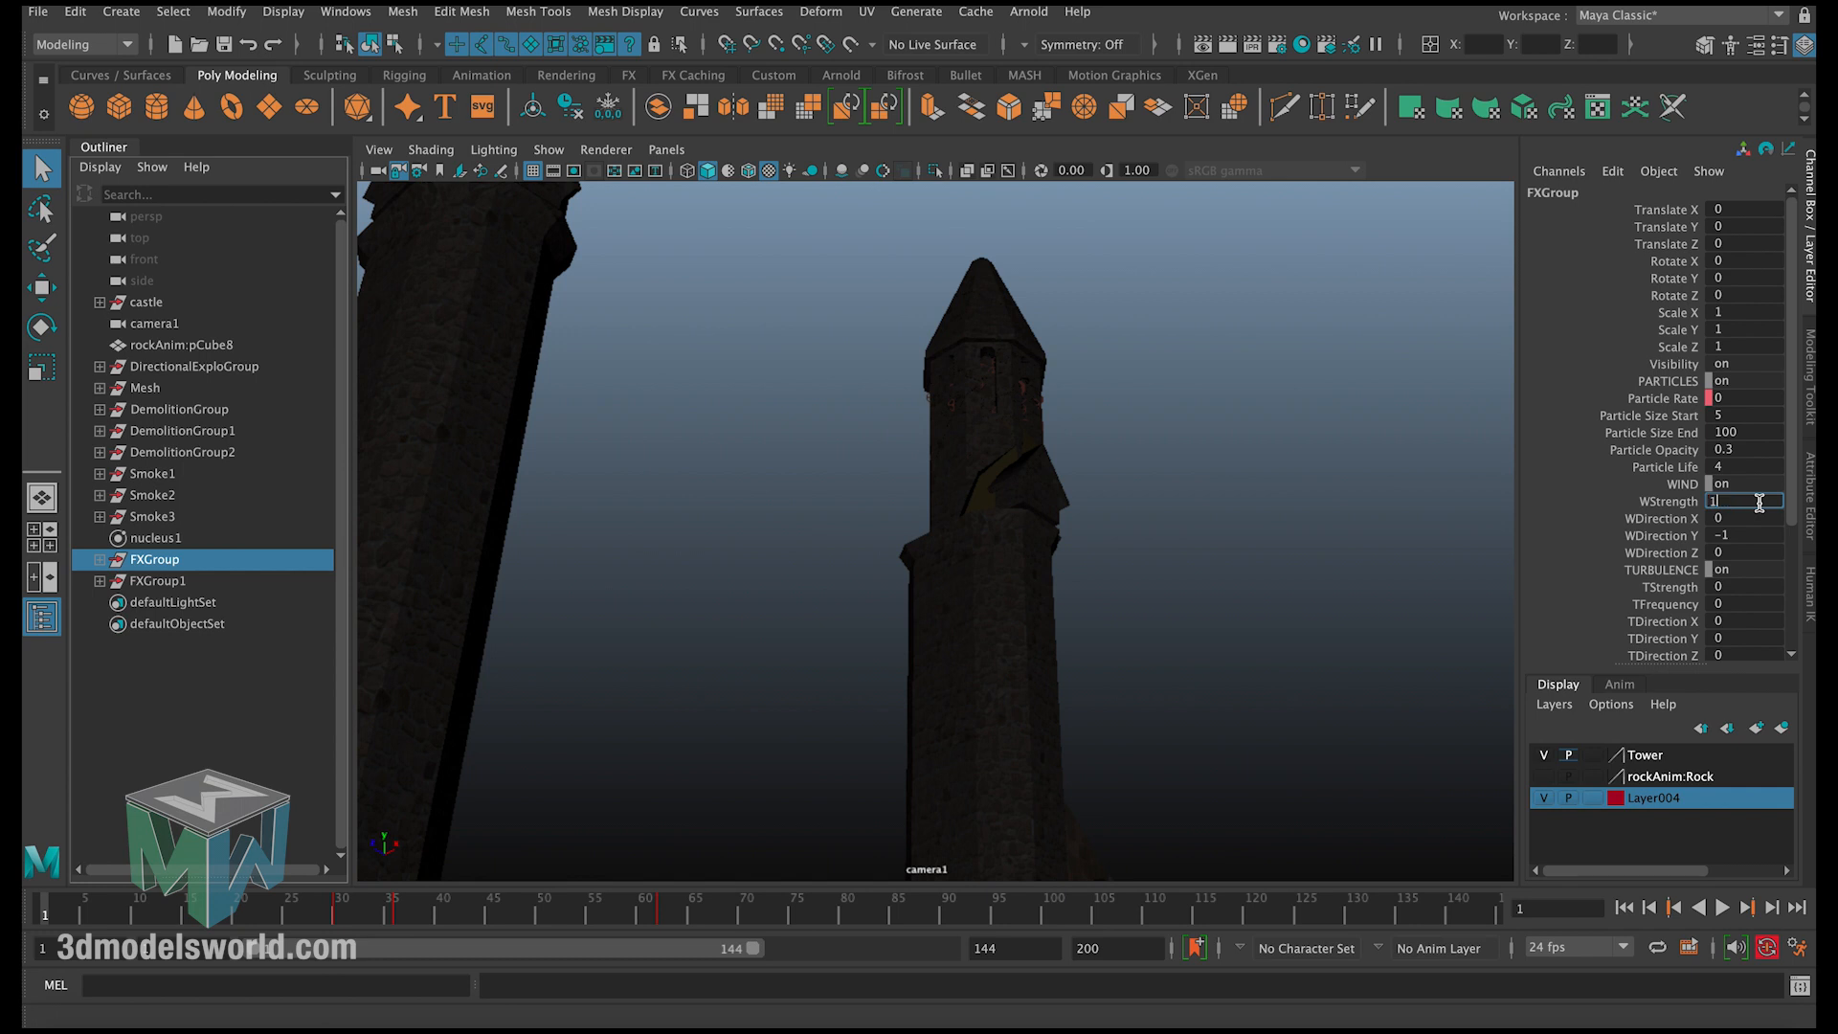
pyautogui.press('Return')
pyautogui.doubleClick(1731, 588)
pyautogui.press('Return')
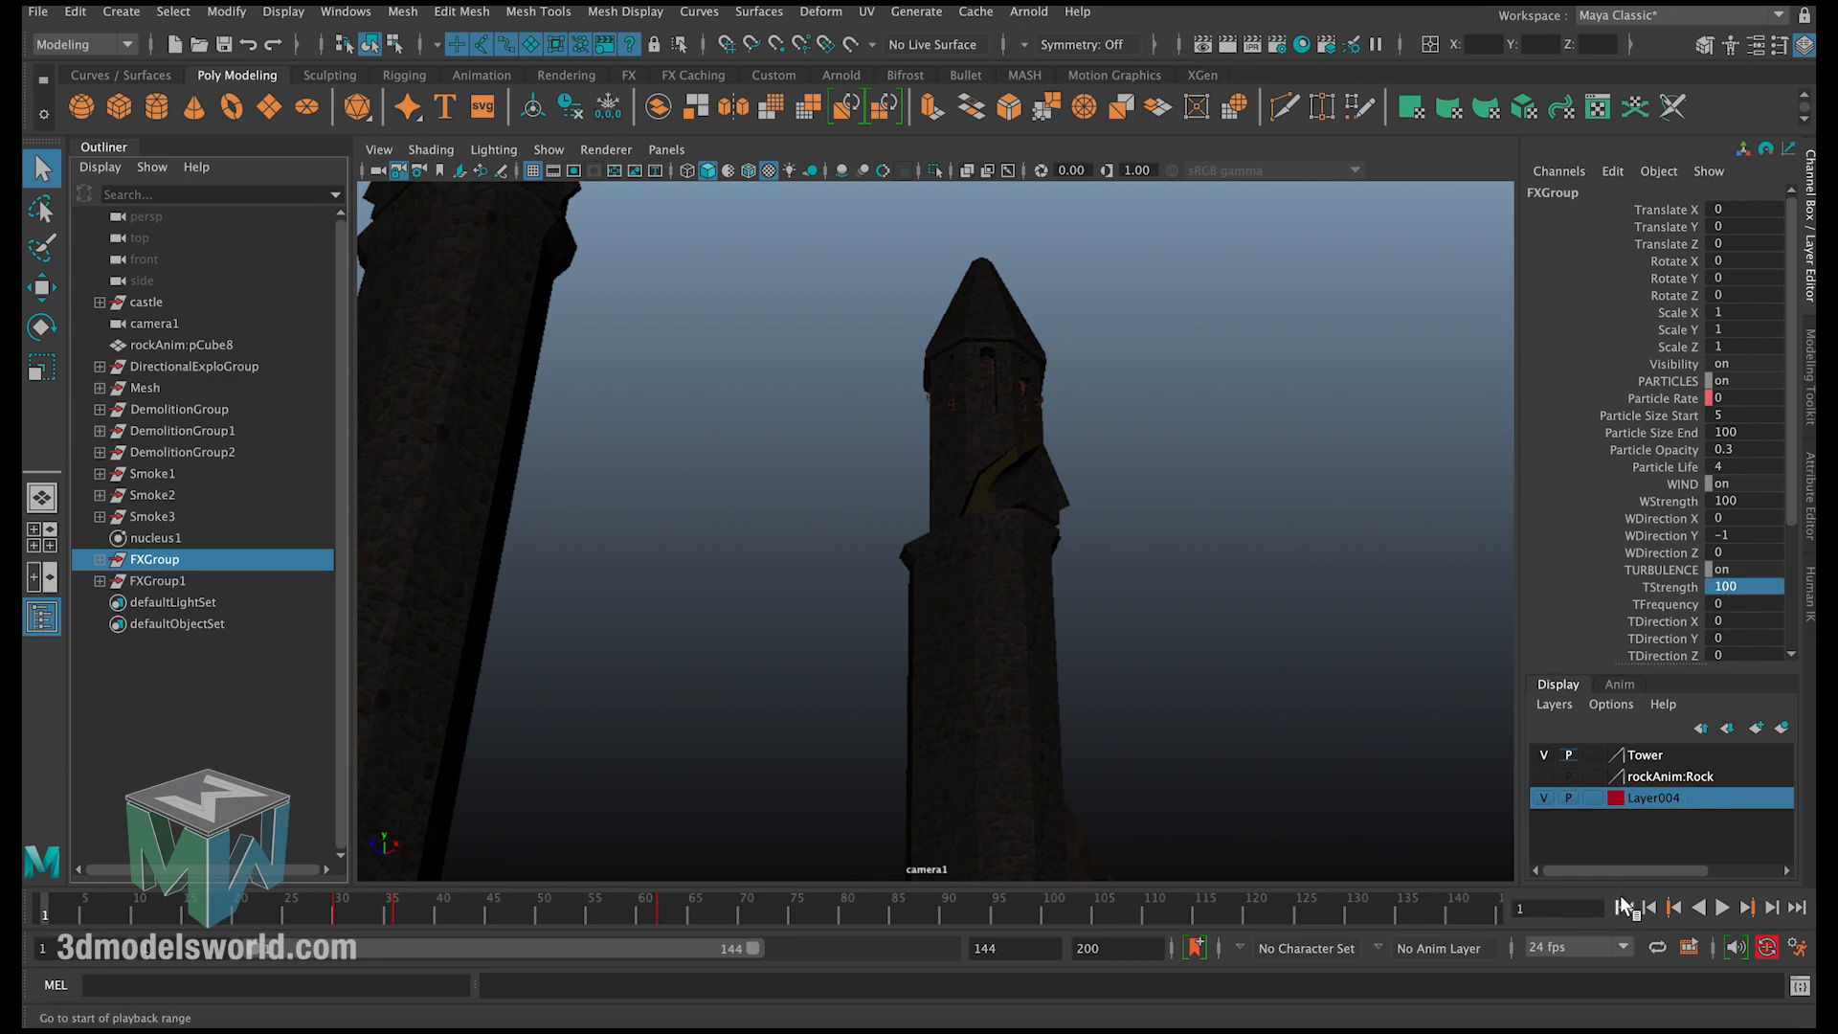
pyautogui.click(1722, 907)
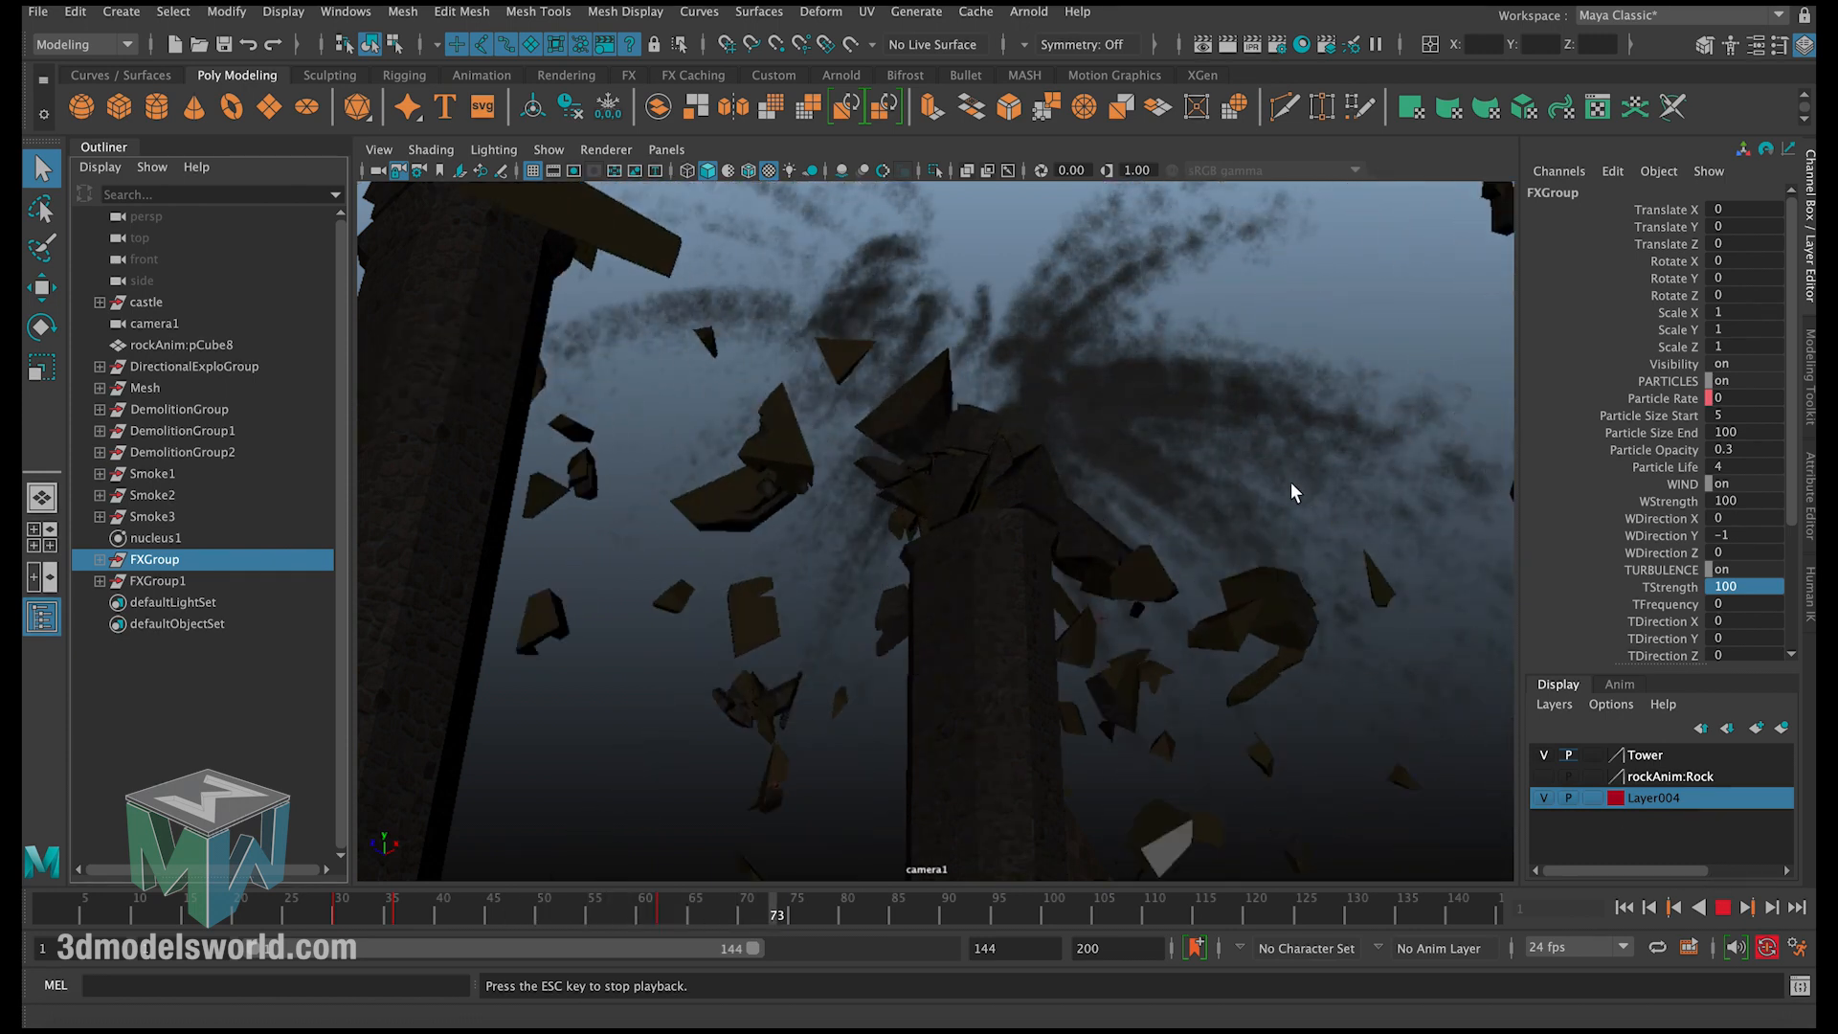
pyautogui.click(1717, 905)
pyautogui.click(1624, 907)
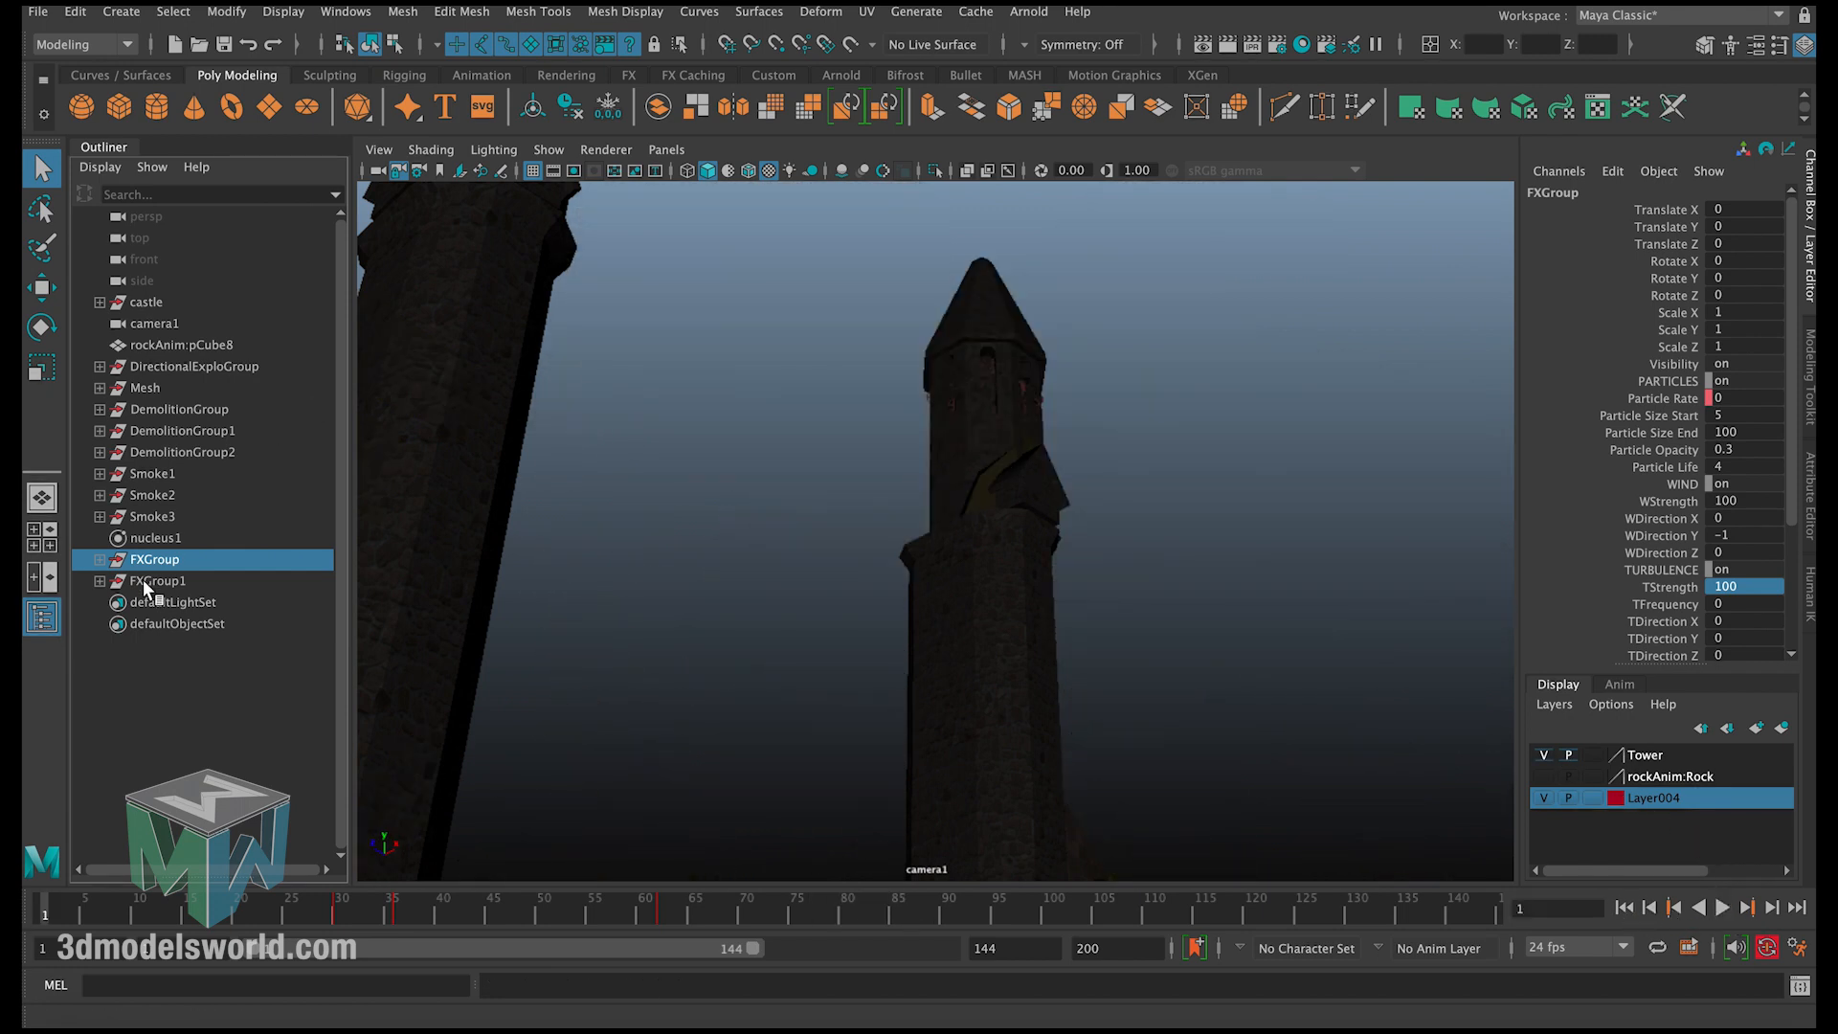
# Step: Set FXGroup1's WStrength and TStrength to 100
pyautogui.click(143, 581)
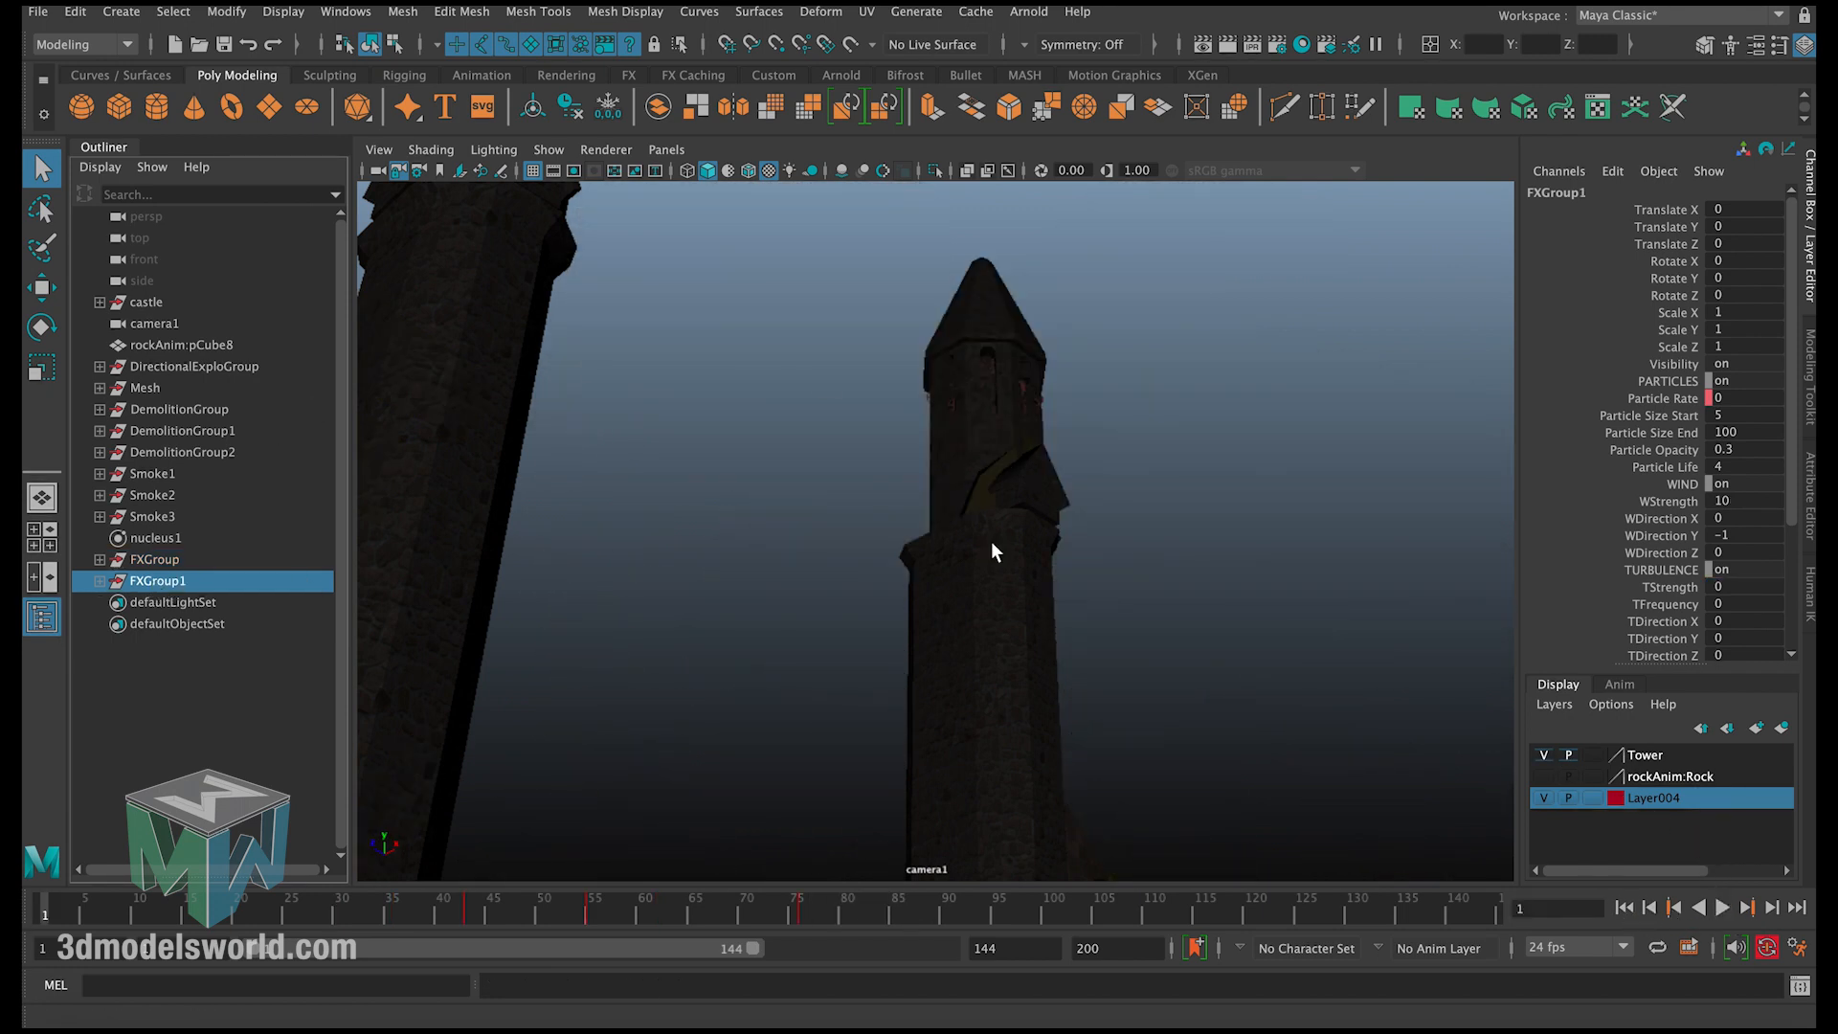
pyautogui.click(1750, 501)
pyautogui.write('100')
pyautogui.press('Return')
pyautogui.click(1746, 586)
pyautogui.write('100')
pyautogui.press('Return')
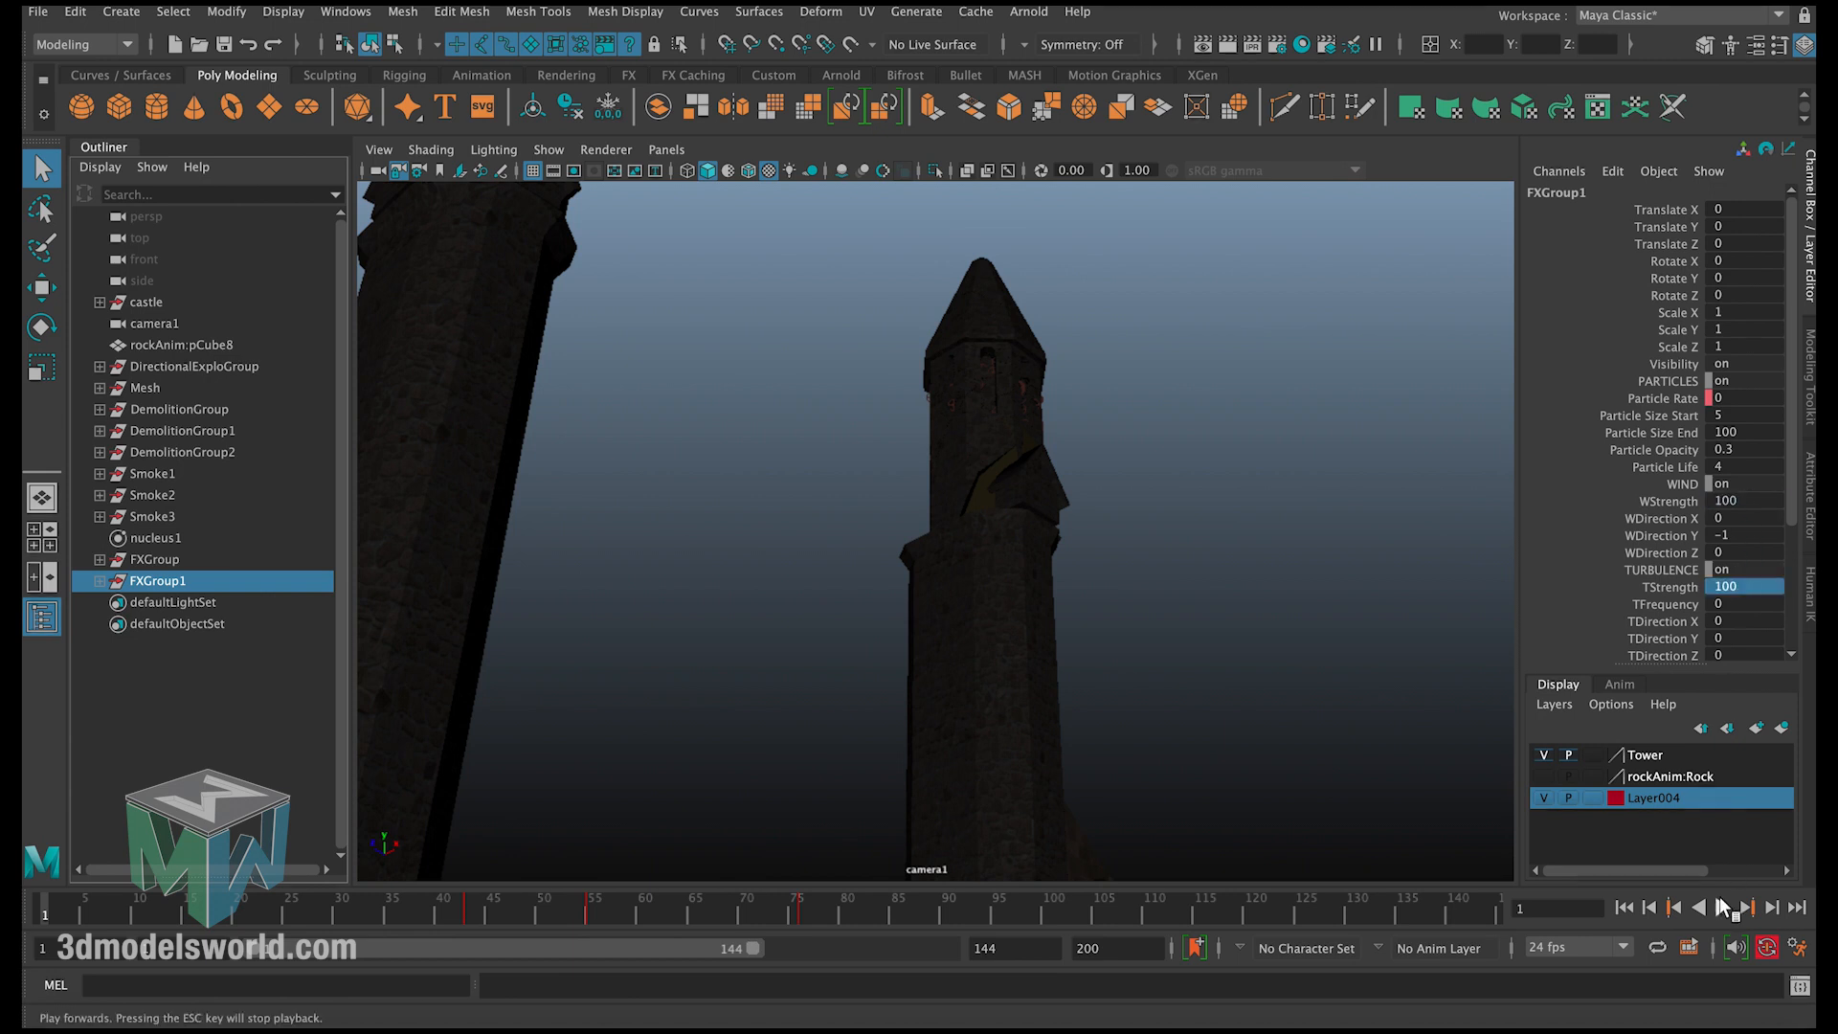
# Step: Set TDirection X to -1 on both FXGroup1 and FXGroup
pyautogui.click(1732, 622)
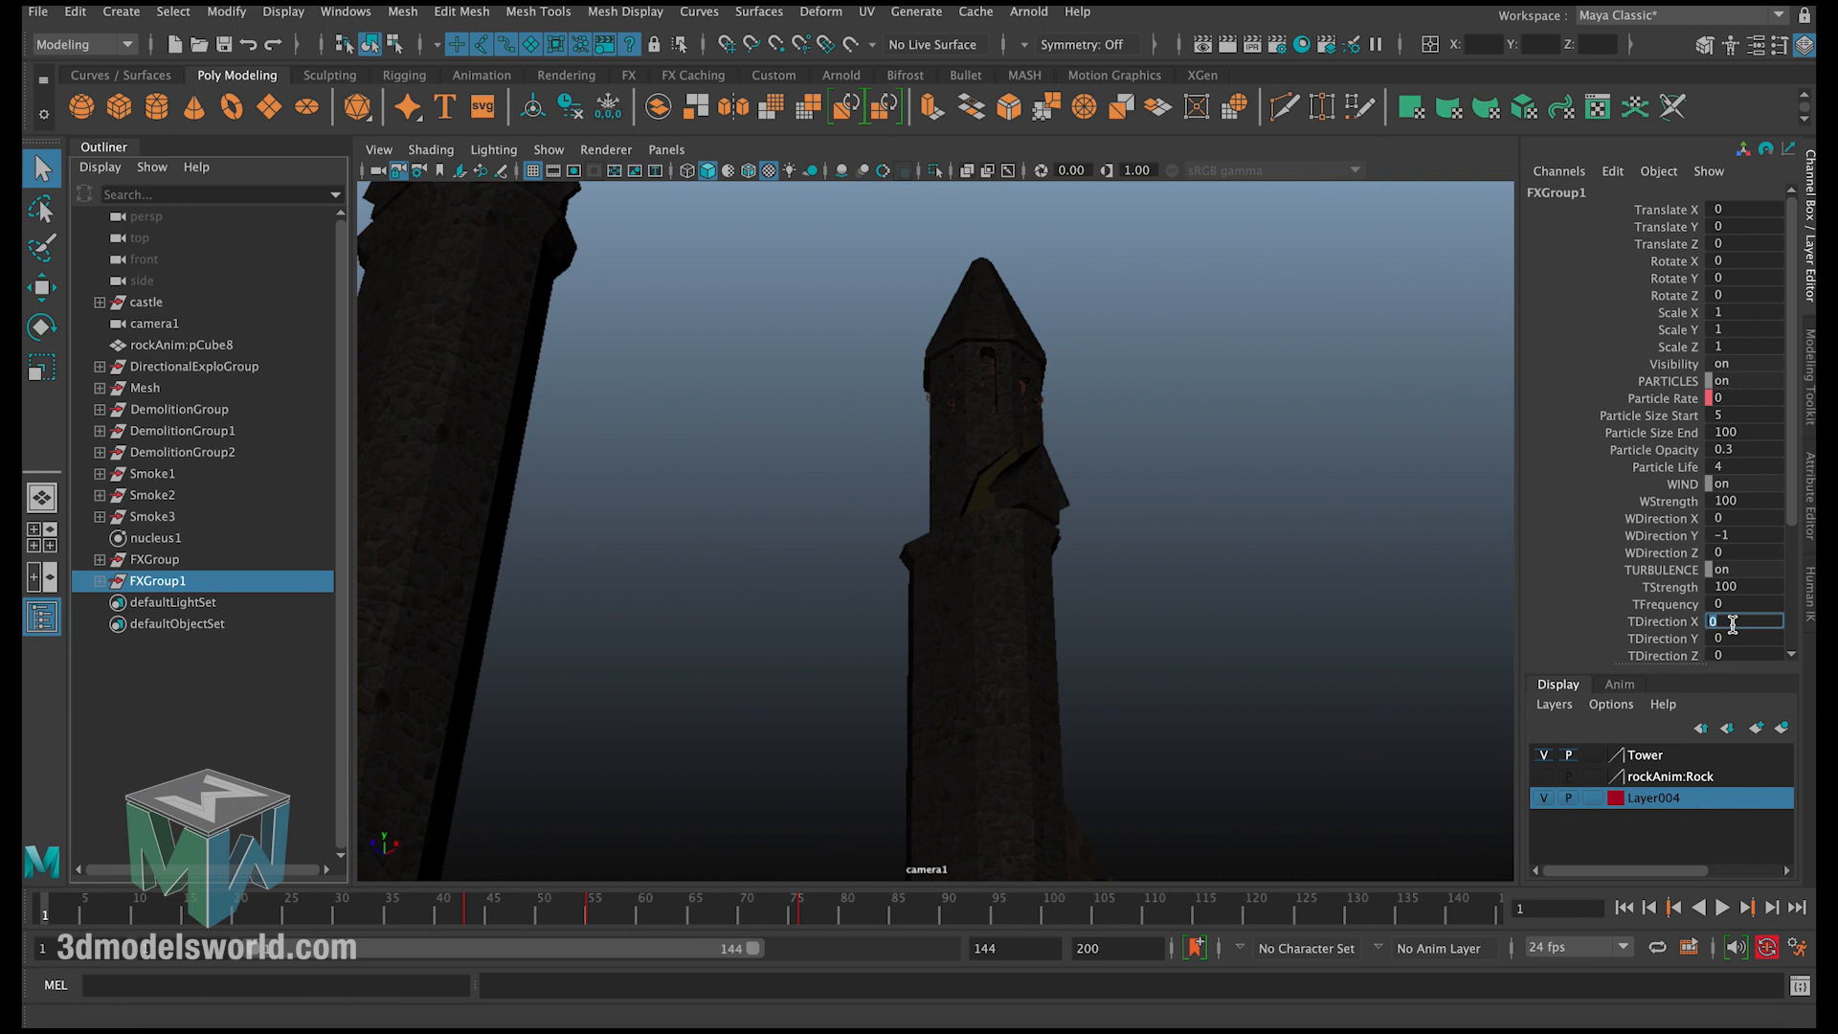
pyautogui.write('-1')
pyautogui.press('Return')
pyautogui.click(220, 555)
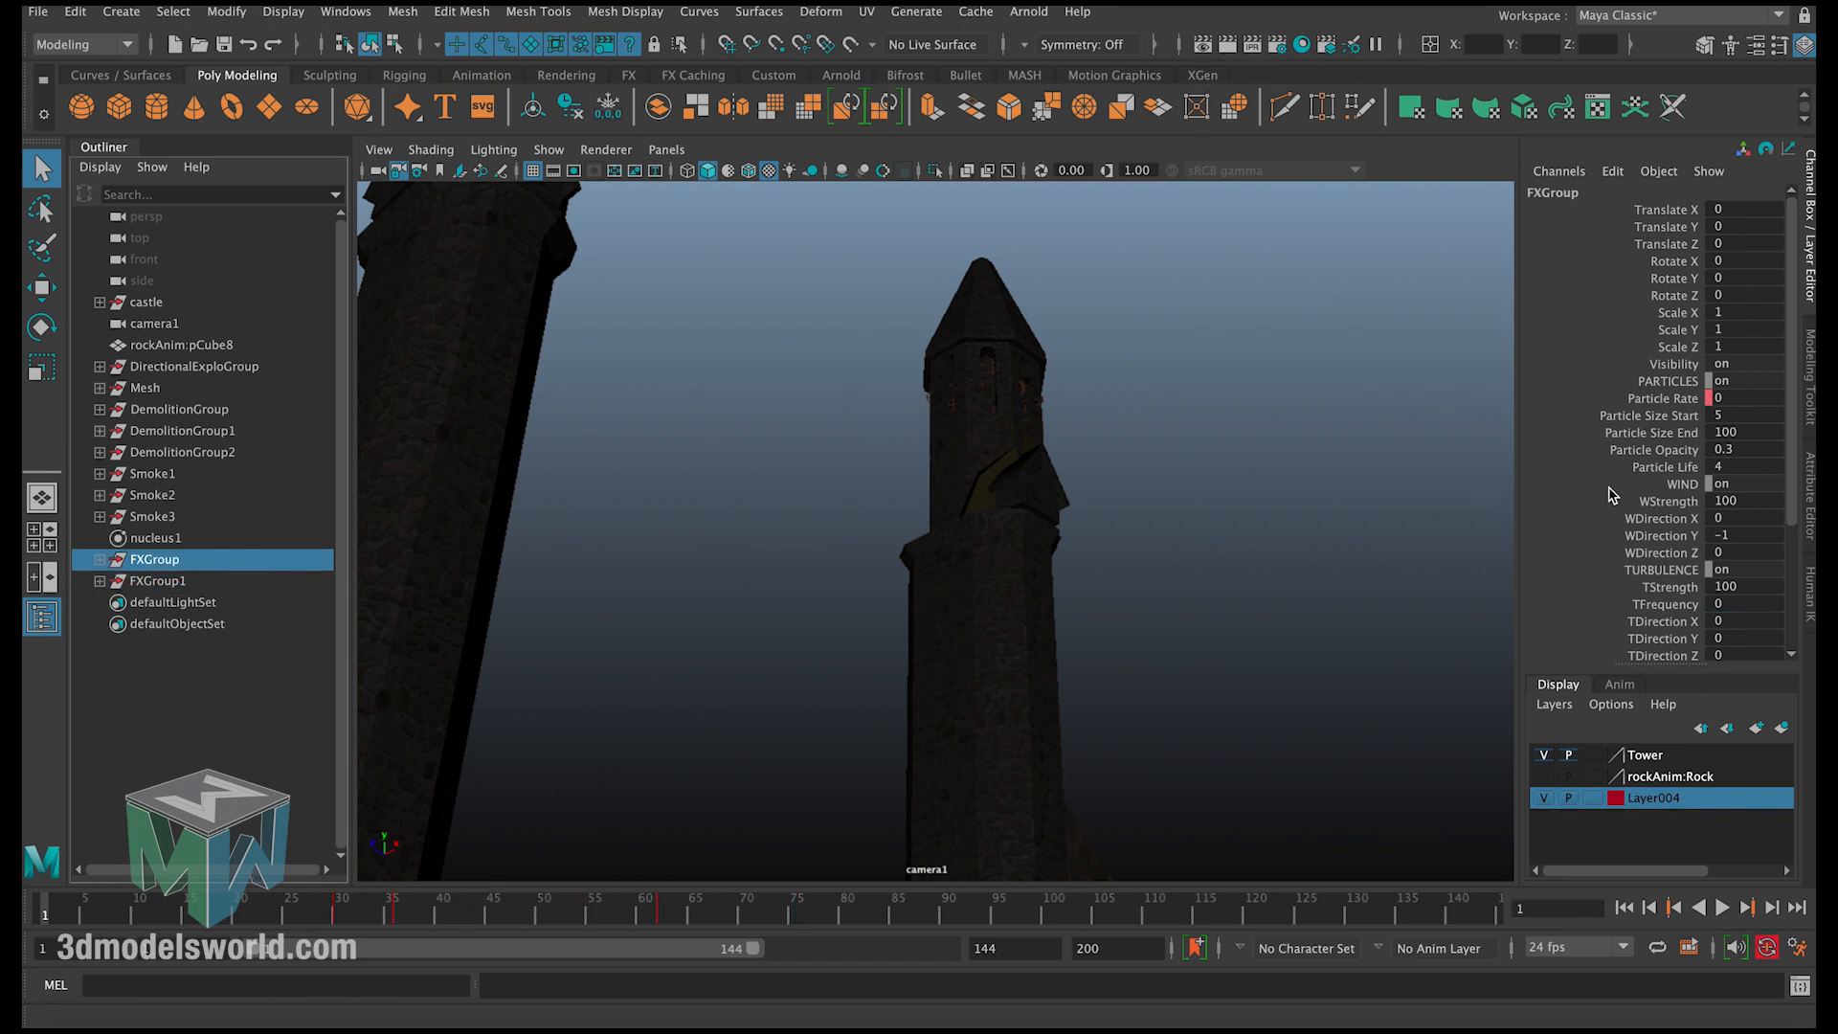
pyautogui.click(1734, 606)
pyautogui.click(1736, 622)
pyautogui.press('Return')
# Step: Play the demolition from frame 1 to about frame 86 to check the smoke turbulence, with FXGroup1 selected
pyautogui.click(201, 579)
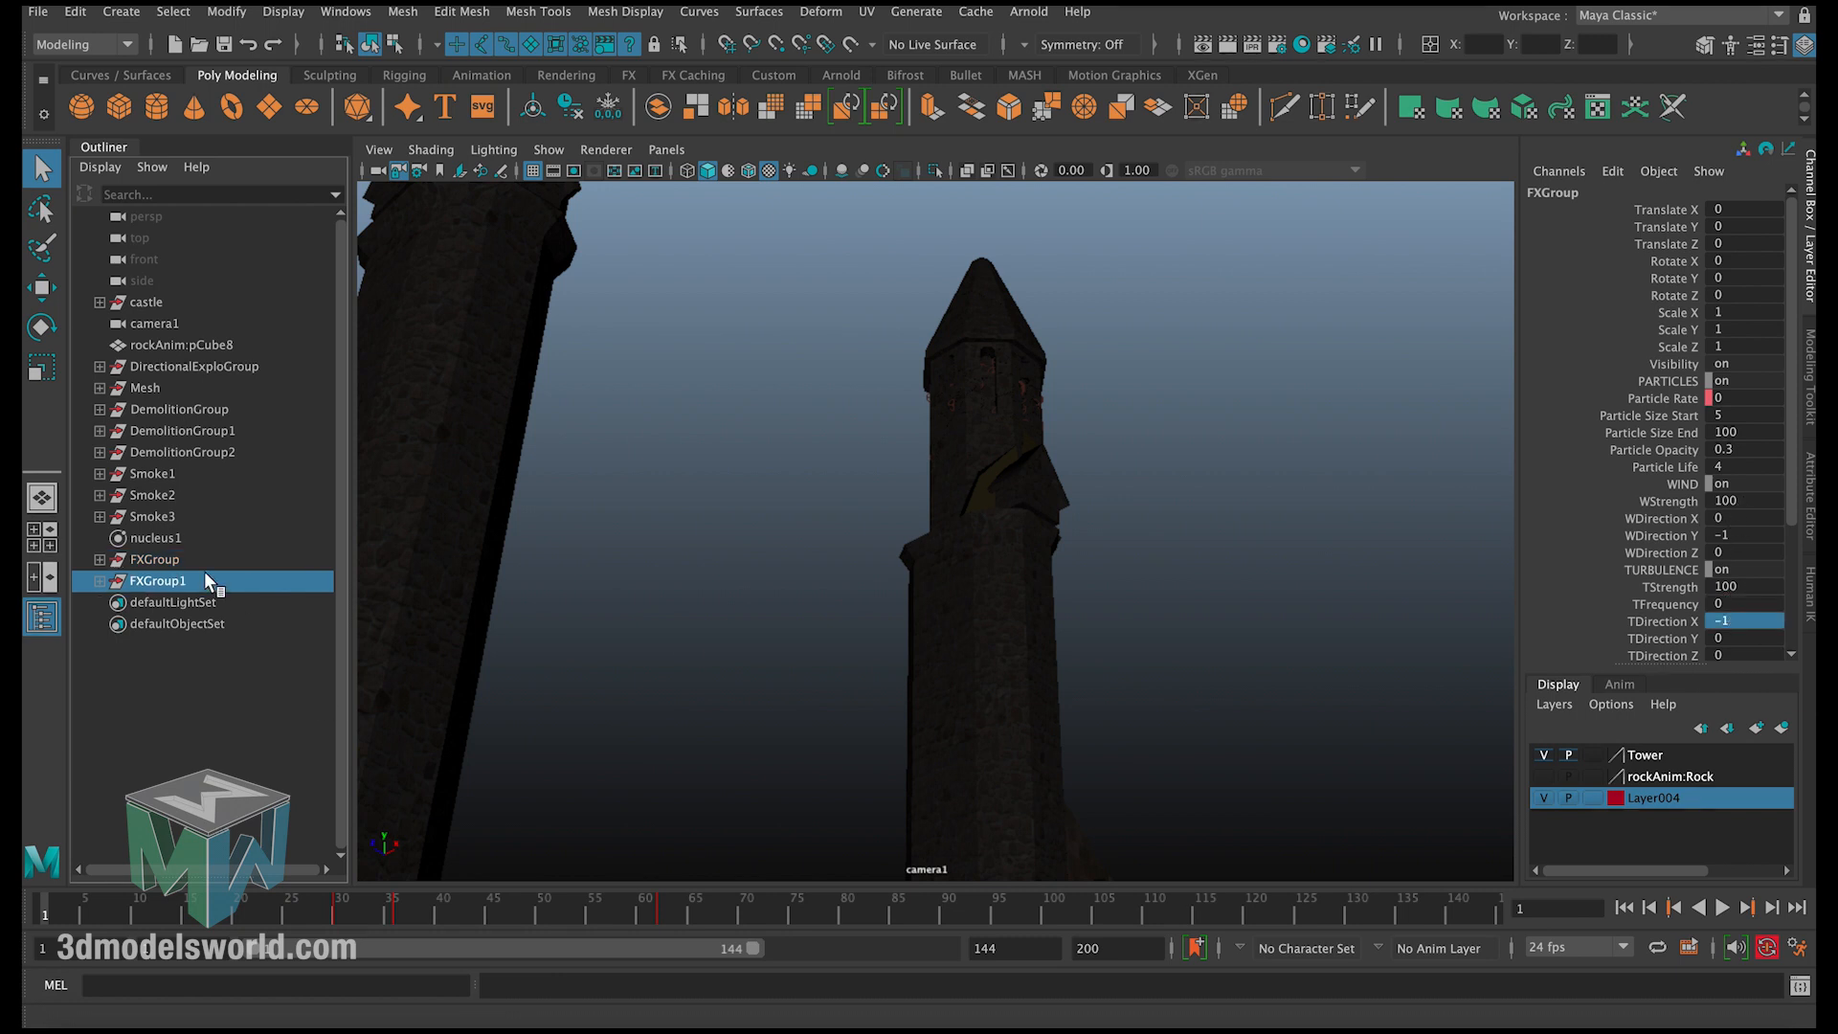
pyautogui.click(1702, 907)
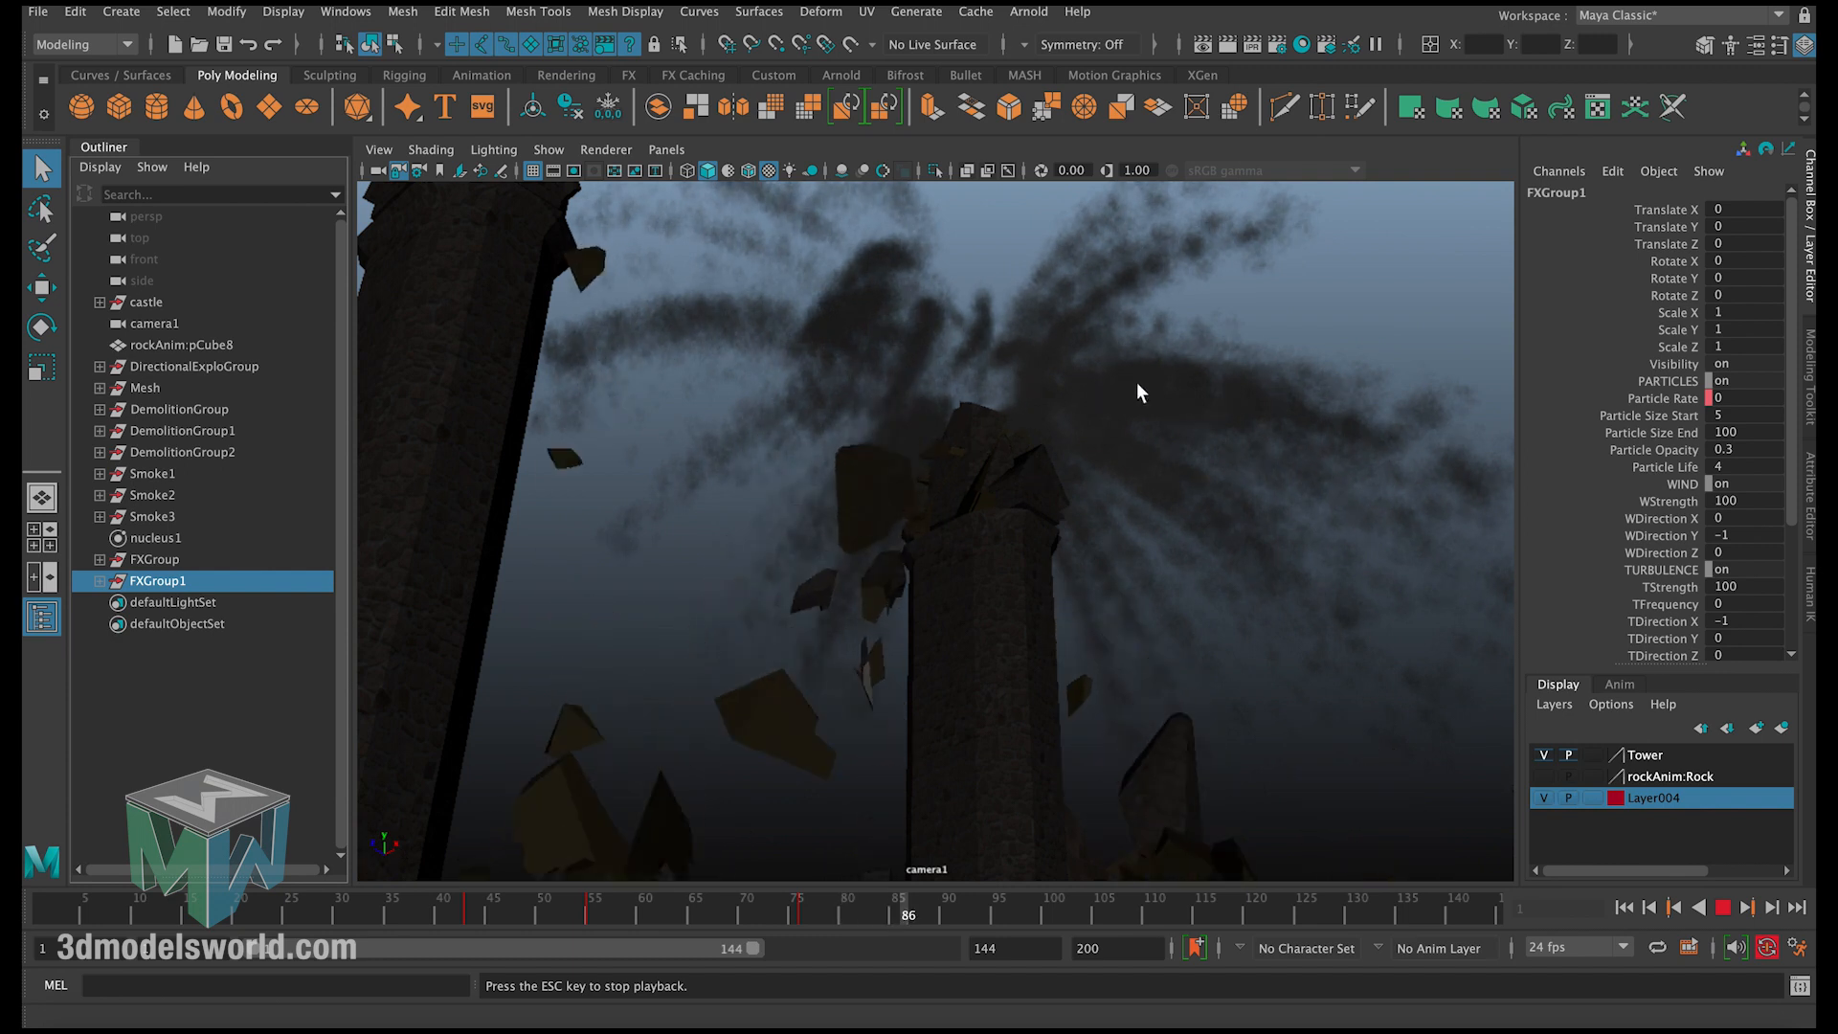
pyautogui.click(1625, 907)
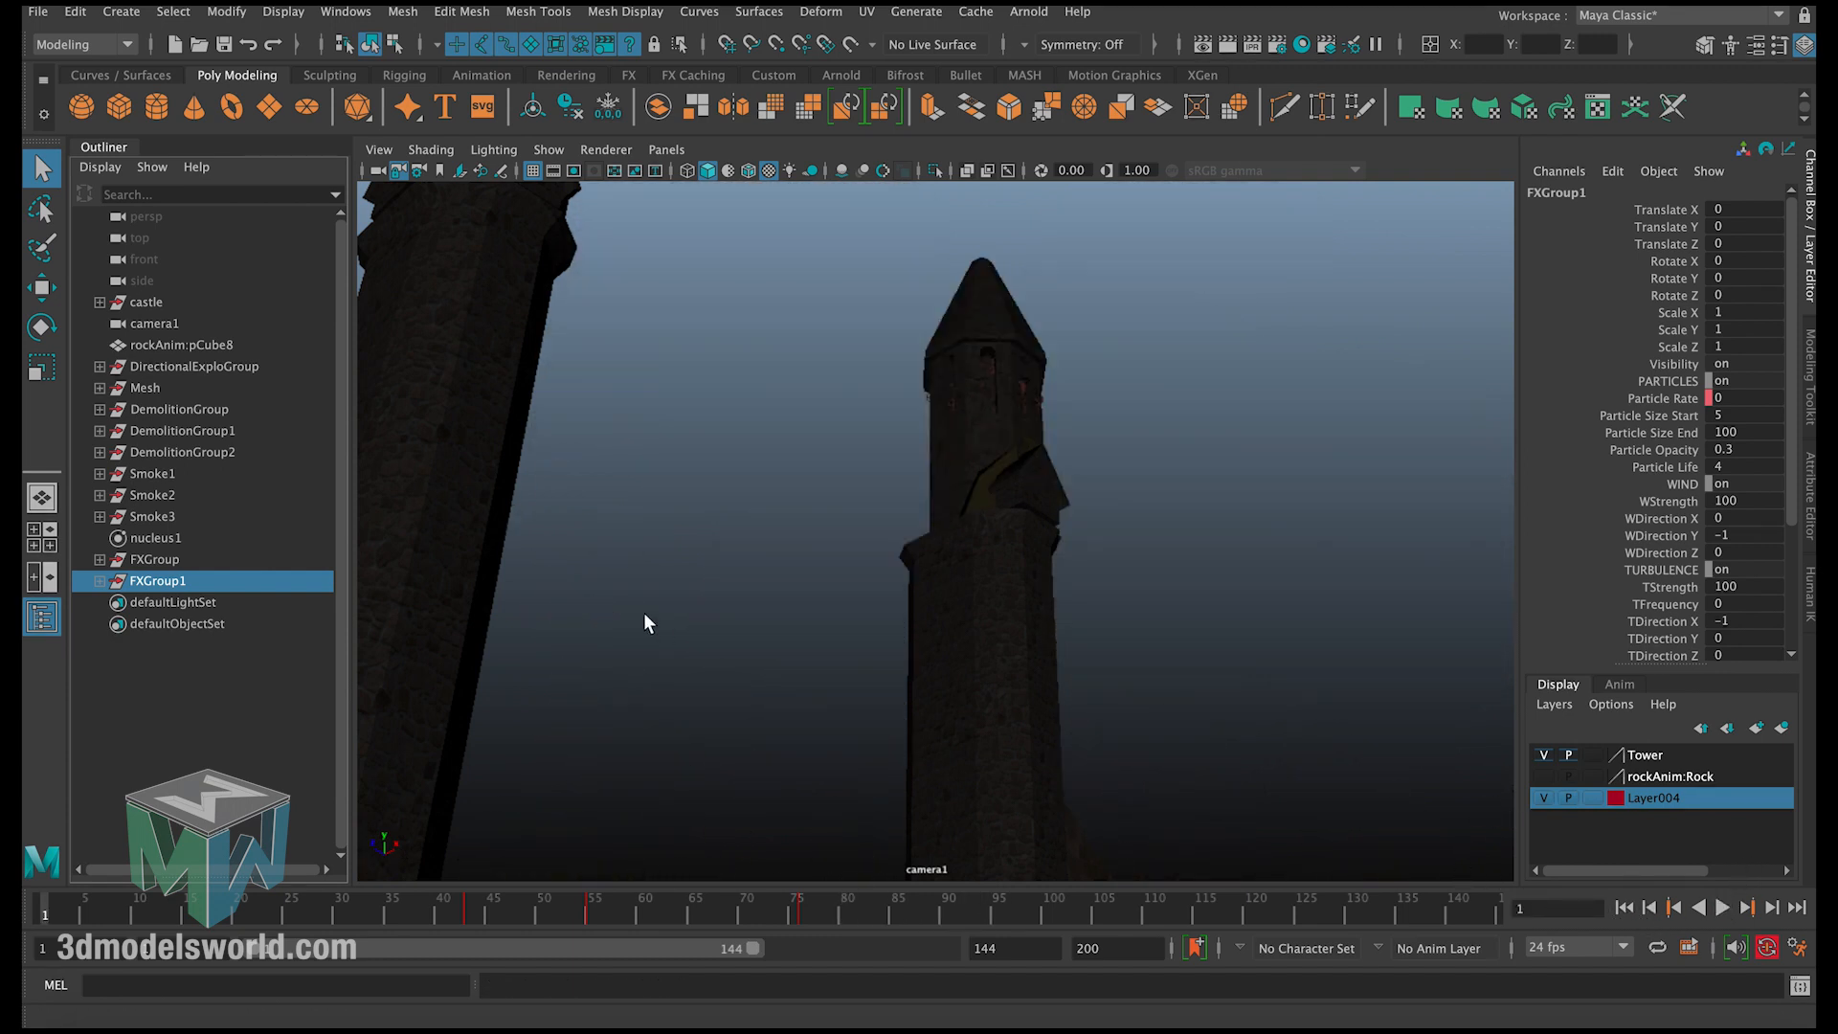
# Step: Playblast the camera1 animation with nothing selected, review the smoke in the resulting movie, and close it
pyautogui.click(693, 649)
pyautogui.rightClick(687, 904)
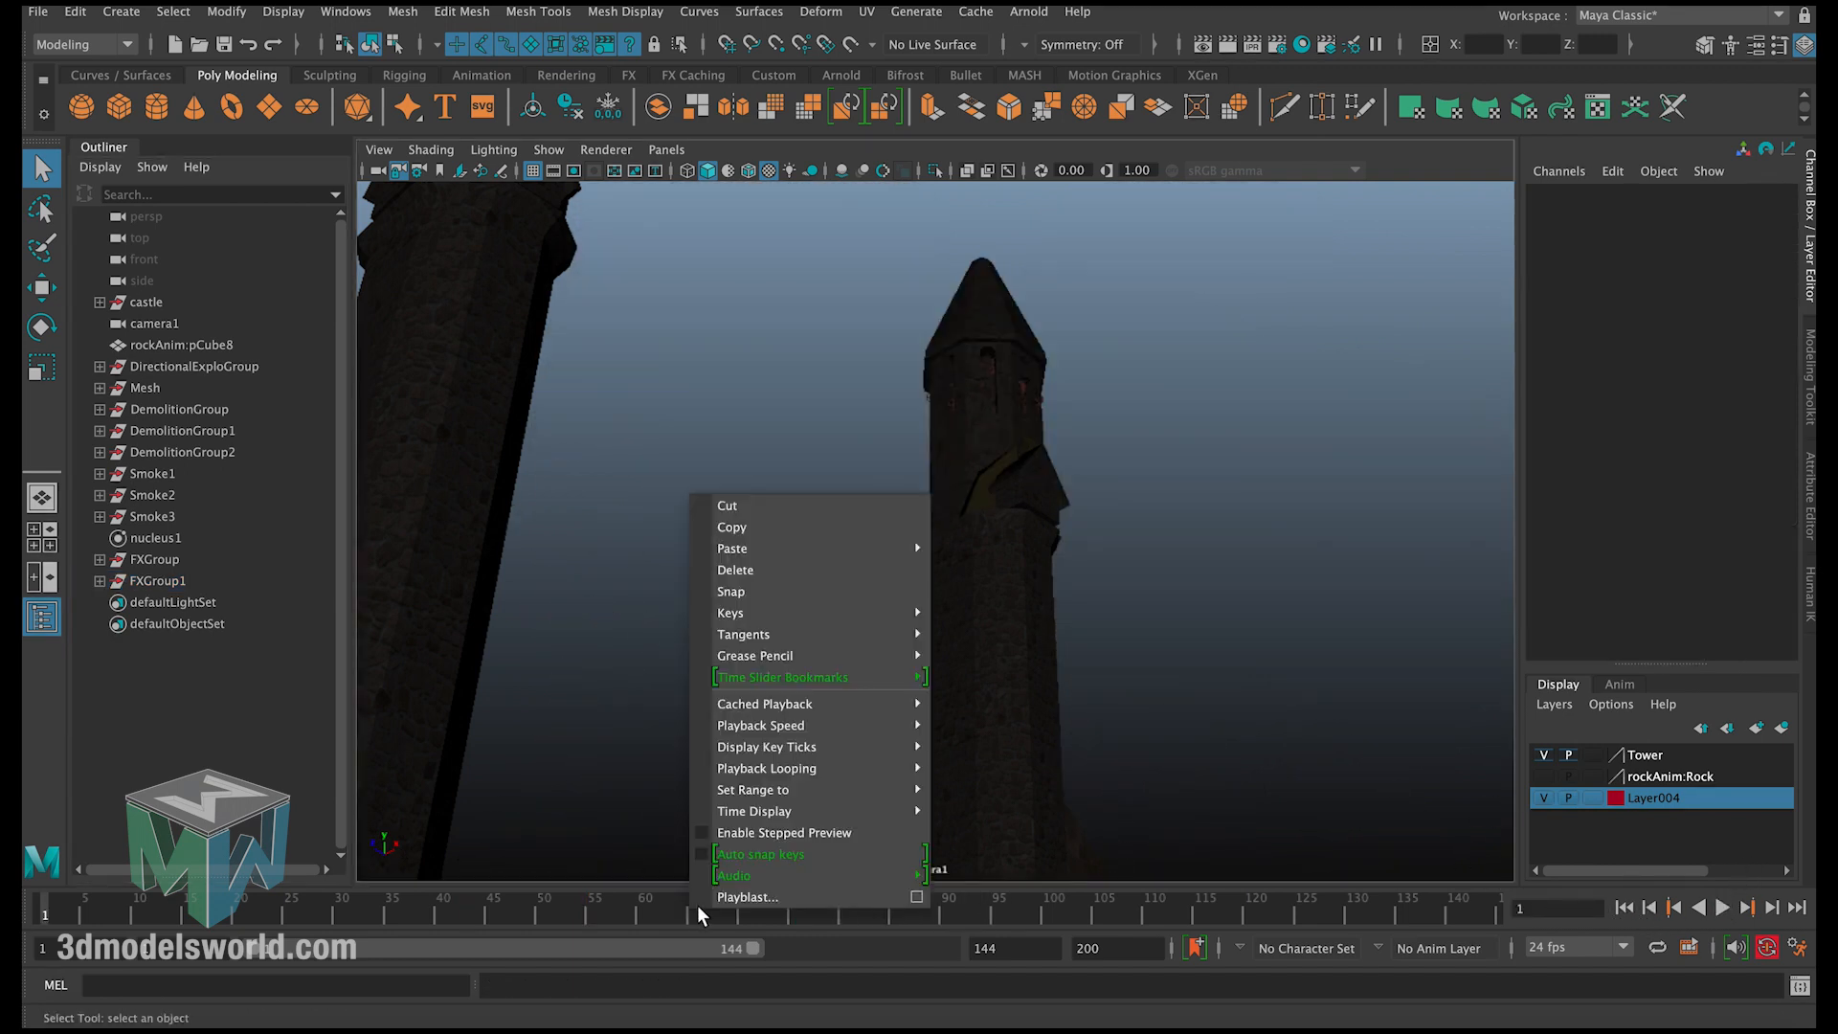
pyautogui.click(750, 895)
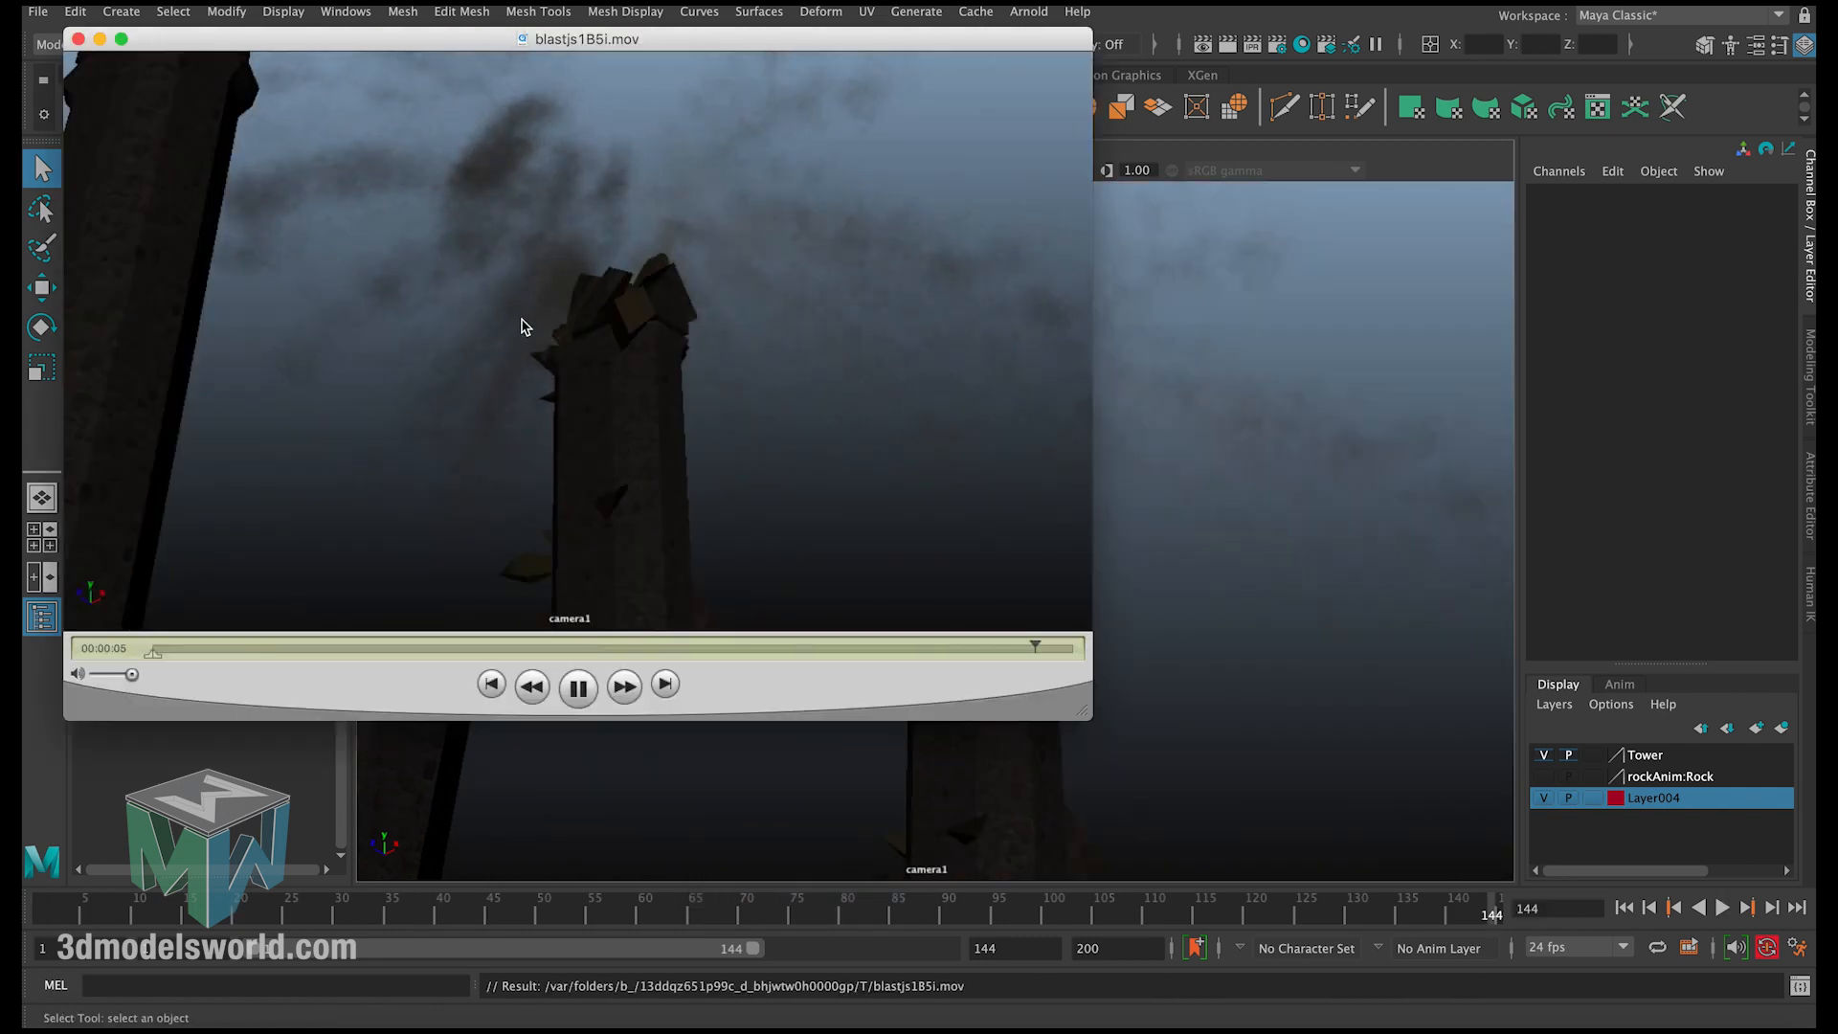
pyautogui.click(578, 688)
pyautogui.moveTo(642, 578); pyautogui.dragTo(685, 586)
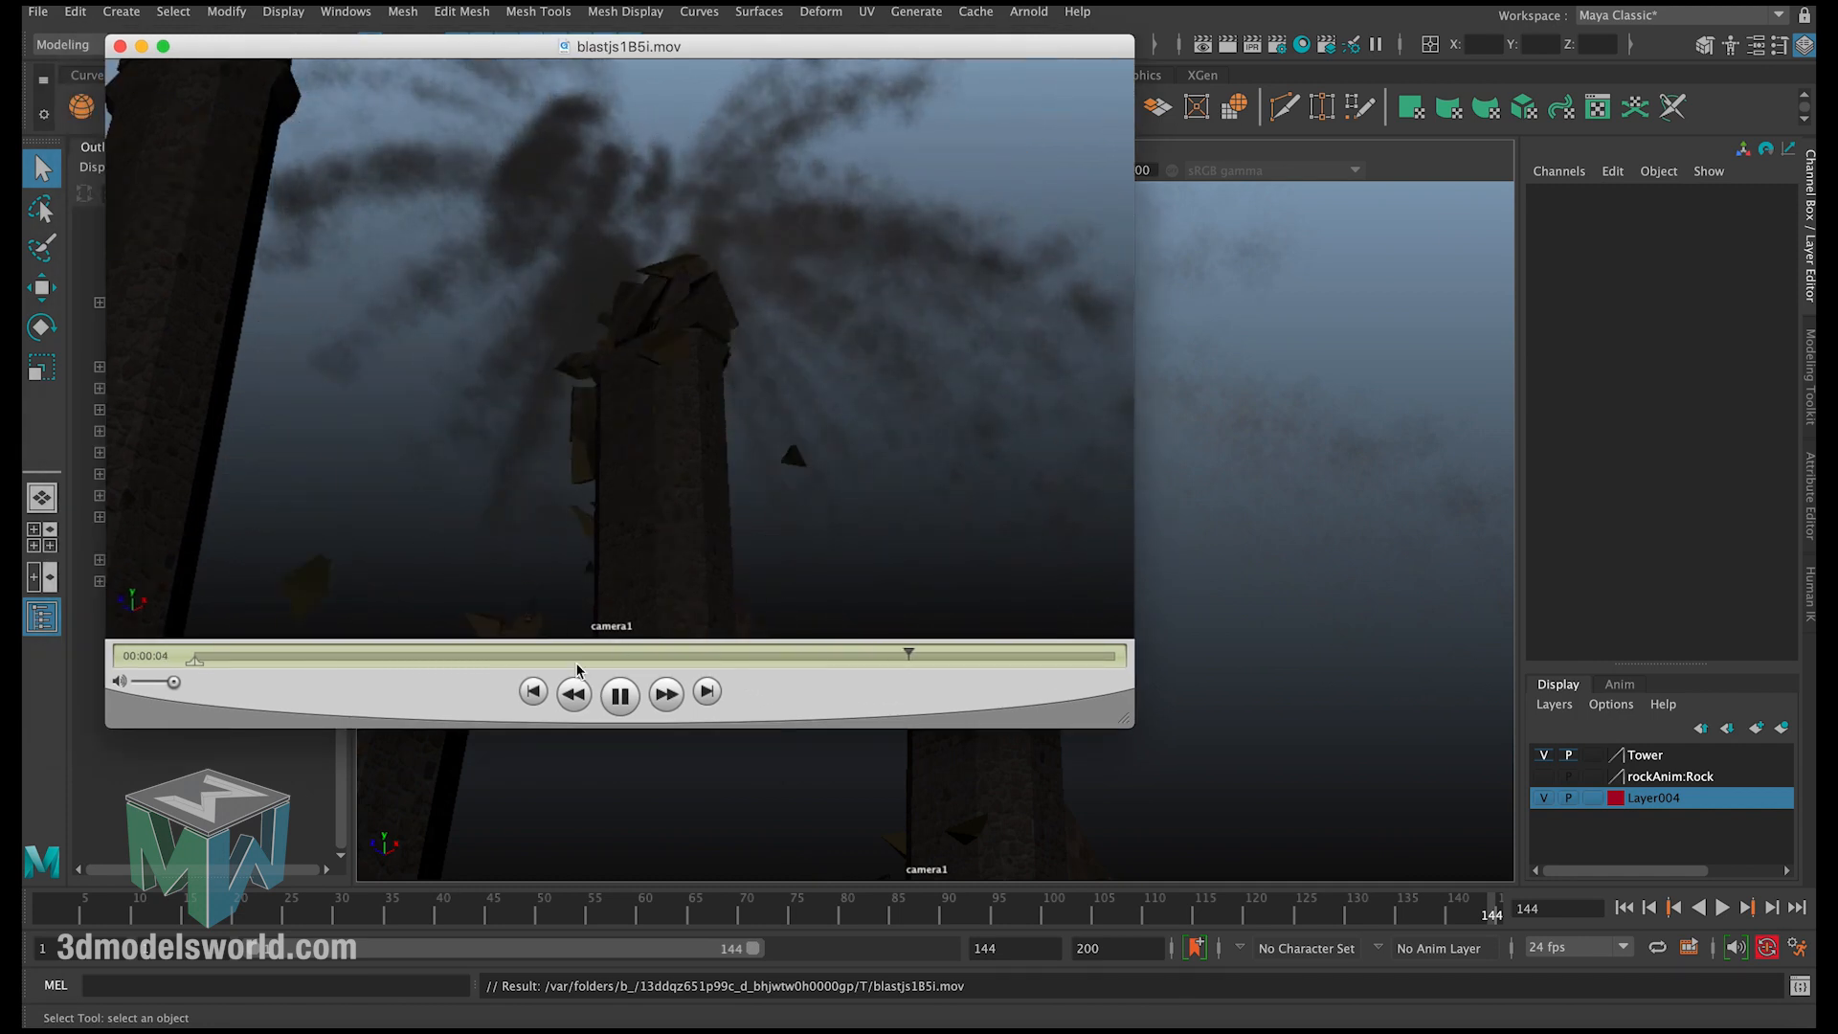
pyautogui.click(536, 693)
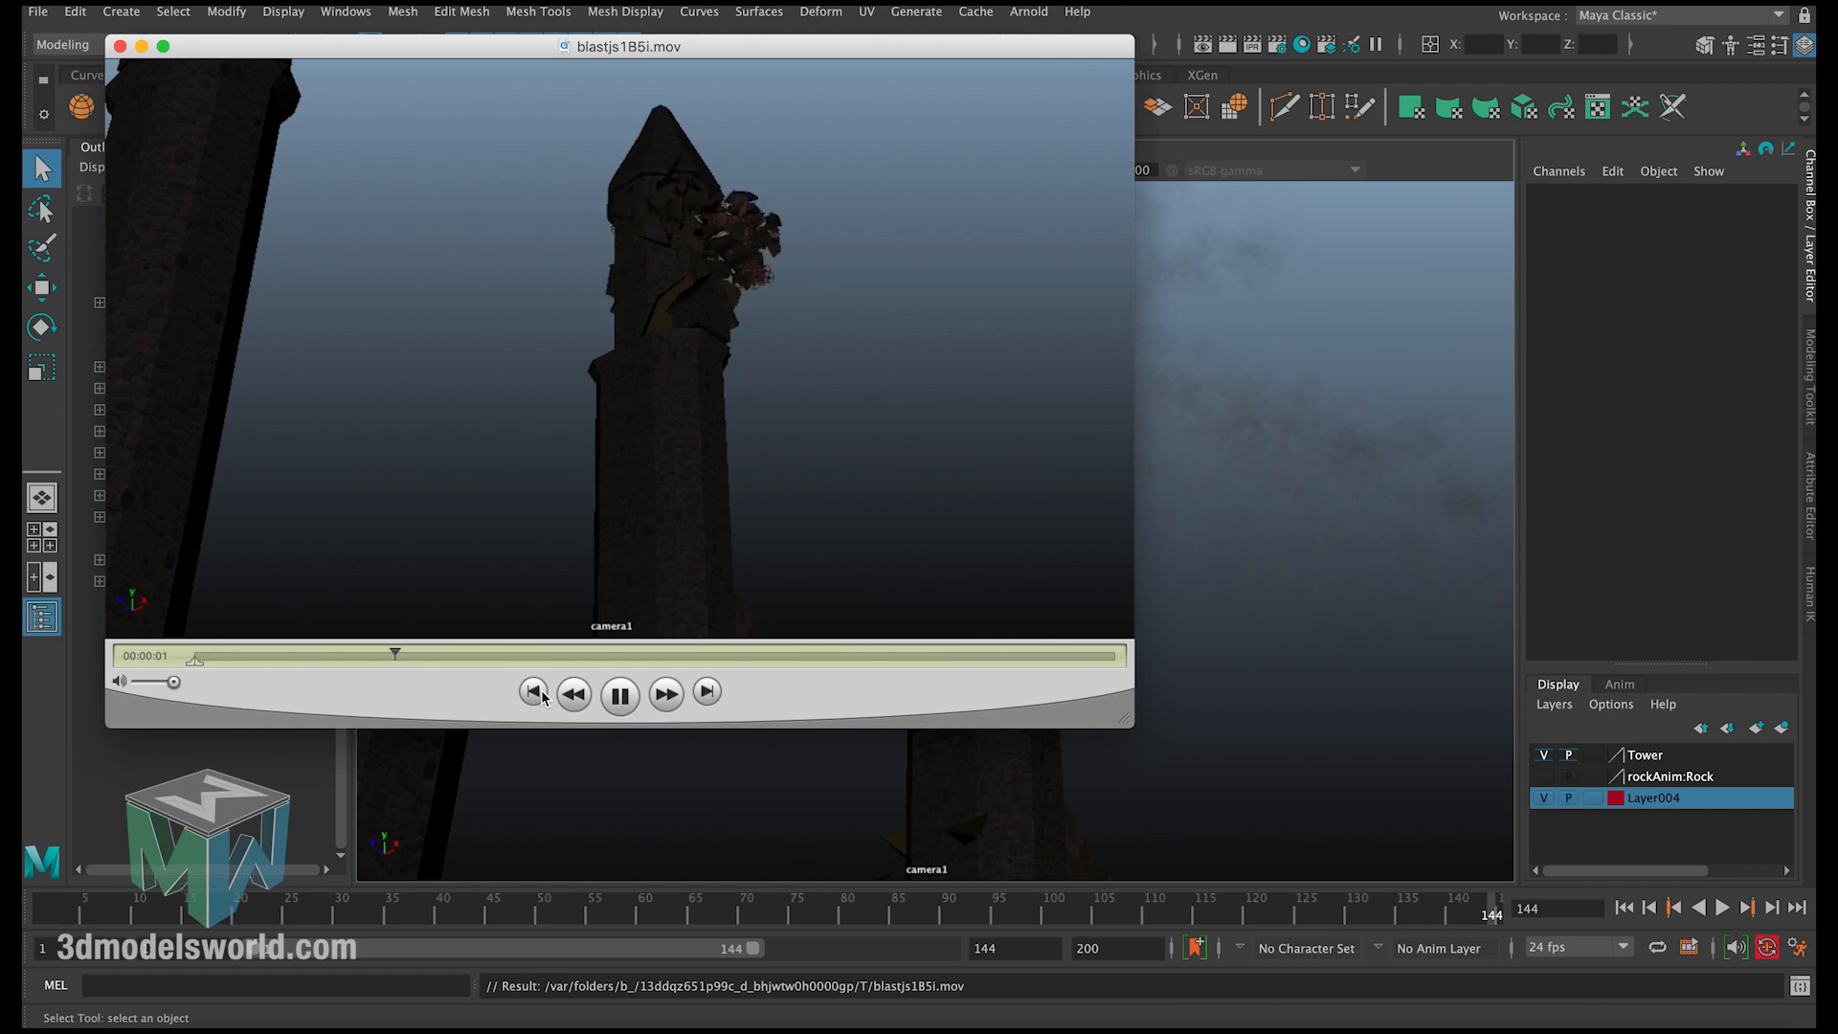
pyautogui.click(615, 694)
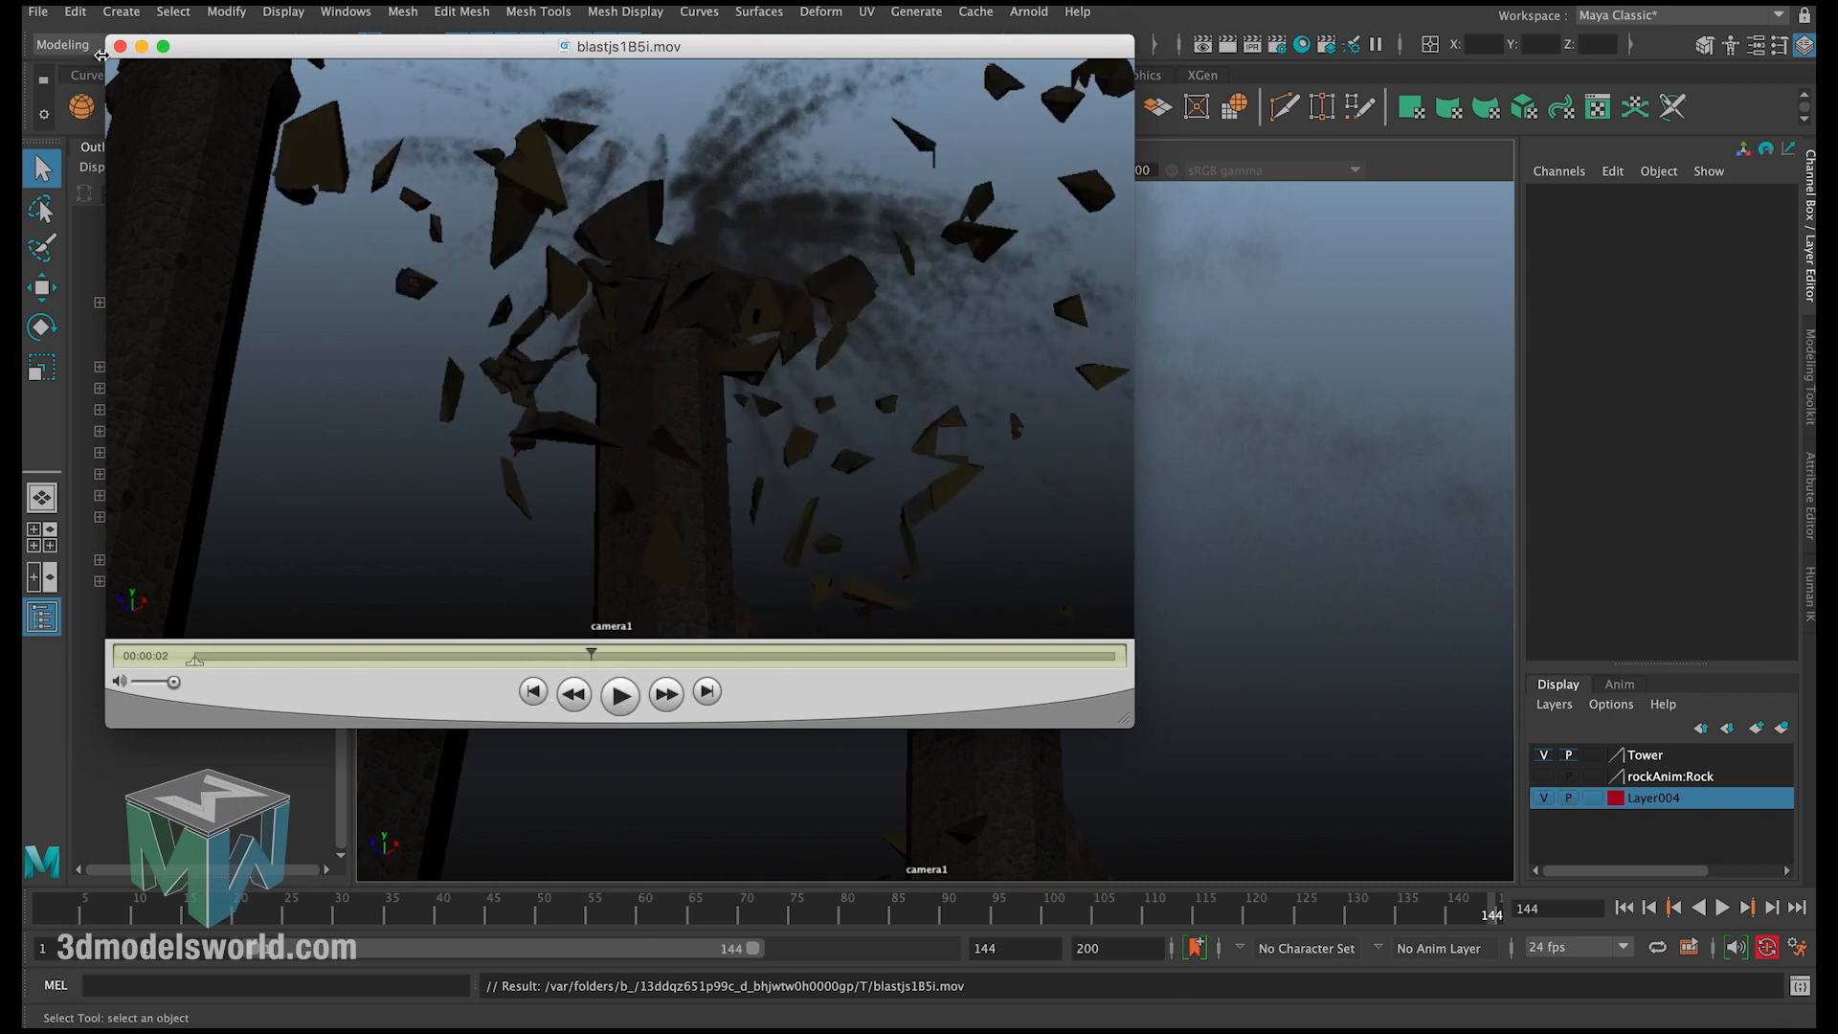
pyautogui.click(120, 47)
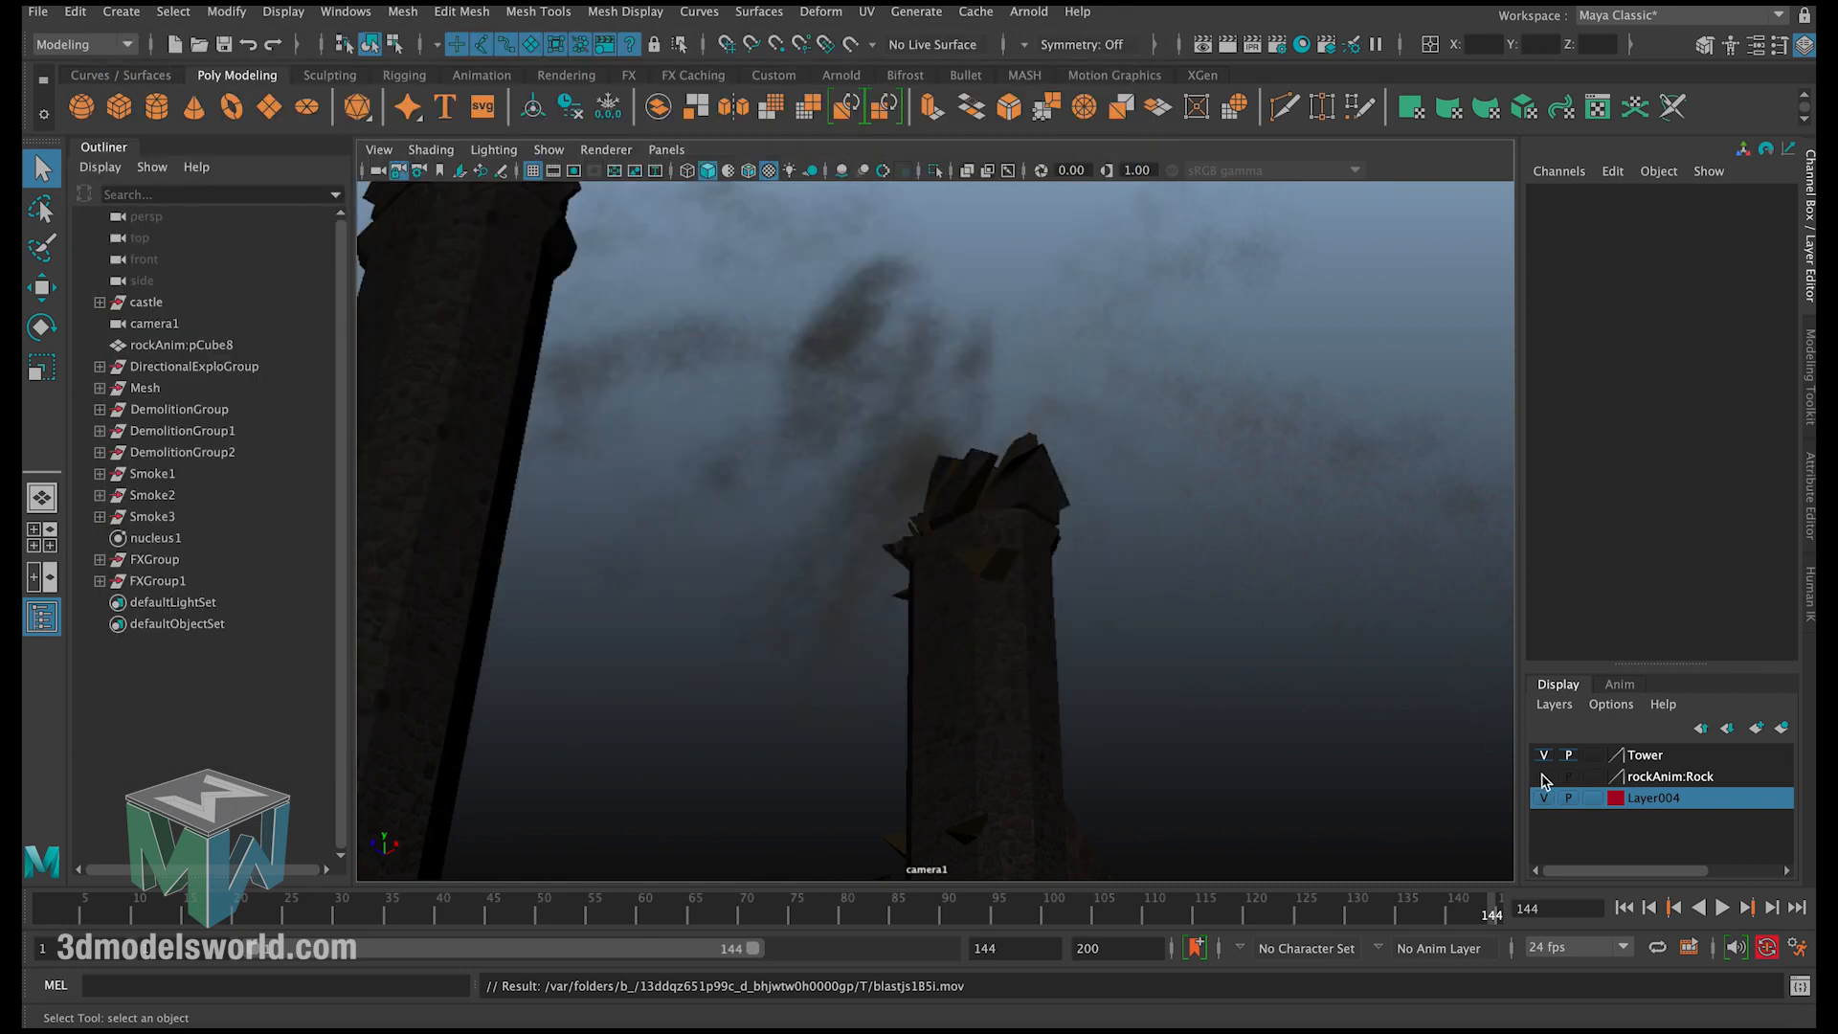
# Step: Show the rockAnim:Rock layer, return to frame 1, and limit the camera1 view to polygons and nParticles only
pyautogui.click(1544, 776)
pyautogui.click(1624, 908)
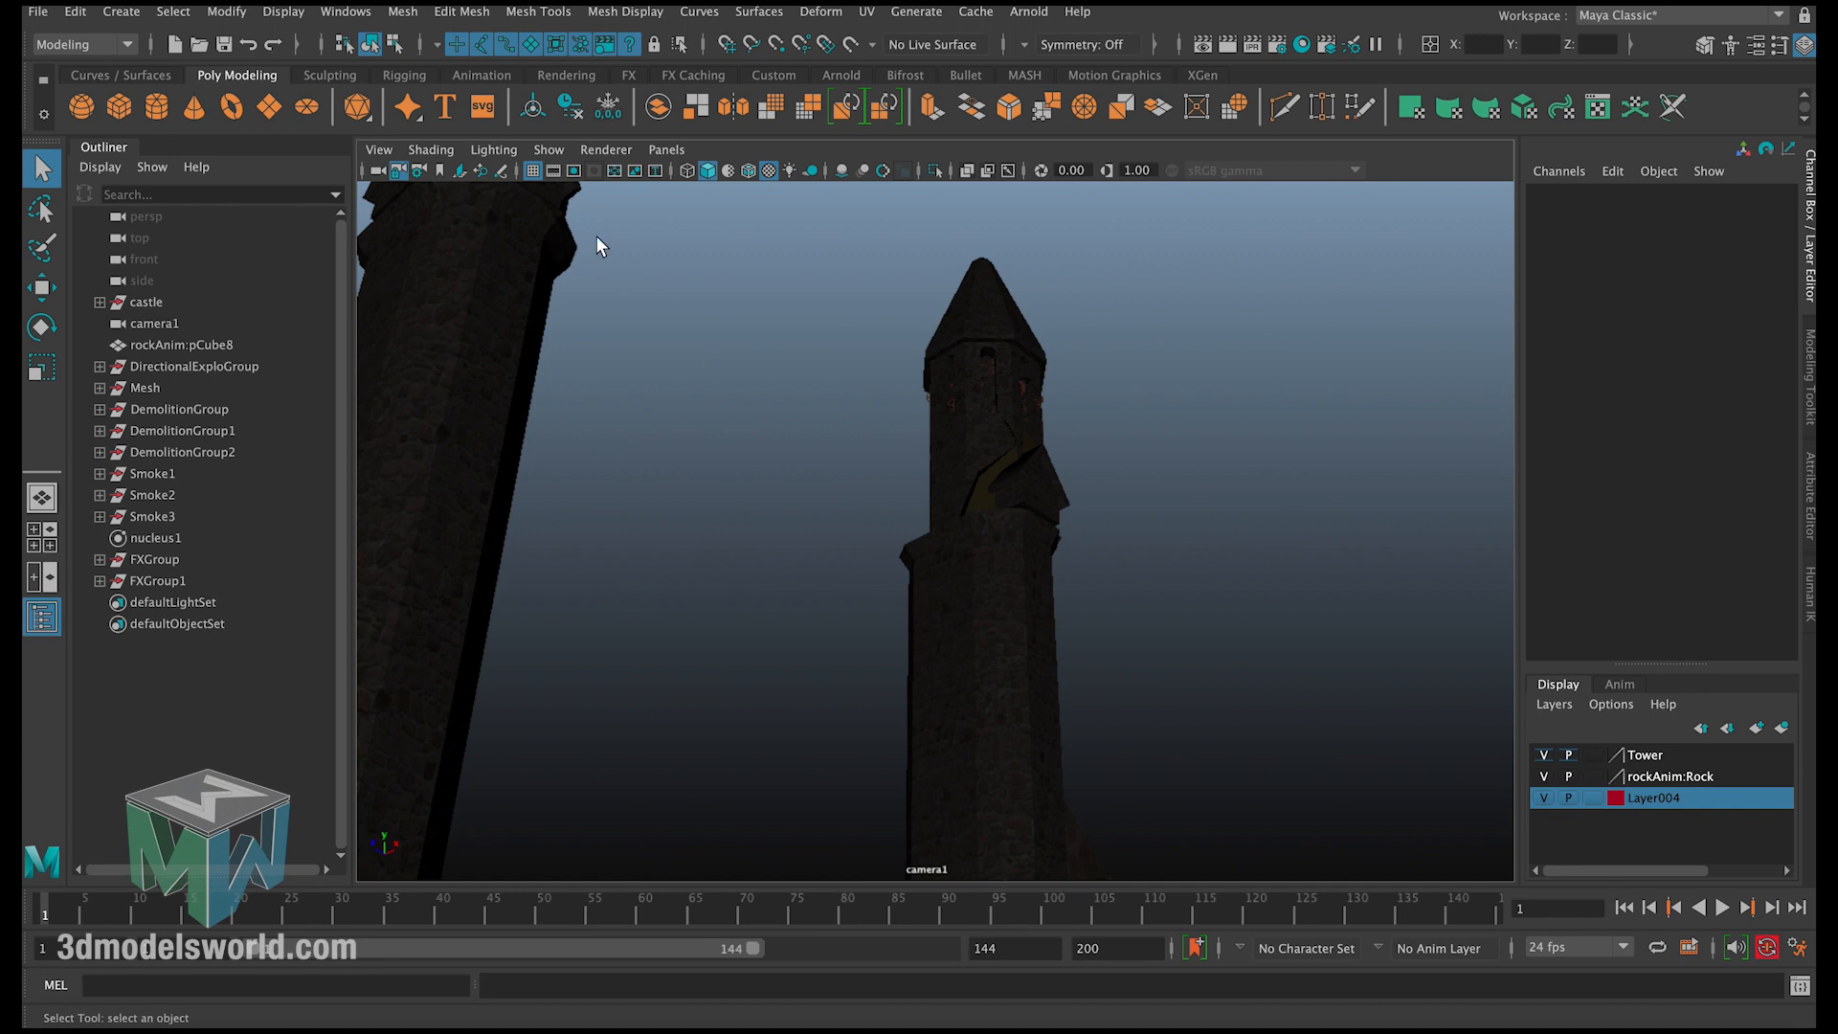
pyautogui.click(549, 149)
pyautogui.click(579, 151)
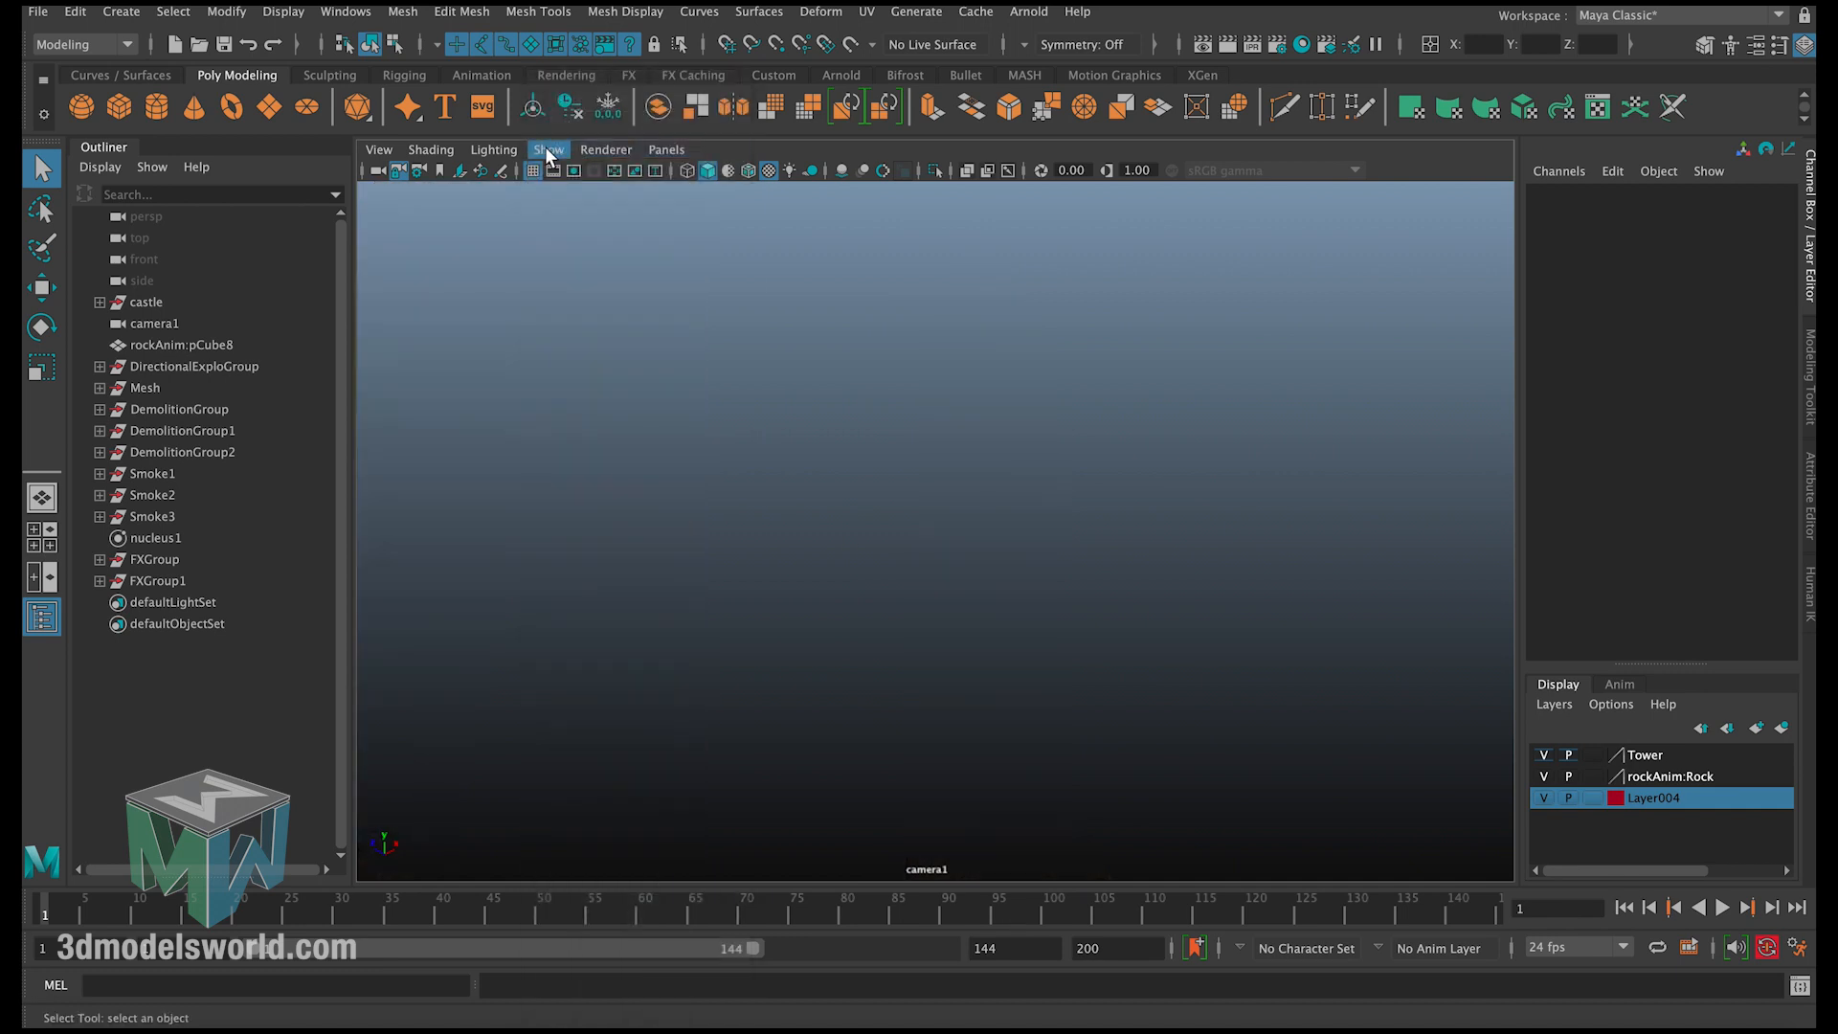
pyautogui.click(548, 150)
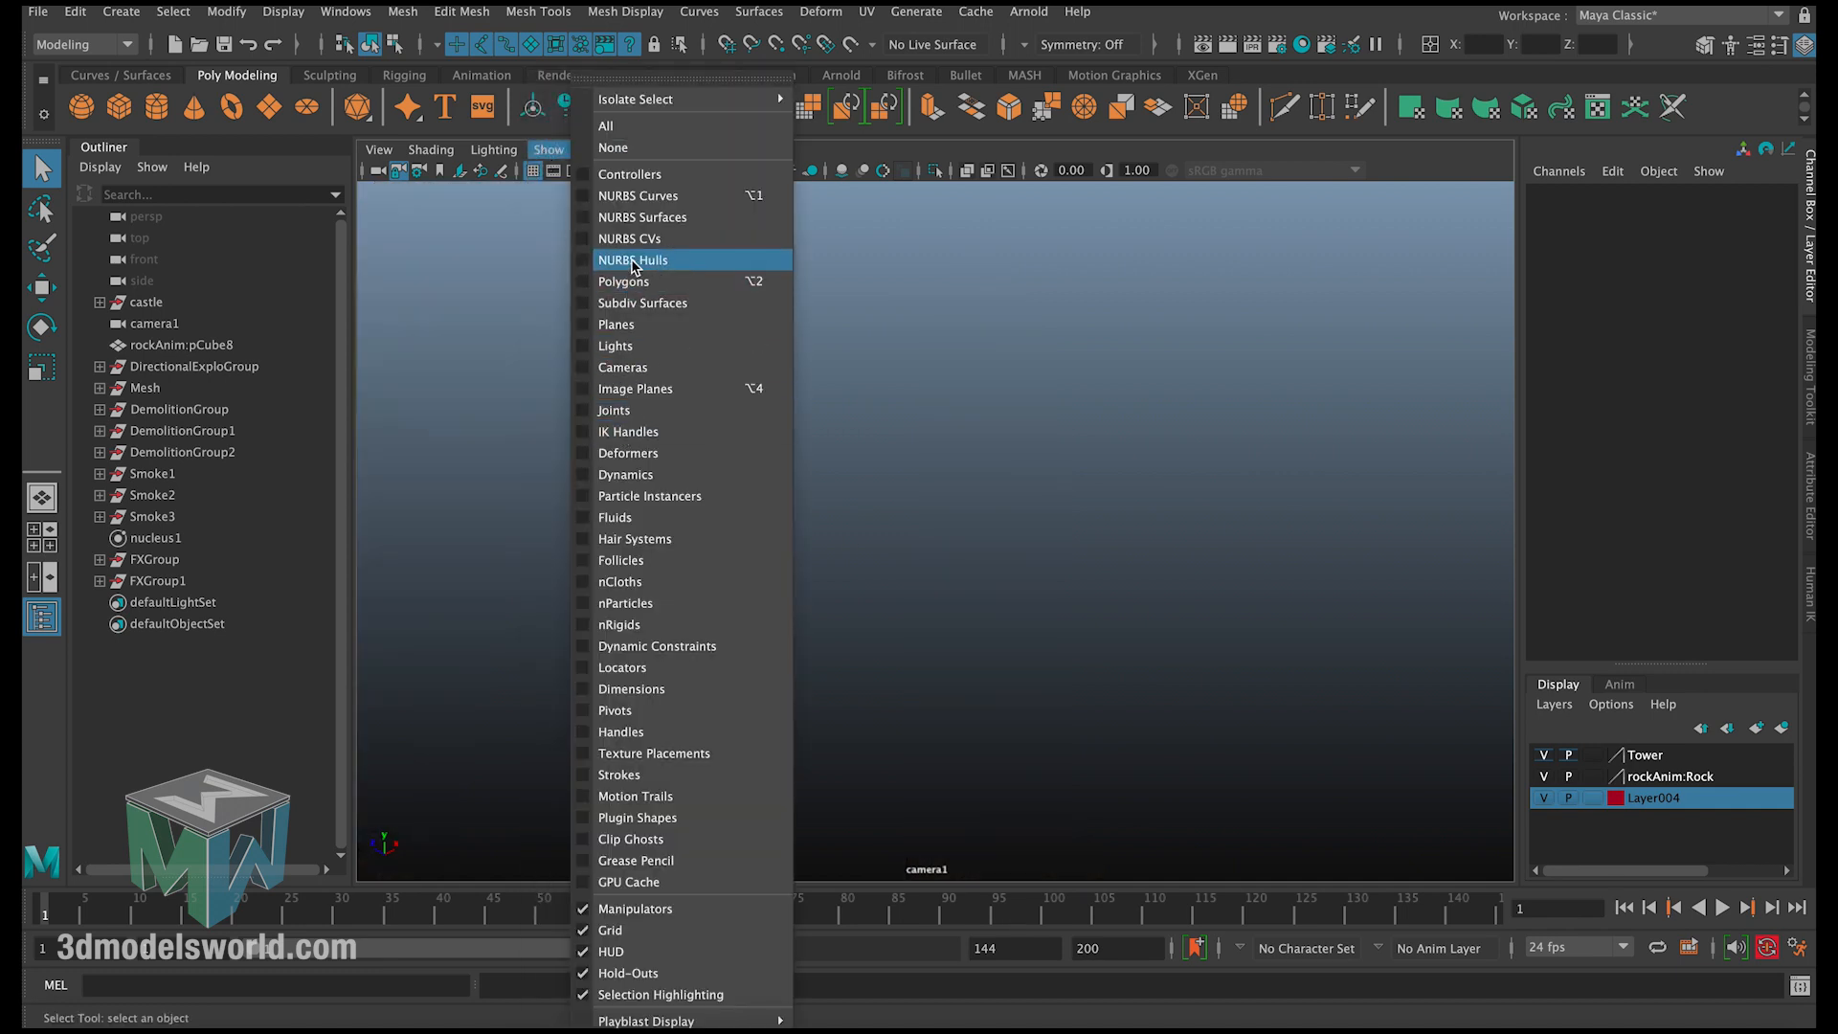
pyautogui.click(630, 281)
pyautogui.click(548, 150)
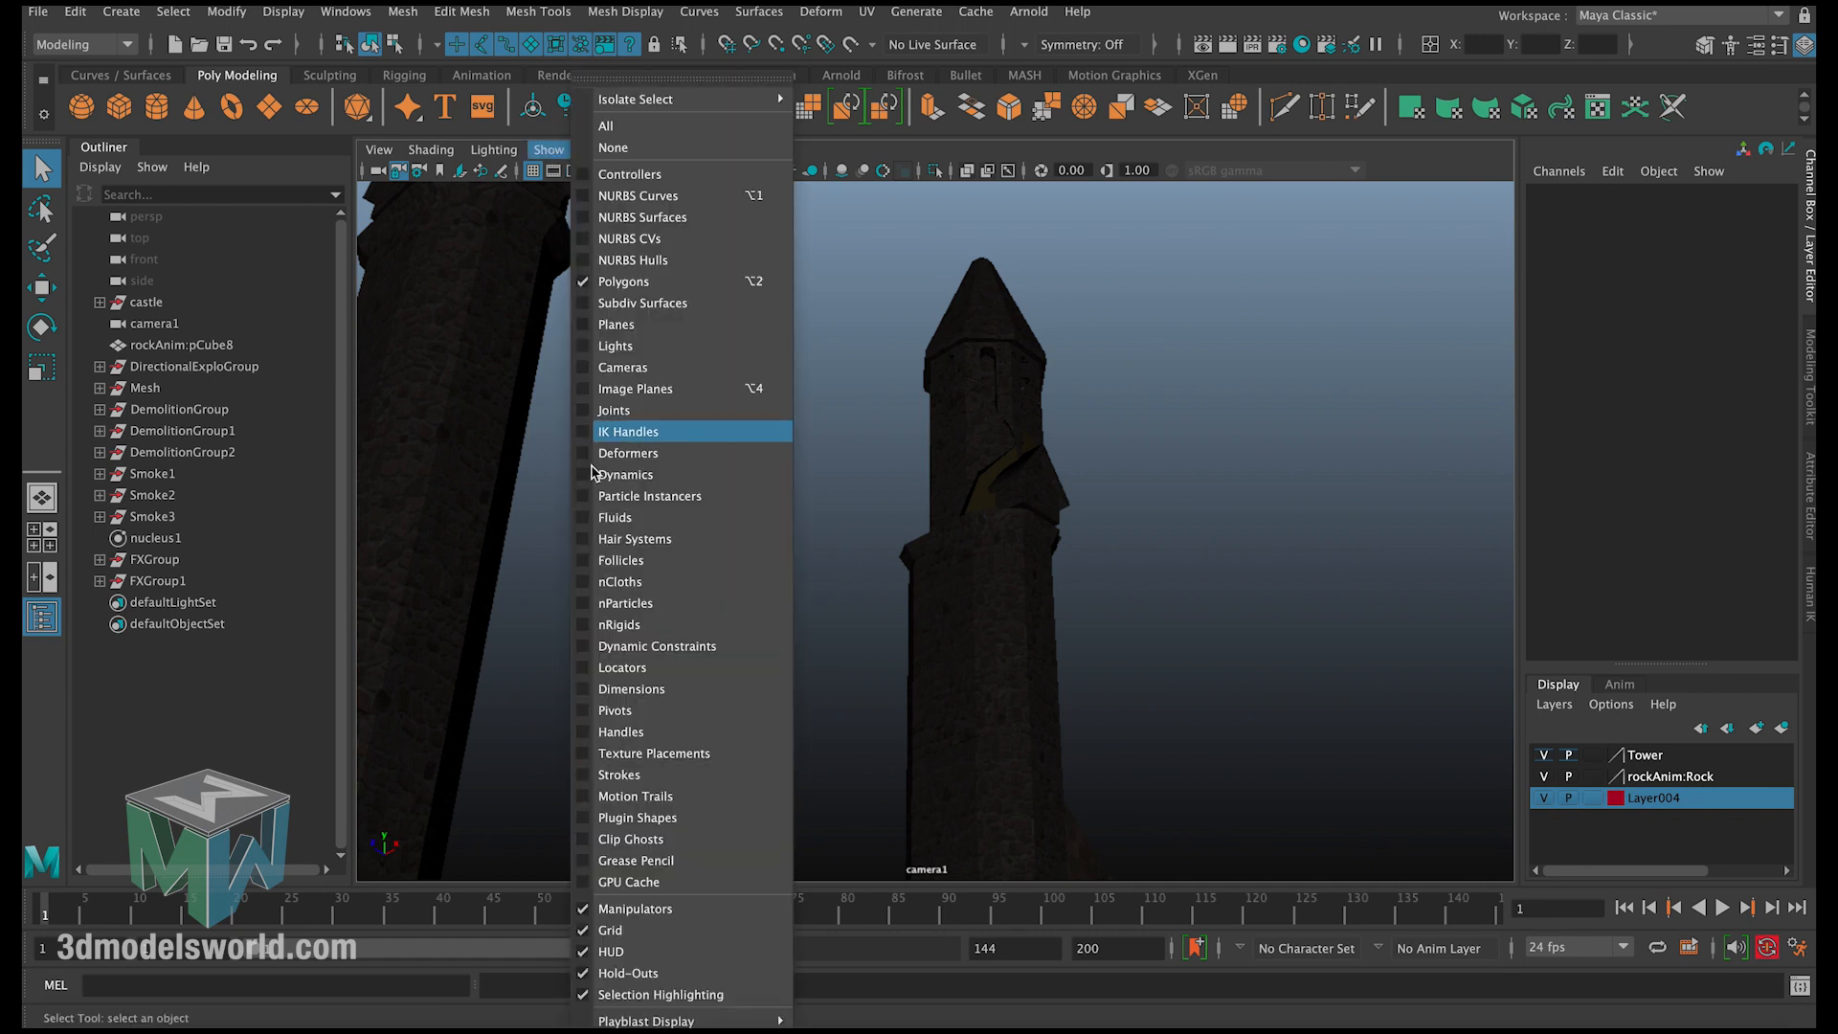
pyautogui.click(630, 601)
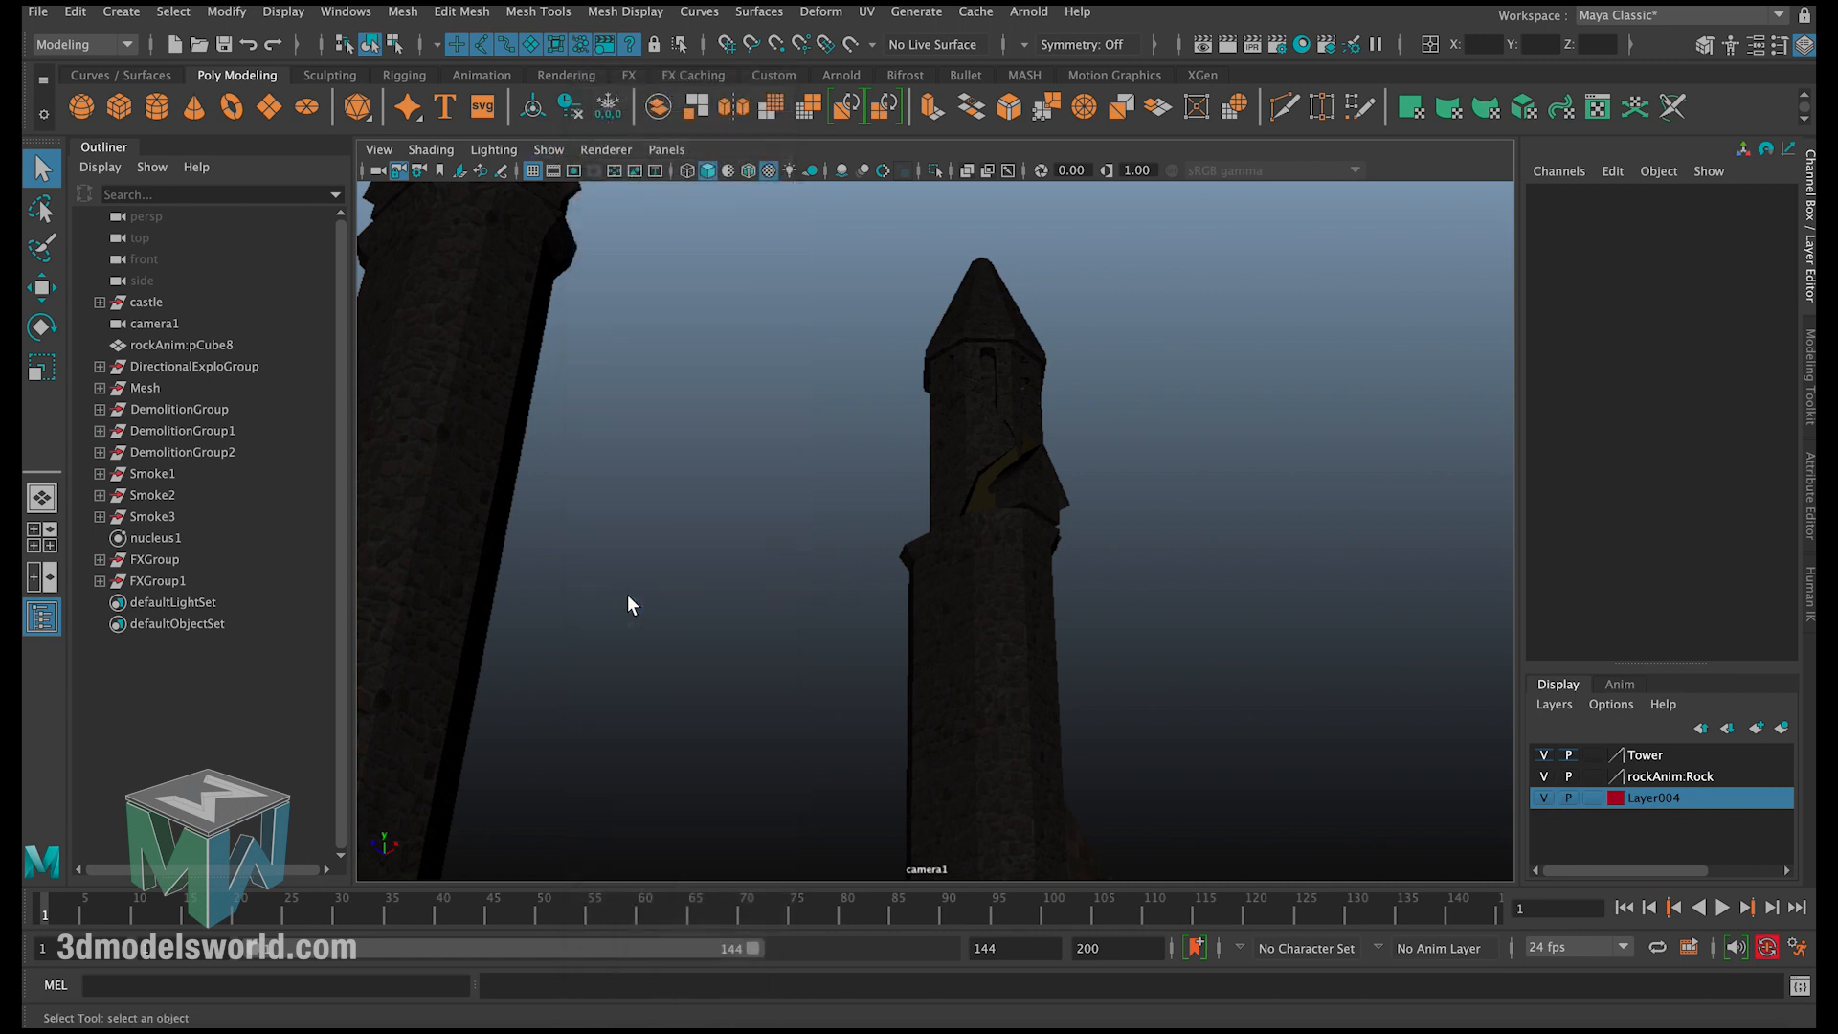
# Step: Play the demolition from frame 1 to about frame 42 to check the visible debris and smoke, and return to frame 1
pyautogui.click(1722, 908)
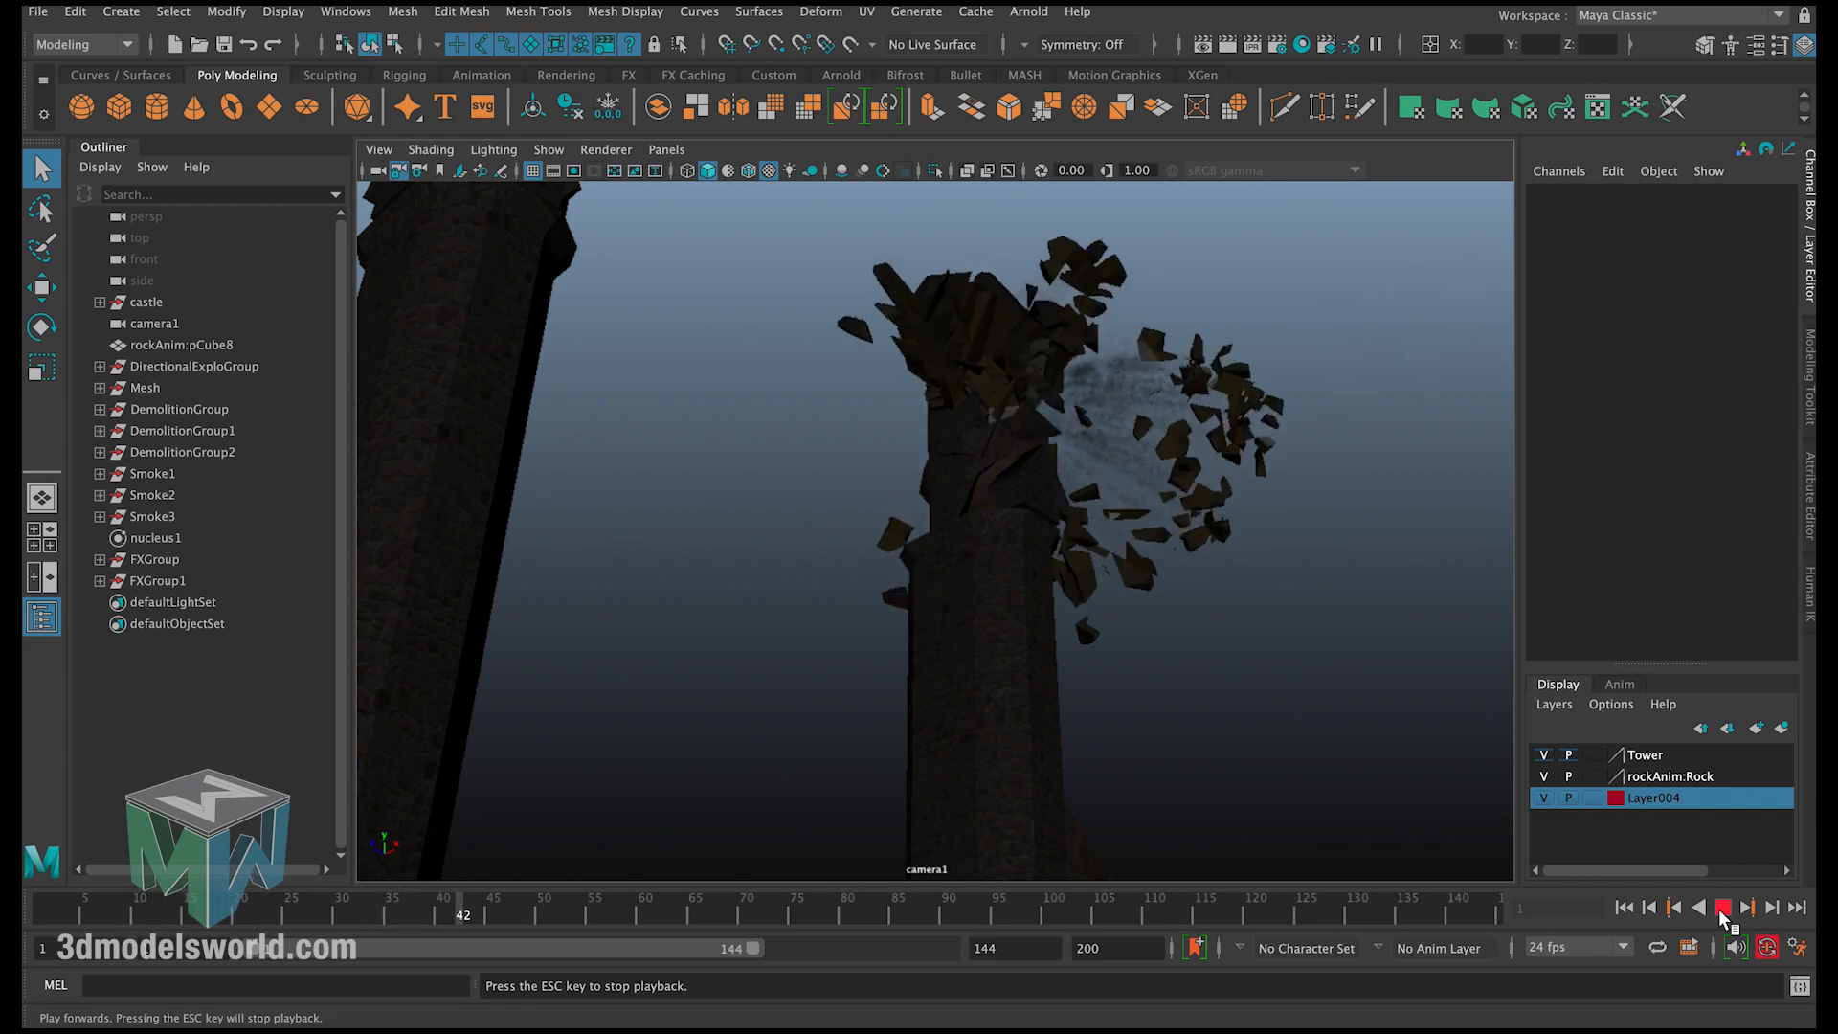
pyautogui.click(1723, 907)
pyautogui.click(1624, 907)
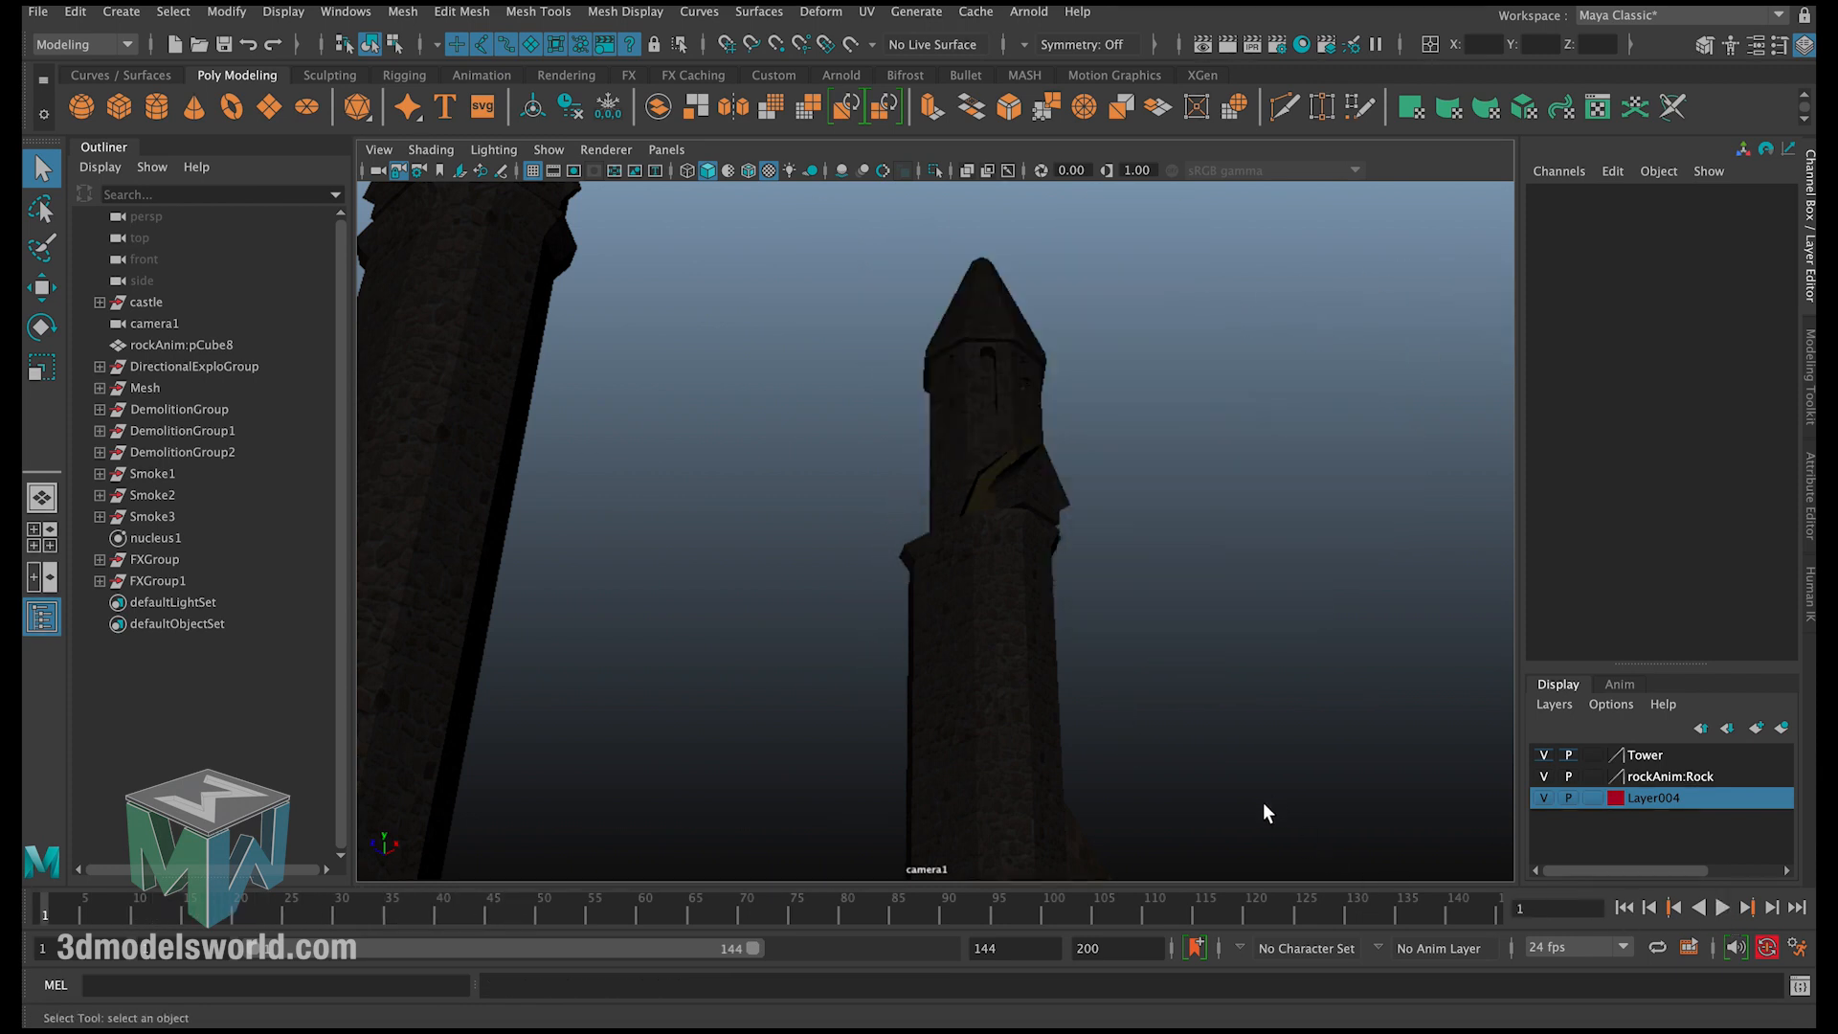
# Step: Playblast the camera1 animation with the rock and smoke shown, replay the movie from its start to review it, and close it
pyautogui.rightClick(1074, 898)
pyautogui.click(1129, 879)
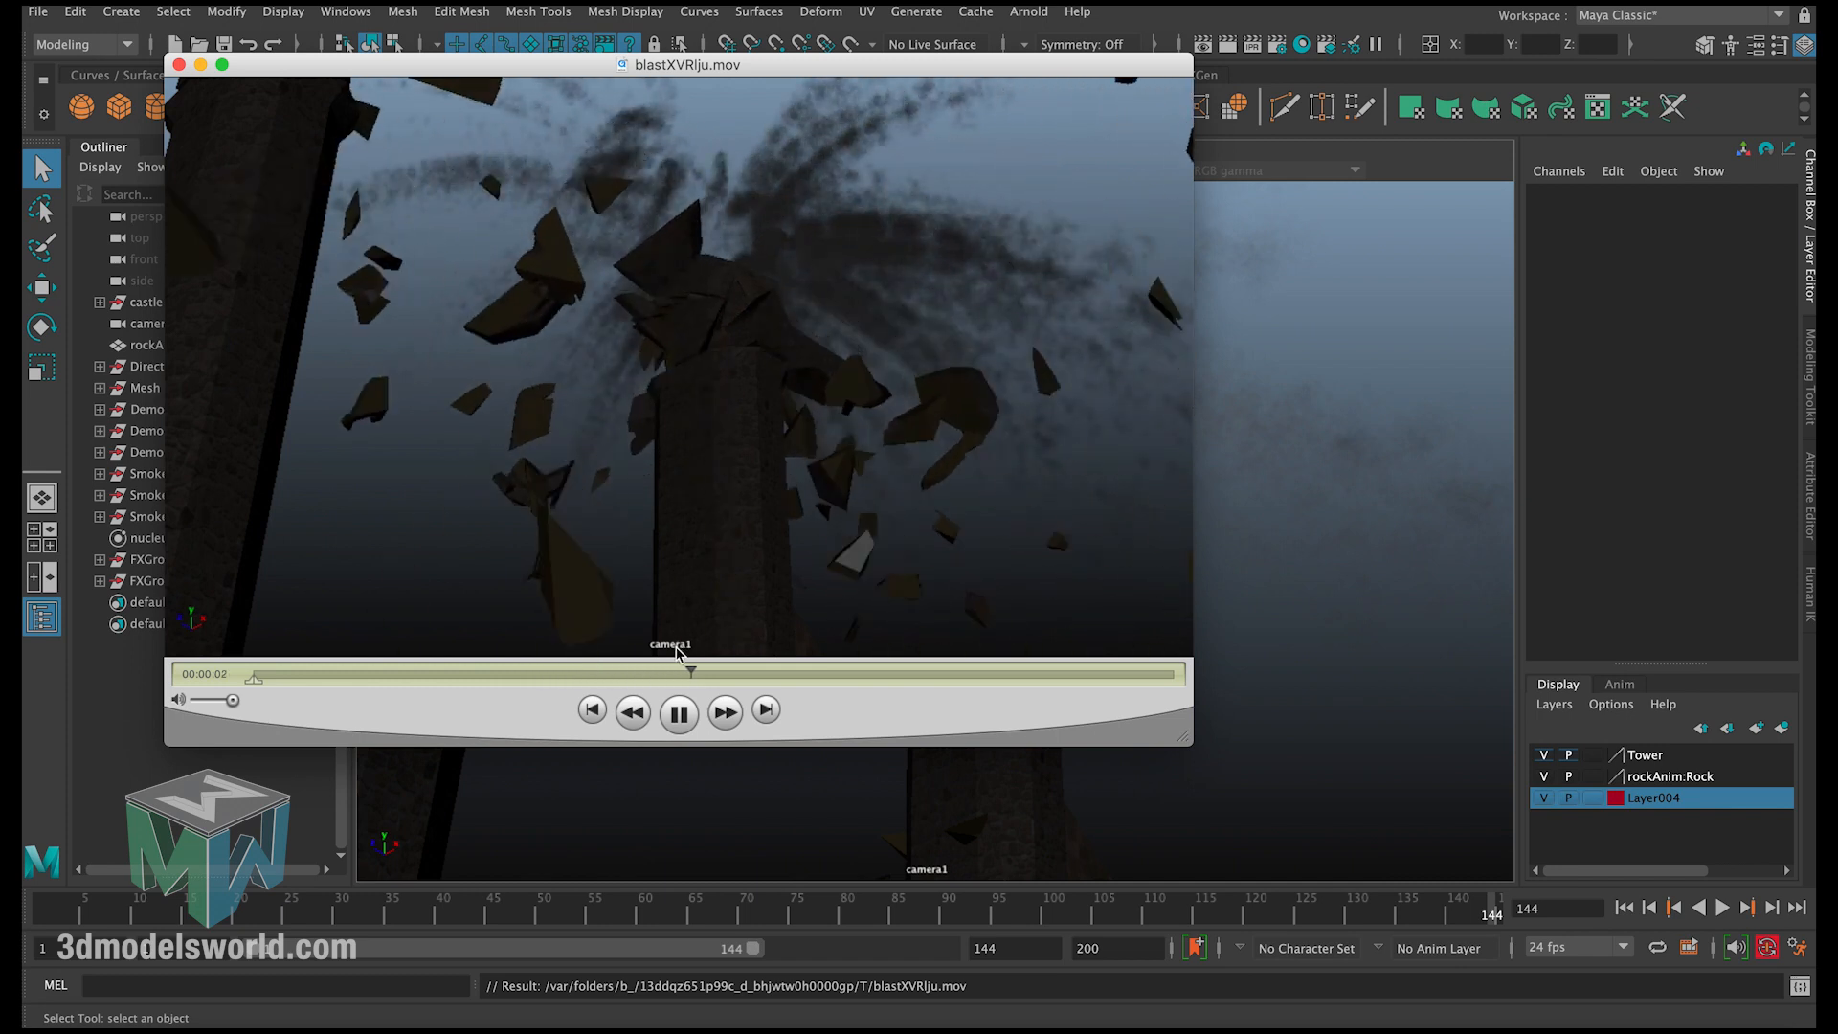
pyautogui.click(605, 709)
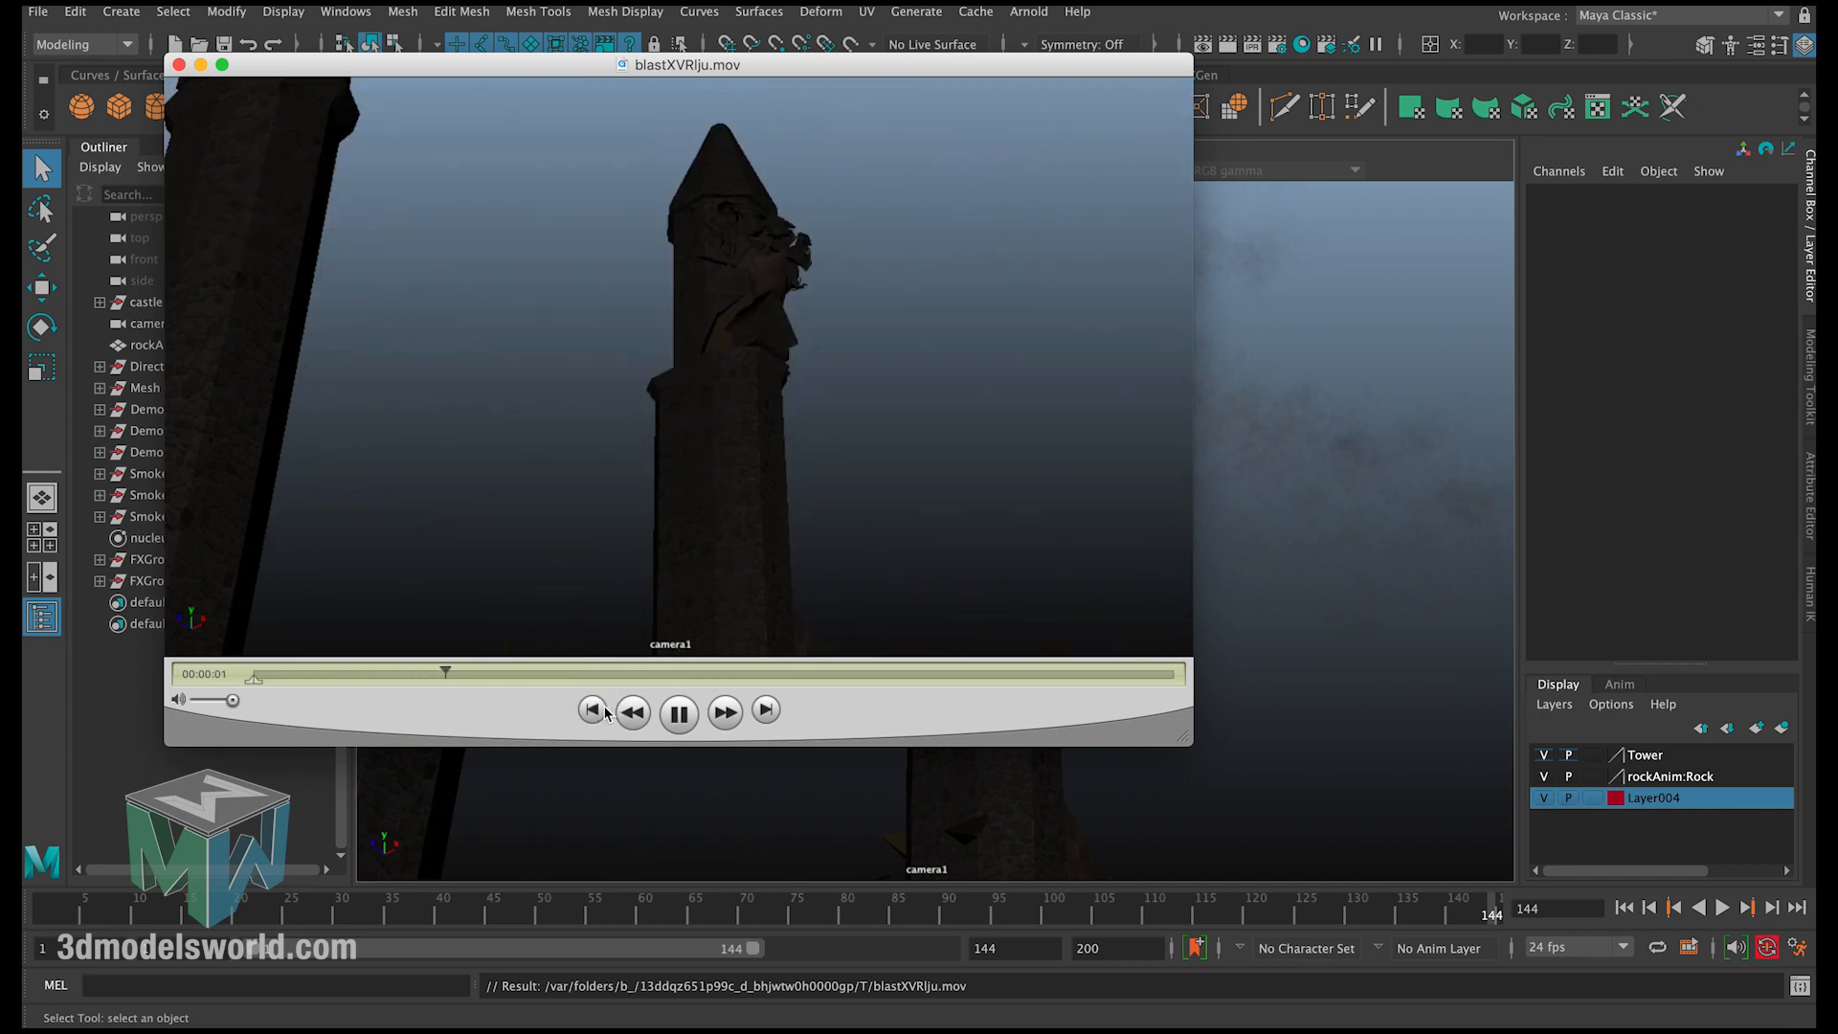
pyautogui.click(605, 709)
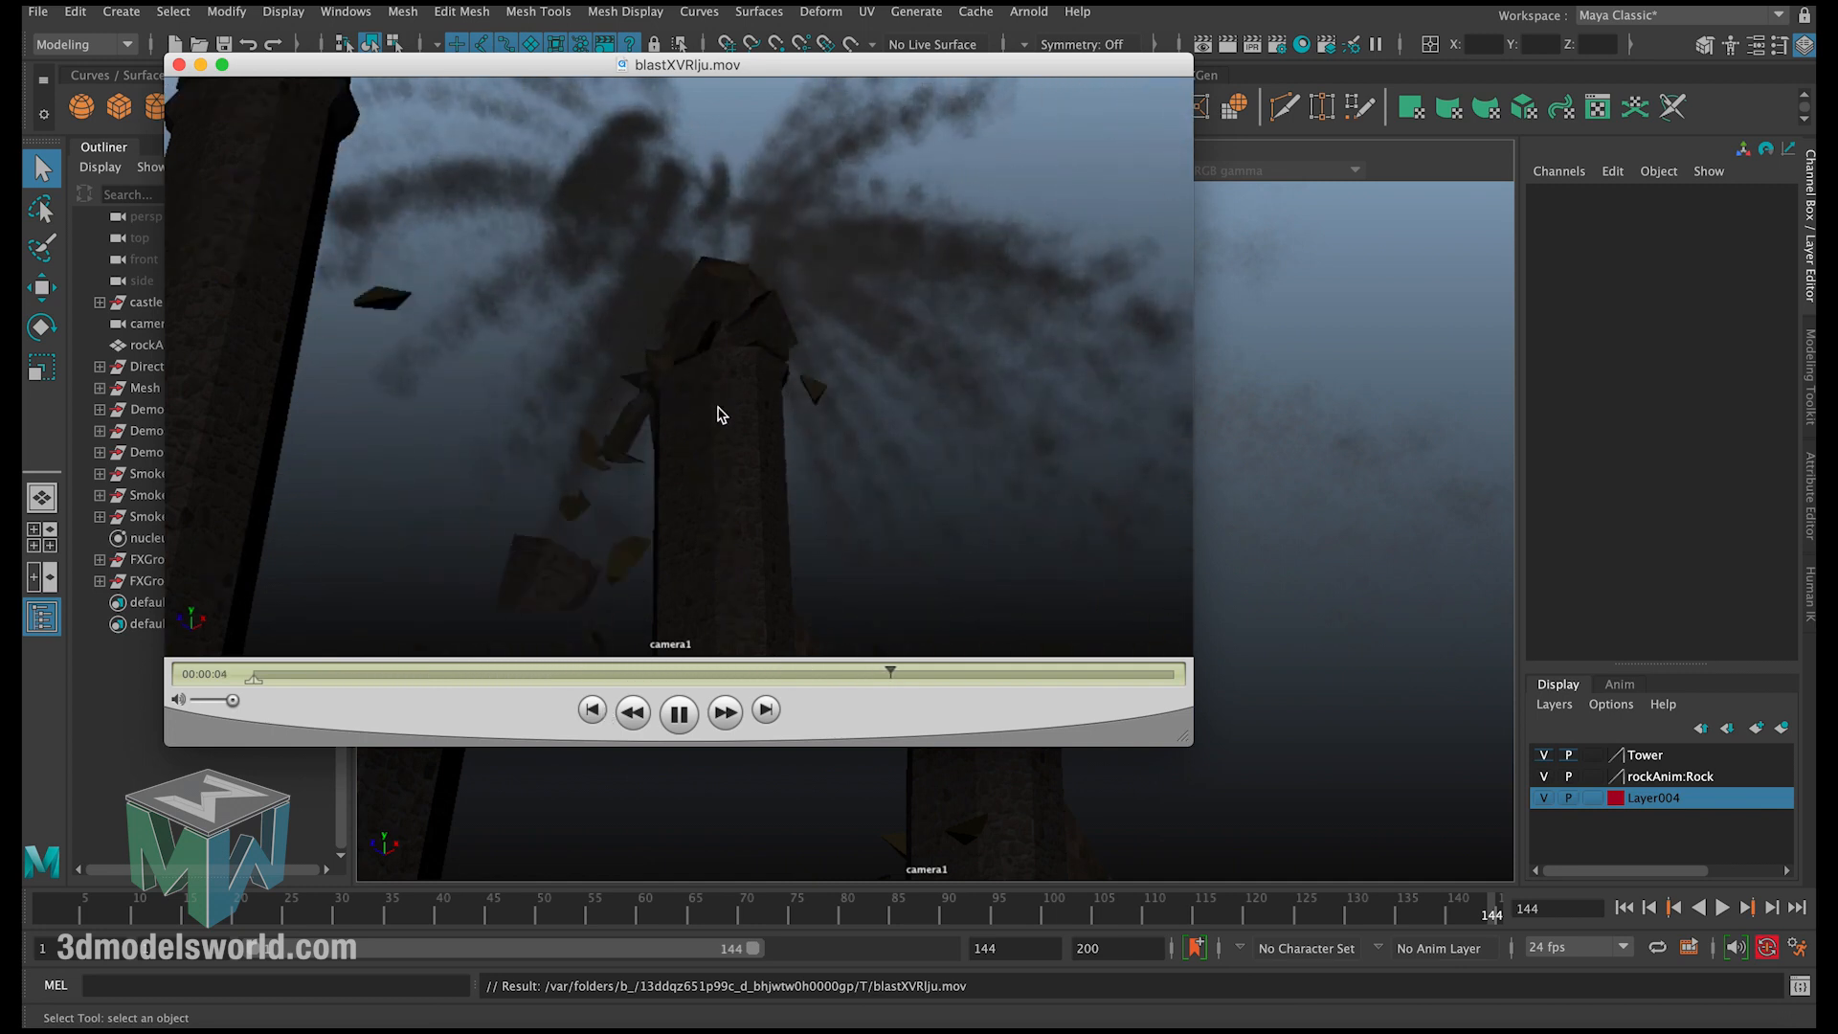
pyautogui.press('super+w')
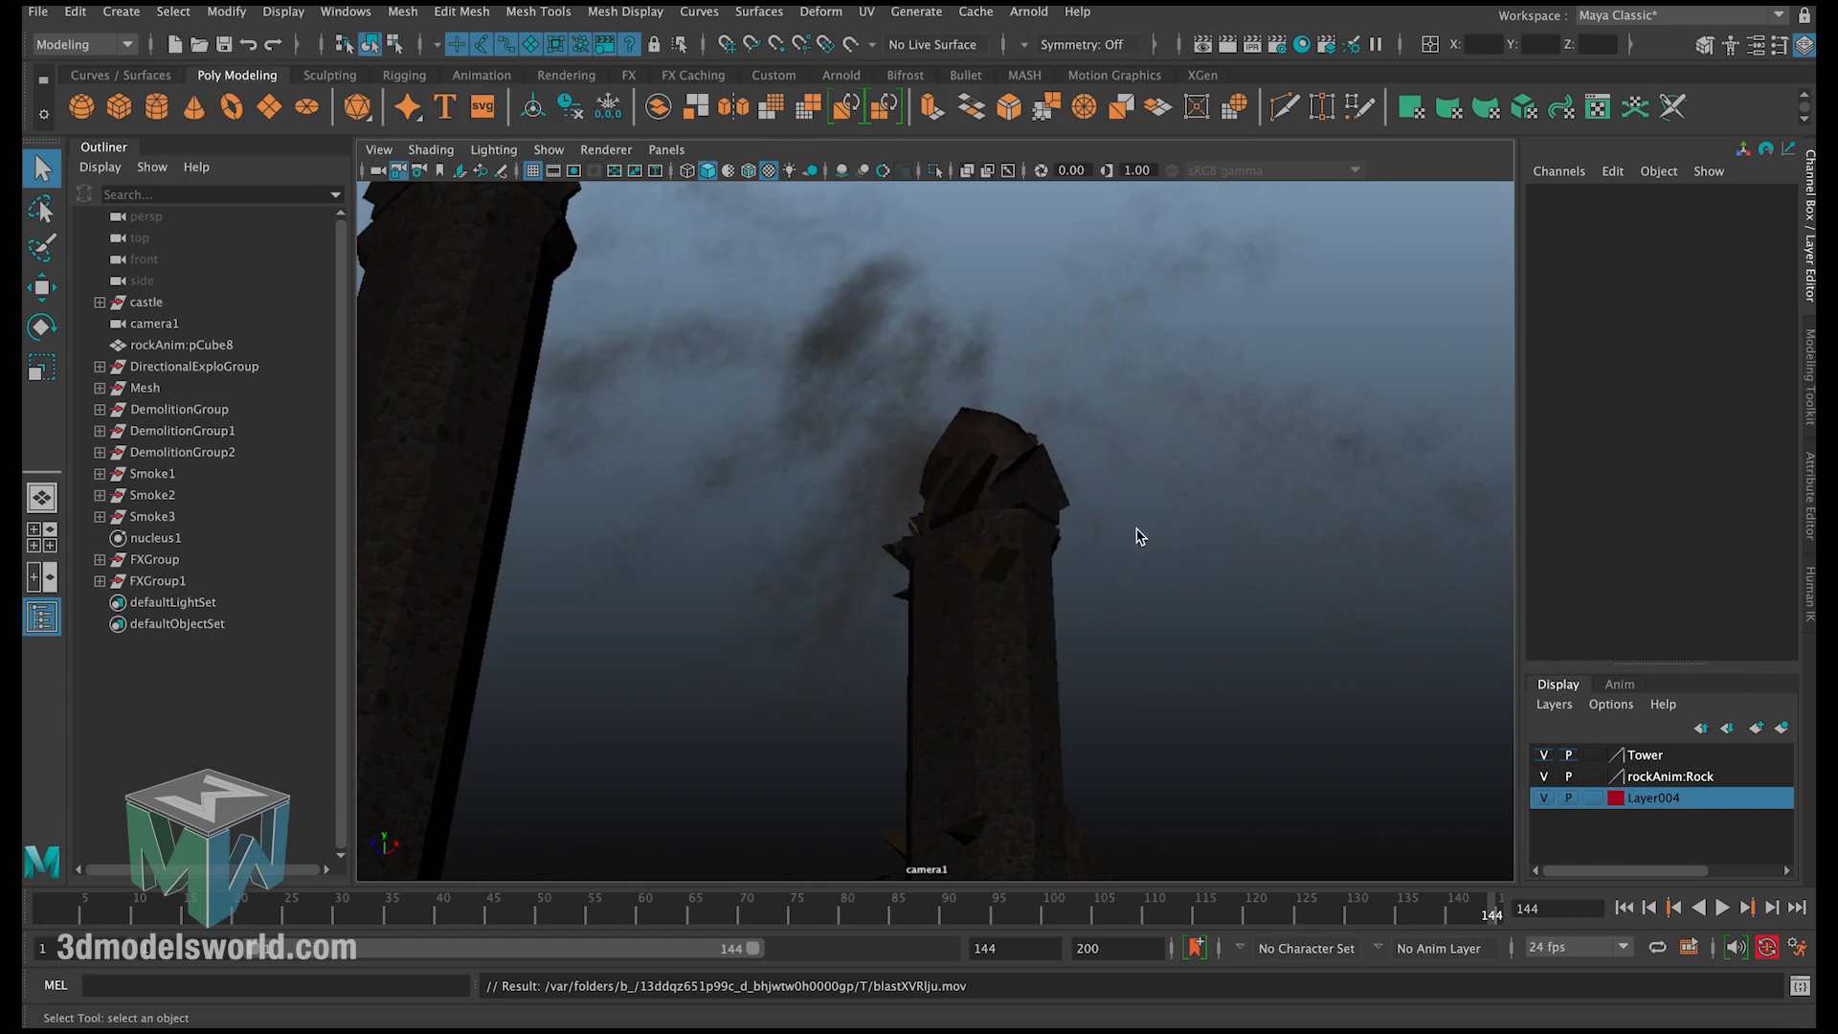
# Step: Save the scene castleDemo_v04.mb
pyautogui.click(225, 47)
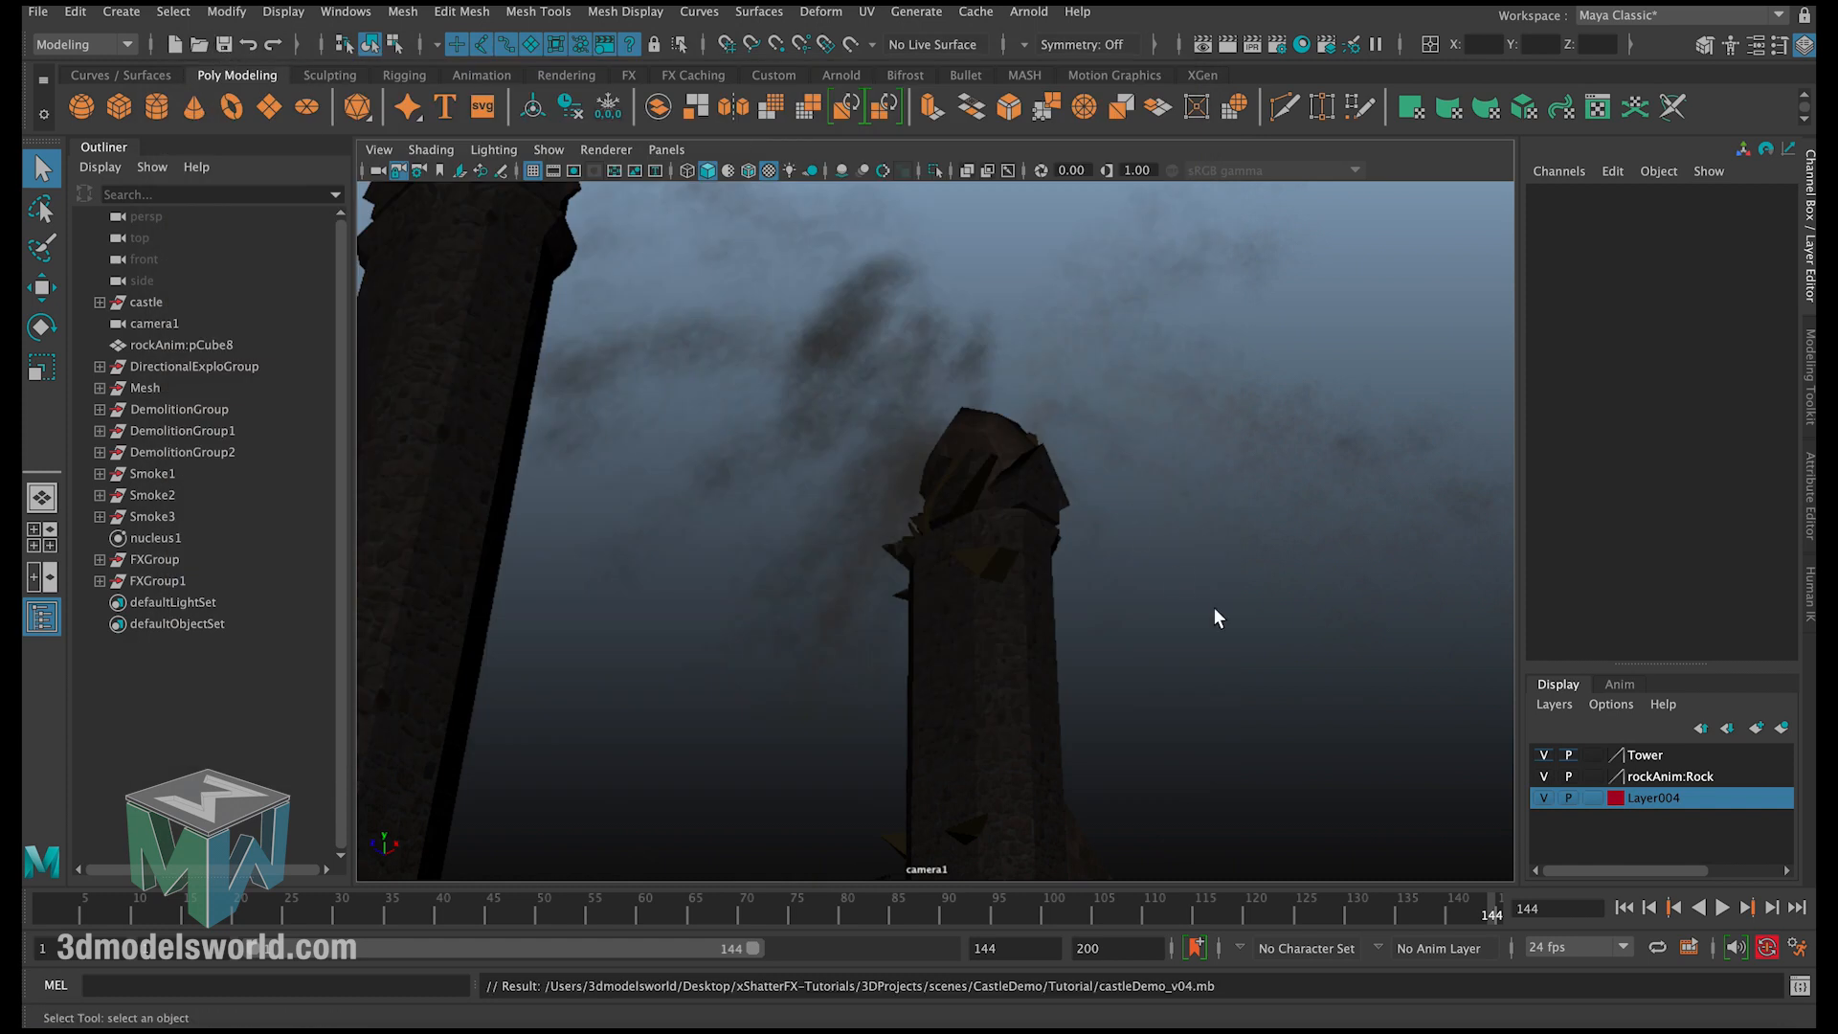
# Step: Delete all particle FX nodes from the scene with xShatter FX, put its window away, and return to frame 1
pyautogui.click(1709, 1029)
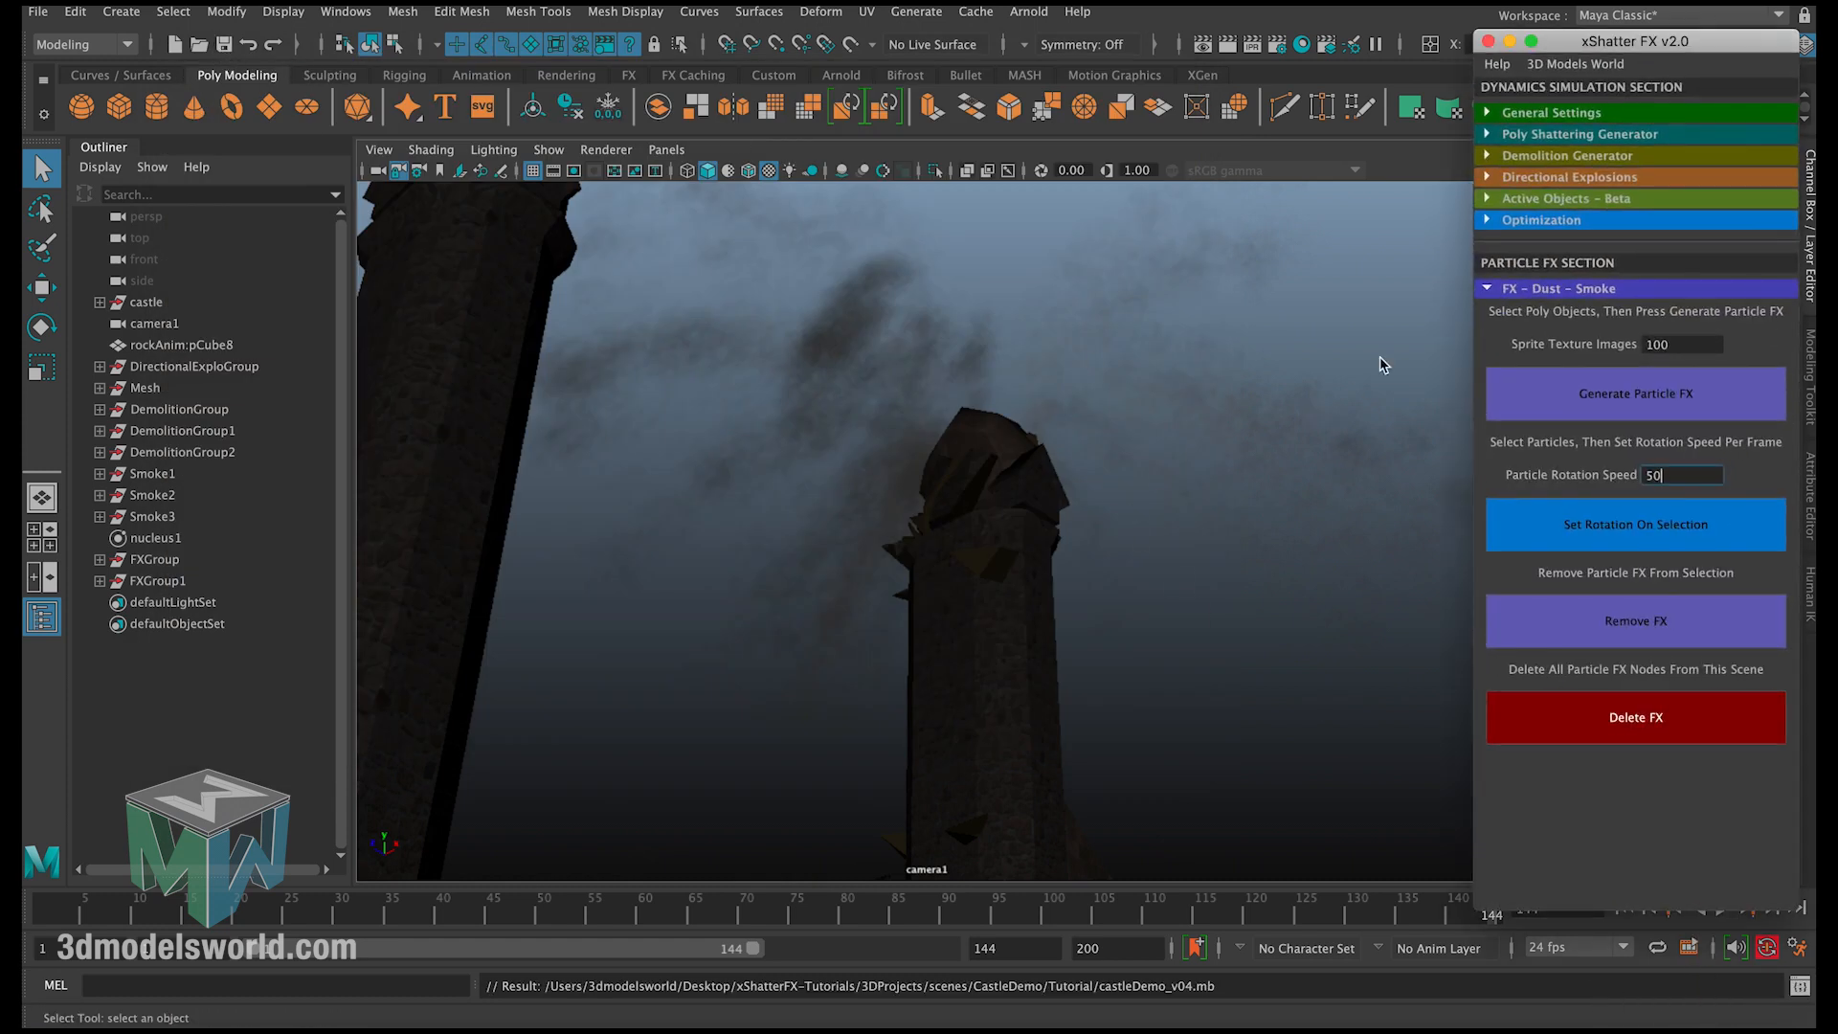
pyautogui.click(1612, 718)
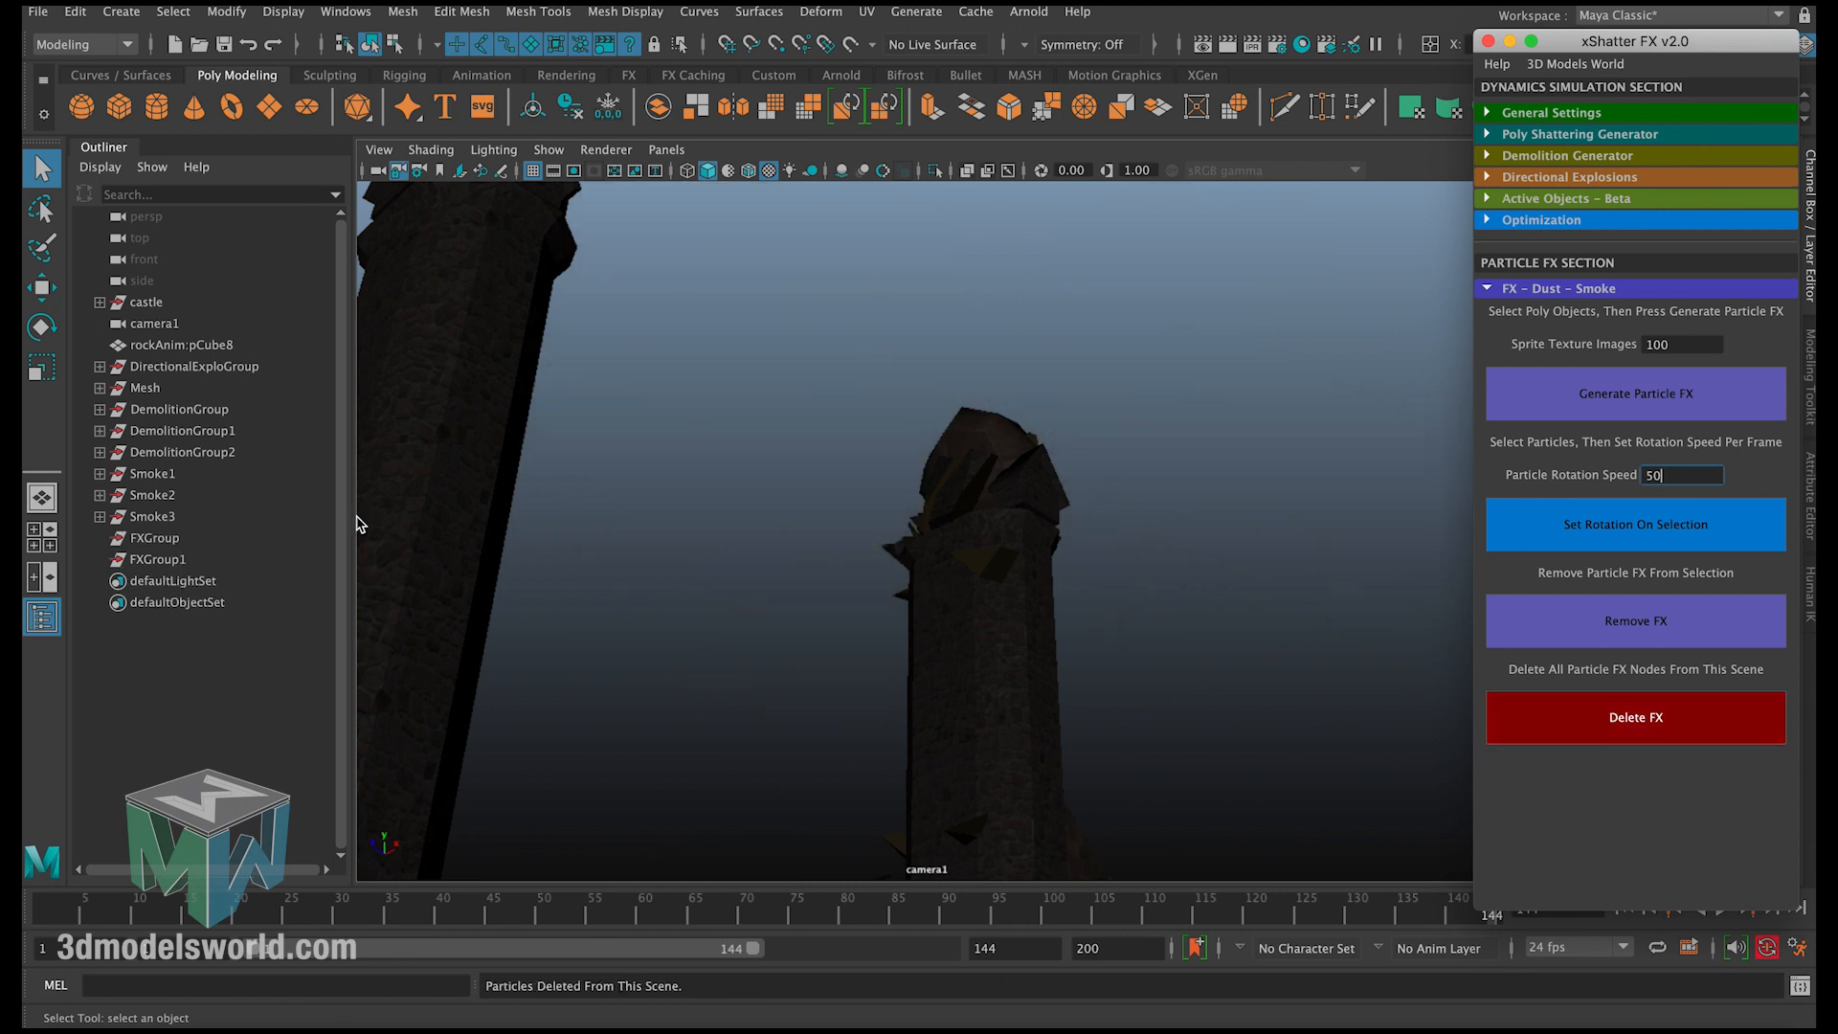
pyautogui.click(1510, 41)
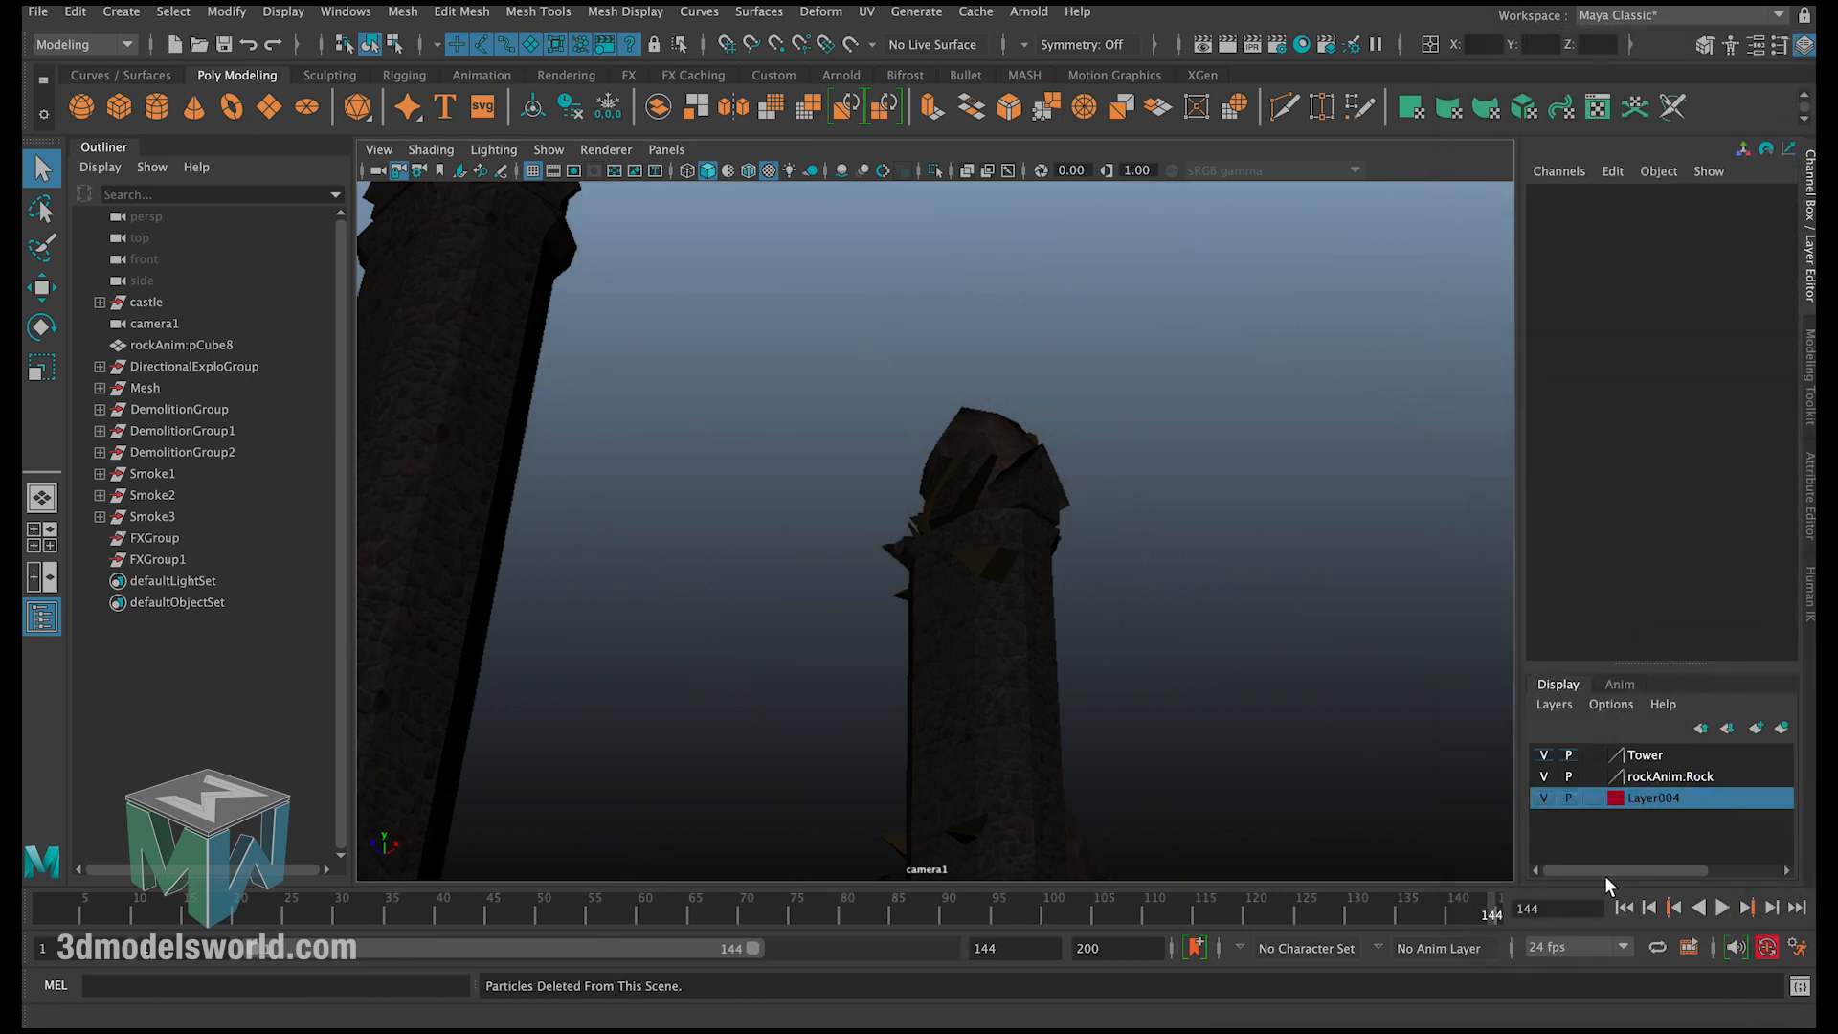
pyautogui.click(1623, 910)
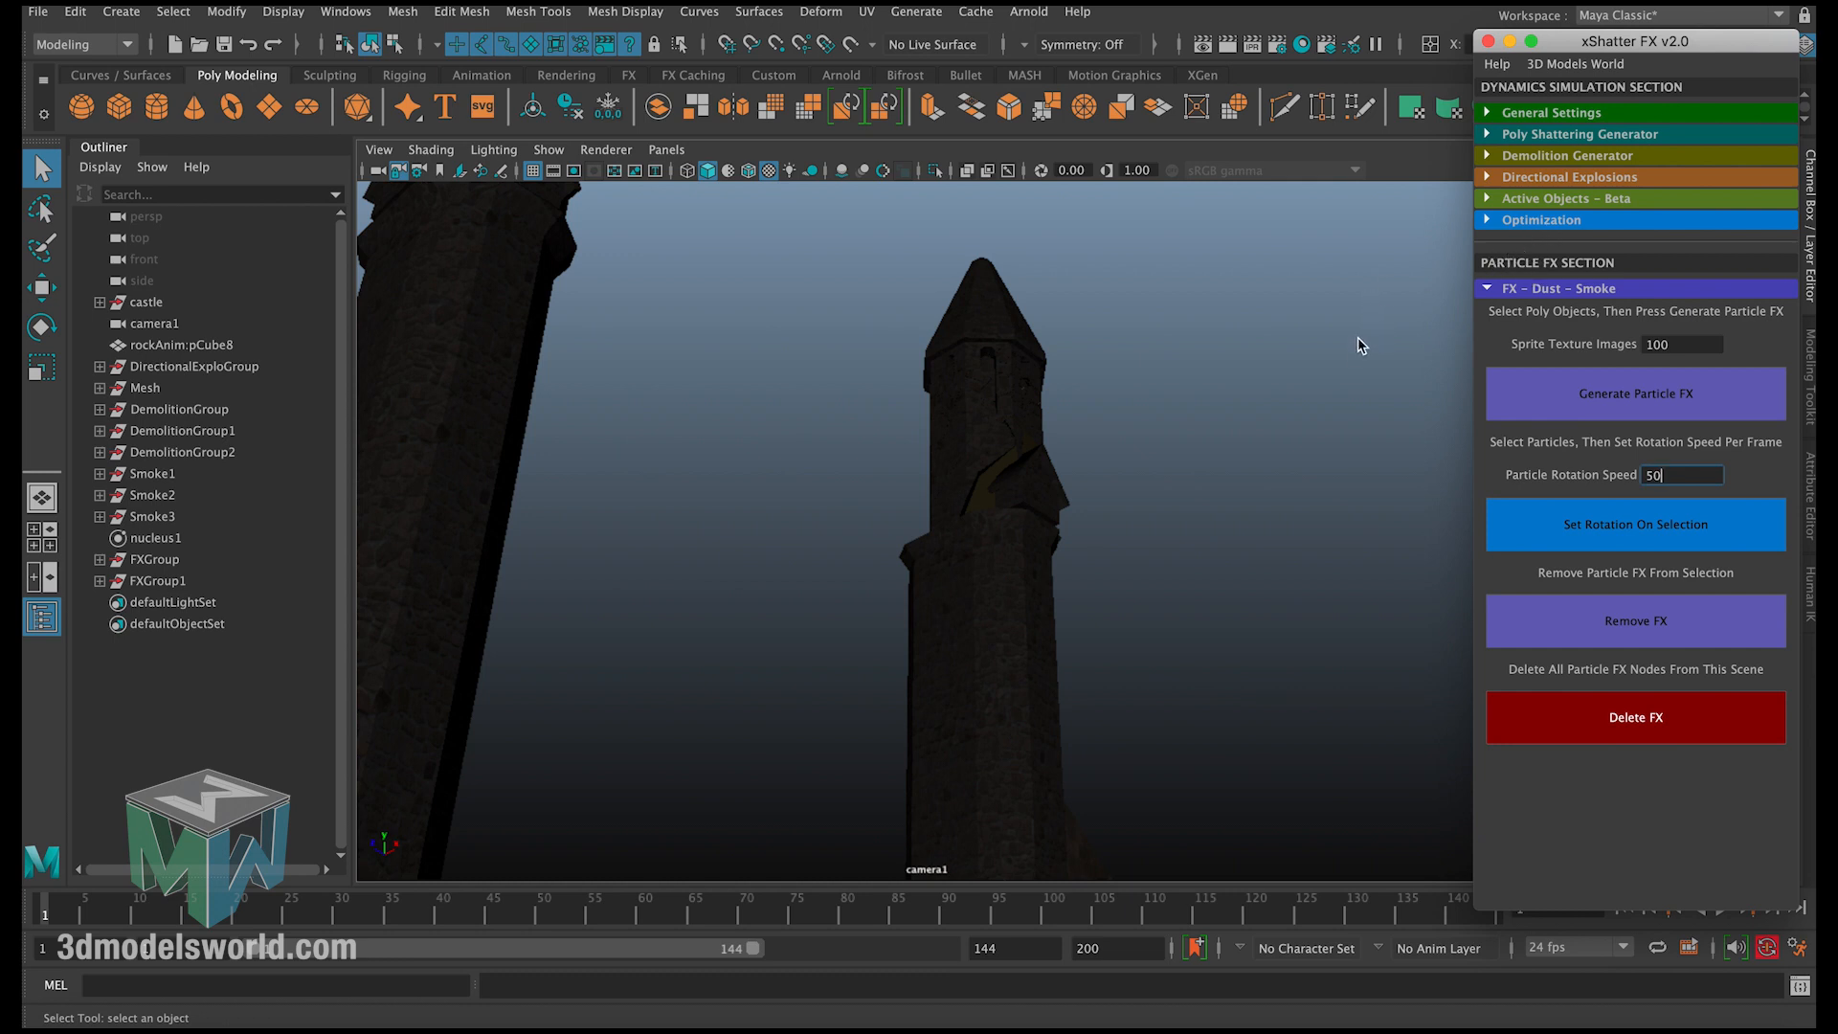
# Step: Examine the Active Objects - Beta and General Settings sections of xShatter FX, leaving both collapsed
pyautogui.click(1513, 198)
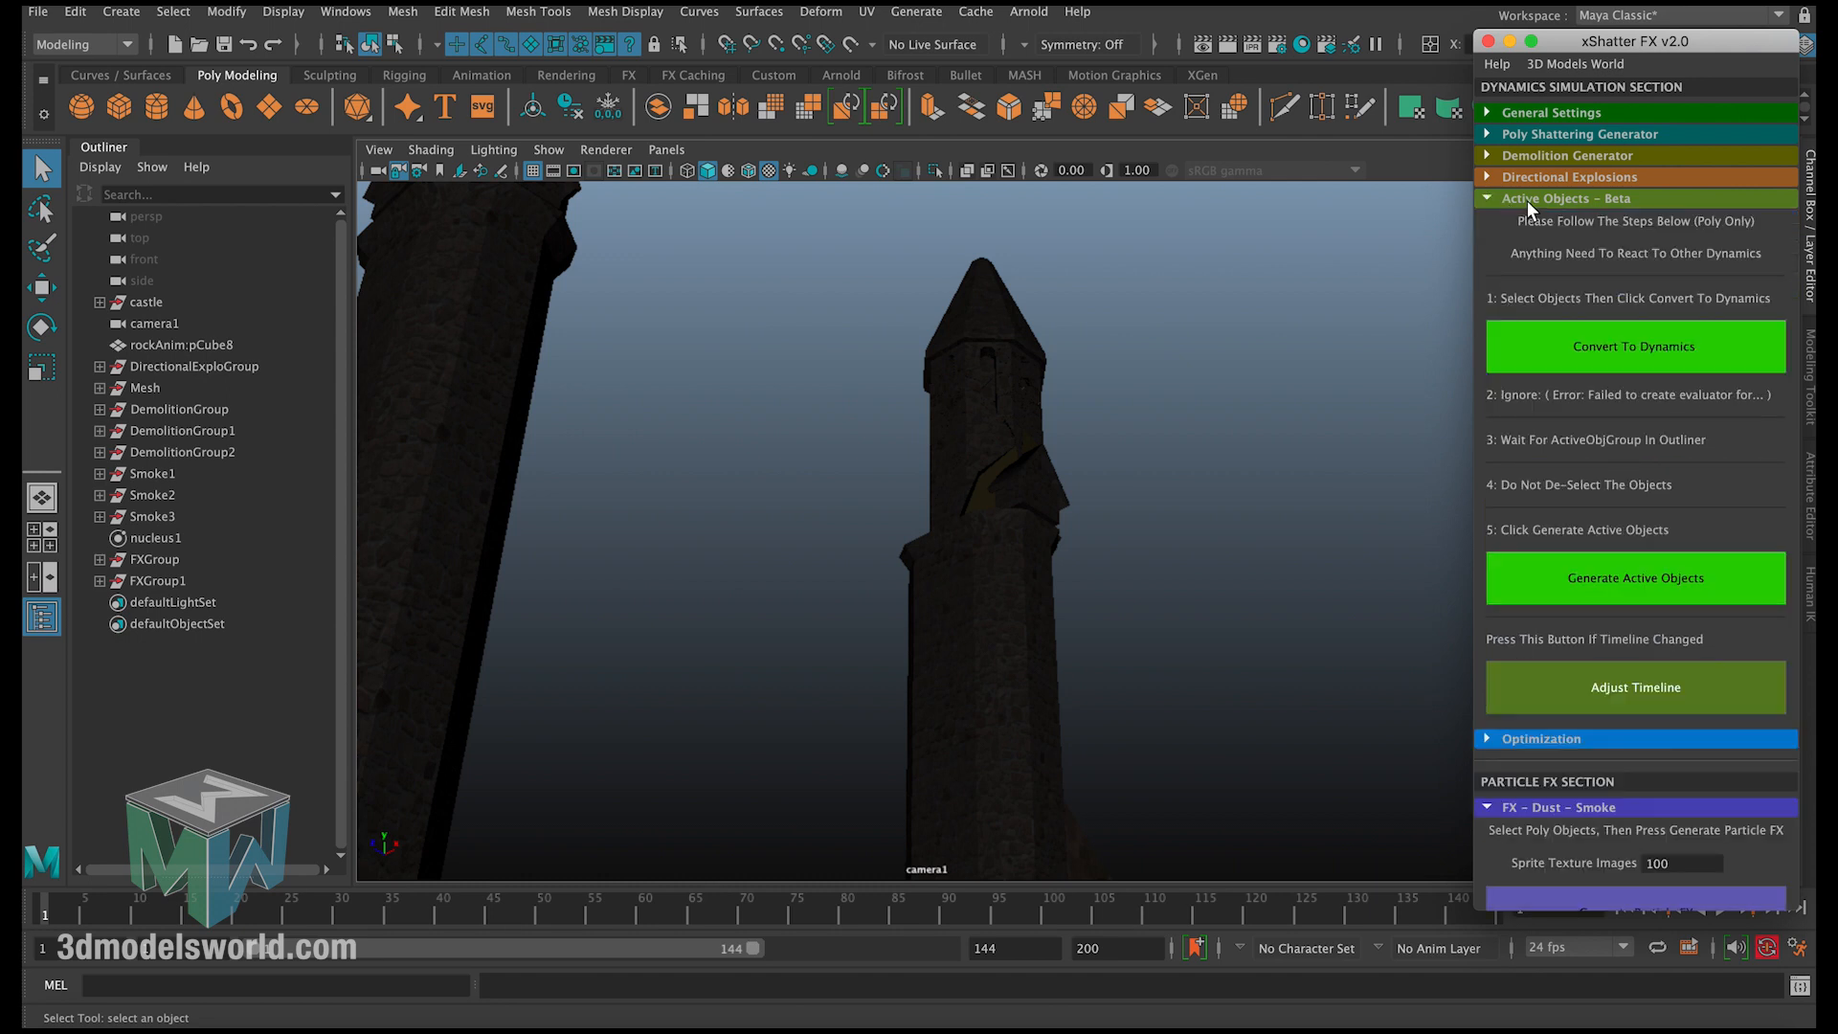
pyautogui.click(1526, 199)
pyautogui.click(1515, 113)
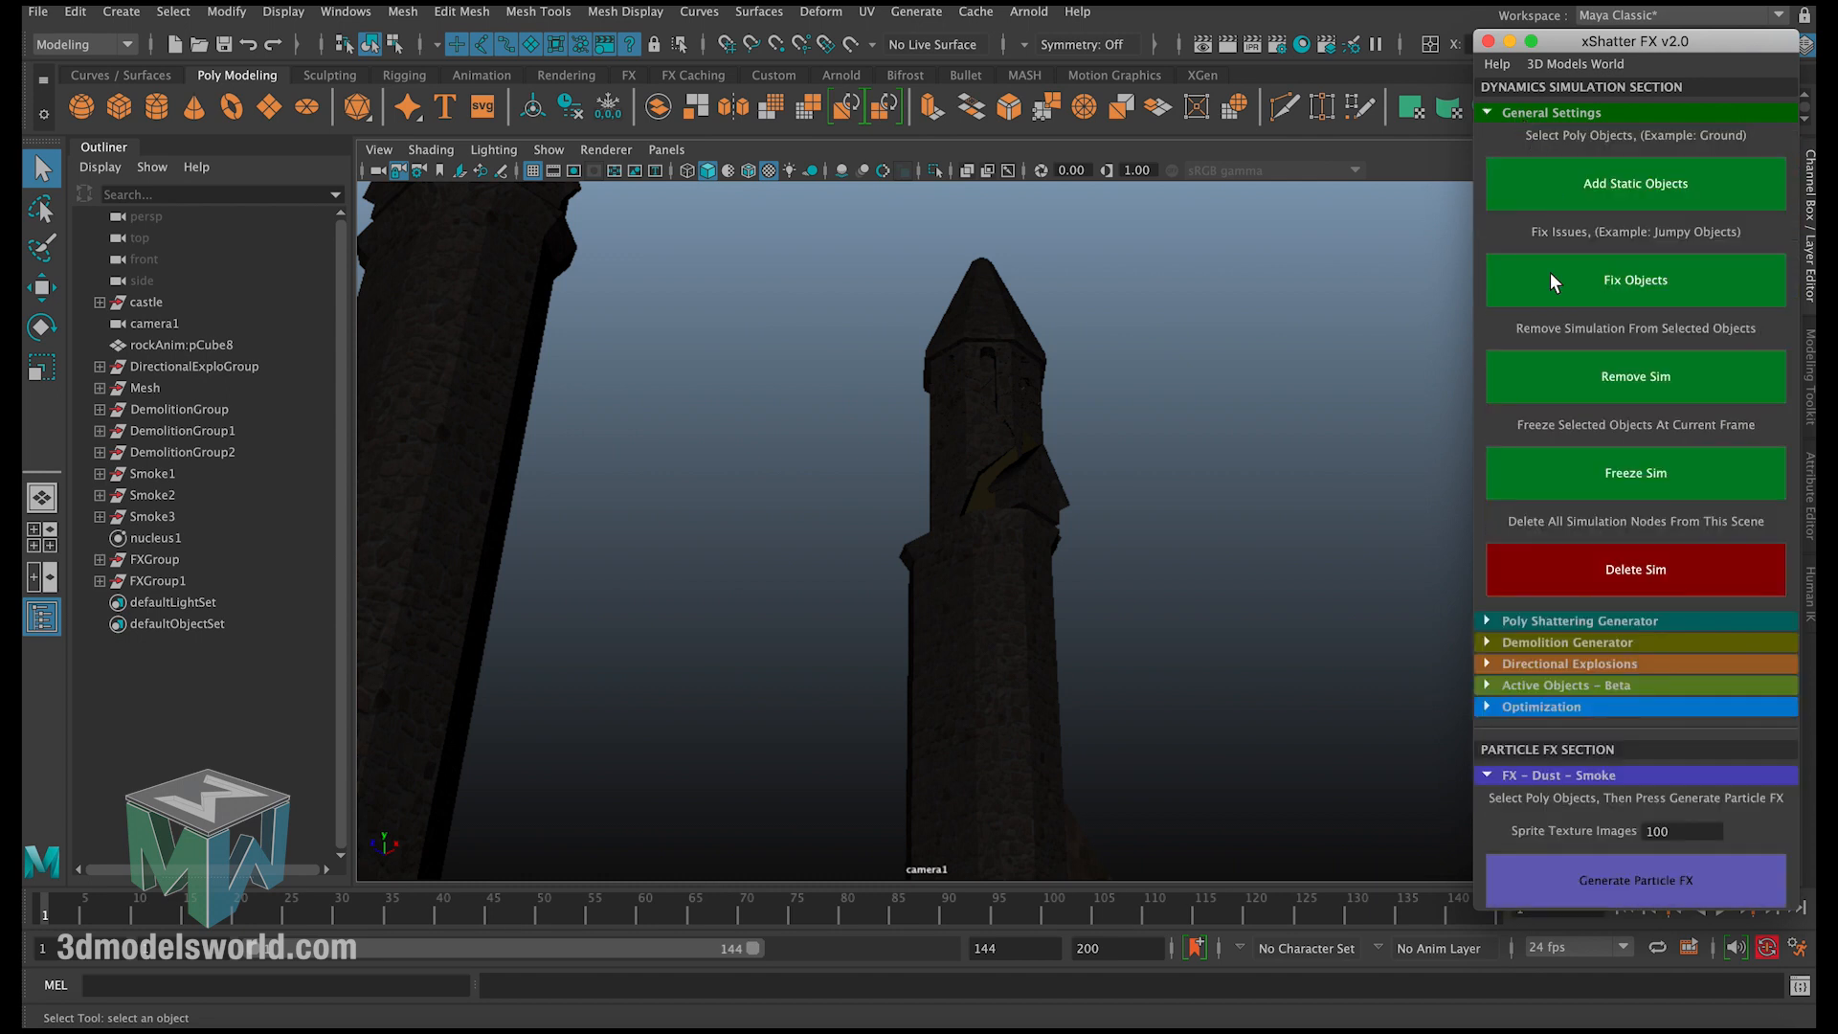
pyautogui.click(1519, 112)
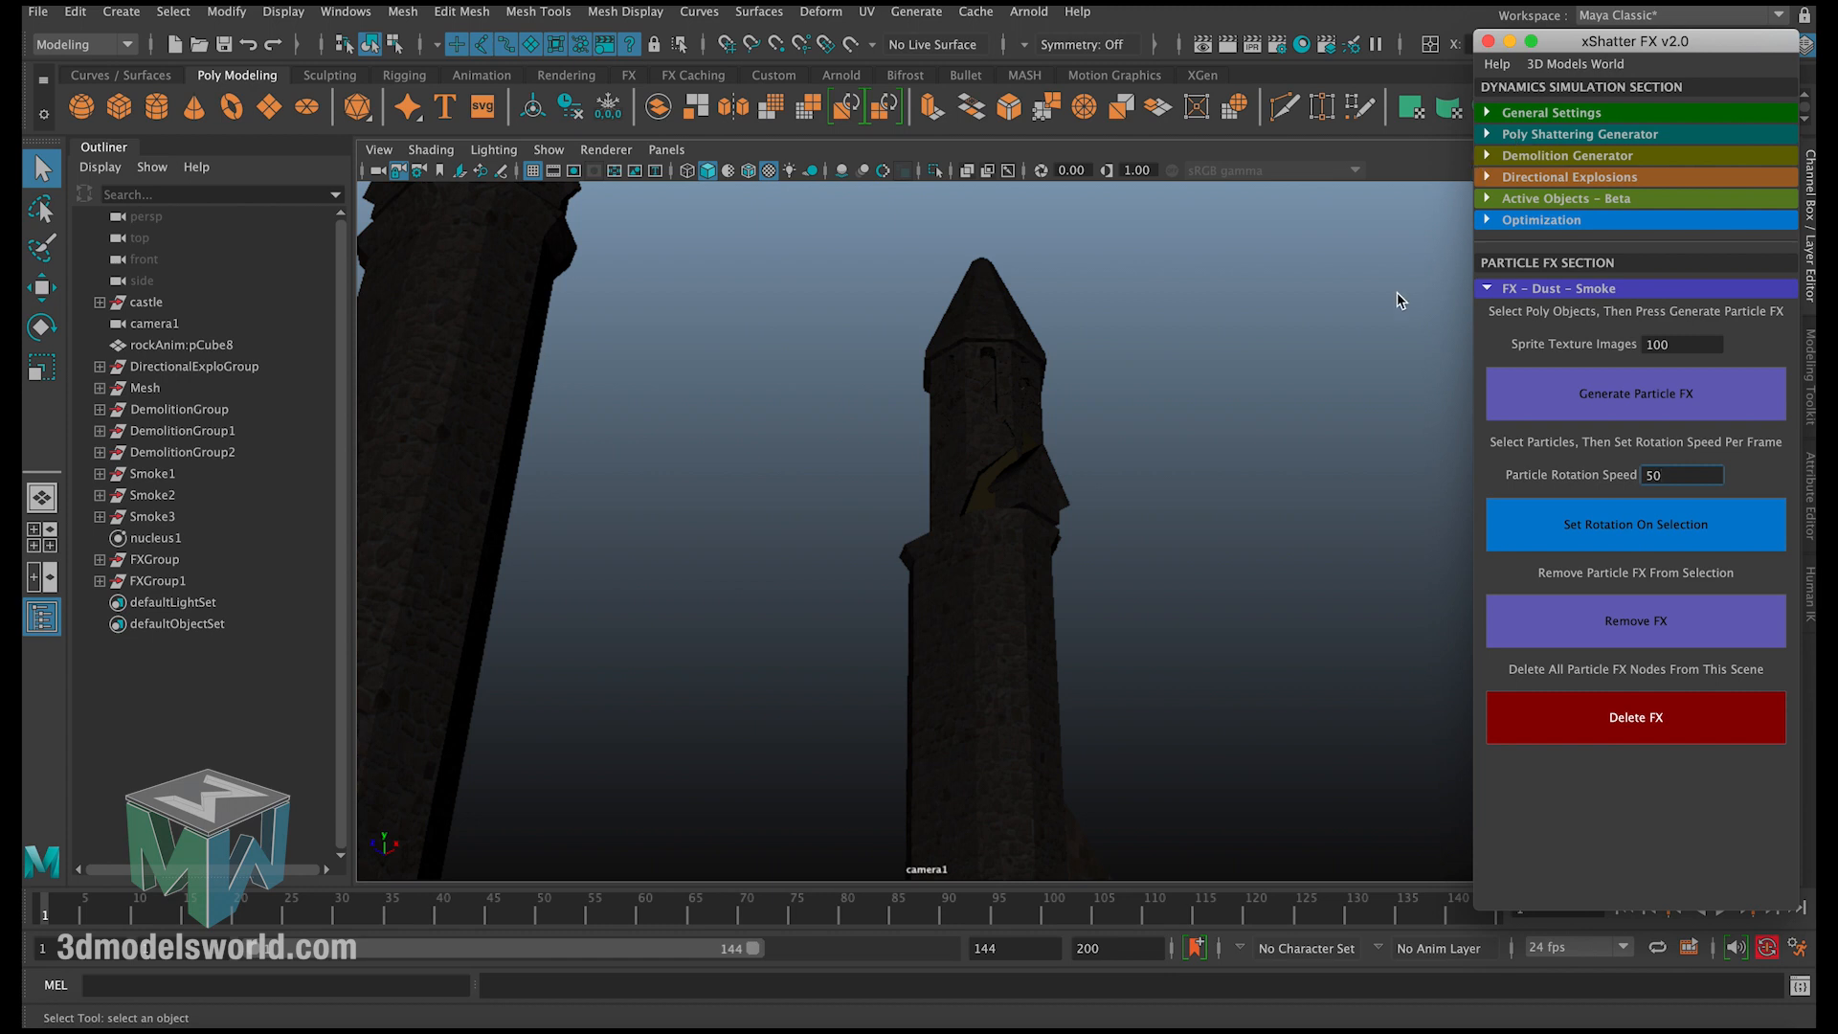